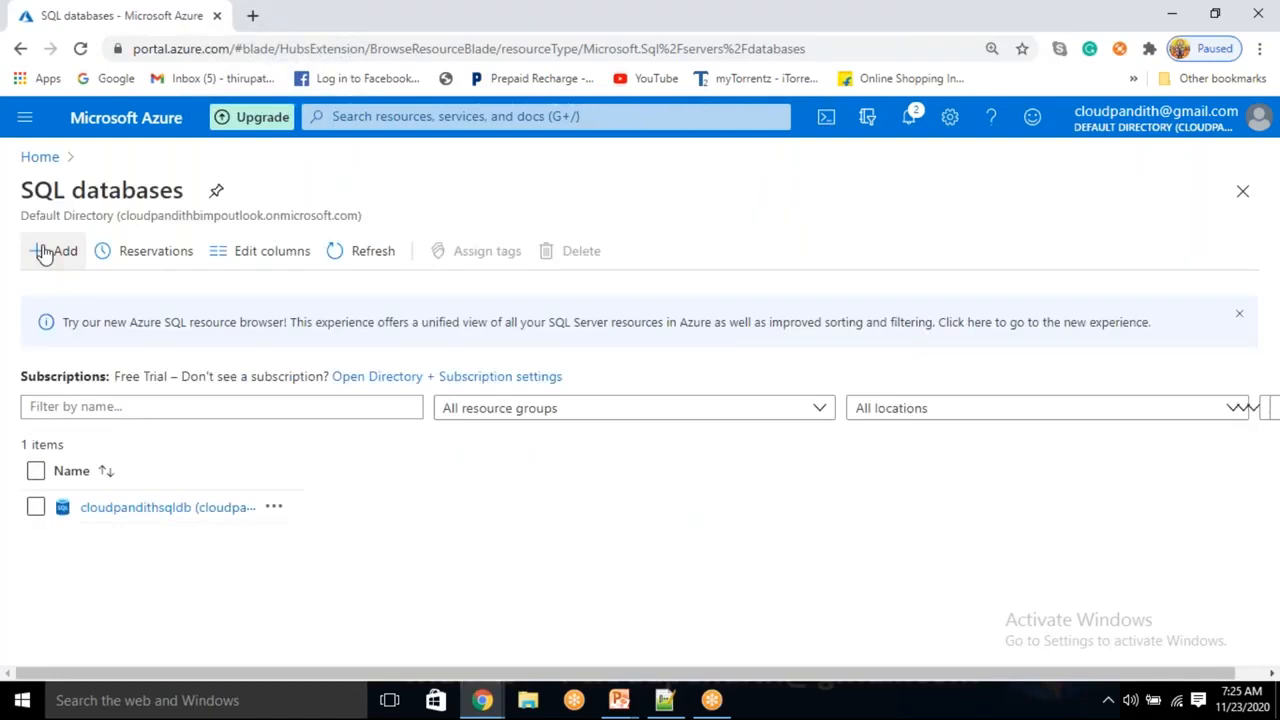
Step: Start a new SQL database and create resource group cloudpandith-BI-Master-Program1
{"action": "left_click", "coordinate": [44, 254]}
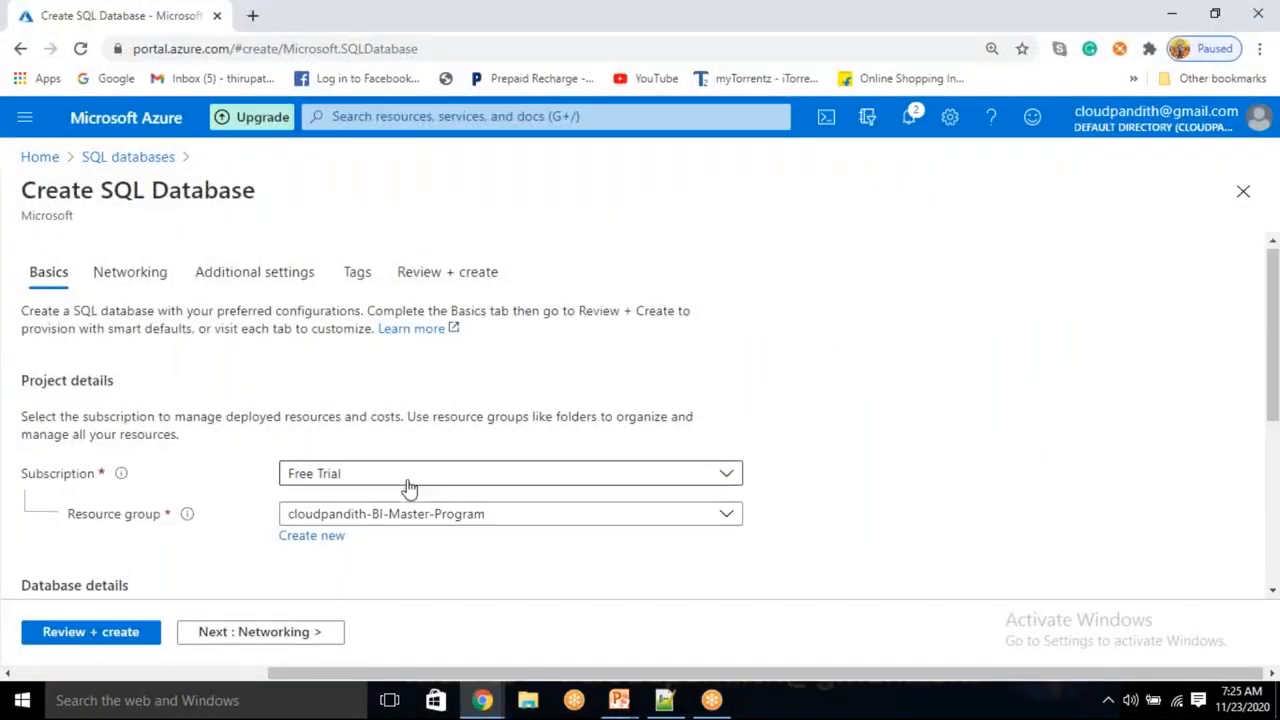
{"action": "scroll", "coordinate": [406, 486], "scroll_direction": "down", "scroll_amount": 1}
{"action": "left_click", "coordinate": [322, 444]}
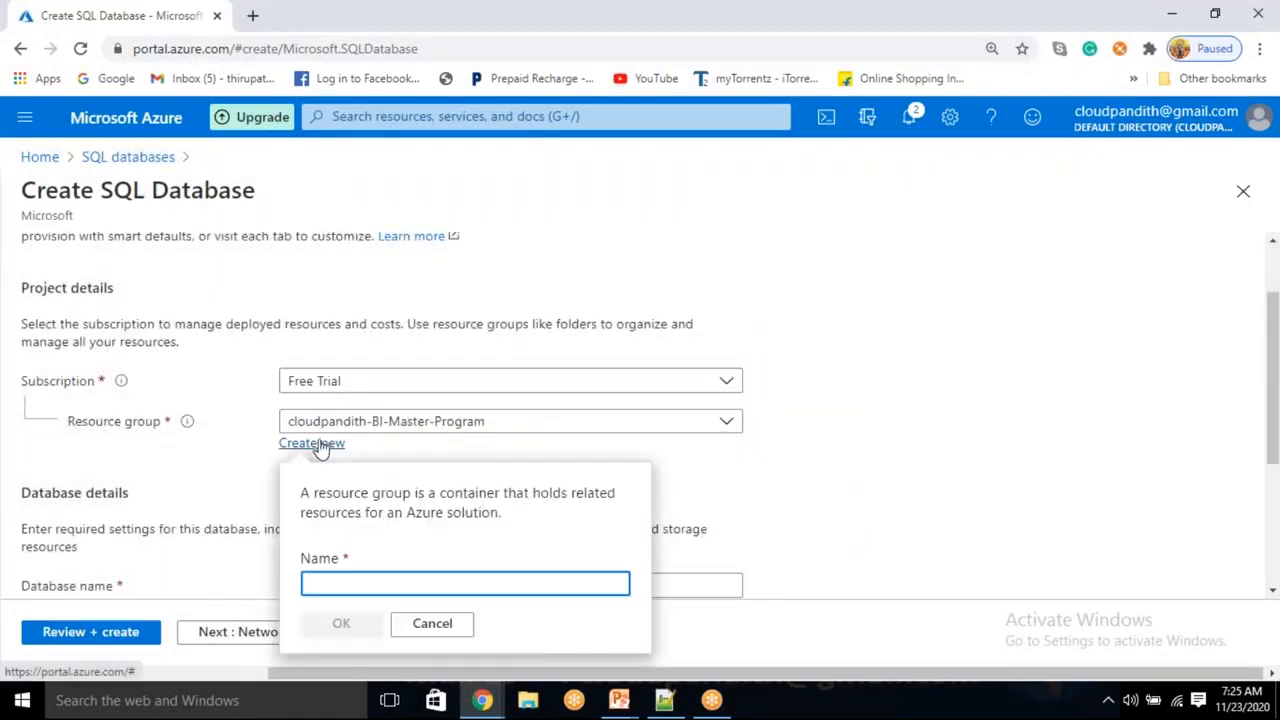
{"action": "type", "text": "cloudpandith-BI-M"}
{"action": "key", "text": "BackSpace"}
{"action": "key", "text": "BackSpace"}
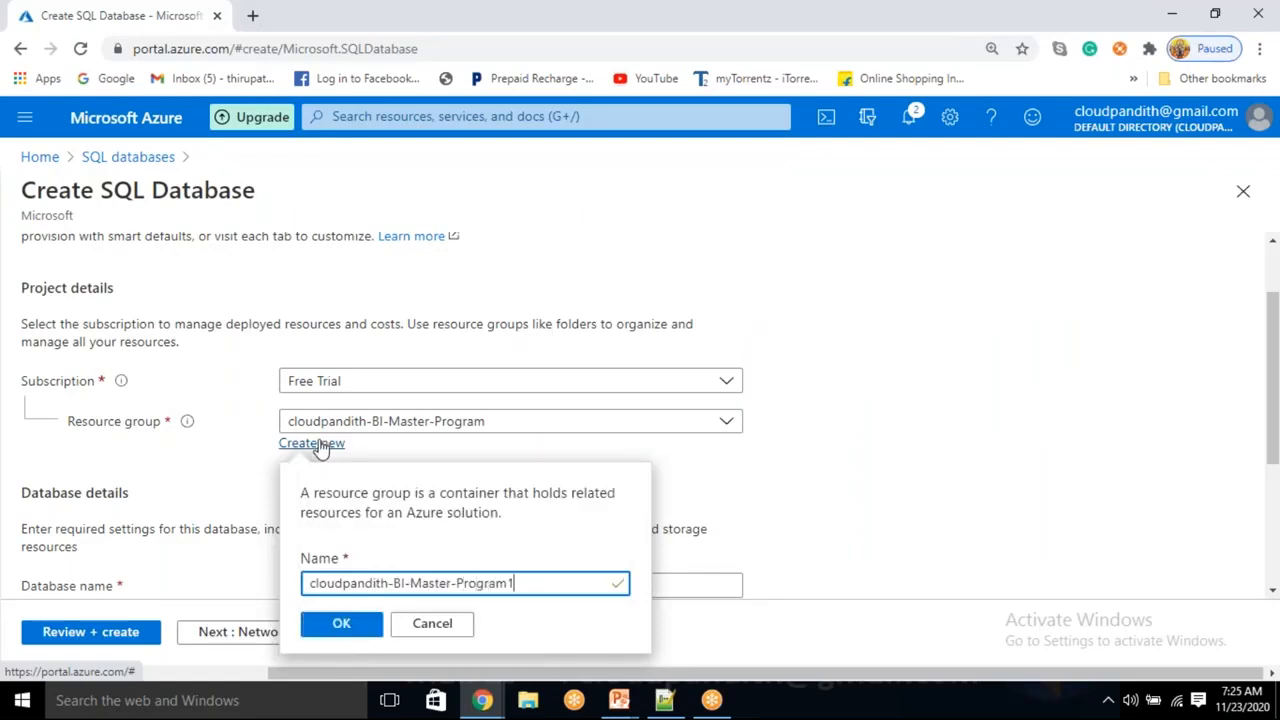
{"action": "left_click", "coordinate": [345, 623]}
Step: Enter the database name, typed so far as cloudpandithsqldb
{"action": "scroll", "coordinate": [337, 520], "scroll_direction": "down", "scroll_amount": 3}
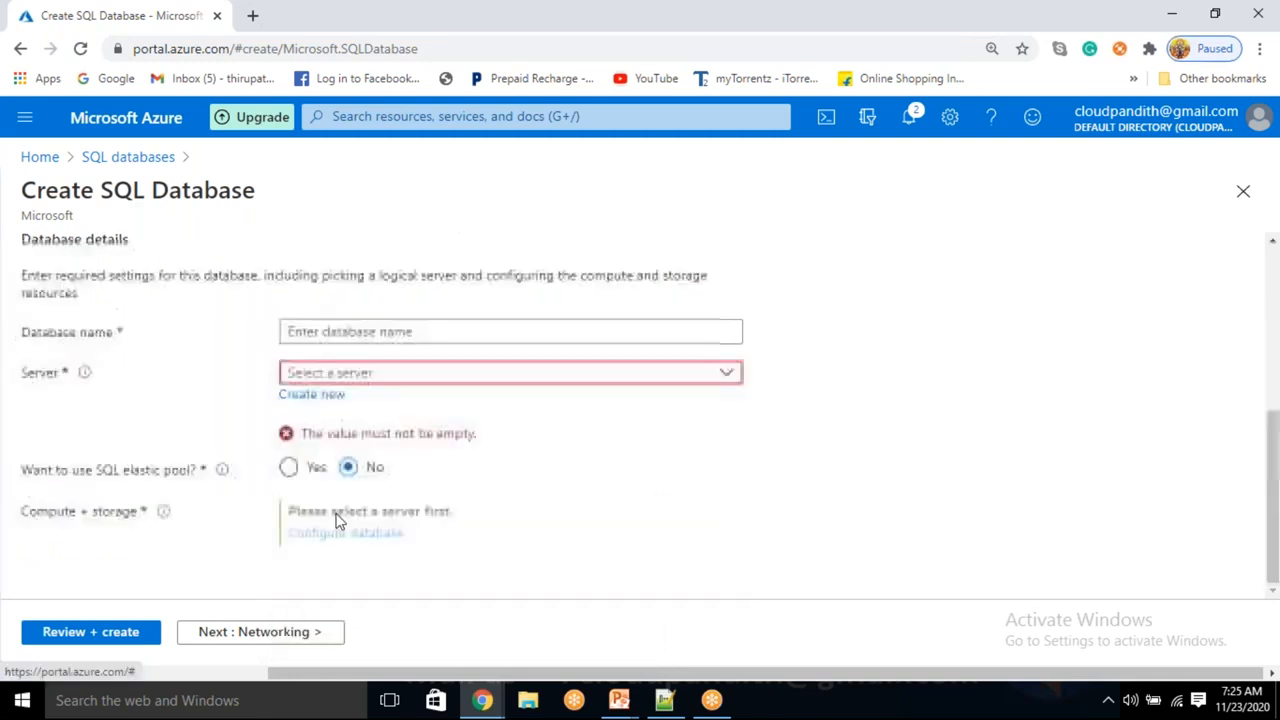
{"action": "left_click", "coordinate": [331, 331]}
{"action": "type", "text": "cloudpandith"}
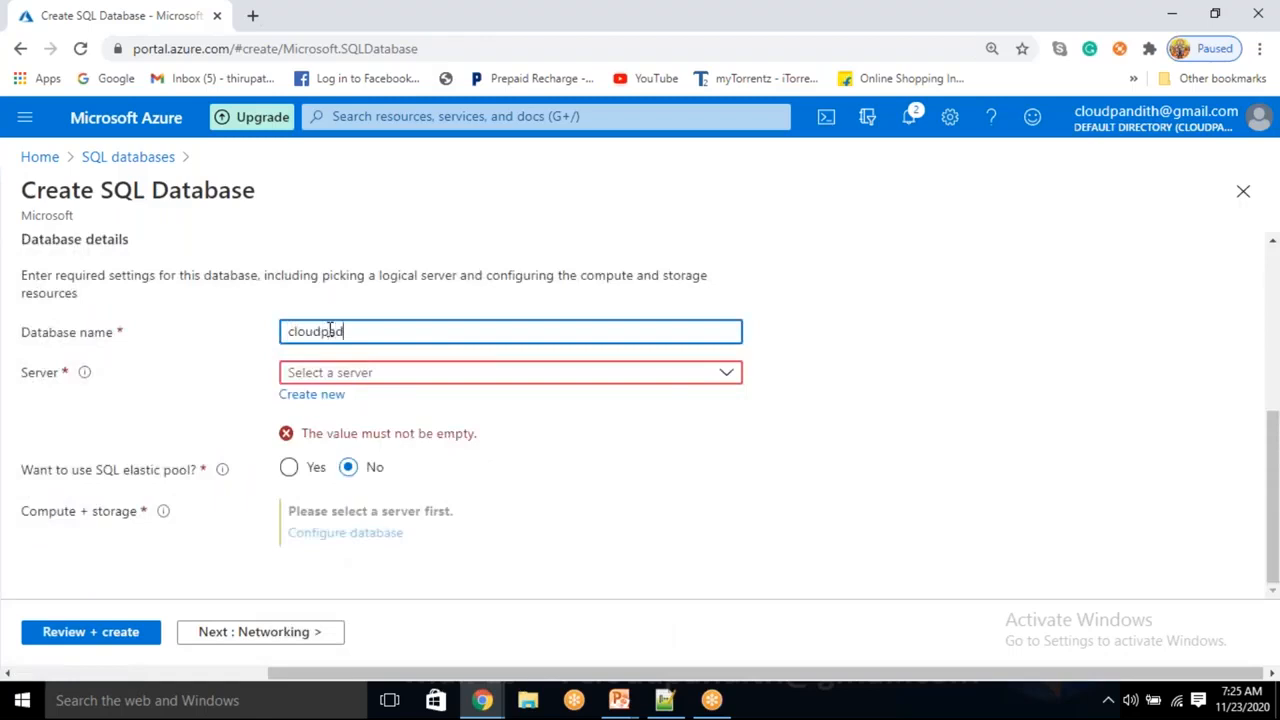
{"action": "key", "text": "BackSpace"}
{"action": "type", "text": "ndithsqldbinc"}
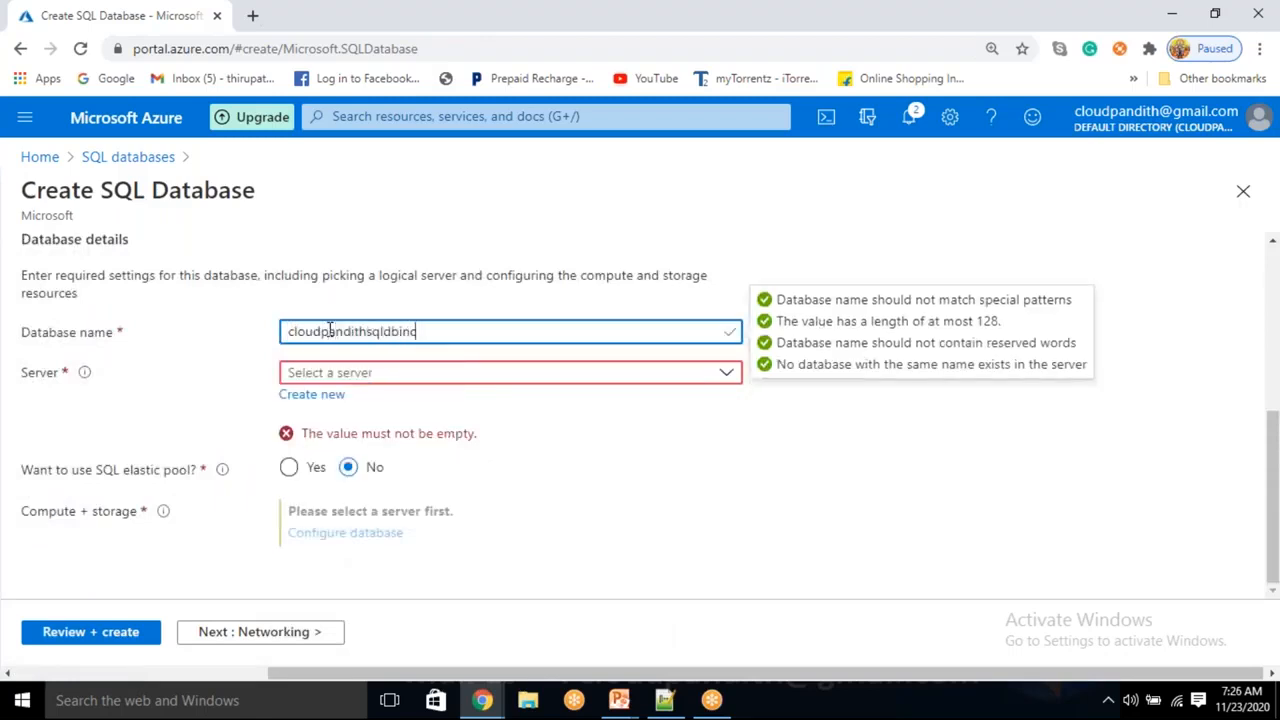
Step: Create new server cloudpandithsqlserverinc and enter the server admin login
{"action": "left_click", "coordinate": [310, 396]}
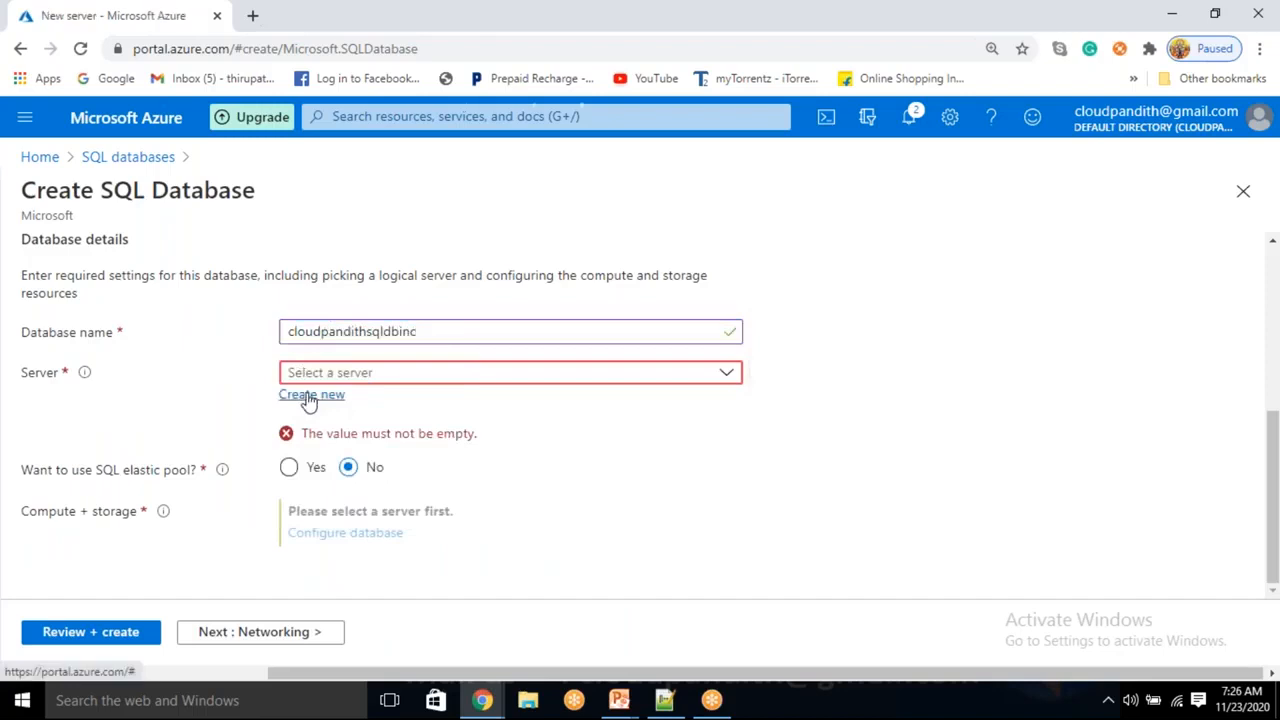
{"action": "type", "text": "cloudpa"}
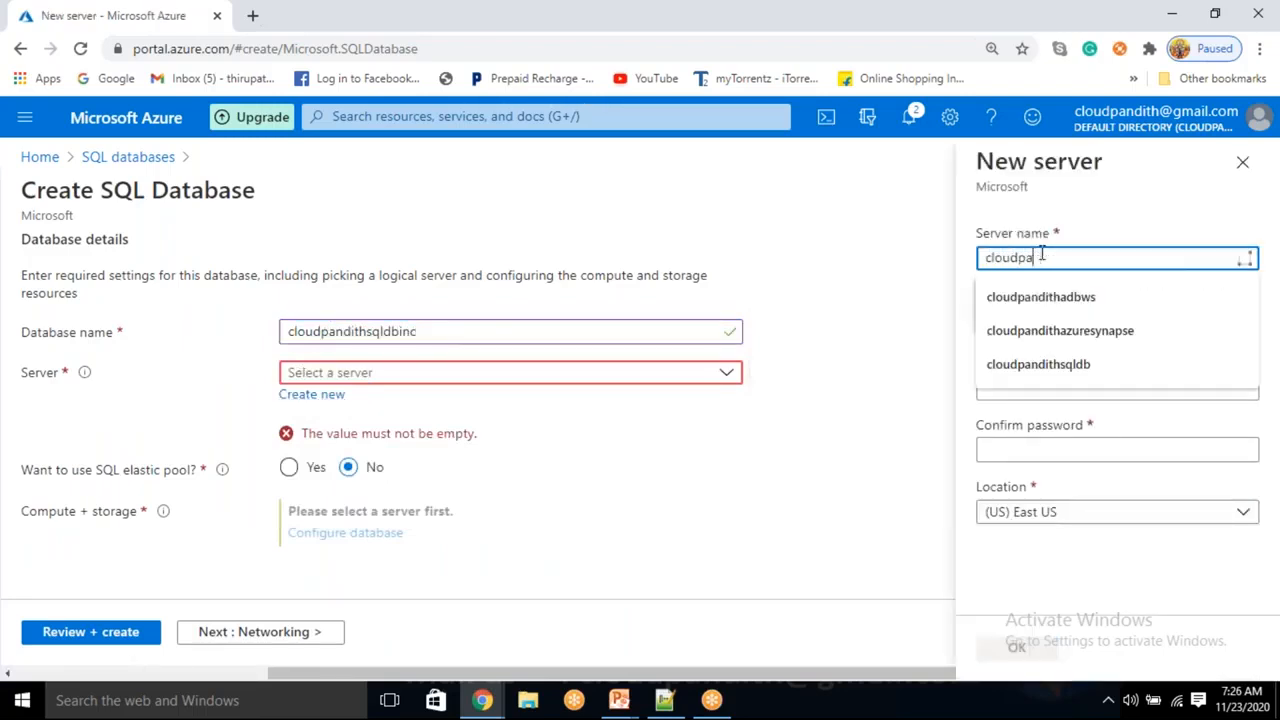
{"action": "type", "text": "ndithsqlserverinc"}
{"action": "key", "text": "Tab"}
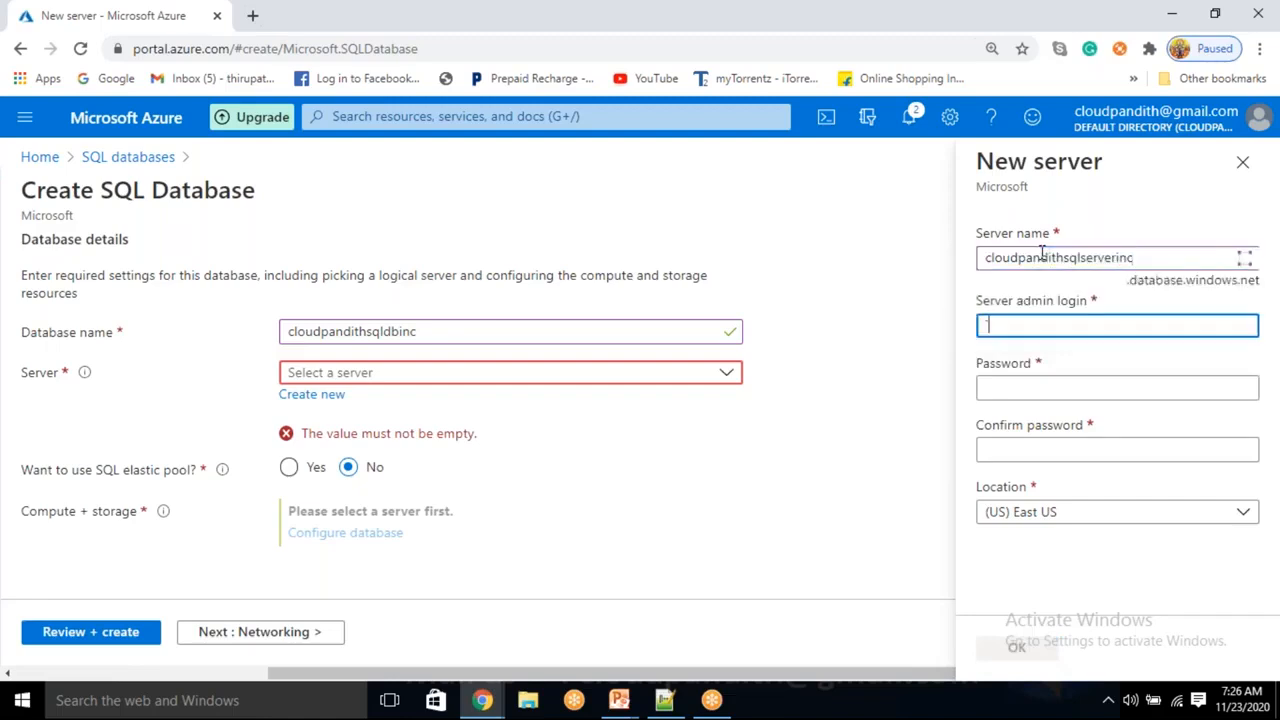
{"action": "key", "text": "BackSpace"}
{"action": "type", "text": "mallaiah"}
Step: Set and confirm the admin password, save the server, and reach Review + create (991.50 INR/month)
{"action": "key", "text": "Tab"}
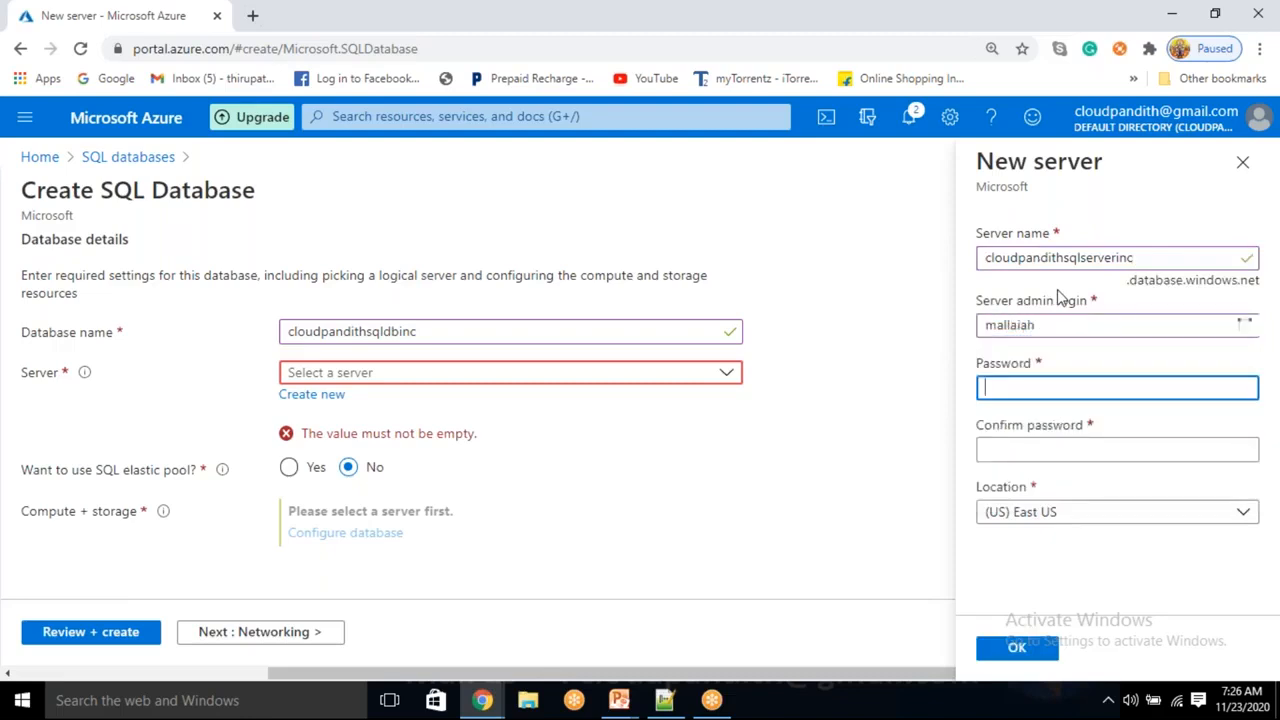
{"action": "type", "text": "*****"}
{"action": "key", "text": "BackSpace"}
{"action": "key", "text": "BackSpace"}
{"action": "type", "text": "**********"}
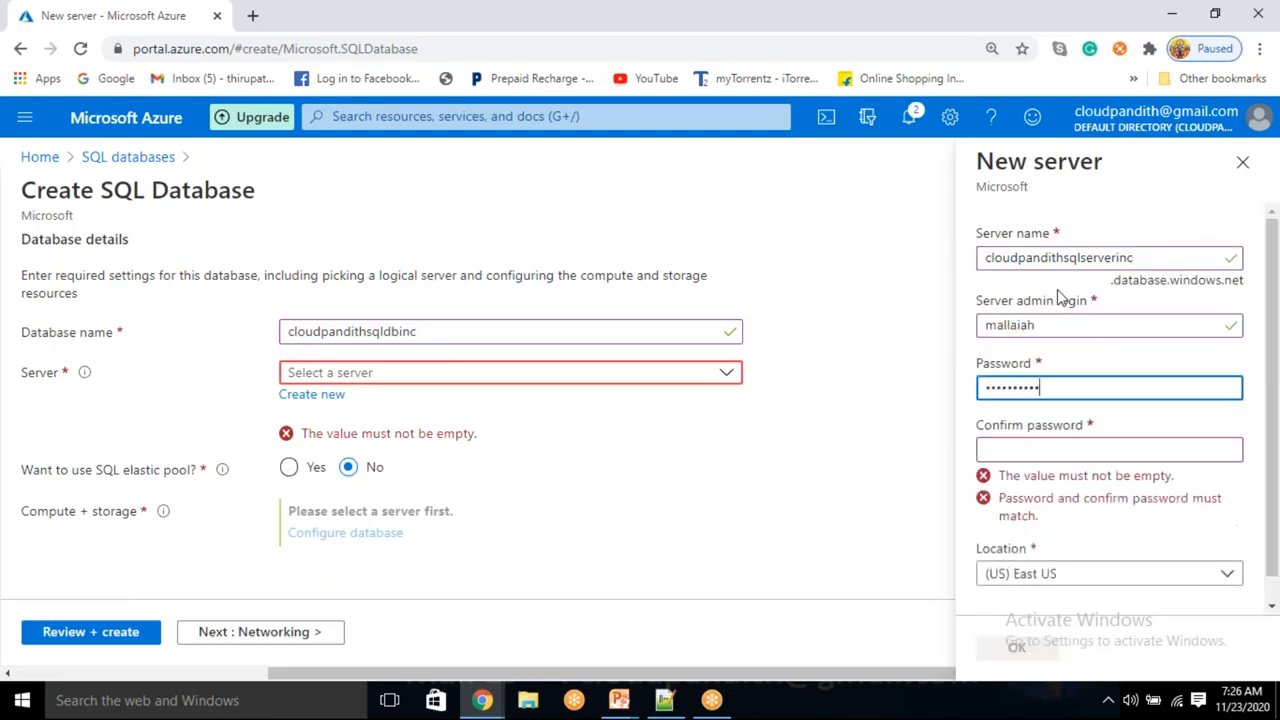
{"action": "type", "text": "**"}
{"action": "key", "text": "Tab"}
{"action": "type", "text": "**"}
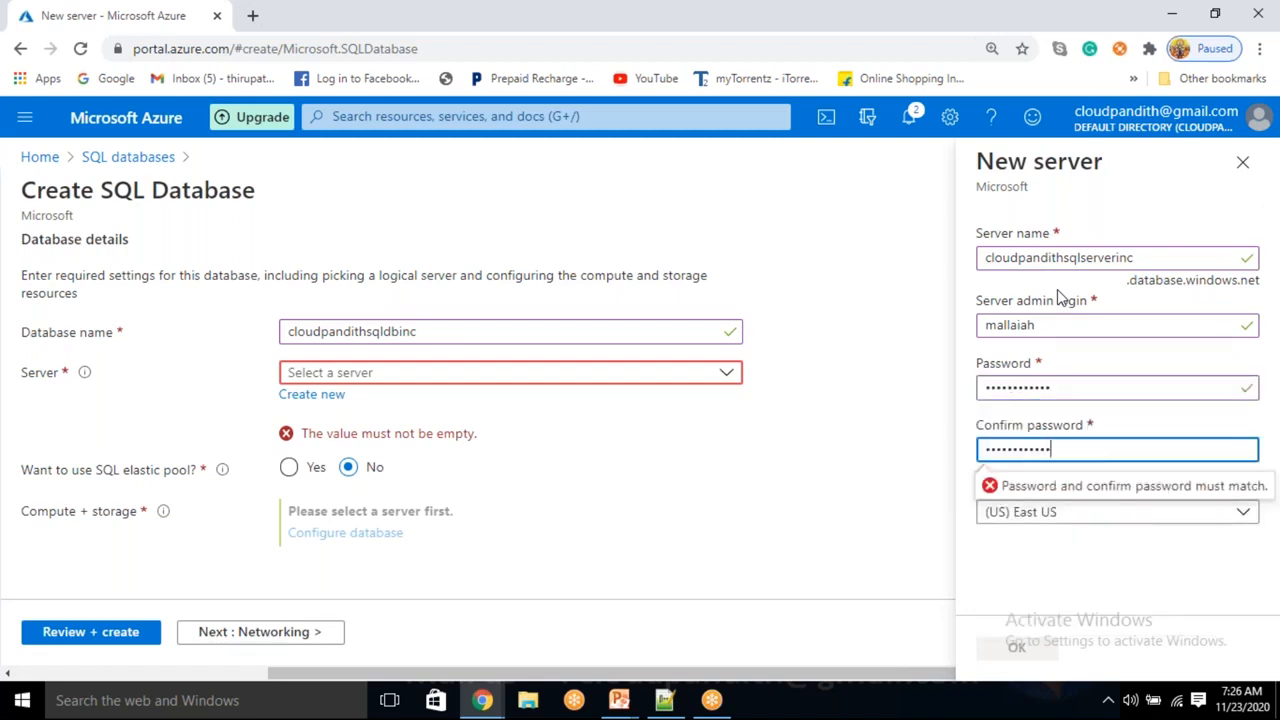
{"action": "left_click", "coordinate": [1038, 474]}
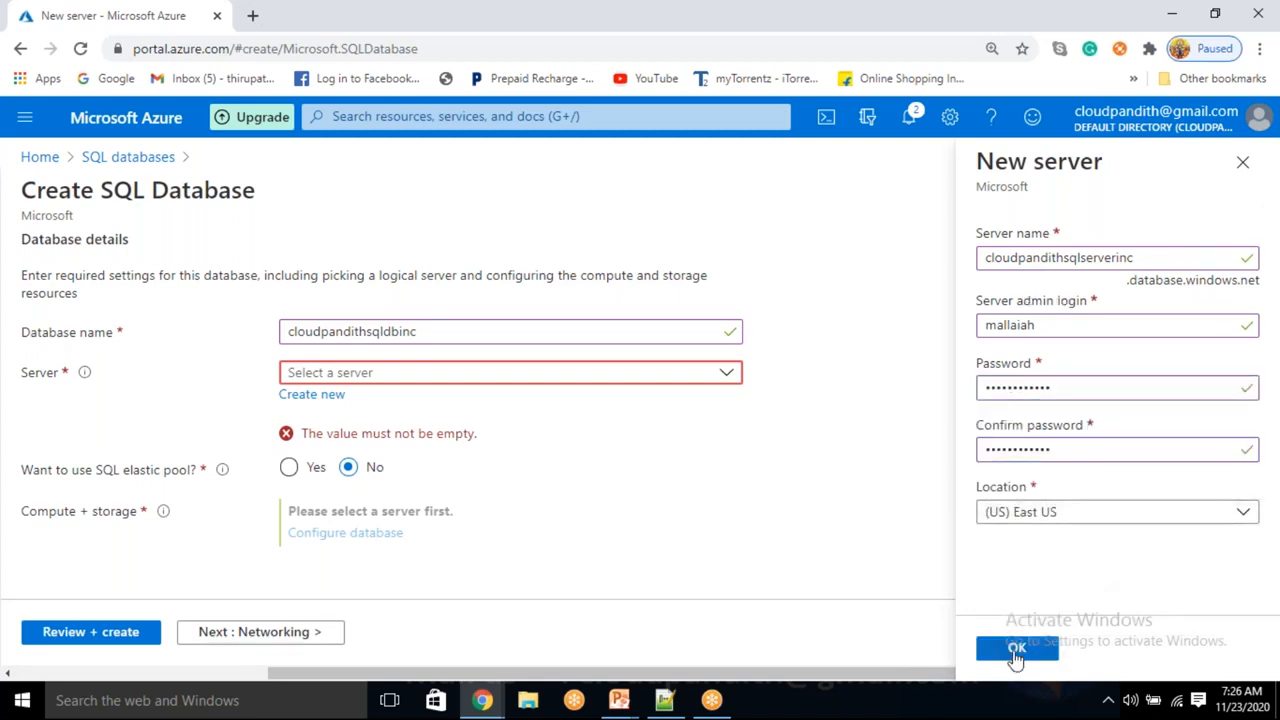
{"action": "left_click", "coordinate": [1016, 650]}
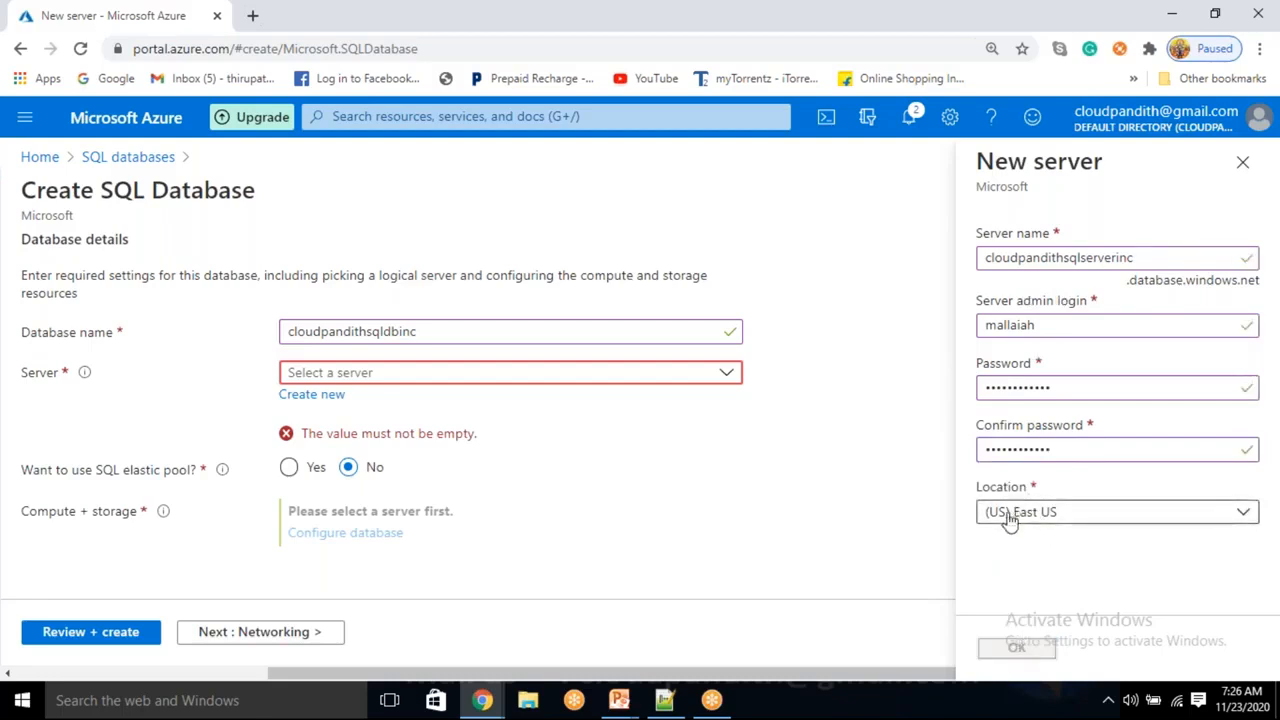
{"action": "left_click", "coordinate": [93, 633]}
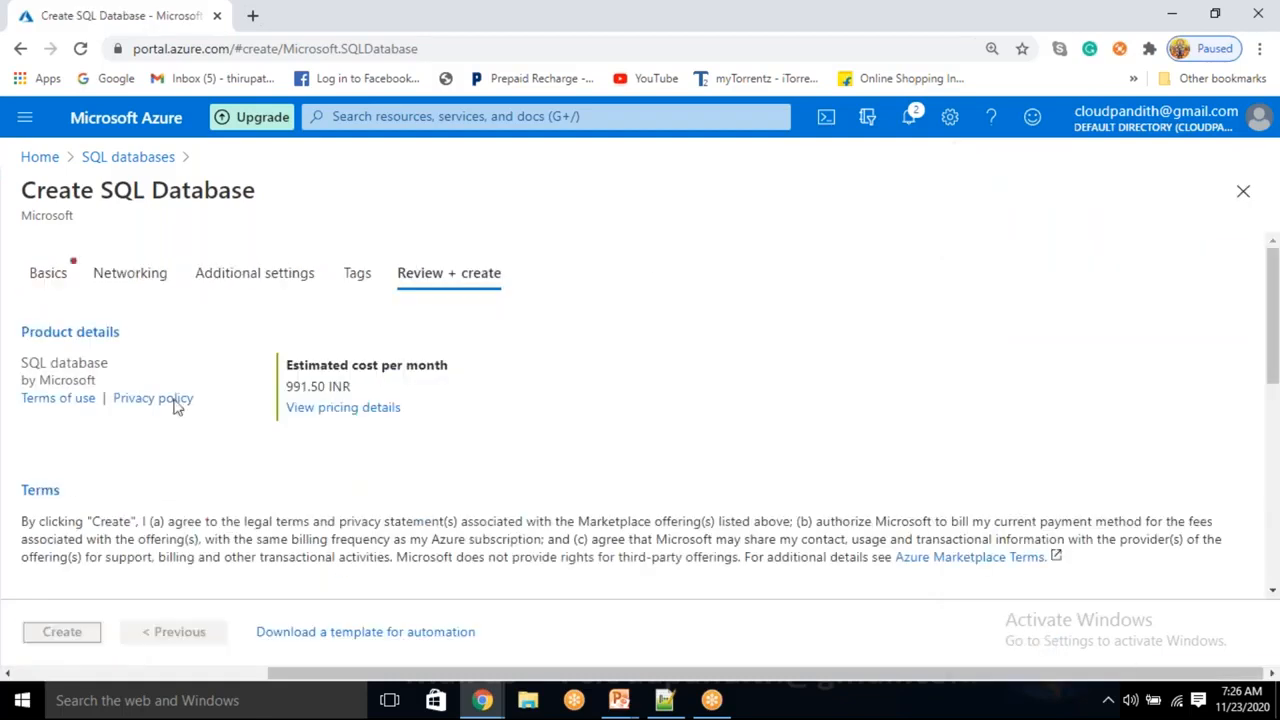
Step: In a new browser tab, load the Azure portal and start a new storage account
{"action": "left_click", "coordinate": [252, 15]}
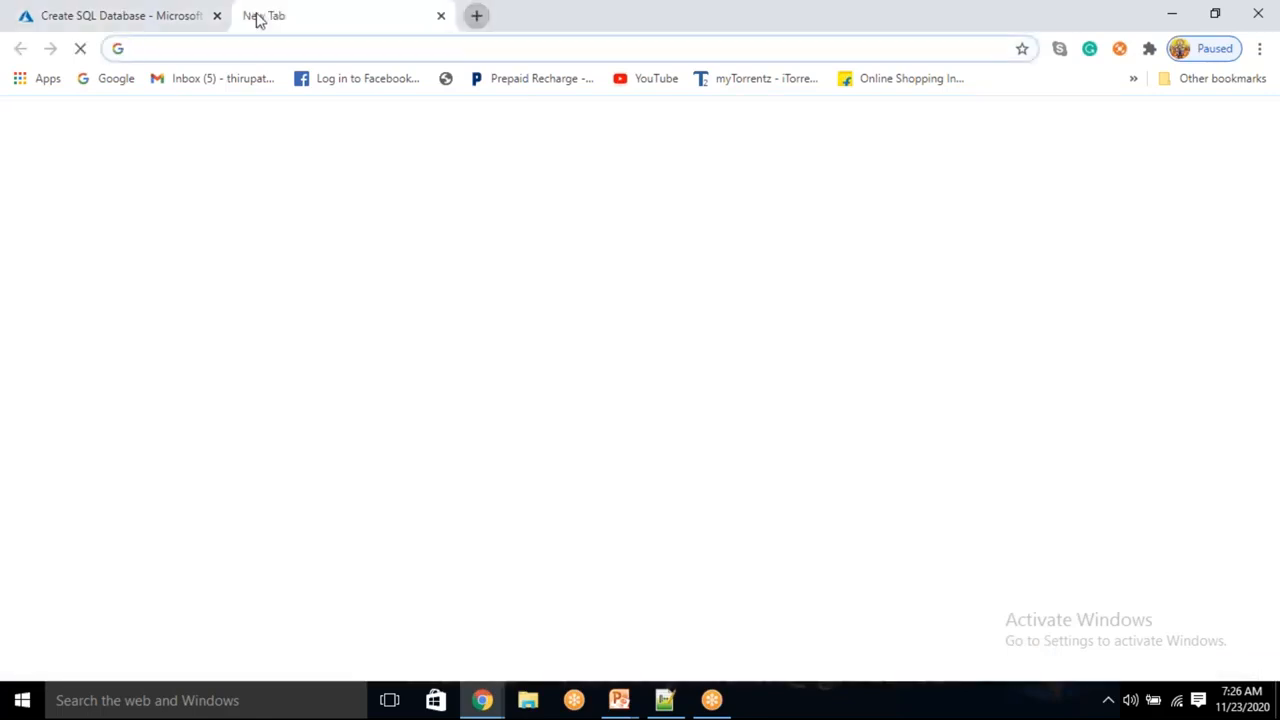
{"action": "type", "text": "por"}
{"action": "key", "text": "Return"}
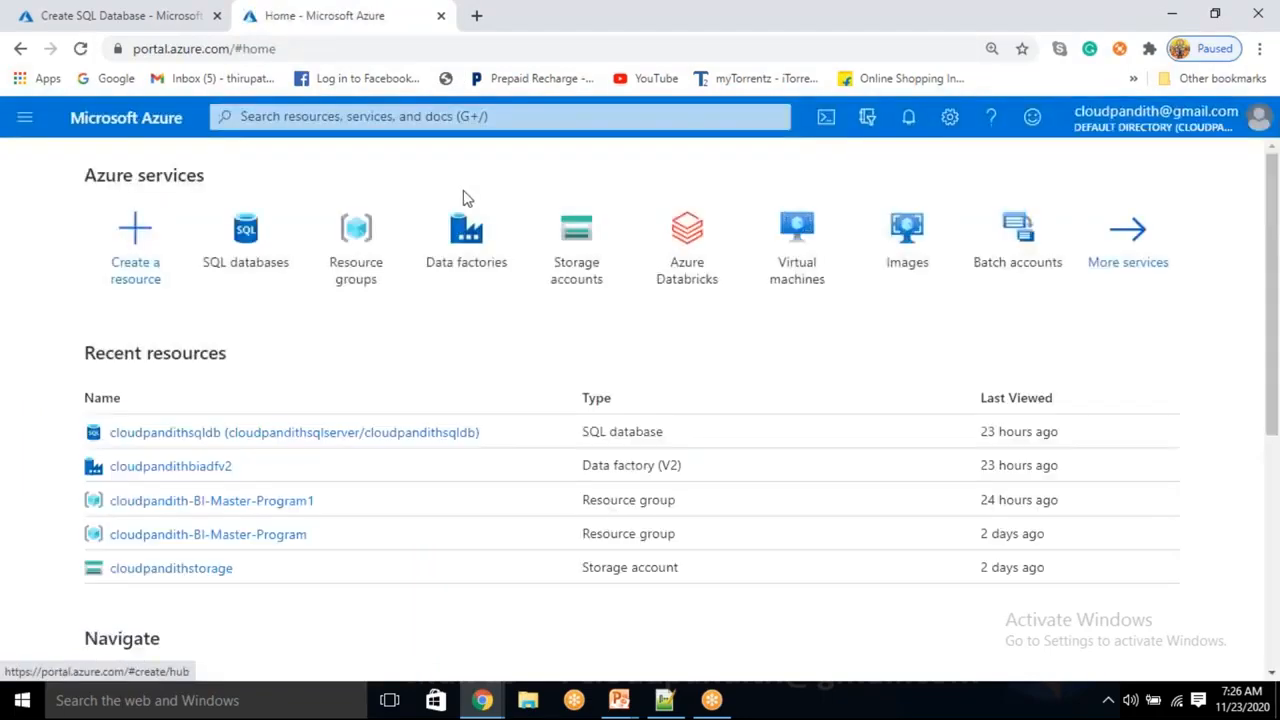
{"action": "left_click", "coordinate": [576, 243]}
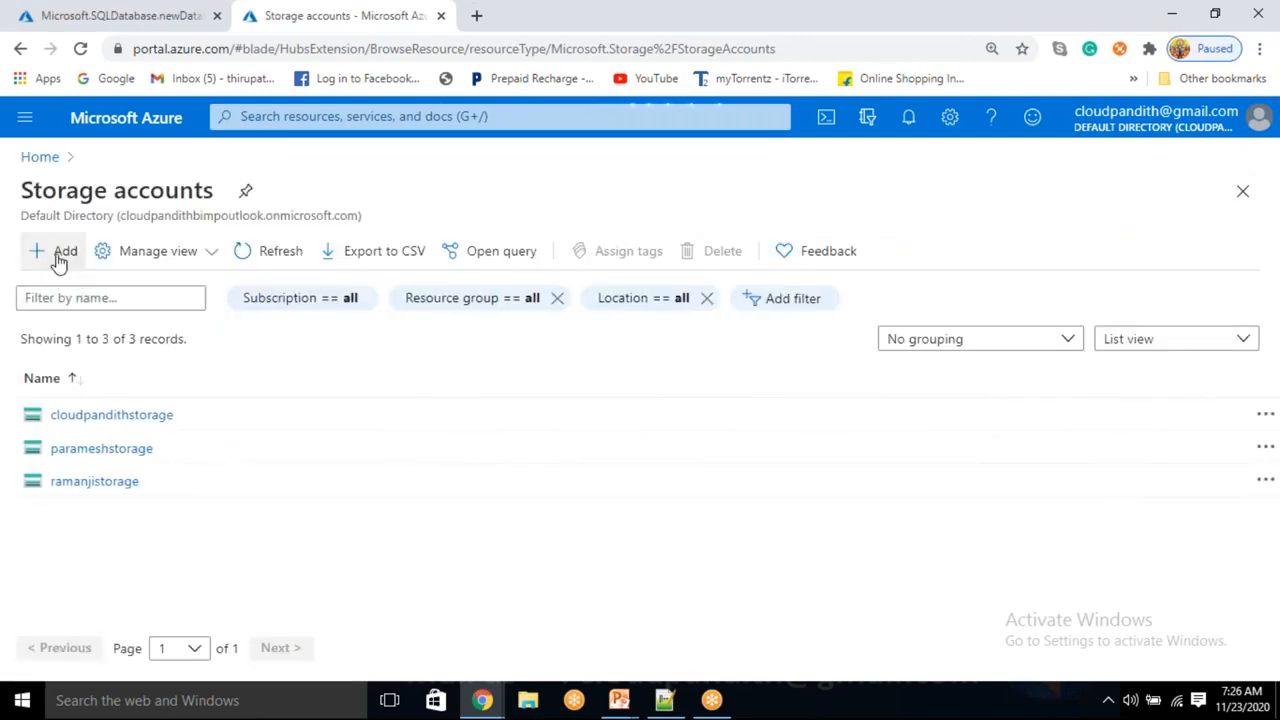
{"action": "left_click", "coordinate": [60, 256]}
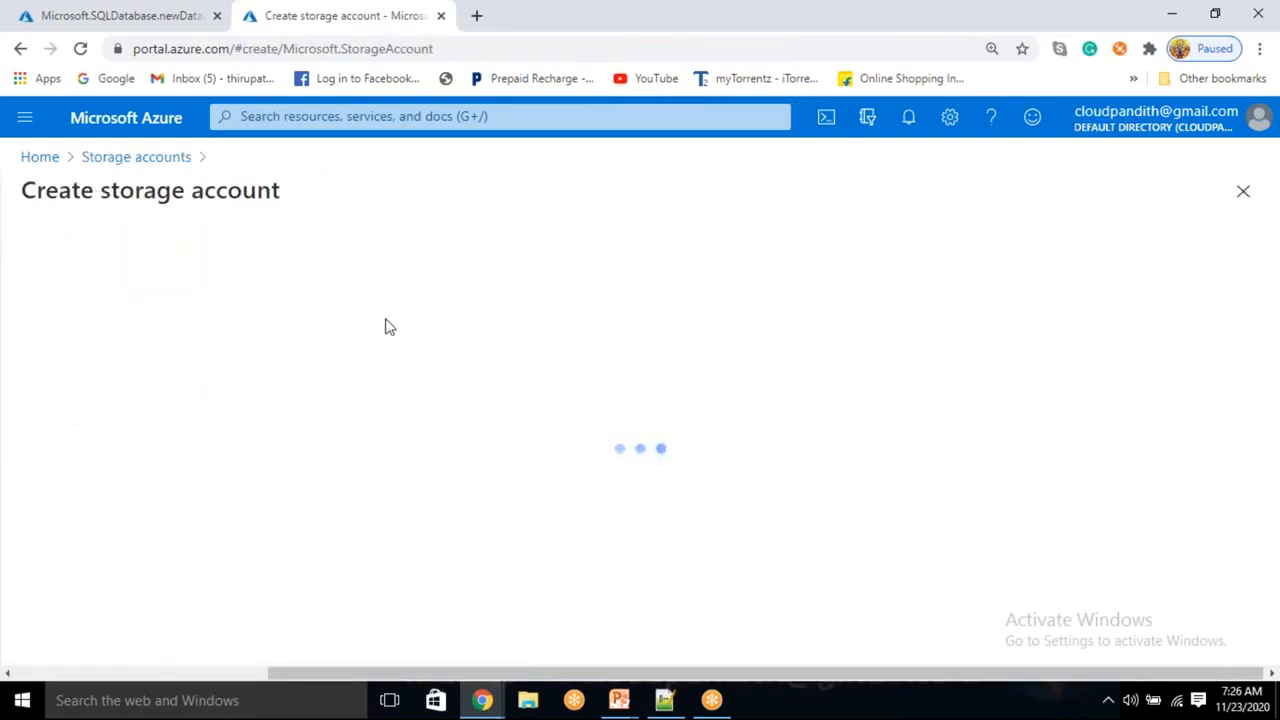
Step: Create storage account cloudpandithstorageinc in resource group cloudpandith-BI-Master-Program1
{"action": "scroll", "coordinate": [395, 470], "scroll_direction": "down", "scroll_amount": 1}
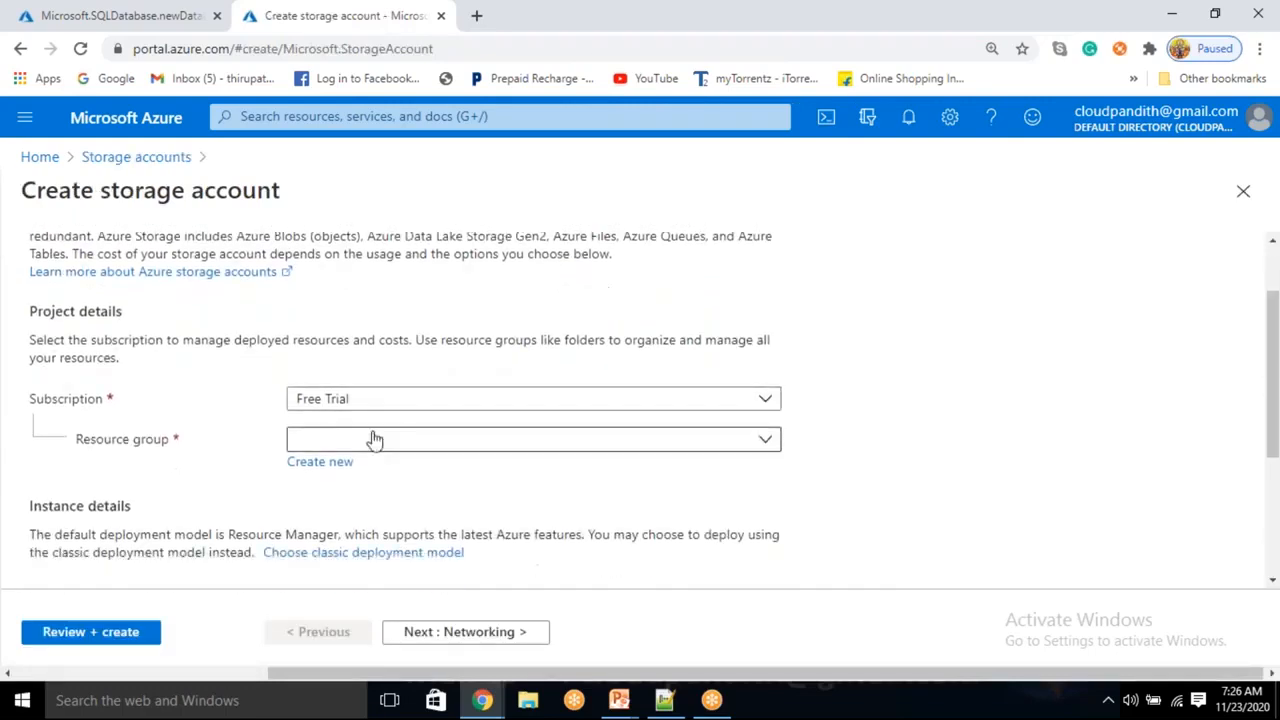
{"action": "left_click", "coordinate": [373, 441]}
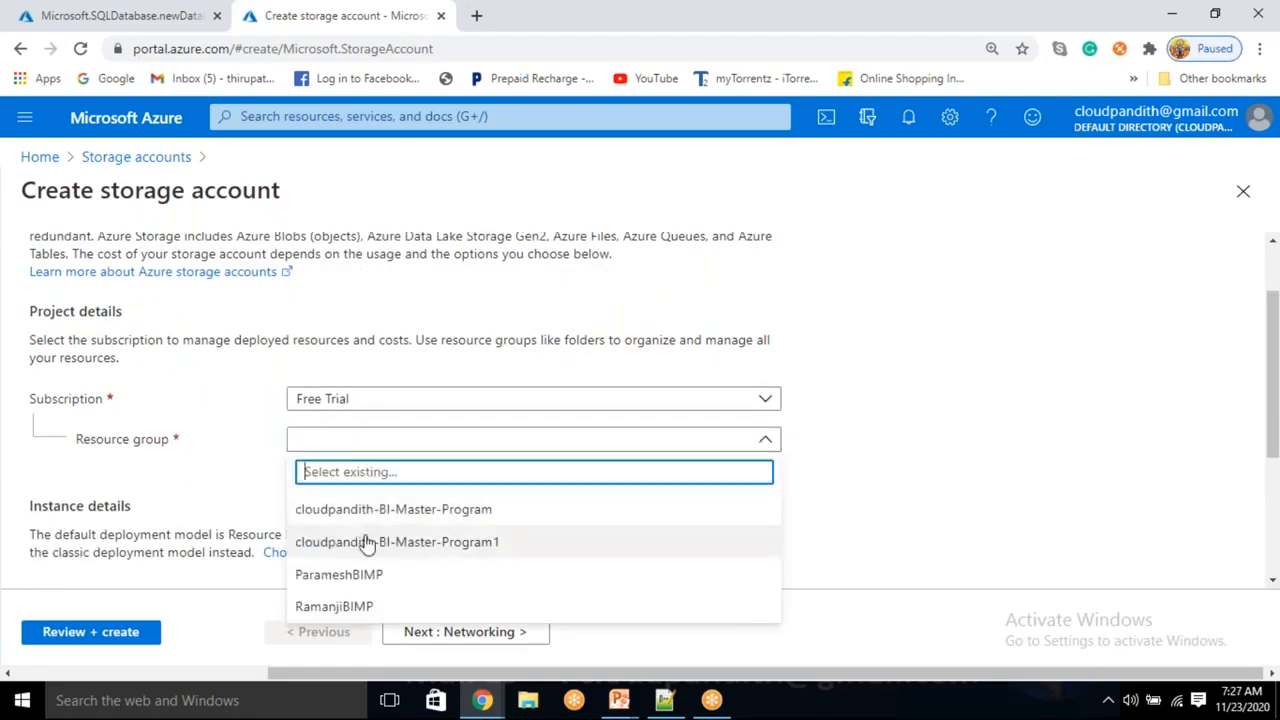
{"action": "left_click", "coordinate": [362, 540]}
{"action": "scroll", "coordinate": [357, 372], "scroll_direction": "down", "scroll_amount": 2}
{"action": "left_click", "coordinate": [357, 367]}
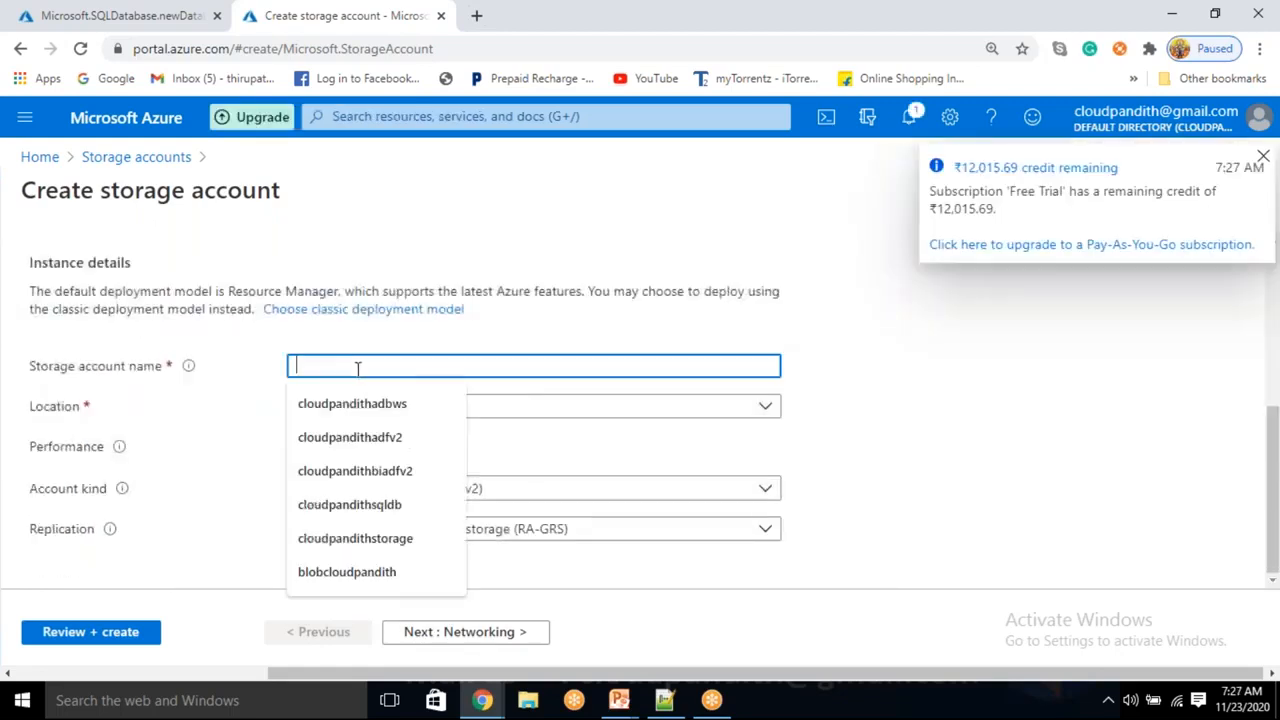
{"action": "type", "text": "CLO"}
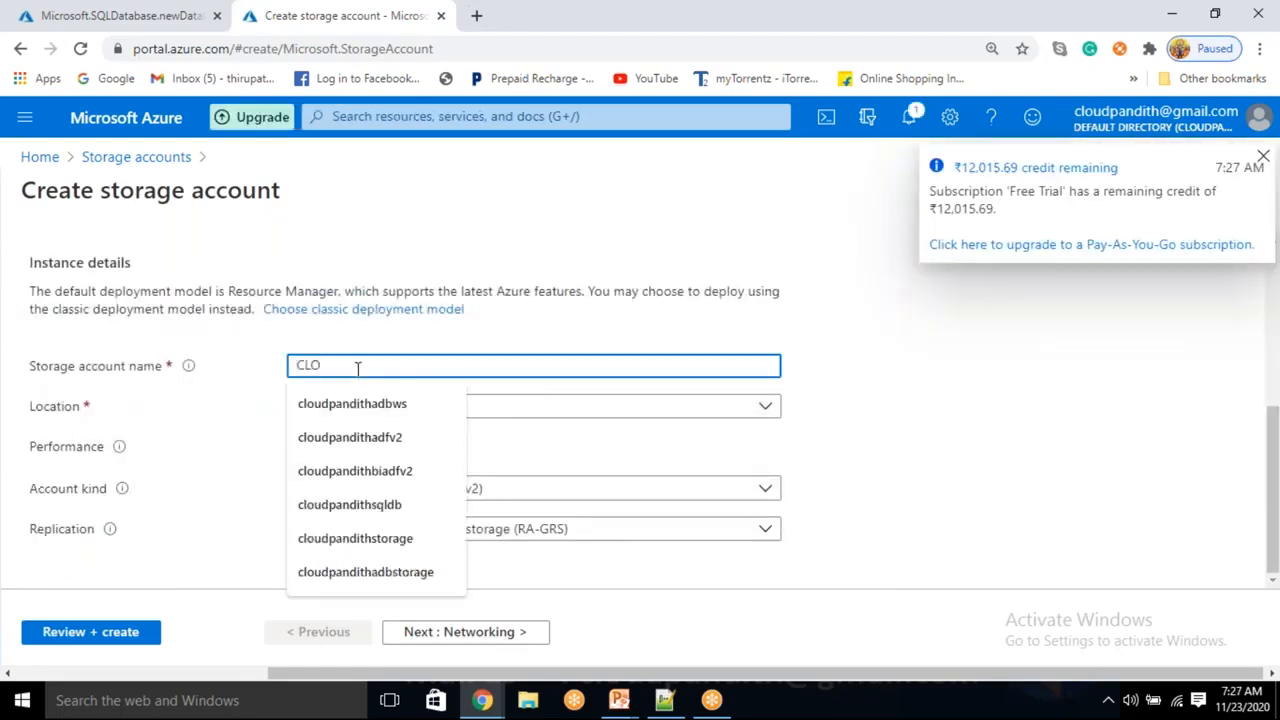
{"action": "key", "text": "BackSpace"}
{"action": "type", "text": "cloudpandithstoragei9n"}
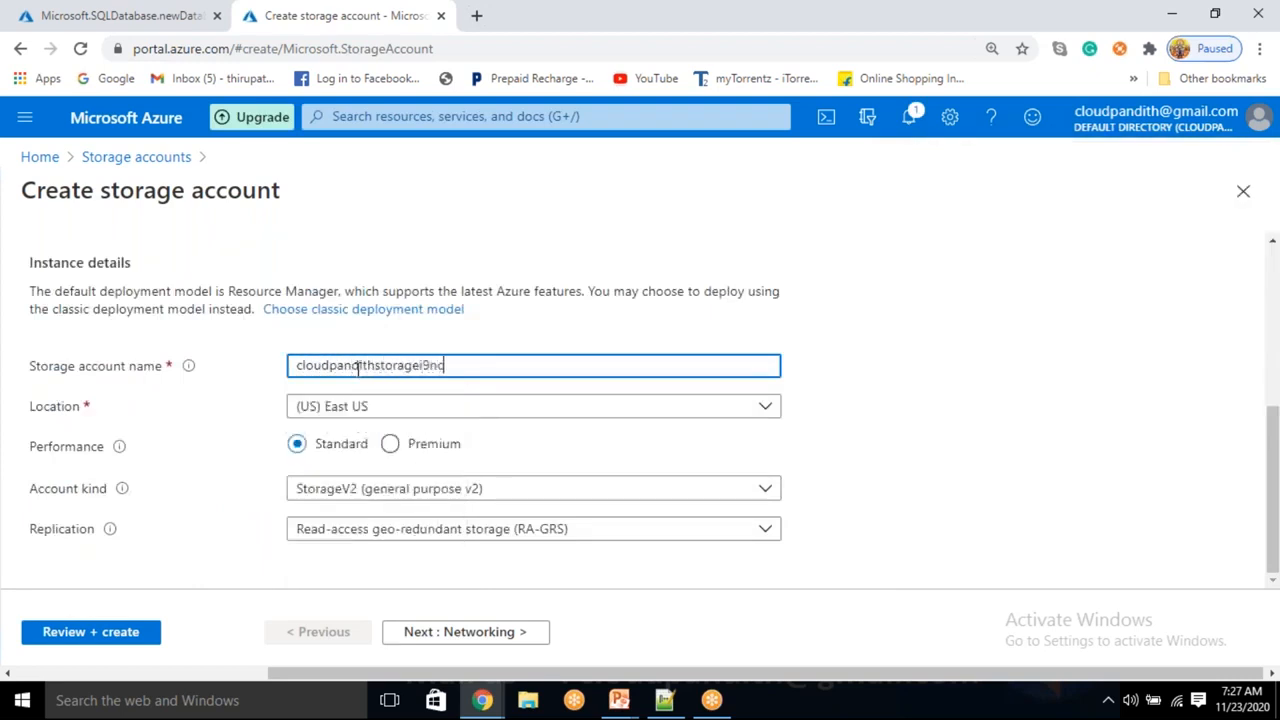
{"action": "type", "text": "c"}
{"action": "left_click", "coordinate": [56, 643]}
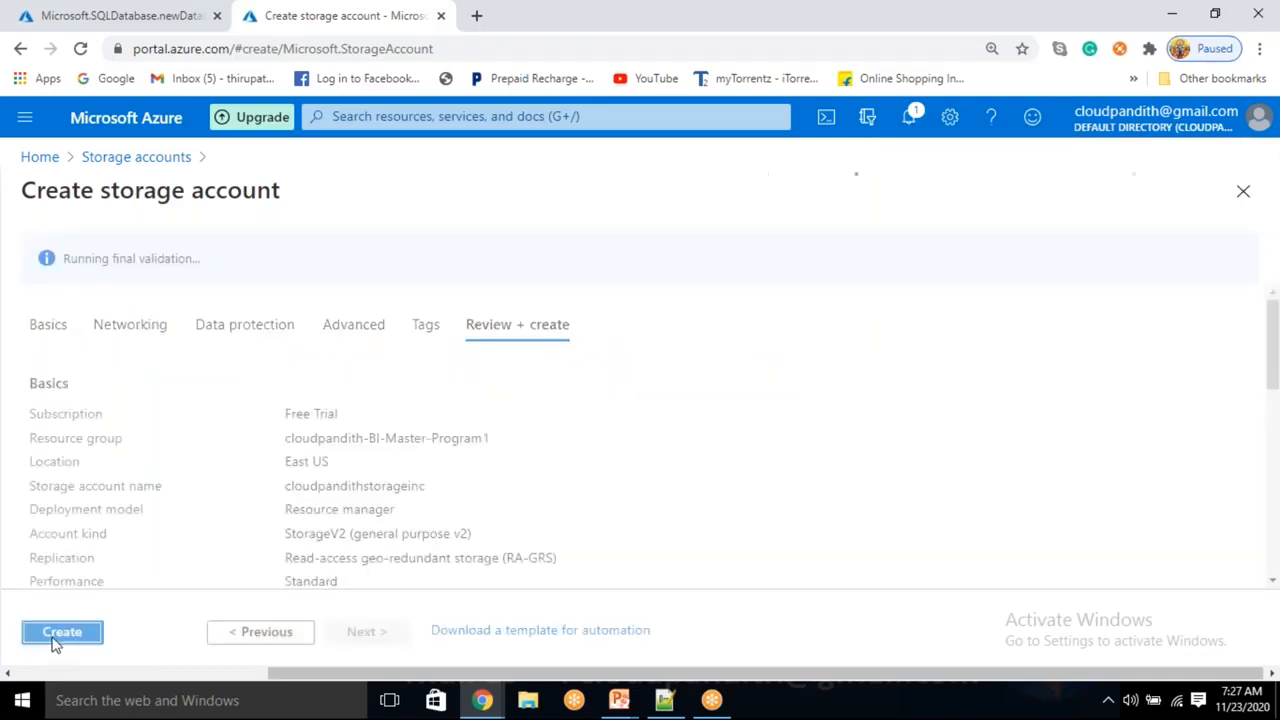
{"action": "left_click", "coordinate": [72, 634]}
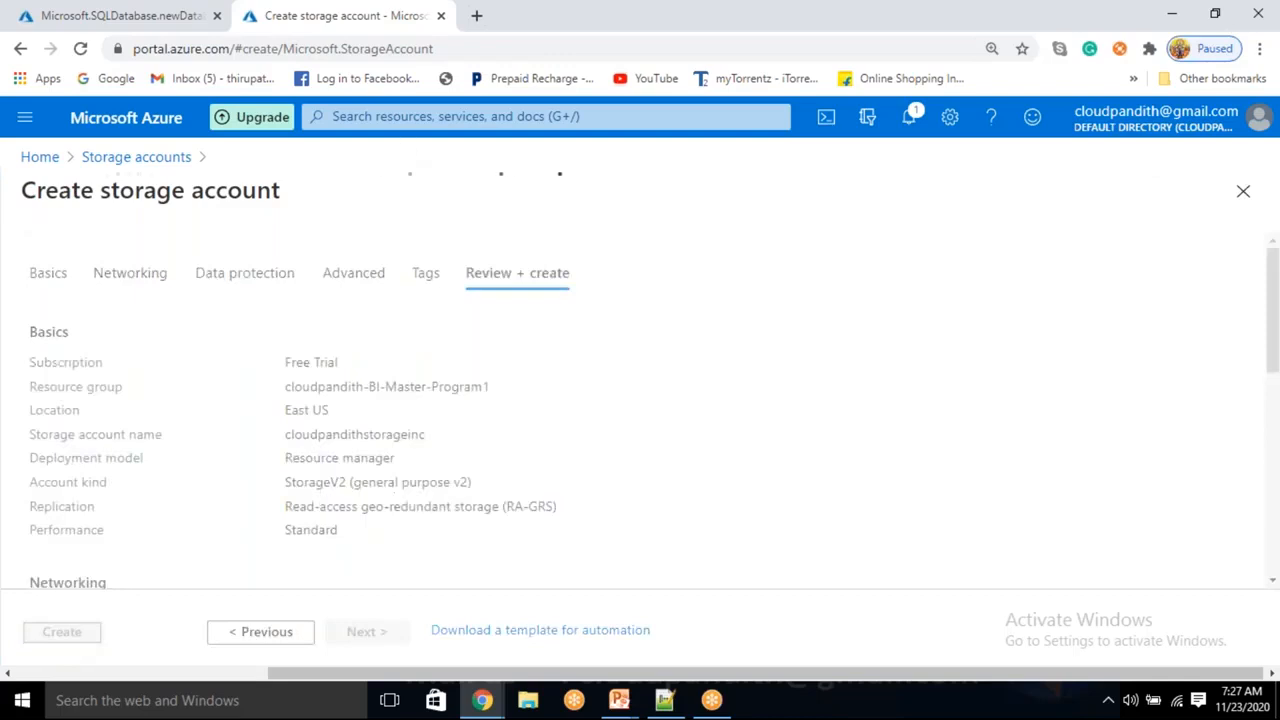
Step: In another new tab, open the Data factories list and start a new data factory
{"action": "left_click", "coordinate": [476, 16]}
{"action": "type", "text": "p"}
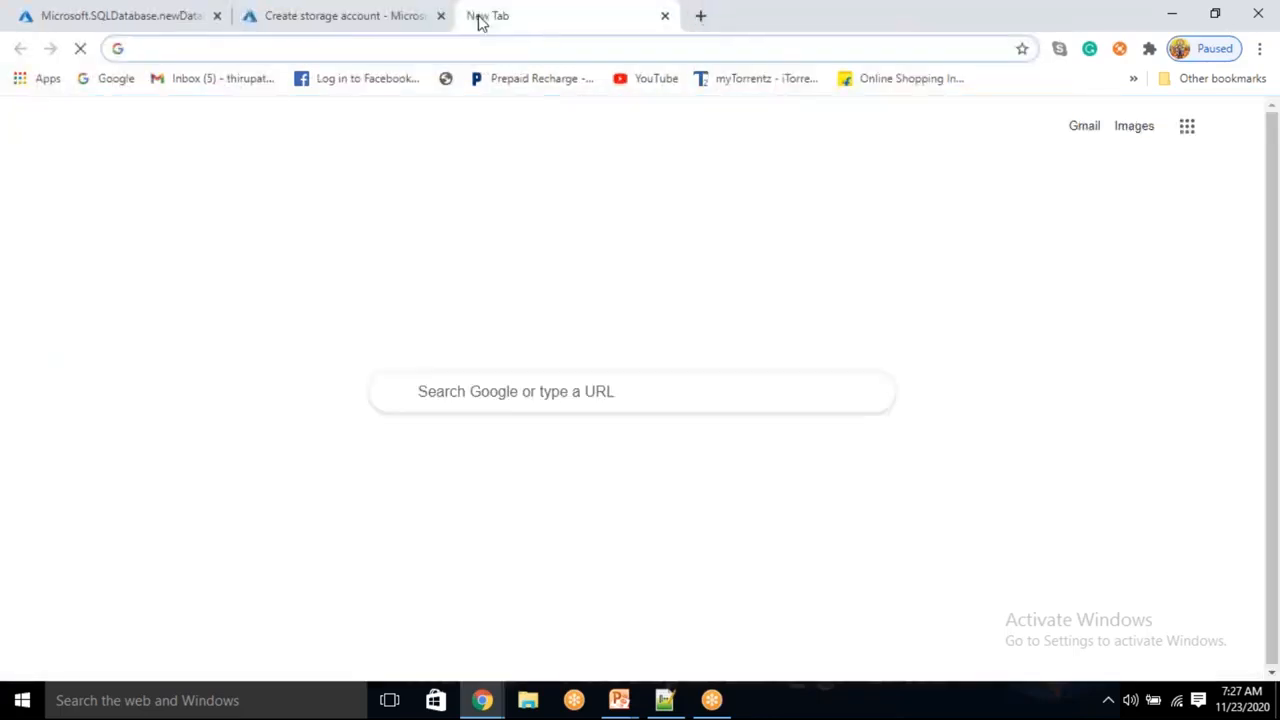
{"action": "key", "text": "Return"}
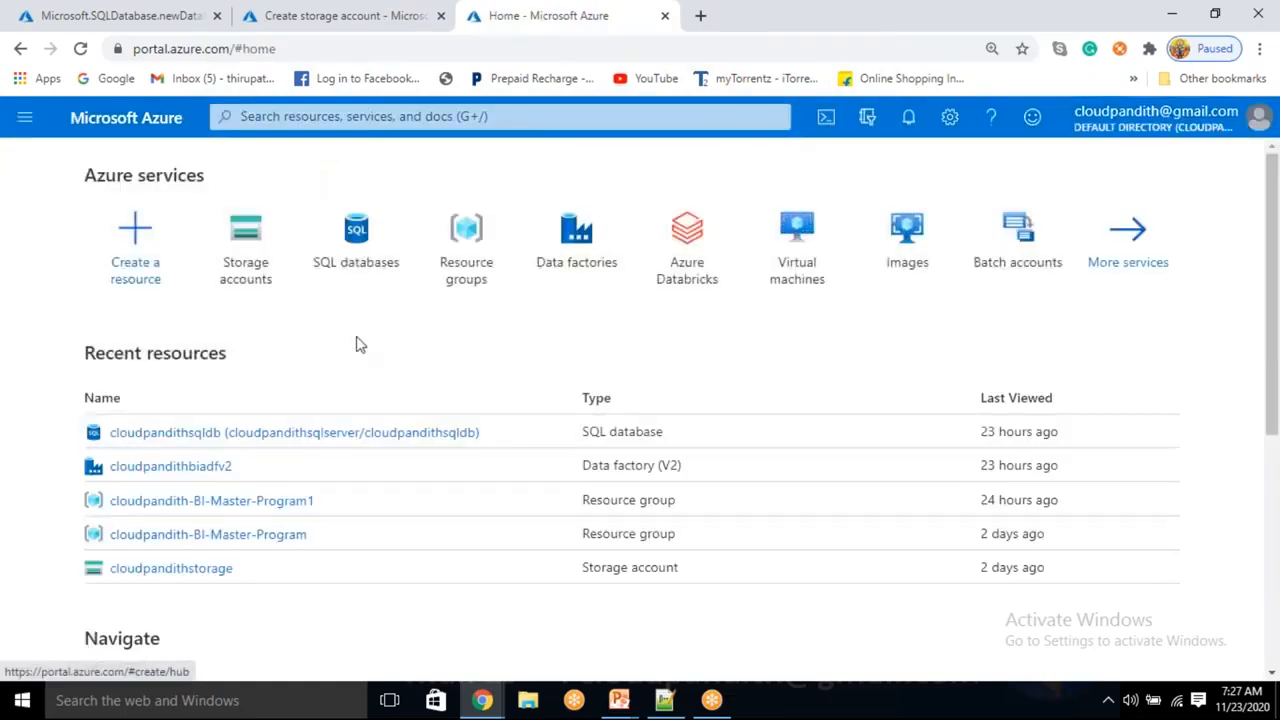
{"action": "left_click", "coordinate": [603, 275]}
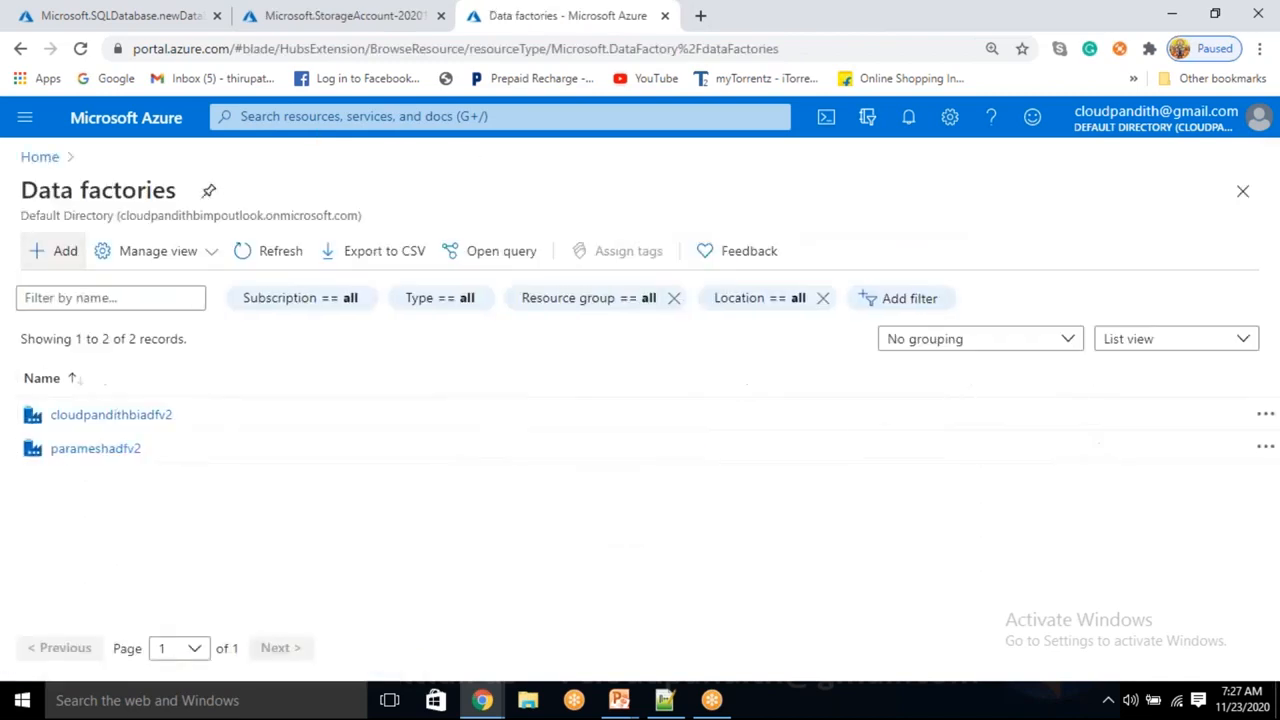
{"action": "left_click", "coordinate": [55, 252]}
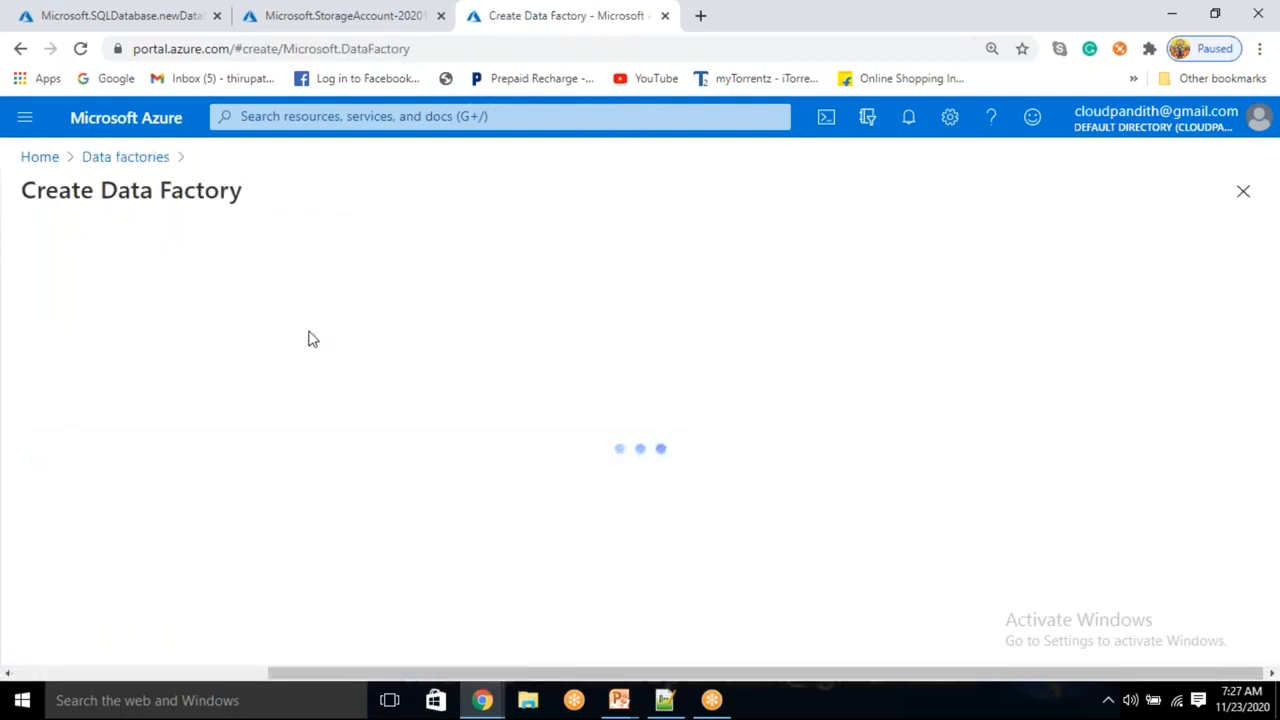
Step: Place the data factory in cloudpandith-BI-Master-Program1 and name it cloudpandithbiadfv2inc
{"action": "left_click", "coordinate": [362, 442]}
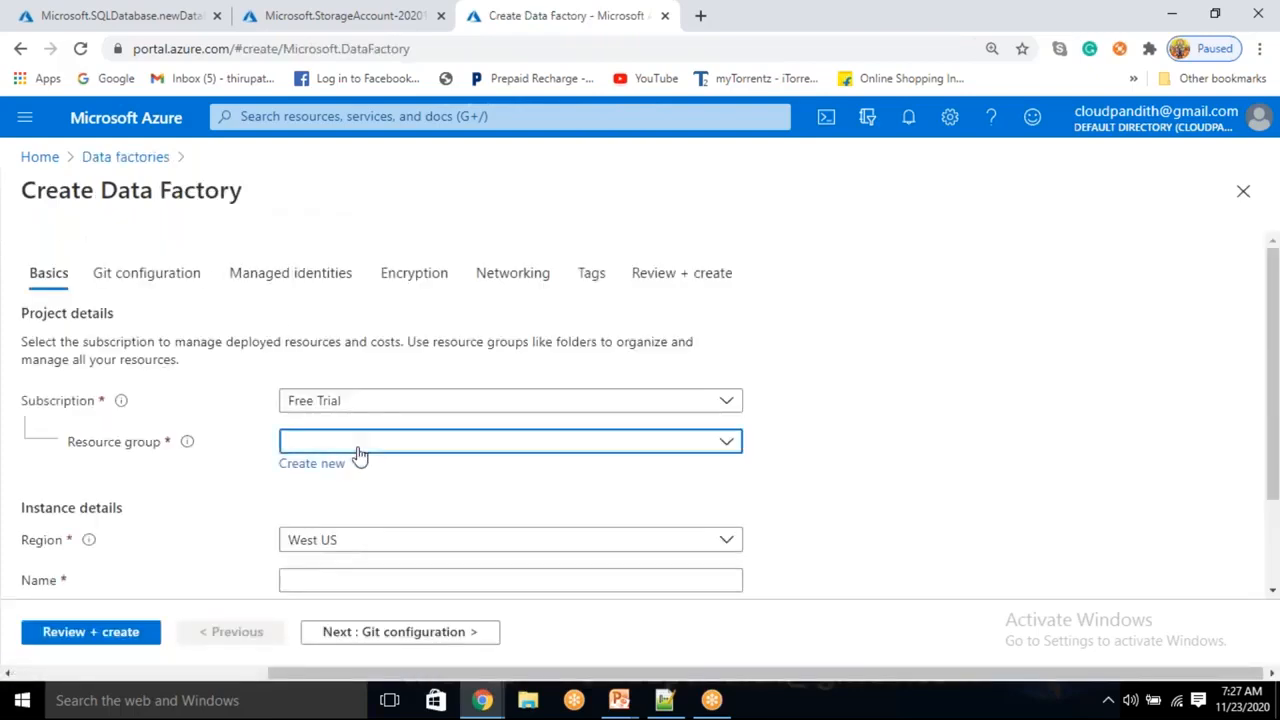
{"action": "left_click", "coordinate": [360, 540]}
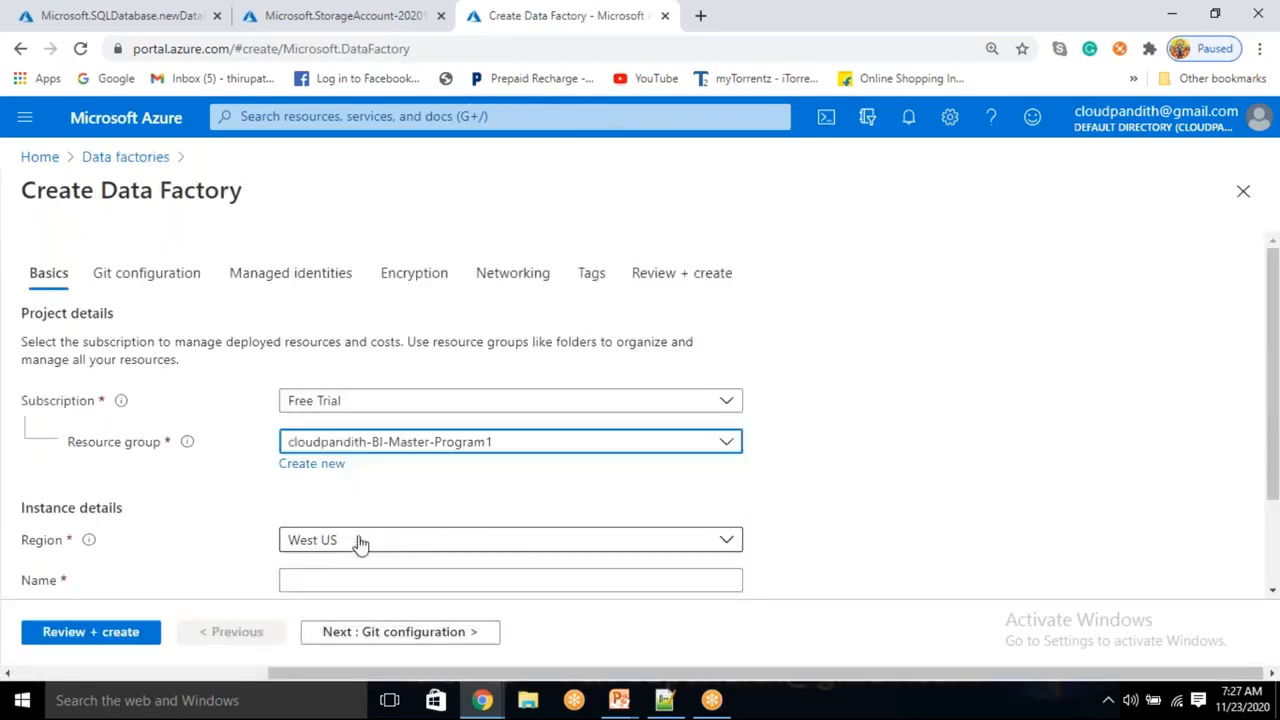
{"action": "scroll", "coordinate": [345, 500], "scroll_direction": "down", "scroll_amount": 1}
{"action": "left_click", "coordinate": [316, 487]}
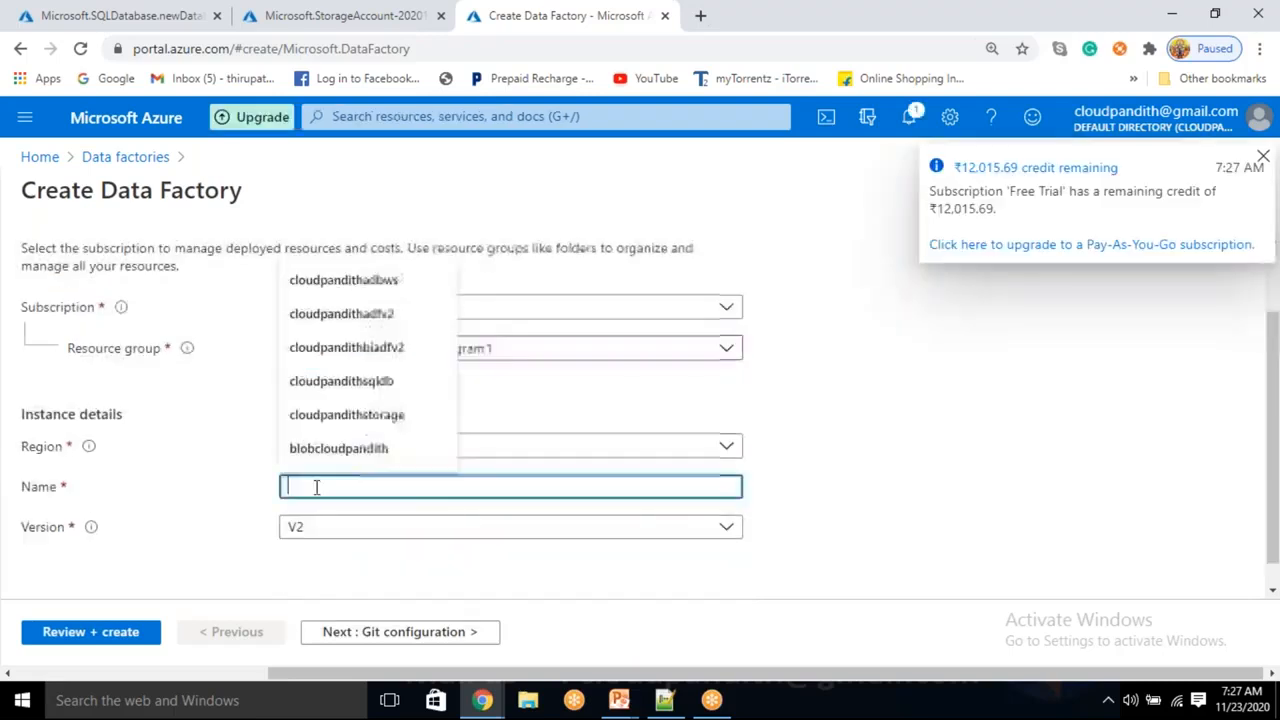
{"action": "type", "text": "cloudpan"}
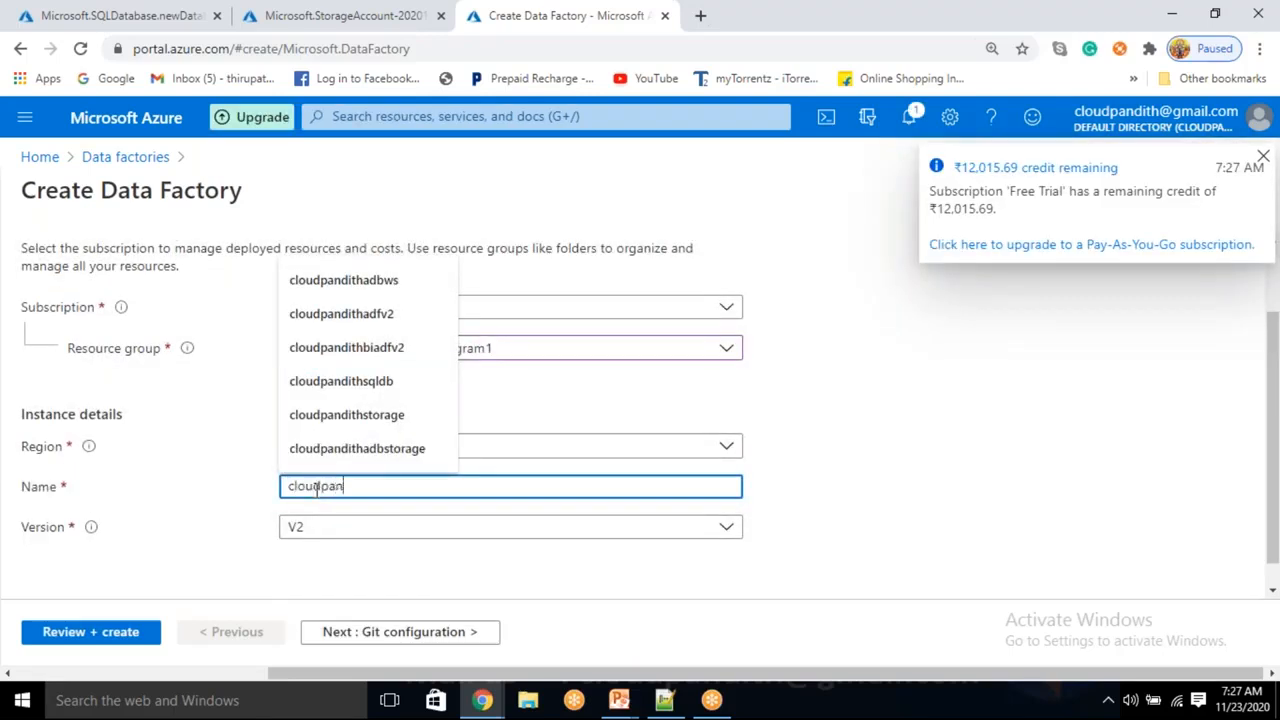
{"action": "type", "text": "dithbiadfv2inc"}
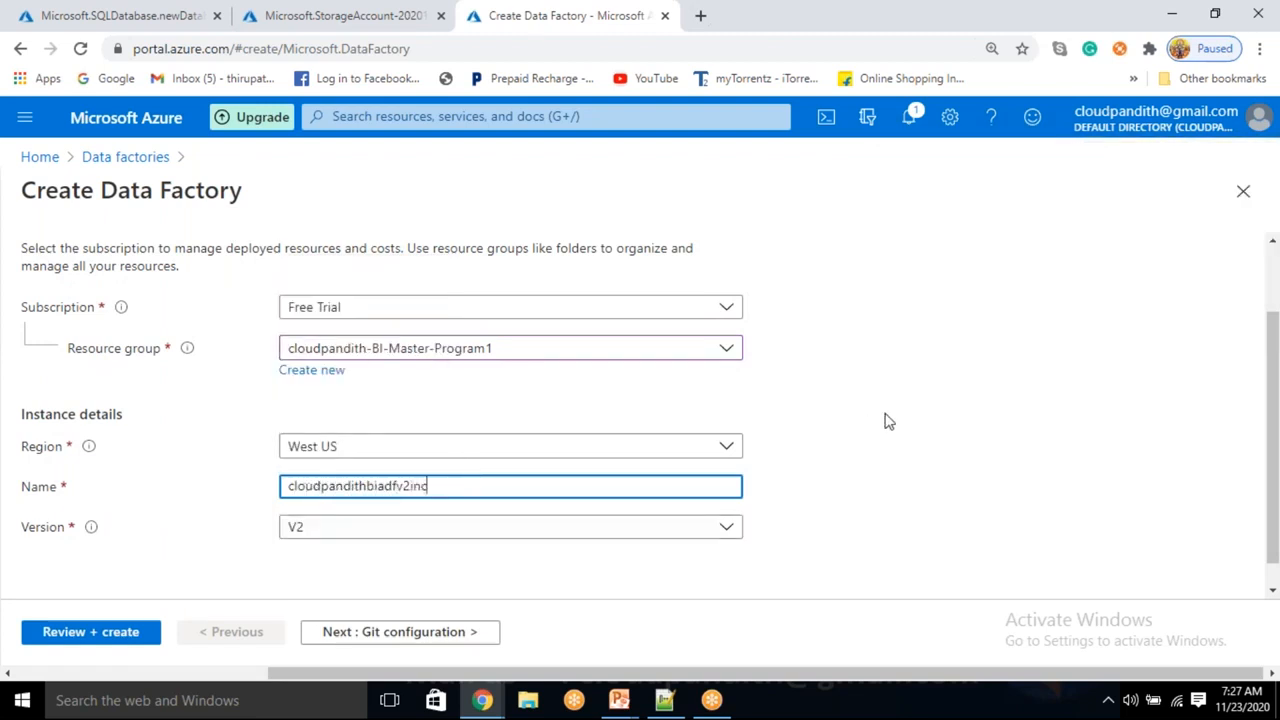
{"action": "left_click", "coordinate": [888, 424]}
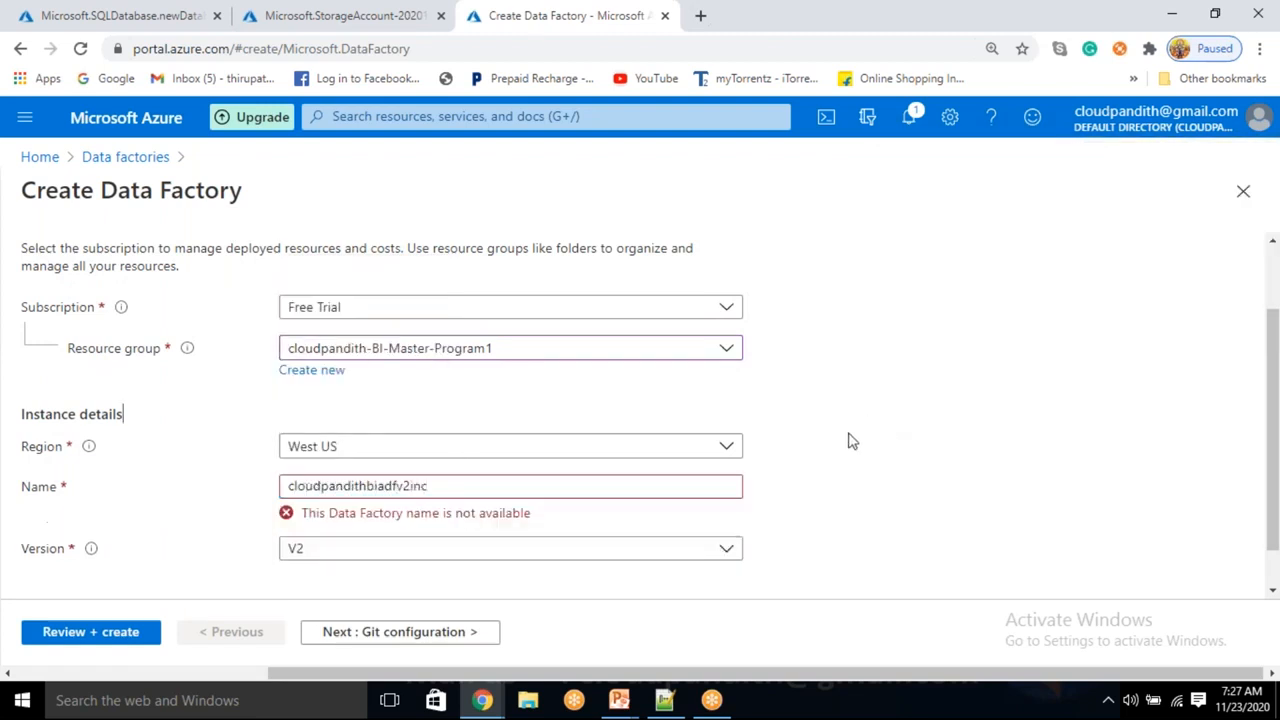
Step: Choose Configure Git later, create the factory, and check the storage account deployment
{"action": "left_click", "coordinate": [408, 636]}
{"action": "scroll", "coordinate": [295, 398], "scroll_direction": "down", "scroll_amount": 2}
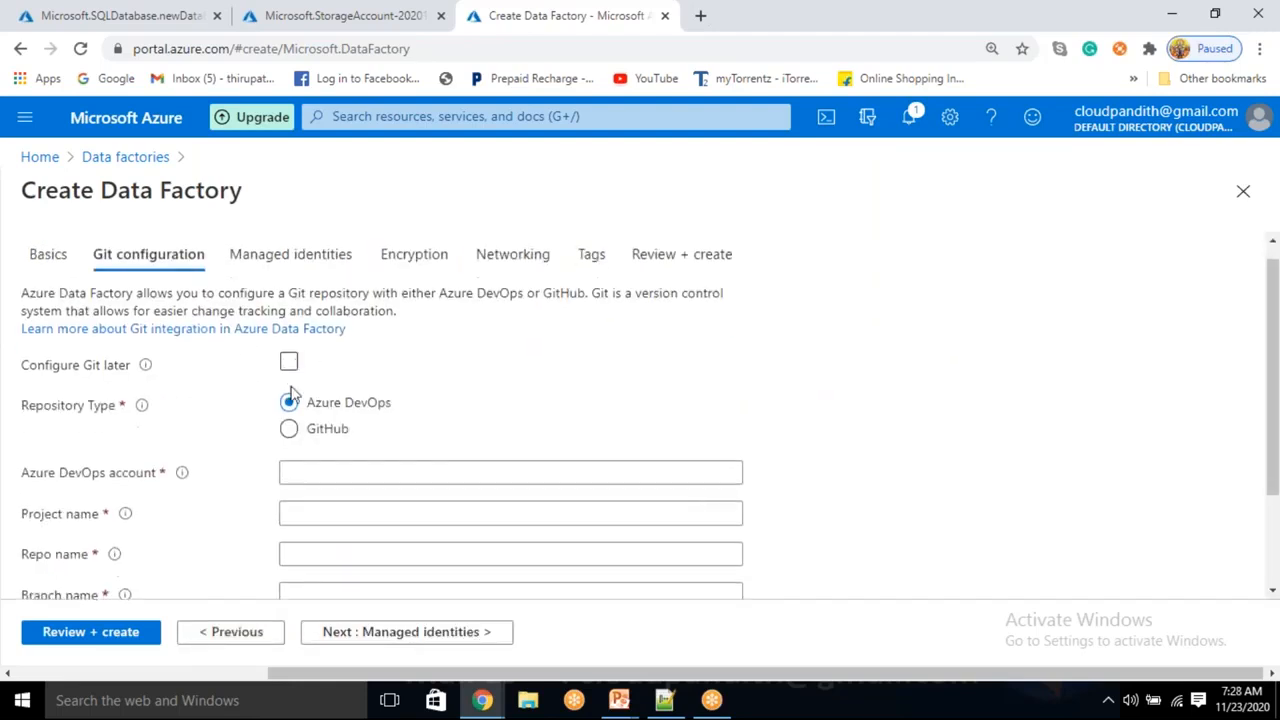
{"action": "scroll", "coordinate": [351, 323], "scroll_direction": "up", "scroll_amount": 2}
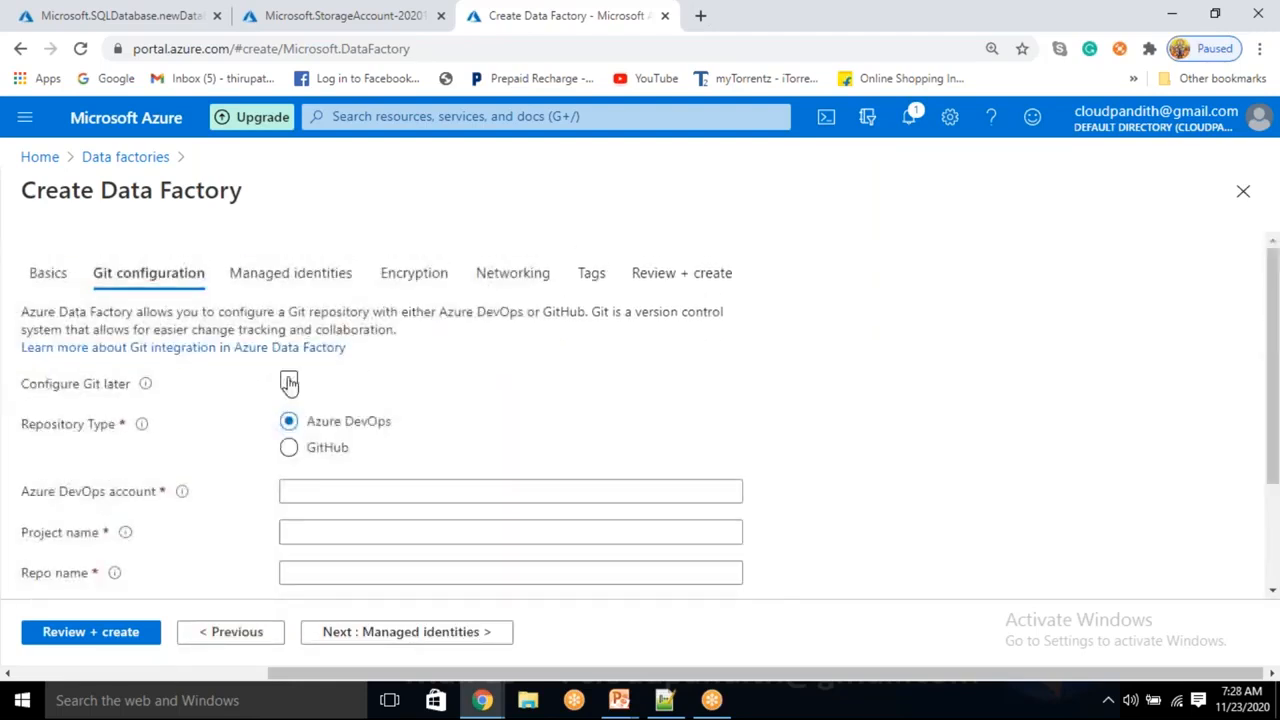
{"action": "left_click", "coordinate": [289, 380]}
{"action": "left_click", "coordinate": [114, 634]}
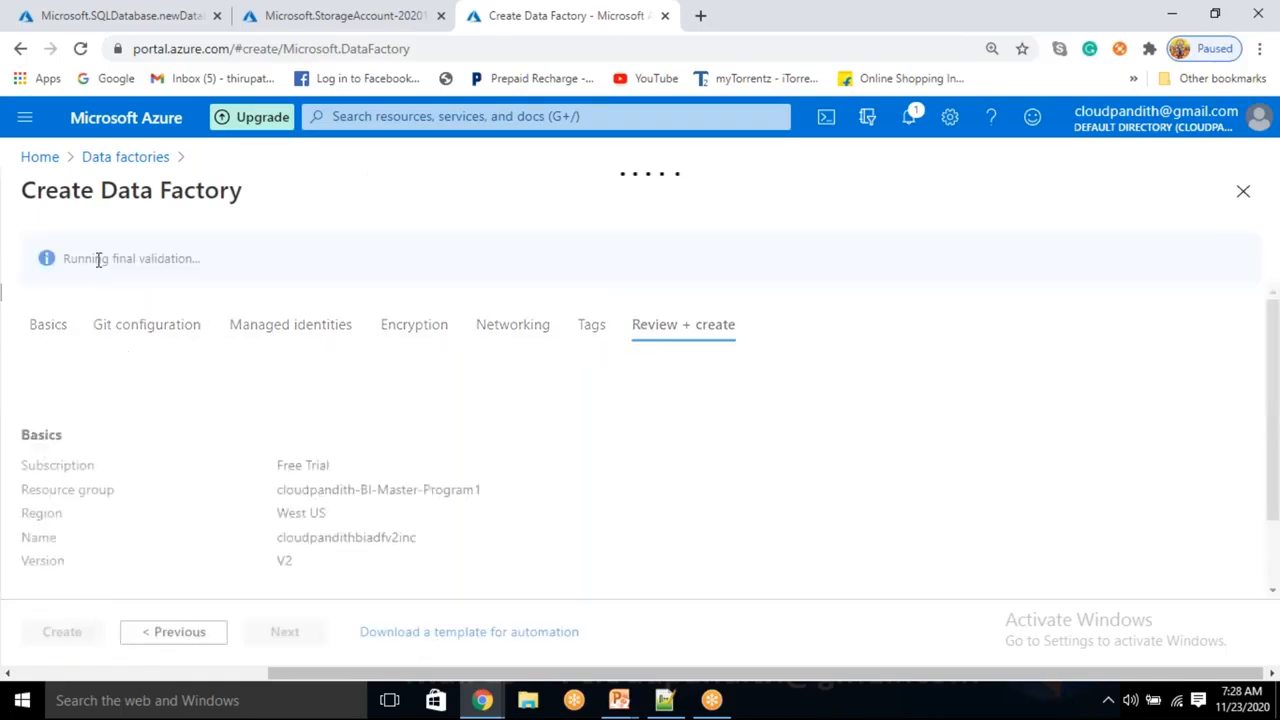
{"action": "left_click_drag", "start_coordinate": [88, 257], "coordinate": [63, 258]}
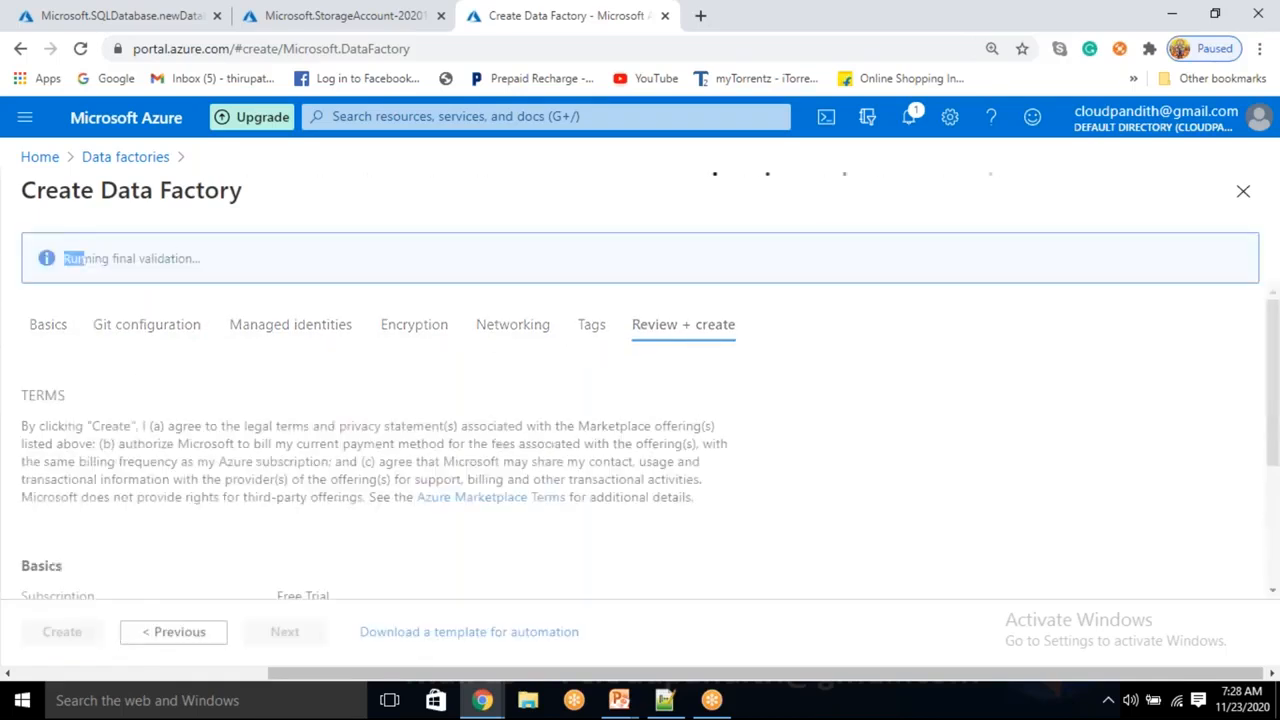
{"action": "left_click", "coordinate": [60, 632]}
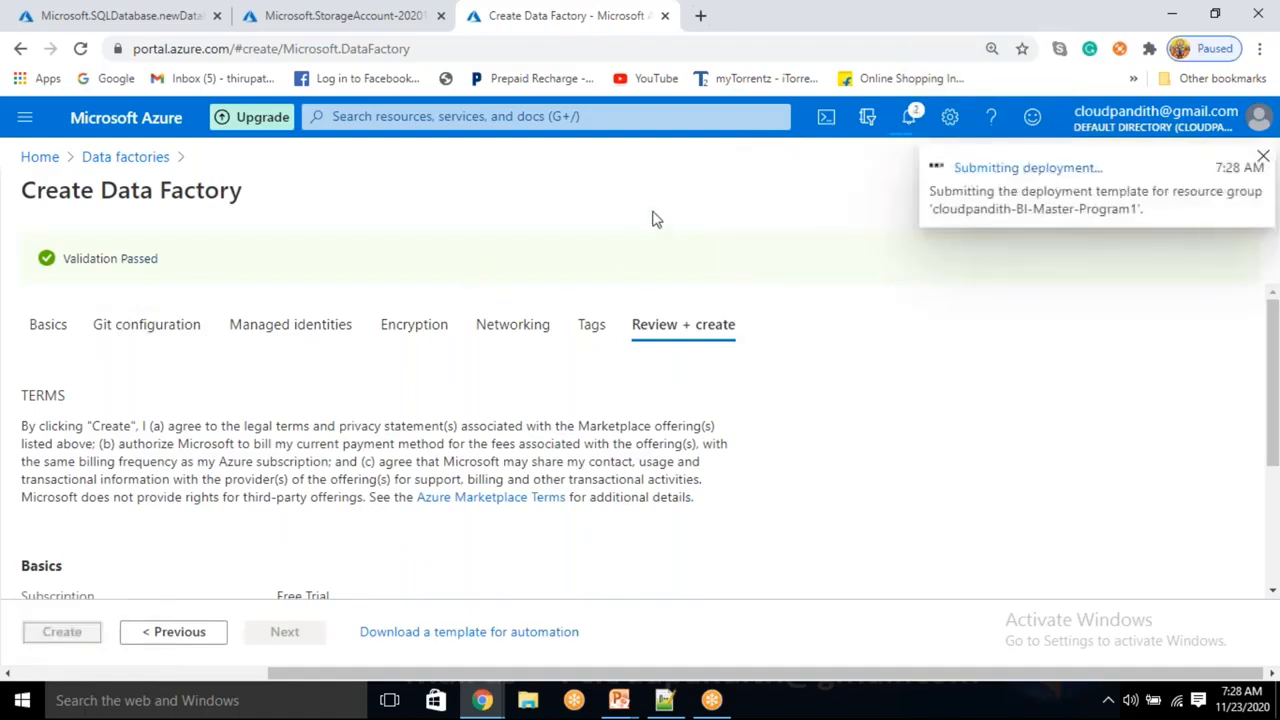
{"action": "left_click", "coordinate": [397, 15]}
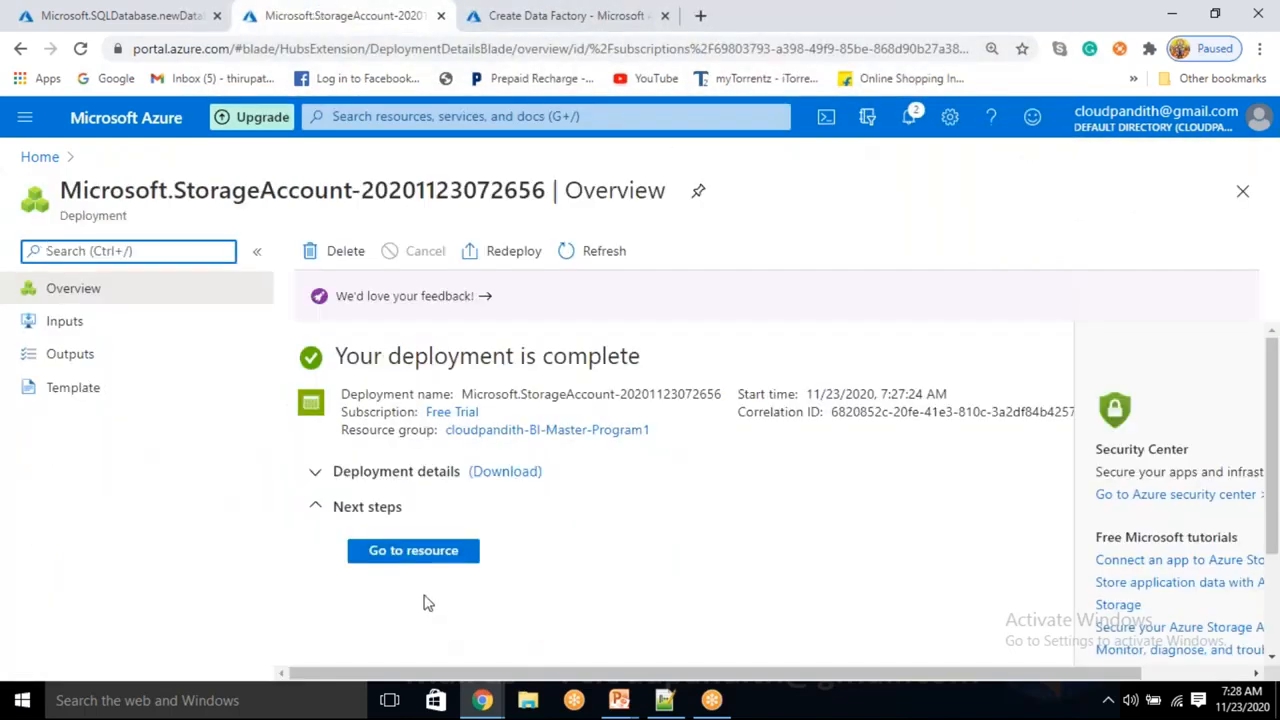
Step: Open storage account cloudpandithstorageinc and view its empty Containers list
{"action": "left_click", "coordinate": [406, 551]}
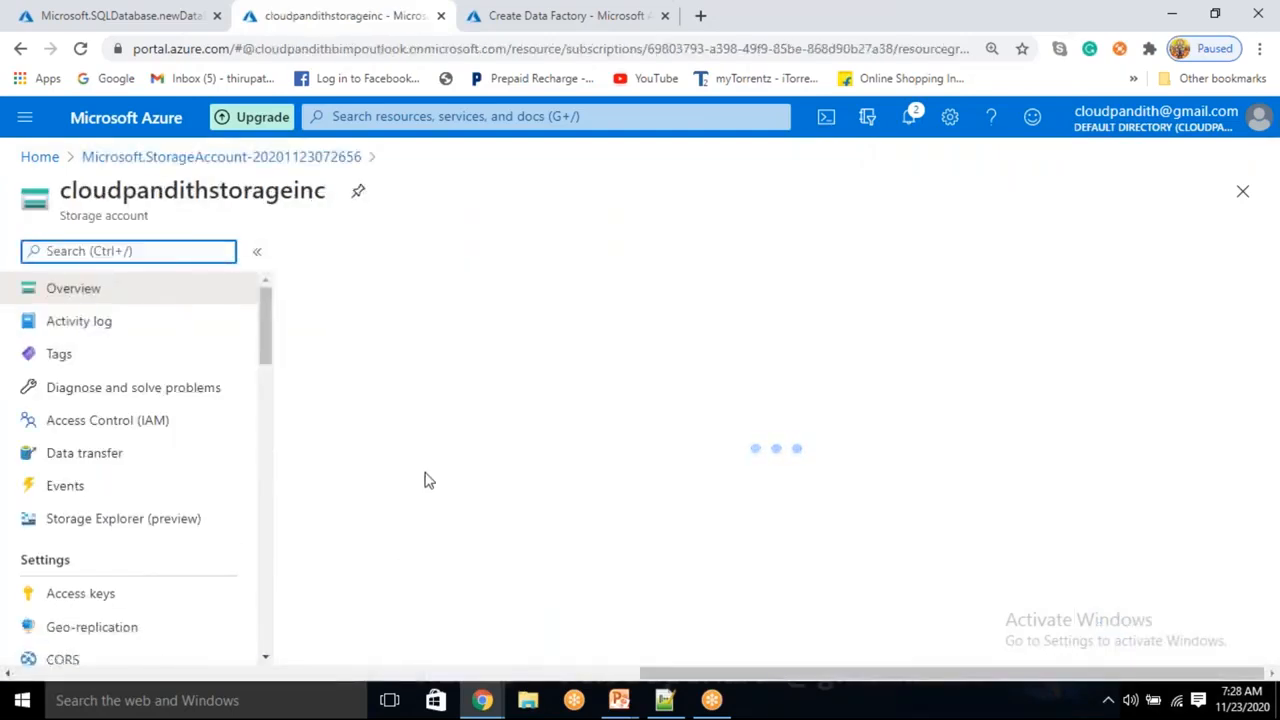
{"action": "scroll", "coordinate": [425, 481], "scroll_direction": "down", "scroll_amount": 5}
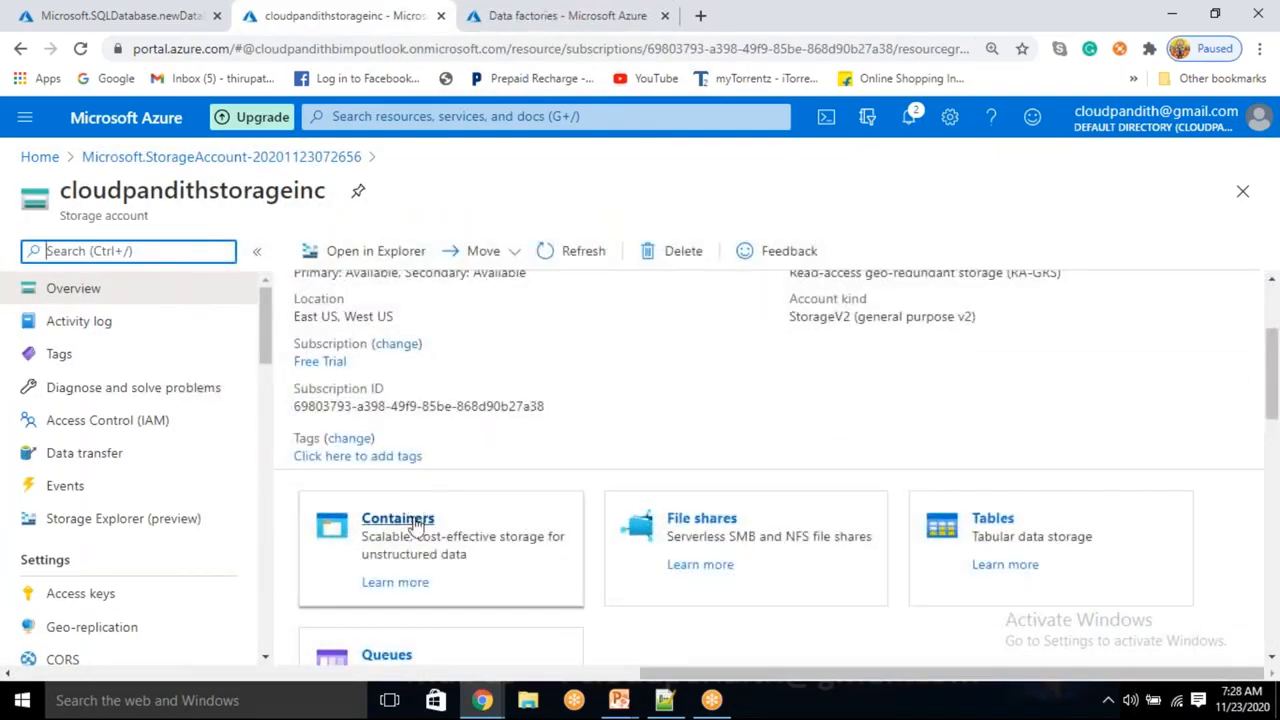
{"action": "left_click", "coordinate": [412, 527]}
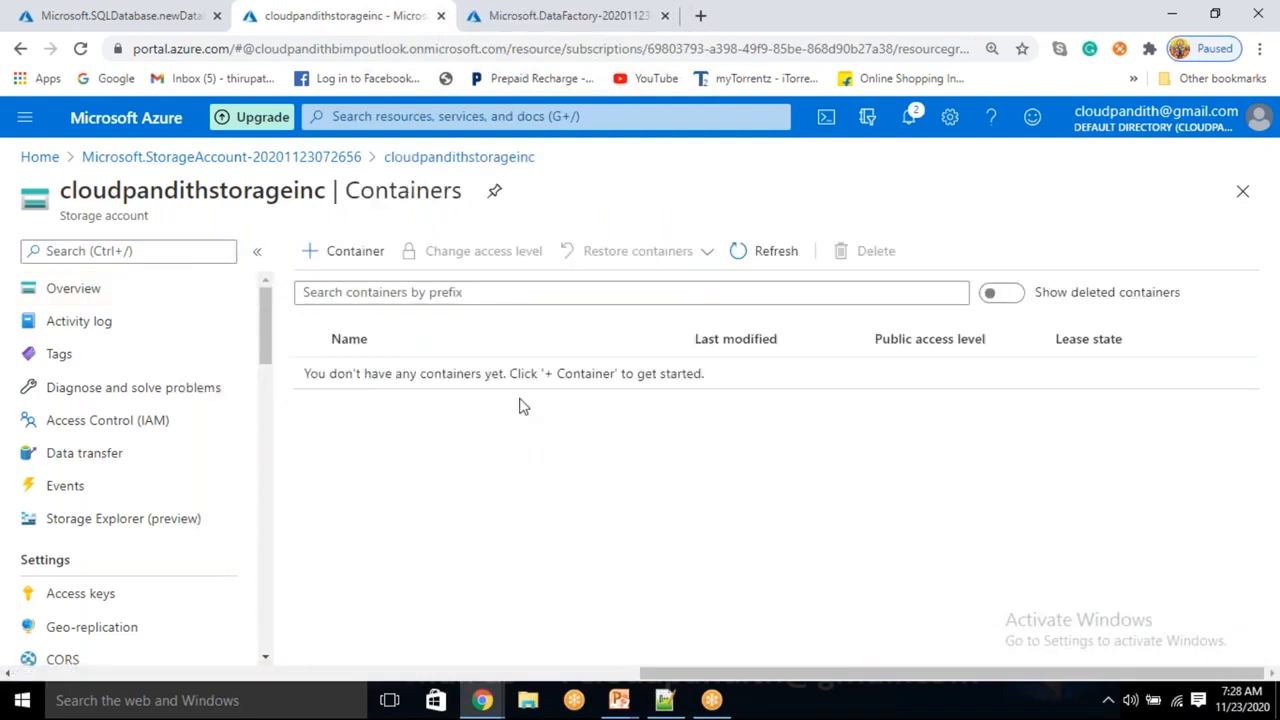
Step: Check the data factory and SQL database deployments, refresh the SQL one, and show the desktop
{"action": "left_click", "coordinate": [570, 14]}
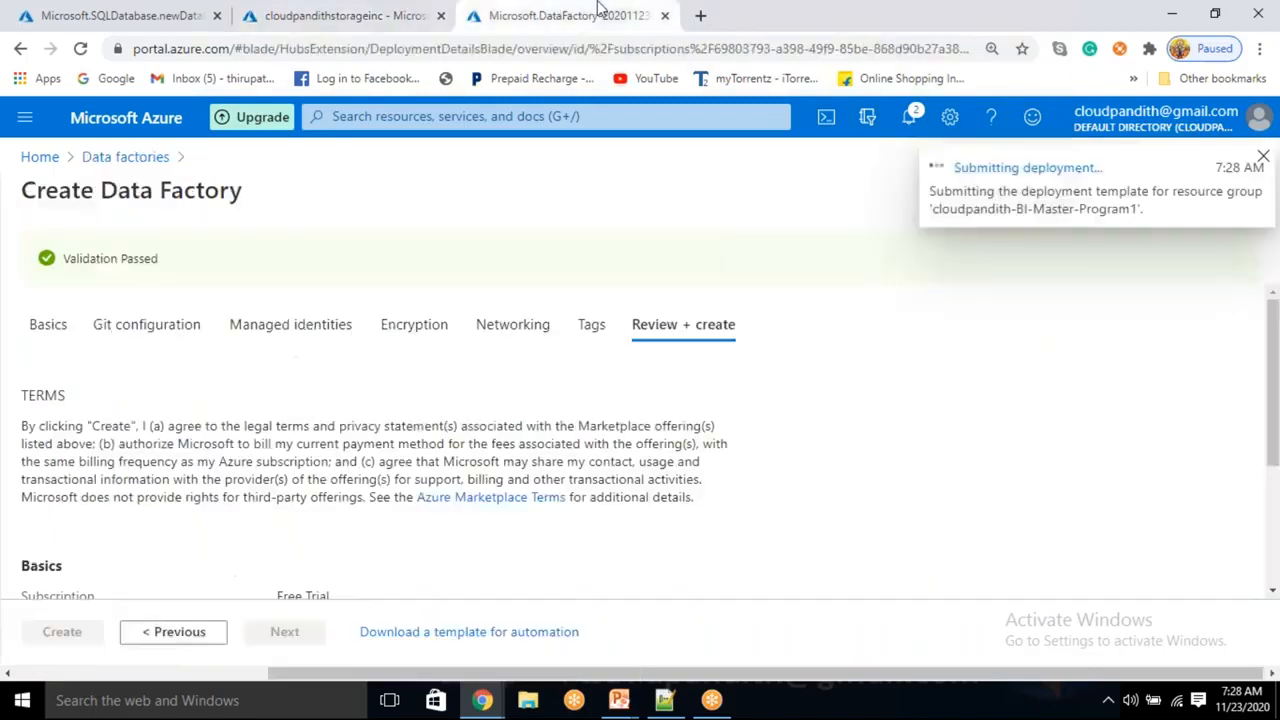
{"action": "left_click", "coordinate": [95, 12]}
{"action": "left_click", "coordinate": [618, 250]}
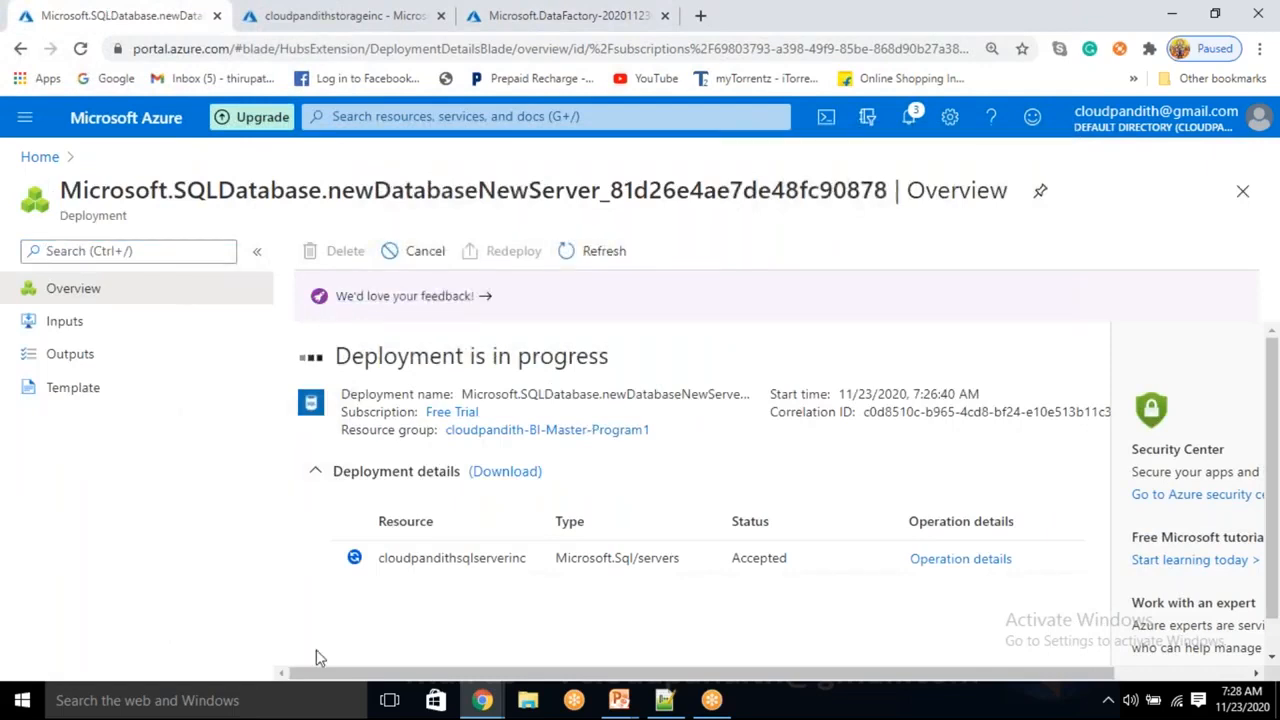
{"action": "key", "text": "super+d"}
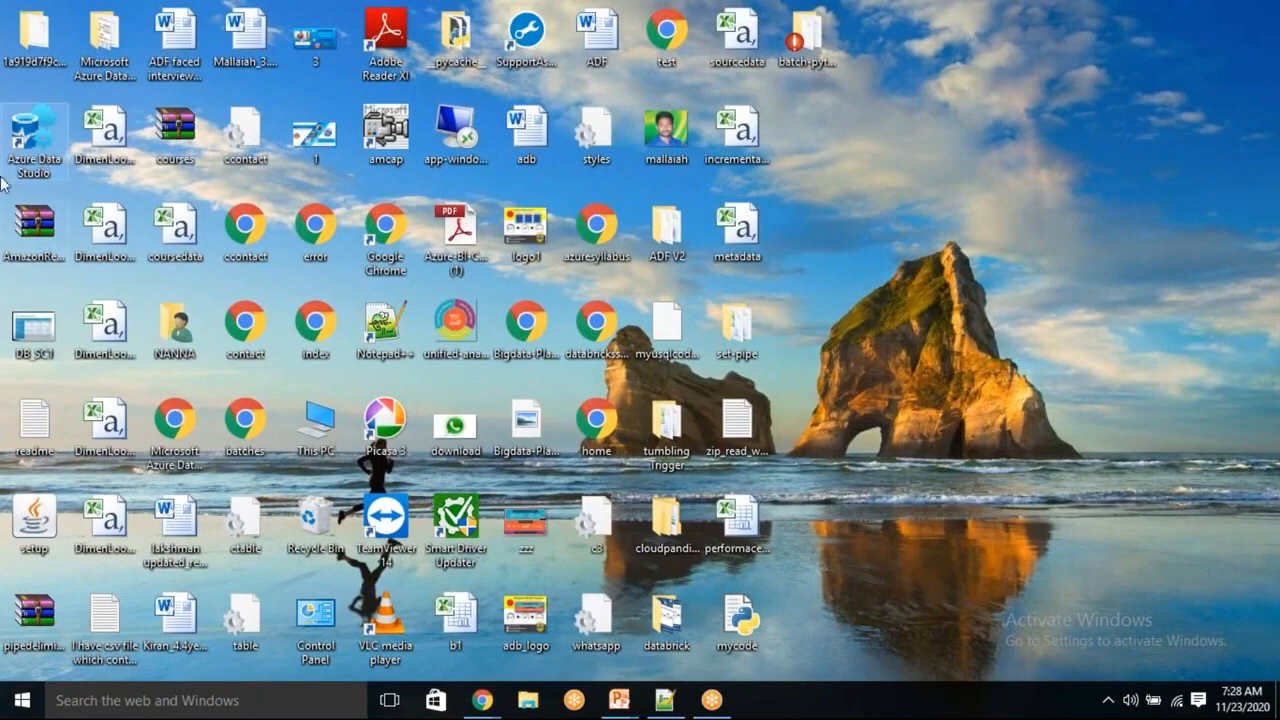
Step: Launch Azure Data Studio from its desktop shortcut, using the right-click Open command
{"action": "double_click", "coordinate": [42, 144]}
{"action": "right_click", "coordinate": [30, 141]}
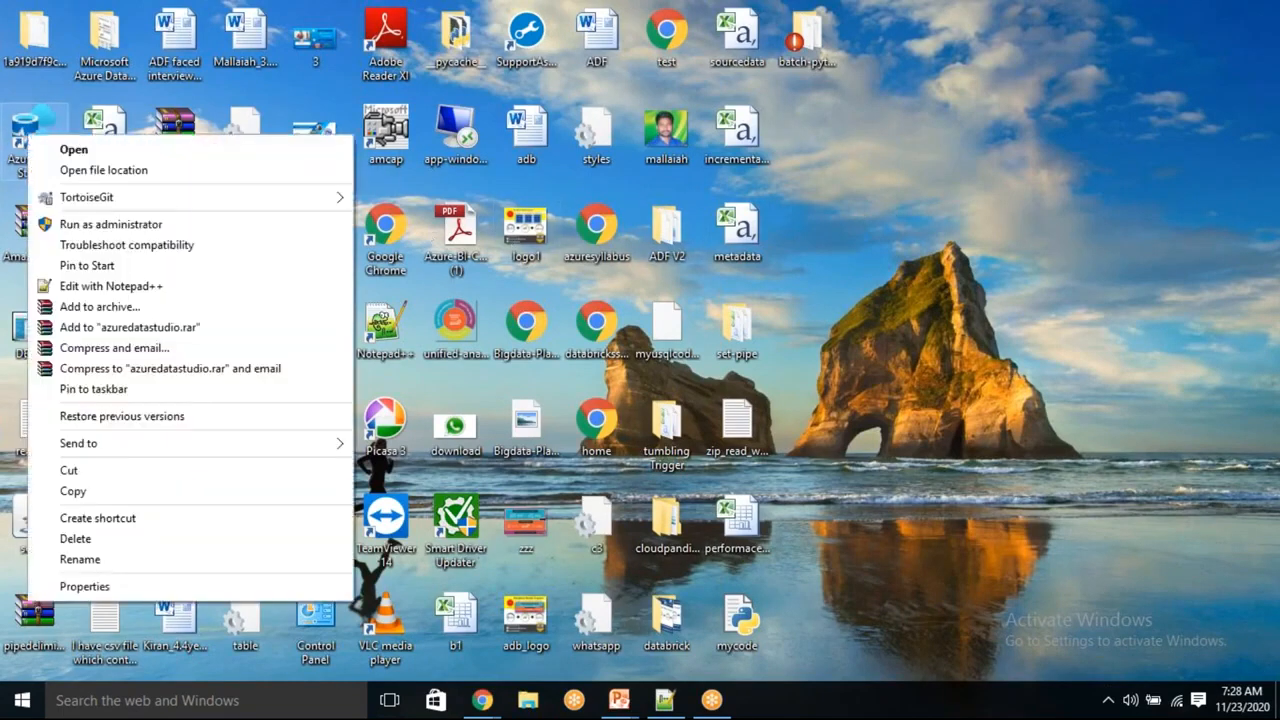
{"action": "left_click", "coordinate": [44, 149]}
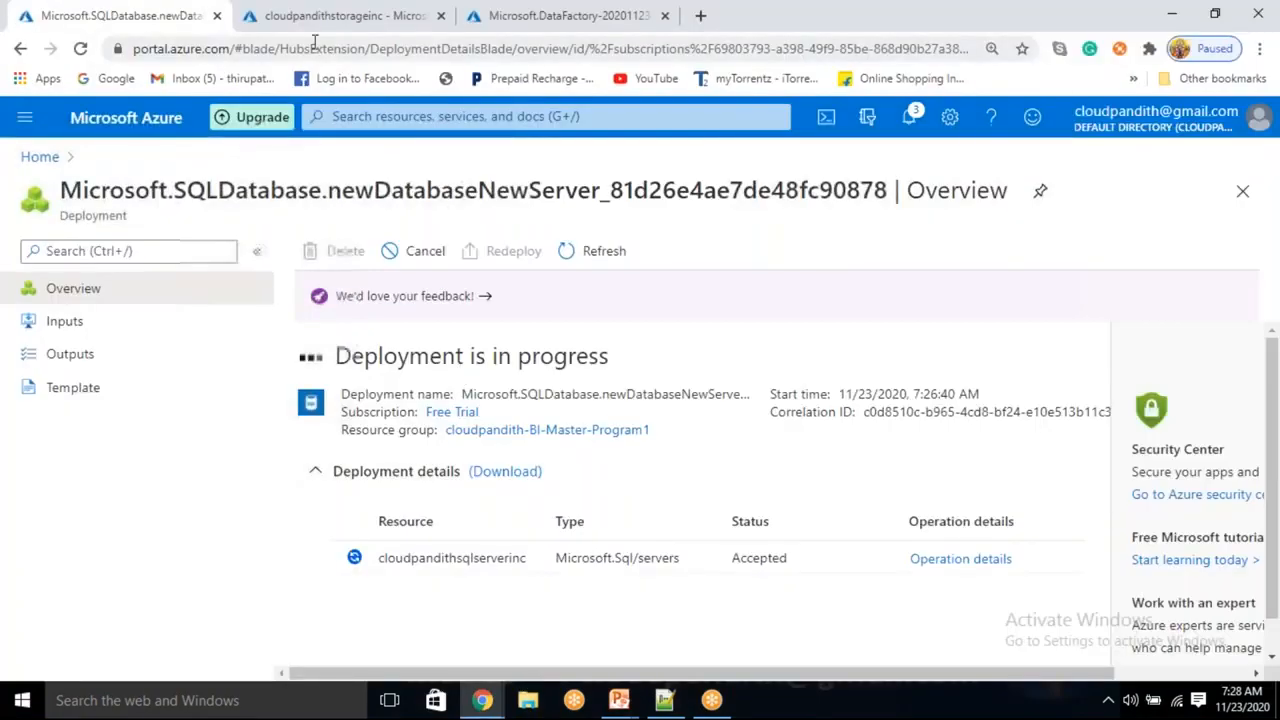
Step: Go to the cloudpandithbiadfv2inc data factory resource and launch Author & Monitor
{"action": "left_click", "coordinate": [494, 30]}
{"action": "left_click", "coordinate": [455, 553]}
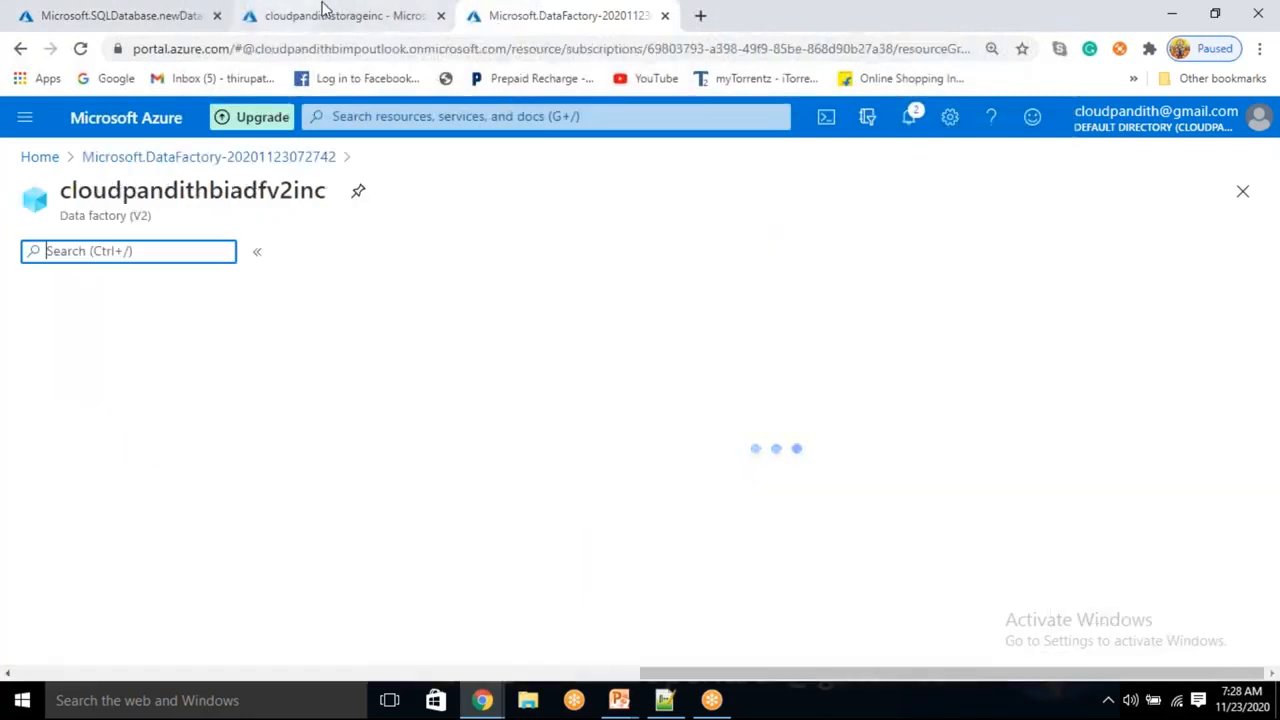
{"action": "left_click", "coordinate": [335, 17]}
{"action": "left_click", "coordinate": [556, 16]}
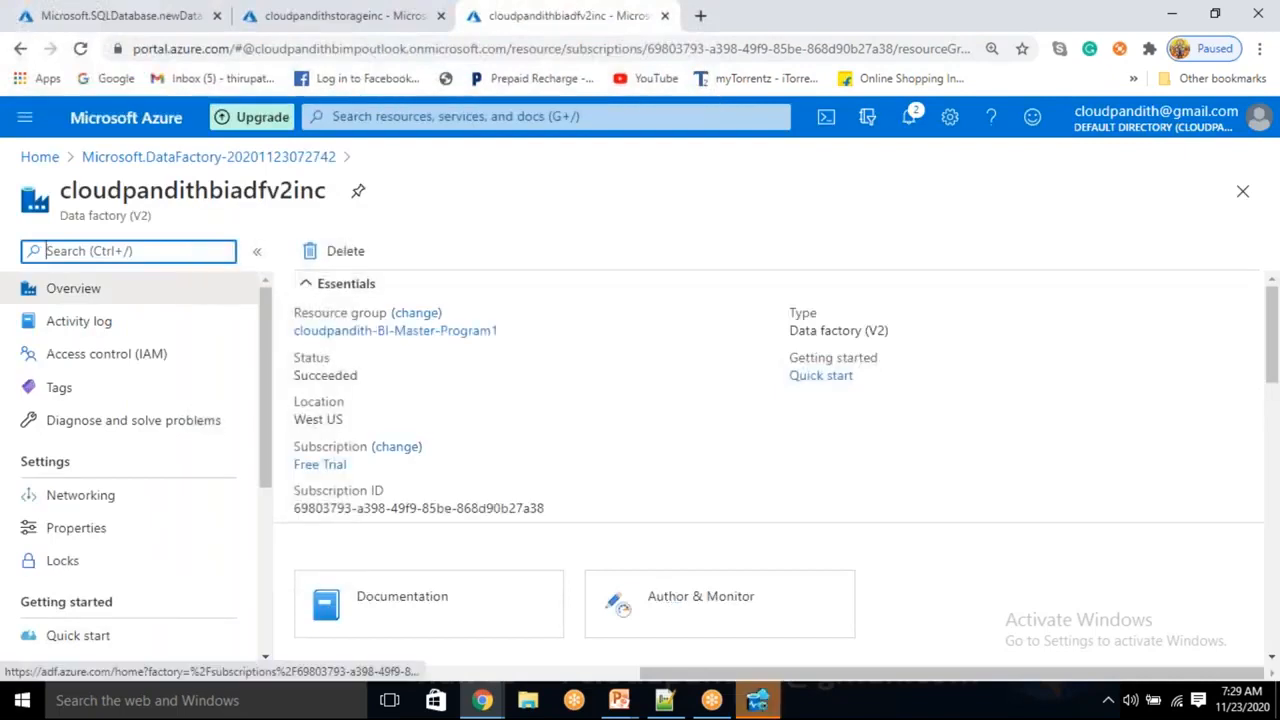
{"action": "mouse_move", "coordinate": [757, 700]}
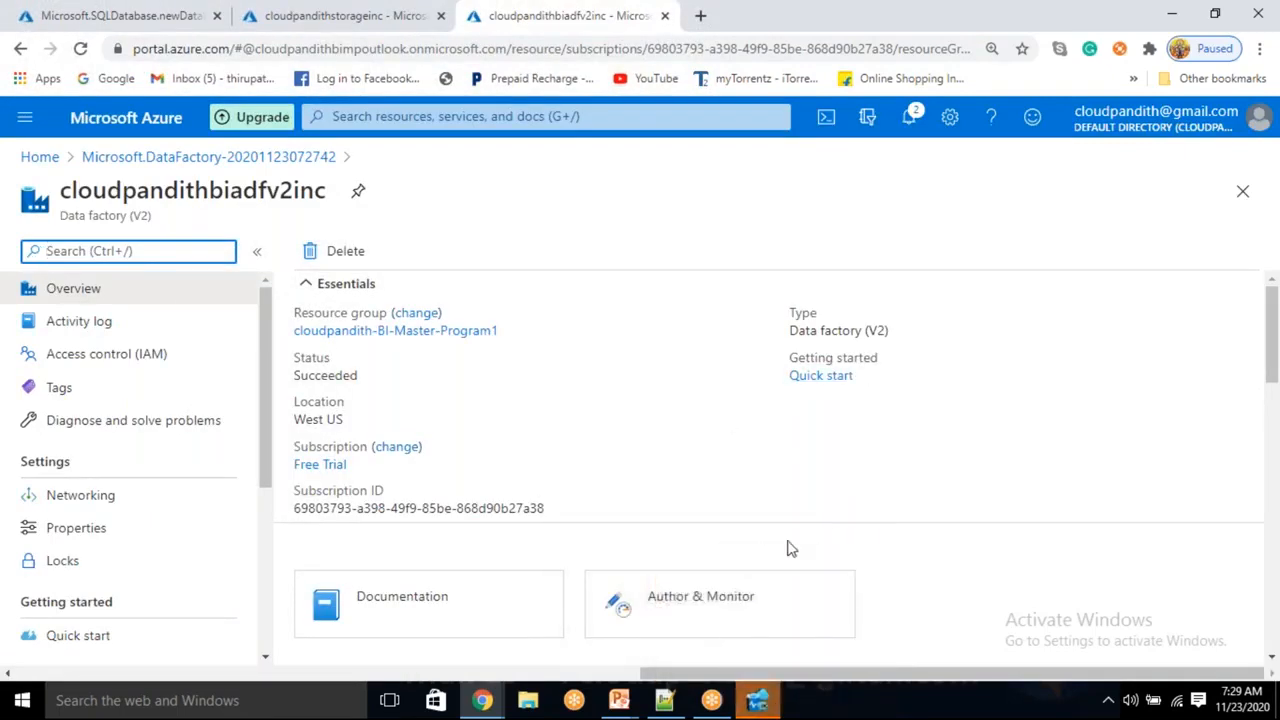
{"action": "left_click", "coordinate": [668, 598]}
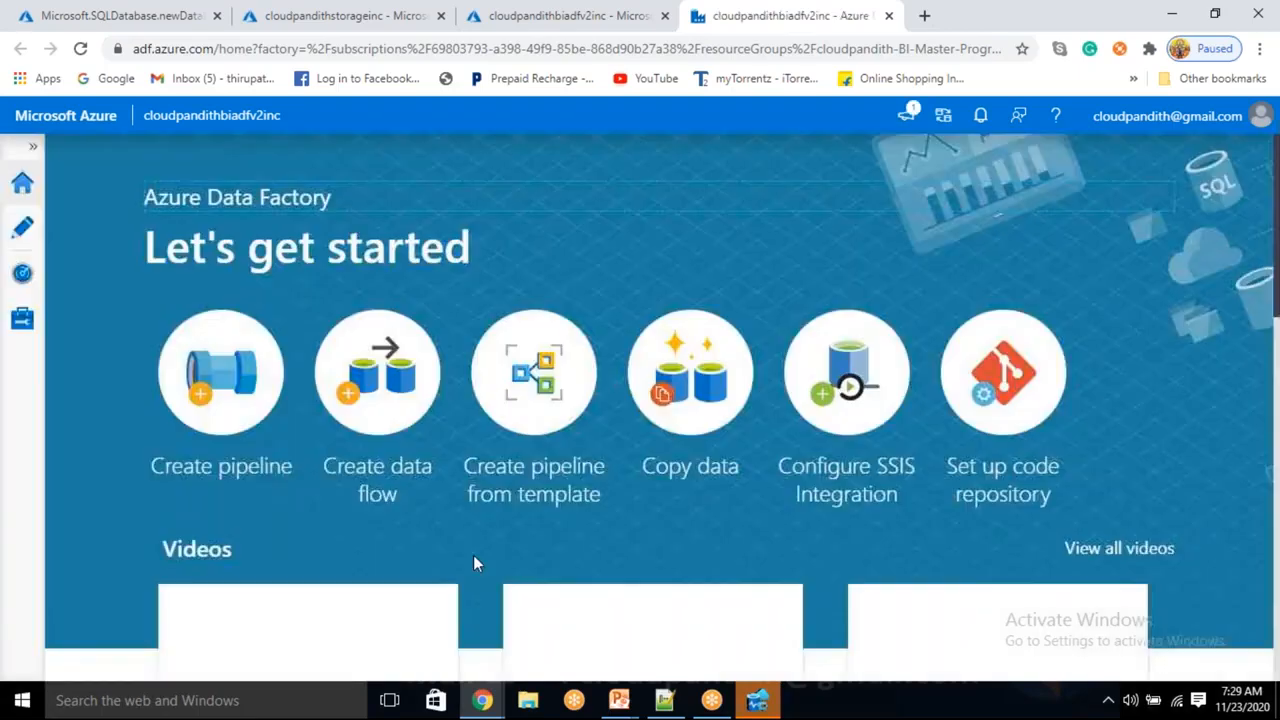
Step: Check the storage and SQL deployment tabs, then switch to Azure Data Studio
{"action": "left_click", "coordinate": [370, 8]}
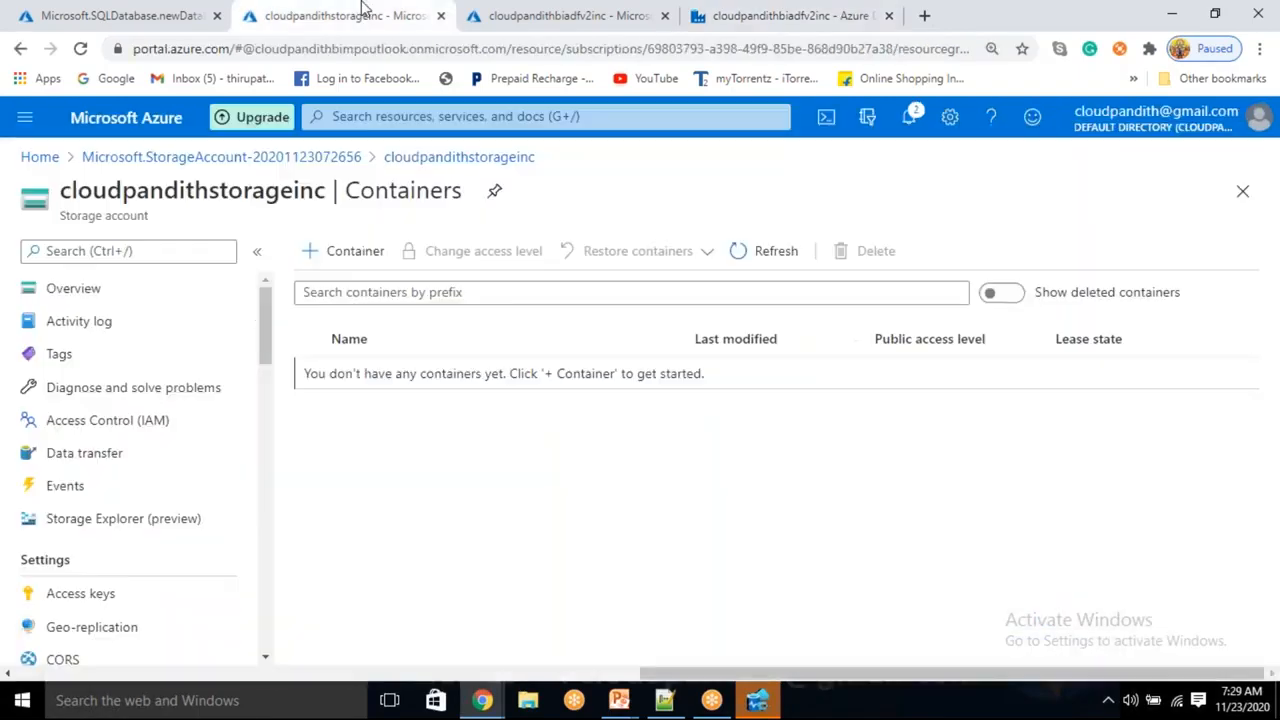
{"action": "left_click", "coordinate": [729, 14]}
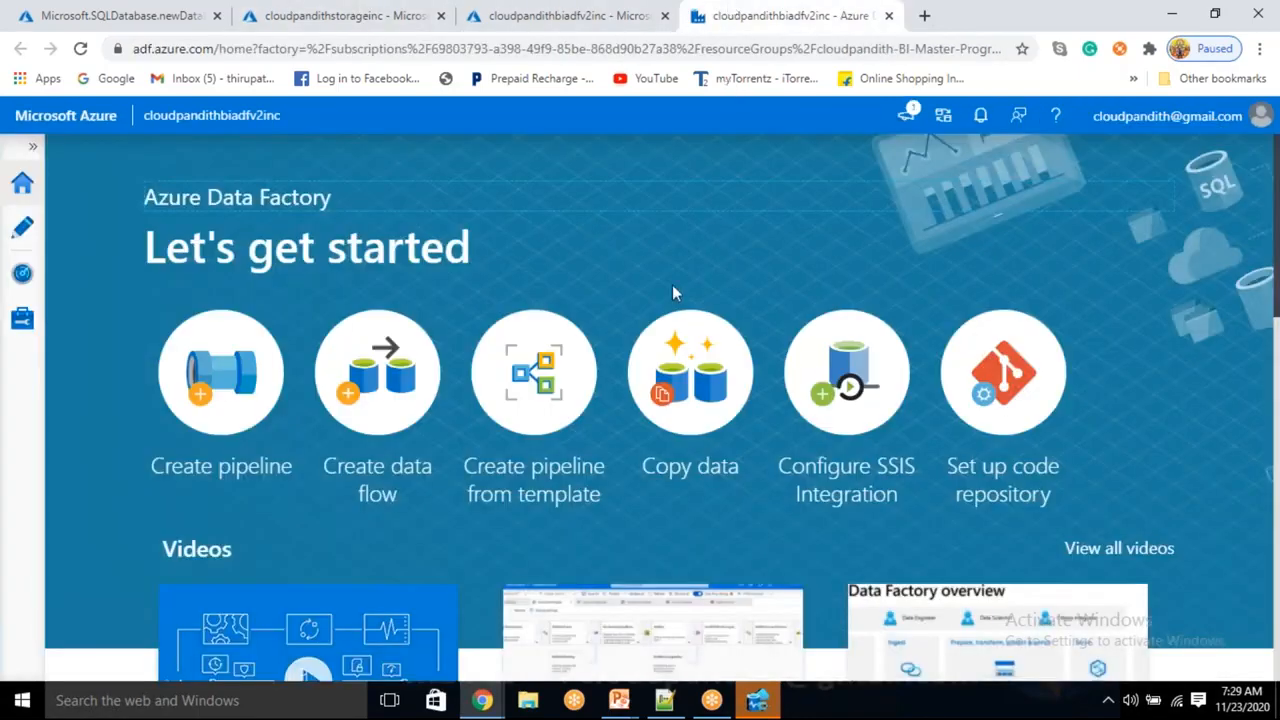
{"action": "left_click", "coordinate": [145, 12]}
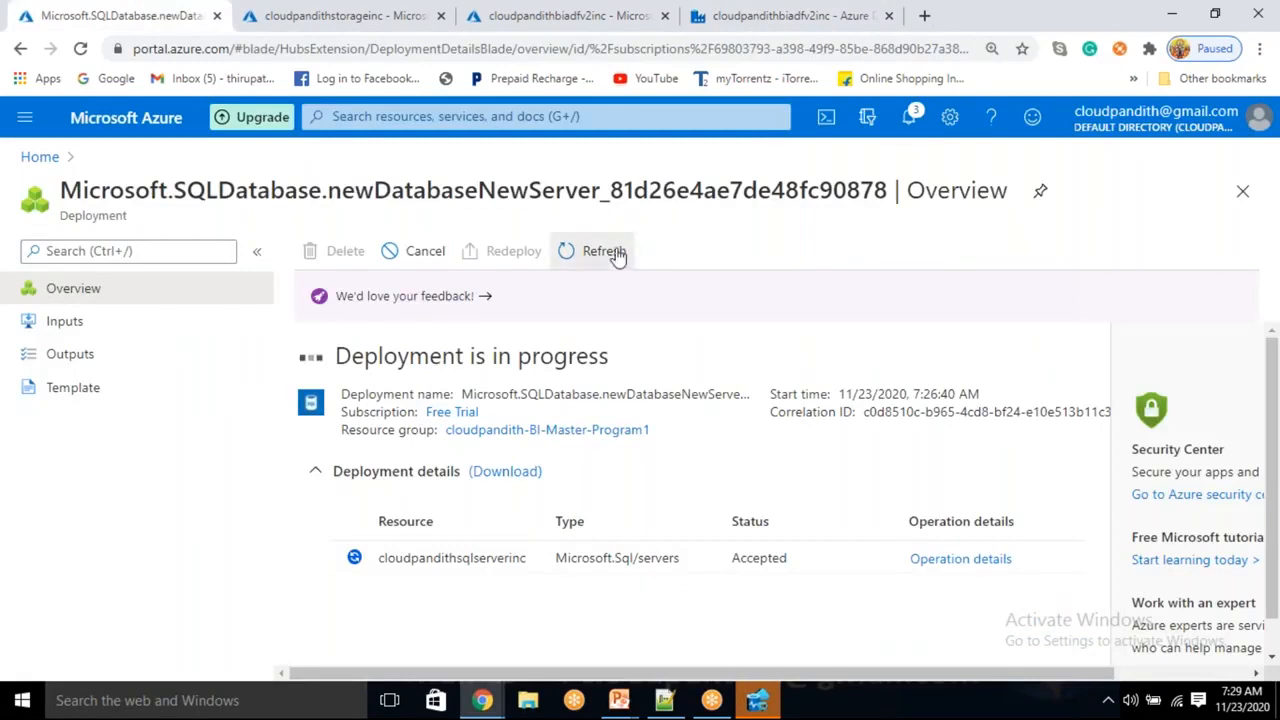
{"action": "left_click", "coordinate": [771, 706]}
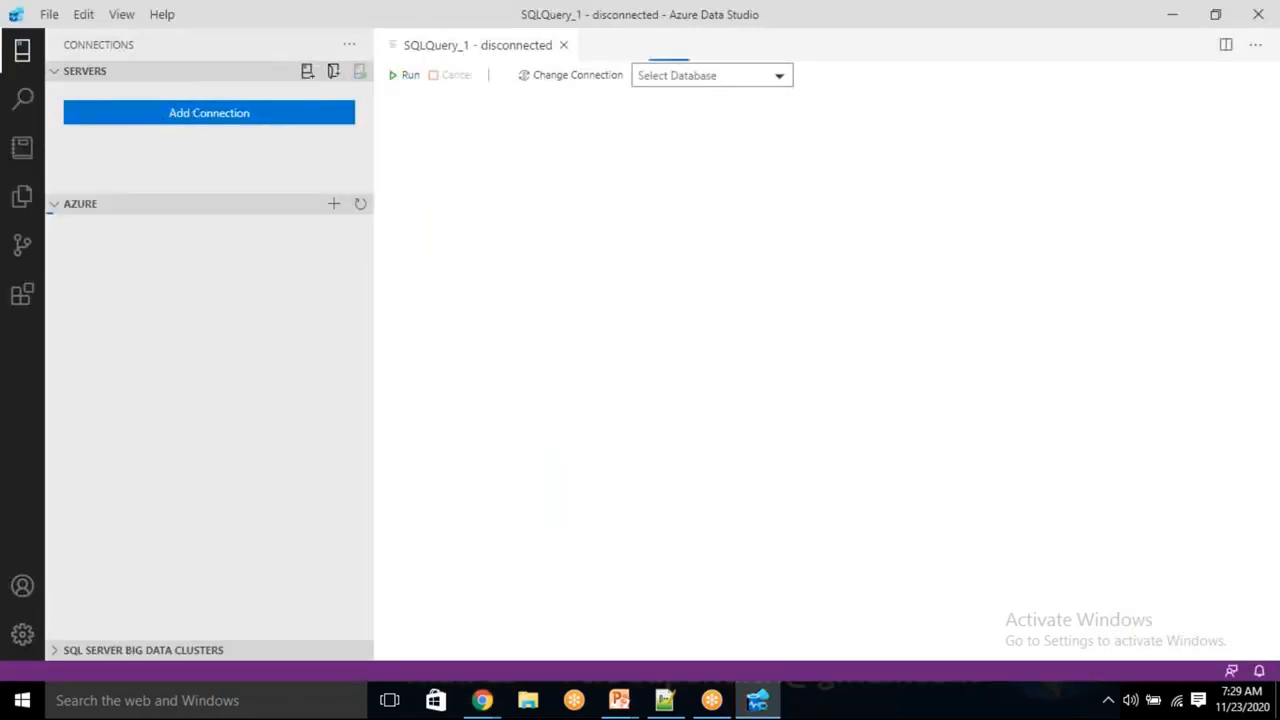
Step: Start a new server connection, decline preview features, and pick a recent connection
{"action": "left_click", "coordinate": [320, 113]}
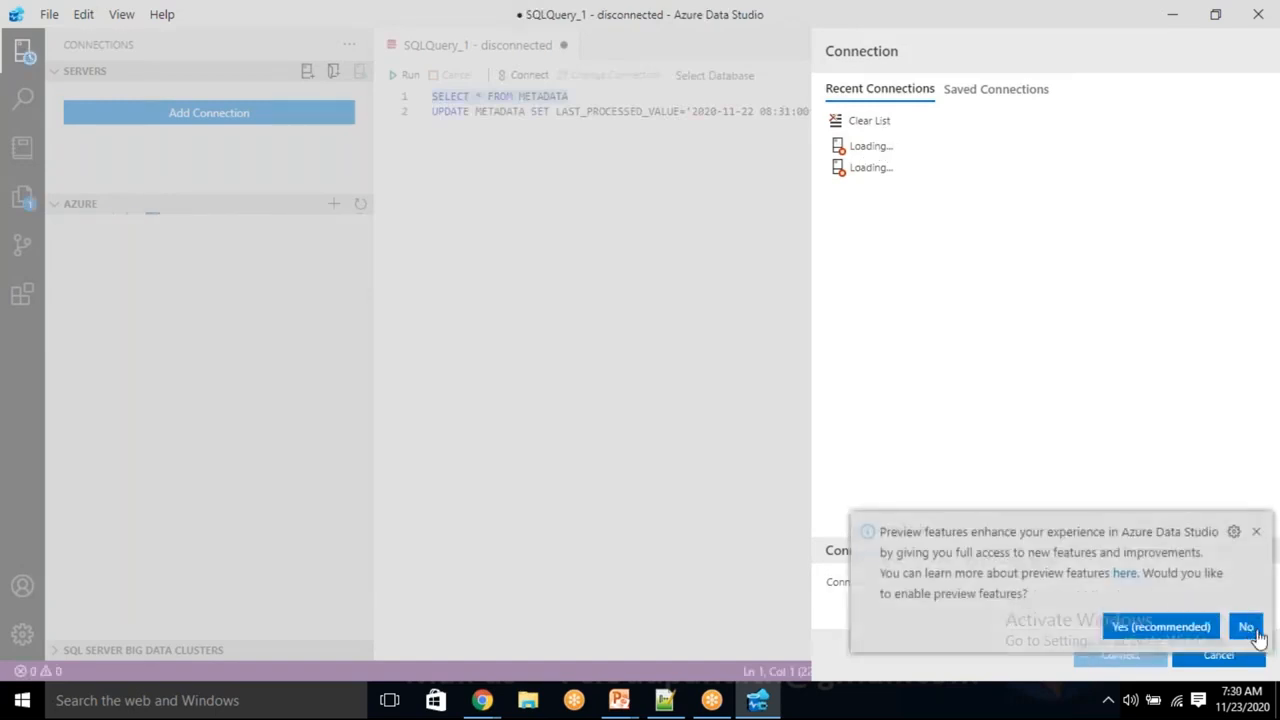
{"action": "left_click", "coordinate": [1246, 627]}
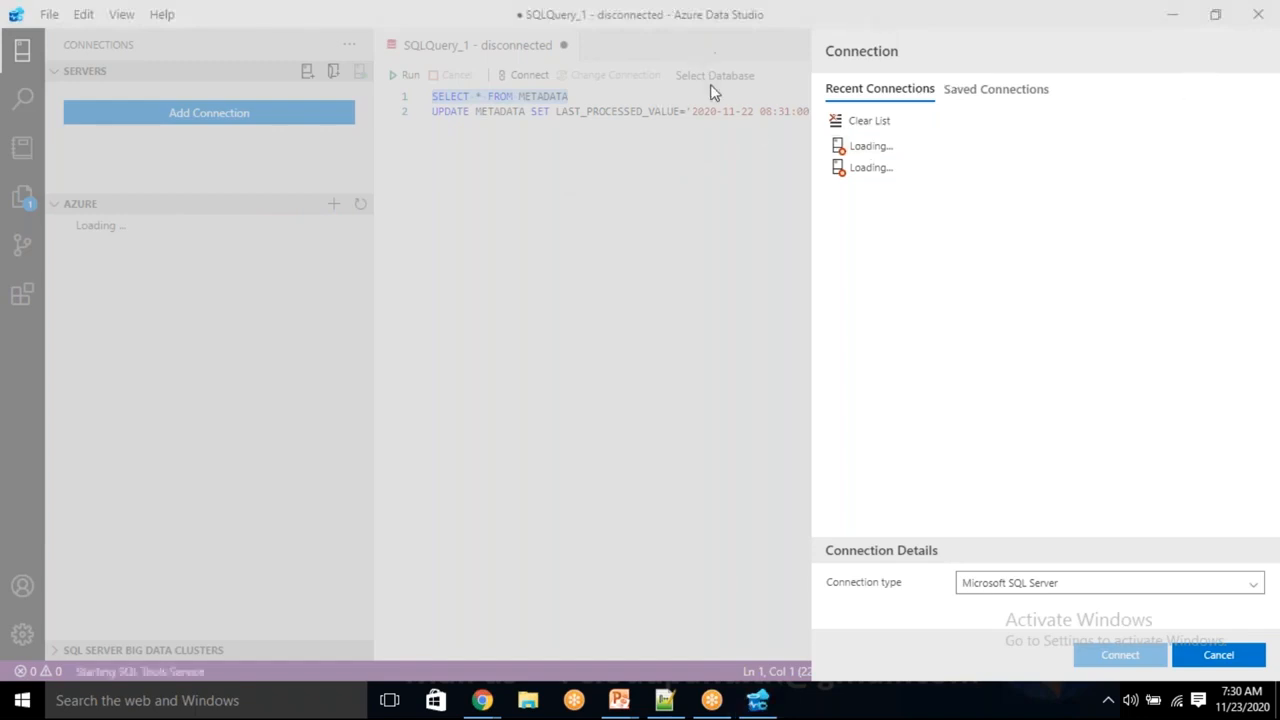
{"action": "left_click", "coordinate": [986, 98]}
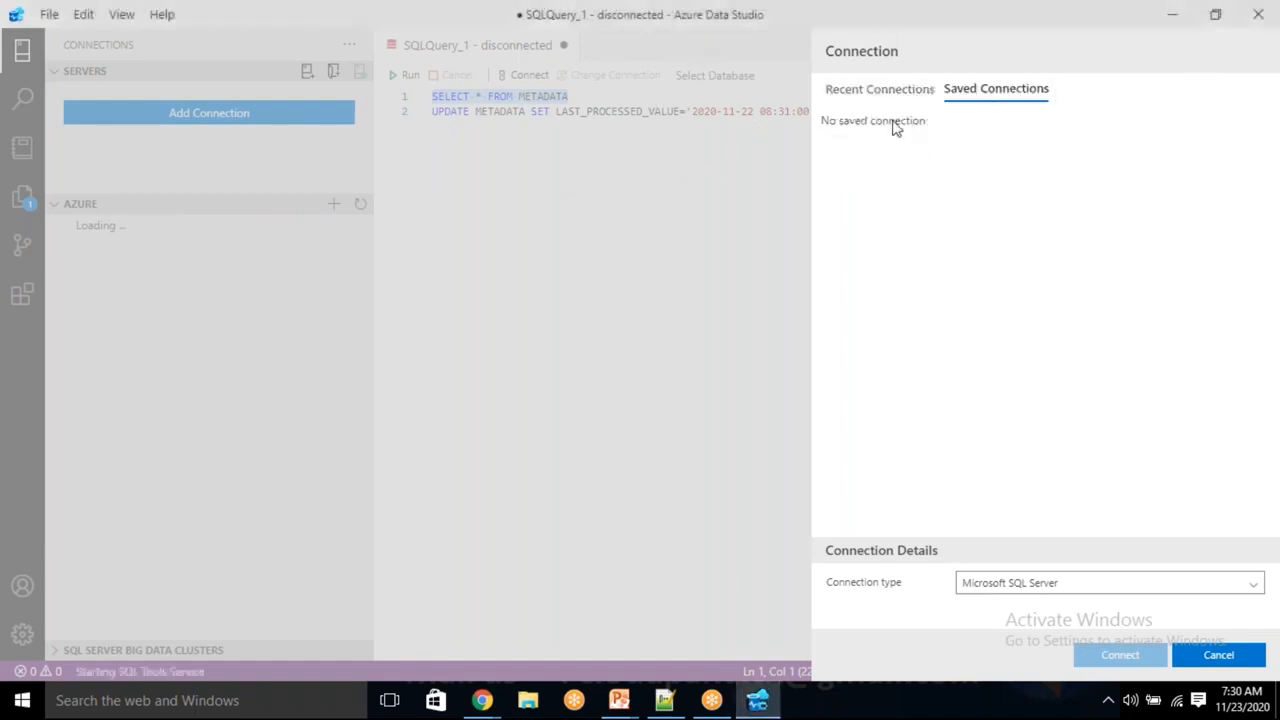
{"action": "left_click", "coordinate": [882, 94]}
{"action": "left_click", "coordinate": [873, 152]}
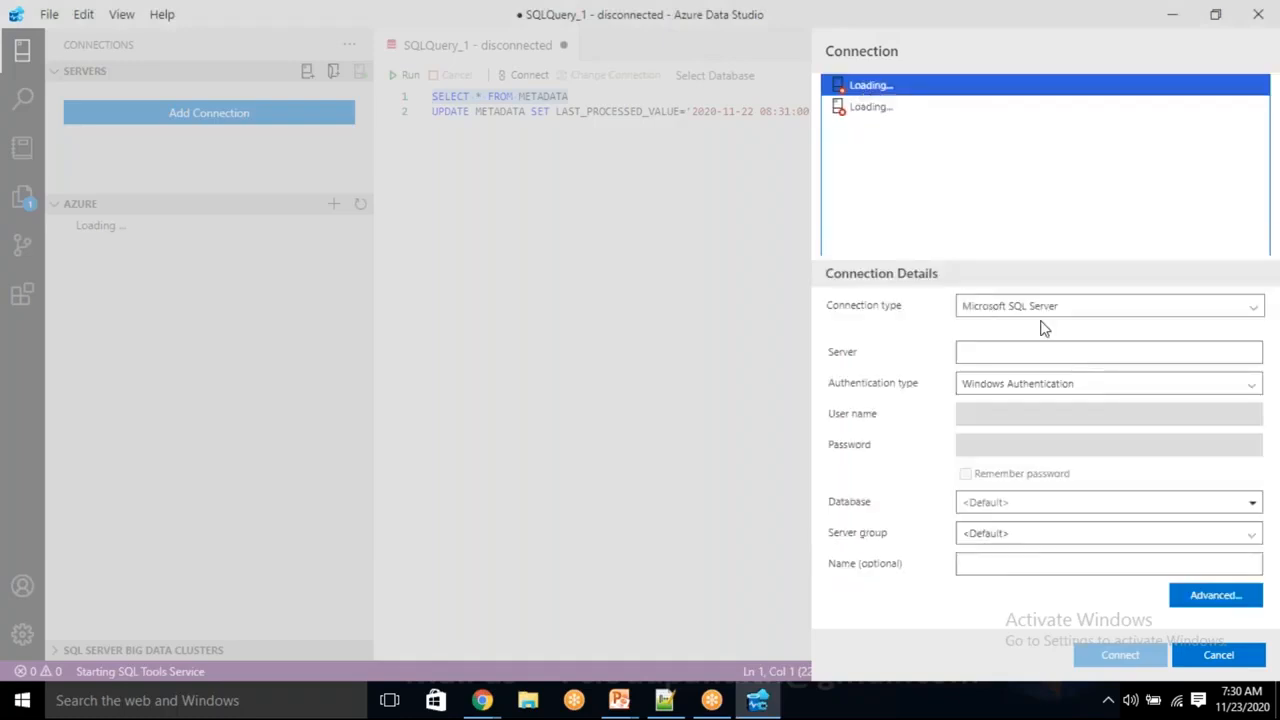
Step: Keep Microsoft SQL Server type, set authentication to SQL Login, and return to the Azure portal
{"action": "left_click", "coordinate": [1062, 308]}
{"action": "left_click", "coordinate": [1060, 308]}
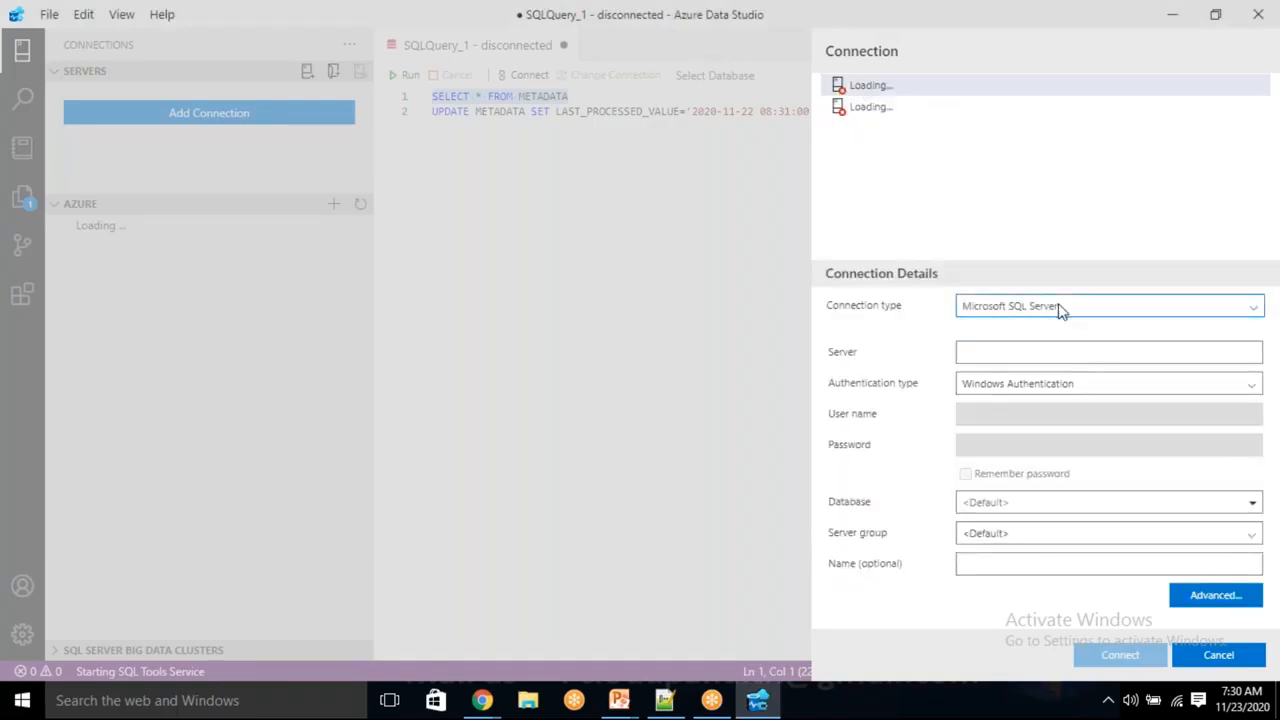
{"action": "left_click", "coordinate": [1029, 361]}
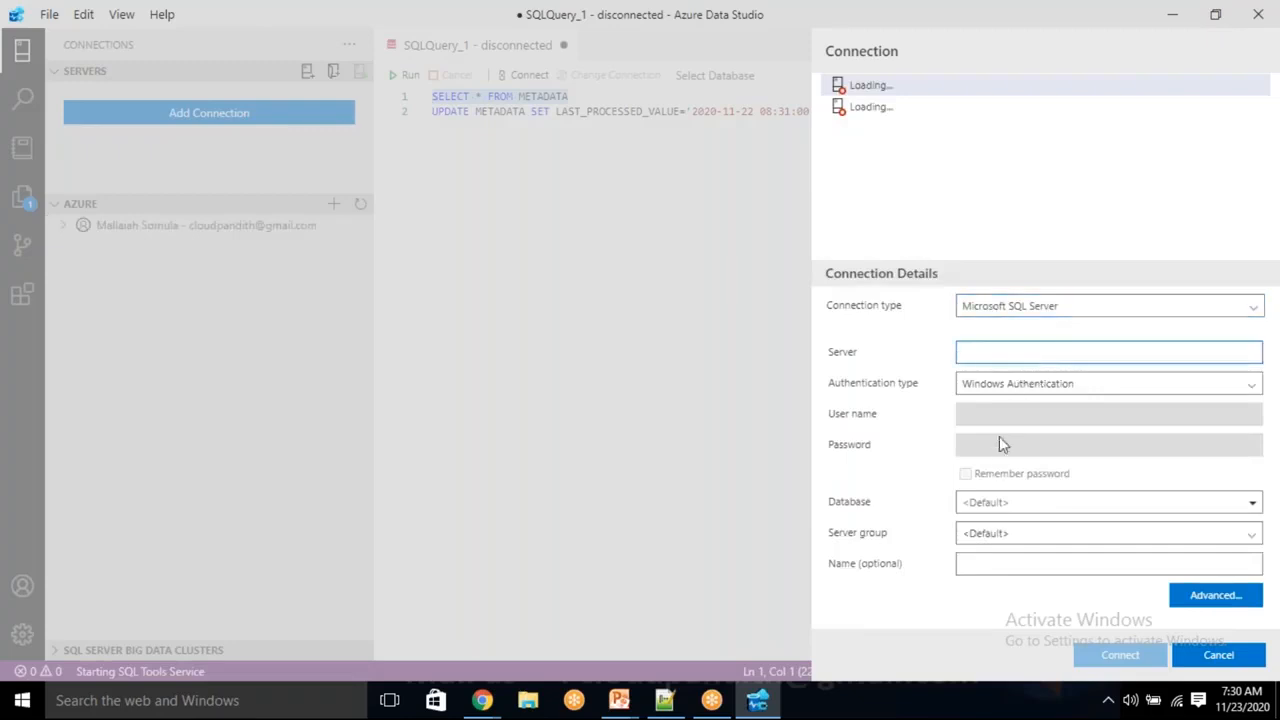
{"action": "left_click", "coordinate": [1010, 388]}
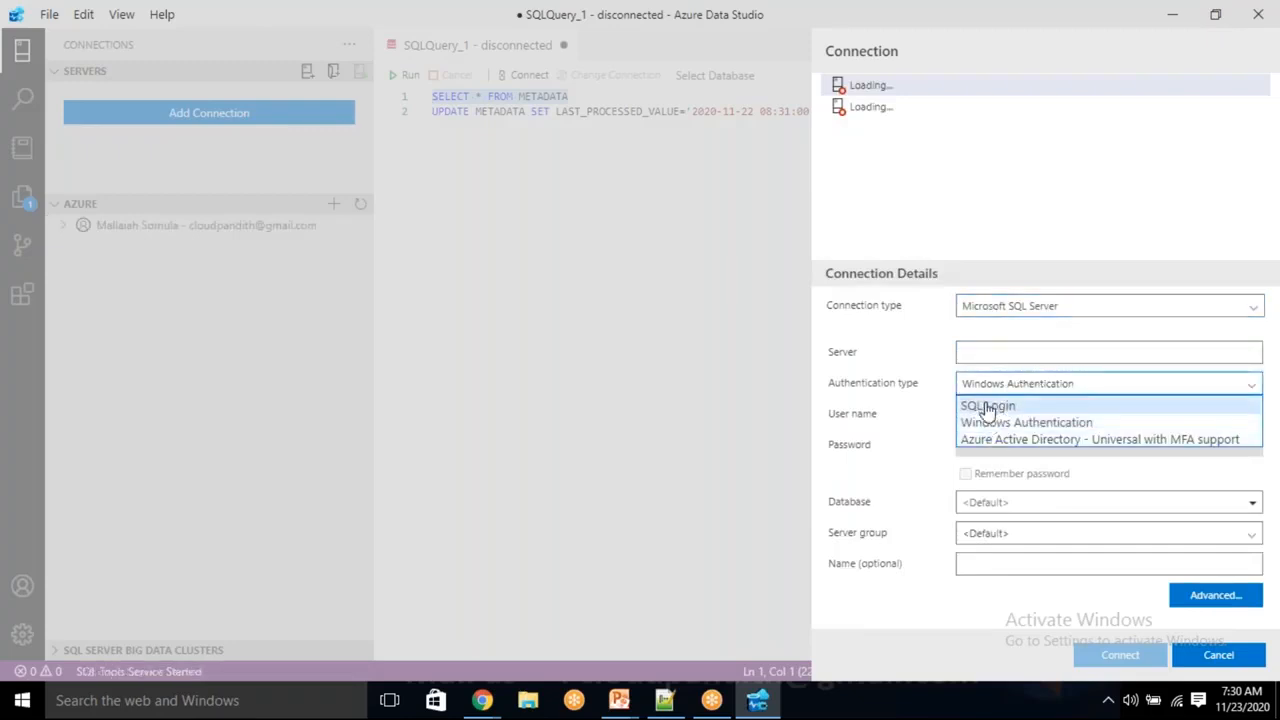
{"action": "left_click", "coordinate": [988, 406]}
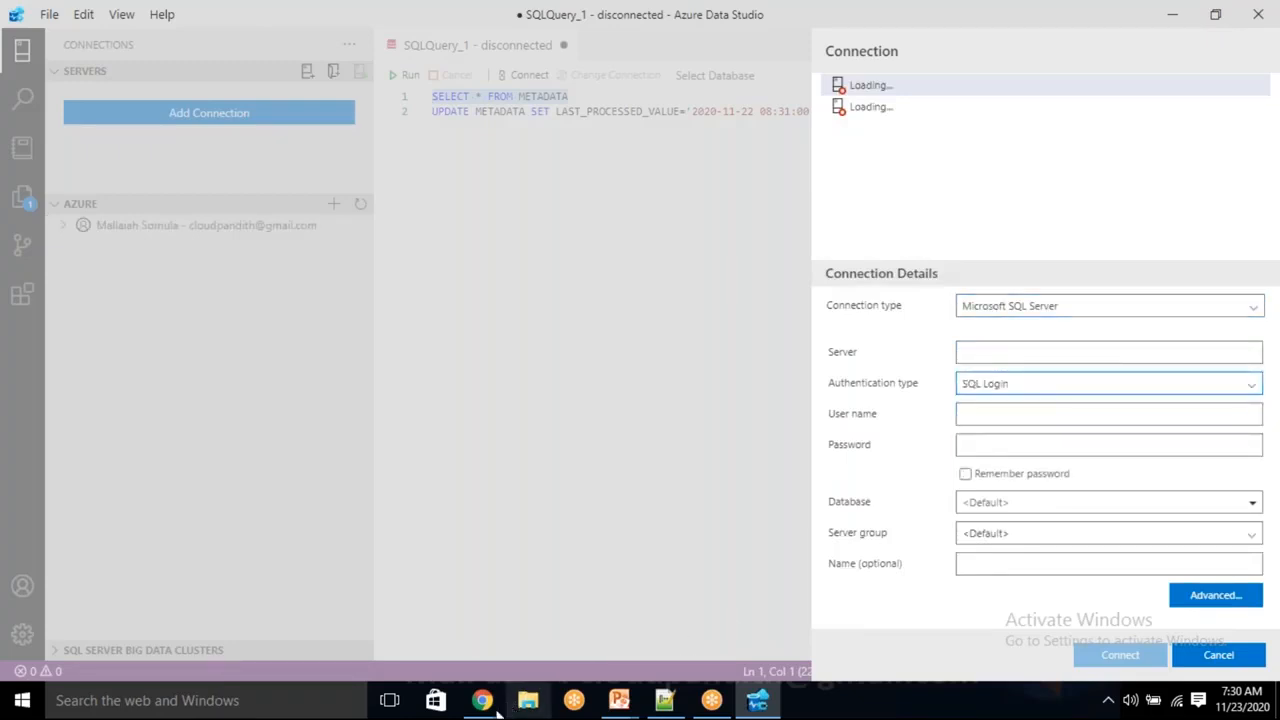
{"action": "mouse_move", "coordinate": [482, 700]}
{"action": "left_click", "coordinate": [533, 637]}
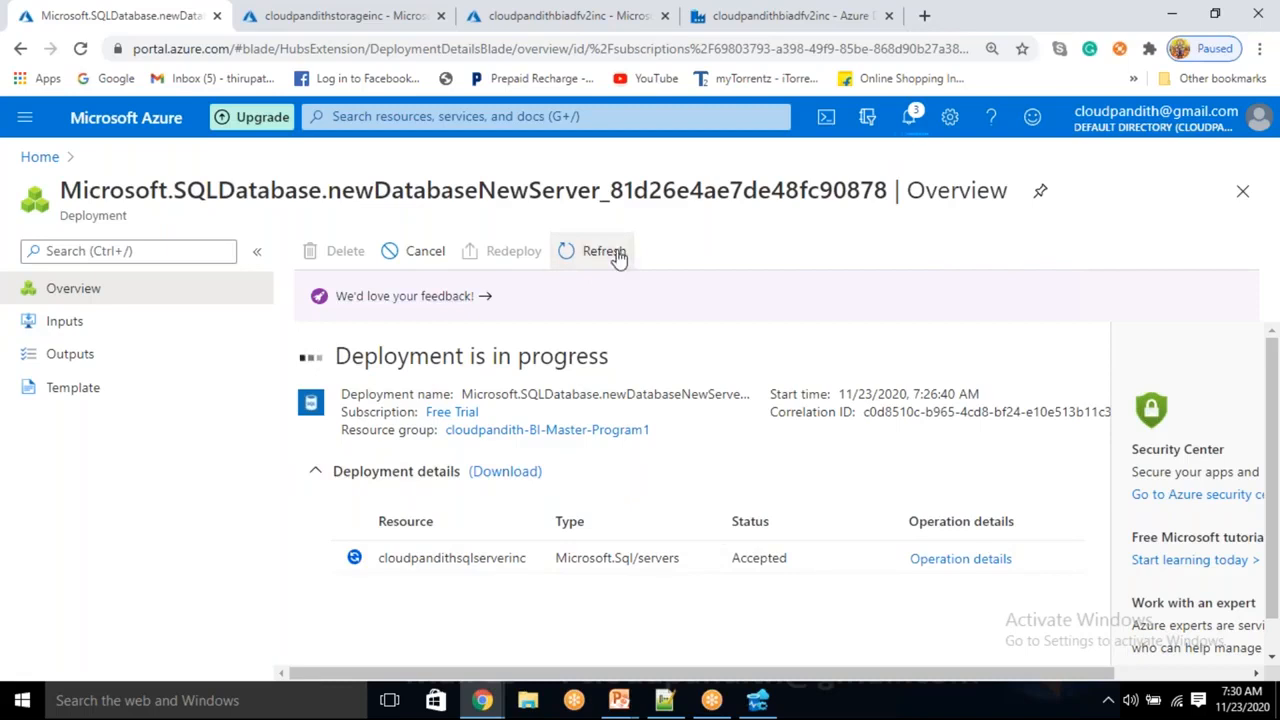
Step: Bring Notepad++ to the front on its empty new 8 document
{"action": "mouse_move", "coordinate": [711, 700]}
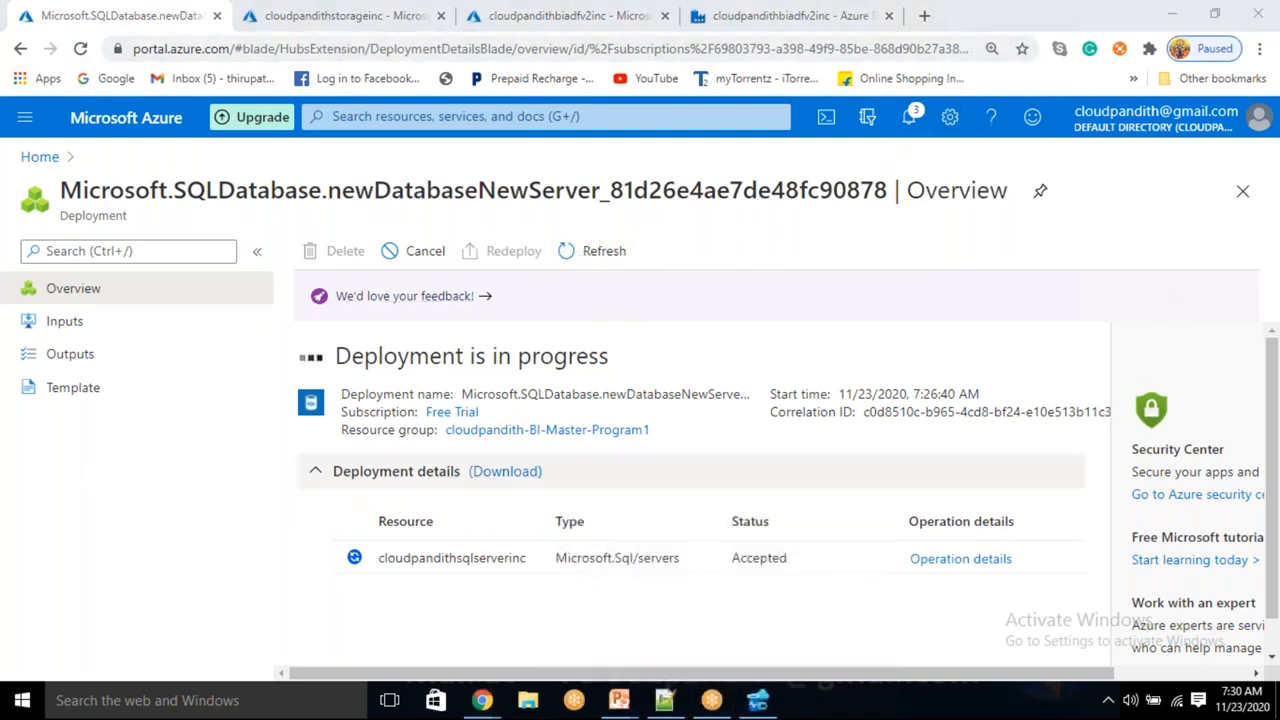
{"action": "left_click", "coordinate": [664, 700]}
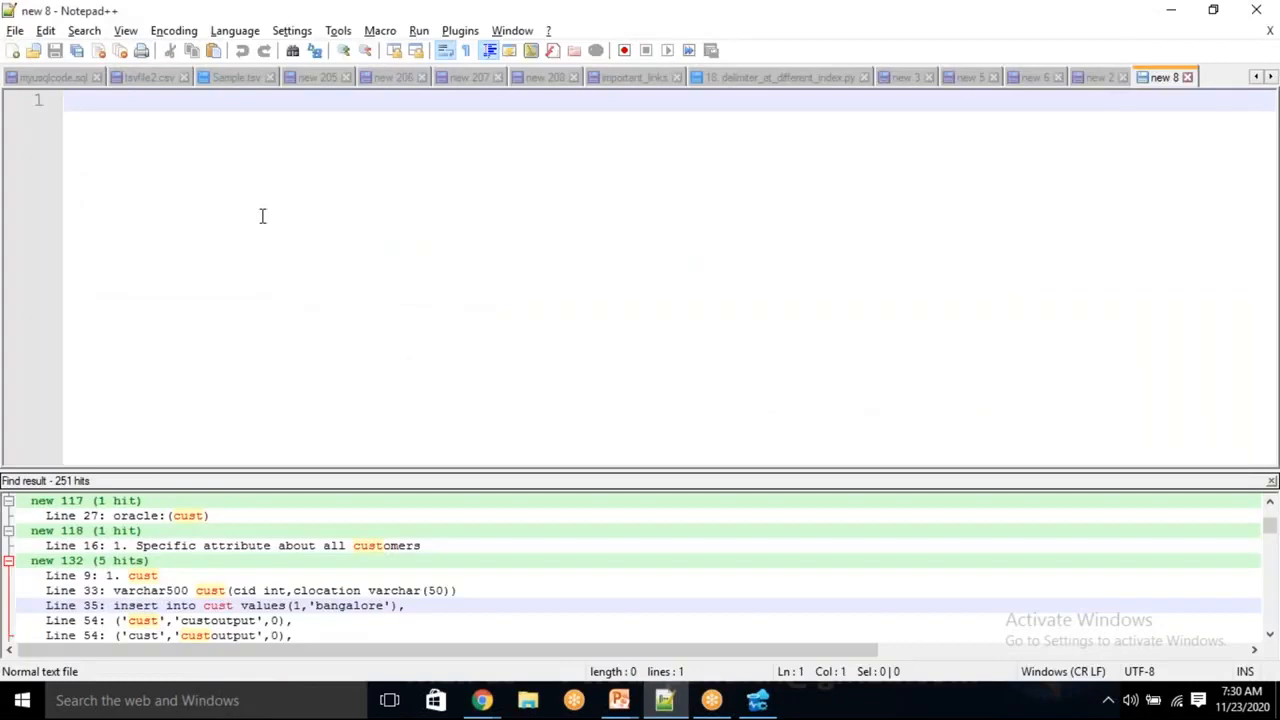
Step: Close Find results and write create table emp(ename varchar(50),esalary int, ejoineddate datetime)
{"action": "left_click", "coordinate": [1271, 481]}
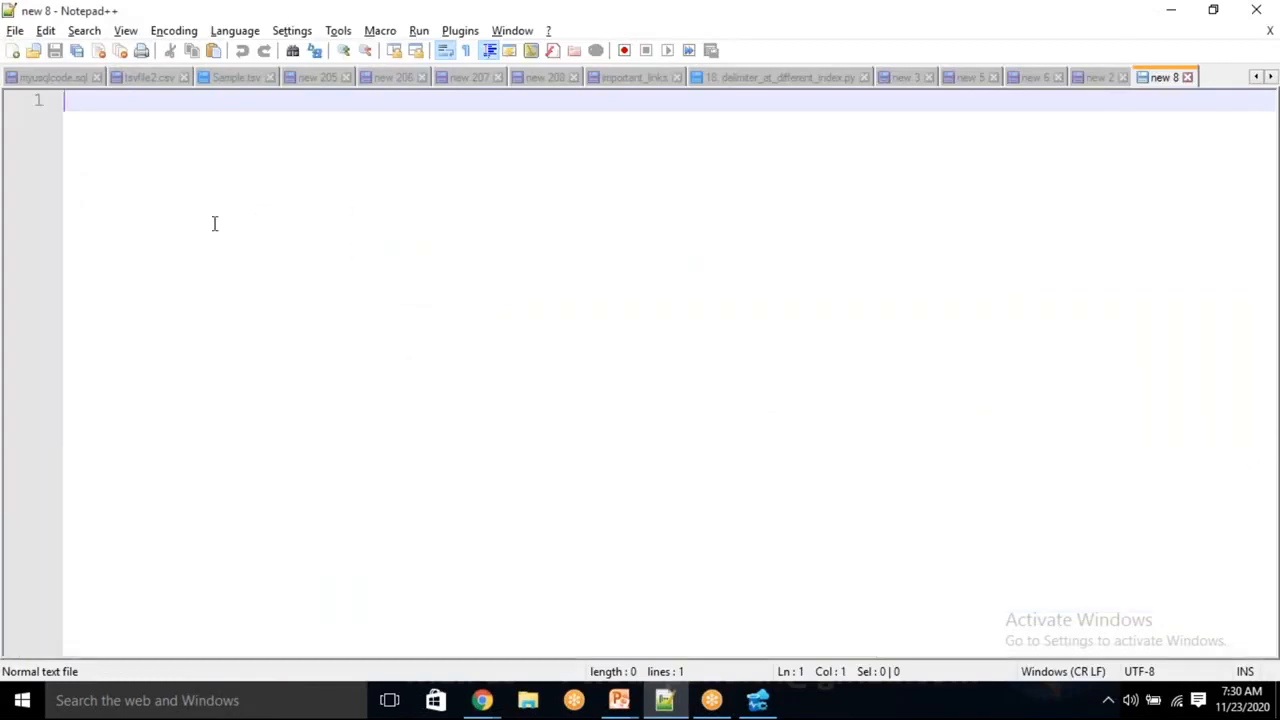
{"action": "type", "text": "create tbale"}
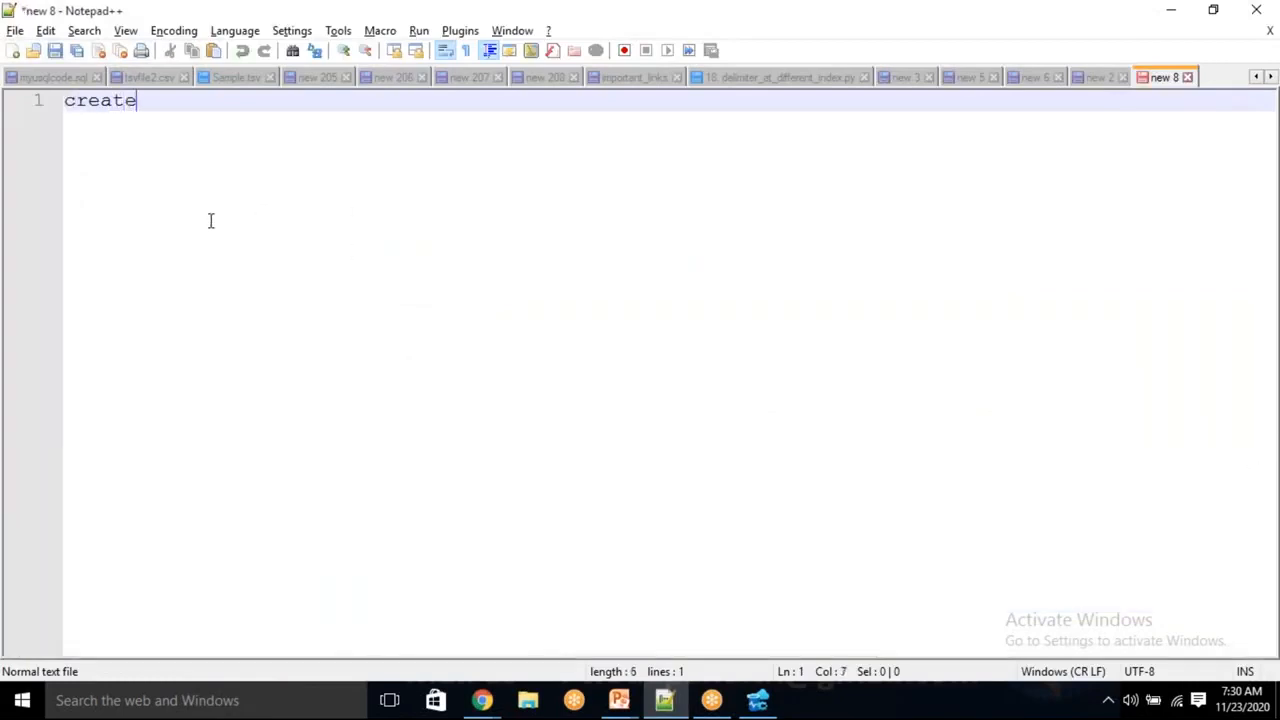
{"action": "key", "text": "BackSpace"}
{"action": "key", "text": "BackSpace"}
{"action": "key", "text": "BackSpace"}
{"action": "key", "text": "BackSpace"}
{"action": "key", "text": "BackSpace"}
{"action": "type", "text": "able "}
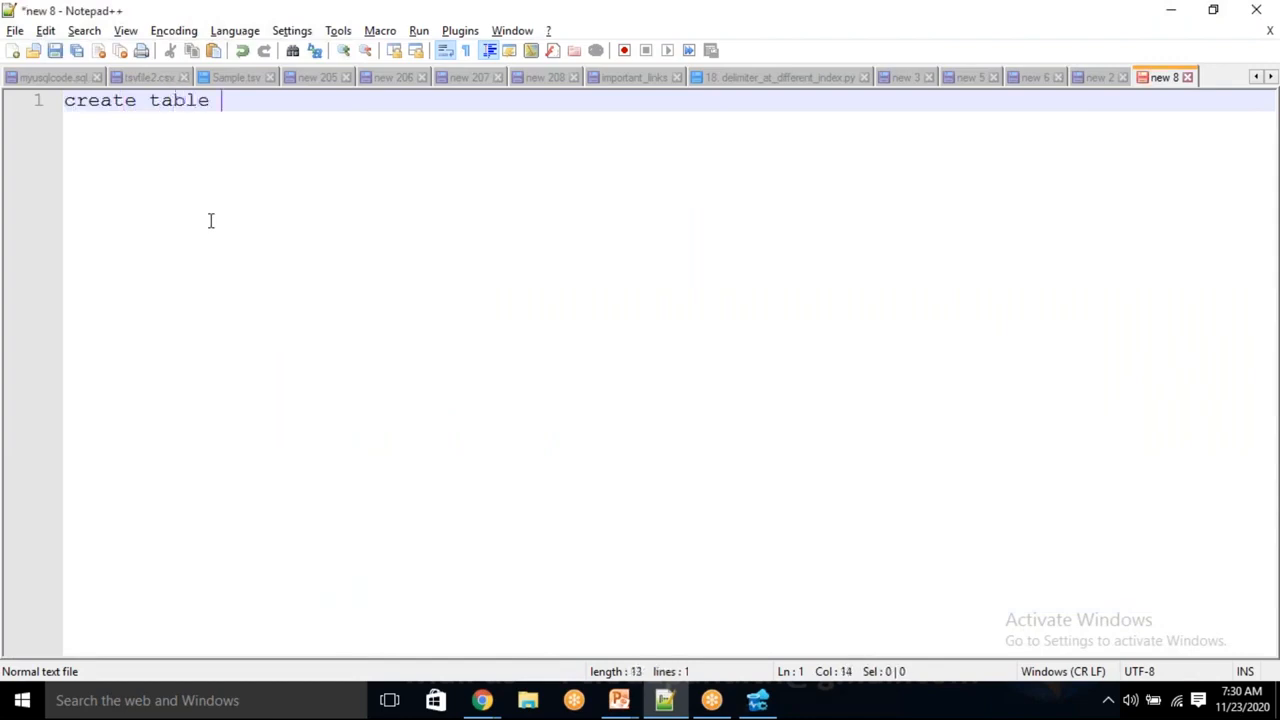
{"action": "type", "text": "emp(e"}
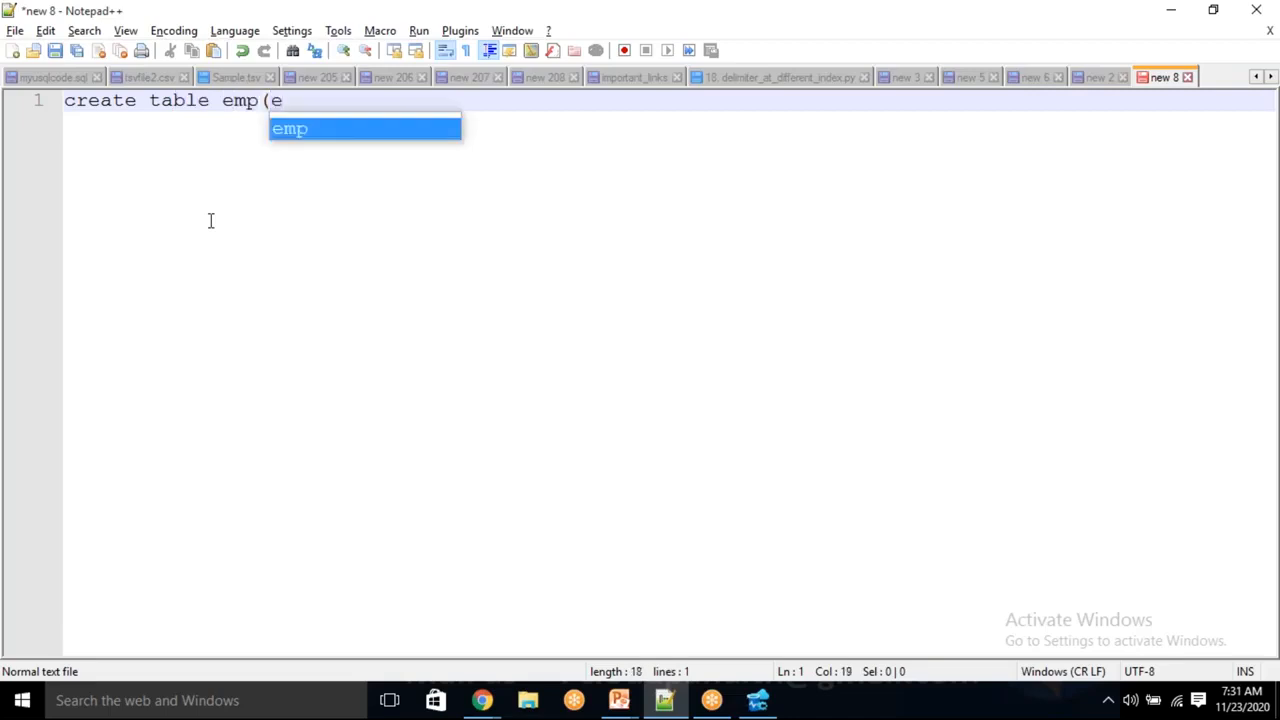
{"action": "type", "text": "name vartc"}
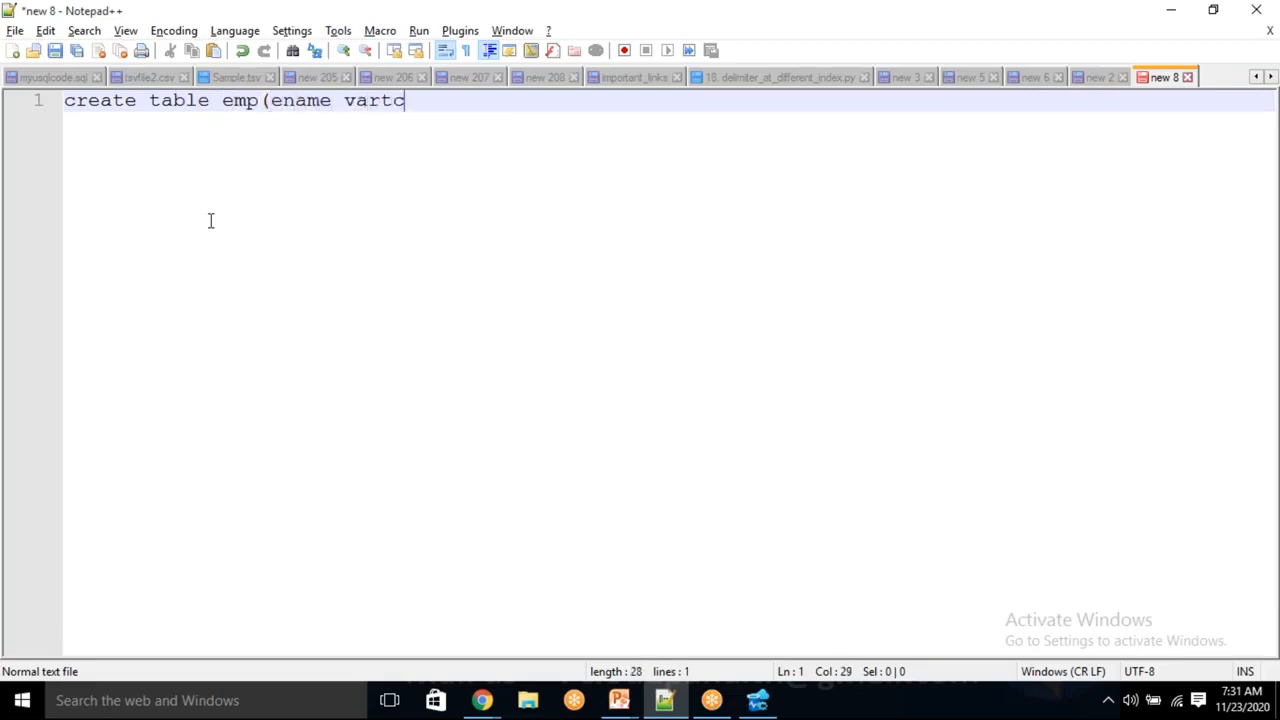
{"action": "key", "text": "BackSpace"}
{"action": "key", "text": "BackSpace"}
{"action": "type", "text": "char(50),"}
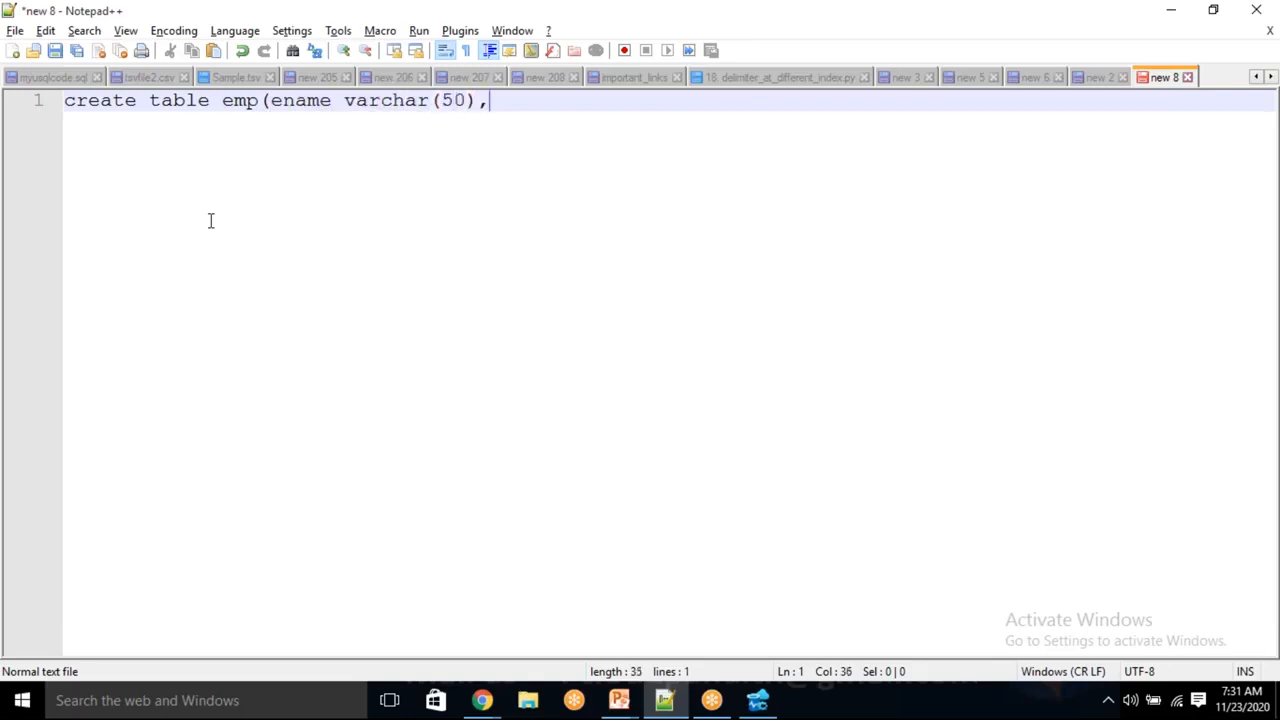
{"action": "type", "text": "e"}
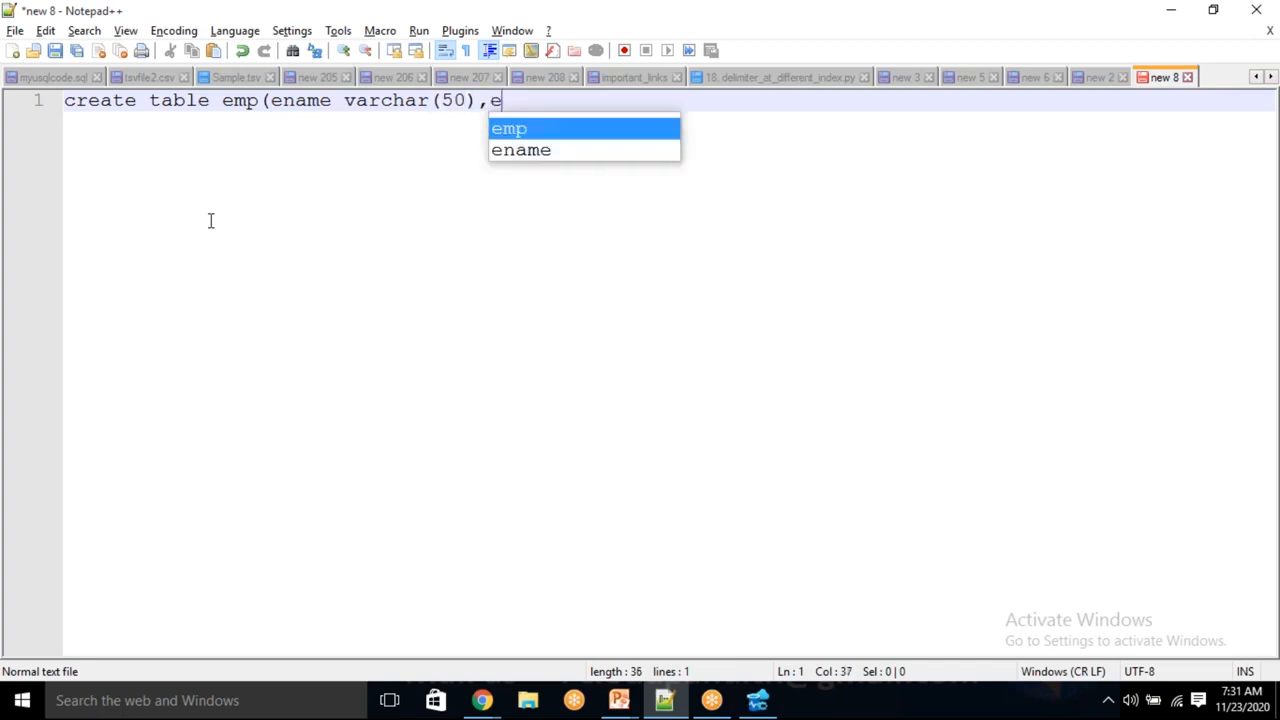
{"action": "type", "text": "desig"}
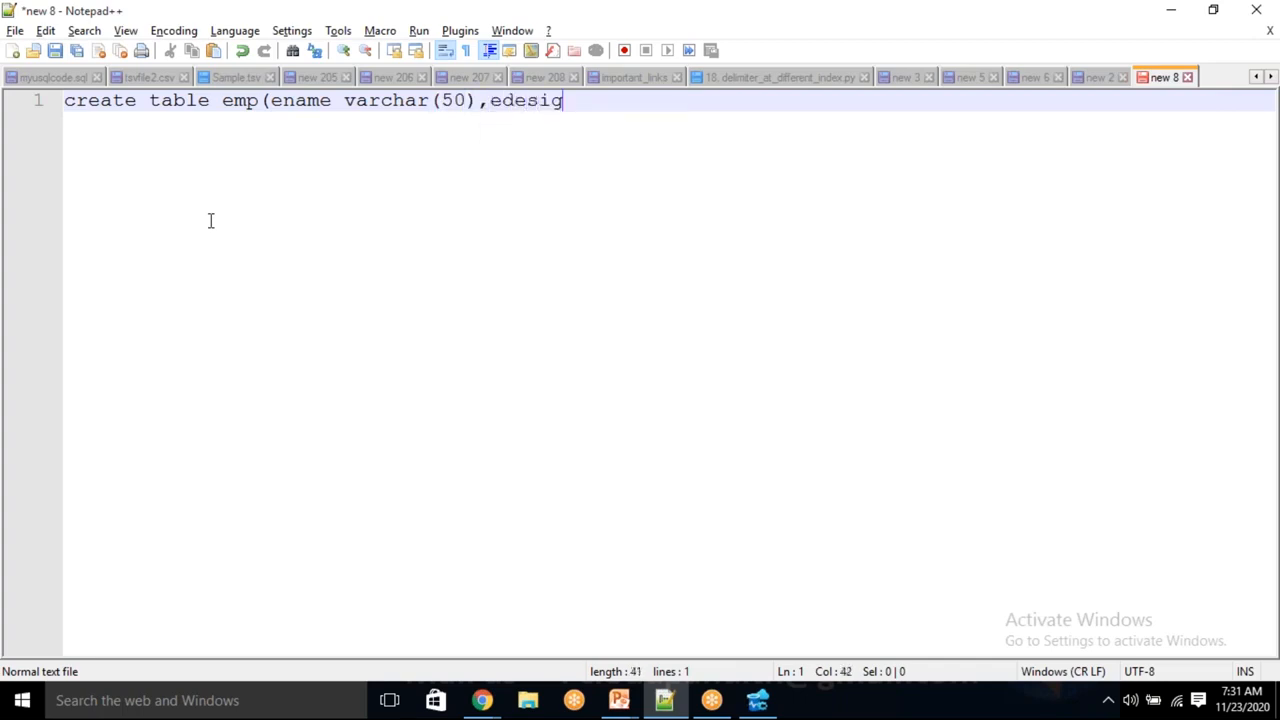
{"action": "key", "text": "BackSpace"}
{"action": "key", "text": "BackSpace"}
{"action": "key", "text": "BackSpace"}
{"action": "key", "text": "BackSpace"}
{"action": "key", "text": "BackSpace"}
{"action": "type", "text": "salary int, ejoineddate date"}
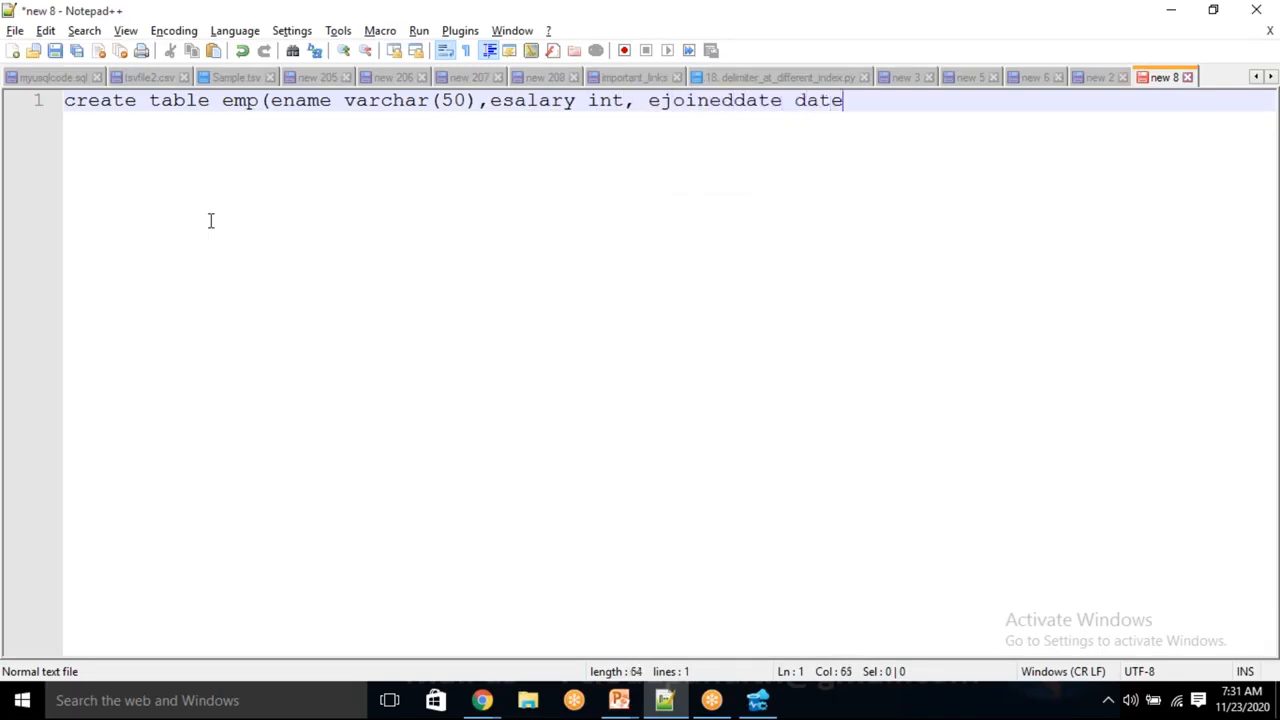
{"action": "type", "text": "time)"}
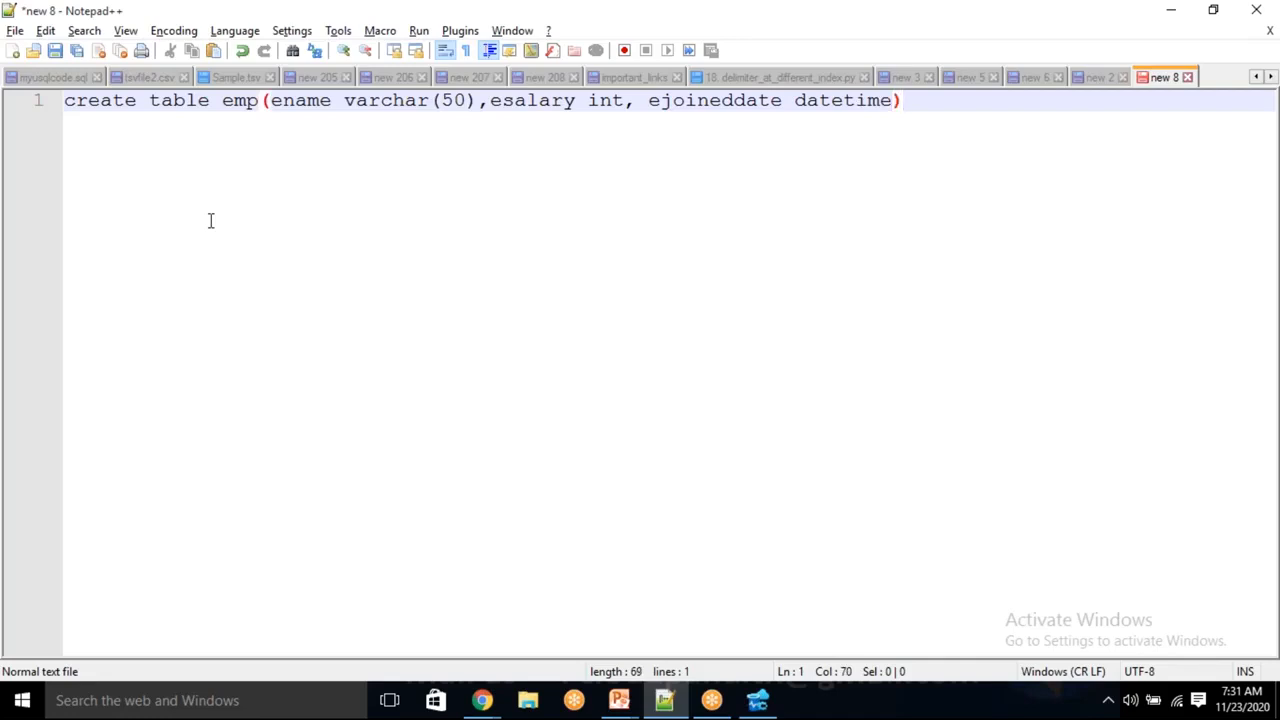
{"action": "key", "text": "Return"}
{"action": "type", "text": "create ta"}
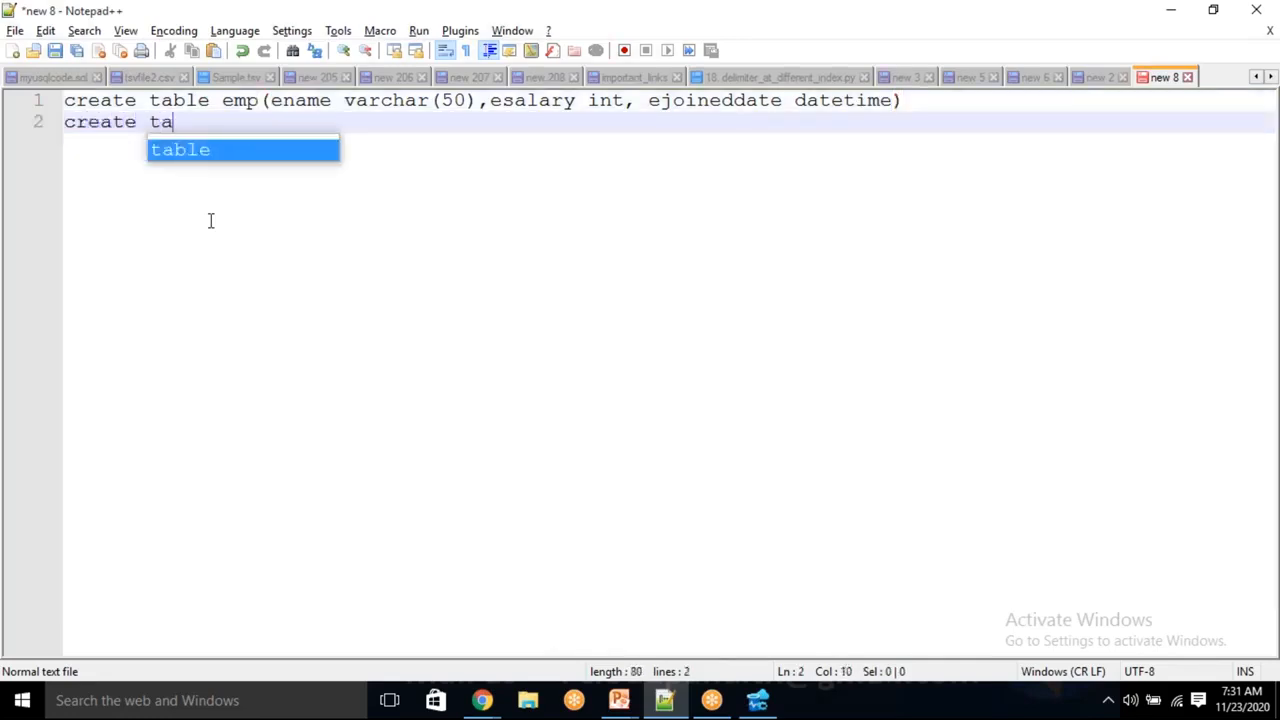
{"action": "type", "text": "ble cuys"}
Step: Finish the cust table with cname varchar(50), accounttype varchar(50) and accreation datetime columns
{"action": "key", "text": "BackSpace"}
{"action": "key", "text": "BackSpace"}
{"action": "type", "text": "st("}
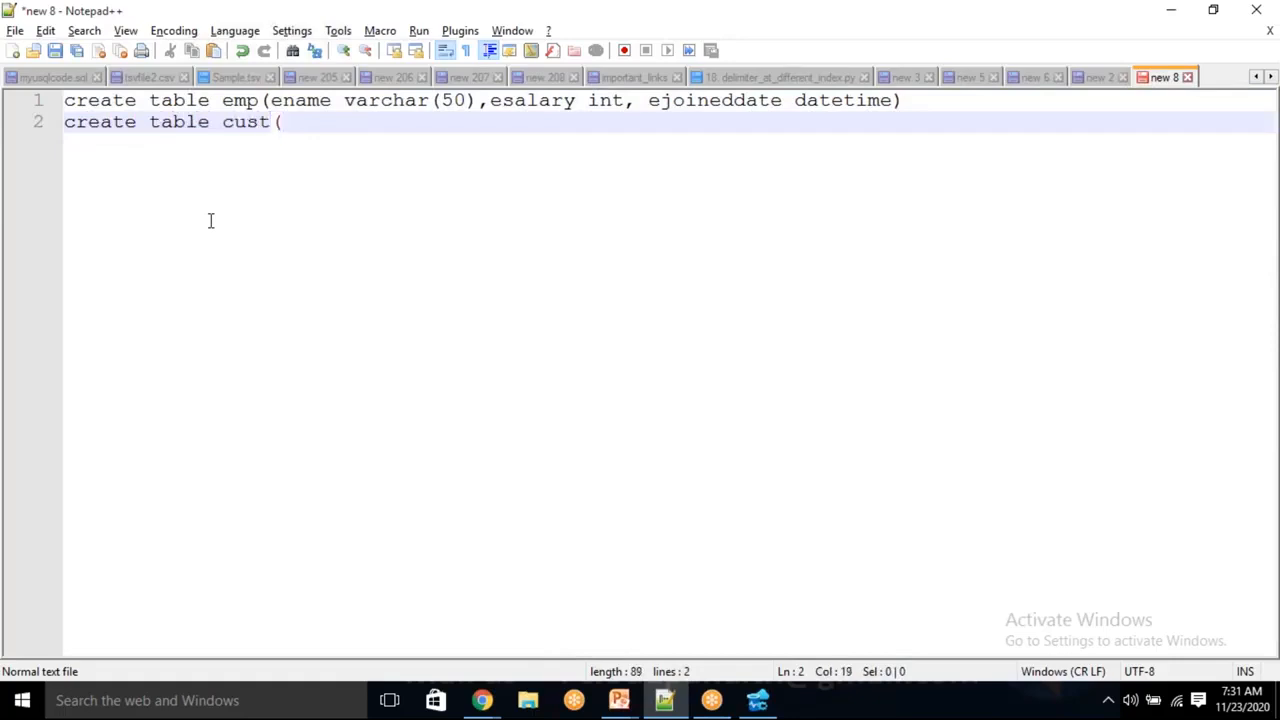
{"action": "type", "text": "cname vbatr"}
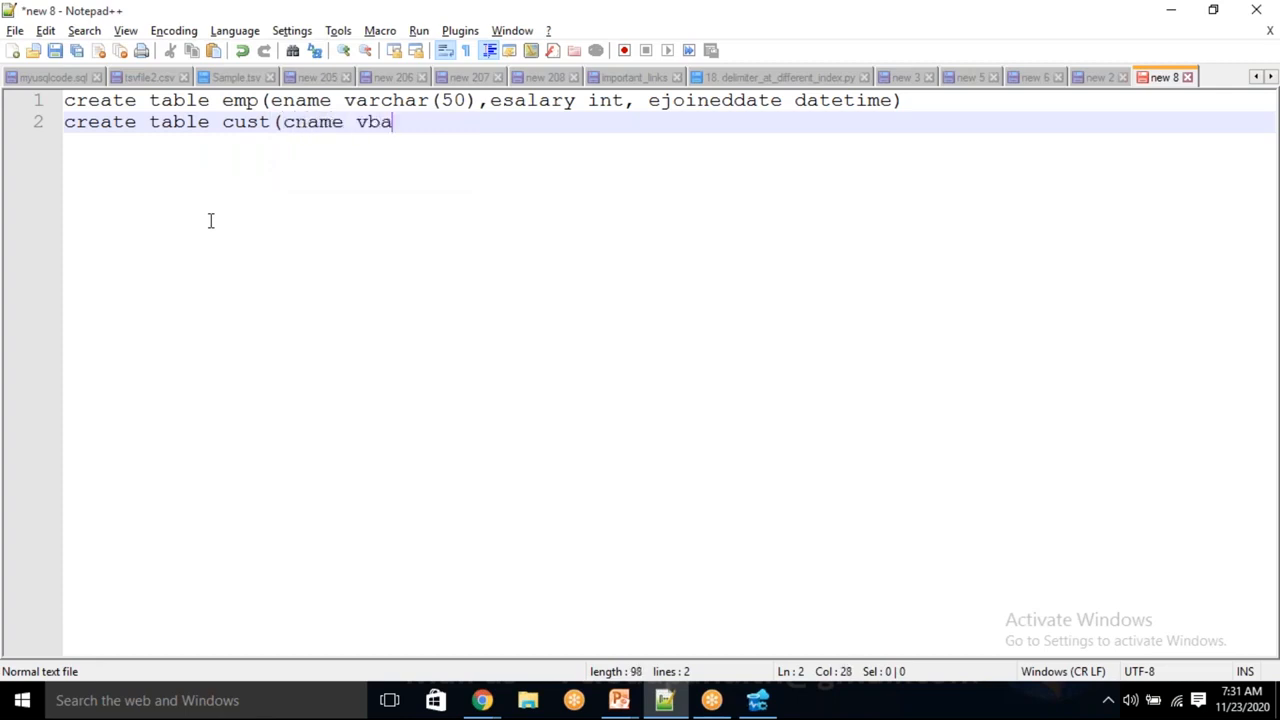
{"action": "key", "text": "BackSpace"}
{"action": "key", "text": "BackSpace"}
{"action": "key", "text": "BackSpace"}
{"action": "key", "text": "BackSpace"}
{"action": "type", "text": "arch"}
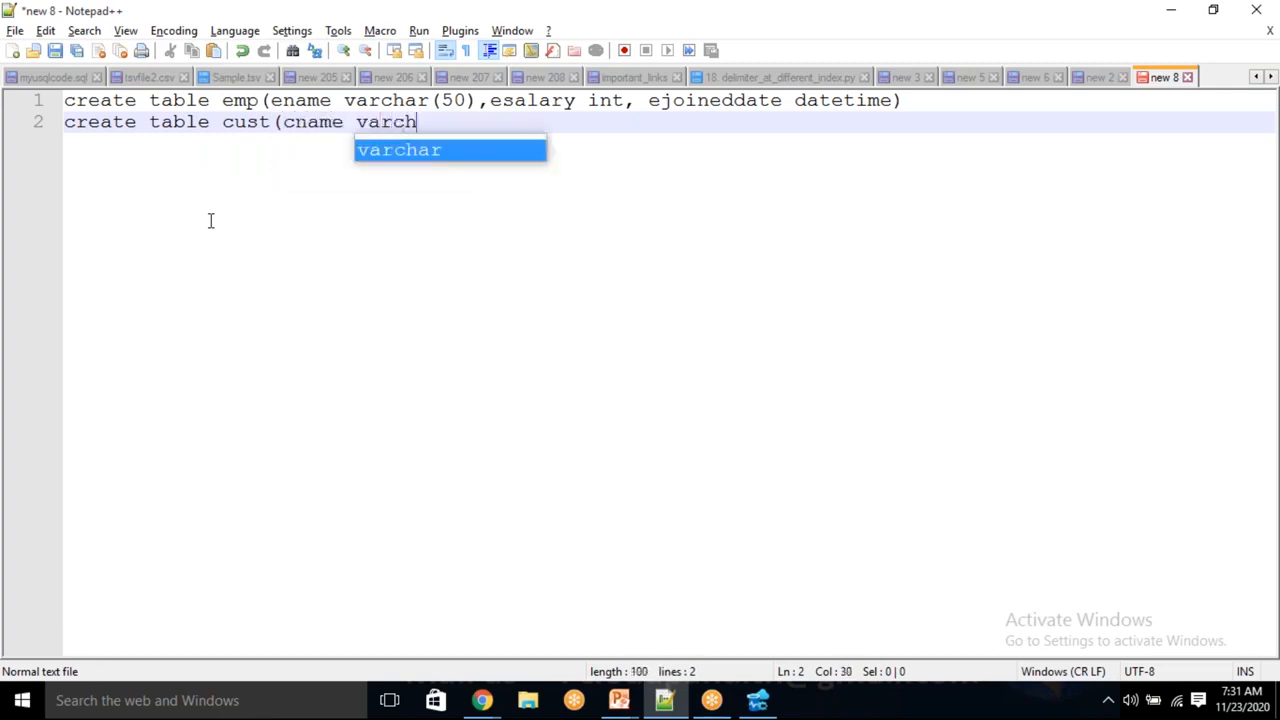
{"action": "type", "text": "ar(50),"}
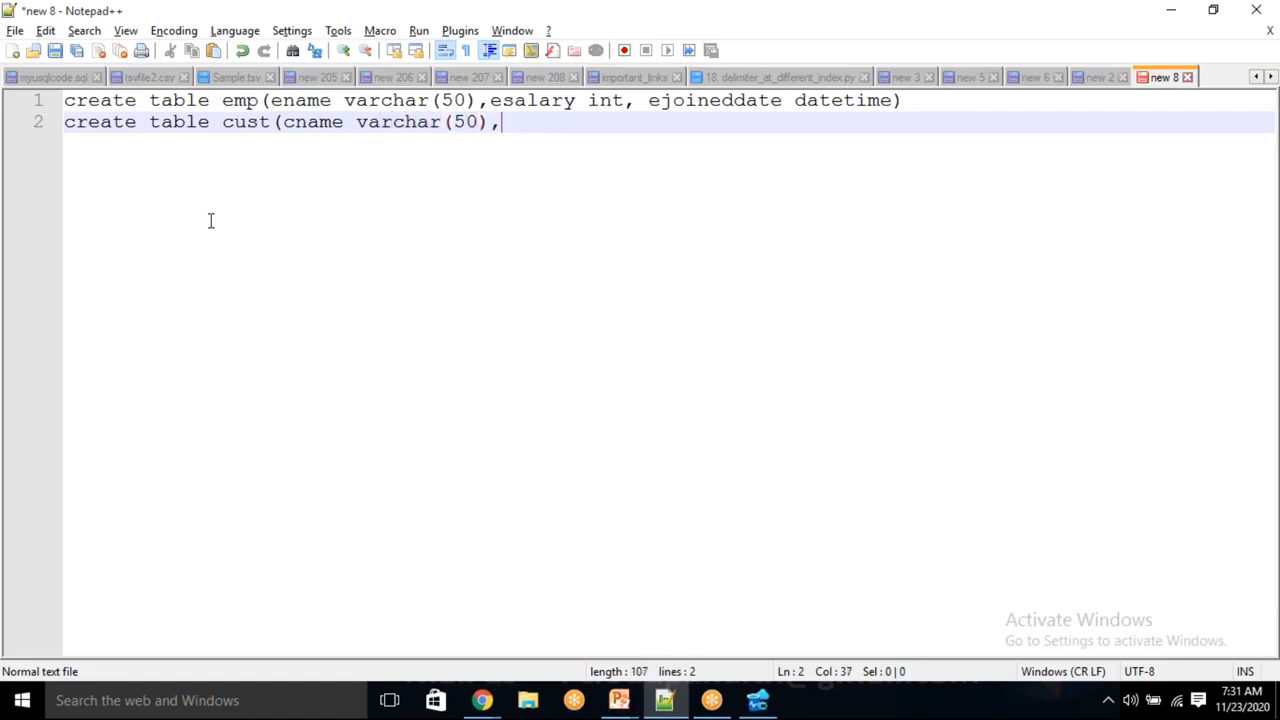
{"action": "type", "text": "accounttype"}
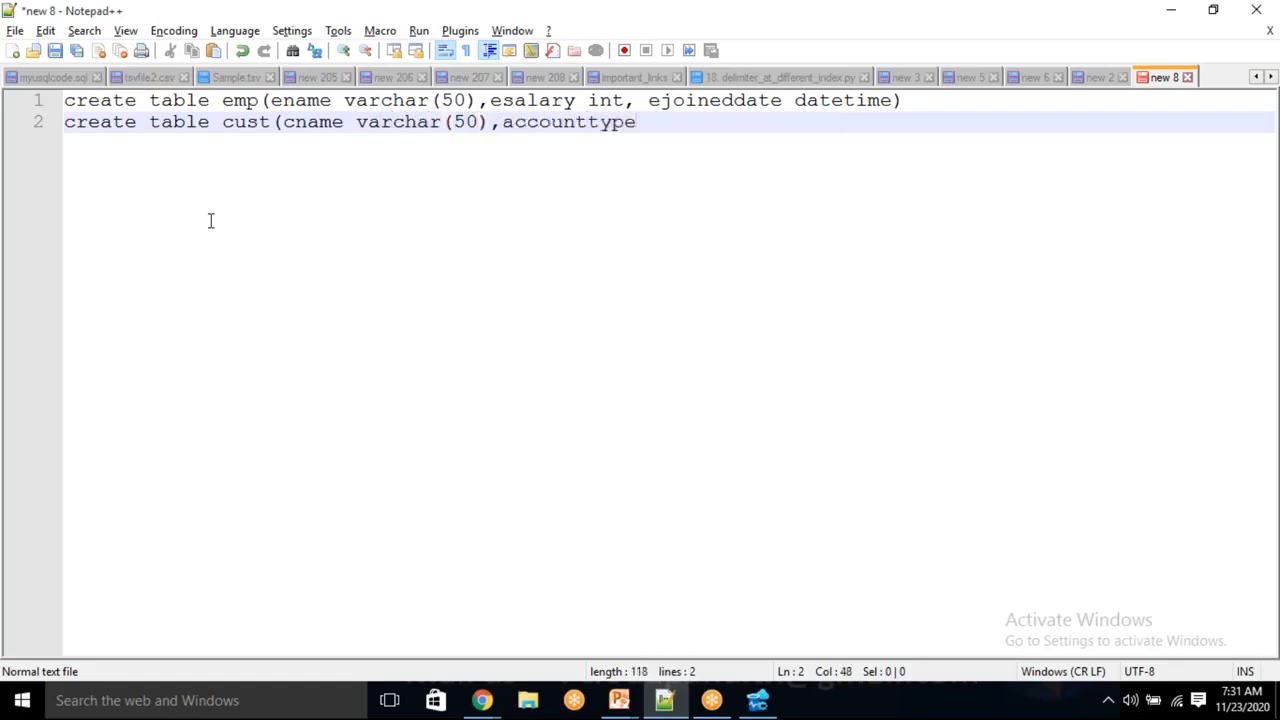
{"action": "type", "text": " varcha"}
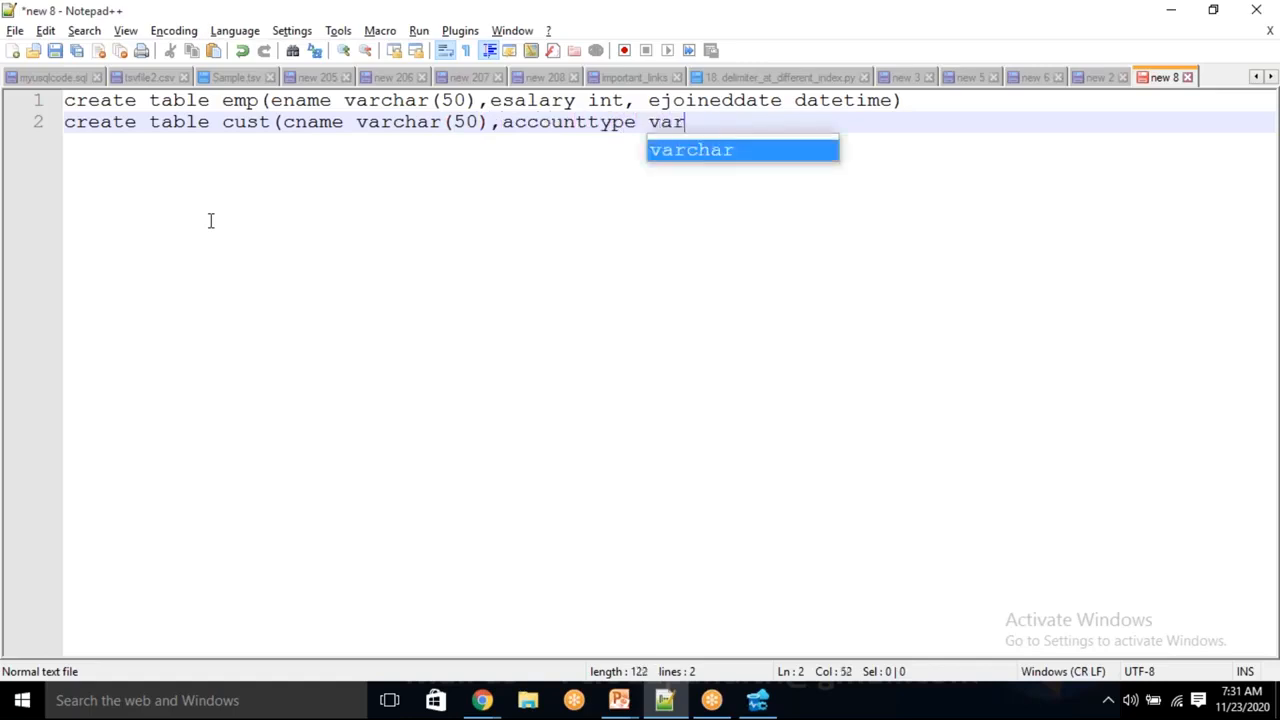
{"action": "type", "text": "r(6"}
{"action": "key", "text": "BackSpace"}
{"action": "type", "text": "50),"}
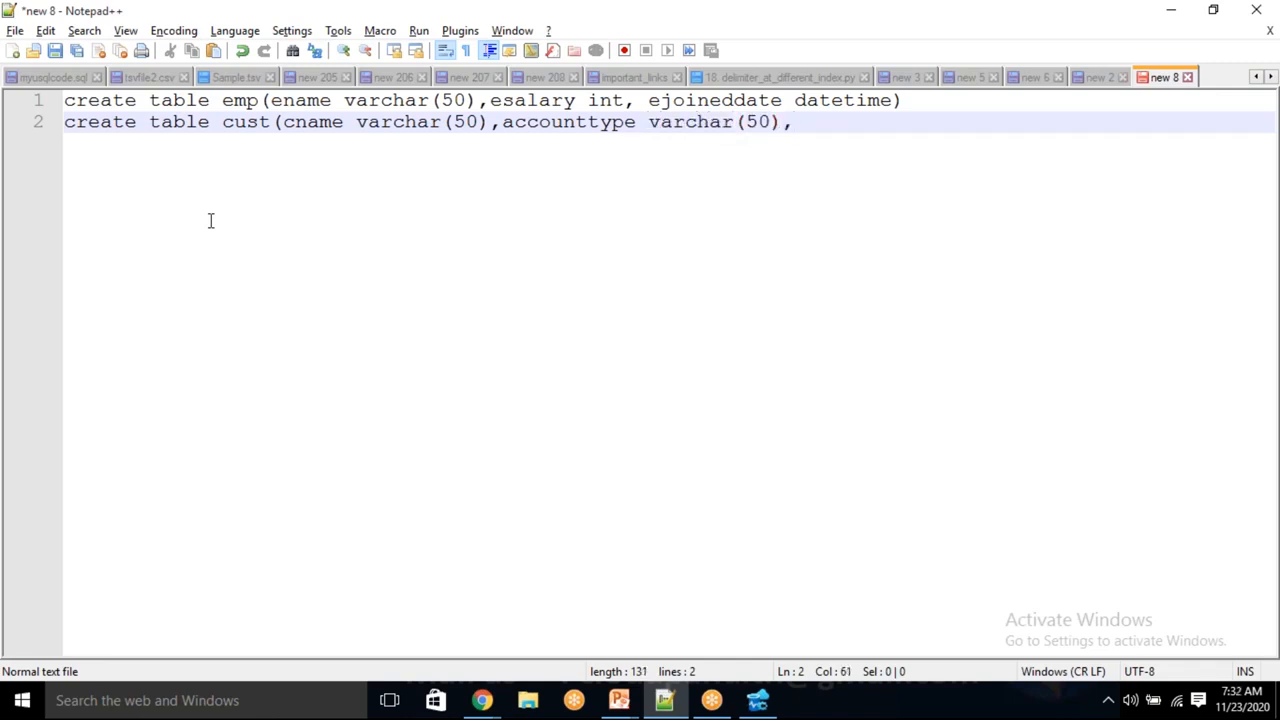
{"action": "type", "text": "a"}
{"action": "type", "text": "ccountcreationdate"}
{"action": "key", "text": "BackSpace"}
{"action": "key", "text": "BackSpace"}
{"action": "key", "text": "BackSpace"}
{"action": "key", "text": "BackSpace"}
{"action": "key", "text": "BackSpace"}
{"action": "key", "text": "BackSpace"}
{"action": "key", "text": "BackSpace"}
{"action": "key", "text": "BackSpace"}
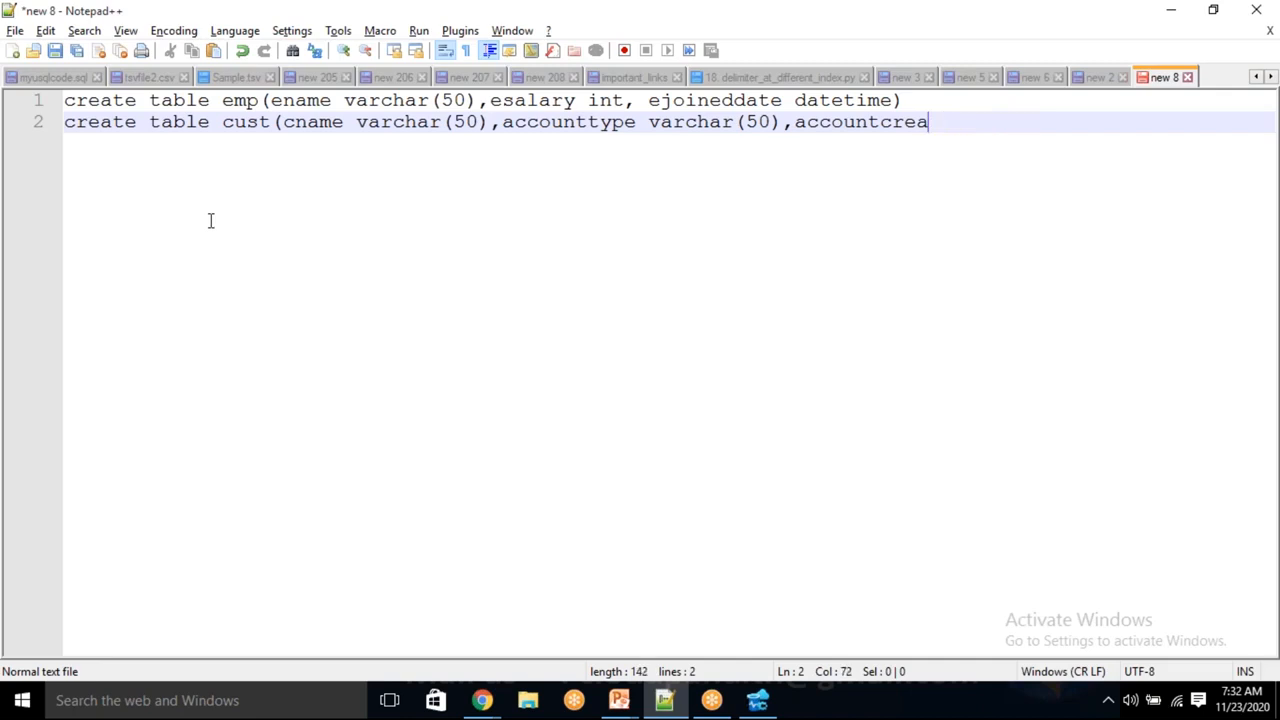
{"action": "key", "text": "BackSpace"}
{"action": "key", "text": "BackSpace"}
{"action": "key", "text": "BackSpace"}
{"action": "key", "text": "BackSpace"}
{"action": "key", "text": "BackSpace"}
{"action": "key", "text": "BackSpace"}
{"action": "key", "text": "BackSpace"}
{"action": "key", "text": "BackSpace"}
{"action": "key", "text": "BackSpace"}
{"action": "key", "text": "BackSpace"}
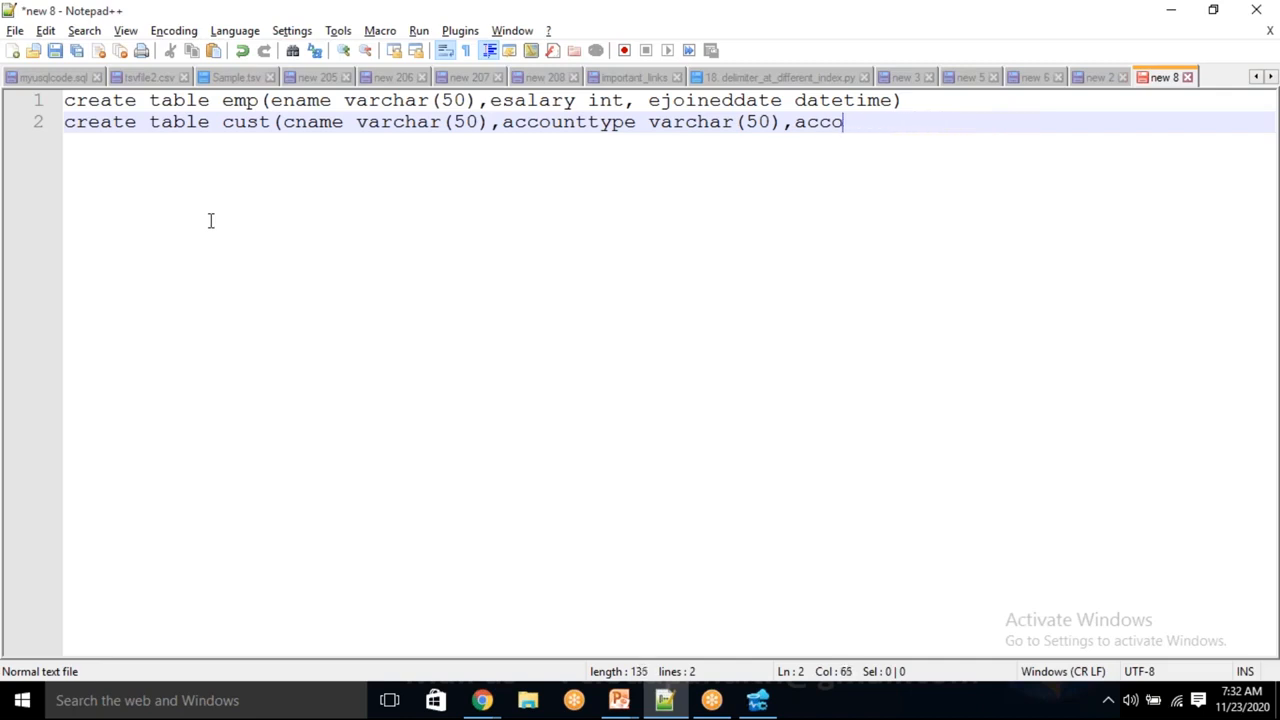
{"action": "key", "text": "BackSpace"}
{"action": "type", "text": "A"}
{"action": "key", "text": "BackSpace"}
{"action": "type", "text": "ac"}
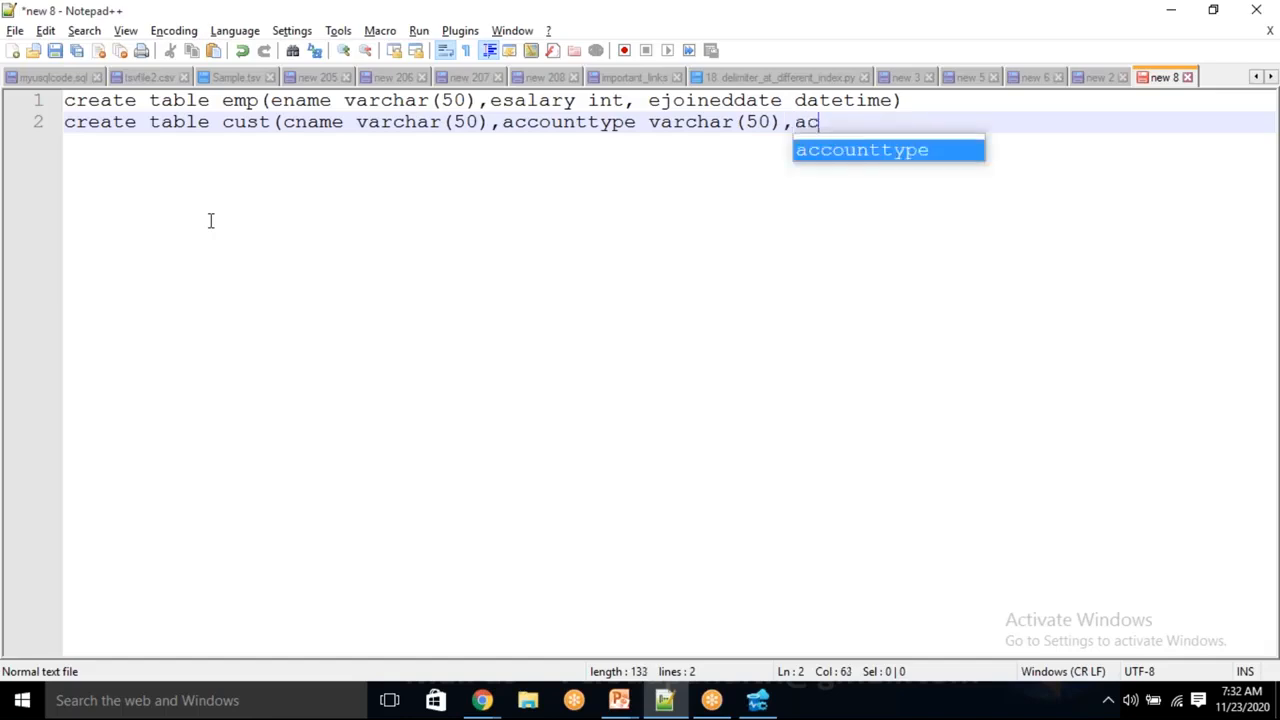
{"action": "type", "text": "crea"}
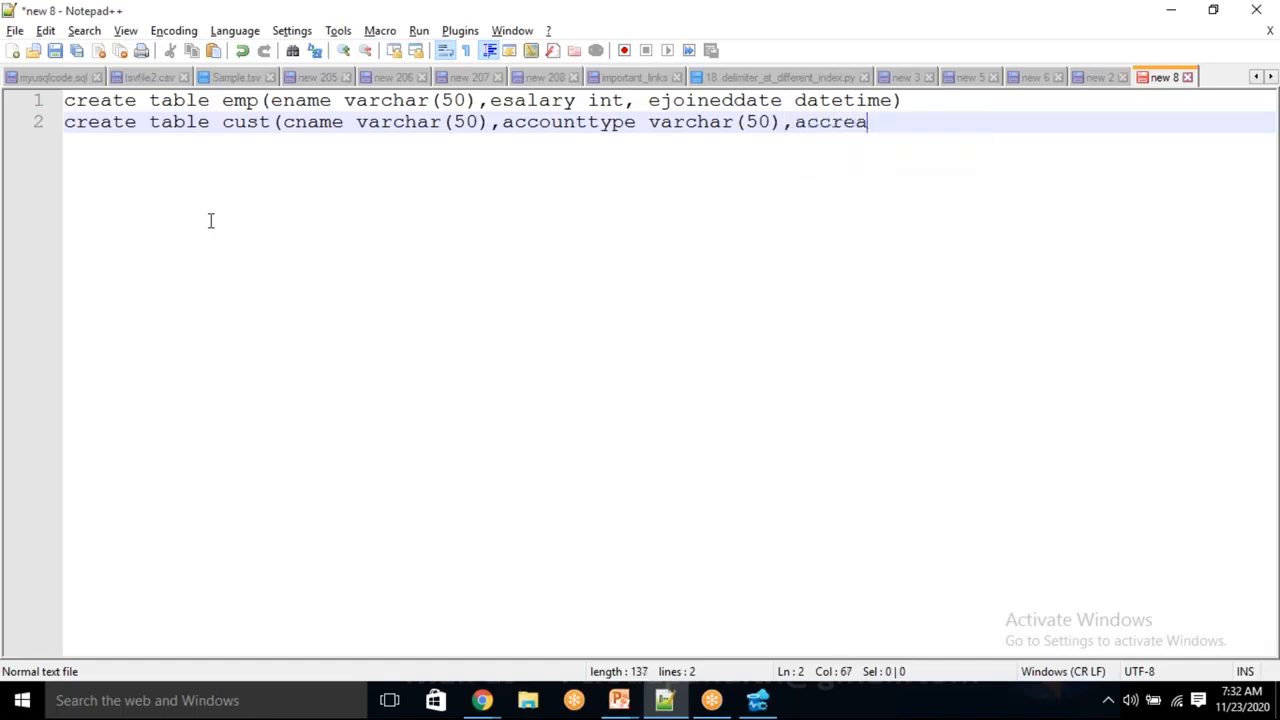
{"action": "type", "text": "tion datetime"}
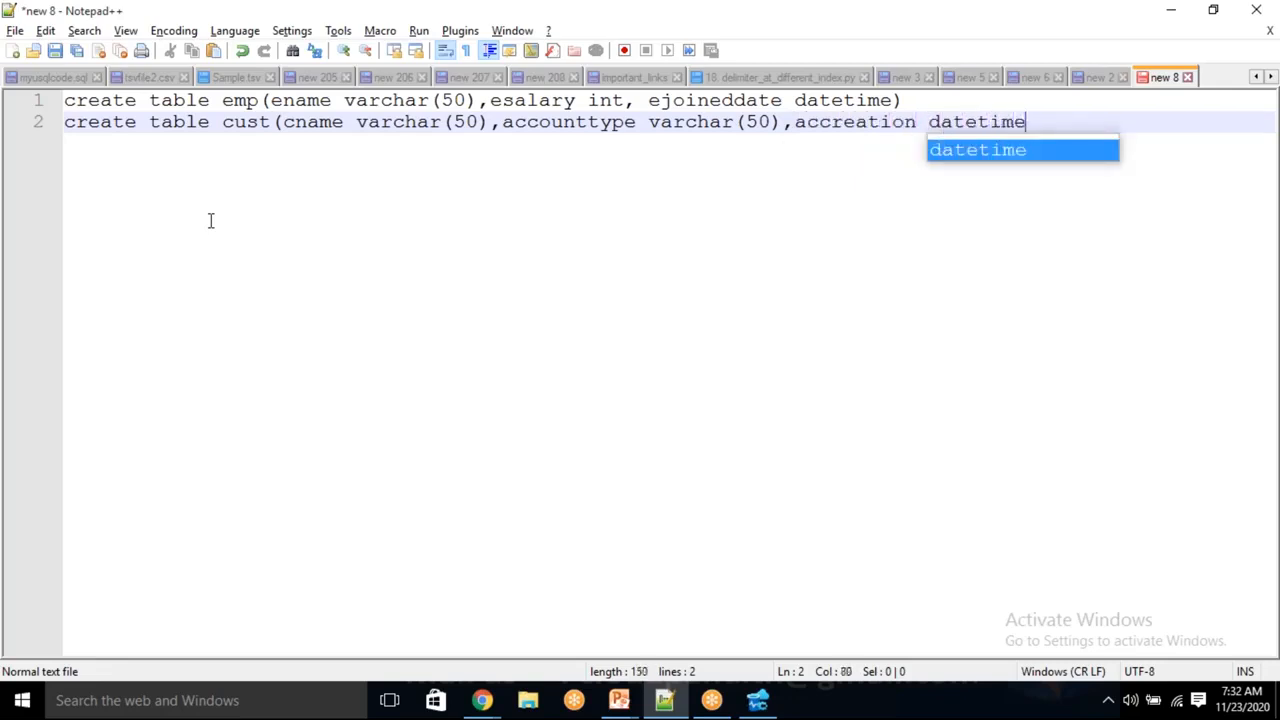
{"action": "type", "text": ")"}
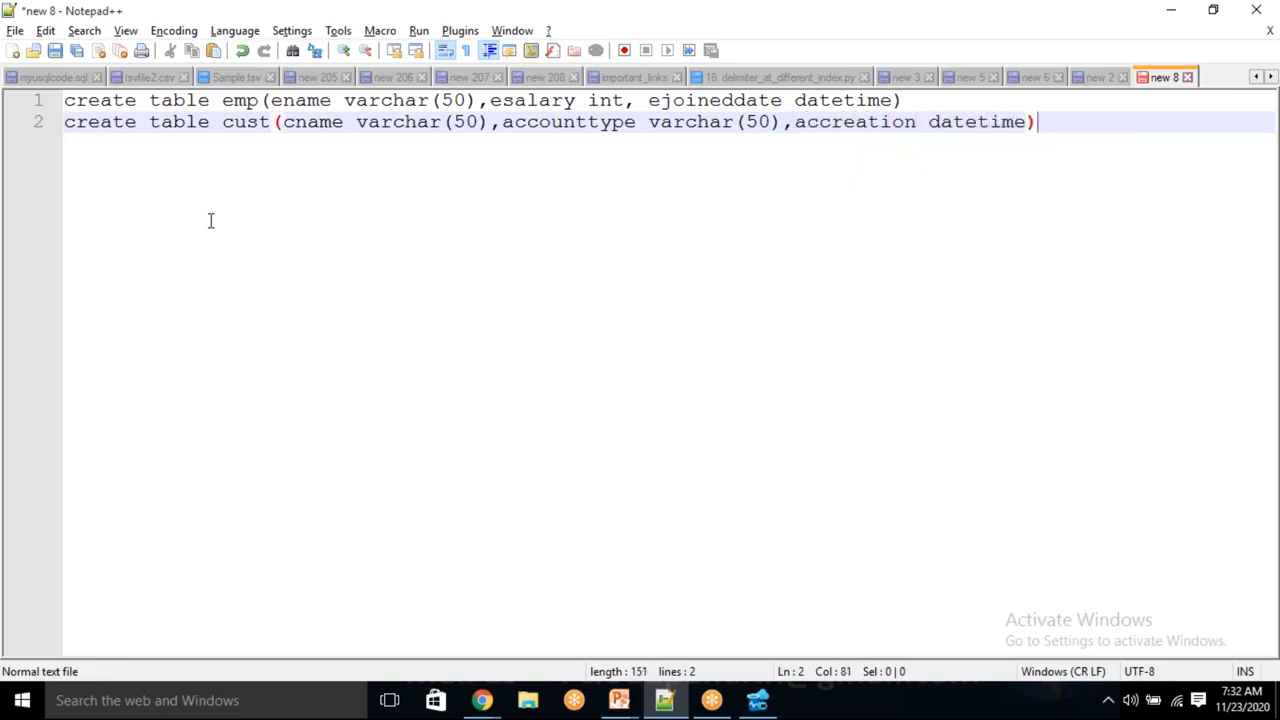
{"action": "key", "text": "Return"}
Step: Add create table order with productname varchar(50), quantity int and orderdate datetime columns
{"action": "type", "text": "create ta"}
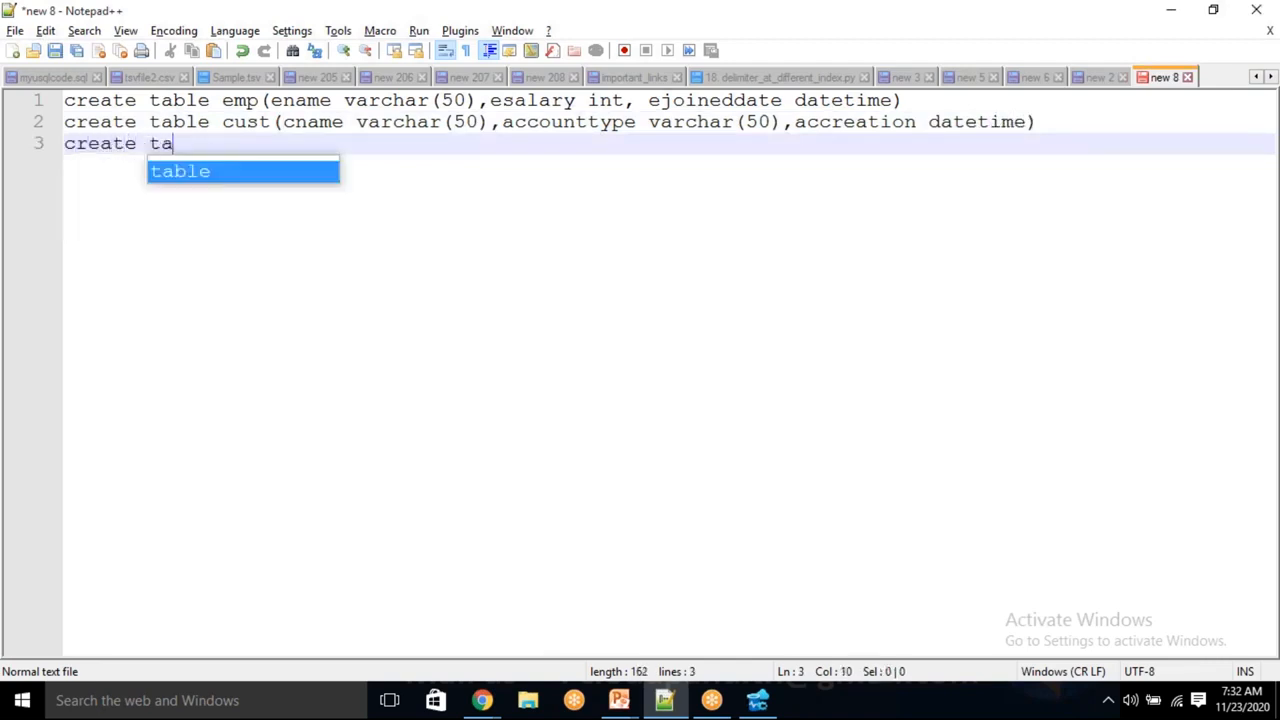
{"action": "type", "text": "ble order("}
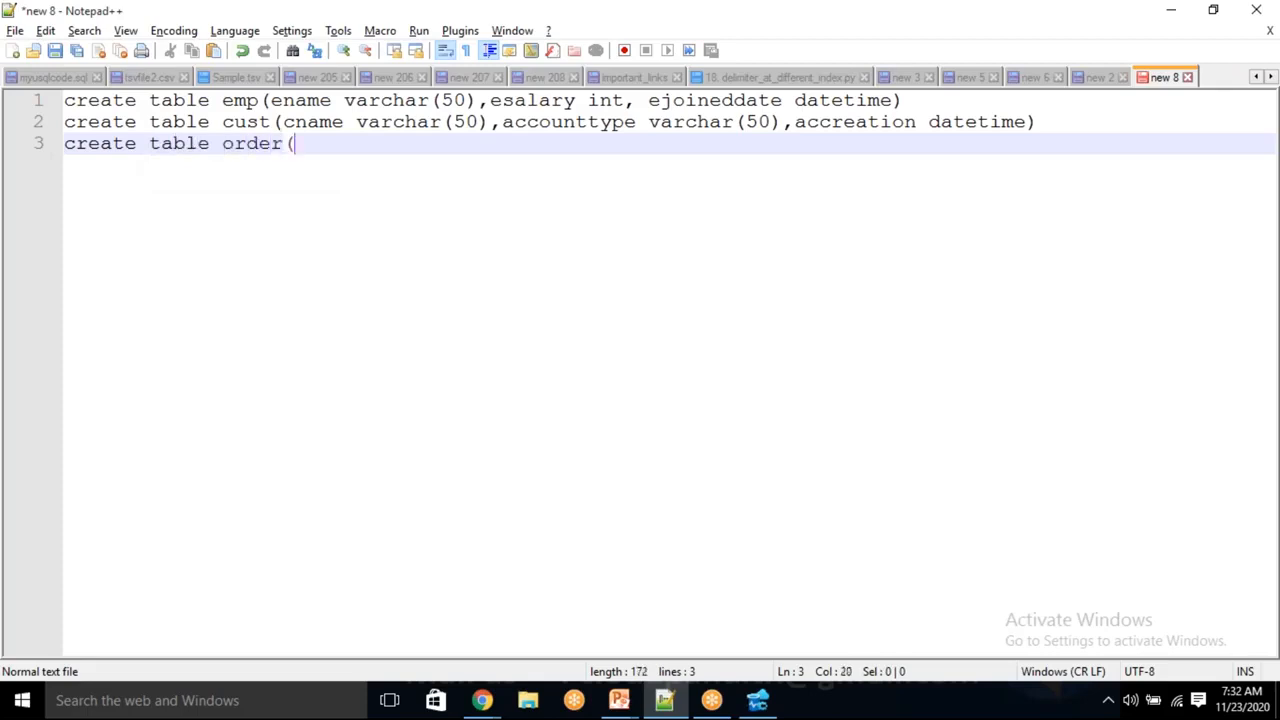
{"action": "type", "text": "pd"}
{"action": "key", "text": "Left"}
{"action": "type", "text": "r"}
{"action": "key", "text": "Delete"}
{"action": "type", "text": "oduct"}
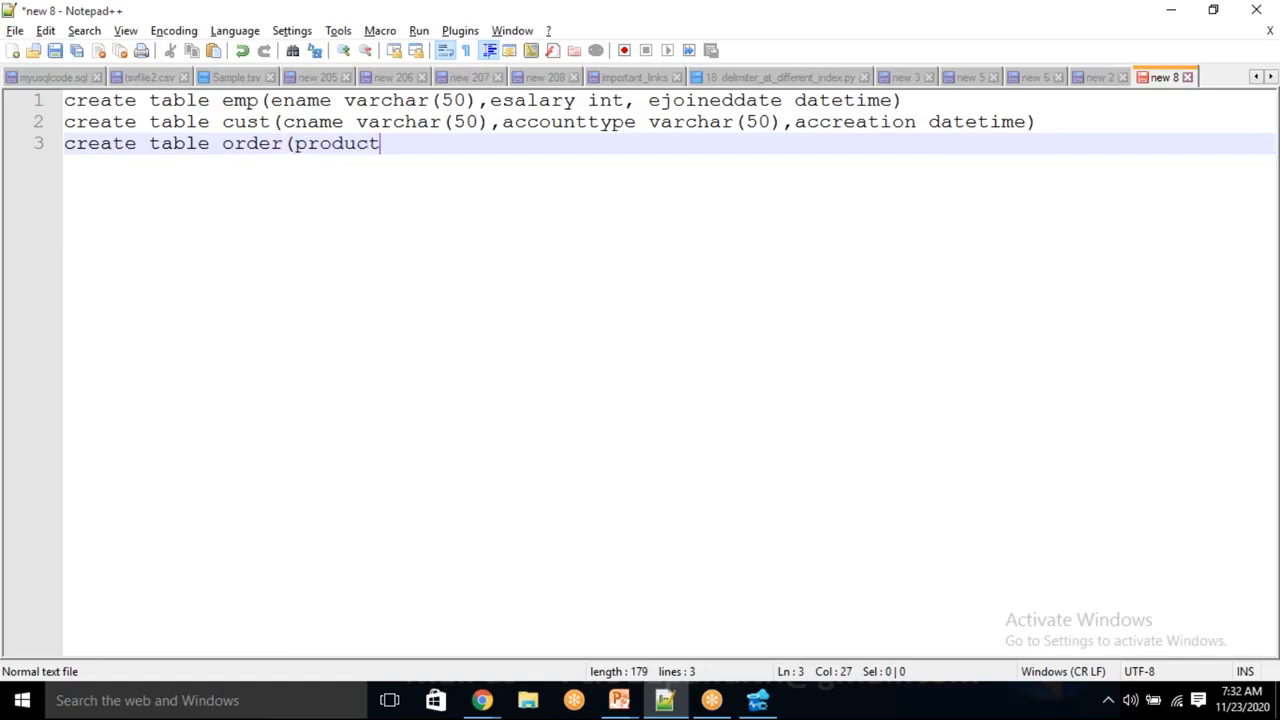
{"action": "type", "text": "name vach"}
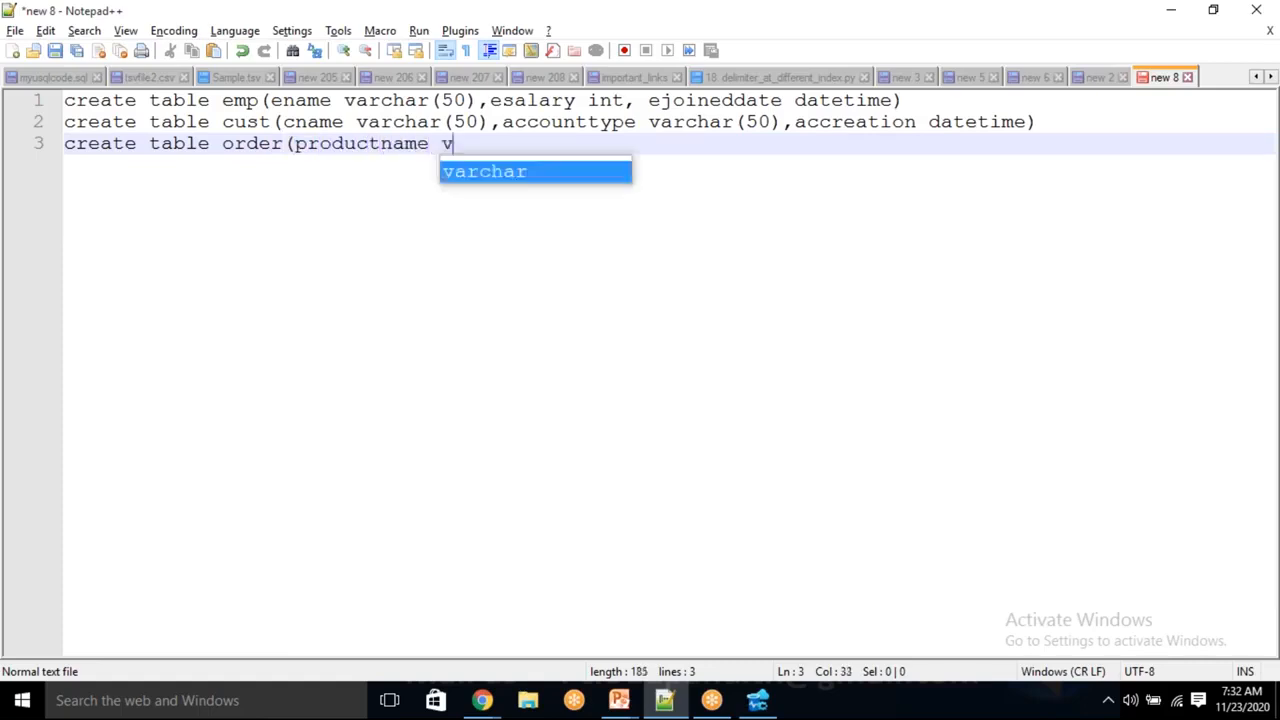
{"action": "key", "text": "BackSpace"}
{"action": "key", "text": "BackSpace"}
{"action": "type", "text": "rcha"}
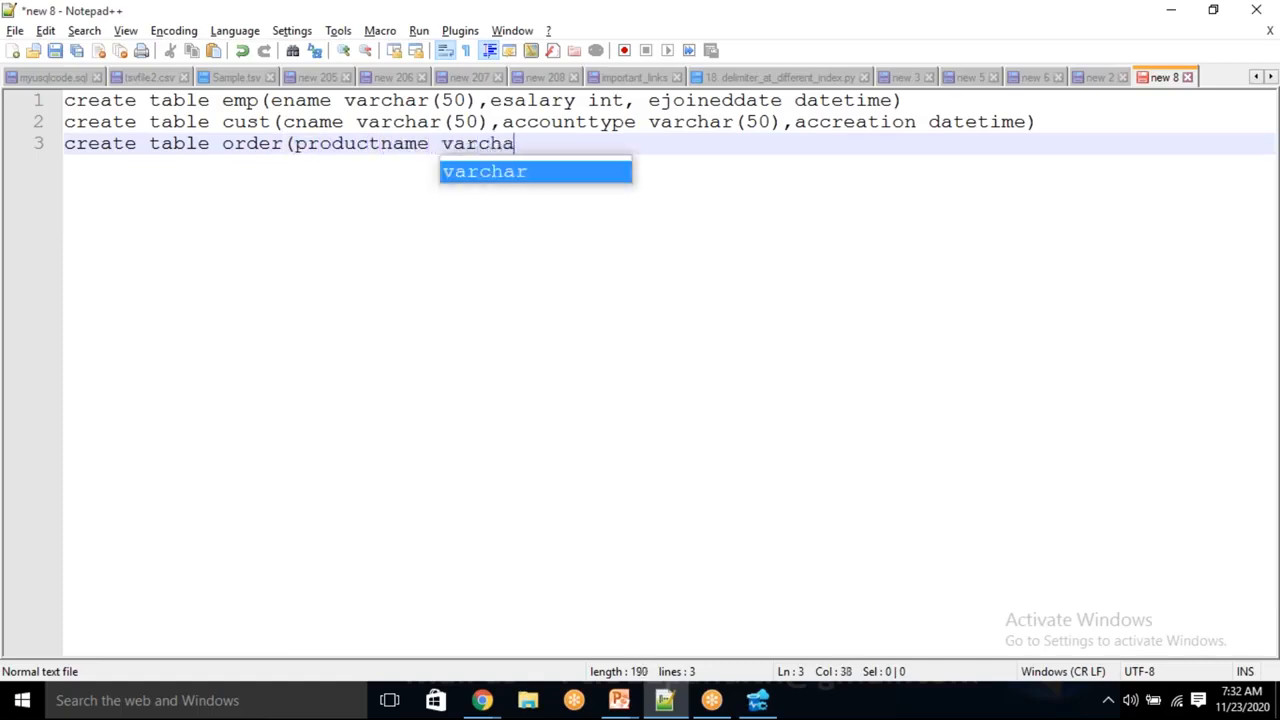
{"action": "type", "text": "r(50)"}
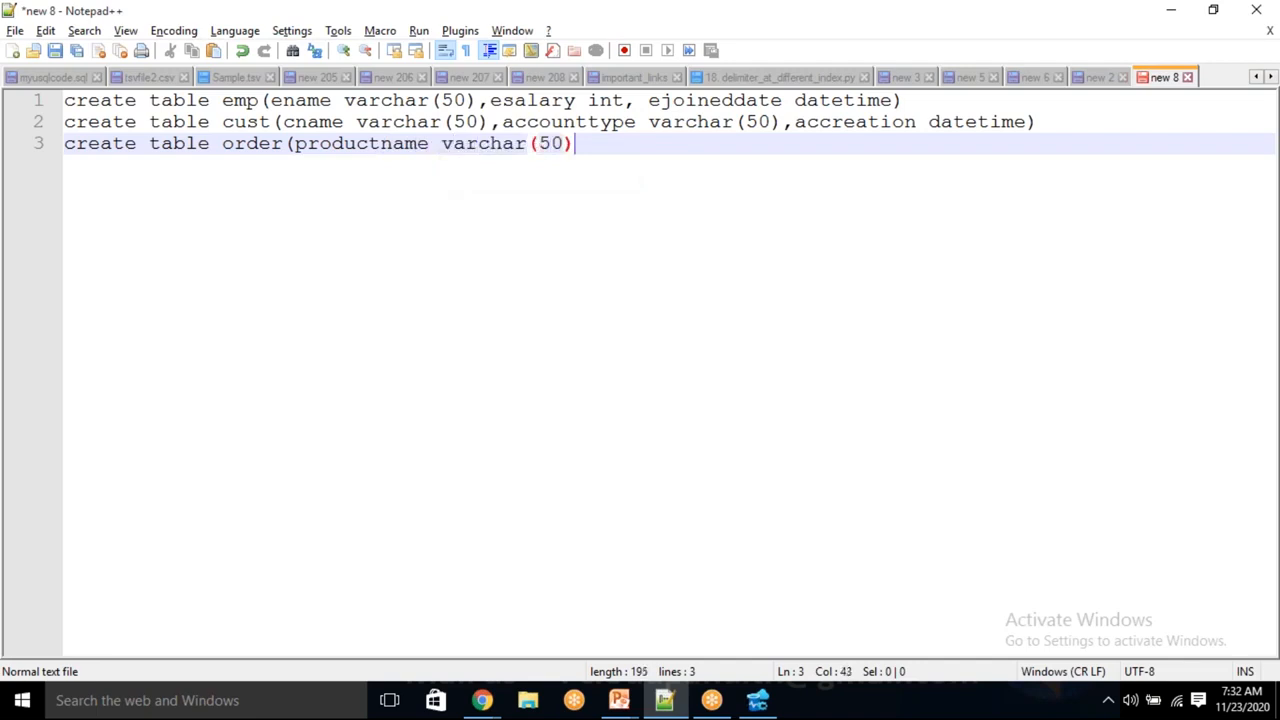
{"action": "type", "text": ","}
{"action": "type", "text": "d"}
{"action": "key", "text": "BackSpace"}
{"action": "type", "text": "quant"}
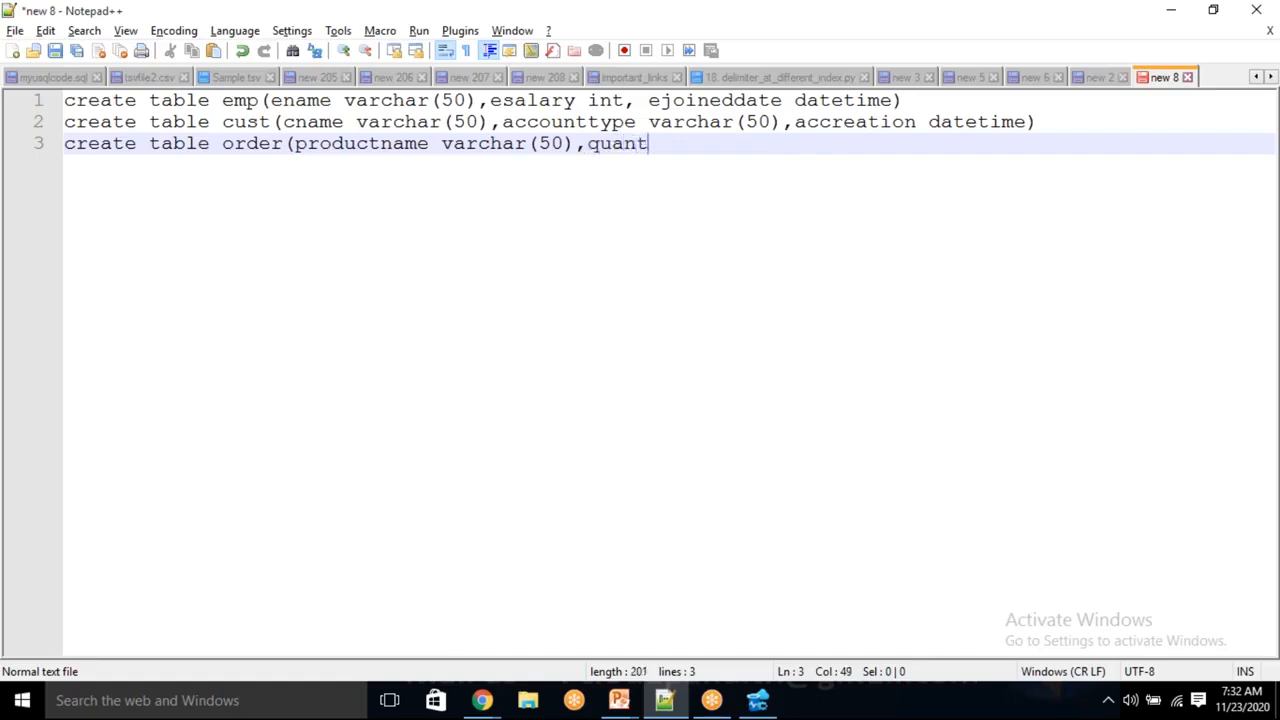
{"action": "type", "text": "ity int, "}
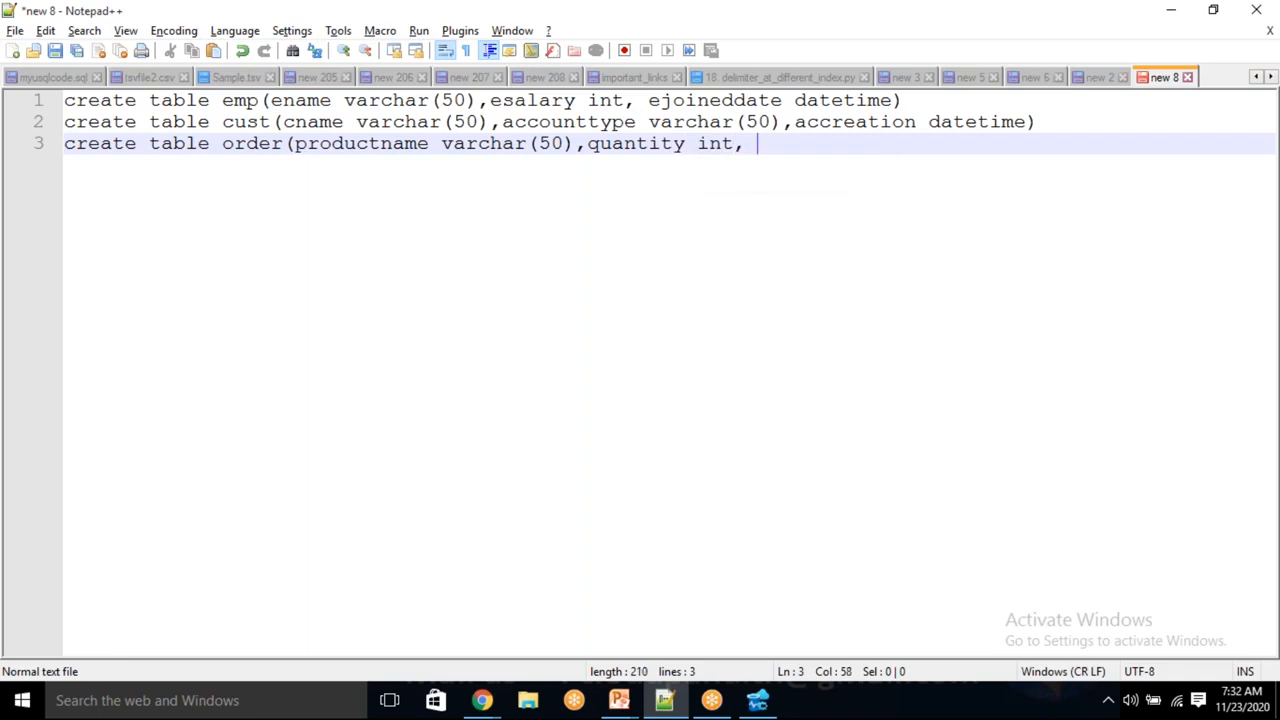
{"action": "type", "text": "orde"}
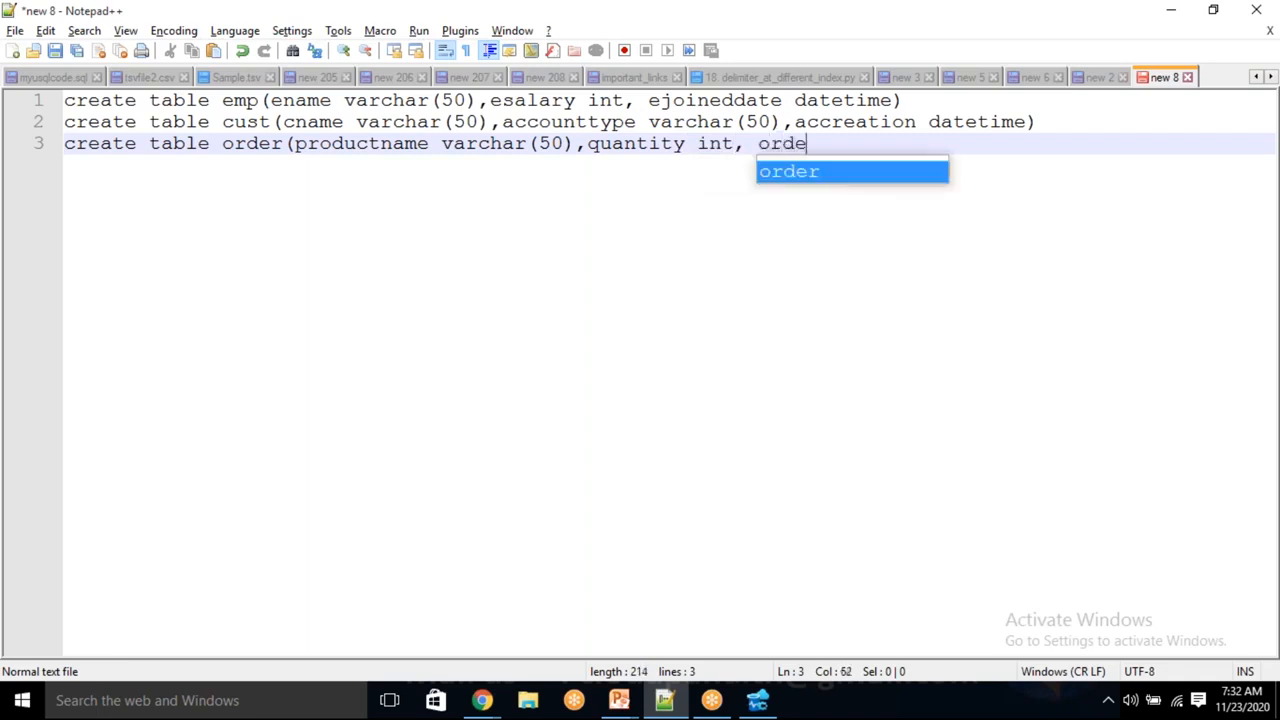
{"action": "type", "text": "rdate da"}
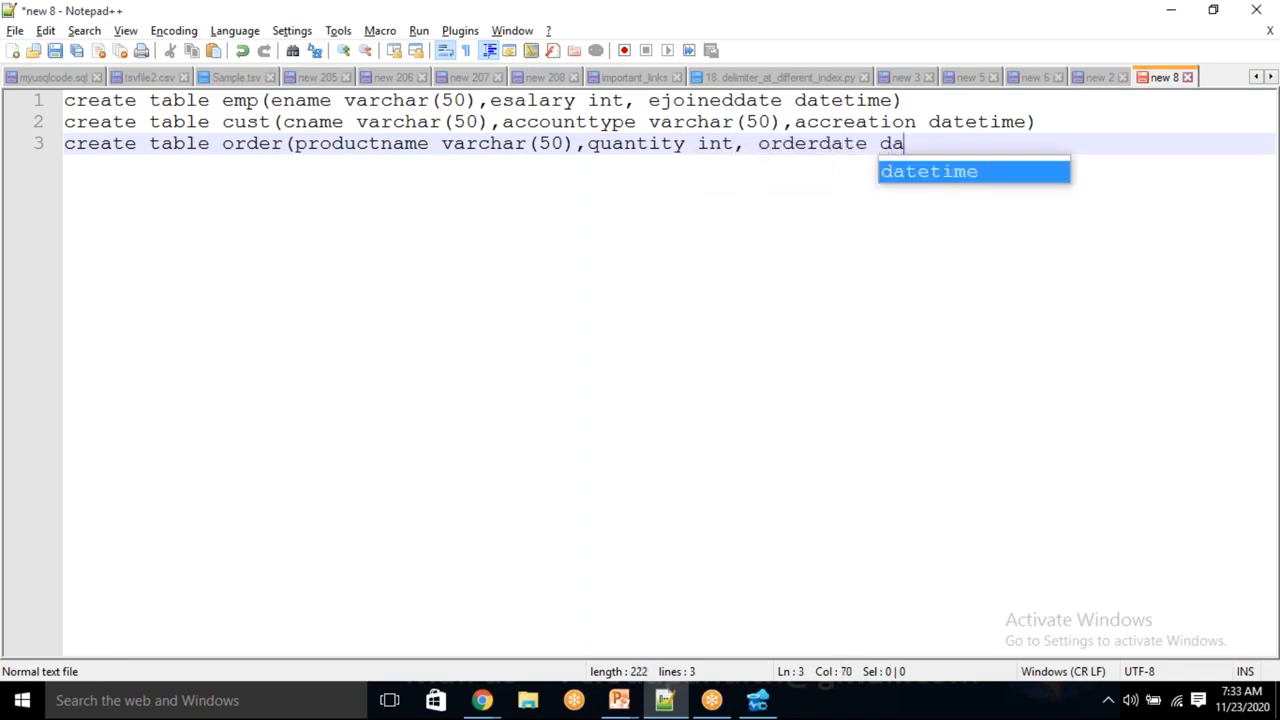
{"action": "type", "text": "tetime)"}
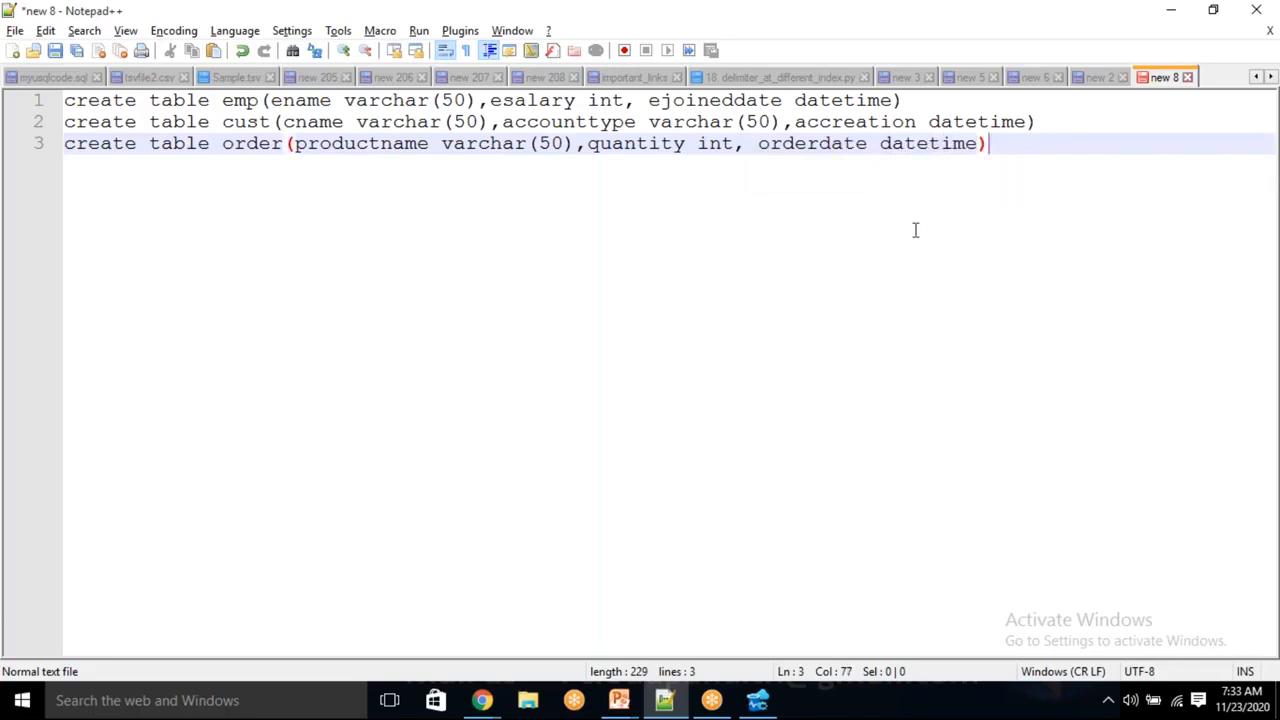
{"action": "key", "text": "Return"}
{"action": "key", "text": "Return"}
{"action": "key", "text": "Return"}
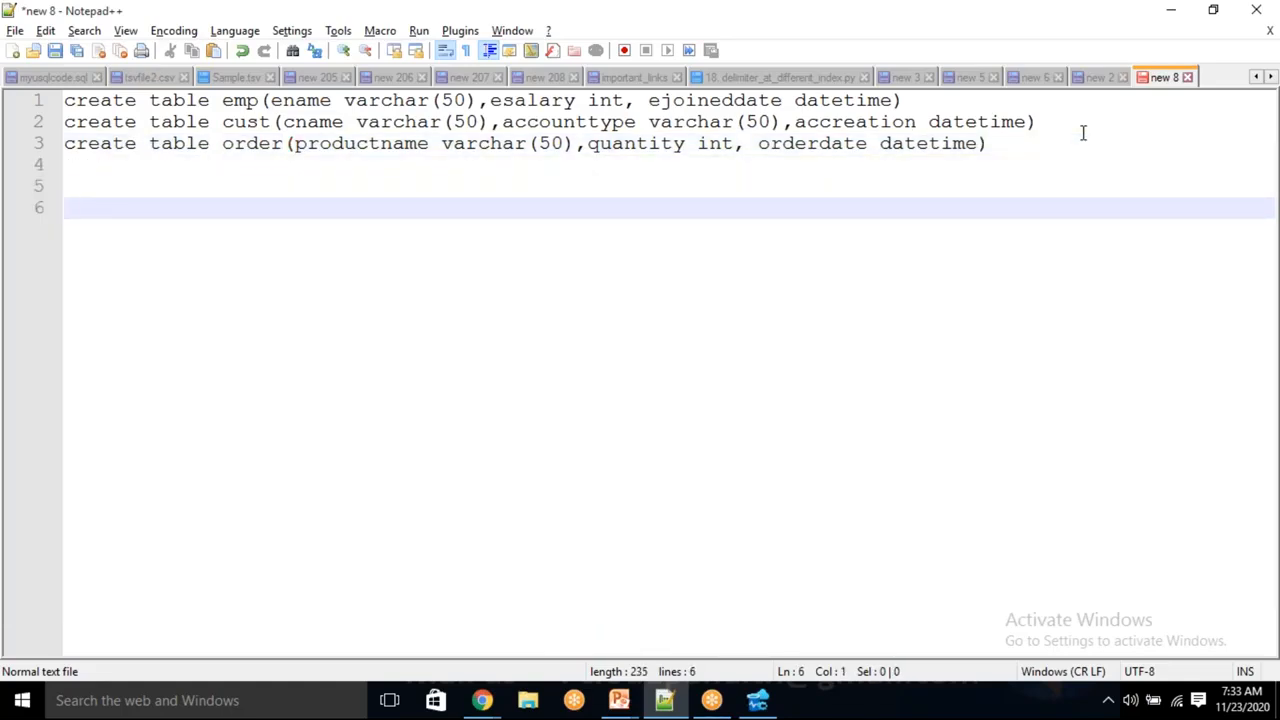
Step: Start insert into emp values with the first employee row: salary 1000, a 2020-01 timestamp at 10:10:10
{"action": "type", "text": "insert inmto"}
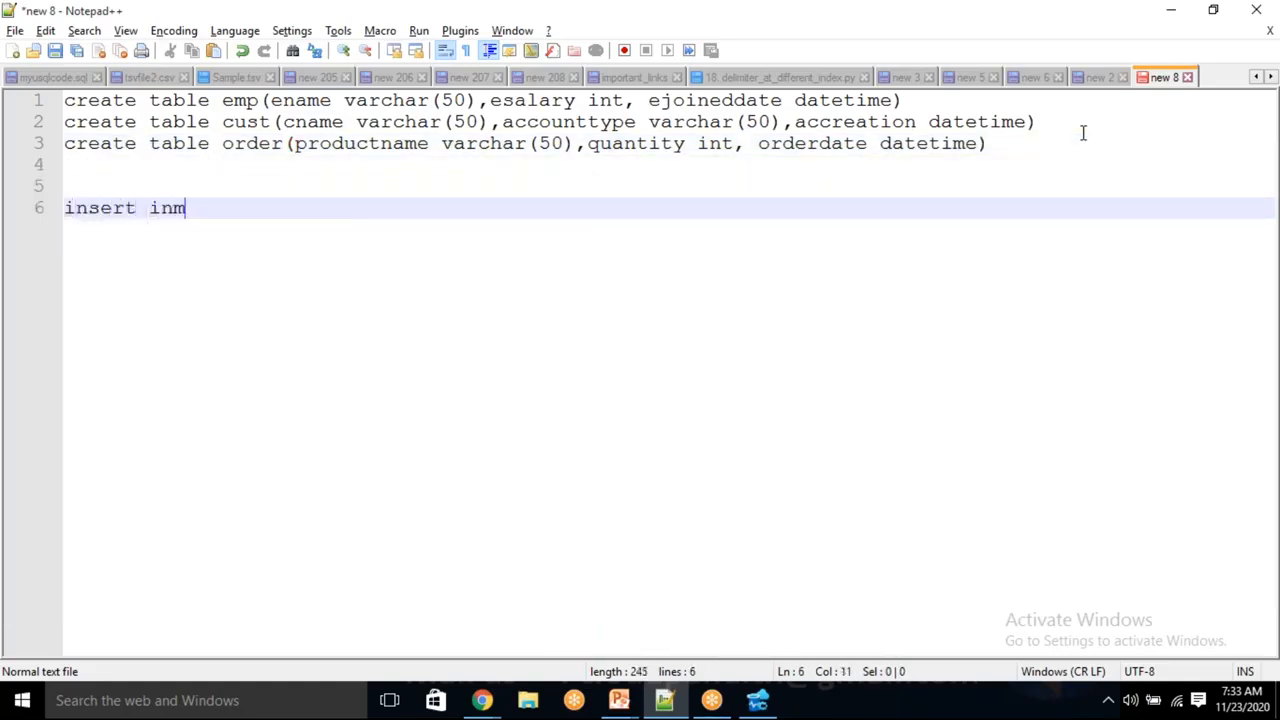
{"action": "key", "text": "BackSpace"}
{"action": "key", "text": "BackSpace"}
{"action": "key", "text": "BackSpace"}
{"action": "type", "text": "to emp"}
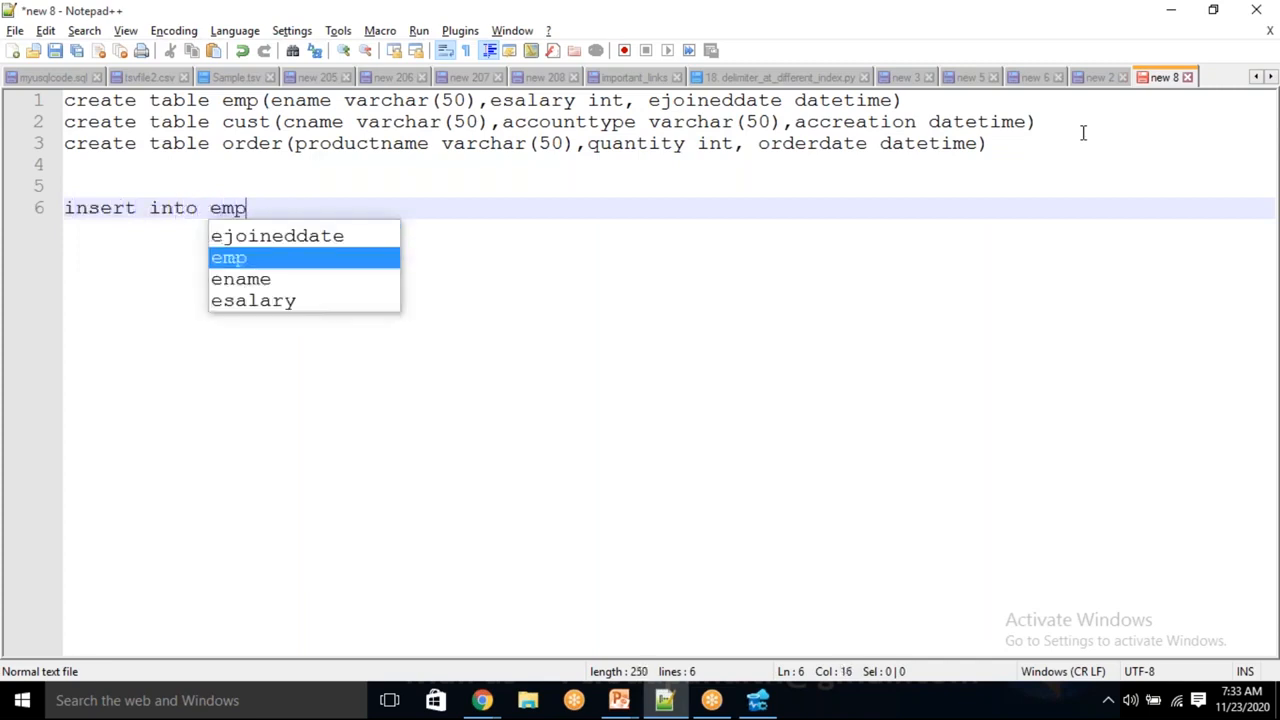
{"action": "type", "text": " value"}
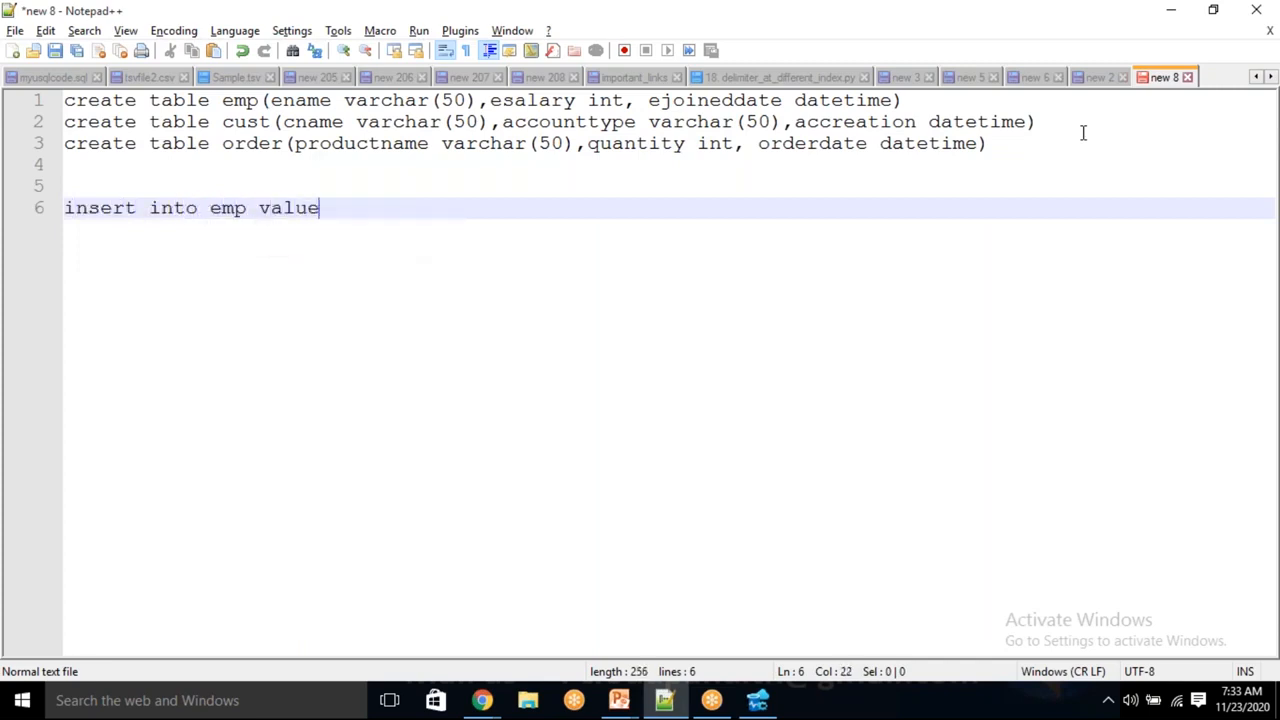
{"action": "type", "text": "s('rama',1000,"}
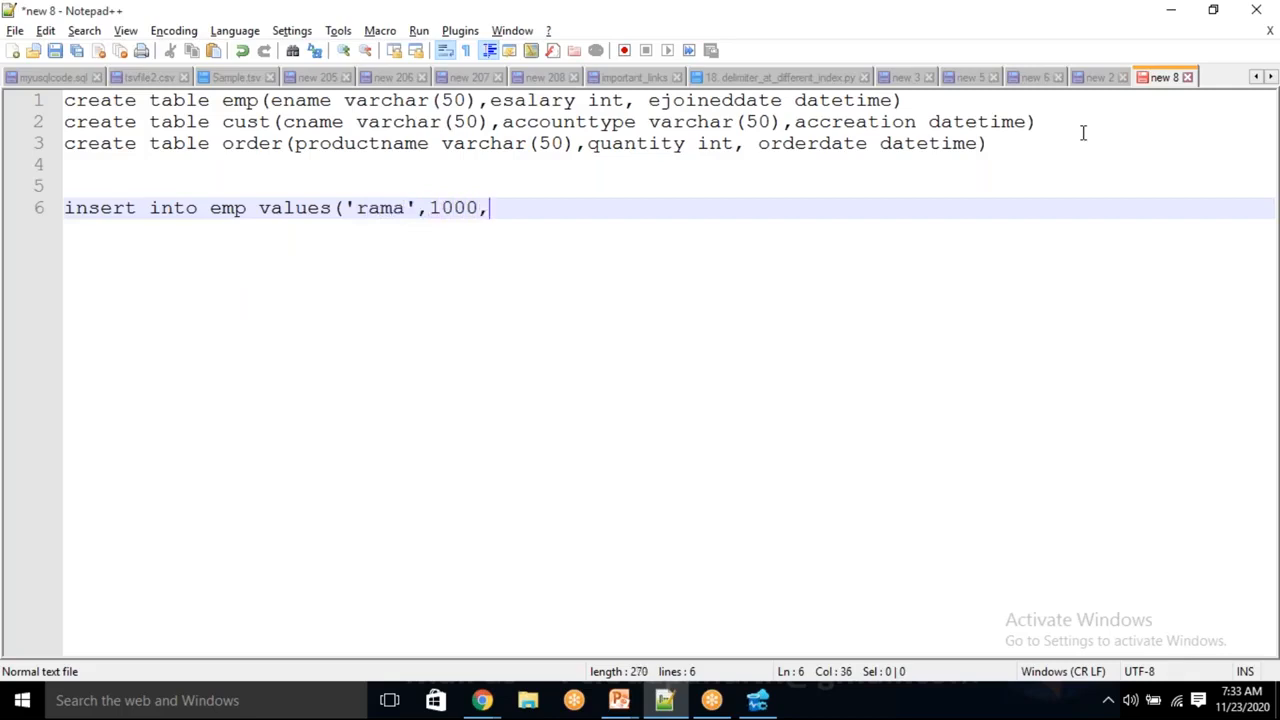
{"action": "type", "text": "'"}
{"action": "key", "text": "Right"}
{"action": "key", "text": "Left"}
{"action": "type", "text": "2020-0"}
{"action": "key", "text": "BackSpace"}
{"action": "type", "text": "11-2"}
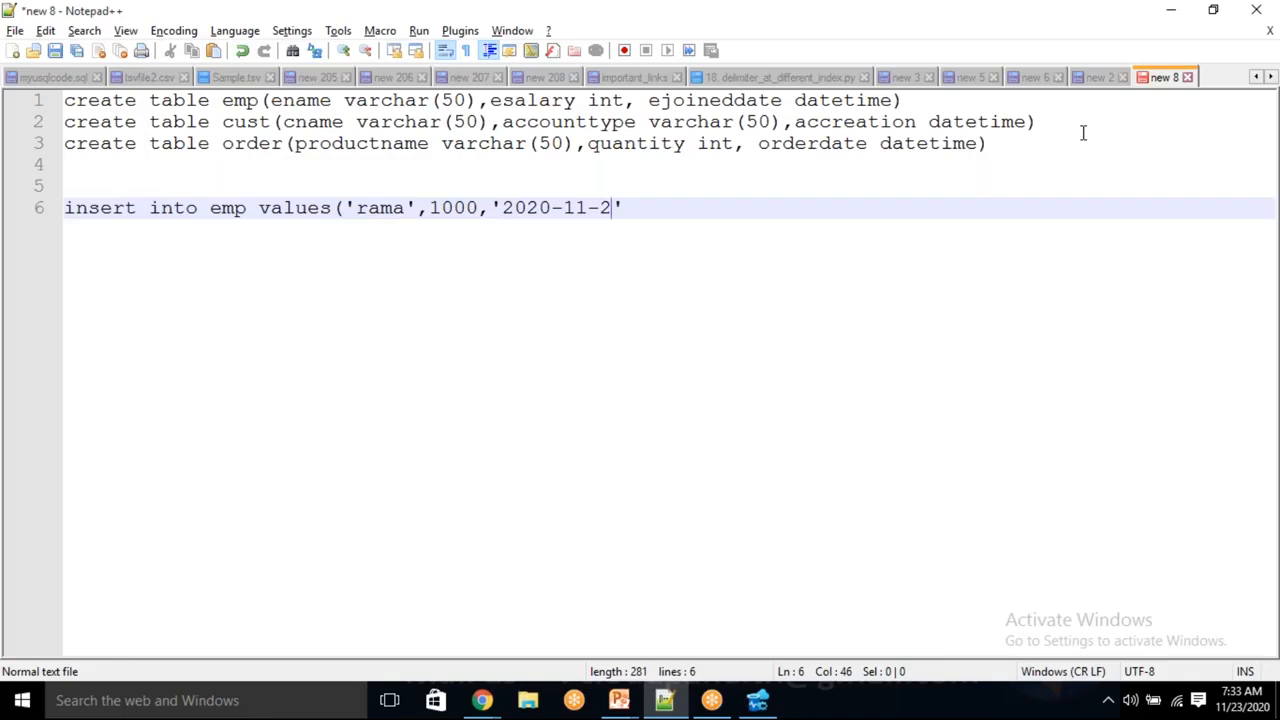
{"action": "key", "text": "BackSpace"}
{"action": "key", "text": "BackSpace"}
{"action": "key", "text": "BackSpace"}
{"action": "key", "text": "BackSpace"}
{"action": "type", "text": "01-01"}
{"action": "type", "text": " 10L1"}
{"action": "key", "text": "BackSpace"}
{"action": "key", "text": "BackSpace"}
{"action": "key", "text": "BackSpace"}
{"action": "key", "text": "BackSpace"}
{"action": "key", "text": "BackSpace"}
{"action": "key", "text": "BackSpace"}
{"action": "type", "text": "2:"}
{"action": "key", "text": "BackSpace"}
{"action": "type", "text": "10:10"}
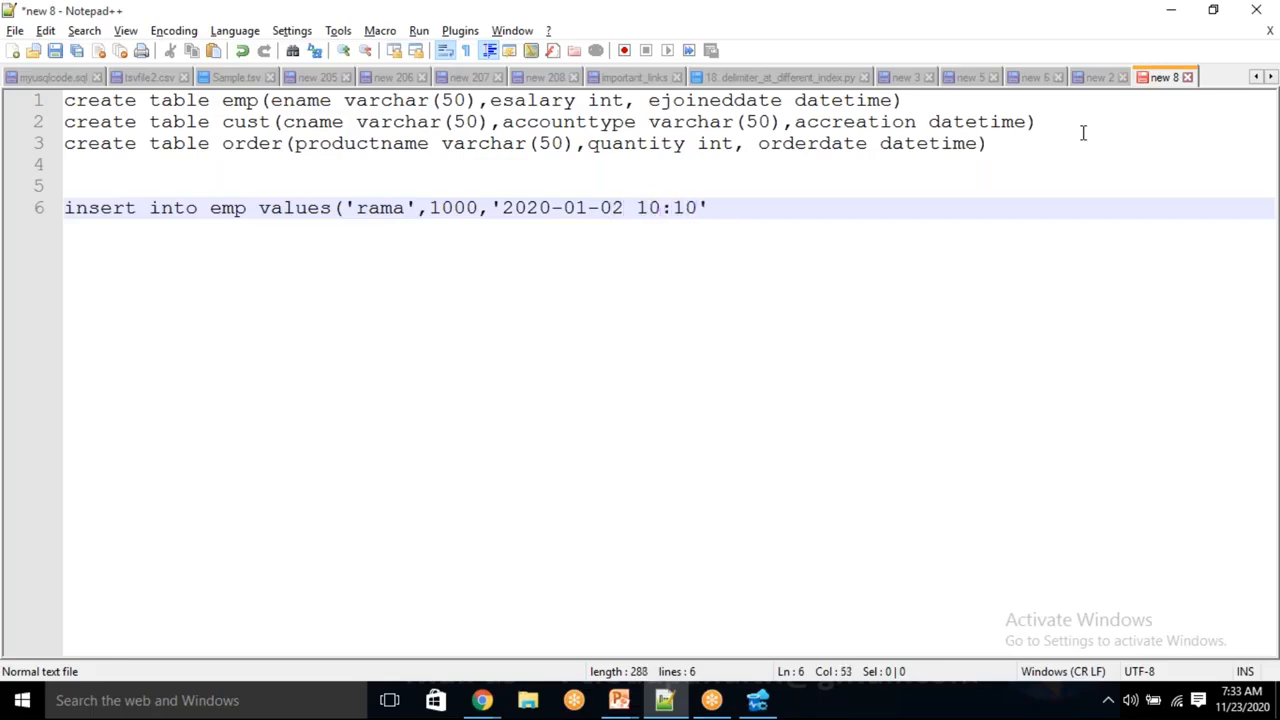
{"action": "type", "text": ":10"}
{"action": "key", "text": "Right"}
{"action": "type", "text": "),"}
{"action": "key", "text": "Return"}
Step: Add the second employee row with salary 2000, reusing the first row's copied date
{"action": "type", "text": "('krishna',2000,'"}
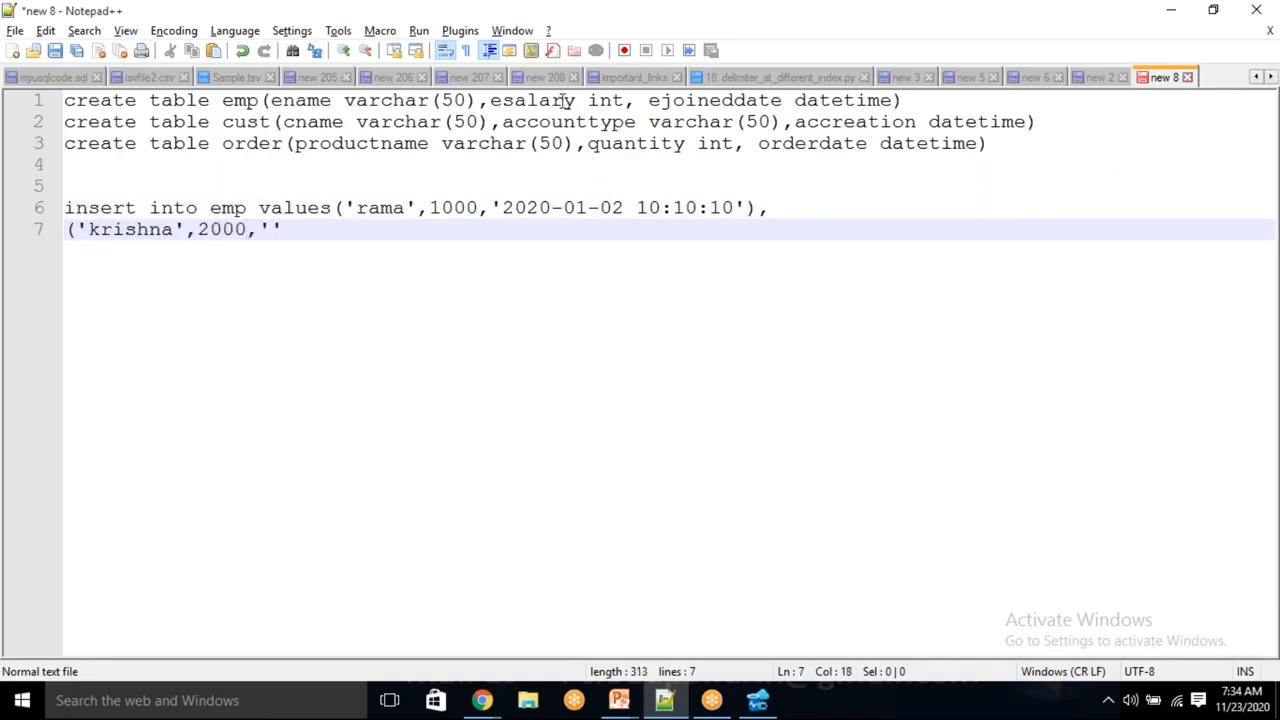
{"action": "left_click_drag", "start_coordinate": [490, 207], "coordinate": [750, 208]}
{"action": "key", "text": "ctrl+c"}
{"action": "left_click", "coordinate": [291, 231]}
{"action": "key", "text": "BackSpace"}
{"action": "key", "text": "BackSpace"}
{"action": "key", "text": "ctrl+v"}
{"action": "type", "text": "),"}
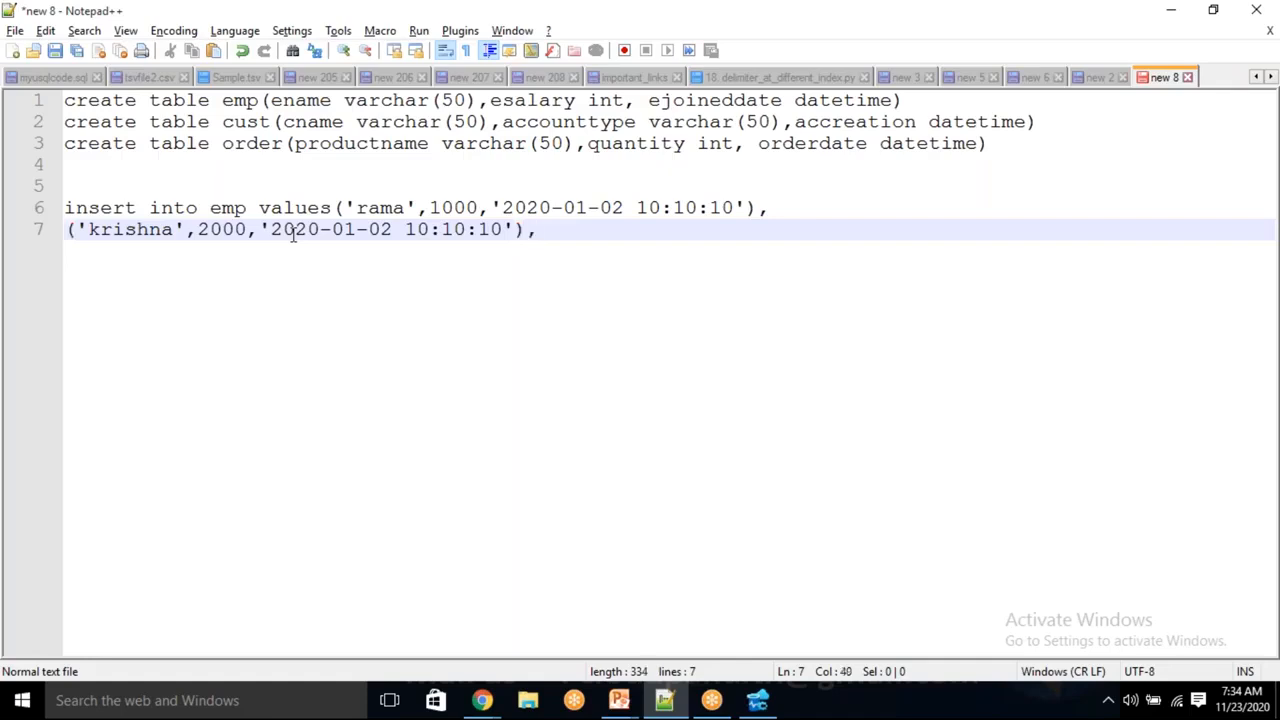
{"action": "key", "text": "Return"}
Step: Add the third employee row with salary 3000 and the pasted date's day changed to 03
{"action": "type", "text": "(''"}
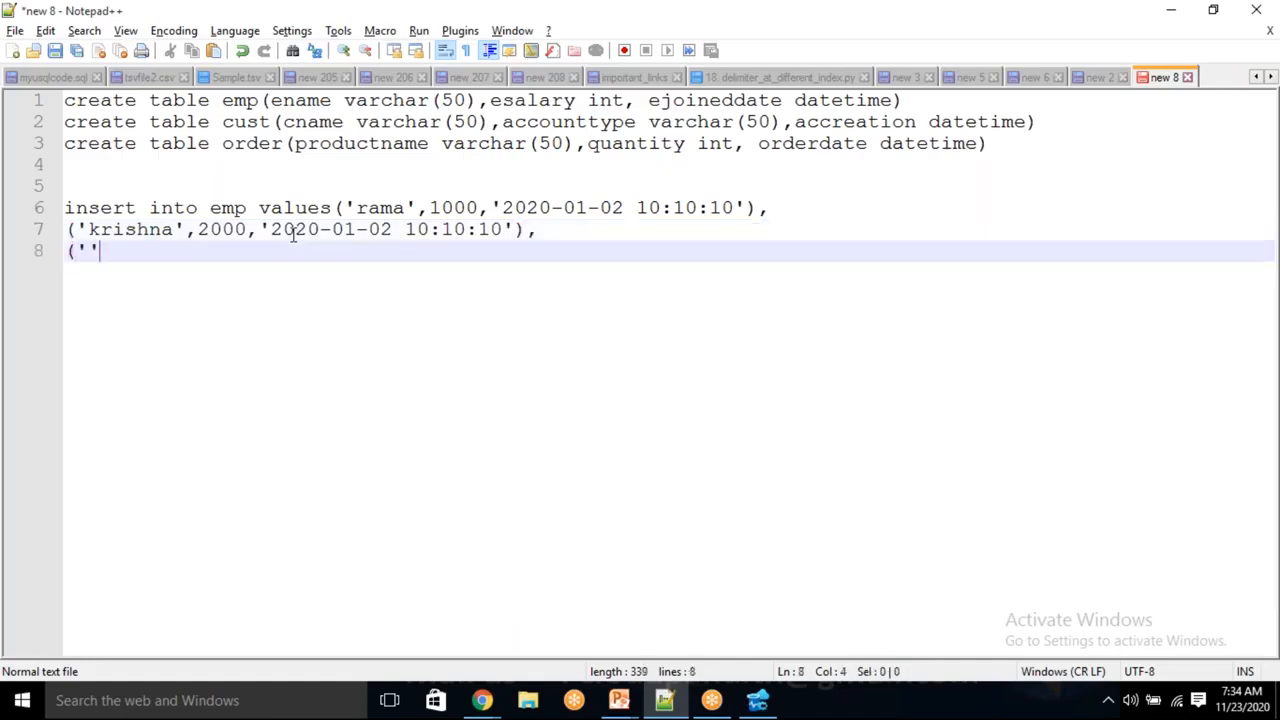
{"action": "key", "text": "Left"}
{"action": "type", "text": "sai"}
{"action": "key", "text": "Right"}
{"action": "type", "text": ",3000"}
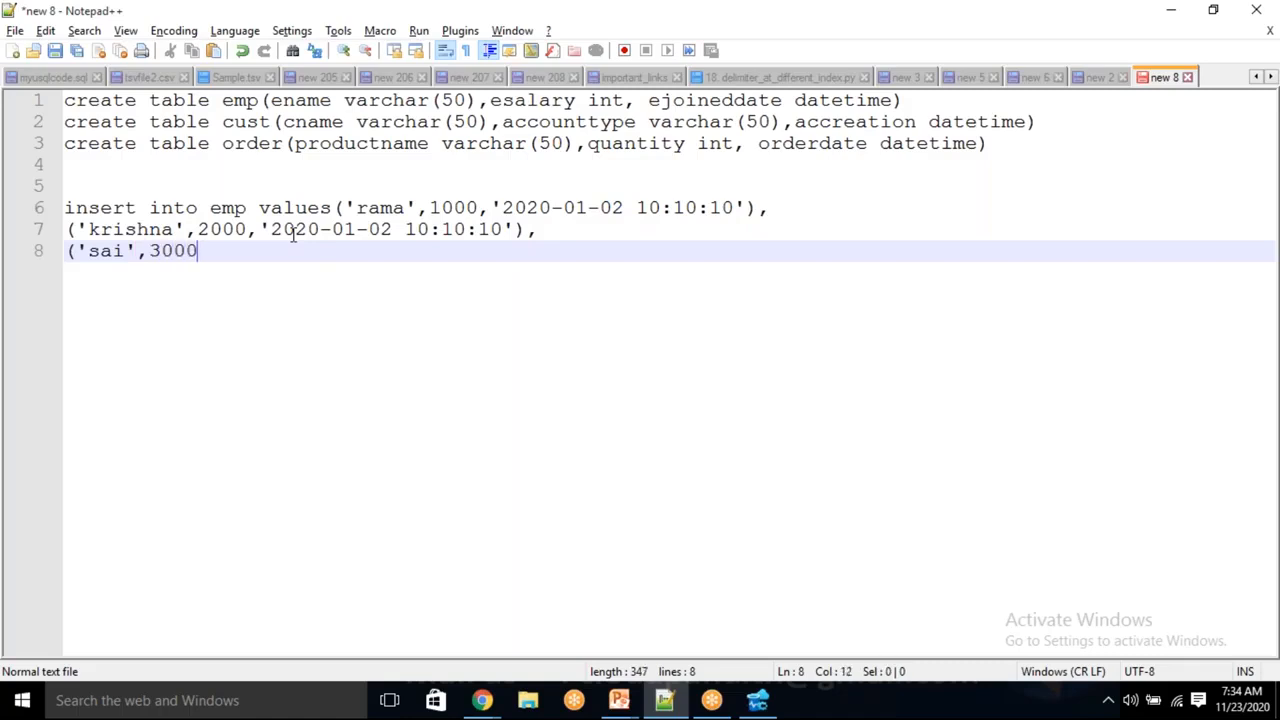
{"action": "type", "text": ",''"}
{"action": "key", "text": "BackSpace"}
{"action": "key", "text": "BackSpace"}
{"action": "key", "text": "ctrl+v"}
{"action": "key", "text": "Left"}
{"action": "key", "text": "Left"}
{"action": "key", "text": "Left"}
{"action": "key", "text": "Left"}
{"action": "key", "text": "Left"}
{"action": "key", "text": "Left"}
{"action": "key", "text": "Left"}
{"action": "key", "text": "Left"}
{"action": "key", "text": "Left"}
{"action": "key", "text": "Left"}
{"action": "key", "text": "BackSpace"}
{"action": "type", "text": "3"}
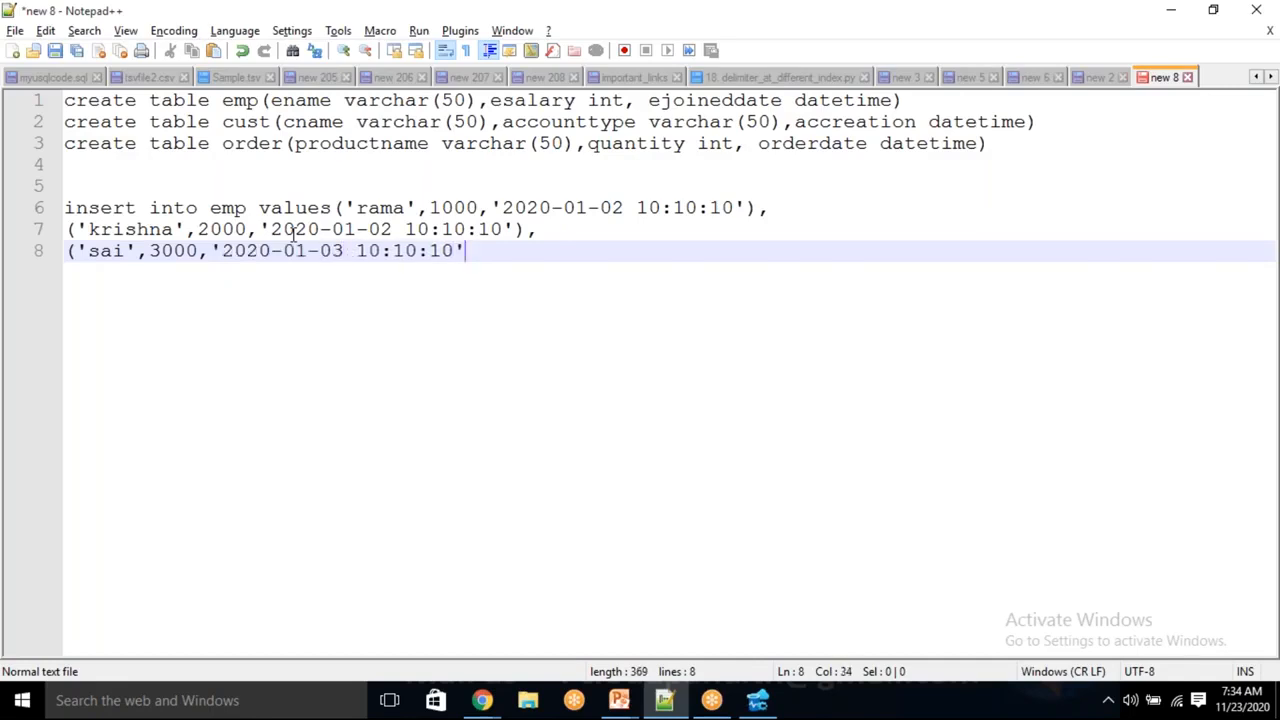
{"action": "type", "text": ")"}
{"action": "key", "text": "Return"}
{"action": "key", "text": "Return"}
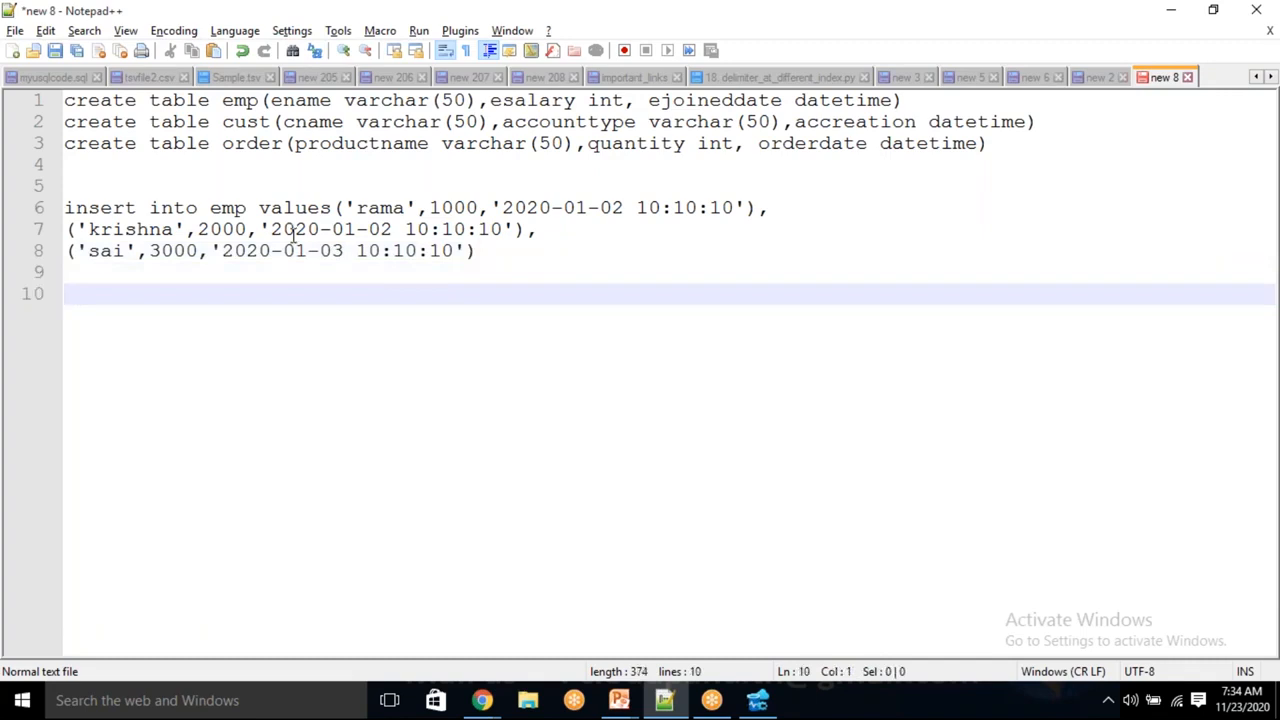
Step: Begin insert into cust values with the first customer's name and account type 'saving'
{"action": "type", "text": "ins"}
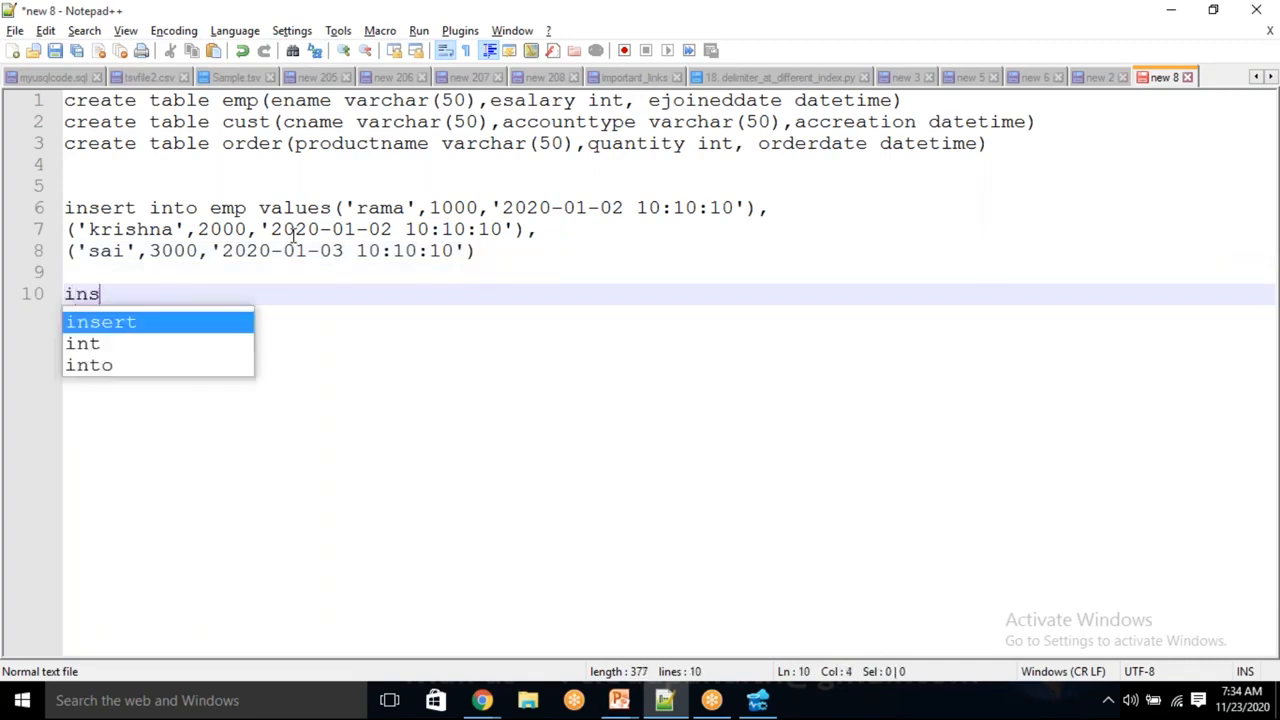
{"action": "type", "text": "ert into cust"}
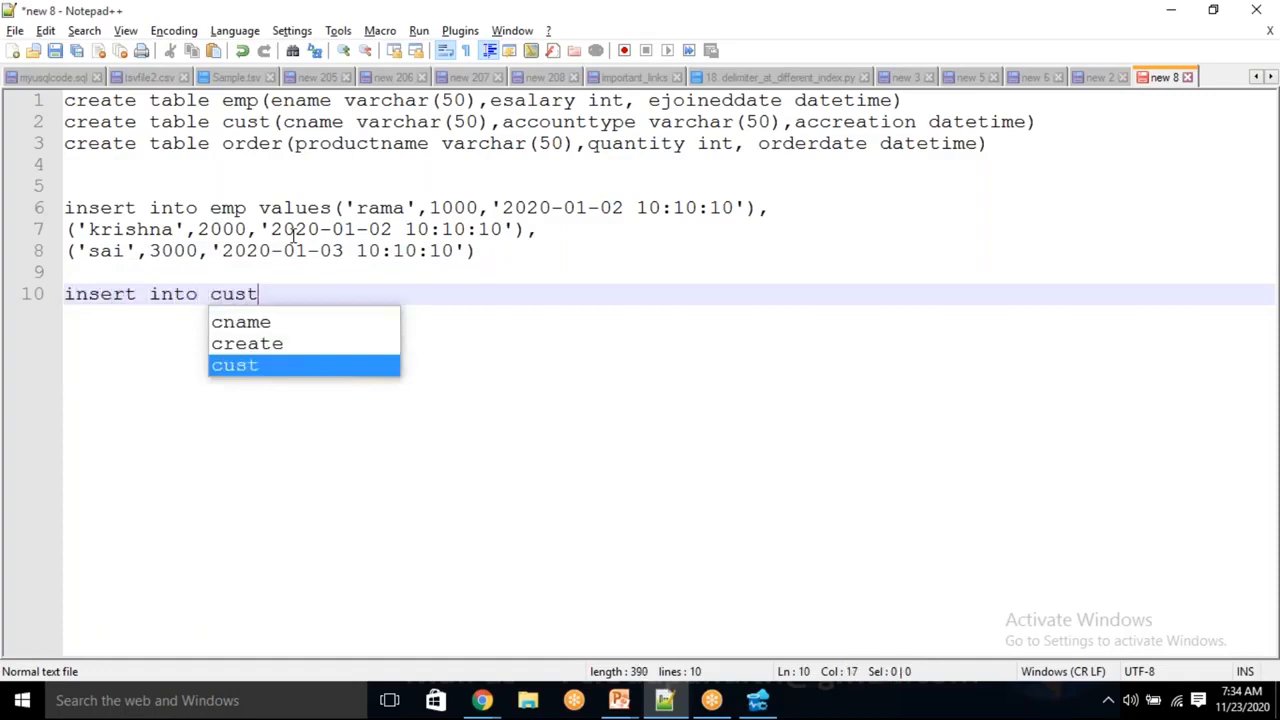
{"action": "type", "text": " value"}
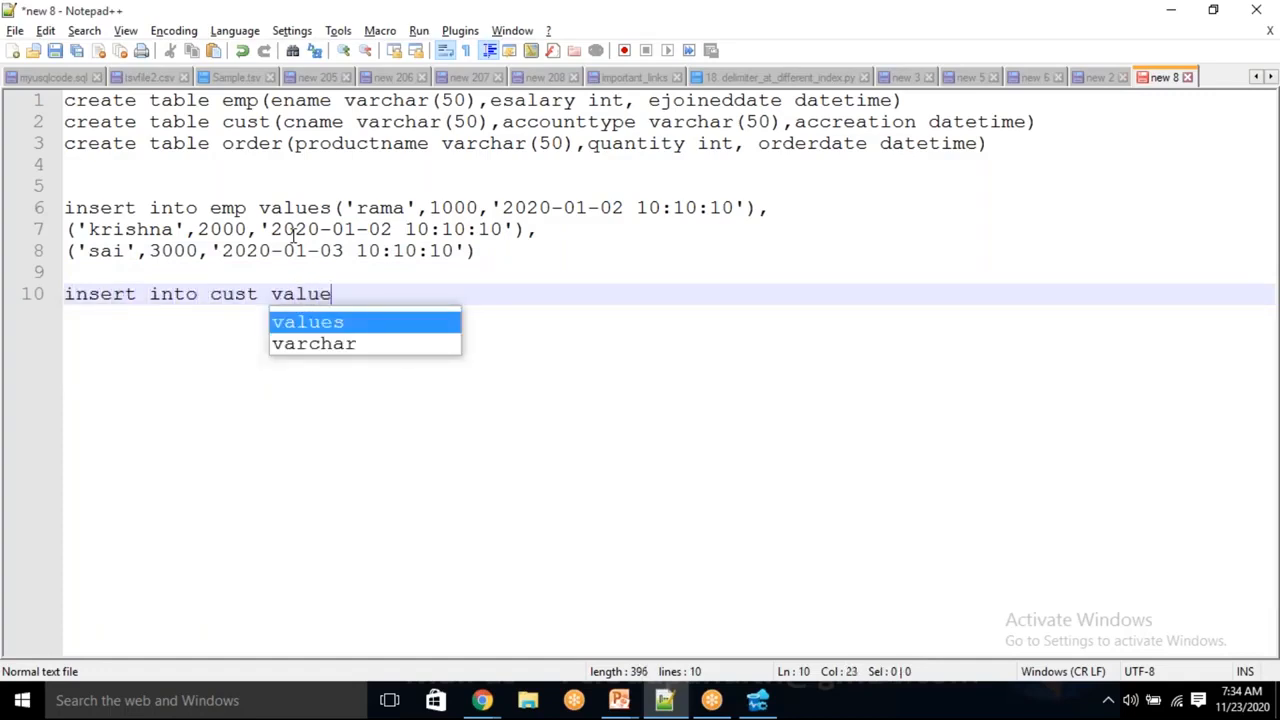
{"action": "type", "text": "s('davi'"}
{"action": "key", "text": "Left"}
{"action": "type", "text": "david"}
{"action": "key", "text": "Right"}
{"action": "type", "text": ",''"}
{"action": "key", "text": "Left"}
{"action": "type", "text": "saving"}
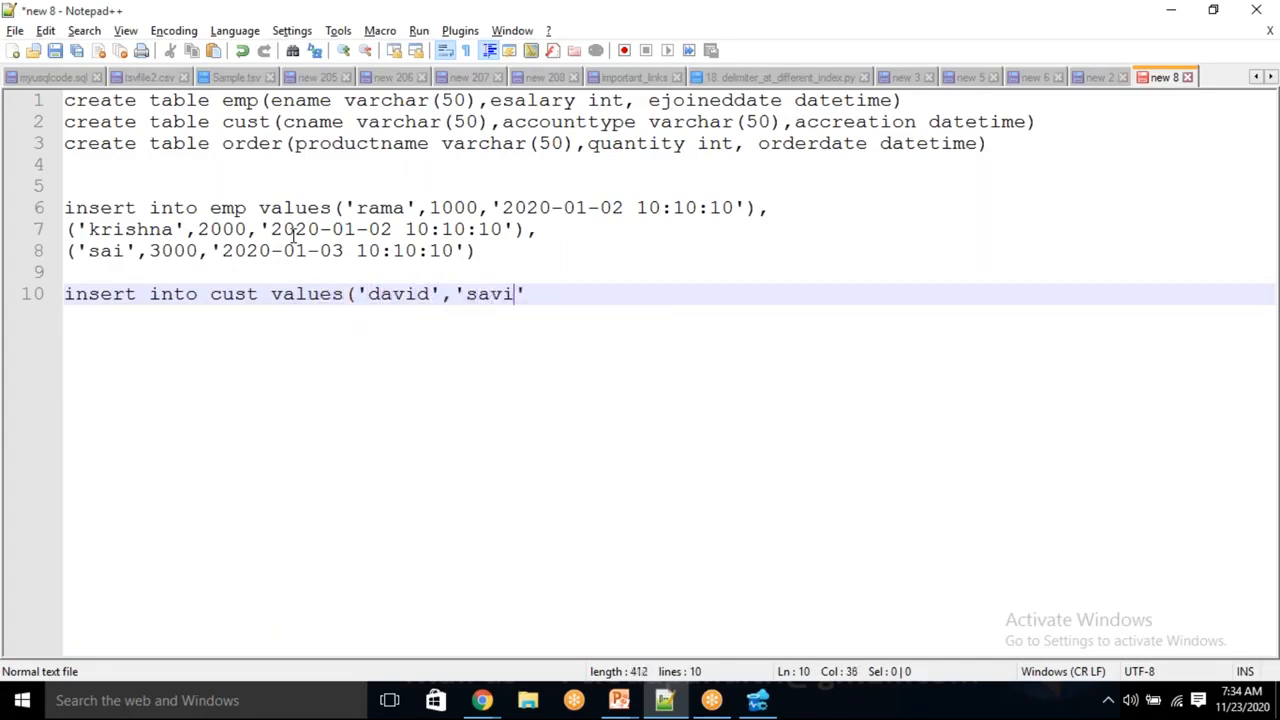
{"action": "key", "text": "Right"}
{"action": "type", "text": ",''"}
{"action": "key", "text": "Left"}
{"action": "type", "text": "2020"}
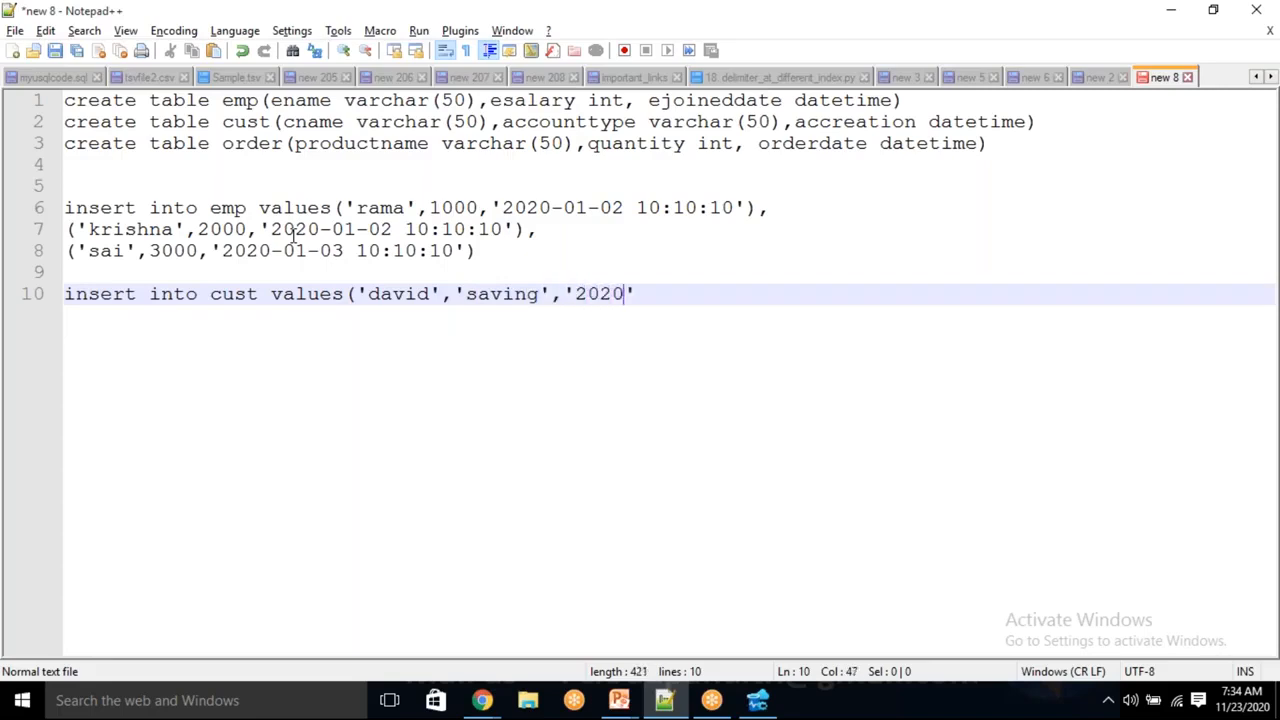
{"action": "type", "text": "-0"}
{"action": "key", "text": "BackSpace"}
{"action": "type", "text": "10-0"}
{"action": "key", "text": "BackSpace"}
{"action": "key", "text": "BackSpace"}
{"action": "key", "text": "BackSpace"}
{"action": "key", "text": "BackSpace"}
{"action": "type", "text": "01"}
{"action": "type", "text": "-"}
{"action": "type", "text": "10 10"}
{"action": "type", "text": ":10:10'"}
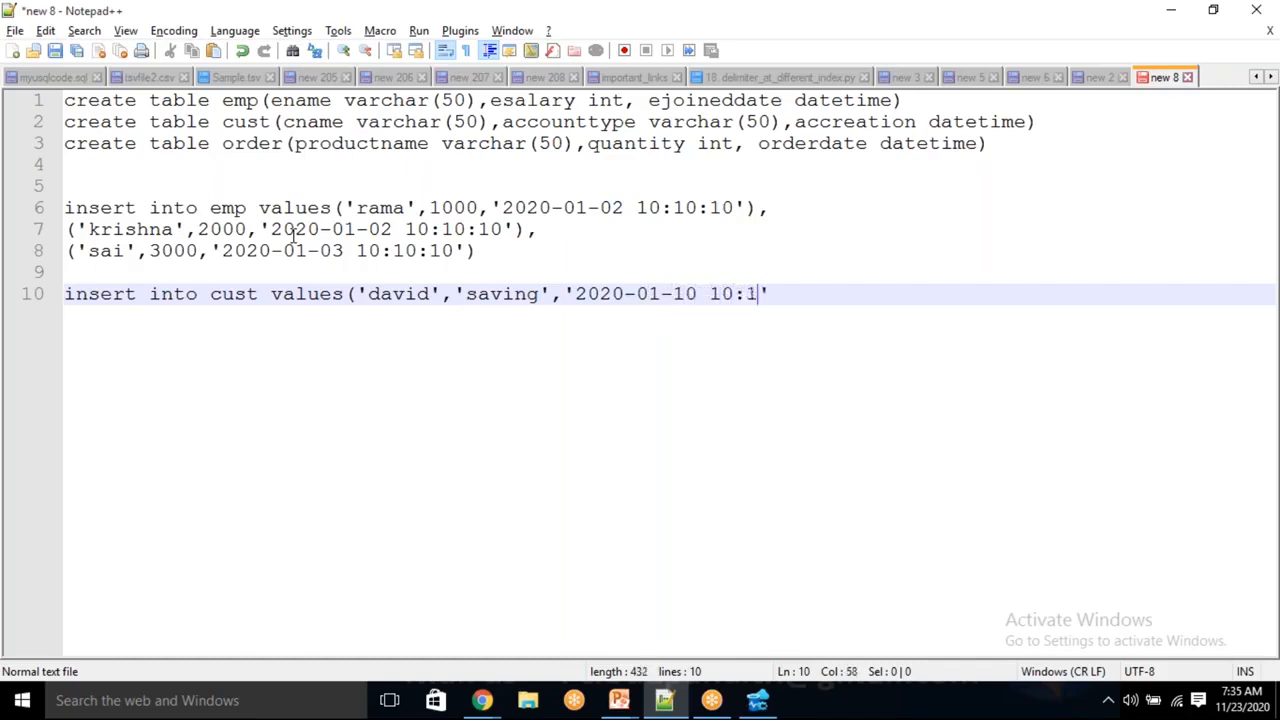
{"action": "type", "text": "),"}
{"action": "key", "text": "Return"}
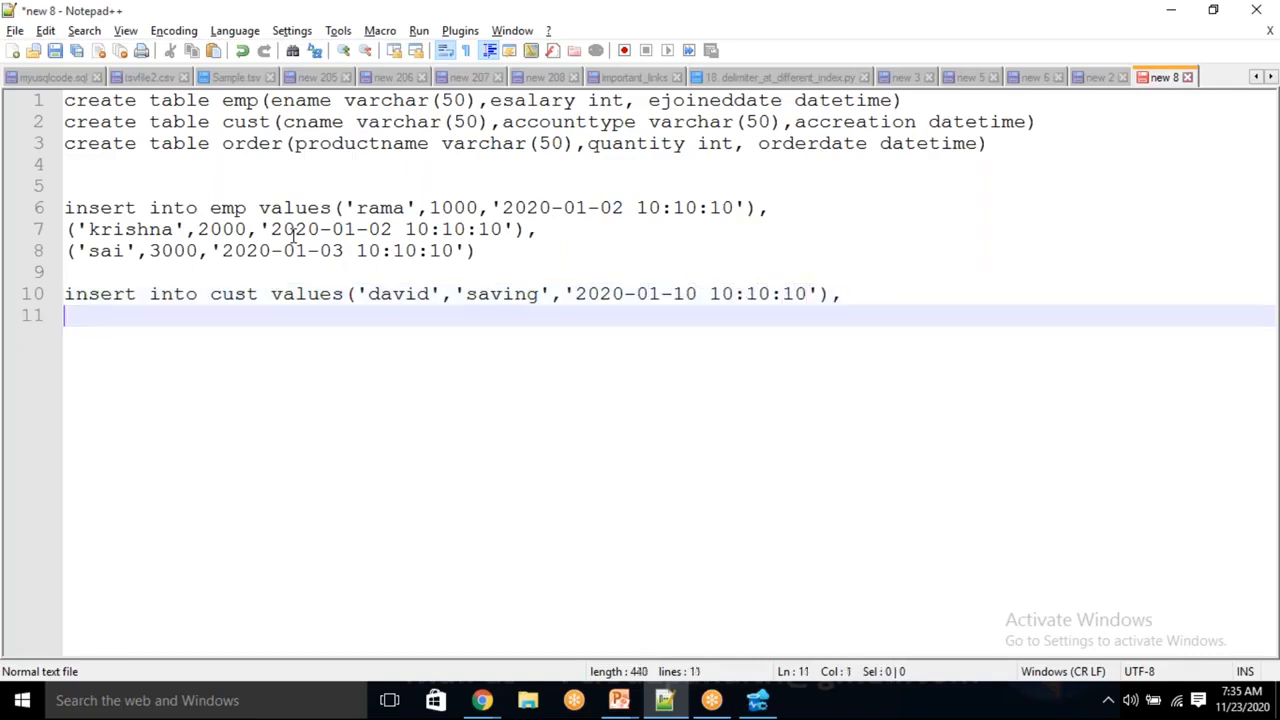
{"action": "type", "text": "('michel',"}
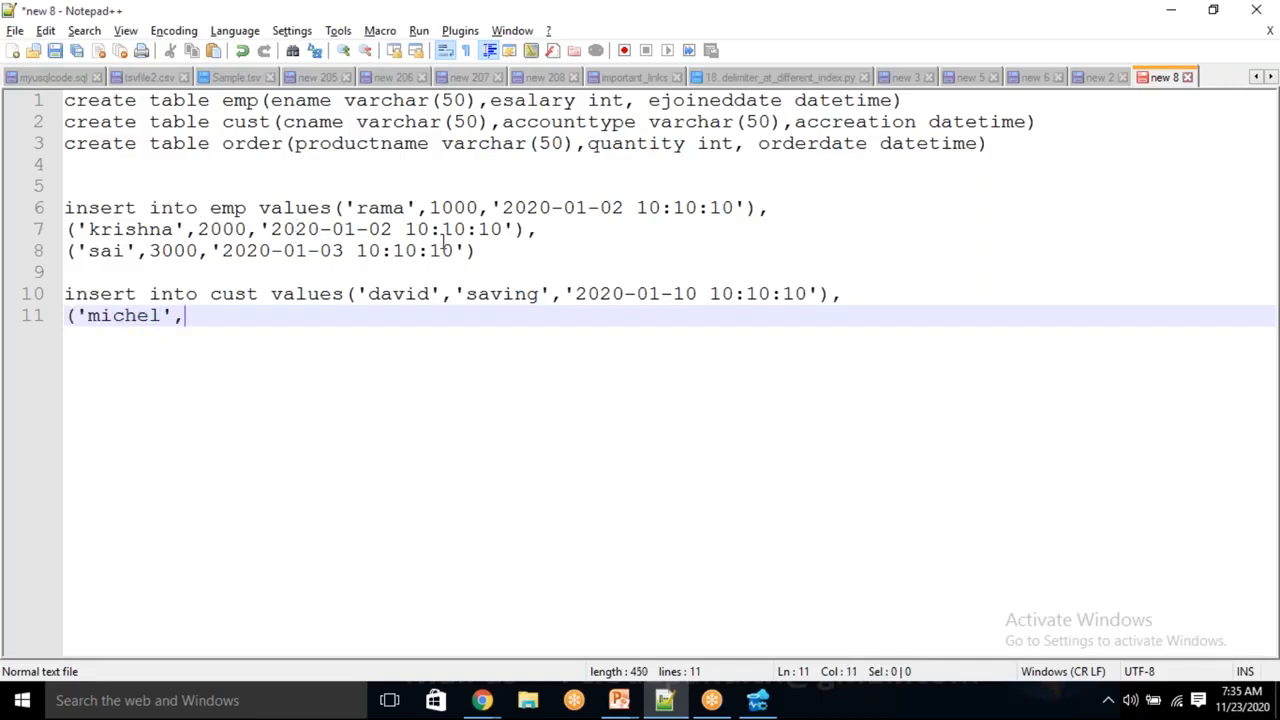
Step: Change the last digit of the first emp row's date to 1
{"action": "left_click", "coordinate": [629, 207]}
{"action": "key", "text": "BackSpace"}
{"action": "type", "text": "1"}
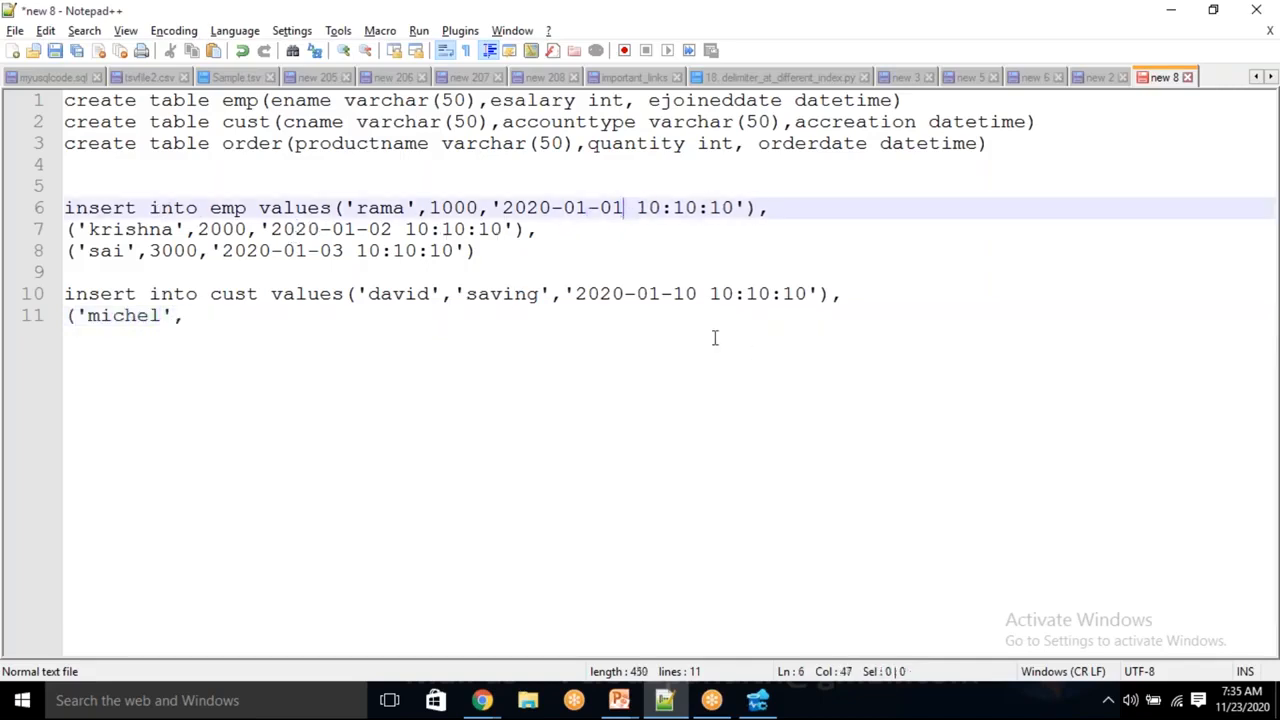
Step: Give the second cust row a 'current' account and line 10's pasted datetime, removing extra quotes
{"action": "left_click", "coordinate": [216, 318]}
{"action": "type", "text": "'current','"}
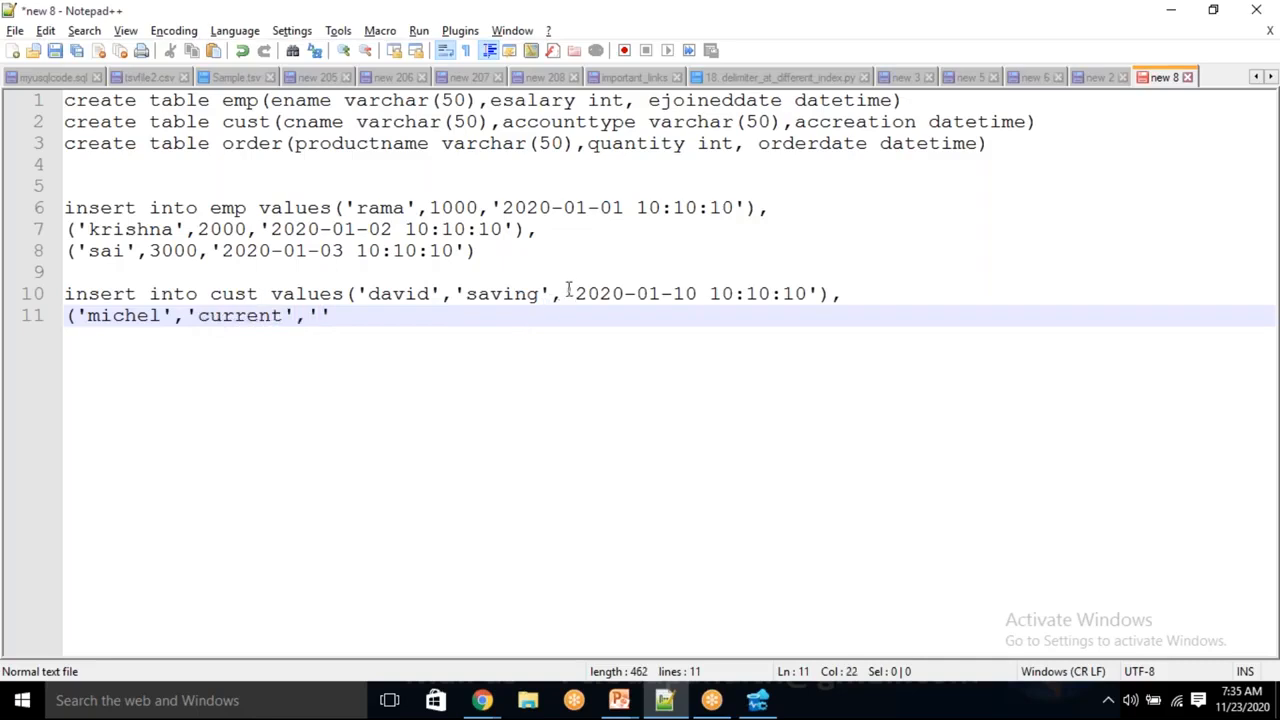
{"action": "left_click_drag", "start_coordinate": [566, 294], "coordinate": [814, 294]}
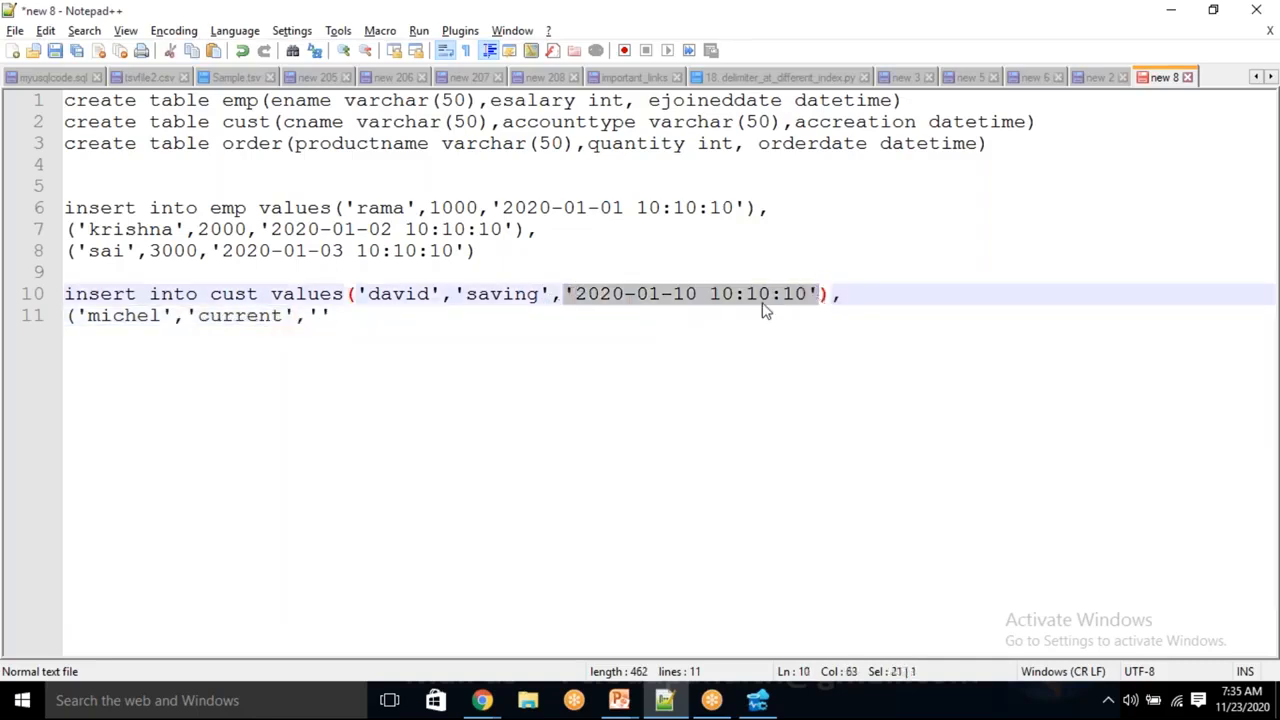
{"action": "left_click", "coordinate": [320, 316]}
{"action": "key", "text": "ctrl+v"}
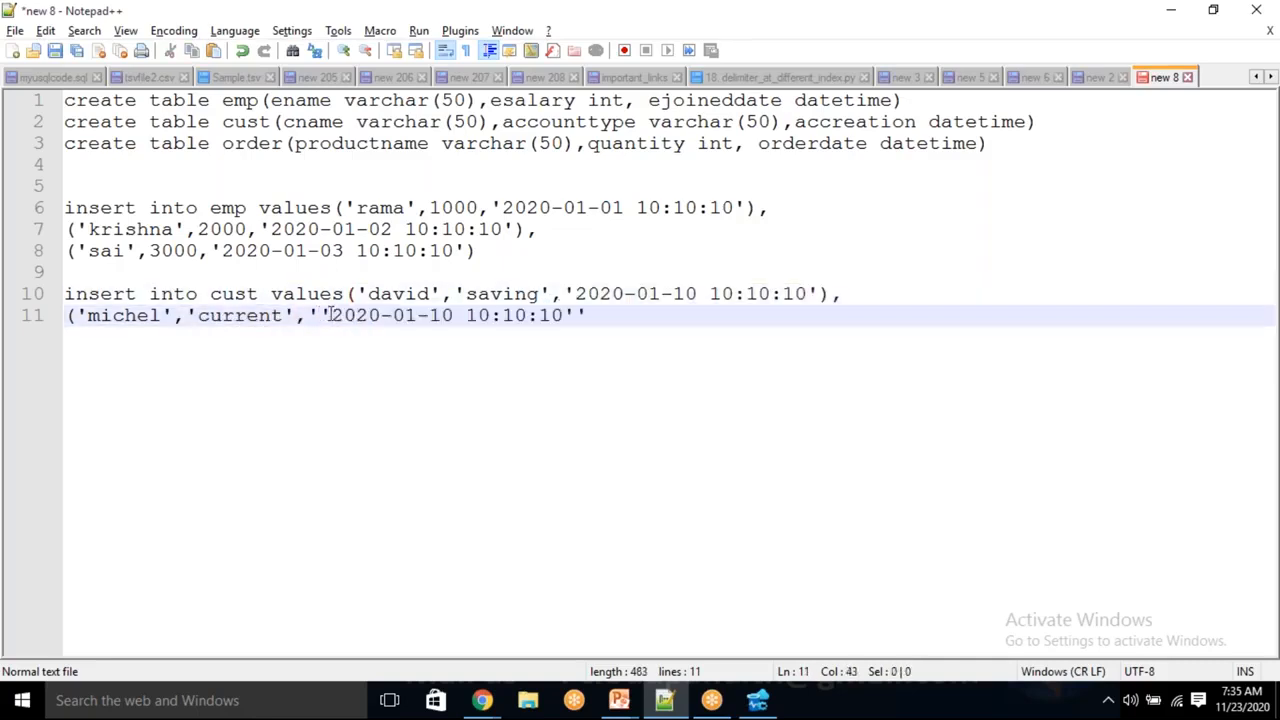
{"action": "left_click", "coordinate": [613, 325]}
{"action": "key", "text": "BackSpace"}
{"action": "left_click", "coordinate": [317, 316]}
{"action": "key", "text": "BackSpace"}
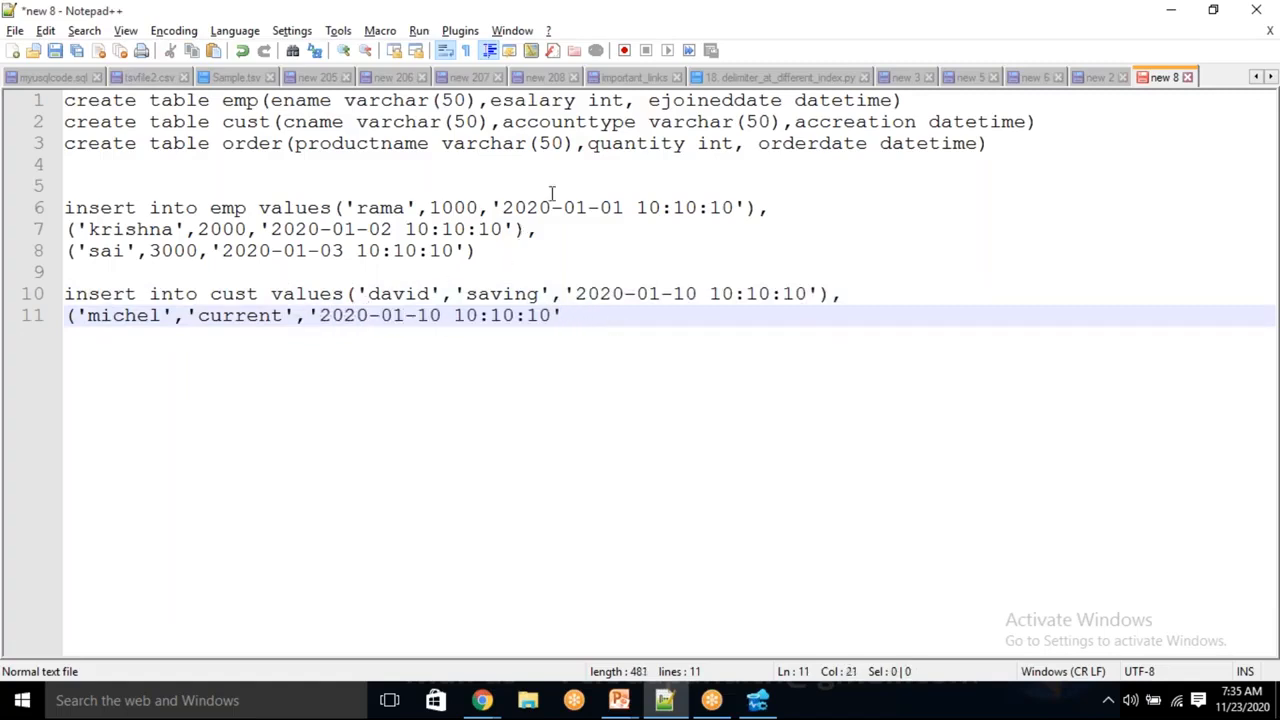
Step: Change the third emp row's date from 2020-01-03 to 2020-01-02
{"action": "left_click", "coordinate": [626, 207]}
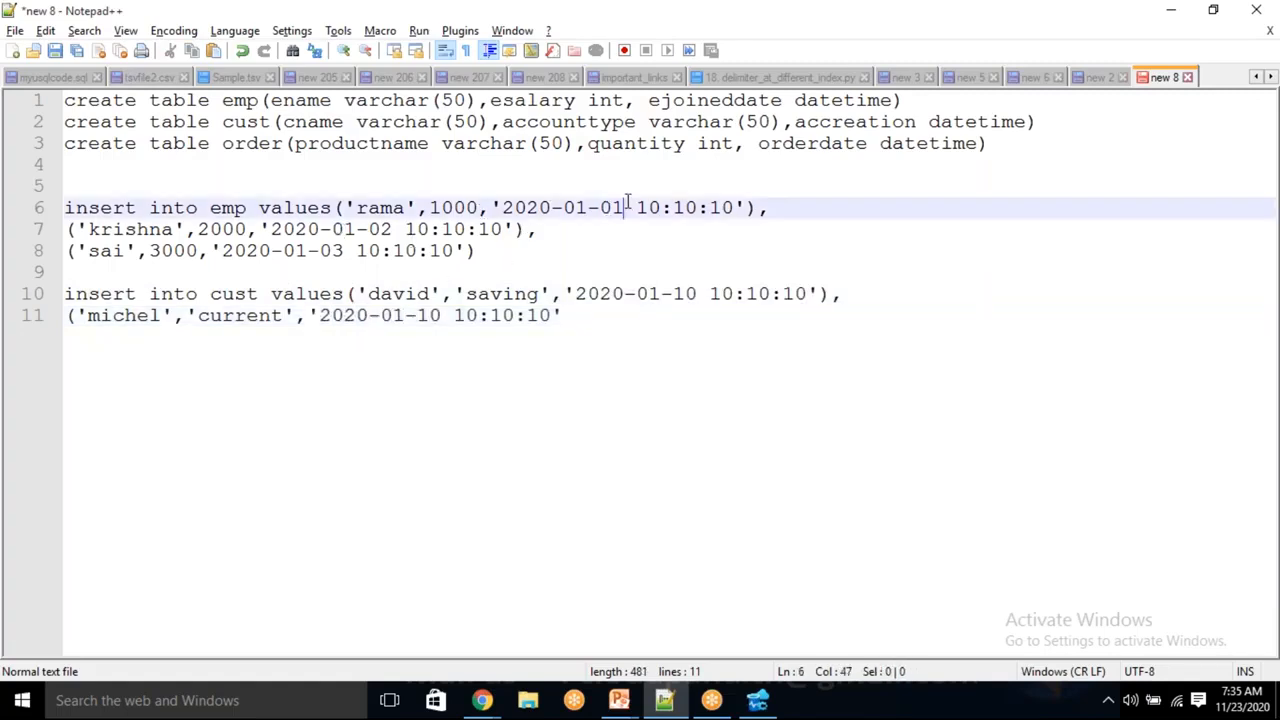
{"action": "left_click", "coordinate": [345, 250]}
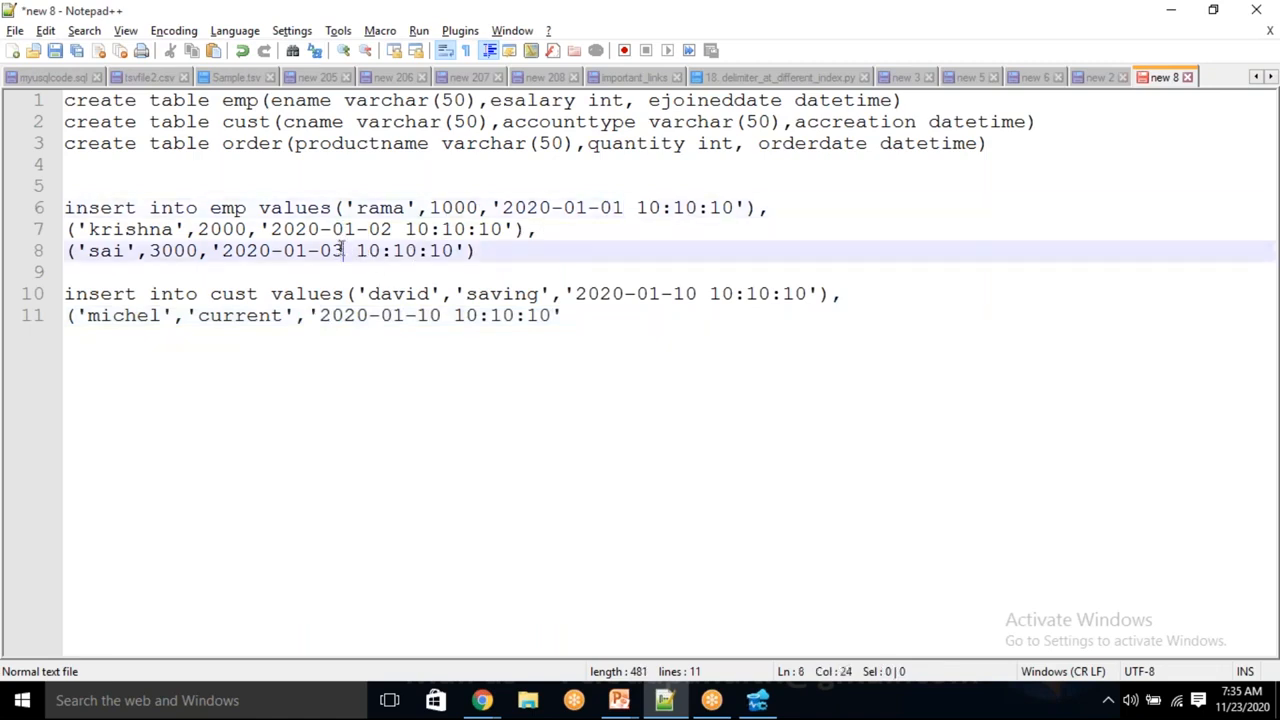
{"action": "key", "text": "BackSpace"}
{"action": "type", "text": "2"}
{"action": "left_click_drag", "start_coordinate": [609, 206], "coordinate": [667, 203]}
{"action": "left_click_drag", "start_coordinate": [506, 253], "coordinate": [440, 222]}
{"action": "left_click_drag", "start_coordinate": [623, 293], "coordinate": [685, 293]}
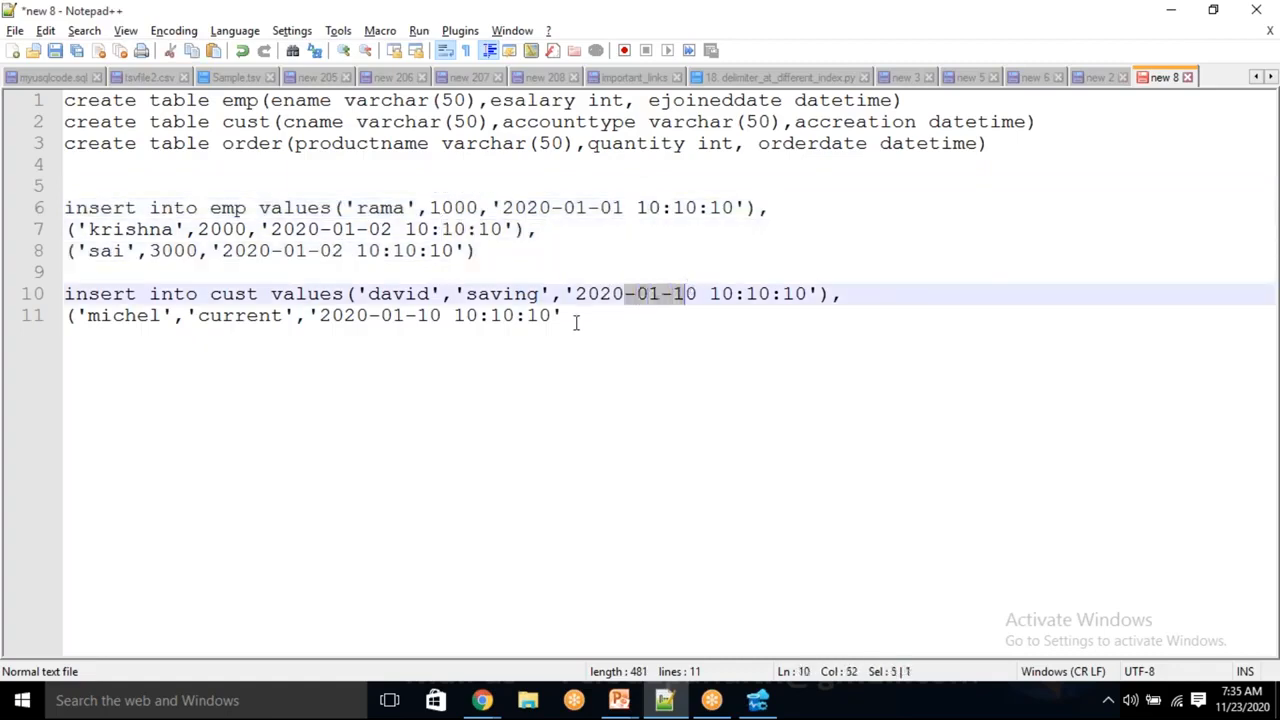
Step: Set the second cust row's date to 2020-01-11 and close the insert statement
{"action": "left_click", "coordinate": [451, 315]}
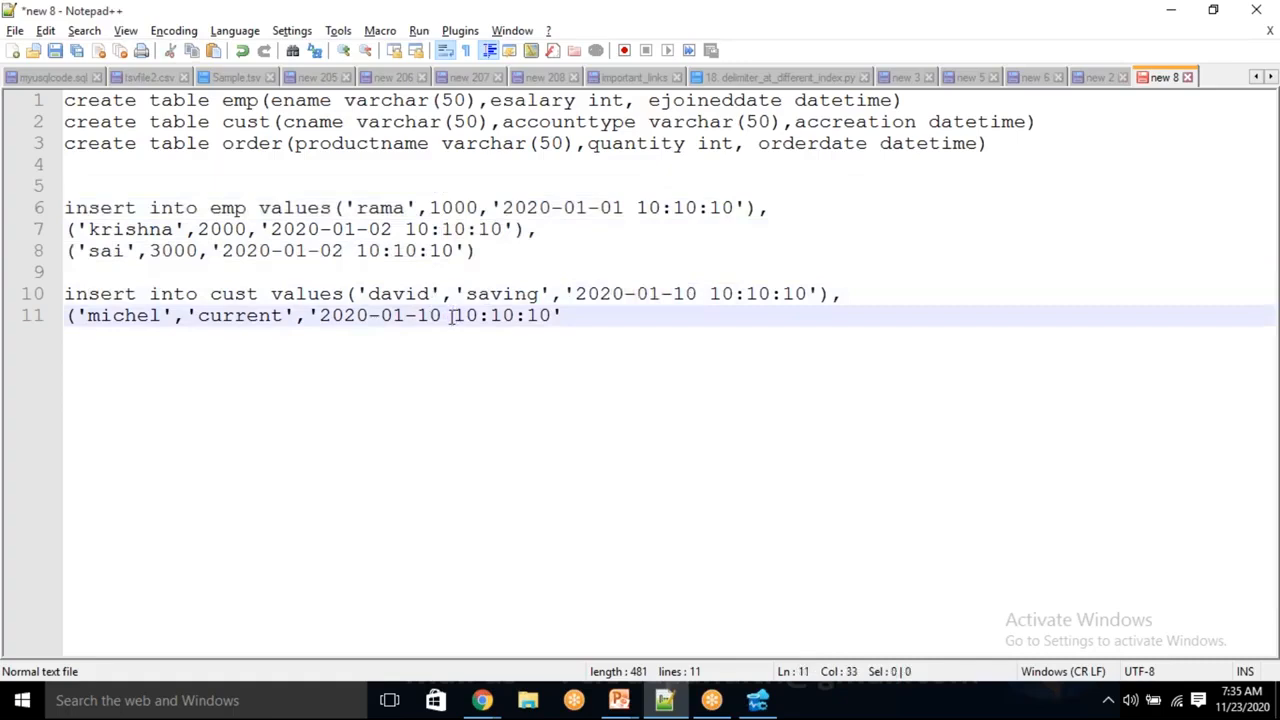
{"action": "key", "text": "BackSpace"}
{"action": "type", "text": "1"}
{"action": "key", "text": "End"}
{"action": "type", "text": ")"}
{"action": "key", "text": "Return"}
{"action": "key", "text": "Return"}
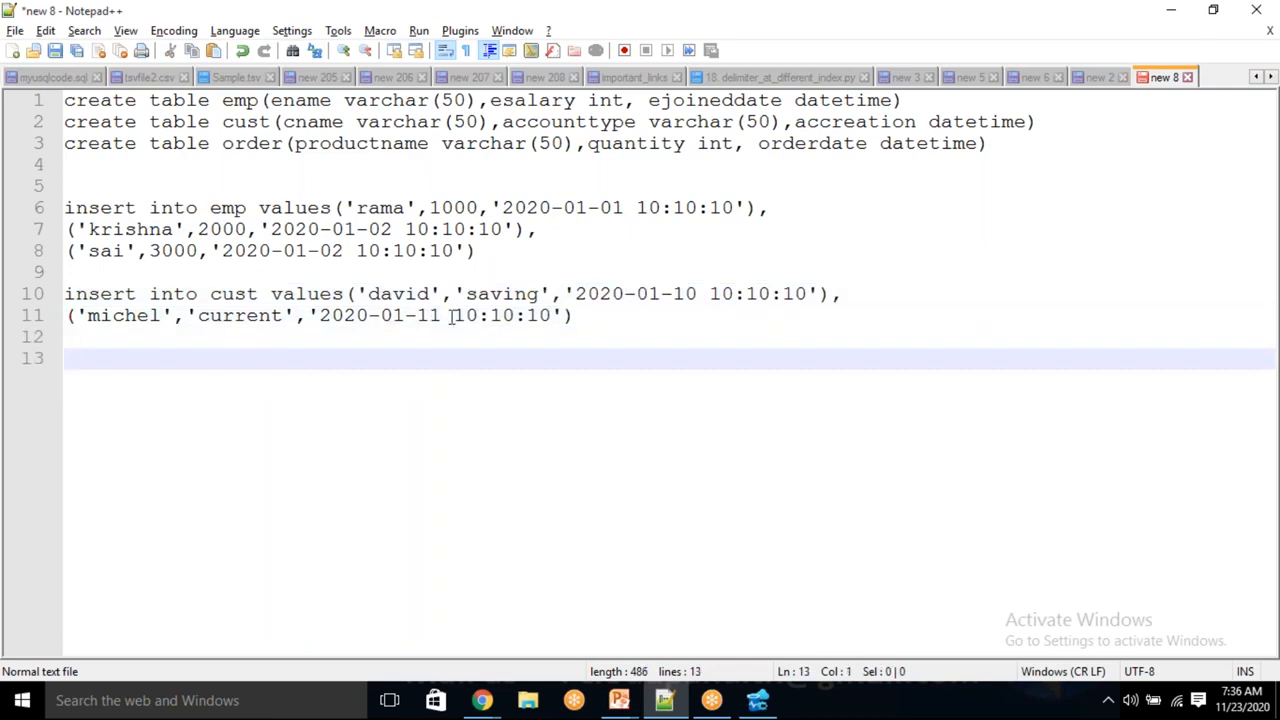
{"action": "type", "text": "in"}
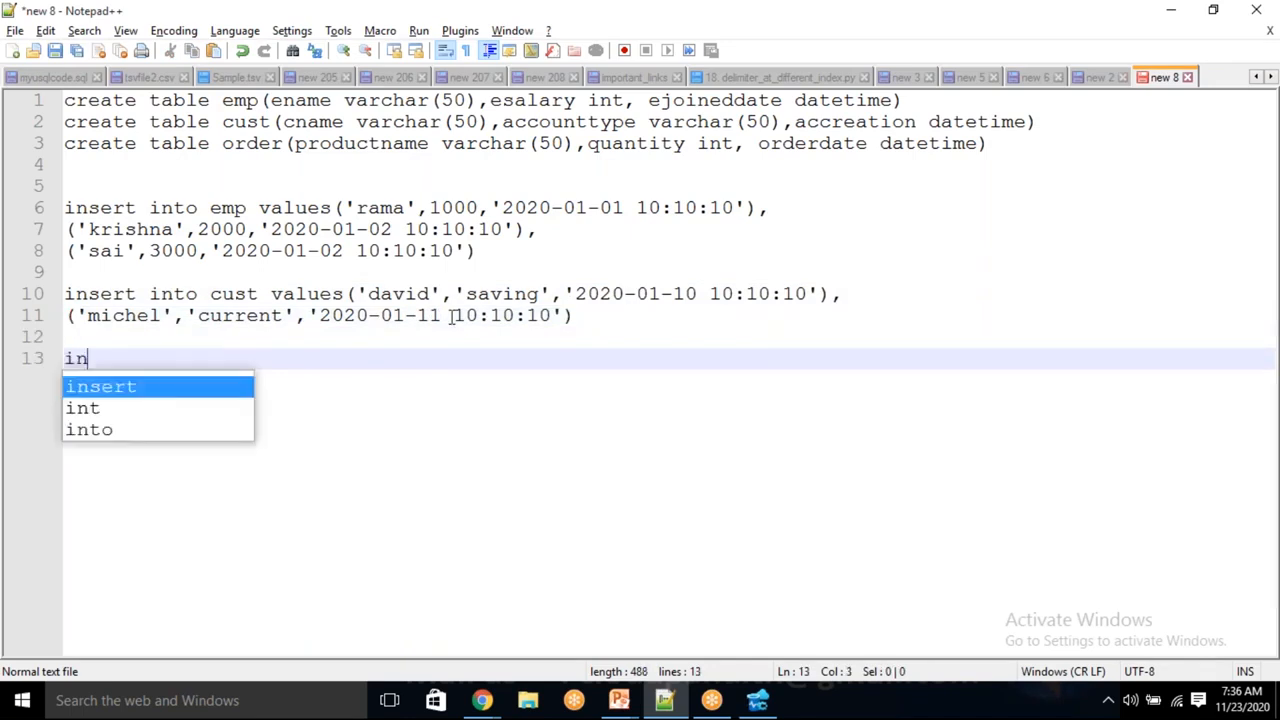
{"action": "type", "text": "sert itn"}
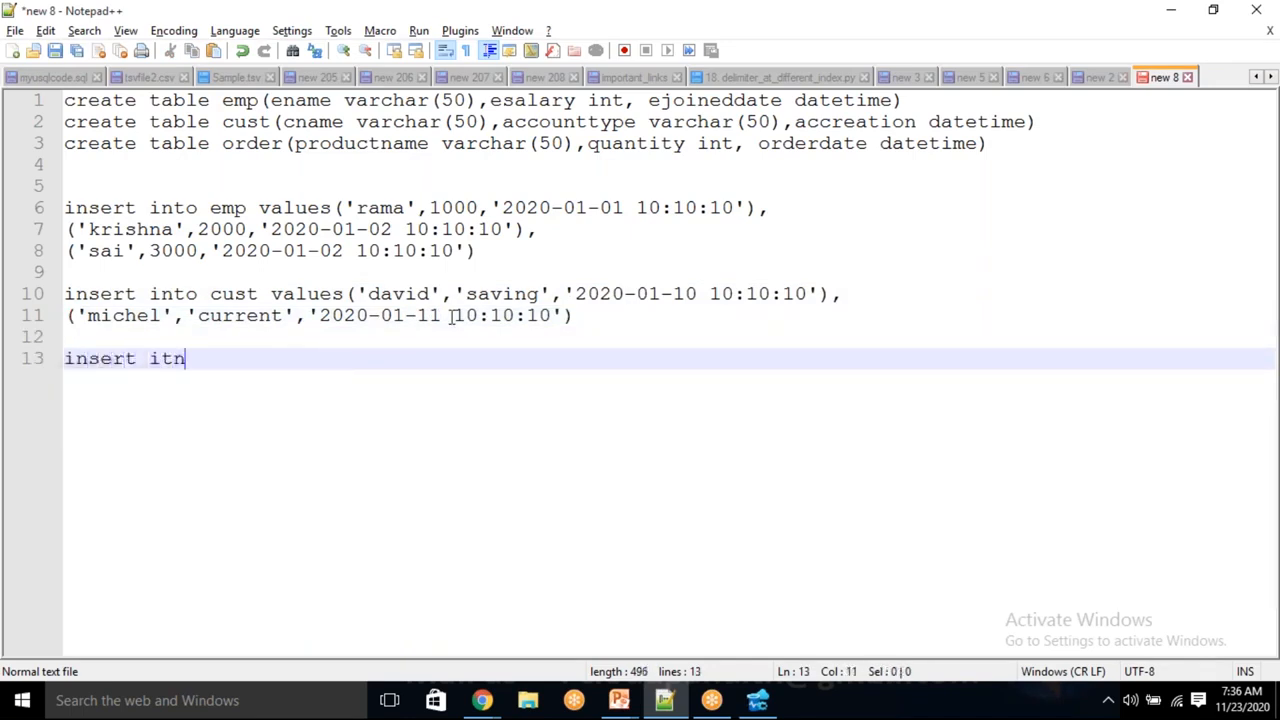
{"action": "key", "text": "Insert"}
{"action": "key", "text": "BackSpace"}
{"action": "key", "text": "BackSpace"}
{"action": "type", "text": "nto"}
{"action": "key", "text": "Insert"}
{"action": "type", "text": "order v"}
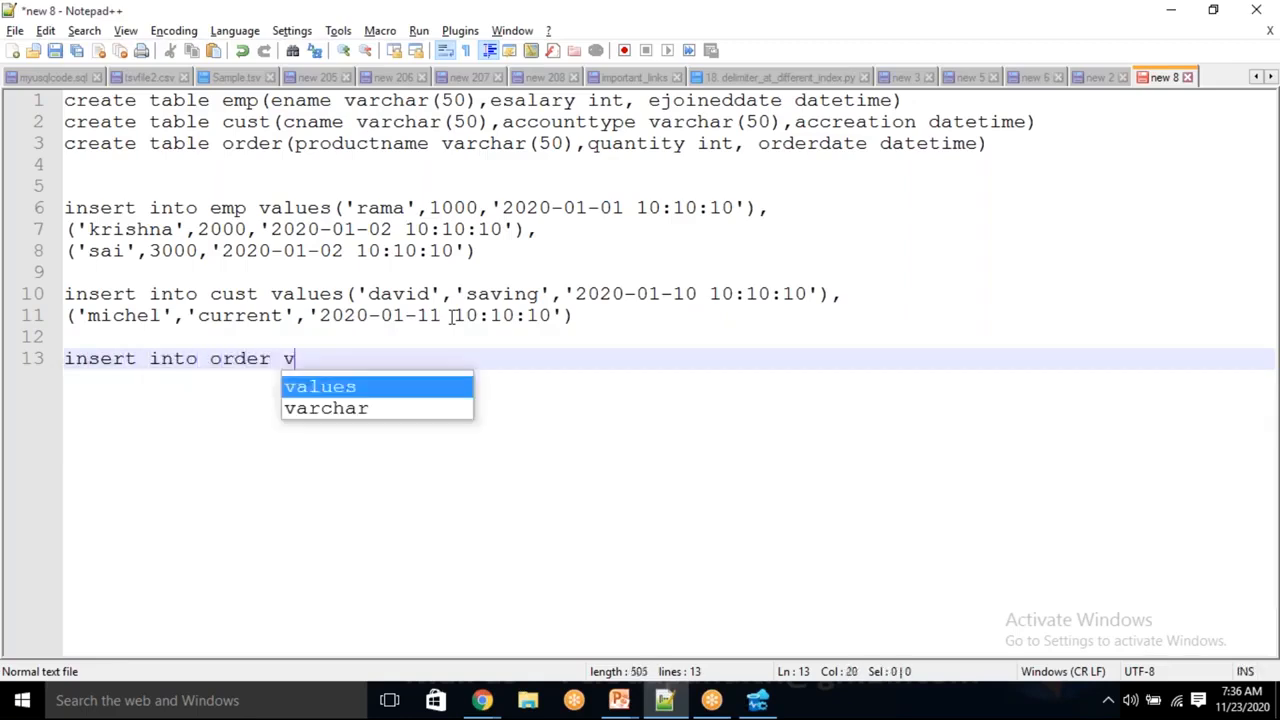
{"action": "type", "text": "alues('lapt"}
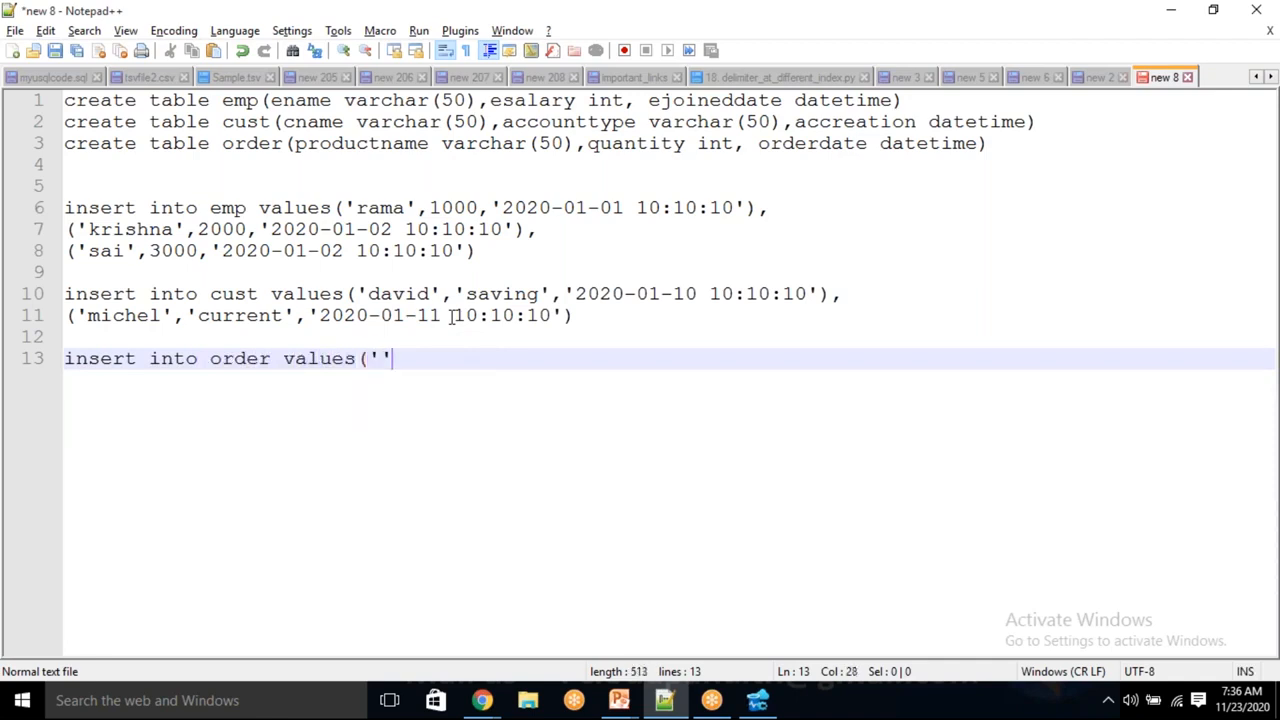
{"action": "type", "text": "op',1,"}
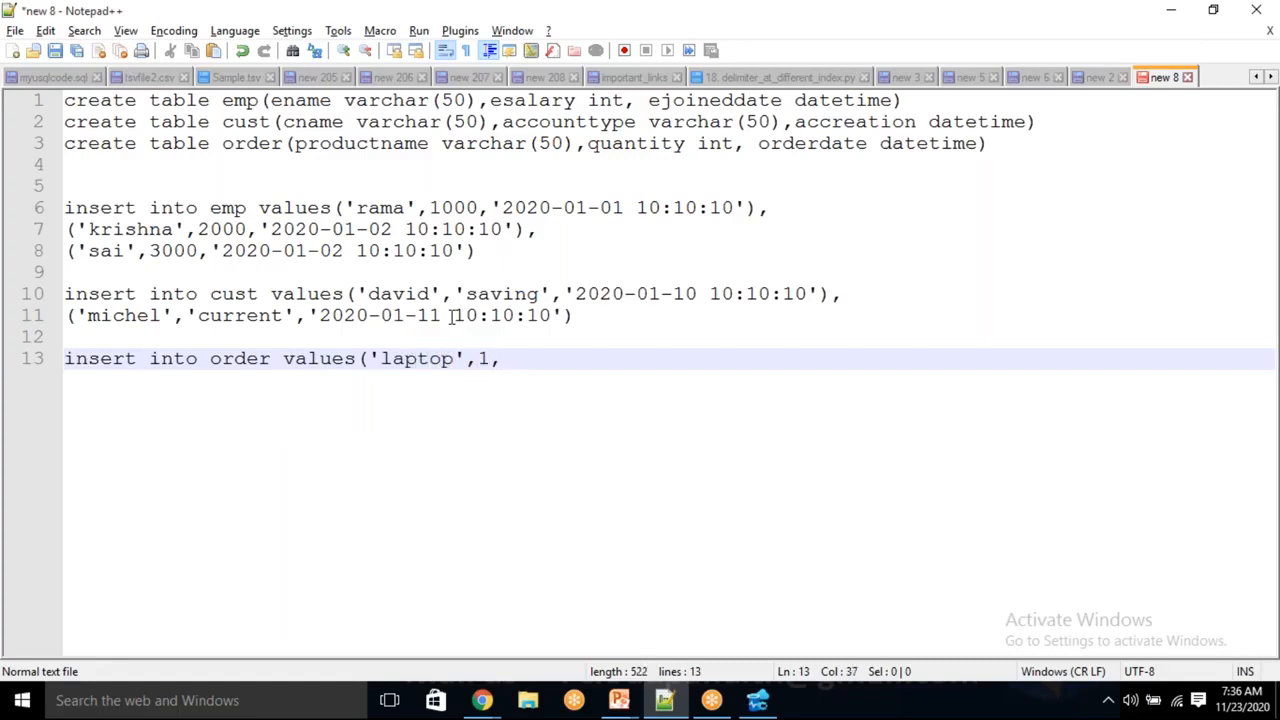
{"action": "type", "text": "'2020"}
{"action": "type", "text": "-1"}
{"action": "type", "text": "1-01 10:10"}
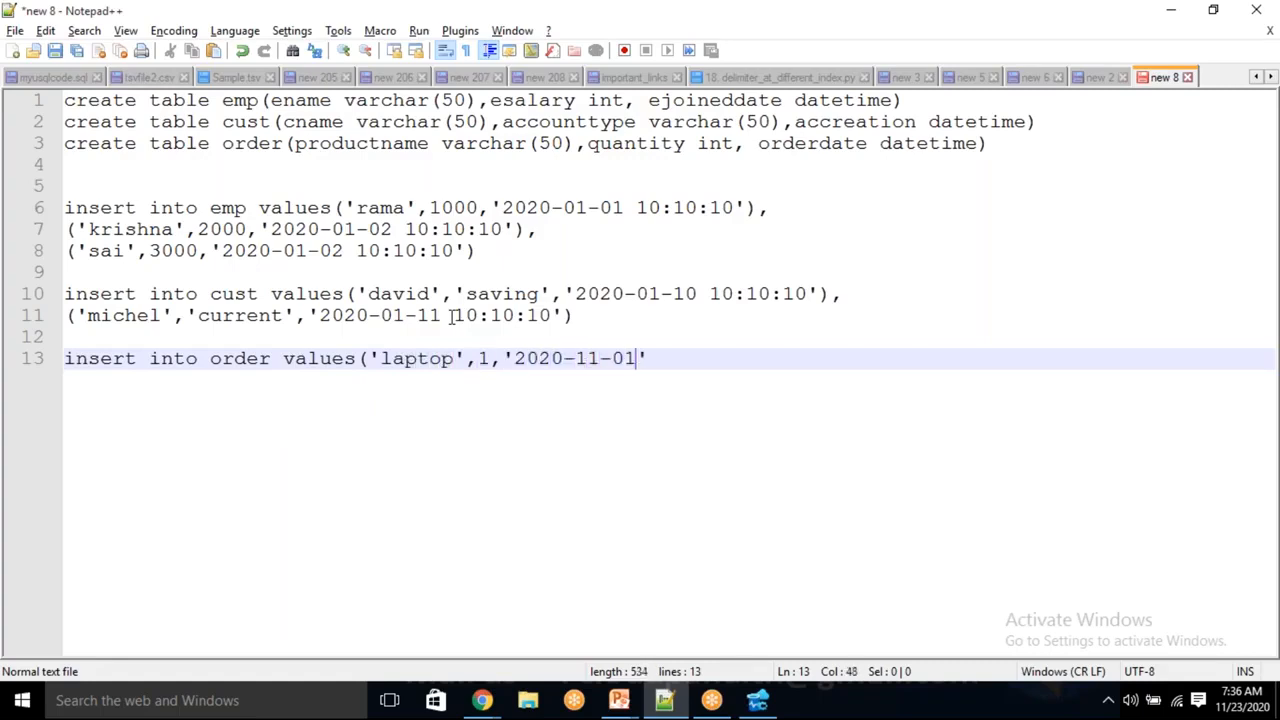
{"action": "type", "text": ":10'"}
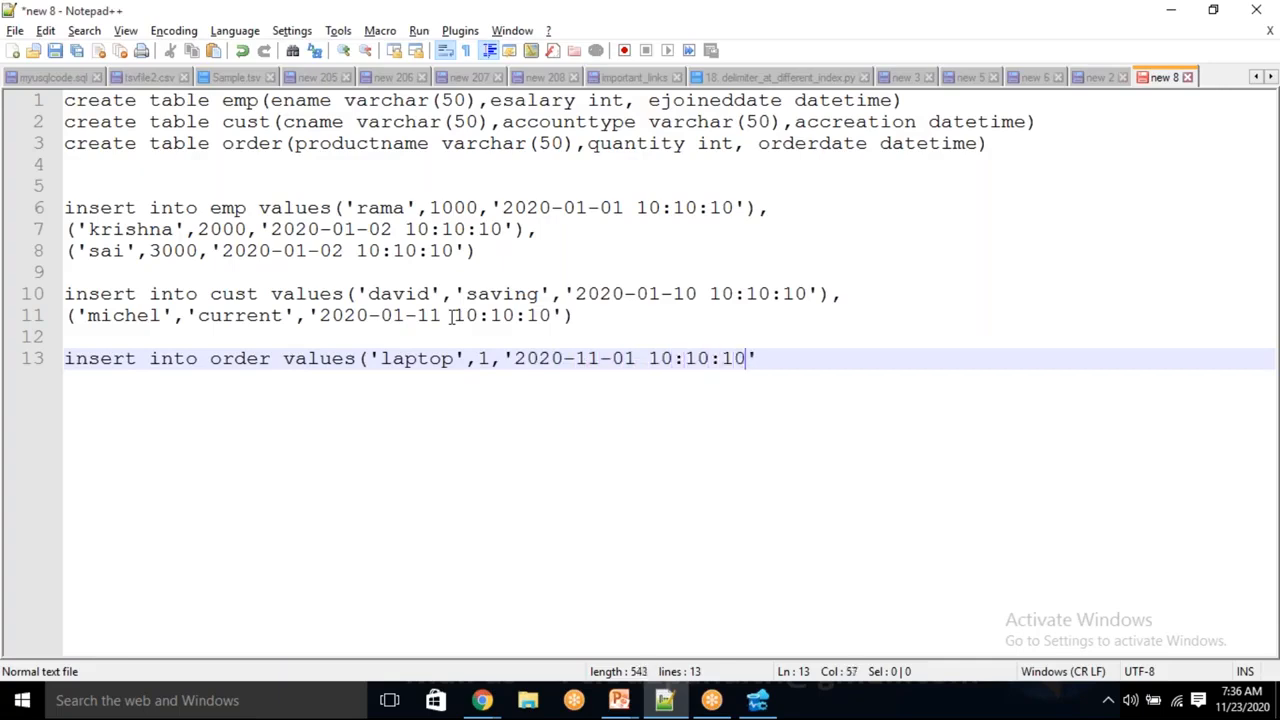
{"action": "type", "text": "),"}
{"action": "key", "text": "Return"}
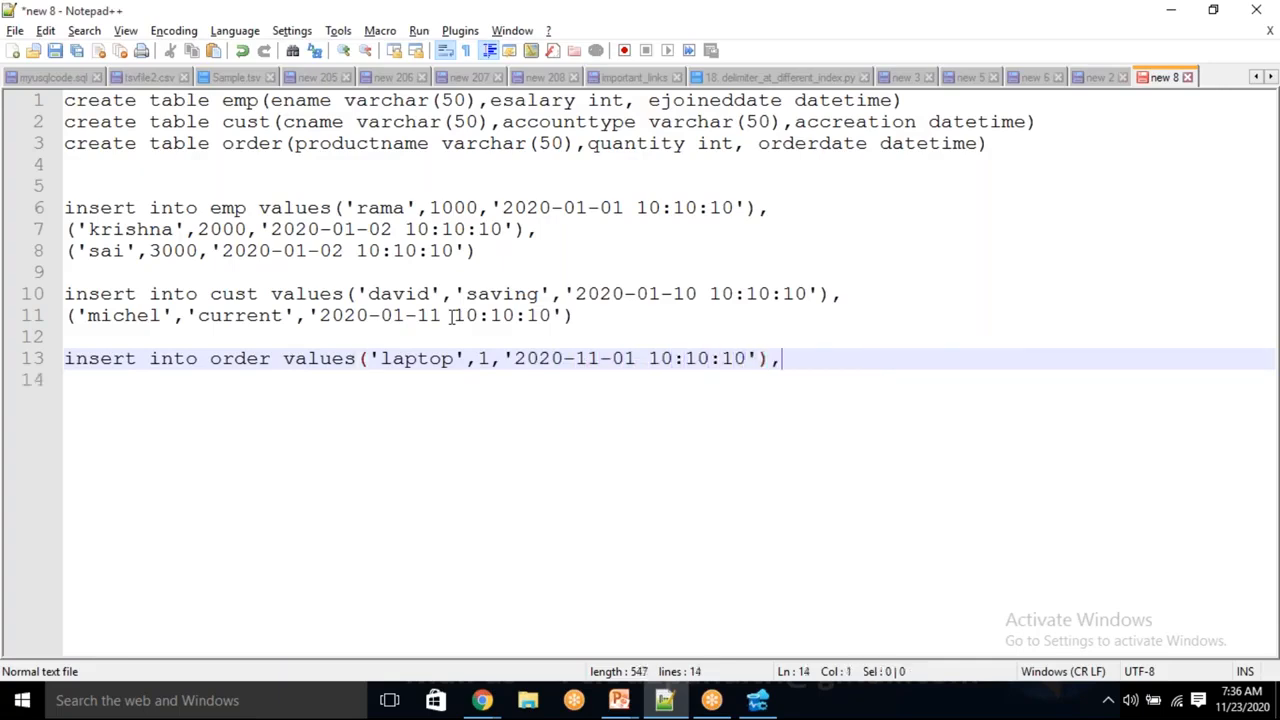
{"action": "type", "text": "('"}
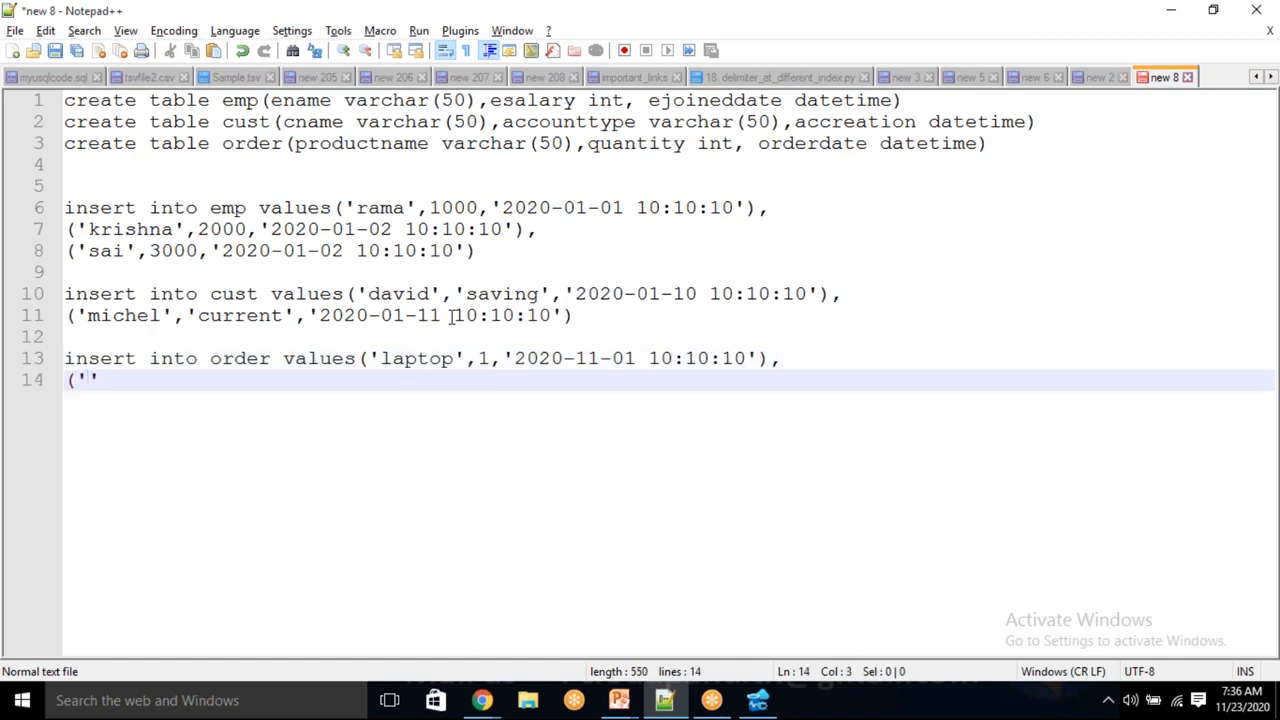
{"action": "type", "text": "mobile',1,'2020-11-0"}
{"action": "key", "text": "BackSpace"}
{"action": "type", "text": "10 10:11:10')"}
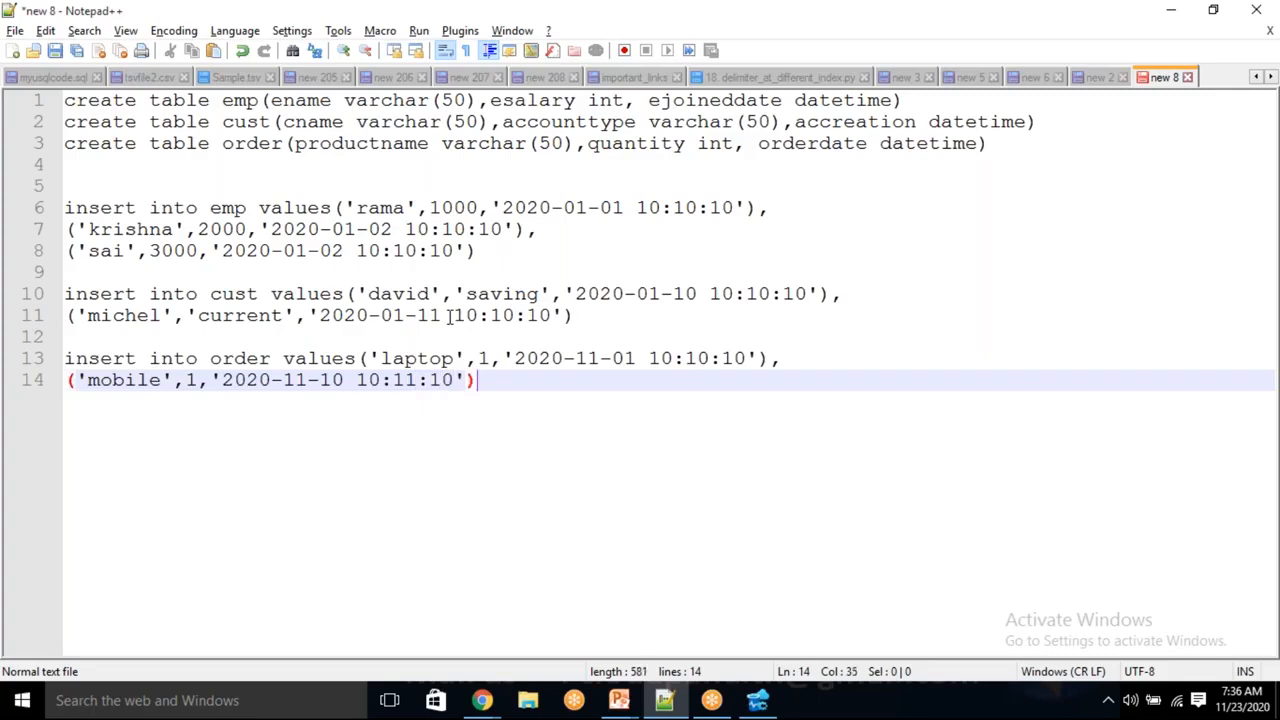
{"action": "left_click", "coordinate": [598, 358]}
{"action": "double_click", "coordinate": [625, 358]}
{"action": "left_click", "coordinate": [597, 390]}
{"action": "left_click_drag", "start_coordinate": [287, 383], "coordinate": [382, 383]}
{"action": "left_click", "coordinate": [521, 387]}
{"action": "key", "text": "Return"}
{"action": "key", "text": "Return"}
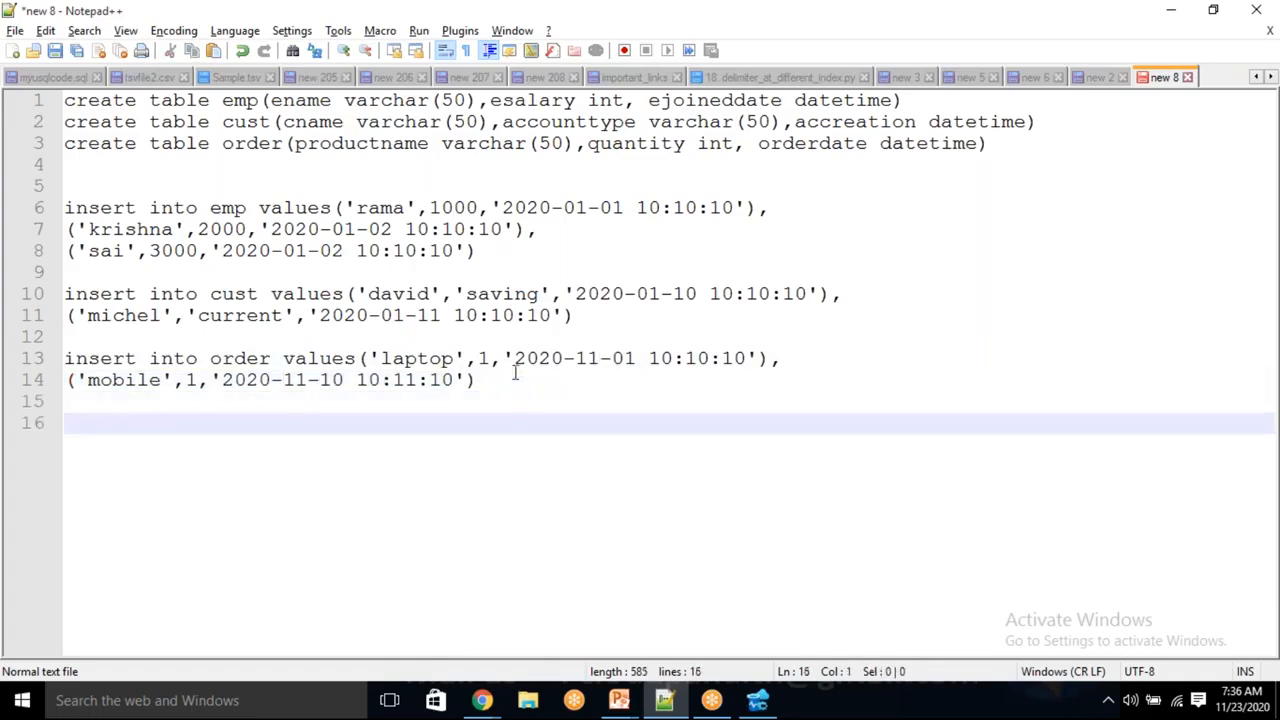
Step: Review the emp, cust and order row values and add a new line for the next statement
{"action": "left_click_drag", "start_coordinate": [394, 207], "coordinate": [745, 207]}
{"action": "left_click_drag", "start_coordinate": [505, 293], "coordinate": [757, 293]}
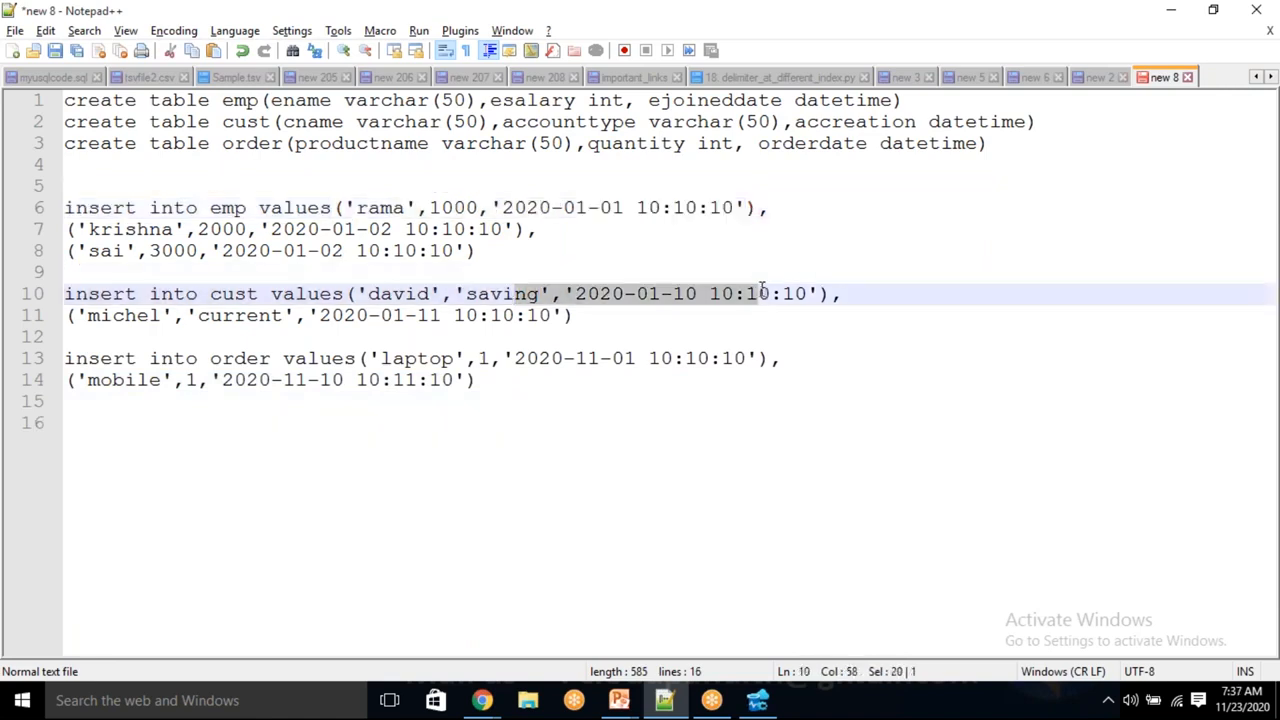
{"action": "left_click_drag", "start_coordinate": [455, 358], "coordinate": [610, 358]}
{"action": "left_click", "coordinate": [488, 440]}
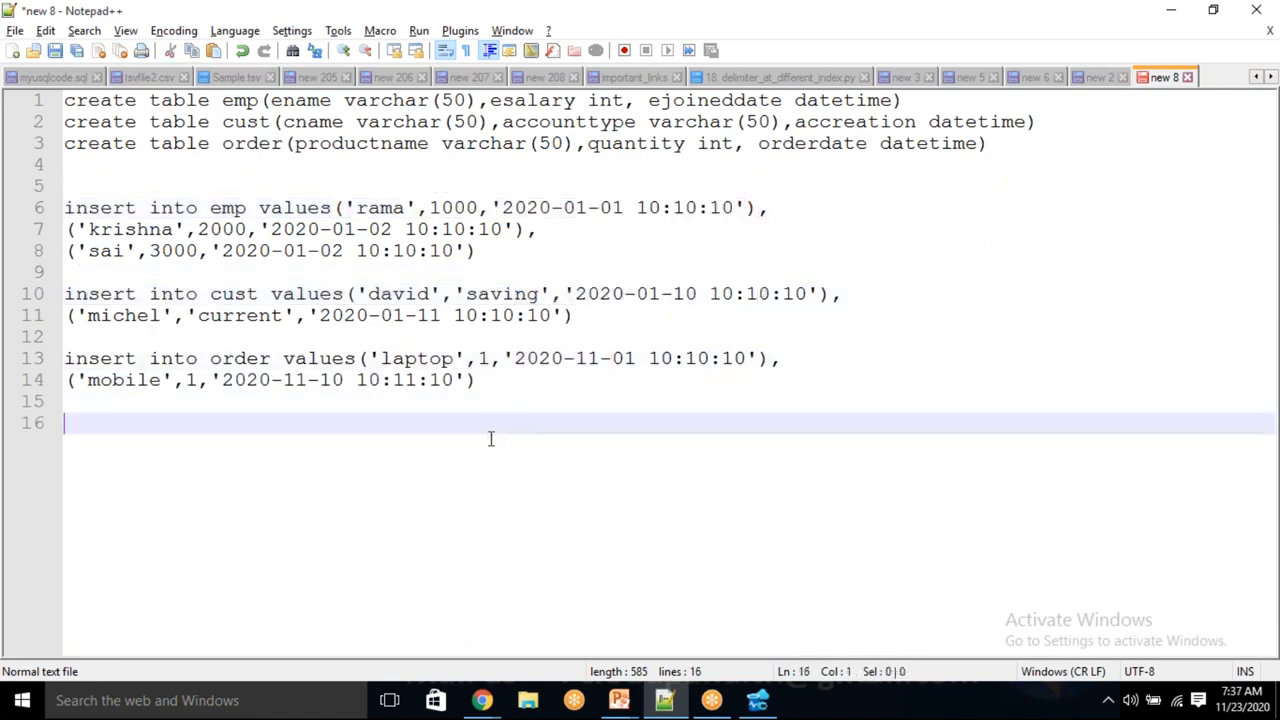
{"action": "key", "text": "Return"}
{"action": "key", "text": "Return"}
Step: Type create table metadata(schemaname varchar(50),tablename varchar(50) on line 18
{"action": "type", "text": "create "}
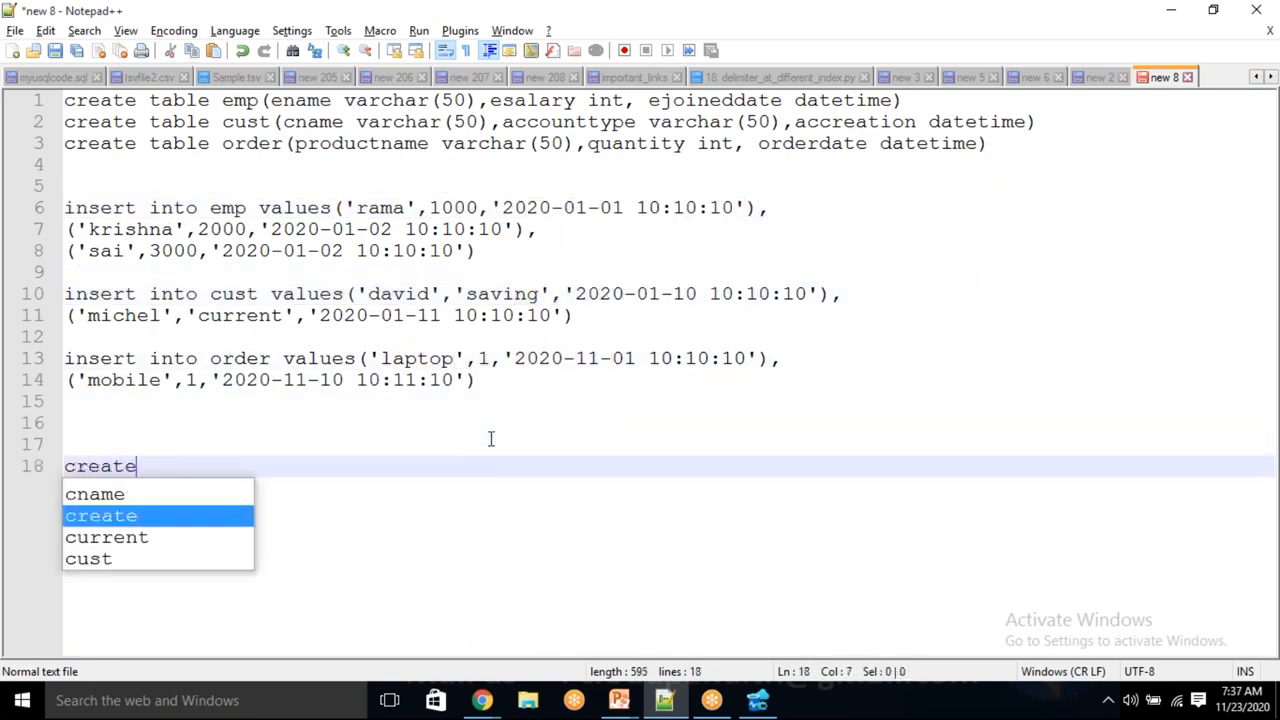
{"action": "type", "text": "table meyad"}
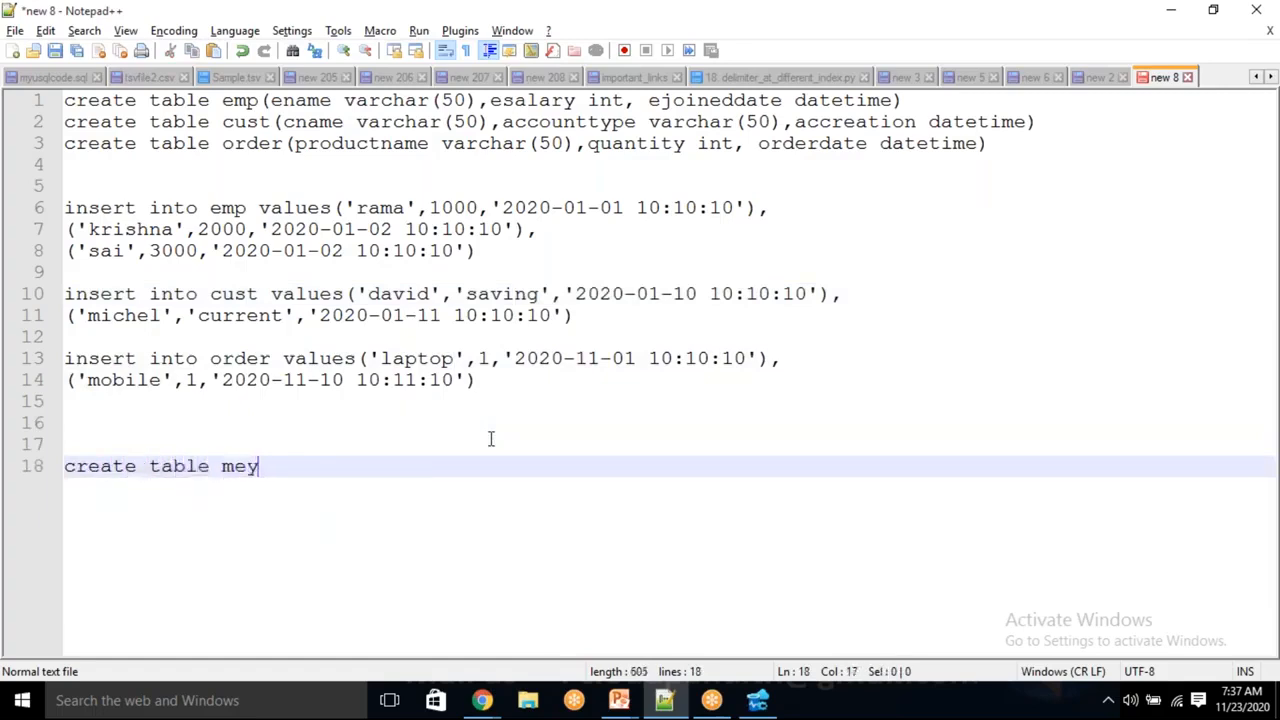
{"action": "key", "text": "BackSpace"}
{"action": "key", "text": "BackSpace"}
{"action": "key", "text": "BackSpace"}
{"action": "type", "text": "tadata(source"}
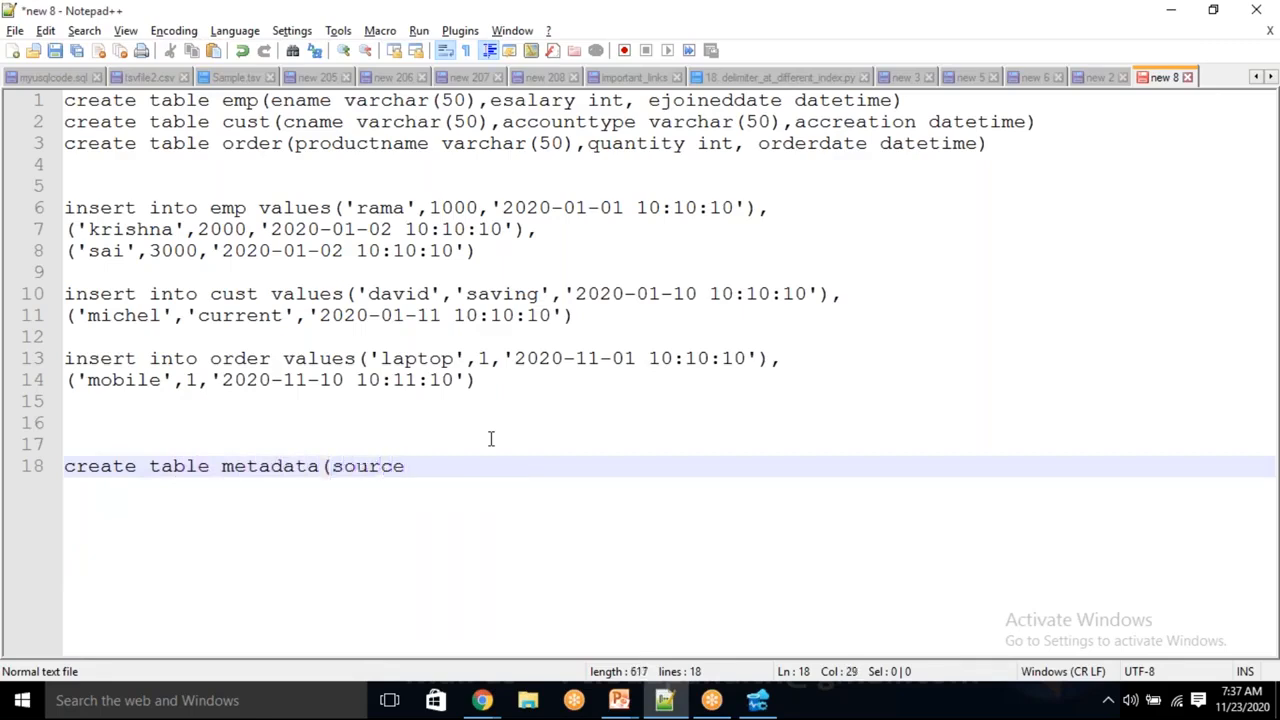
{"action": "key", "text": "BackSpace"}
{"action": "key", "text": "BackSpace"}
{"action": "key", "text": "BackSpace"}
{"action": "key", "text": "BackSpace"}
{"action": "key", "text": "BackSpace"}
{"action": "key", "text": "BackSpace"}
{"action": "type", "text": "table"}
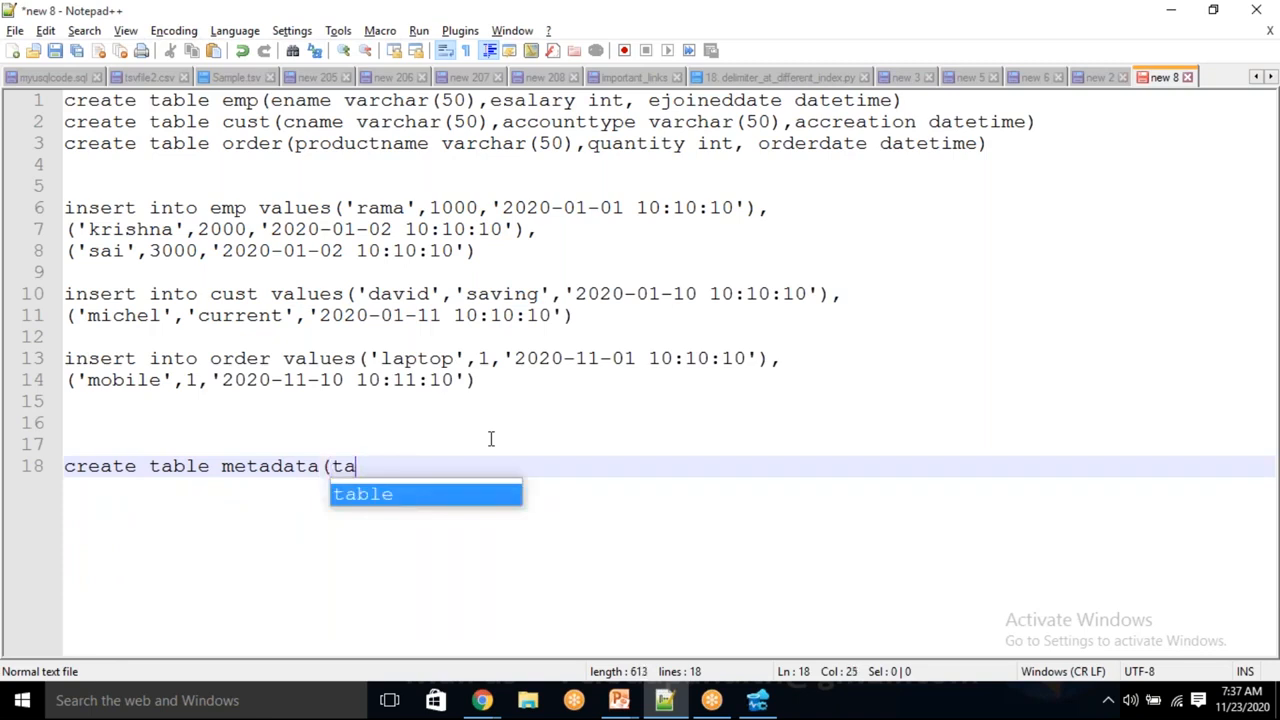
{"action": "type", "text": "name"}
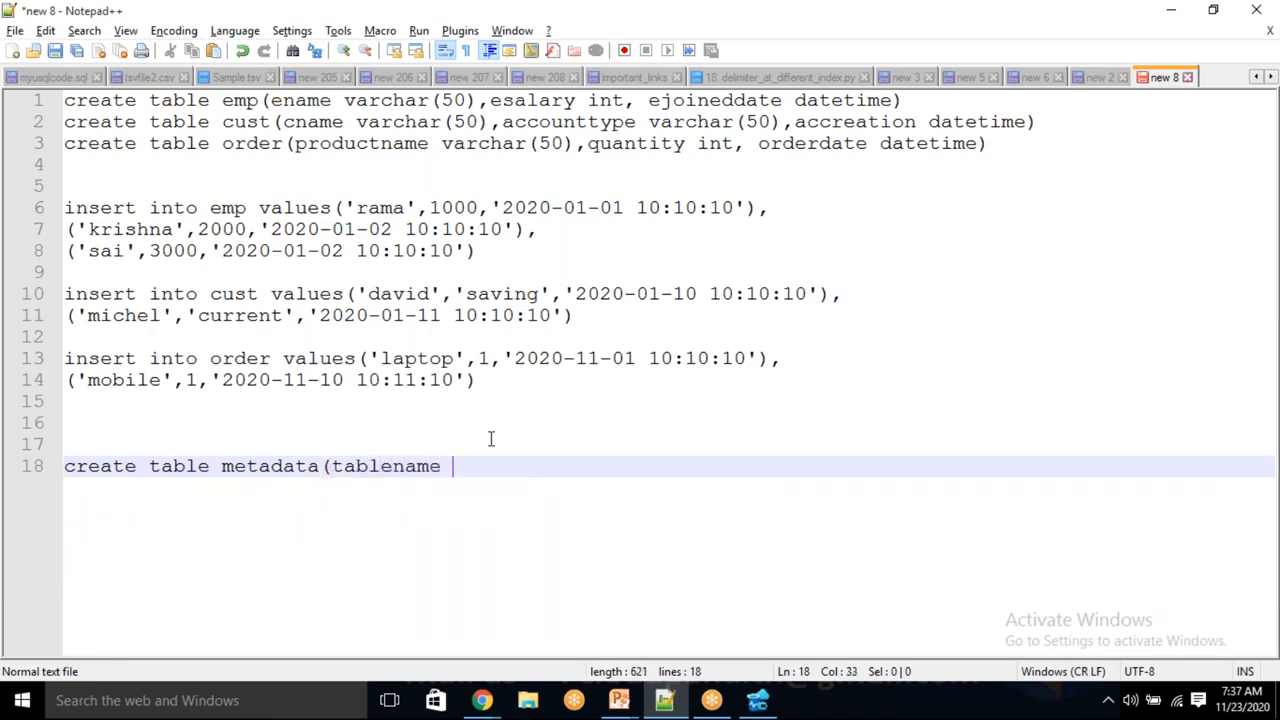
{"action": "key", "text": "Left"}
{"action": "key", "text": "Left"}
{"action": "key", "text": "Left"}
{"action": "key", "text": "Left"}
{"action": "key", "text": "Left"}
{"action": "key", "text": "Left"}
{"action": "key", "text": "Left"}
{"action": "key", "text": "Left"}
{"action": "key", "text": "Left"}
{"action": "type", "text": "sche"}
{"action": "type", "text": "maname,"}
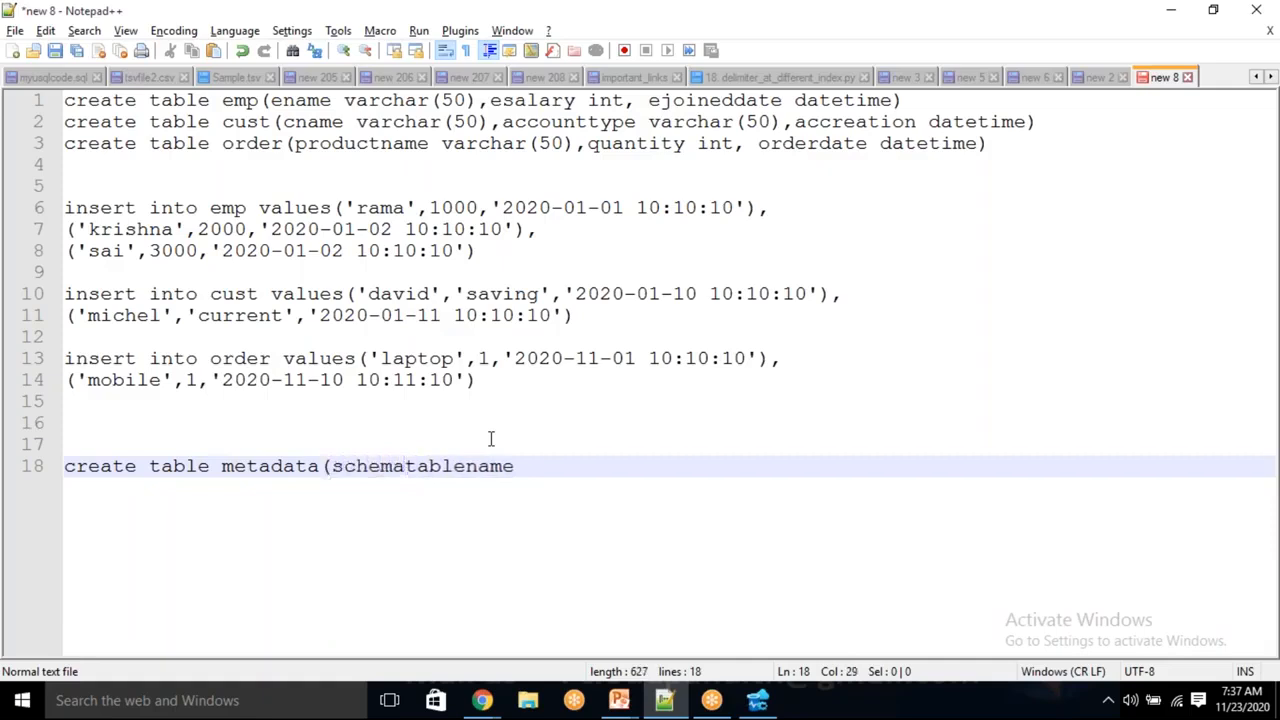
{"action": "key", "text": "BackSpace"}
{"action": "type", "text": "varchar"}
{"action": "type", "text": "(50)"}
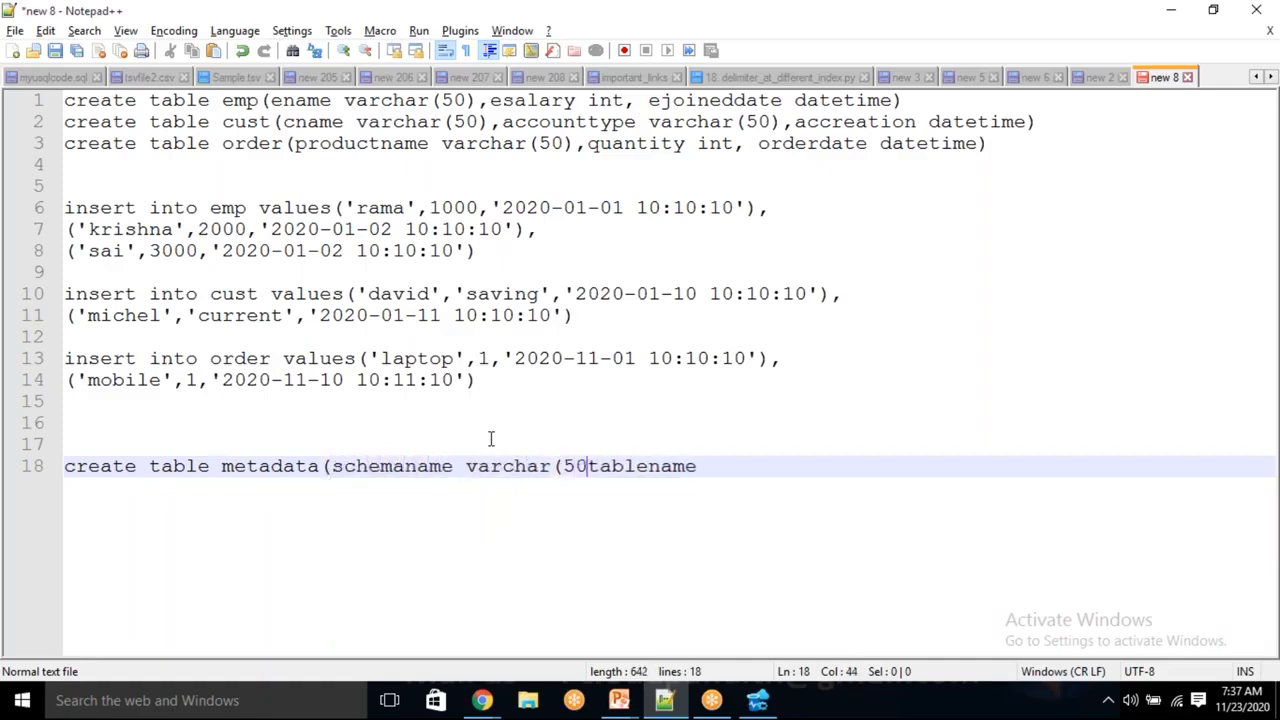
{"action": "type", "text": ",tablename "}
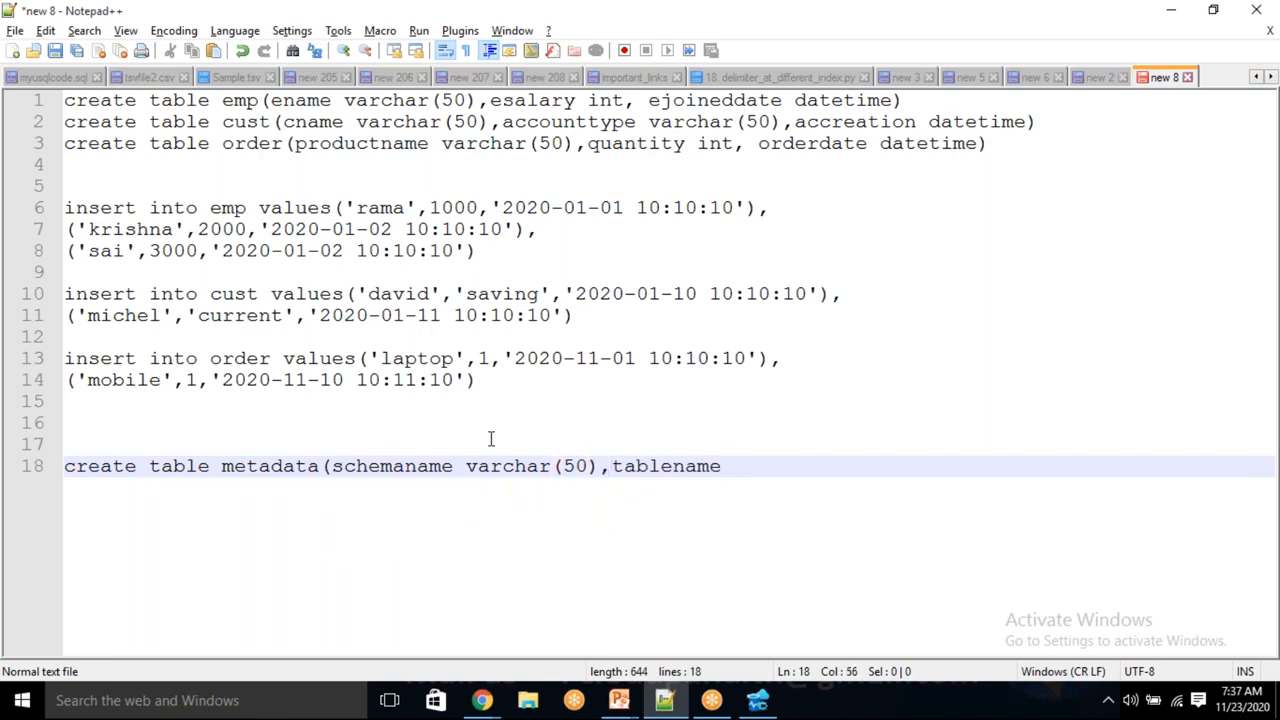
{"action": "type", "text": "varchar"}
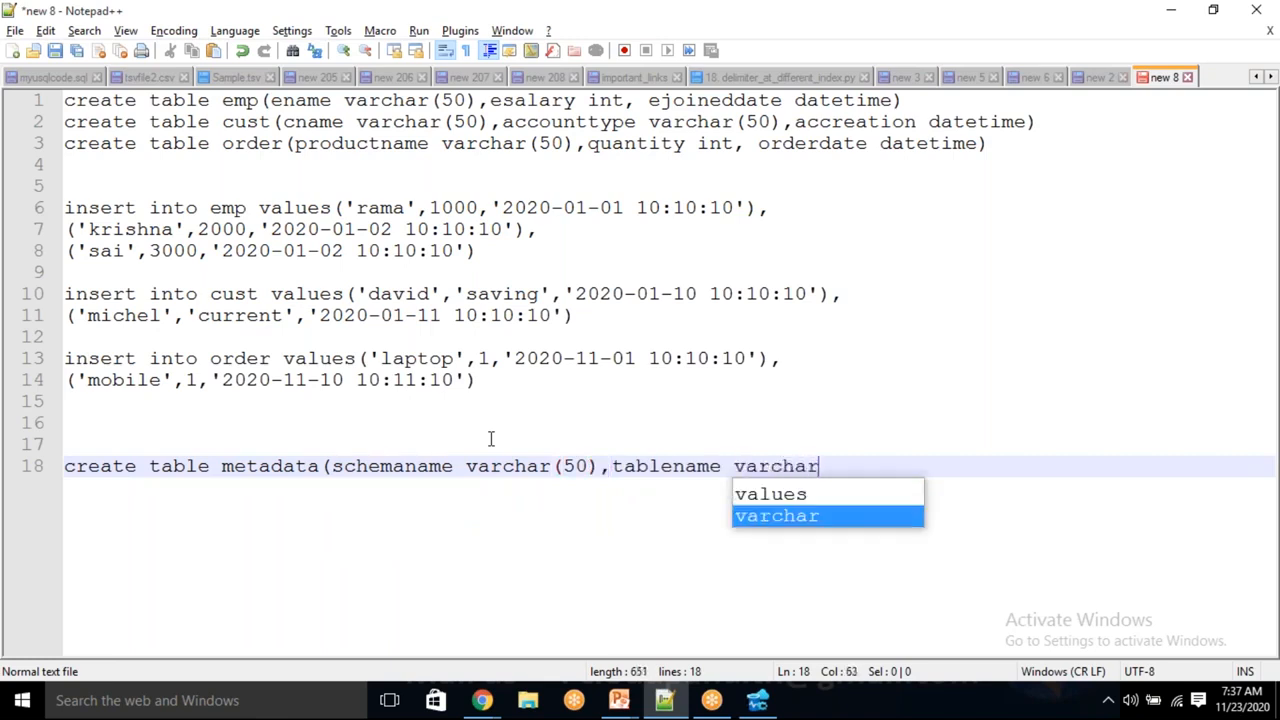
{"action": "type", "text": "(50)"}
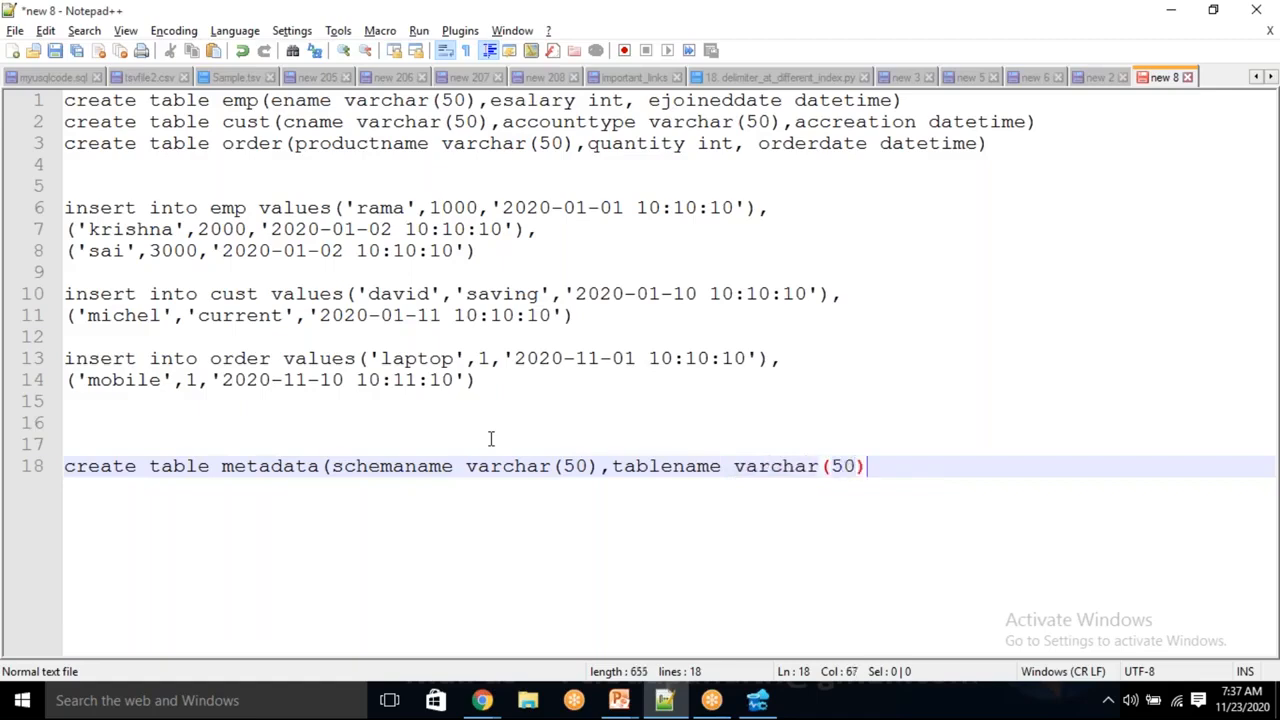
{"action": "left_click_drag", "start_coordinate": [608, 466], "coordinate": [331, 468]}
{"action": "key", "text": "Delete"}
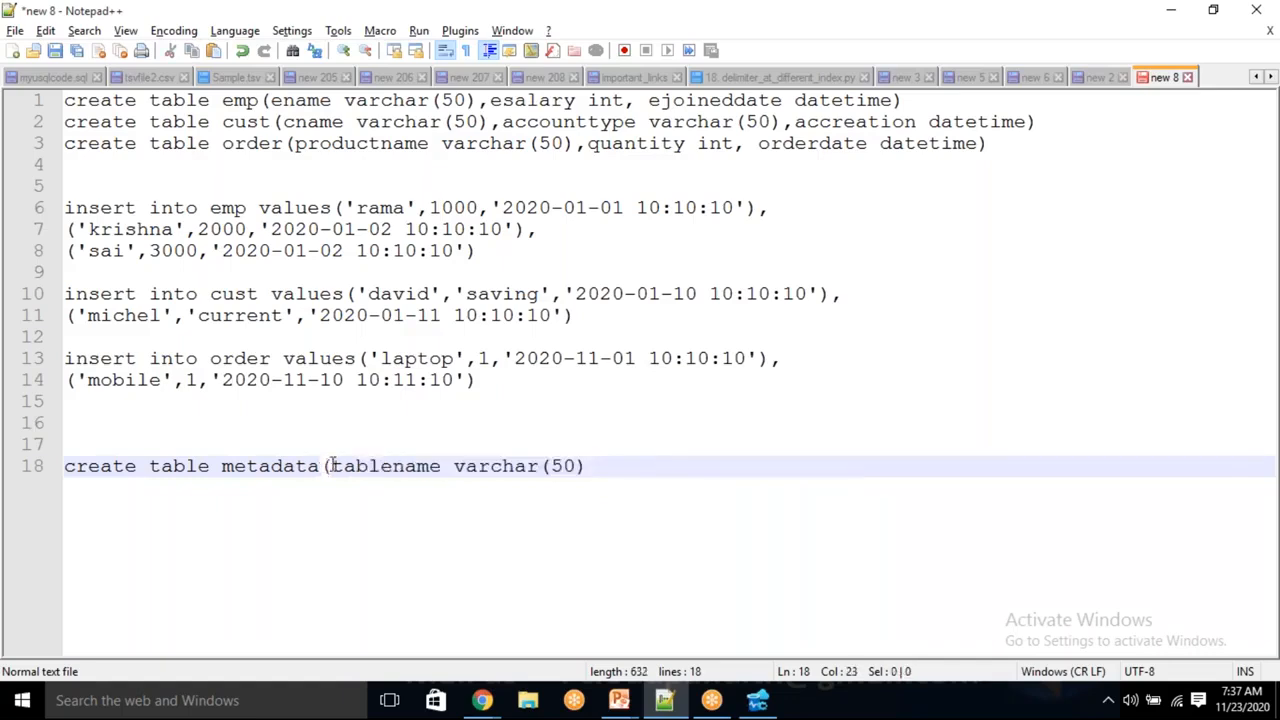
{"action": "left_click", "coordinate": [639, 462]}
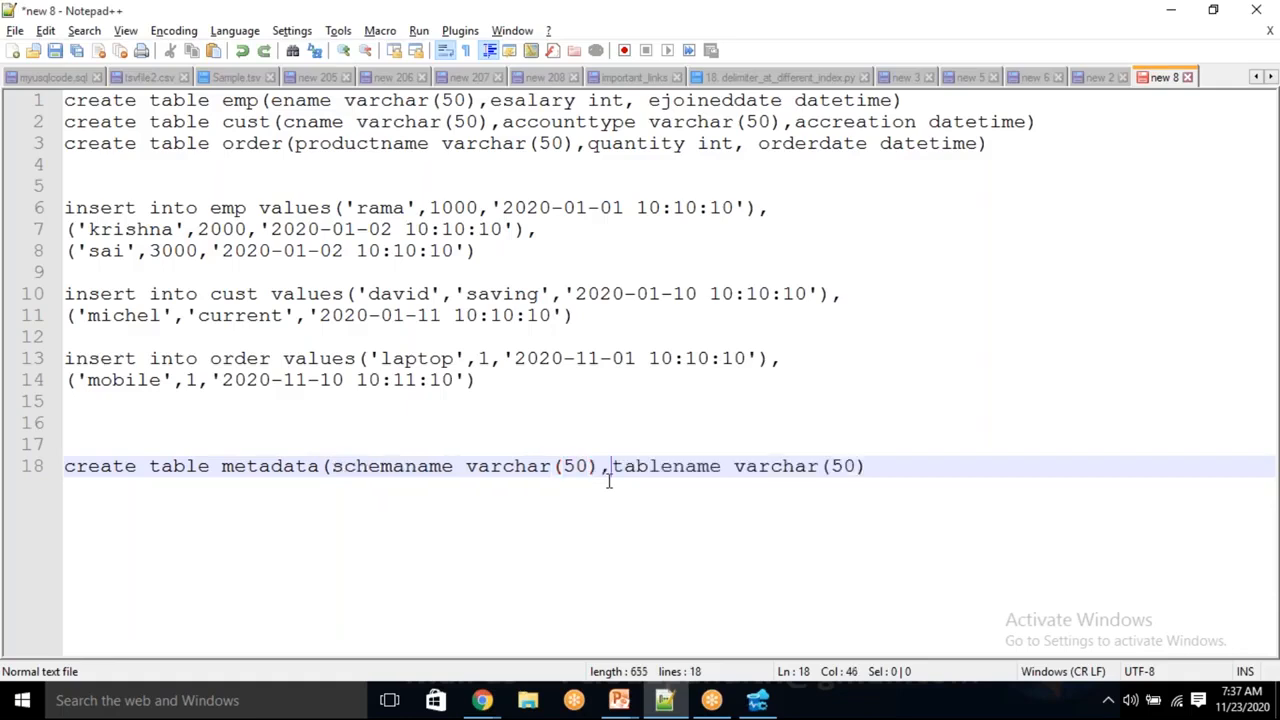
Step: Append a deltacol varchar(50) column to the metadata table definition on line 18
{"action": "key", "text": "End"}
{"action": "type", "text": ","}
{"action": "type", "text": "d"}
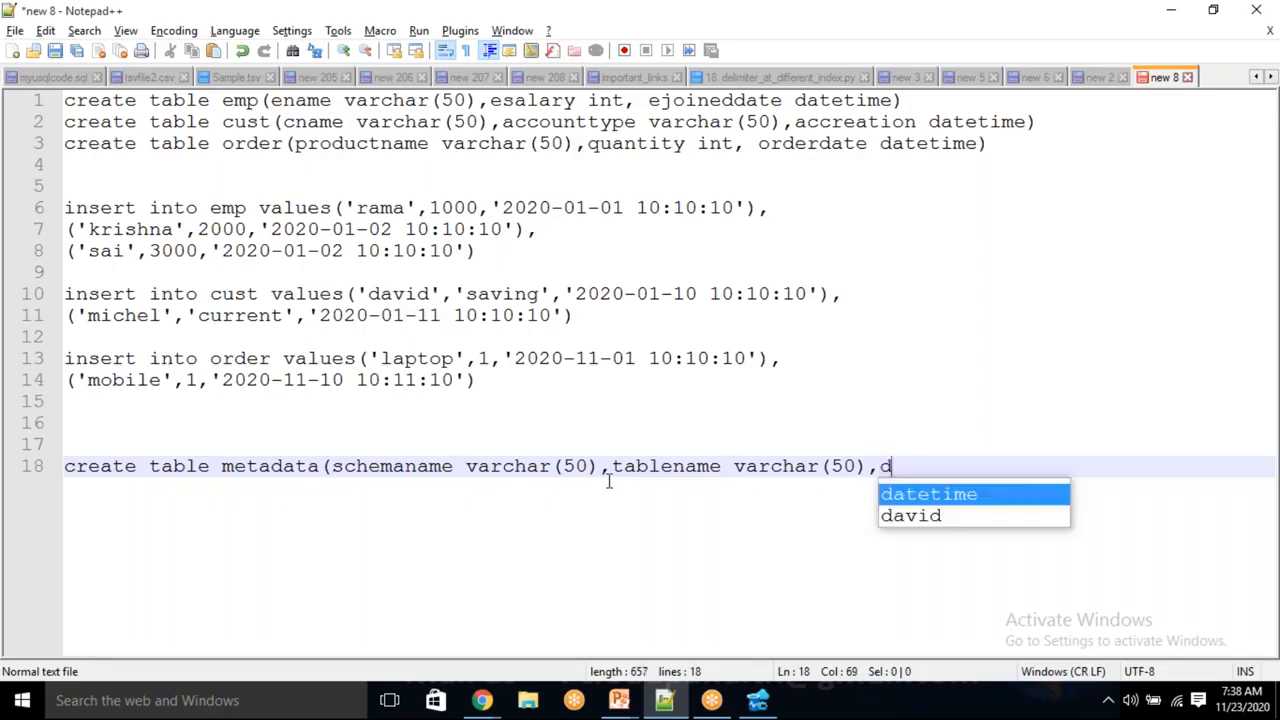
{"action": "type", "text": "eltacol"}
{"action": "key", "text": "BackSpace"}
{"action": "type", "text": "ol,"}
{"action": "key", "text": "BackSpace"}
{"action": "type", "text": "datetime,"}
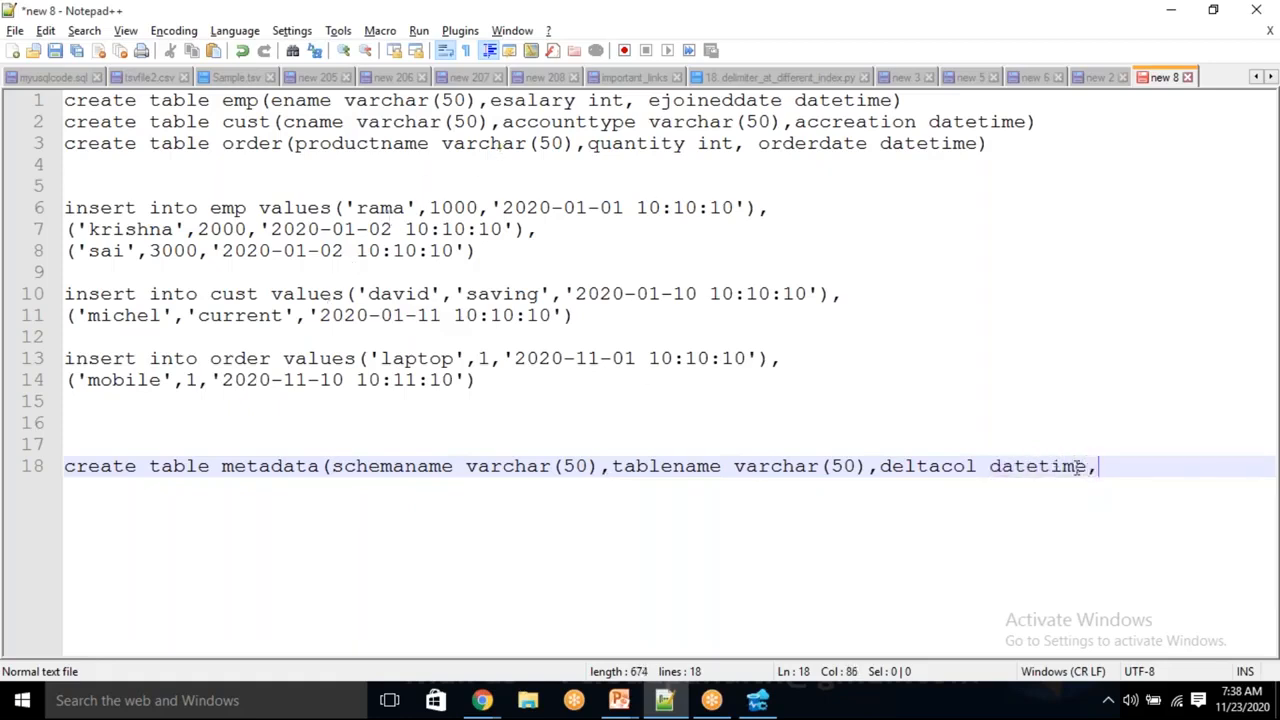
{"action": "double_click", "coordinate": [1040, 466]}
{"action": "key", "text": "BackSpace"}
{"action": "type", "text": "varchar"}
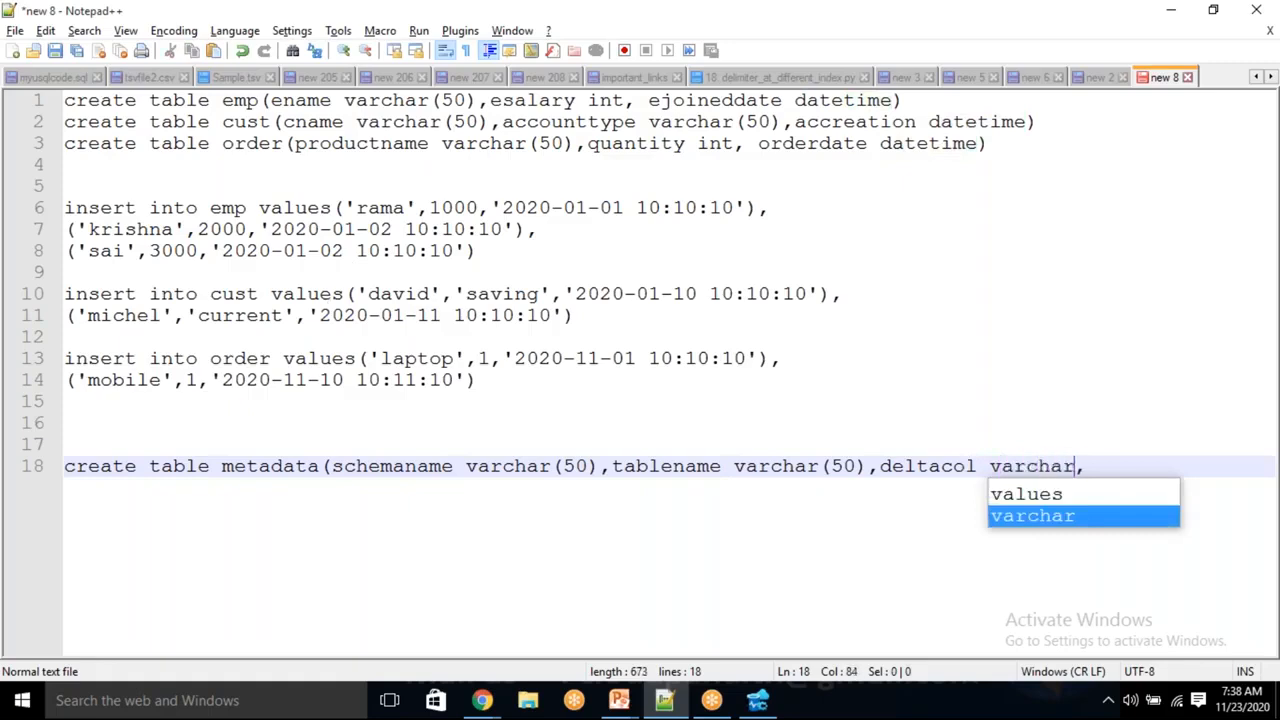
{"action": "type", "text": "(50)"}
{"action": "left_click", "coordinate": [1134, 466]}
Step: Add Last_processed_value datetime and containername varchar(50), close the table, and begin insert into metadata values('
{"action": "type", "text": "L"}
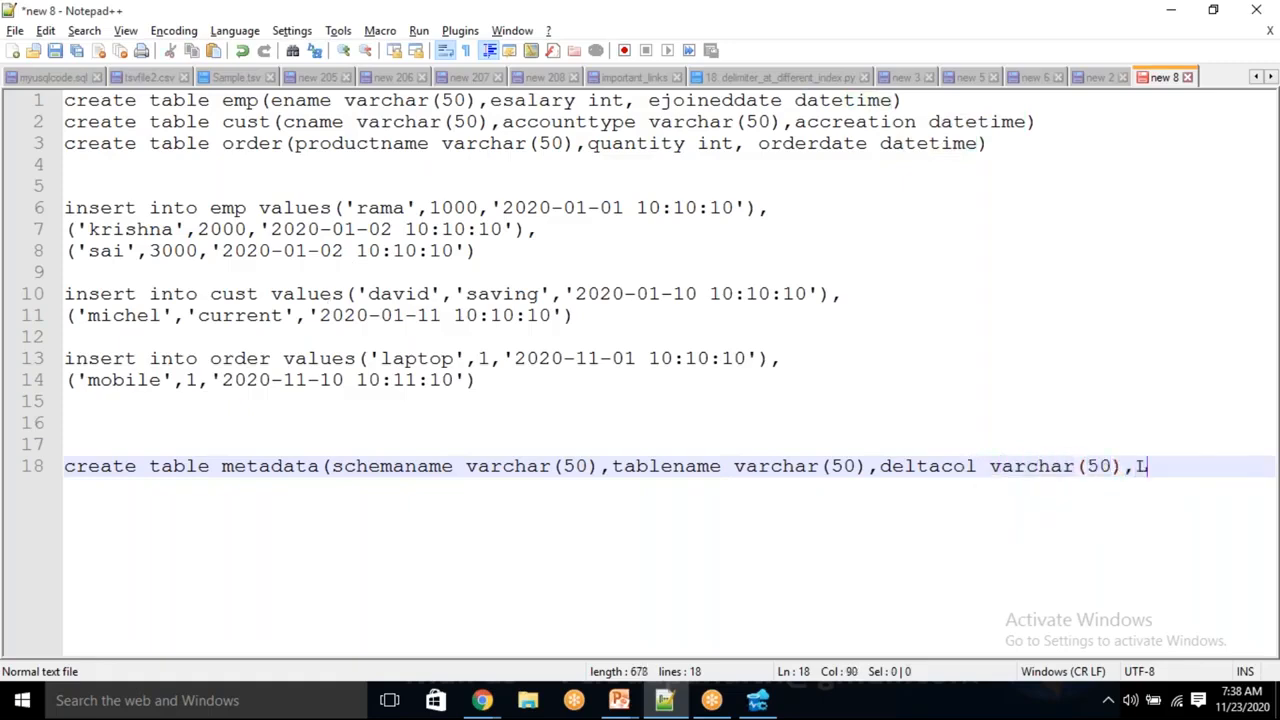
{"action": "type", "text": "ast_processed_values"}
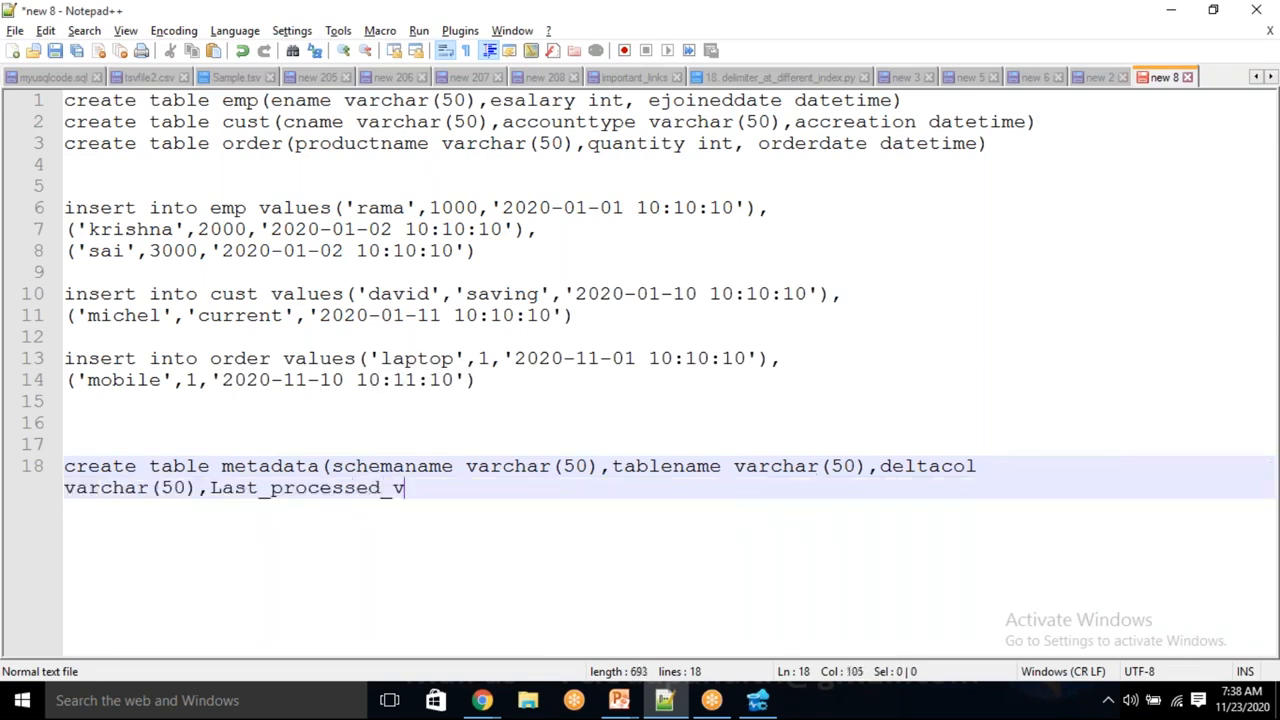
{"action": "key", "text": "BackSpace"}
{"action": "type", "text": "datetim,e"}
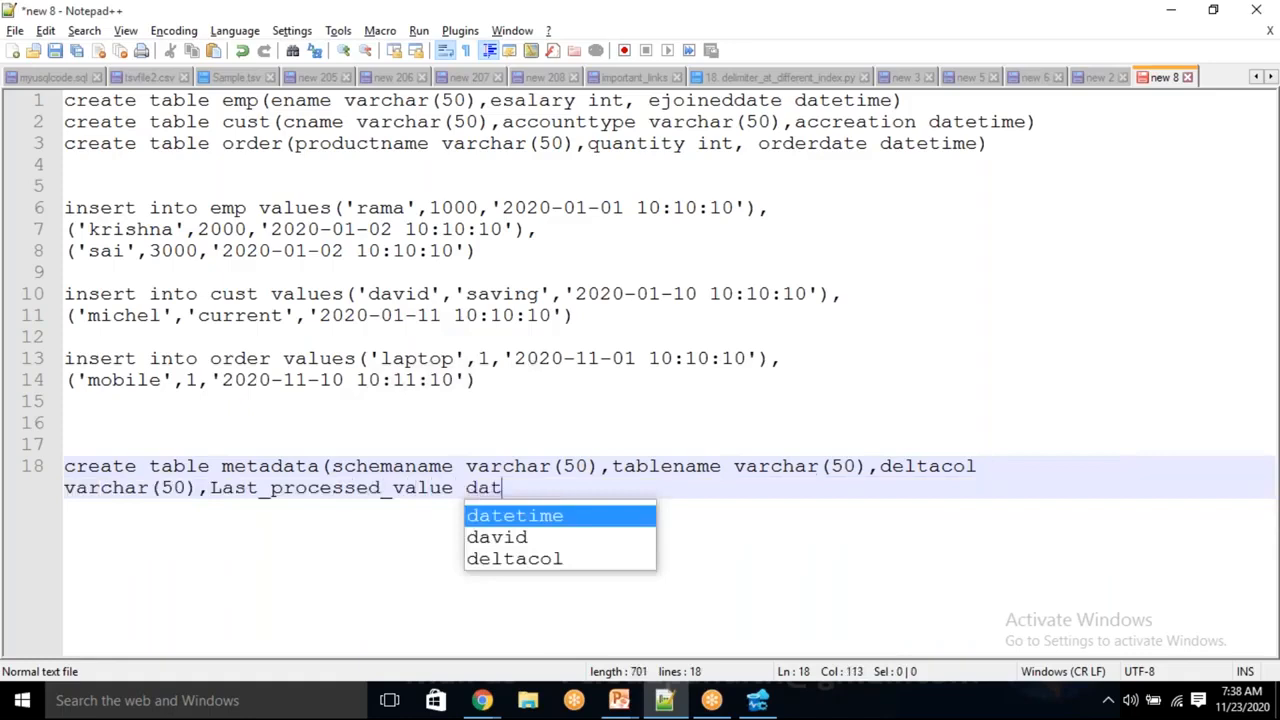
{"action": "key", "text": "BackSpace"}
{"action": "key", "text": "BackSpace"}
{"action": "type", "text": "e"}
{"action": "type", "text": ","}
{"action": "type", "text": "contianernam"}
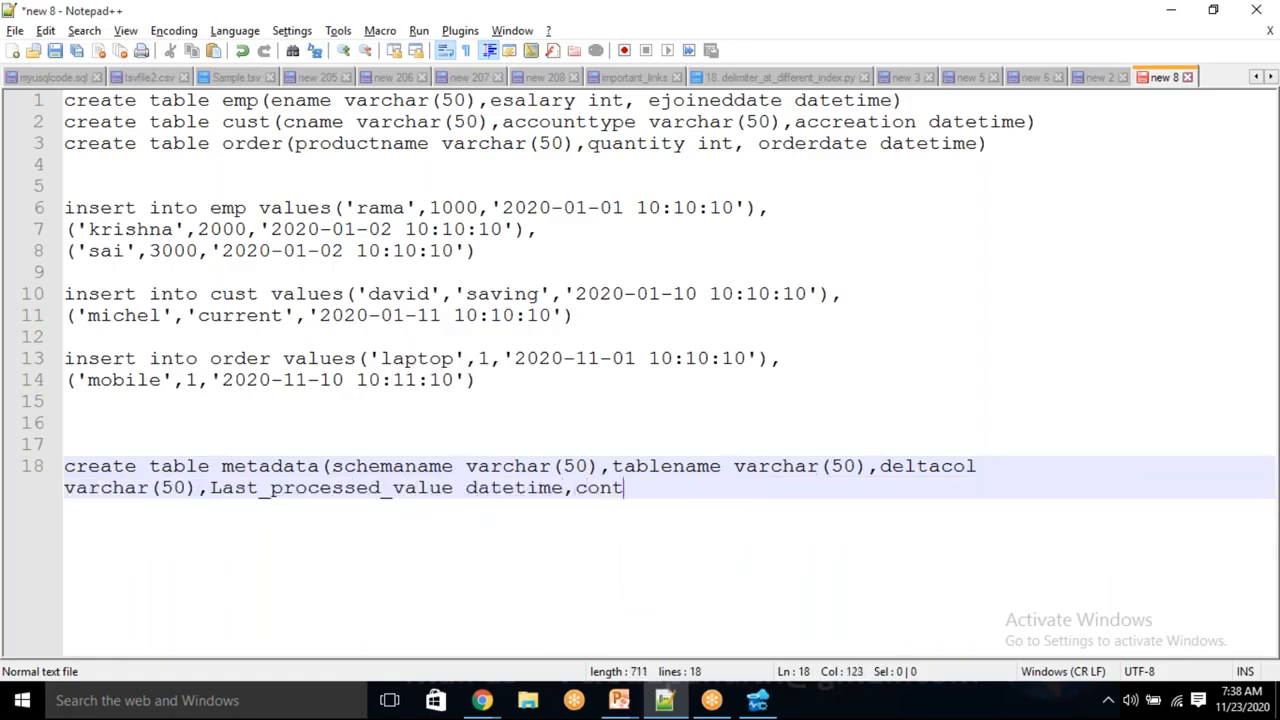
{"action": "key", "text": "BackSpace"}
{"action": "key", "text": "BackSpace"}
{"action": "key", "text": "BackSpace"}
{"action": "key", "text": "BackSpace"}
{"action": "key", "text": "BackSpace"}
{"action": "key", "text": "BackSpace"}
{"action": "key", "text": "BackSpace"}
{"action": "key", "text": "BackSpace"}
{"action": "key", "text": "BackSpace"}
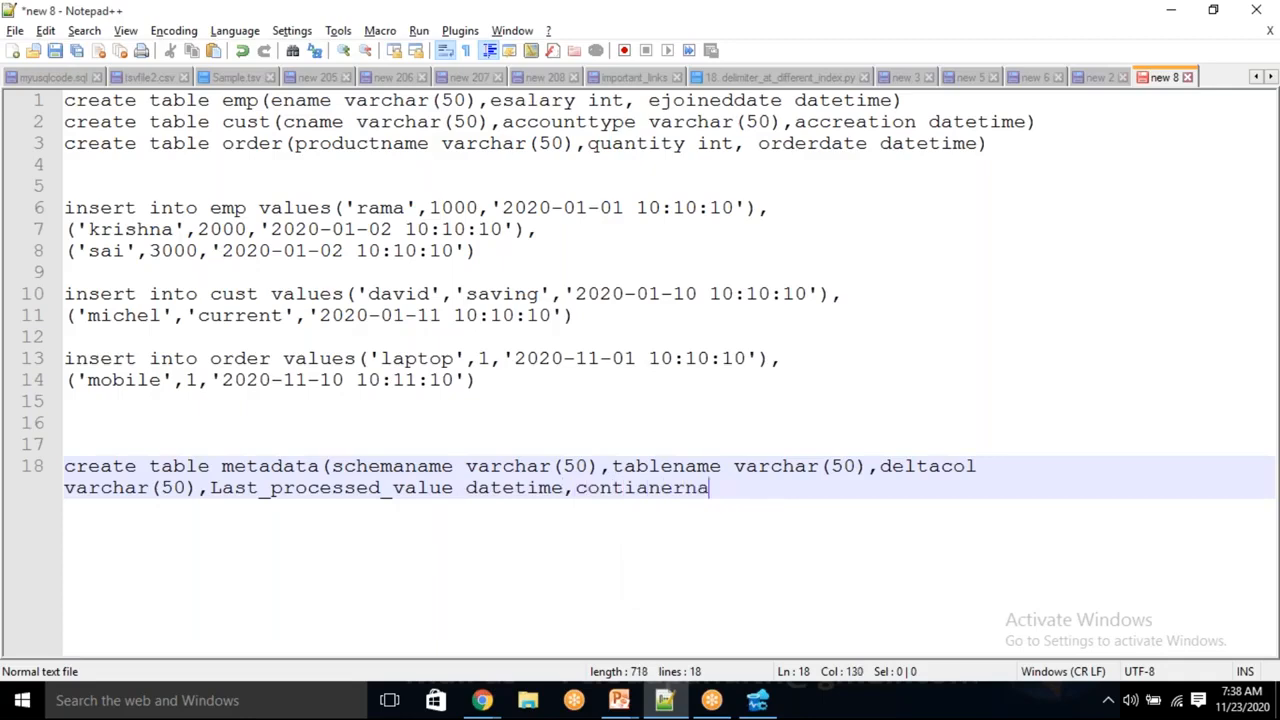
{"action": "type", "text": "ainername varchar(50)"}
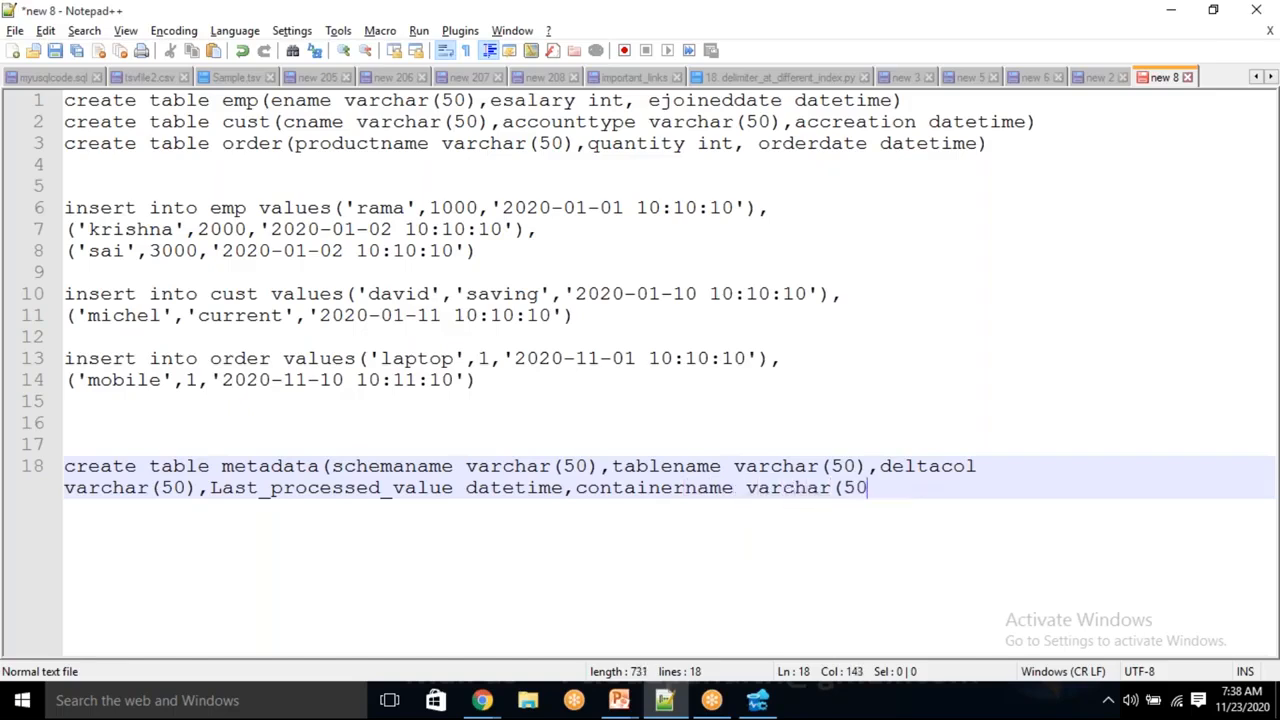
{"action": "type", "text": ")"}
{"action": "key", "text": "Return"}
{"action": "key", "text": "Return"}
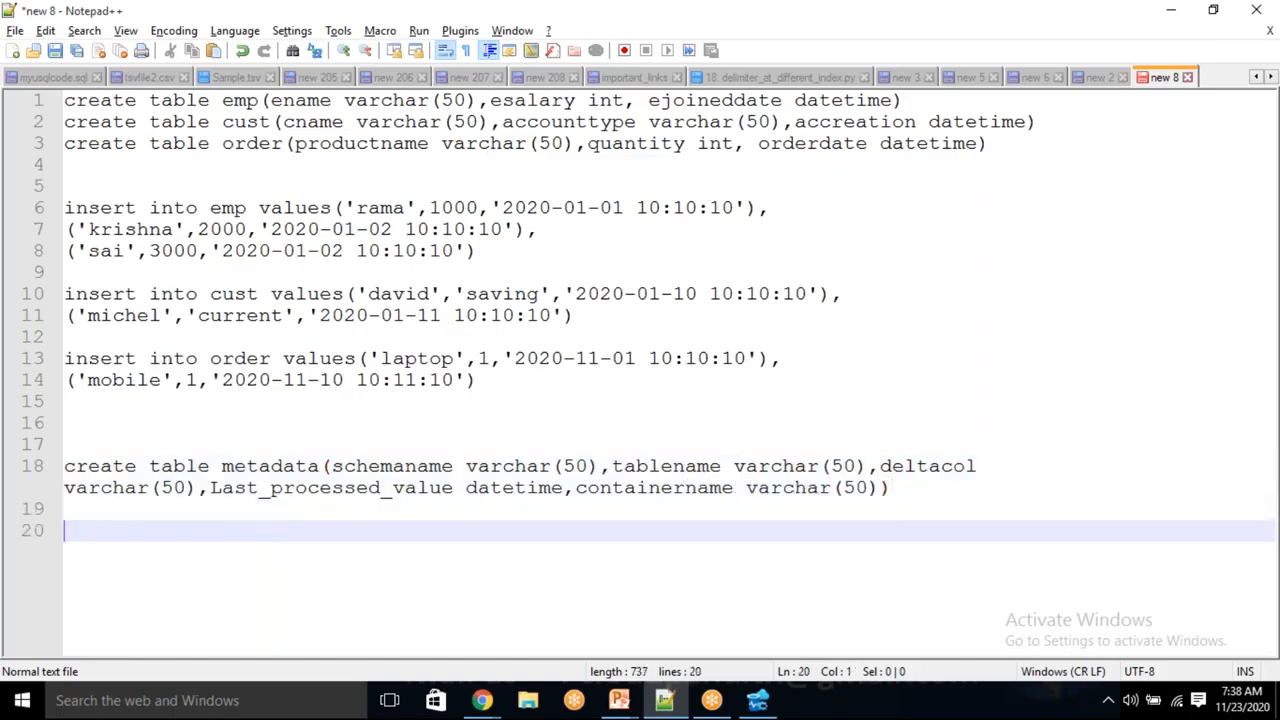
{"action": "type", "text": "insert into "}
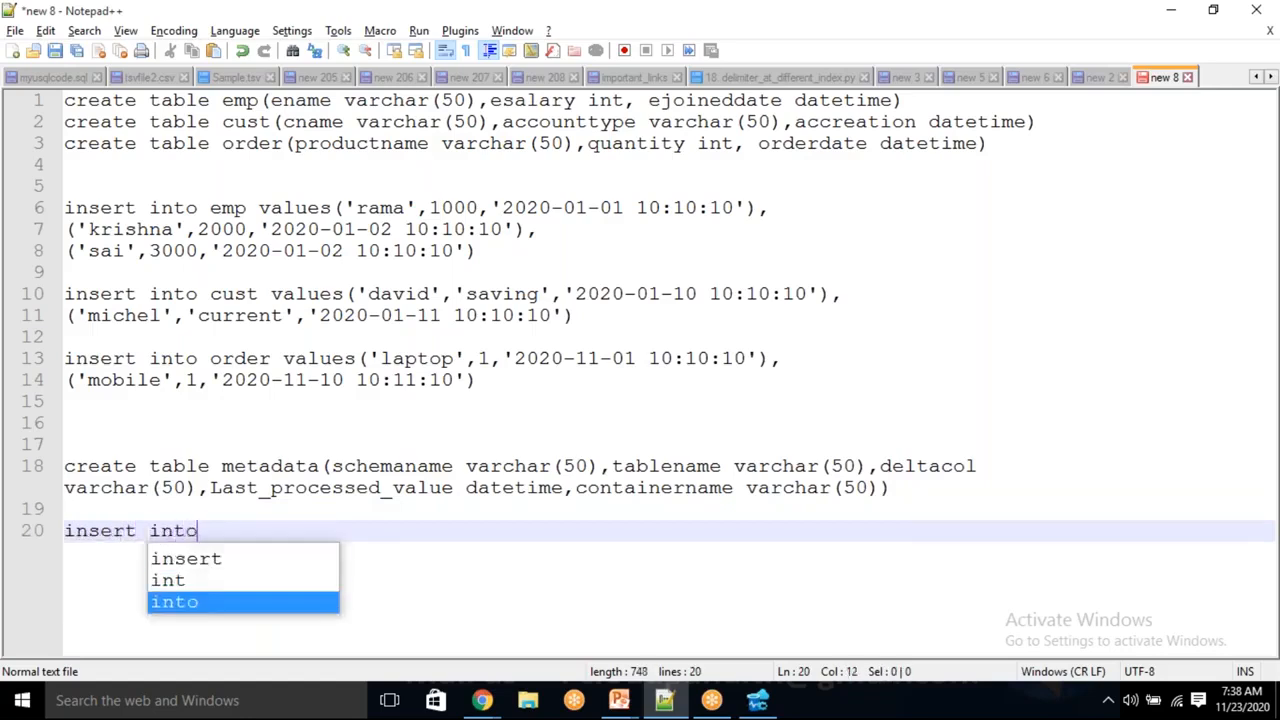
{"action": "type", "text": "metadat"}
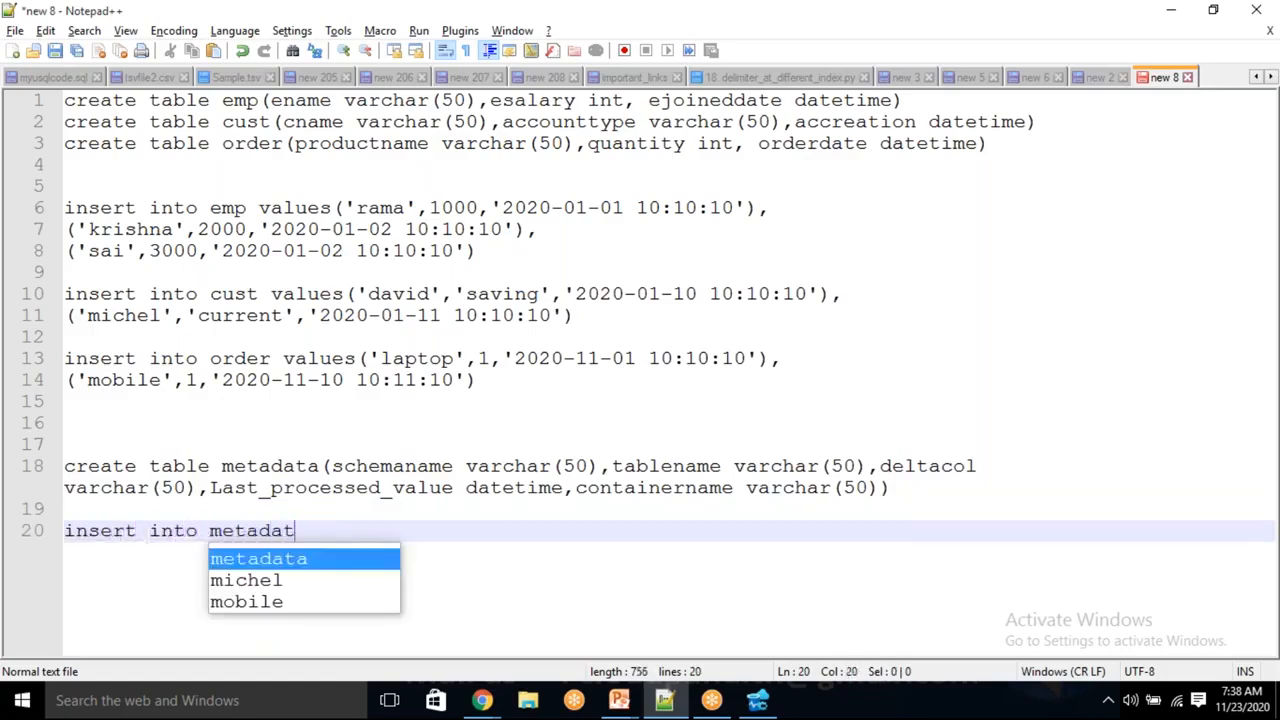
{"action": "type", "text": "a values("}
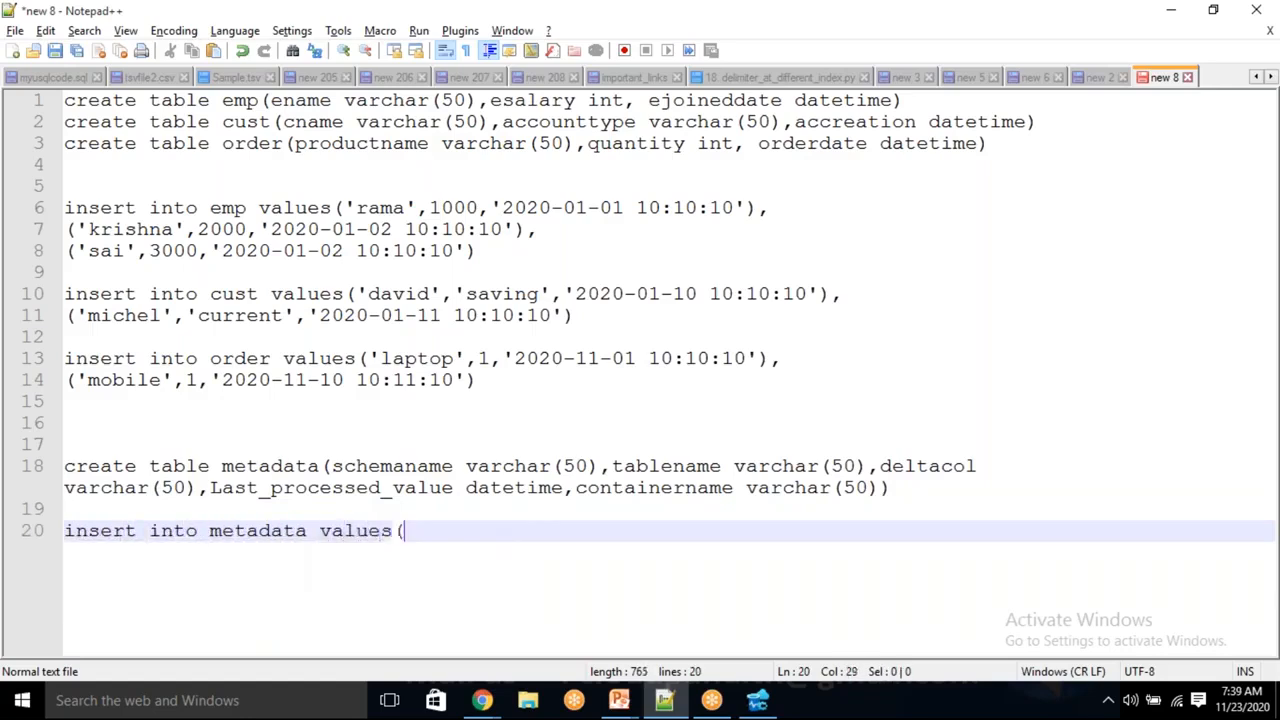
{"action": "type", "text": "'"}
Step: Fill the metadata insert with 'dbo', 'emp' and the ejoineddate column name copied from line 1
{"action": "type", "text": "dbo','emp'"}
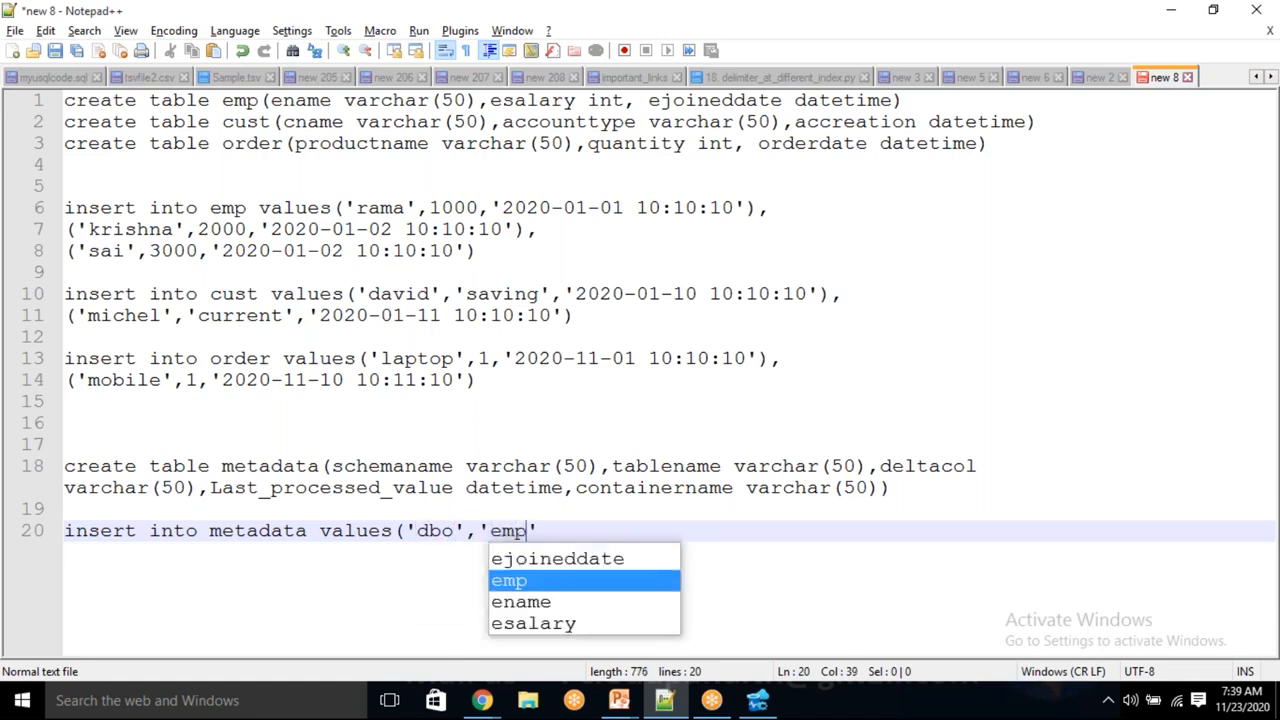
{"action": "type", "text": ","}
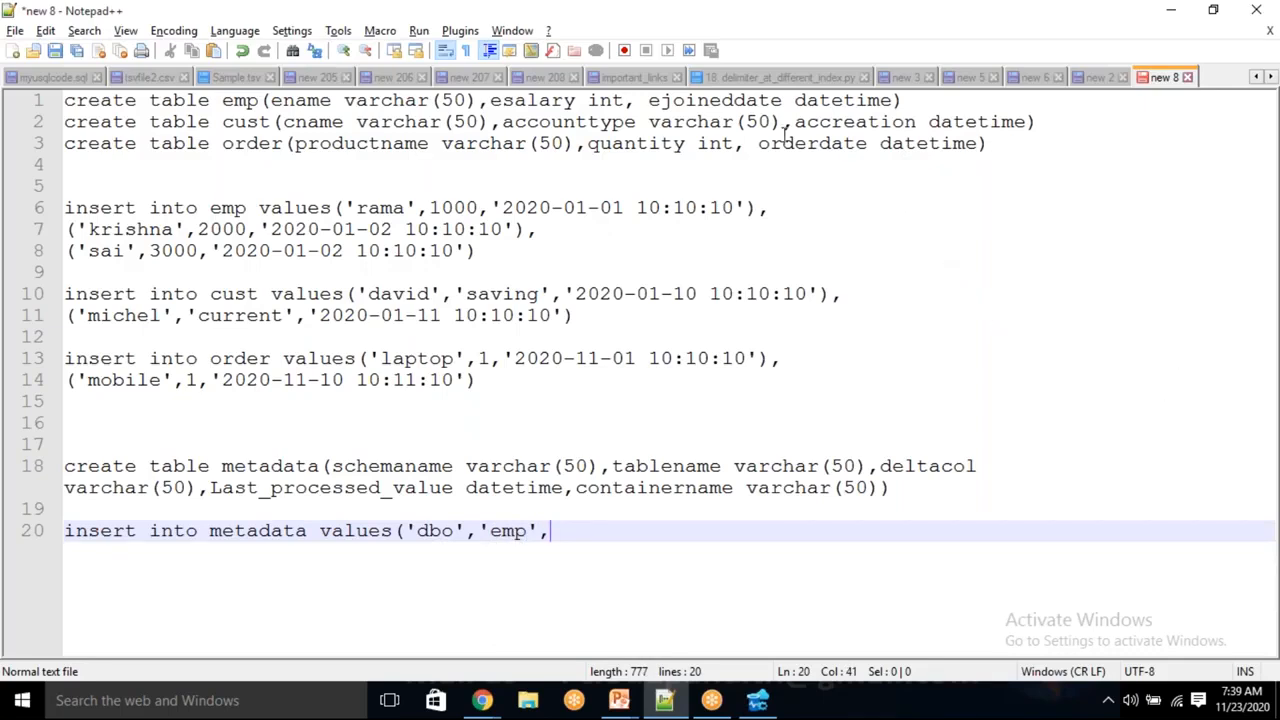
{"action": "double_click", "coordinate": [705, 100]}
{"action": "key", "text": "ctrl+c"}
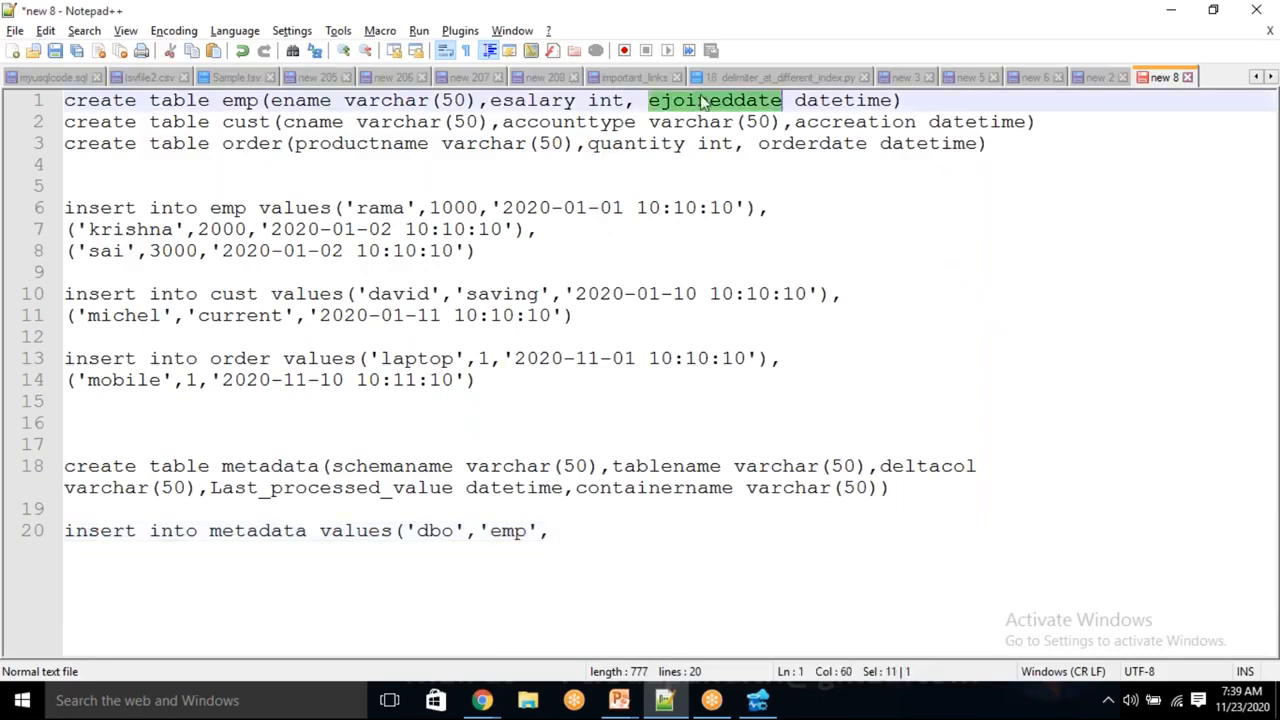
{"action": "left_click", "coordinate": [571, 536]}
{"action": "type", "text": "'"}
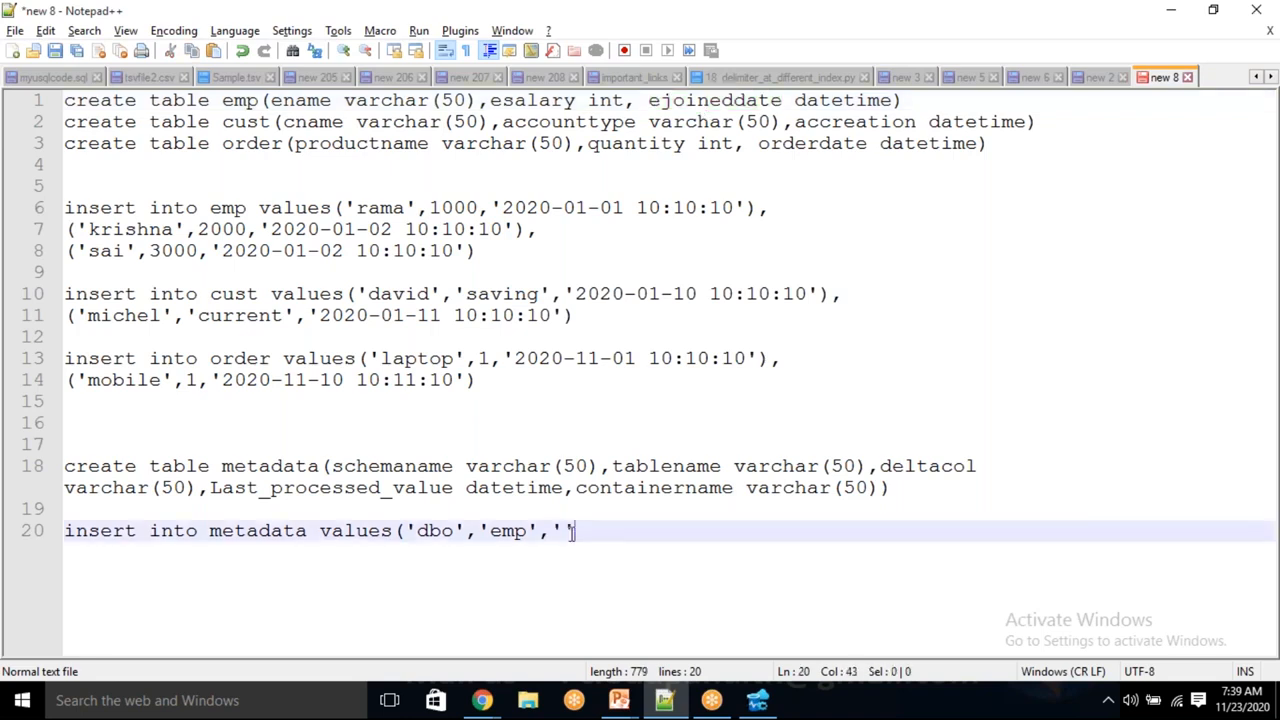
{"action": "key", "text": "ctrl+v"}
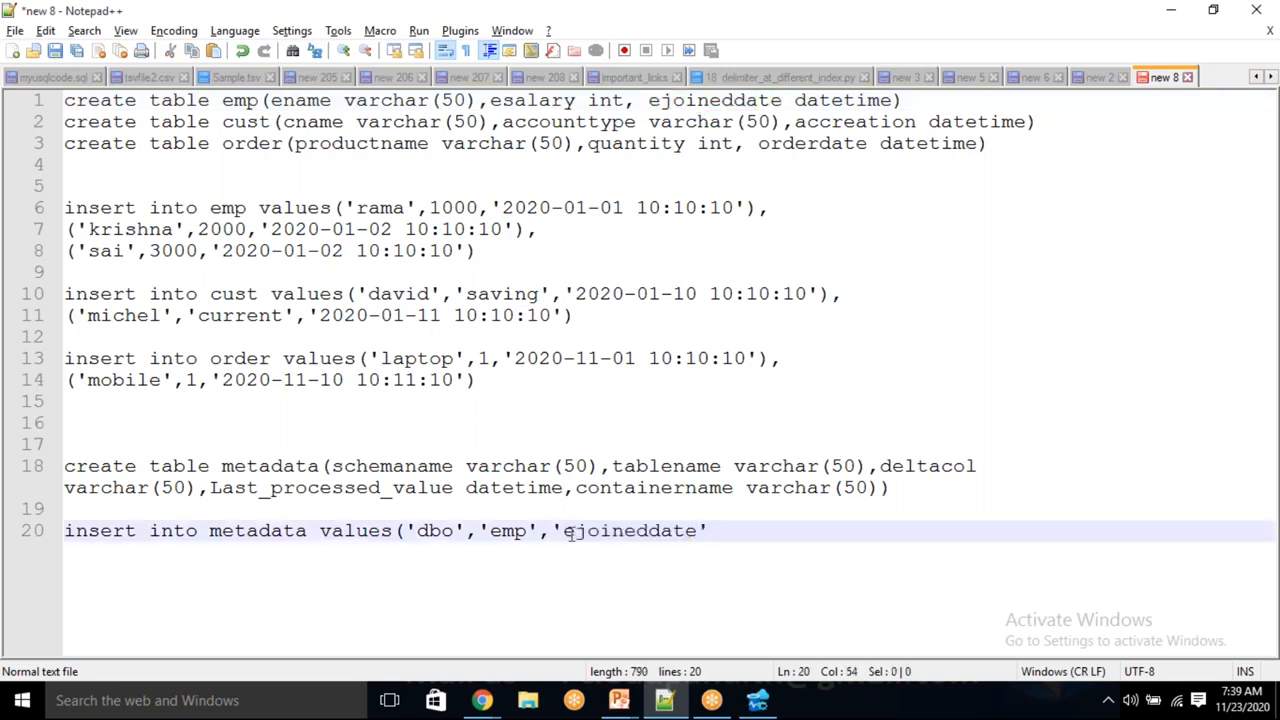
Step: Copy the first employee's join date from line 6 into the insert as the last processed value
{"action": "double_click", "coordinate": [379, 490]}
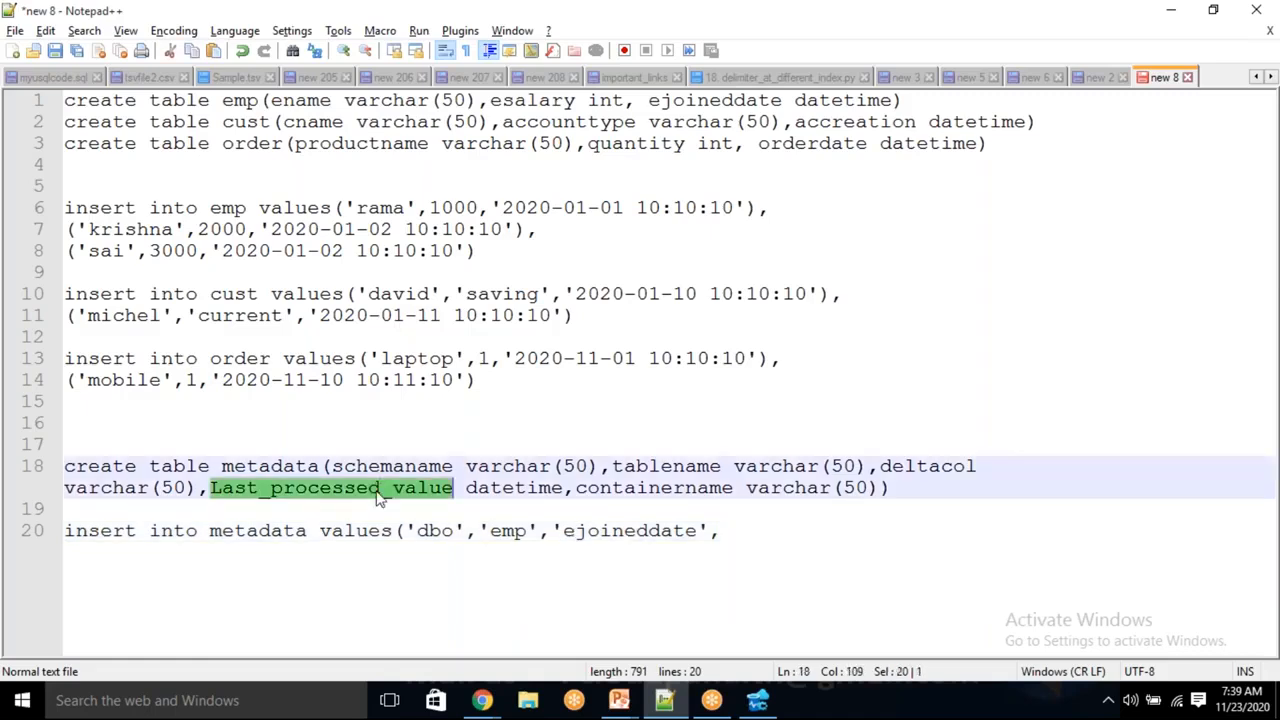
{"action": "left_click", "coordinate": [762, 533]}
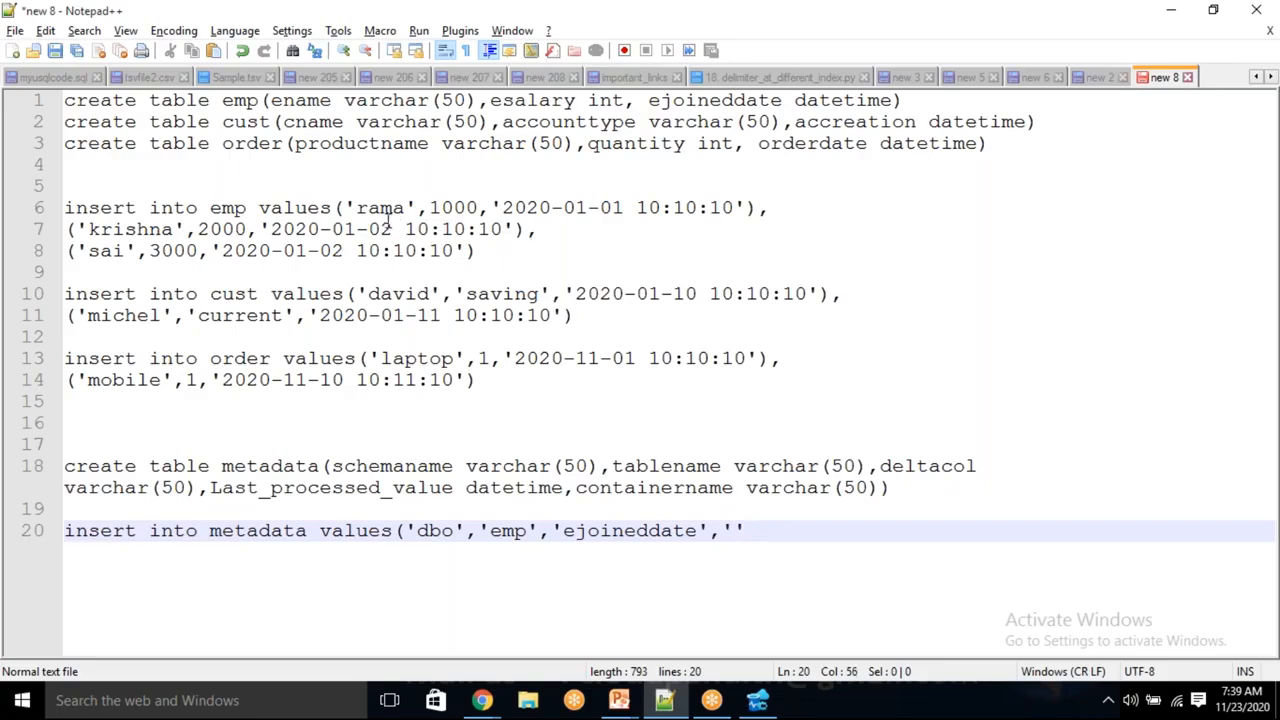
{"action": "left_click_drag", "start_coordinate": [490, 207], "coordinate": [750, 208]}
{"action": "key", "text": "ctrl+c"}
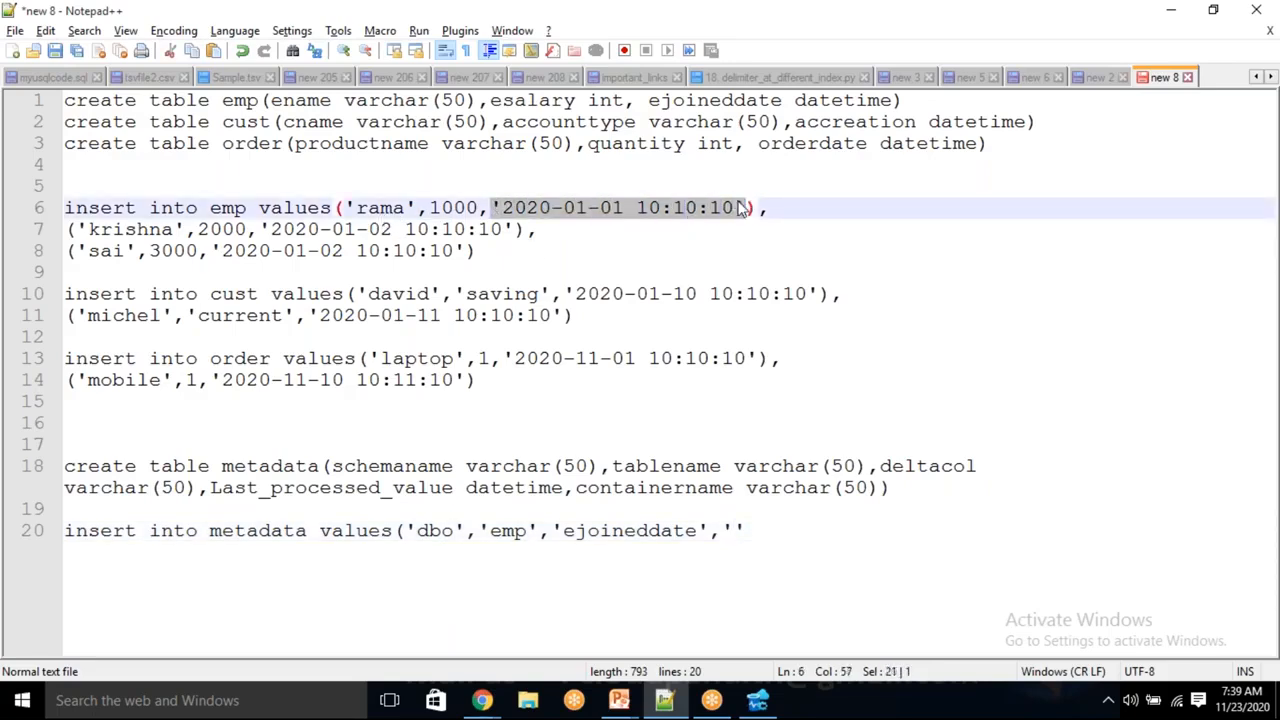
{"action": "left_click", "coordinate": [755, 527]}
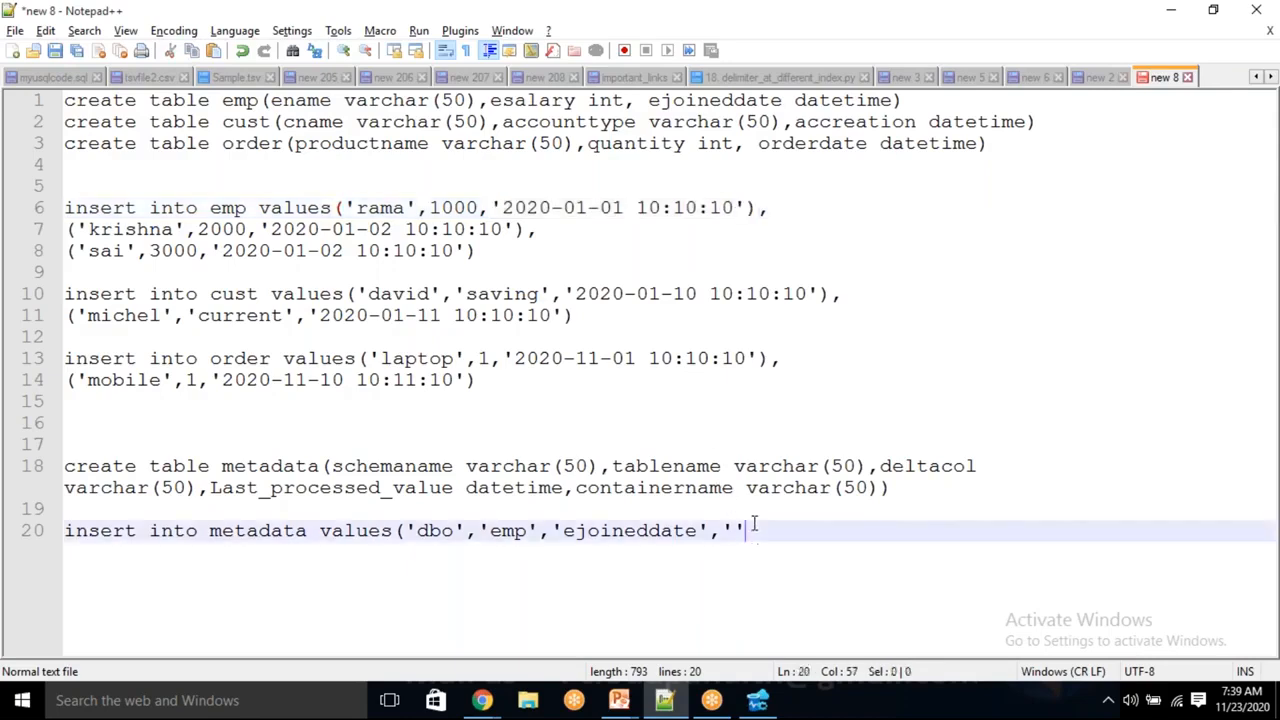
{"action": "key", "text": "ctrl+v"}
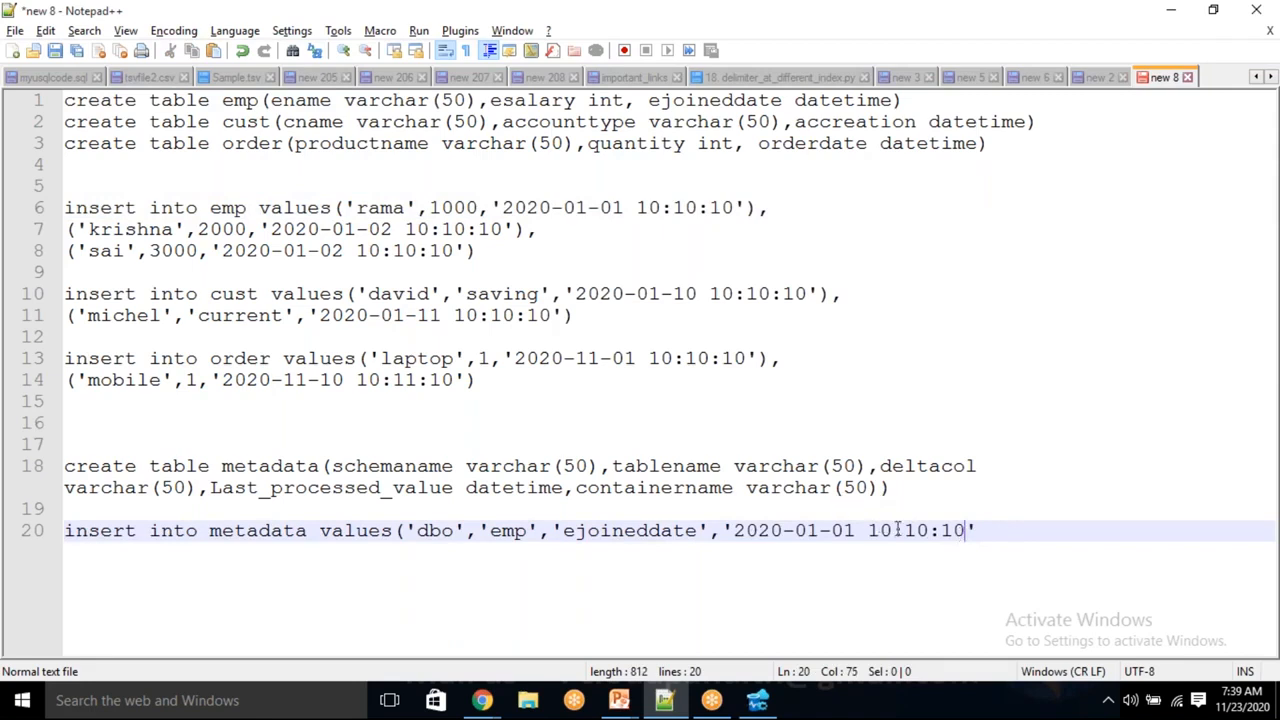
{"action": "left_click", "coordinate": [897, 530]}
{"action": "key", "text": "BackSpace"}
{"action": "key", "text": "BackSpace"}
{"action": "type", "text": "09"}
{"action": "left_click", "coordinate": [1003, 532]}
{"action": "left_click_drag", "start_coordinate": [808, 530], "coordinate": [895, 530]}
{"action": "left_click", "coordinate": [909, 532]}
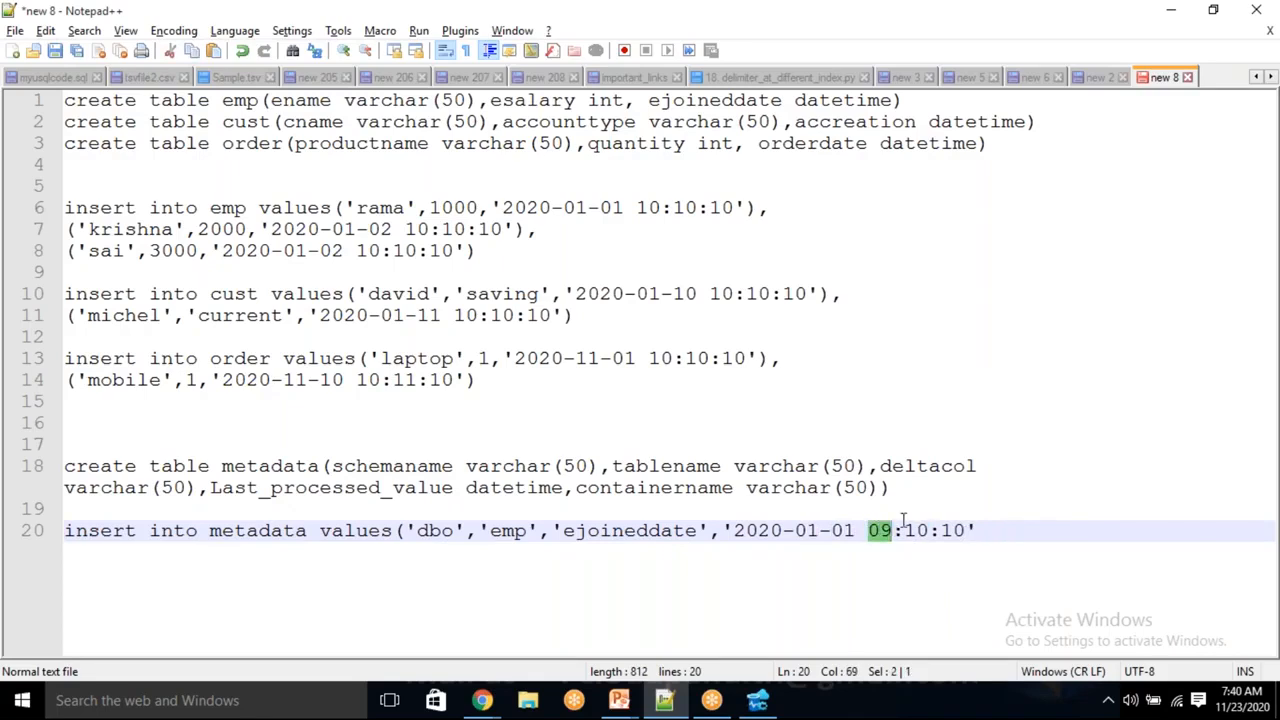
Step: Compare the emp rows on lines 6 to 8 against the date on line 20
{"action": "left_click_drag", "start_coordinate": [406, 208], "coordinate": [491, 208]}
{"action": "left_click_drag", "start_coordinate": [966, 530], "coordinate": [831, 530]}
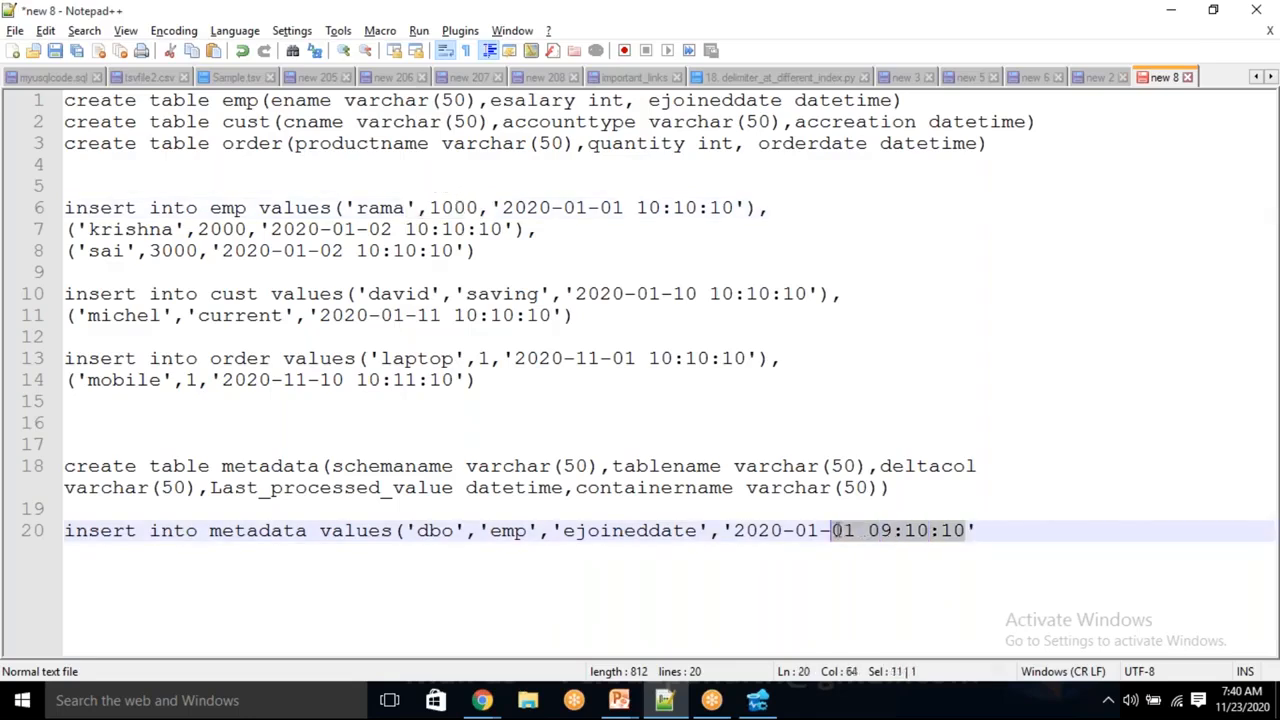
{"action": "left_click_drag", "start_coordinate": [418, 208], "coordinate": [508, 250]}
{"action": "double_click", "coordinate": [574, 208]}
{"action": "left_click_drag", "start_coordinate": [541, 195], "coordinate": [430, 208]}
{"action": "left_click", "coordinate": [541, 209]}
{"action": "left_click_drag", "start_coordinate": [480, 250], "coordinate": [430, 208]}
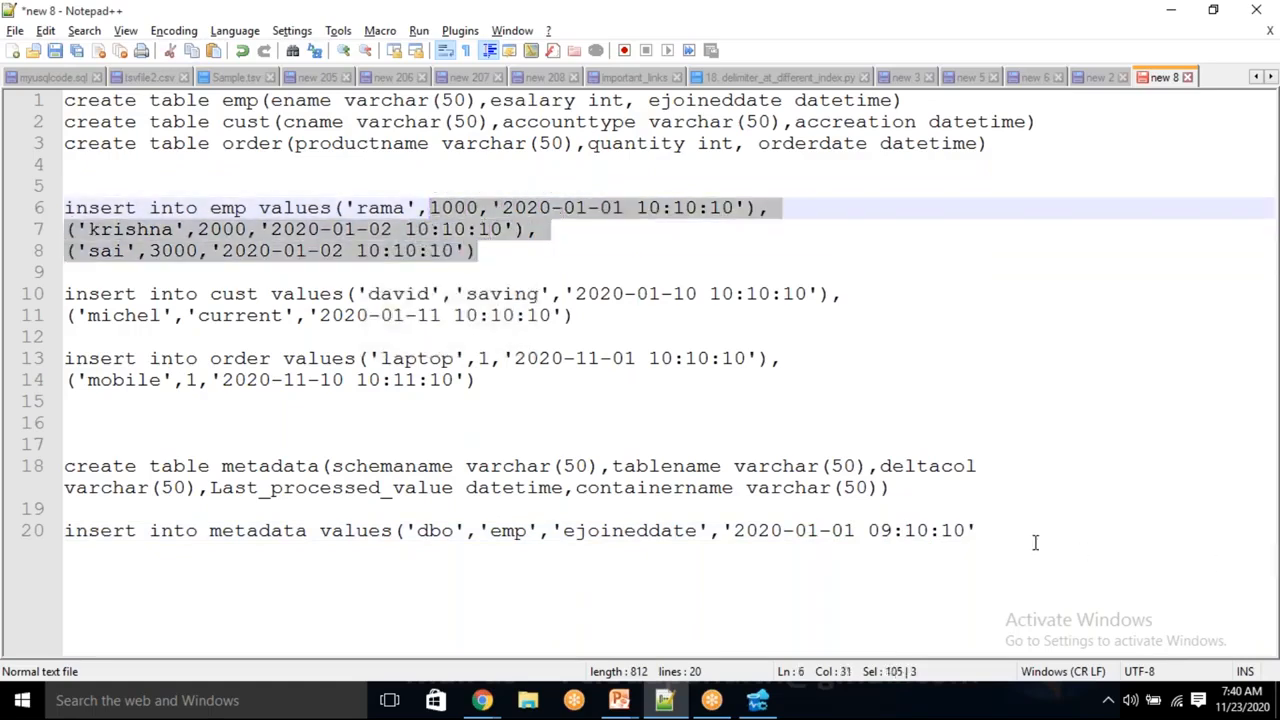
{"action": "left_click", "coordinate": [1007, 531]}
Step: Close the first row with container 'empdata' and start a second values row on line 21
{"action": "type", "text": ",,"}
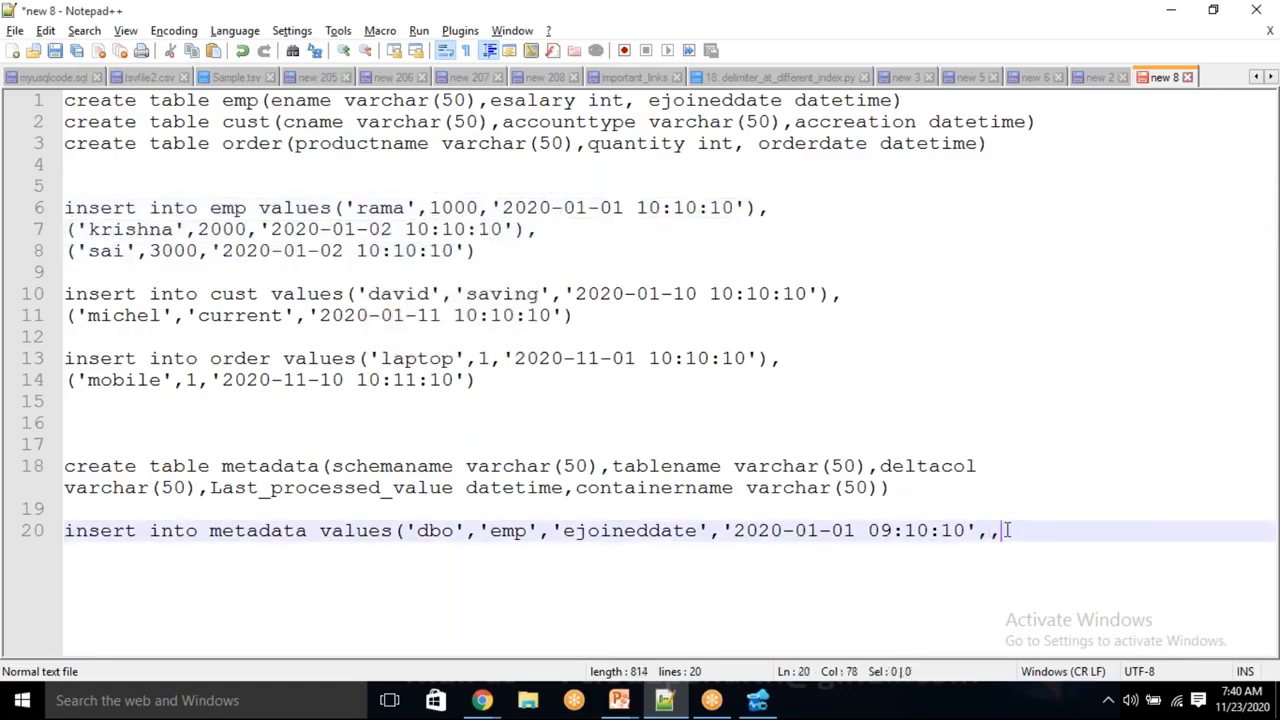
{"action": "type", "text": "''empdata"}
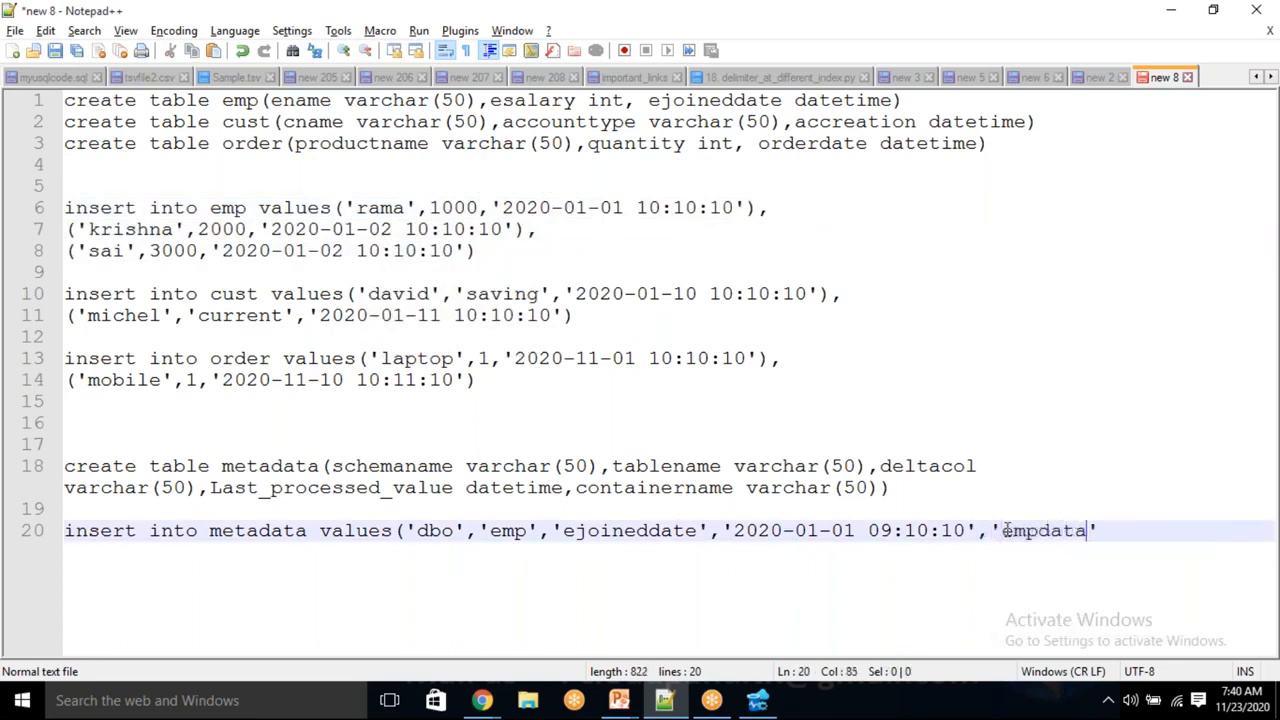
{"action": "type", "text": "),"}
{"action": "key", "text": "Return"}
{"action": "type", "text": "(''"}
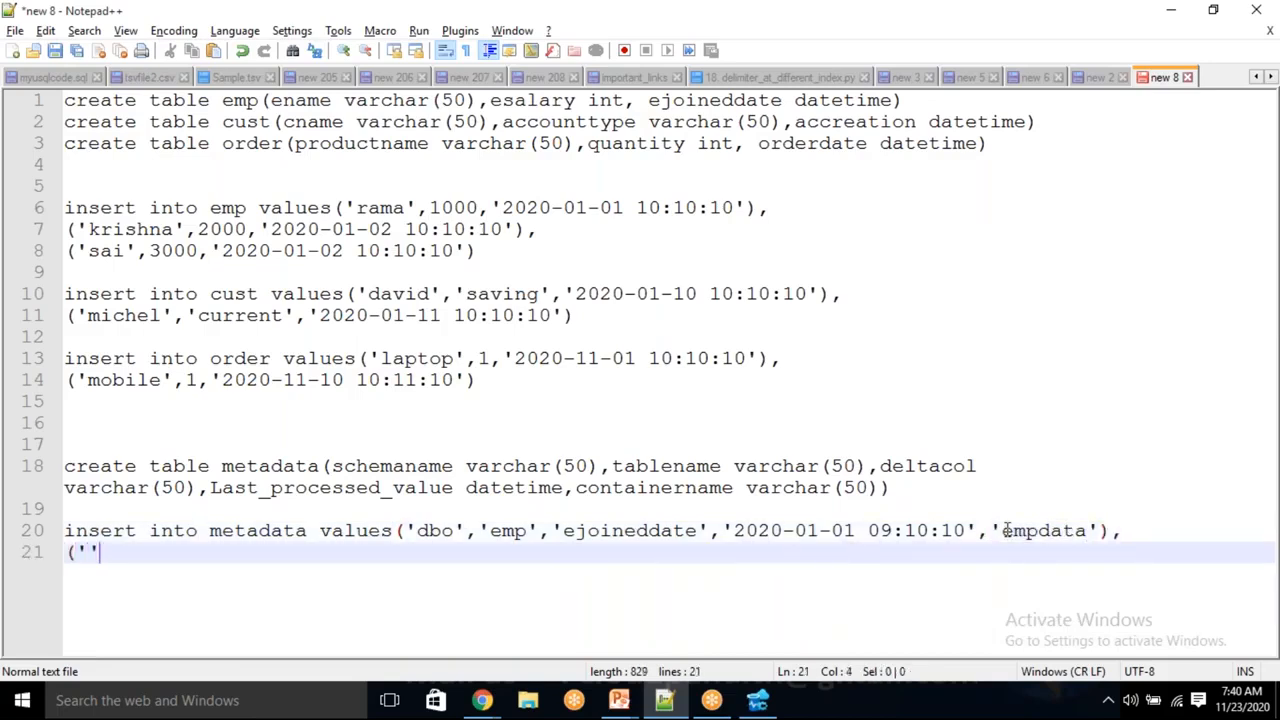
{"action": "key", "text": "Left"}
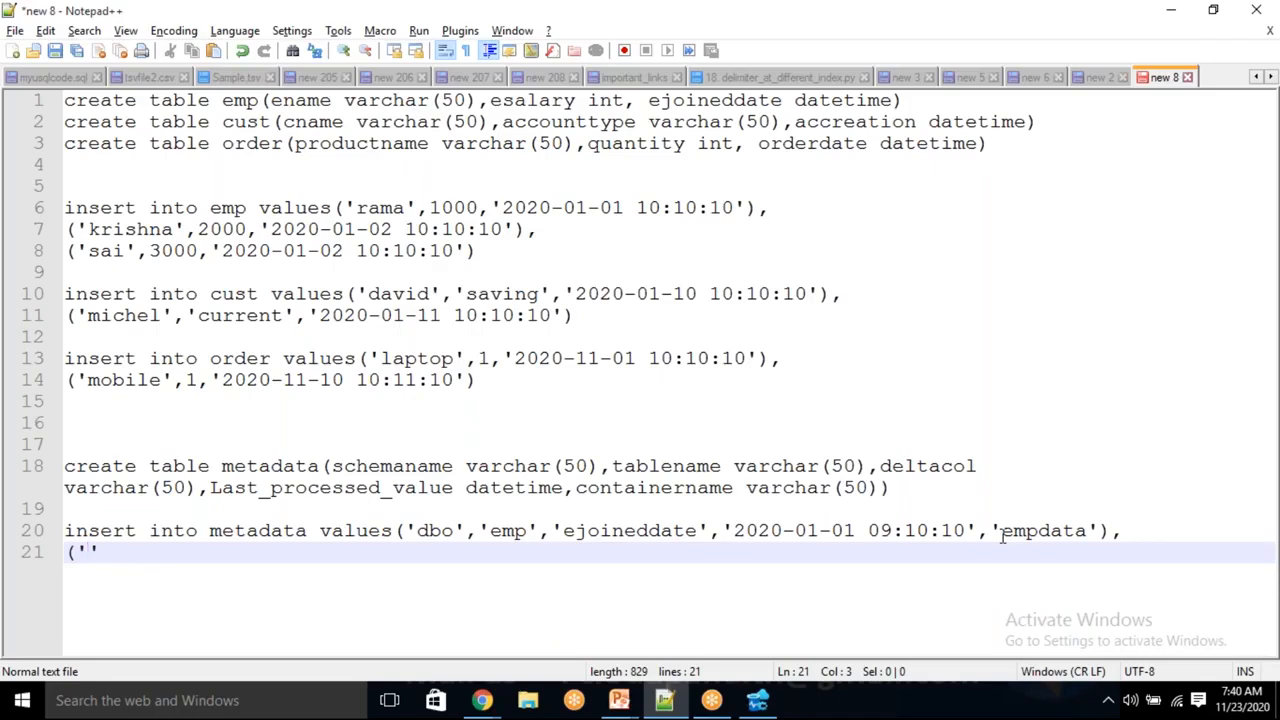
Step: Start line 21's cust row with 'dbo','cust','accreation'
{"action": "type", "text": "dbo','"}
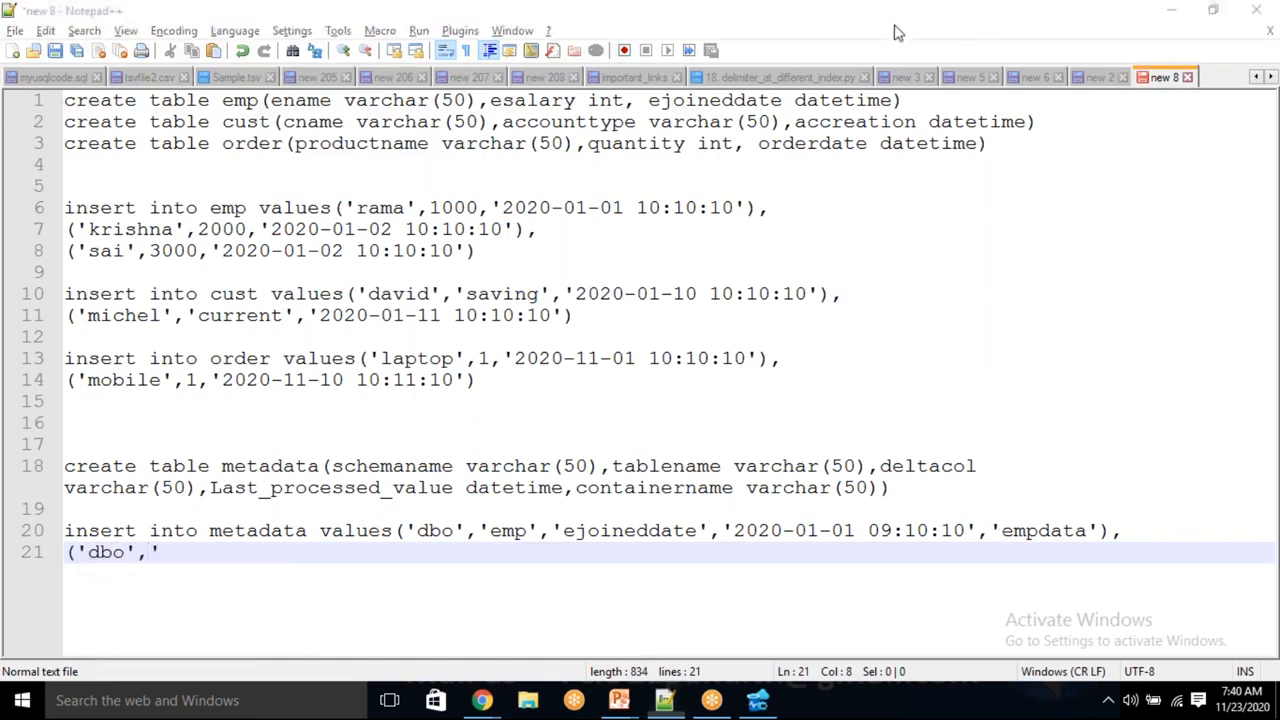
{"action": "left_click", "coordinate": [238, 561]}
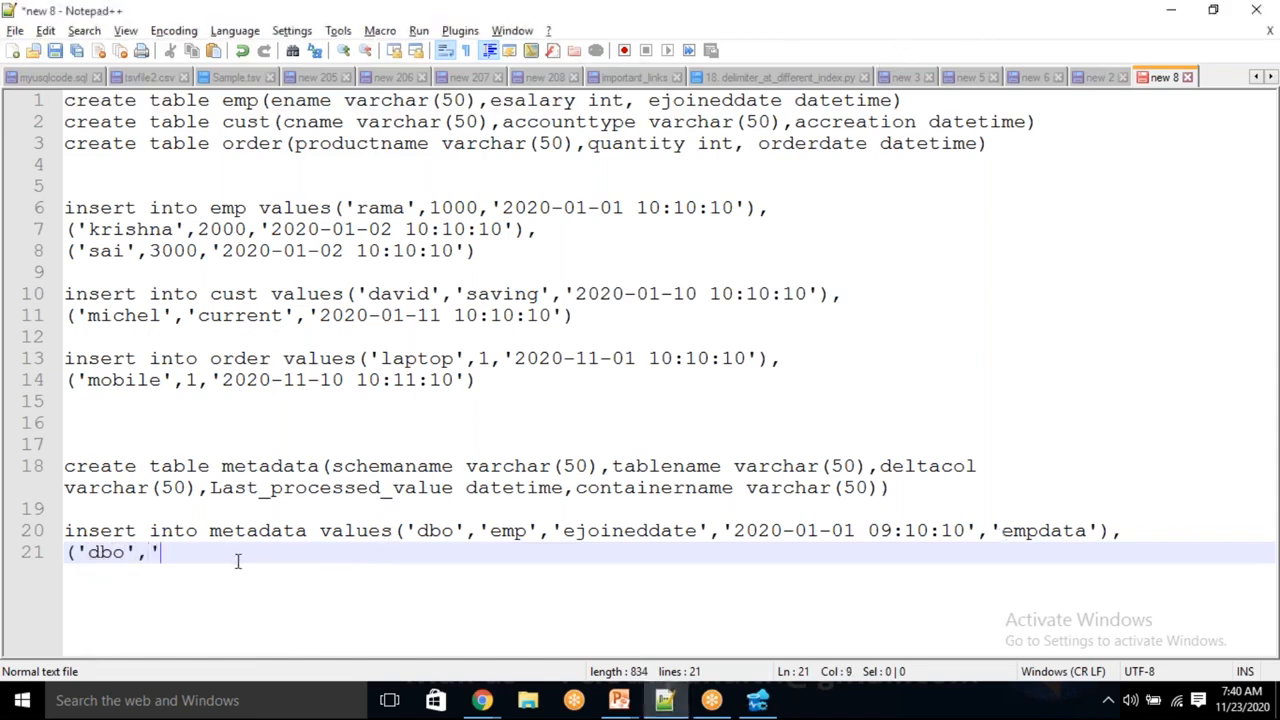
{"action": "type", "text": "cust"}
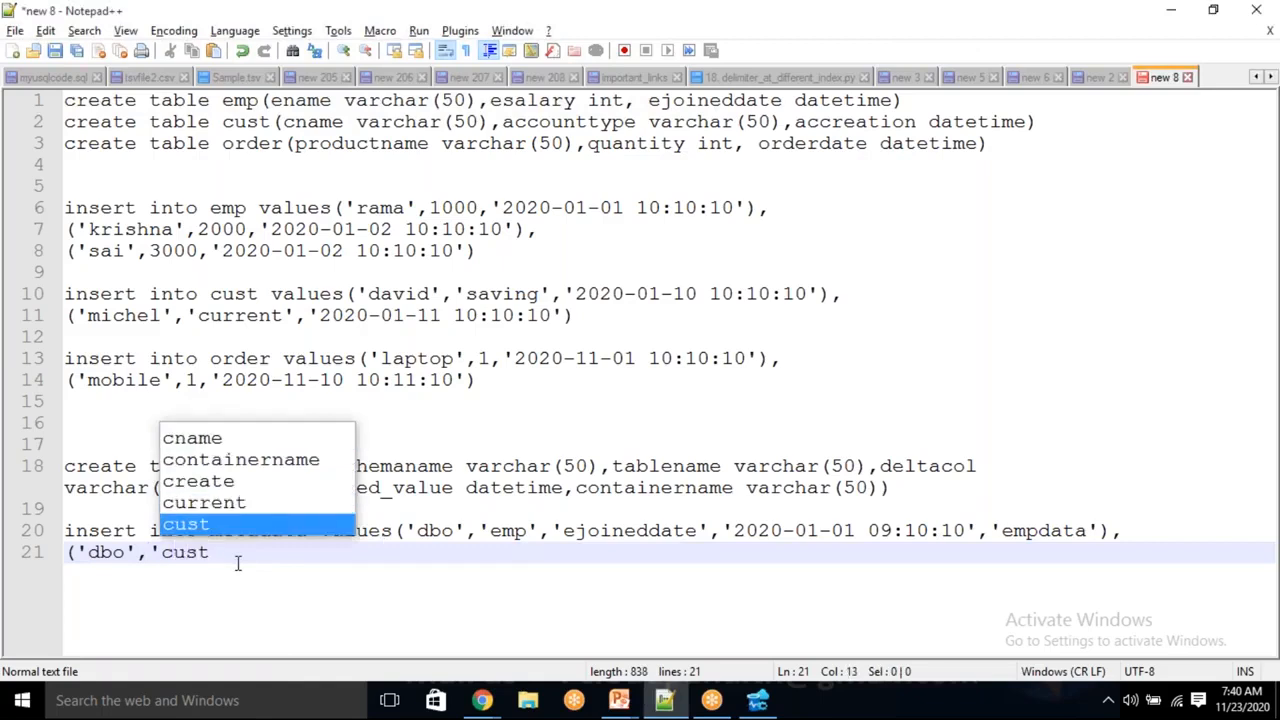
{"action": "type", "text": "','"}
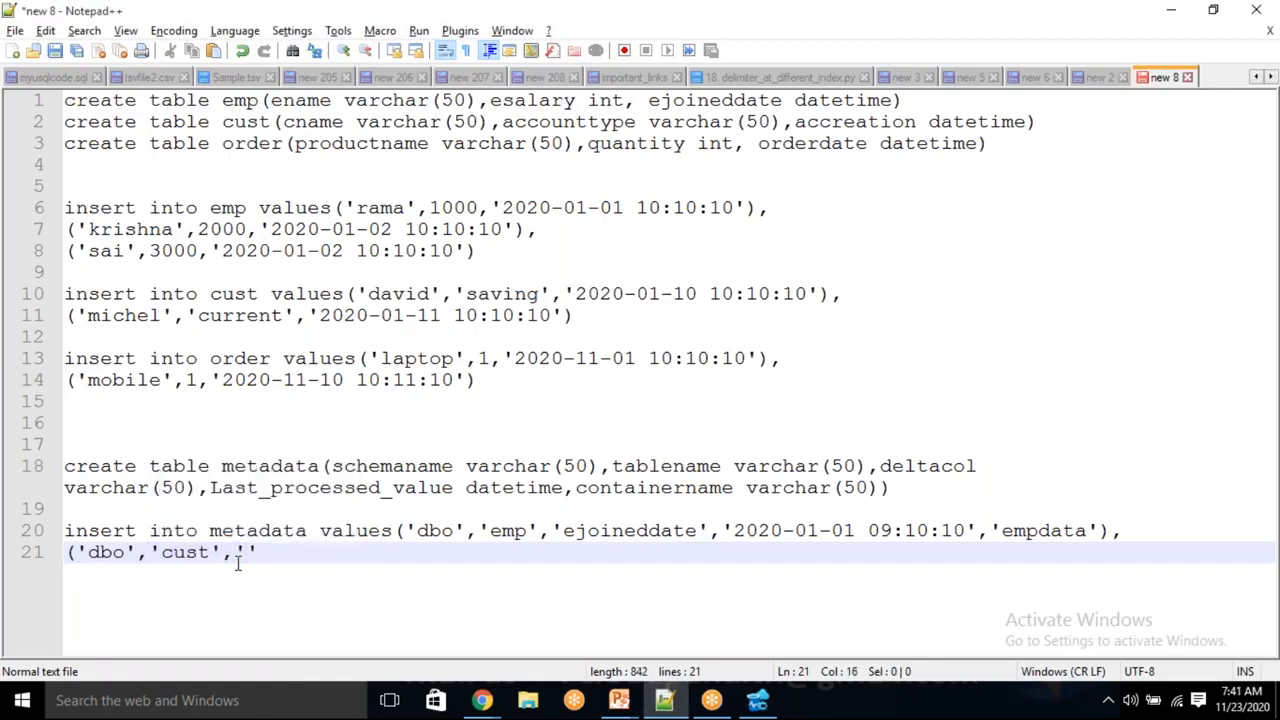
{"action": "double_click", "coordinate": [843, 121]}
{"action": "key", "text": "ctrl+c"}
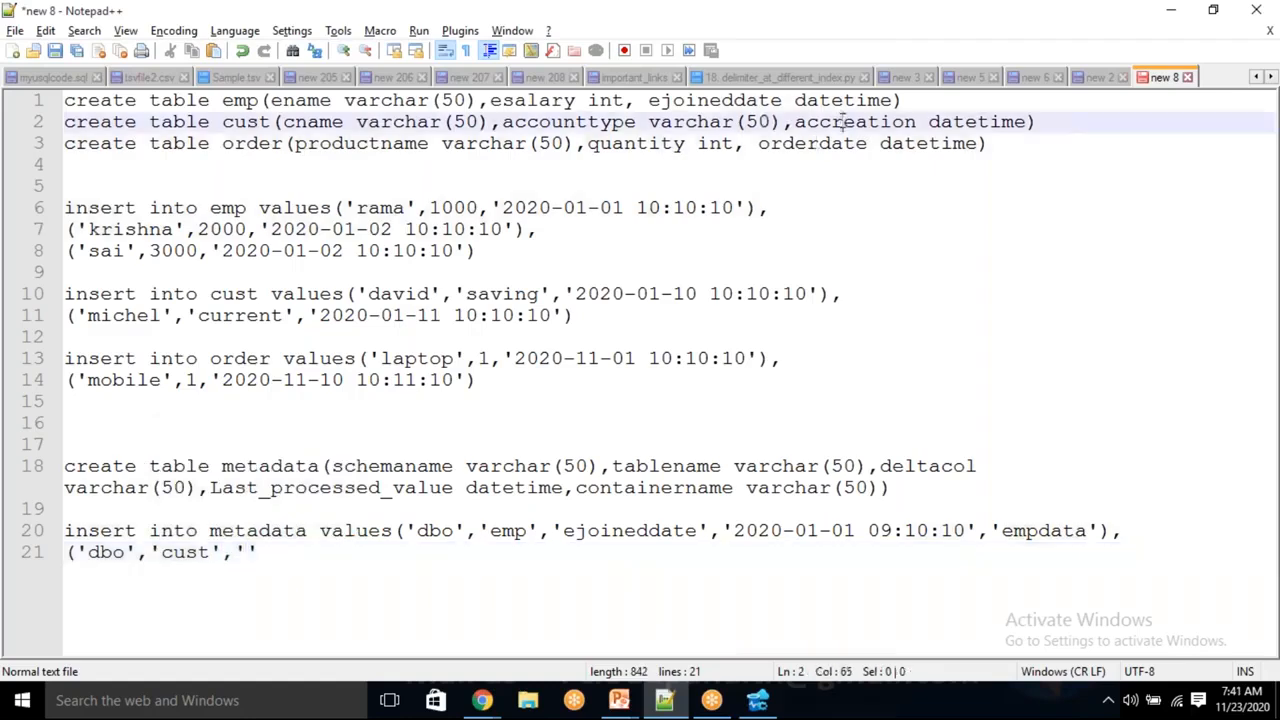
{"action": "left_click", "coordinate": [242, 552]}
{"action": "key", "text": "ctrl+v"}
{"action": "left_click", "coordinate": [386, 552]}
{"action": "type", "text": ",''"}
{"action": "key", "text": "Left"}
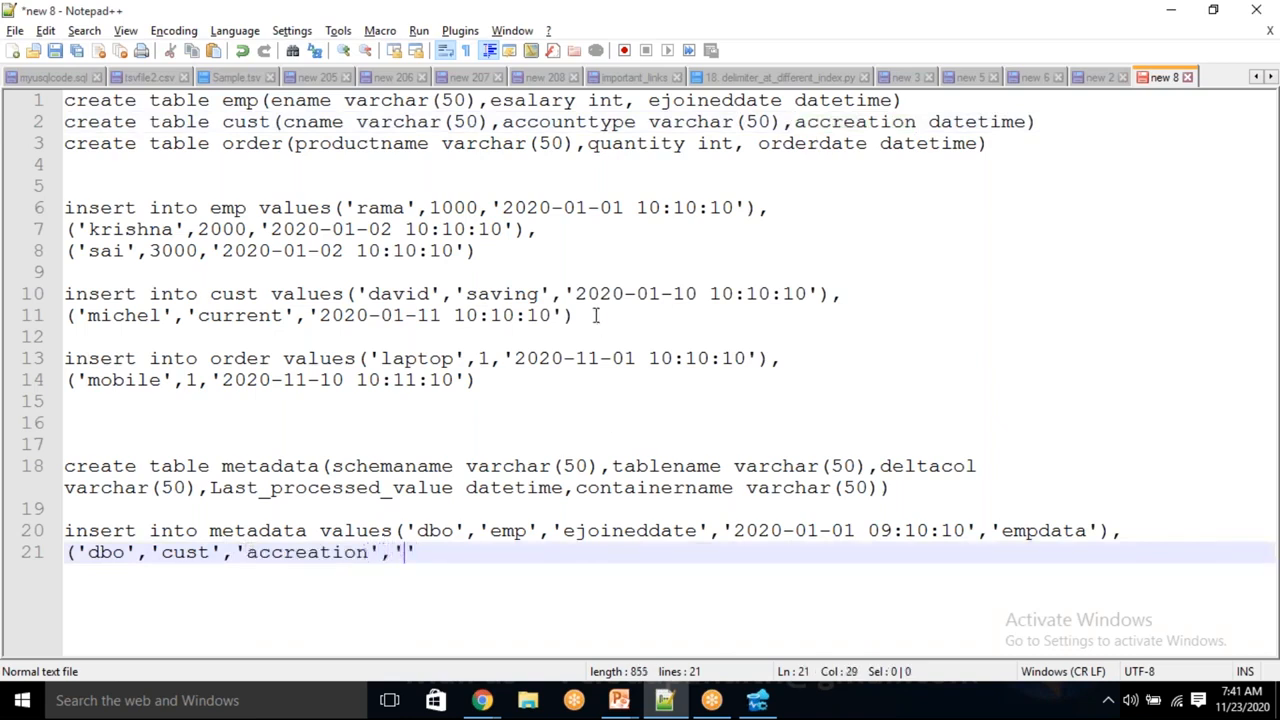
{"action": "left_click_drag", "start_coordinate": [567, 293], "coordinate": [820, 293]}
{"action": "key", "text": "ctrl+c"}
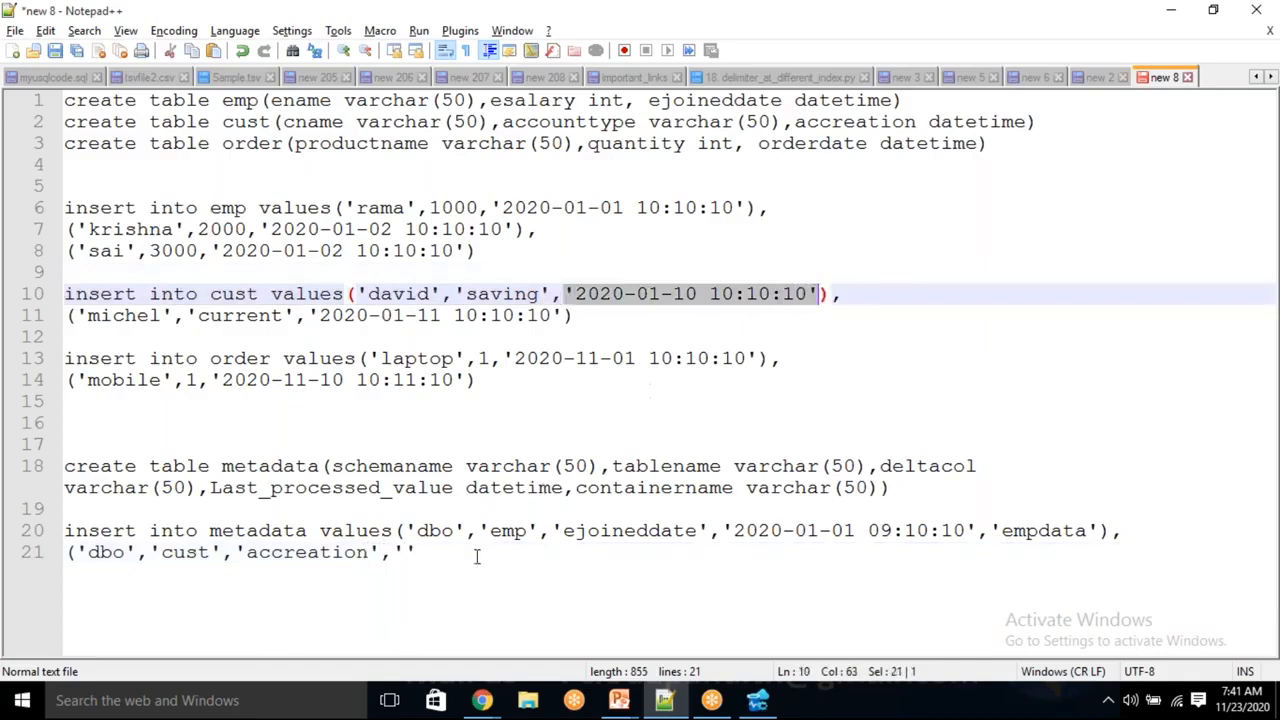
{"action": "left_click", "coordinate": [427, 553]}
{"action": "key", "text": "BackSpace"}
{"action": "key", "text": "BackSpace"}
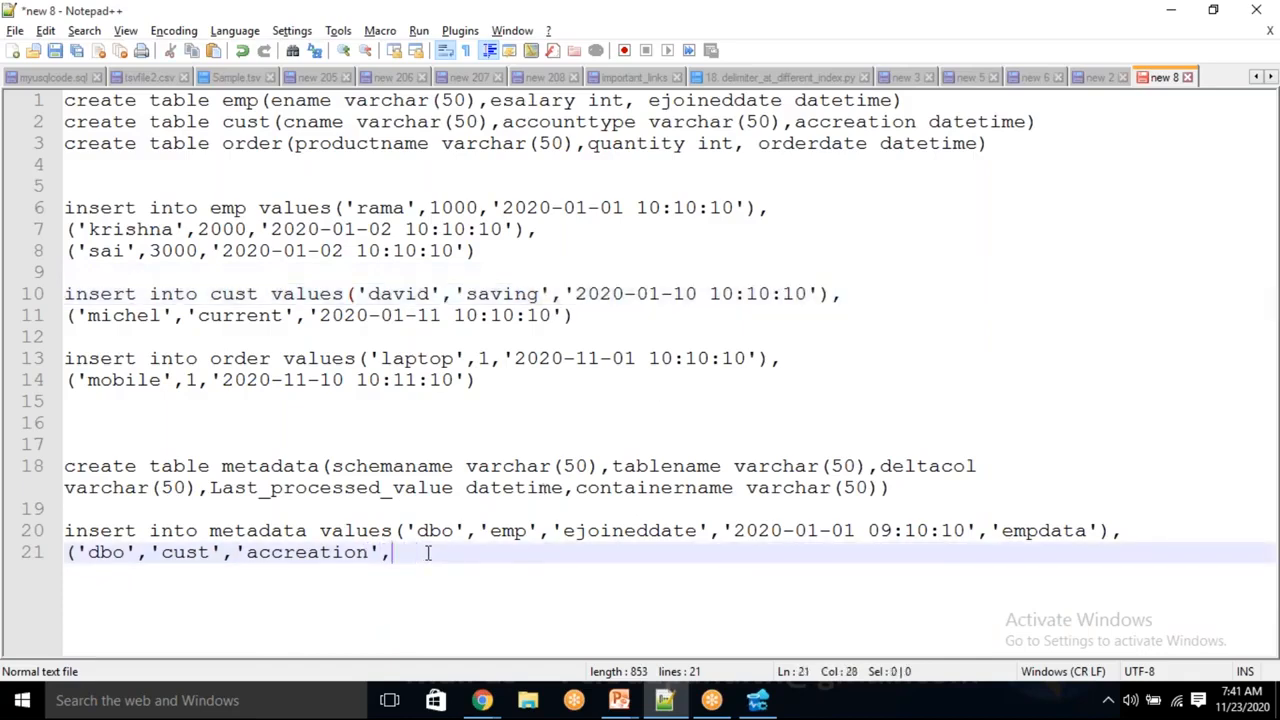
{"action": "key", "text": "ctrl+v"}
{"action": "left_click", "coordinate": [567, 556]}
{"action": "key", "text": "BackSpace"}
{"action": "key", "text": "BackSpace"}
{"action": "type", "text": "09"}
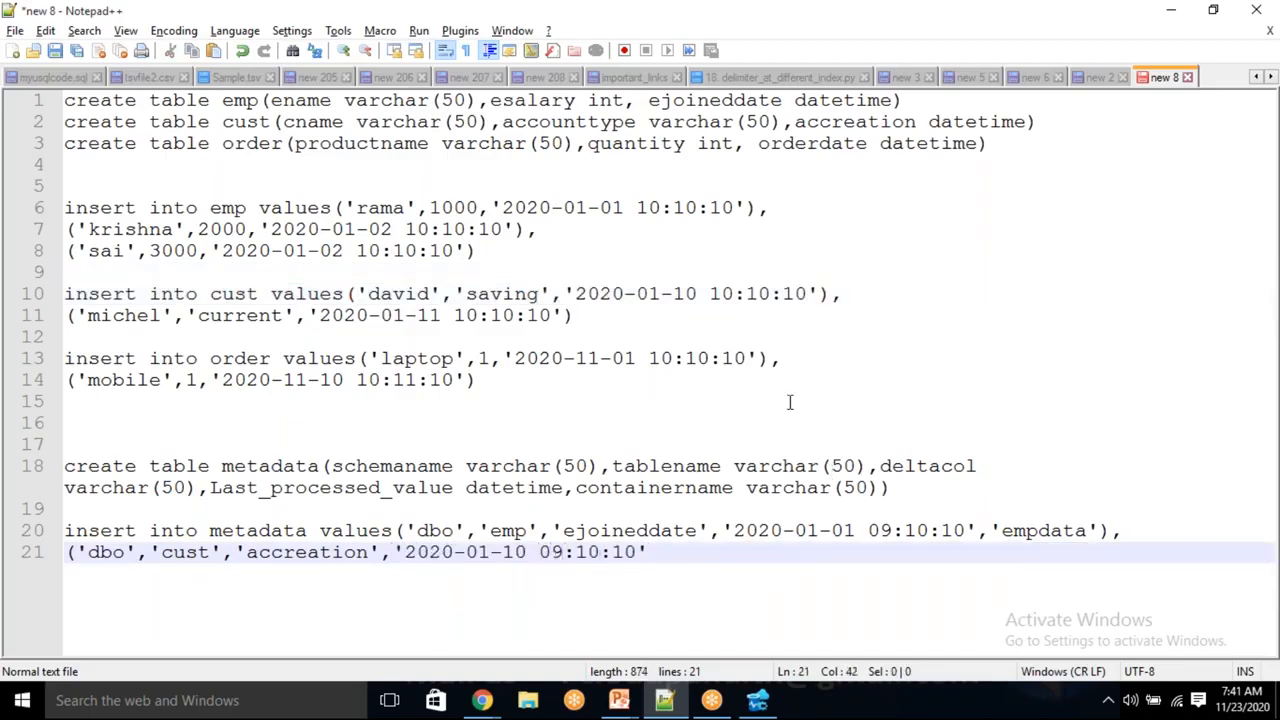
Step: Compare the new 09 hour against the original 10:10:10 cust date on line 10
{"action": "left_click_drag", "start_coordinate": [688, 292], "coordinate": [796, 293]}
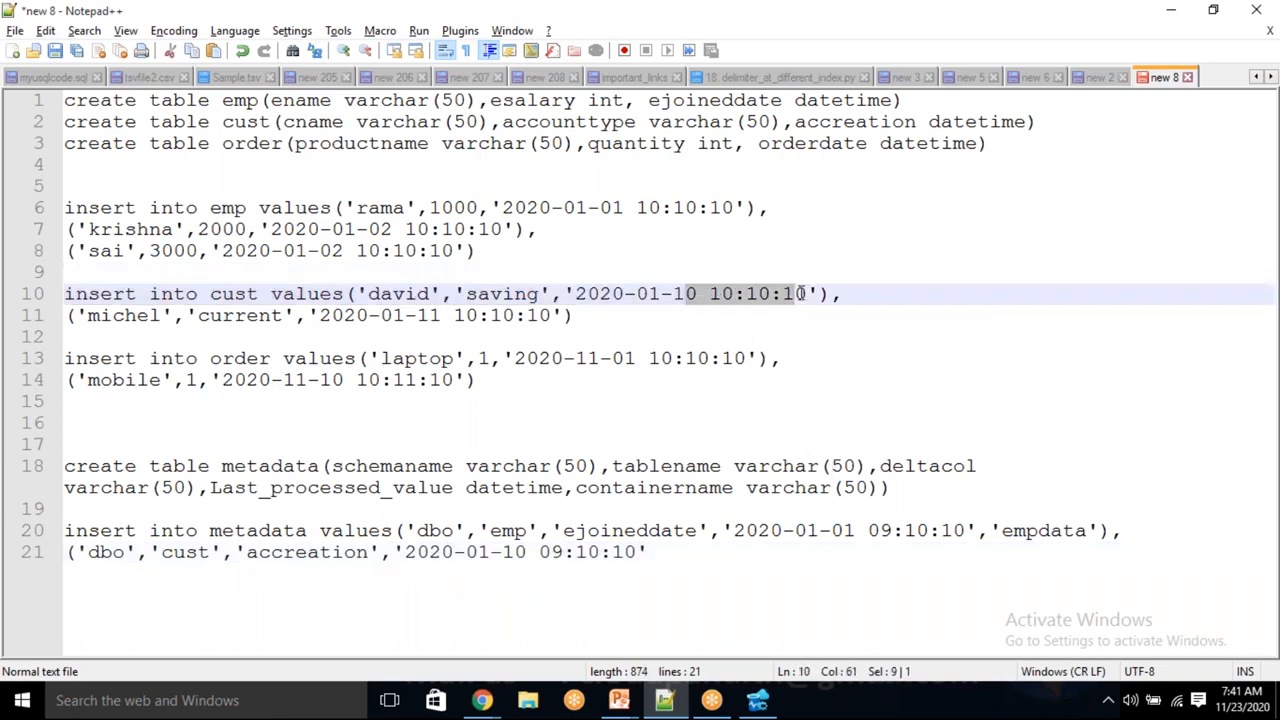
{"action": "left_click", "coordinate": [712, 320]}
{"action": "left_click_drag", "start_coordinate": [711, 294], "coordinate": [800, 294]}
{"action": "left_click", "coordinate": [800, 320]}
{"action": "left_click", "coordinate": [668, 323]}
{"action": "left_click", "coordinate": [790, 314]}
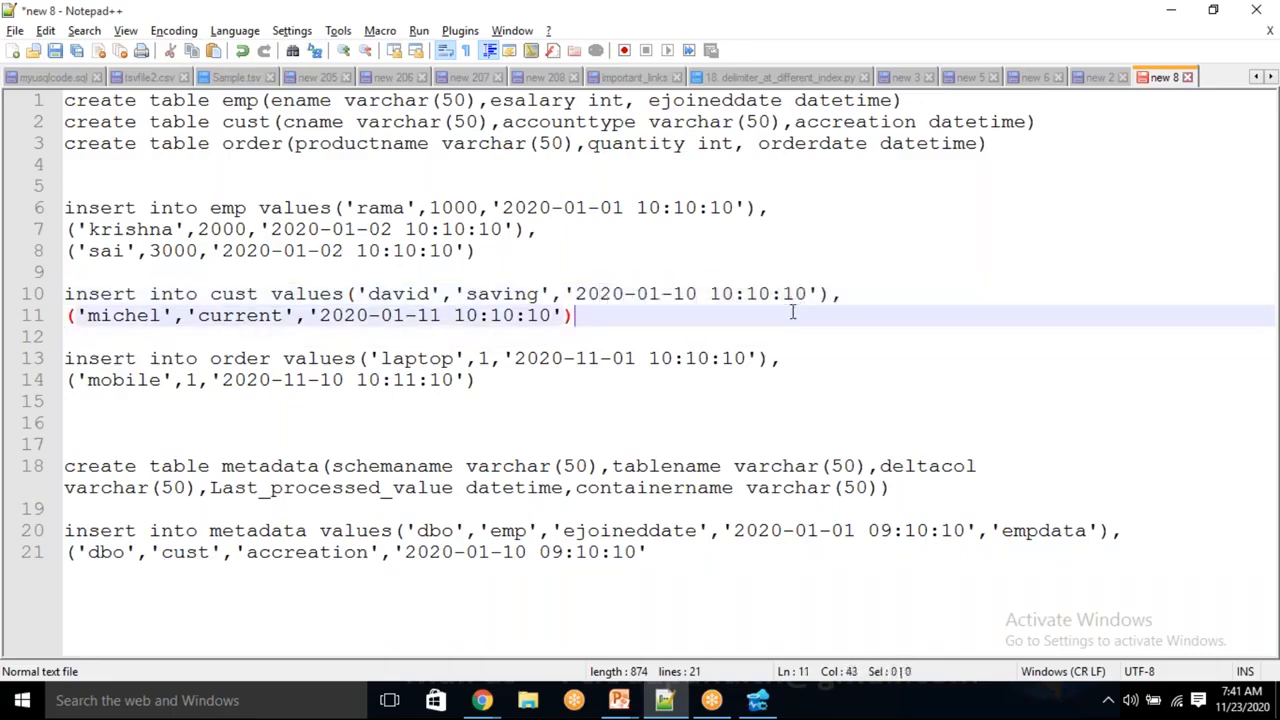
{"action": "left_click", "coordinate": [587, 300]}
{"action": "left_click_drag", "start_coordinate": [587, 294], "coordinate": [818, 292]}
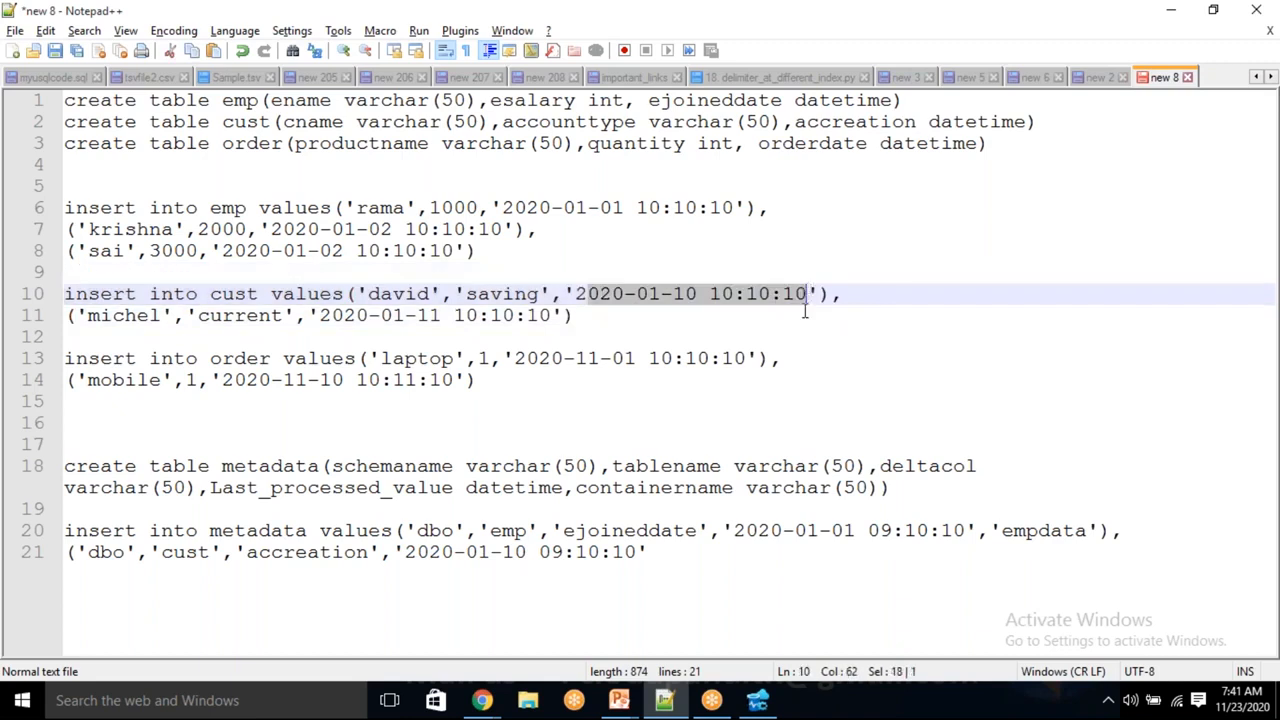
{"action": "left_click", "coordinate": [804, 312]}
{"action": "left_click_drag", "start_coordinate": [649, 293], "coordinate": [852, 294]}
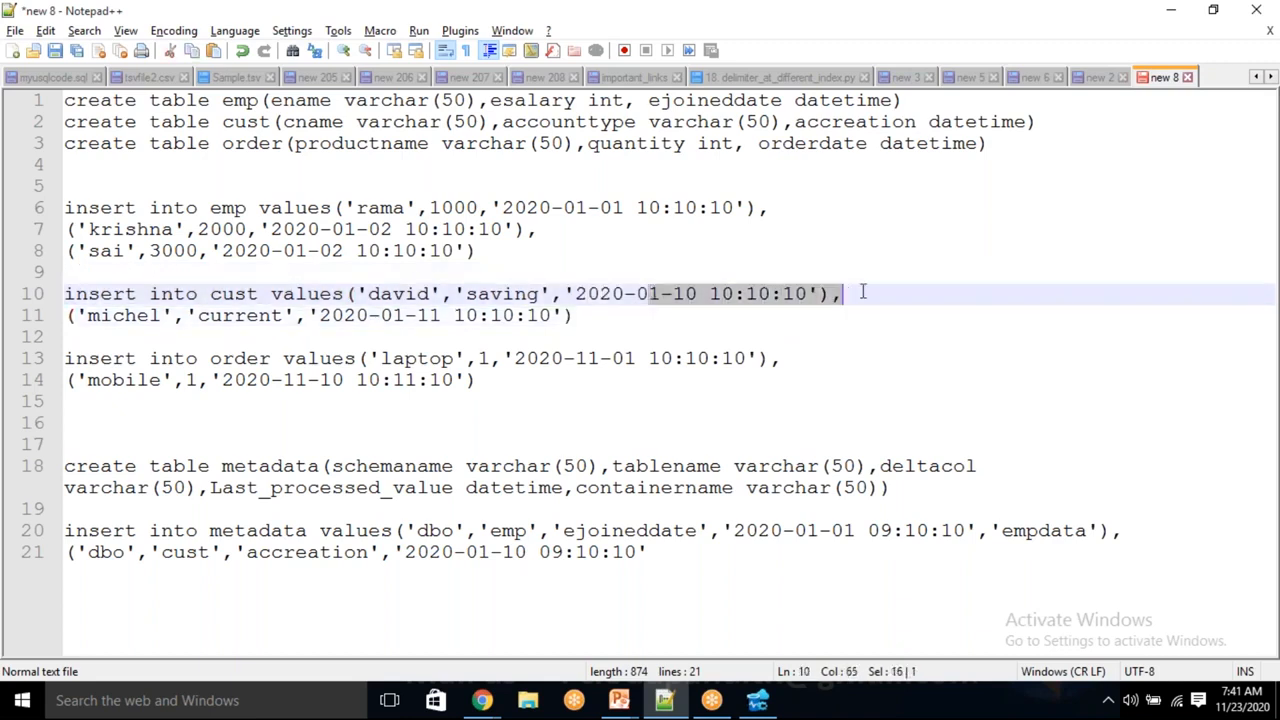
{"action": "left_click", "coordinate": [831, 338]}
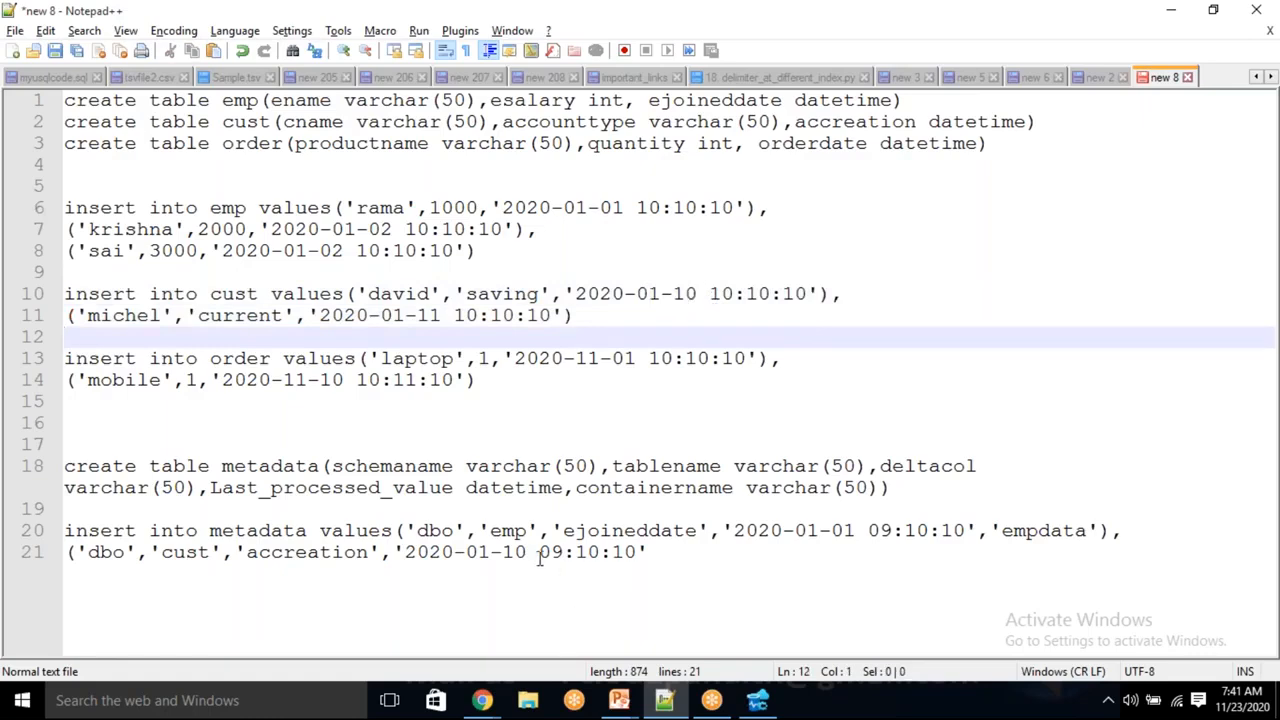
{"action": "left_click_drag", "start_coordinate": [528, 560], "coordinate": [587, 553]}
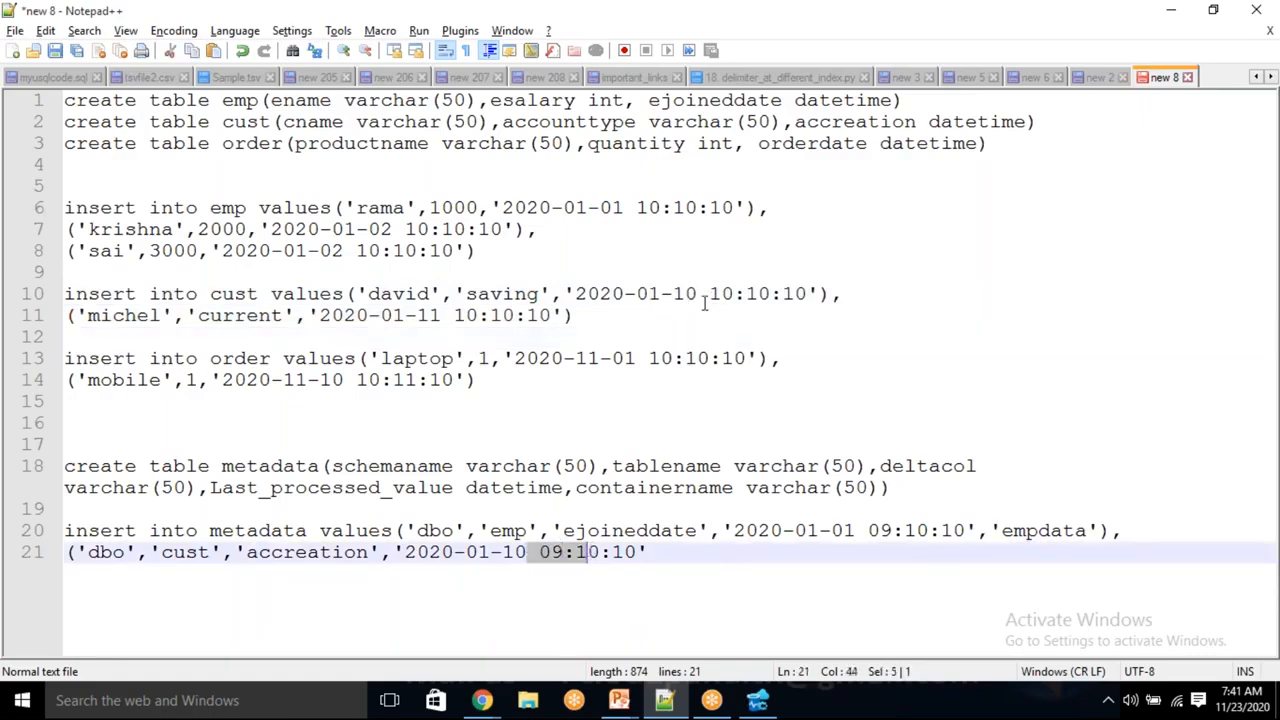
{"action": "left_click_drag", "start_coordinate": [673, 293], "coordinate": [770, 293]}
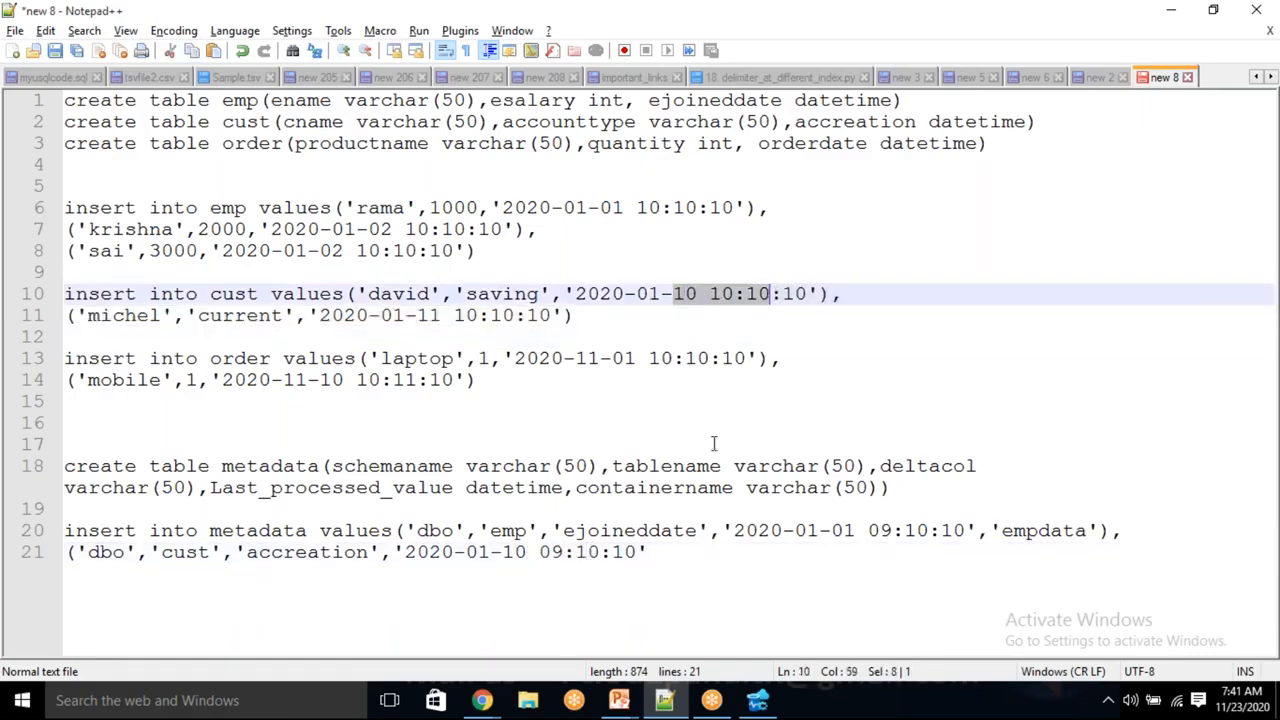
Step: Close the cust row with container 'custdata' and start a new line
{"action": "left_click", "coordinate": [663, 551]}
{"action": "type", "text": ",'"}
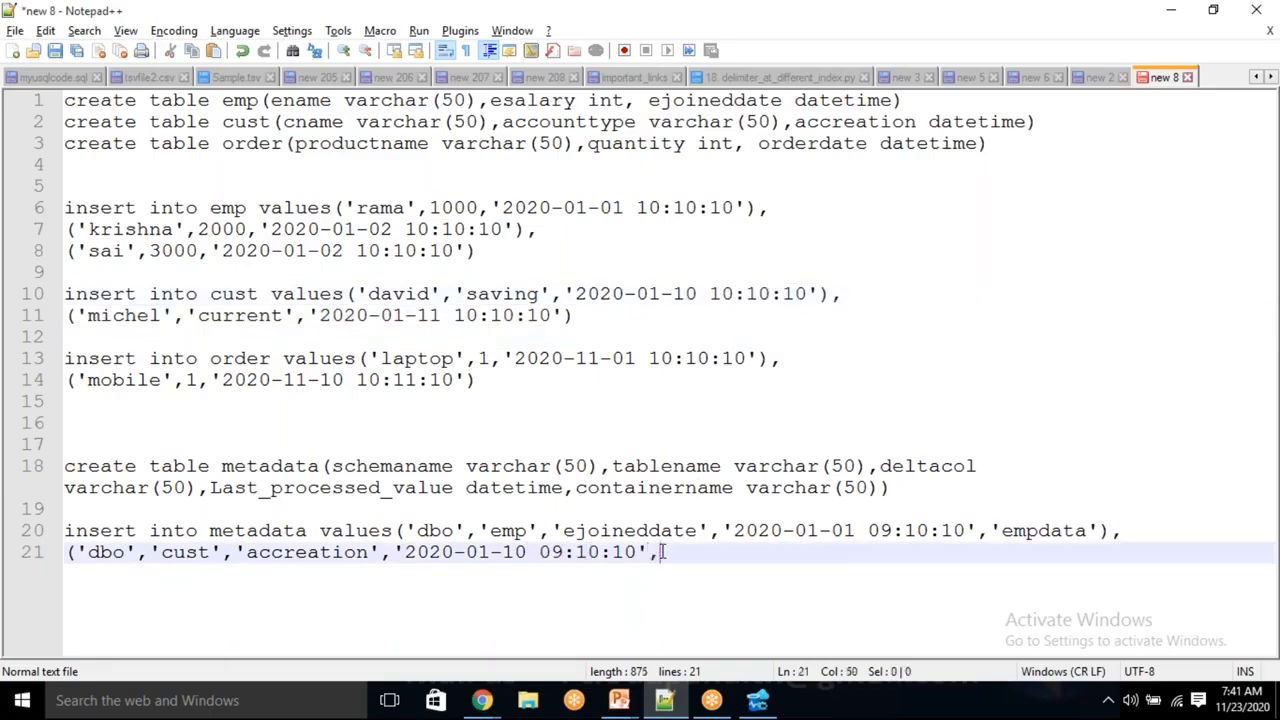
{"action": "type", "text": "custdata"}
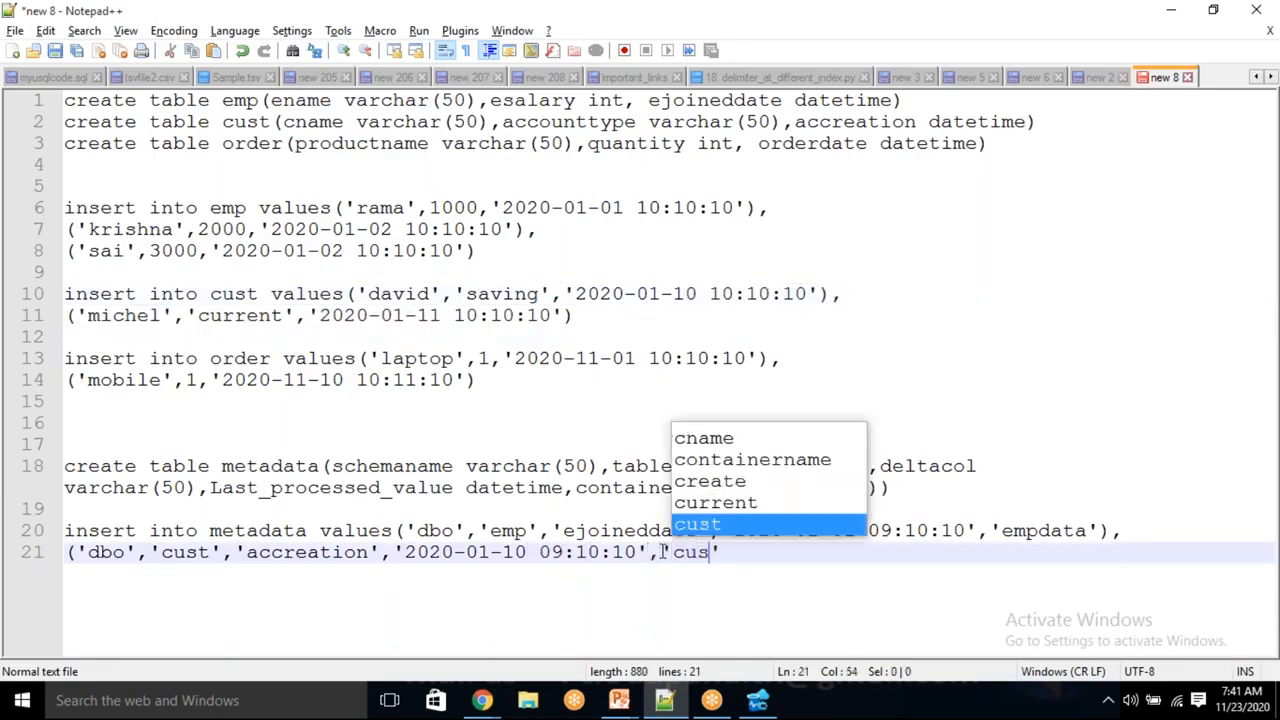
{"action": "type", "text": "')"}
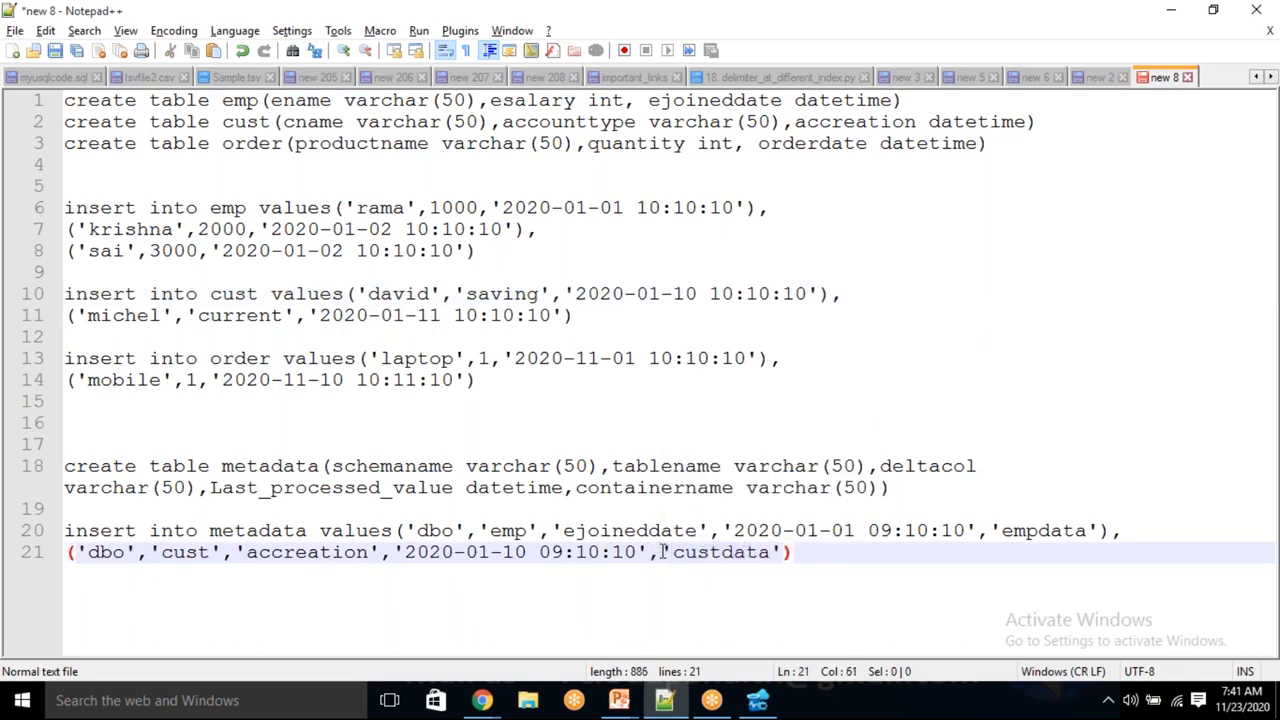
{"action": "type", "text": ","}
{"action": "key", "text": "Return"}
Step: Begin line 22 with ('dbo','order','orderdate',
{"action": "type", "text": "('"}
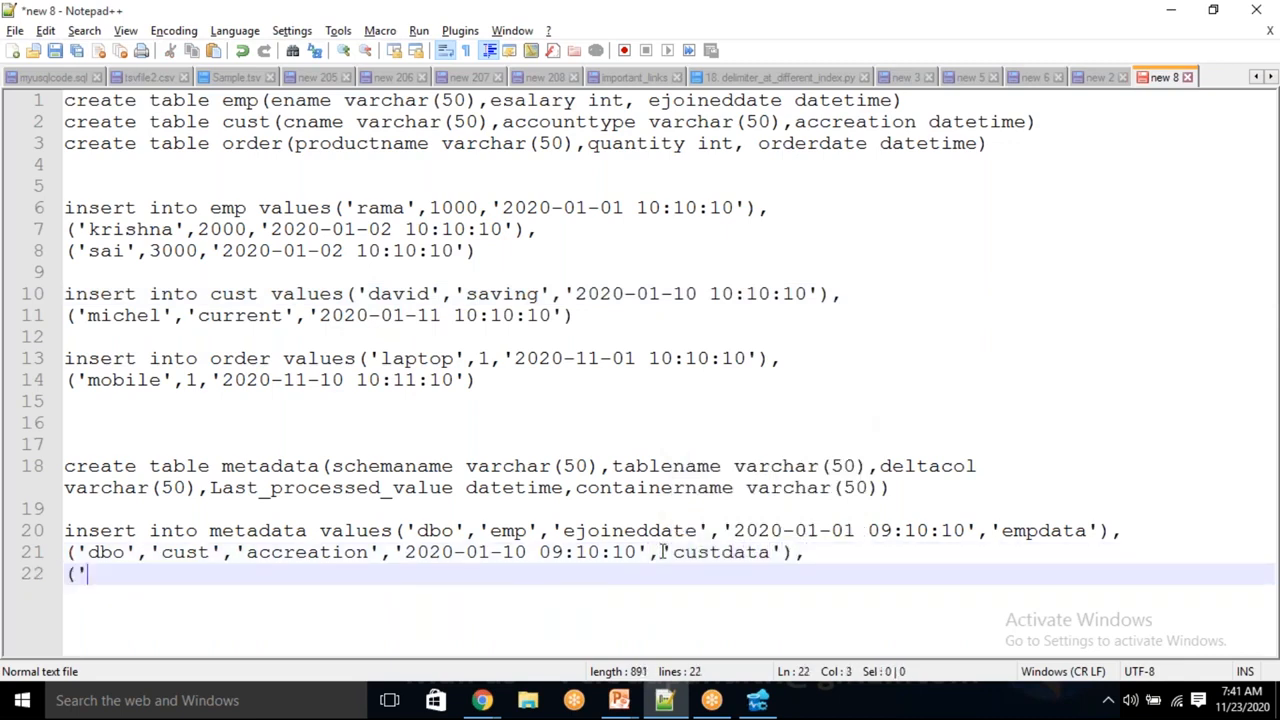
{"action": "type", "text": "dbo','order'"}
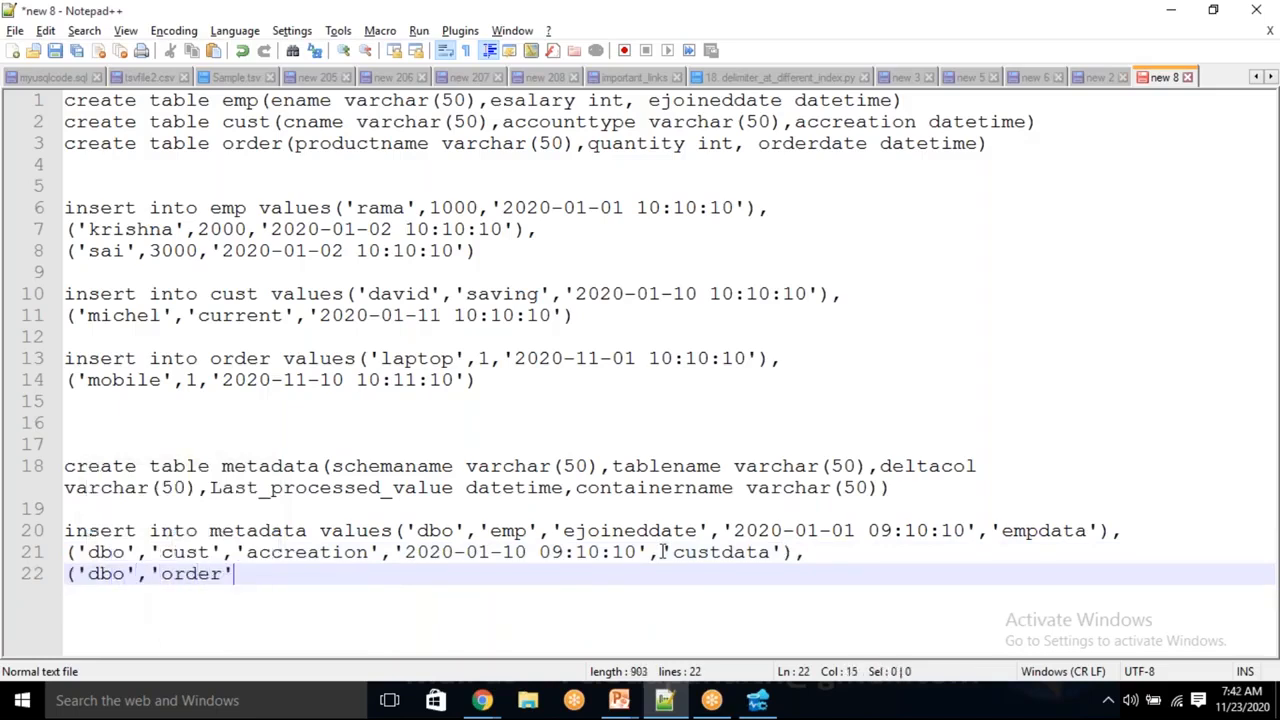
{"action": "type", "text": ","}
{"action": "key", "text": "Left"}
{"action": "type", "text": "orderda"}
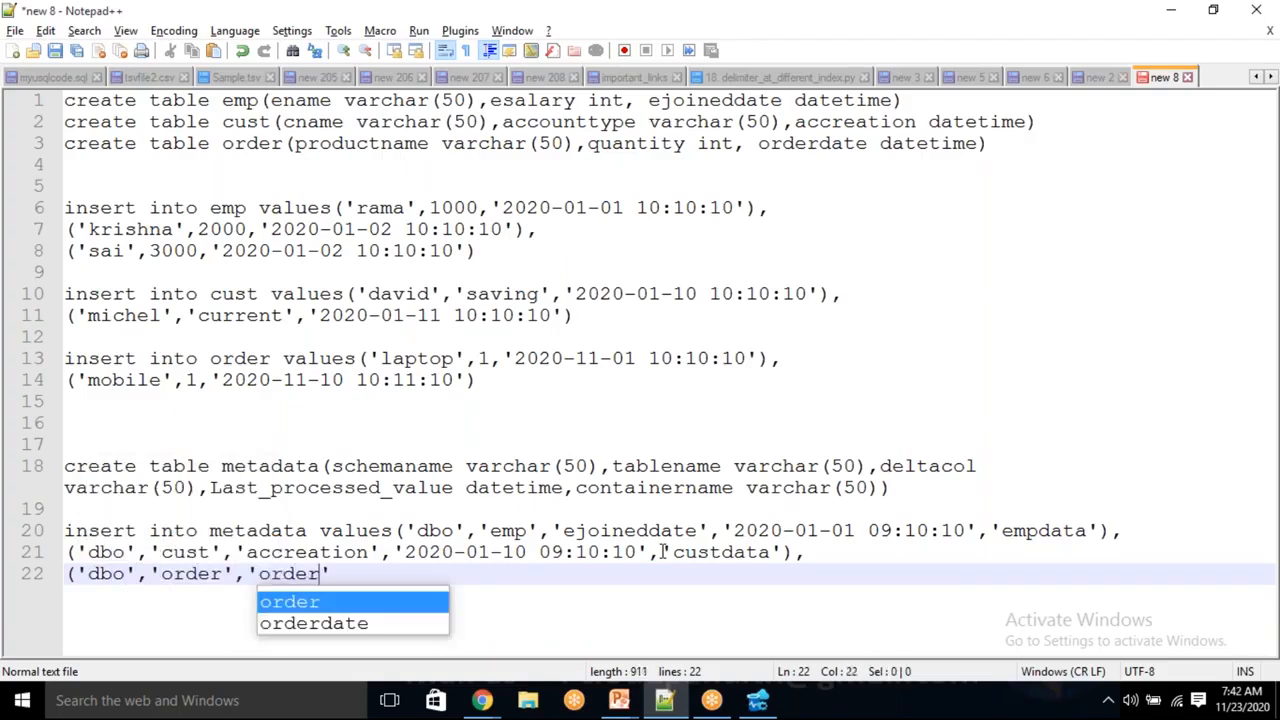
{"action": "type", "text": "te"}
{"action": "key", "text": "Right"}
{"action": "type", "text": ","}
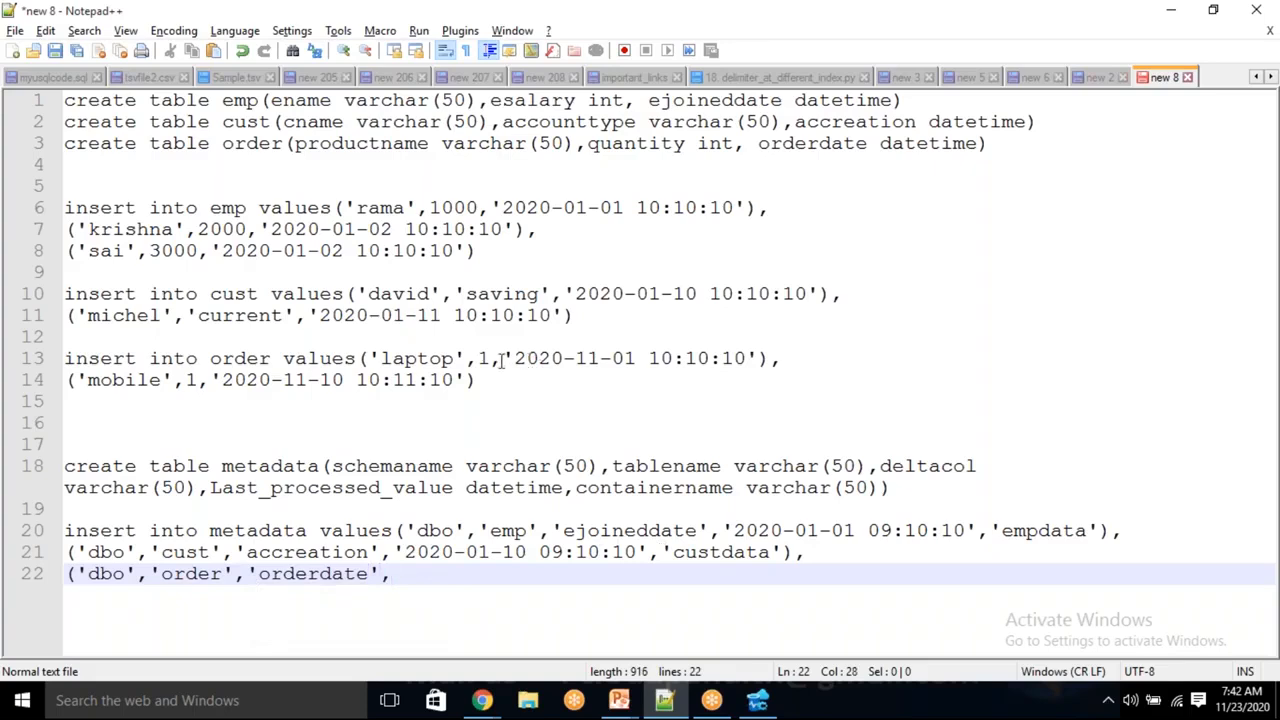
{"action": "left_click_drag", "start_coordinate": [503, 358], "coordinate": [758, 358]}
{"action": "key", "text": "ctrl+c"}
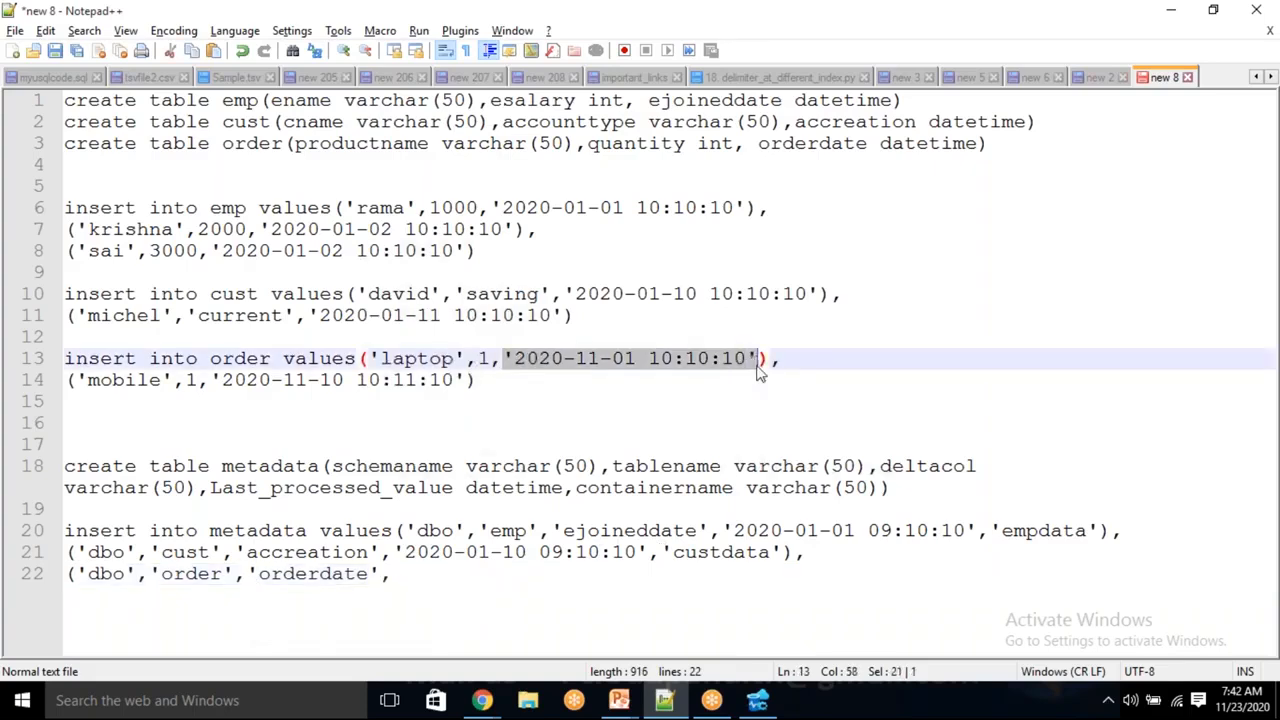
{"action": "left_click", "coordinate": [404, 578]}
{"action": "type", "text": "'"}
{"action": "key", "text": "ctrl+v"}
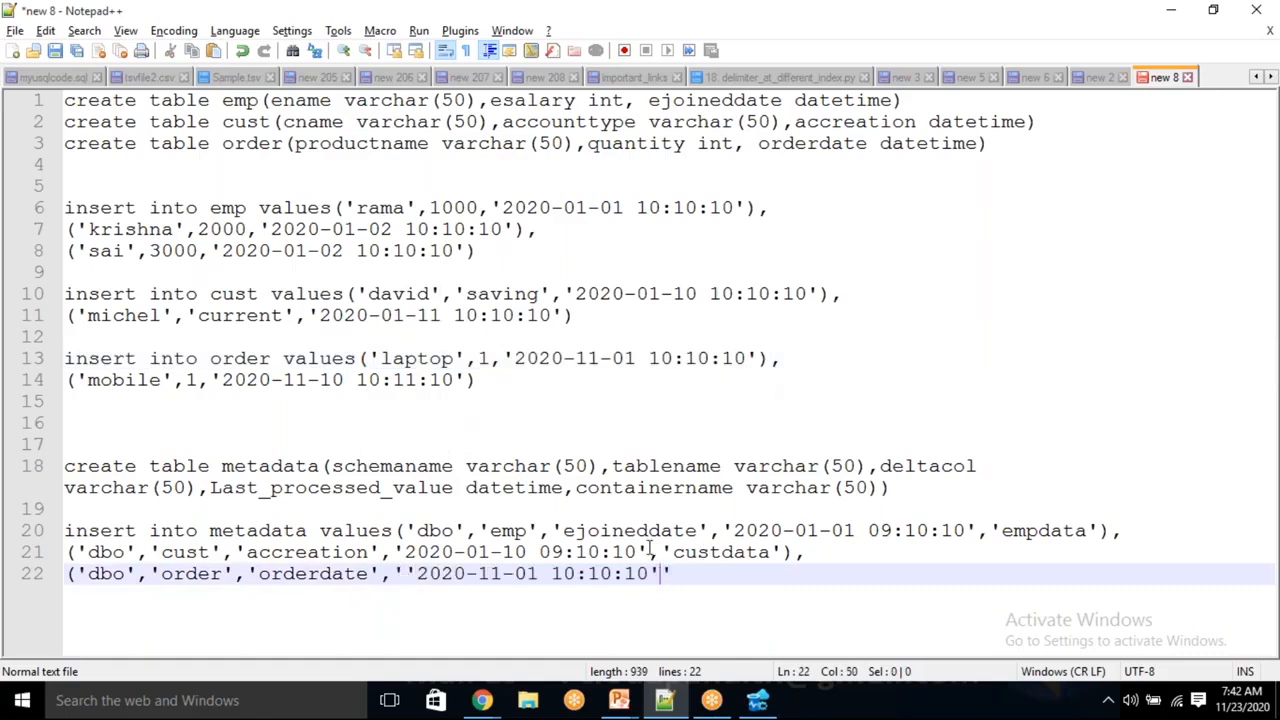
{"action": "left_click", "coordinate": [574, 576]}
{"action": "key", "text": "BackSpace"}
{"action": "key", "text": "BackSpace"}
{"action": "type", "text": "09"}
{"action": "key", "text": "End"}
{"action": "key", "text": "BackSpace"}
{"action": "key", "text": "Left"}
{"action": "key", "text": "Left"}
{"action": "key", "text": "Left"}
{"action": "key", "text": "Left"}
{"action": "key", "text": "Left"}
{"action": "key", "text": "Left"}
{"action": "key", "text": "Left"}
{"action": "key", "text": "Left"}
{"action": "key", "text": "Left"}
{"action": "key", "text": "Left"}
{"action": "key", "text": "Left"}
{"action": "key", "text": "Left"}
{"action": "key", "text": "Left"}
{"action": "key", "text": "Left"}
{"action": "key", "text": "Left"}
{"action": "key", "text": "BackSpace"}
{"action": "key", "text": "End"}
{"action": "type", "text": ","}
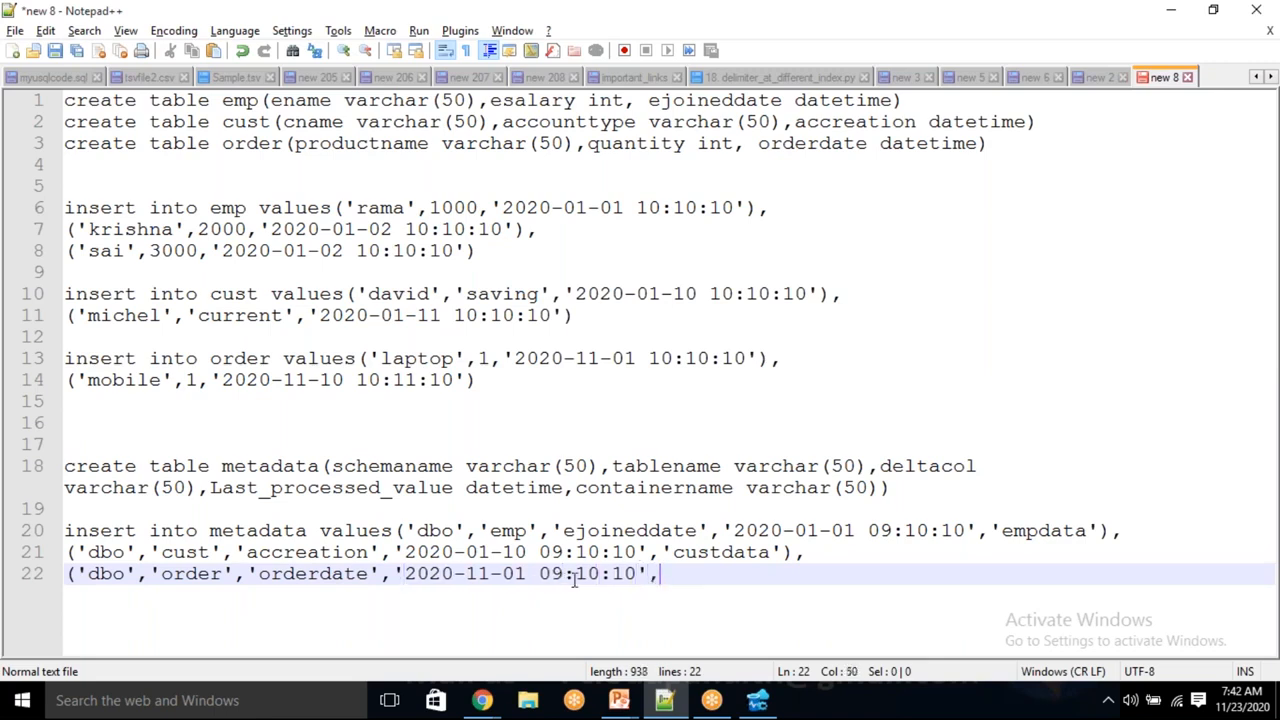
{"action": "type", "text": "'orderdata')"}
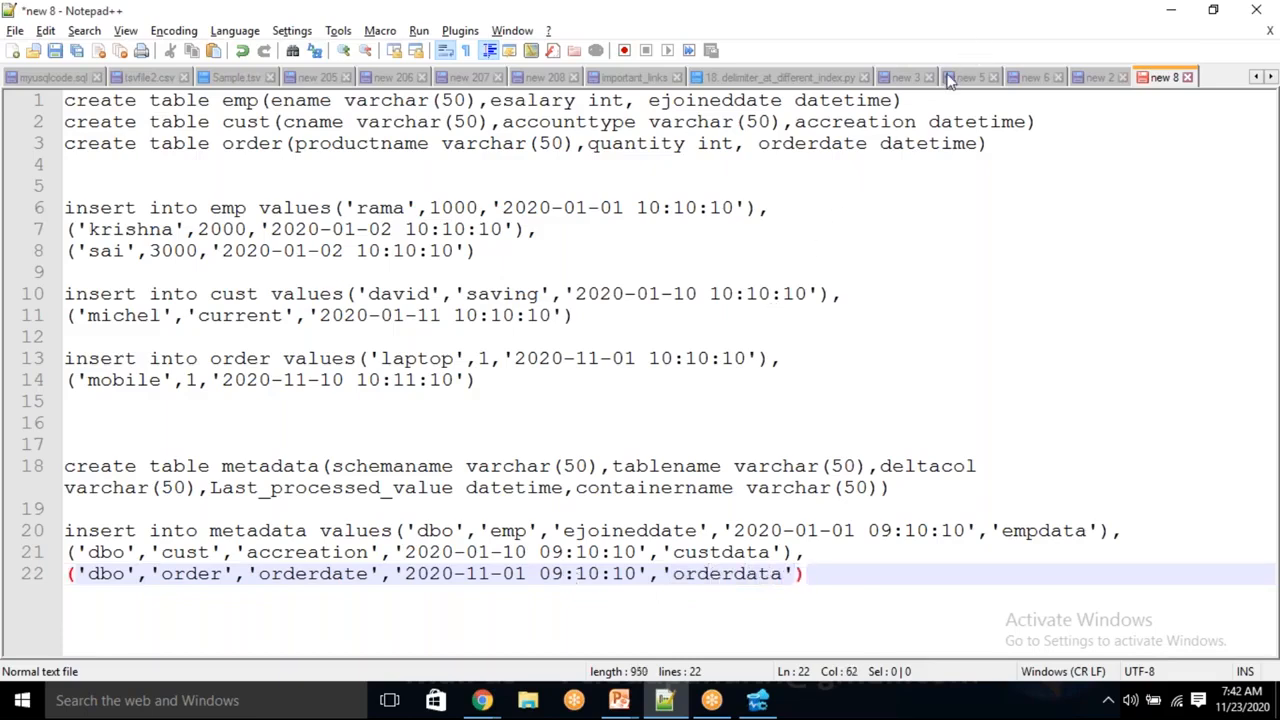
Step: Compare the container names empdata, custdata and orderdata across lines 20–22
{"action": "left_click", "coordinate": [936, 104]}
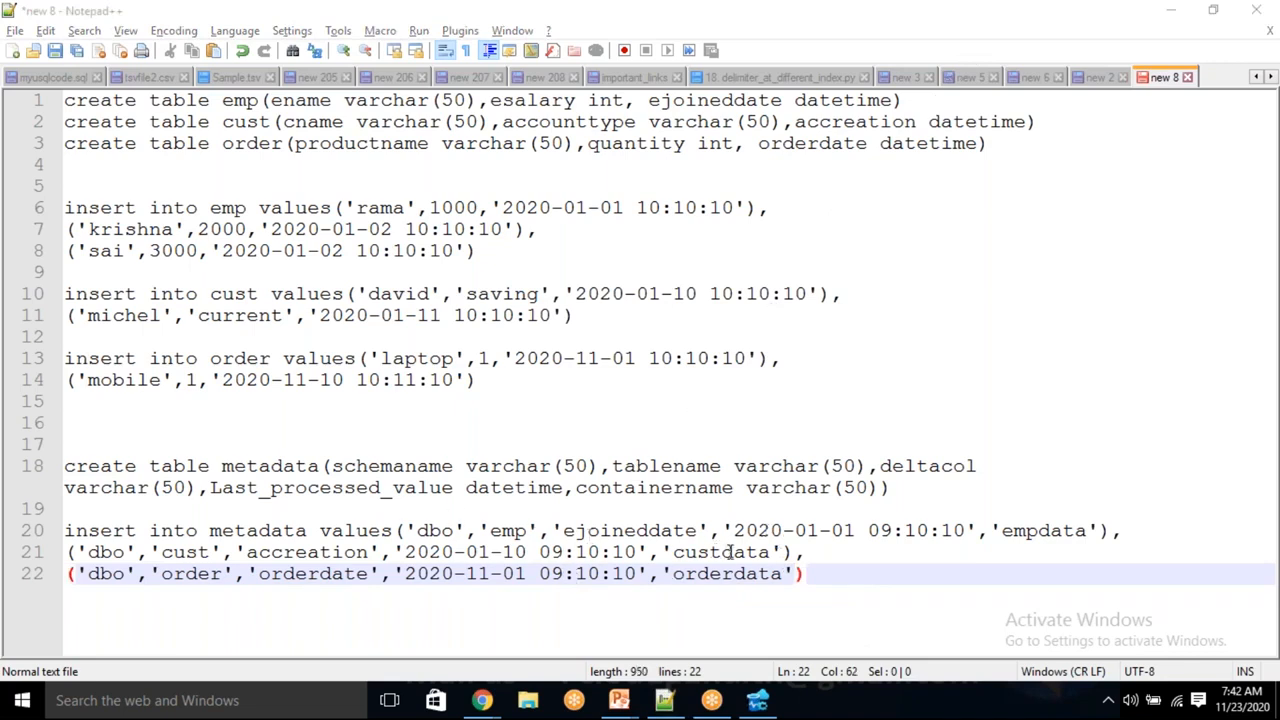
{"action": "double_click", "coordinate": [1036, 531]}
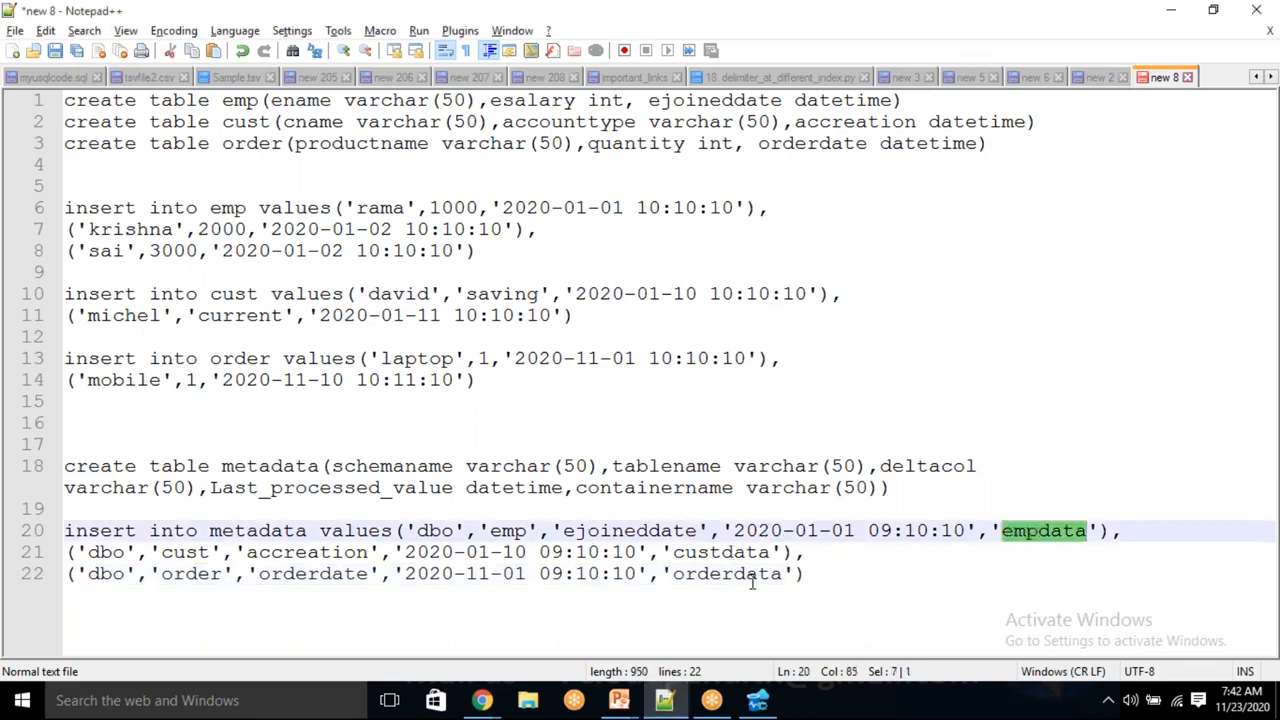
{"action": "left_click", "coordinate": [737, 553]}
{"action": "double_click", "coordinate": [737, 553]}
{"action": "double_click", "coordinate": [1040, 531]}
{"action": "double_click", "coordinate": [709, 553]}
{"action": "double_click", "coordinate": [727, 573]}
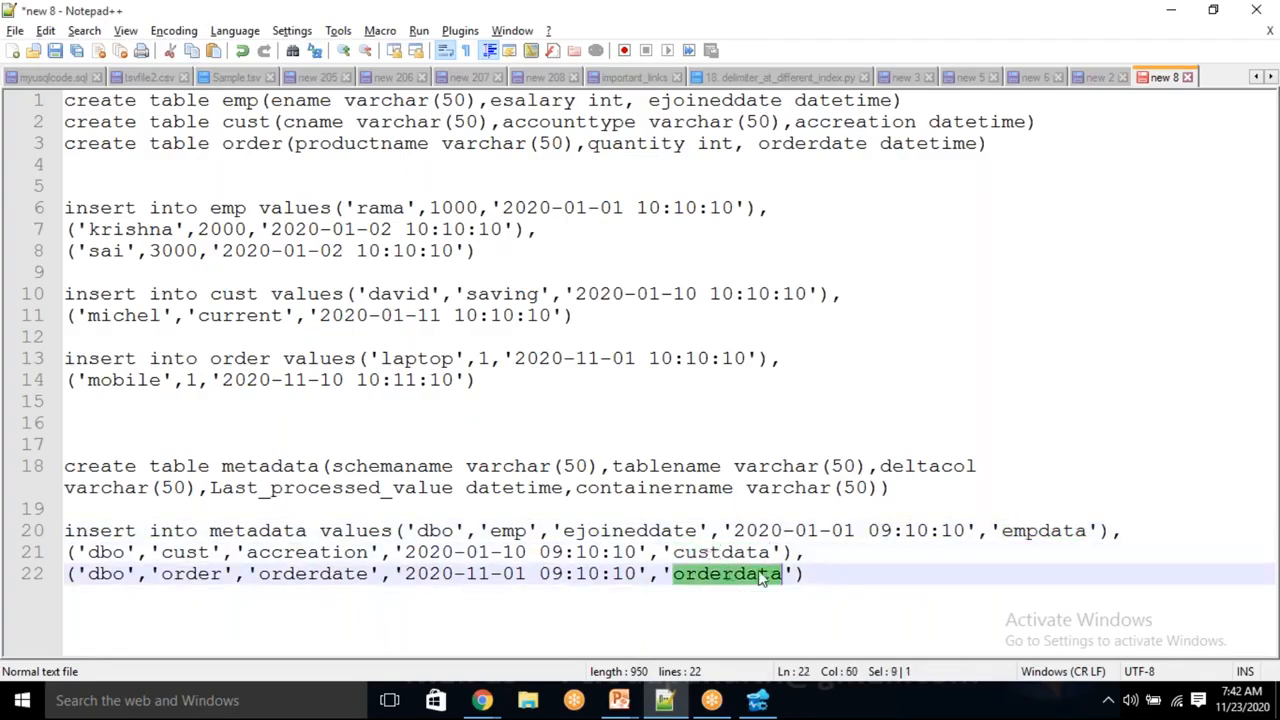
{"action": "left_click", "coordinate": [824, 580]}
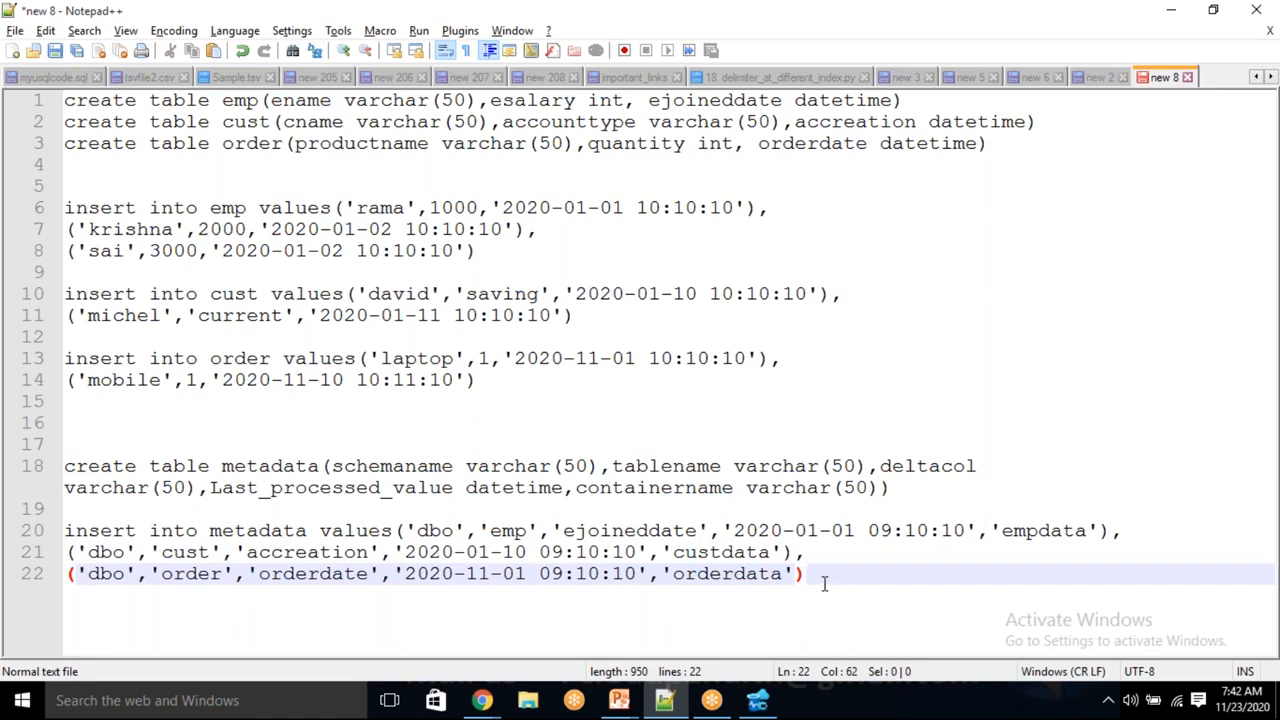
{"action": "key", "text": "Return"}
{"action": "key", "text": "Return"}
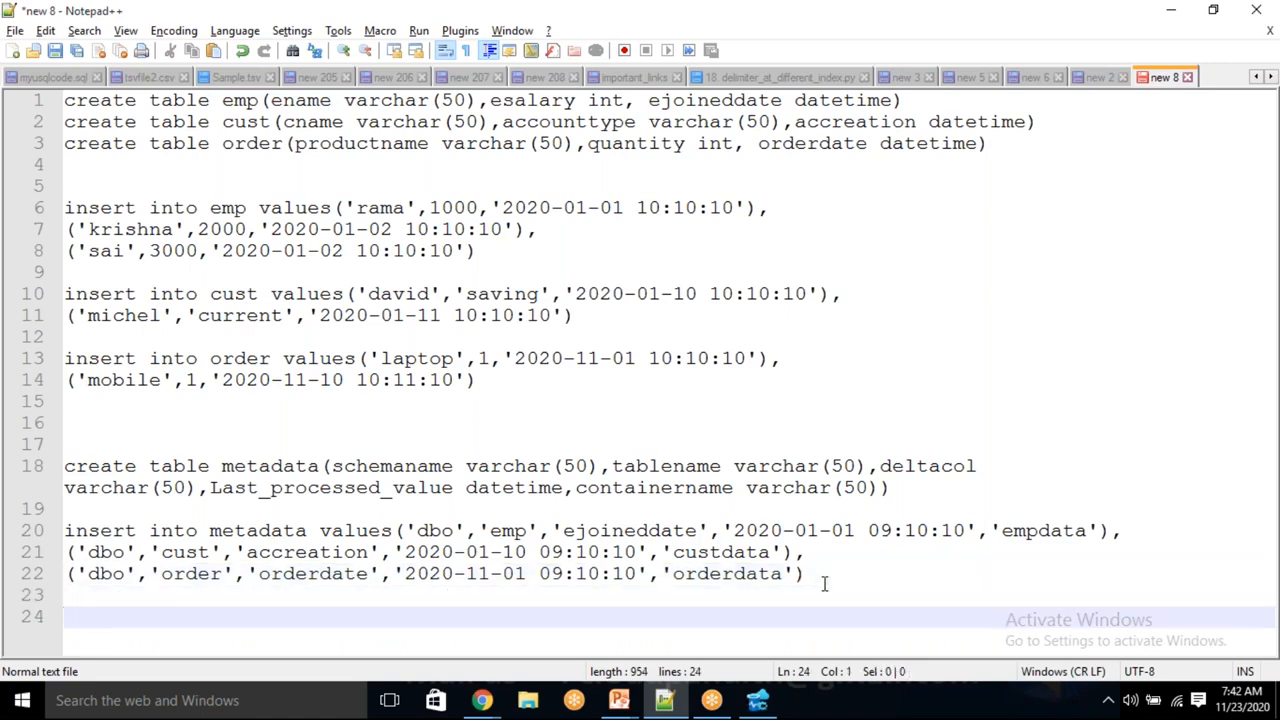
Step: Write the procedure skeleton: create proc metadata_usp, as, begin and end
{"action": "type", "text": "create"}
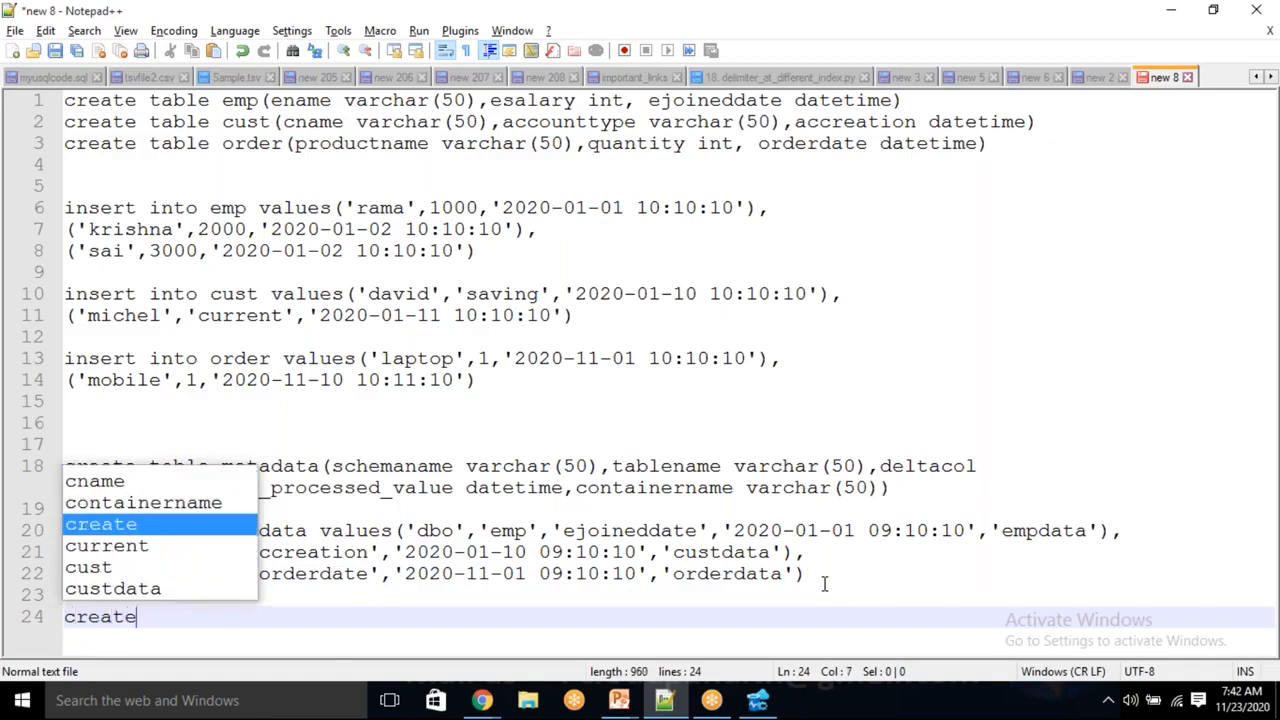
{"action": "type", "text": " pro"}
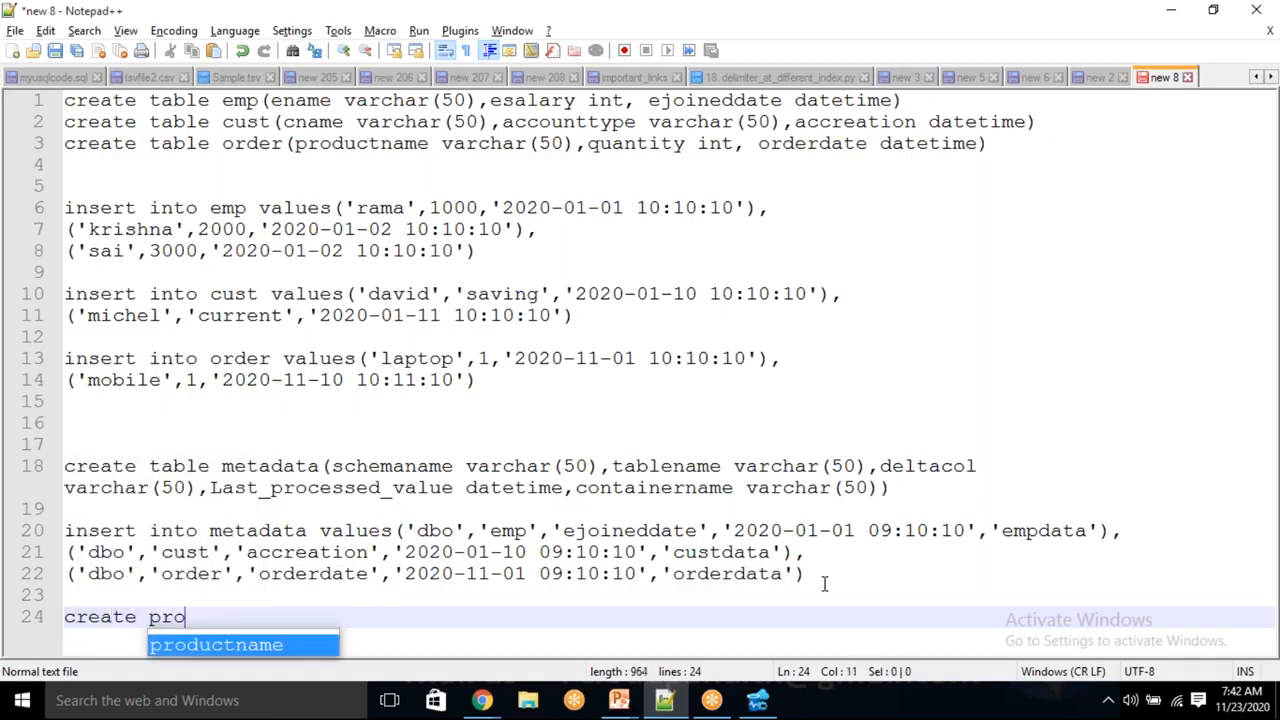
{"action": "type", "text": "c meta"}
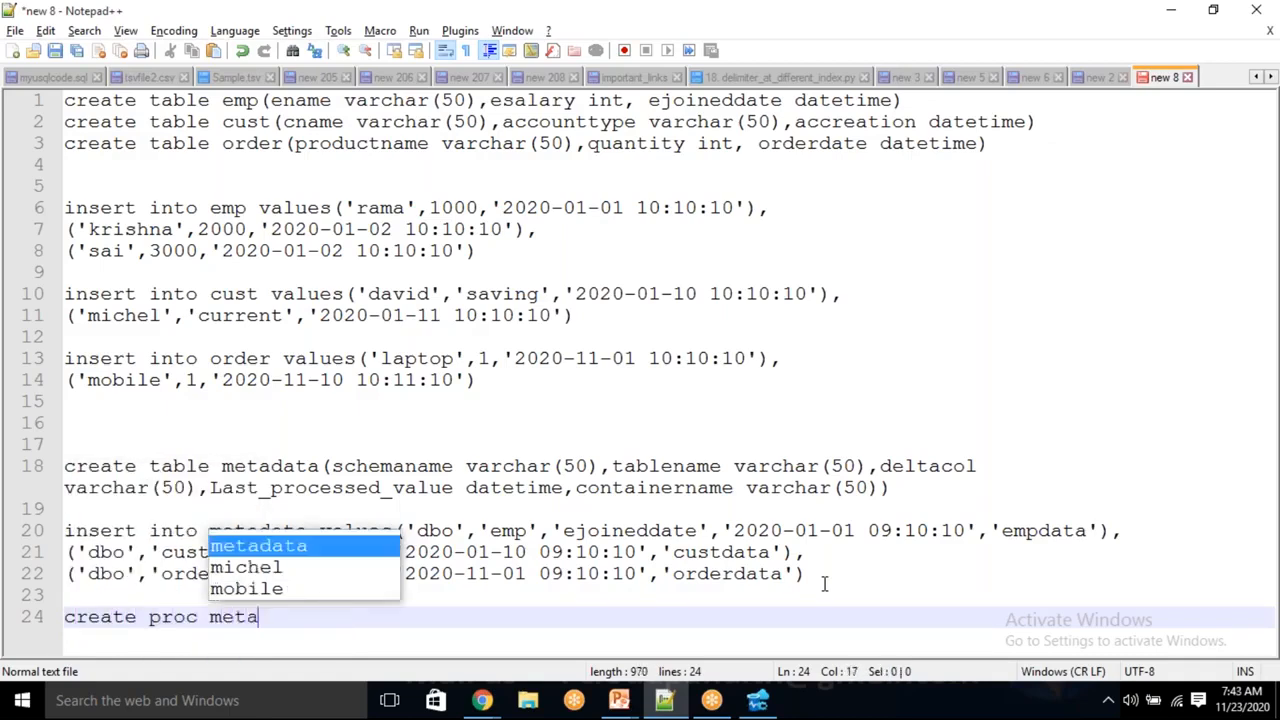
{"action": "type", "text": "data_uspo"}
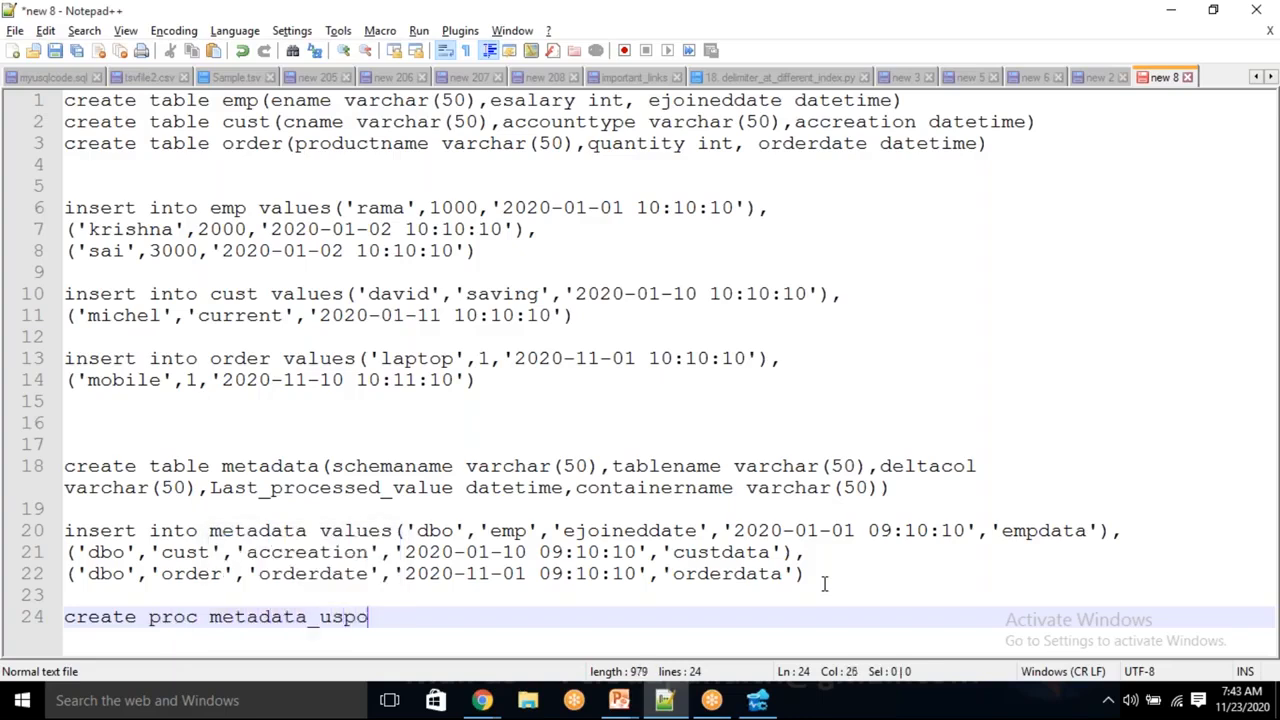
{"action": "key", "text": "BackSpace"}
{"action": "key", "text": "Return"}
{"action": "type", "text": "as"}
{"action": "key", "text": "Return"}
{"action": "type", "text": "begin"}
{"action": "key", "text": "Return"}
{"action": "key", "text": "Return"}
{"action": "type", "text": "end"}
{"action": "key", "text": "BackSpace"}
{"action": "type", "text": "d"}
{"action": "key", "text": "Up"}
{"action": "type", "text": "update meytad"}
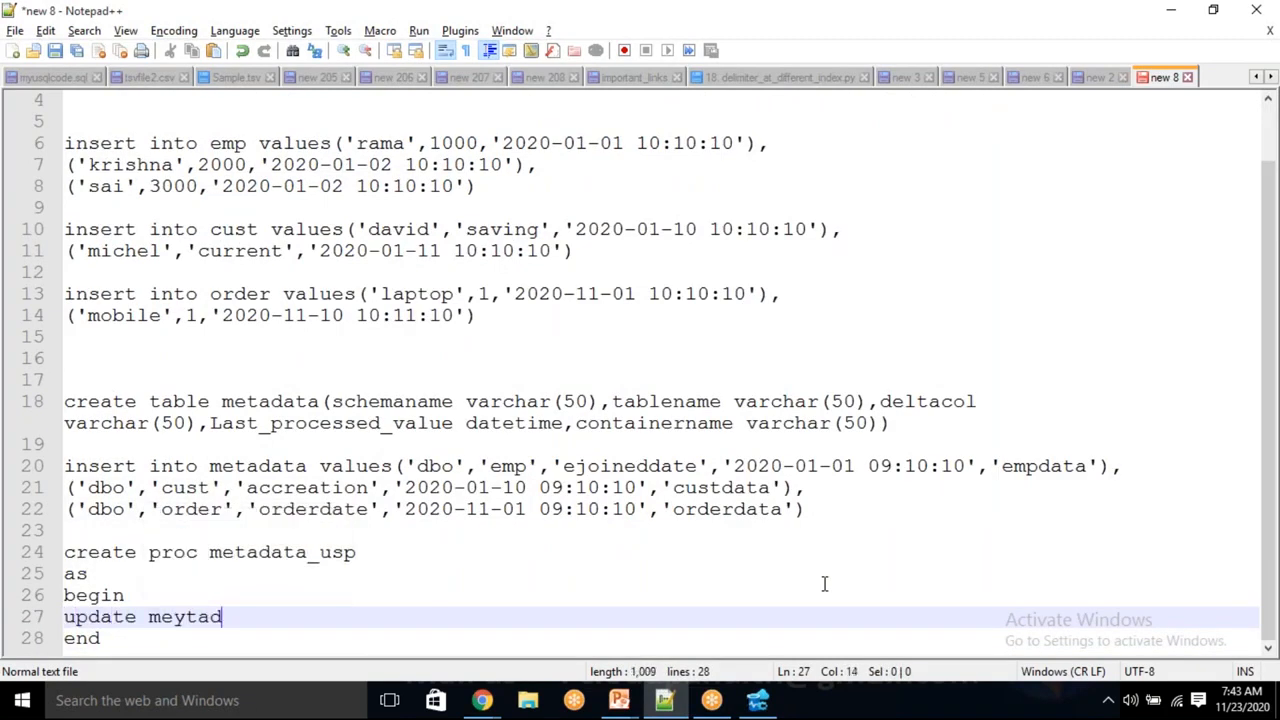
{"action": "key", "text": "BackSpace"}
{"action": "key", "text": "BackSpace"}
{"action": "key", "text": "BackSpace"}
{"action": "key", "text": "BackSpace"}
{"action": "type", "text": "tadata"}
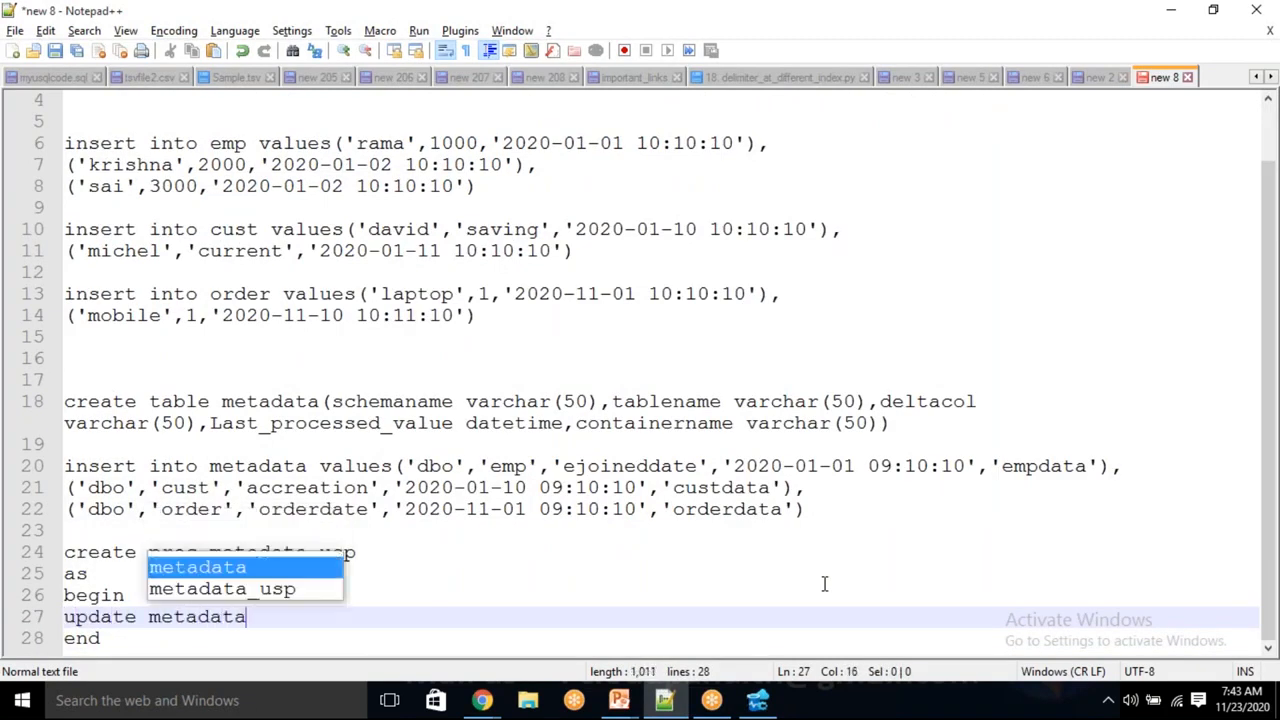
{"action": "type", "text": " set"}
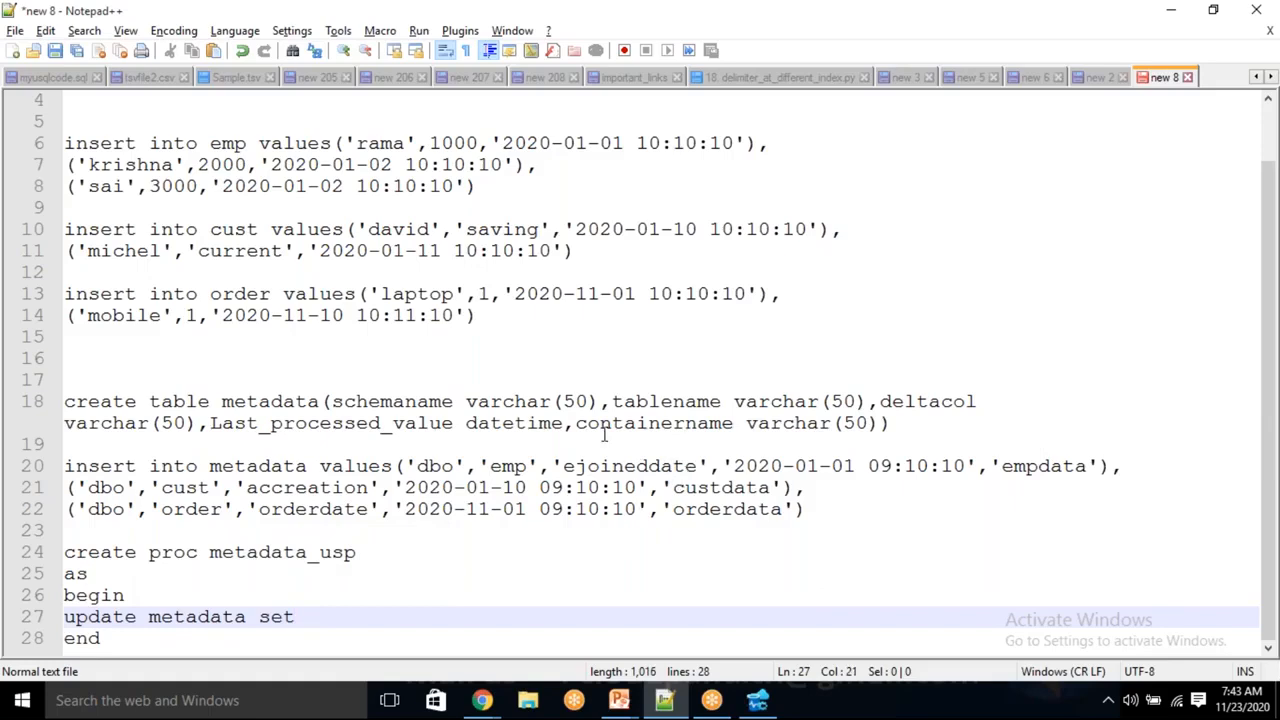
{"action": "double_click", "coordinate": [296, 423]}
{"action": "key", "text": "ctrl+c"}
{"action": "left_click", "coordinate": [325, 616]}
{"action": "key", "text": "ctrl+v"}
{"action": "type", "text": "="}
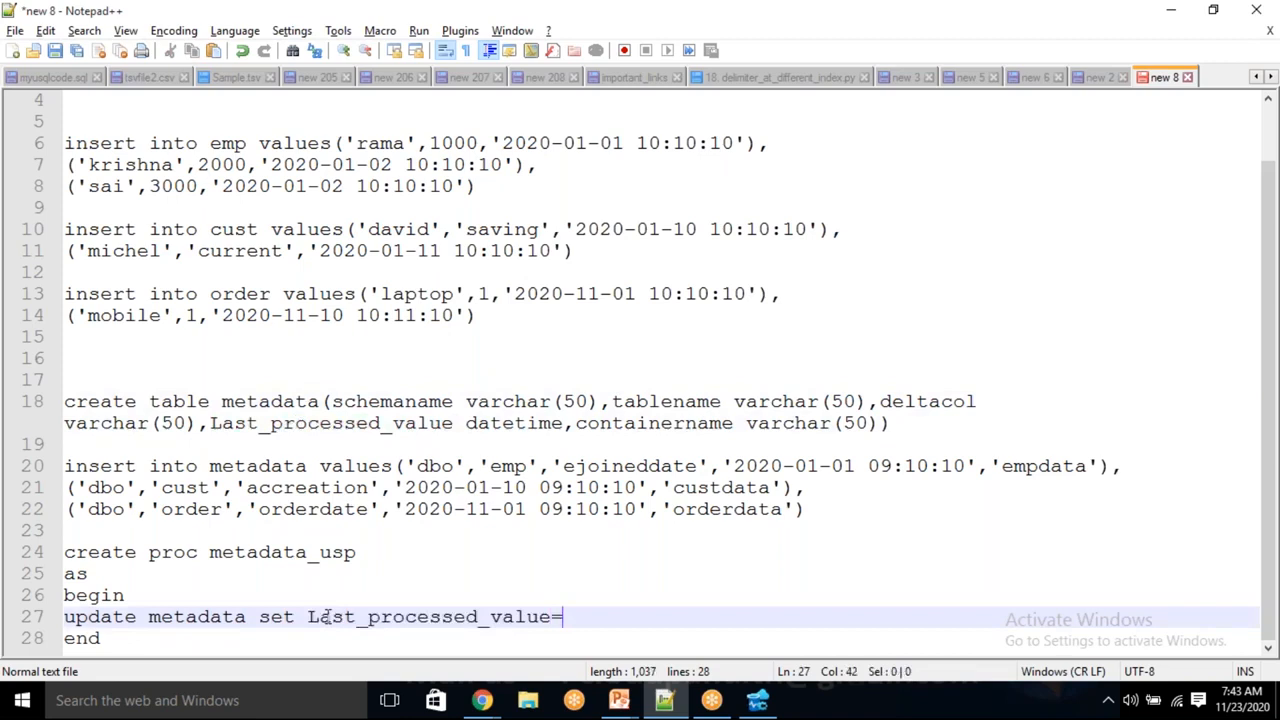
{"action": "type", "text": "@LPV WHERE"}
{"action": "key", "text": "BackSpace"}
{"action": "key", "text": "BackSpace"}
{"action": "key", "text": "BackSpace"}
{"action": "key", "text": "BackSpace"}
{"action": "key", "text": "BackSpace"}
{"action": "type", "text": "where"}
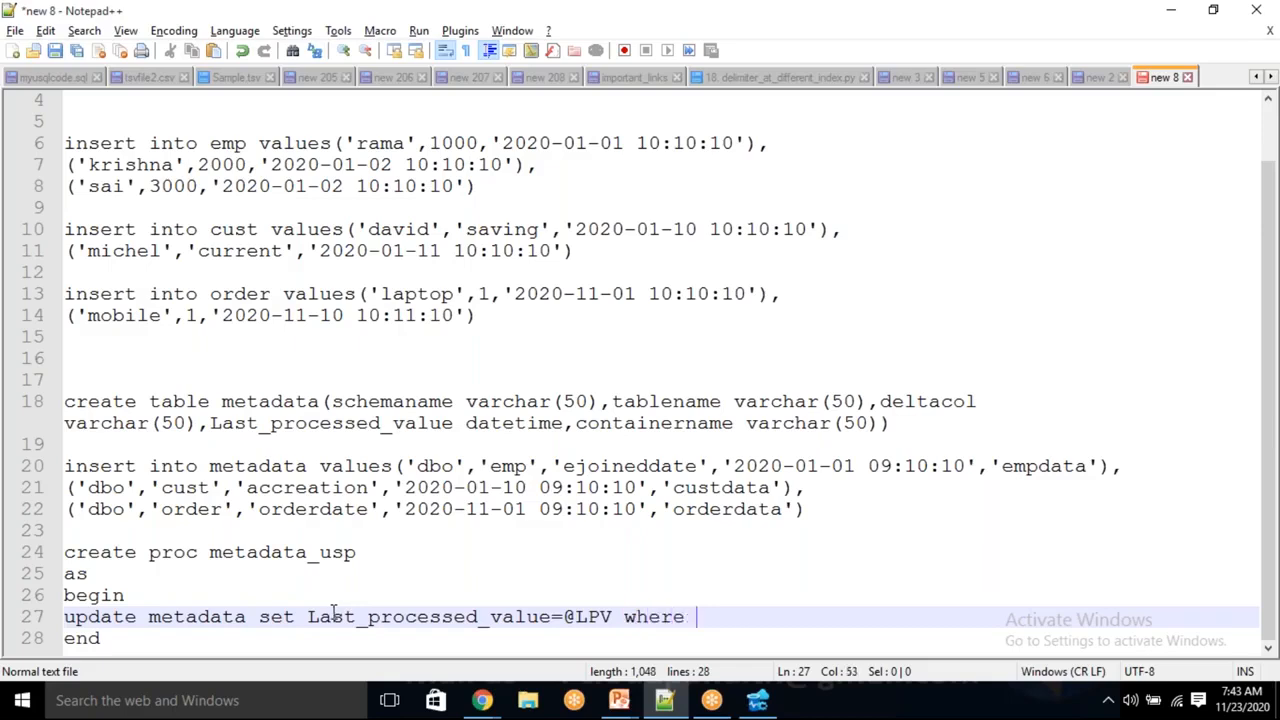
{"action": "double_click", "coordinate": [674, 398]}
{"action": "left_click", "coordinate": [707, 630]}
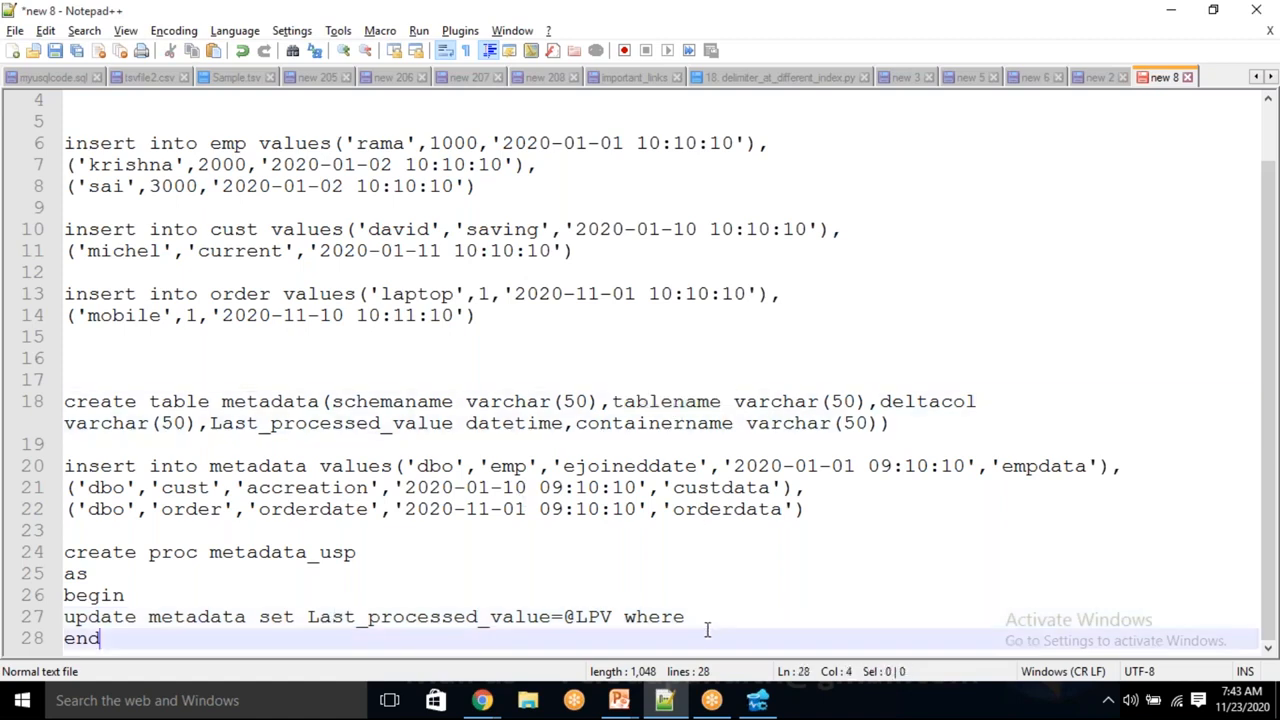
{"action": "left_click", "coordinate": [707, 617]}
{"action": "key", "text": "ctrl+v"}
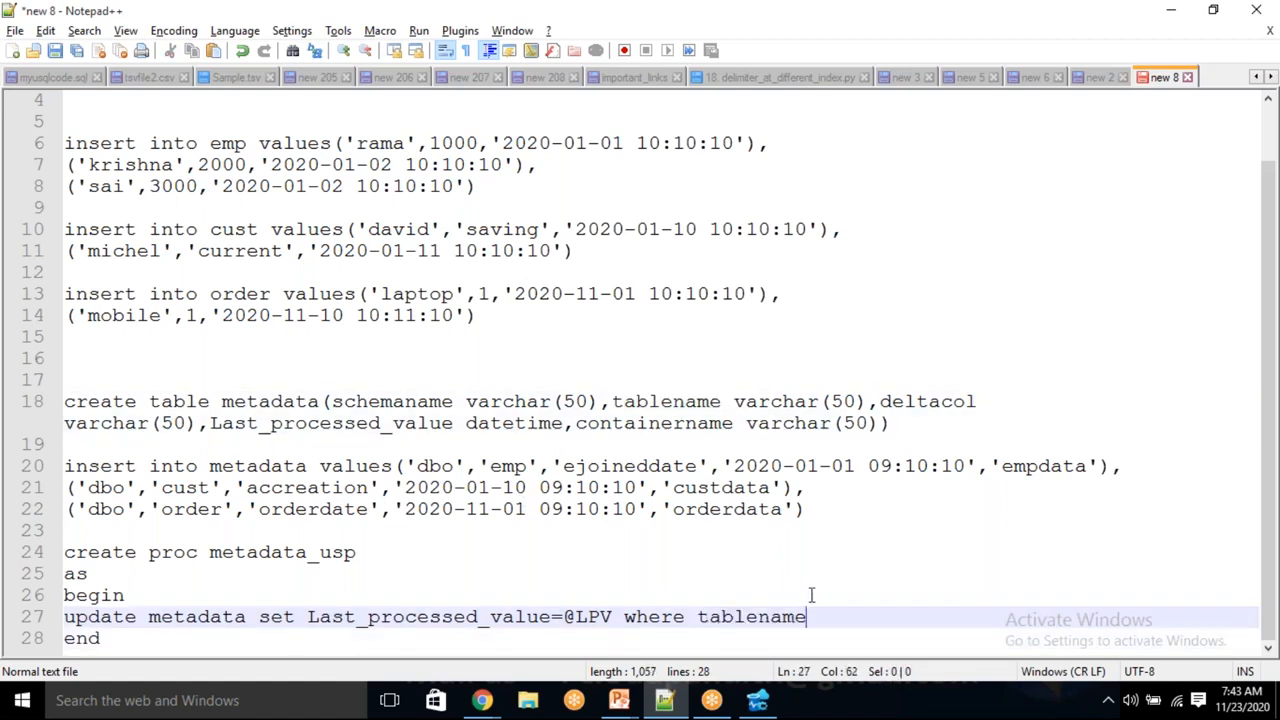
{"action": "type", "text": "="}
{"action": "type", "text": "@tablename"}
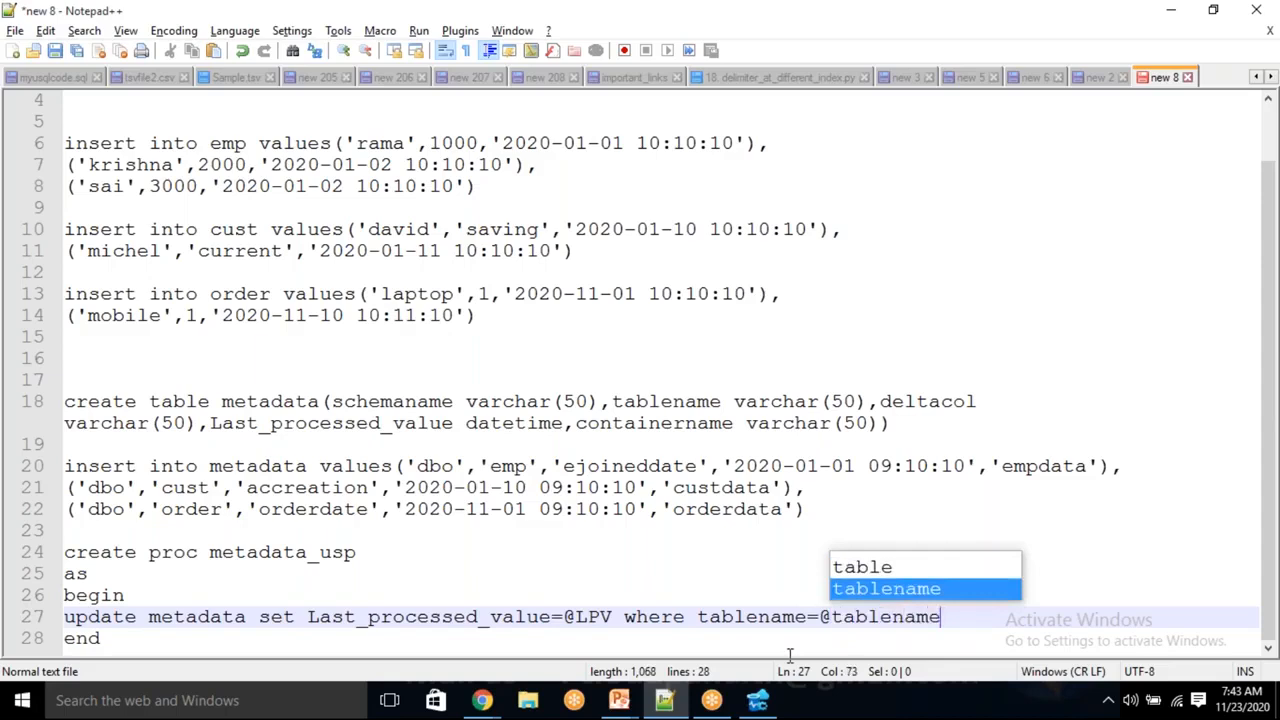
{"action": "key", "text": "Escape"}
{"action": "key", "text": "Down"}
{"action": "left_click", "coordinate": [956, 612]}
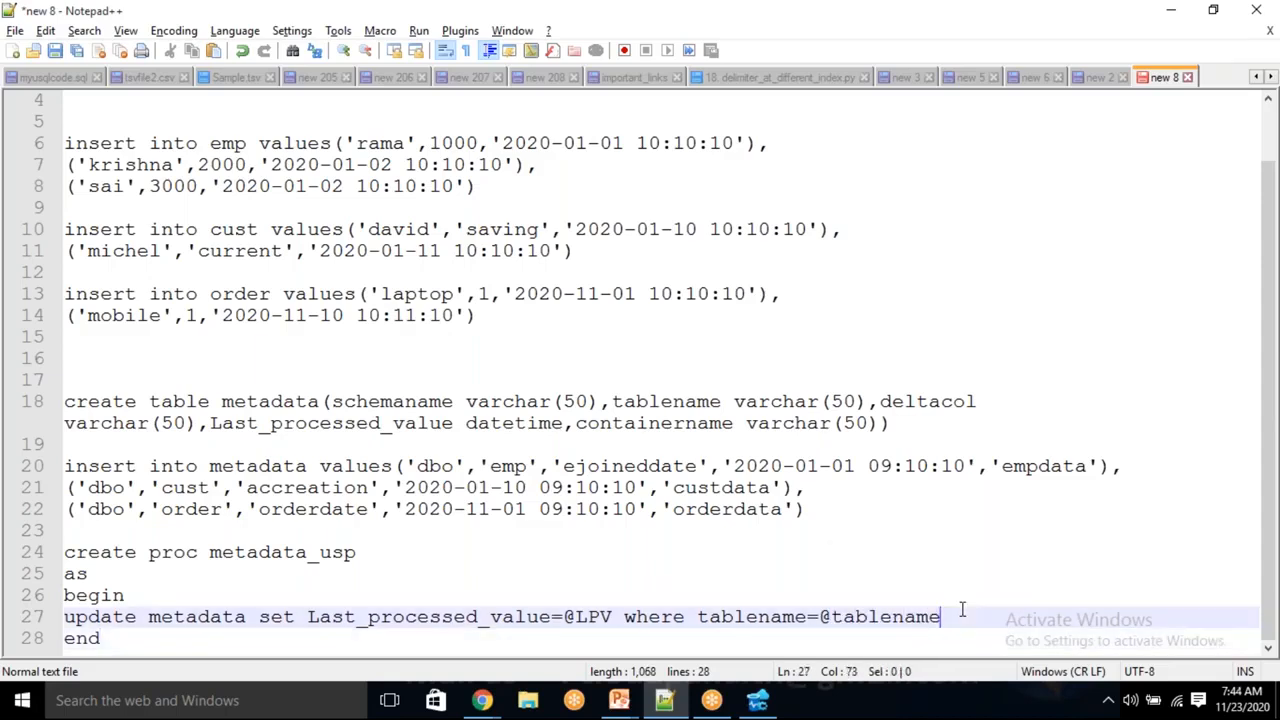
{"action": "double_click", "coordinate": [434, 403]}
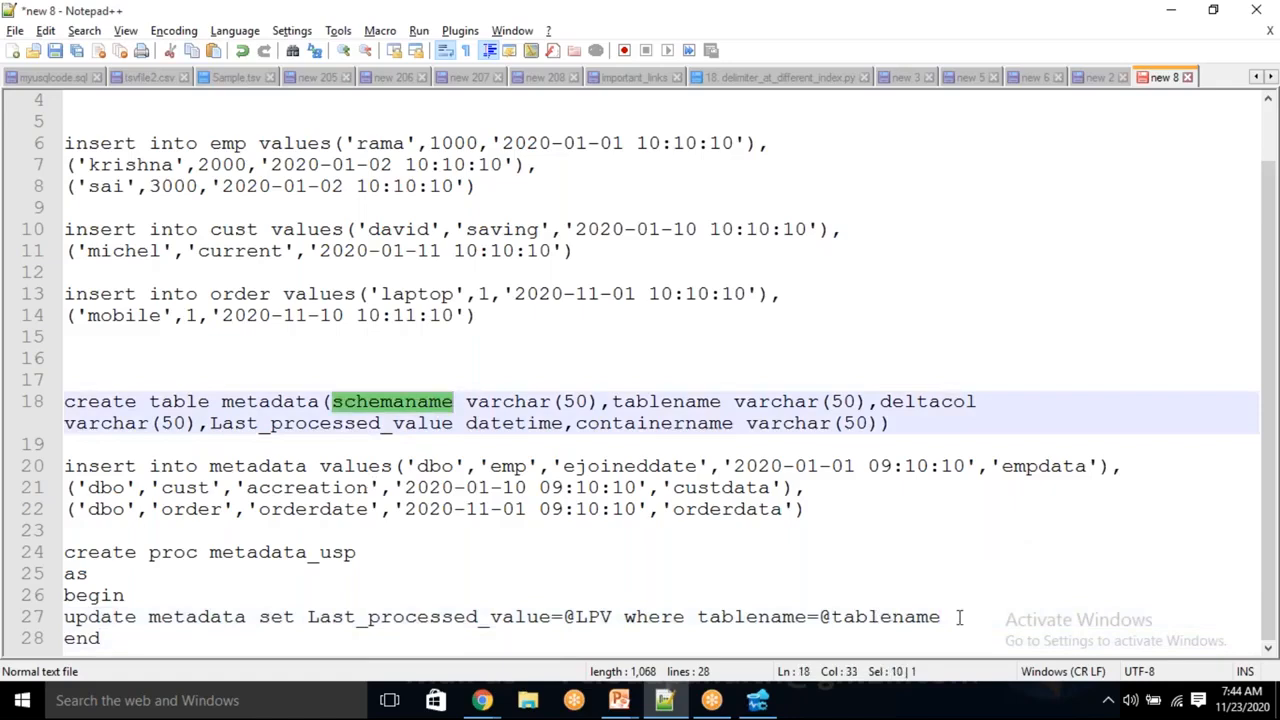
{"action": "left_click", "coordinate": [464, 566]}
{"action": "left_click", "coordinate": [461, 557]}
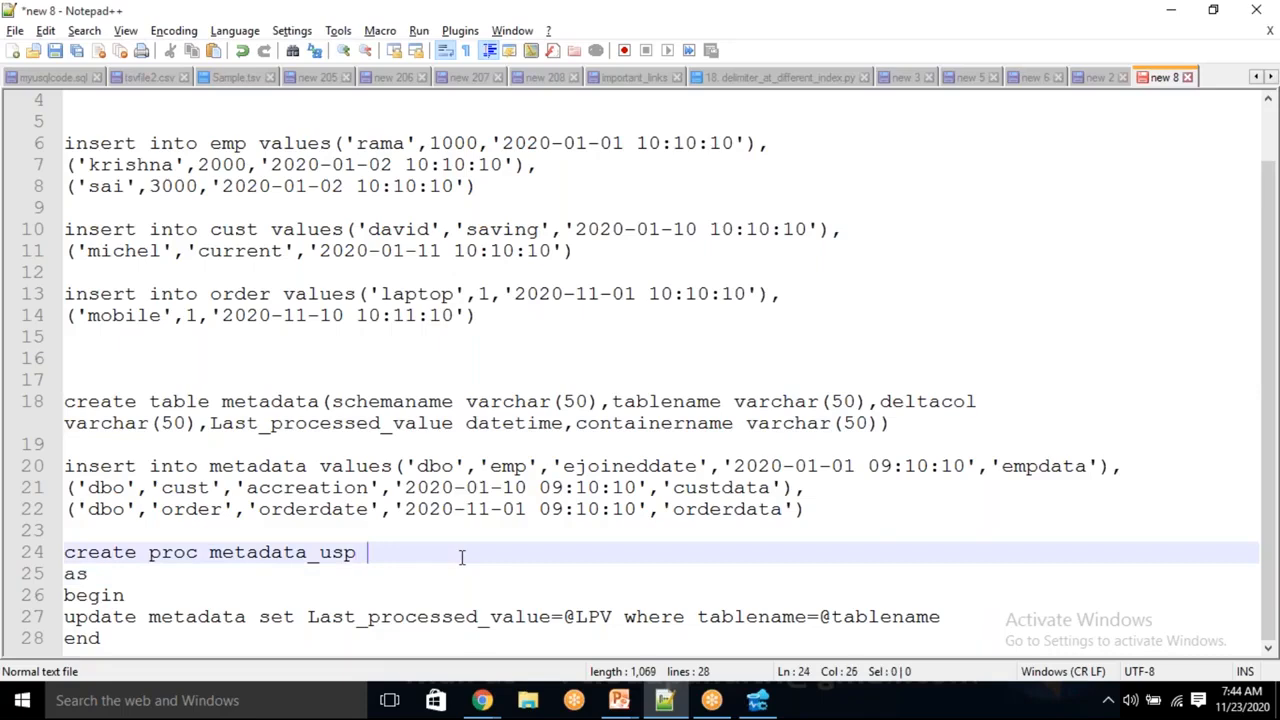
{"action": "type", "text": "@LP"}
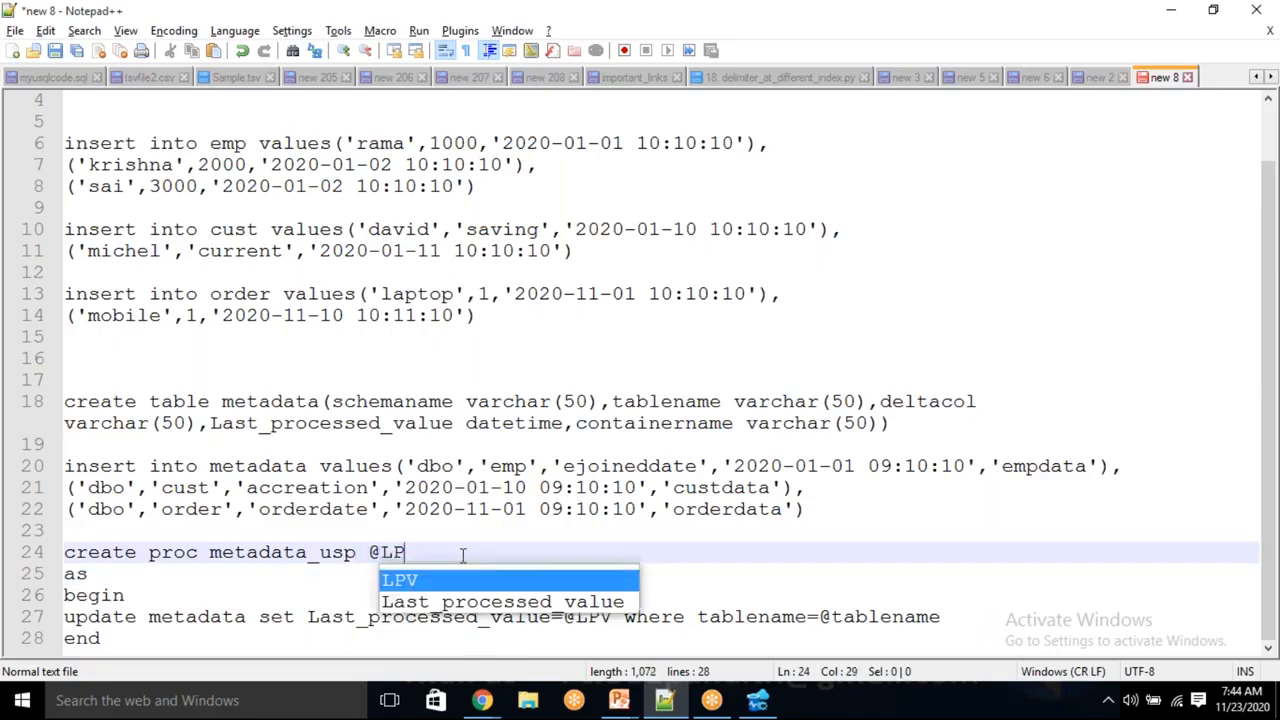
{"action": "type", "text": "V date"}
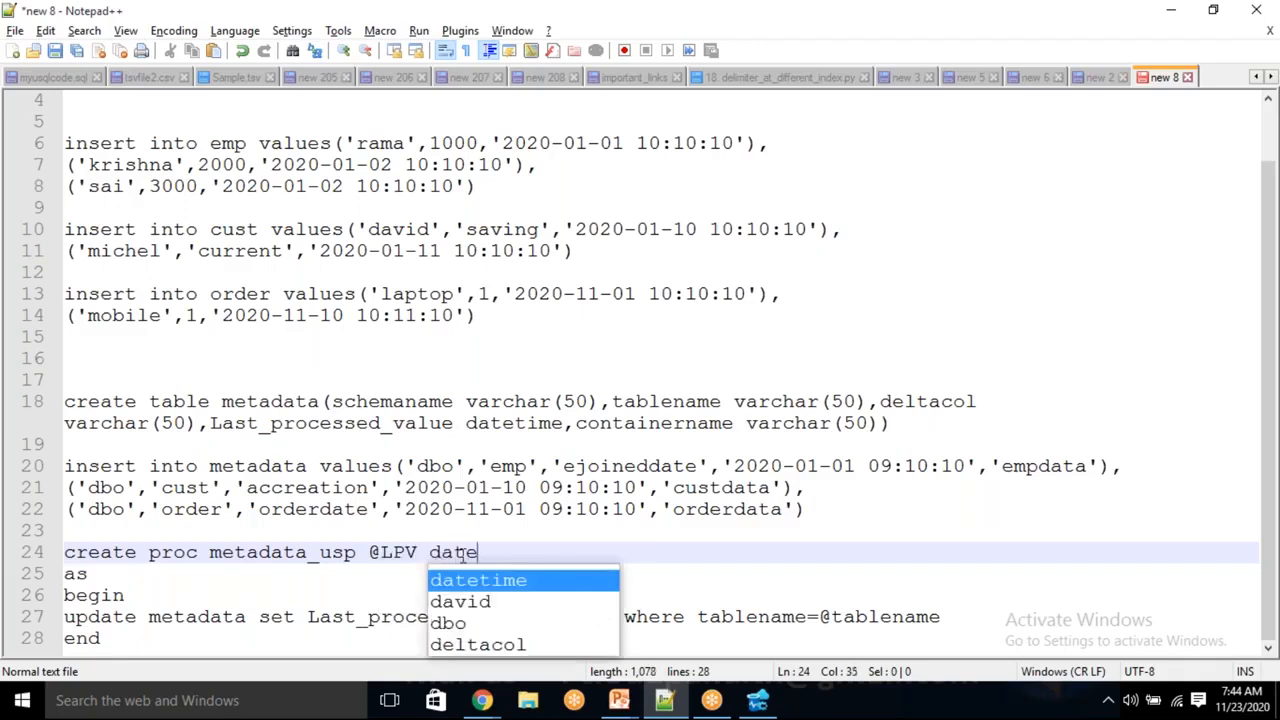
{"action": "type", "text": "time,@"}
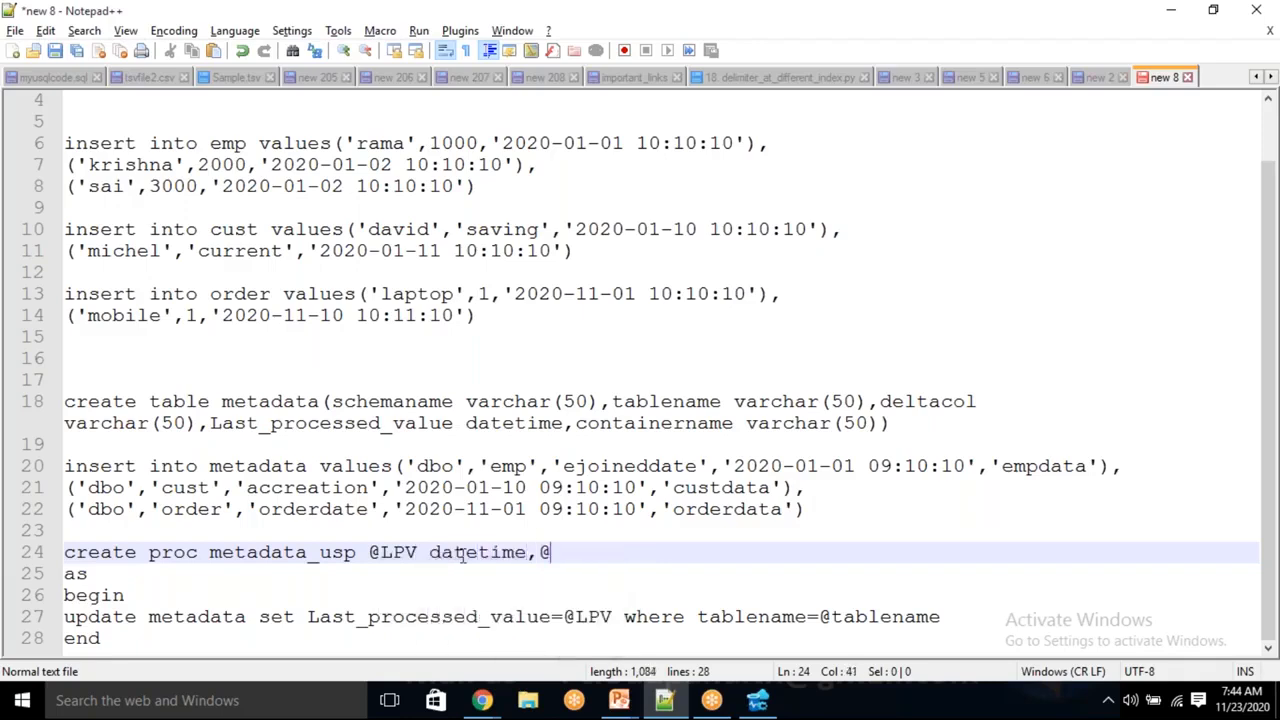
{"action": "type", "text": "ta"}
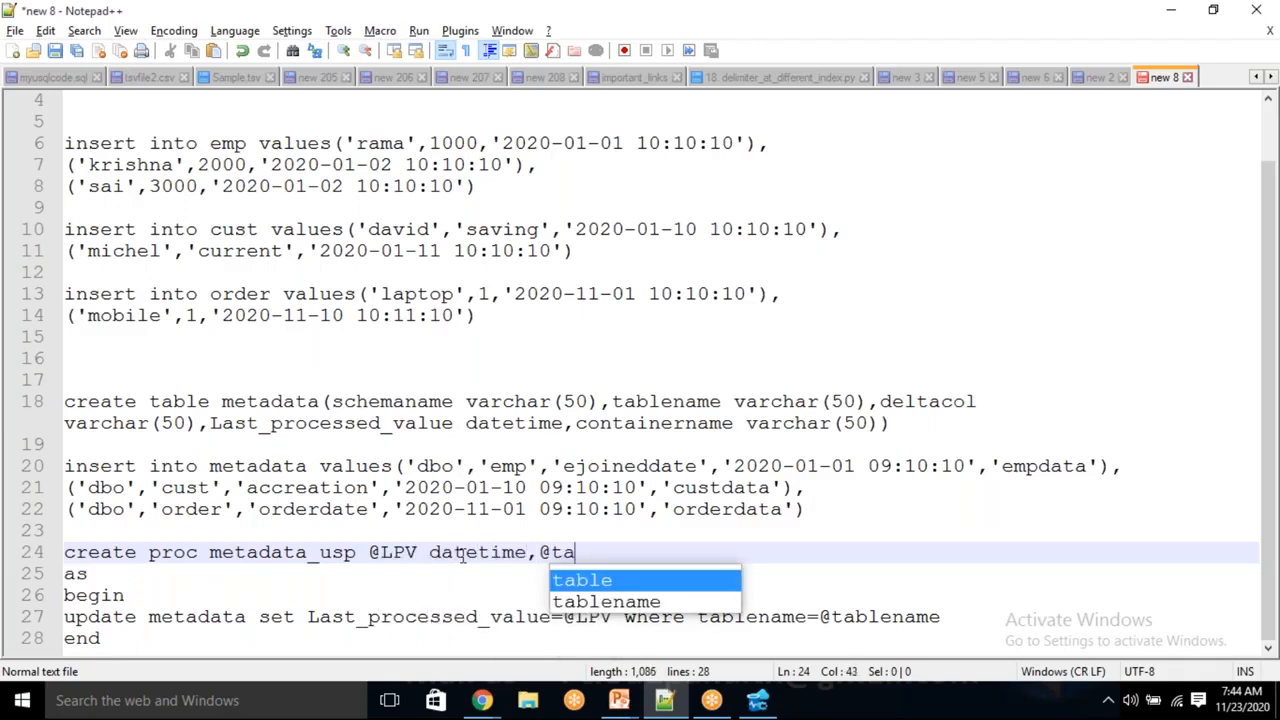
{"action": "type", "text": "bl"}
{"action": "key", "text": "BackSpace"}
{"action": "type", "text": "blename"}
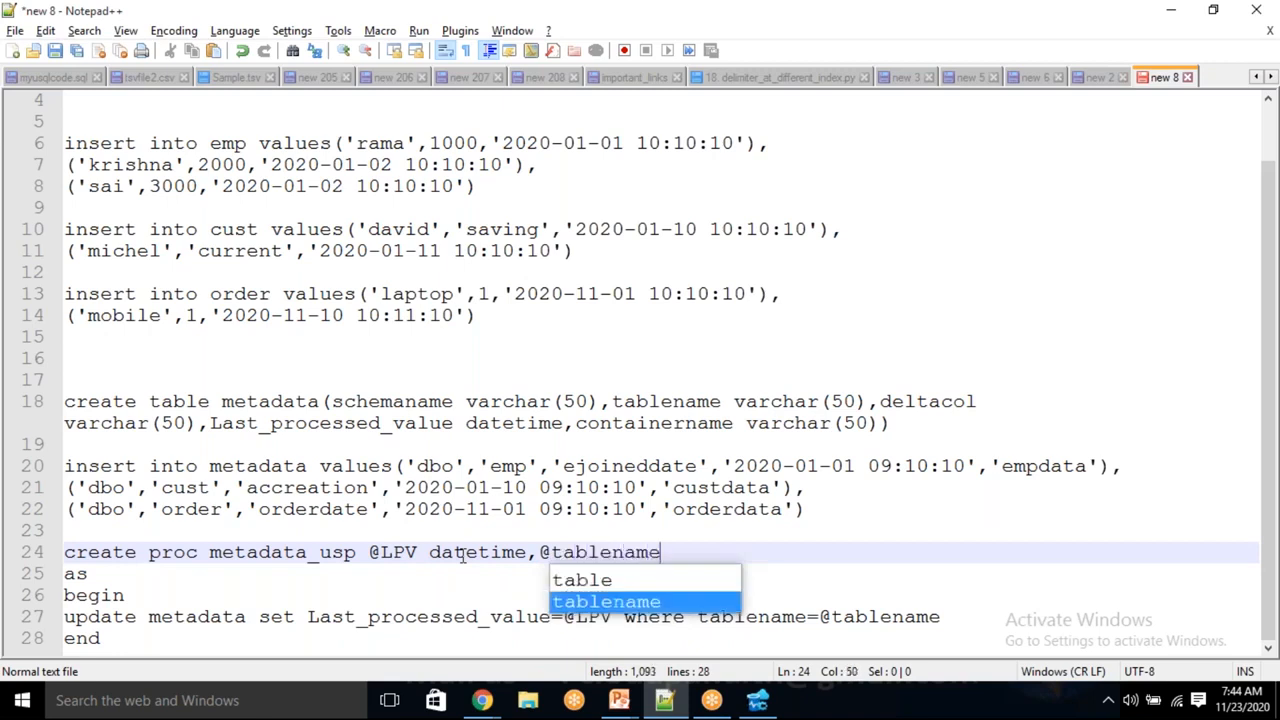
{"action": "type", "text": " varchar(50)"}
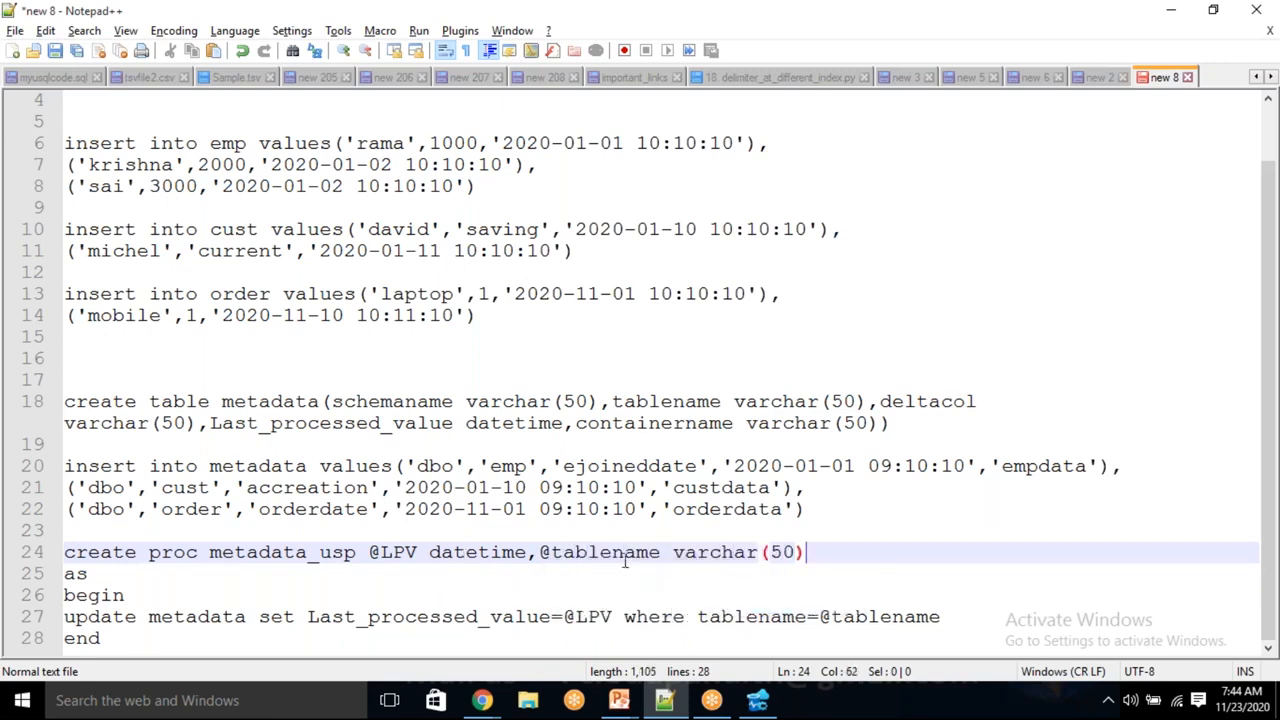
{"action": "left_click", "coordinate": [862, 512]}
Step: Insert a blank line between the metadata inserts and the procedure
{"action": "key", "text": "Return"}
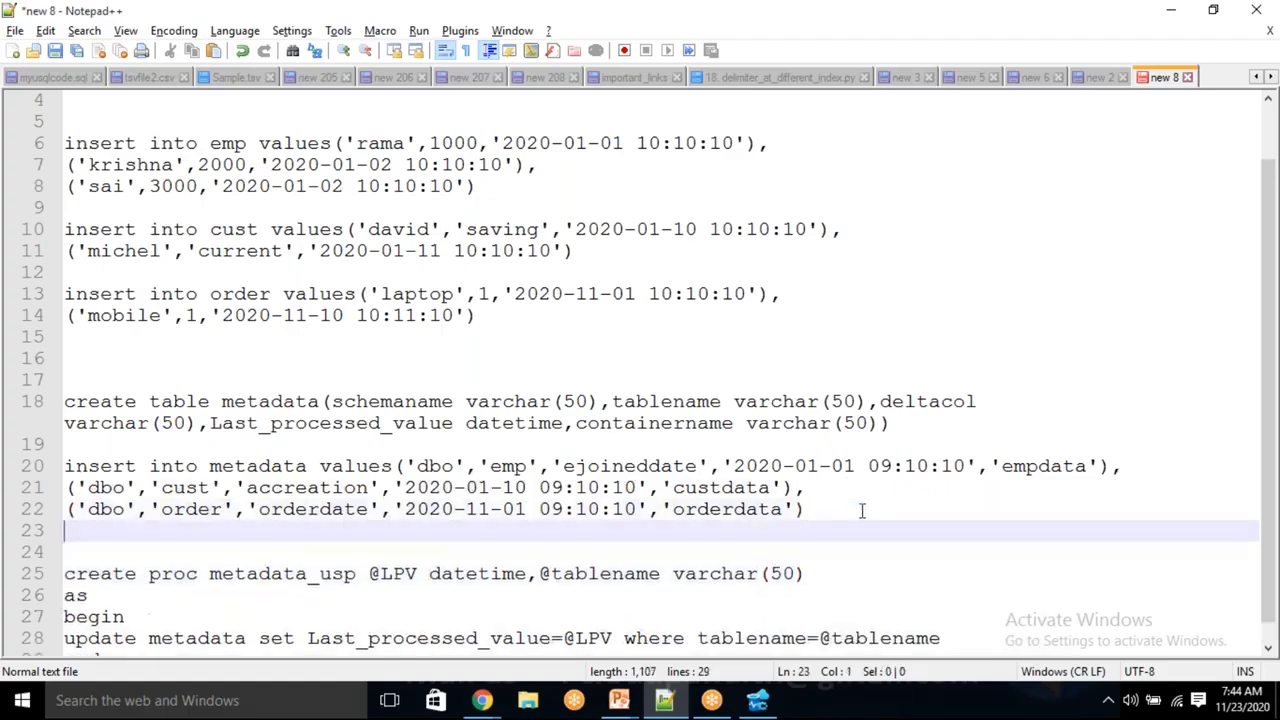
{"action": "scroll", "coordinate": [534, 400], "scroll_direction": "up", "scroll_amount": 1}
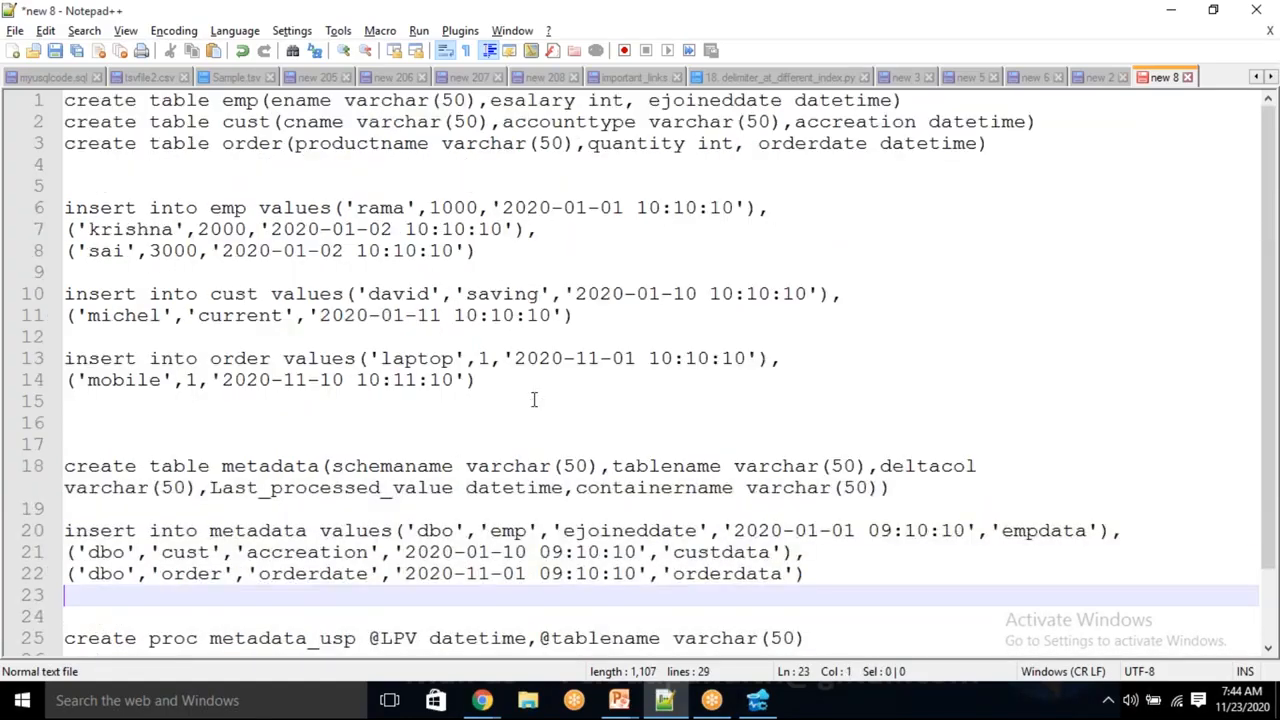
{"action": "left_click", "coordinate": [887, 33]}
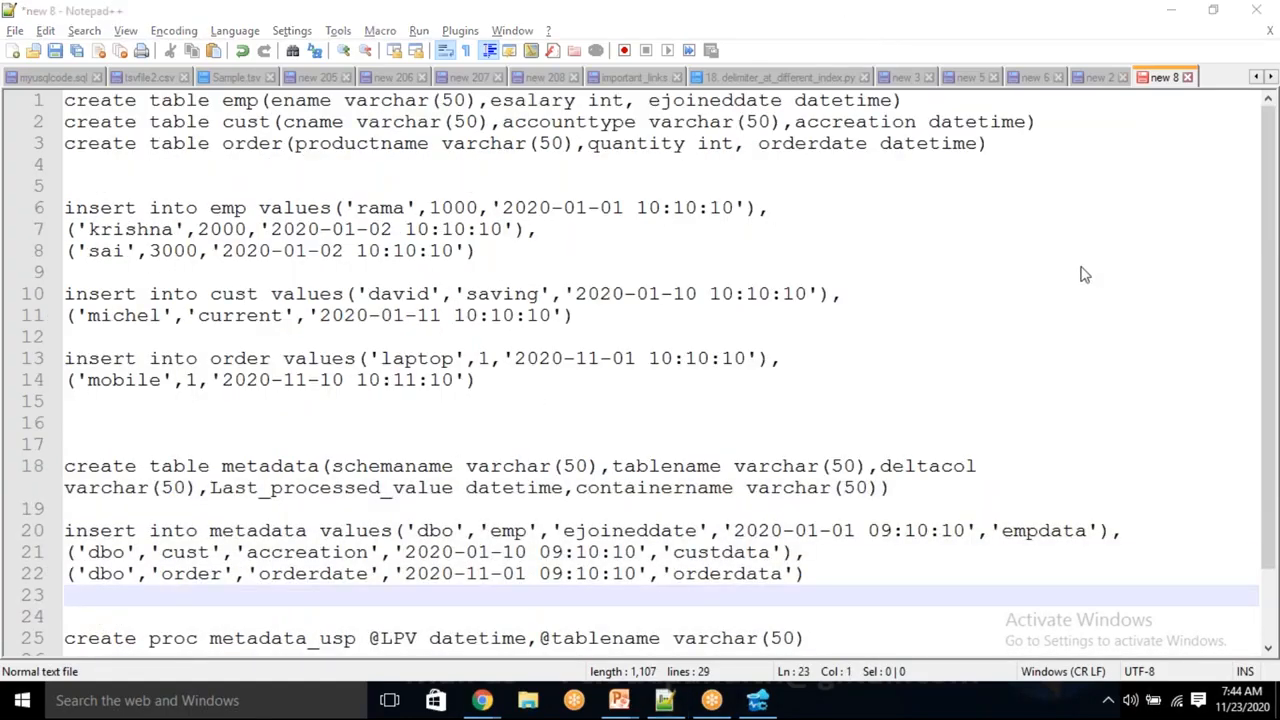
{"action": "left_click_drag", "start_coordinate": [329, 176], "coordinate": [466, 466]}
{"action": "left_click", "coordinate": [480, 425]}
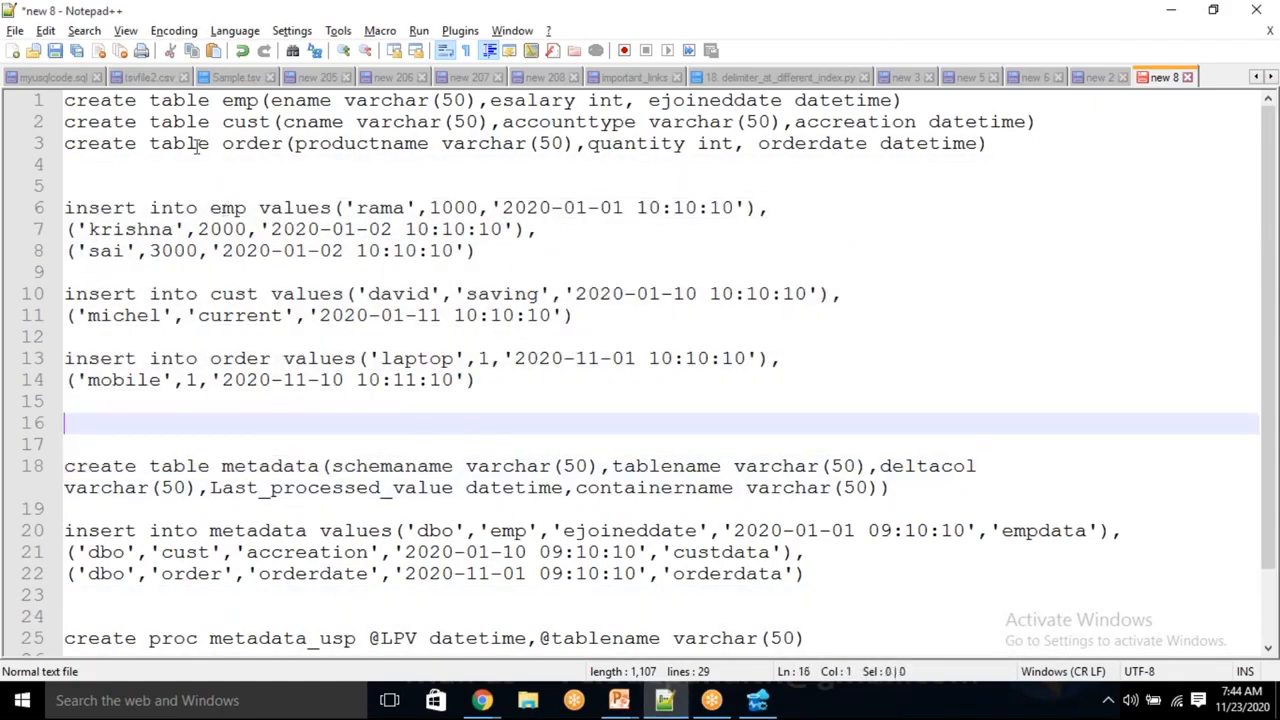
Step: Review the whole 29-line script by selecting it from the top
{"action": "key", "text": "ctrl+Home"}
{"action": "left_click_drag", "start_coordinate": [104, 160], "coordinate": [343, 635]}
{"action": "left_click", "coordinate": [255, 640]}
{"action": "left_click_drag", "start_coordinate": [155, 642], "coordinate": [55, 80]}
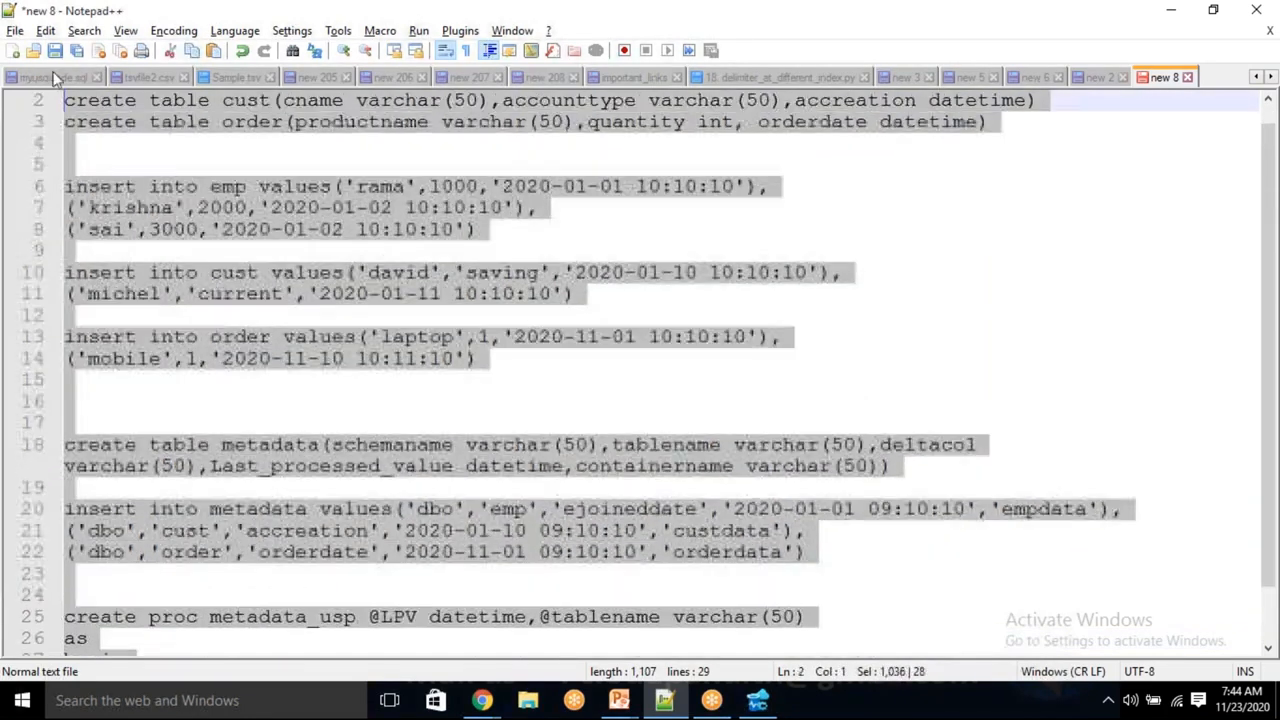
{"action": "scroll", "coordinate": [117, 152], "scroll_direction": "down", "scroll_amount": 1}
{"action": "scroll", "coordinate": [117, 152], "scroll_direction": "up", "scroll_amount": 2}
{"action": "left_click", "coordinate": [113, 145]}
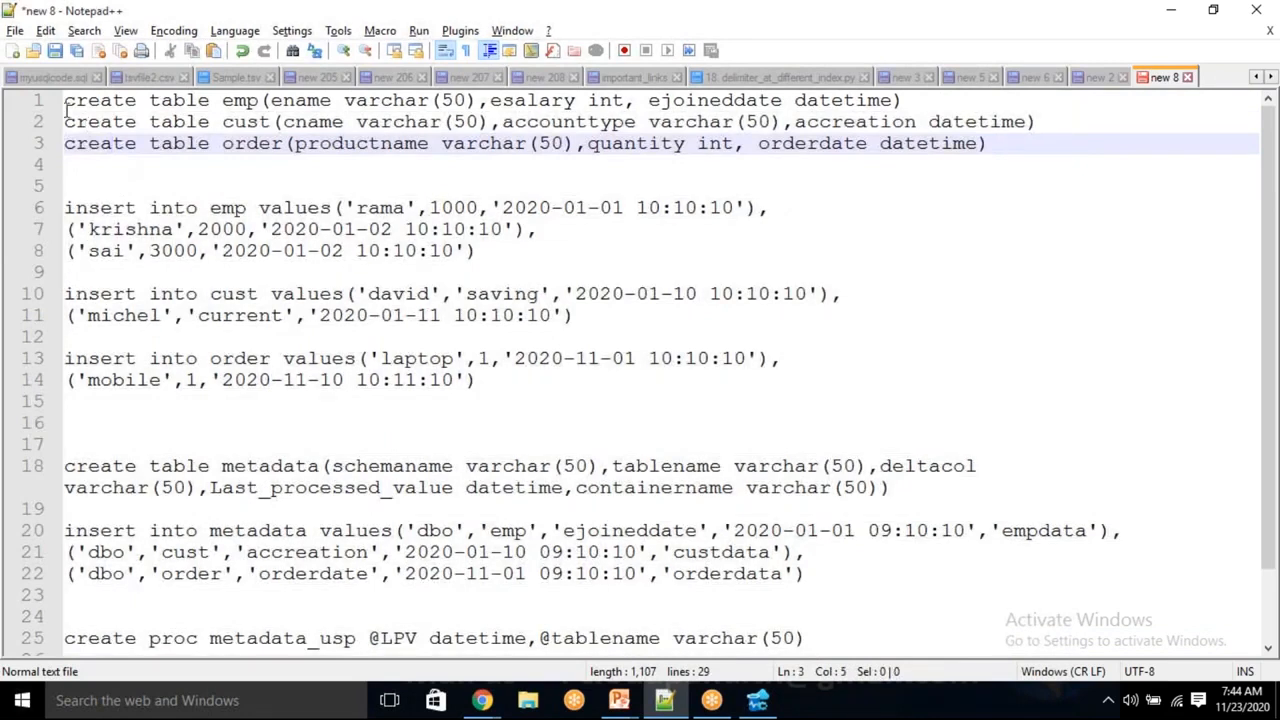
{"action": "key", "text": "ctrl+a"}
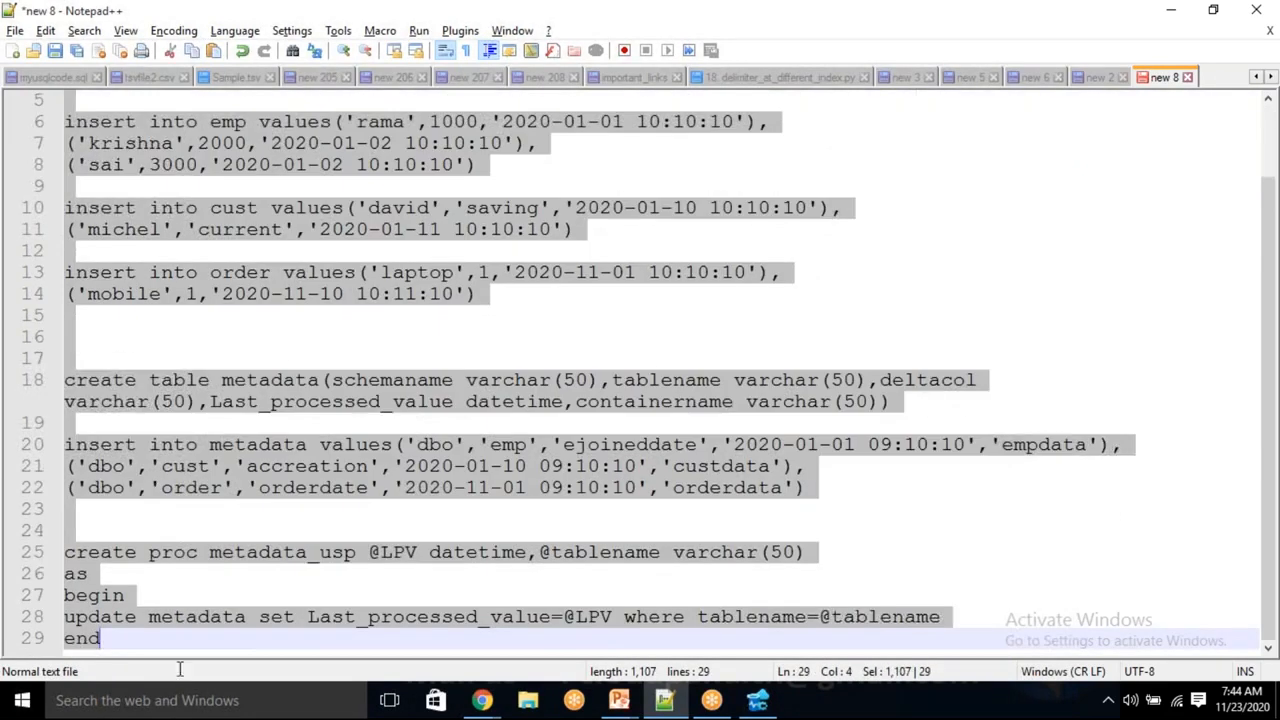
{"action": "left_click", "coordinate": [158, 645]}
{"action": "scroll", "coordinate": [182, 450], "scroll_direction": "up", "scroll_amount": 2}
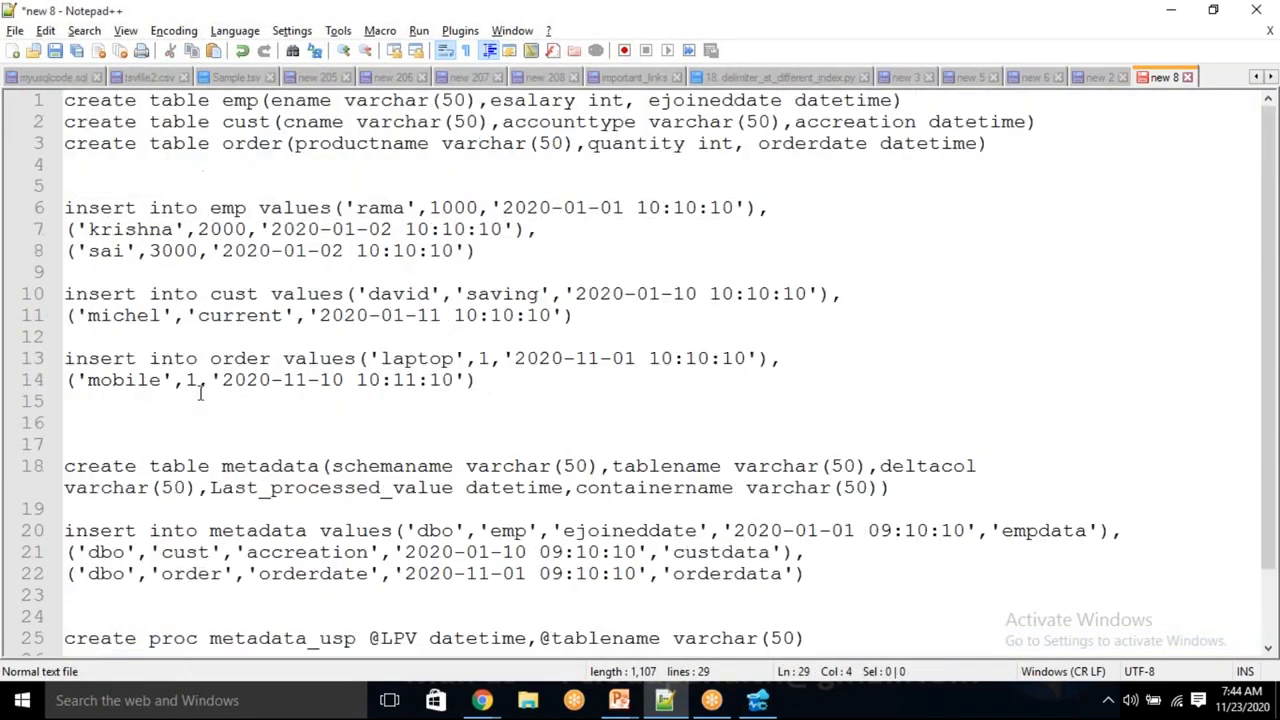
{"action": "left_click_drag", "start_coordinate": [126, 121], "coordinate": [152, 207]}
{"action": "left_click_drag", "start_coordinate": [253, 393], "coordinate": [365, 713]}
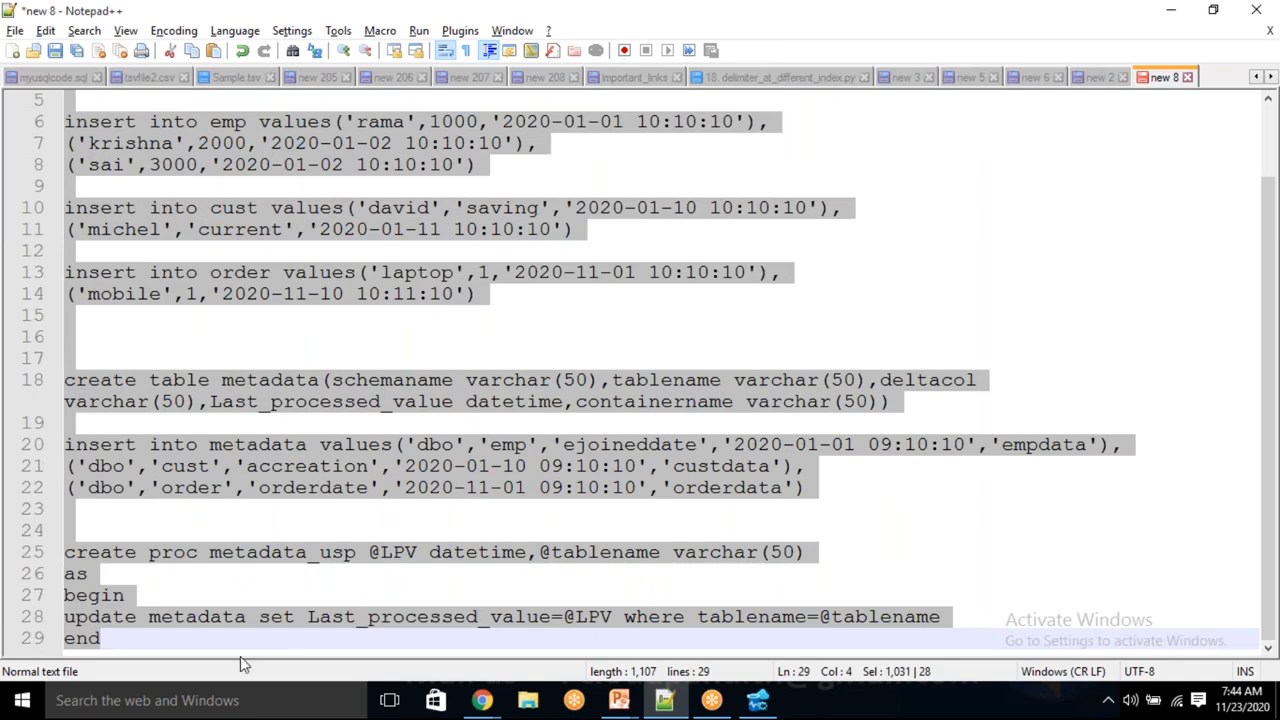
{"action": "left_click", "coordinate": [208, 632]}
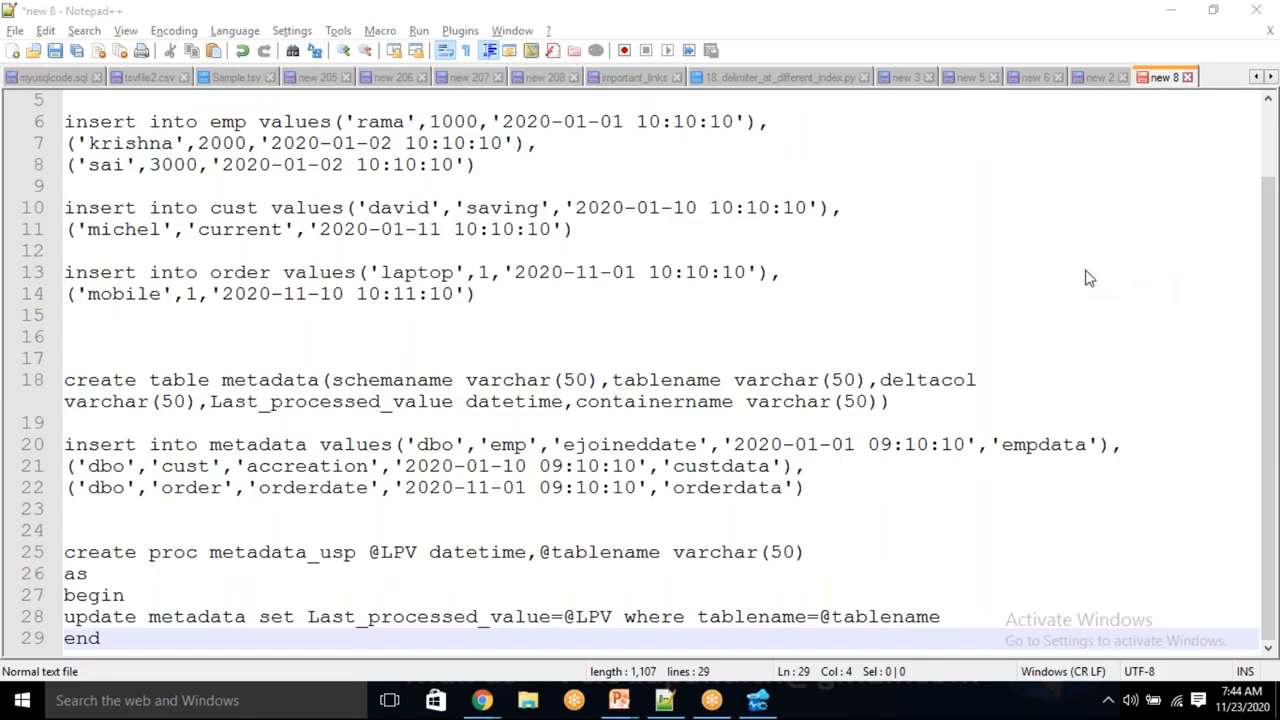
{"action": "left_click", "coordinate": [448, 497]}
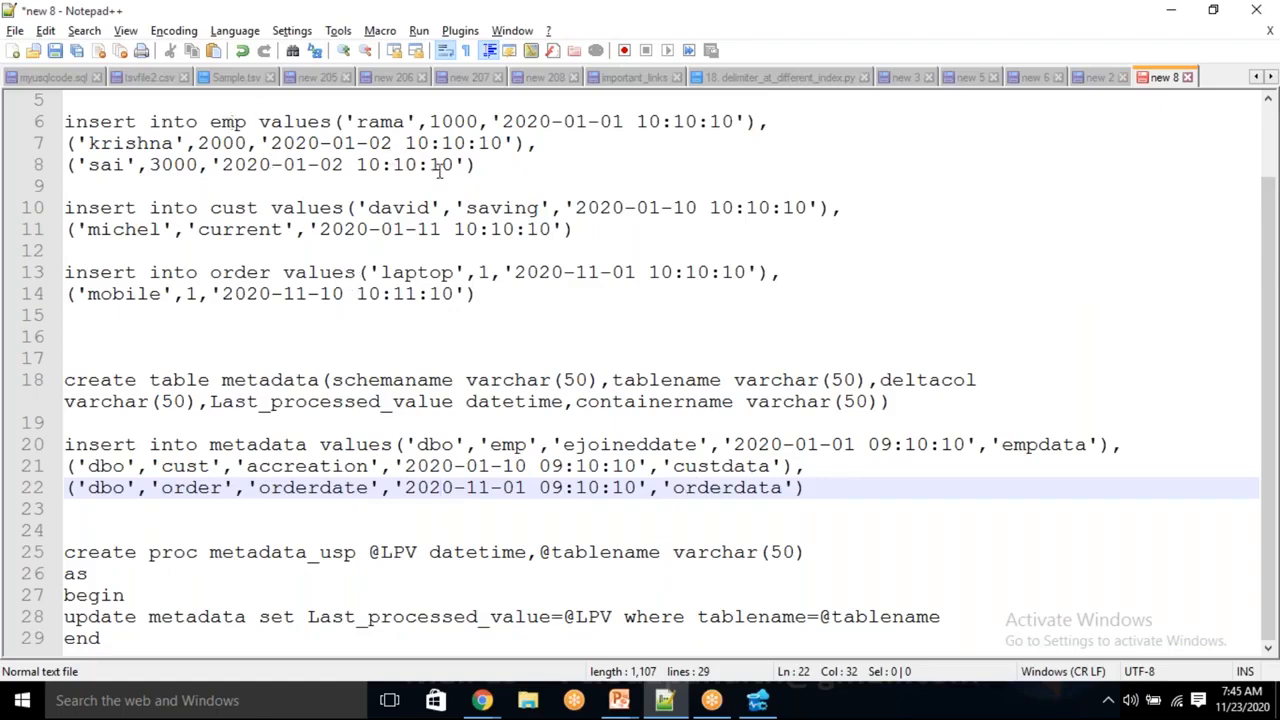
{"action": "left_click_drag", "start_coordinate": [480, 165], "coordinate": [62, 121]}
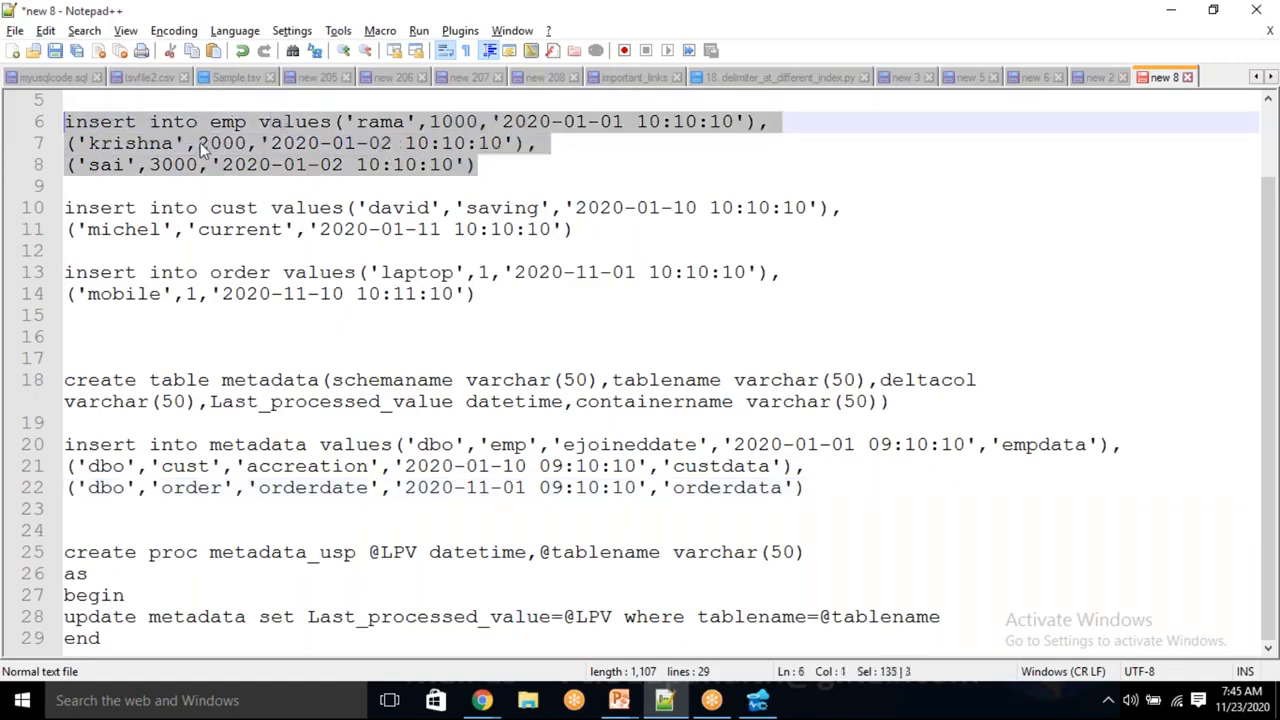
{"action": "left_click", "coordinate": [285, 187]}
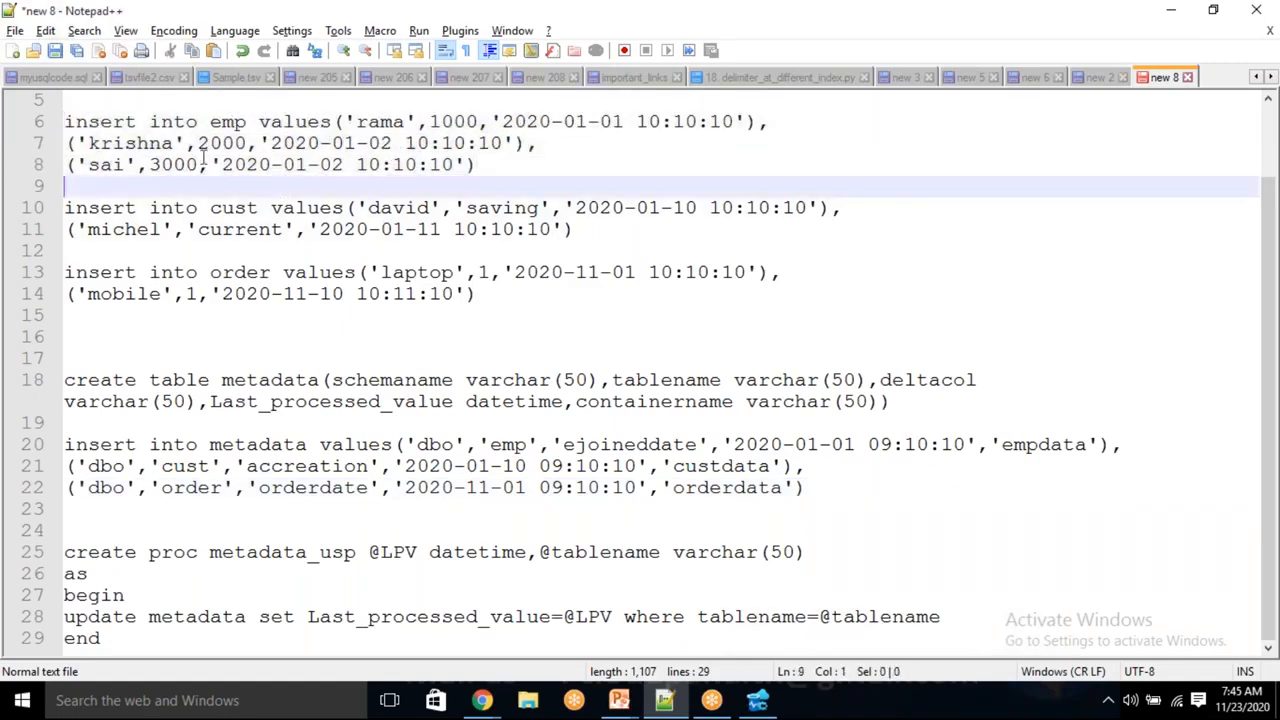
{"action": "left_click_drag", "start_coordinate": [211, 165], "coordinate": [468, 162]}
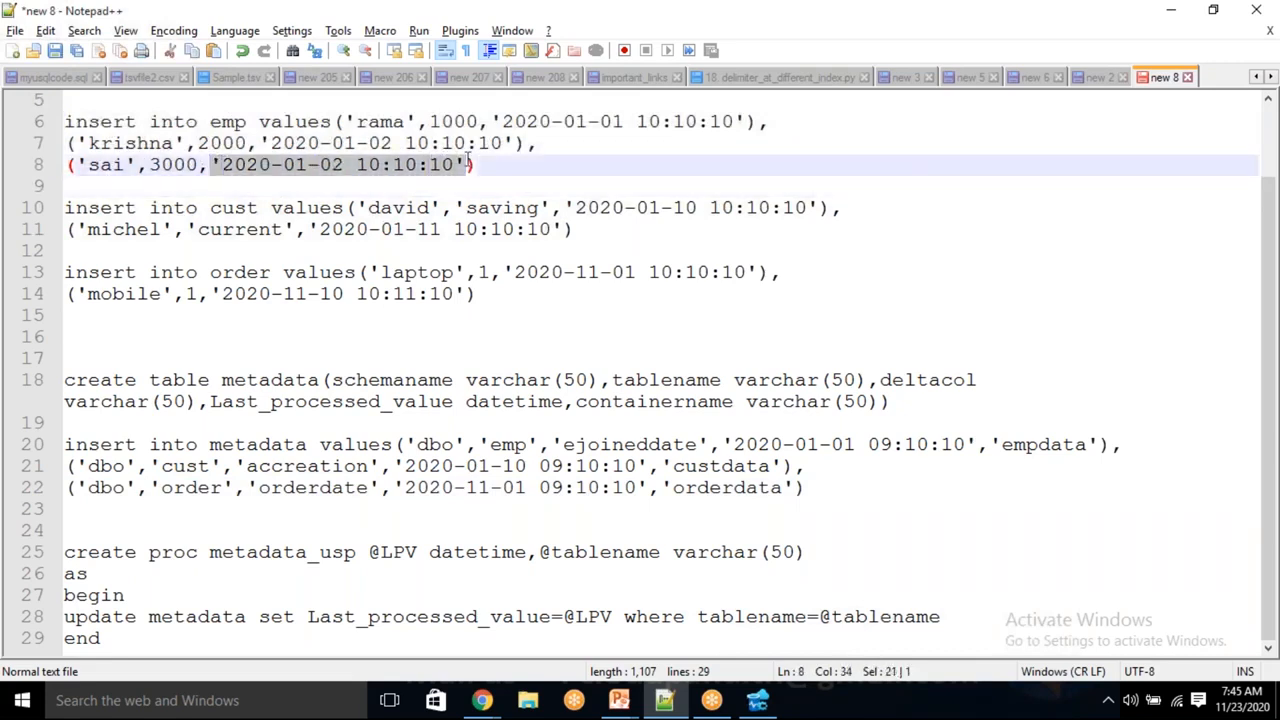
{"action": "left_click", "coordinate": [468, 163]}
{"action": "left_click_drag", "start_coordinate": [468, 163], "coordinate": [211, 163]}
{"action": "left_click", "coordinate": [257, 187]}
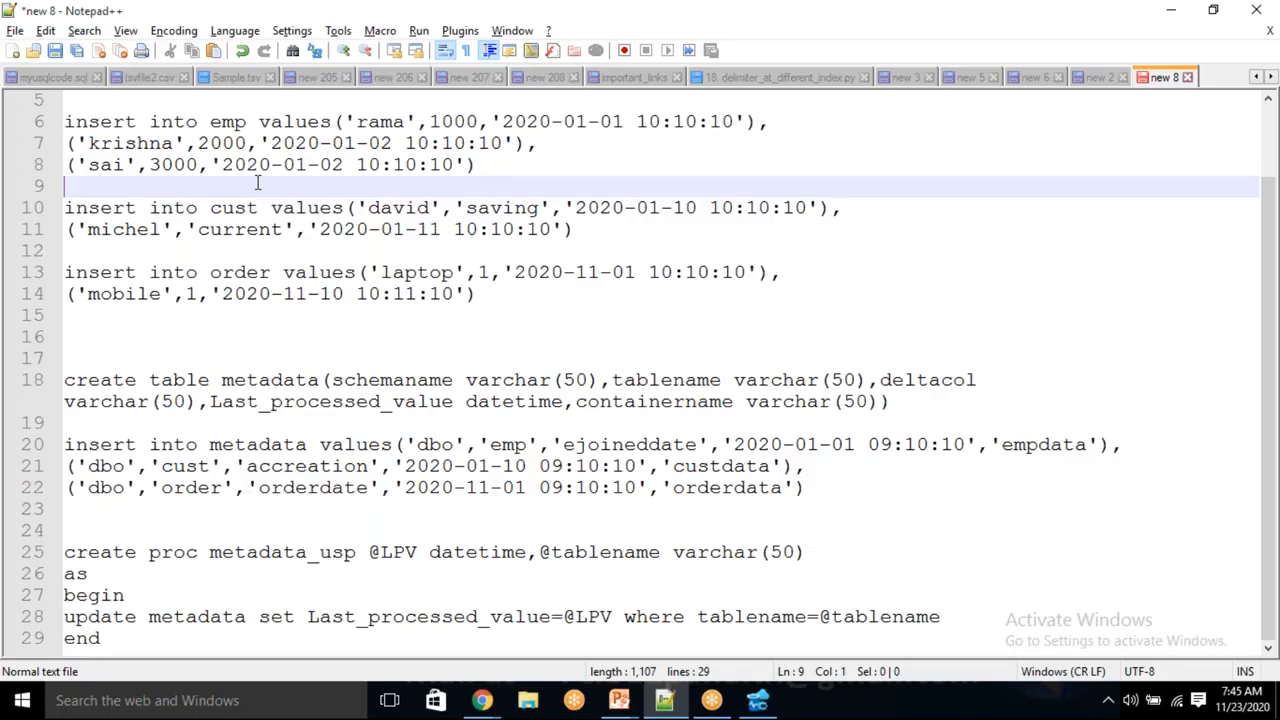
{"action": "left_click_drag", "start_coordinate": [211, 164], "coordinate": [472, 165]}
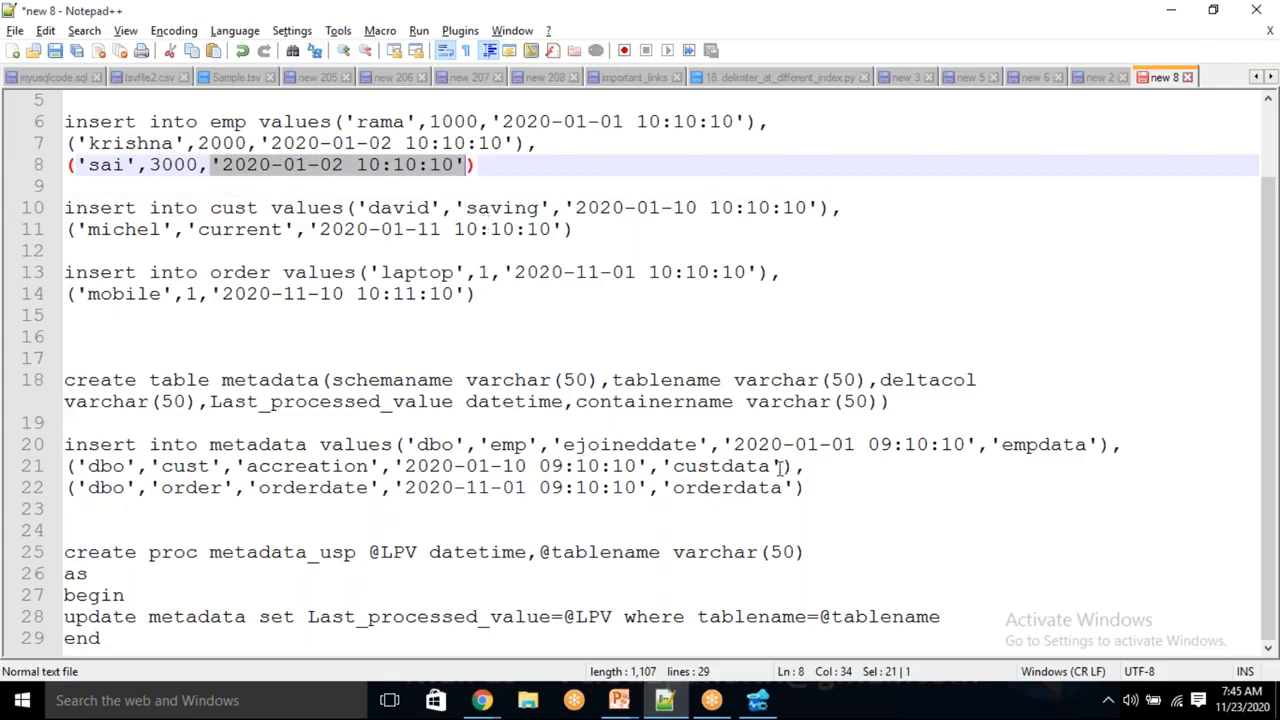
{"action": "left_click_drag", "start_coordinate": [726, 444], "coordinate": [975, 437]}
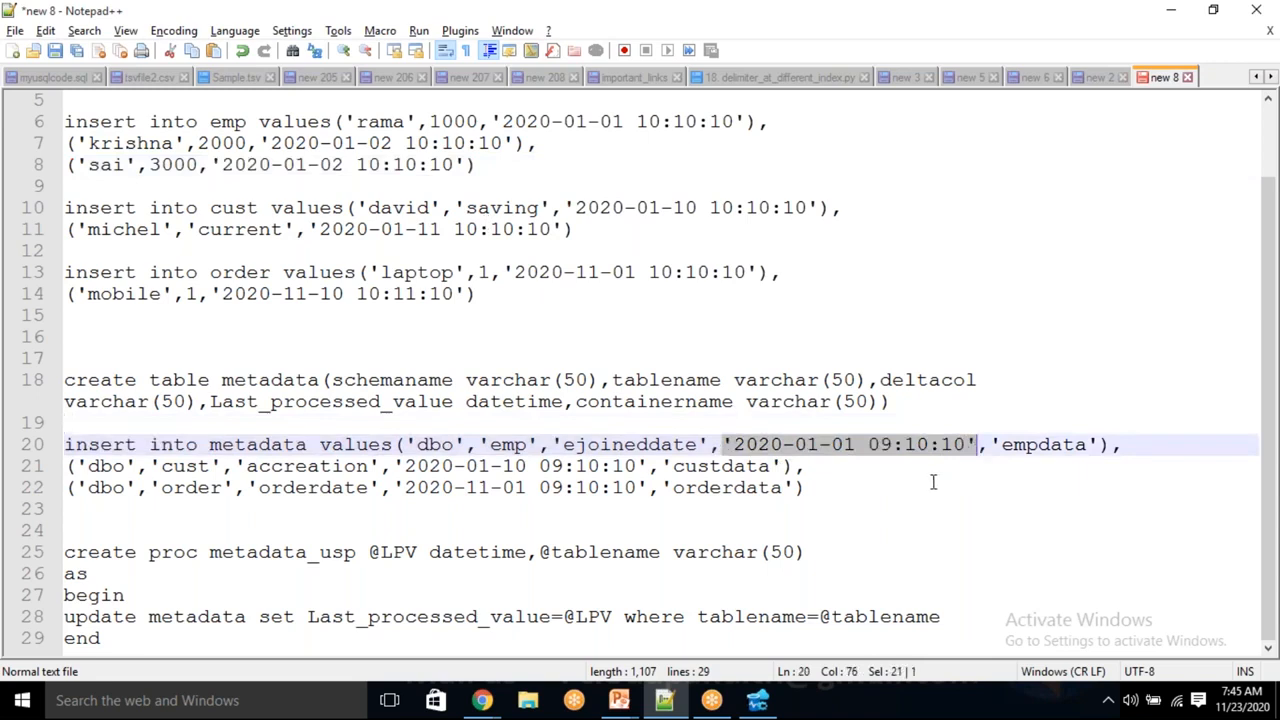
{"action": "double_click", "coordinate": [880, 444]}
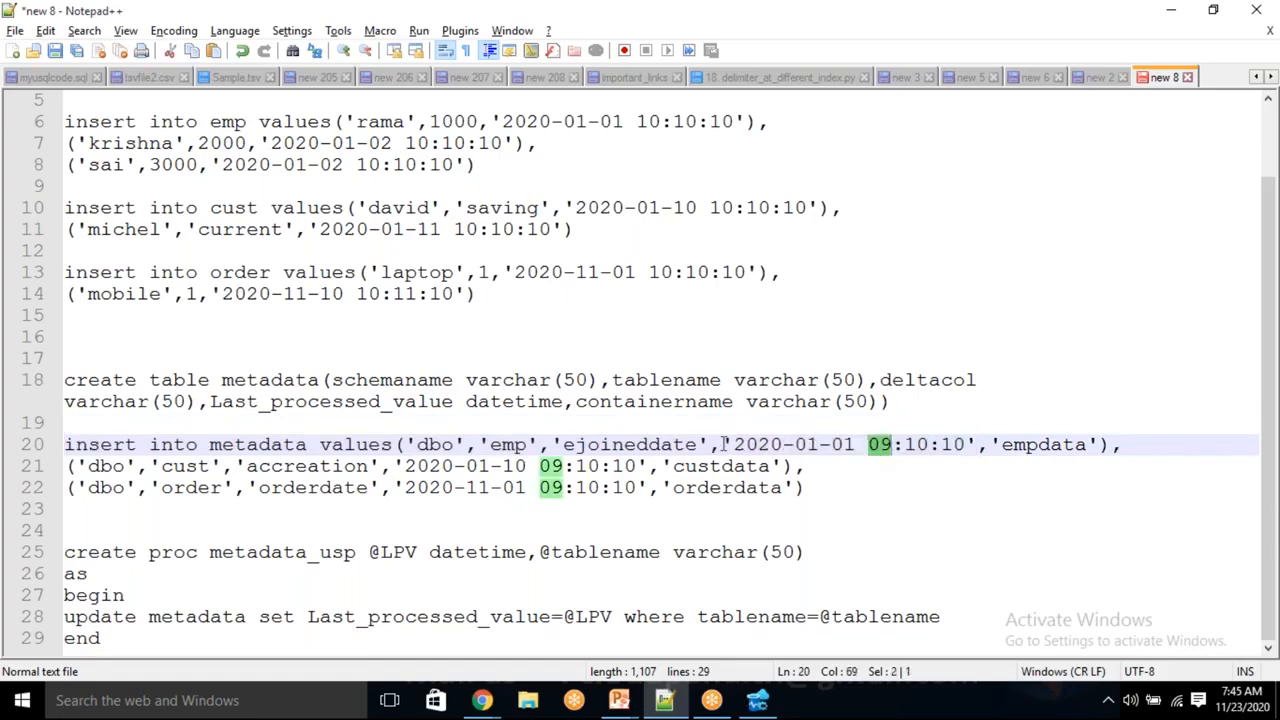
{"action": "double_click", "coordinate": [230, 121]}
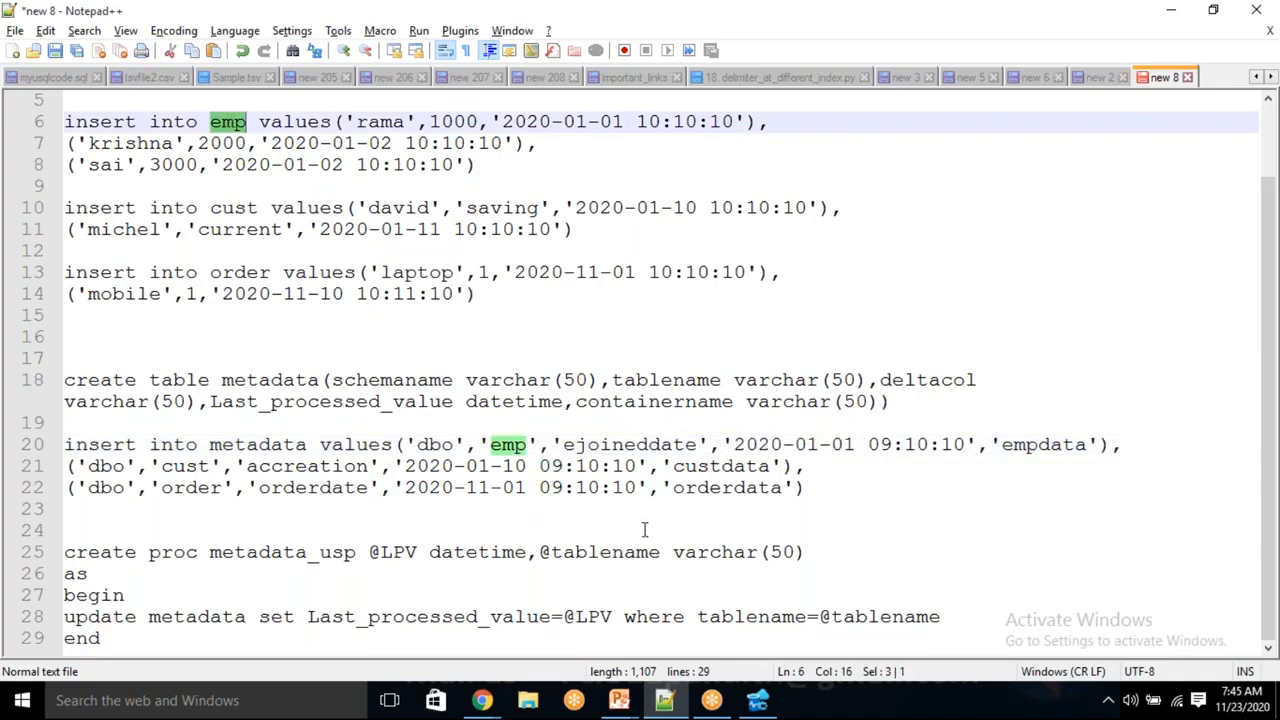
{"action": "mouse_move", "coordinate": [724, 444]}
{"action": "left_mouse_down"}
{"action": "mouse_move", "coordinate": [920, 429]}
{"action": "mouse_move", "coordinate": [978, 444]}
{"action": "mouse_move", "coordinate": [806, 468]}
{"action": "mouse_move", "coordinate": [717, 441]}
{"action": "left_mouse_up"}
{"action": "left_click", "coordinate": [951, 473]}
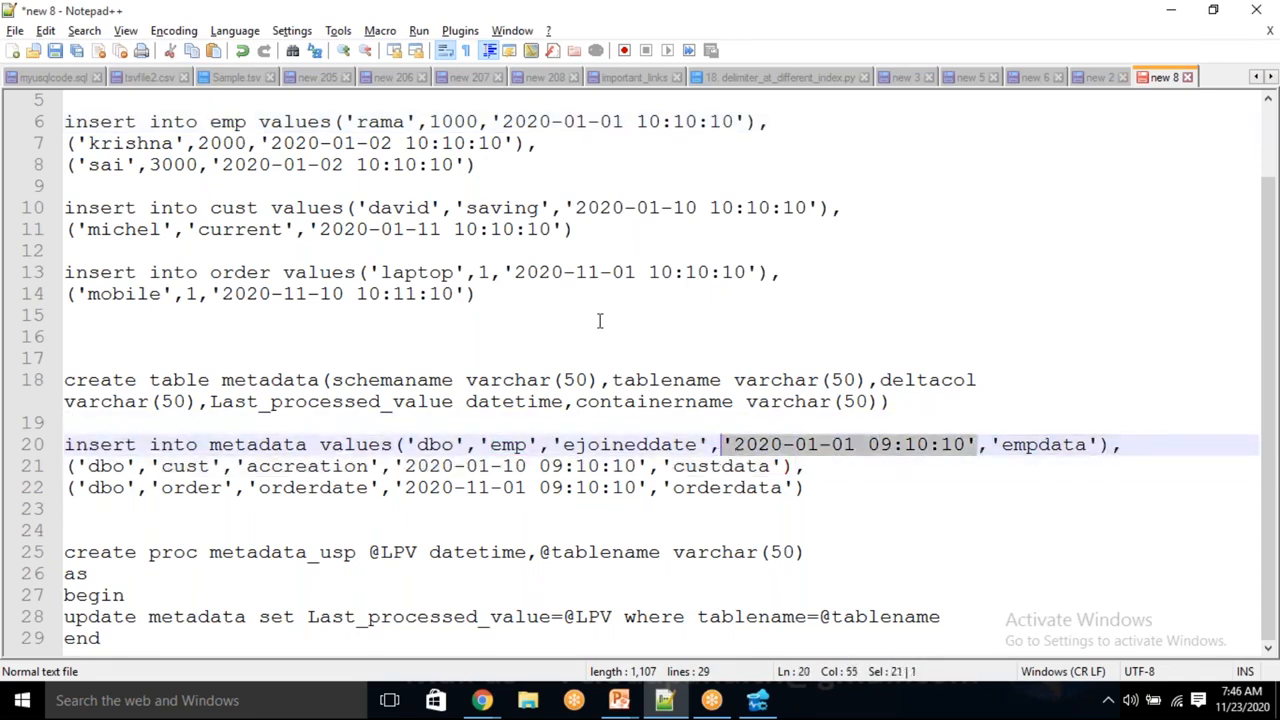
{"action": "double_click", "coordinate": [238, 121]}
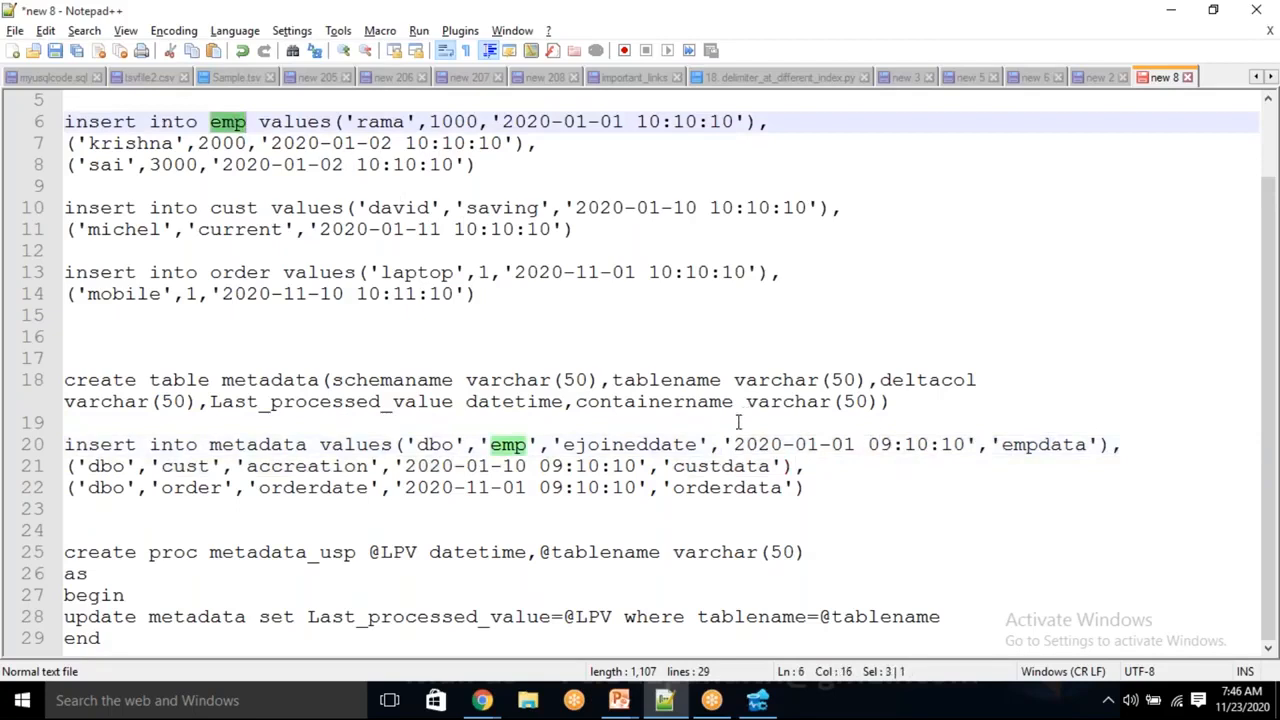
{"action": "left_click_drag", "start_coordinate": [724, 444], "coordinate": [965, 444]}
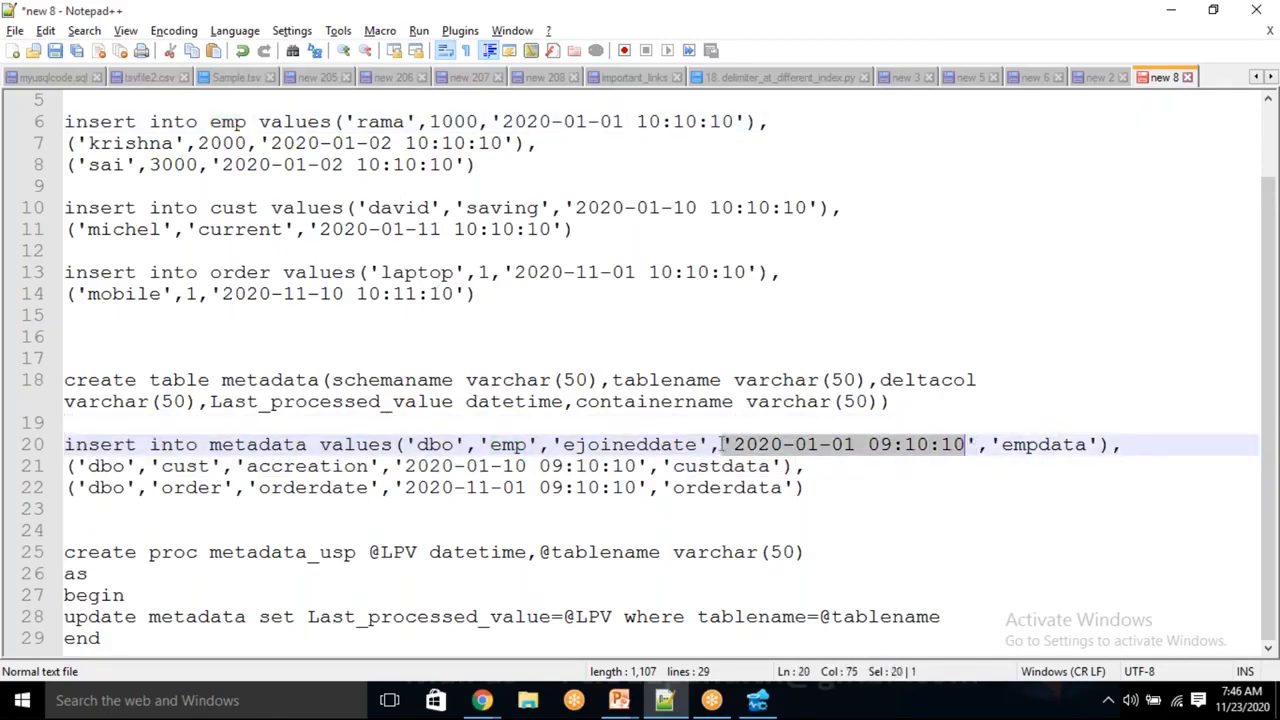
{"action": "double_click", "coordinate": [889, 445]}
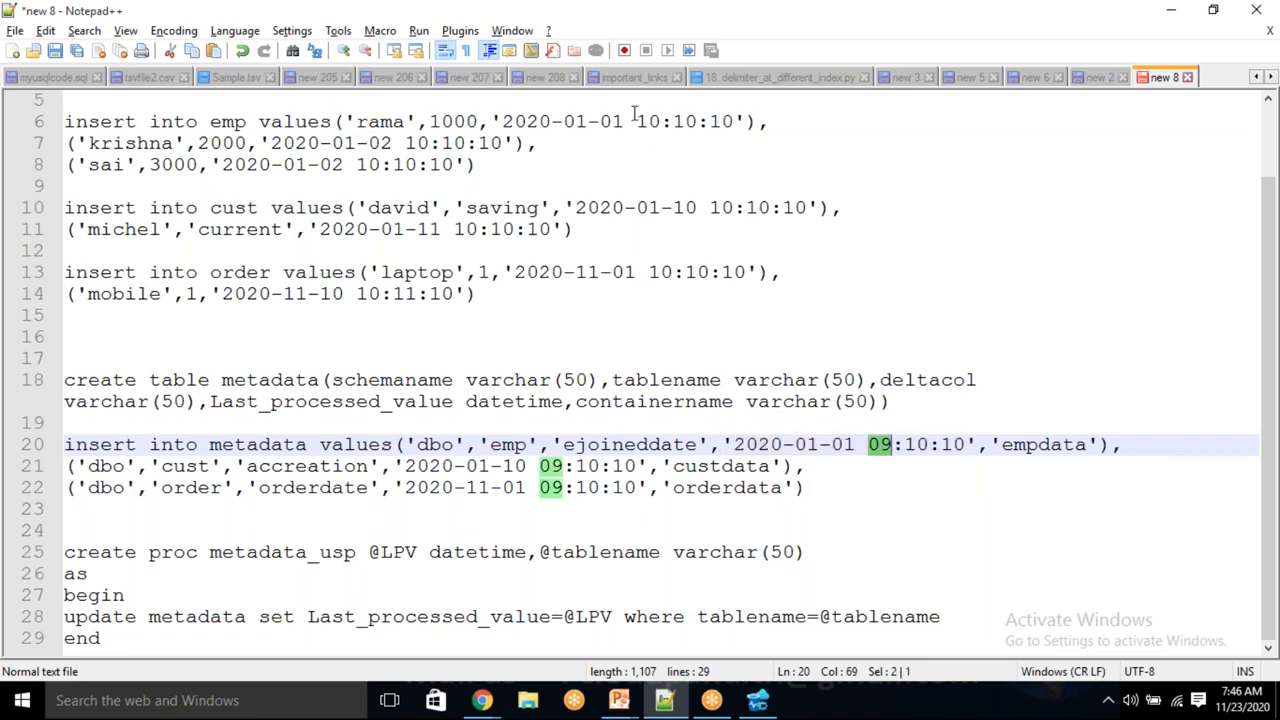
{"action": "left_click_drag", "start_coordinate": [636, 121], "coordinate": [681, 139]}
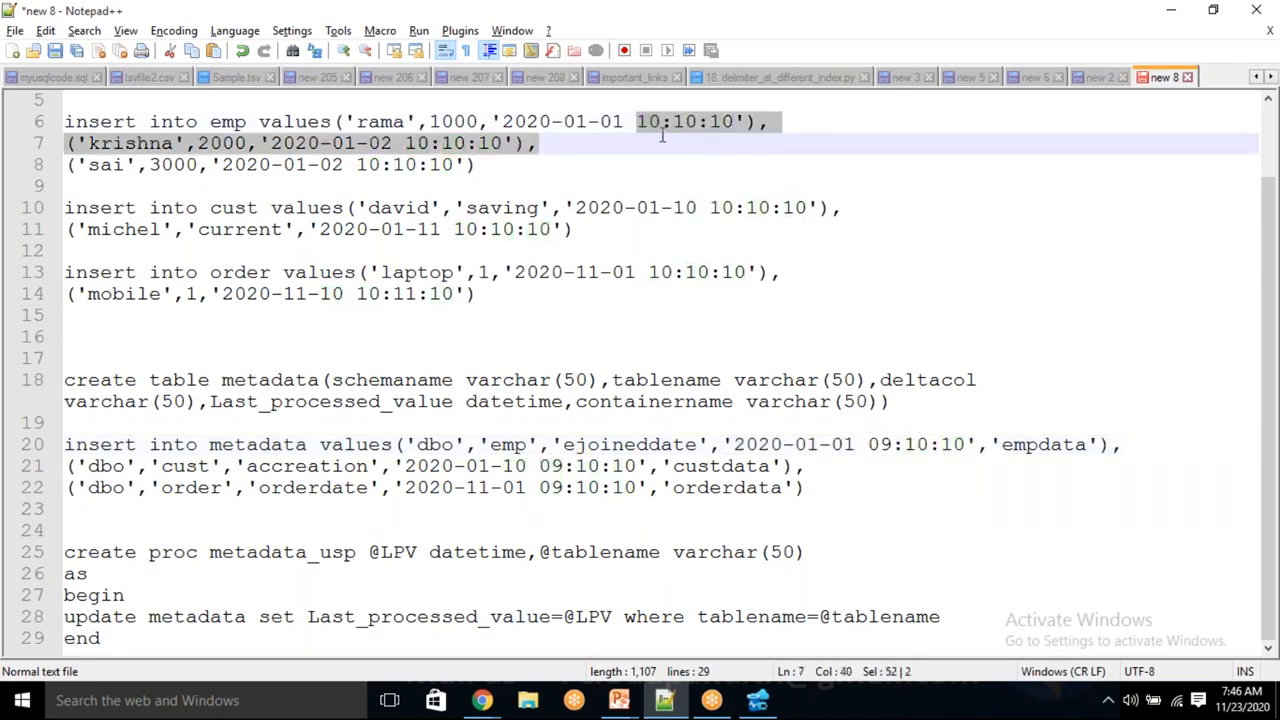
{"action": "left_click", "coordinate": [661, 135]}
{"action": "left_click_drag", "start_coordinate": [819, 445], "coordinate": [867, 445]}
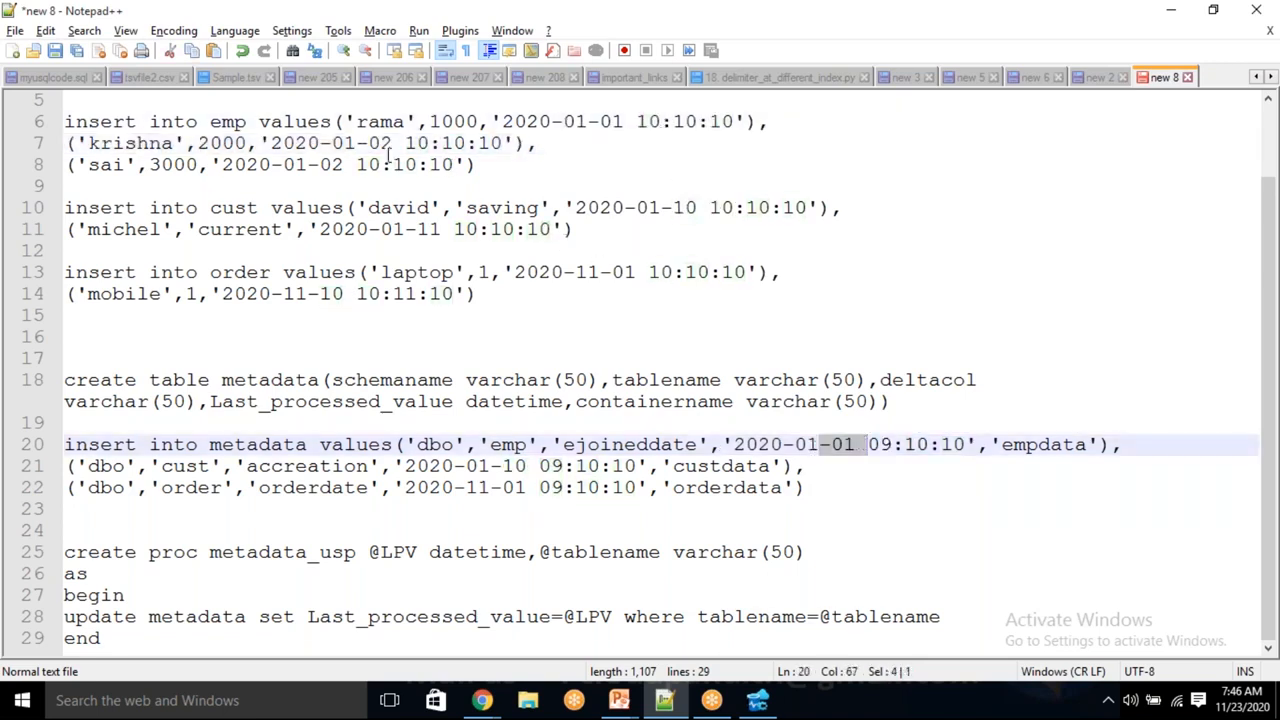
{"action": "double_click", "coordinate": [416, 143]}
{"action": "double_click", "coordinate": [386, 143]}
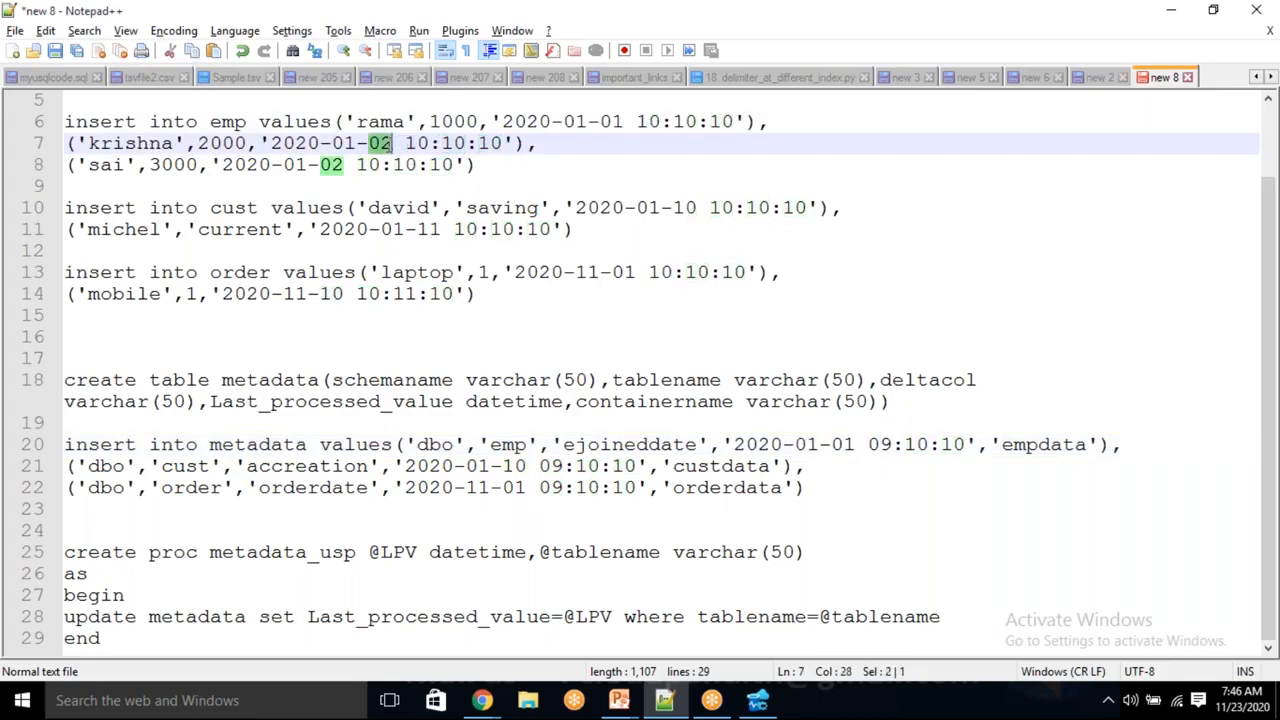
{"action": "double_click", "coordinate": [838, 444]}
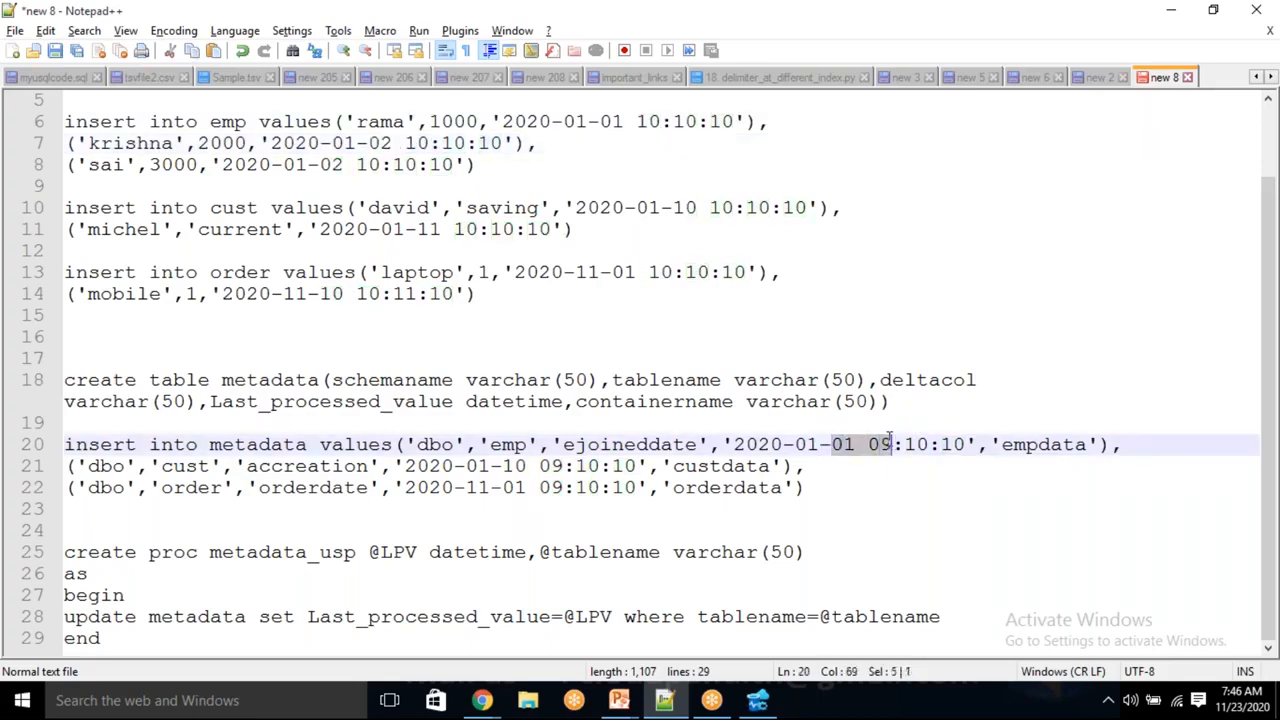
{"action": "left_click_drag", "start_coordinate": [331, 165], "coordinate": [381, 147]}
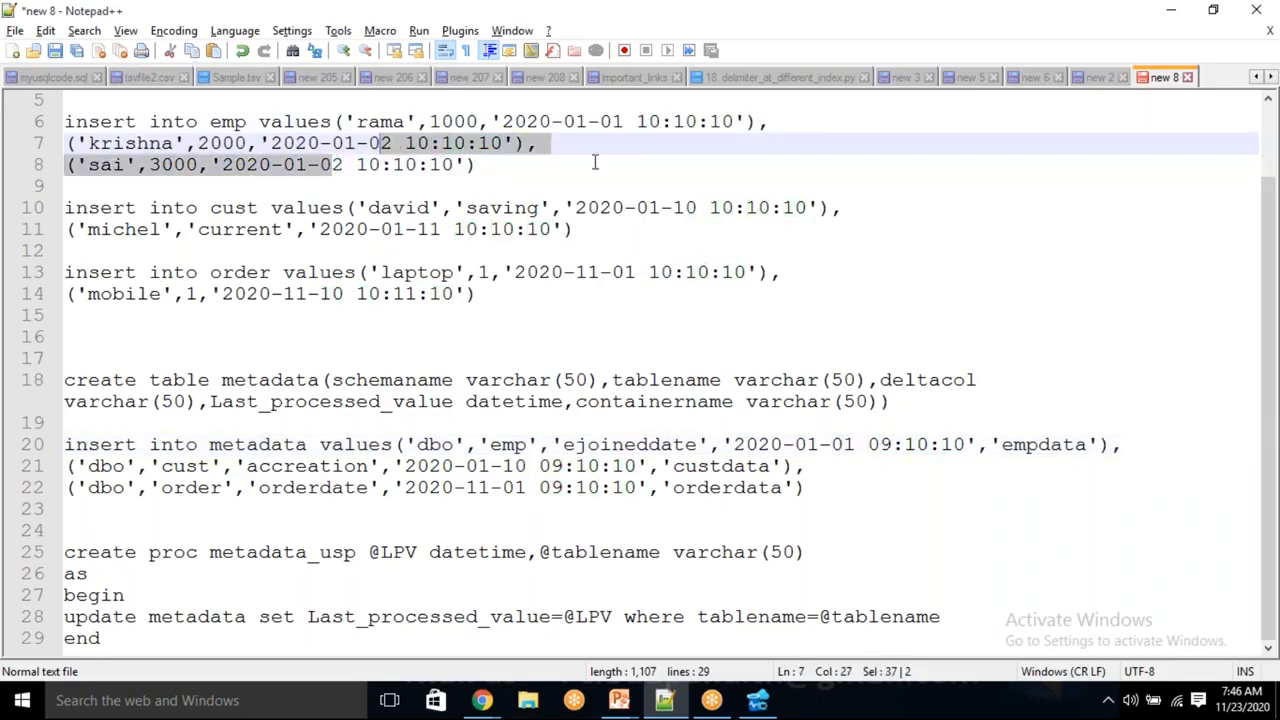
{"action": "left_click_drag", "start_coordinate": [476, 165], "coordinate": [428, 121]}
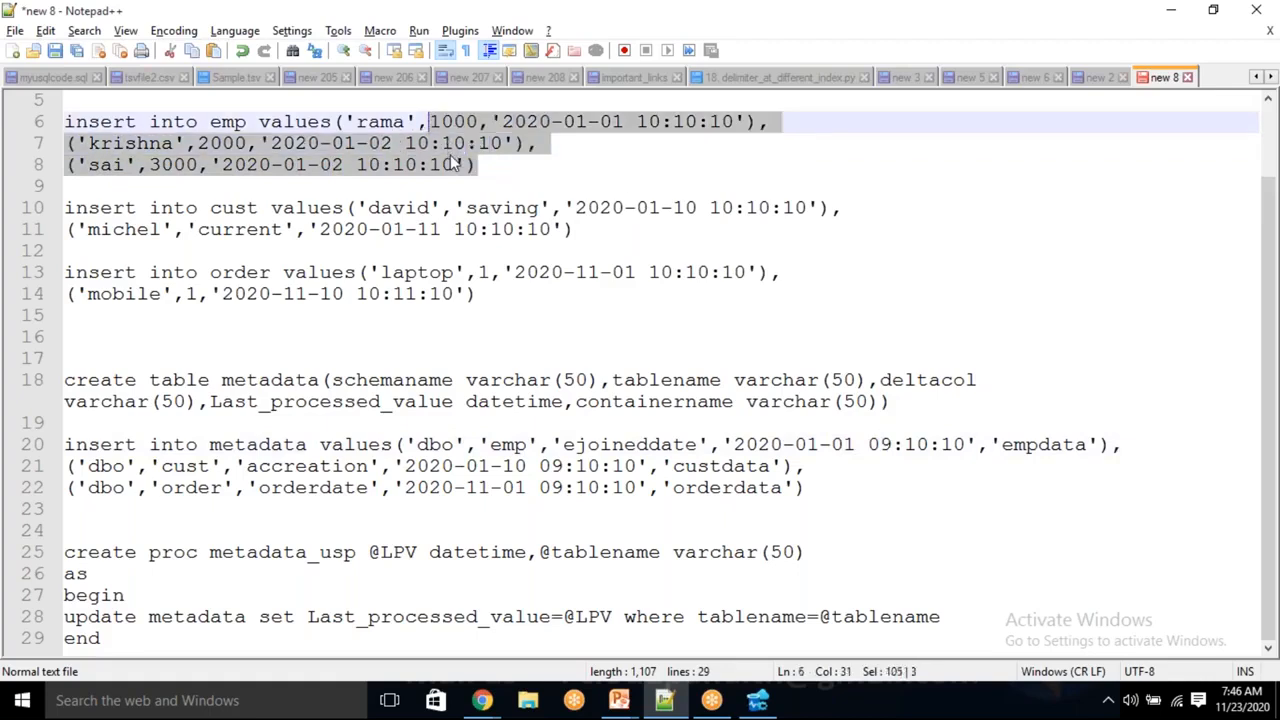
{"action": "left_click", "coordinate": [489, 168]}
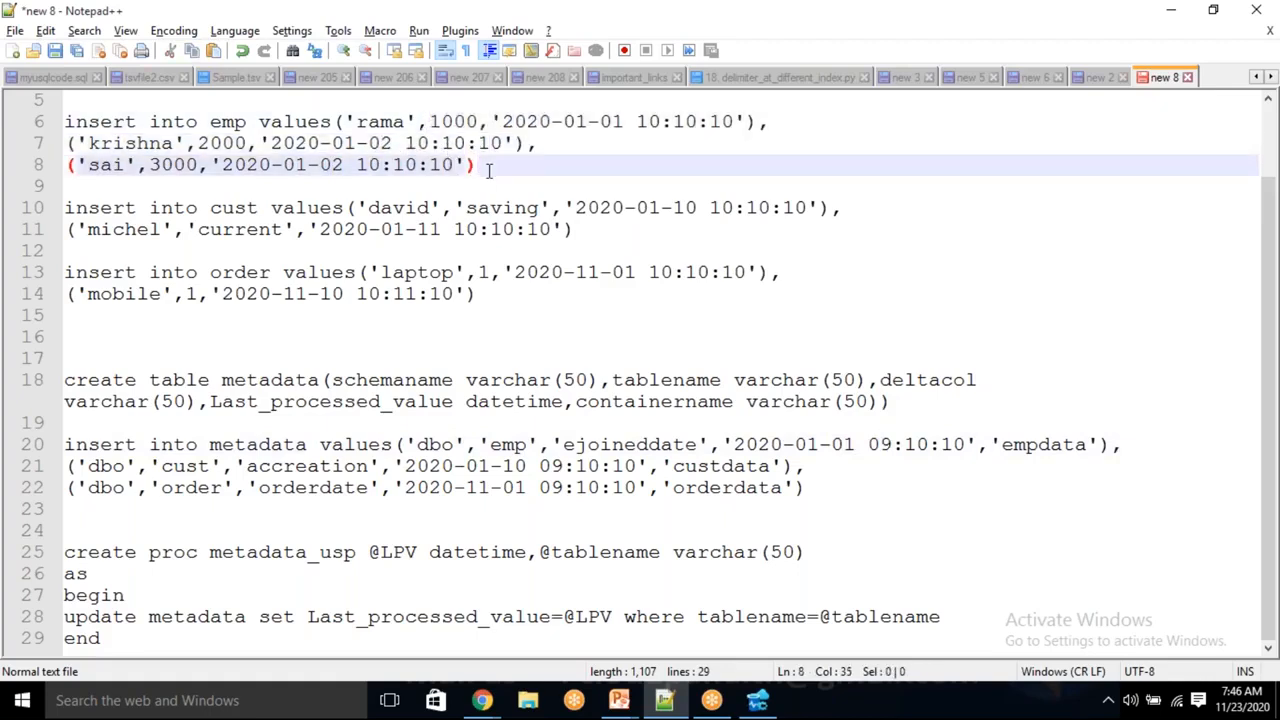
{"action": "left_click_drag", "start_coordinate": [212, 164], "coordinate": [466, 165]}
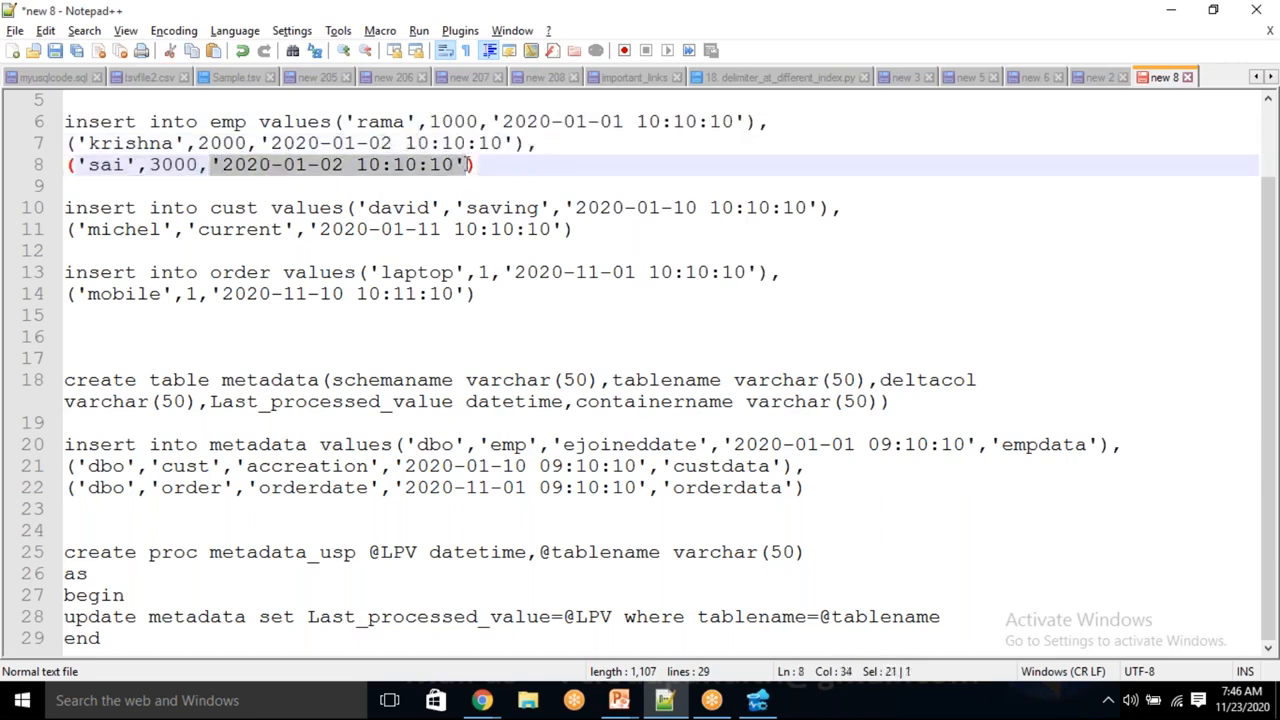
{"action": "double_click", "coordinate": [366, 166]}
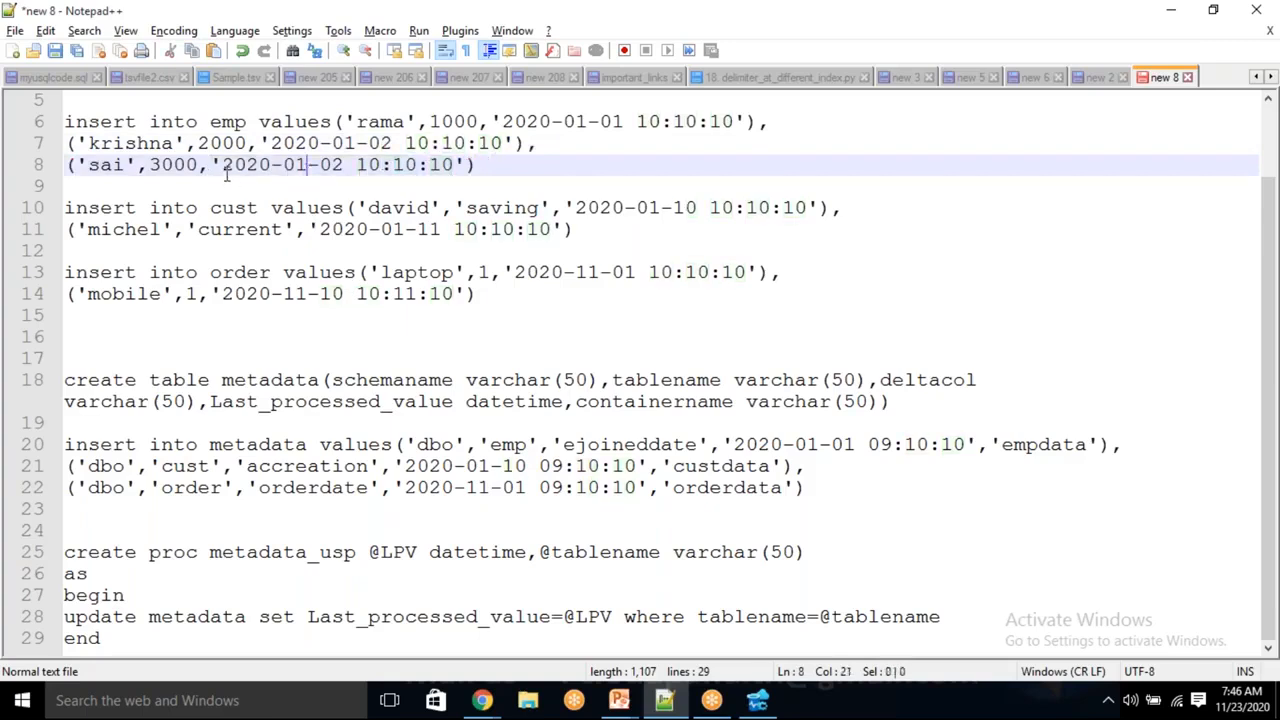
{"action": "left_click_drag", "start_coordinate": [211, 166], "coordinate": [455, 163]}
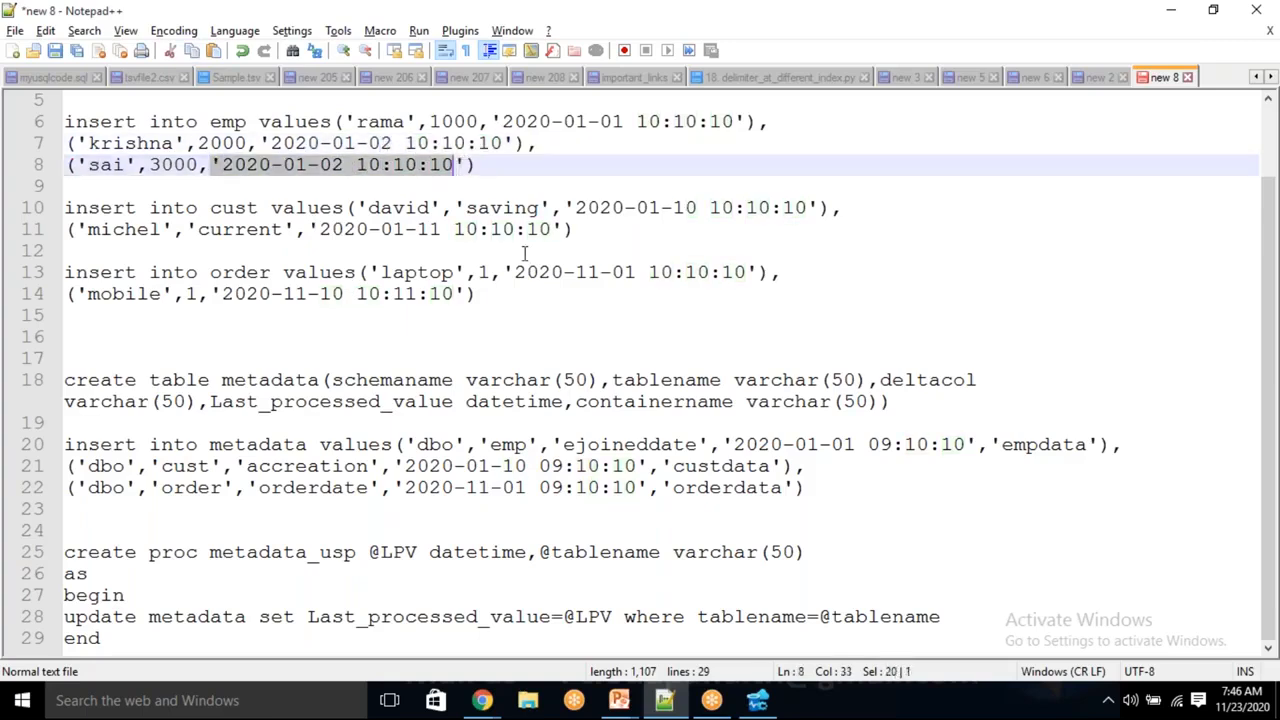
{"action": "left_click_drag", "start_coordinate": [727, 444], "coordinate": [975, 436]}
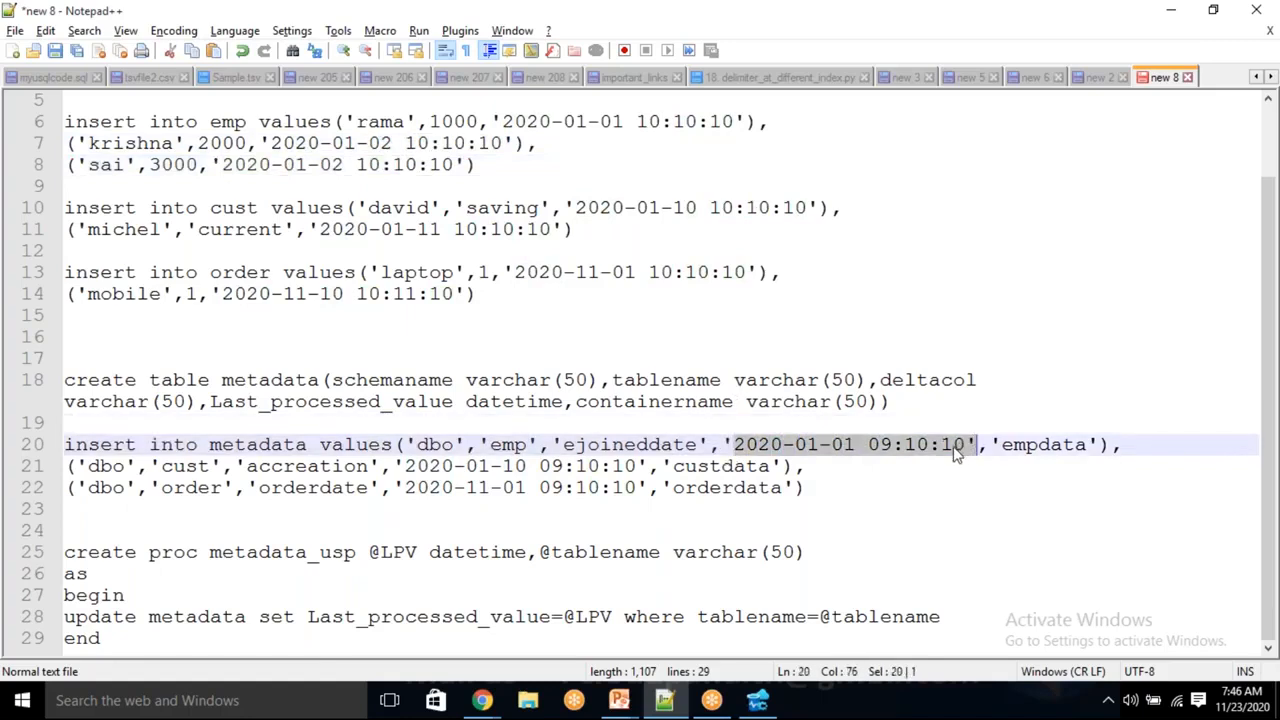
{"action": "left_click", "coordinate": [832, 444]}
{"action": "left_click_drag", "start_coordinate": [832, 444], "coordinate": [868, 444]}
{"action": "left_click", "coordinate": [846, 473]}
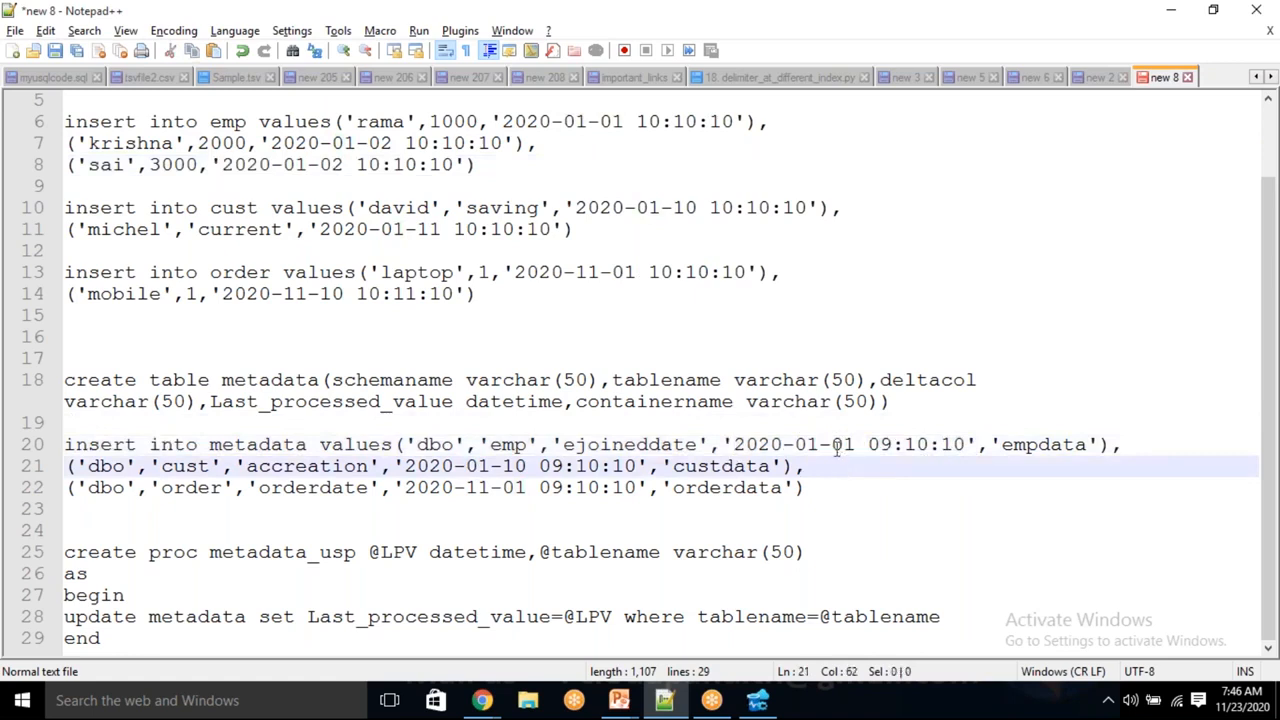
{"action": "double_click", "coordinate": [843, 444]}
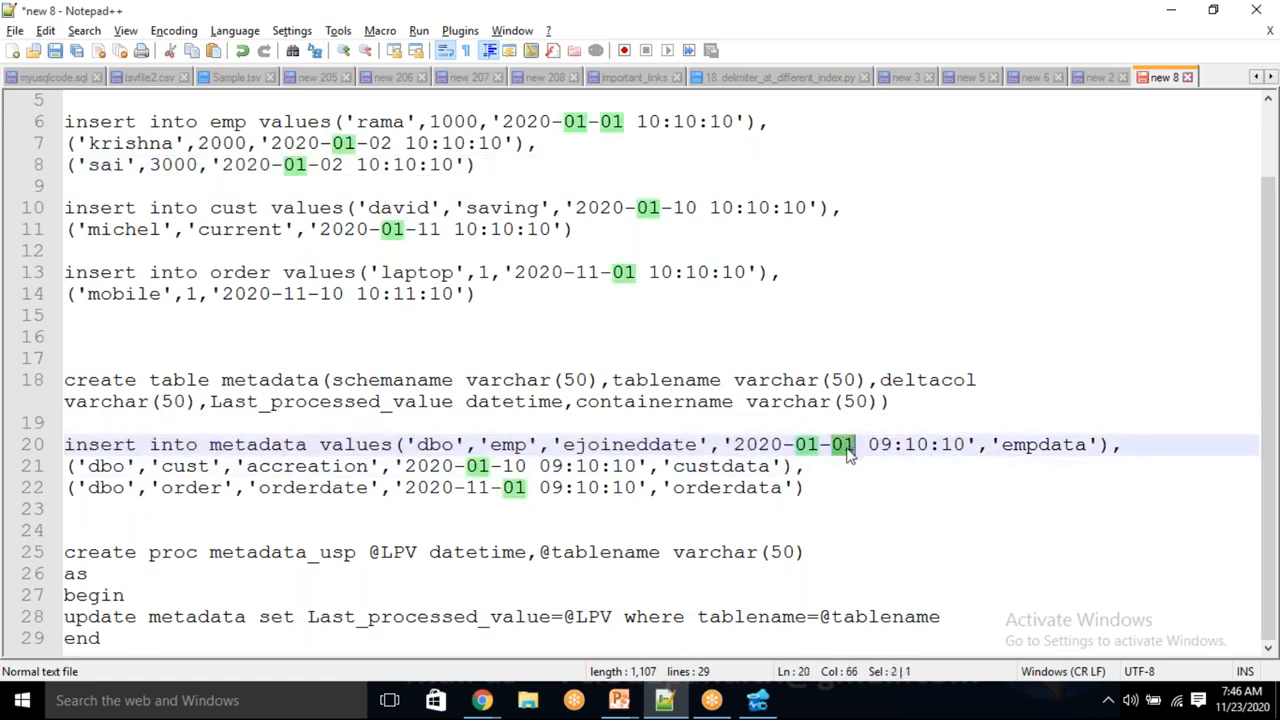
{"action": "left_click", "coordinate": [831, 444]}
{"action": "double_click", "coordinate": [841, 444]}
{"action": "scroll", "coordinate": [300, 240], "scroll_direction": "up", "scroll_amount": 1}
{"action": "scroll", "coordinate": [337, 551], "scroll_direction": "down", "scroll_amount": 1}
{"action": "double_click", "coordinate": [398, 552]}
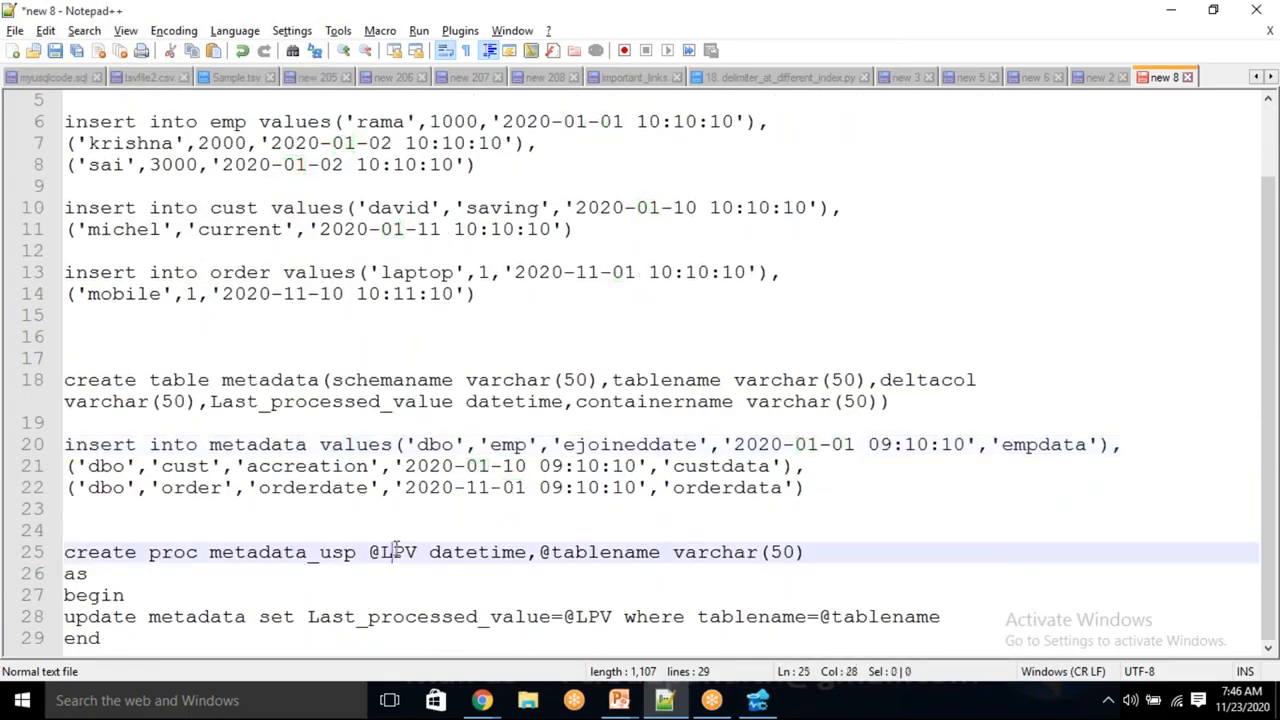
{"action": "double_click", "coordinate": [622, 553]}
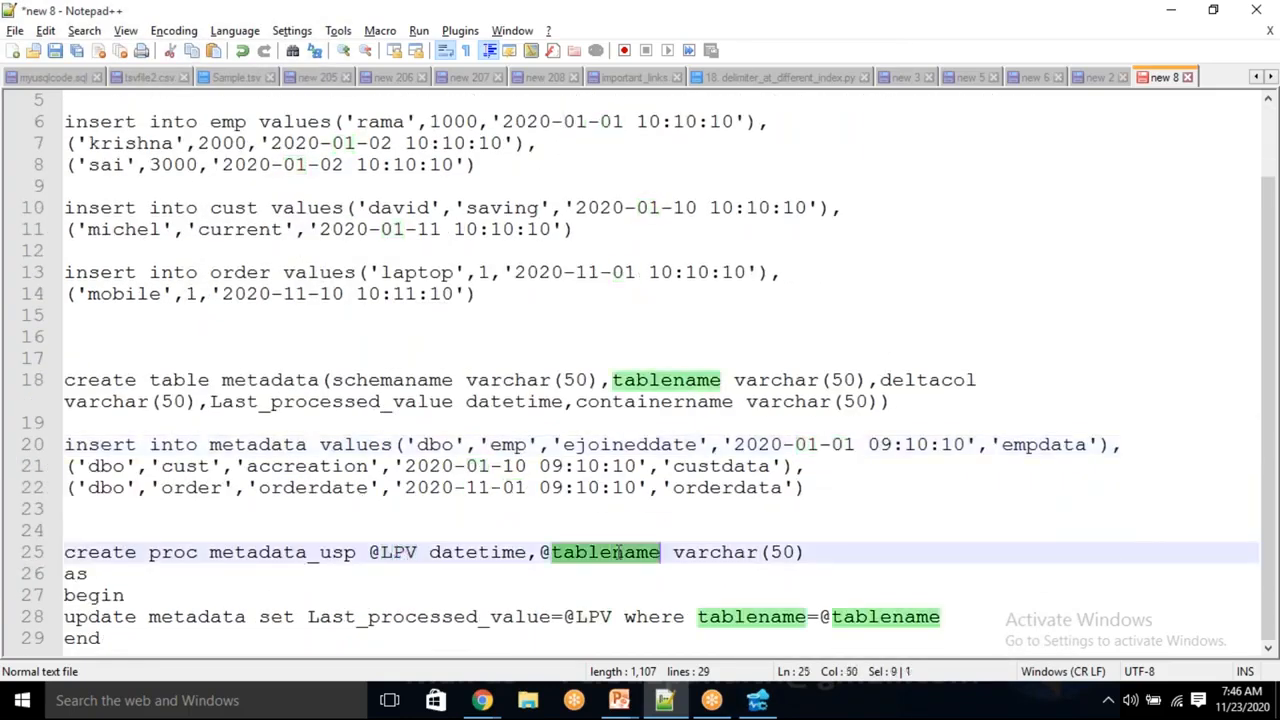
{"action": "double_click", "coordinate": [393, 552]}
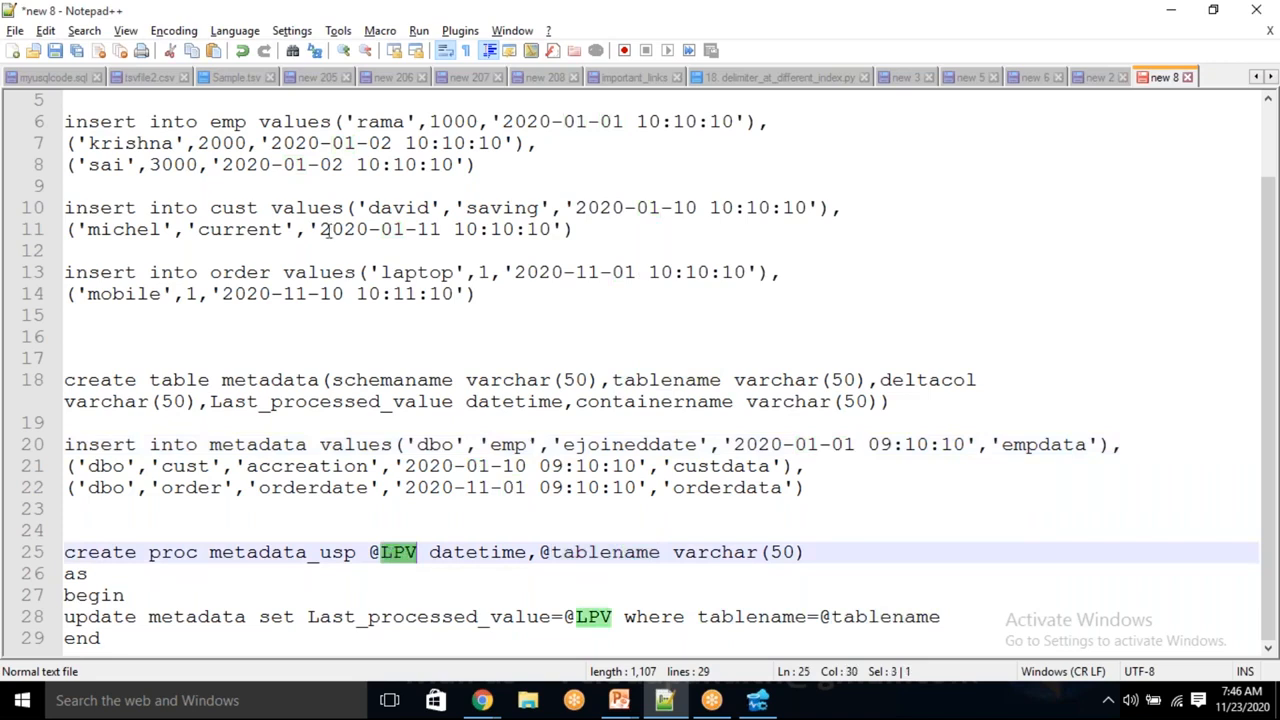
{"action": "left_click_drag", "start_coordinate": [213, 164], "coordinate": [466, 150]}
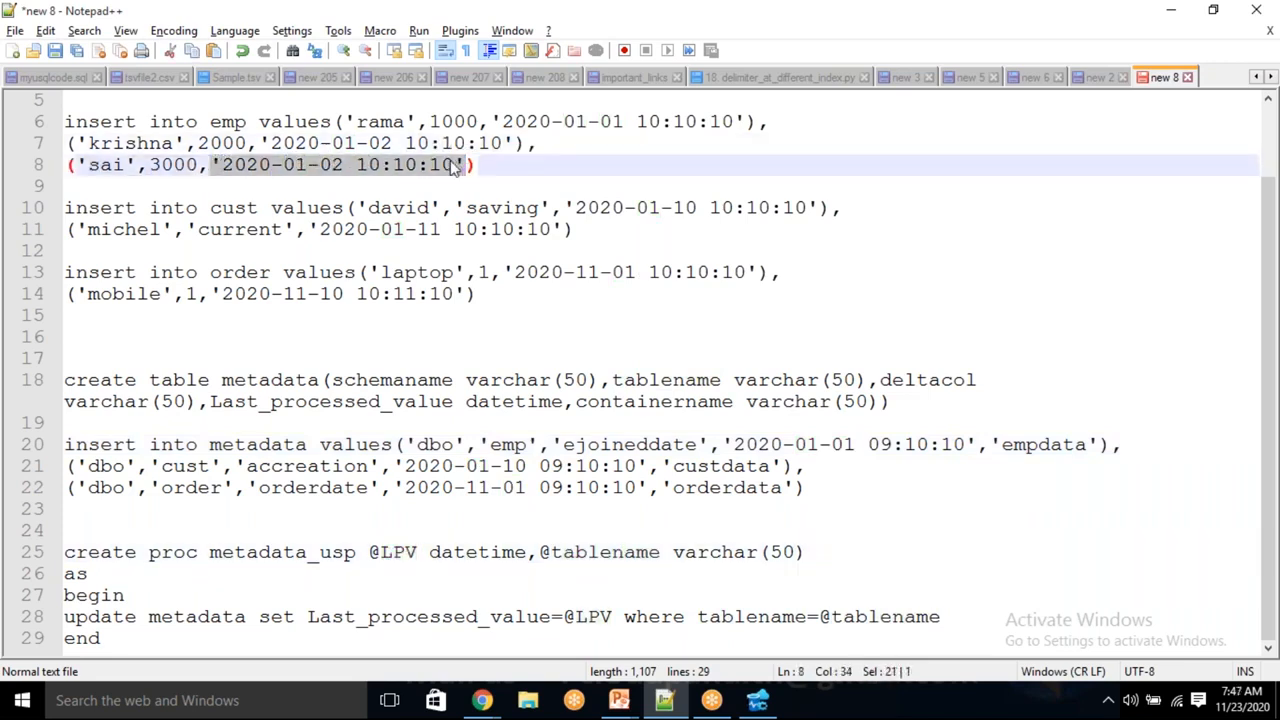
{"action": "left_click", "coordinate": [388, 170]}
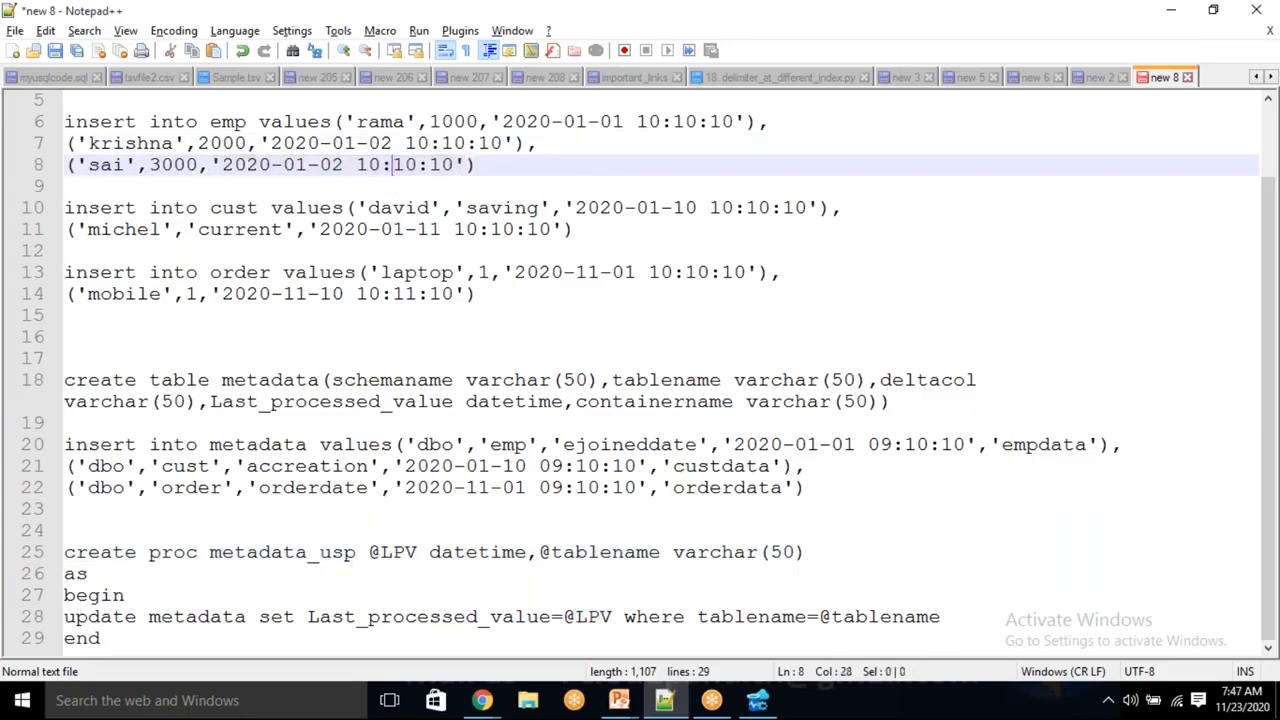
{"action": "left_click_drag", "start_coordinate": [476, 164], "coordinate": [64, 121]}
{"action": "left_click", "coordinate": [496, 170]}
{"action": "left_click_drag", "start_coordinate": [493, 167], "coordinate": [66, 122]}
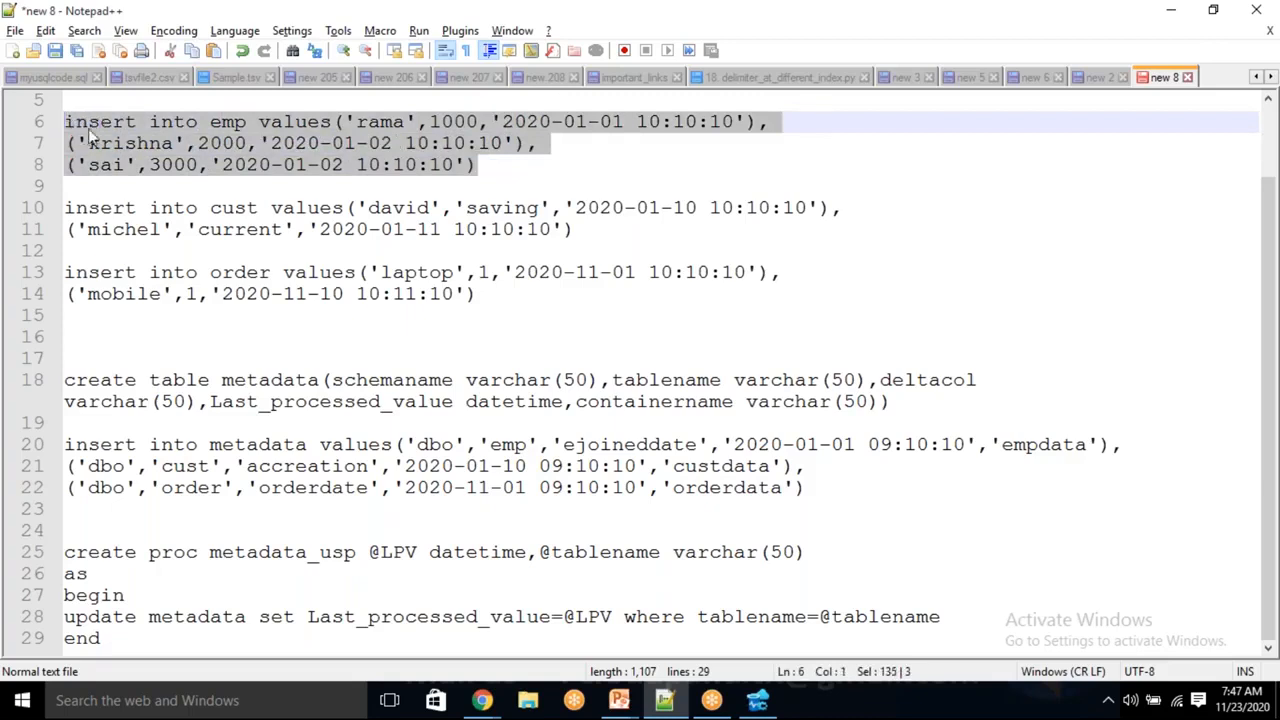
{"action": "left_click", "coordinate": [517, 172]}
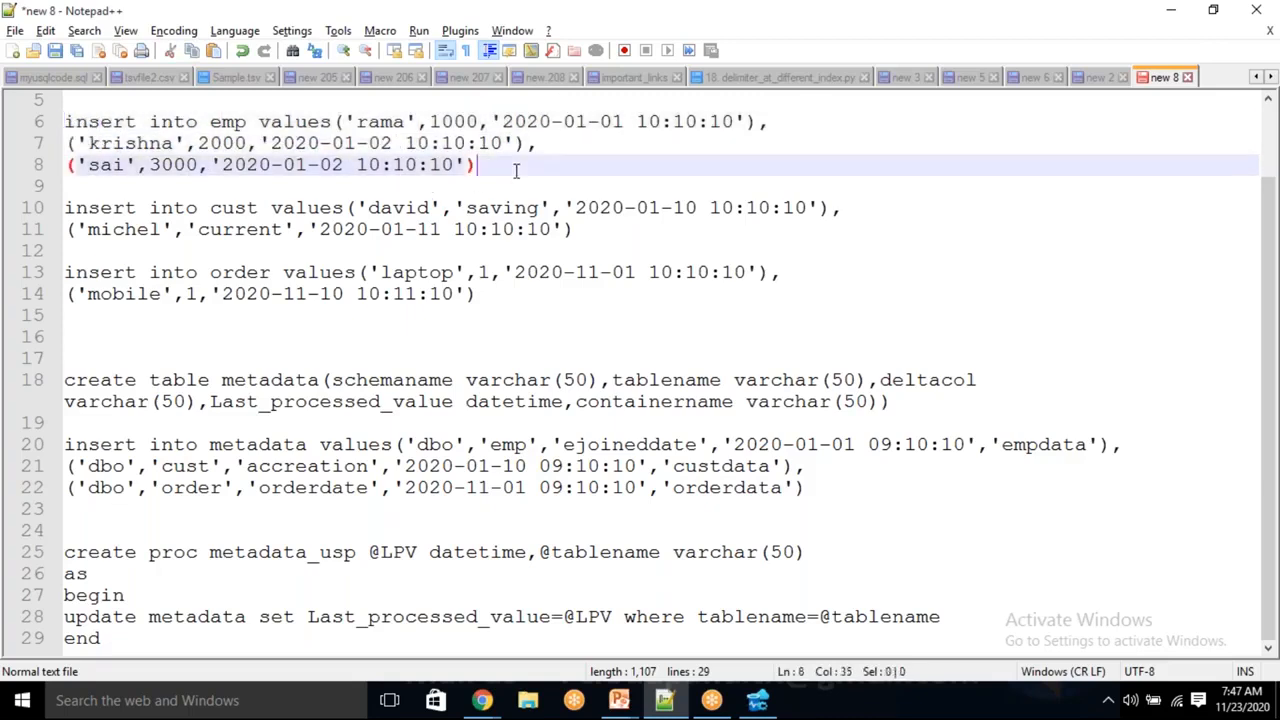
{"action": "double_click", "coordinate": [590, 616]}
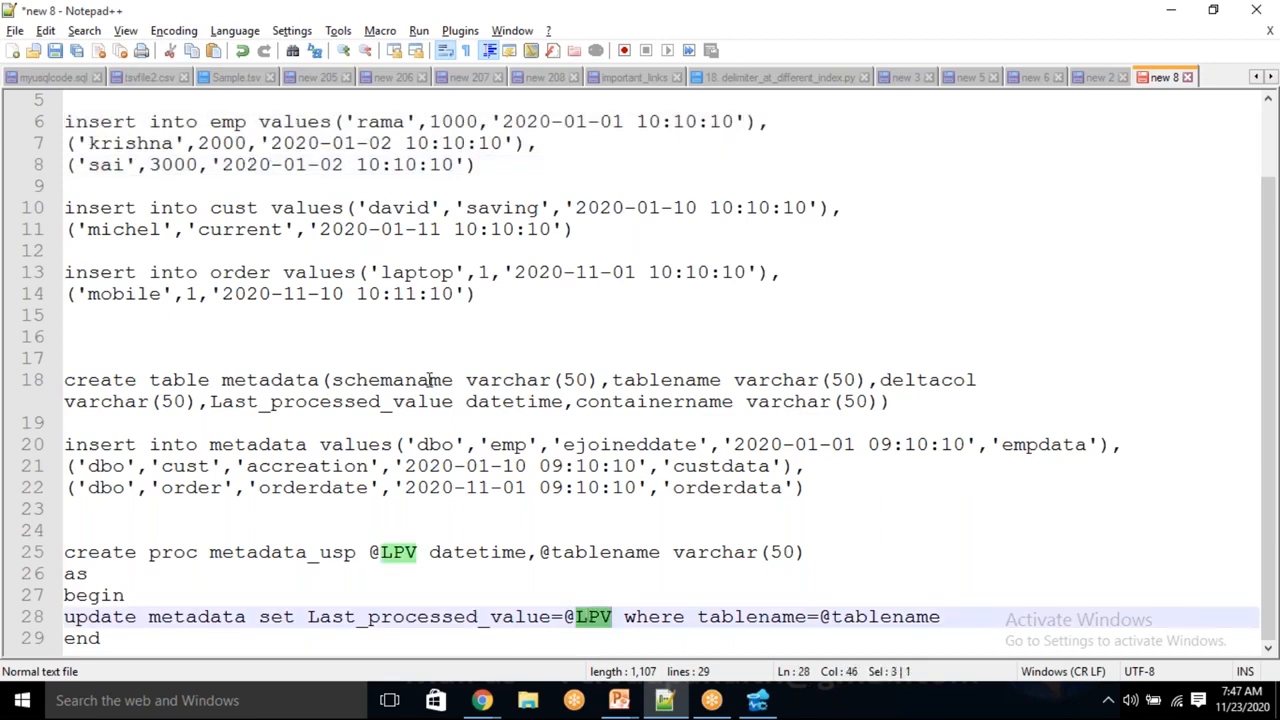
{"action": "left_click_drag", "start_coordinate": [481, 466], "coordinate": [526, 488]}
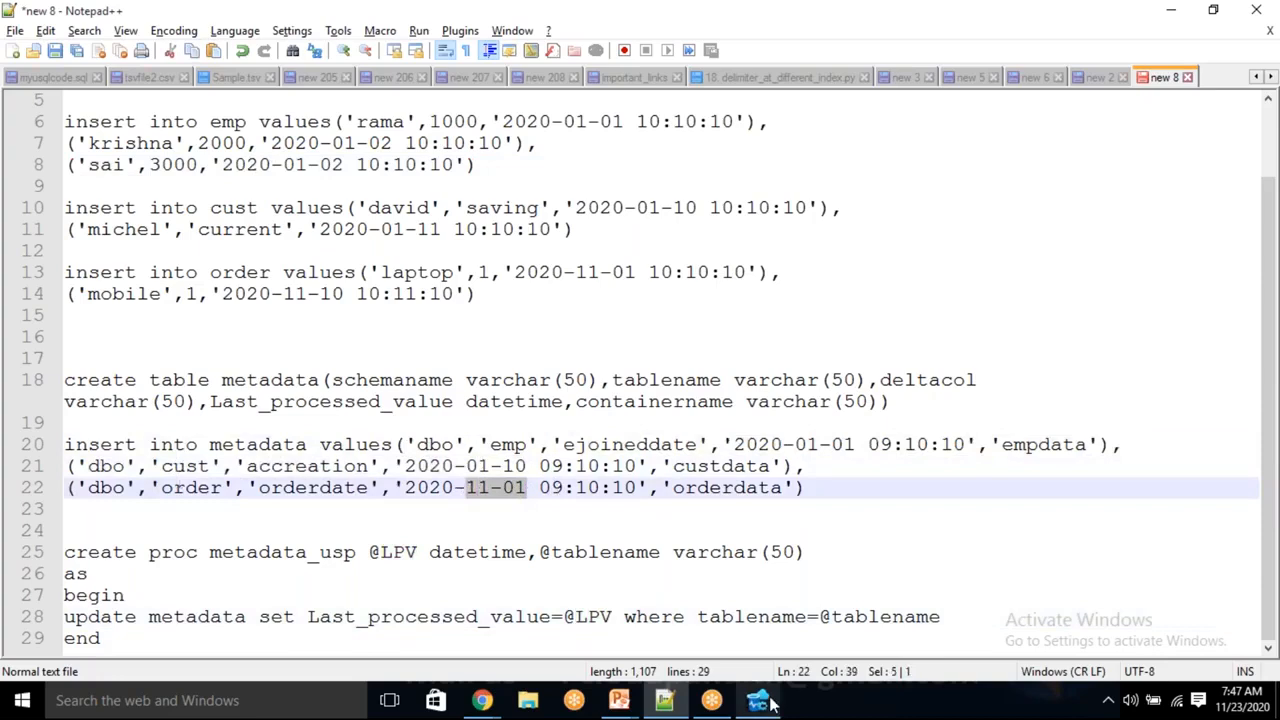
{"action": "double_click", "coordinate": [742, 617]}
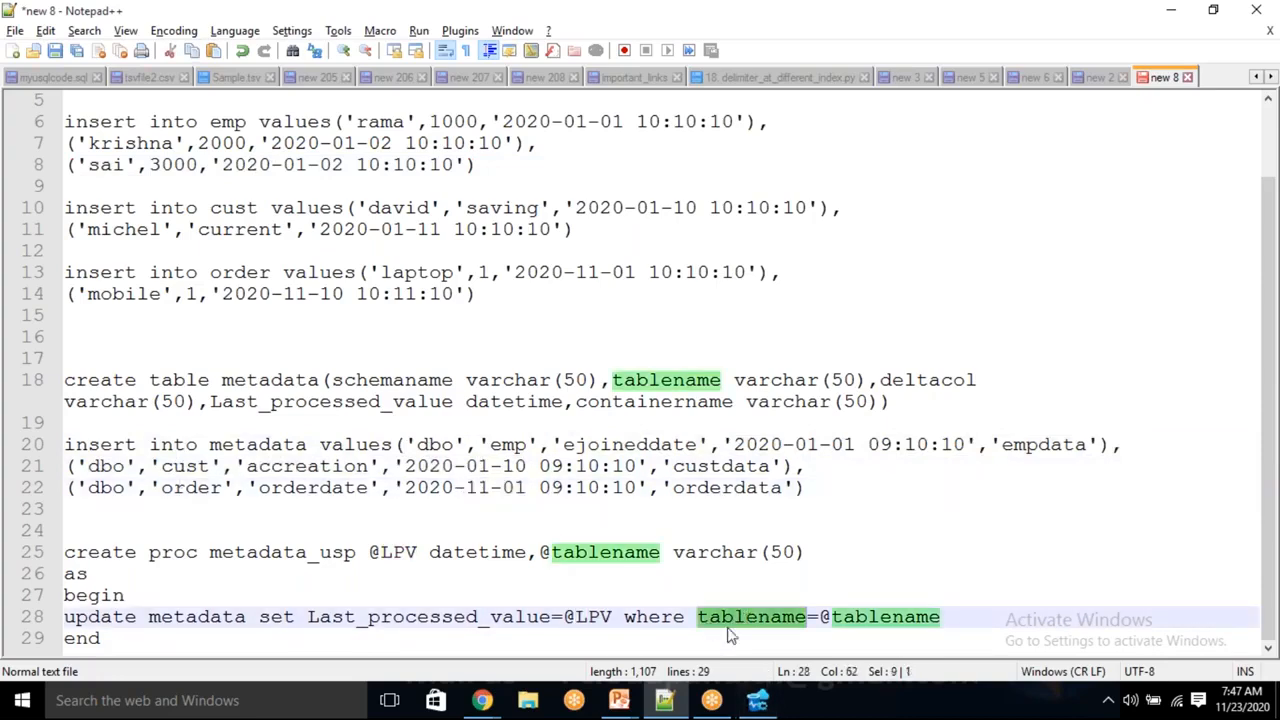
{"action": "double_click", "coordinate": [800, 617]}
{"action": "left_click", "coordinate": [870, 621]}
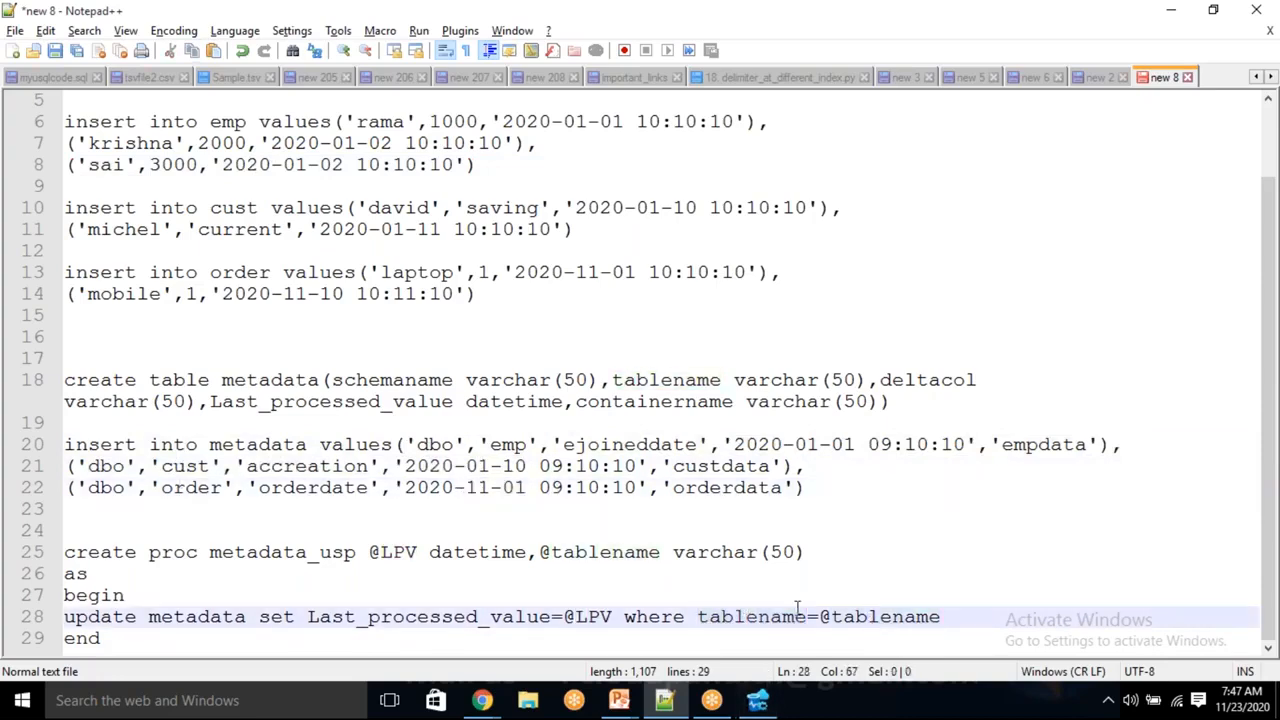
{"action": "double_click", "coordinate": [862, 617]}
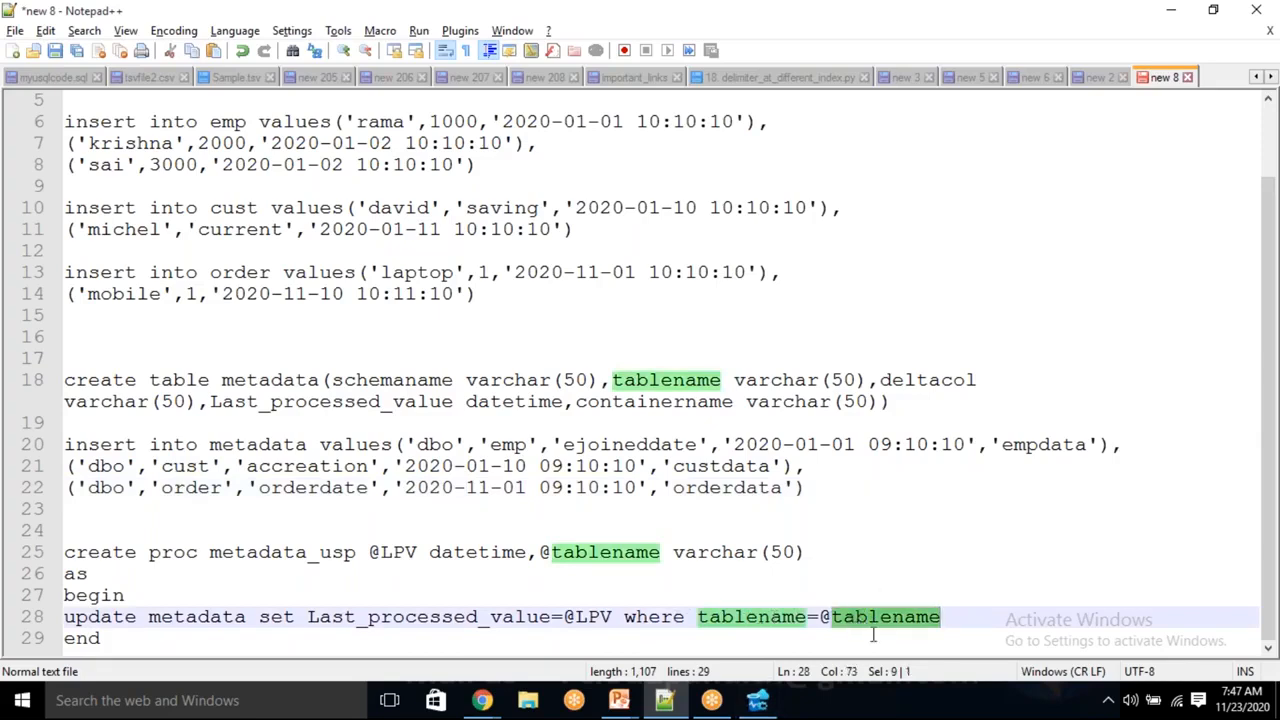
{"action": "double_click", "coordinate": [590, 617]}
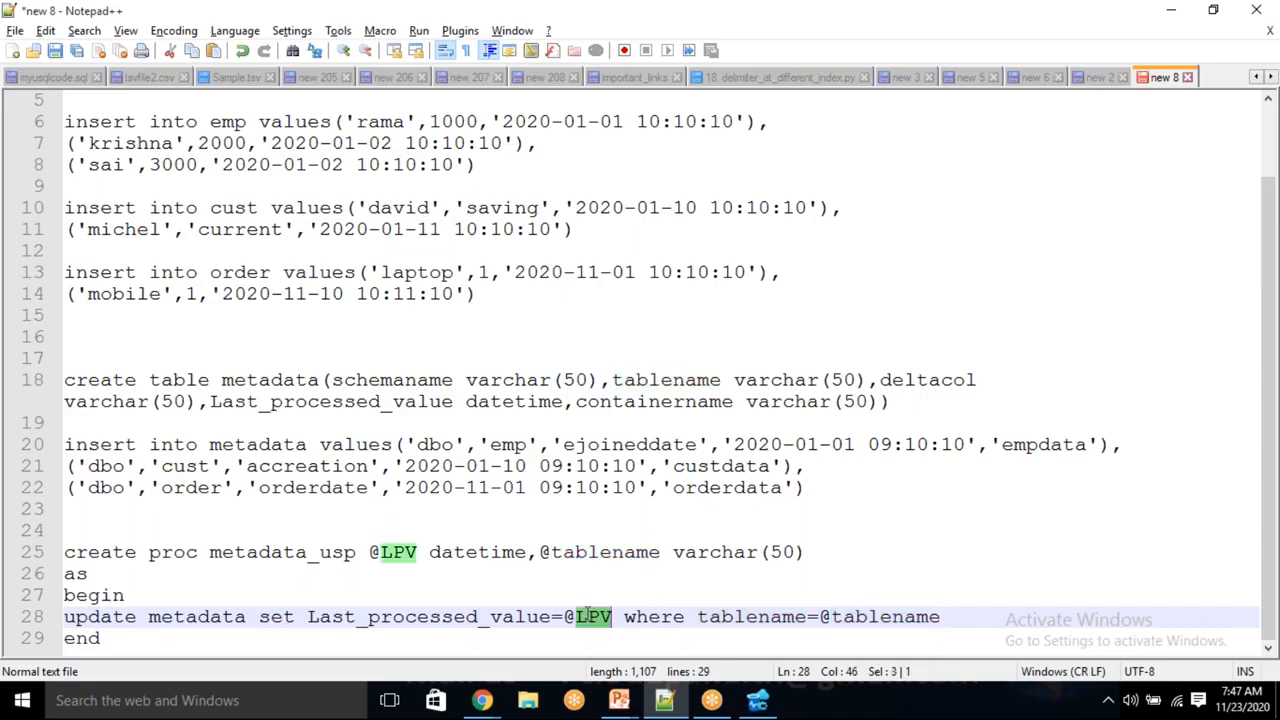
{"action": "left_click_drag", "start_coordinate": [132, 645], "coordinate": [64, 553]}
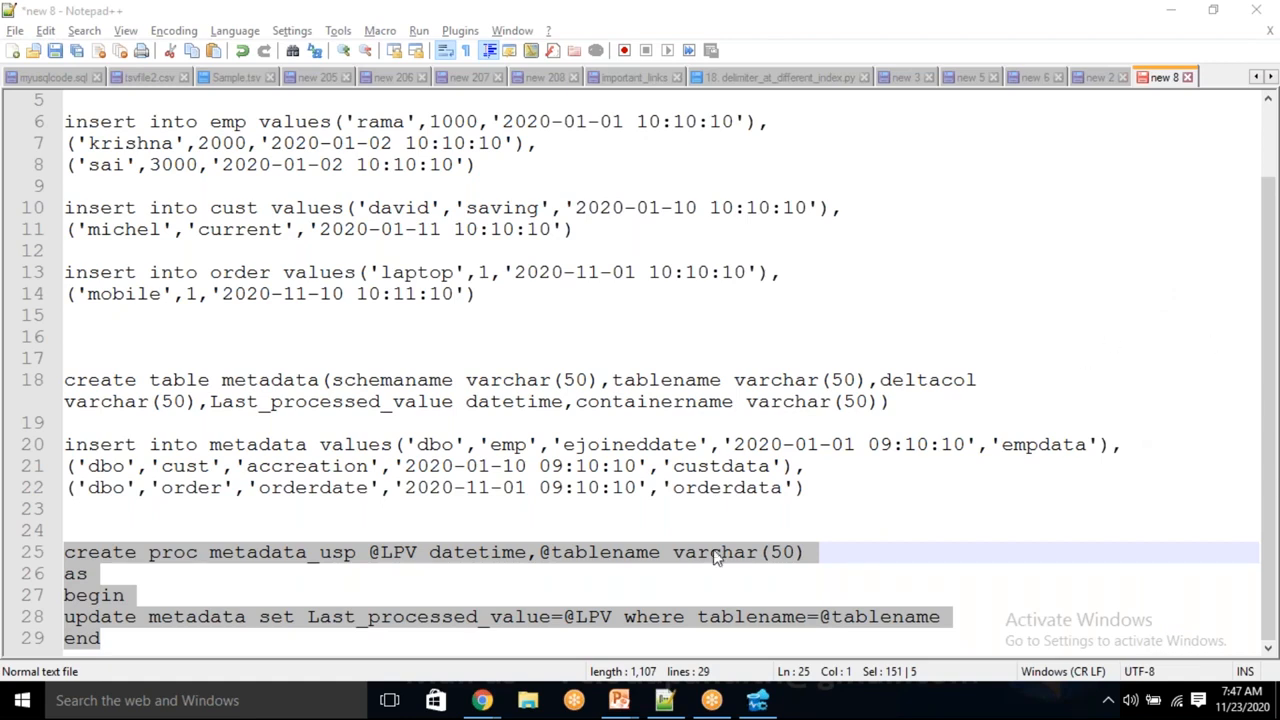
{"action": "left_click_drag", "start_coordinate": [826, 488], "coordinate": [160, 416]}
{"action": "key", "text": "shift+Up"}
{"action": "key", "text": "shift+Up"}
{"action": "key", "text": "shift+Up"}
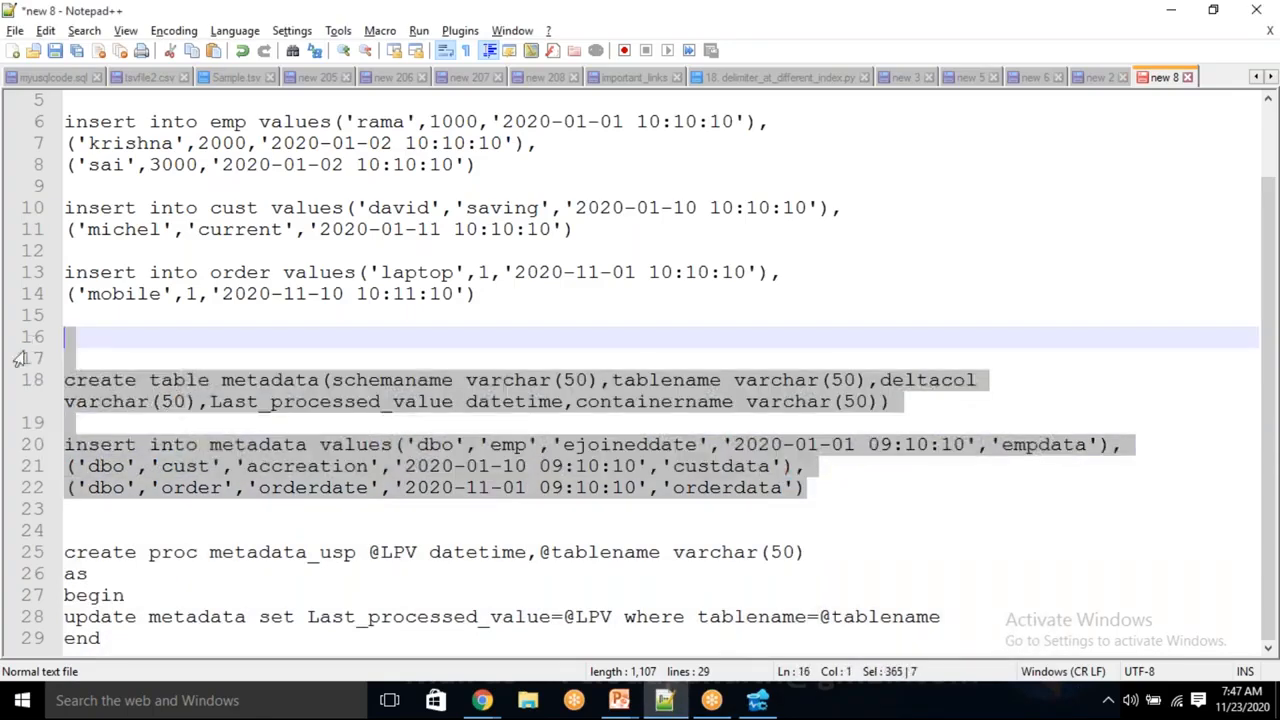
{"action": "left_click", "coordinate": [123, 357]}
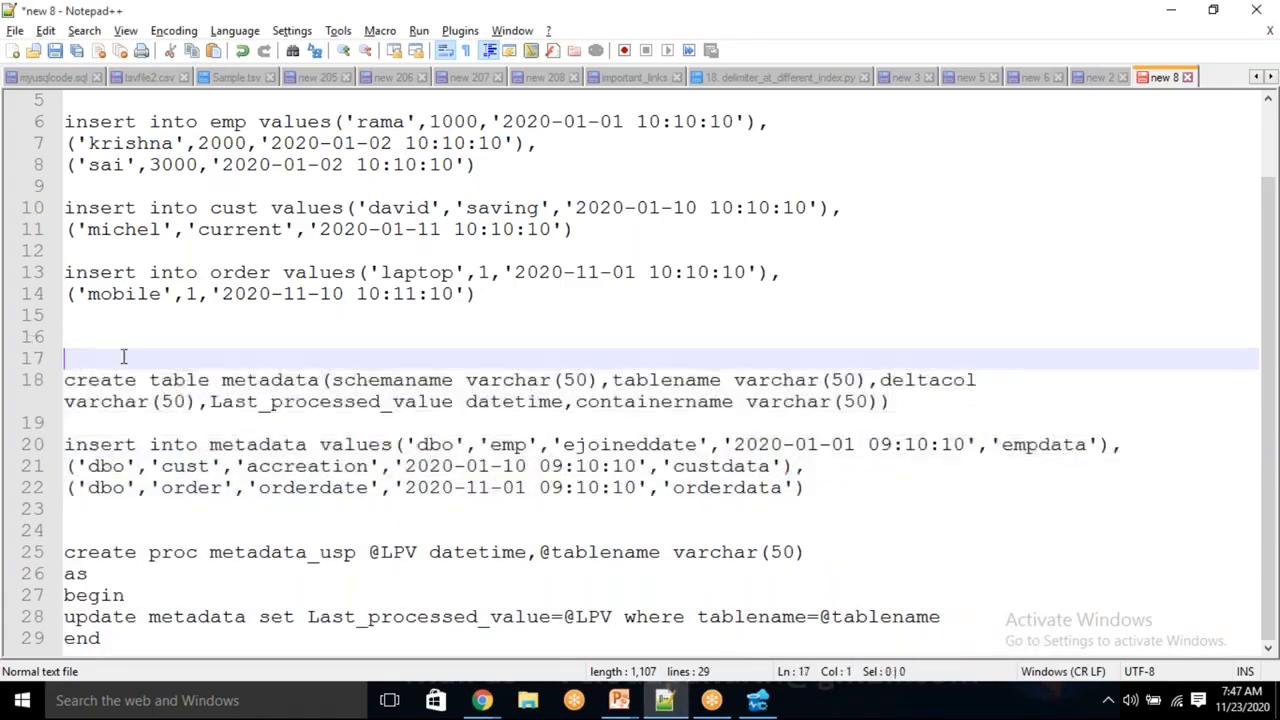
{"action": "left_click", "coordinate": [64, 380]}
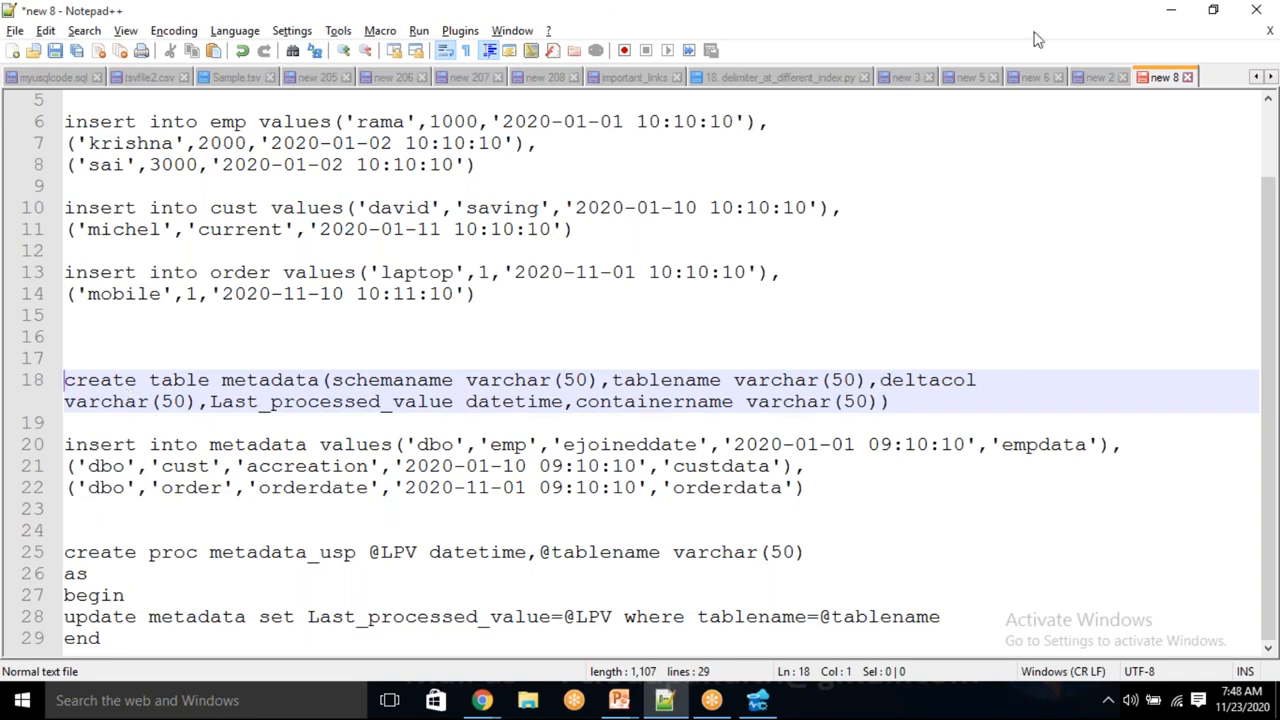
Step: Allow Azure services through the SQL server firewall and save the rules
{"action": "mouse_move", "coordinate": [482, 700]}
{"action": "left_click", "coordinate": [586, 632]}
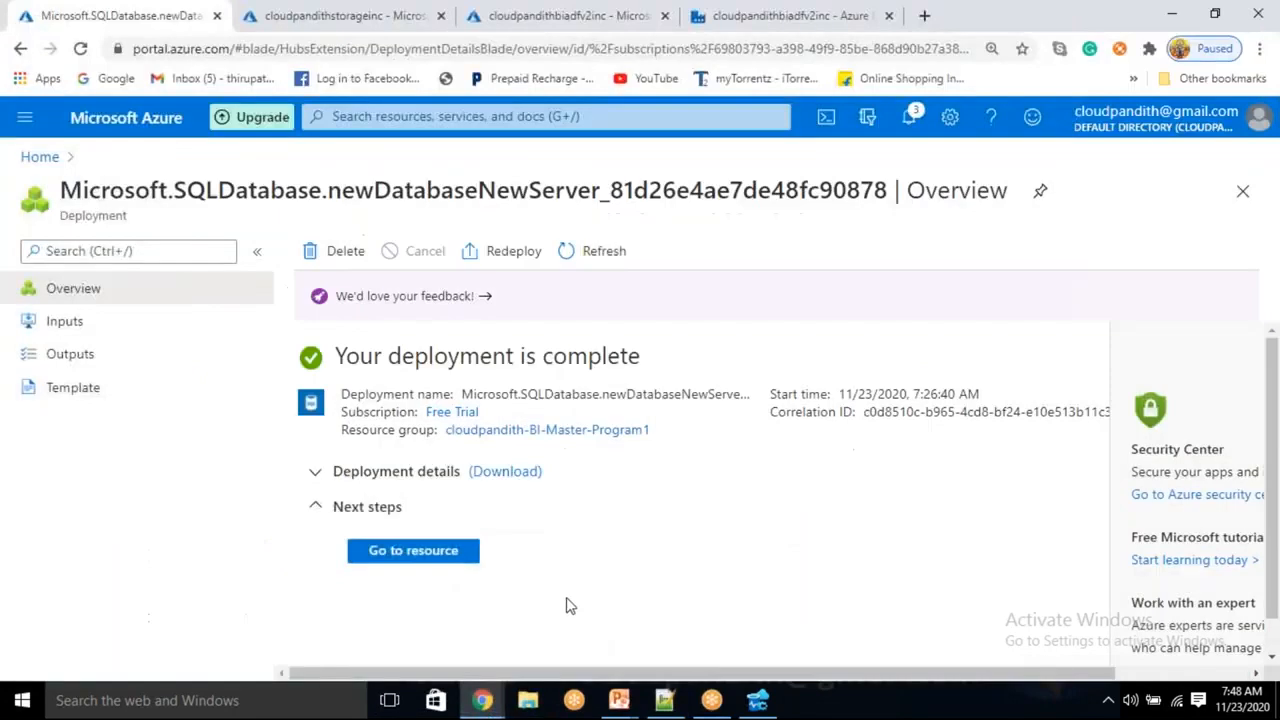
{"action": "left_click", "coordinate": [400, 558]}
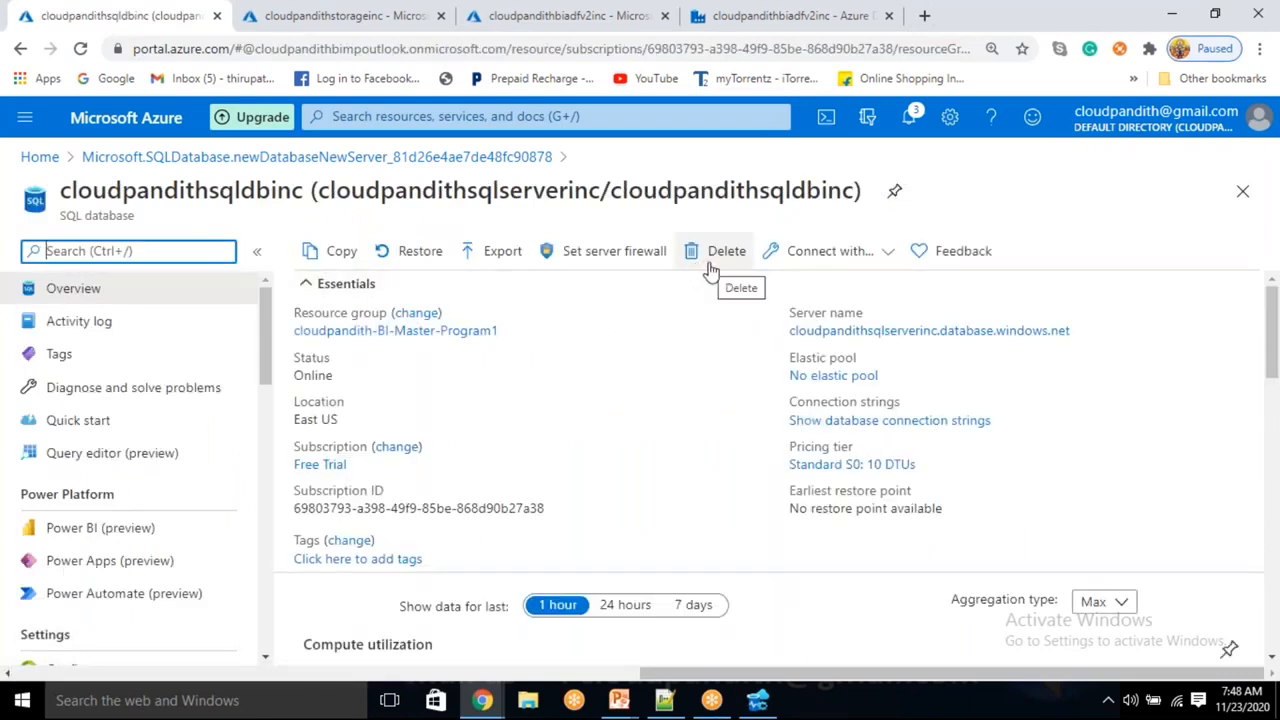
{"action": "left_click", "coordinate": [585, 260]}
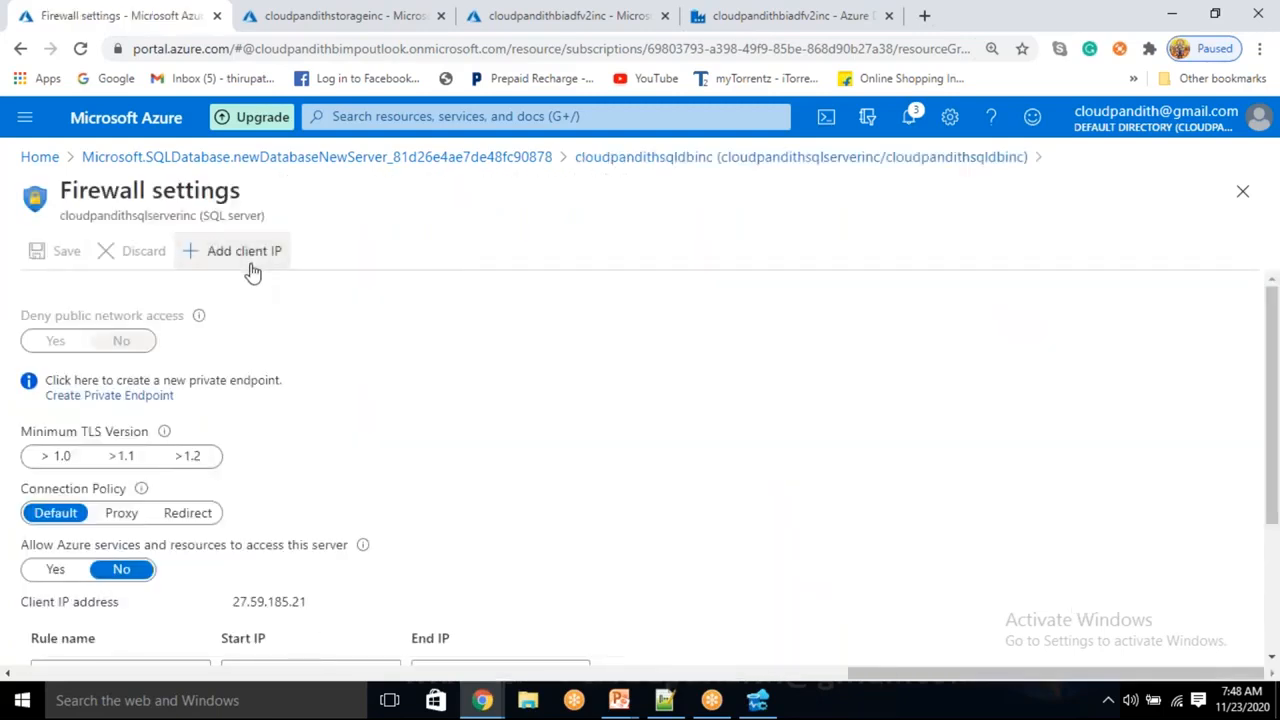
{"action": "left_click", "coordinate": [56, 575]}
{"action": "scroll", "coordinate": [335, 530], "scroll_direction": "down", "scroll_amount": 3}
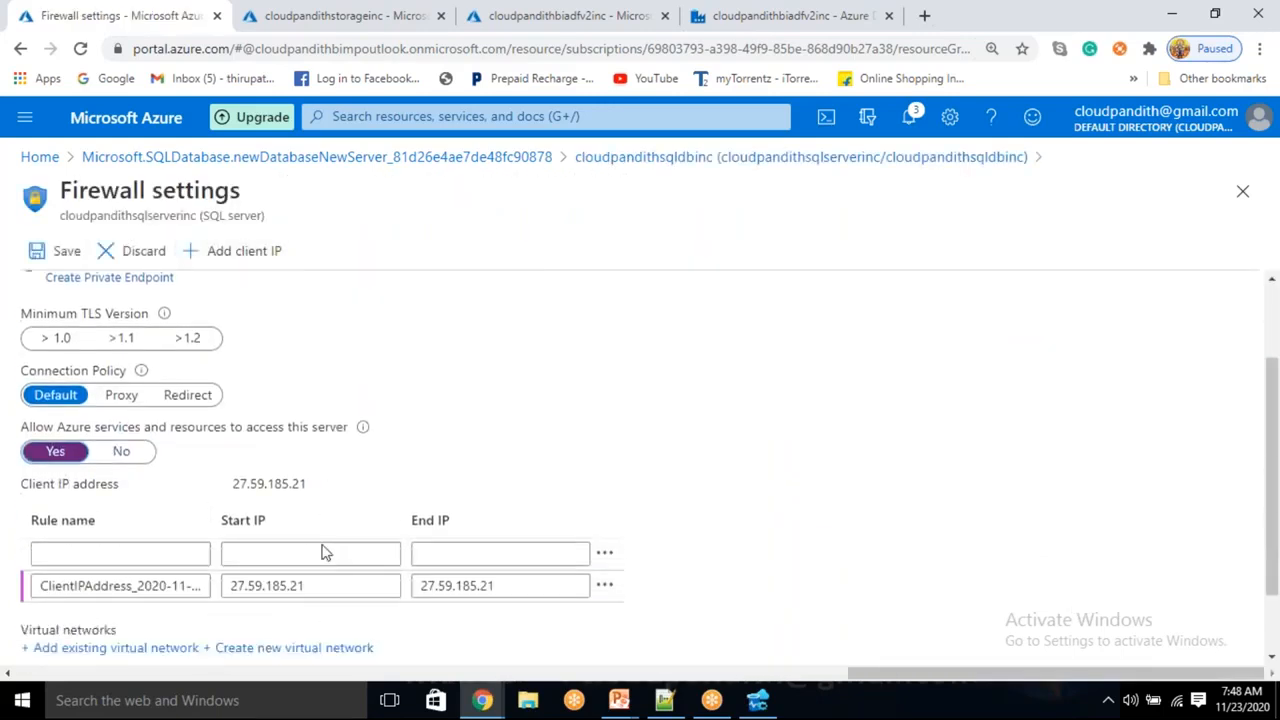
{"action": "left_click", "coordinate": [40, 250]}
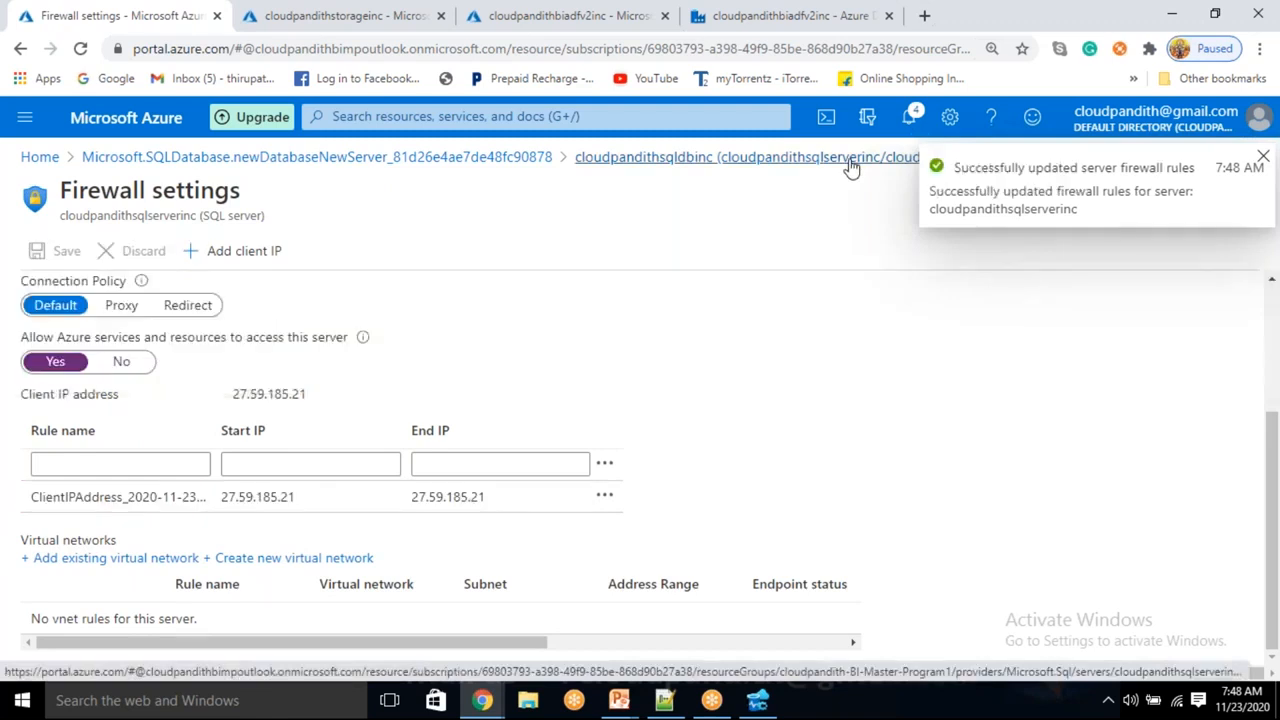
Step: Copy the server name from the SQL database overview
{"action": "left_click", "coordinate": [850, 160]}
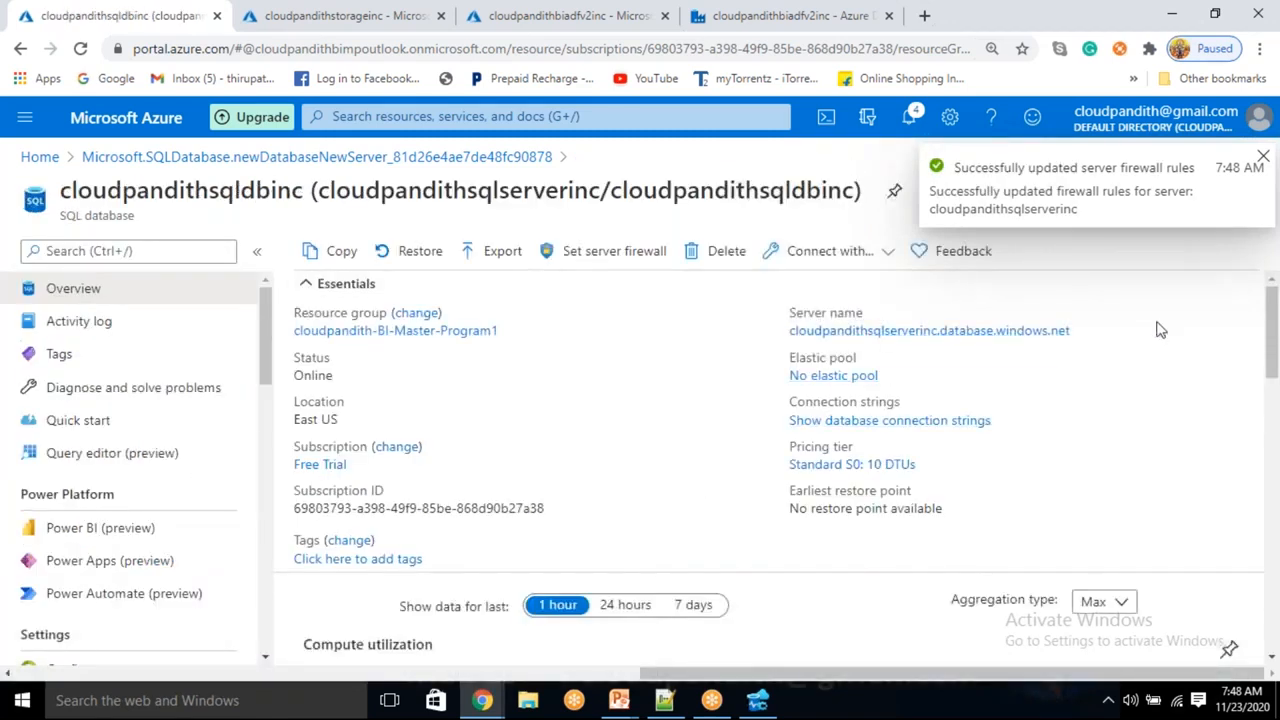
{"action": "left_click", "coordinate": [1083, 333]}
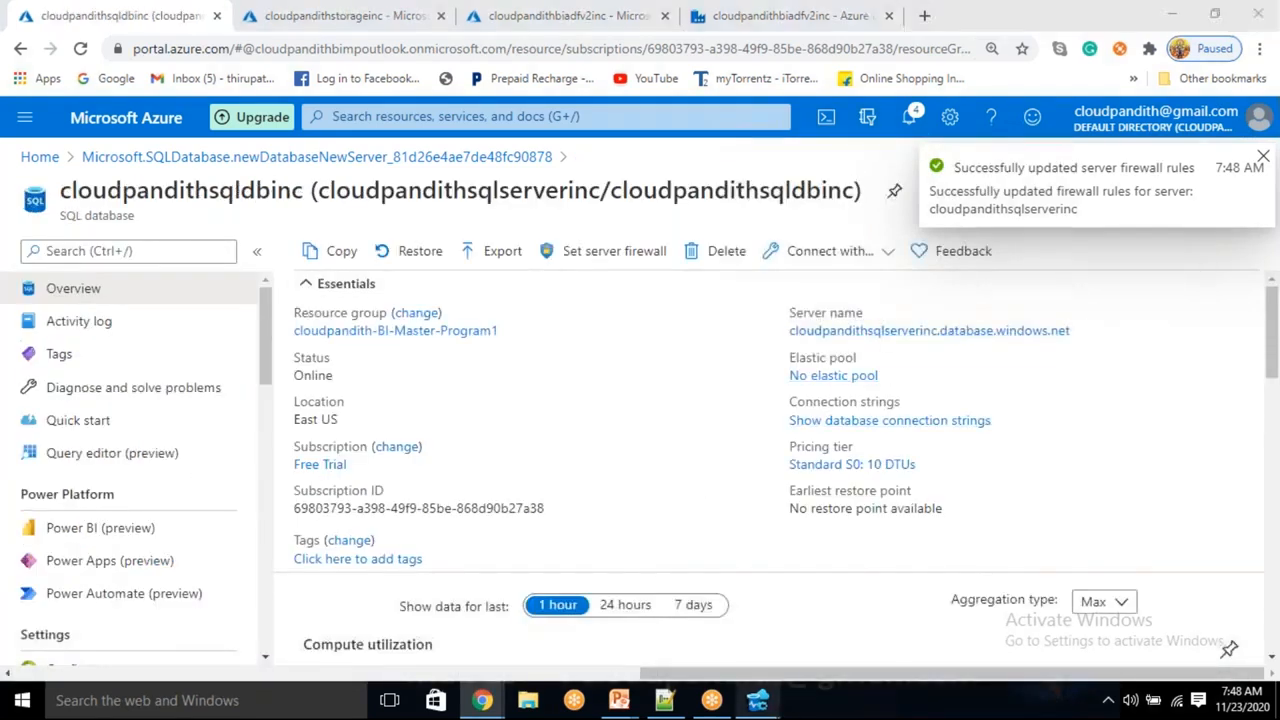
{"action": "left_click", "coordinate": [757, 700]}
Step: Connect using the pasted server name, SQL user name, password and database cloudpandithsqldbinc
{"action": "left_click", "coordinate": [1012, 359]}
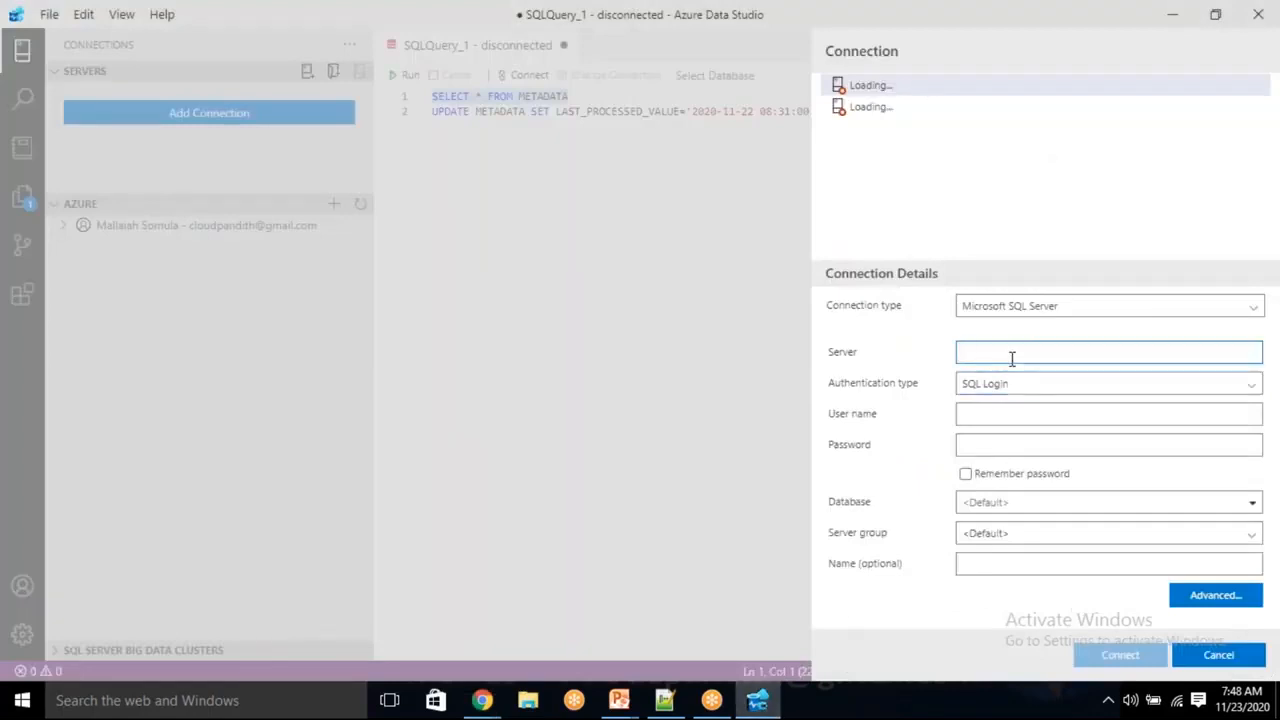
{"action": "key", "text": "ctrl+v"}
{"action": "left_click", "coordinate": [983, 417]}
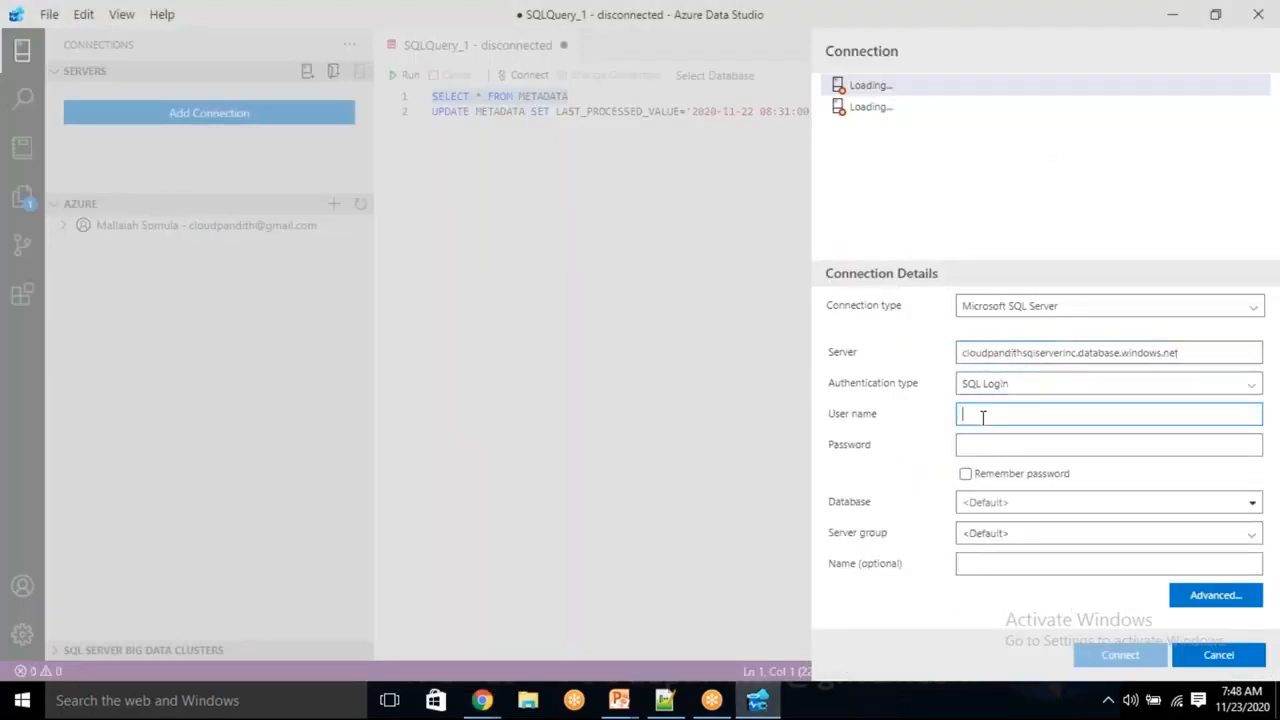
{"action": "type", "text": "mallaiah"}
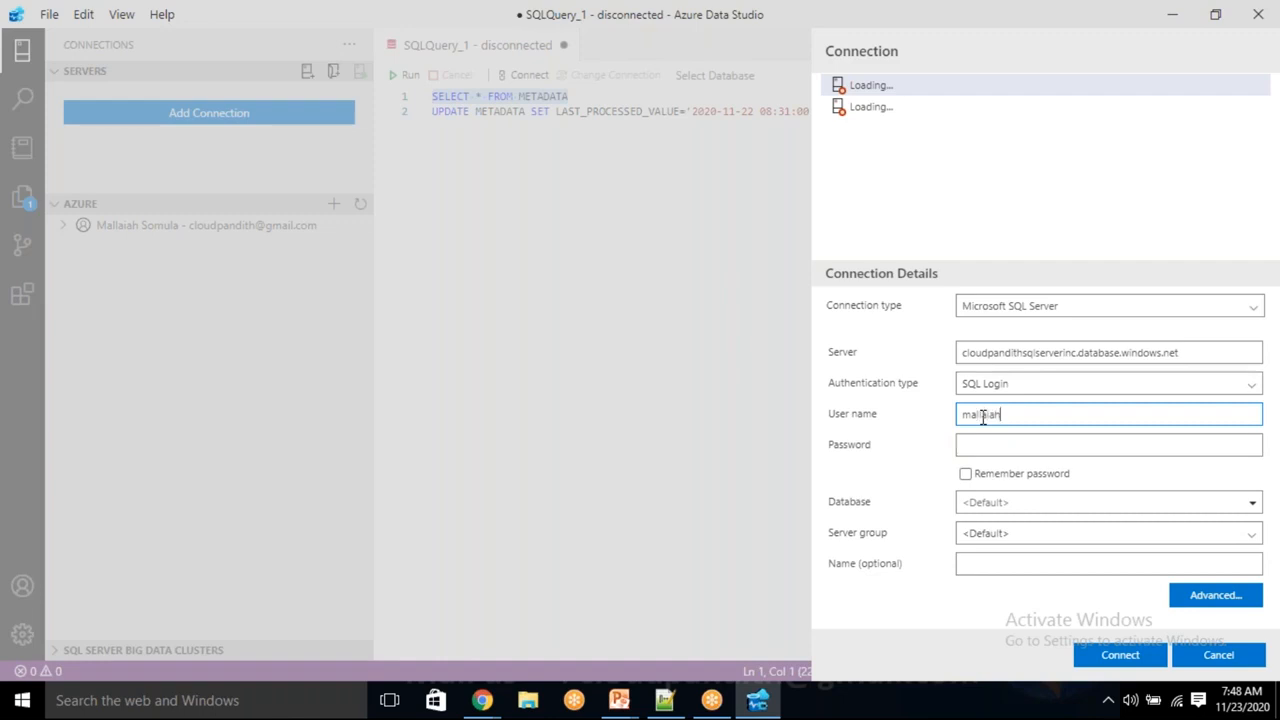
{"action": "key", "text": "Tab"}
{"action": "type", "text": "••"}
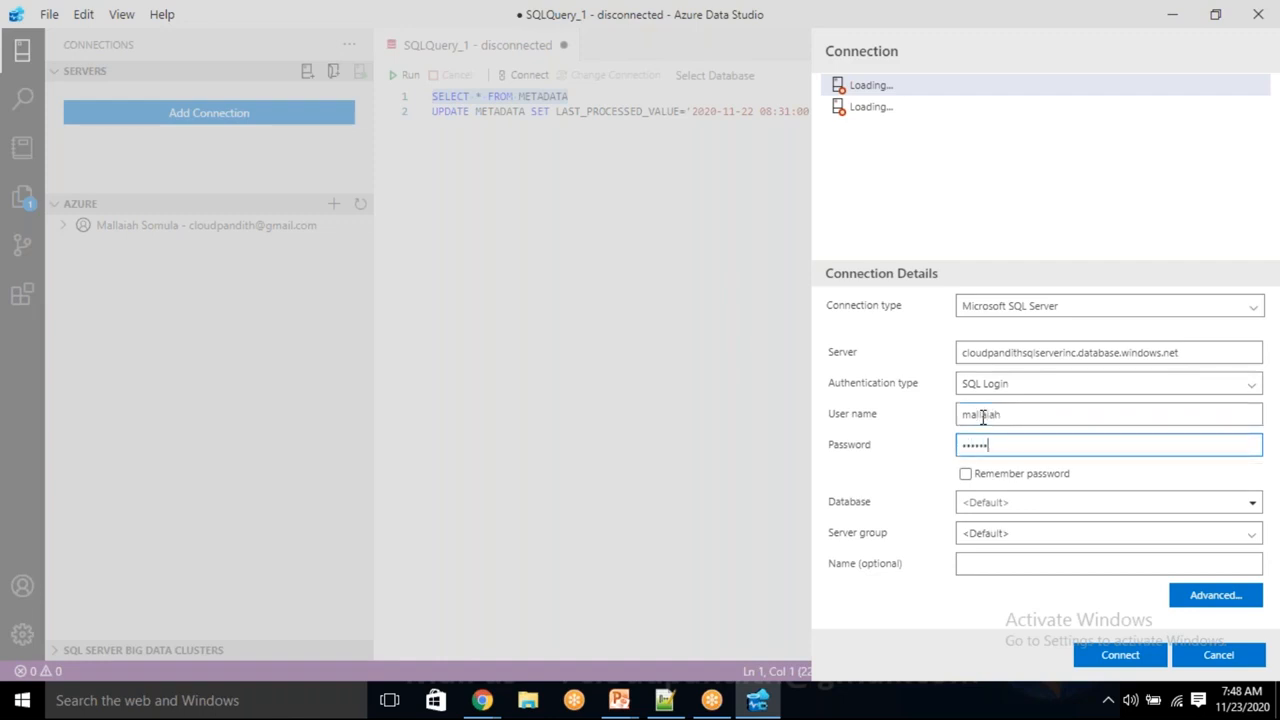
{"action": "type", "text": "••"}
{"action": "key", "text": "Tab"}
{"action": "key", "text": "Tab"}
{"action": "type", "text": "cloudpandithsqld"}
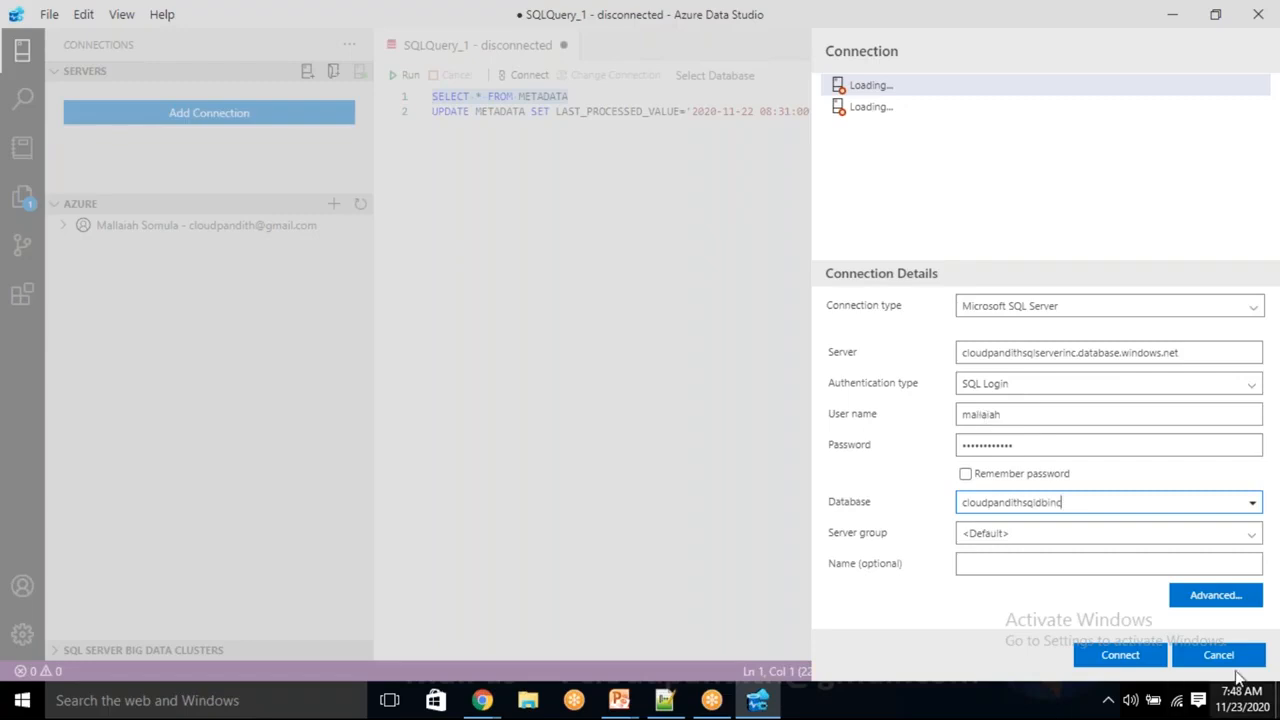
{"action": "left_click", "coordinate": [1150, 660]}
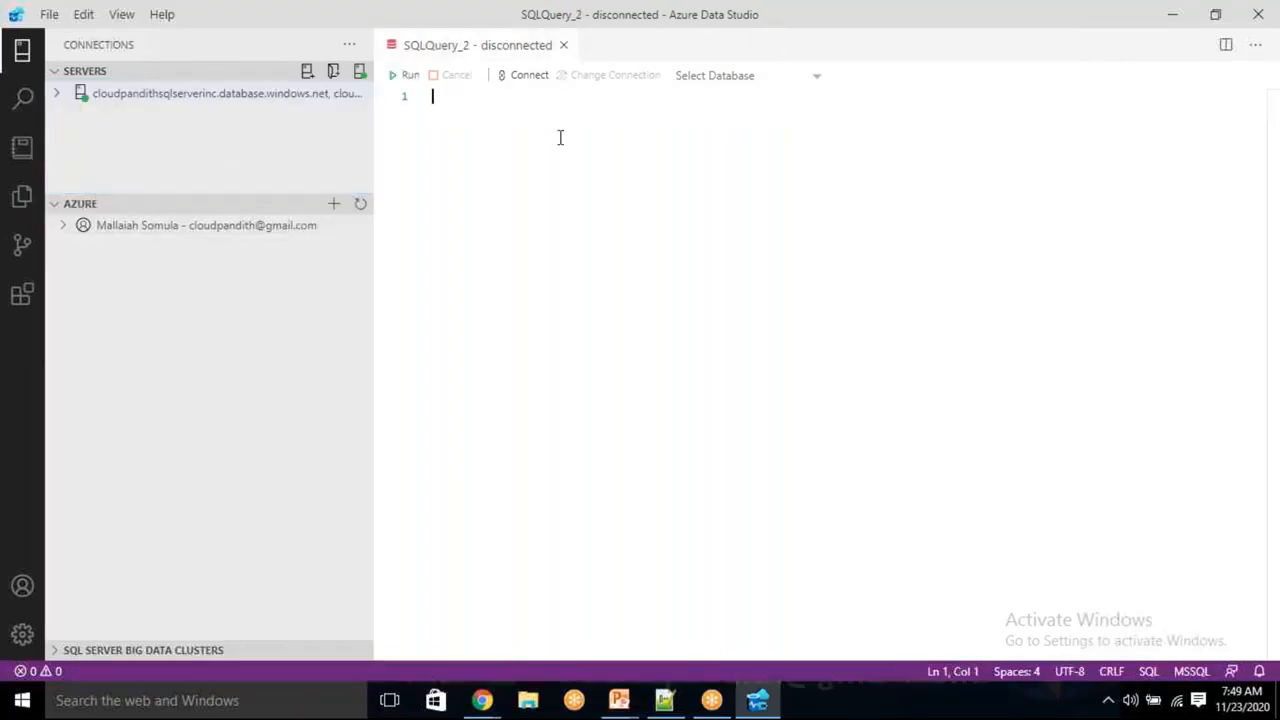
Step: Refresh the server's objects and expand its Tables, Programmability and Stored Procedures folders
{"action": "left_click", "coordinate": [59, 96]}
{"action": "left_click", "coordinate": [58, 95]}
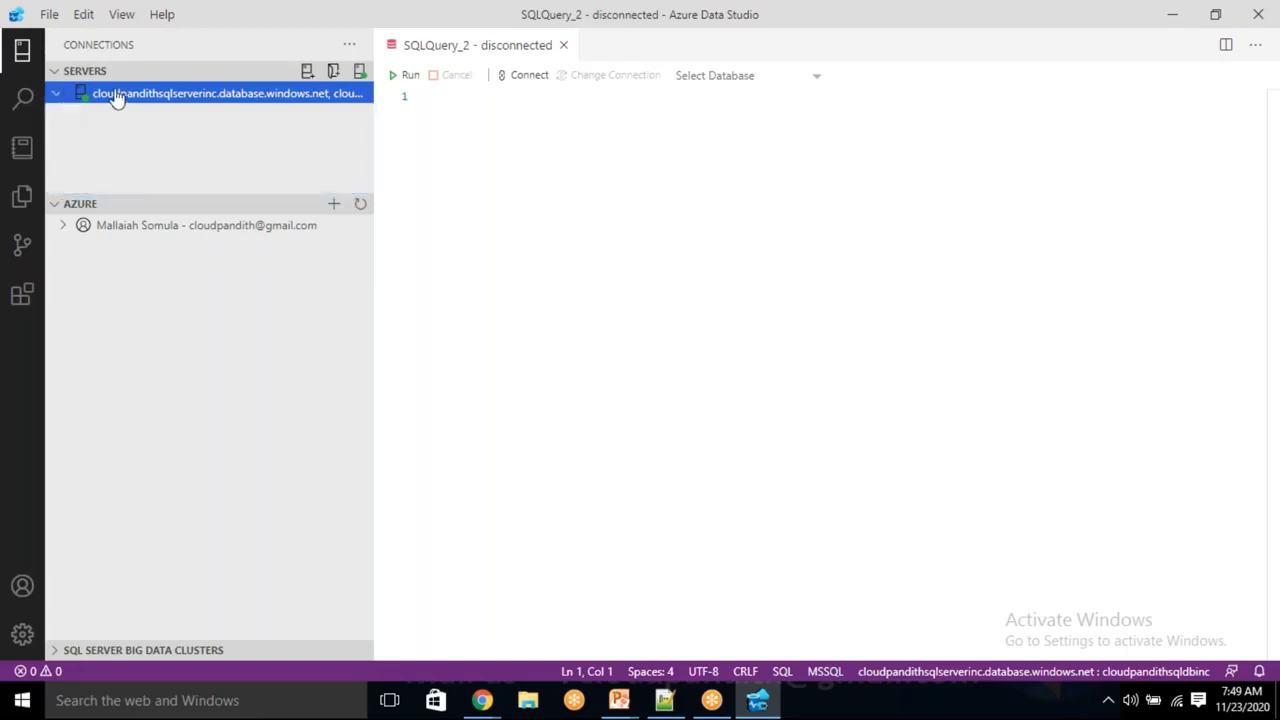
{"action": "double_click", "coordinate": [115, 95]}
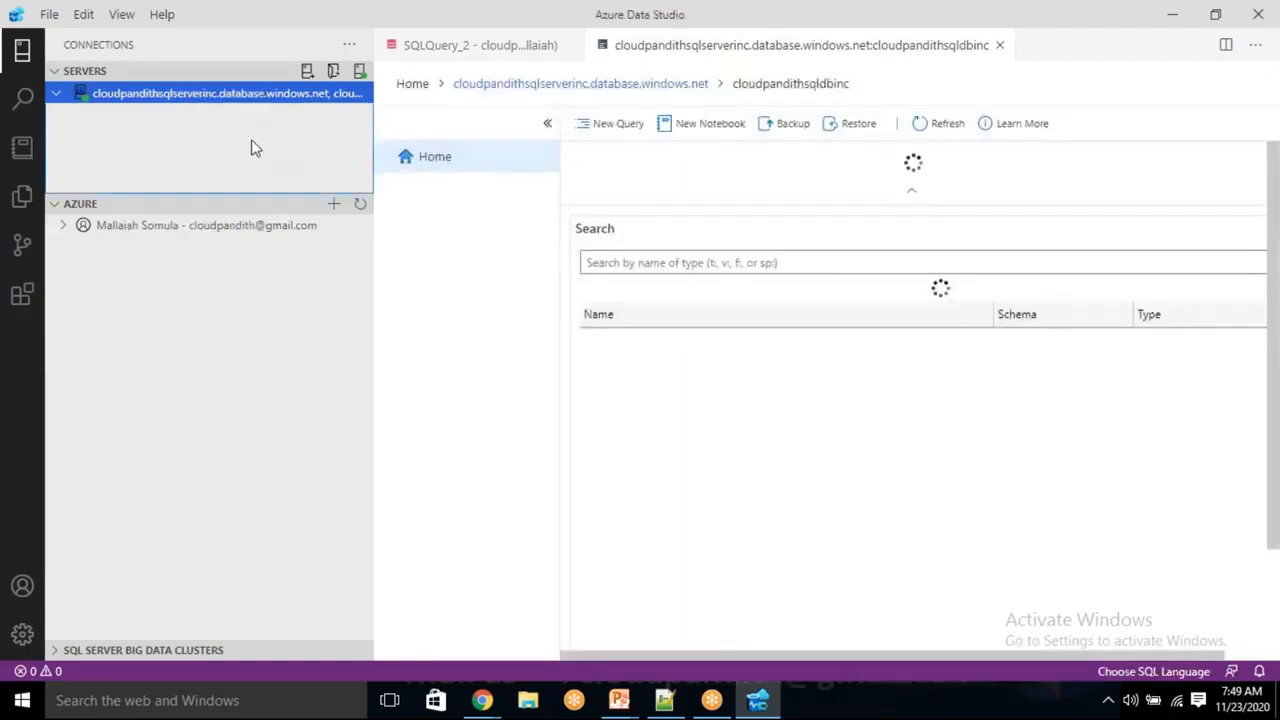
{"action": "right_click", "coordinate": [205, 96]}
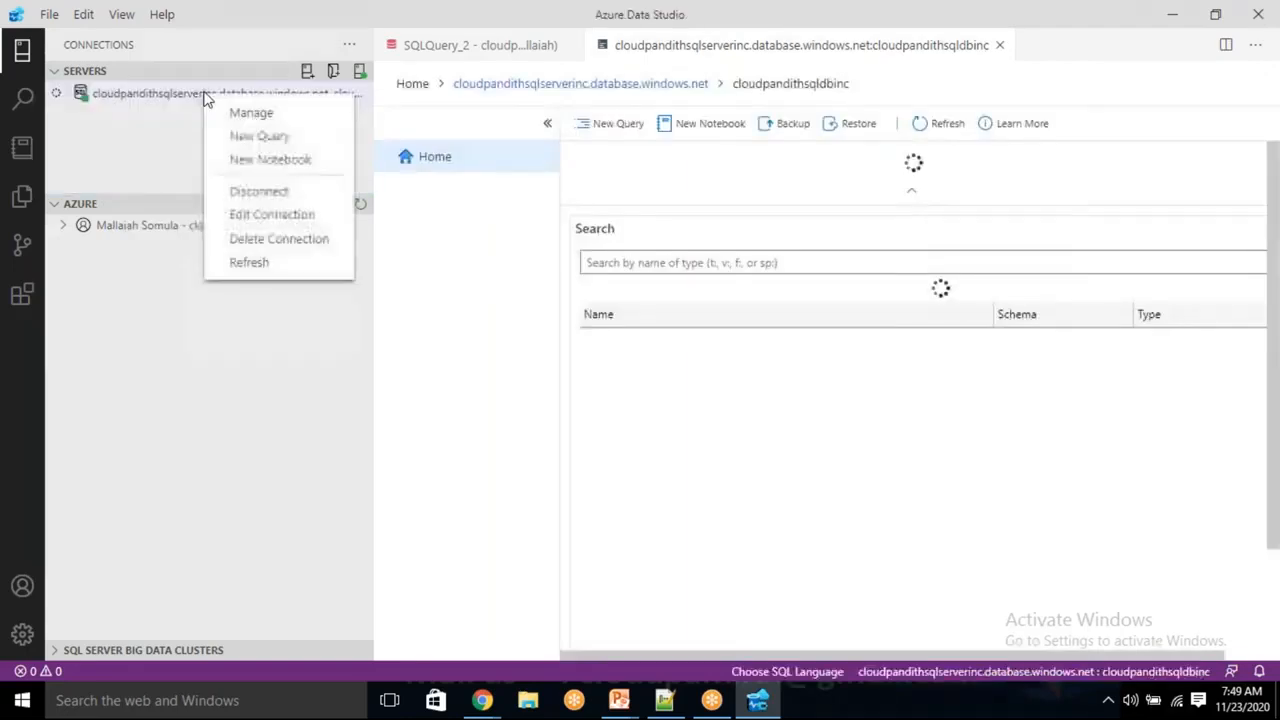
{"action": "left_click", "coordinate": [249, 262]}
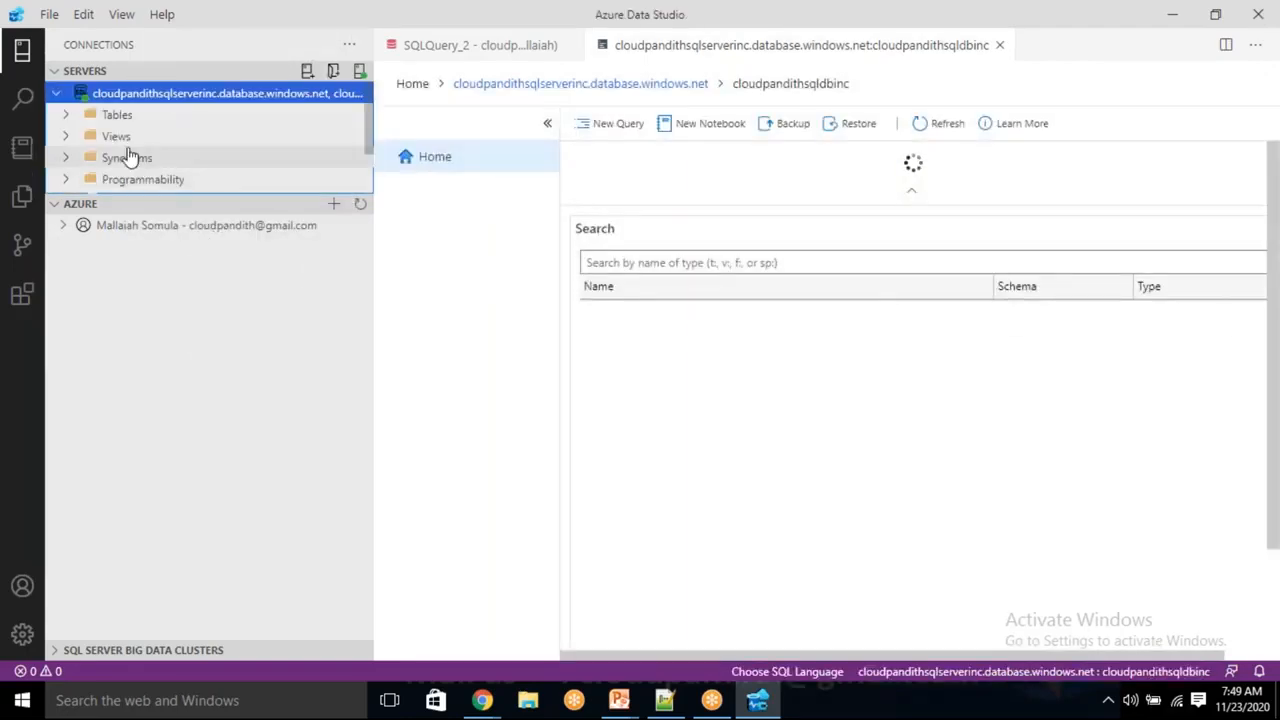
{"action": "left_click", "coordinate": [68, 117]}
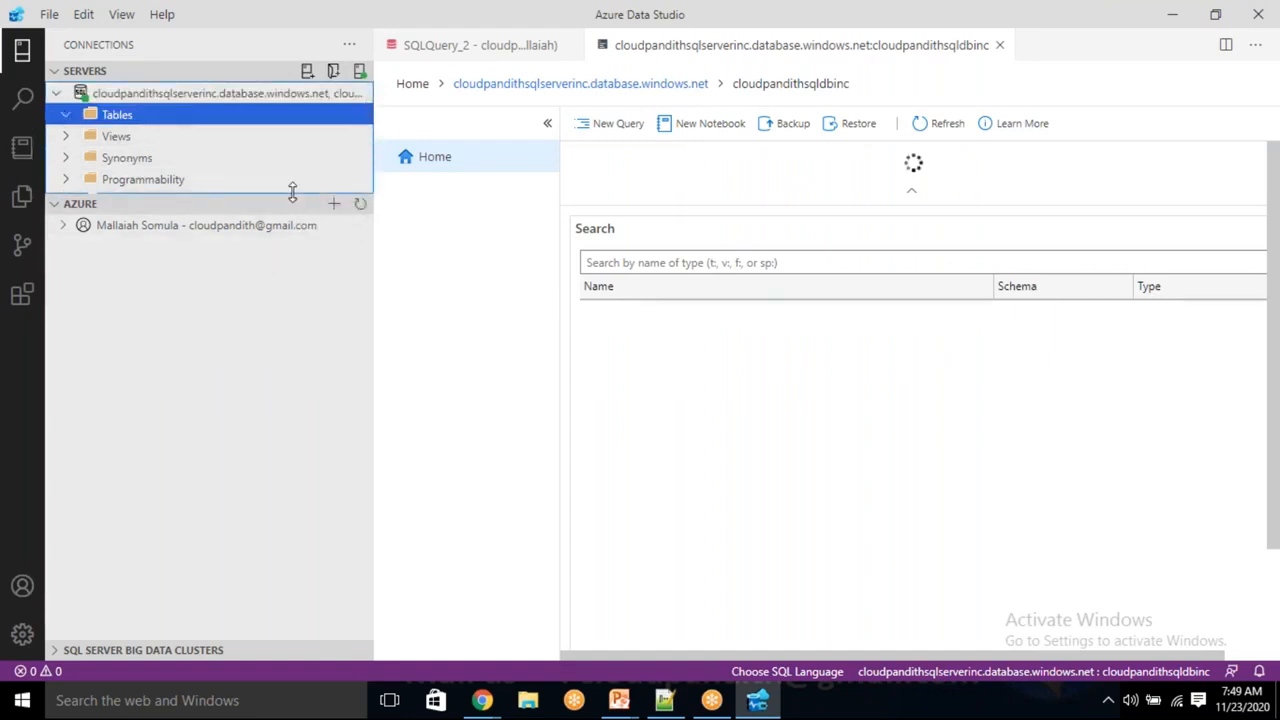
{"action": "left_click_drag", "start_coordinate": [283, 204], "coordinate": [235, 591]}
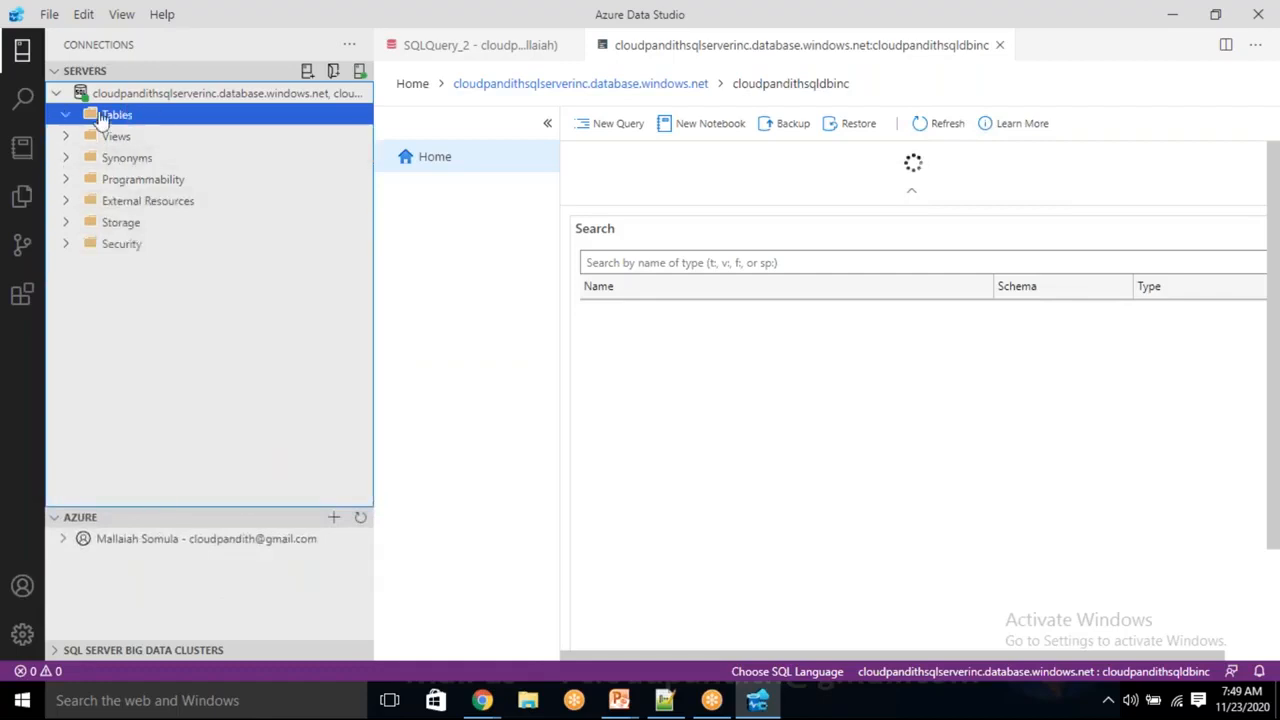
{"action": "left_click", "coordinate": [65, 180]}
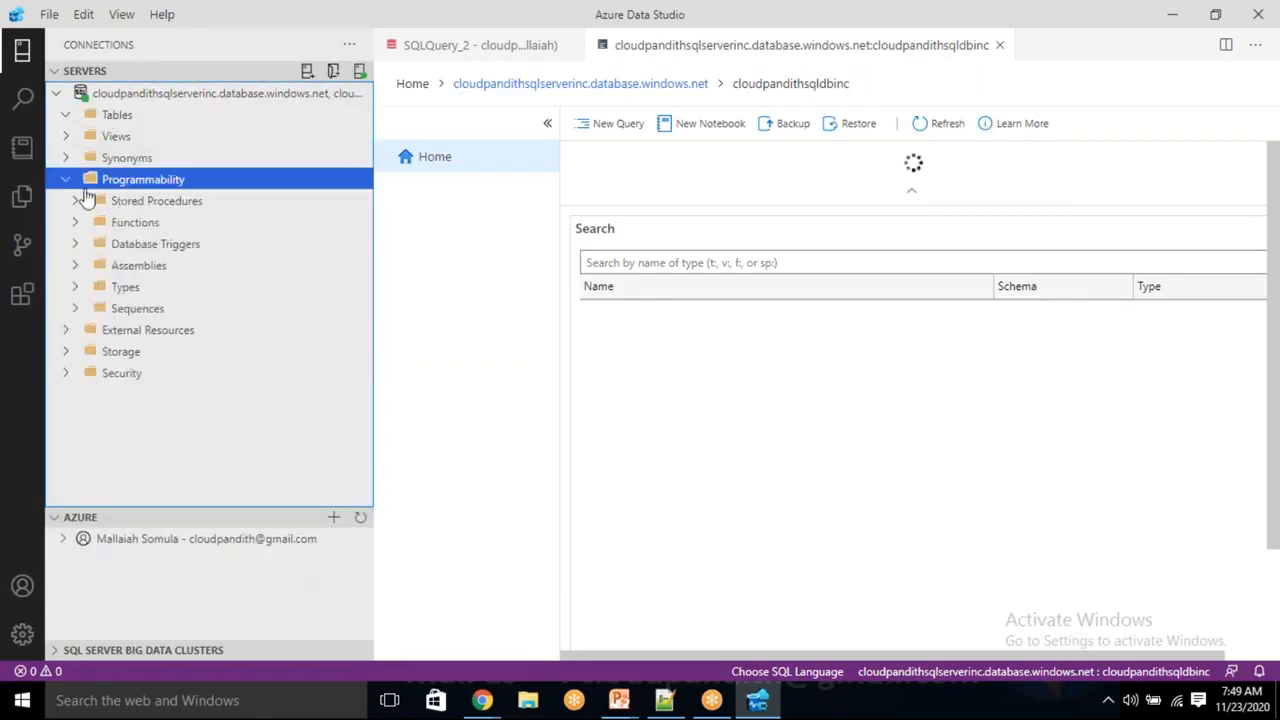
{"action": "left_click", "coordinate": [74, 203]}
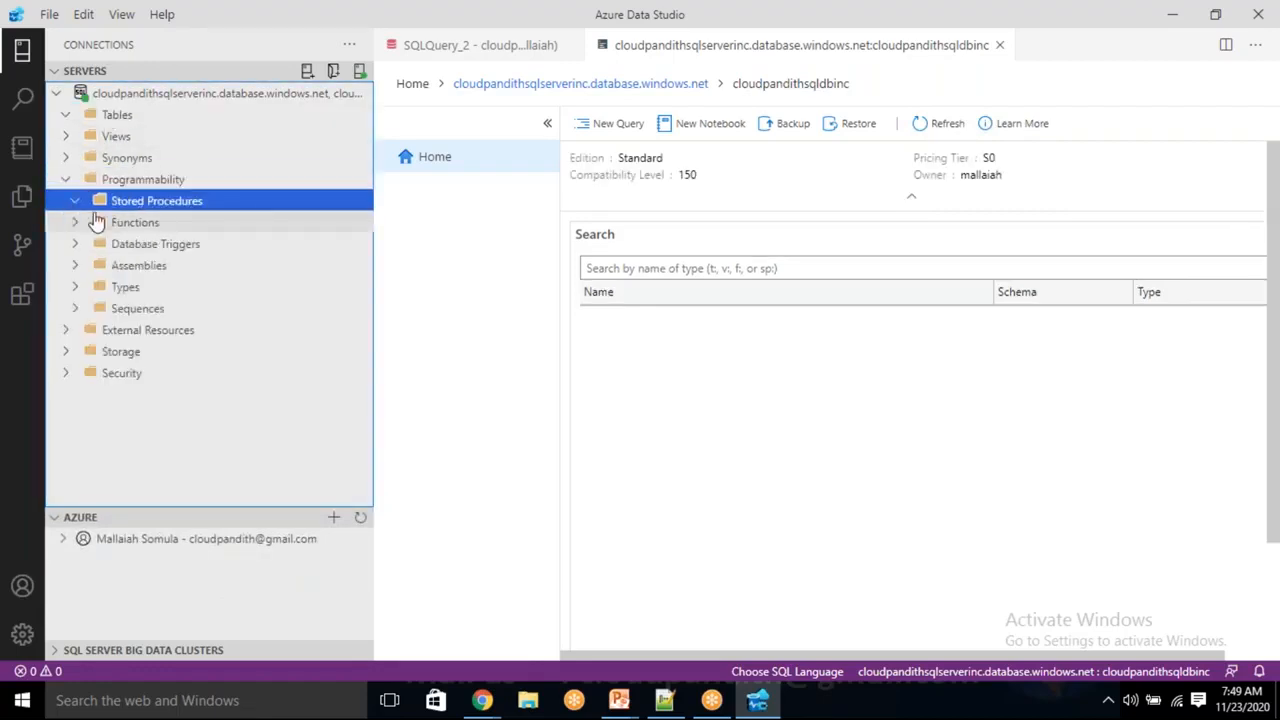
Step: Start a New Query against the Azure SQL server connection
{"action": "left_click", "coordinate": [150, 93]}
{"action": "right_click", "coordinate": [148, 95]}
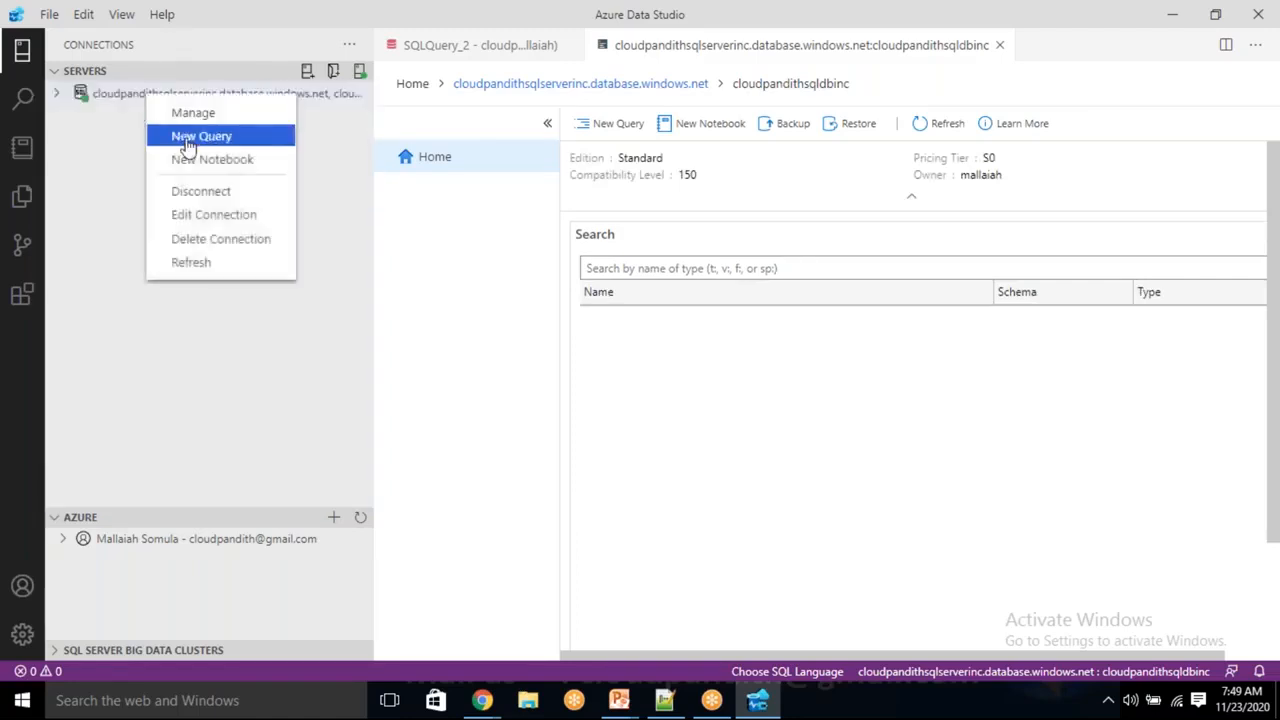
{"action": "left_click", "coordinate": [187, 135]}
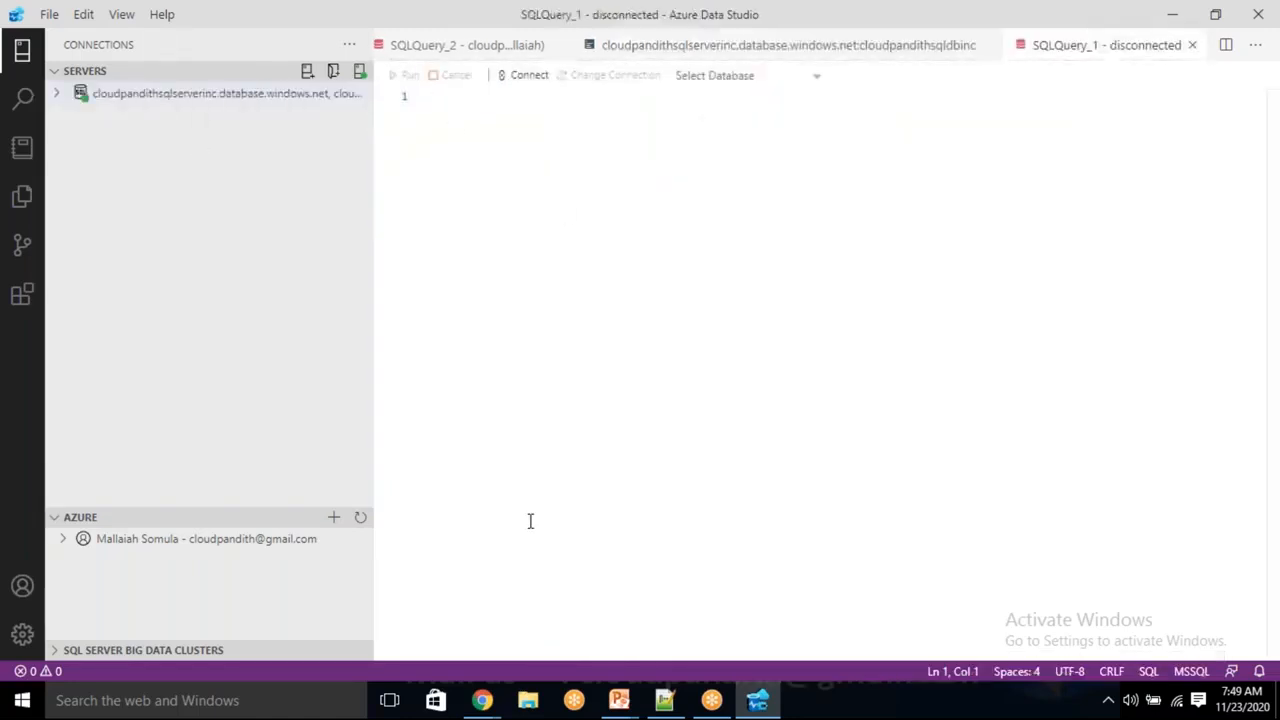
Step: Copy the three CREATE TABLE statements from Notepad++ into the query and run them
{"action": "left_click", "coordinate": [664, 700]}
{"action": "scroll", "coordinate": [309, 253], "scroll_direction": "up", "scroll_amount": 2}
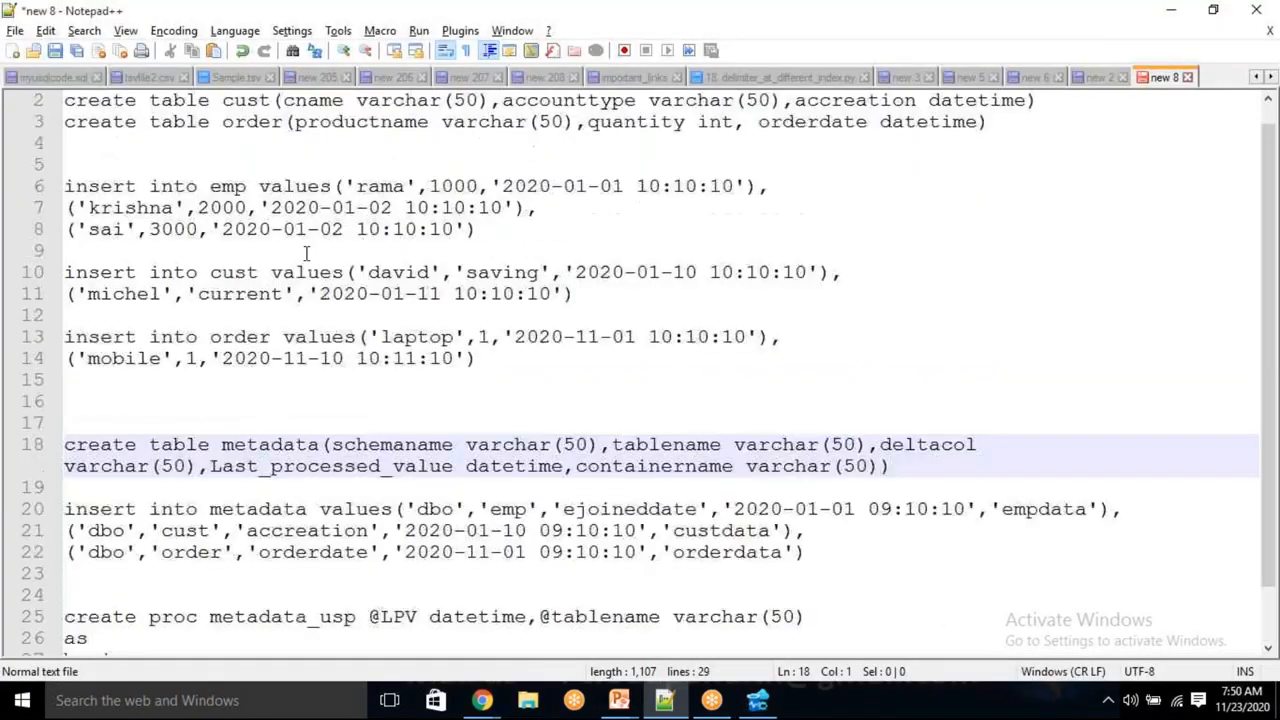
{"action": "left_click_drag", "start_coordinate": [1020, 151], "coordinate": [8, 100]}
{"action": "key", "text": "ctrl+c"}
{"action": "key", "text": "alt+Tab"}
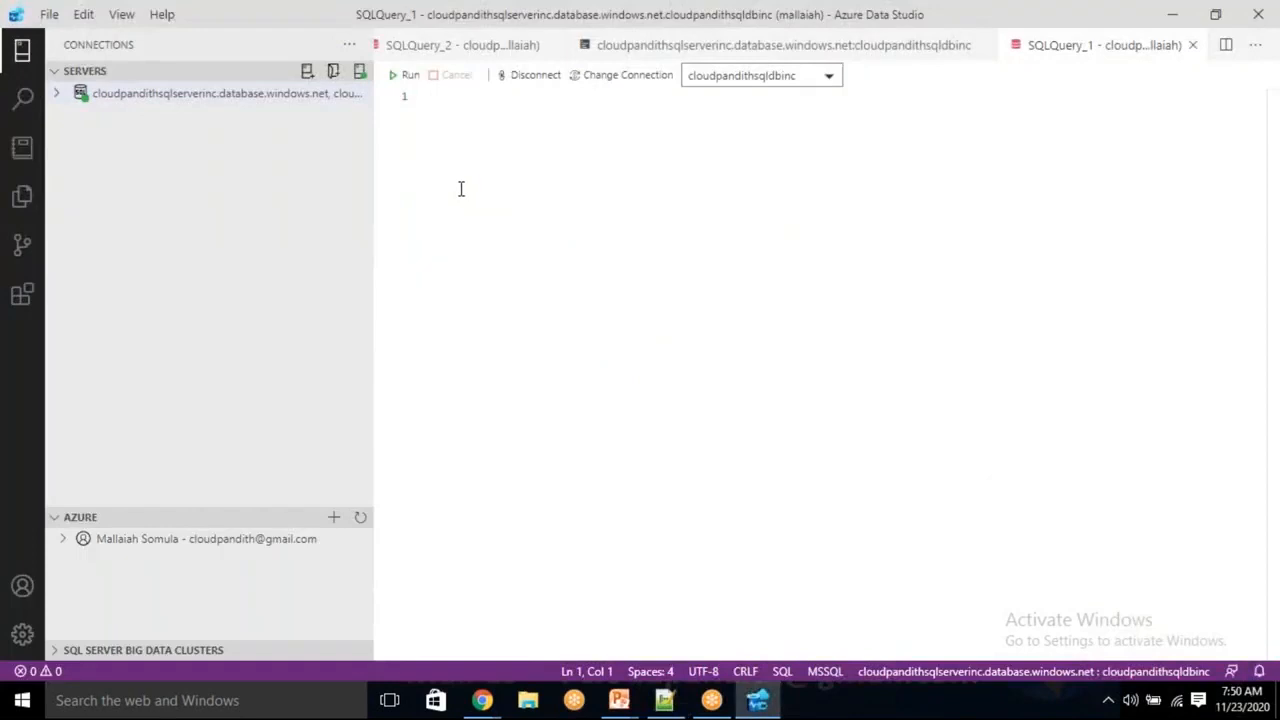
{"action": "key", "text": "ctrl+v"}
{"action": "left_click", "coordinate": [410, 80]}
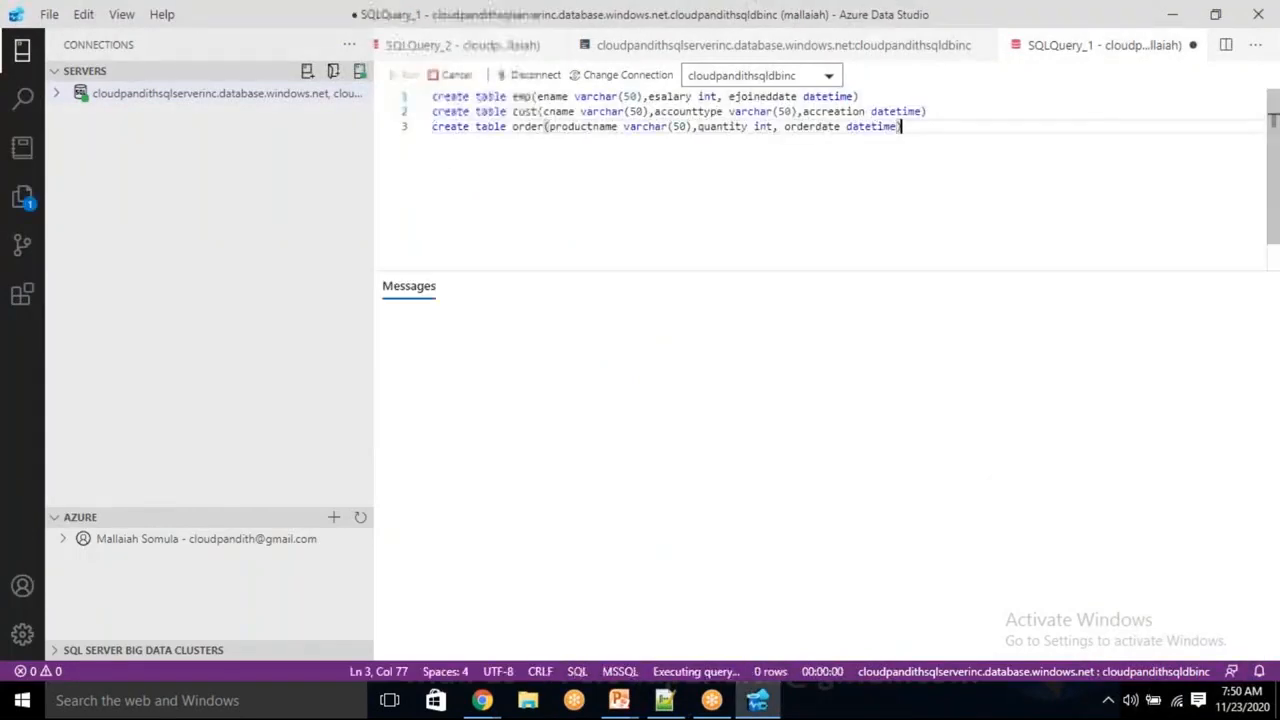
Step: Add semicolons after the first two CREATE TABLE statements and rerun the script
{"action": "left_click", "coordinate": [525, 126]}
{"action": "left_click", "coordinate": [599, 164]}
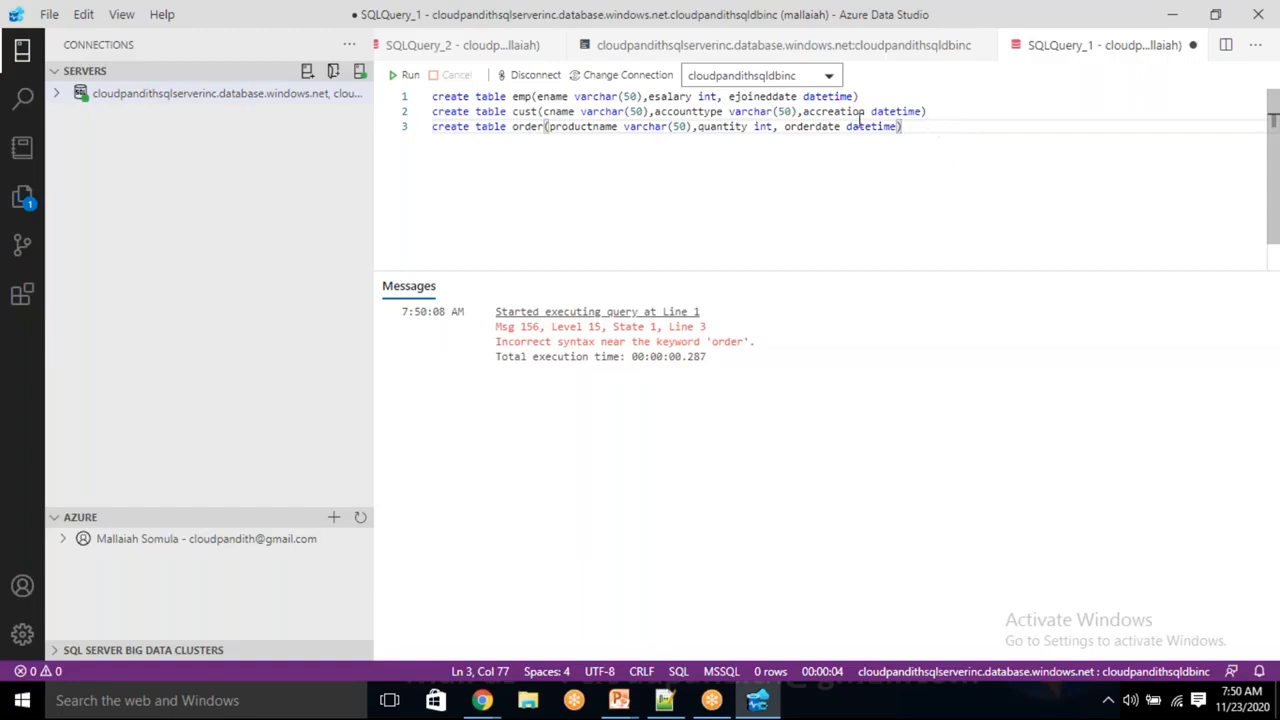
{"action": "left_click", "coordinate": [432, 111], "text": "shift"}
{"action": "left_click", "coordinate": [420, 96], "text": "shift"}
{"action": "left_click", "coordinate": [405, 75]}
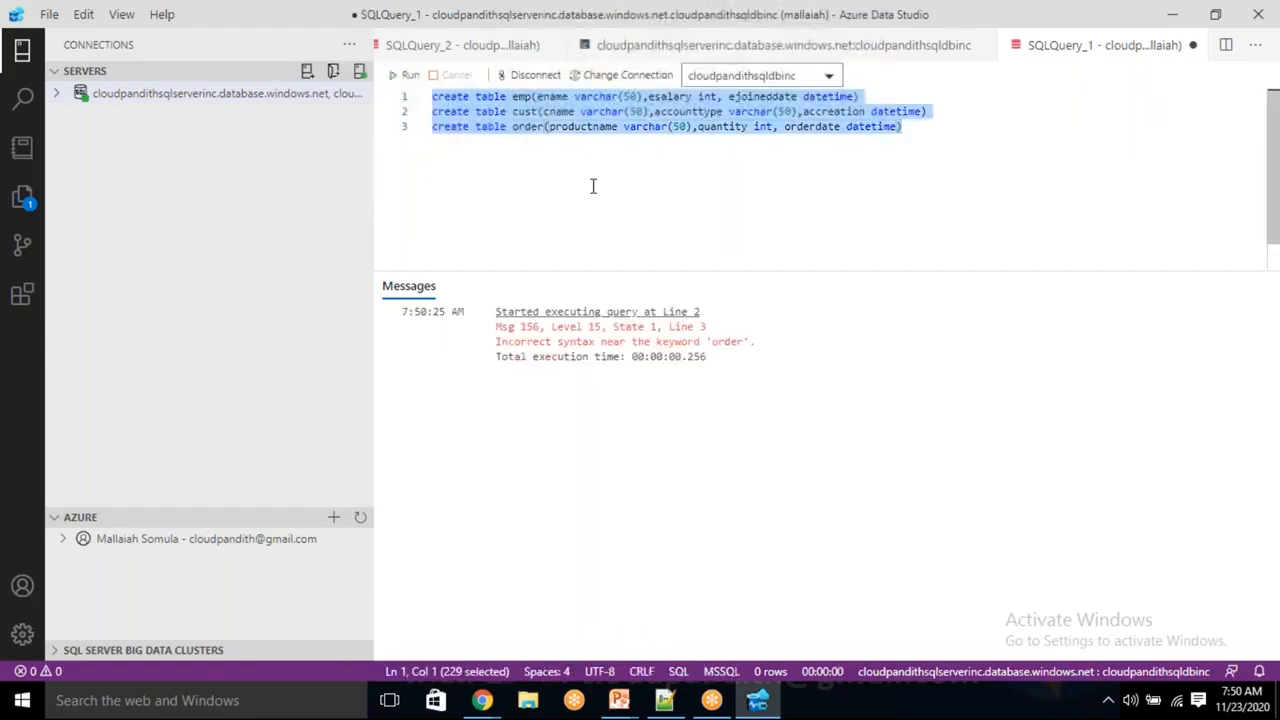
{"action": "left_click", "coordinate": [593, 186]}
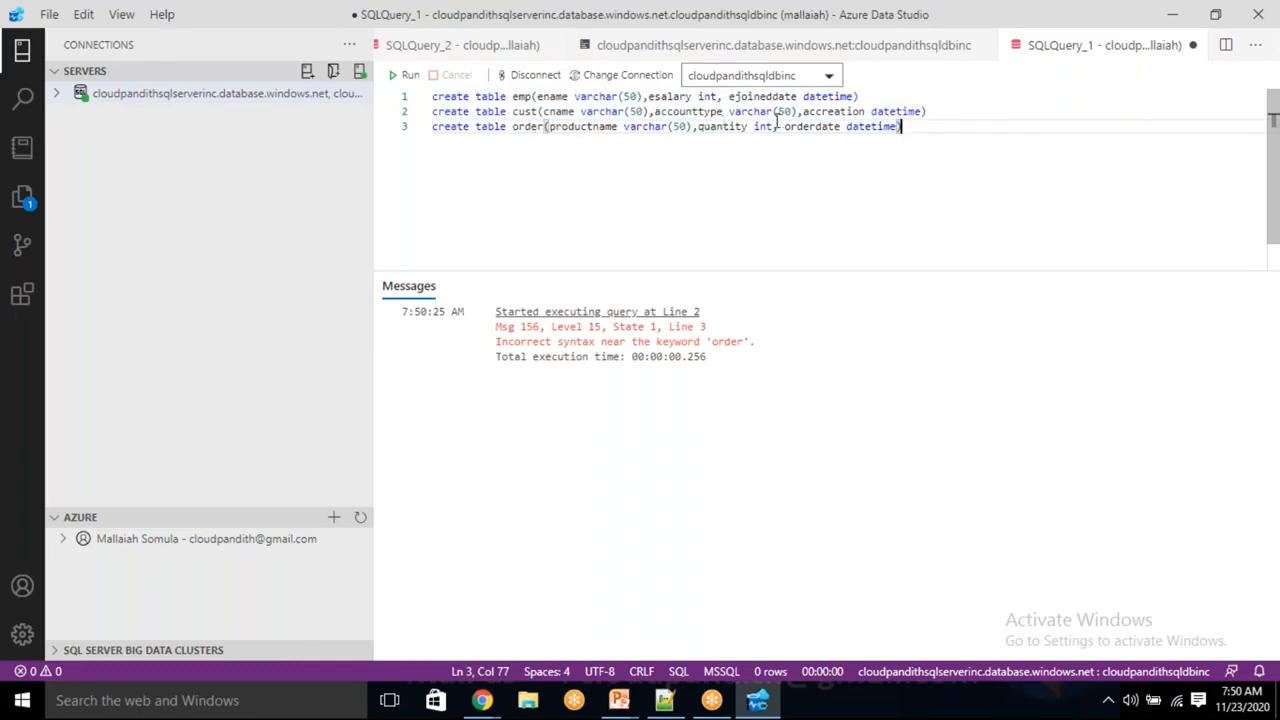
{"action": "left_click", "coordinate": [872, 96]}
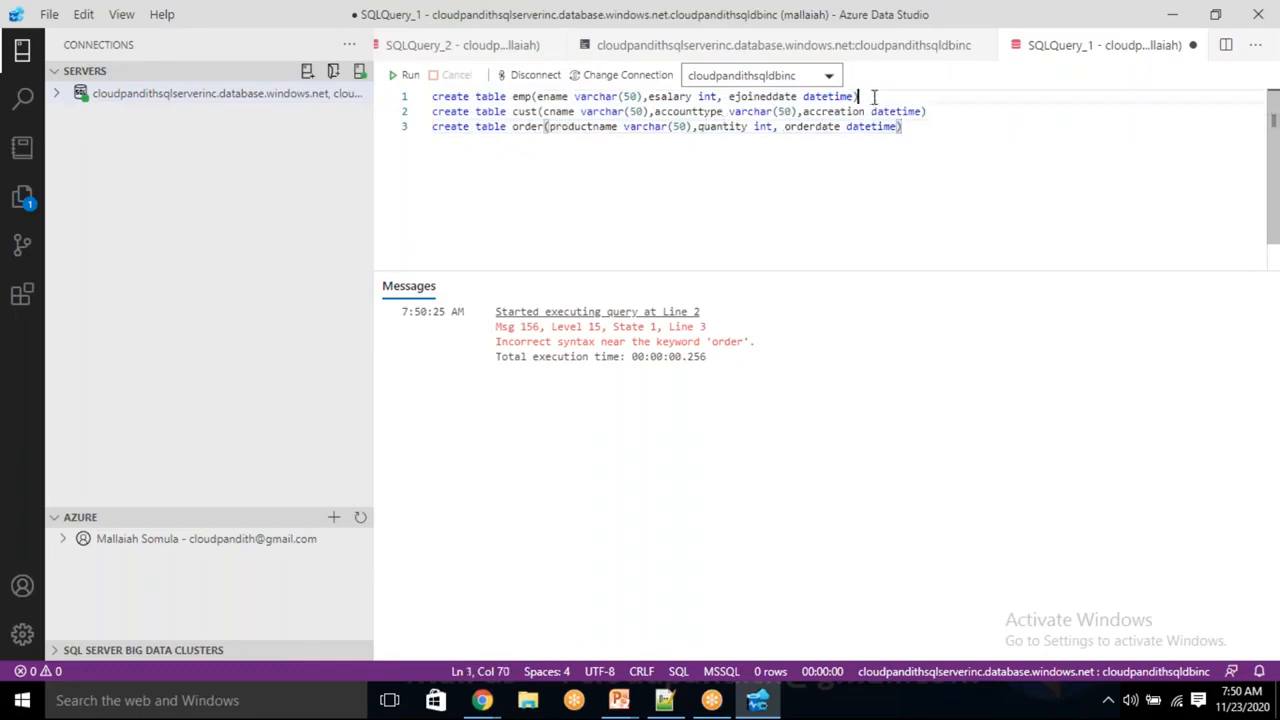
{"action": "type", "text": ";"}
{"action": "left_click", "coordinate": [946, 111]}
{"action": "type", "text": ";"}
{"action": "left_click", "coordinate": [406, 76]}
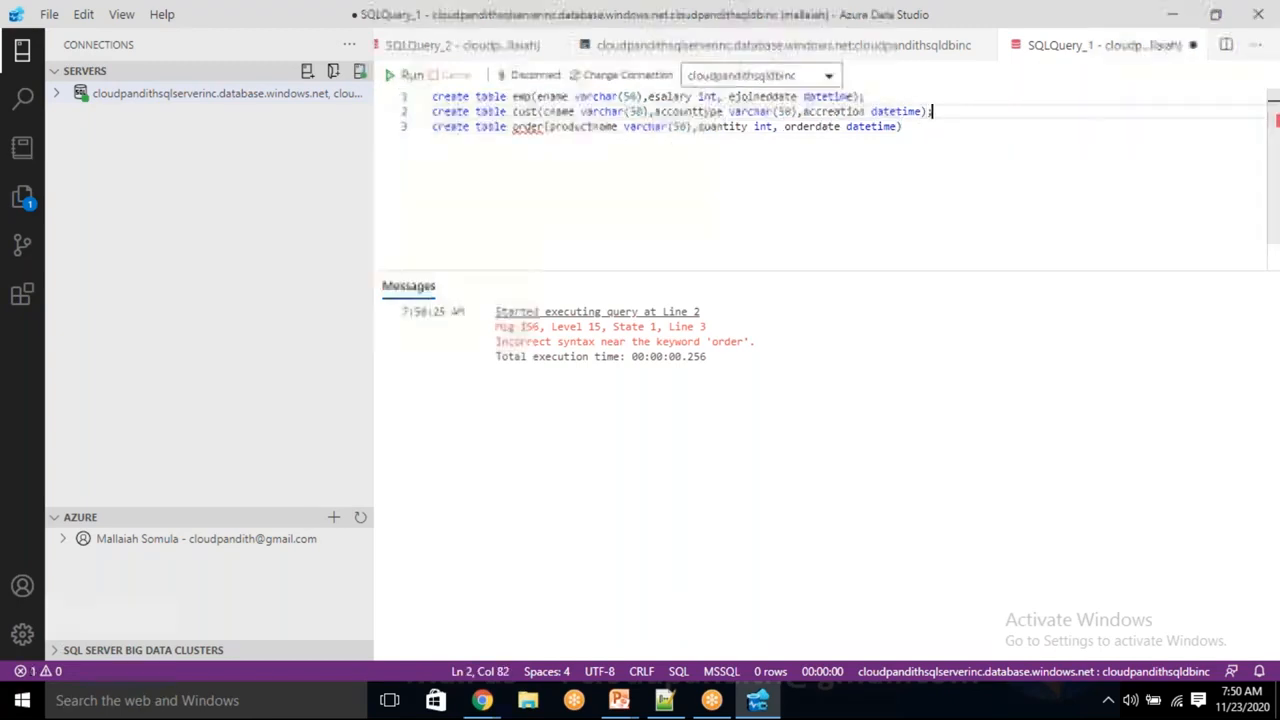
Step: Rename the reserved-word table order to orders and rerun until the script succeeds
{"action": "key", "text": "Down"}
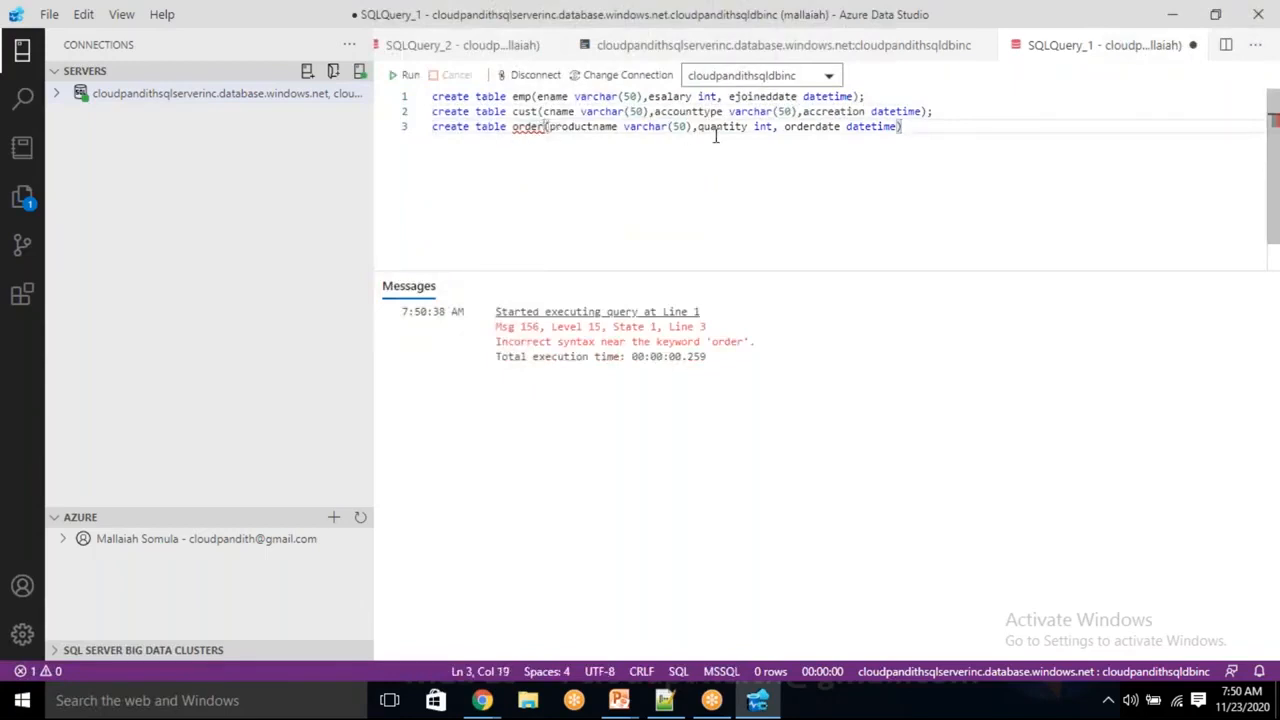
{"action": "key", "text": "BackSpace"}
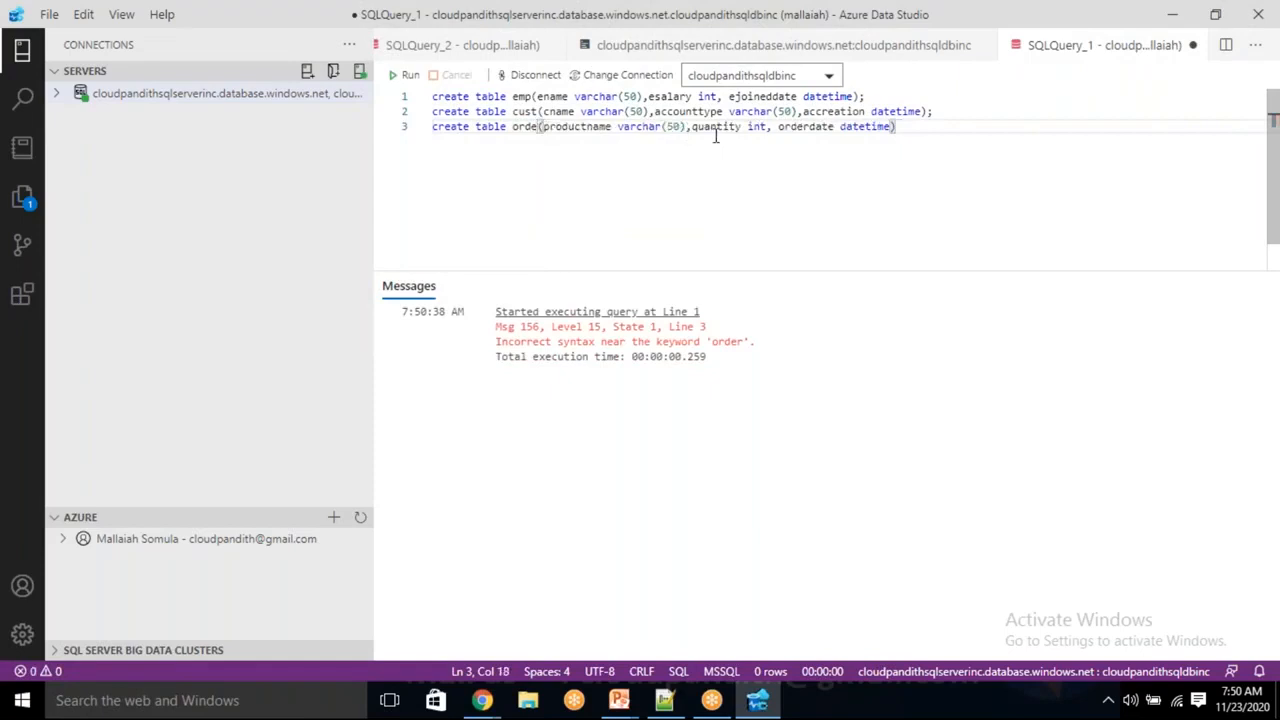
{"action": "key", "text": "BackSpace"}
{"action": "key", "text": "BackSpace"}
{"action": "type", "text": "er("}
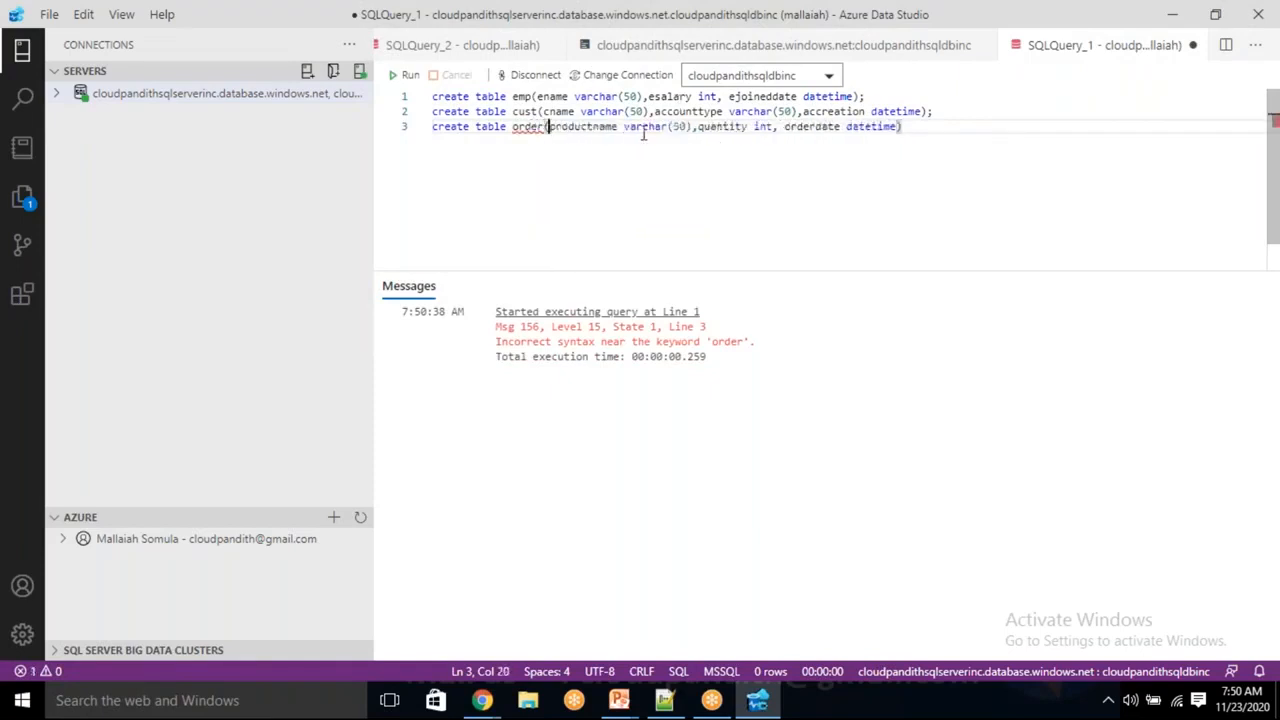
{"action": "left_click_drag", "start_coordinate": [953, 122], "coordinate": [408, 78]}
{"action": "left_click", "coordinate": [408, 78]}
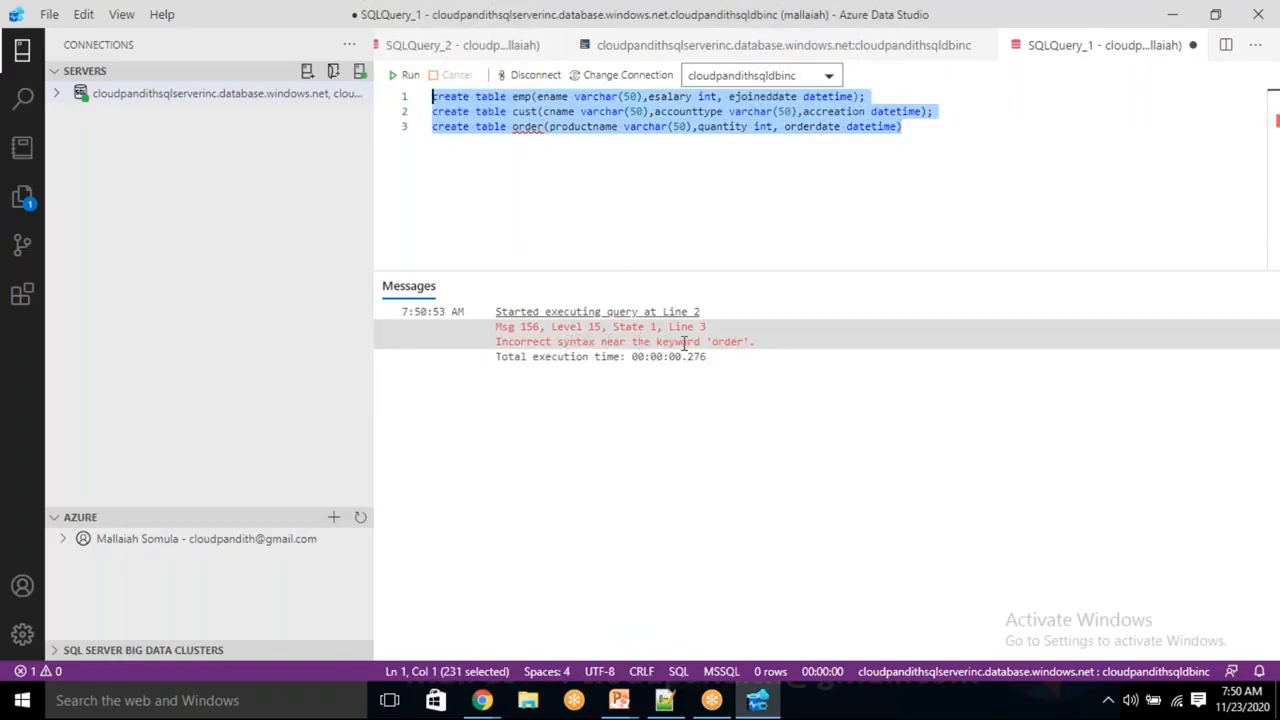
{"action": "left_click", "coordinate": [543, 127]}
{"action": "type", "text": "s"}
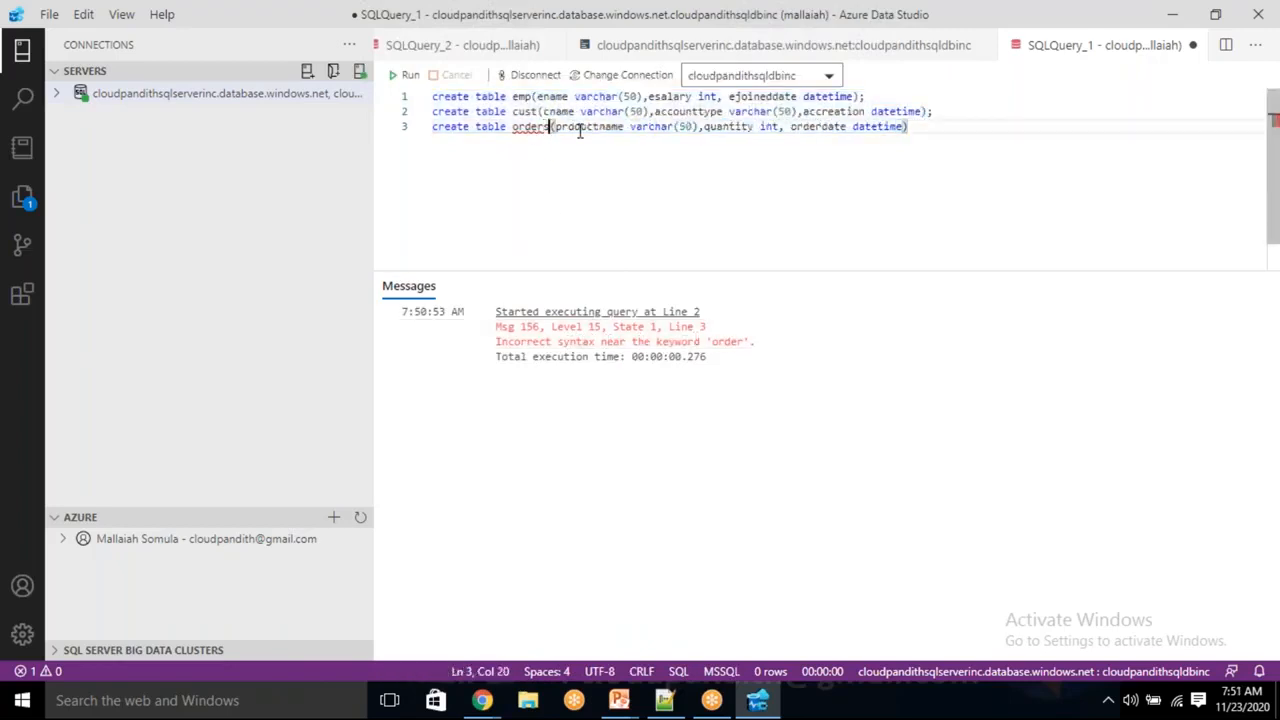
{"action": "left_click", "coordinate": [413, 80]}
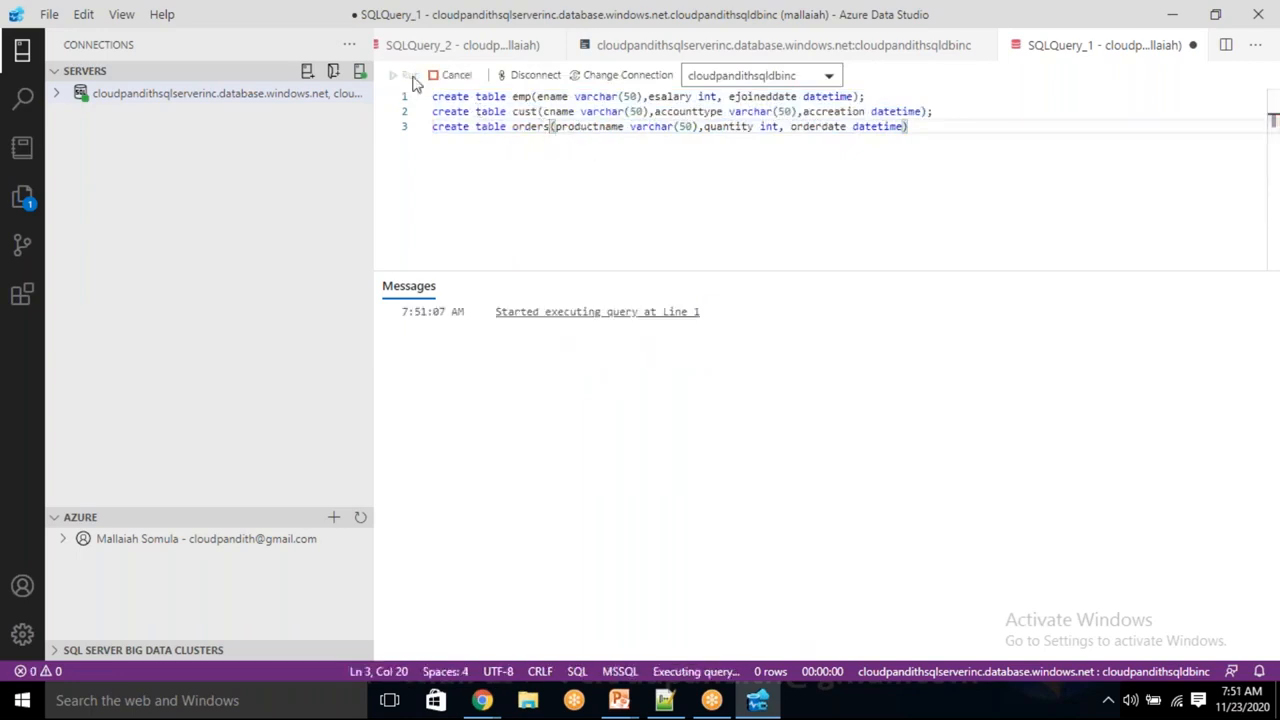
Step: Refresh the database's Tables folder and clear the query editor
{"action": "left_click", "coordinate": [520, 177]}
{"action": "left_click", "coordinate": [57, 93]}
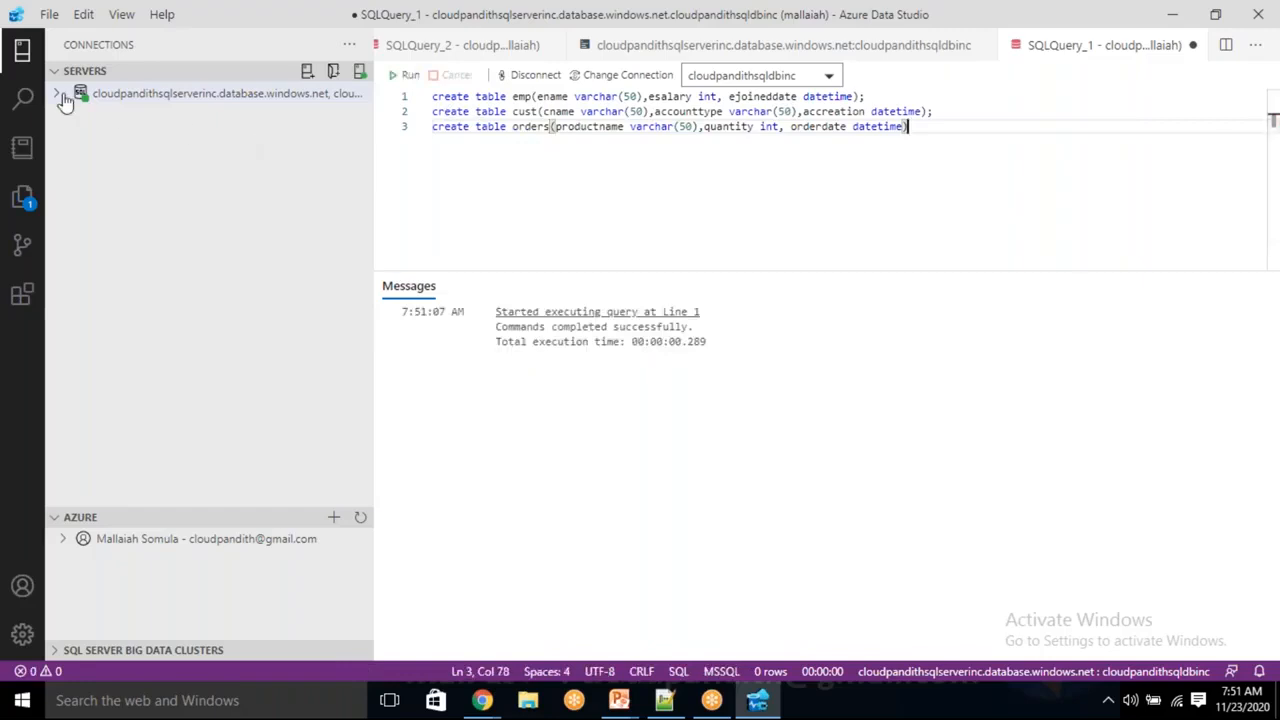
{"action": "left_click", "coordinate": [75, 115]}
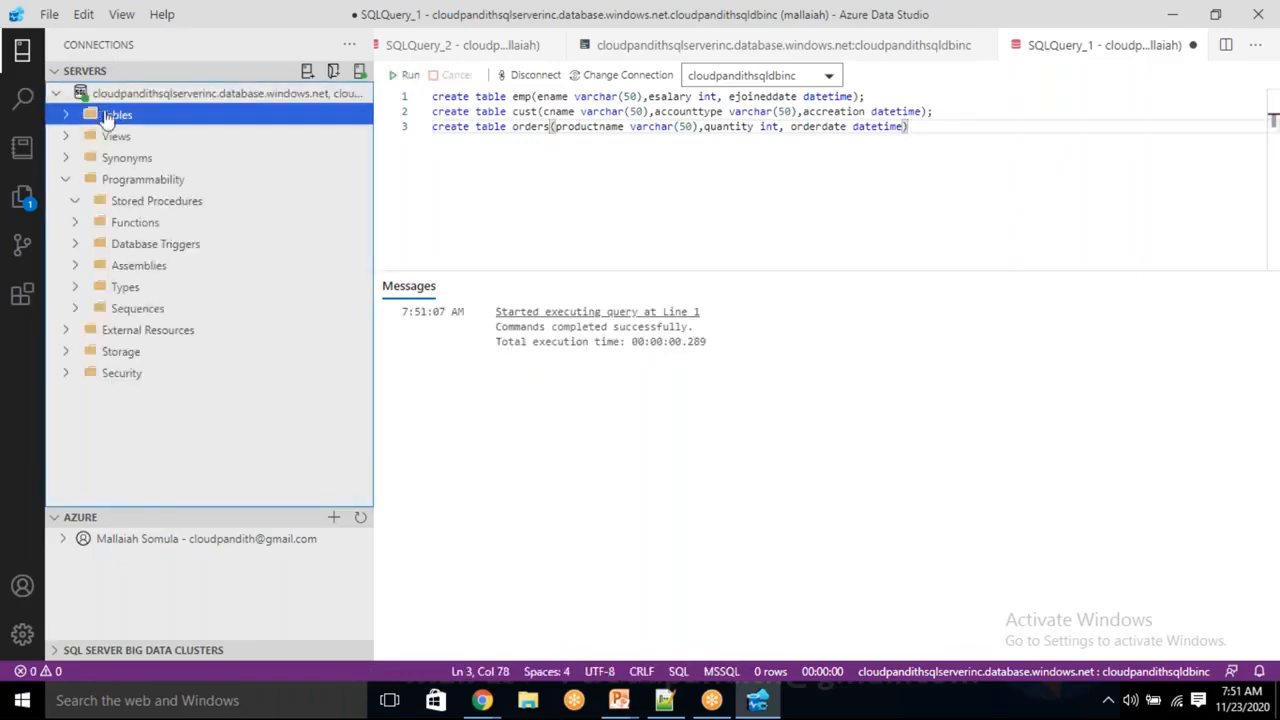
{"action": "right_click", "coordinate": [104, 116]}
{"action": "left_click", "coordinate": [108, 133]}
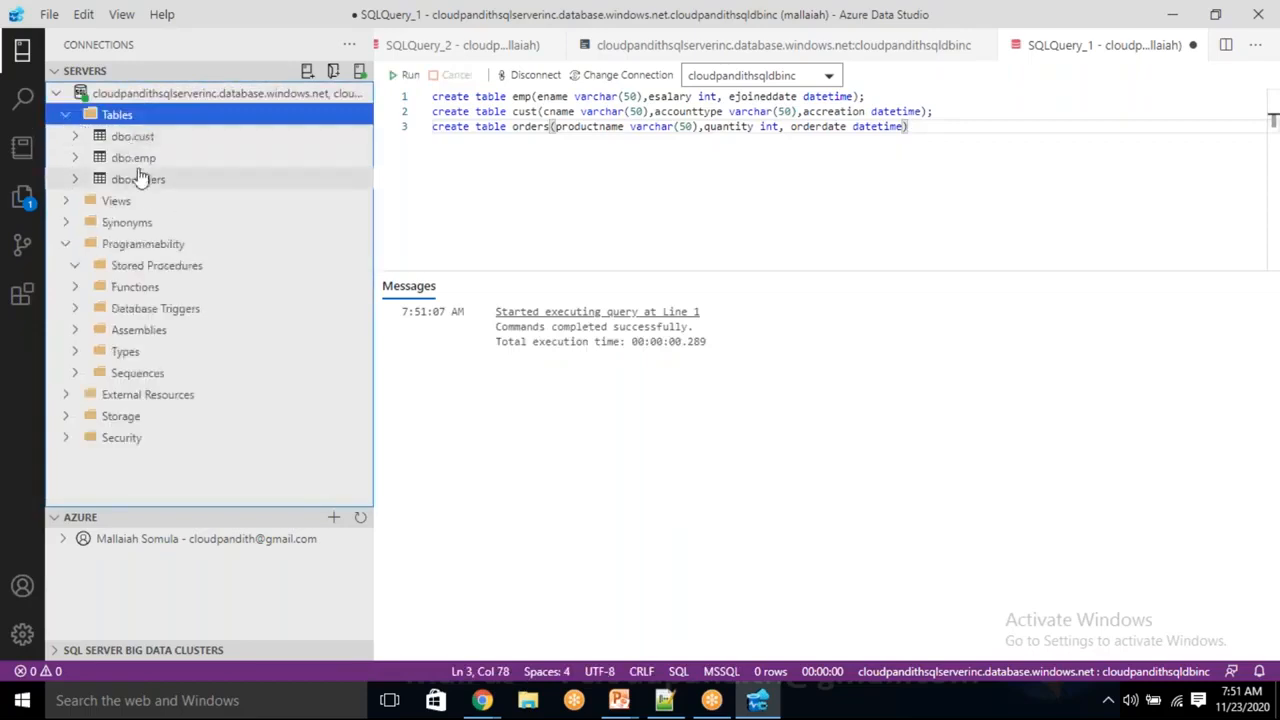
{"action": "key", "text": "ctrl+a"}
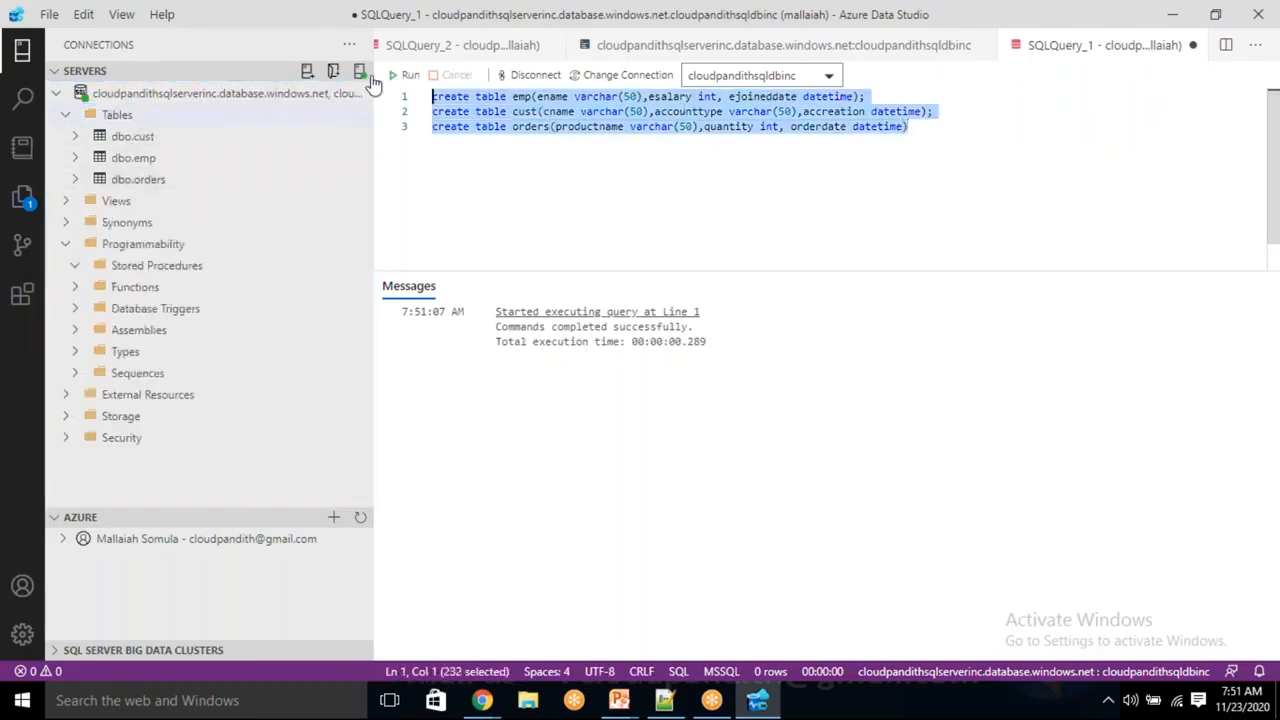
{"action": "key", "text": "Delete"}
Step: Change order to orders in the Notepad++ INSERT statements, paste them into the query, and run
{"action": "key", "text": "alt+Tab"}
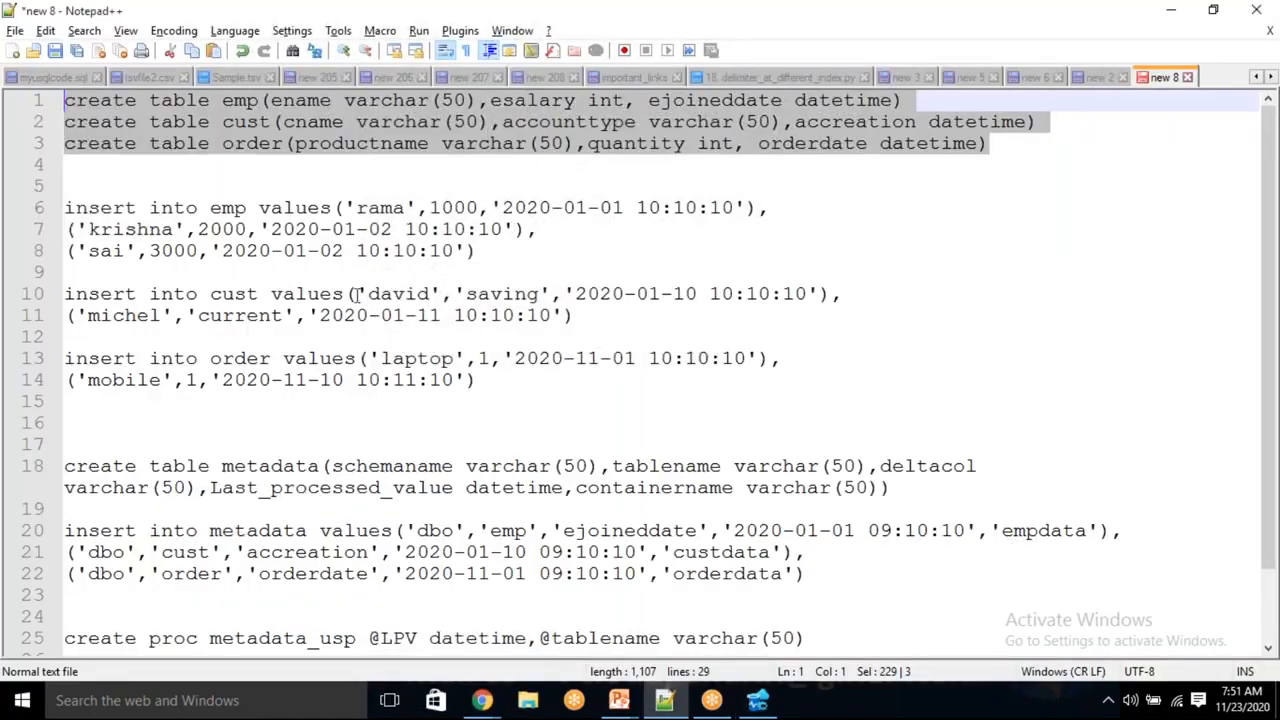
{"action": "left_click", "coordinate": [273, 357]}
{"action": "type", "text": "s"}
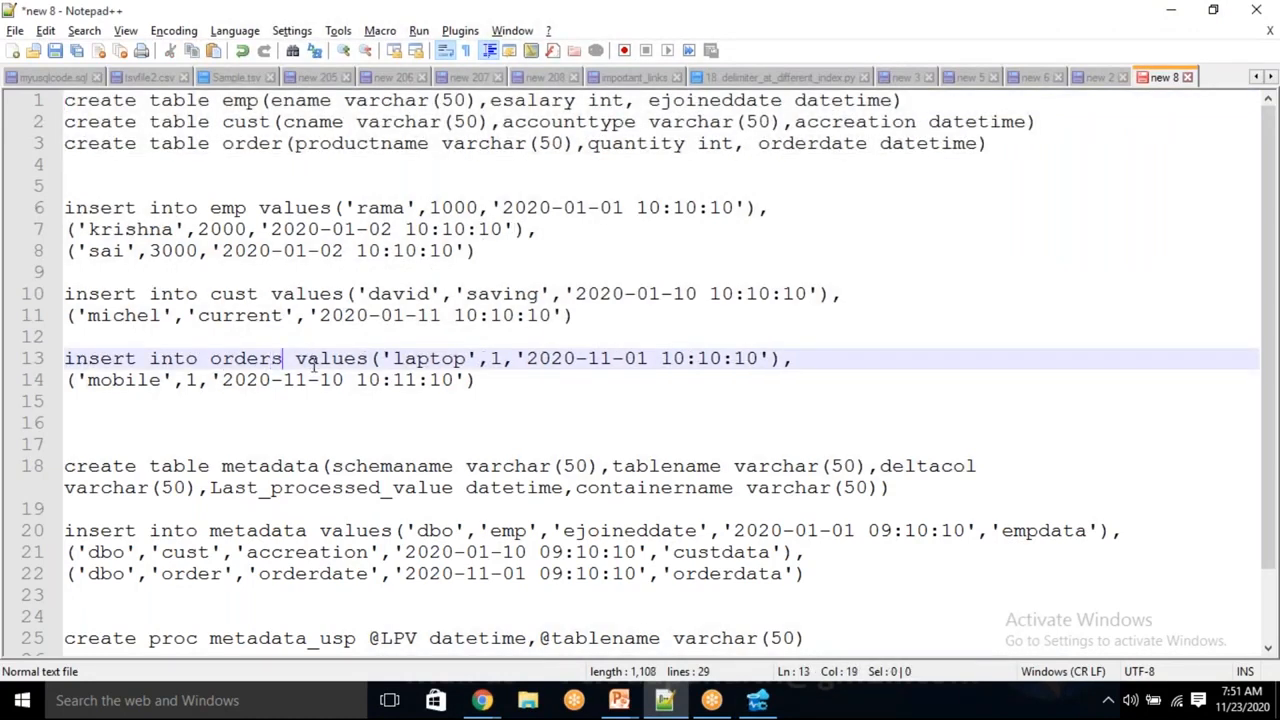
{"action": "left_click_drag", "start_coordinate": [531, 386], "coordinate": [55, 208]}
{"action": "key", "text": "ctrl+c"}
{"action": "key", "text": "alt+Tab"}
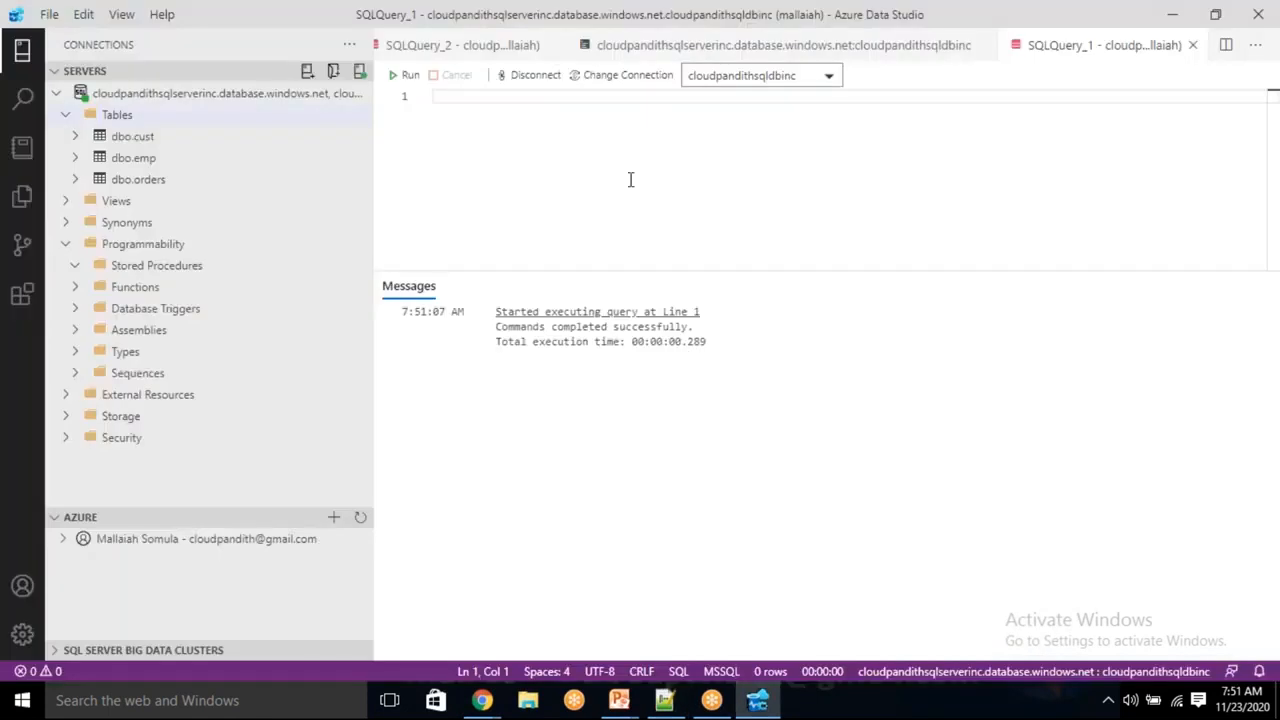
{"action": "key", "text": "ctrl+v"}
{"action": "left_click", "coordinate": [406, 75]}
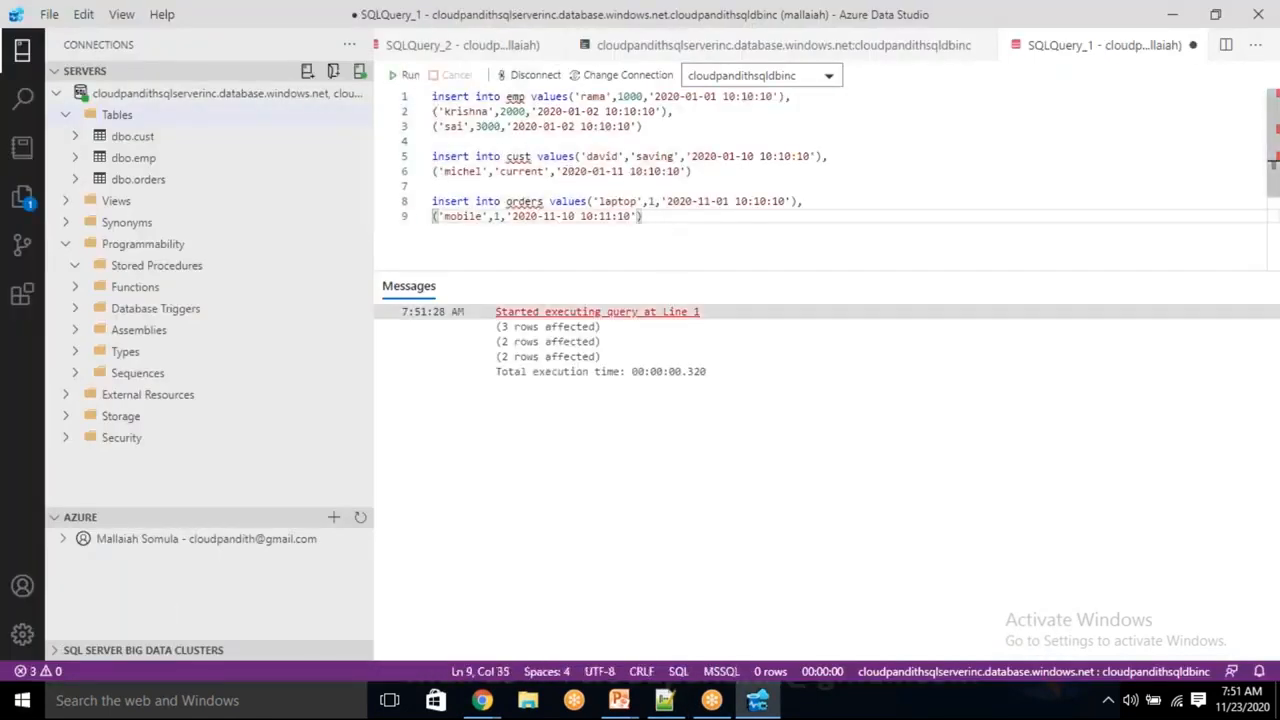
Step: Check the 3, 2 and 2 rows-affected messages, then delete the insert script
{"action": "left_click", "coordinate": [525, 327]}
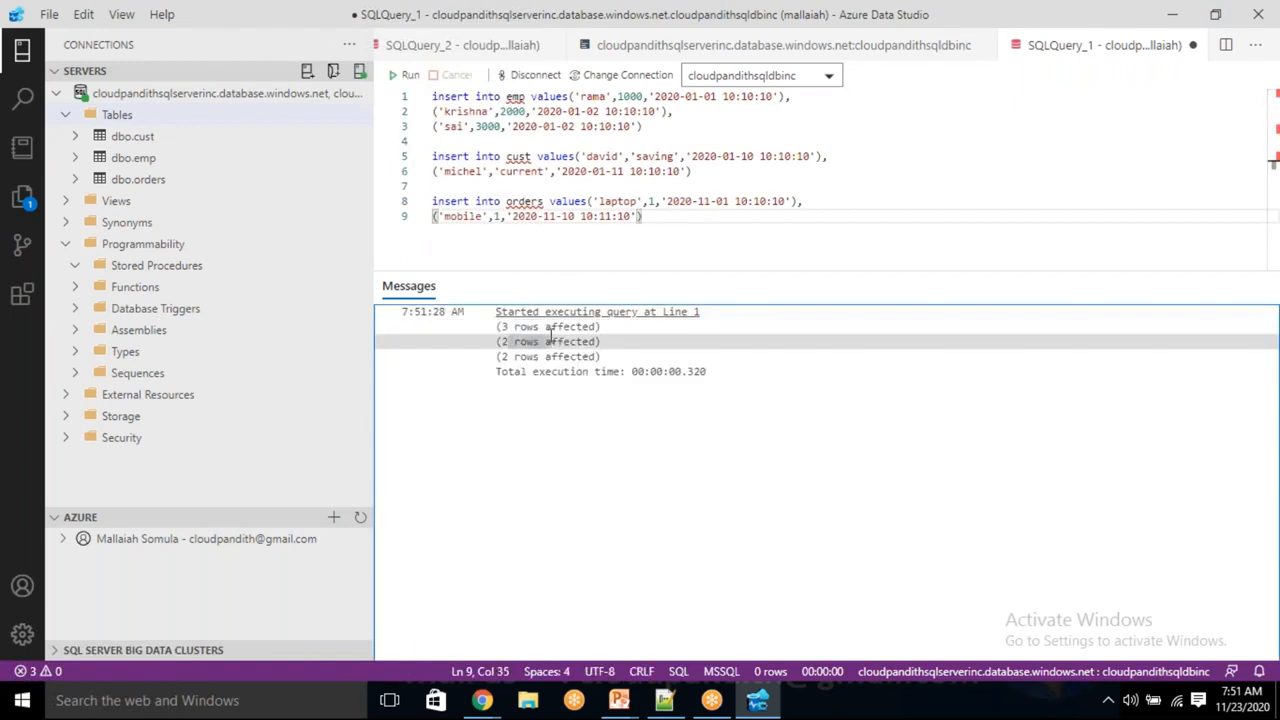
{"action": "double_click", "coordinate": [527, 356]}
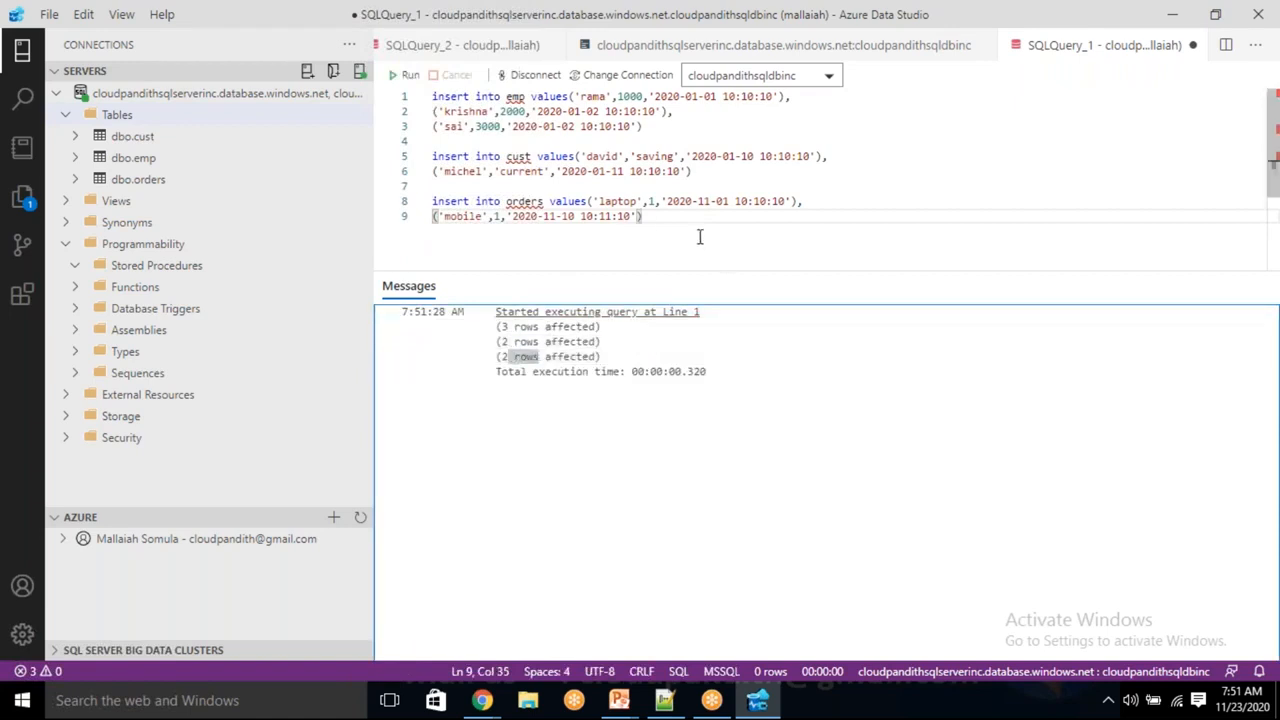
{"action": "left_click_drag", "start_coordinate": [658, 222], "coordinate": [432, 96]}
{"action": "key", "text": "Delete"}
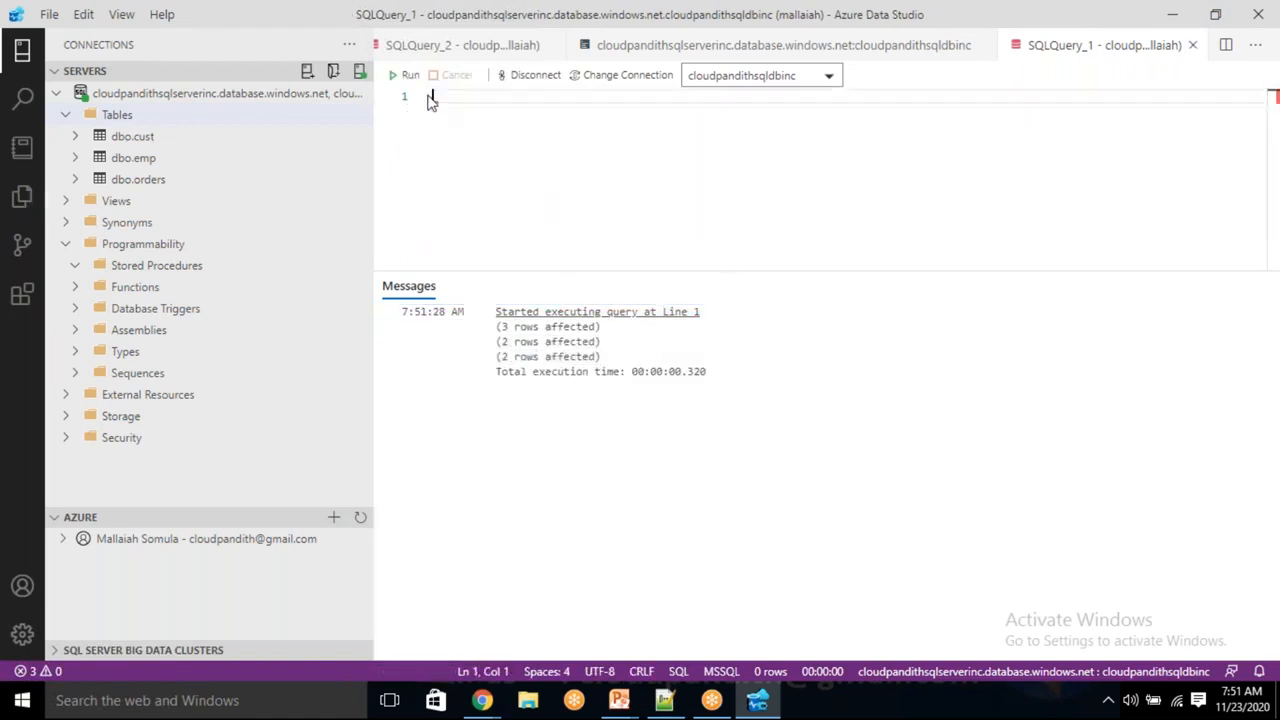
{"action": "key", "text": "alt+Tab"}
Step: Create the metadata table from the Notepad++ script, then clear the editor
{"action": "scroll", "coordinate": [216, 604], "scroll_direction": "down", "scroll_amount": 1}
{"action": "left_click_drag", "start_coordinate": [930, 423], "coordinate": [52, 402]}
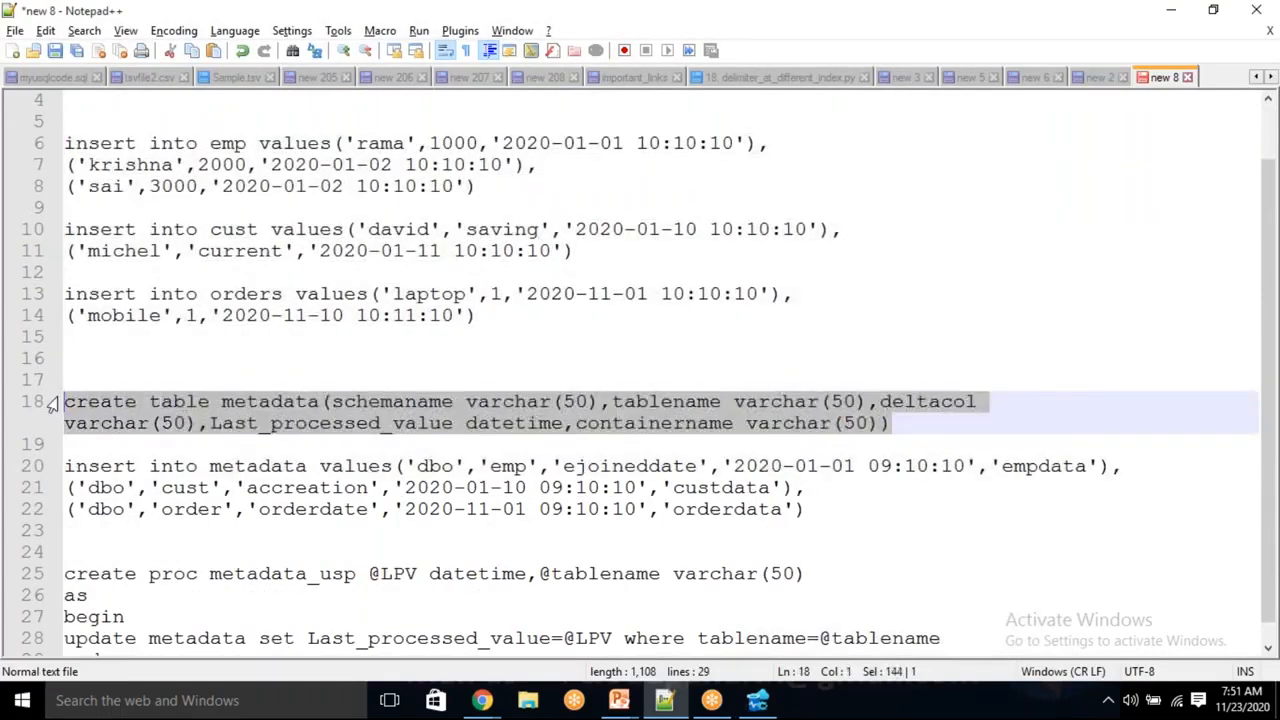
{"action": "key", "text": "ctrl+c"}
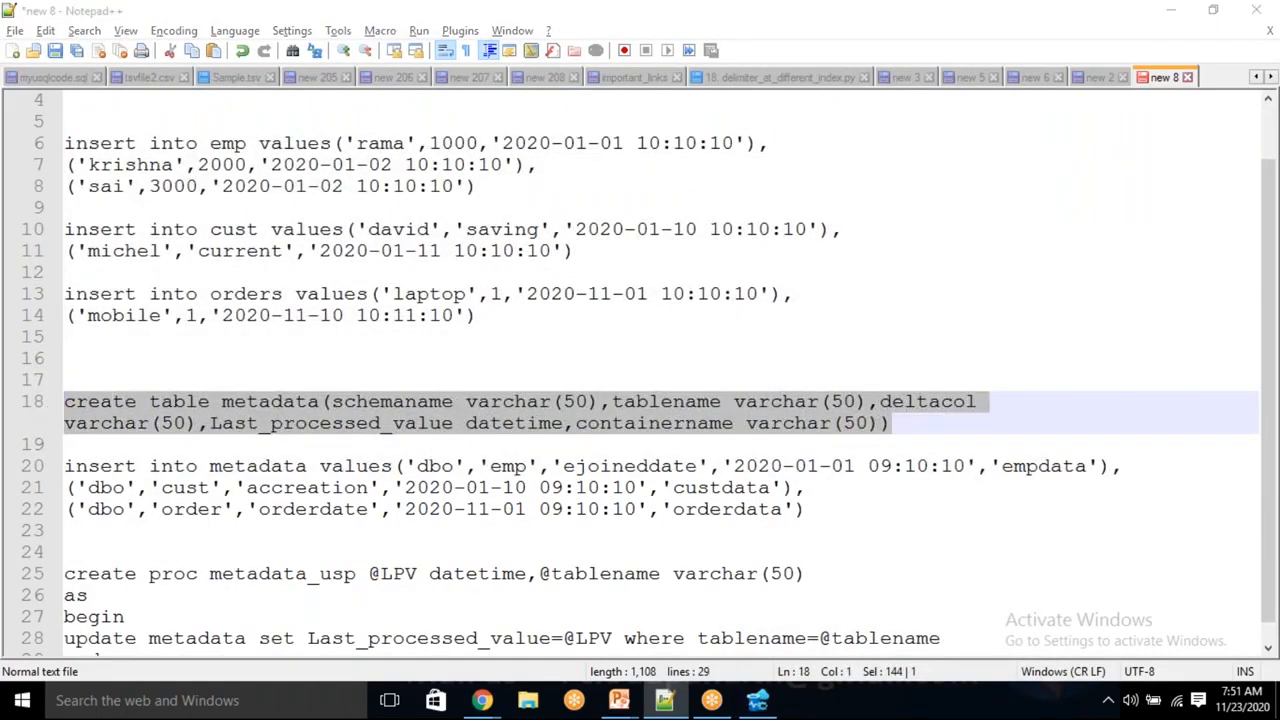
{"action": "key", "text": "alt+Tab"}
{"action": "key", "text": "ctrl+v"}
{"action": "left_click", "coordinate": [405, 75]}
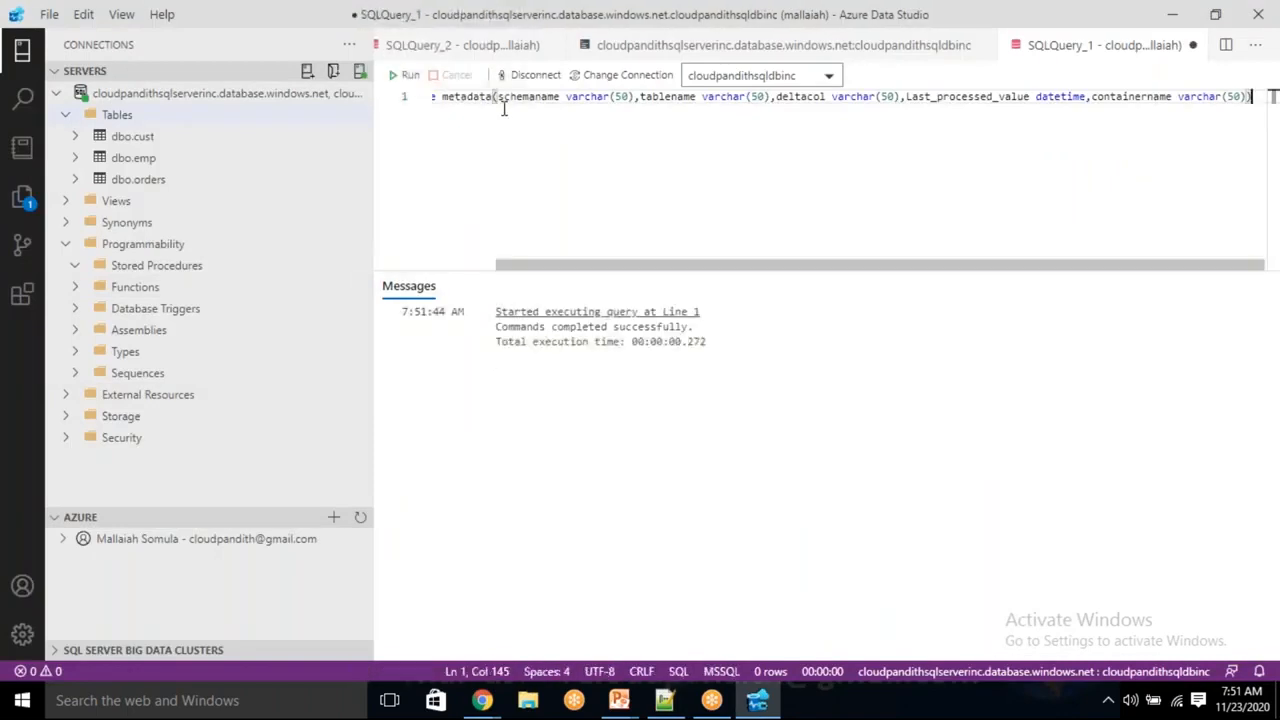
{"action": "key", "text": "ctrl+a"}
{"action": "key", "text": "BackSpace"}
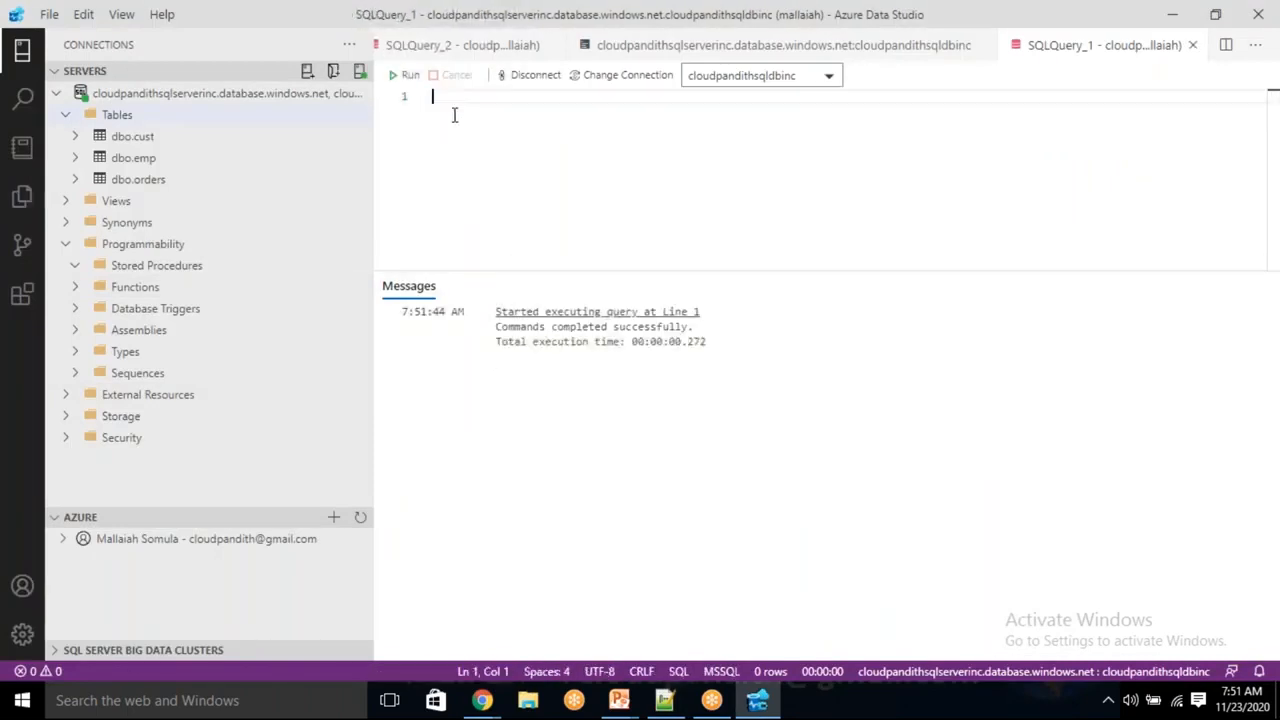
Step: Refresh the Tables list and paste the three metadata INSERT rows into the query
{"action": "right_click", "coordinate": [112, 115]}
{"action": "left_click", "coordinate": [163, 133]}
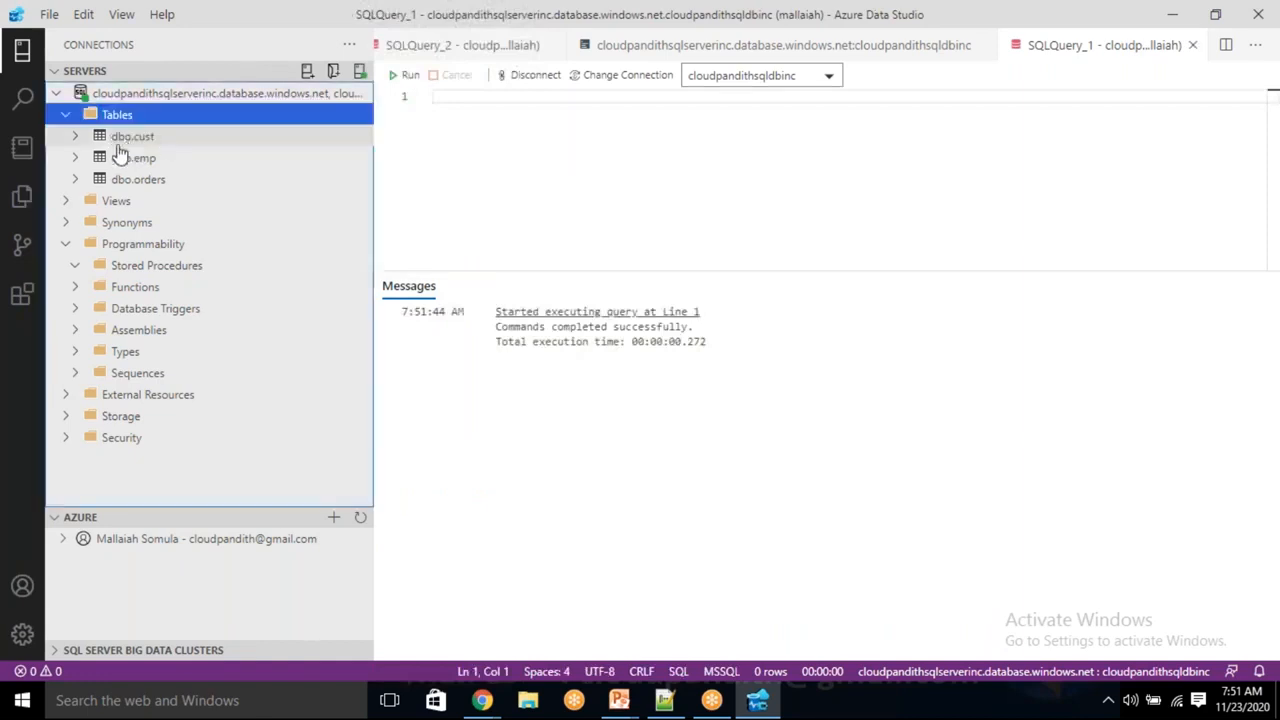
{"action": "left_click", "coordinate": [543, 150]}
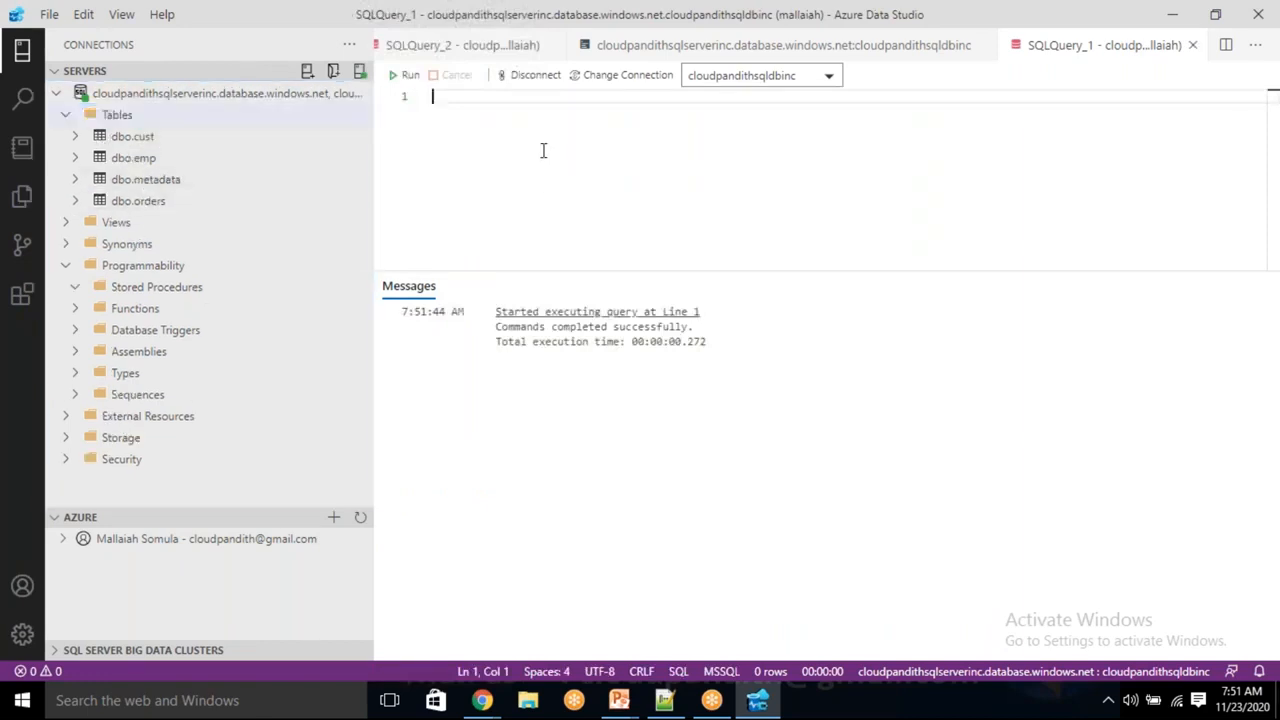
{"action": "key", "text": "alt+Tab"}
{"action": "left_click_drag", "start_coordinate": [805, 509], "coordinate": [66, 470]}
{"action": "key", "text": "ctrl+c"}
{"action": "key", "text": "alt+Tab"}
{"action": "key", "text": "ctrl+v"}
Step: Fix 'order' to 'orders' in the third row, run the metadata inserts, then delete them
{"action": "left_click", "coordinate": [512, 126]}
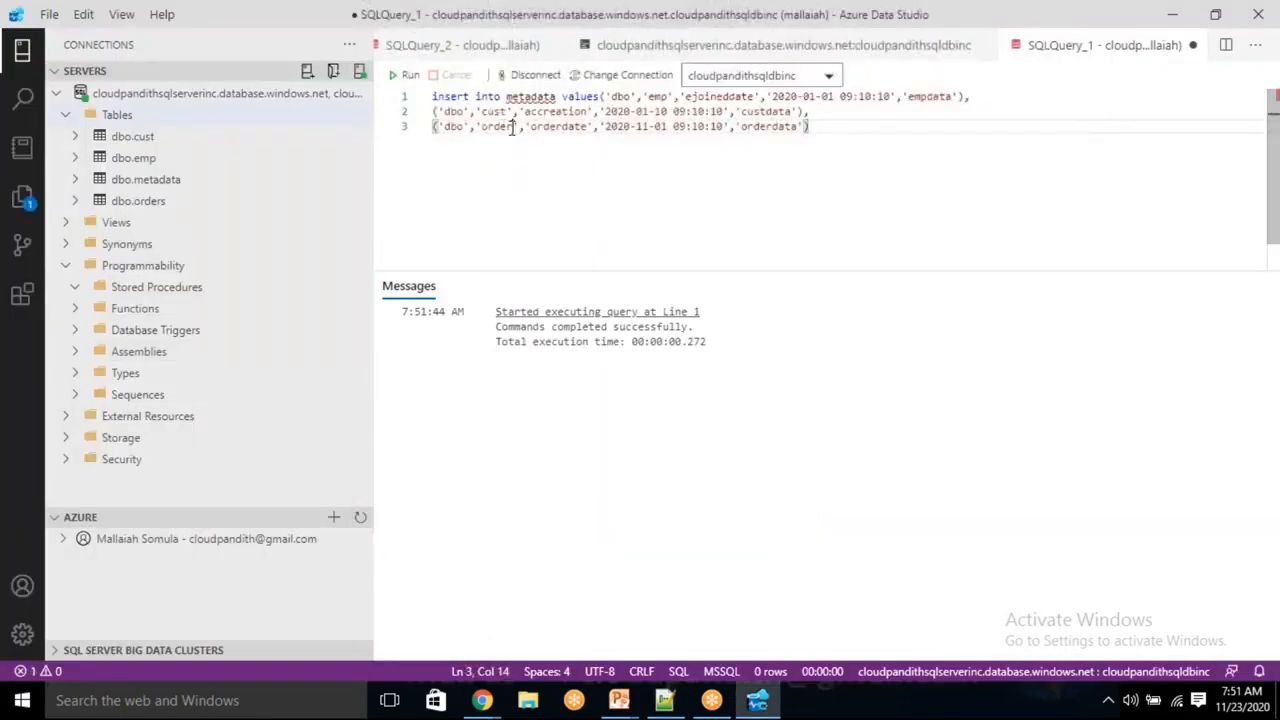
{"action": "type", "text": "s"}
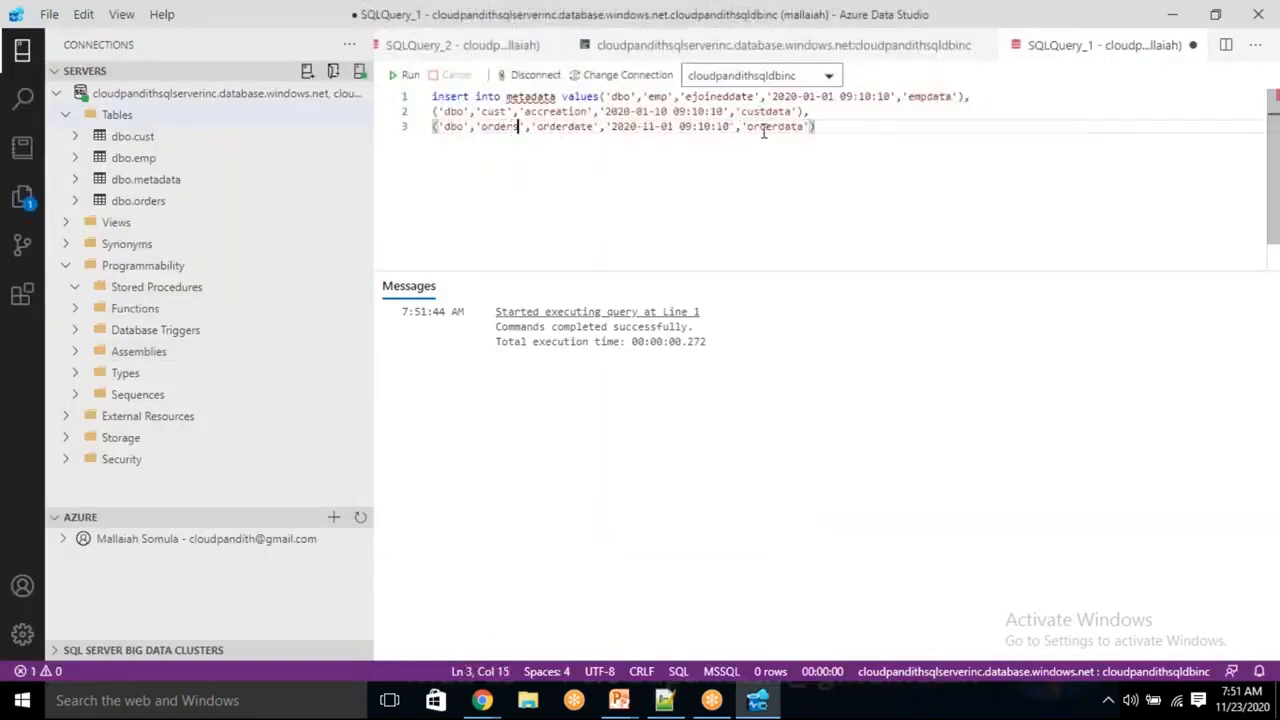
{"action": "left_click_drag", "start_coordinate": [816, 127], "coordinate": [432, 96]}
{"action": "left_click", "coordinate": [405, 77]}
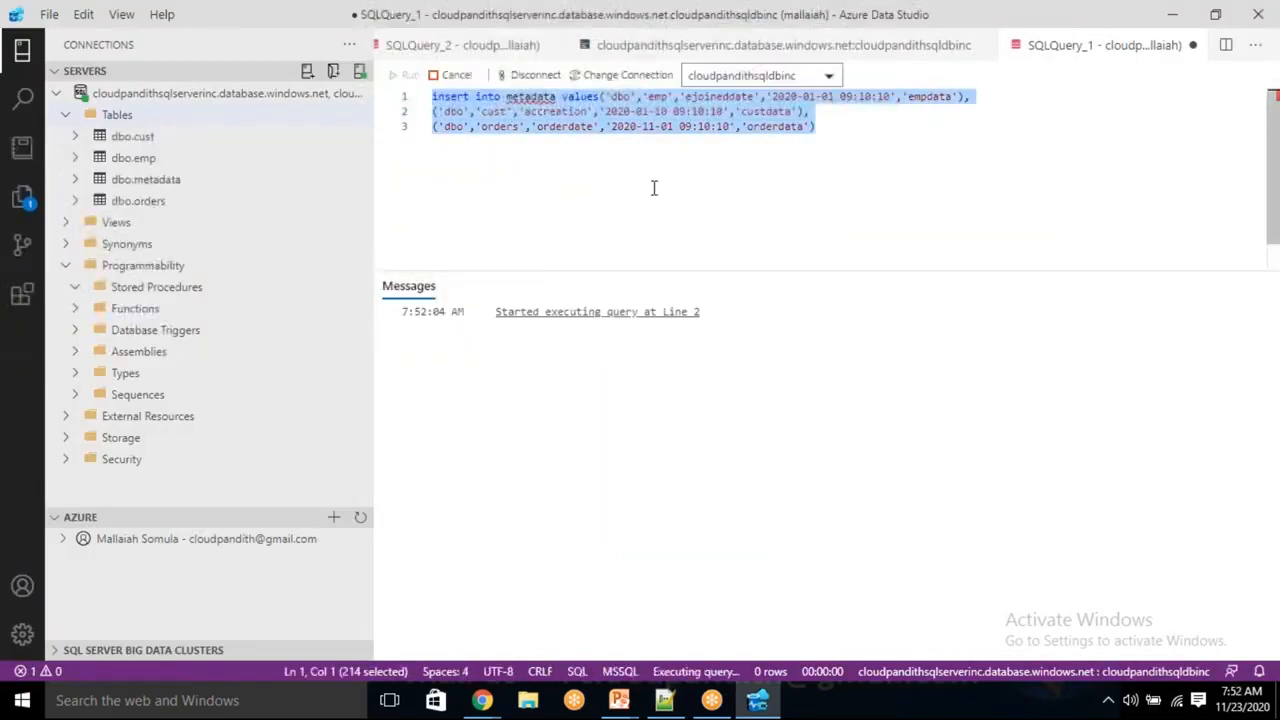
{"action": "left_click", "coordinate": [762, 167]}
{"action": "left_click_drag", "start_coordinate": [839, 130], "coordinate": [430, 96]}
{"action": "key", "text": "BackSpace"}
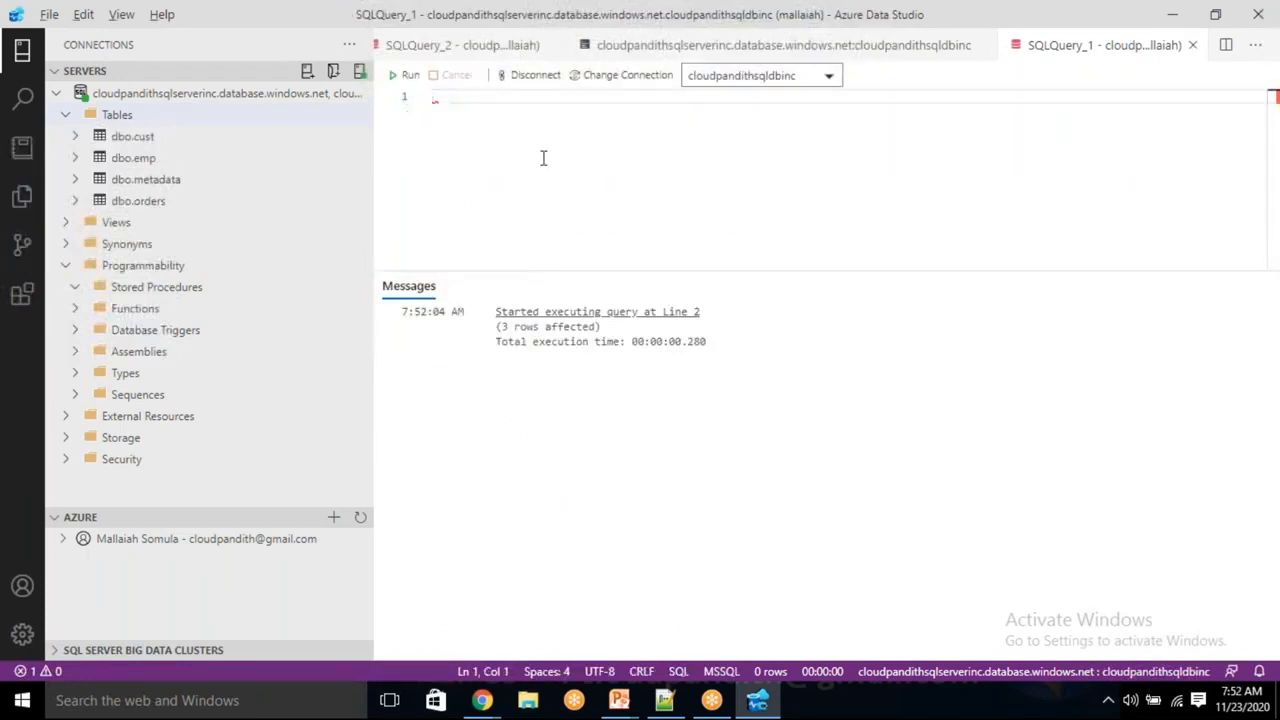
Step: Paste the CREATE PROC metadata_usp definition into the query and run it
{"action": "left_click", "coordinate": [664, 700]}
{"action": "left_click_drag", "start_coordinate": [102, 638], "coordinate": [64, 552]}
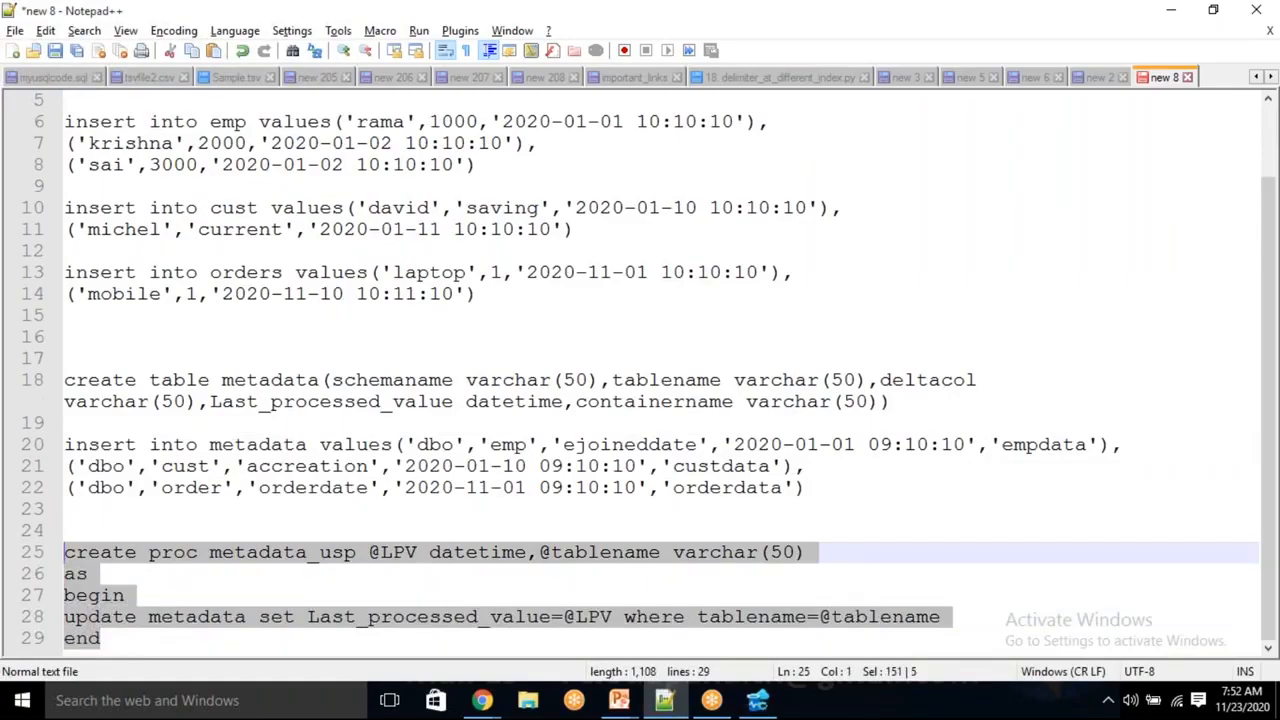
{"action": "key", "text": "ctrl+x"}
{"action": "key", "text": "alt+Tab"}
{"action": "key", "text": "ctrl+v"}
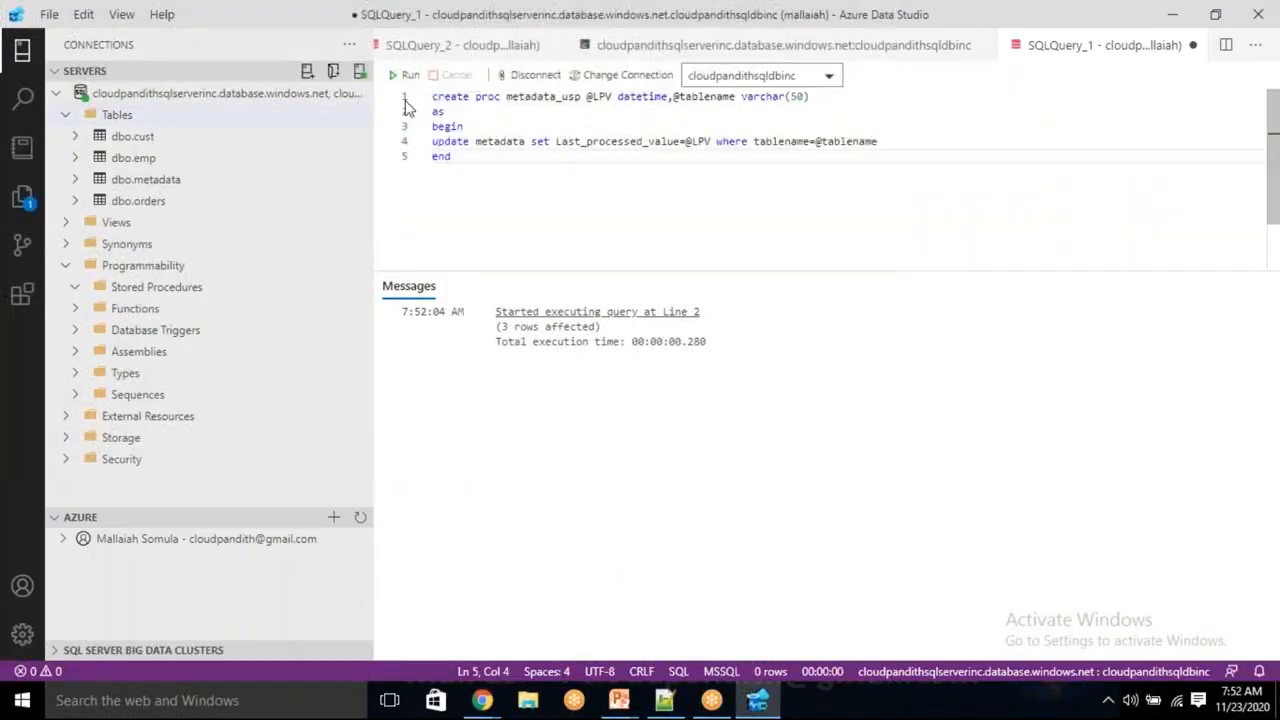
{"action": "left_click", "coordinate": [405, 75]}
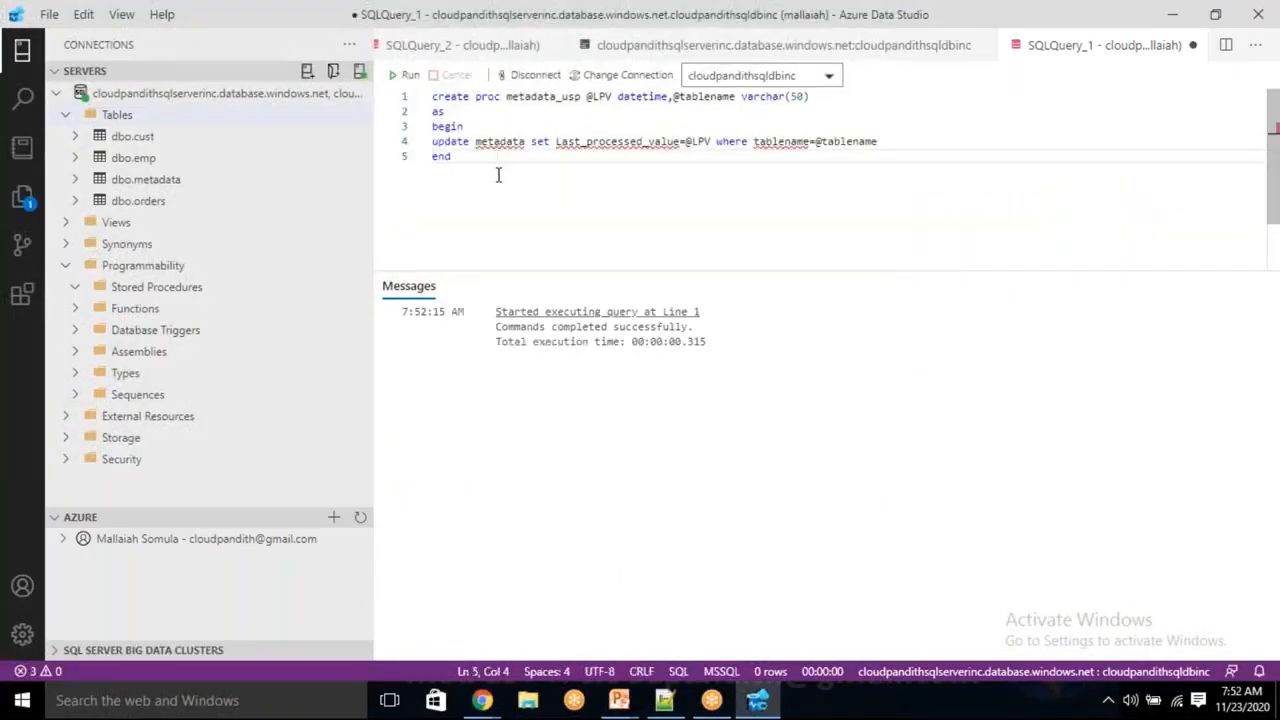
{"action": "left_click_drag", "start_coordinate": [498, 175], "coordinate": [434, 96]}
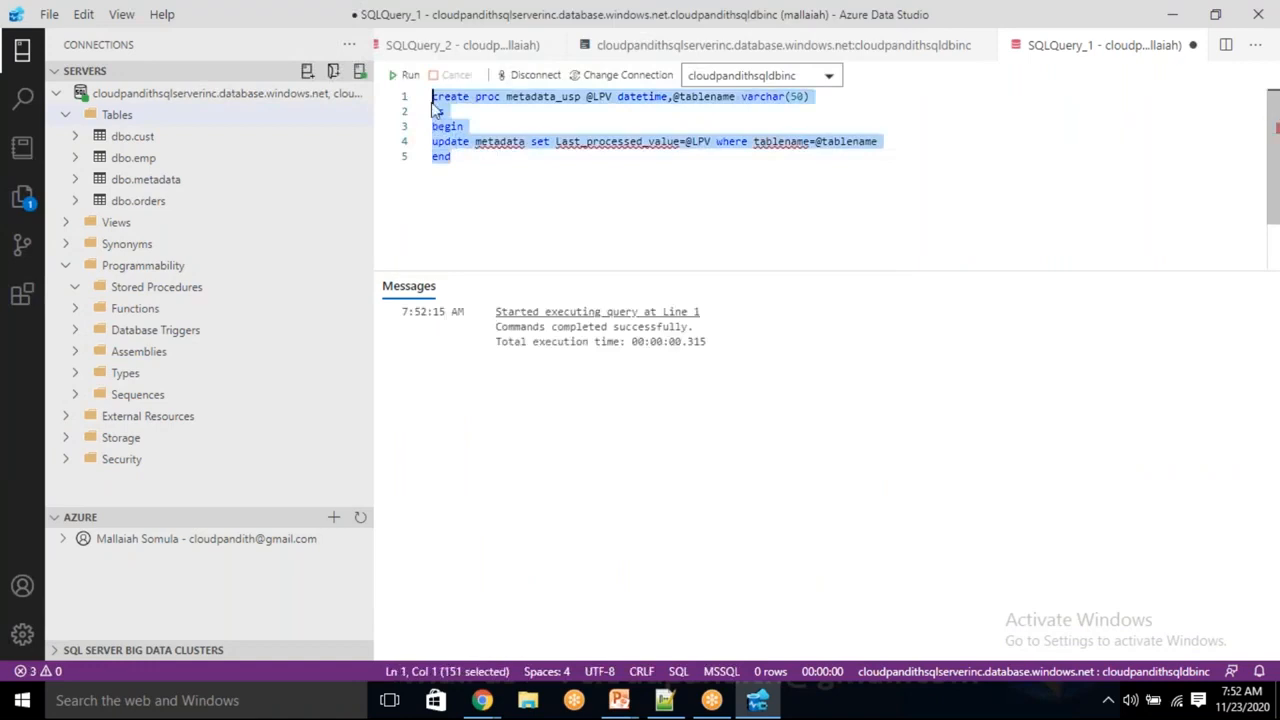
{"action": "left_click", "coordinate": [503, 193]}
Step: Return to Chrome, go to the cloudpandithbiadfv2inc Data Factory tab, and open Manage
{"action": "mouse_move", "coordinate": [482, 700]}
{"action": "left_click", "coordinate": [507, 633]}
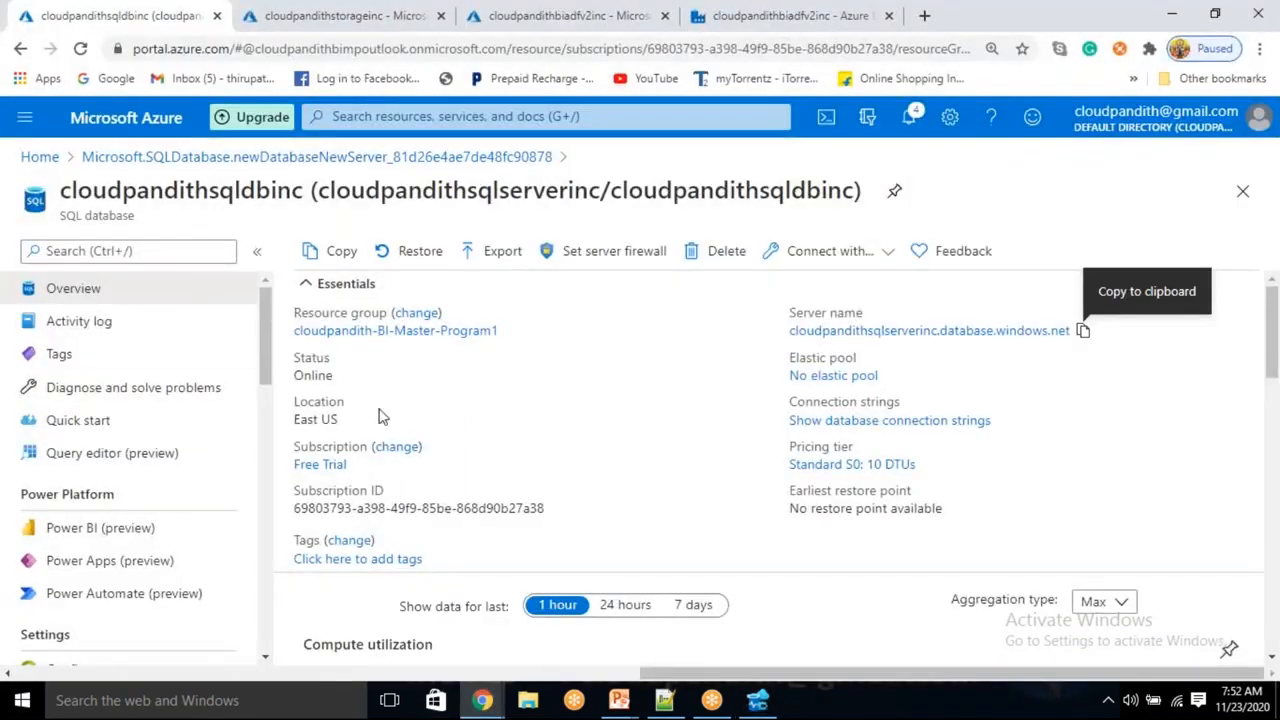
{"action": "left_click", "coordinate": [370, 14]}
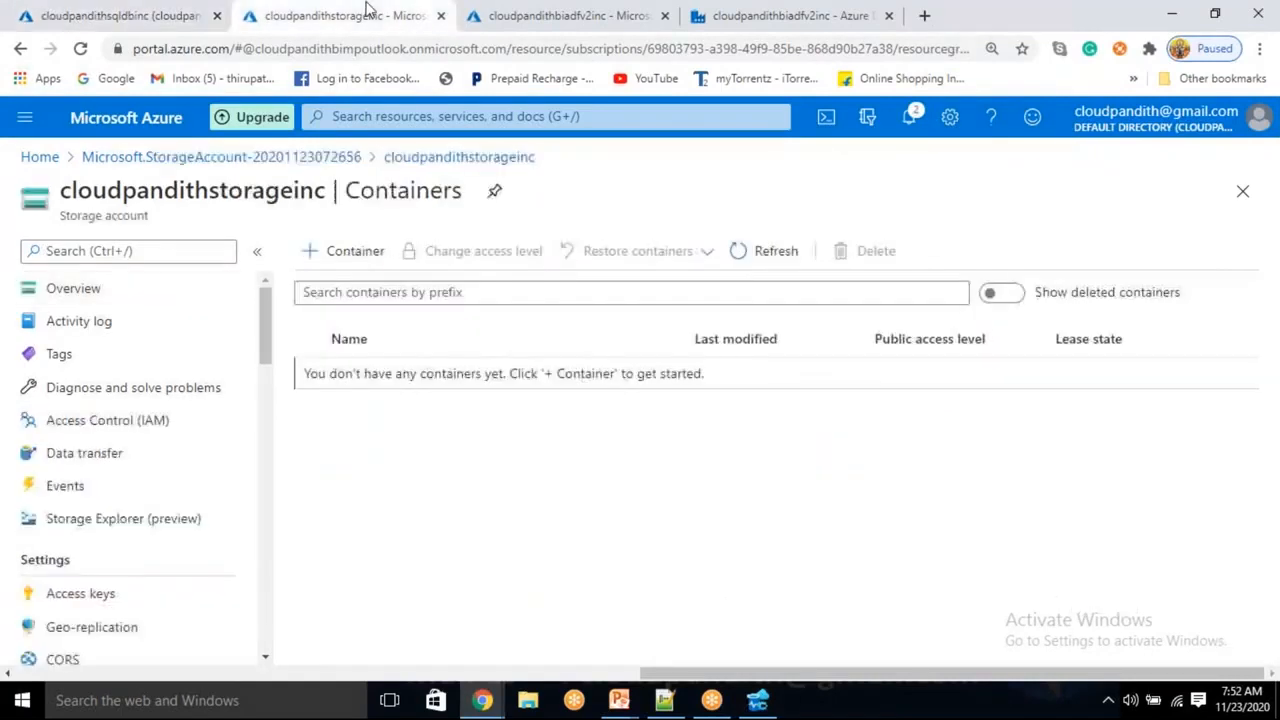
{"action": "left_click", "coordinate": [800, 12]}
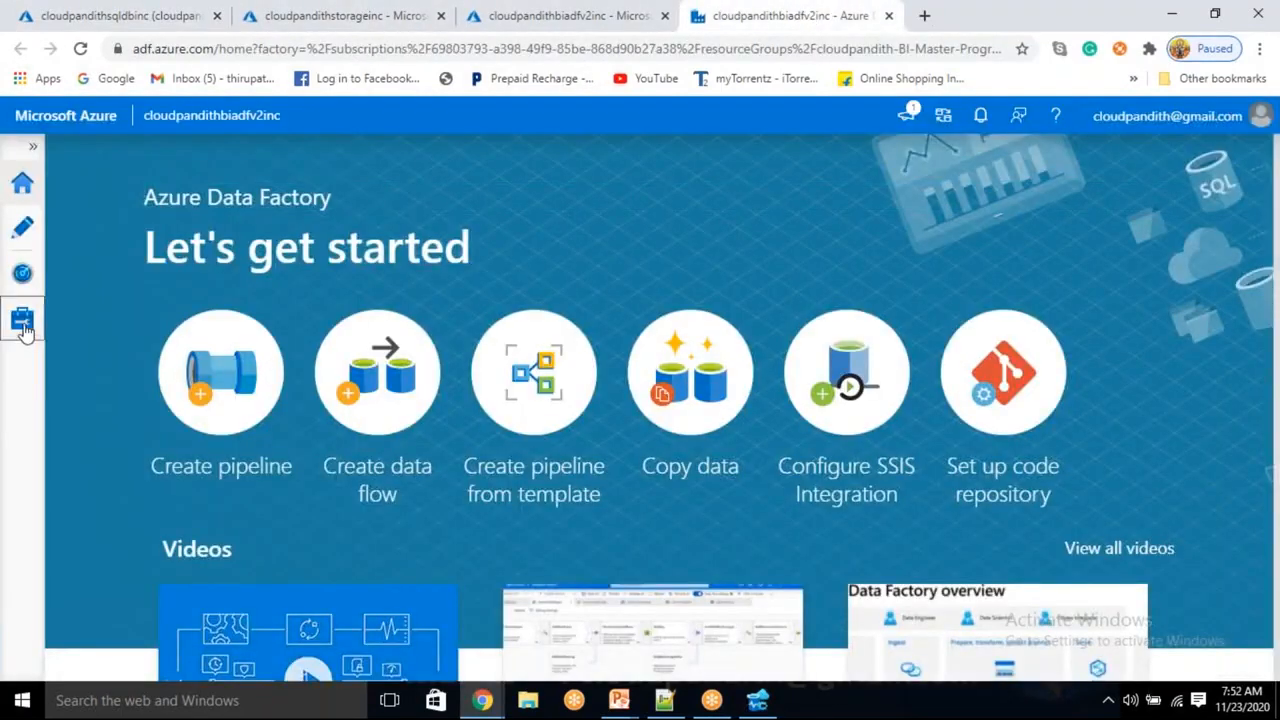
{"action": "left_click", "coordinate": [23, 326]}
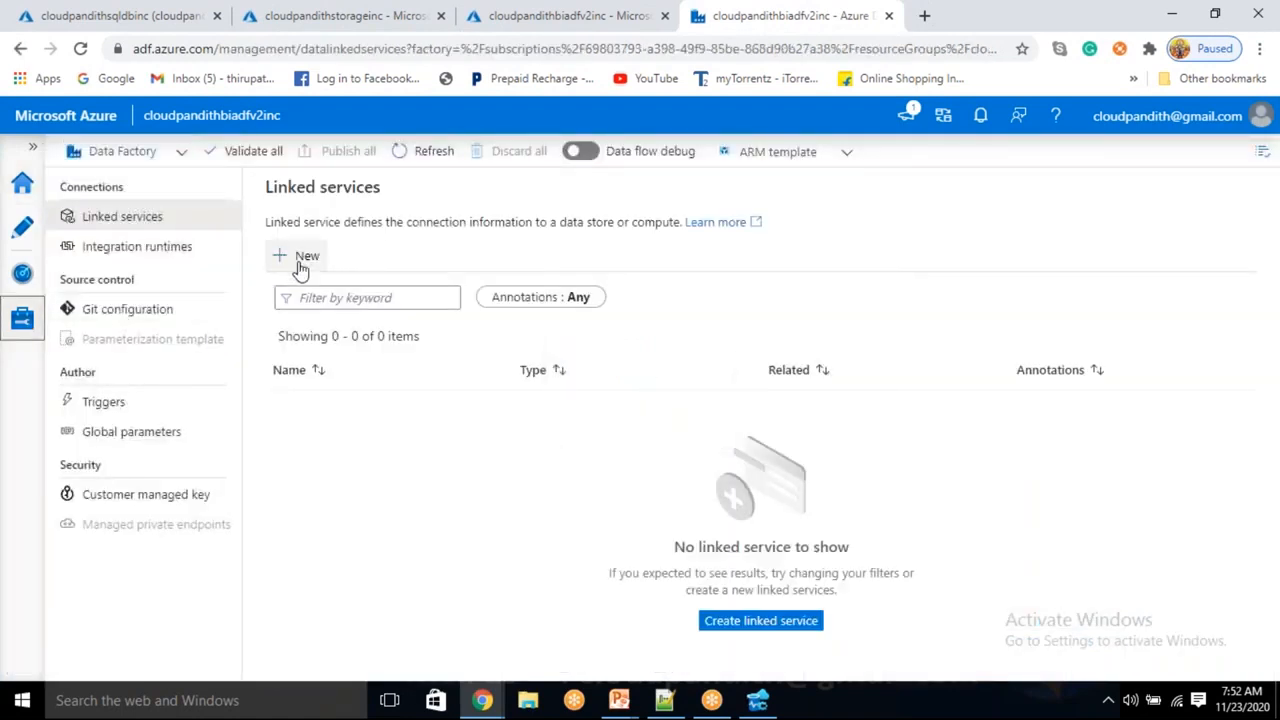
Step: Start a new linked service, searching 'SQL DA' and choosing Azure SQL Database
{"action": "left_click", "coordinate": [301, 262]}
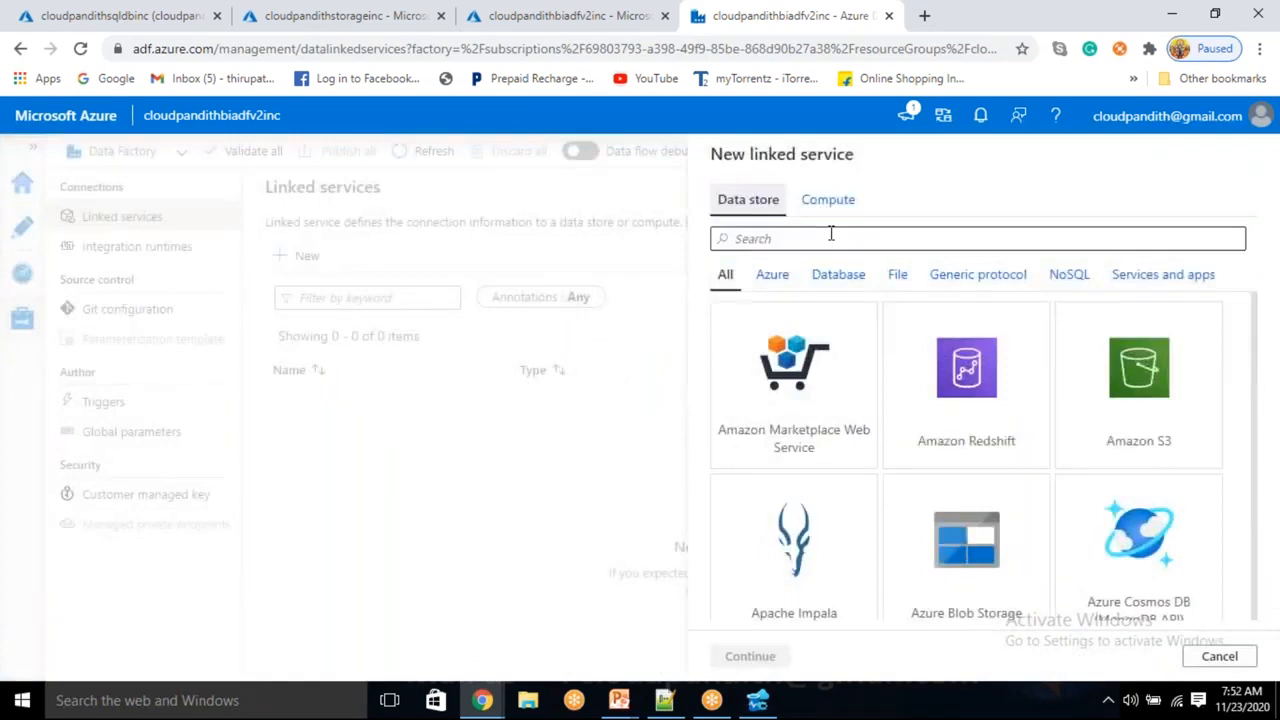
{"action": "left_click", "coordinate": [829, 236]}
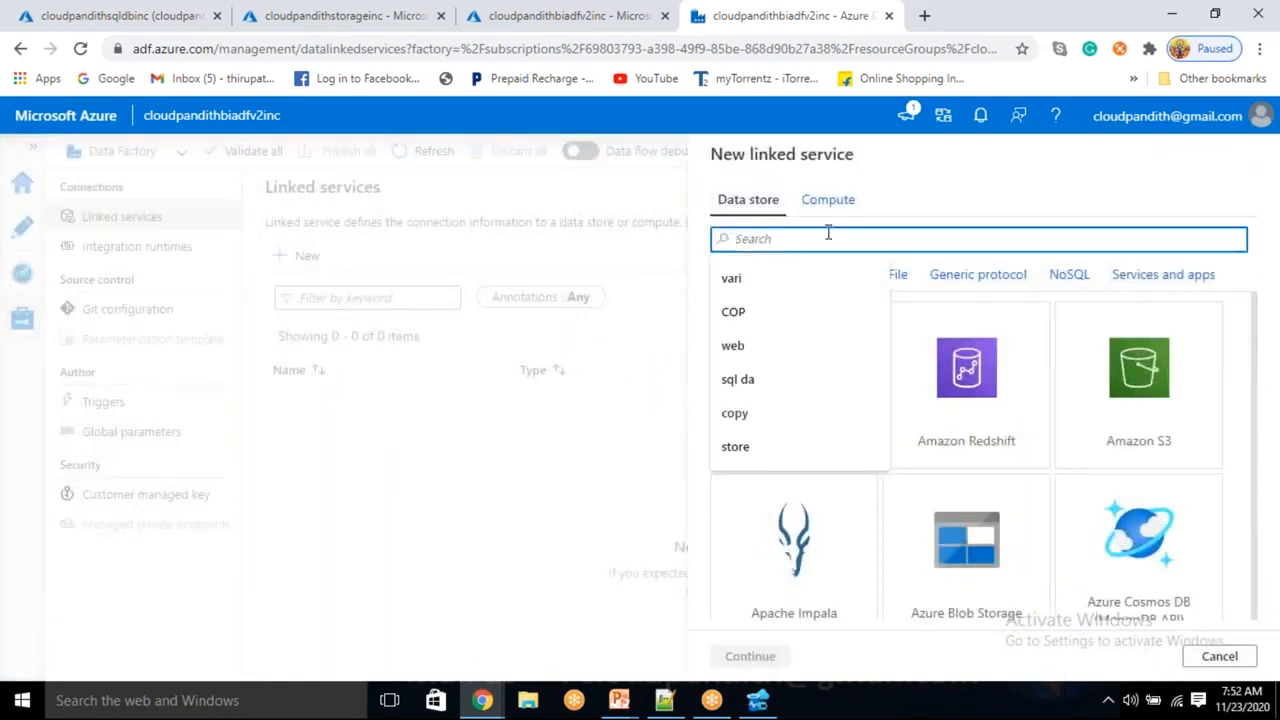
{"action": "type", "text": "LS"}
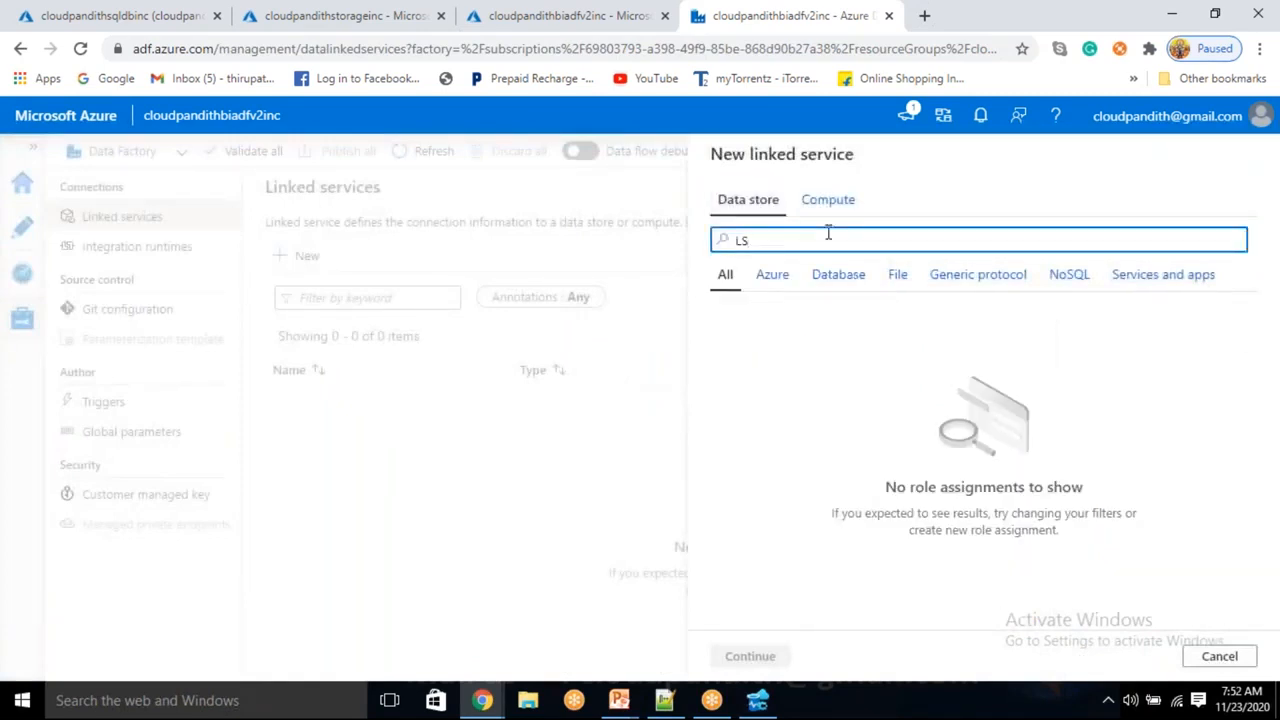
{"action": "key", "text": "BackSpace"}
{"action": "key", "text": "BackSpace"}
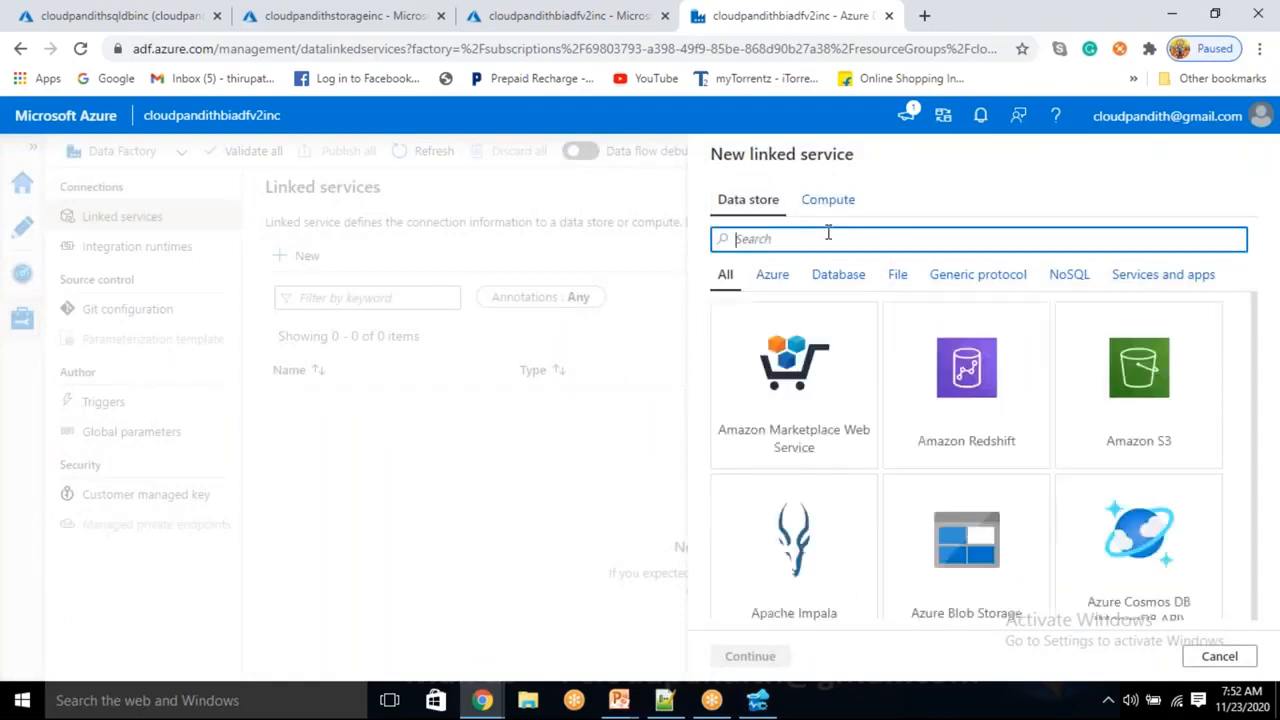
{"action": "type", "text": "SQL DAA"}
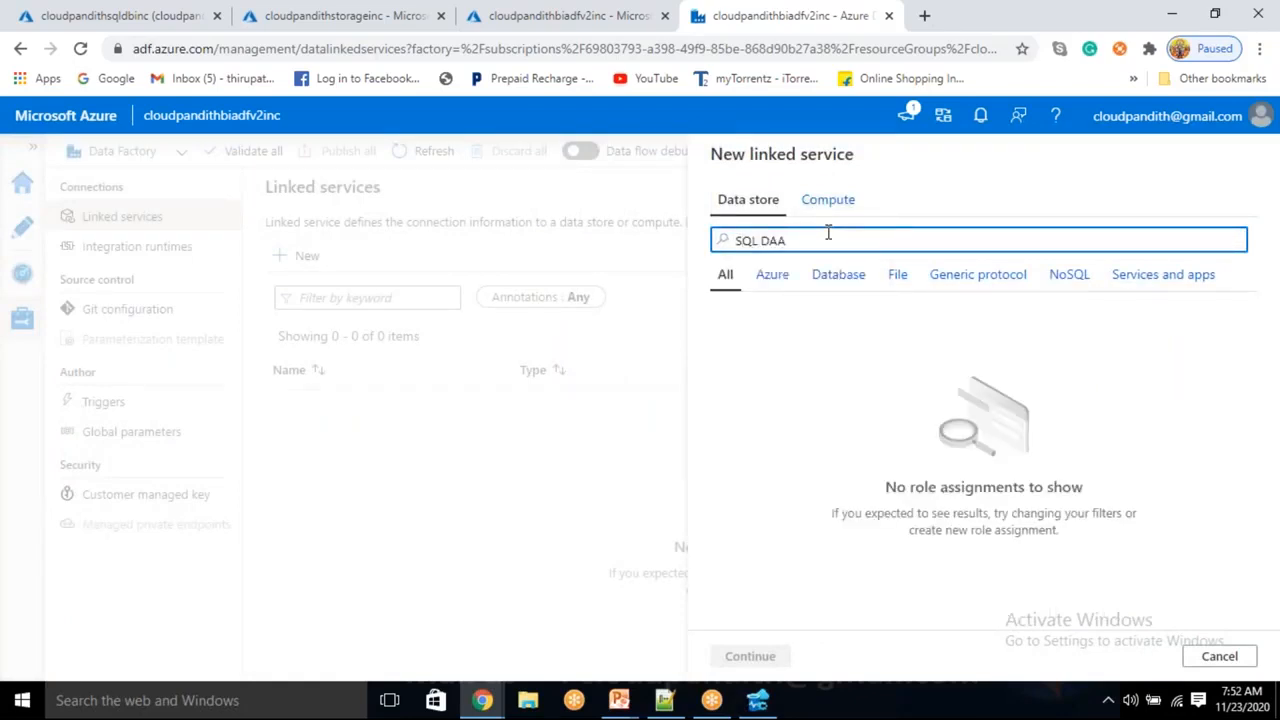
{"action": "key", "text": "BackSpace"}
{"action": "left_click", "coordinate": [797, 405]}
{"action": "left_click", "coordinate": [751, 658]}
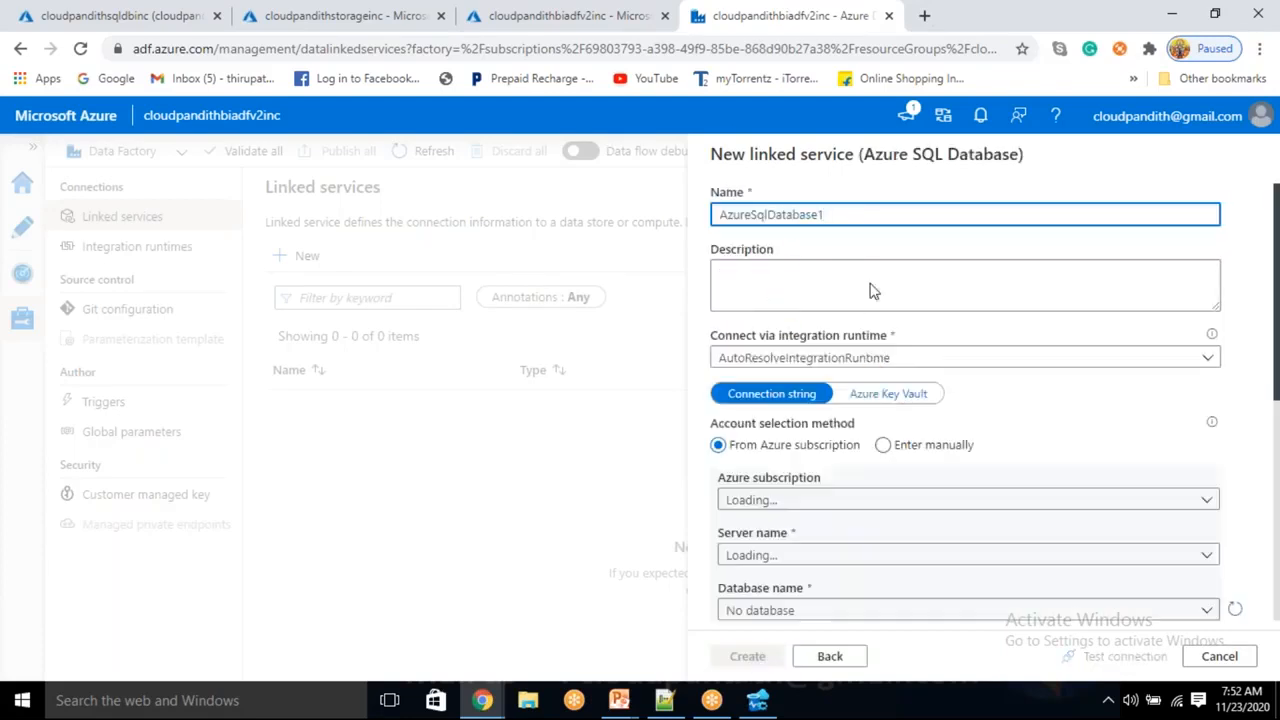
Step: Replace the default name AzureSqlDatabase1 with LS_ASDB
{"action": "left_click", "coordinate": [852, 217]}
{"action": "key", "text": "ctrl+a"}
{"action": "key", "text": "BackSpace"}
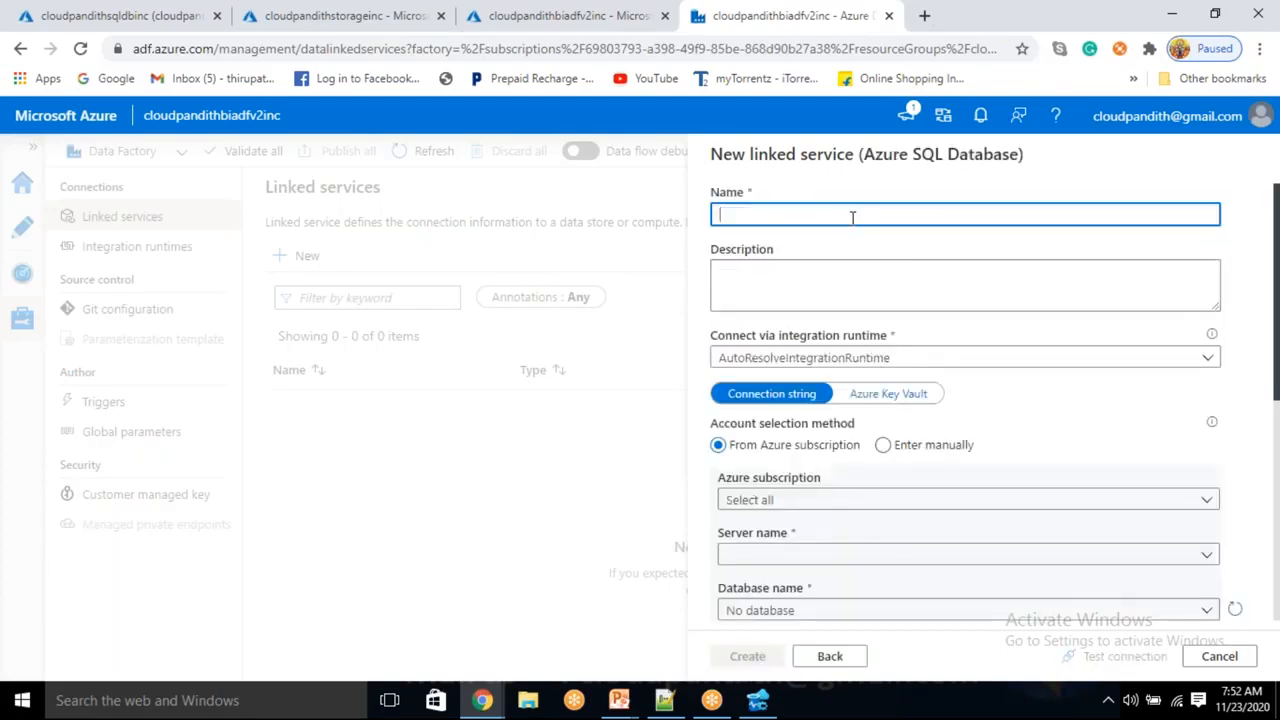
{"action": "type", "text": "ls_a"}
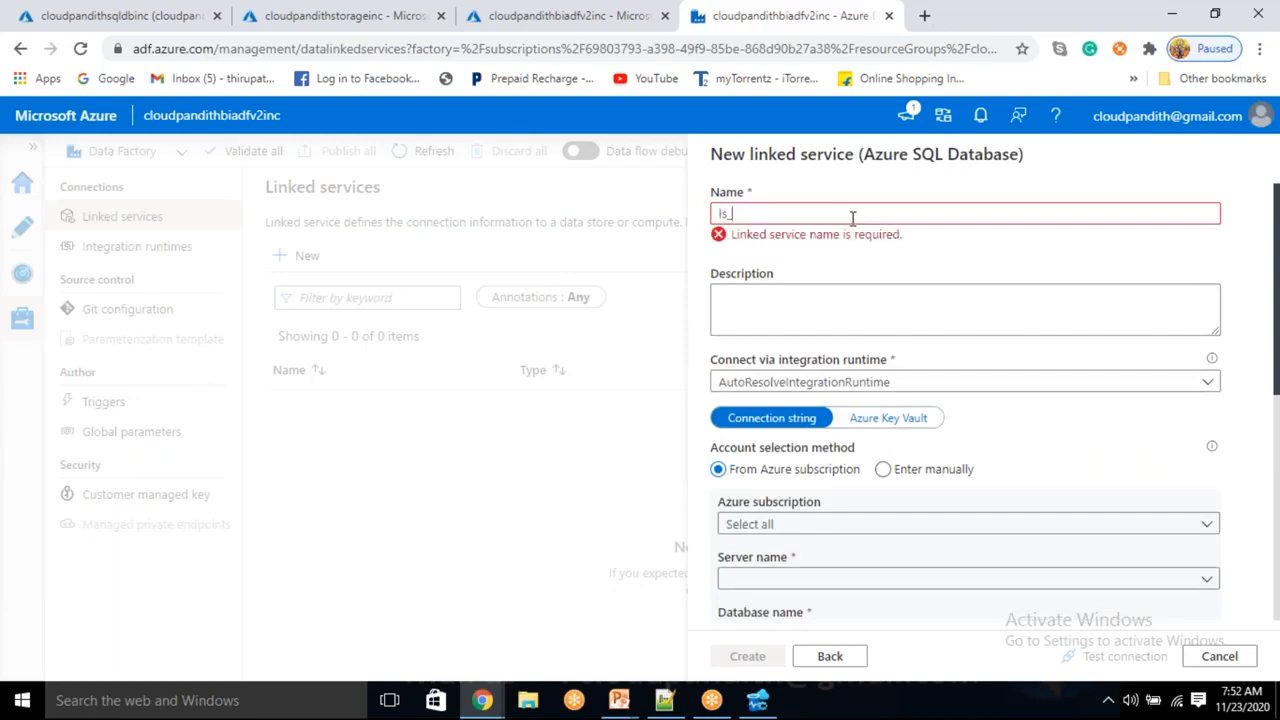
{"action": "key", "text": "BackSpace"}
{"action": "key", "text": "BackSpace"}
{"action": "key", "text": "BackSpace"}
{"action": "key", "text": "BackSpace"}
{"action": "type", "text": "LS_ASDB"}
Step: Select the Free Trial subscription, server cloudpandithsqlserverinc and database cloudpandithsqldbinc
{"action": "scroll", "coordinate": [1000, 400], "scroll_direction": "down", "scroll_amount": 1}
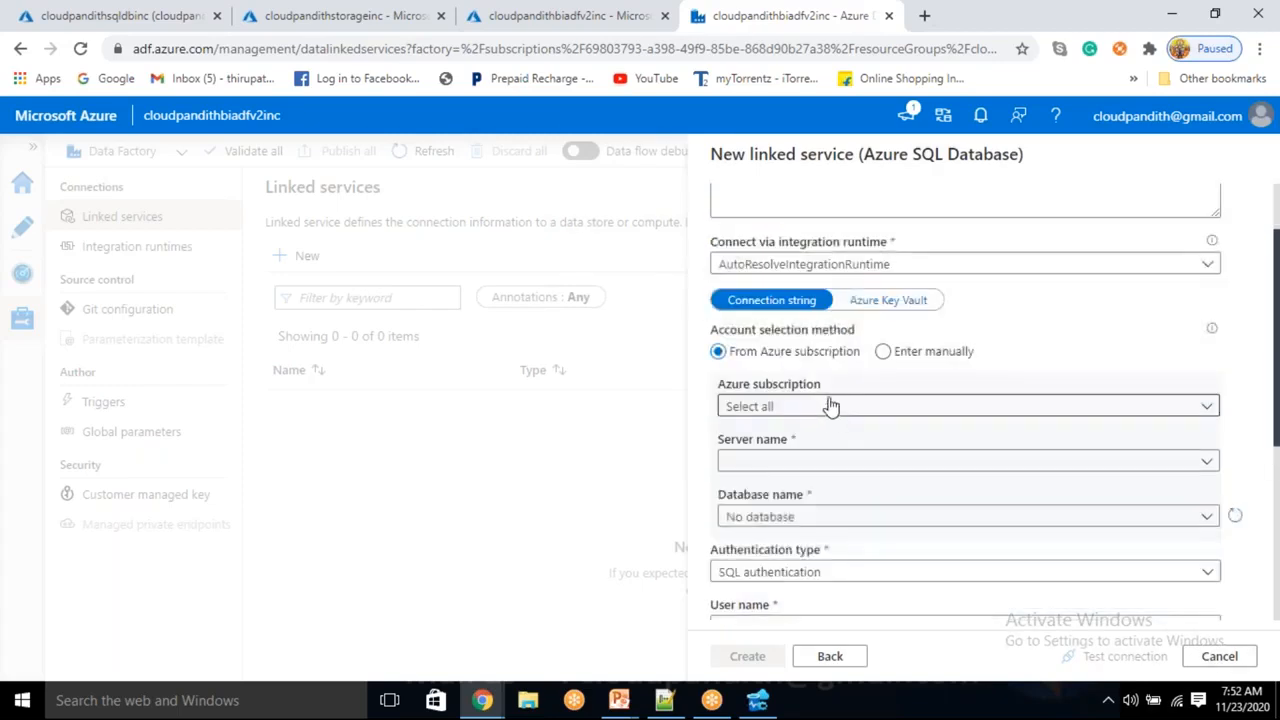
{"action": "left_click", "coordinate": [830, 405]}
{"action": "left_click", "coordinate": [780, 459]}
{"action": "left_click", "coordinate": [778, 460]}
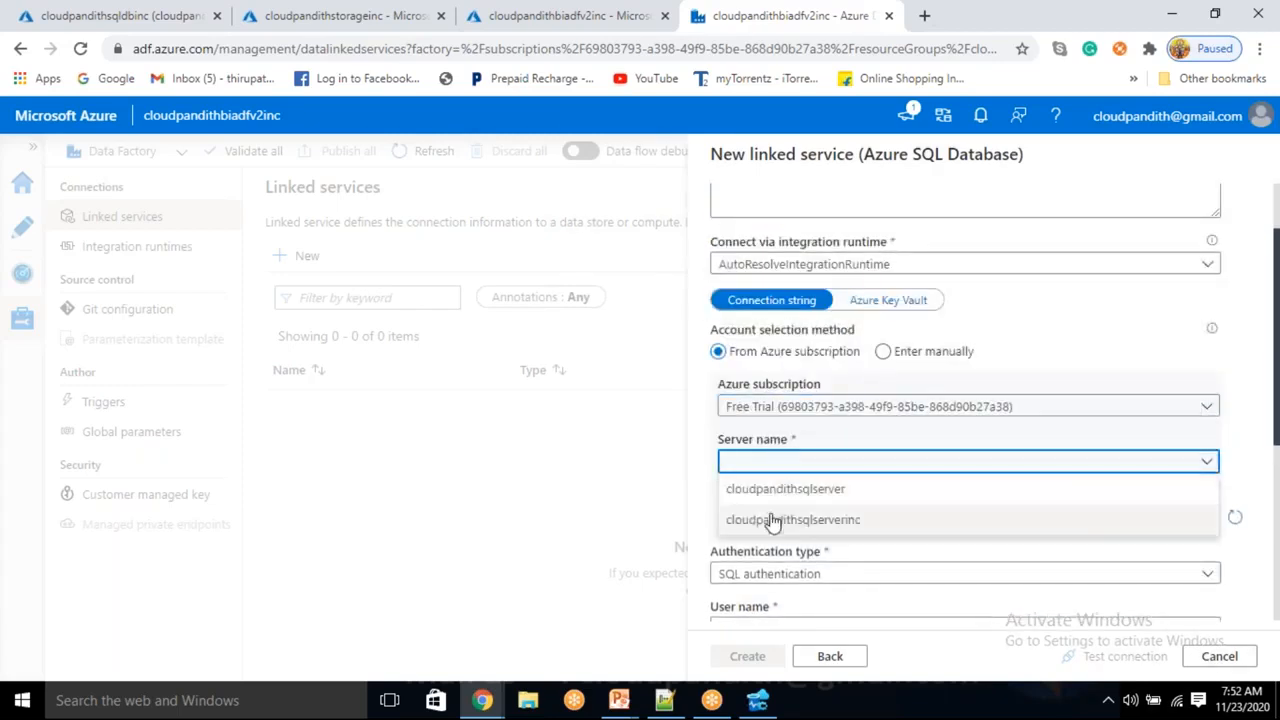
{"action": "left_click", "coordinate": [772, 520]}
{"action": "scroll", "coordinate": [1203, 372], "scroll_direction": "down", "scroll_amount": 1}
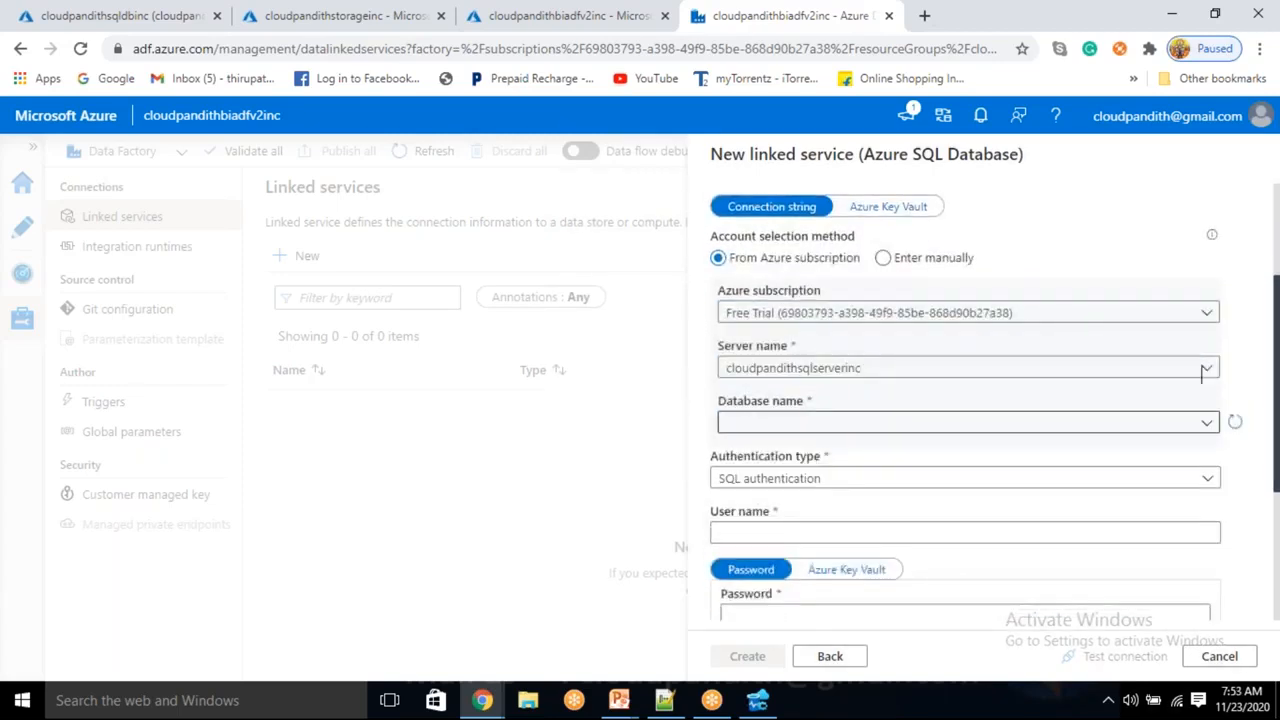
{"action": "left_click", "coordinate": [806, 424]}
{"action": "left_click", "coordinate": [806, 450]}
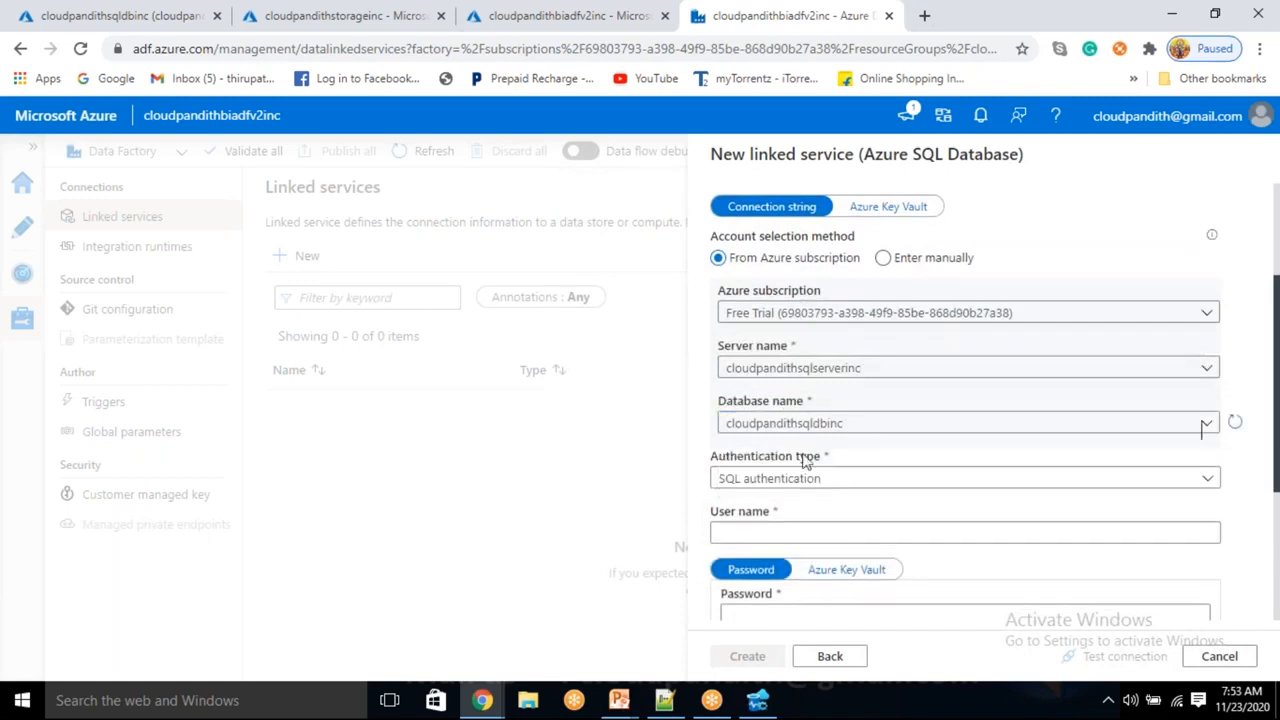
Step: Enter the SQL authentication user name
{"action": "scroll", "coordinate": [1000, 445], "scroll_direction": "down", "scroll_amount": 1}
{"action": "left_click", "coordinate": [785, 441]}
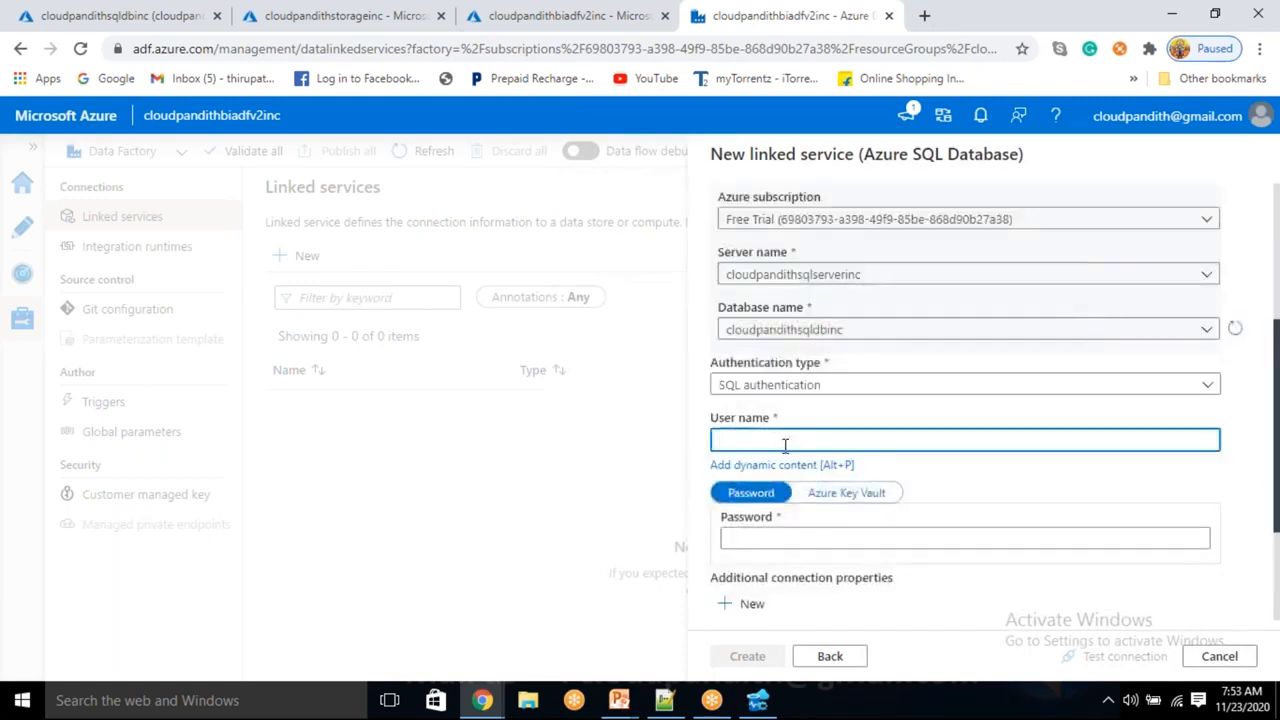
{"action": "type", "text": "MALLIKA"}
{"action": "key", "text": "BackSpace"}
{"action": "key", "text": "BackSpace"}
{"action": "key", "text": "BackSpace"}
{"action": "key", "text": "BackSpace"}
{"action": "key", "text": "BackSpace"}
{"action": "key", "text": "BackSpace"}
{"action": "key", "text": "BackSpace"}
{"action": "type", "text": "mallaiah"}
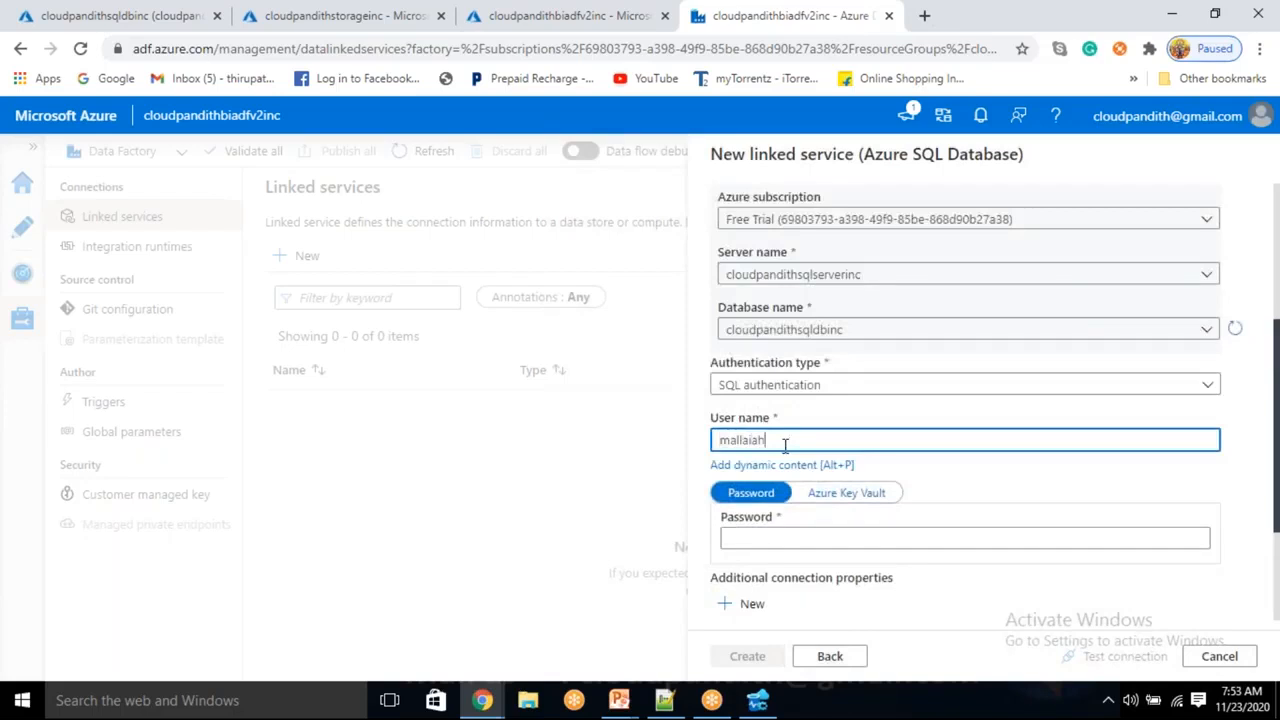
{"action": "key", "text": "Tab"}
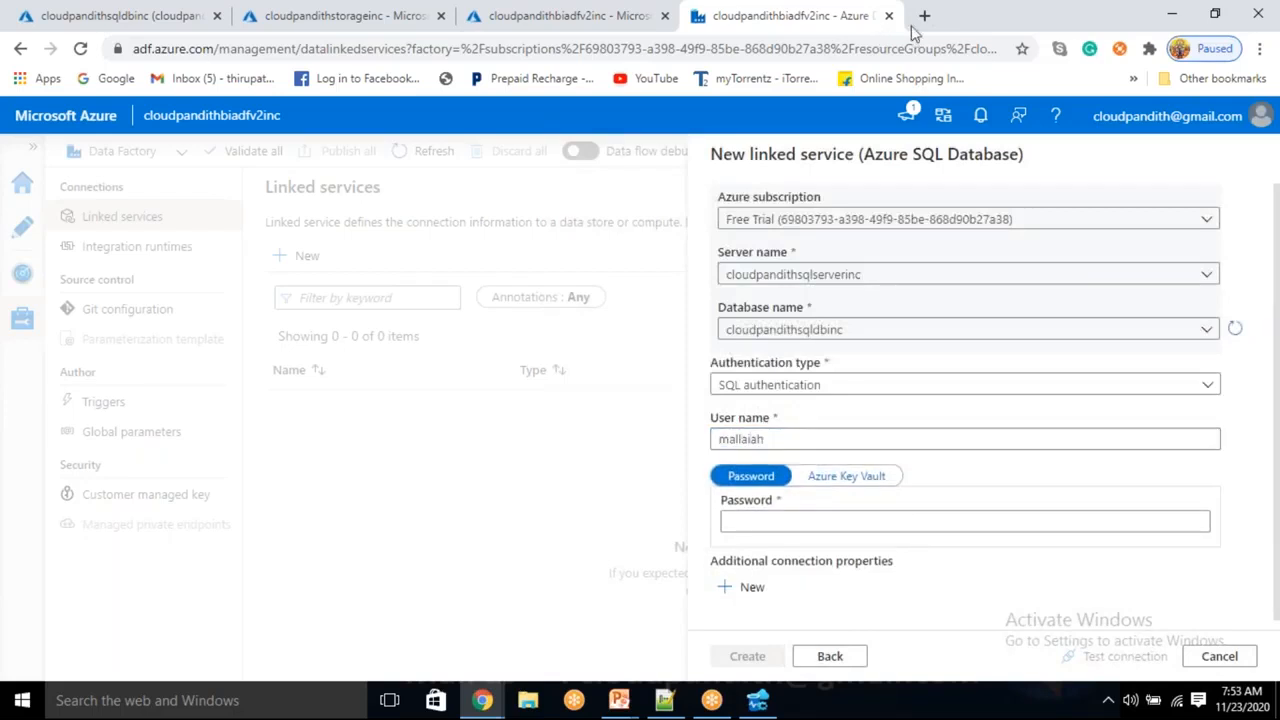
Step: Enter the SQL account password and test the database connection
{"action": "left_click", "coordinate": [792, 522]}
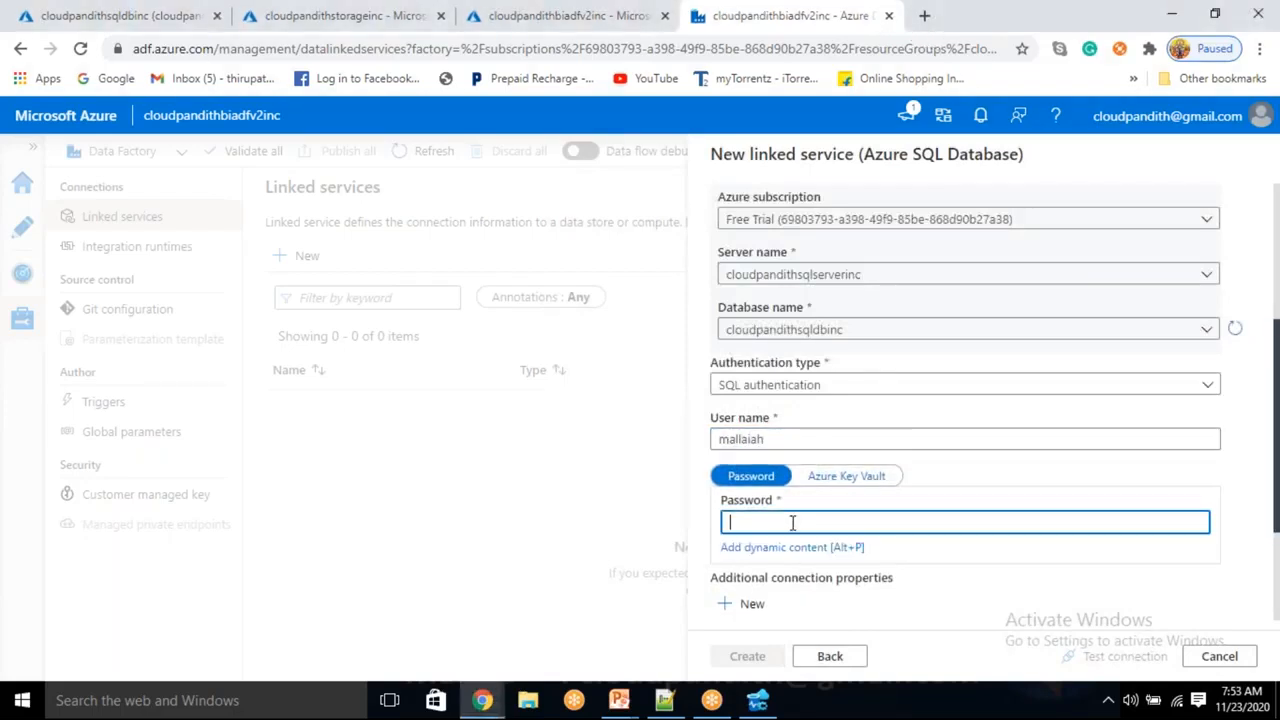
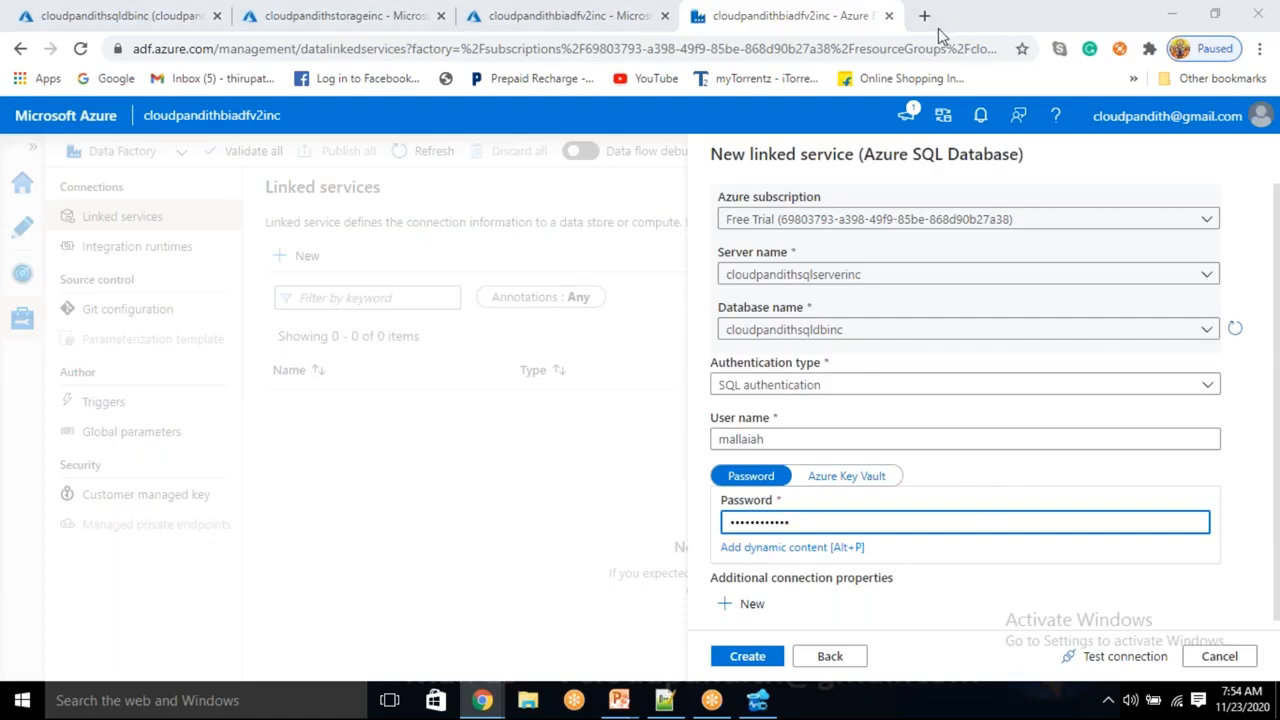
{"action": "scroll", "coordinate": [981, 515], "scroll_direction": "up", "scroll_amount": 1}
{"action": "scroll", "coordinate": [981, 515], "scroll_direction": "up", "scroll_amount": 1}
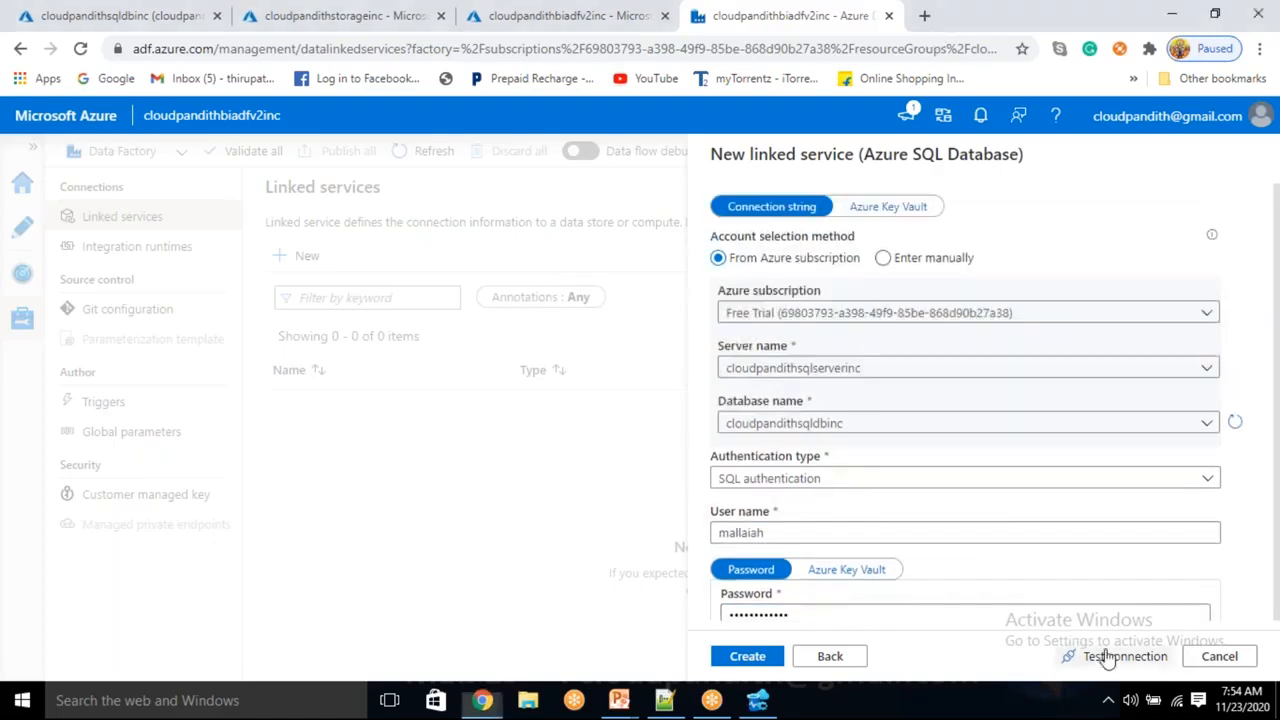
{"action": "left_click", "coordinate": [1110, 656]}
Step: Create the LS_ASDB linked service after the connection test succeeds
{"action": "scroll", "coordinate": [971, 500], "scroll_direction": "down", "scroll_amount": 3}
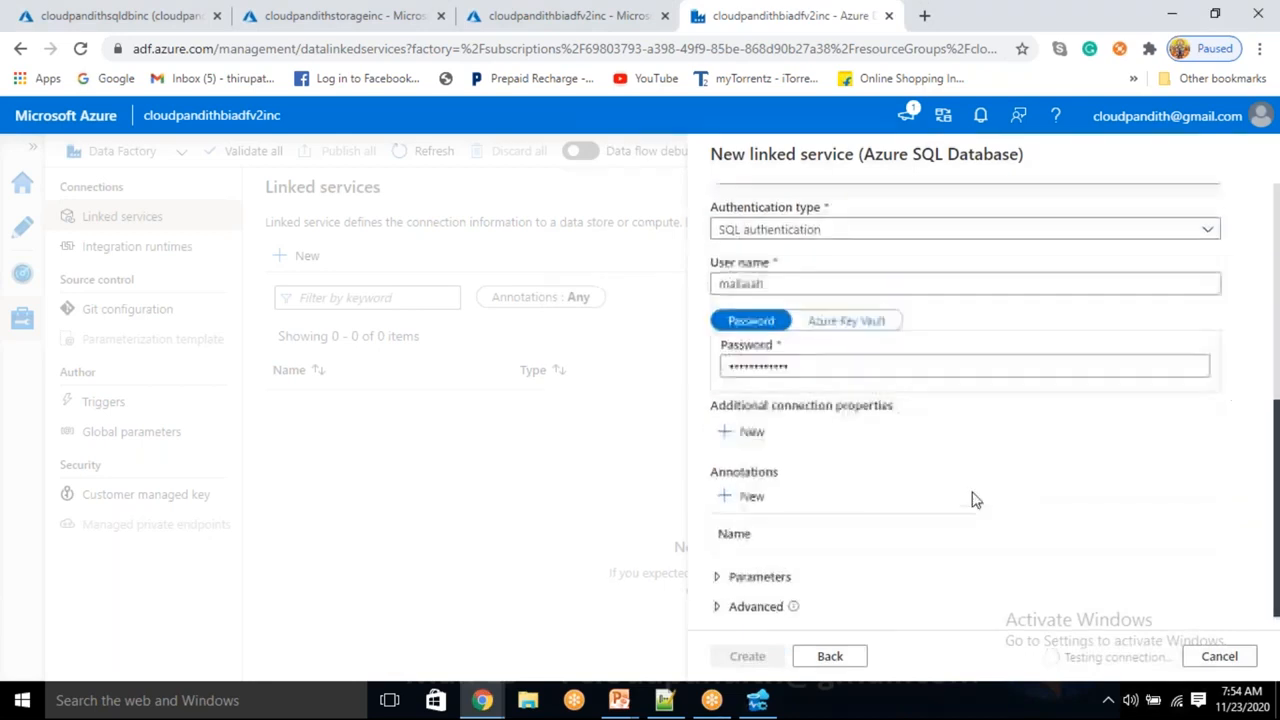
{"action": "scroll", "coordinate": [976, 501], "scroll_direction": "up", "scroll_amount": 1}
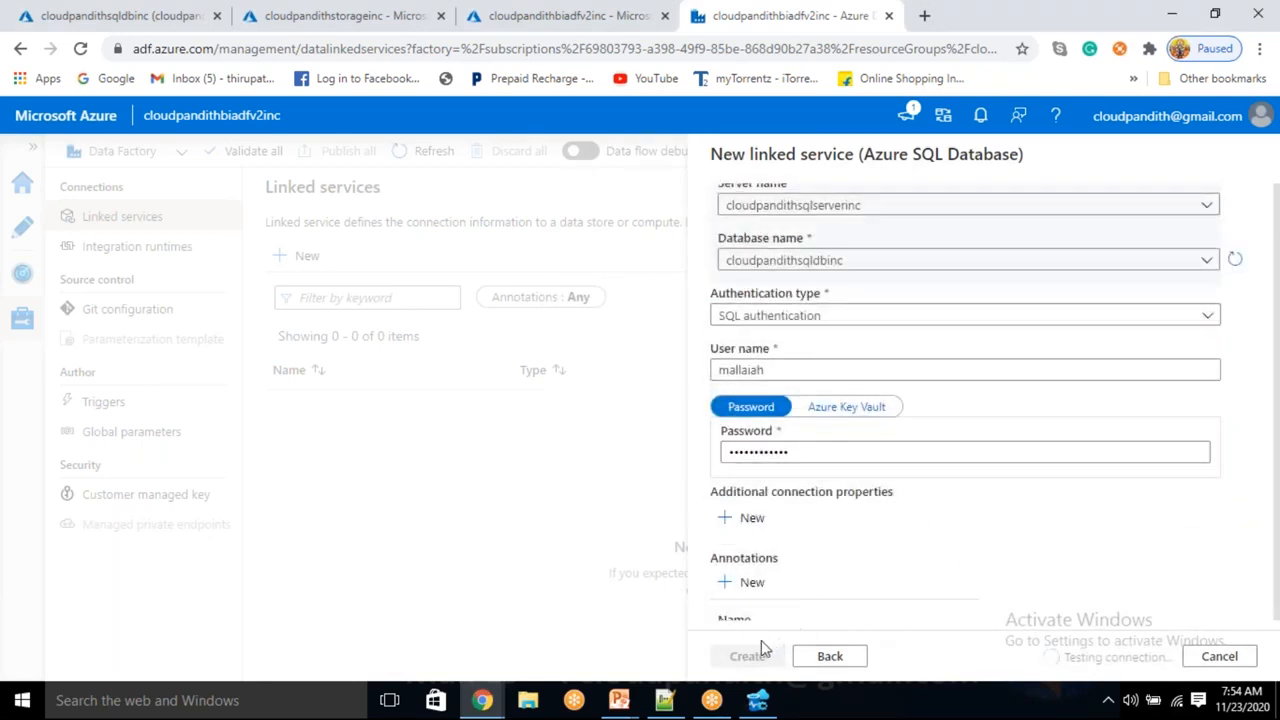
{"action": "key", "text": "super"}
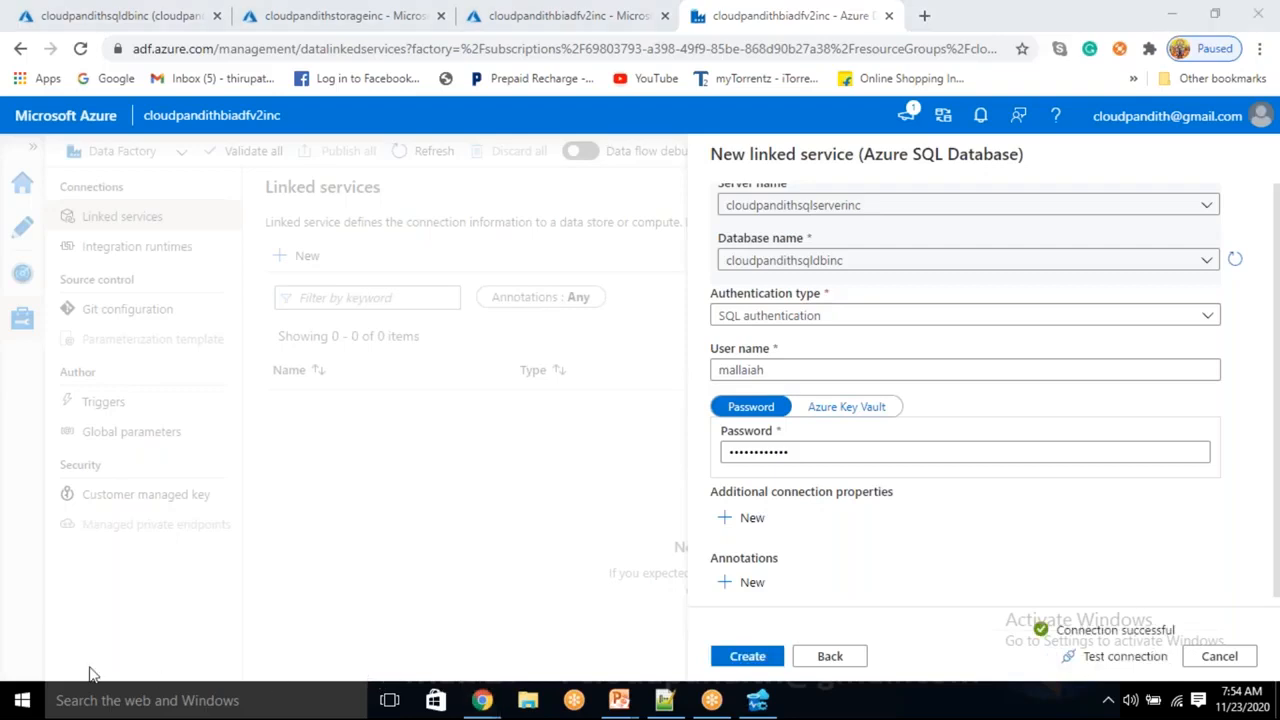
{"action": "left_click", "coordinate": [750, 660]}
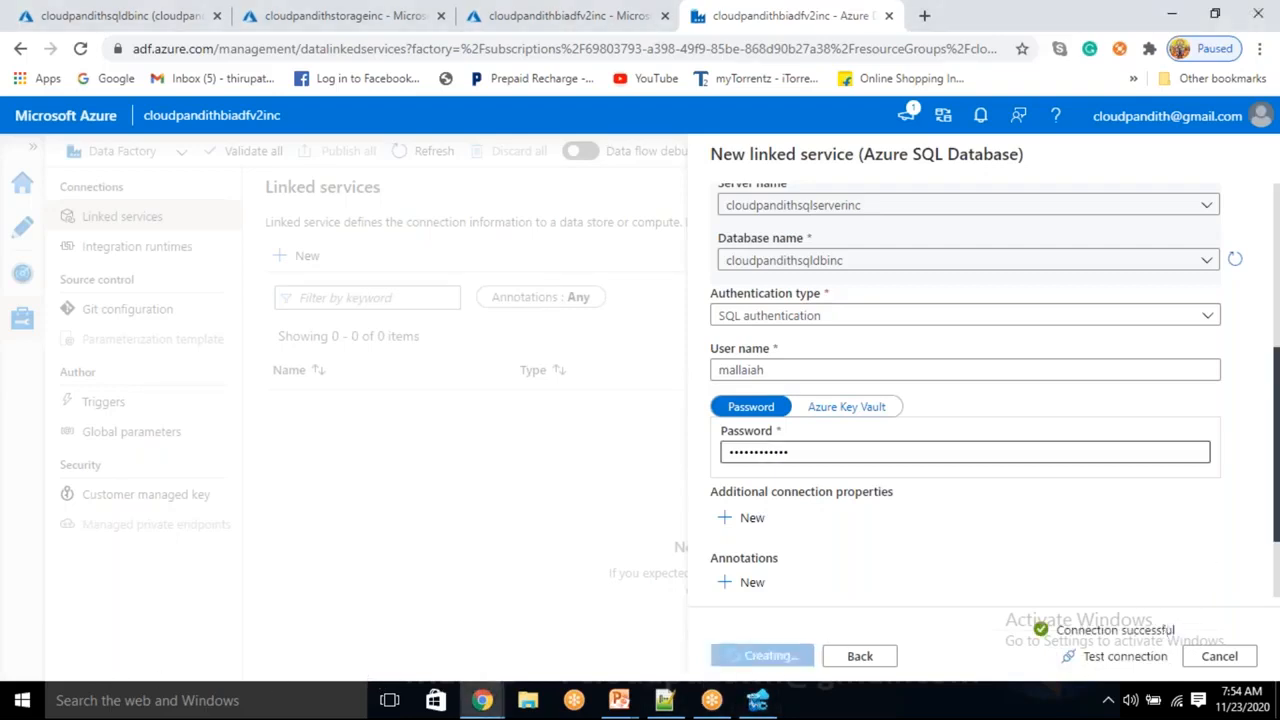
Step: Start a new Azure Blob Storage linked service and name it LS_ABS
{"action": "left_click", "coordinate": [307, 256]}
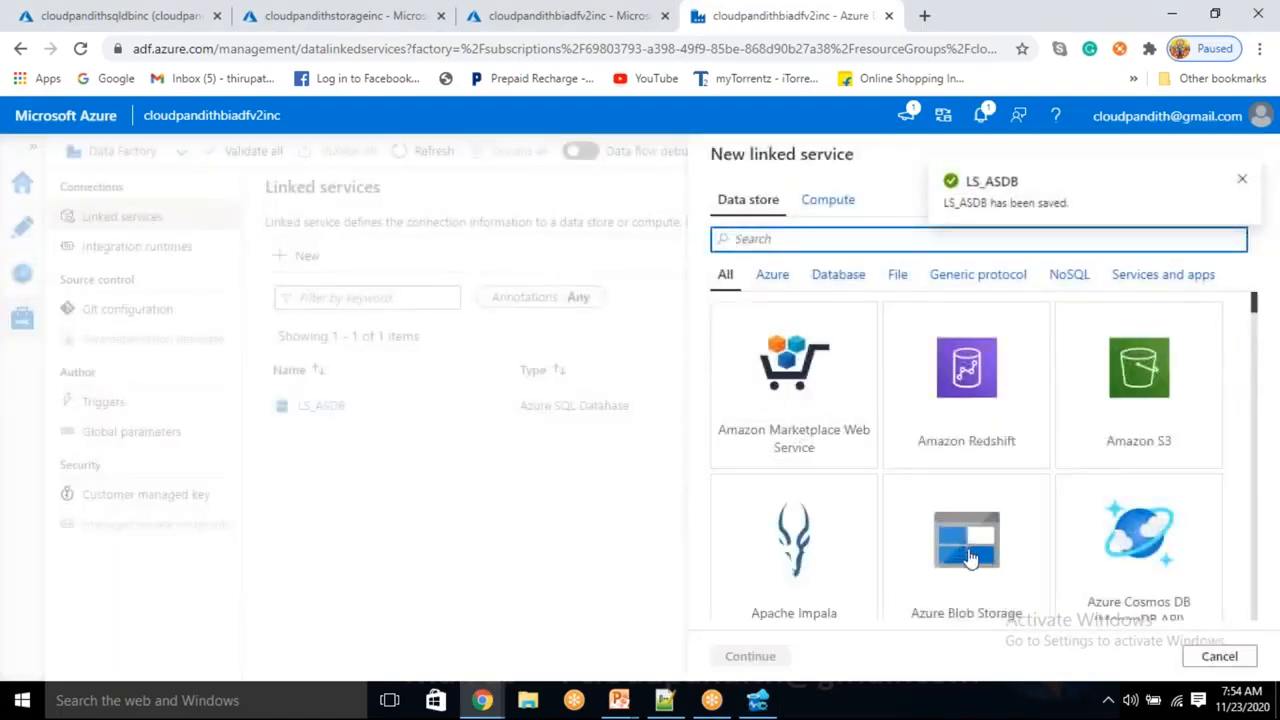
{"action": "left_click", "coordinate": [966, 556]}
{"action": "left_click", "coordinate": [750, 656]}
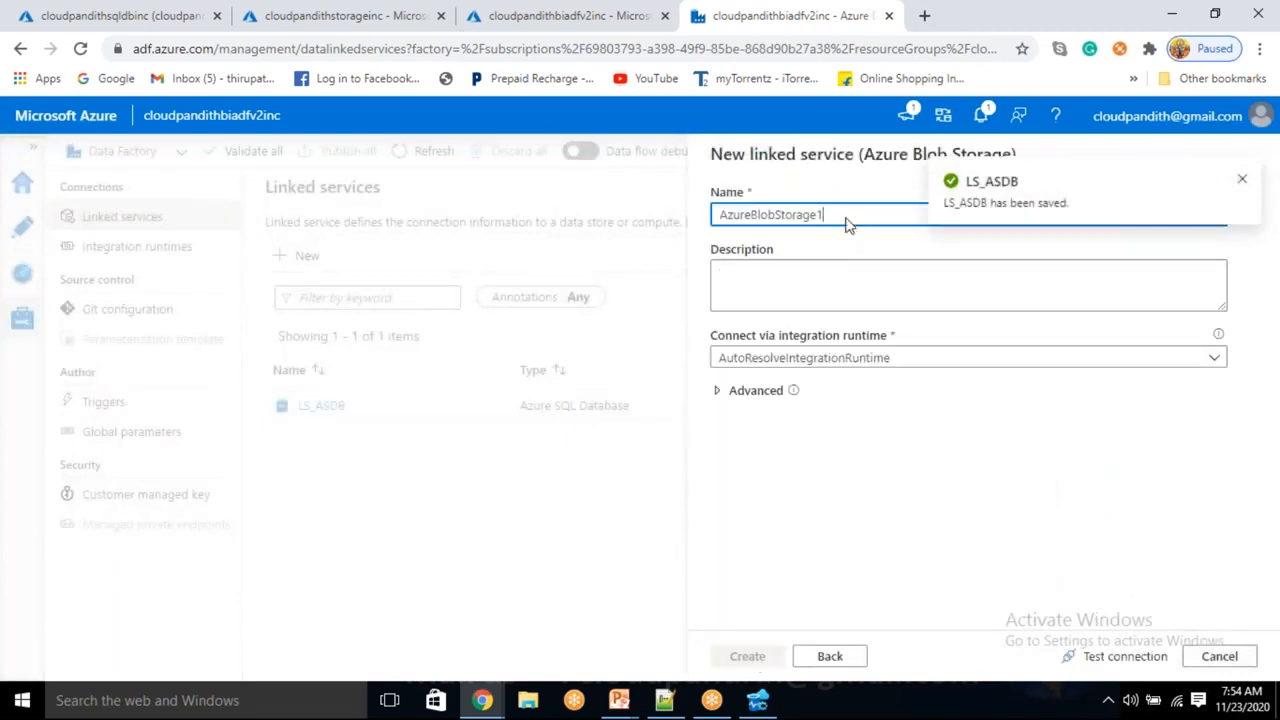
{"action": "key", "text": "ctrl+a"}
{"action": "key", "text": "BackSpace"}
{"action": "type", "text": "ls"}
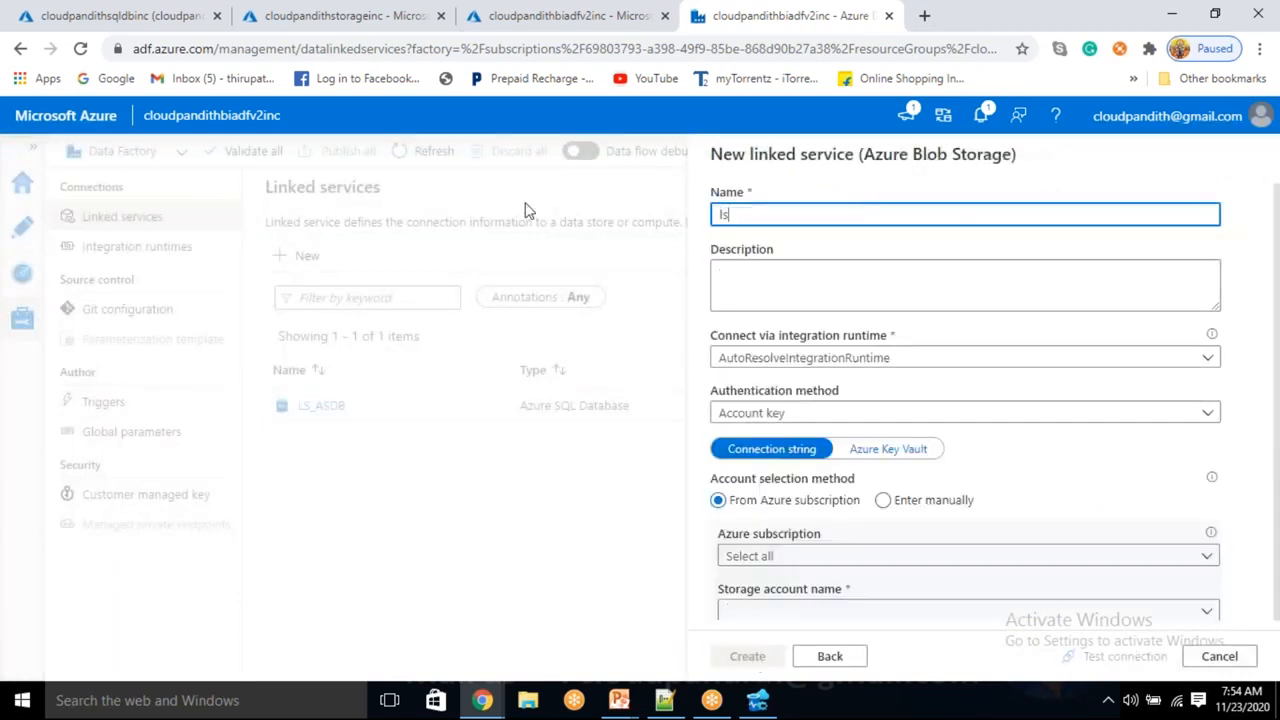
{"action": "key", "text": "BackSpace"}
{"action": "key", "text": "BackSpace"}
{"action": "type", "text": "LS_ABS"}
Step: Point it at the Free Trial subscription's cloudpandithstorageinc account, create it, and go to Author
{"action": "scroll", "coordinate": [760, 412], "scroll_direction": "down", "scroll_amount": 2}
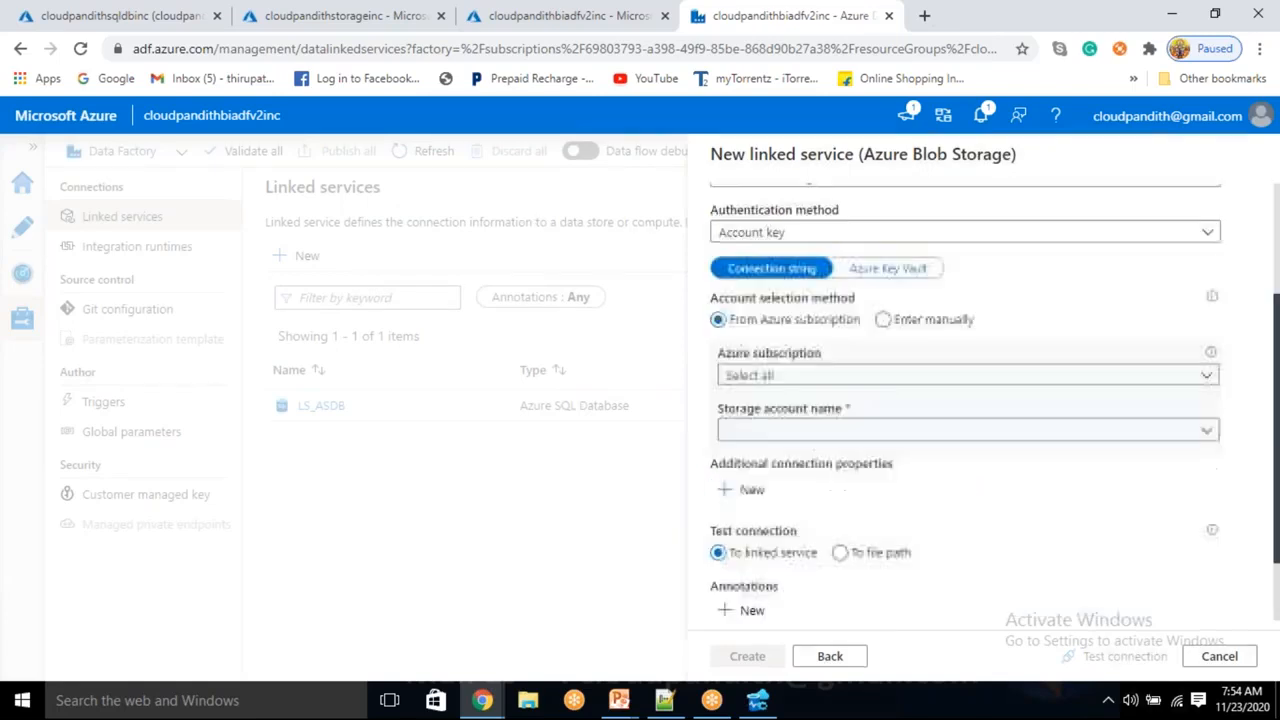
{"action": "left_click", "coordinate": [800, 375]}
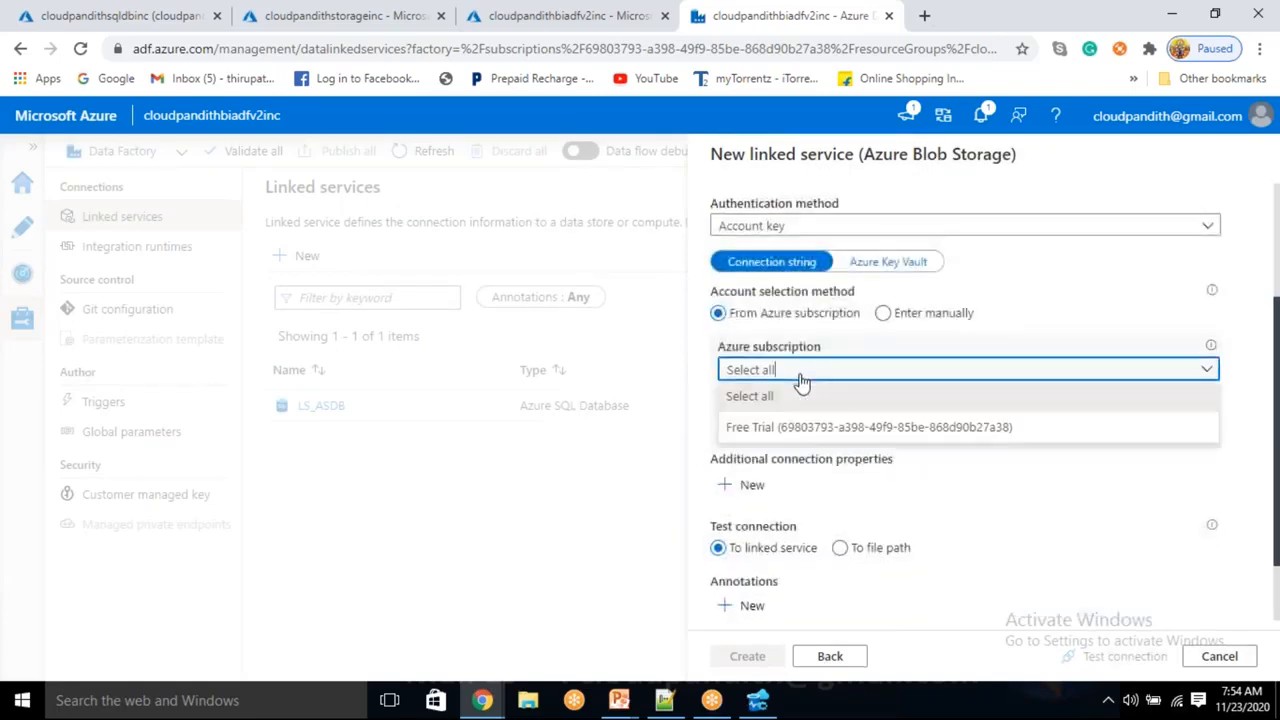
{"action": "left_click", "coordinate": [795, 426]}
{"action": "left_click", "coordinate": [780, 434]}
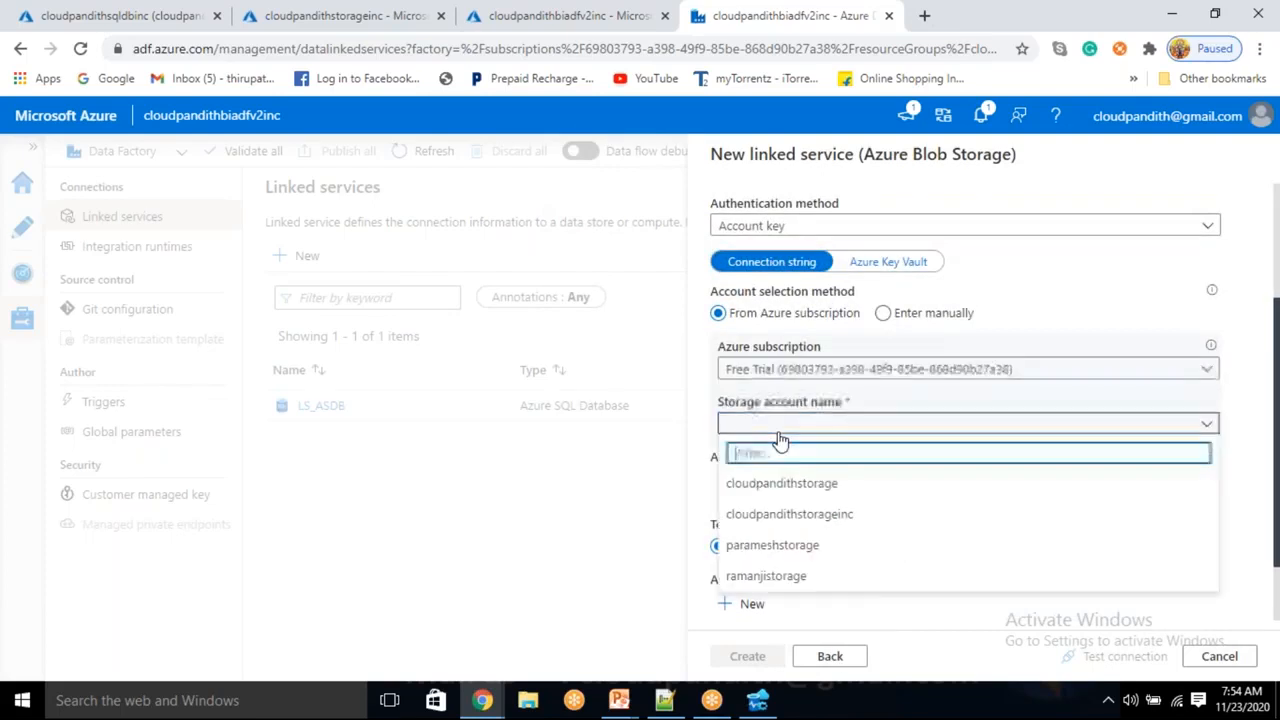
{"action": "left_click", "coordinate": [774, 520]}
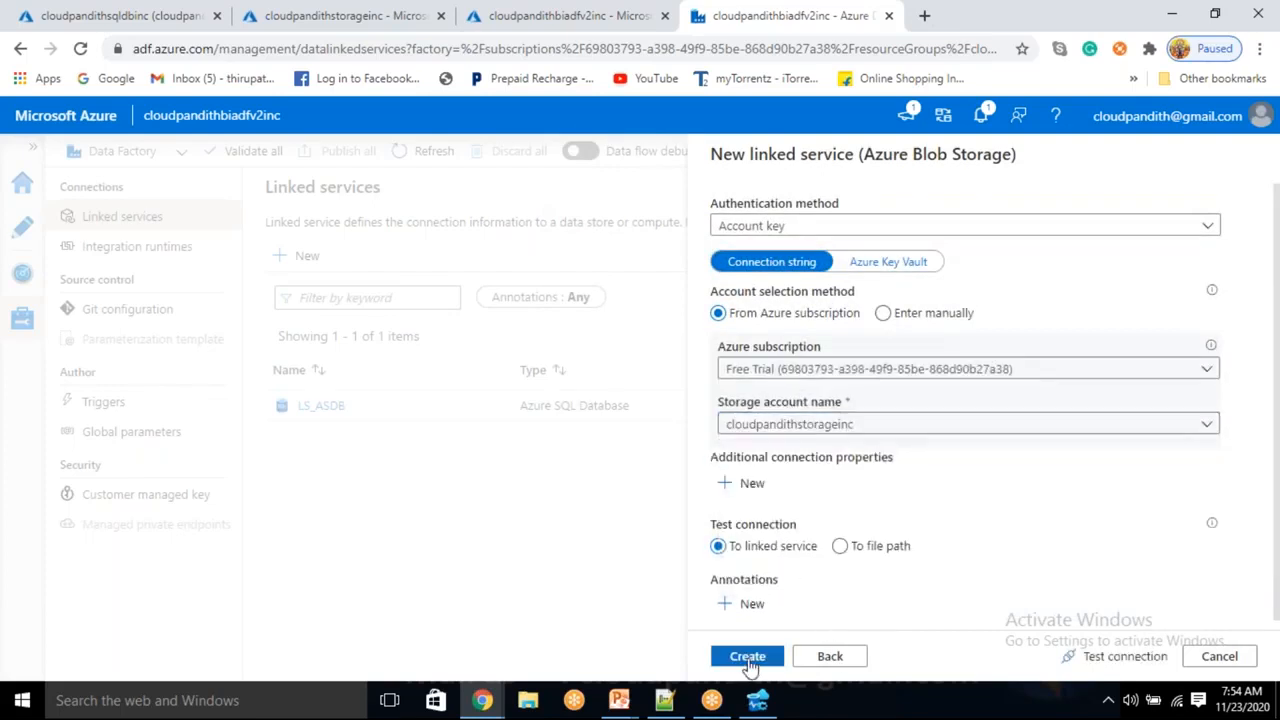
{"action": "left_click", "coordinate": [740, 656]}
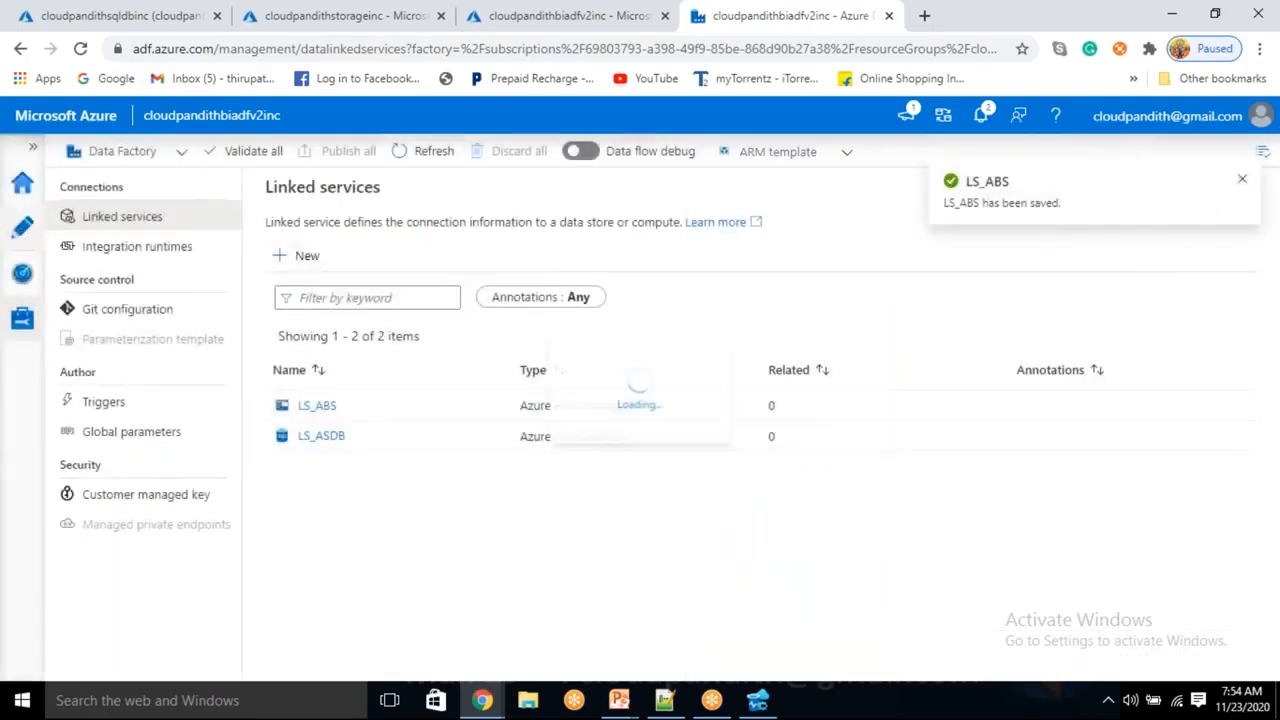
{"action": "left_click", "coordinate": [22, 227]}
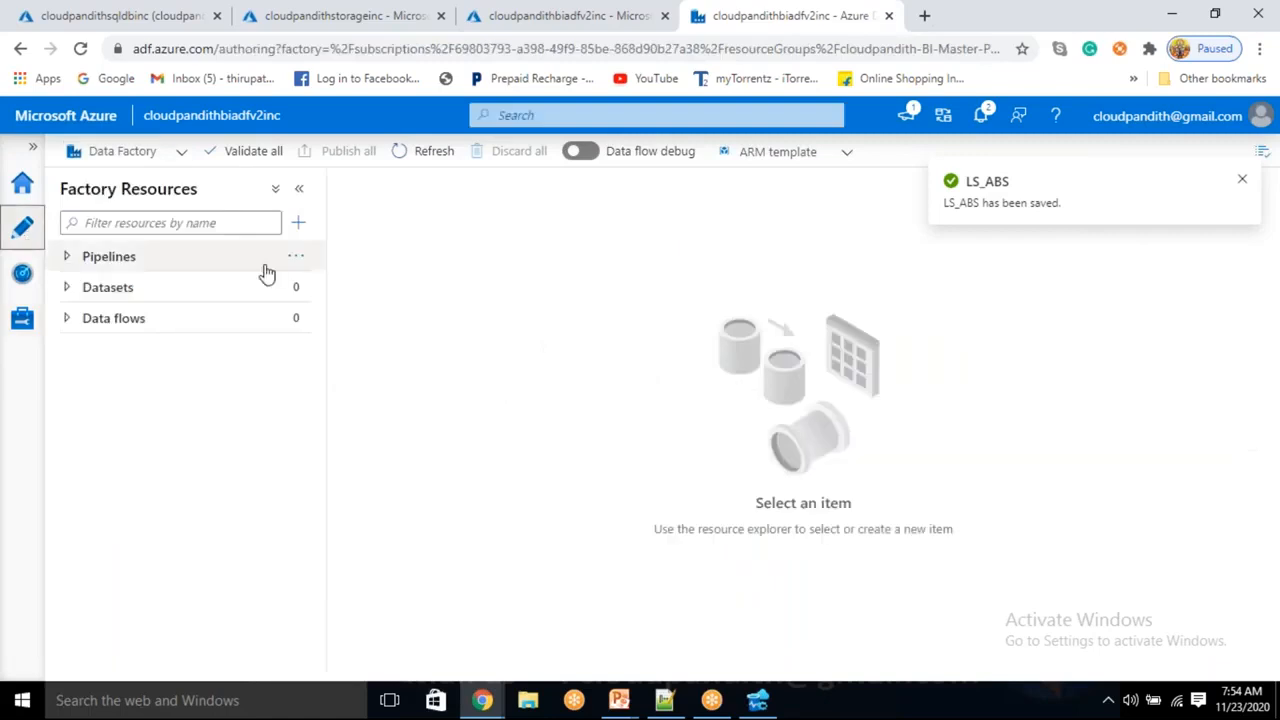
Step: Create a new pipeline, trying out and then removing a Lookup activity on the canvas
{"action": "left_click", "coordinate": [298, 222]}
{"action": "left_click", "coordinate": [338, 250]}
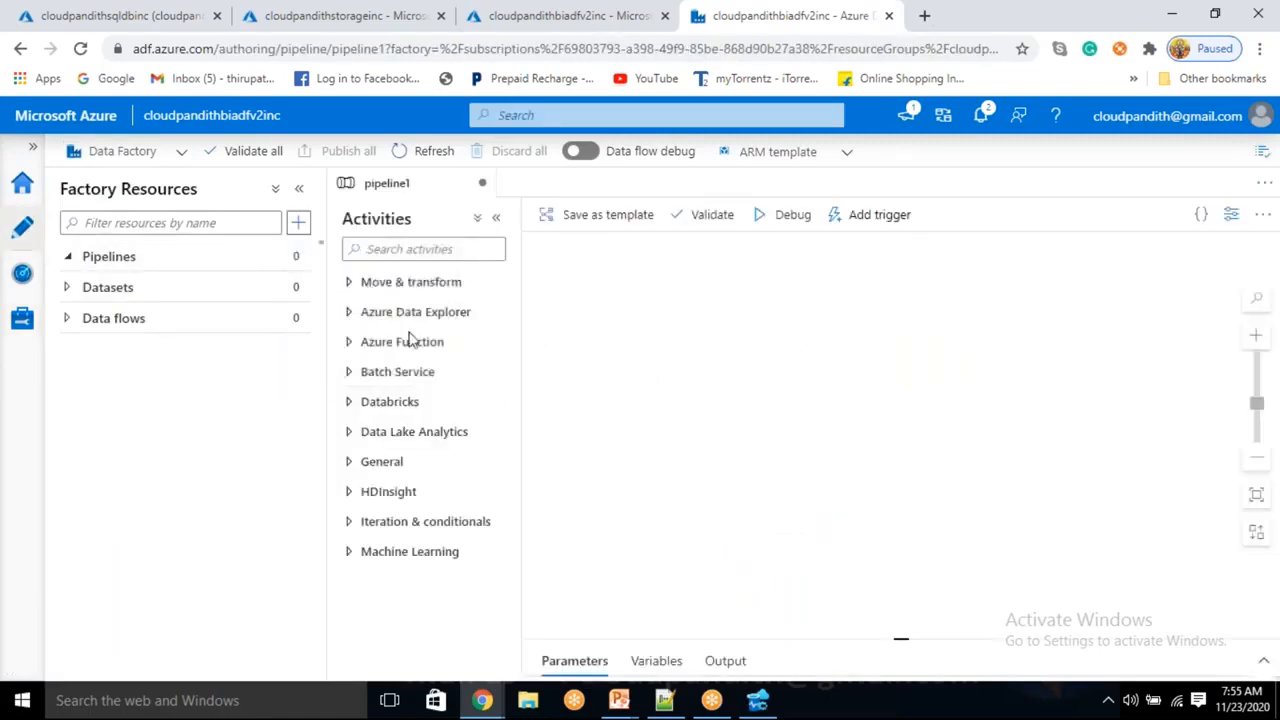
{"action": "left_click", "coordinate": [410, 249]}
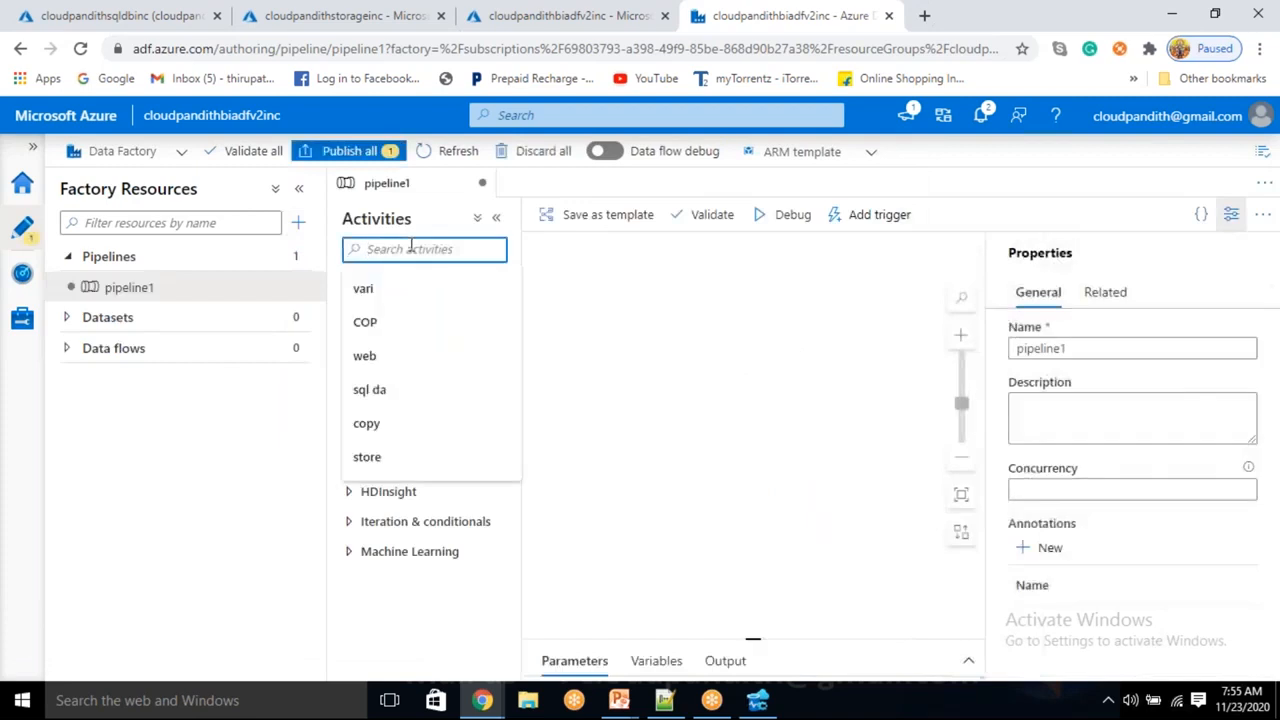
{"action": "type", "text": "Looo"}
{"action": "key", "text": "BackSpace"}
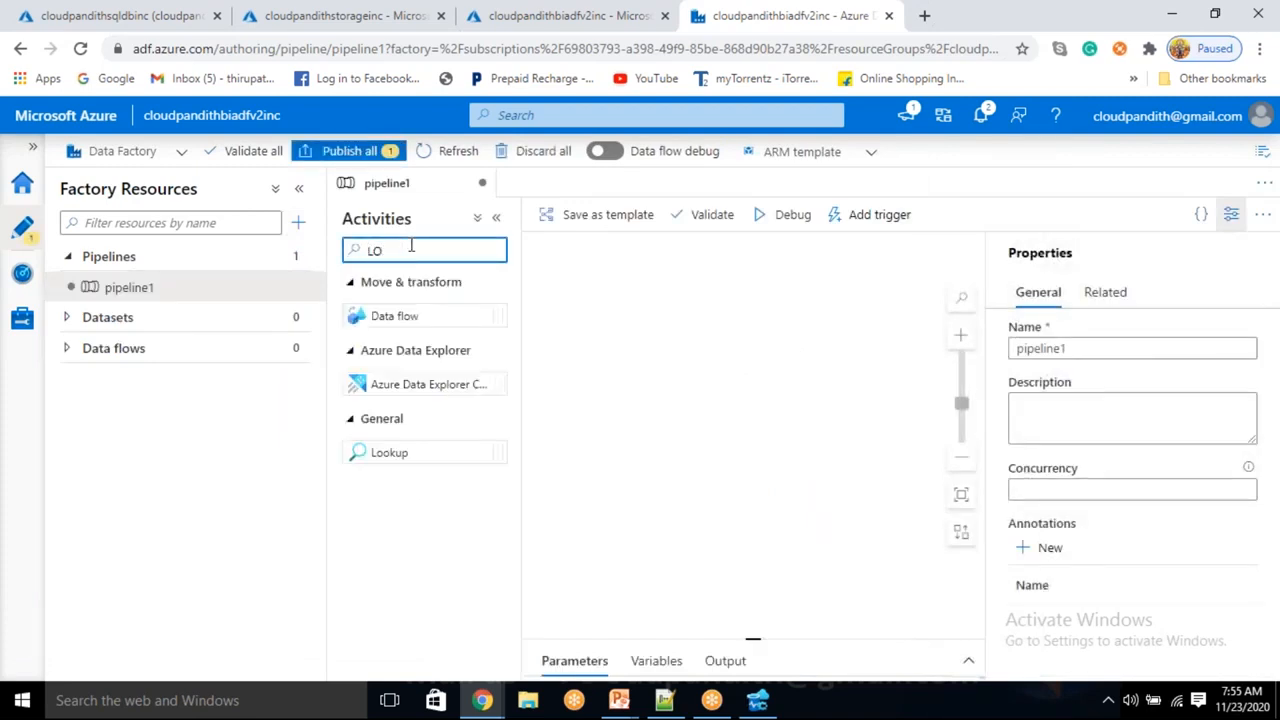
{"action": "left_click_drag", "start_coordinate": [400, 451], "coordinate": [653, 355]}
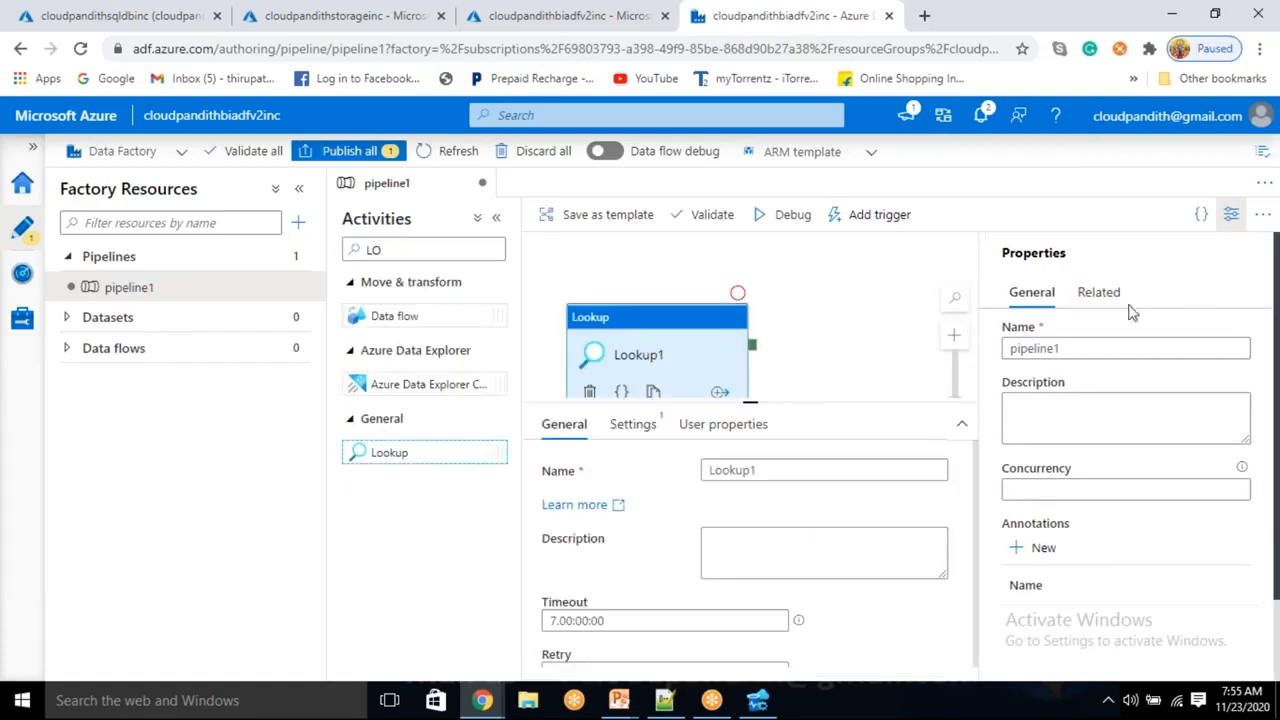
{"action": "left_click", "coordinate": [1073, 341]}
{"action": "left_click", "coordinate": [978, 372]}
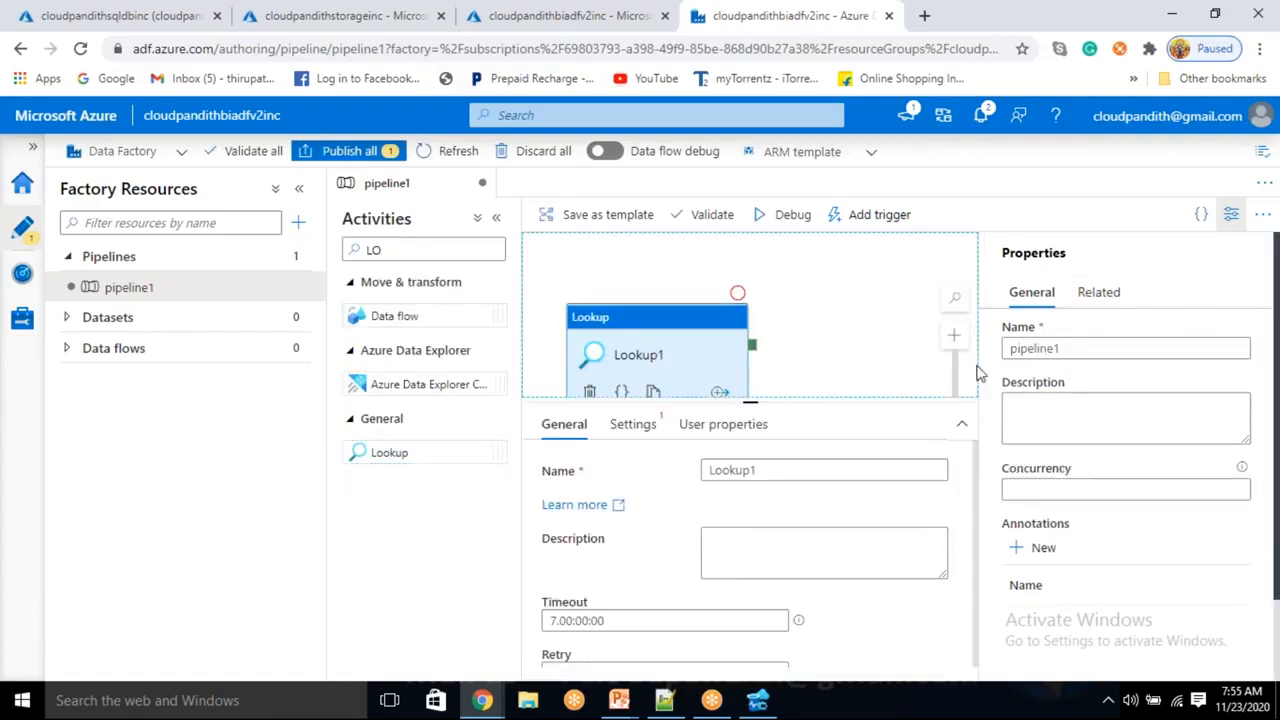
{"action": "key", "text": "Delete"}
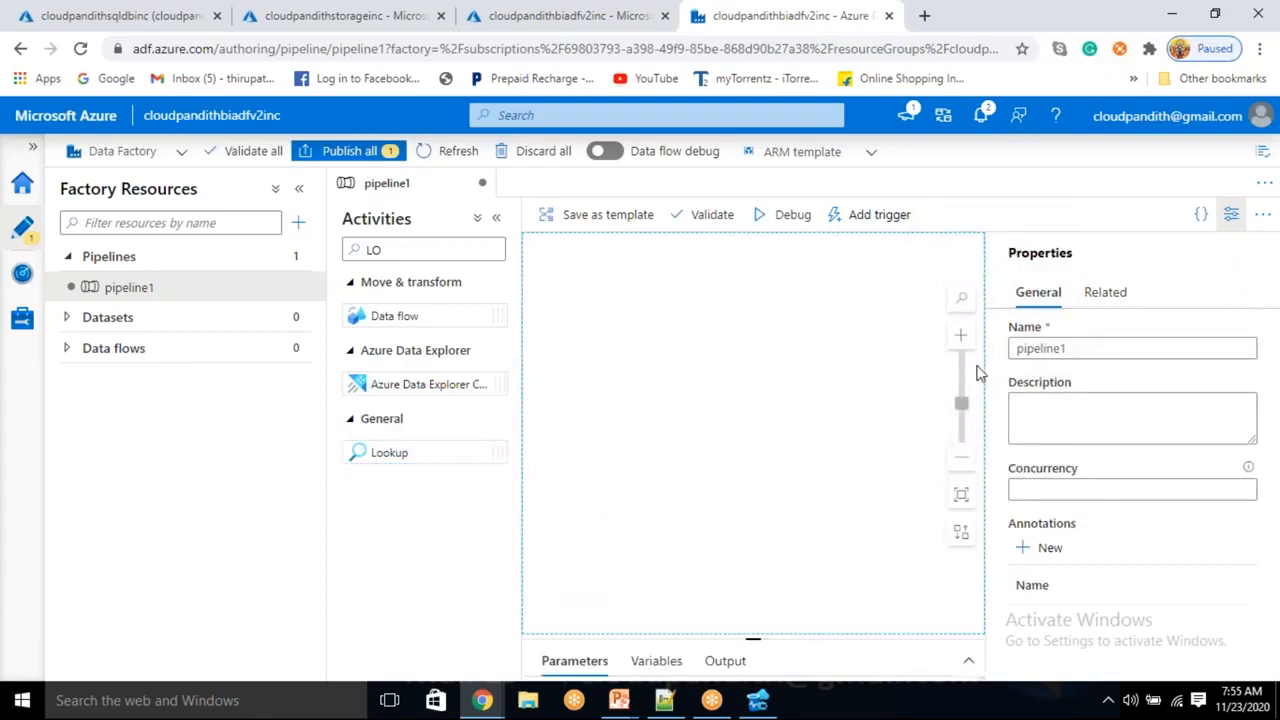
Step: Rename the pipeline to PL_DATA_SQLDB_BLOB_INCREMENTAL and hide the Properties pane
{"action": "double_click", "coordinate": [1040, 348]}
{"action": "key", "text": "BackSpace"}
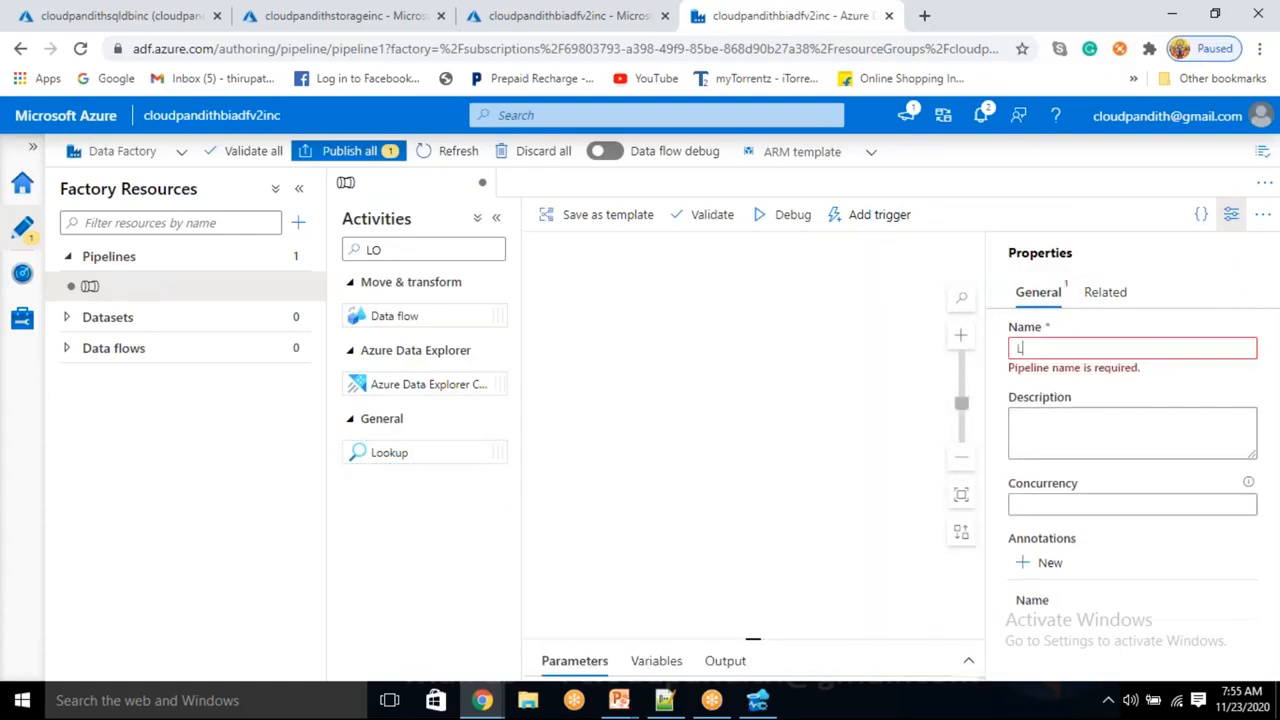
{"action": "type", "text": "PL_DATA_SQLDB_"}
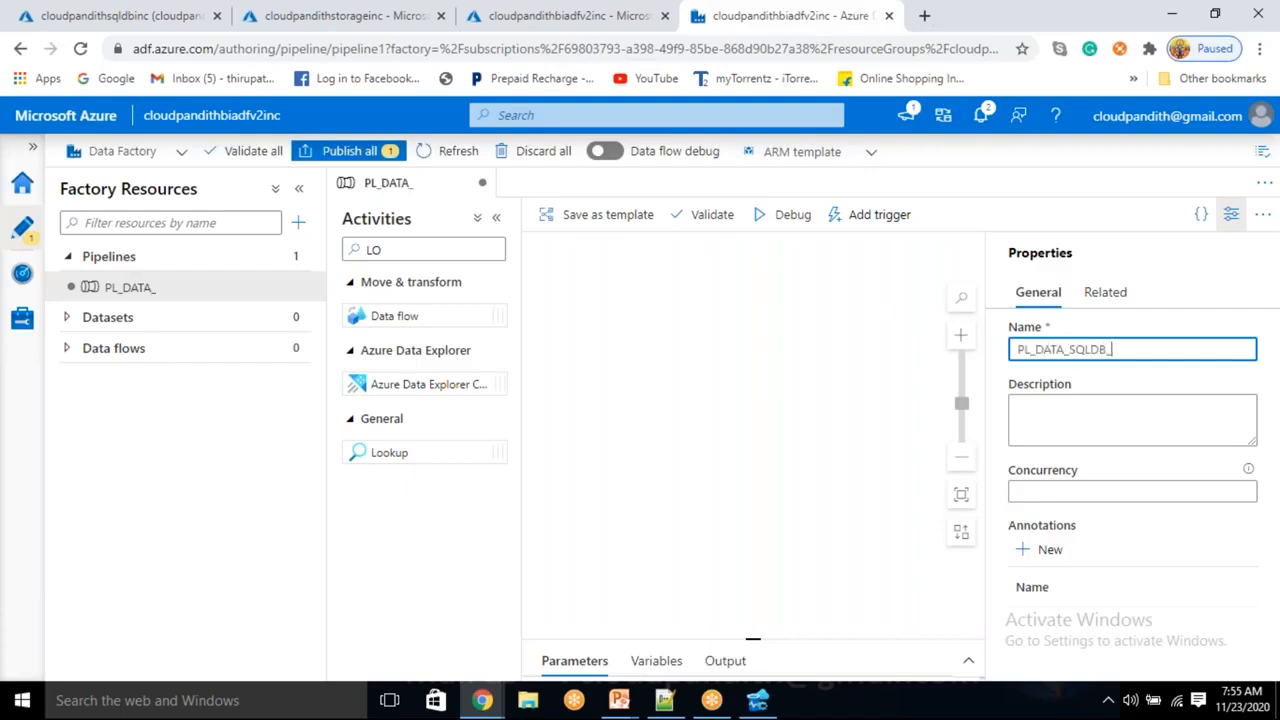
{"action": "type", "text": "BLOB_INCREMENTAL"}
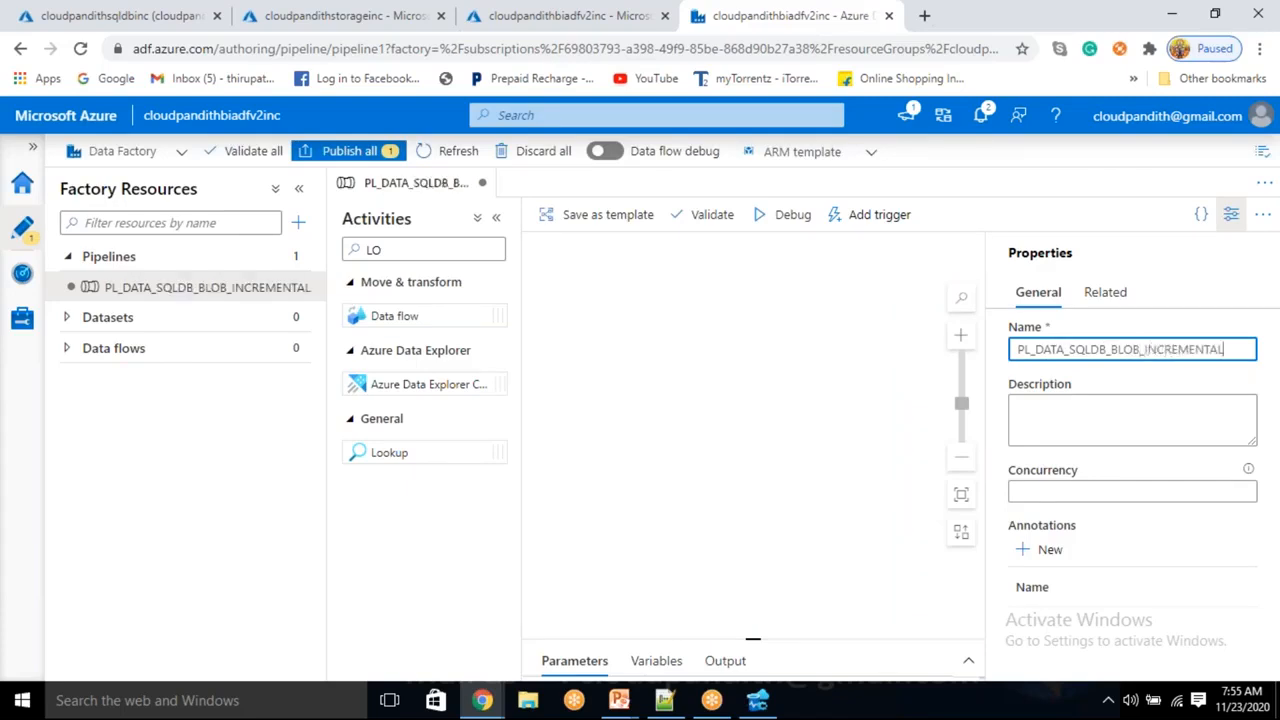
{"action": "left_click", "coordinate": [1230, 214]}
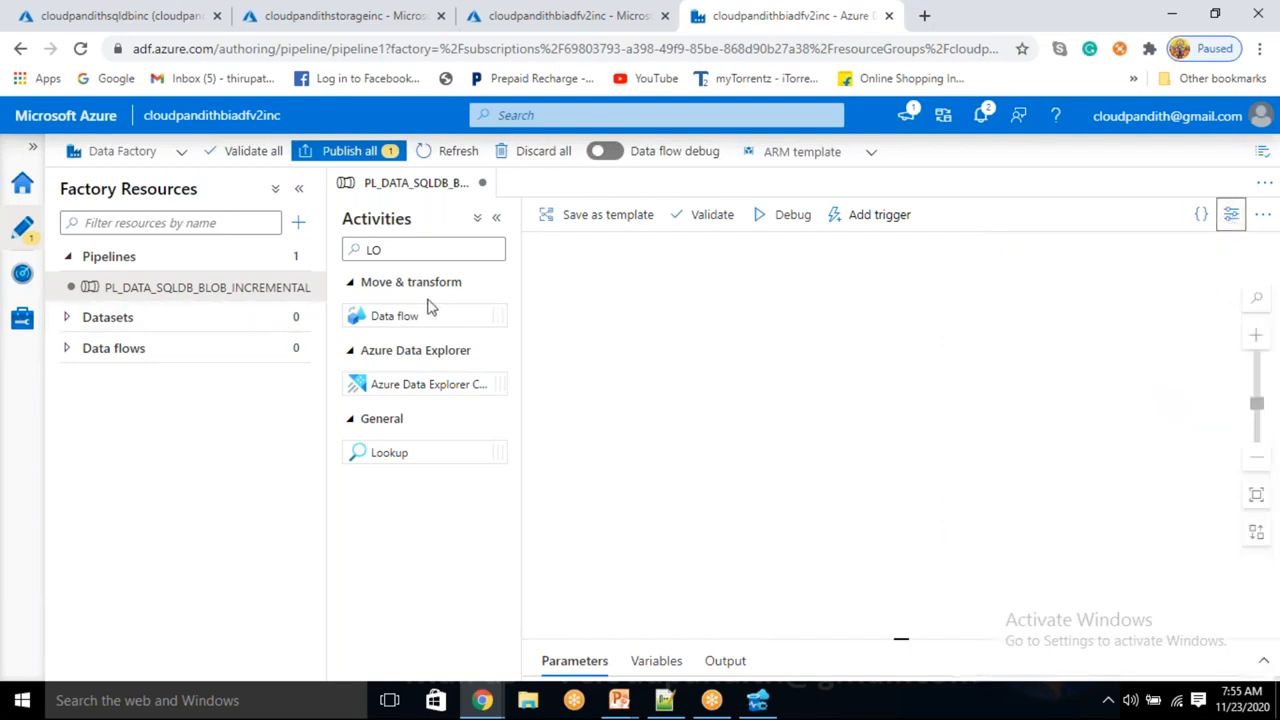
Step: Add a Lookup activity to the canvas and rename it Lookup_getTableList
{"action": "left_click_drag", "start_coordinate": [391, 451], "coordinate": [664, 352]}
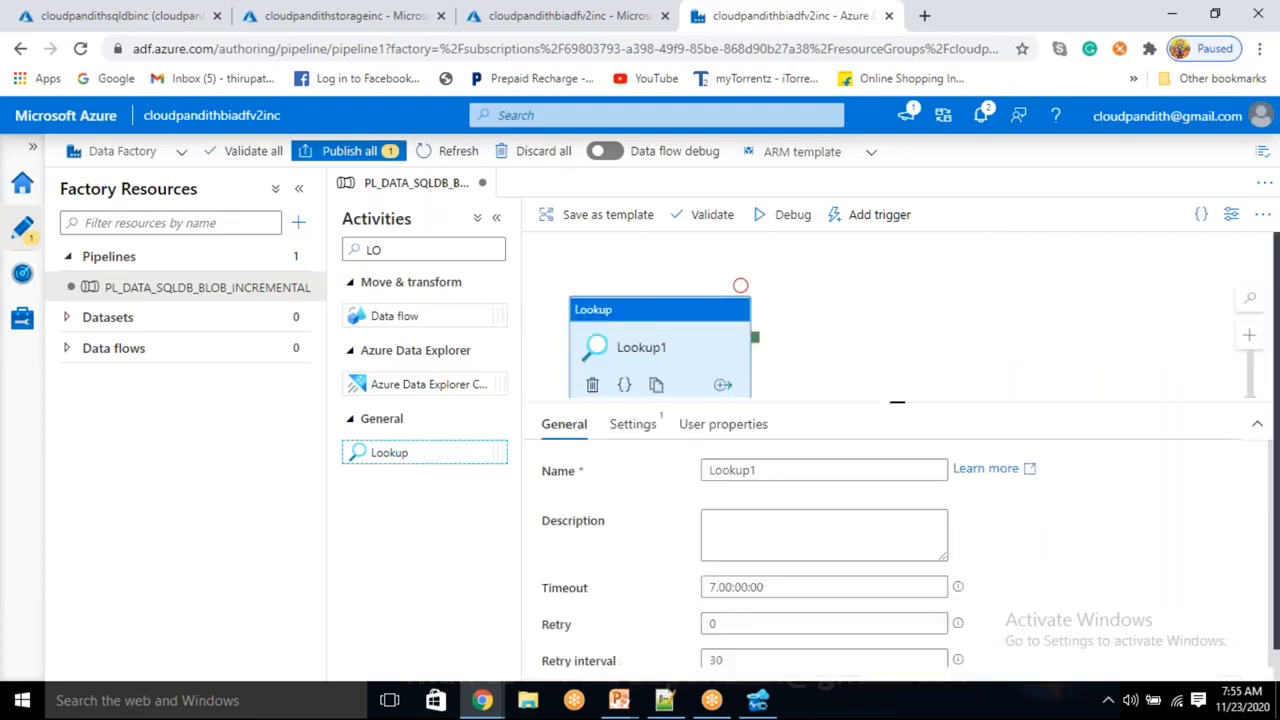
{"action": "left_click_drag", "start_coordinate": [763, 457], "coordinate": [697, 457]}
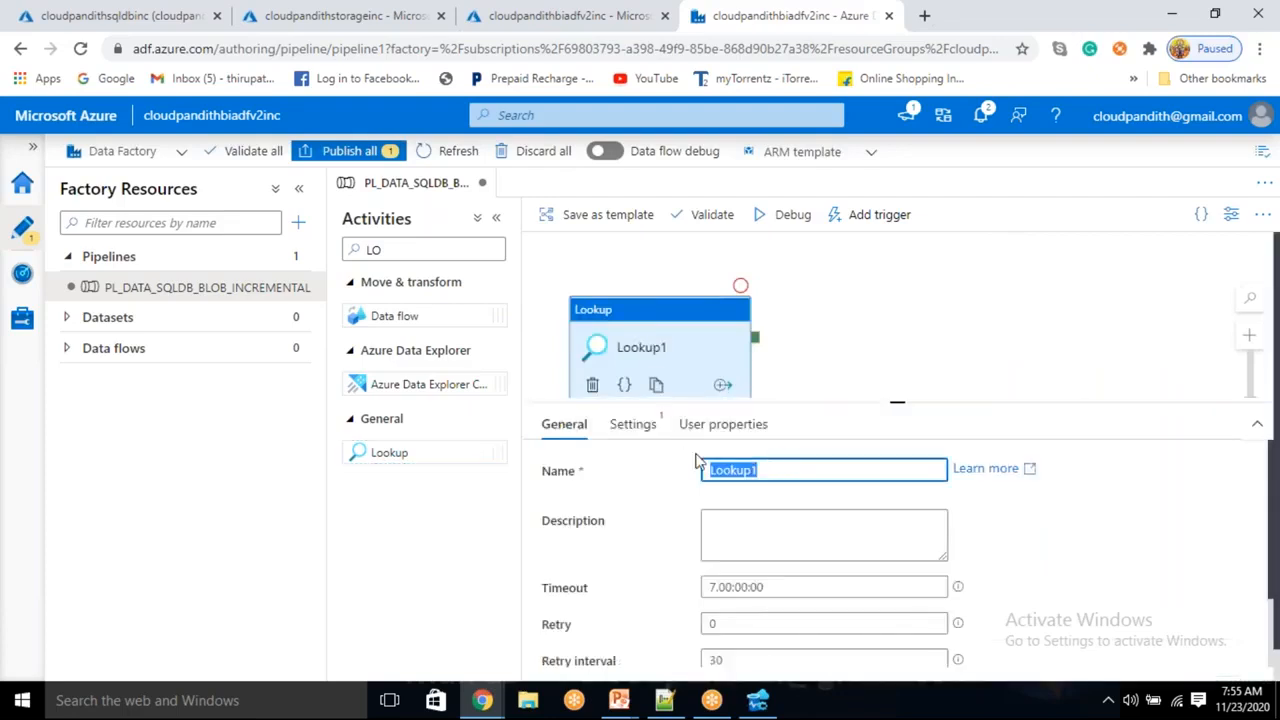
{"action": "key", "text": "Right"}
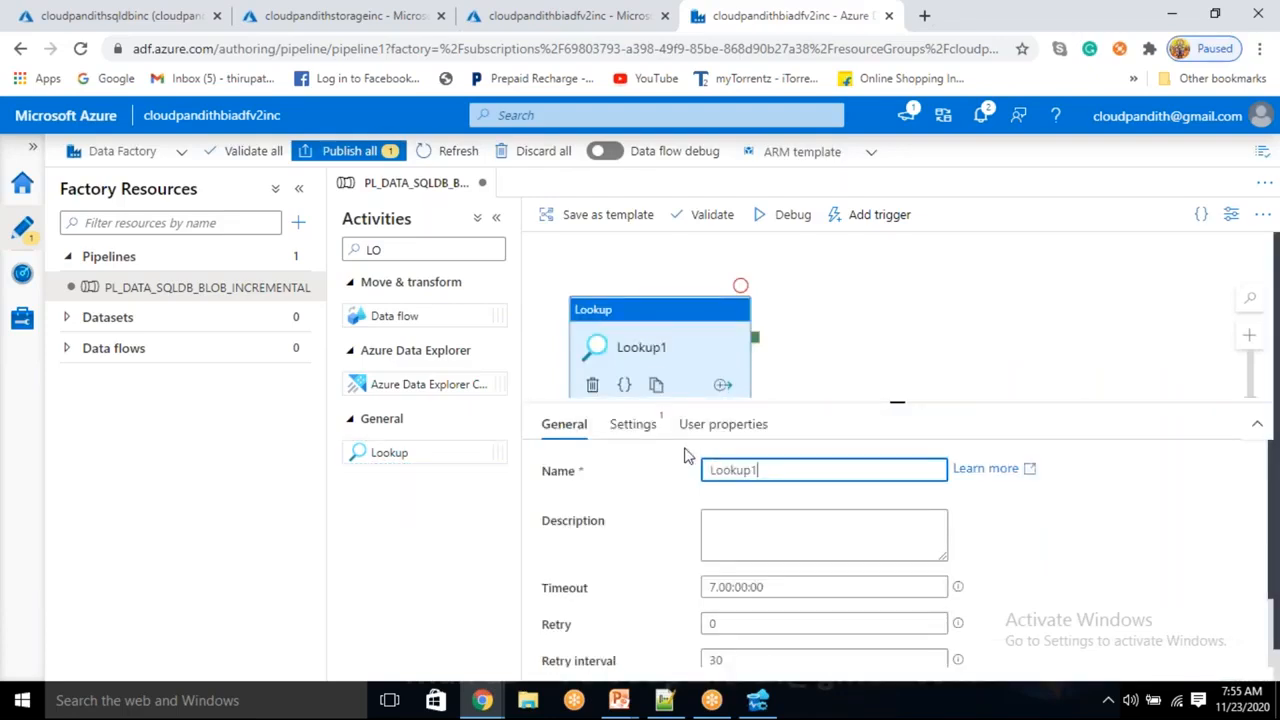
{"action": "type", "text": "_GET"}
{"action": "key", "text": "BackSpace"}
{"action": "key", "text": "BackSpace"}
{"action": "key", "text": "BackSpace"}
{"action": "type", "text": "getTableList"}
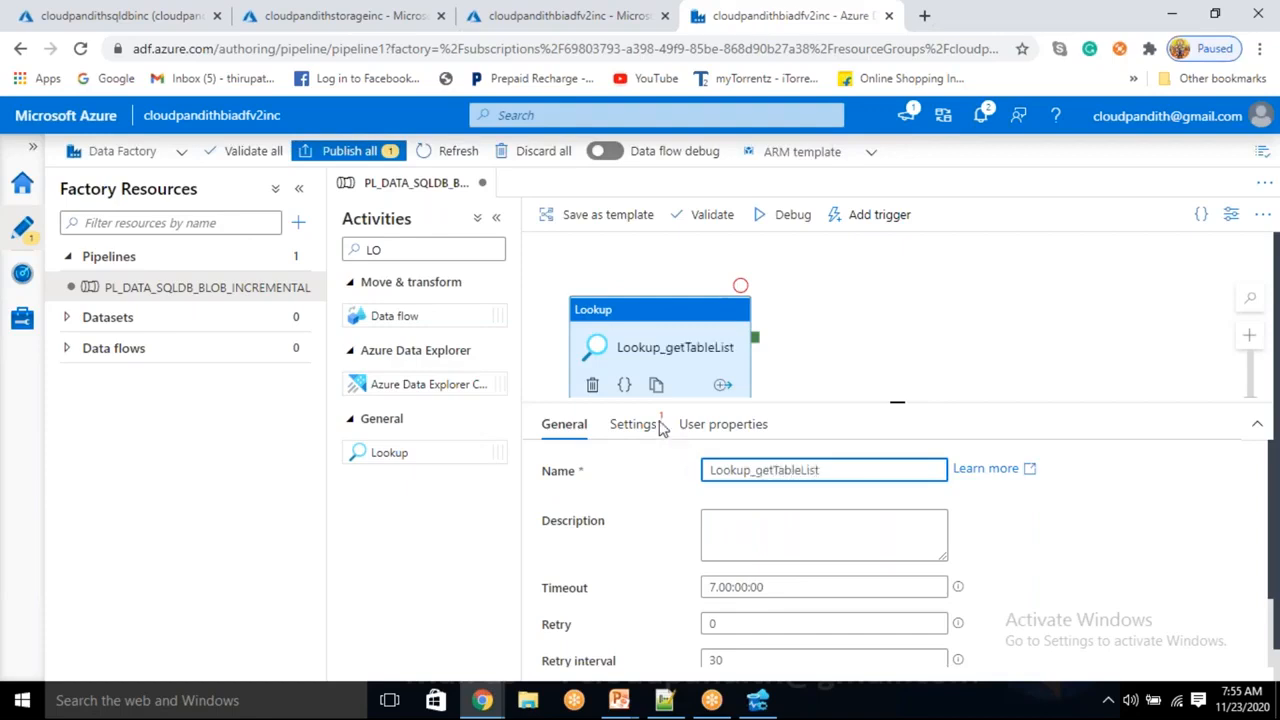
Step: Start a new Azure SQL Database source dataset from the Lookup's Settings
{"action": "left_click", "coordinate": [635, 435]}
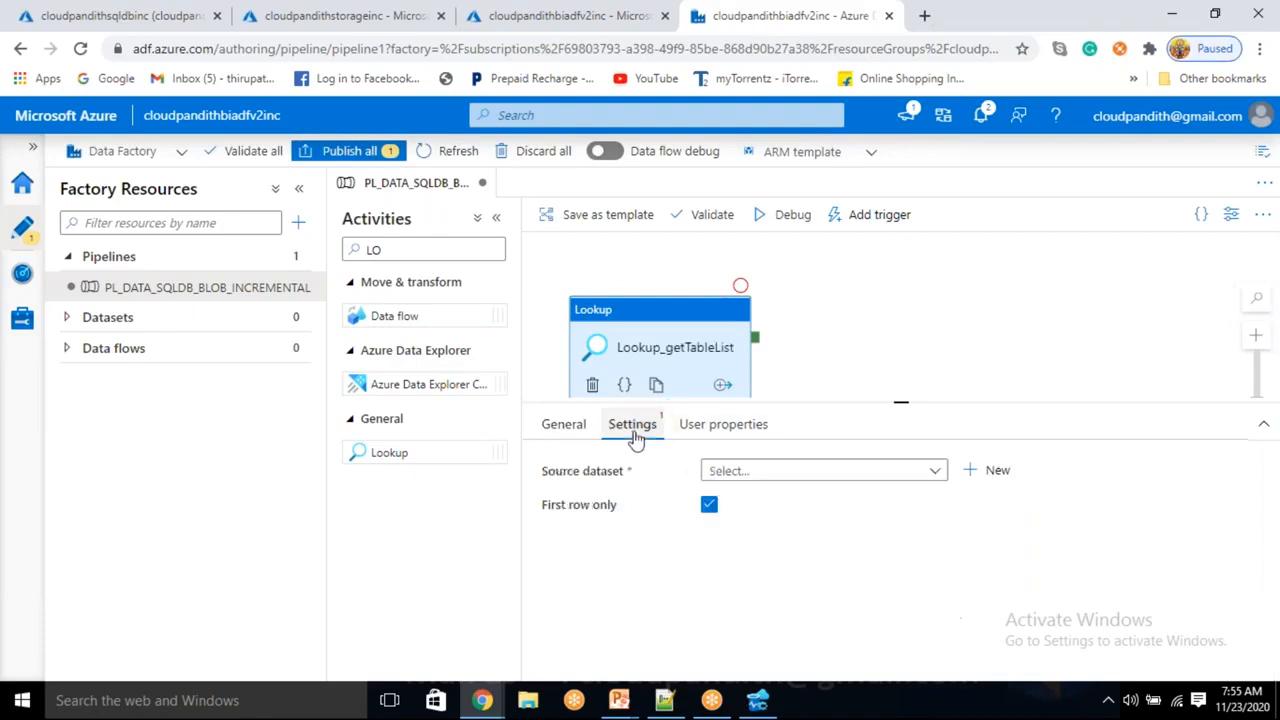
{"action": "left_click", "coordinate": [995, 472]}
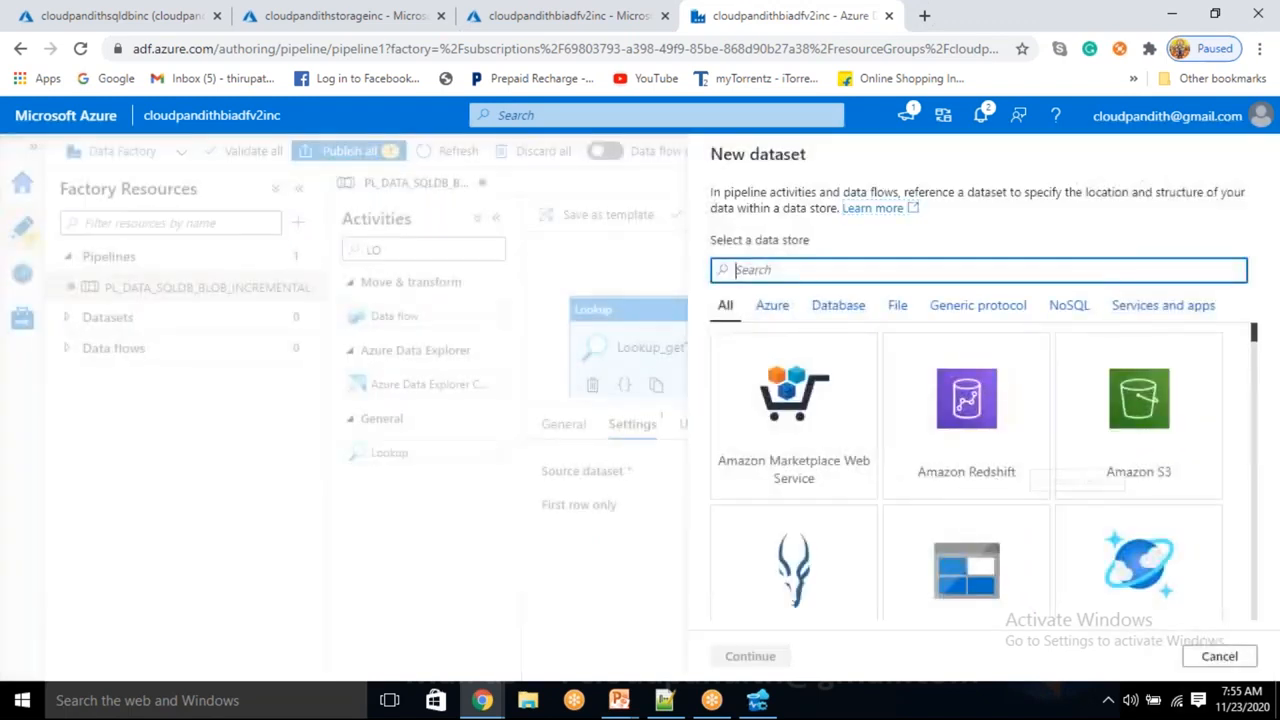
{"action": "scroll", "coordinate": [1004, 558], "scroll_direction": "down", "scroll_amount": 1}
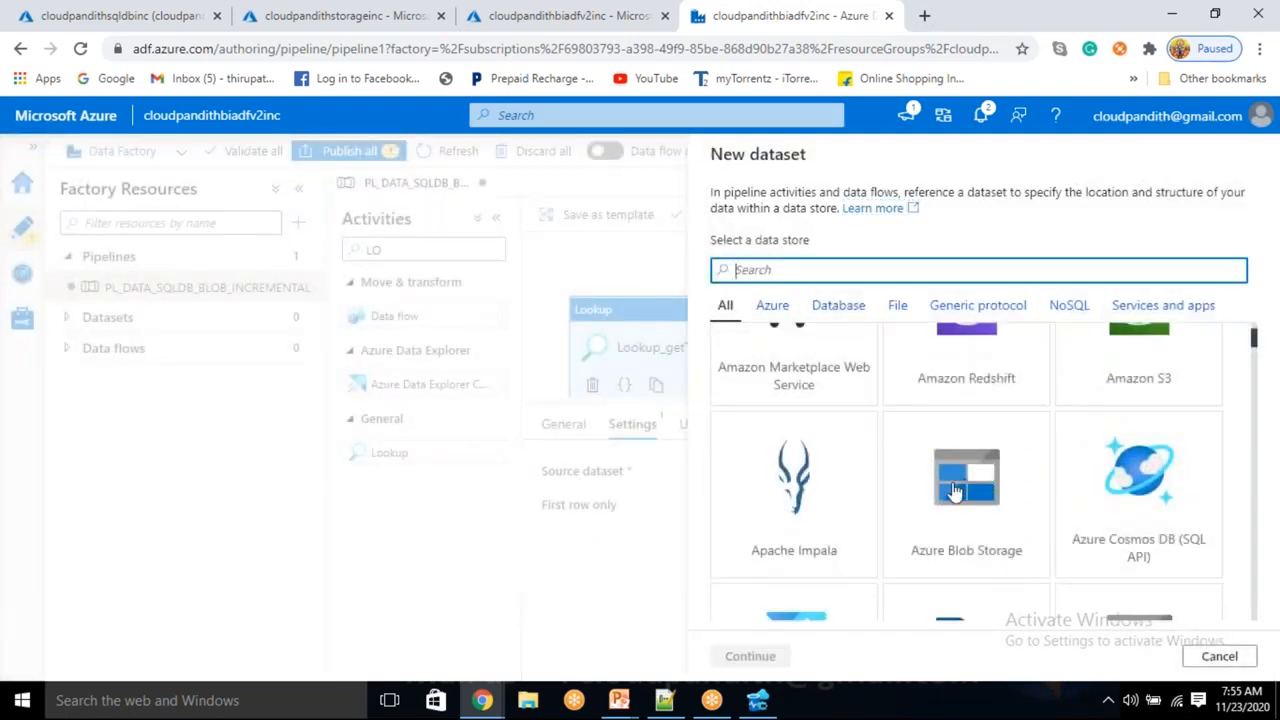
{"action": "scroll", "coordinate": [905, 478], "scroll_direction": "down", "scroll_amount": 1}
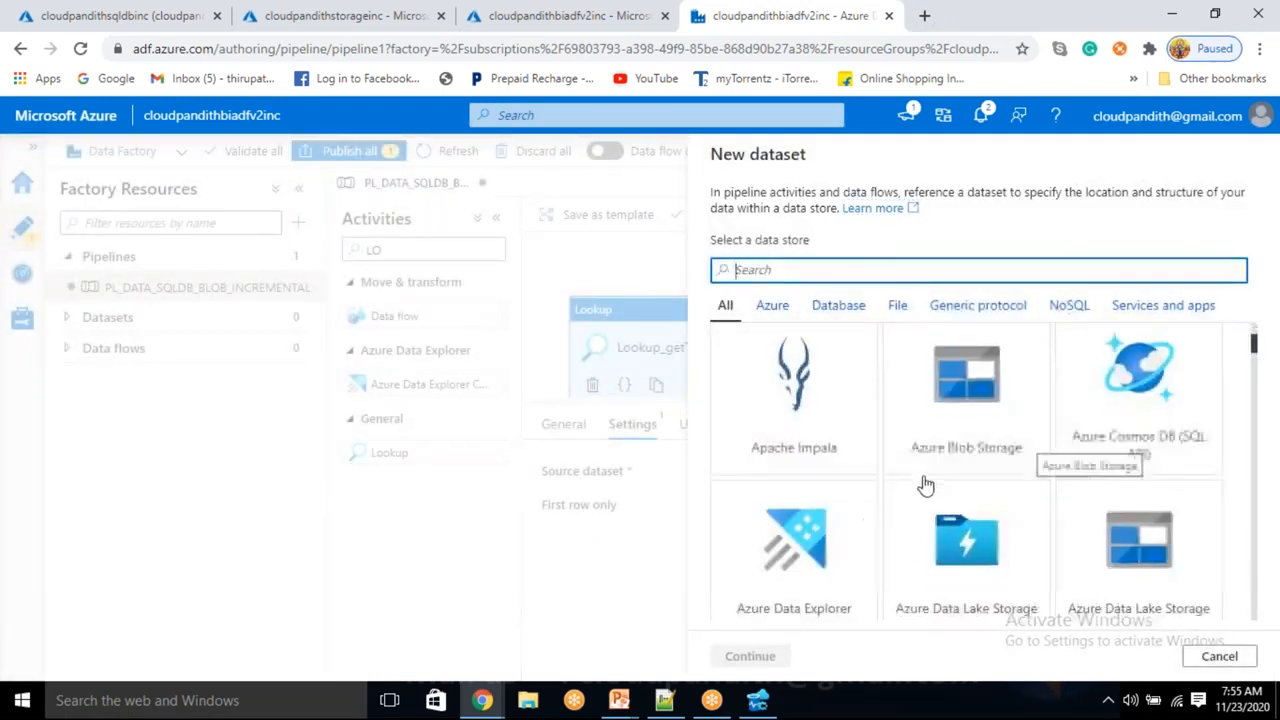
{"action": "type", "text": "sql d"}
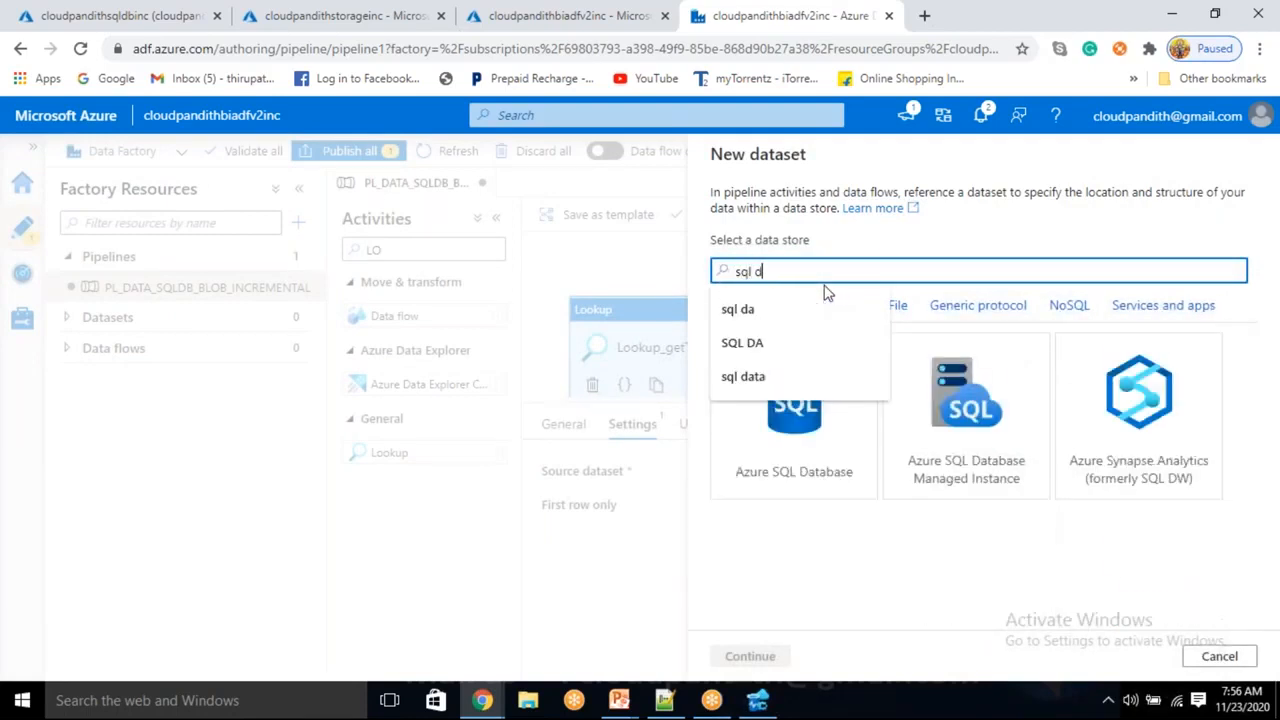
{"action": "type", "text": "ata"}
{"action": "left_click", "coordinate": [806, 472]}
{"action": "left_click", "coordinate": [751, 655]}
Step: Name the dataset DS_ASDB_GetTableList on LS_ASDB, leave the table empty, and create it
{"action": "left_click_drag", "start_coordinate": [823, 211], "coordinate": [684, 200]}
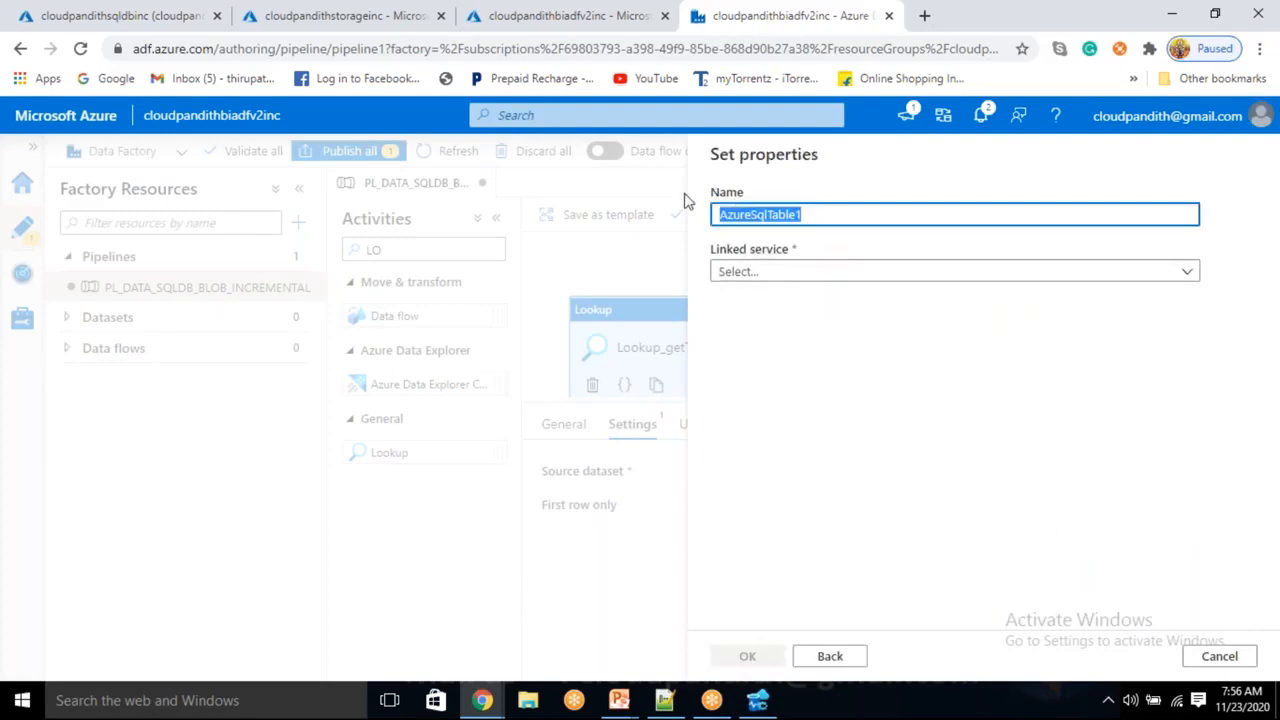
{"action": "type", "text": "sele"}
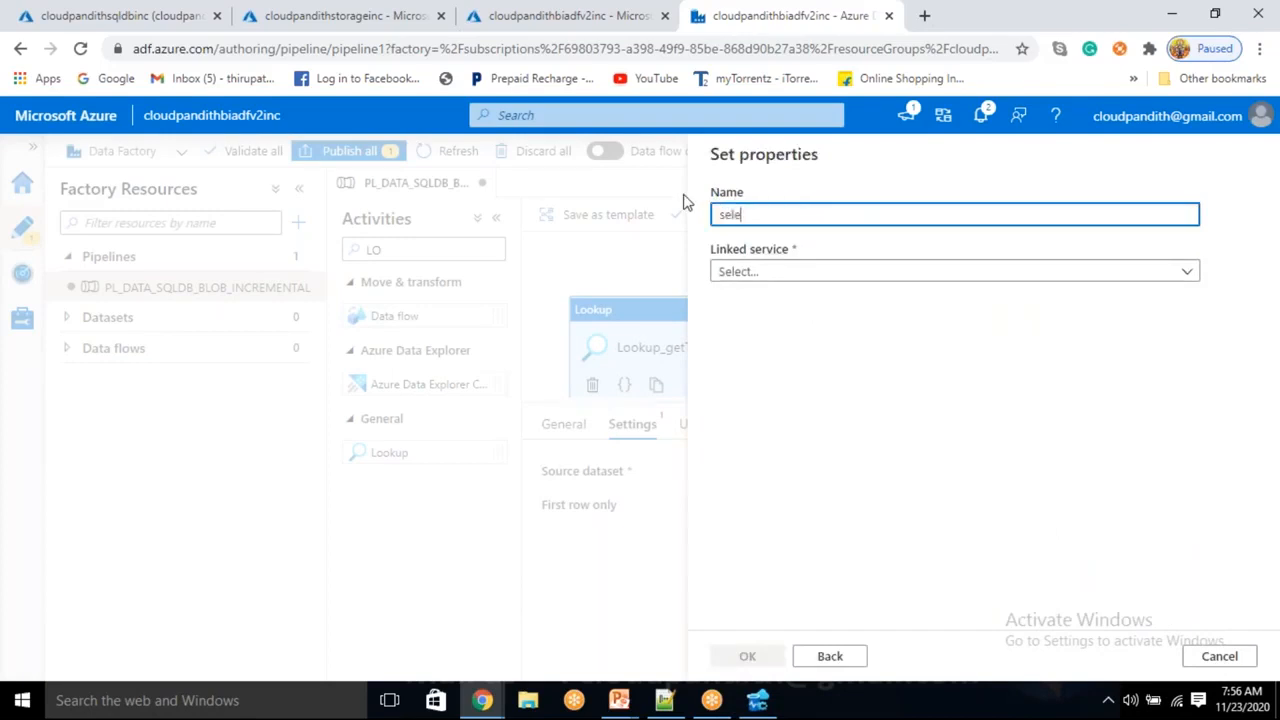
{"action": "type", "text": "_"}
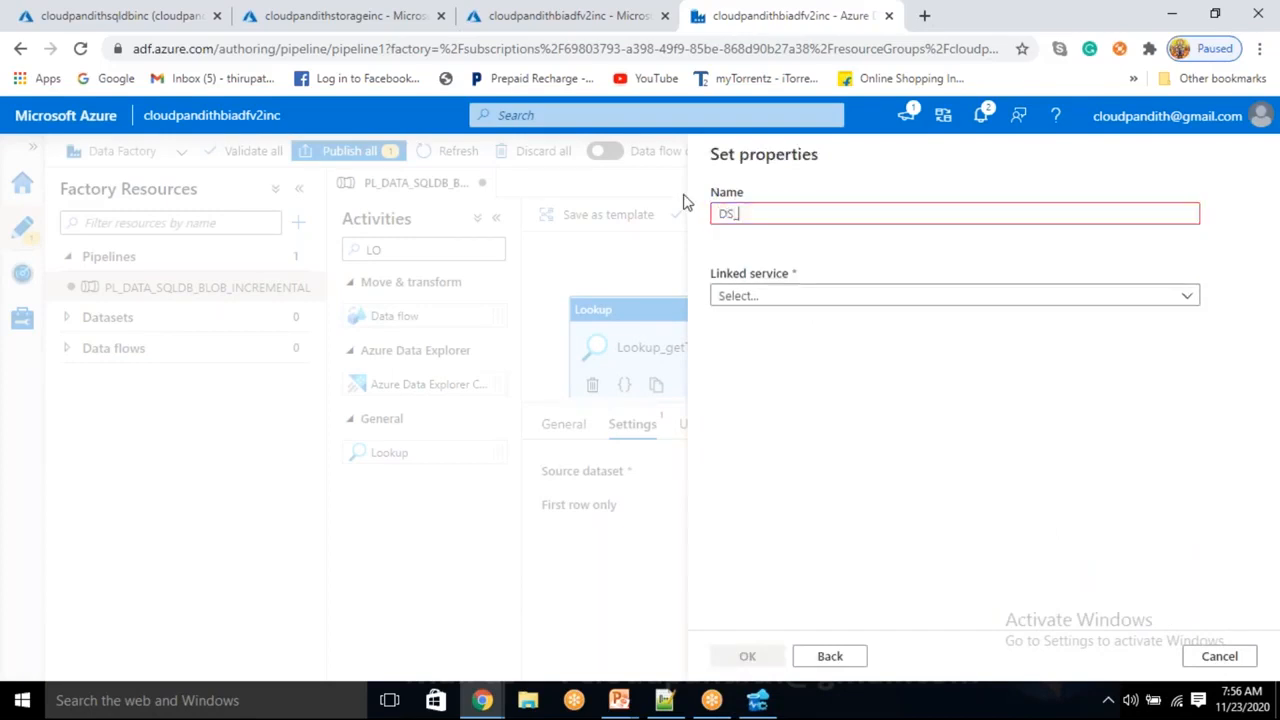
{"action": "type", "text": "ASDB_G"}
{"action": "type", "text": "ety"}
{"action": "type", "text": "ableList"}
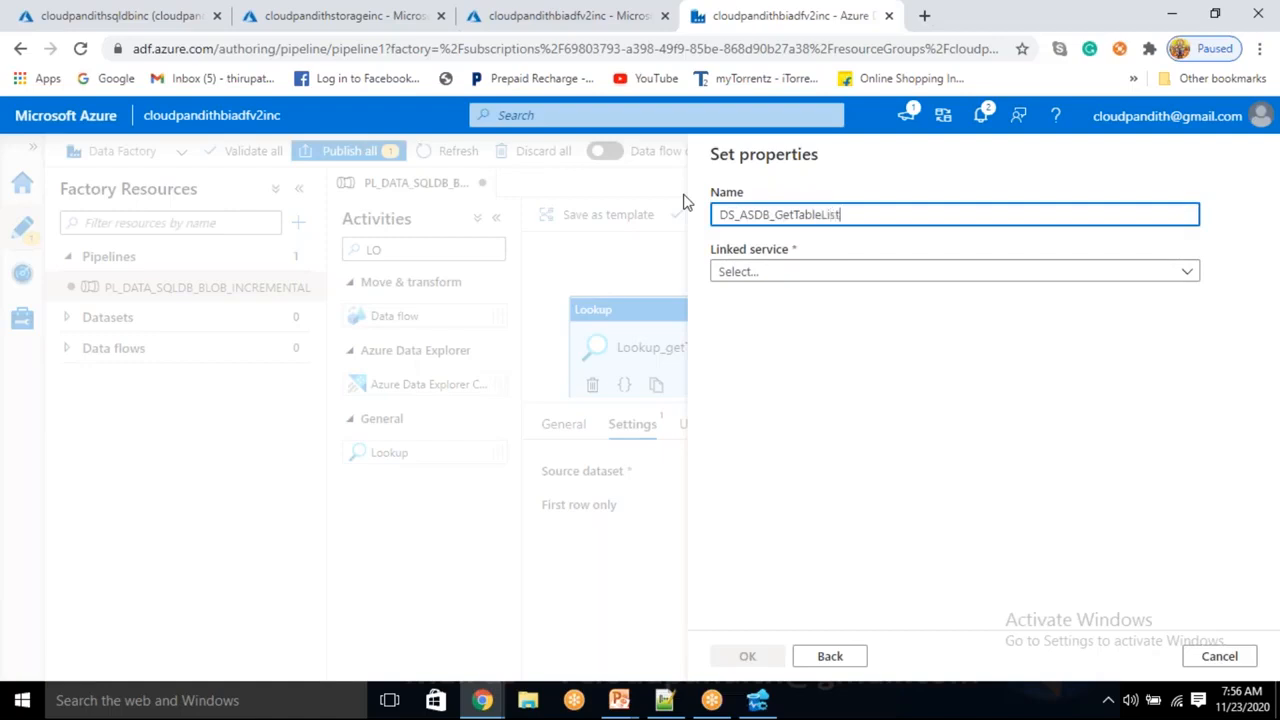
{"action": "left_click", "coordinate": [806, 271]}
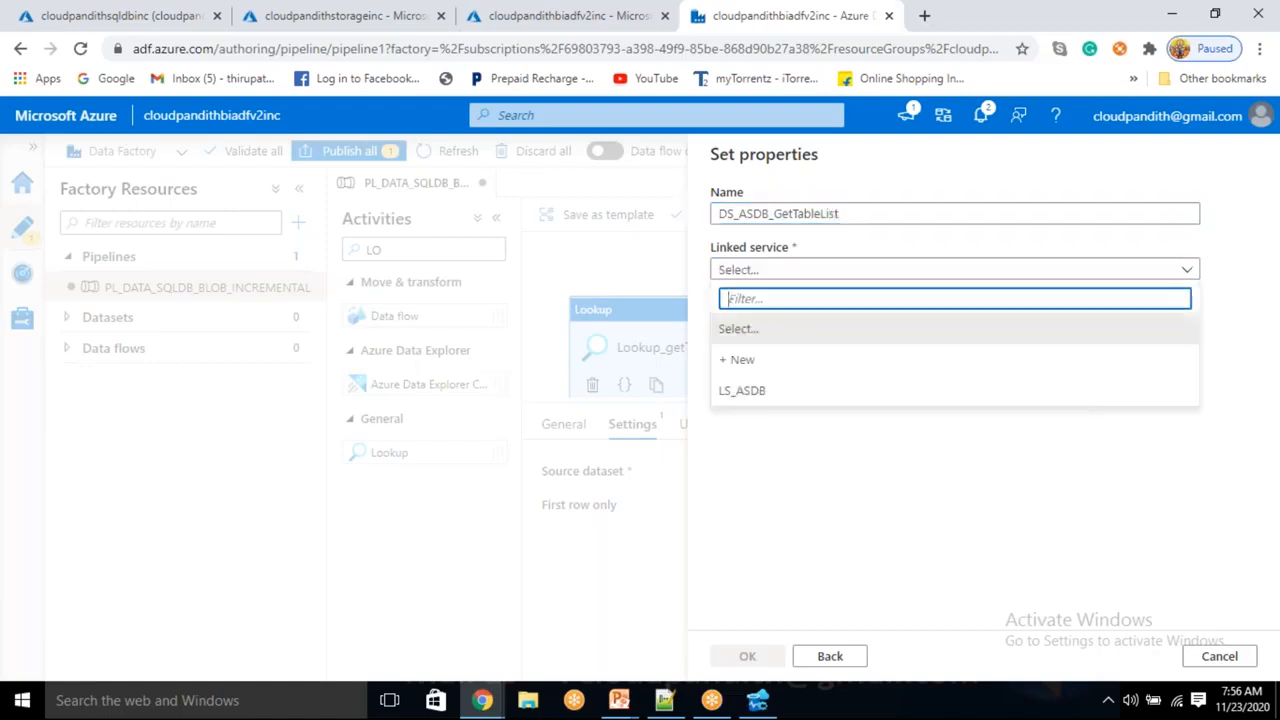
{"action": "left_click", "coordinate": [741, 391]}
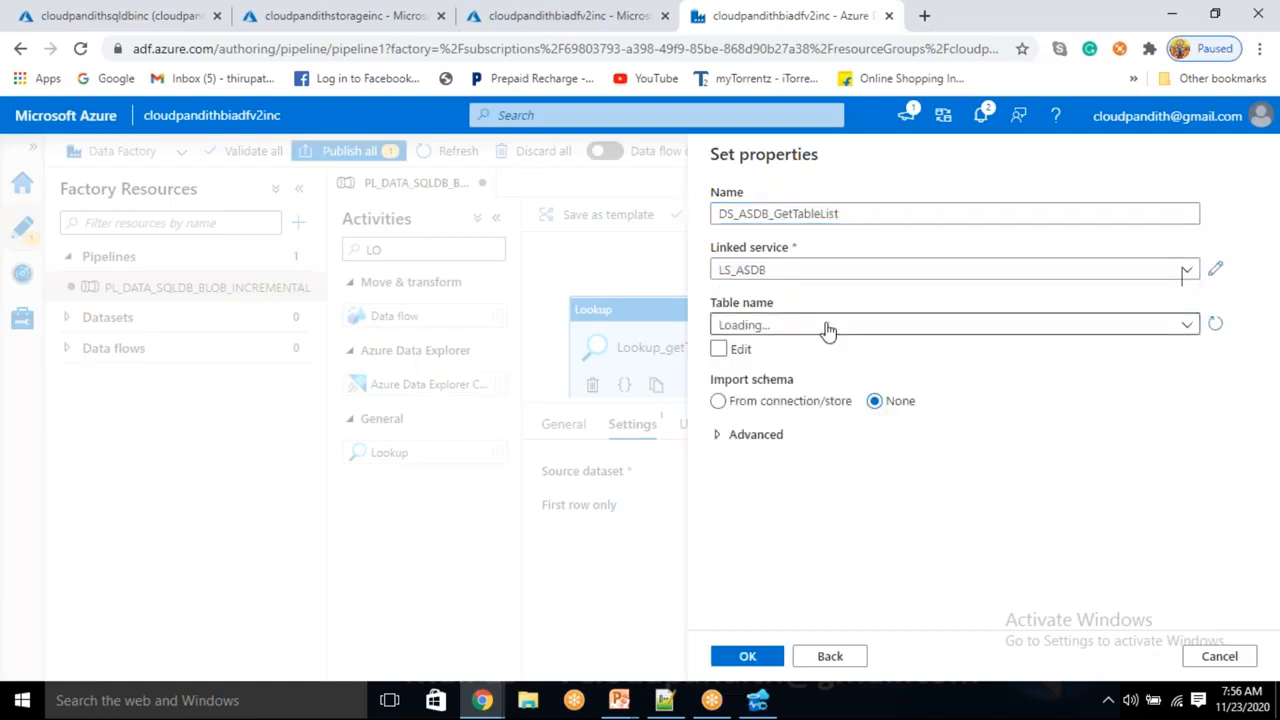
{"action": "left_click", "coordinate": [828, 328]}
{"action": "double_click", "coordinate": [828, 331]}
{"action": "left_click", "coordinate": [827, 332]}
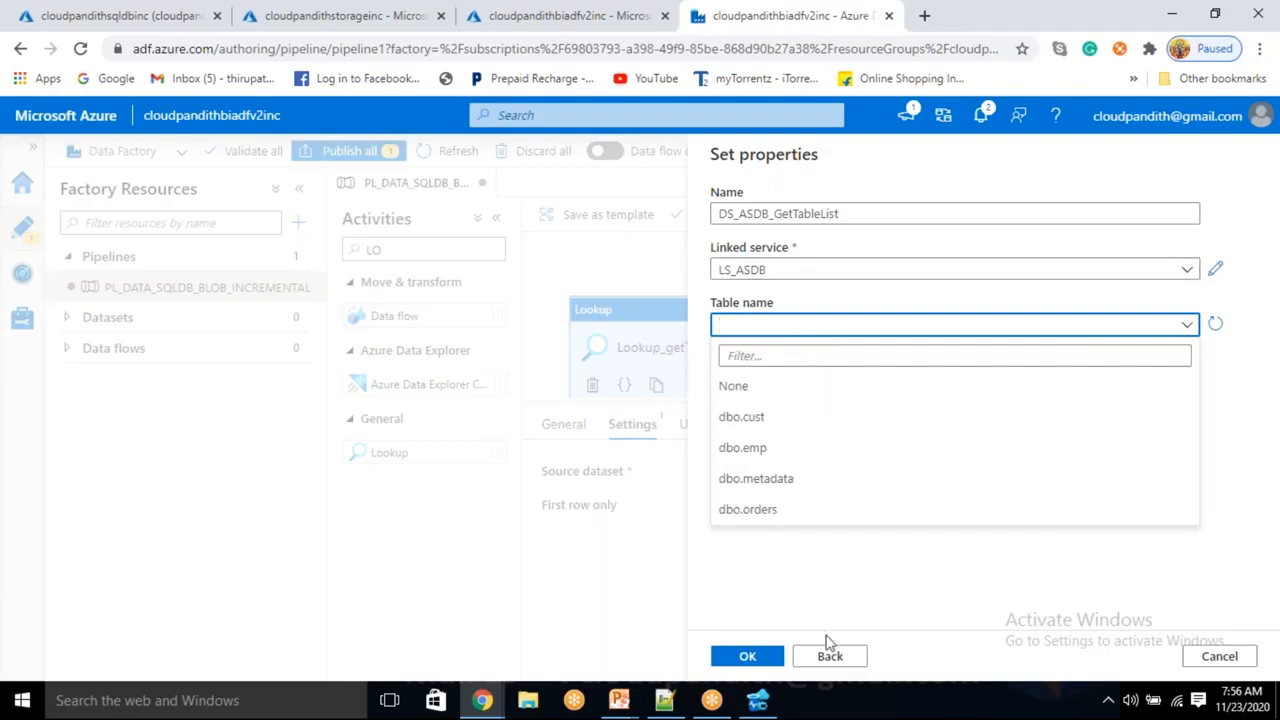
{"action": "left_click", "coordinate": [838, 589]}
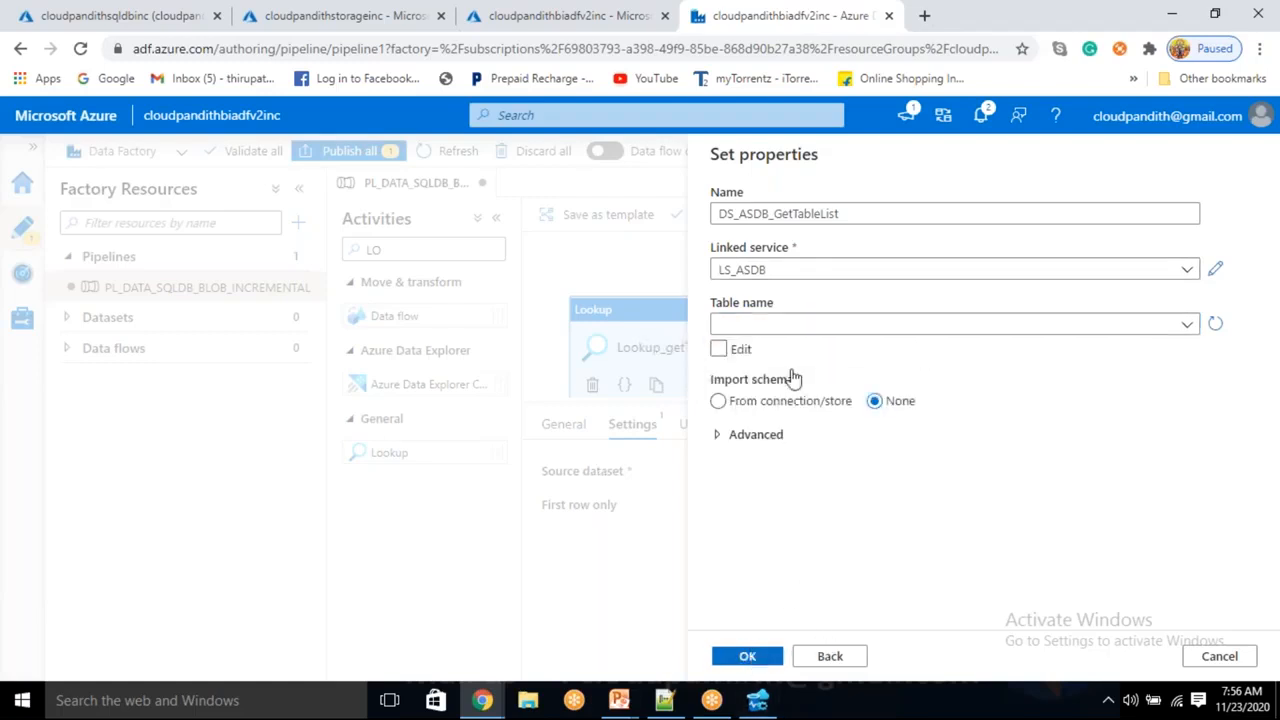
{"action": "left_click", "coordinate": [751, 657]}
{"action": "left_click", "coordinate": [771, 507]}
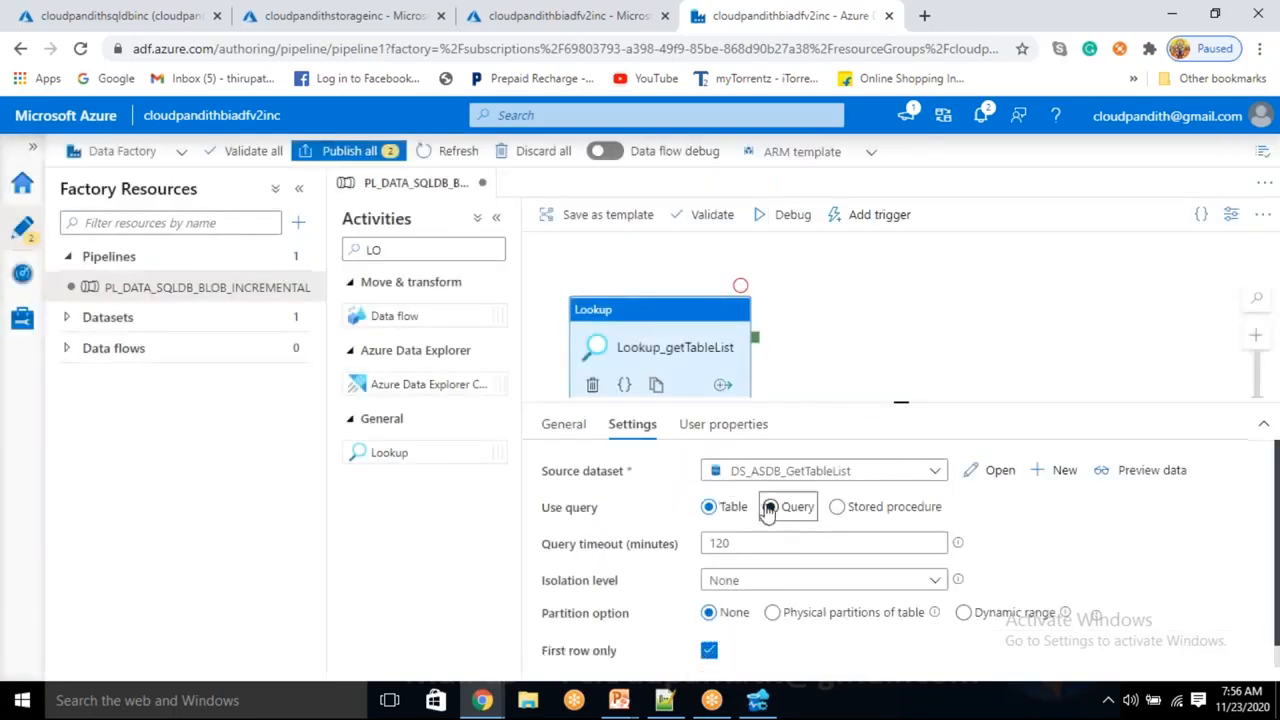
Step: Switch the Lookup to Query, enter 'select * from metadata', and preview the results
{"action": "left_click", "coordinate": [769, 508]}
{"action": "left_click", "coordinate": [745, 553]}
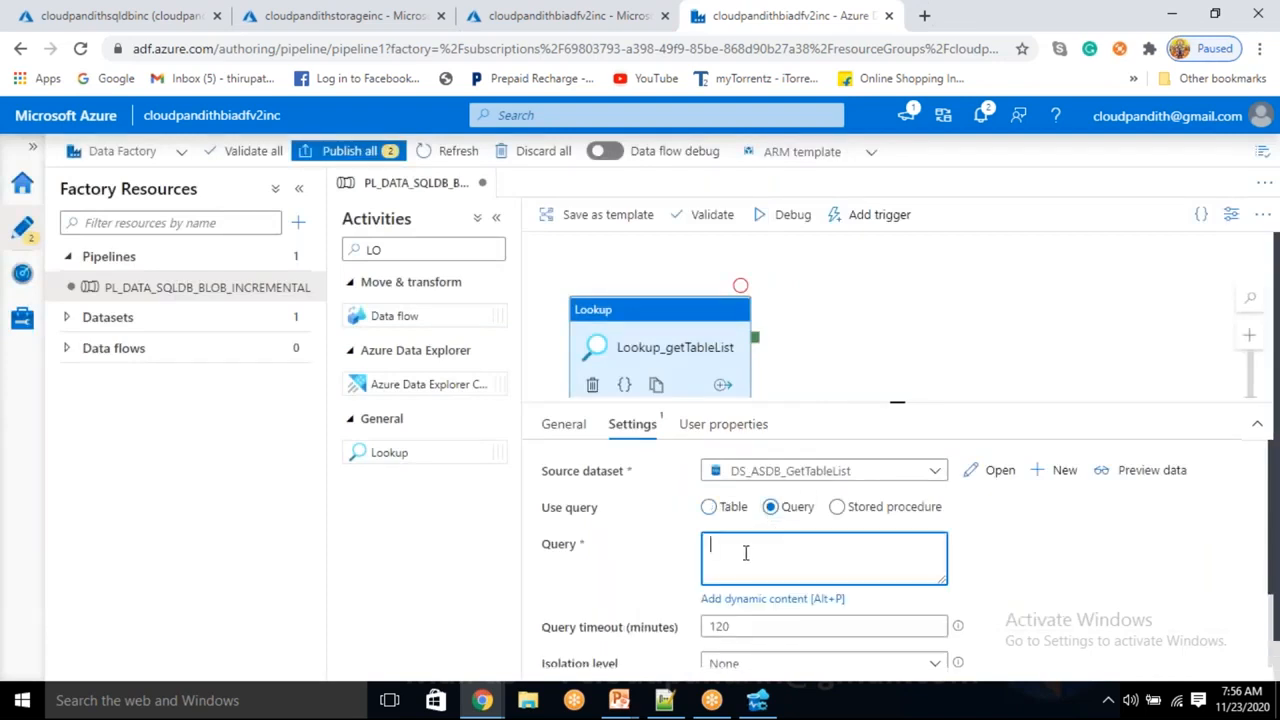
{"action": "type", "text": "select * from metadata"}
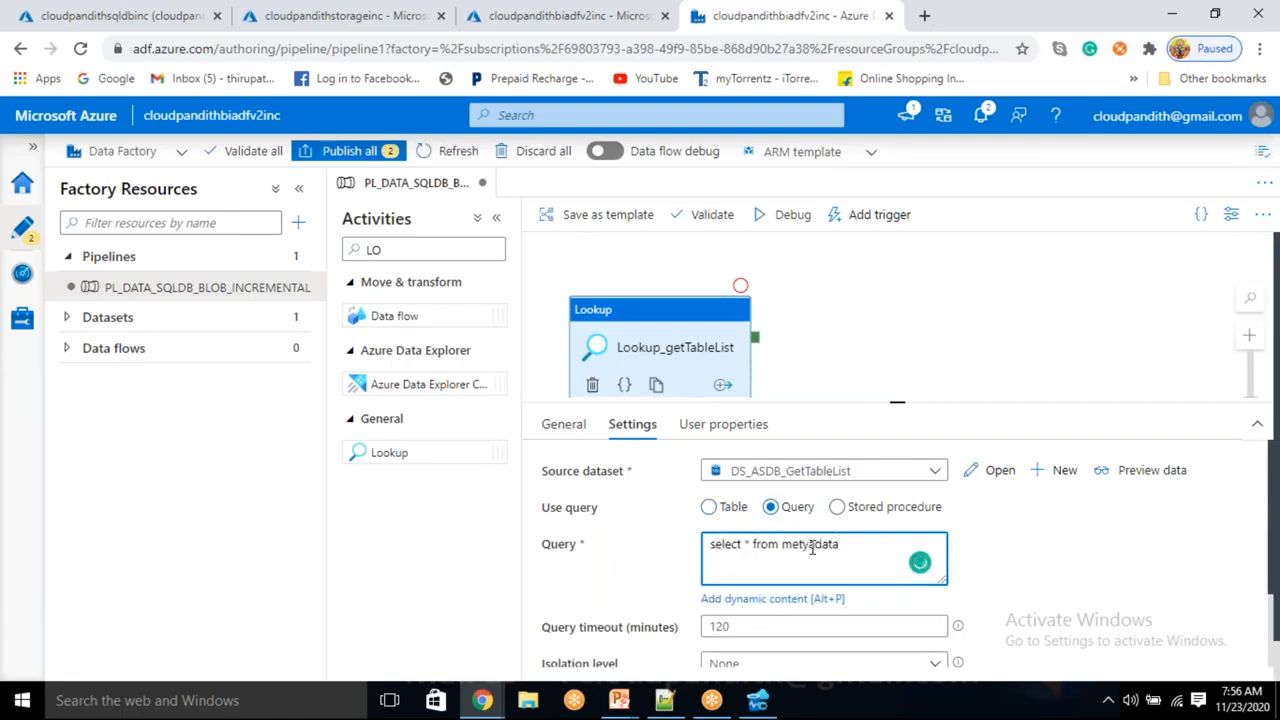
{"action": "left_click", "coordinate": [1110, 472]}
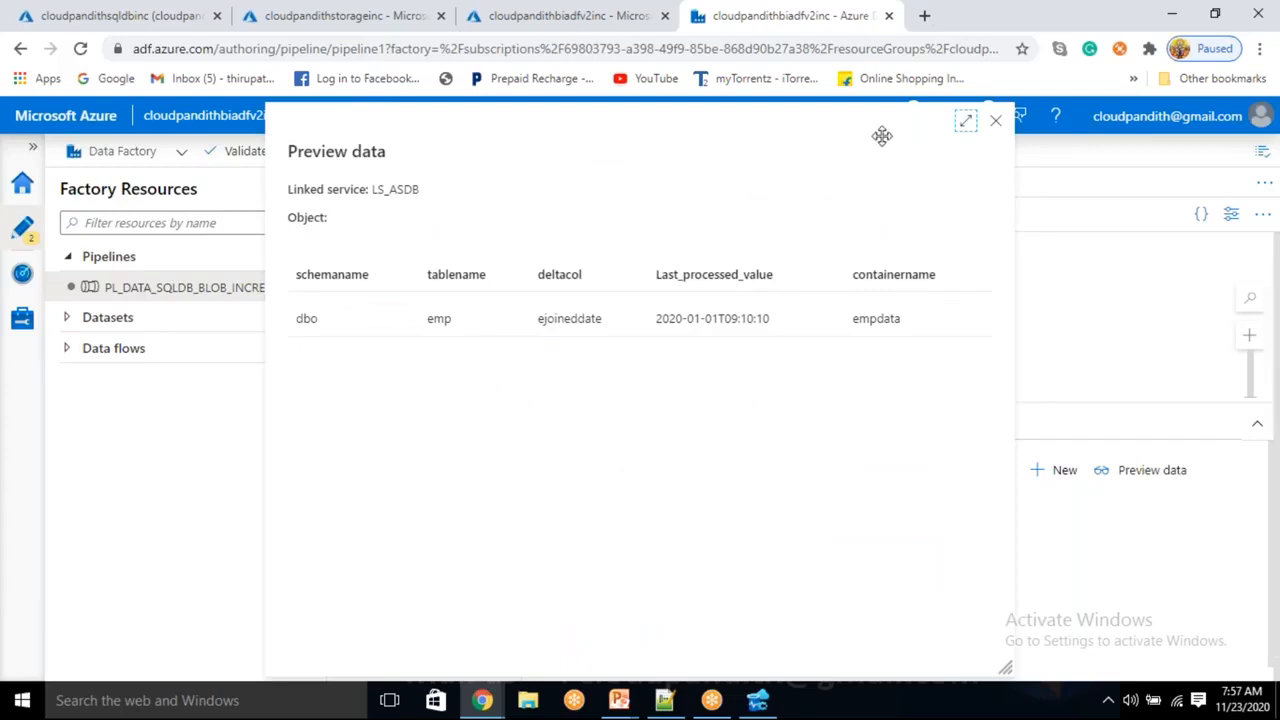
{"action": "left_click", "coordinate": [997, 122]}
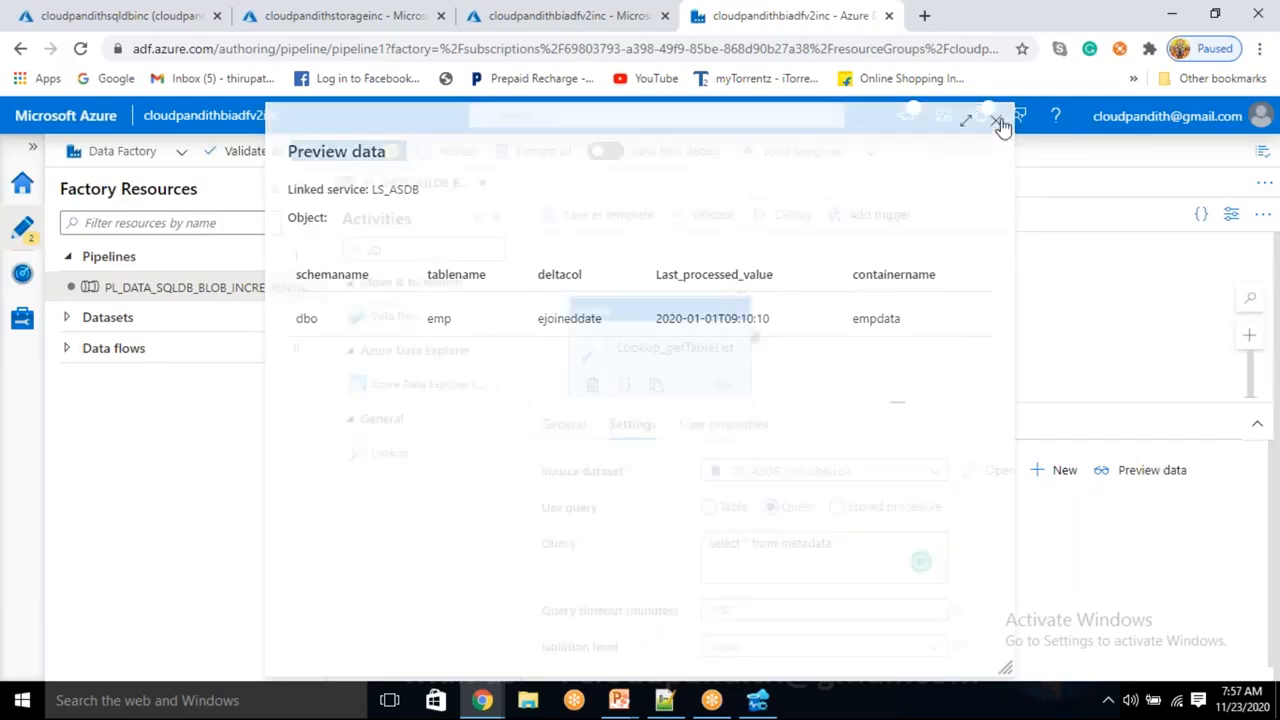
Step: Uncheck First row only and preview the query results again
{"action": "left_click", "coordinate": [712, 627]}
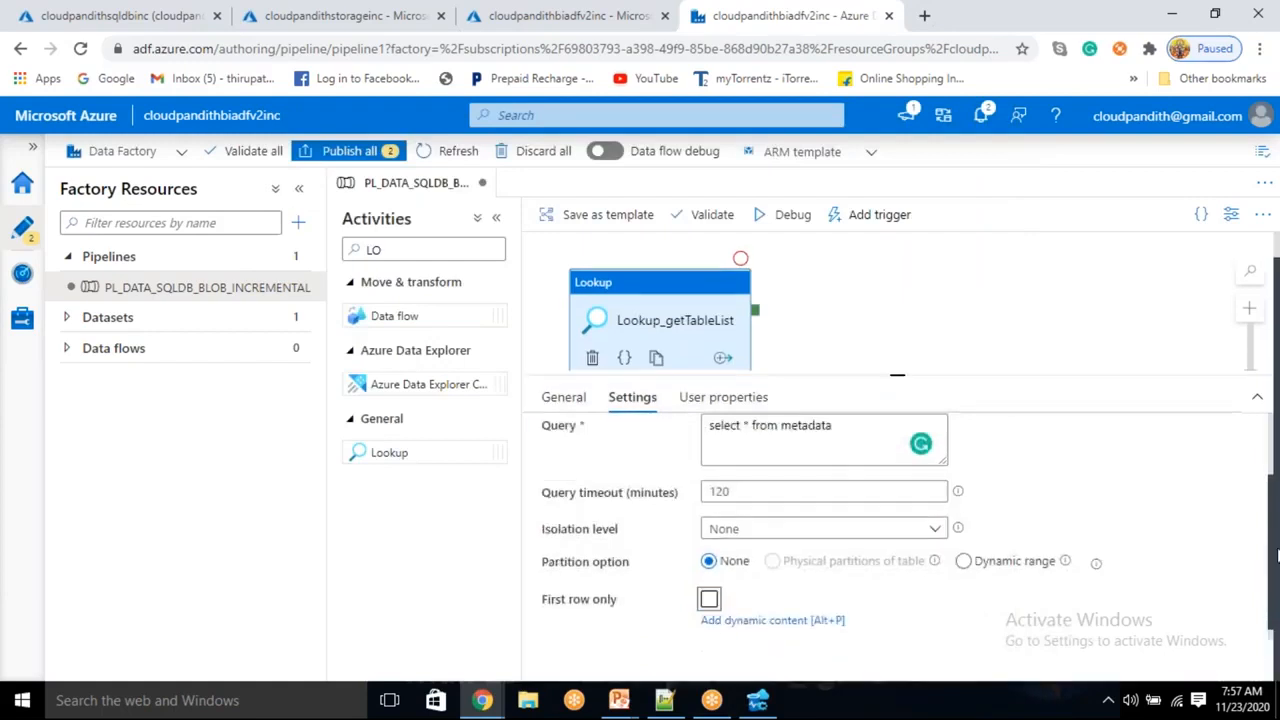
{"action": "scroll", "coordinate": [1149, 511], "scroll_direction": "up", "scroll_amount": 3}
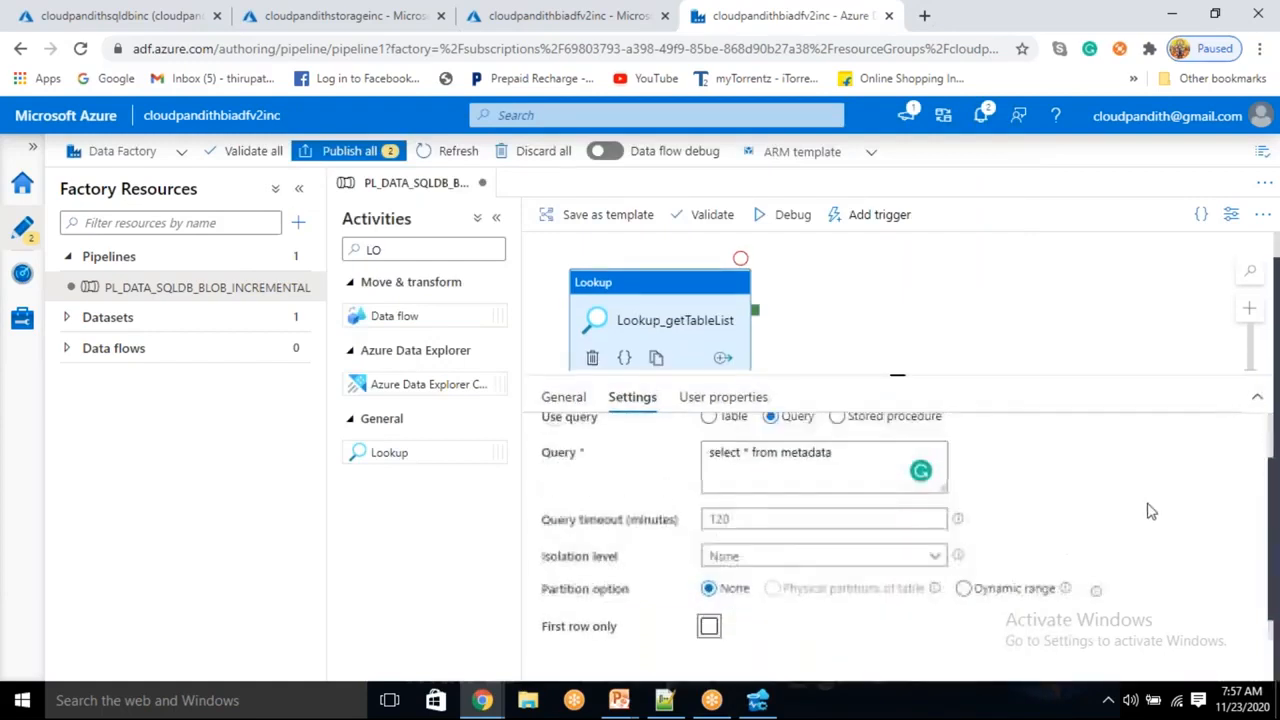
{"action": "left_click", "coordinate": [1150, 445]}
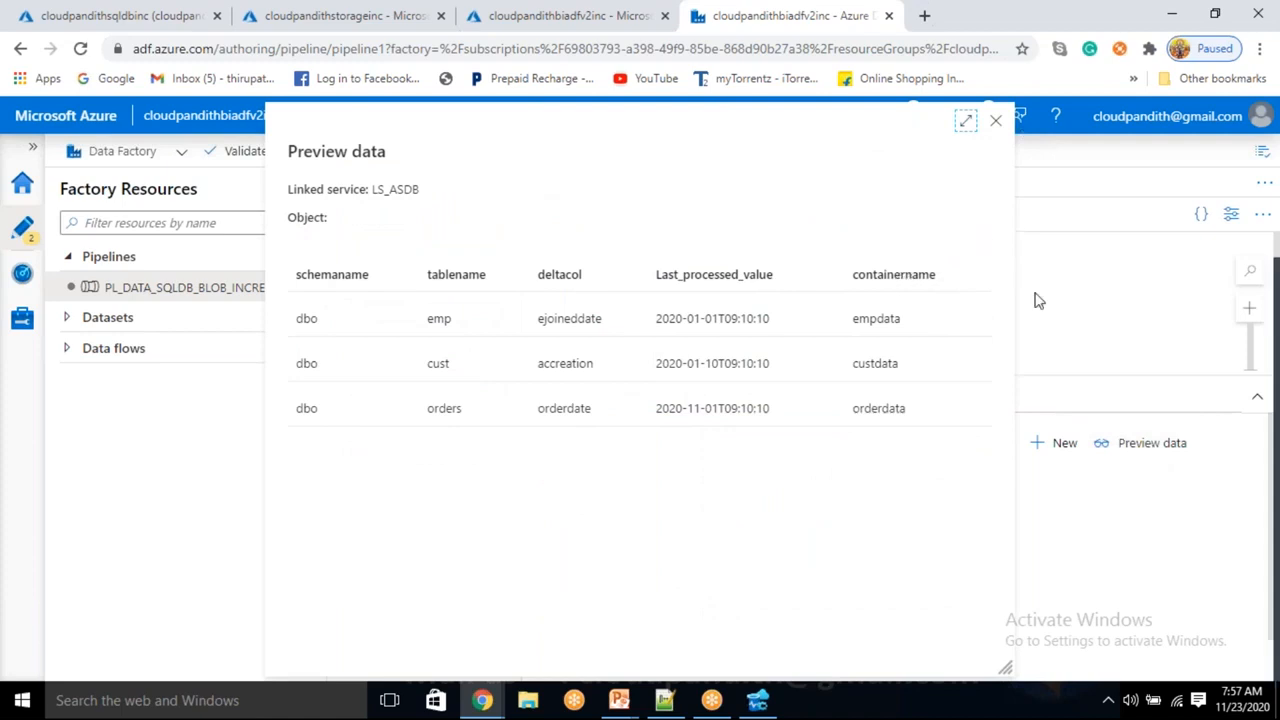
{"action": "left_click_drag", "start_coordinate": [1000, 126], "coordinate": [1001, 108]}
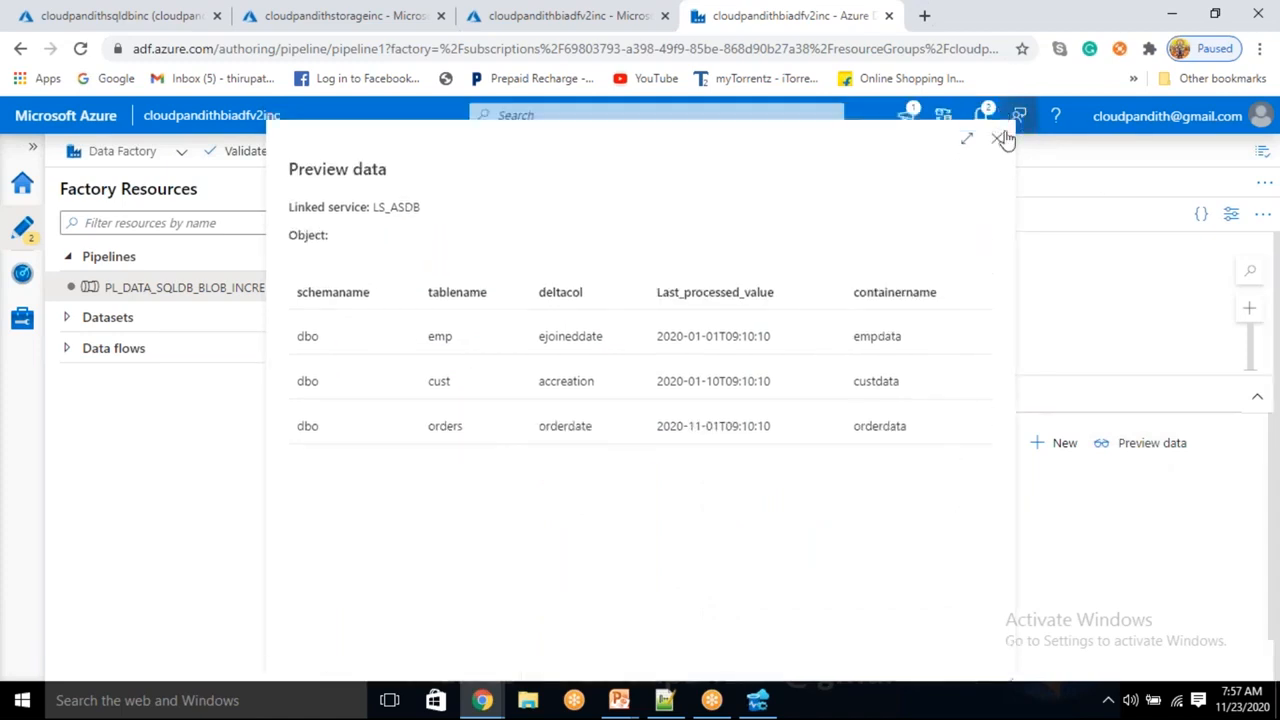
{"action": "left_click", "coordinate": [999, 141]}
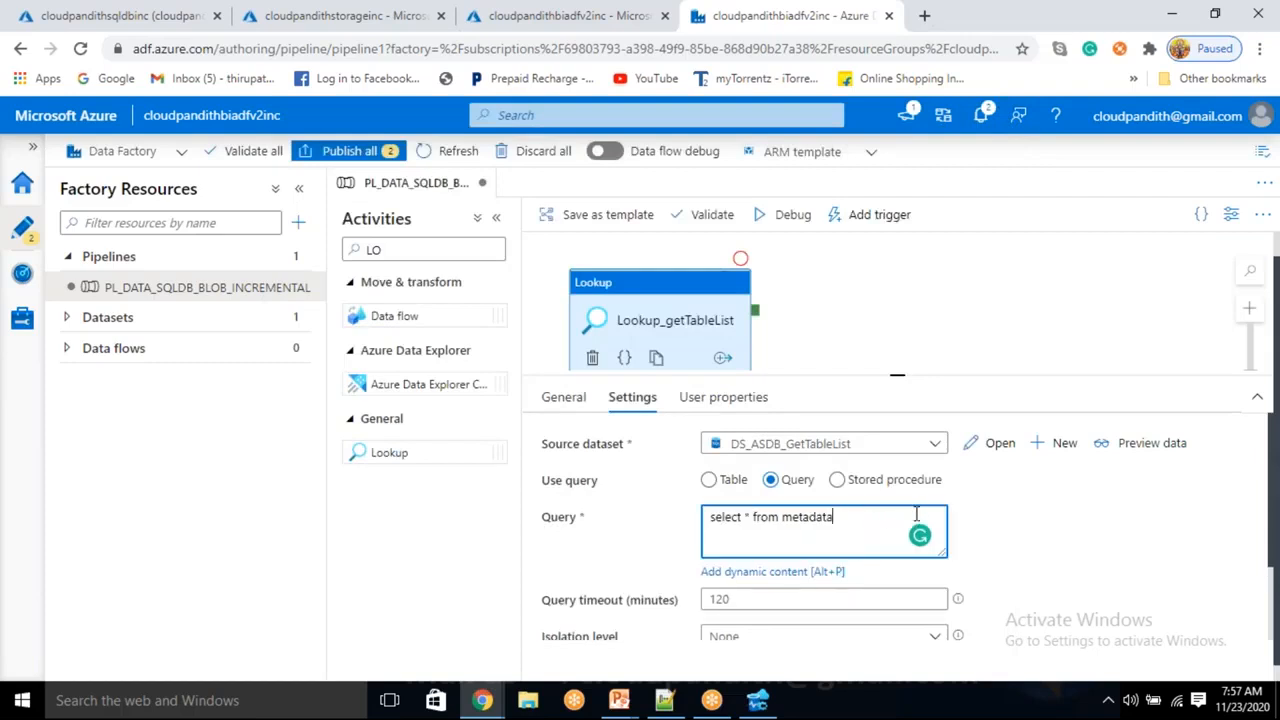
{"action": "mouse_move", "coordinate": [920, 533]}
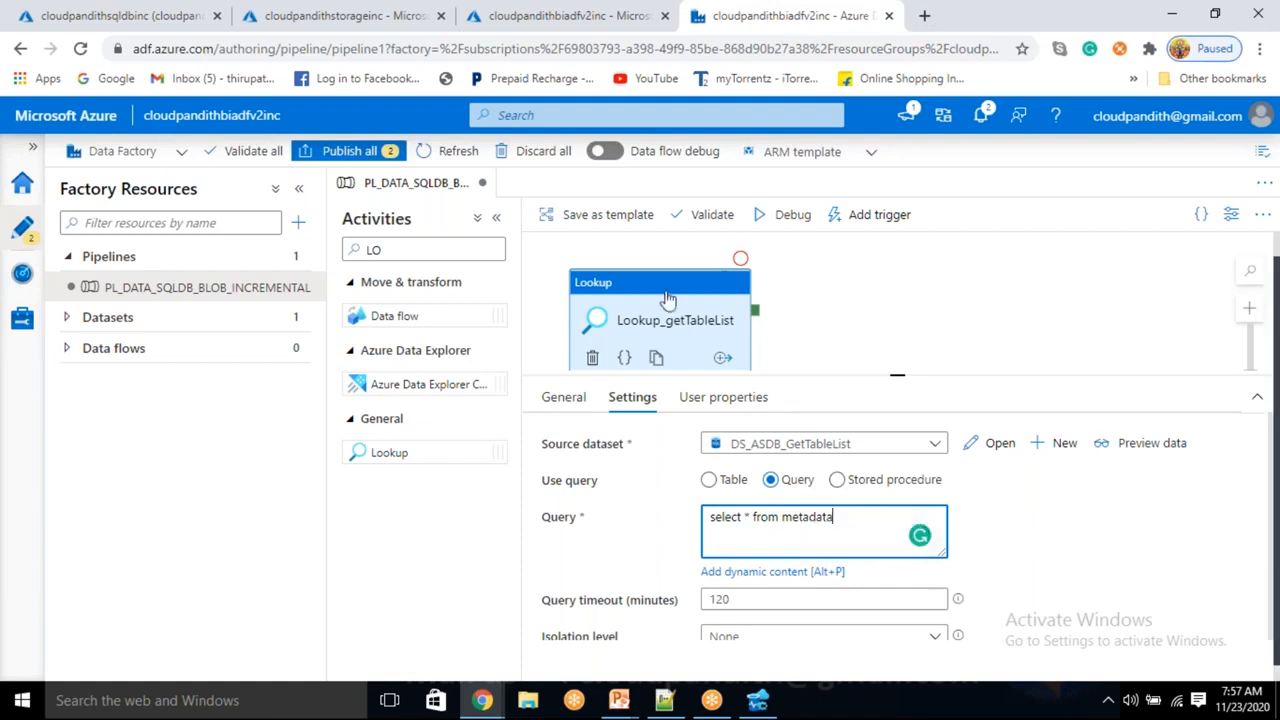
{"action": "left_click", "coordinate": [414, 251]}
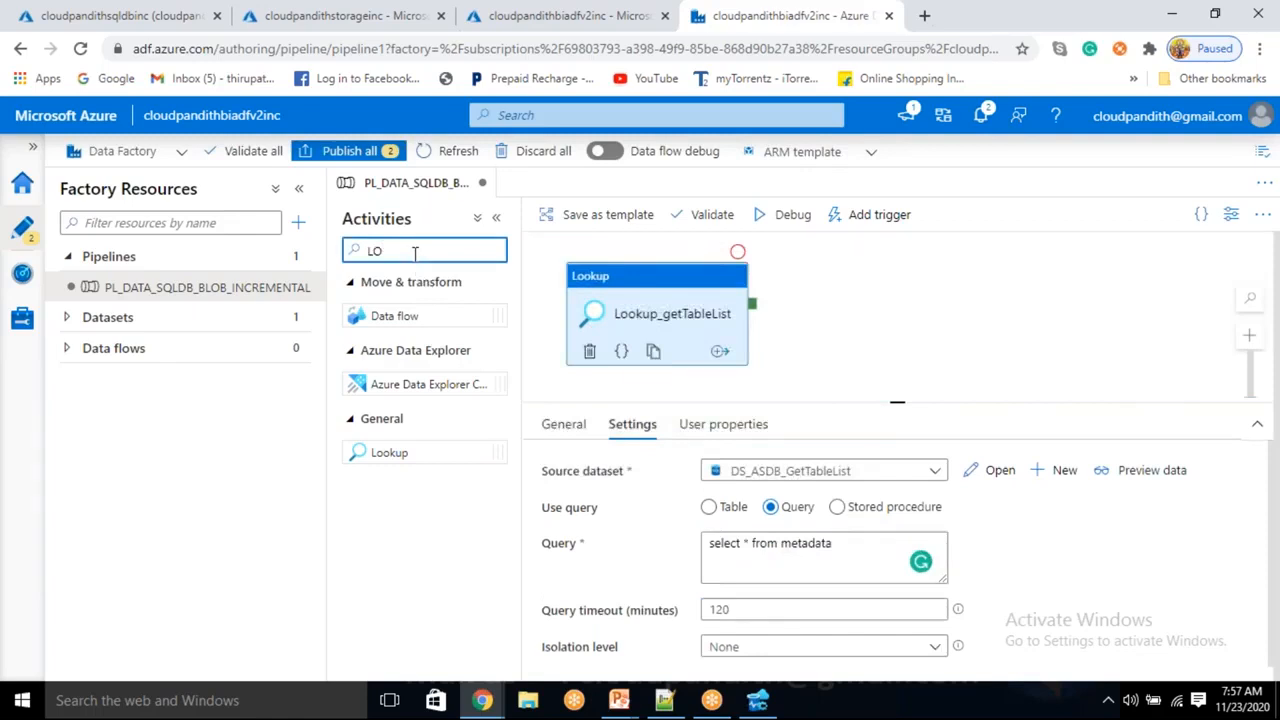
{"action": "key", "text": "BackSpace"}
{"action": "key", "text": "BackSpace"}
{"action": "type", "text": "forEA"}
Step: Add a ForEach named ForEach_Table connected to the Lookup's success output
{"action": "left_click_drag", "start_coordinate": [410, 320], "coordinate": [900, 312]}
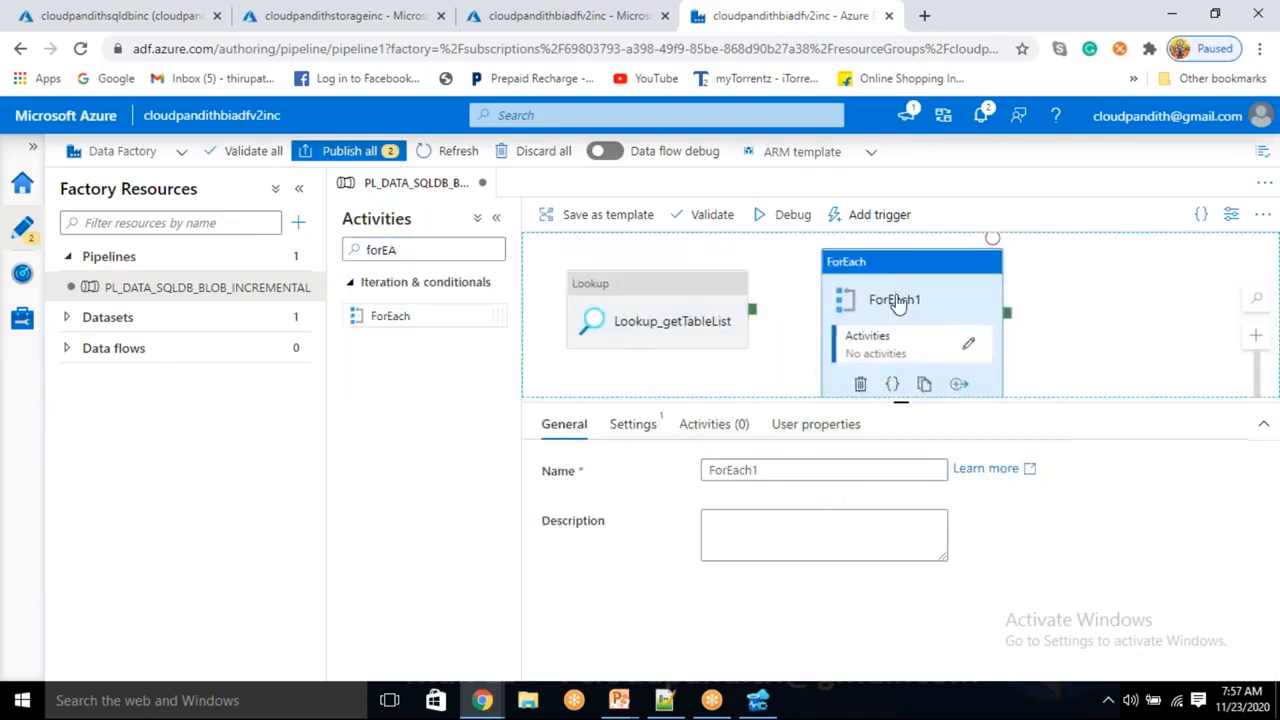
{"action": "left_click_drag", "start_coordinate": [751, 312], "coordinate": [893, 318]}
{"action": "left_click", "coordinate": [893, 318]}
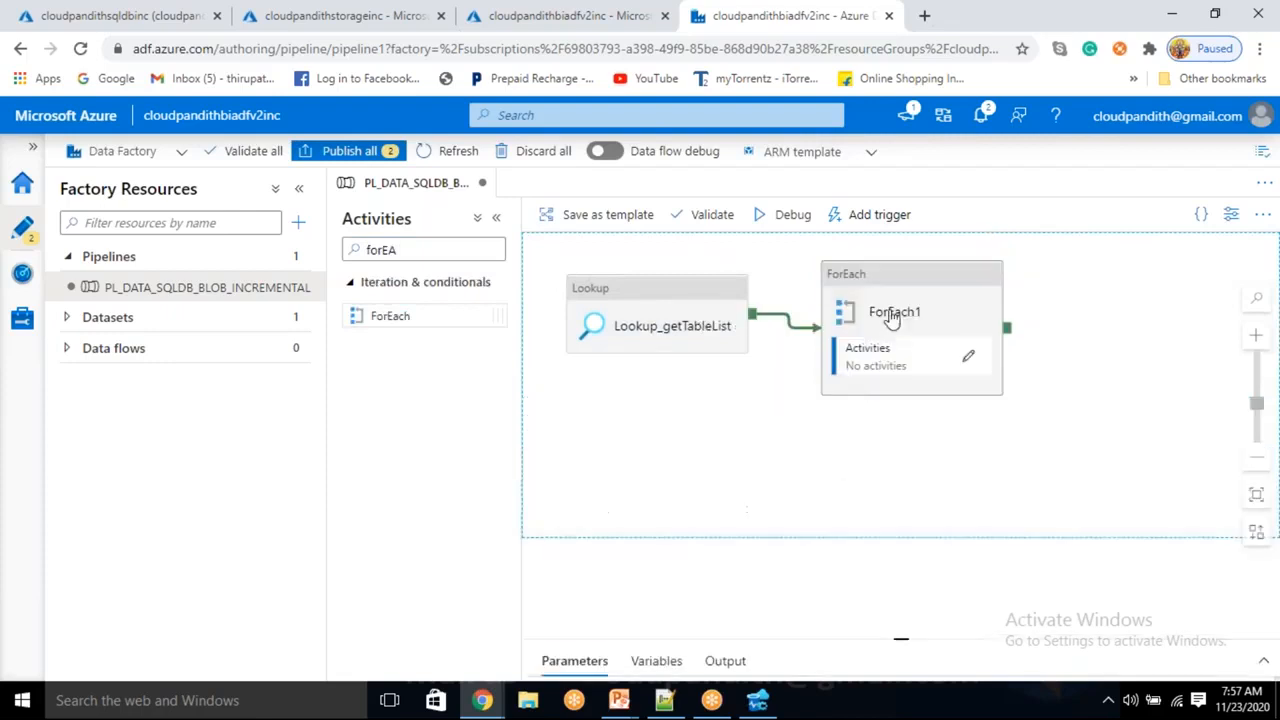
{"action": "left_click", "coordinate": [833, 475]}
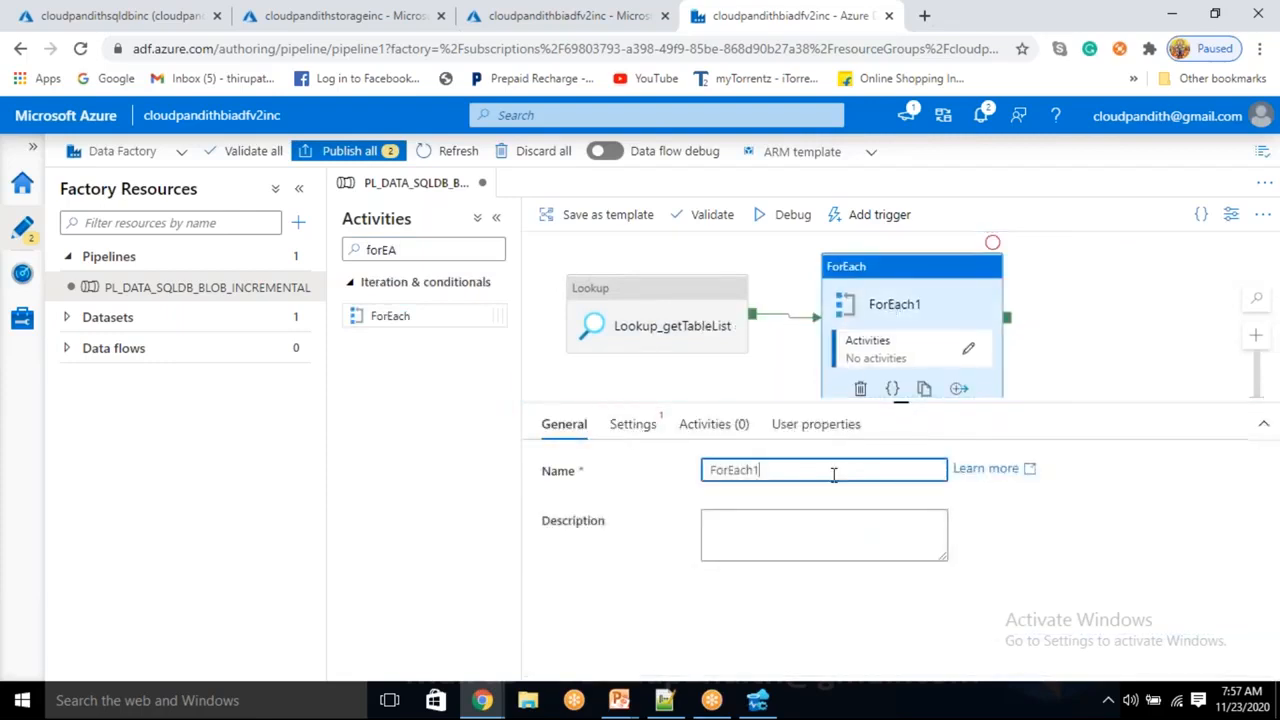
{"action": "type", "text": "_tABLE"}
{"action": "key", "text": "BackSpace"}
{"action": "key", "text": "BackSpace"}
{"action": "key", "text": "BackSpace"}
{"action": "type", "text": "Table"}
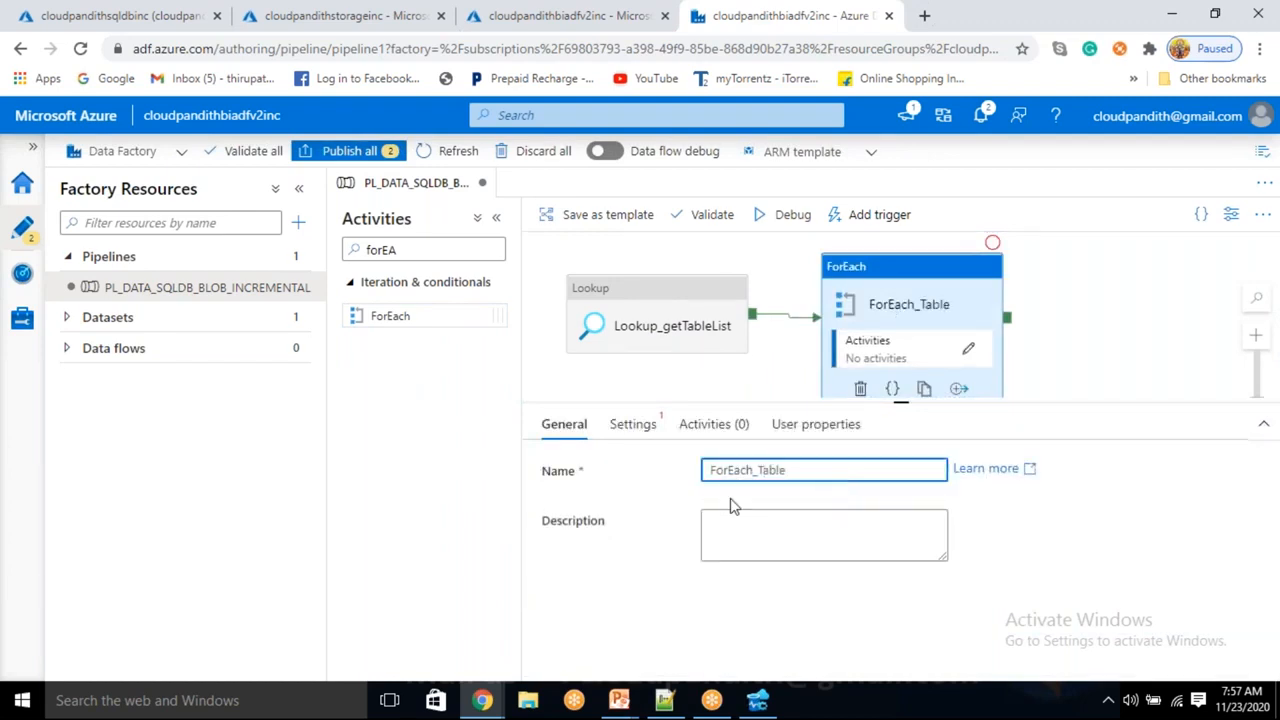
Step: Set the debug run to stop at the Lookup_getTableList activity
{"action": "left_click", "coordinate": [625, 424]}
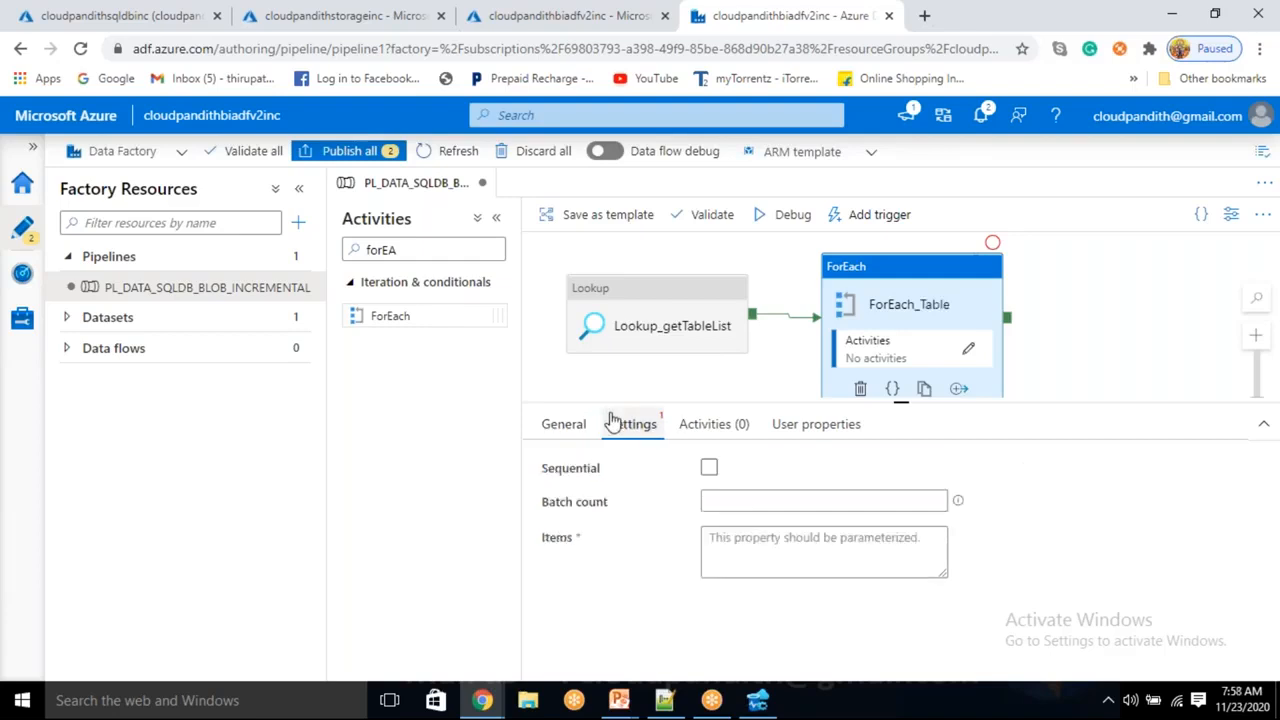
{"action": "left_click", "coordinate": [647, 330]}
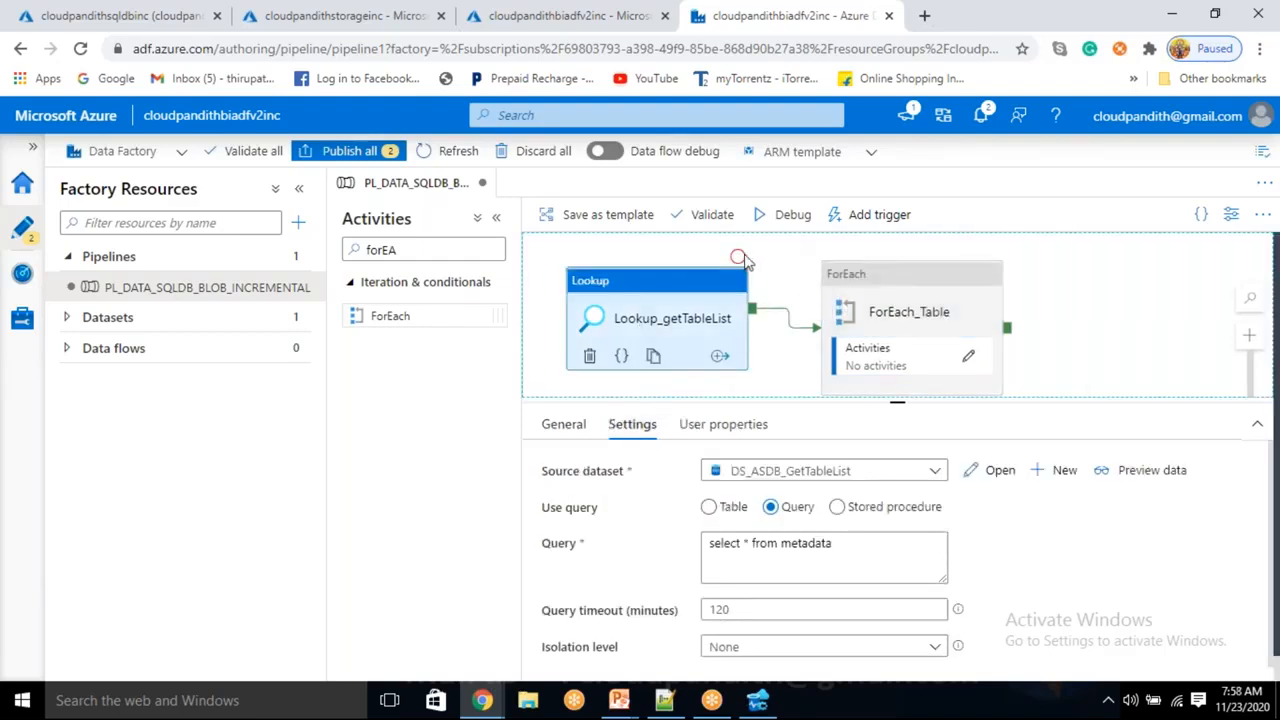
{"action": "left_click", "coordinate": [737, 258]}
Step: Debug the pipeline and inspect the Lookup output listing 3 metadata rows: emp, cust, orders
{"action": "left_click", "coordinate": [779, 217]}
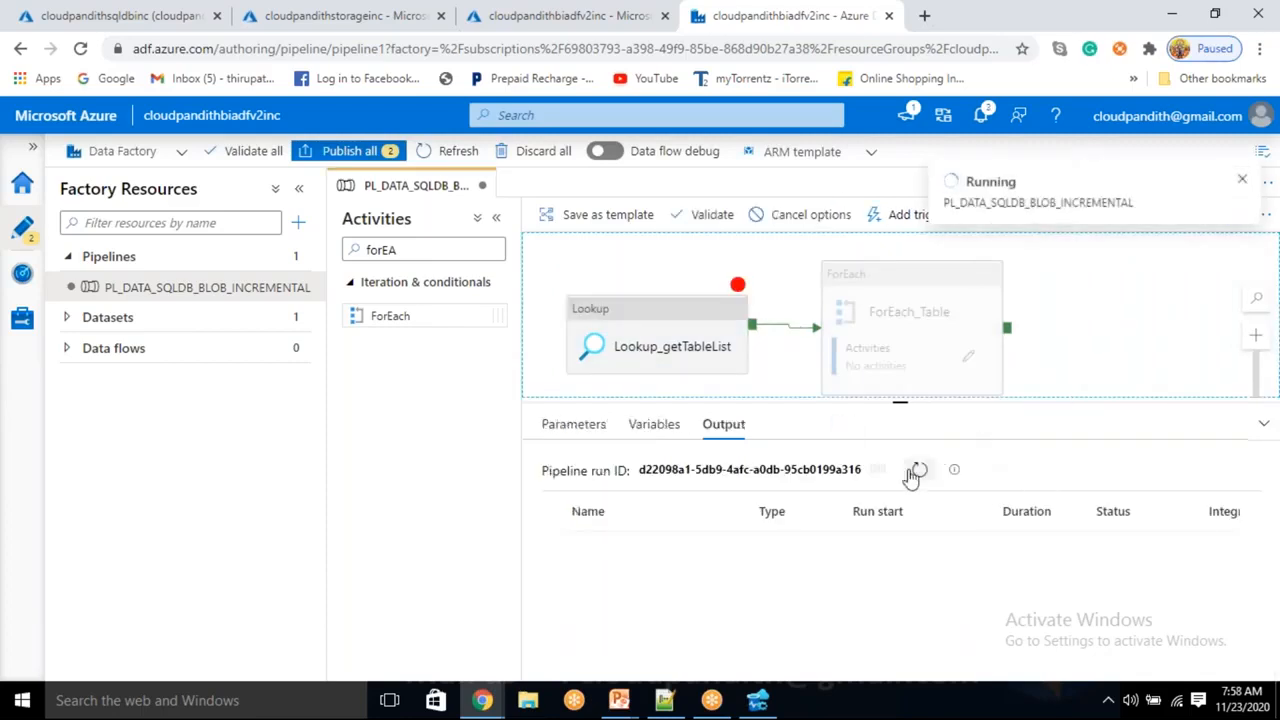
{"action": "left_click", "coordinate": [920, 469]}
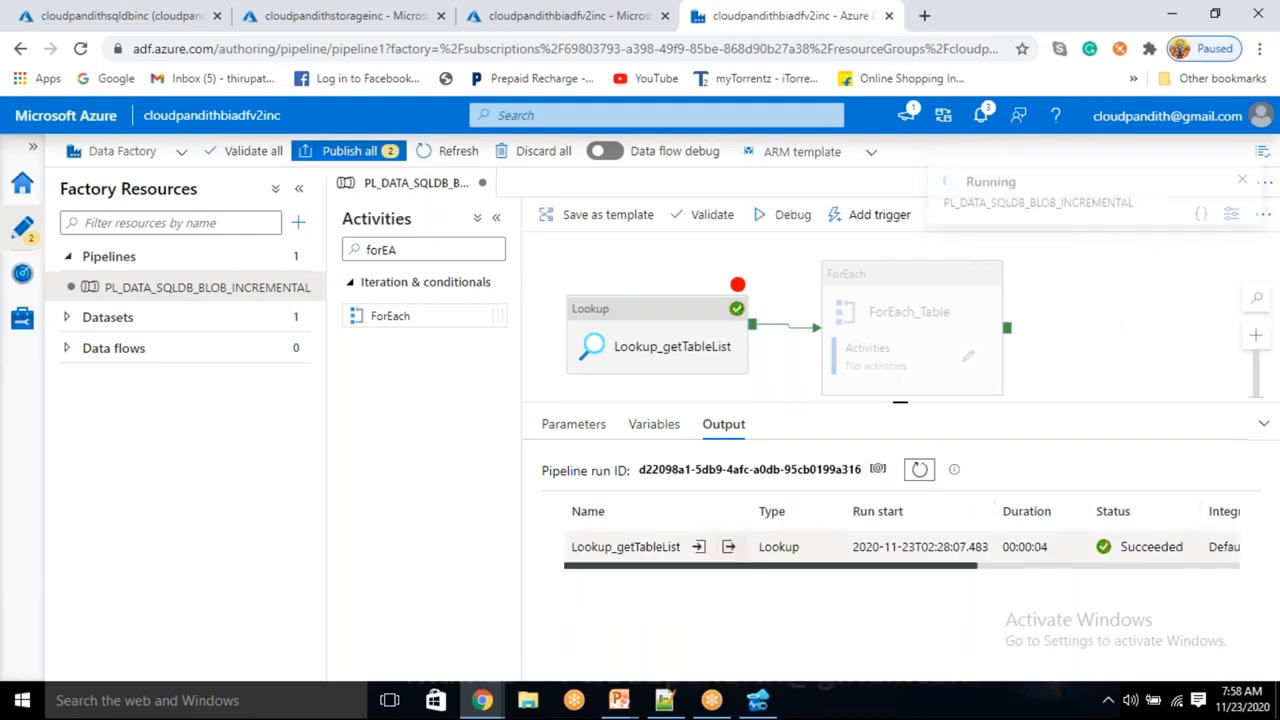
{"action": "left_click", "coordinate": [729, 550]}
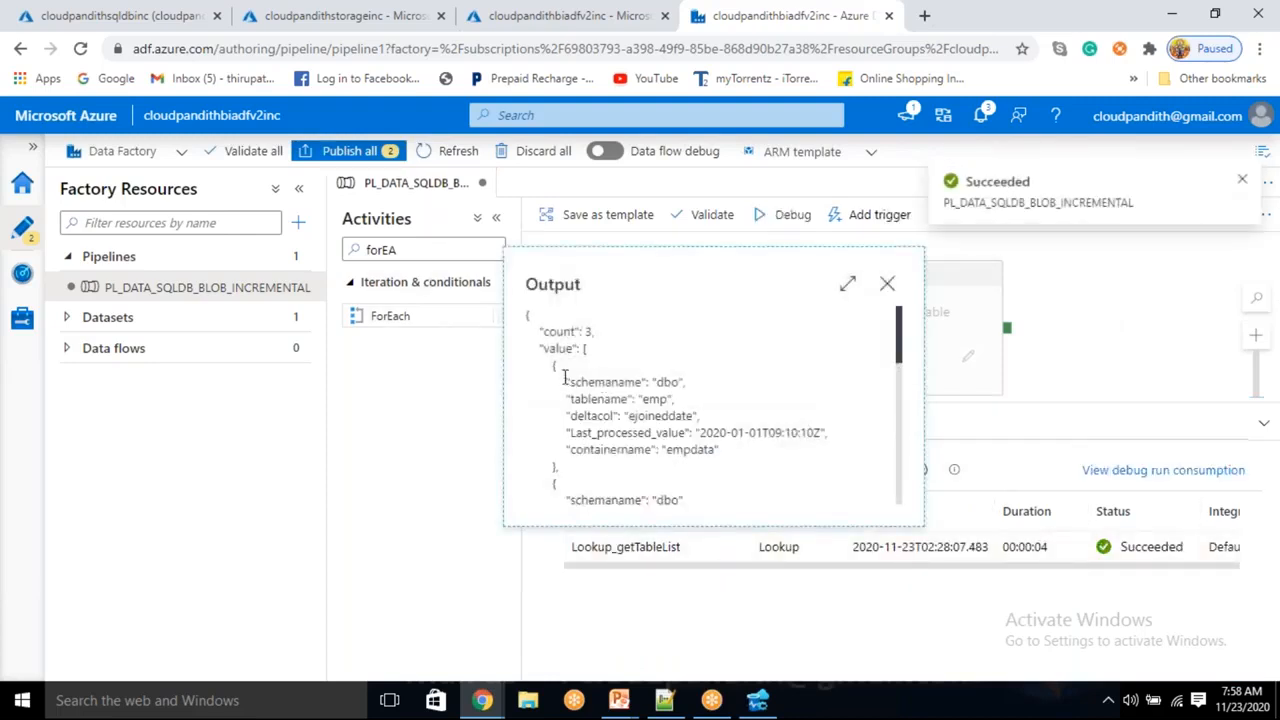
{"action": "left_click_drag", "start_coordinate": [548, 363], "coordinate": [594, 433]}
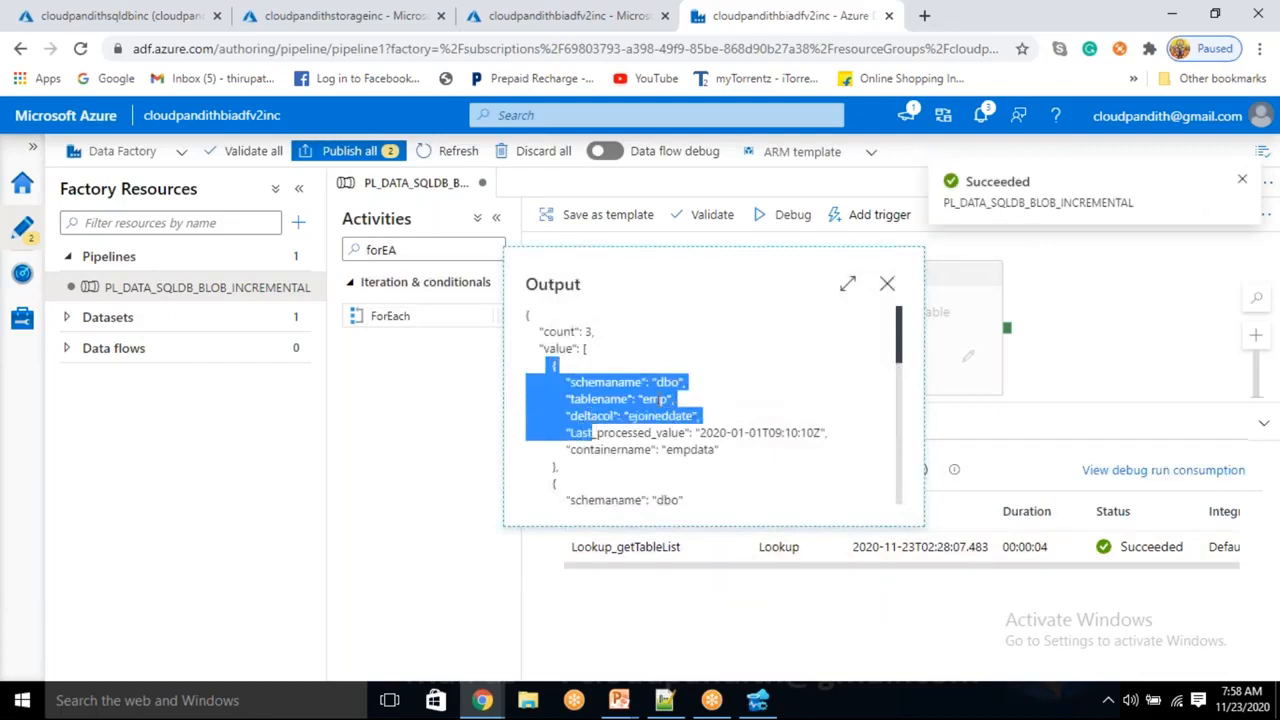
{"action": "left_click_drag", "start_coordinate": [532, 340], "coordinate": [625, 472]}
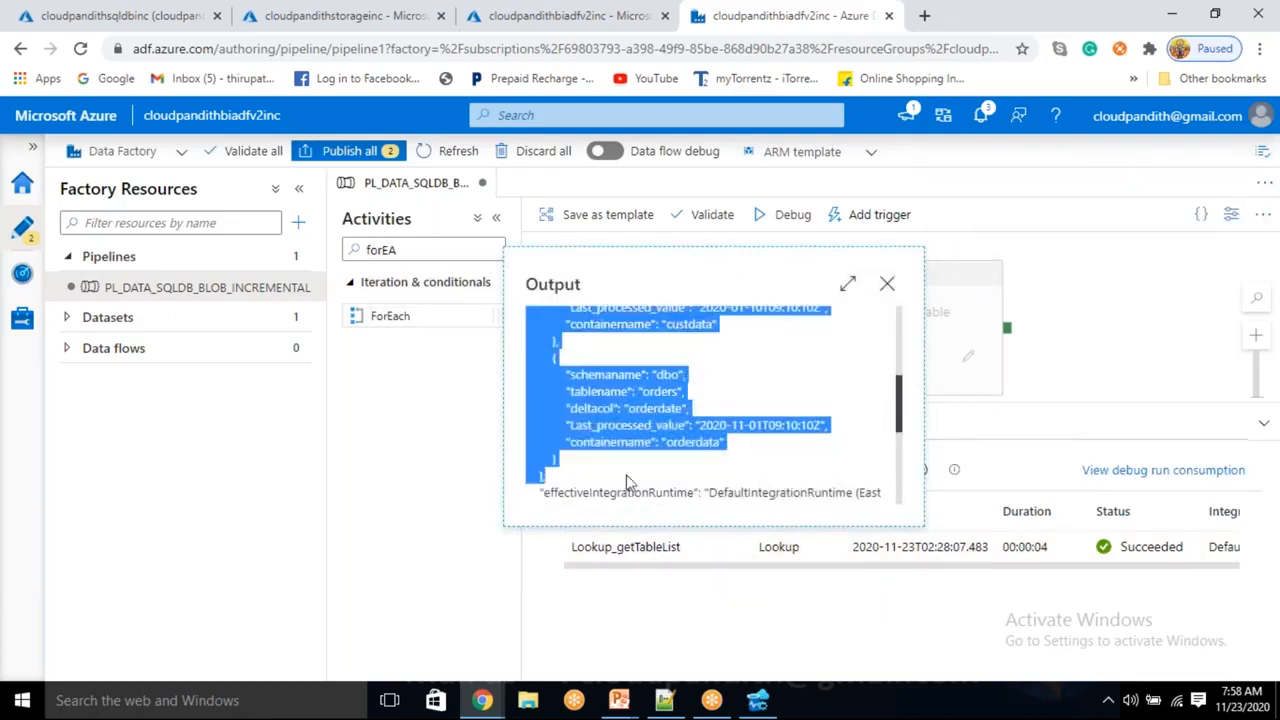
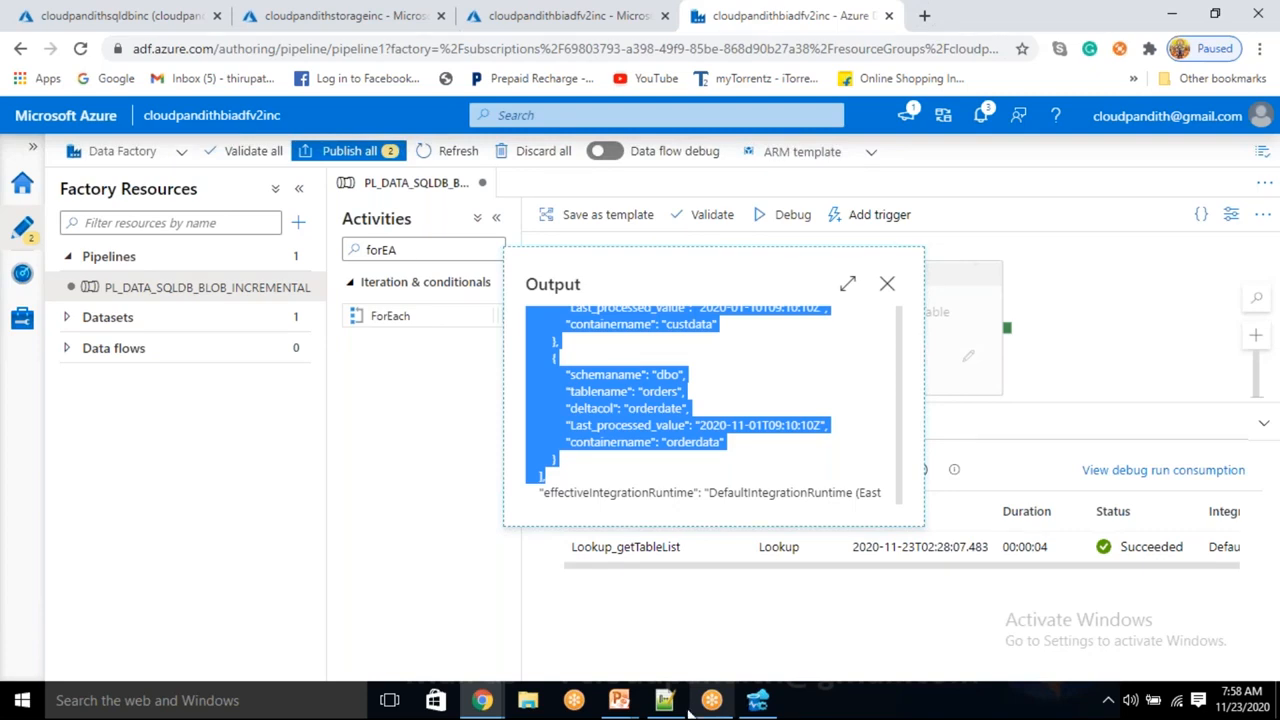
Step: Review the cust and orders entries in the Notepad++ JSON notes
{"action": "left_click", "coordinate": [664, 701]}
{"action": "left_click_drag", "start_coordinate": [162, 293], "coordinate": [184, 401]}
{"action": "left_click_drag", "start_coordinate": [183, 560], "coordinate": [226, 603]}
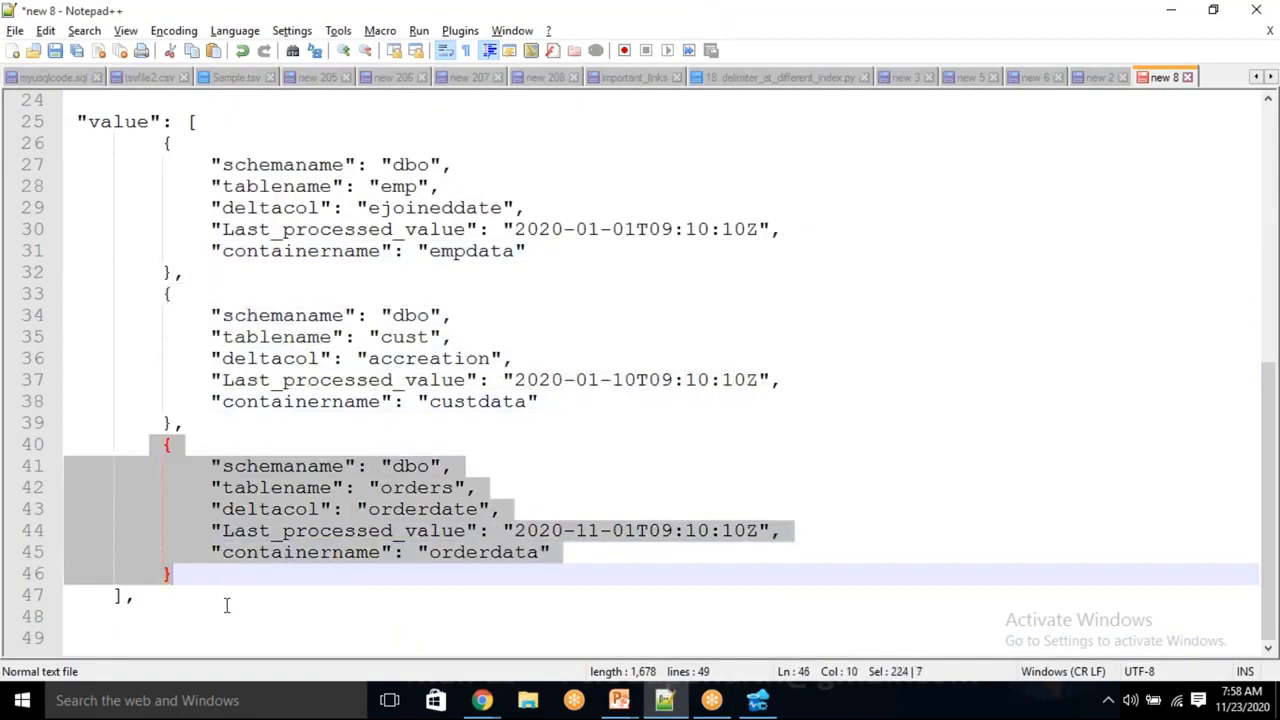
{"action": "left_click", "coordinate": [226, 603]}
Step: Close the Lookup output popup and move Lookup_getTableList up on the canvas
{"action": "key", "text": "alt+Tab"}
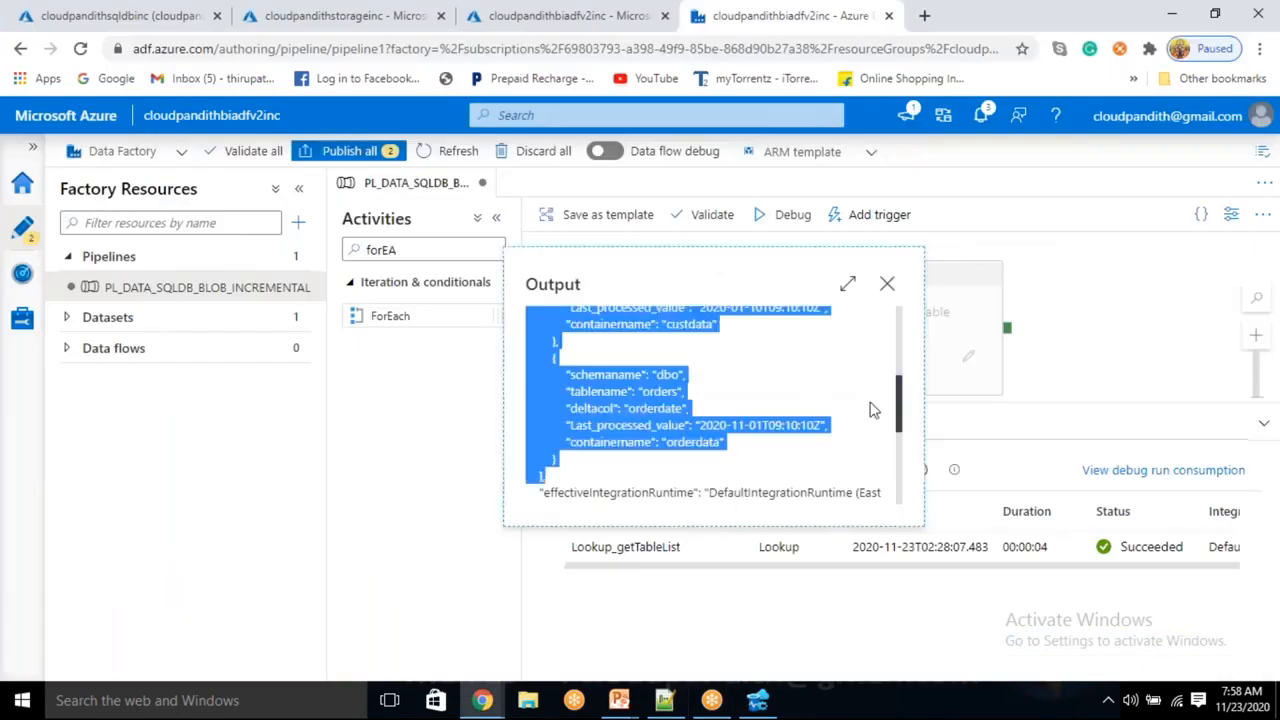
{"action": "left_click", "coordinate": [887, 284]}
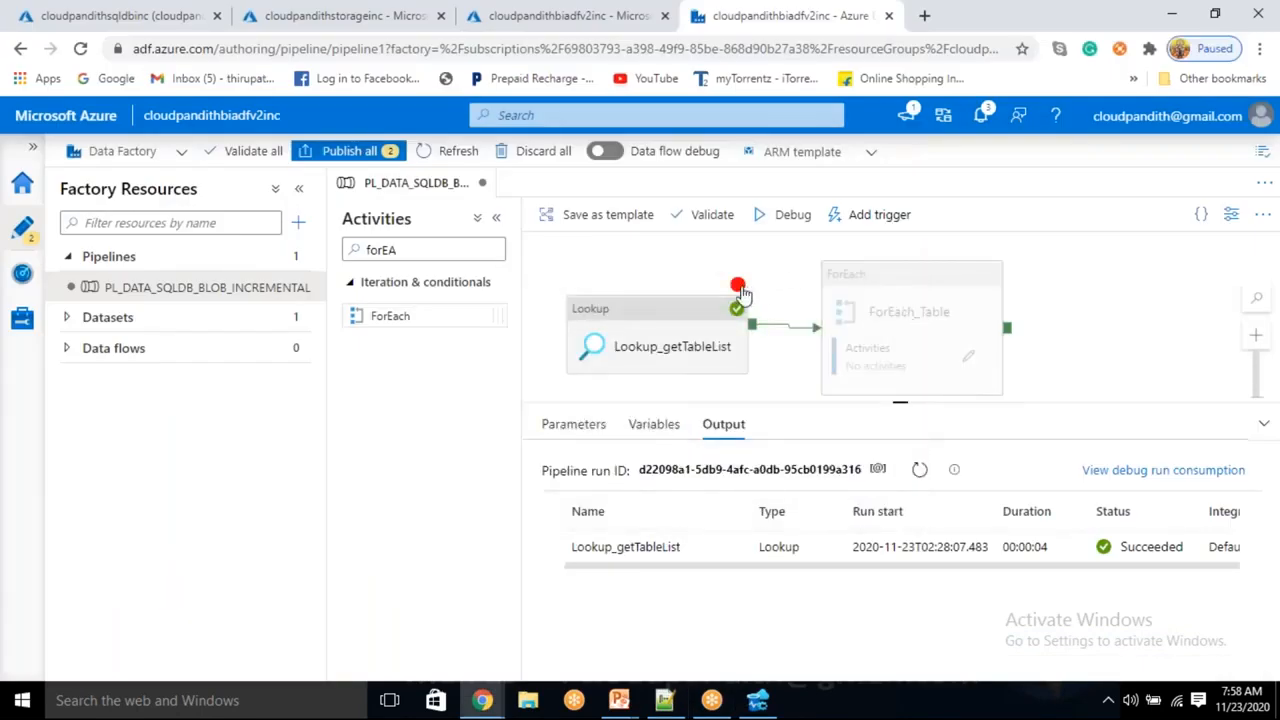
{"action": "left_click_drag", "start_coordinate": [737, 296], "coordinate": [737, 260]}
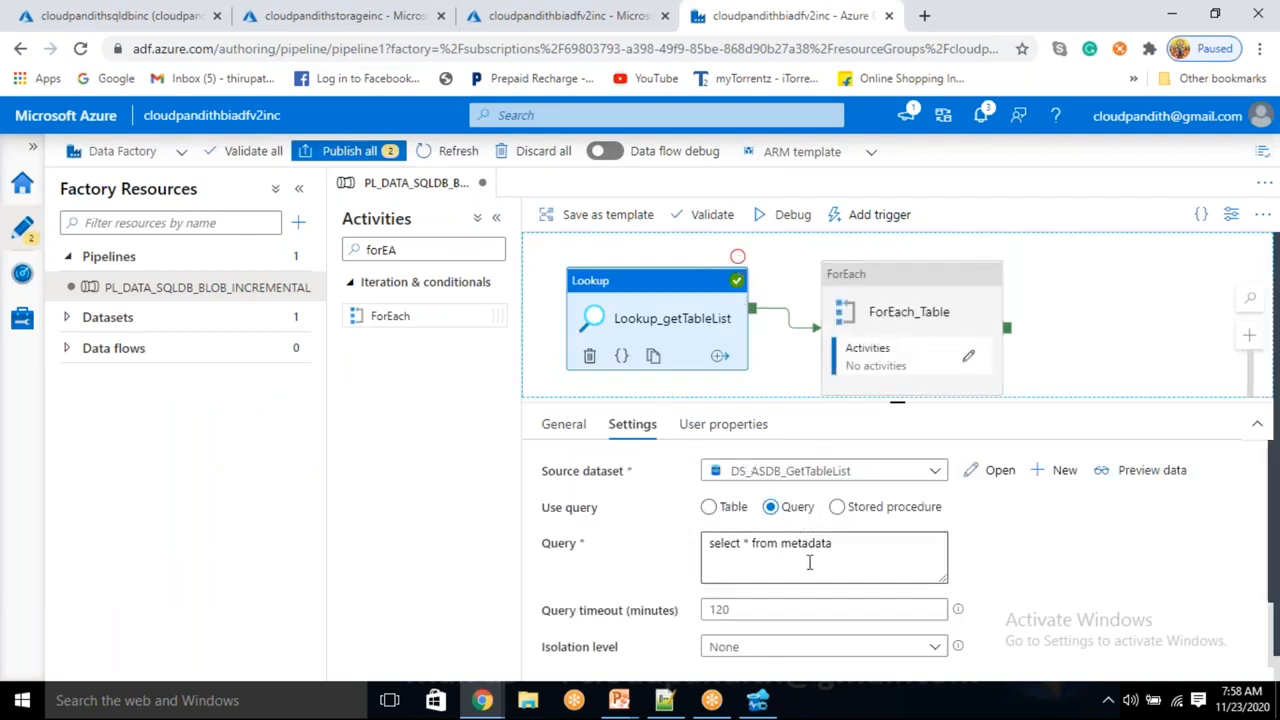
{"action": "left_click", "coordinate": [950, 296]}
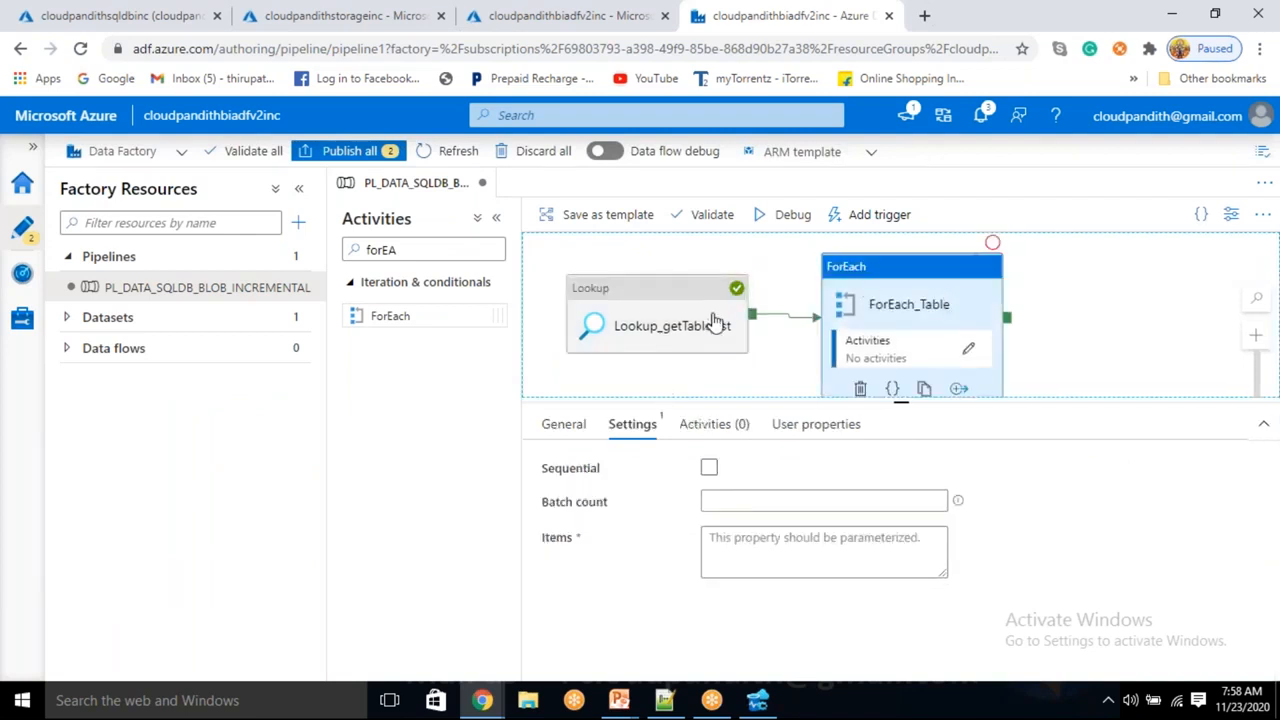
{"action": "left_click", "coordinate": [708, 470]}
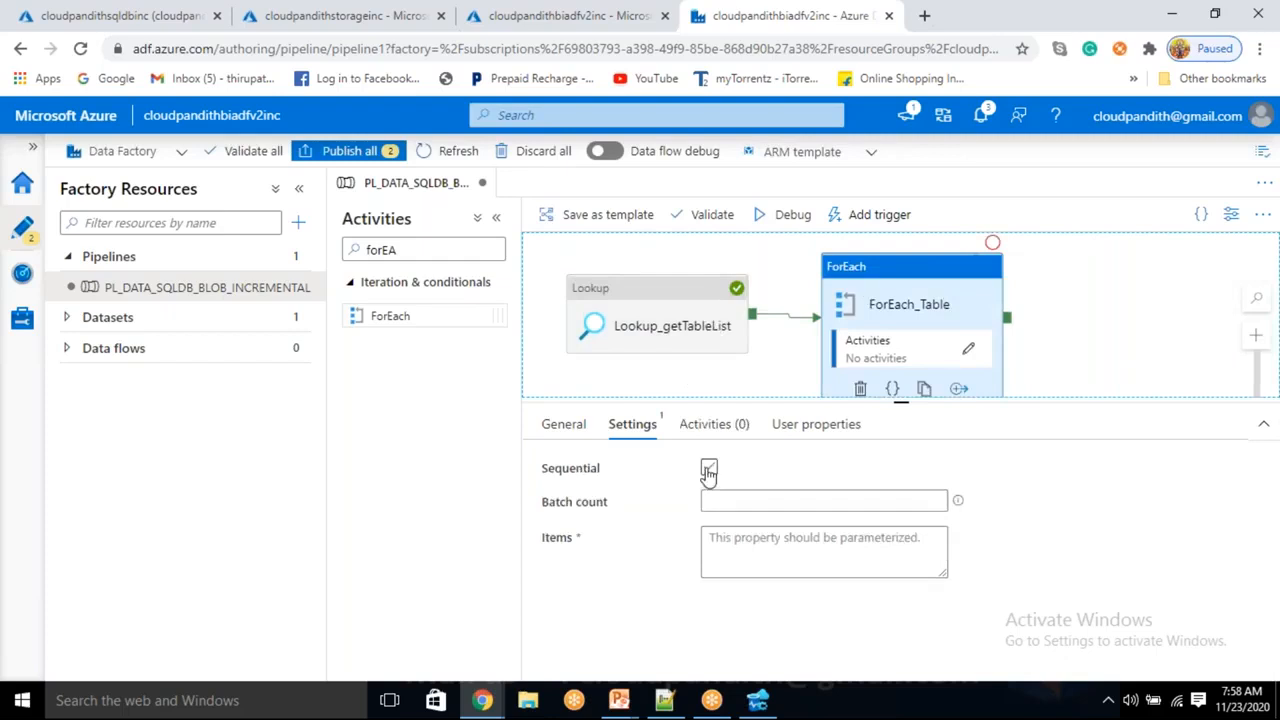
{"action": "left_click", "coordinate": [708, 470]}
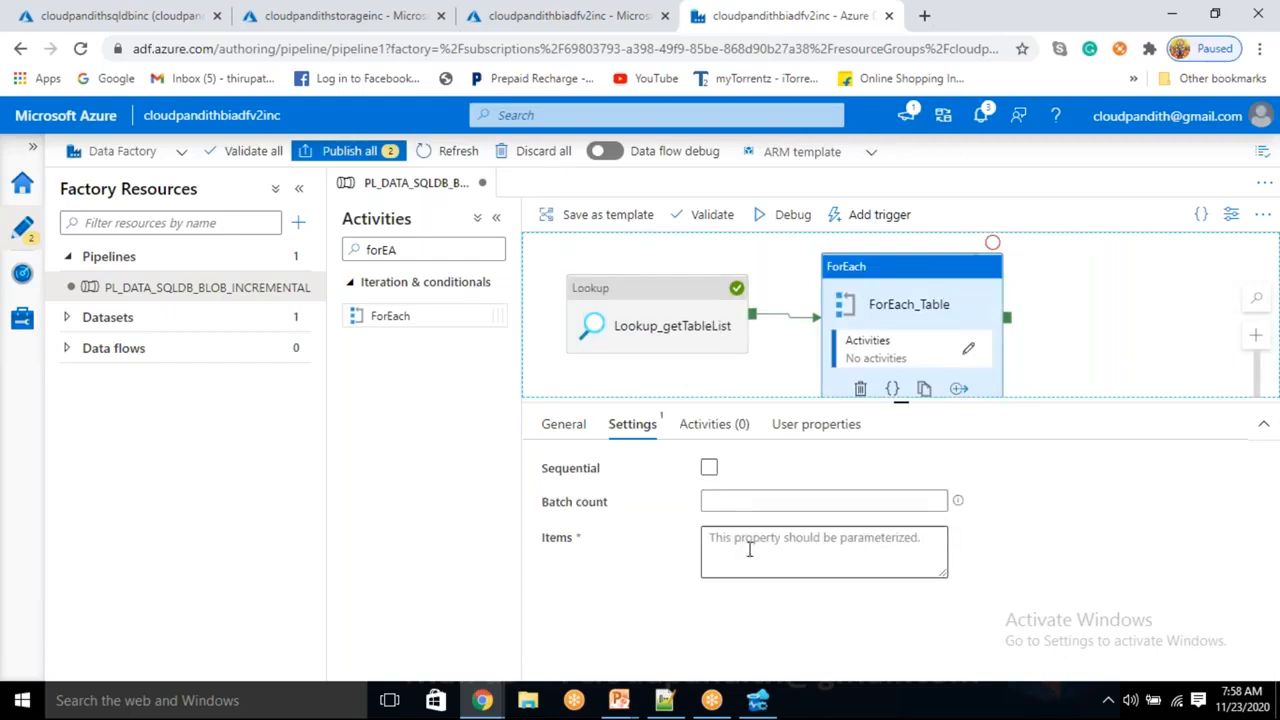
{"action": "left_click", "coordinate": [749, 549]}
{"action": "left_click", "coordinate": [740, 592]}
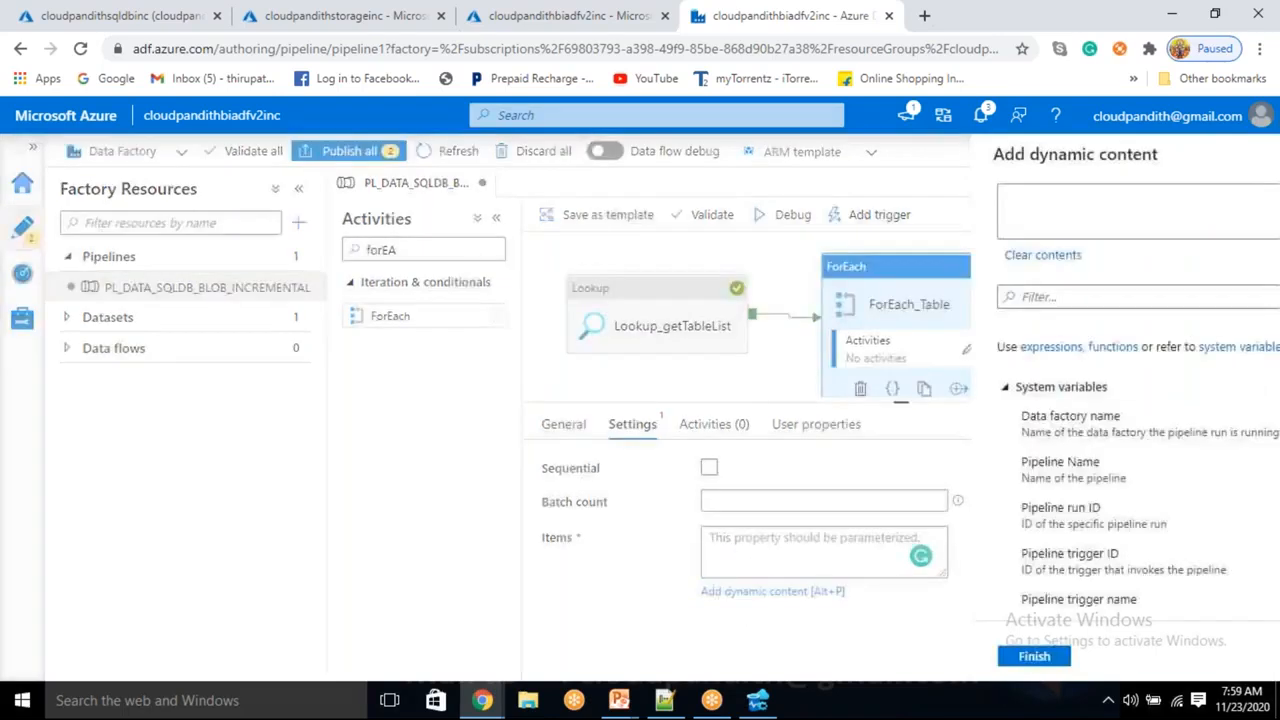
{"action": "scroll", "coordinate": [846, 526], "scroll_direction": "down", "scroll_amount": 5}
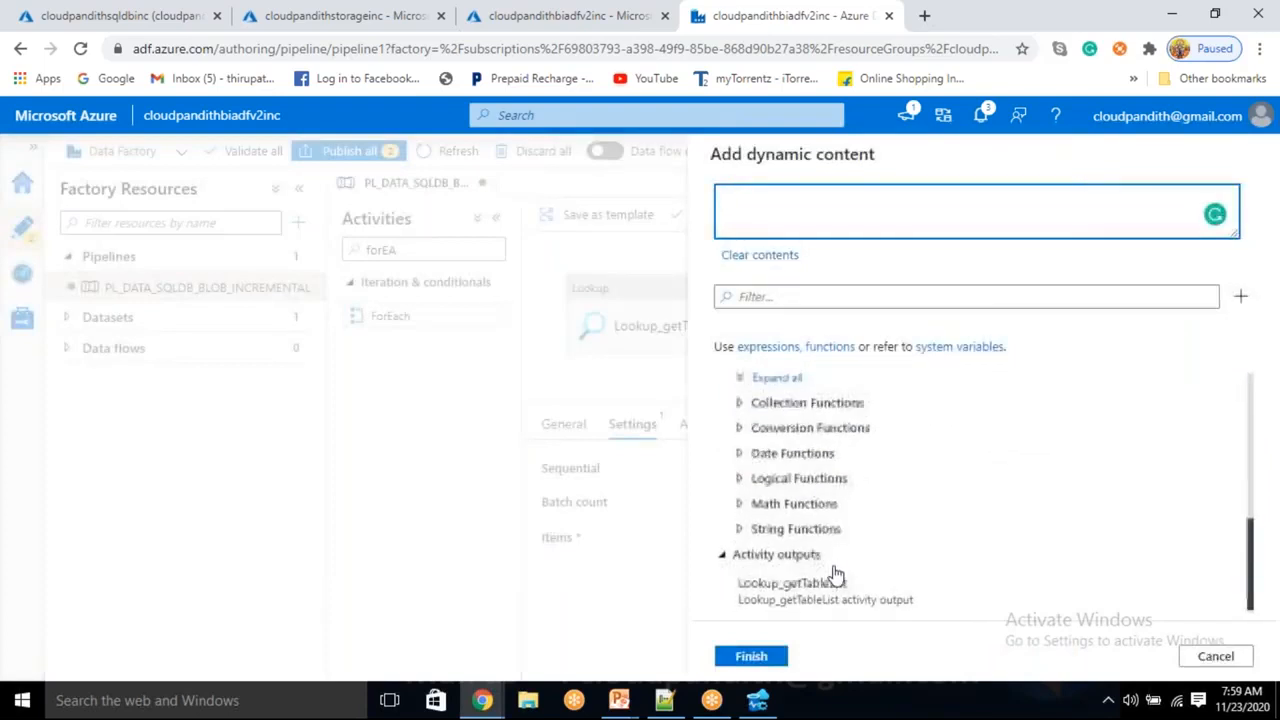
{"action": "left_click", "coordinate": [818, 583]}
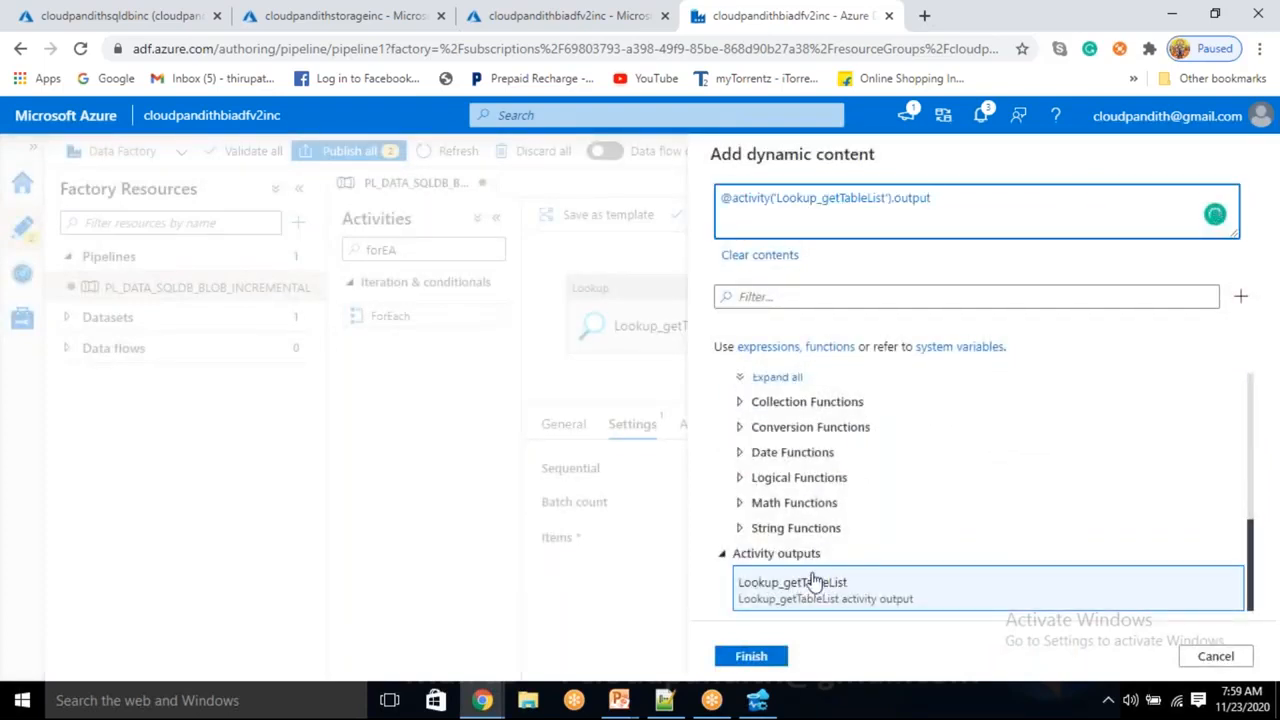
{"action": "type", "text": ".value"}
{"action": "left_click", "coordinate": [751, 656]}
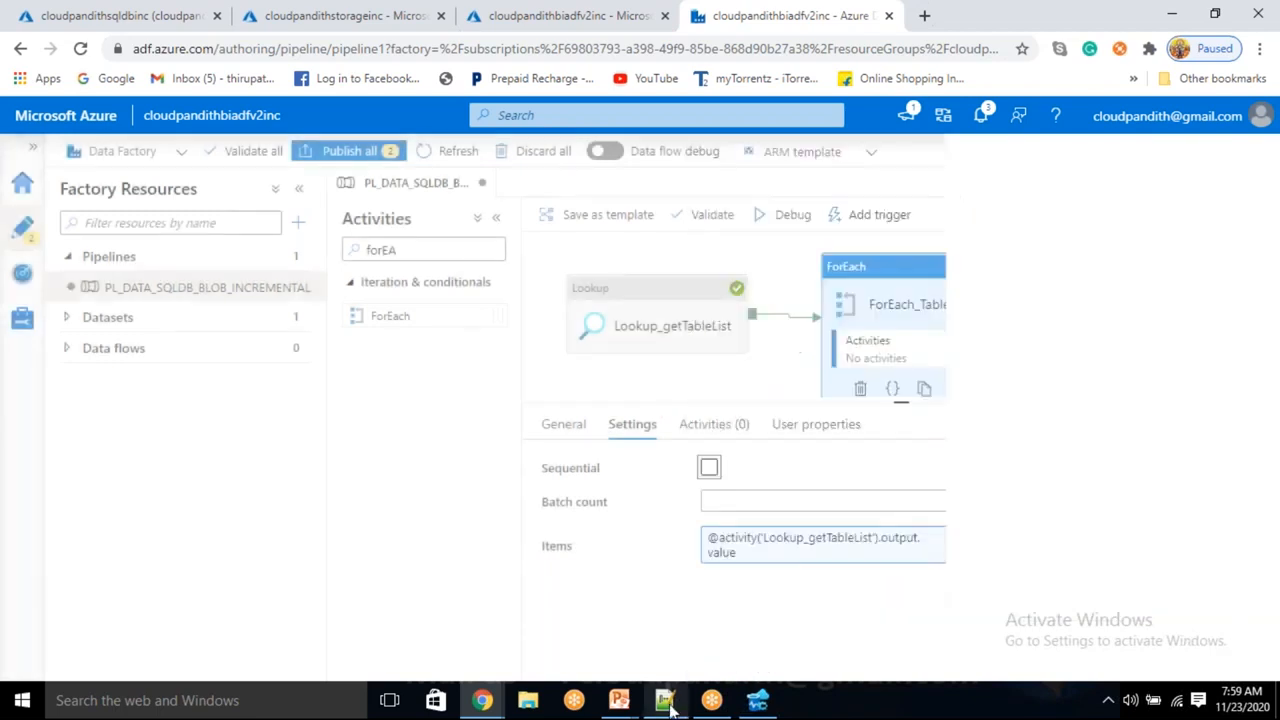
Step: Review the array entries under the value key in the JSON notes
{"action": "left_click", "coordinate": [664, 700]}
{"action": "double_click", "coordinate": [126, 120]}
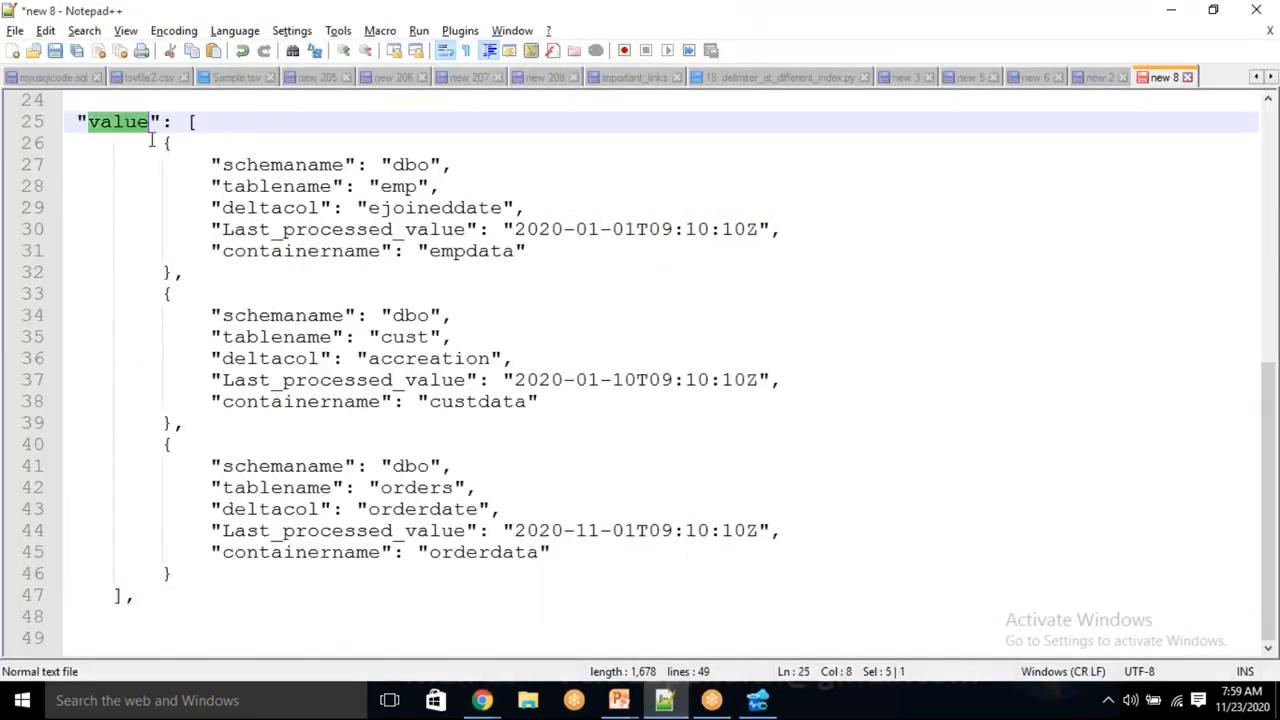
{"action": "left_click", "coordinate": [160, 146]}
{"action": "left_click_drag", "start_coordinate": [160, 146], "coordinate": [214, 466]}
{"action": "key", "text": "alt+Tab"}
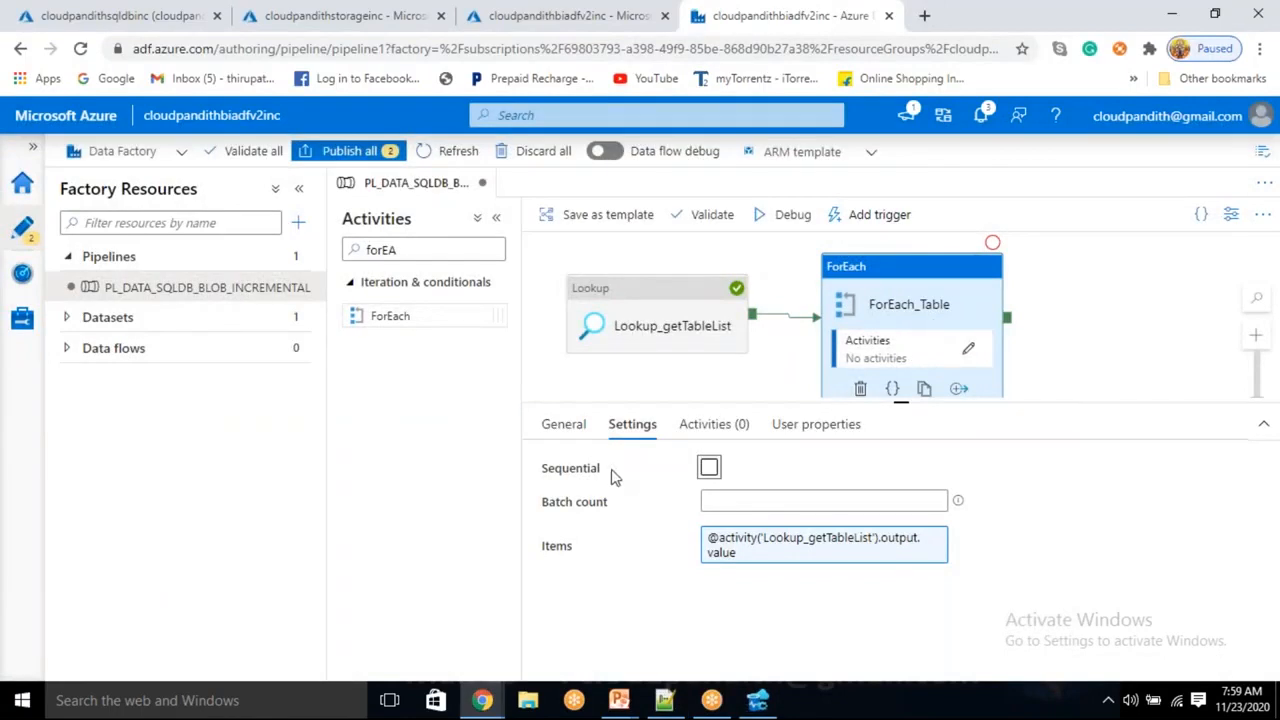
{"action": "mouse_move", "coordinate": [959, 506]}
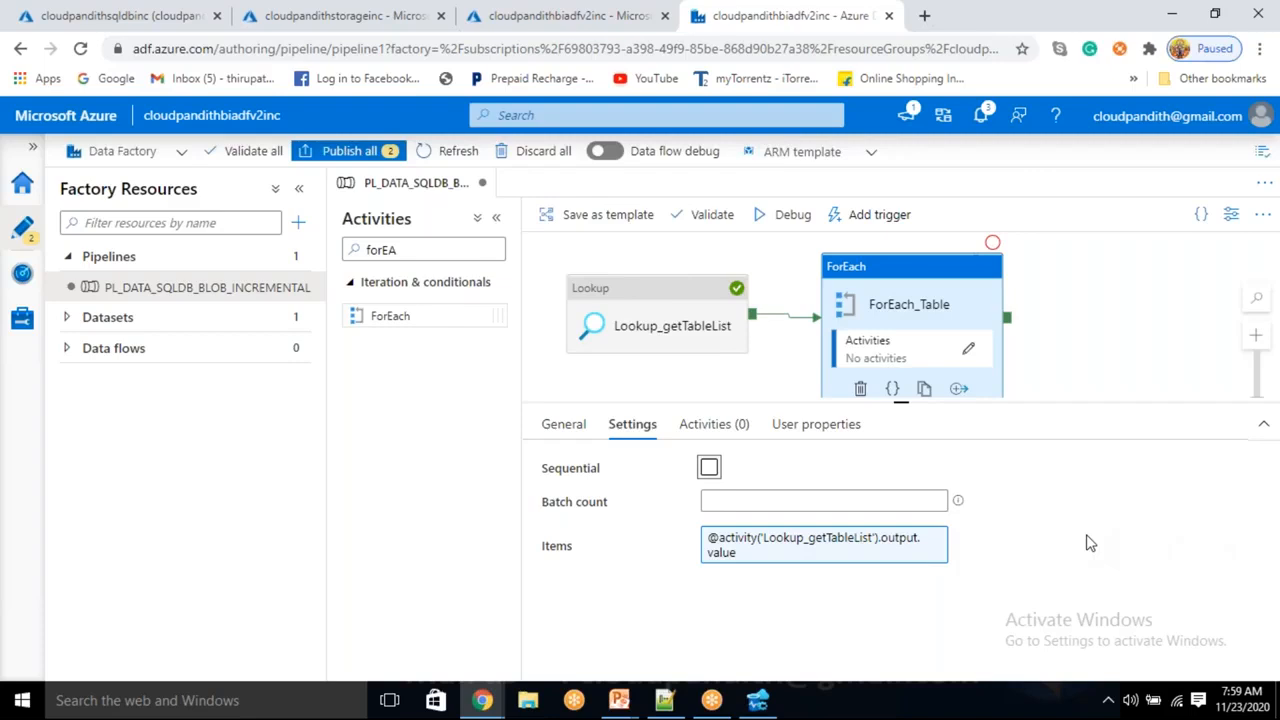
Step: Add a Lookup activity inside the ForEach_Table loop
{"action": "left_click", "coordinate": [967, 352]}
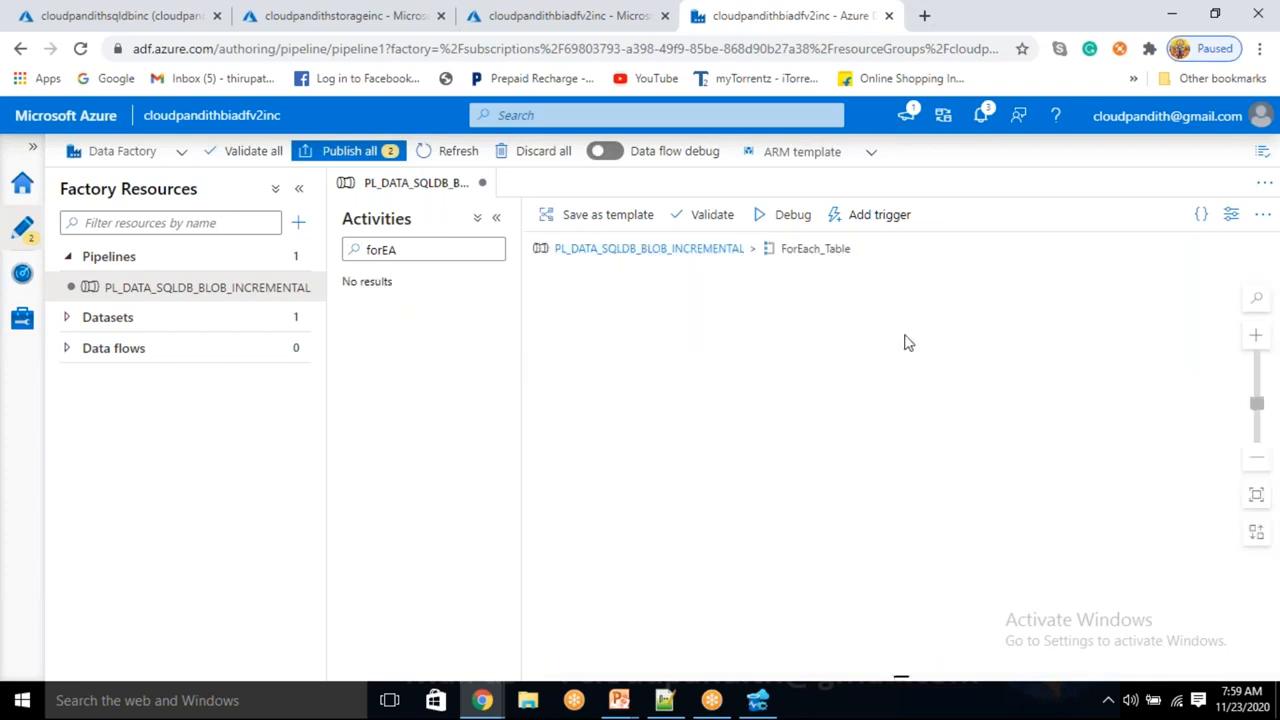
{"action": "left_click_drag", "start_coordinate": [402, 251], "coordinate": [298, 318]}
{"action": "key", "text": "BackSpace"}
{"action": "type", "text": "looku"}
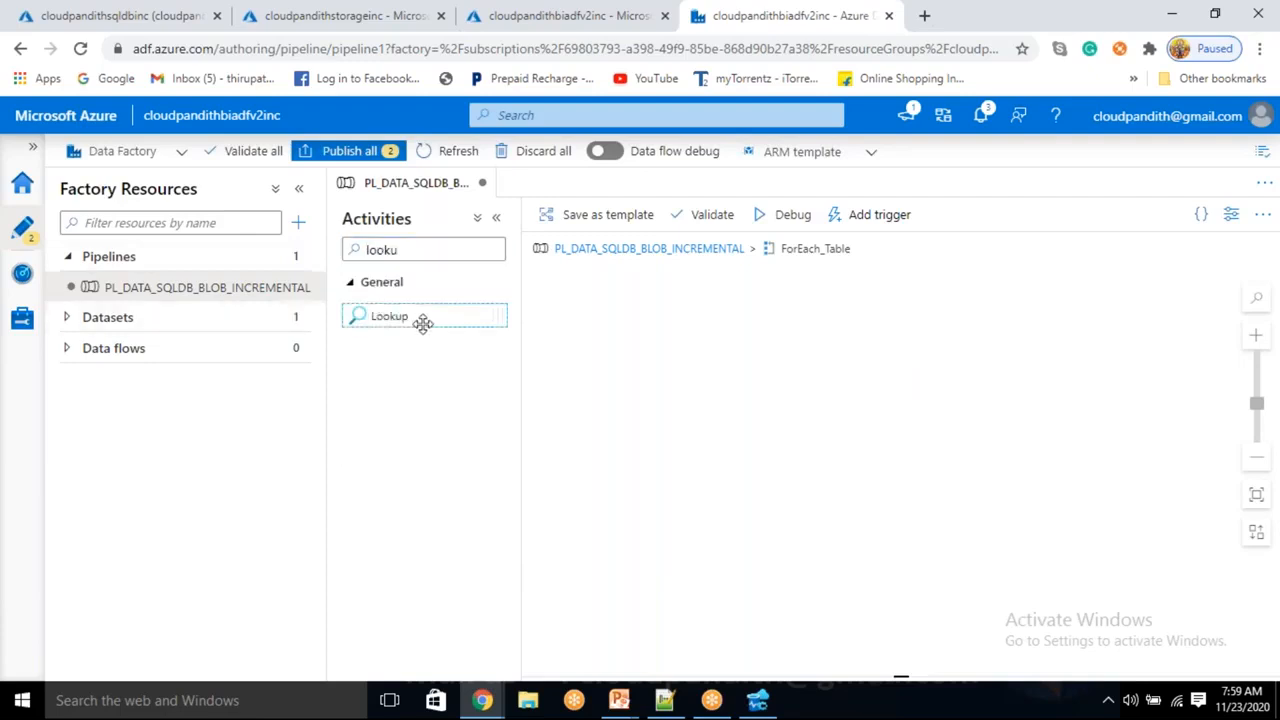
{"action": "left_click_drag", "start_coordinate": [423, 323], "coordinate": [684, 347]}
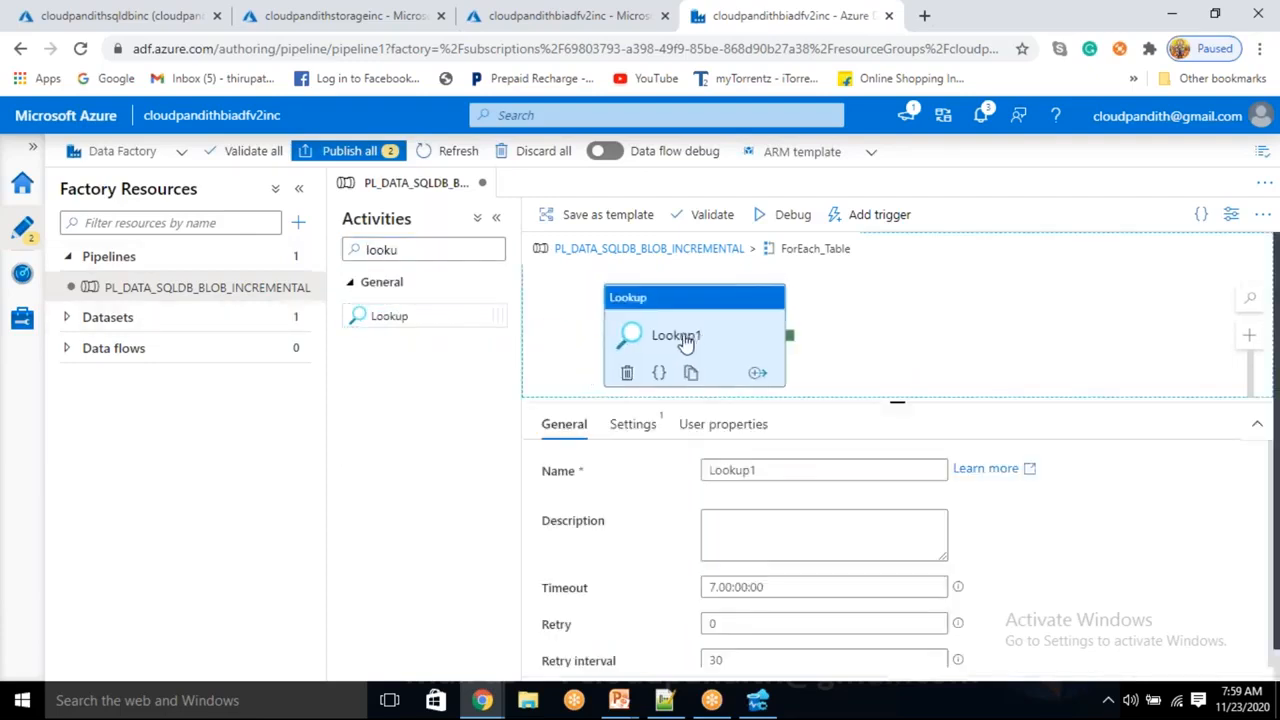
Step: Set Lookup1's source dataset to DS_ASDB_GetTableList using the Query option
{"action": "left_click", "coordinate": [650, 425]}
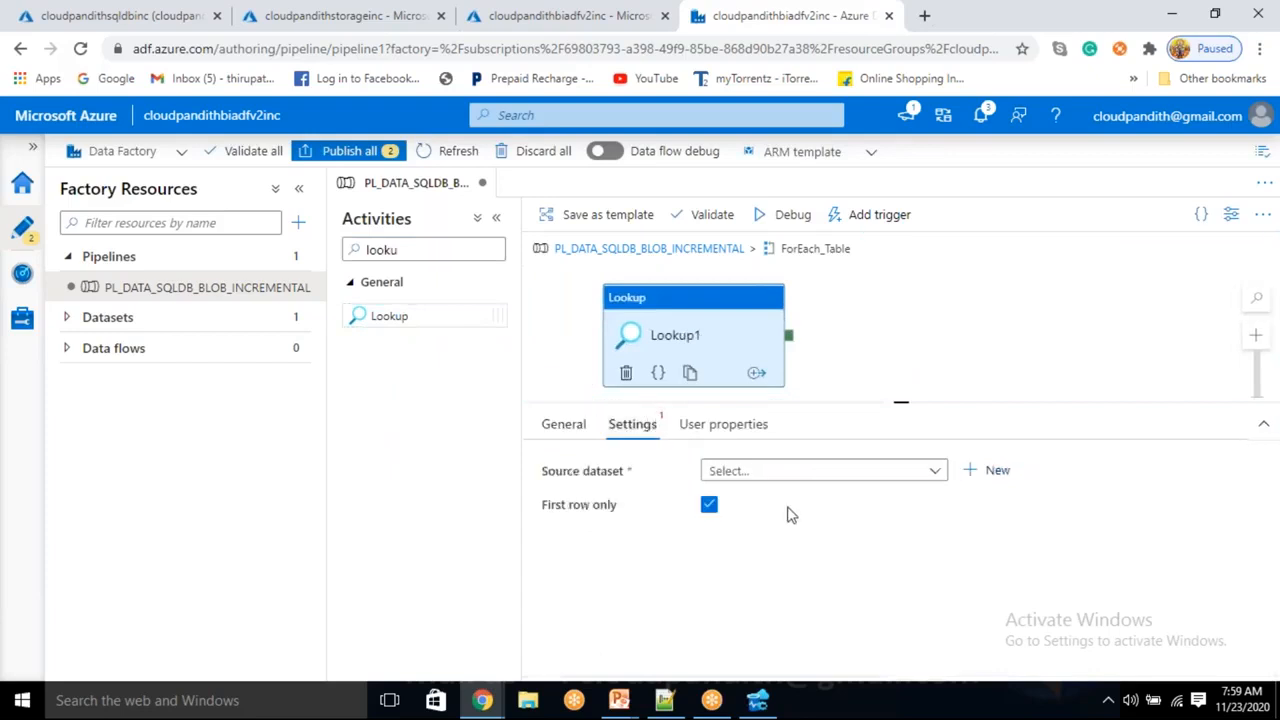
{"action": "left_click", "coordinate": [797, 478]}
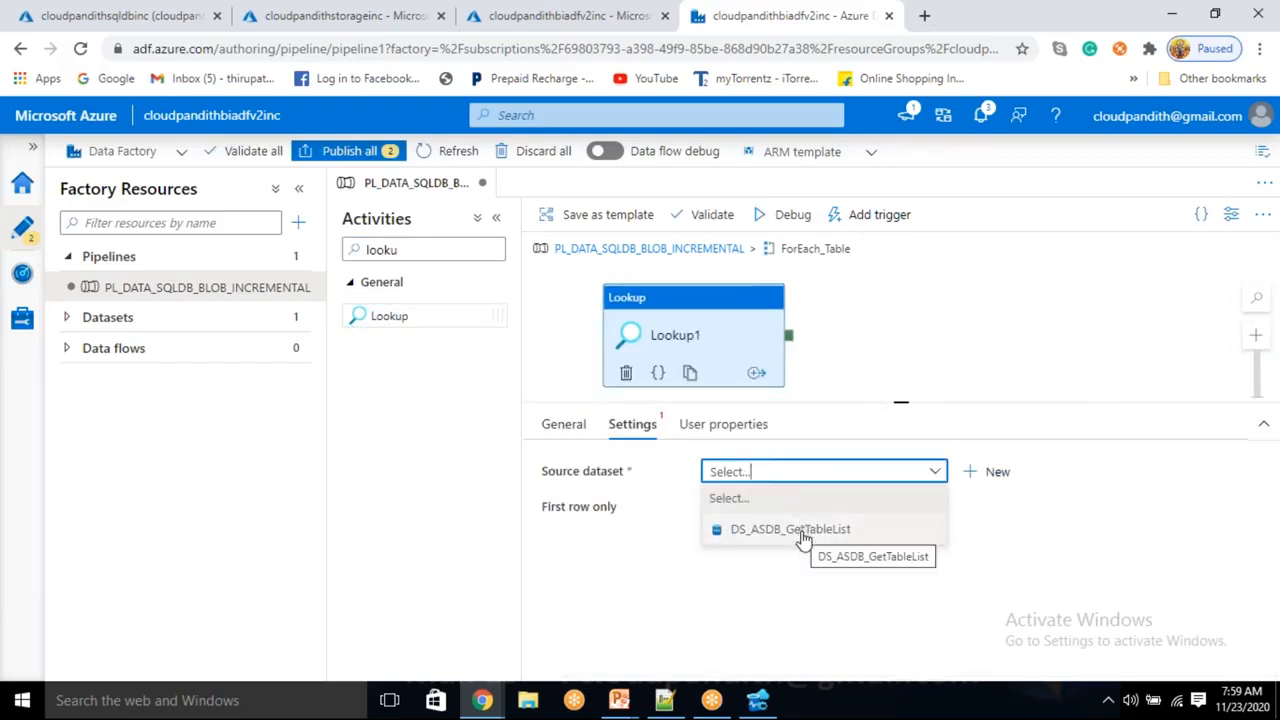
{"action": "left_click", "coordinate": [790, 530]}
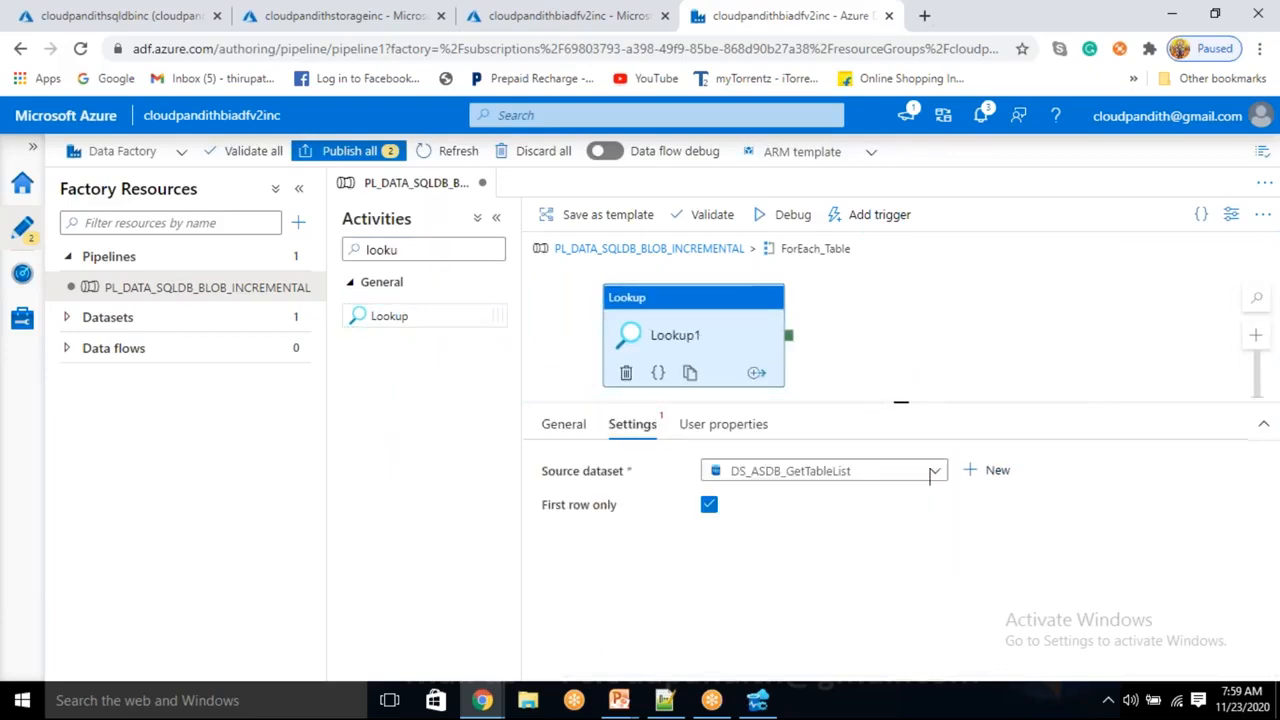
{"action": "left_click", "coordinate": [770, 507]}
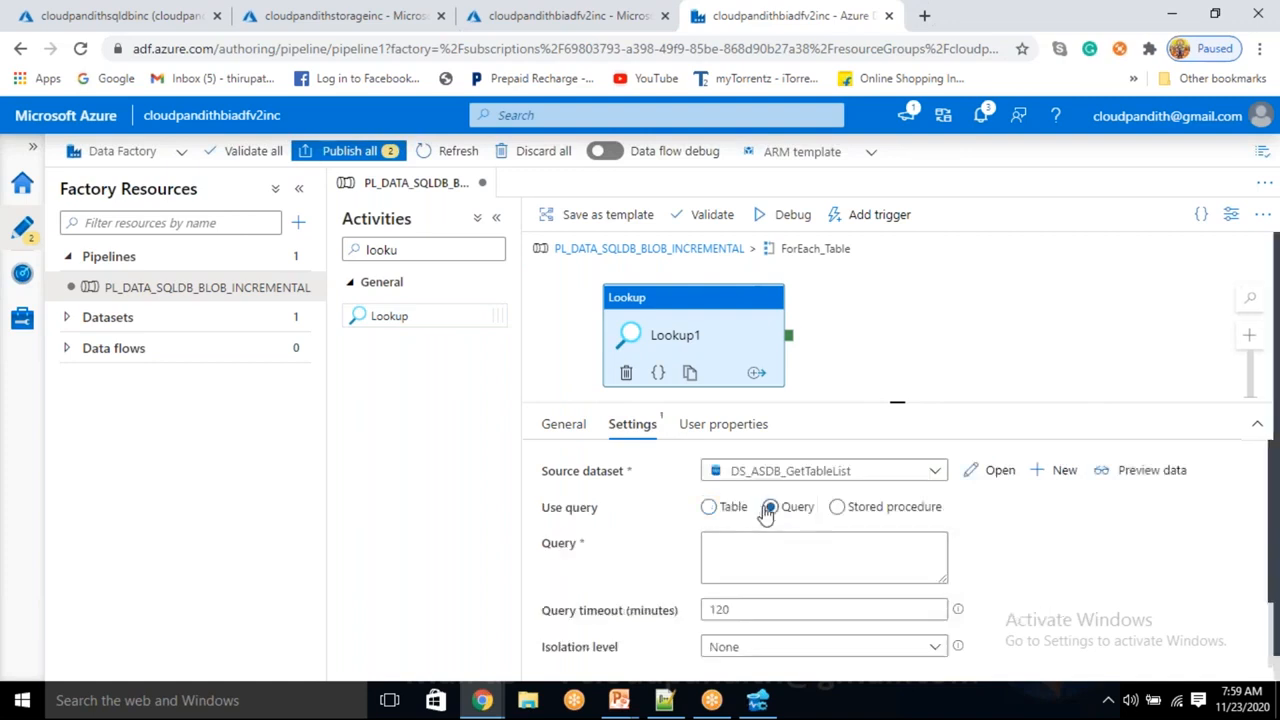
Step: Type a draft max() query in the Query box, then clear it
{"action": "left_click", "coordinate": [764, 542]}
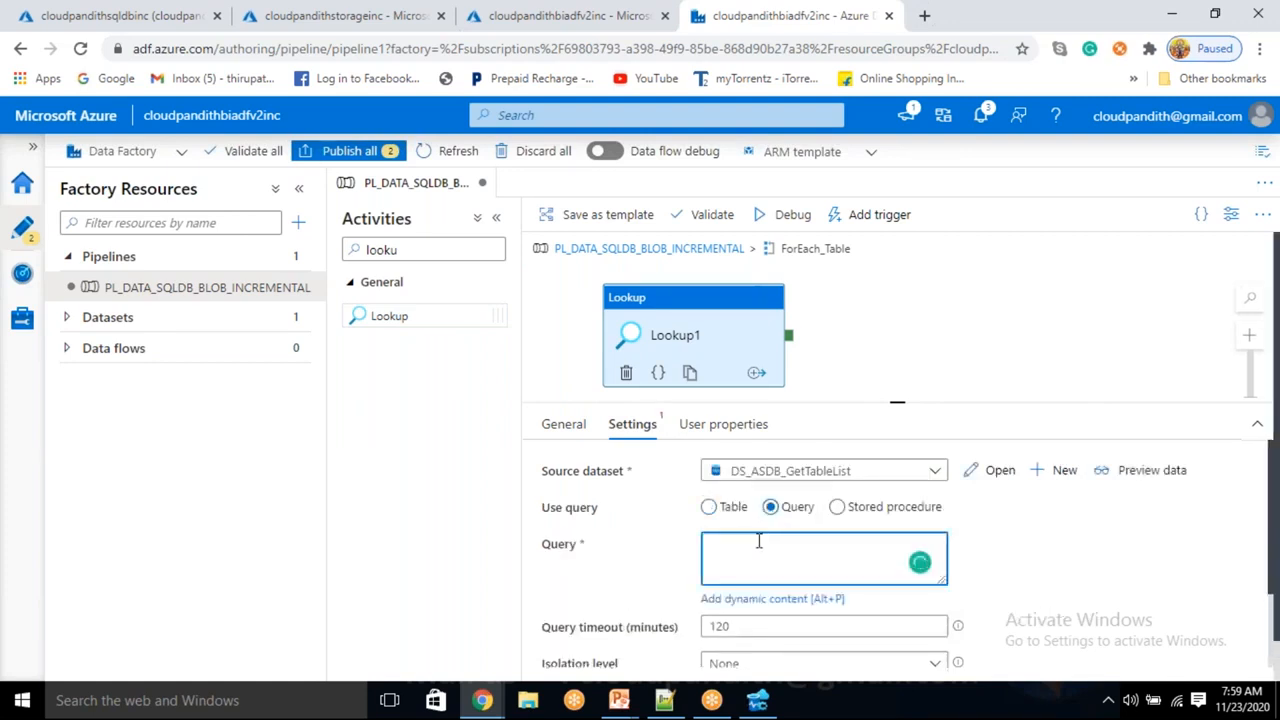
{"action": "type", "text": "select * fro"}
{"action": "key", "text": "BackSpace"}
{"action": "key", "text": "BackSpace"}
{"action": "key", "text": "BackSpace"}
{"action": "key", "text": "BackSpace"}
{"action": "key", "text": "BackSpace"}
{"action": "key", "text": "BackSpace"}
{"action": "type", "text": "max()"}
{"action": "key", "text": "ctrl+a"}
{"action": "key", "text": "BackSpace"}
Step: Write 'select max(col) from tablenam' in the query's dynamic content editor
{"action": "left_click", "coordinate": [735, 598]}
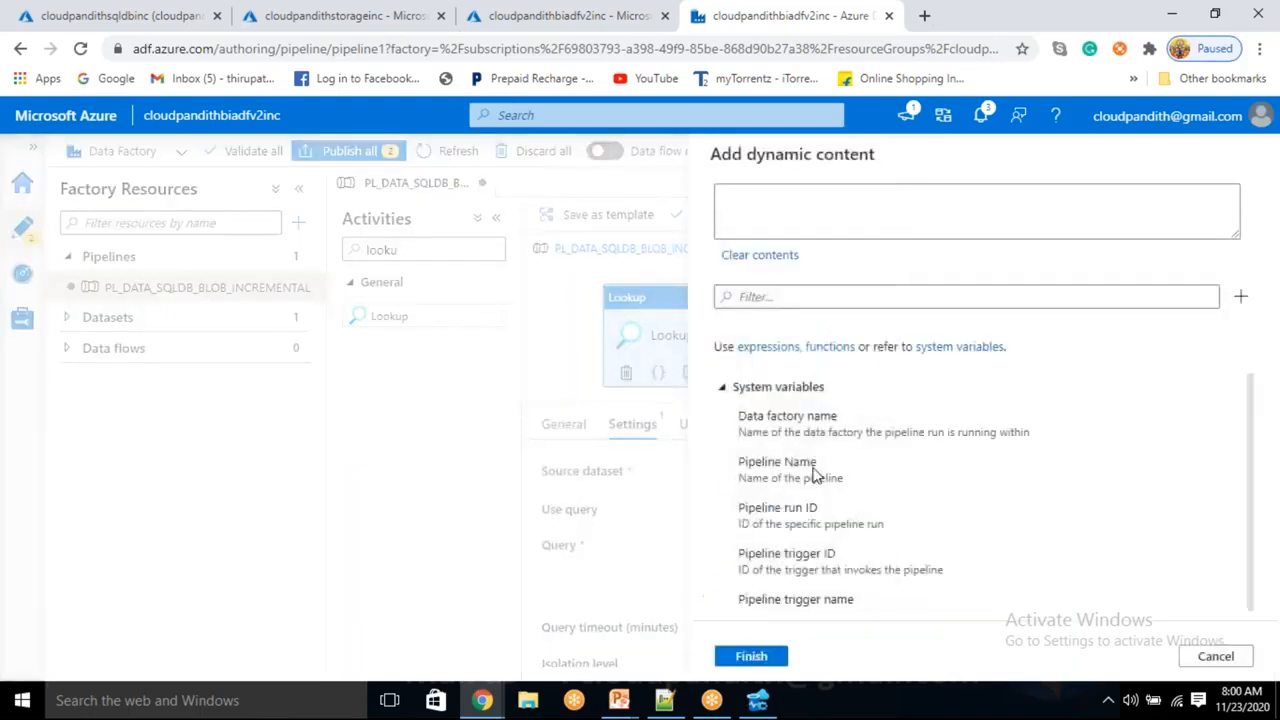
{"action": "scroll", "coordinate": [808, 491], "scroll_direction": "down", "scroll_amount": 4}
{"action": "scroll", "coordinate": [806, 494], "scroll_direction": "down", "scroll_amount": 3}
{"action": "type", "text": "select"}
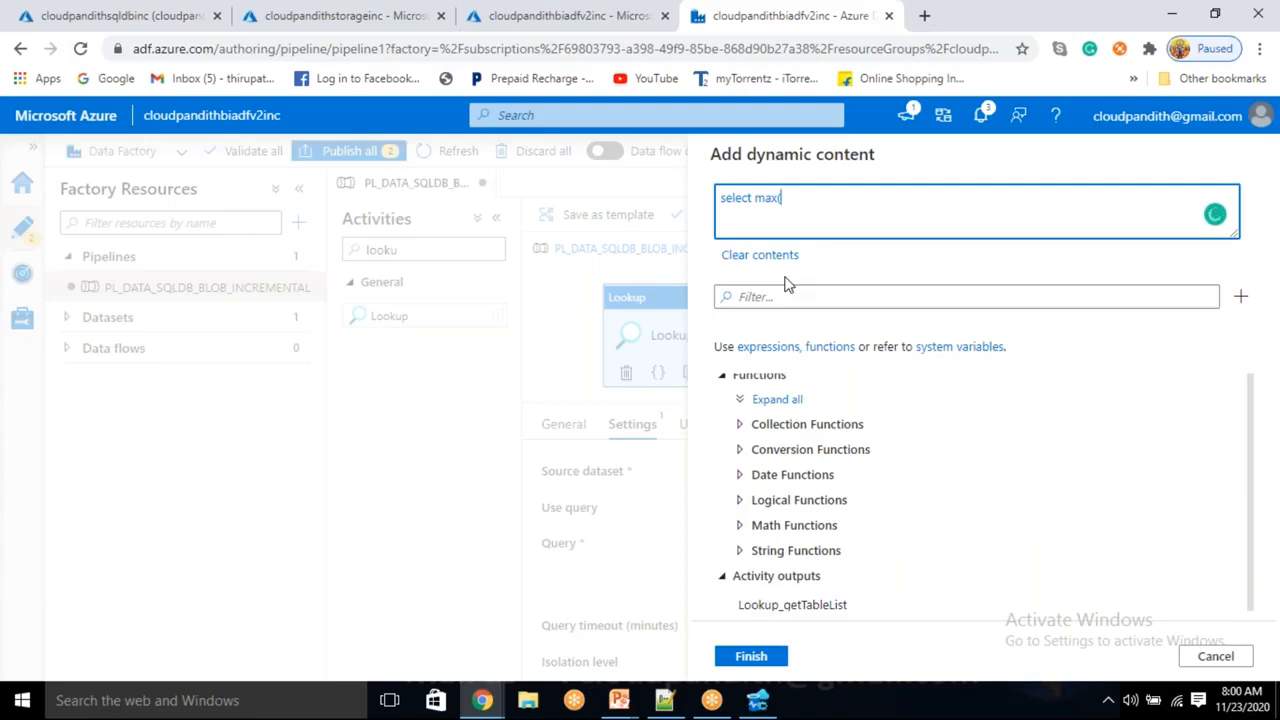
{"action": "type", "text": "max(col) from tablename"}
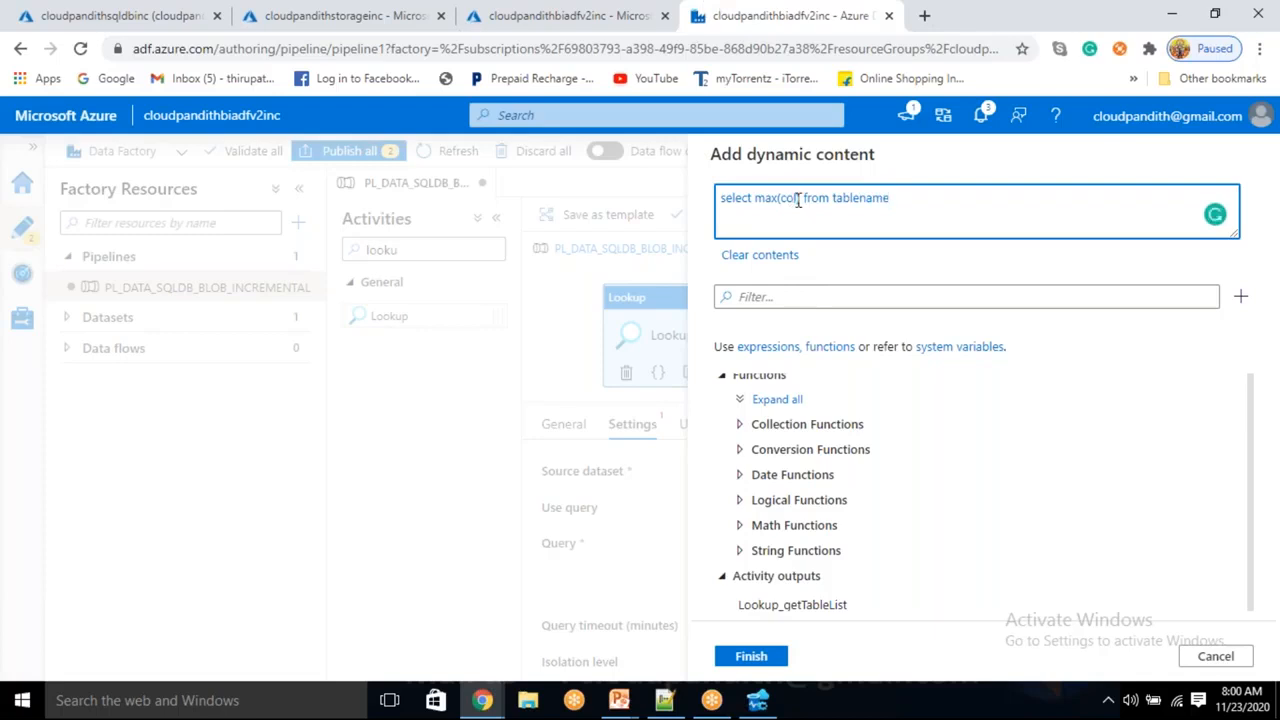
Step: Check the emp entry's deltacol in the JSON notes, then insert the ForEach_Table item()
{"action": "left_click", "coordinate": [664, 700]}
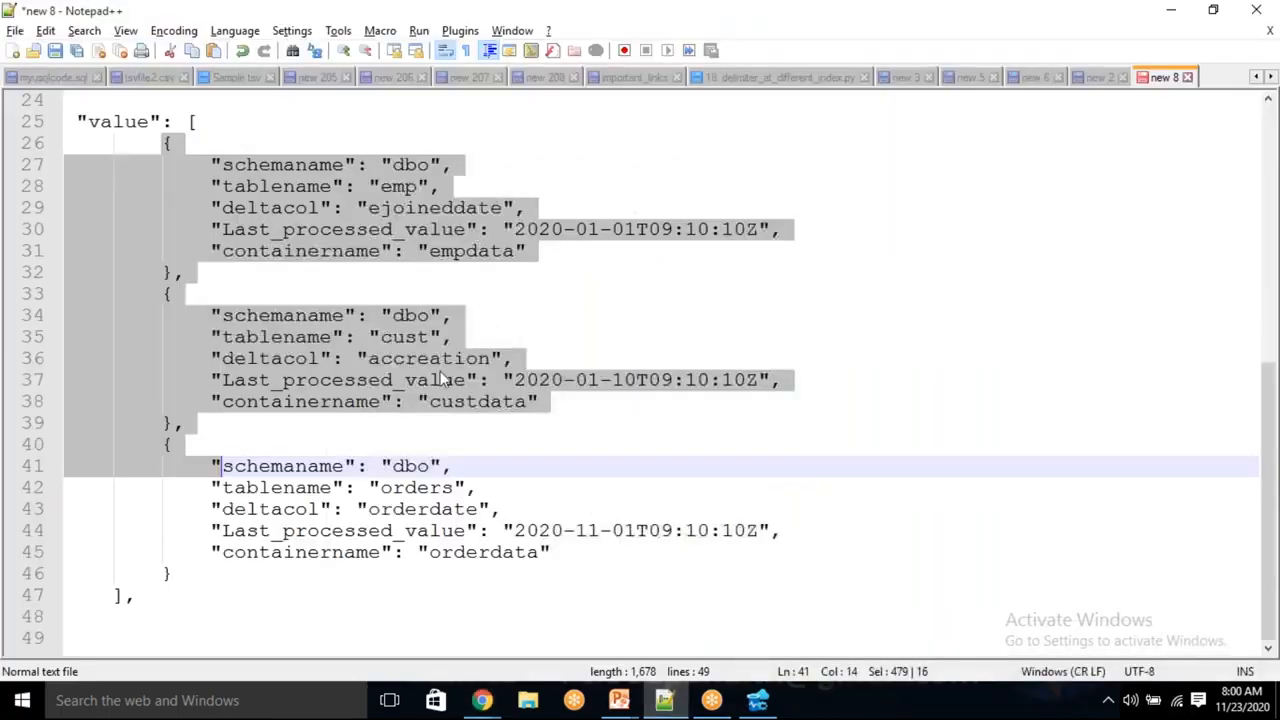
{"action": "left_click", "coordinate": [294, 237]}
{"action": "left_click_drag", "start_coordinate": [165, 143], "coordinate": [176, 270]}
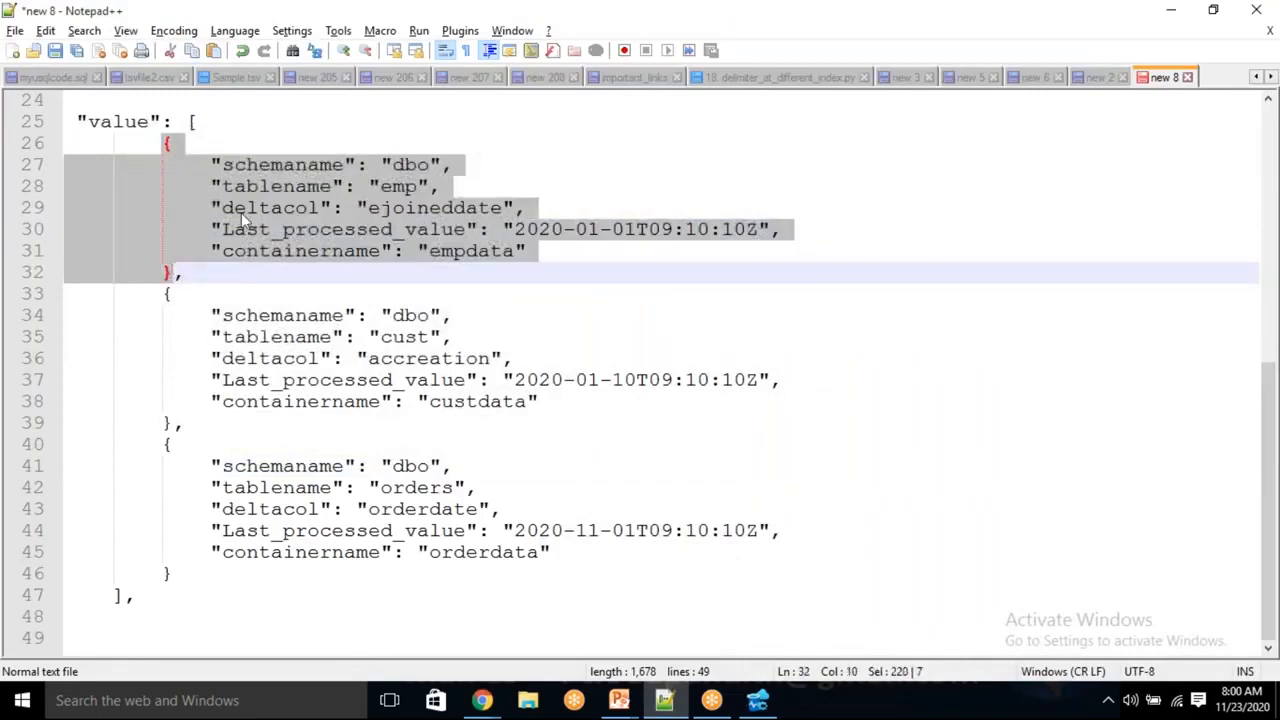
{"action": "double_click", "coordinate": [269, 207]}
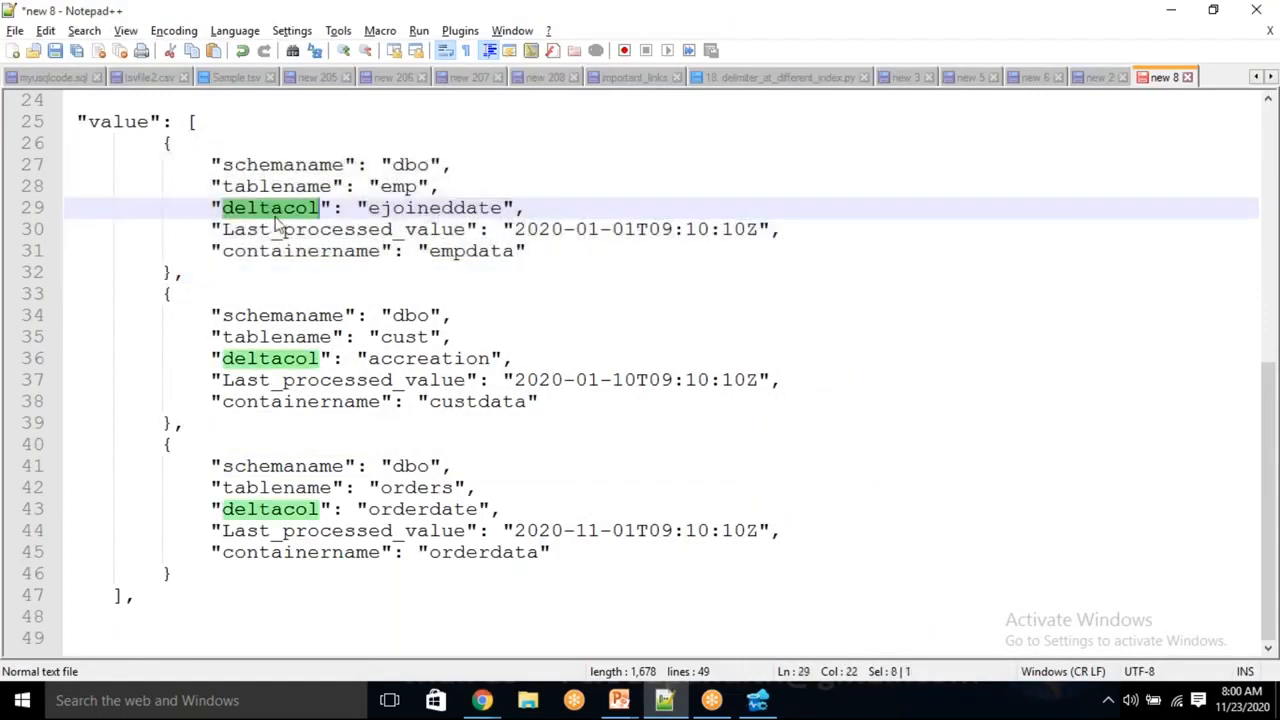
{"action": "left_click", "coordinate": [420, 210]}
{"action": "double_click", "coordinate": [420, 210]}
{"action": "double_click", "coordinate": [269, 207]}
{"action": "key", "text": "alt+Tab"}
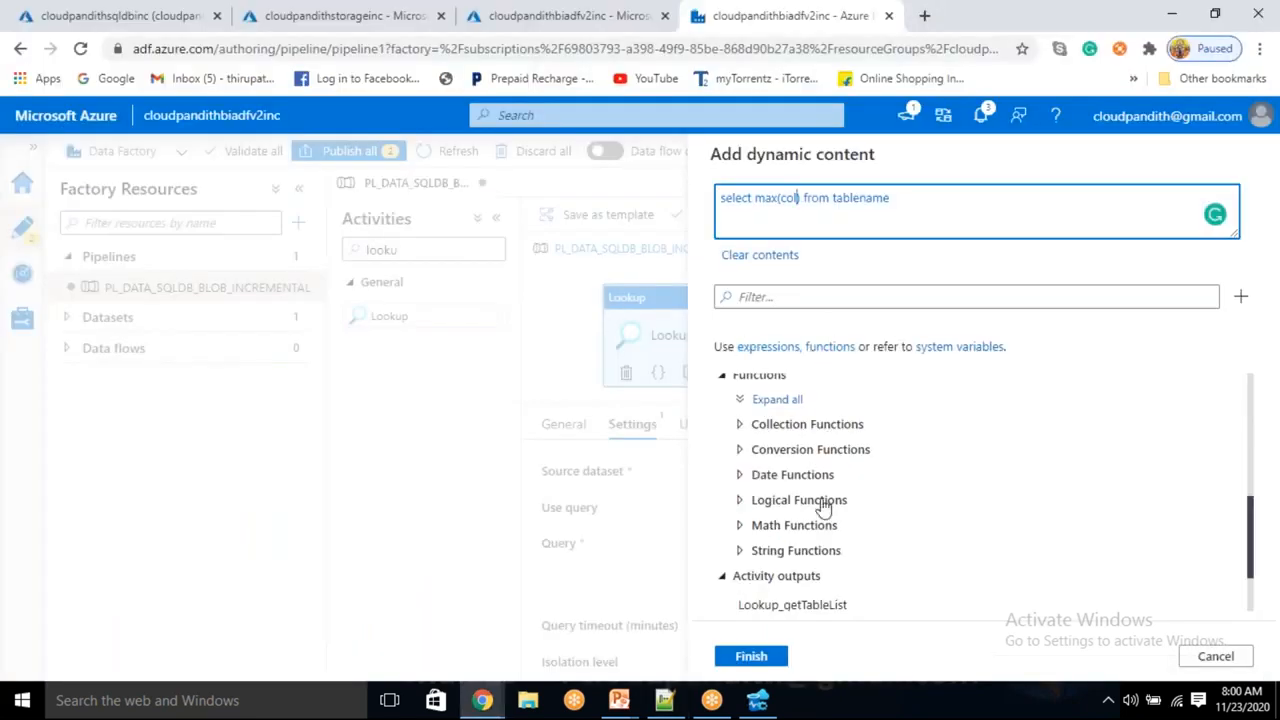
{"action": "scroll", "coordinate": [800, 480], "scroll_direction": "down", "scroll_amount": 2}
{"action": "left_click", "coordinate": [790, 592]}
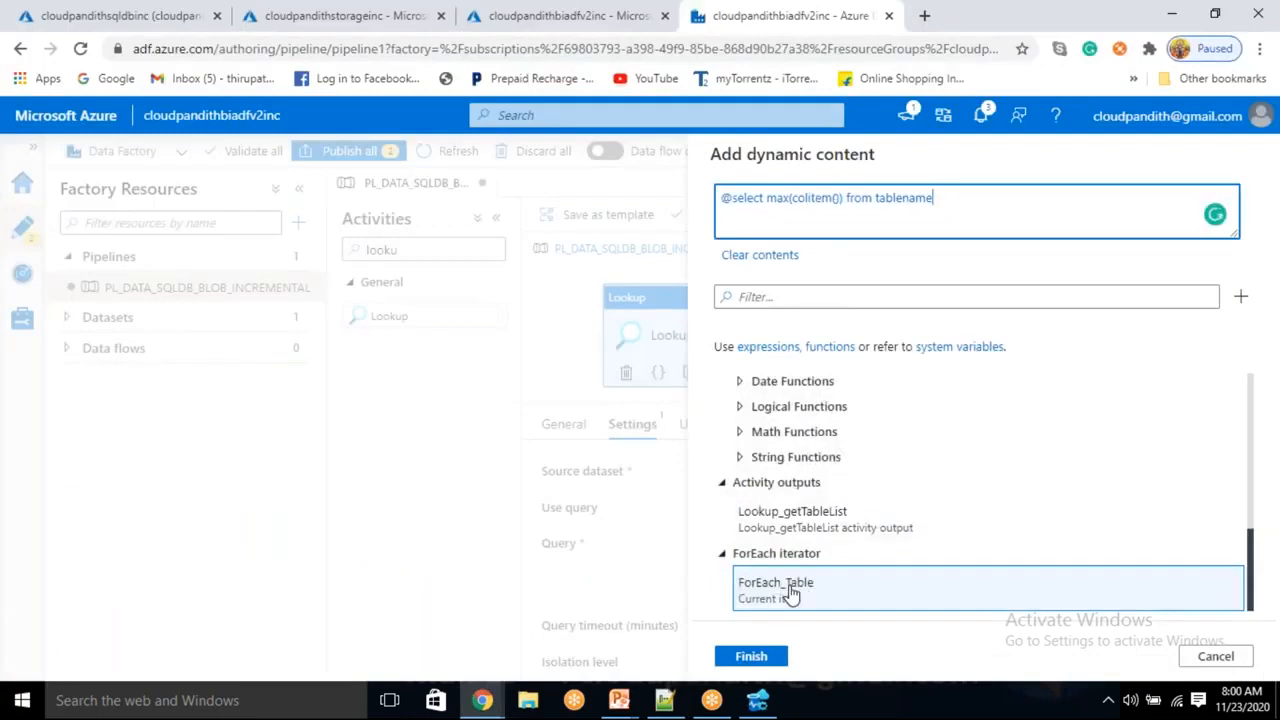
Step: Replace col inside max() with item().deltacol, copying deltacol from the JSON notes
{"action": "left_click", "coordinate": [810, 197]}
{"action": "key", "text": "BackSpace"}
{"action": "key", "text": "BackSpace"}
{"action": "key", "text": "BackSpace"}
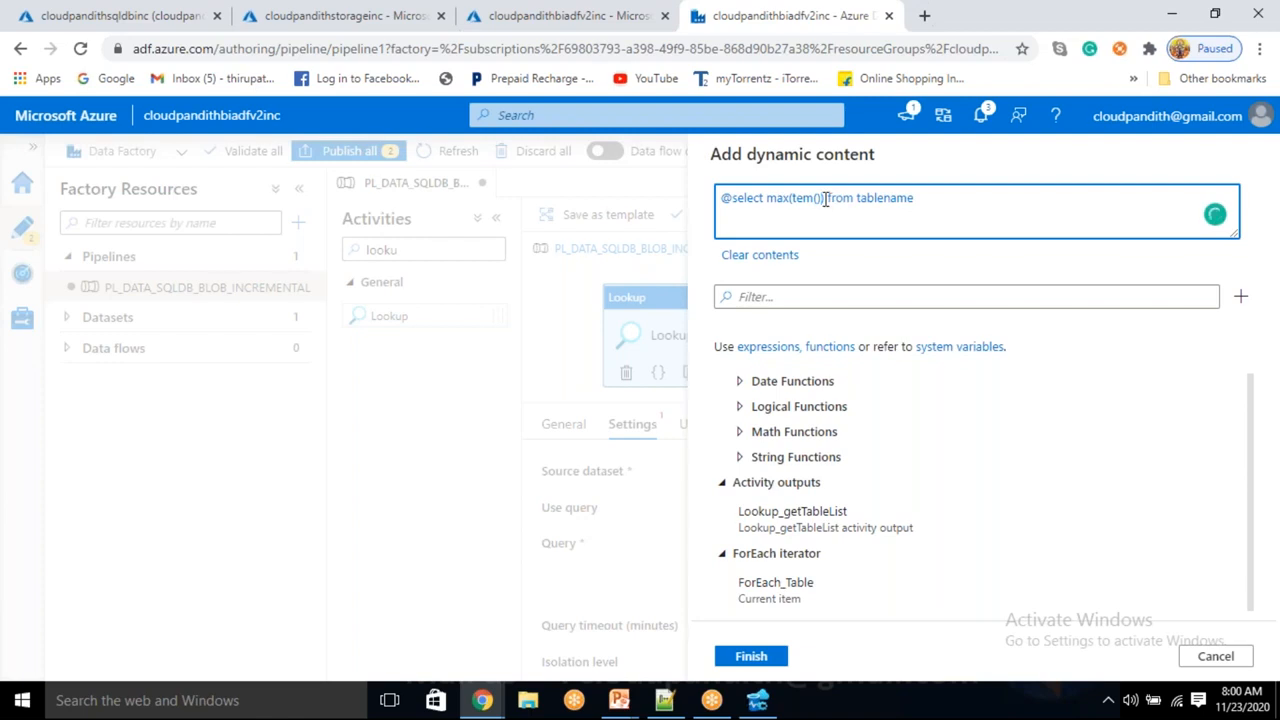
{"action": "left_click", "coordinate": [824, 198]}
{"action": "key", "text": "alt+Tab"}
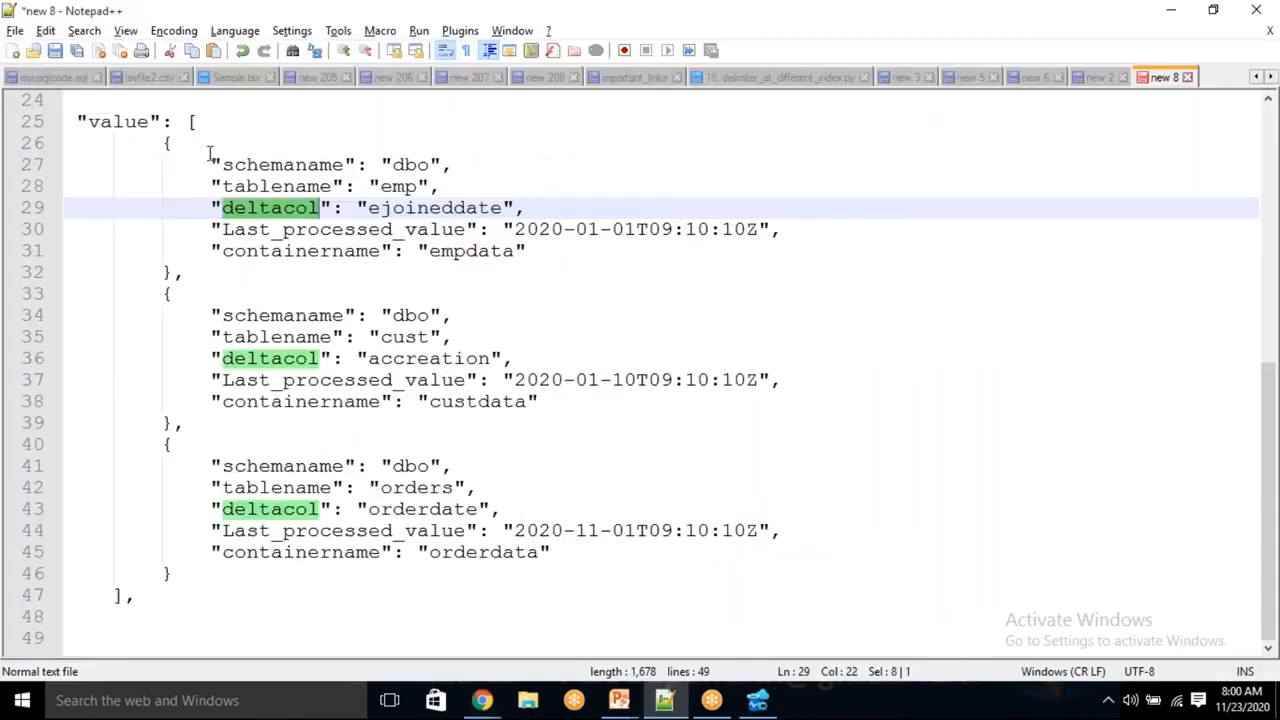
{"action": "left_click_drag", "start_coordinate": [166, 146], "coordinate": [180, 260]}
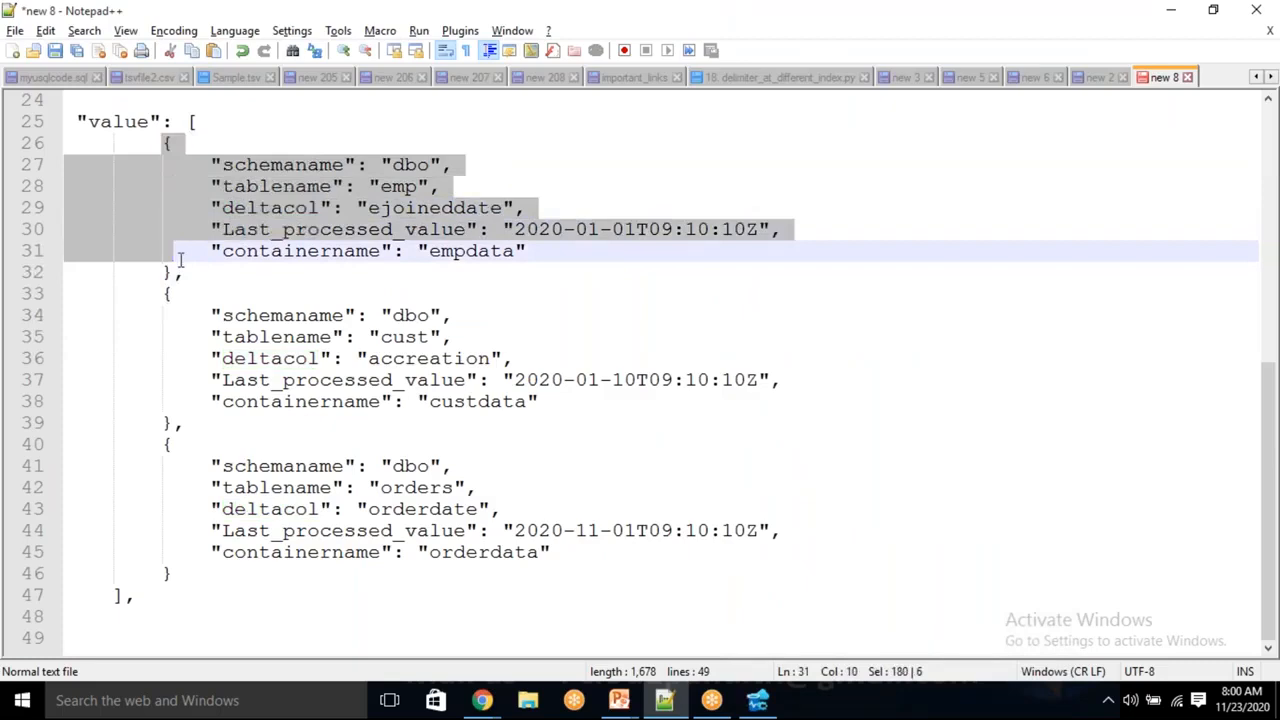
{"action": "double_click", "coordinate": [423, 208]}
{"action": "left_click", "coordinate": [270, 208]}
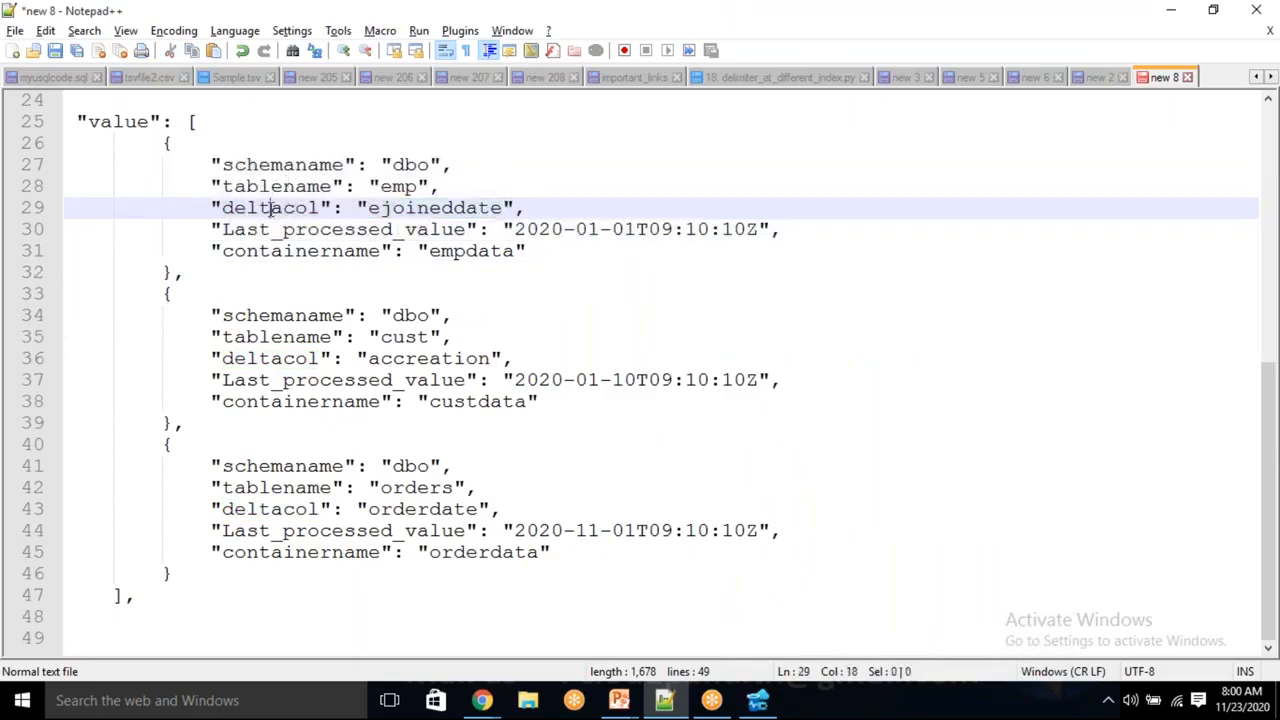
{"action": "double_click", "coordinate": [270, 208]}
{"action": "key", "text": "ctrl+c"}
{"action": "key", "text": "alt+Tab"}
{"action": "type", "text": "."}
{"action": "key", "text": "ctrl+v"}
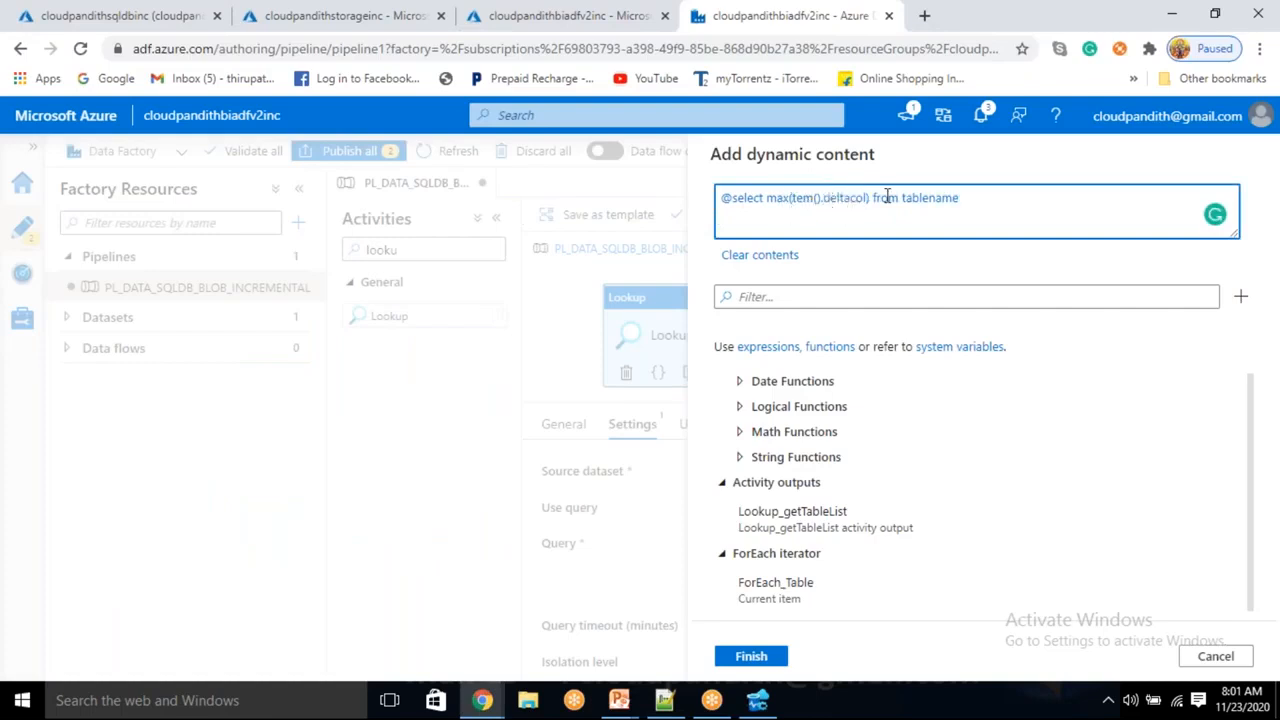
{"action": "left_click", "coordinate": [793, 196]}
{"action": "key", "text": "BackSpace"}
{"action": "key", "text": "BackSpace"}
{"action": "key", "text": "BackSpace"}
{"action": "key", "text": "BackSpace"}
{"action": "key", "text": "BackSpace"}
{"action": "key", "text": "BackSpace"}
{"action": "key", "text": "alt+Tab"}
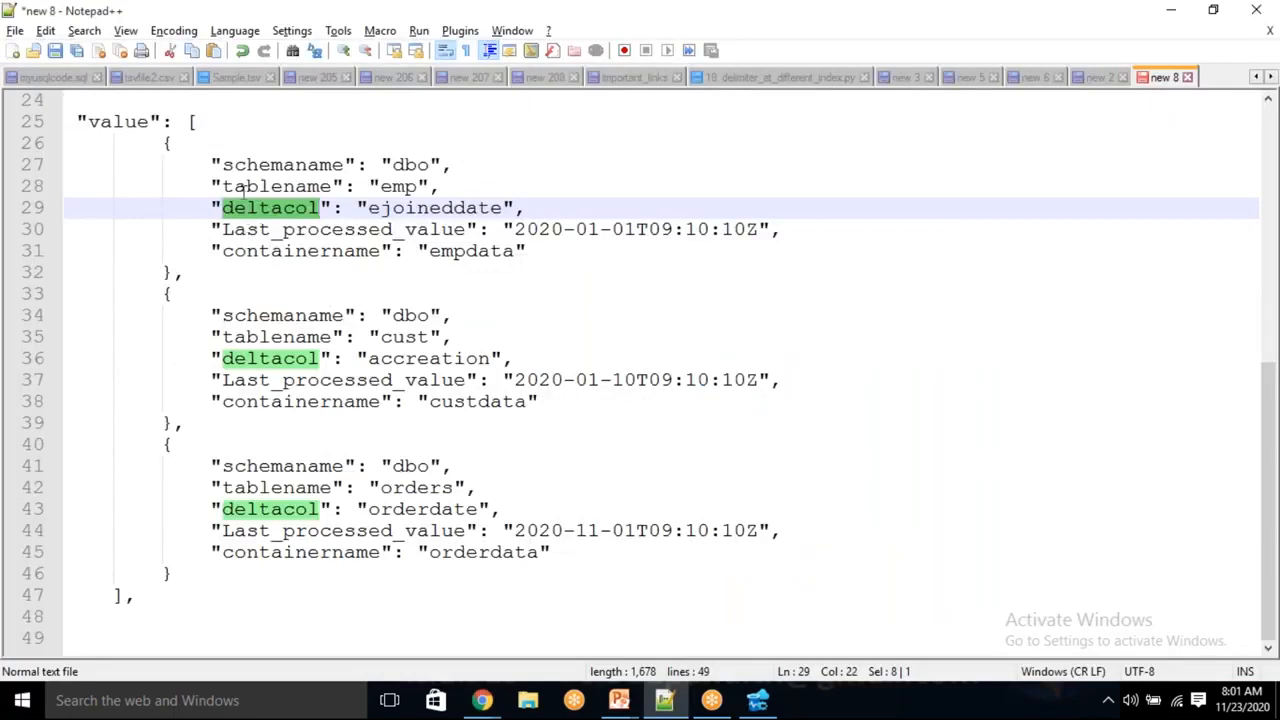
{"action": "left_click_drag", "start_coordinate": [224, 187], "coordinate": [316, 189]}
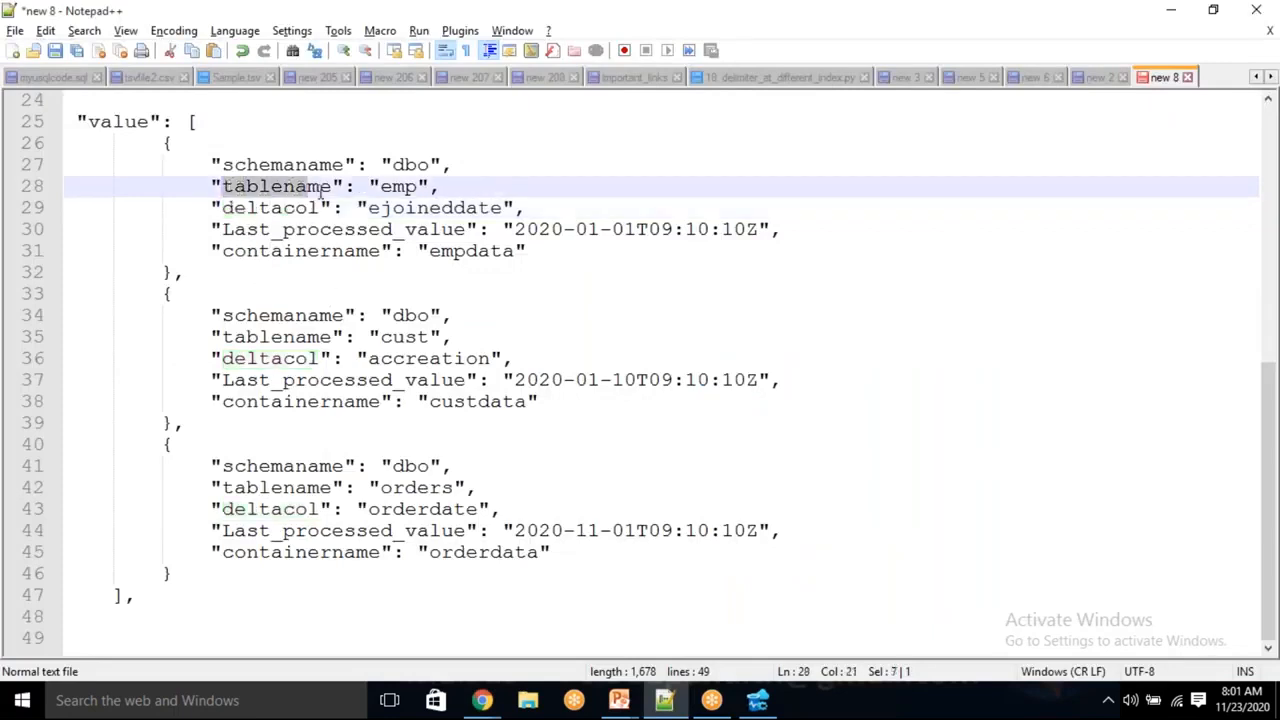
{"action": "key", "text": "alt+Tab"}
{"action": "type", "text": "@item"}
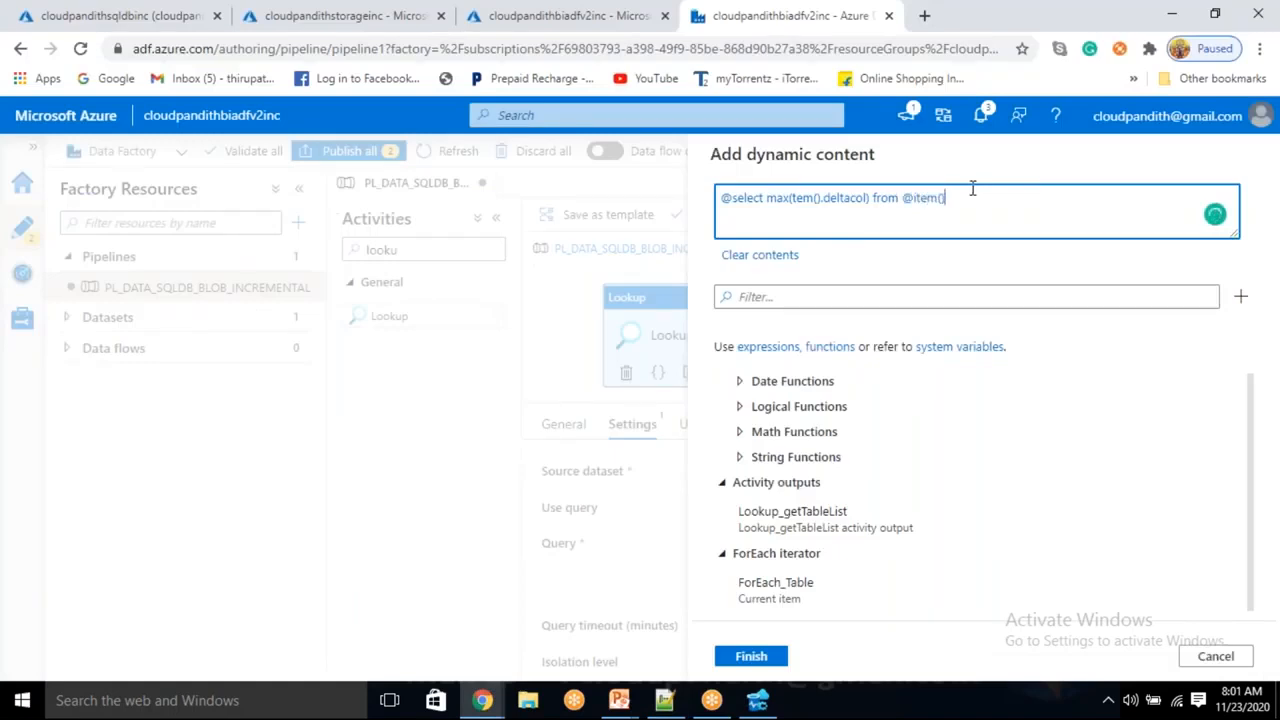
{"action": "type", "text": "().schemanam"}
{"action": "left_click", "coordinate": [734, 197]}
{"action": "key", "text": "BackSpace"}
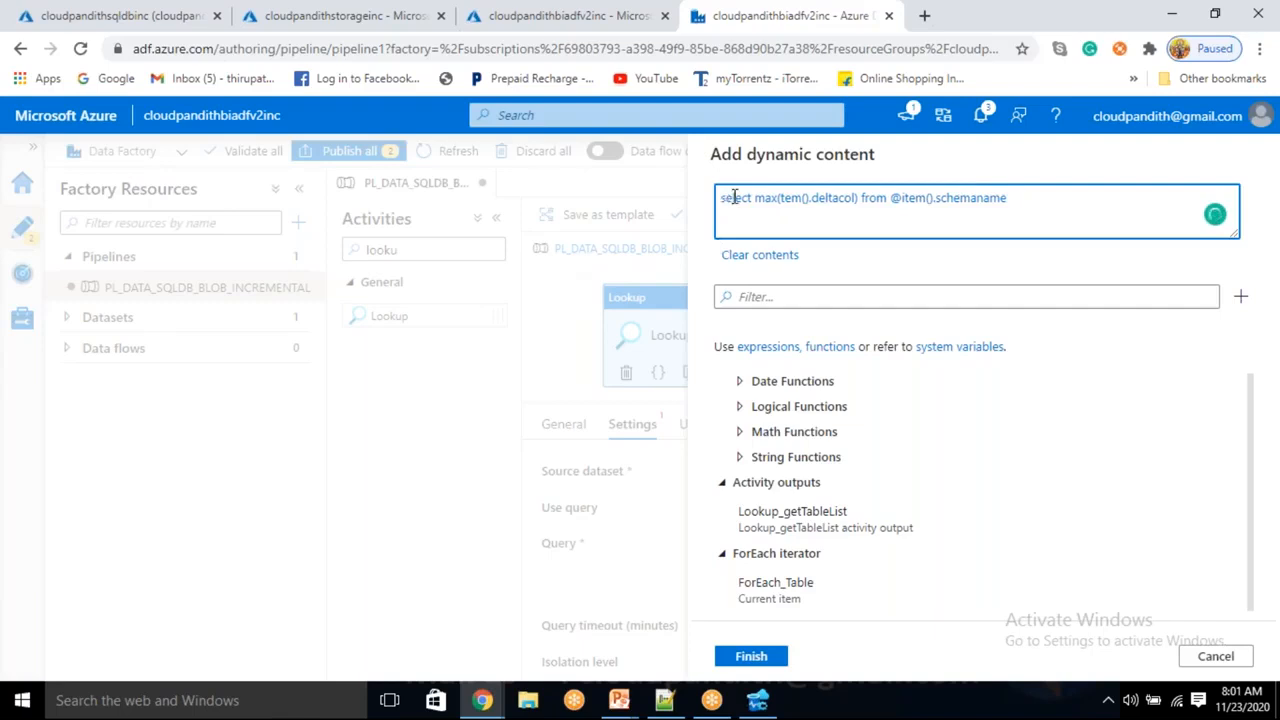
{"action": "left_click", "coordinate": [776, 298]}
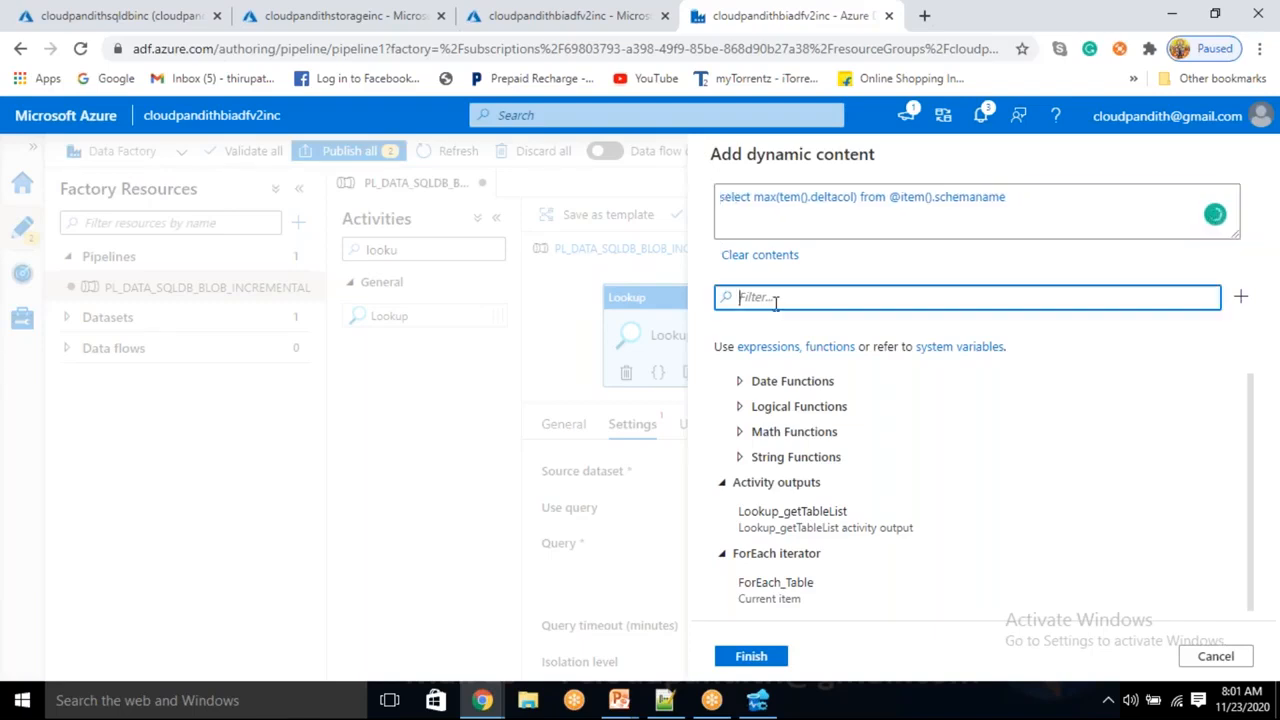
Step: Insert the concat function into the expression, then erase the old query text
{"action": "type", "text": "concat"}
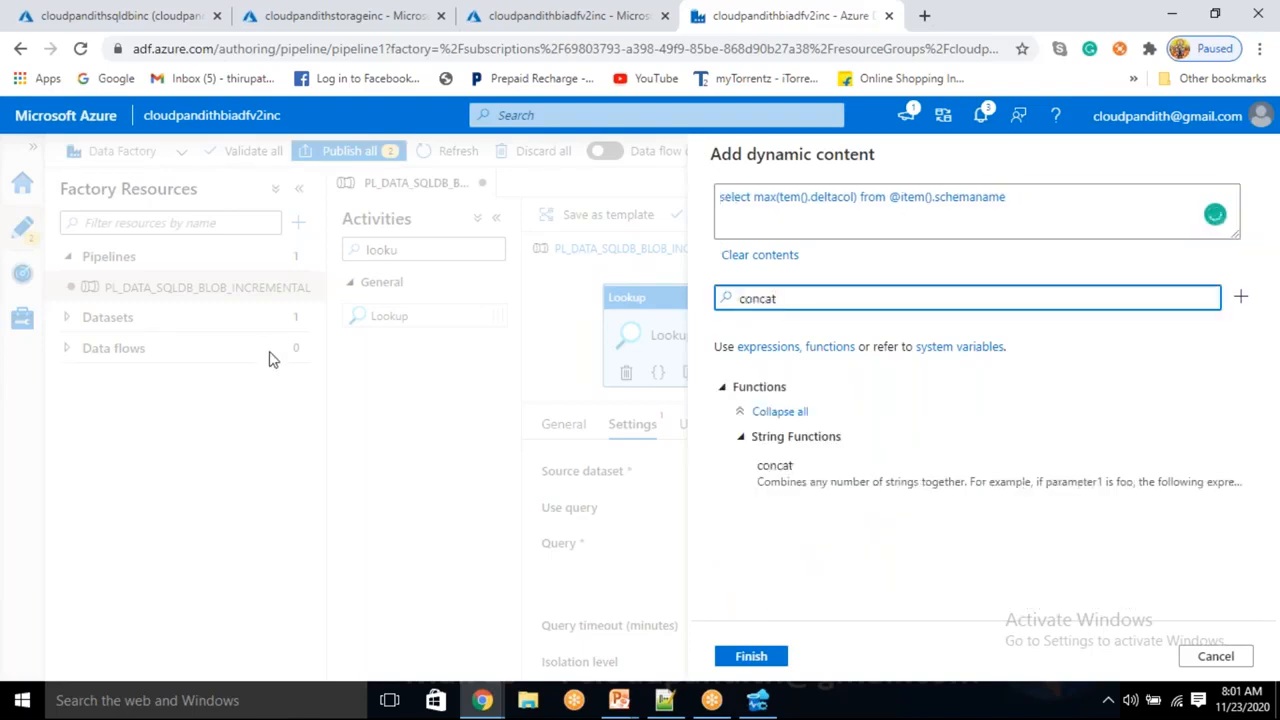
{"action": "left_click", "coordinate": [884, 462]}
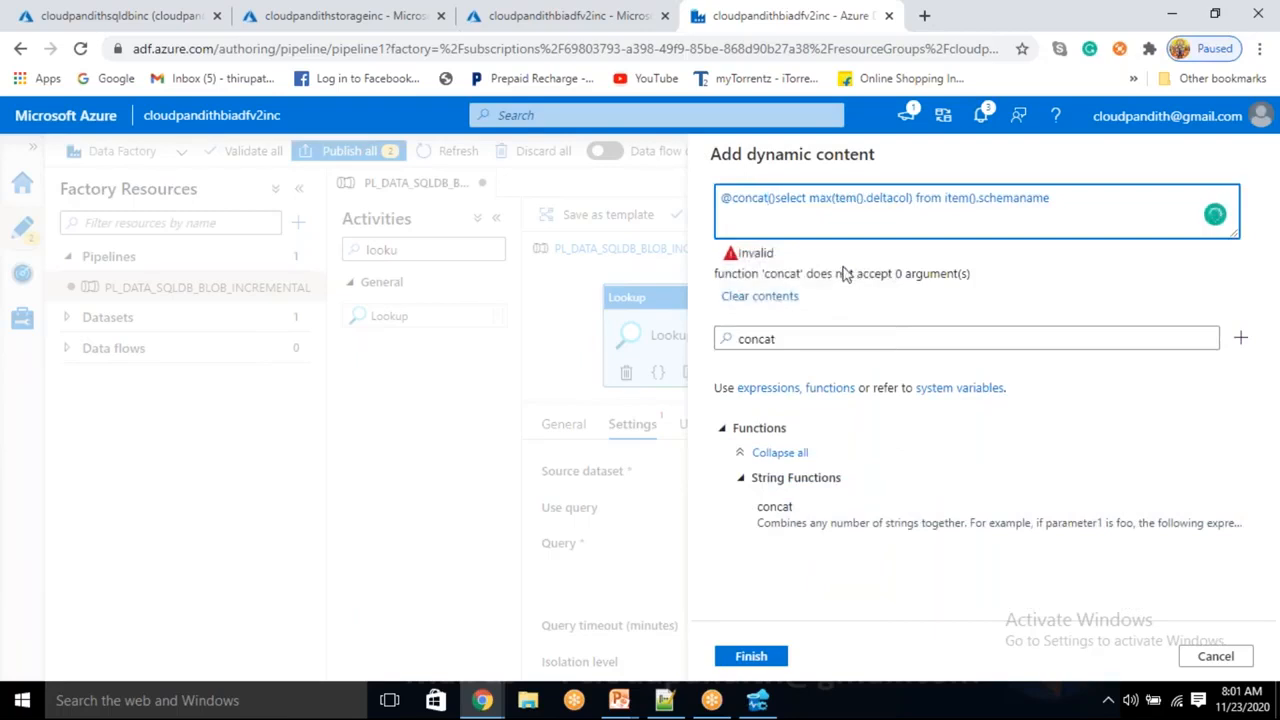
{"action": "key", "text": "shift+Home"}
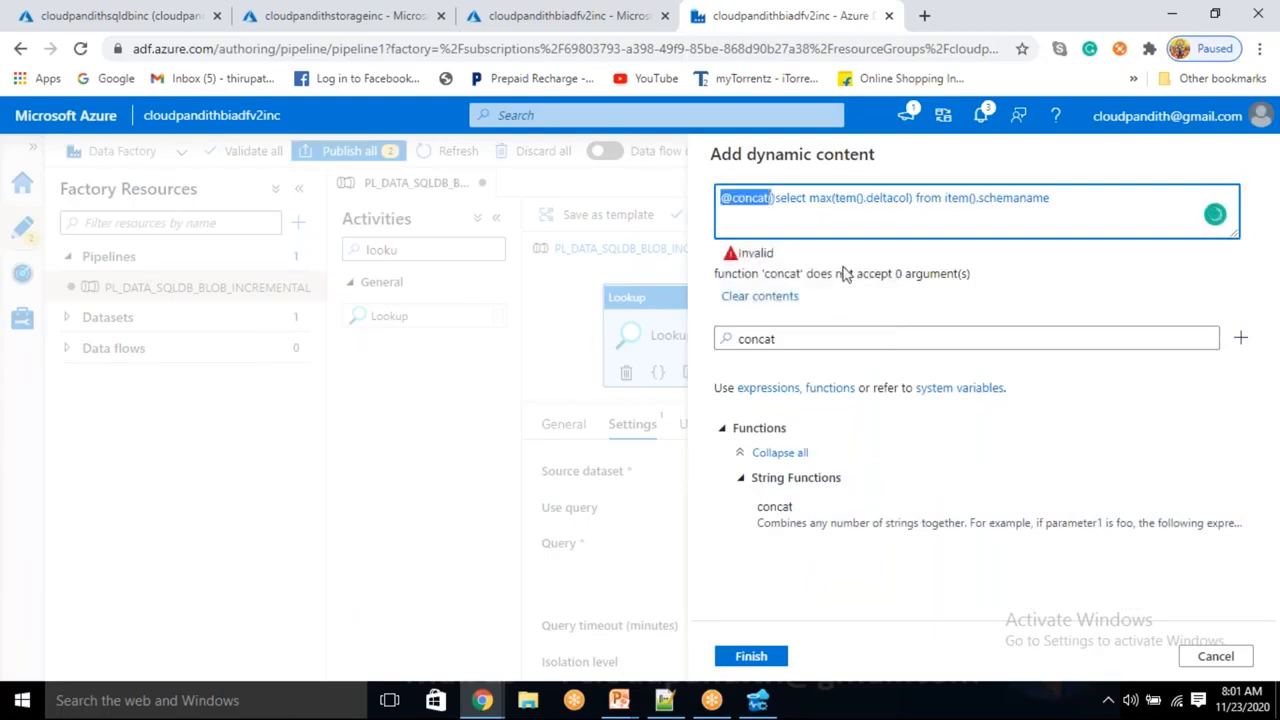
{"action": "key", "text": "End"}
{"action": "key", "text": "BackSpace"}
{"action": "key", "text": "BackSpace"}
{"action": "key", "text": "BackSpace"}
{"action": "key", "text": "BackSpace"}
{"action": "key", "text": "BackSpace"}
{"action": "key", "text": "BackSpace"}
{"action": "key", "text": "BackSpace"}
{"action": "key", "text": "BackSpace"}
{"action": "key", "text": "BackSpace"}
{"action": "key", "text": "BackSpace"}
{"action": "key", "text": "BackSpace"}
{"action": "key", "text": "BackSpace"}
{"action": "key", "text": "BackSpace"}
{"action": "key", "text": "BackSpace"}
{"action": "key", "text": "BackSpace"}
{"action": "key", "text": "BackSpace"}
{"action": "key", "text": "BackSpace"}
{"action": "key", "text": "BackSpace"}
{"action": "key", "text": "BackSpace"}
{"action": "key", "text": "BackSpace"}
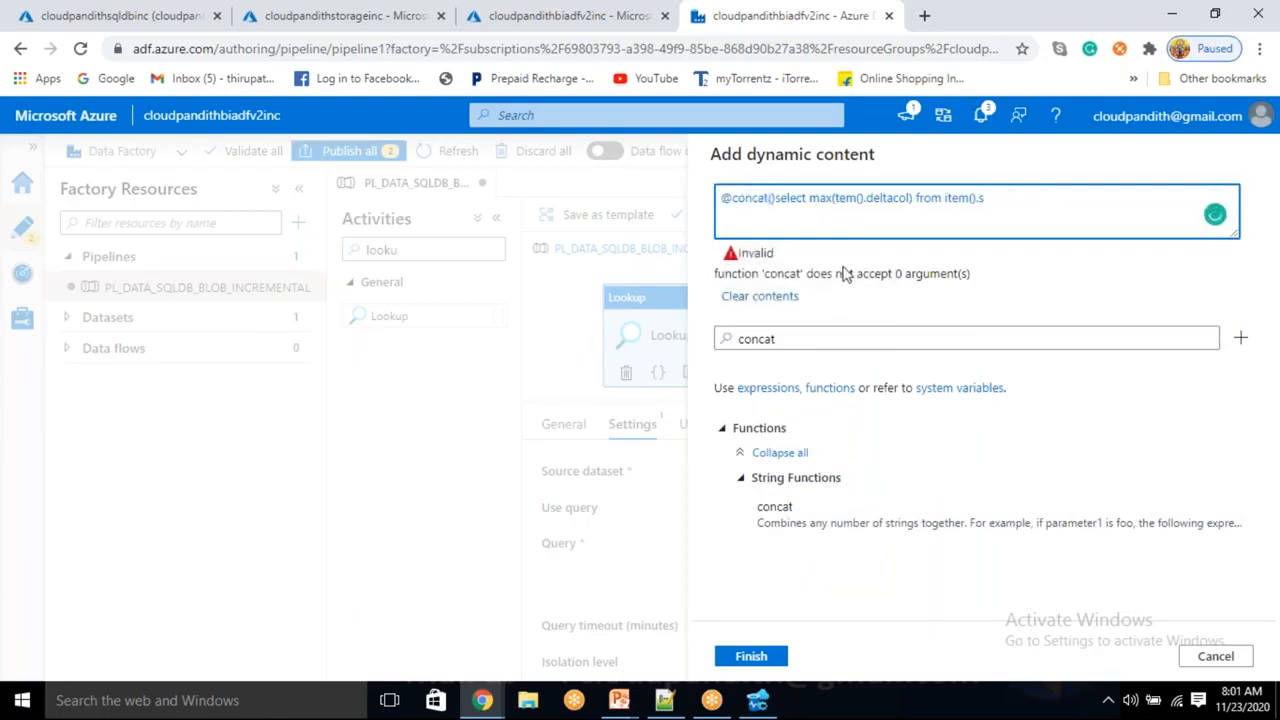
{"action": "key", "text": "BackSpace"}
{"action": "key", "text": "BackSpace"}
{"action": "key", "text": "BackSpace"}
{"action": "key", "text": "BackSpace"}
{"action": "key", "text": "BackSpace"}
{"action": "key", "text": "BackSpace"}
{"action": "key", "text": "BackSpace"}
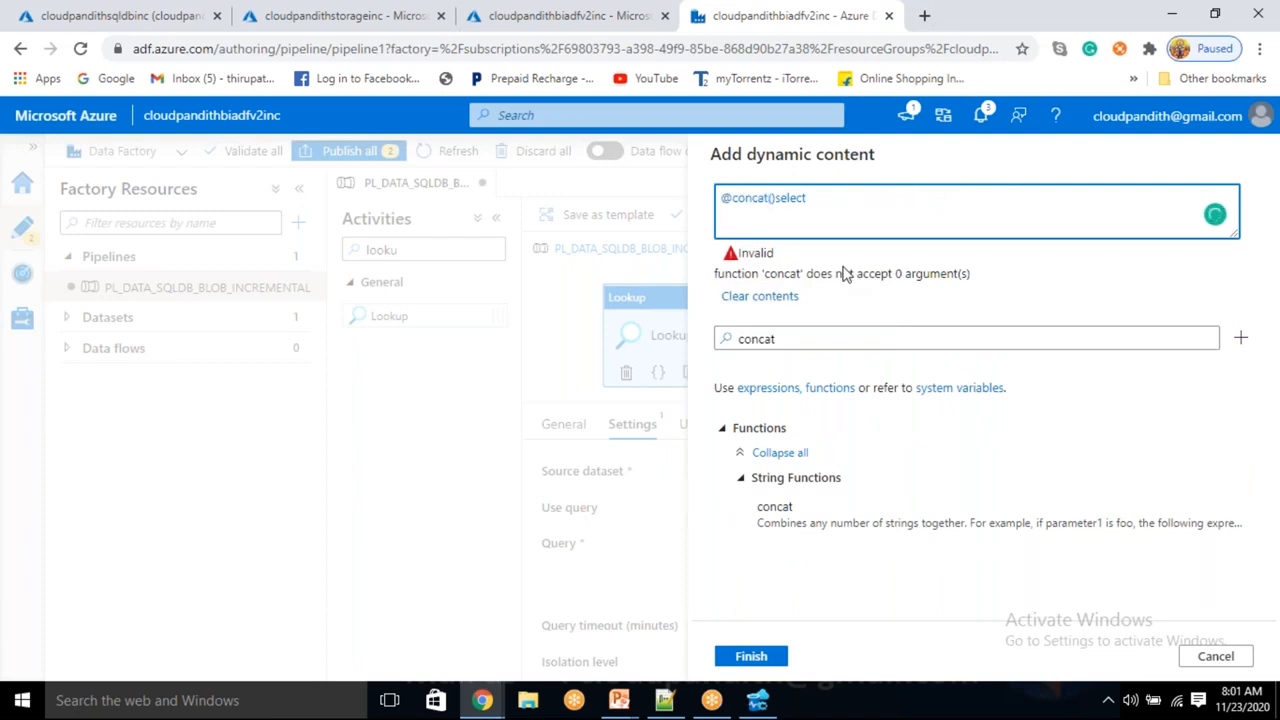
{"action": "key", "text": "BackSpace"}
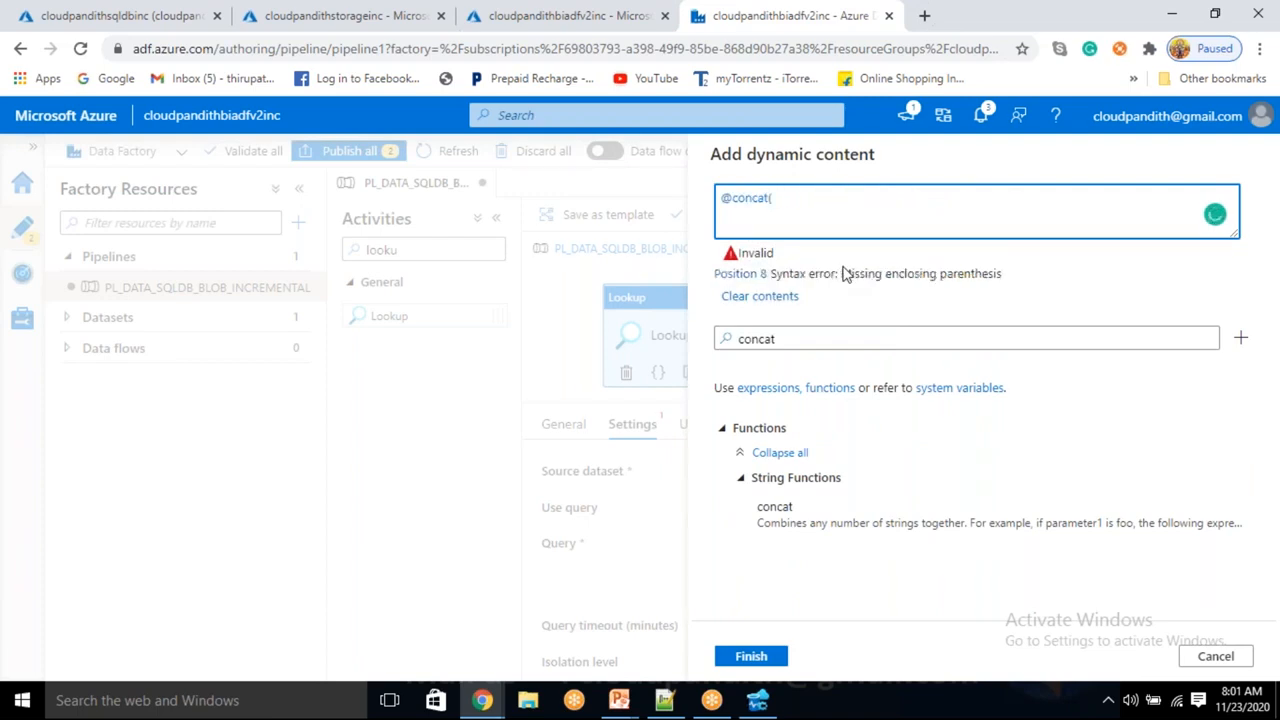
Step: Restart the expression as 'select max(' followed by the current ForEach item reference
{"action": "key", "text": "ctrl+a"}
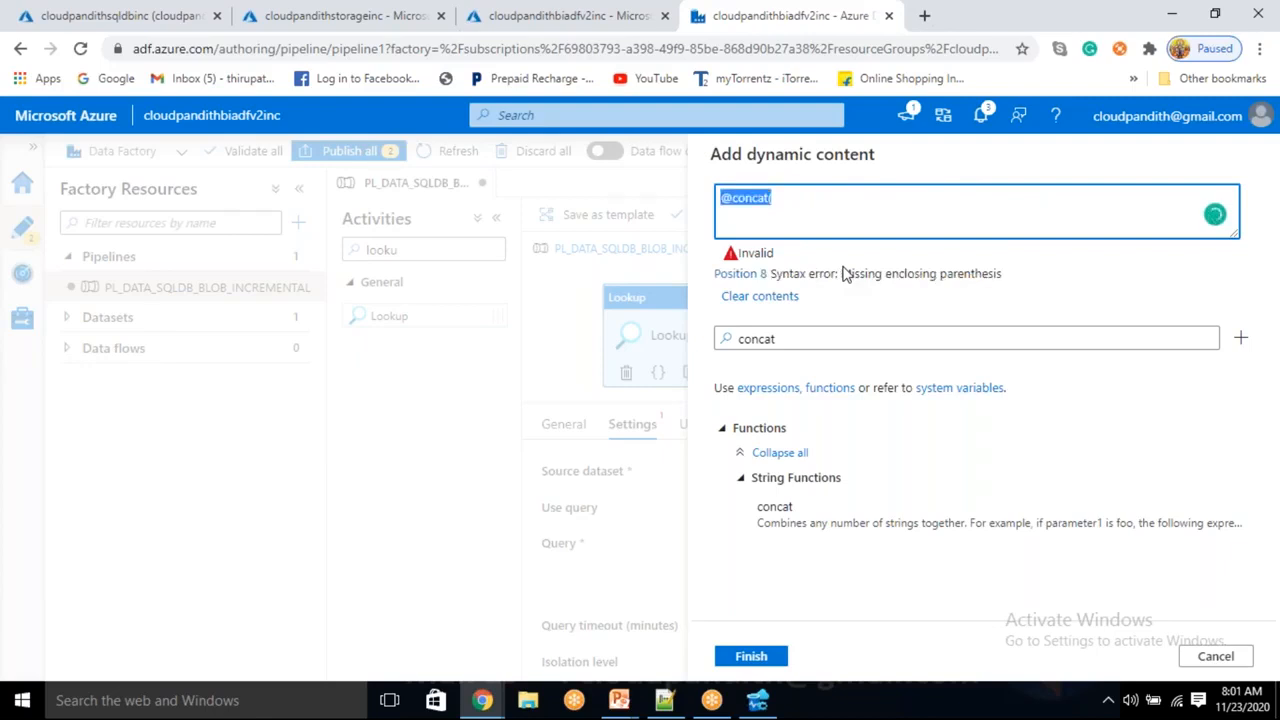
{"action": "type", "text": "select max"}
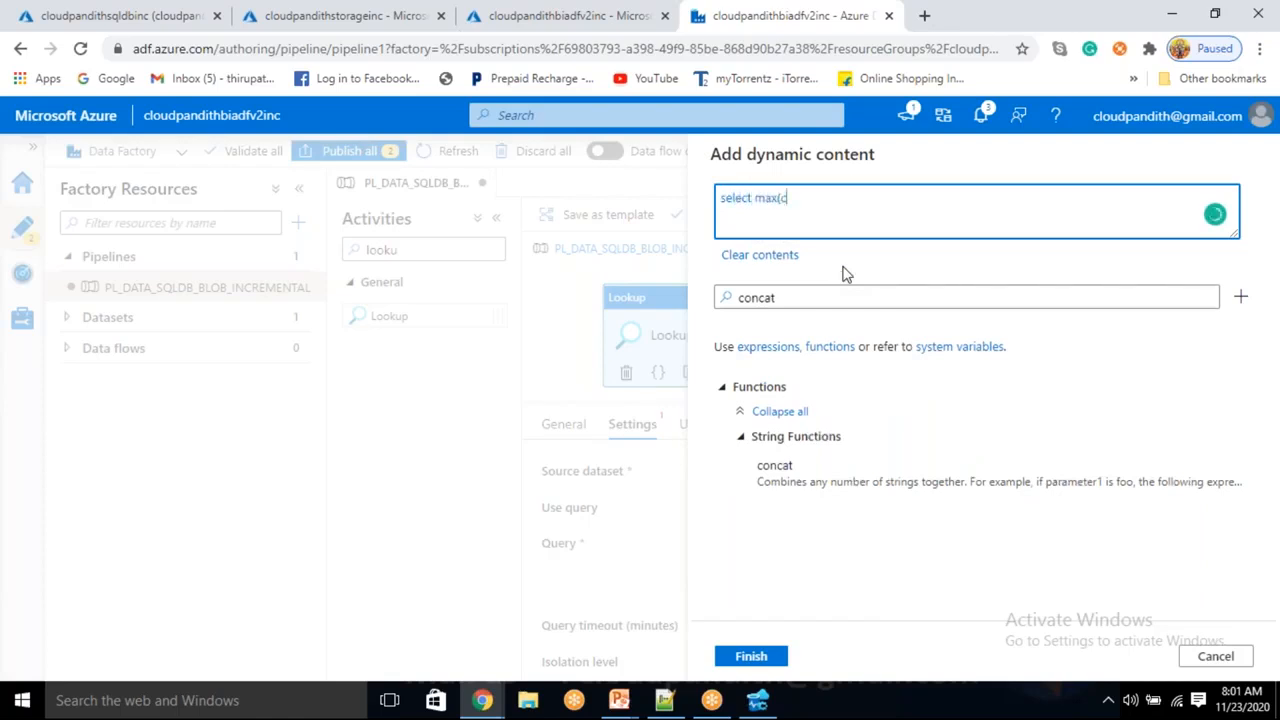
{"action": "type", "text": "("}
{"action": "double_click", "coordinate": [752, 298]}
{"action": "key", "text": "BackSpace"}
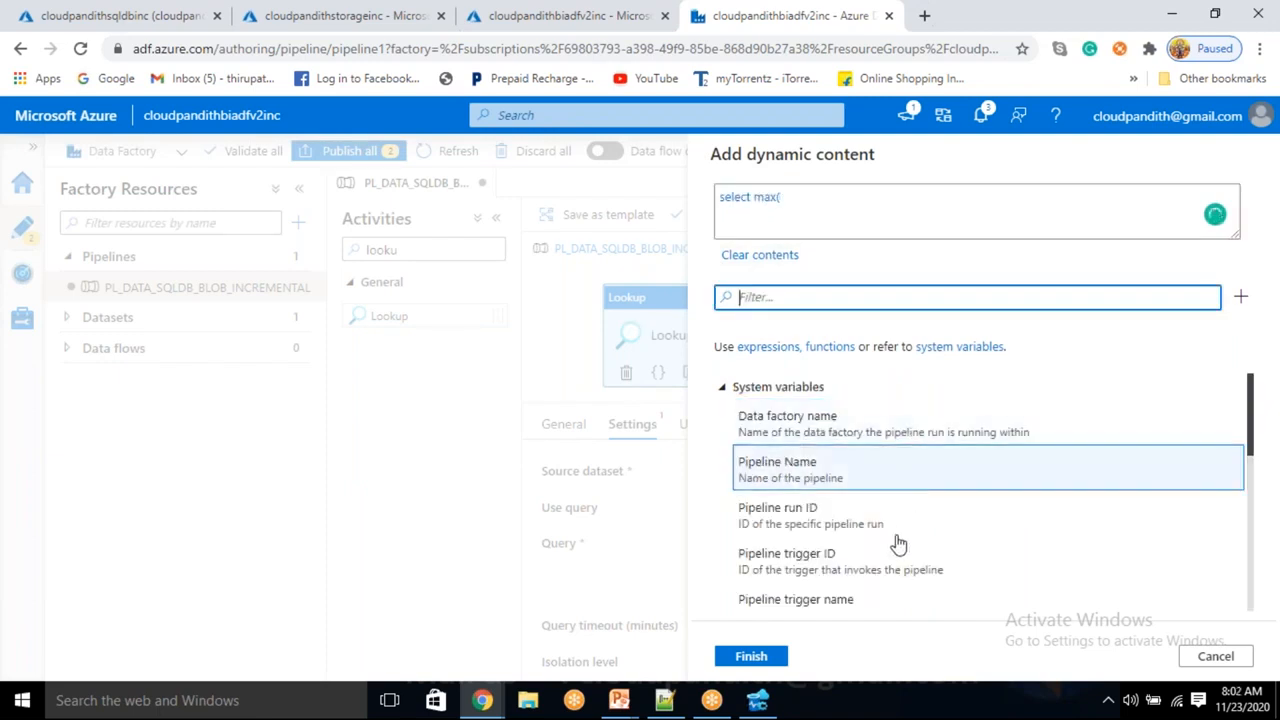
{"action": "scroll", "coordinate": [903, 517], "scroll_direction": "down", "scroll_amount": 2}
{"action": "scroll", "coordinate": [812, 600], "scroll_direction": "down", "scroll_amount": 6}
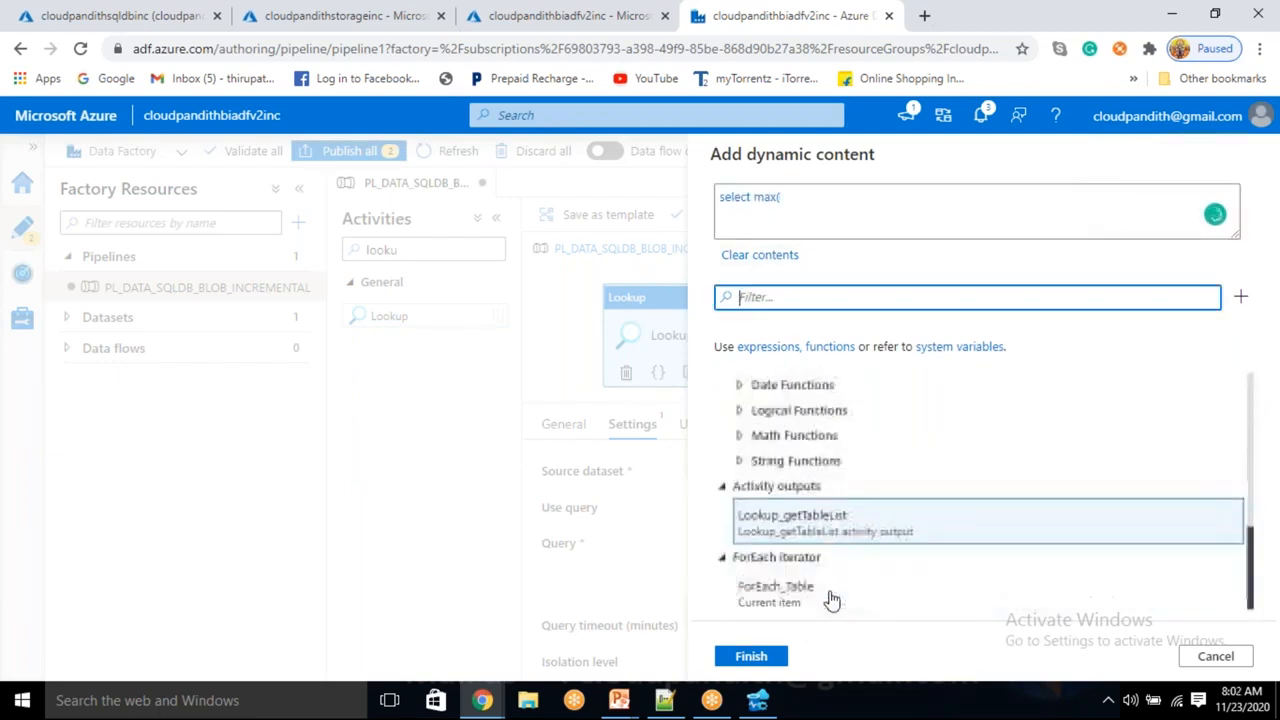
{"action": "left_click", "coordinate": [815, 598]}
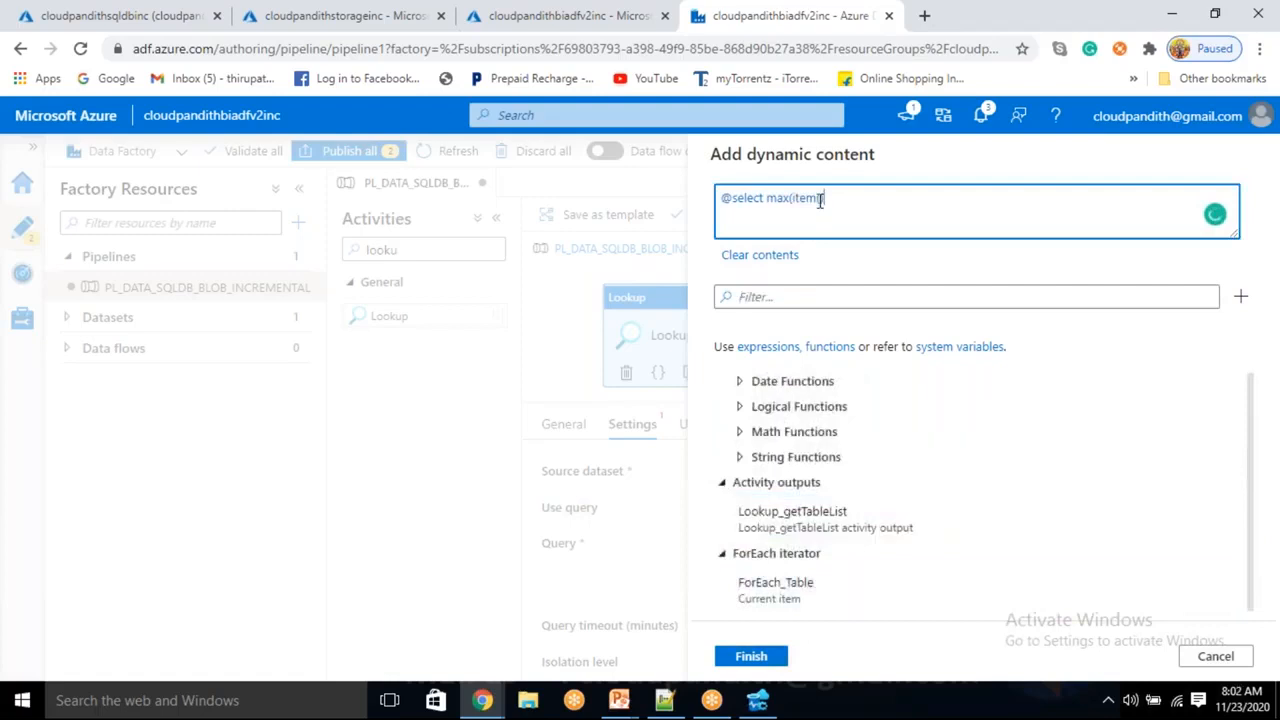
Step: Complete item().deltacol inside max() and drop the expression's leading @
{"action": "type", "text": "eltacol"}
{"action": "key", "text": "alt+Tab"}
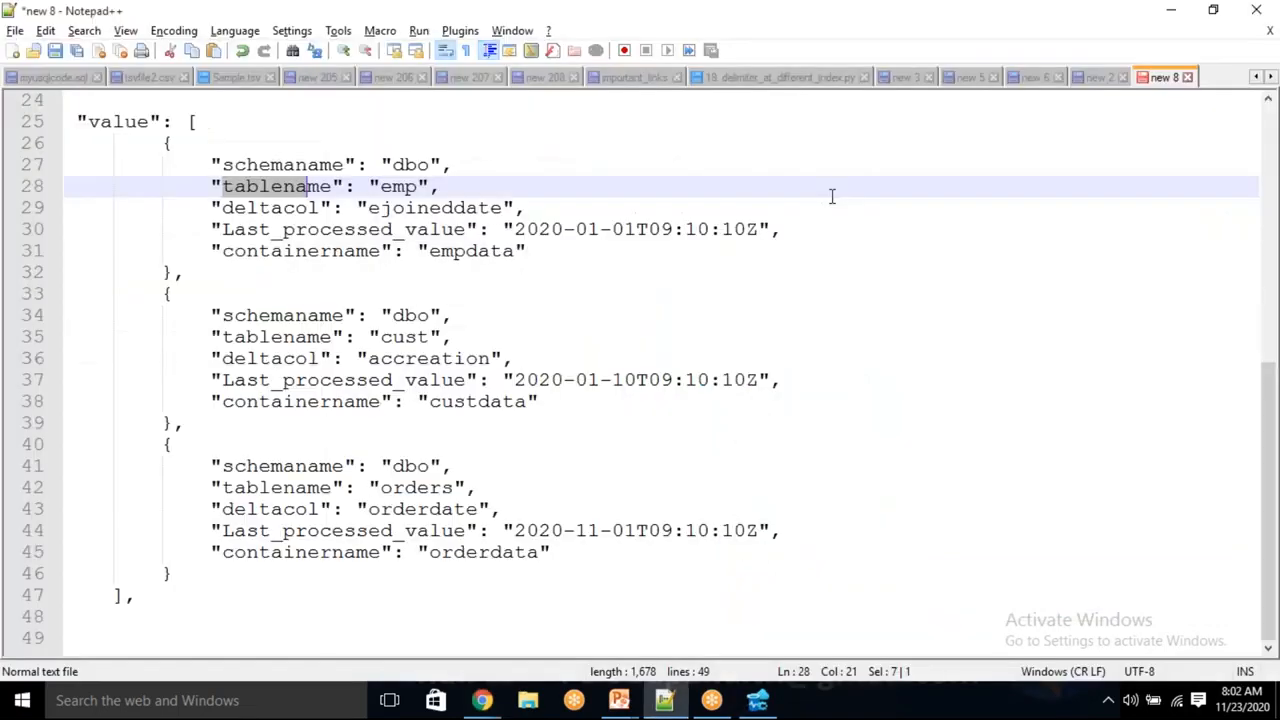
{"action": "double_click", "coordinate": [281, 212]}
{"action": "key", "text": "alt+Tab"}
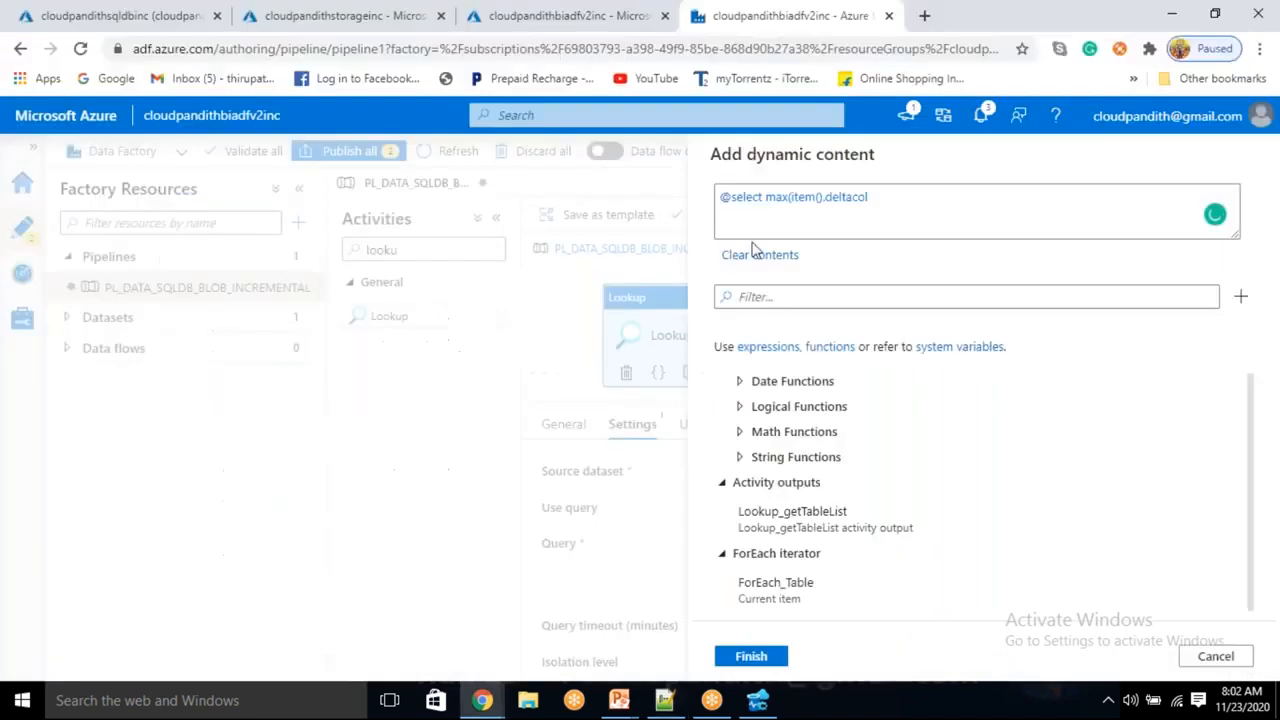
{"action": "left_click", "coordinate": [733, 197]}
{"action": "key", "text": "BackSpace"}
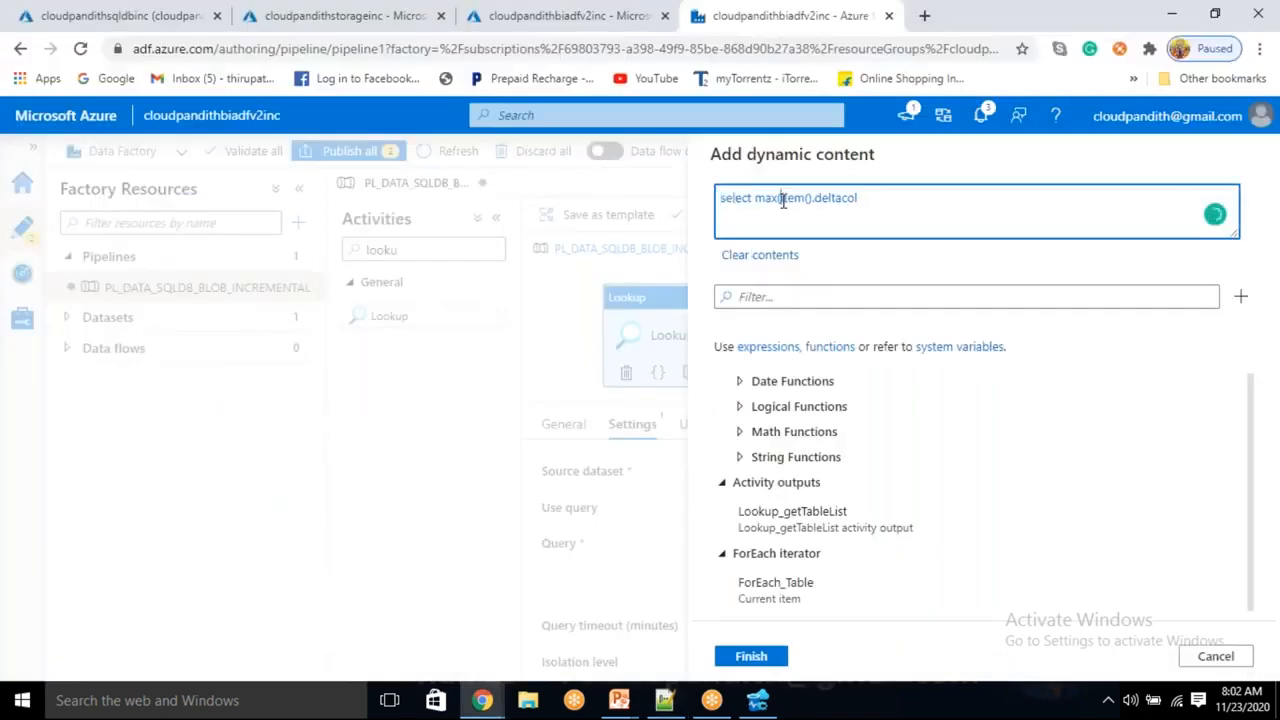
Step: Add 'from' with item().schemaname and wrap the item references in @{} interpolation
{"action": "left_click", "coordinate": [783, 200]}
{"action": "type", "text": "@"}
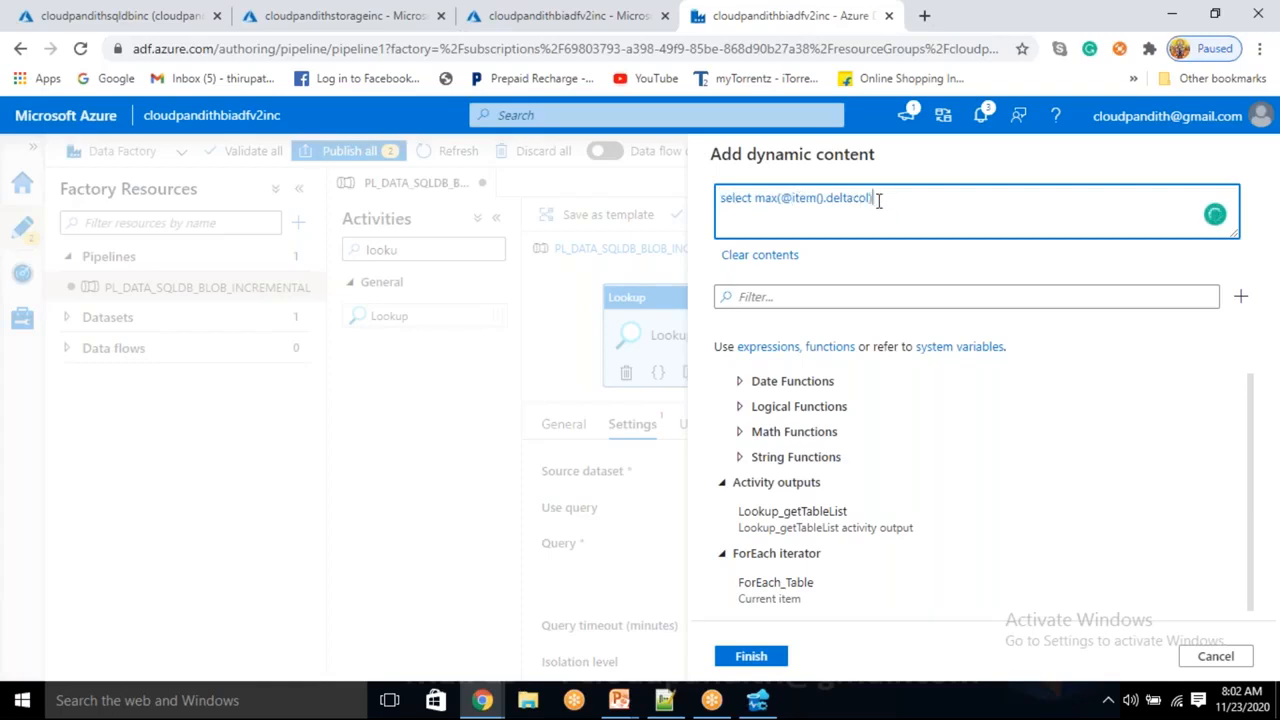
{"action": "type", "text": " from"}
{"action": "left_click", "coordinate": [786, 592]}
{"action": "type", "text": ".schemaname"}
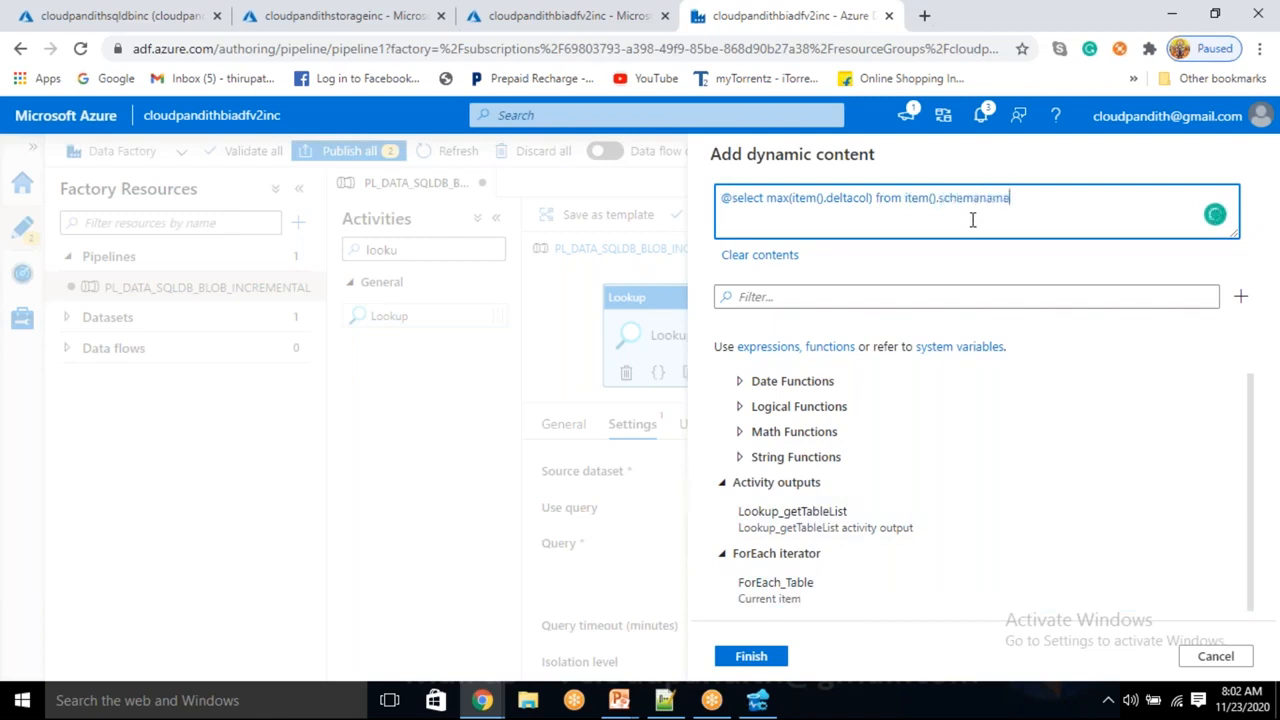
{"action": "key", "text": "Left"}
{"action": "key", "text": "Left"}
{"action": "key", "text": "Left"}
{"action": "key", "text": "Left"}
{"action": "key", "text": "Left"}
{"action": "key", "text": "Left"}
{"action": "key", "text": "Left"}
{"action": "key", "text": "Left"}
{"action": "key", "text": "Left"}
{"action": "type", "text": "@"}
{"action": "type", "text": "{"}
{"action": "type", "text": "}"}
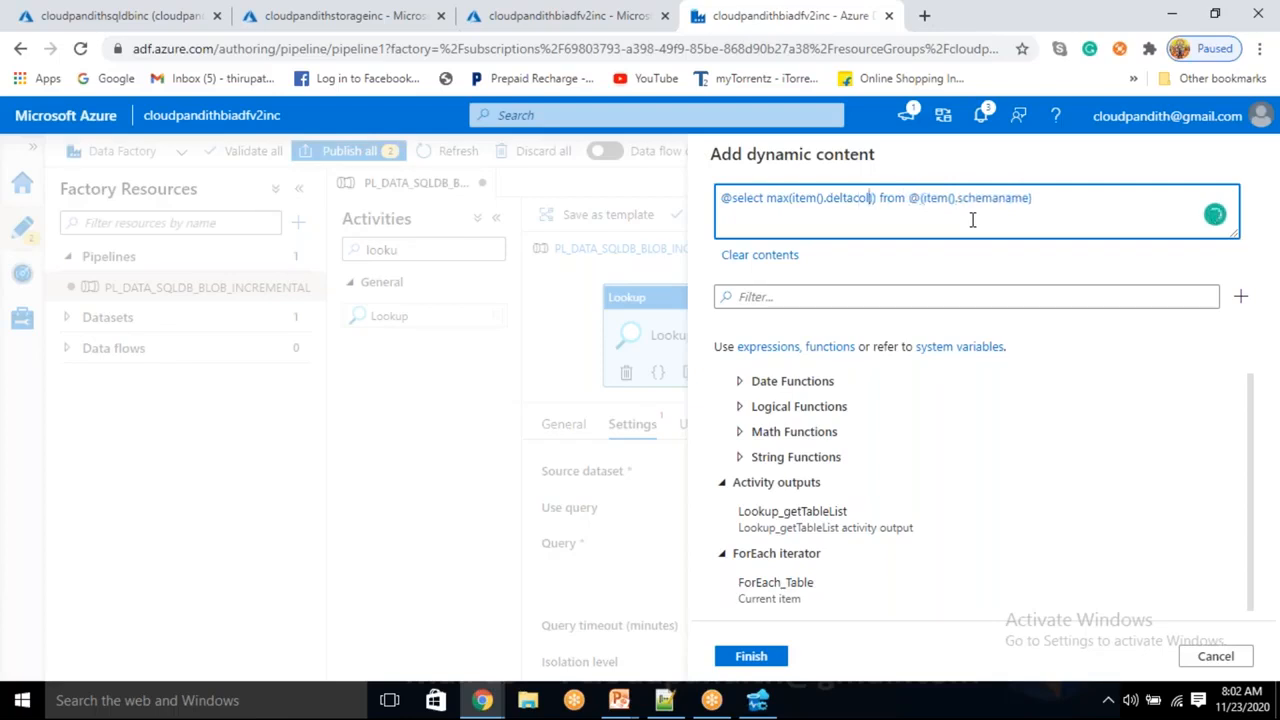
{"action": "key", "text": "Left"}
{"action": "key", "text": "Left"}
{"action": "key", "text": "Left"}
{"action": "type", "text": "@{"}
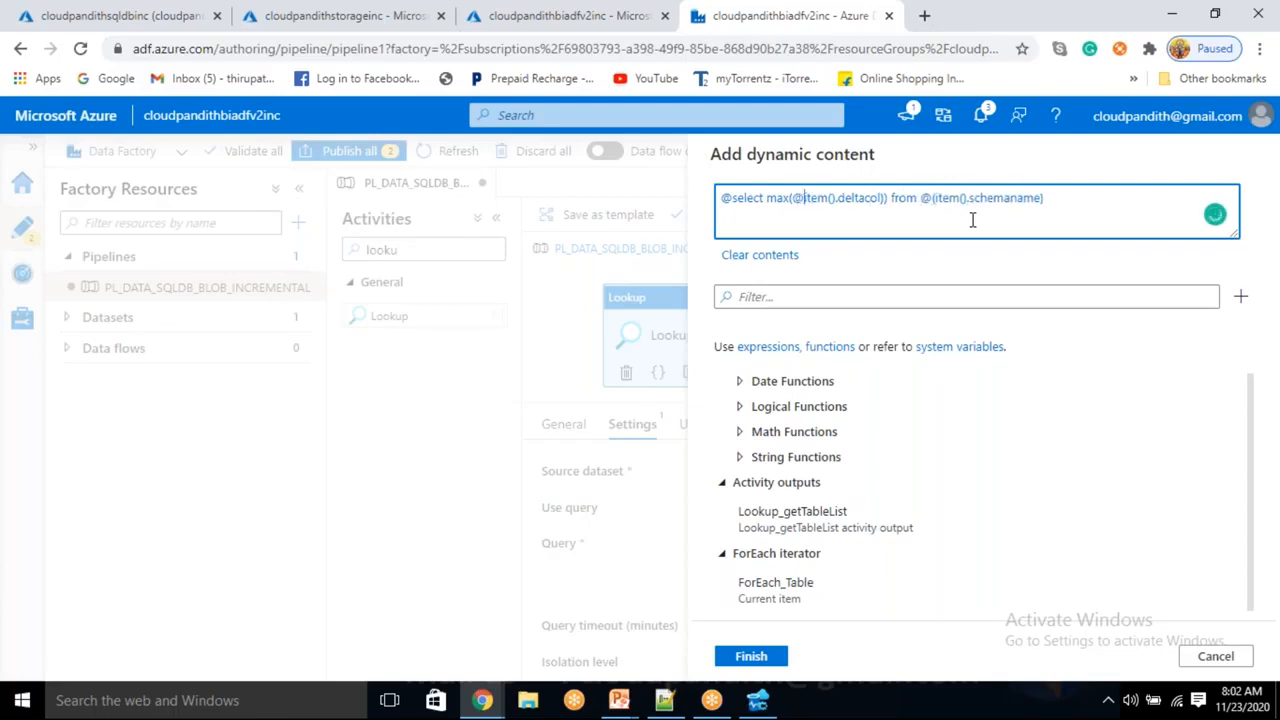
{"action": "type", "text": "{"}
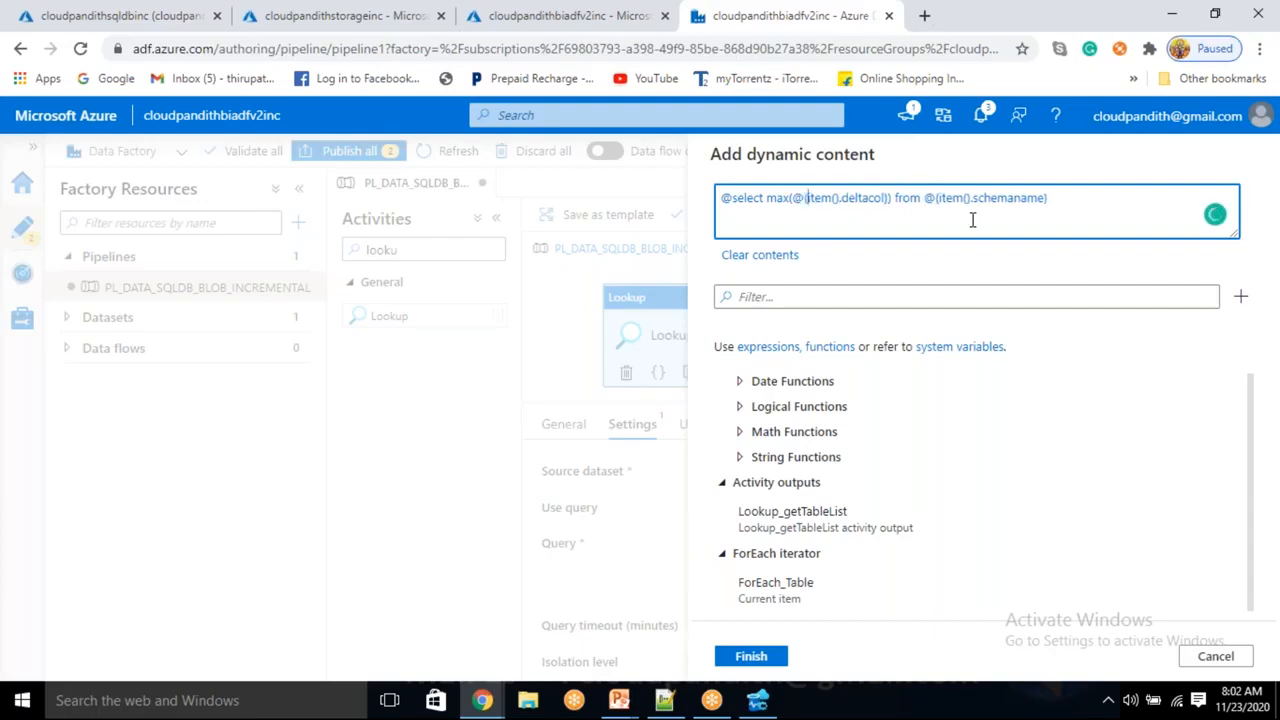
Step: Remove the leading @ again and append .@{item().tablename} to the query
{"action": "left_click", "coordinate": [730, 198]}
{"action": "key", "text": "BackSpace"}
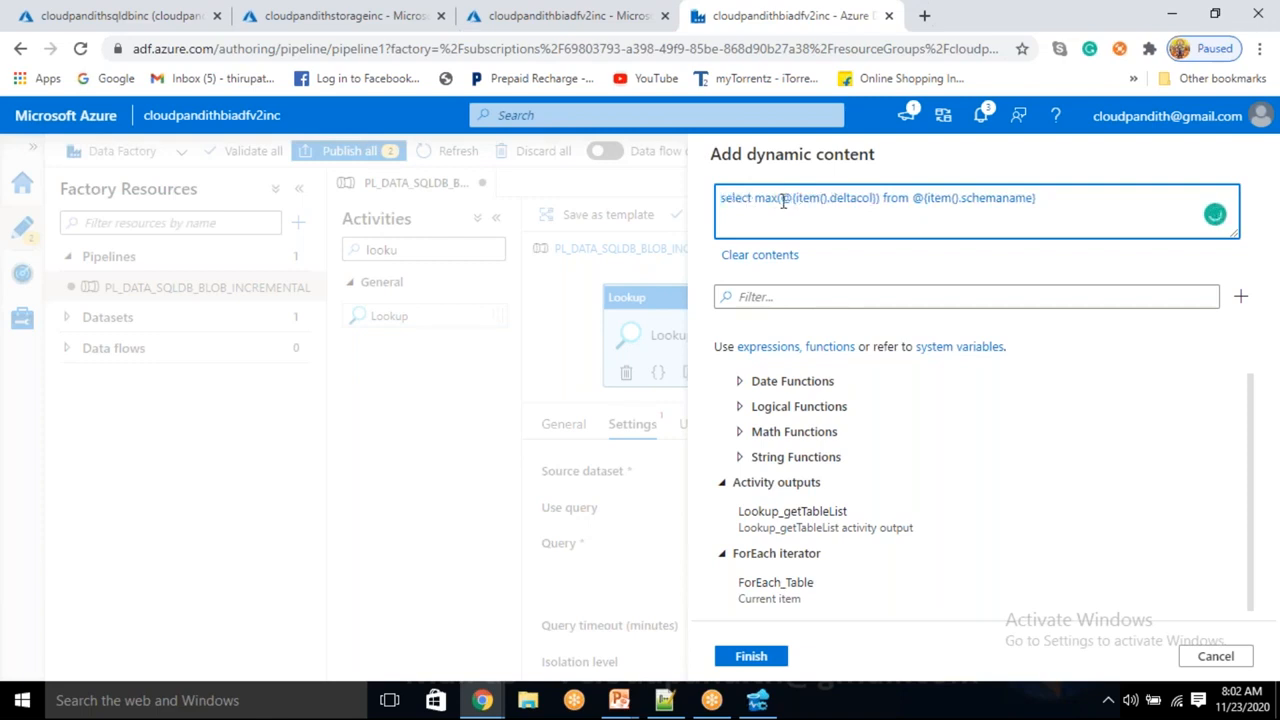
{"action": "left_click_drag", "start_coordinate": [792, 198], "coordinate": [1039, 197]}
{"action": "double_click", "coordinate": [897, 199]}
{"action": "left_click", "coordinate": [1039, 197]}
{"action": "type", "text": ".@{"}
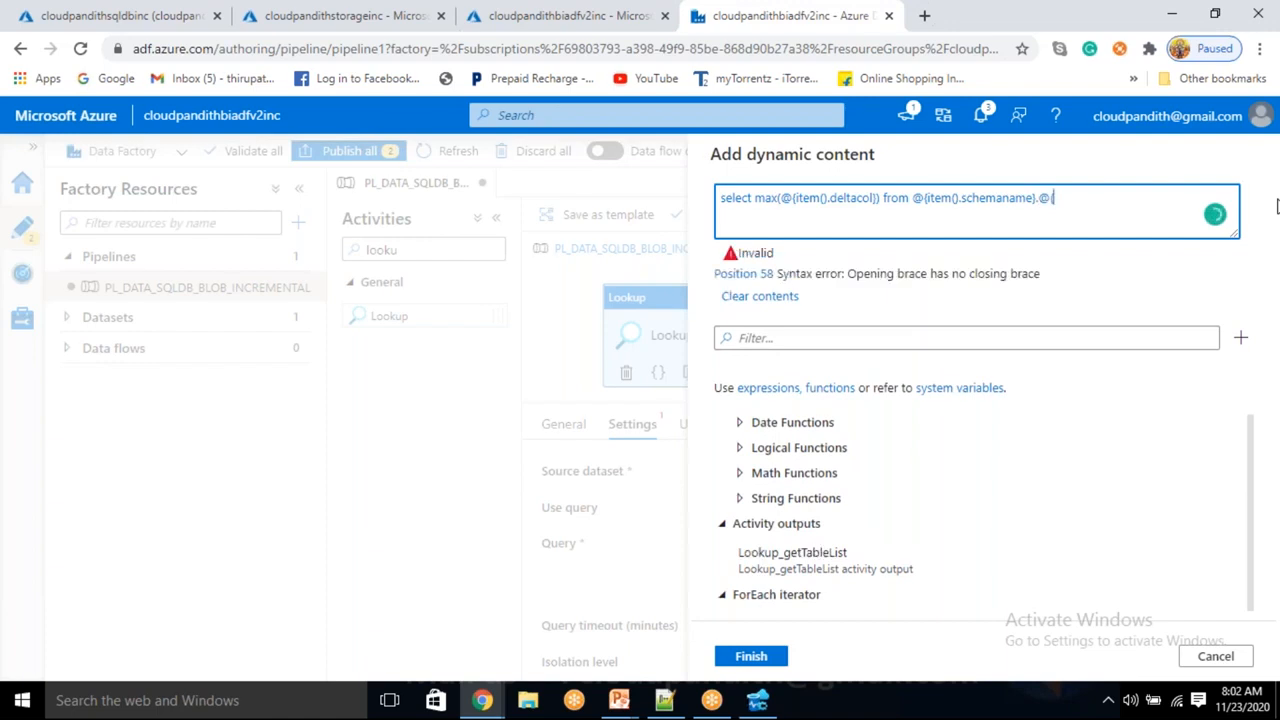
{"action": "type", "text": "item().tablename"}
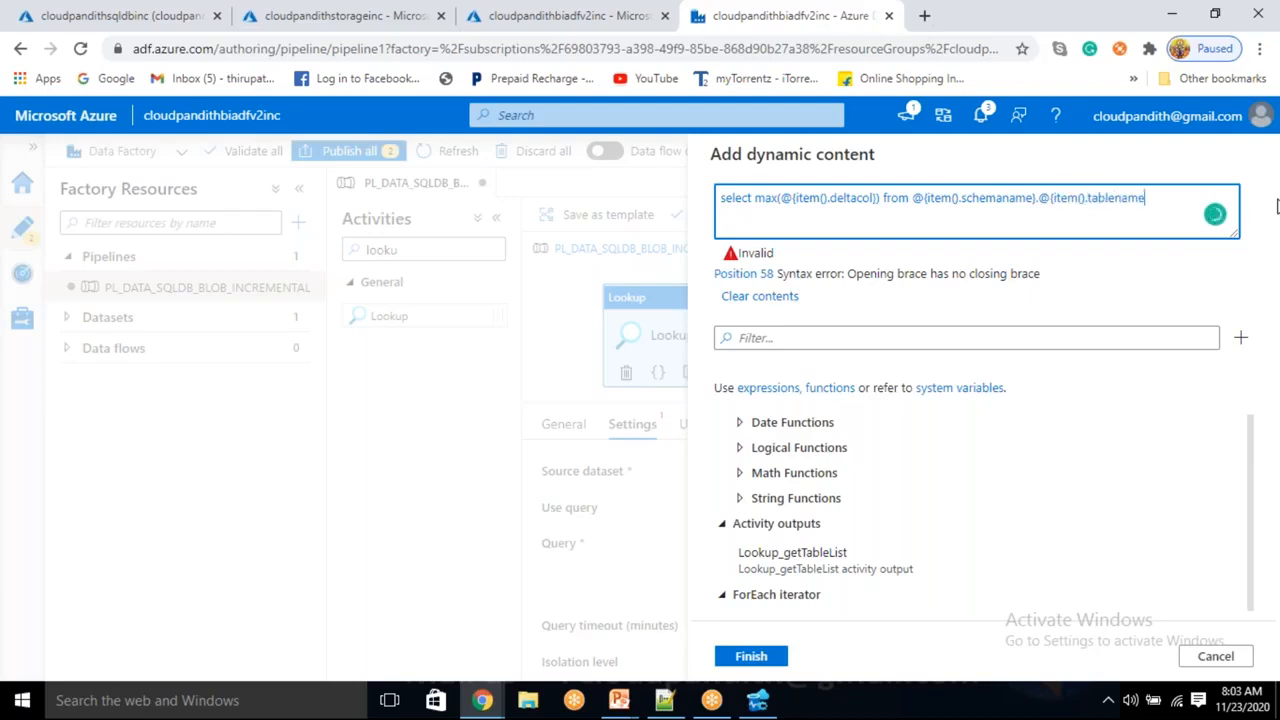
{"action": "type", "text": "}"}
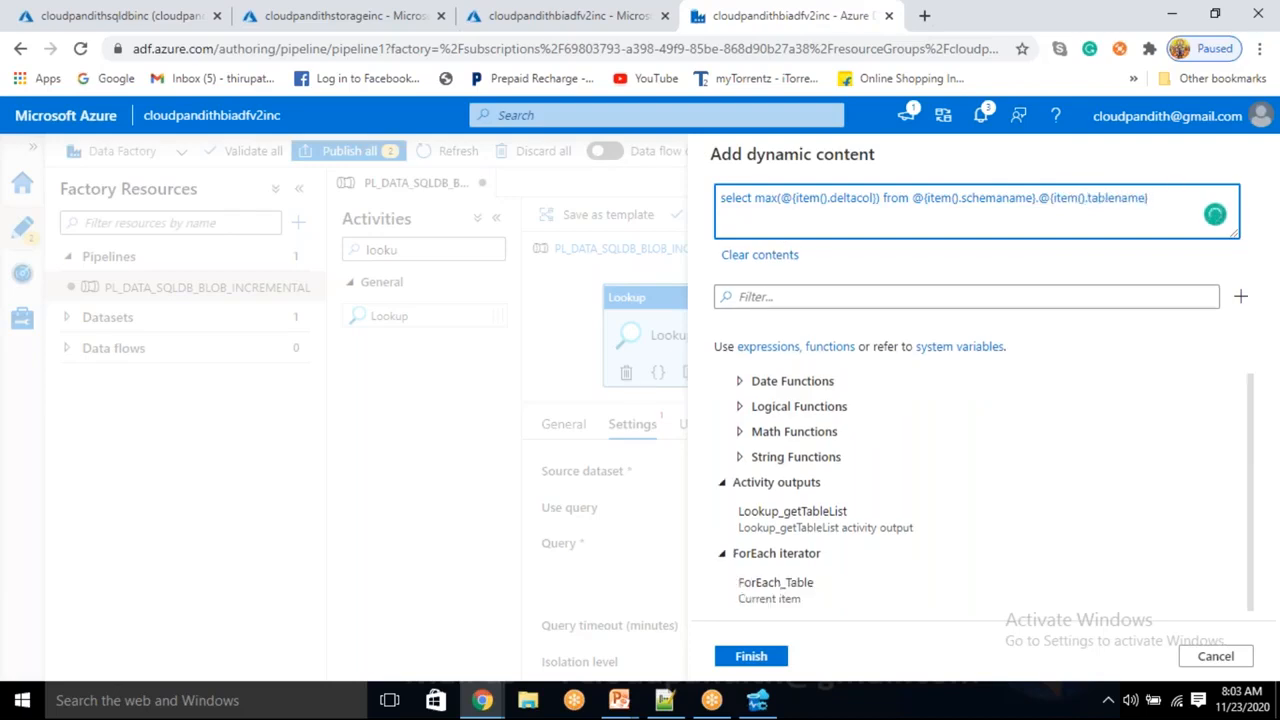
{"action": "double_click", "coordinate": [736, 199]}
{"action": "left_click_drag", "start_coordinate": [755, 199], "coordinate": [872, 198]}
{"action": "left_click", "coordinate": [664, 700]}
{"action": "mouse_move", "coordinate": [166, 150]}
{"action": "left_mouse_down"}
{"action": "mouse_move", "coordinate": [190, 215]}
{"action": "mouse_move", "coordinate": [185, 272]}
{"action": "mouse_move", "coordinate": [150, 146]}
{"action": "left_mouse_up"}
{"action": "left_click", "coordinate": [200, 272]}
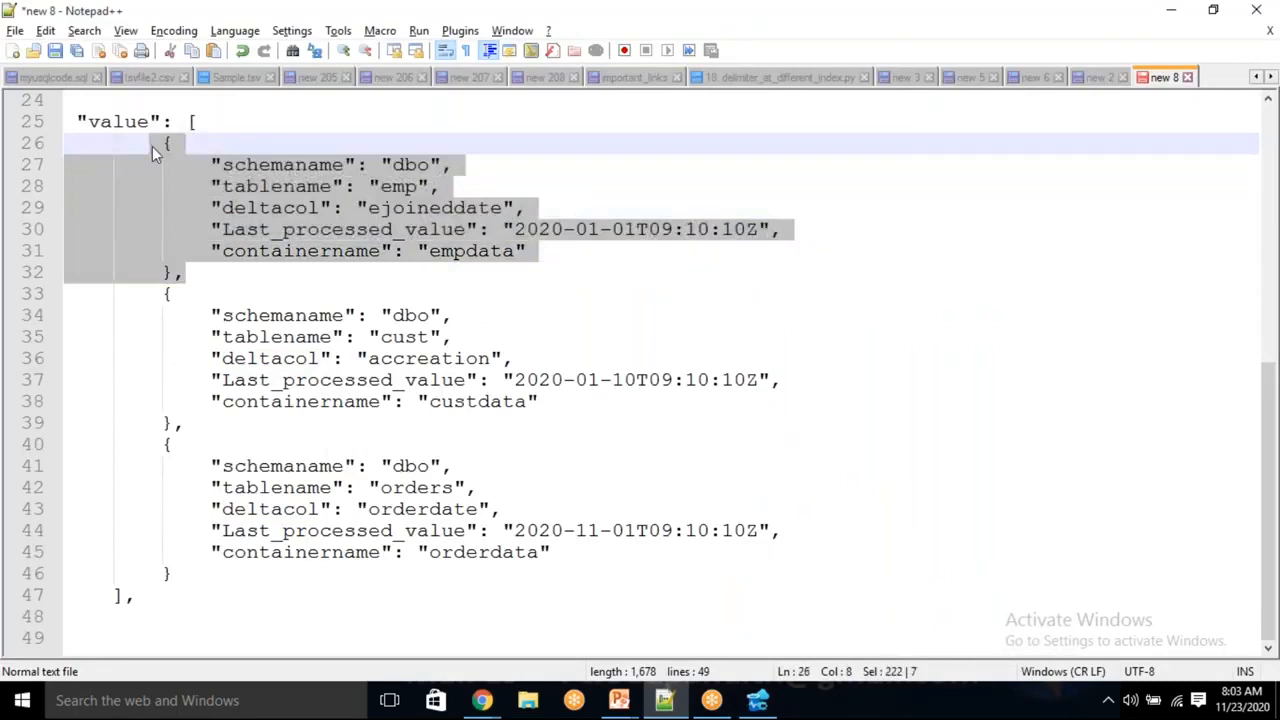
{"action": "double_click", "coordinate": [443, 207]}
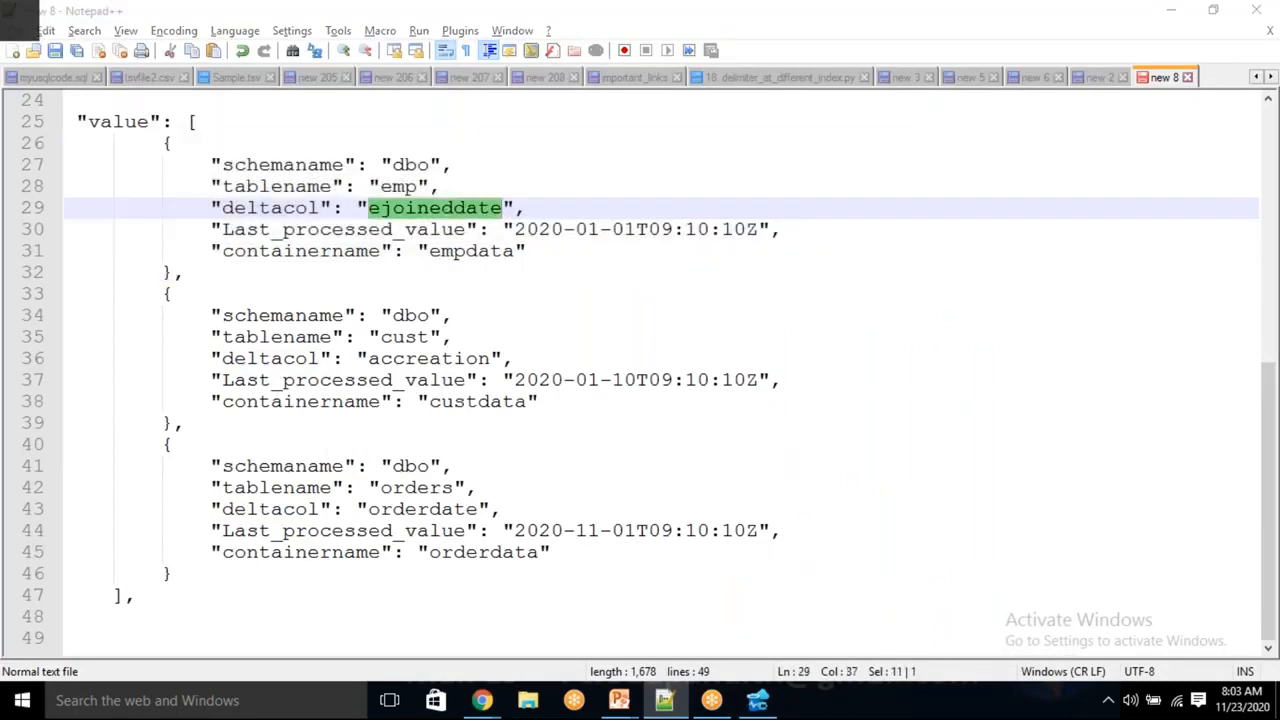
{"action": "key", "text": "alt+Tab"}
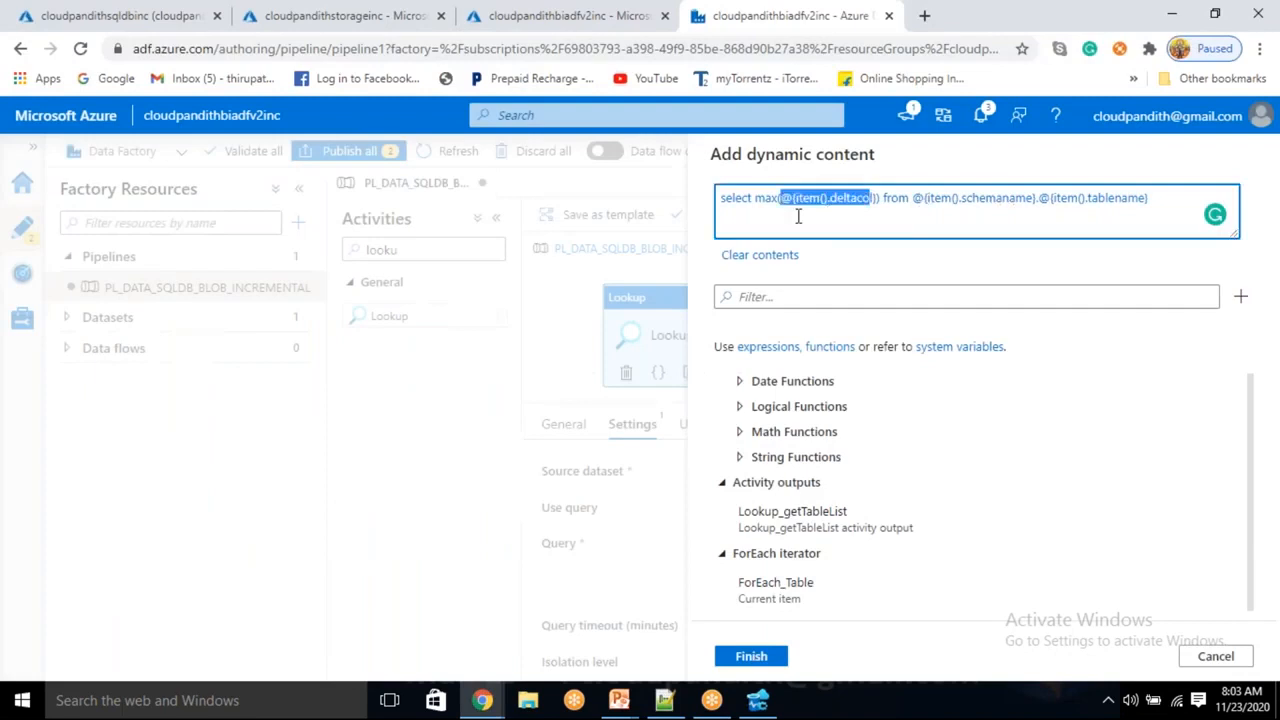
{"action": "key", "text": "alt+Tab"}
{"action": "left_click_drag", "start_coordinate": [151, 143], "coordinate": [185, 265]}
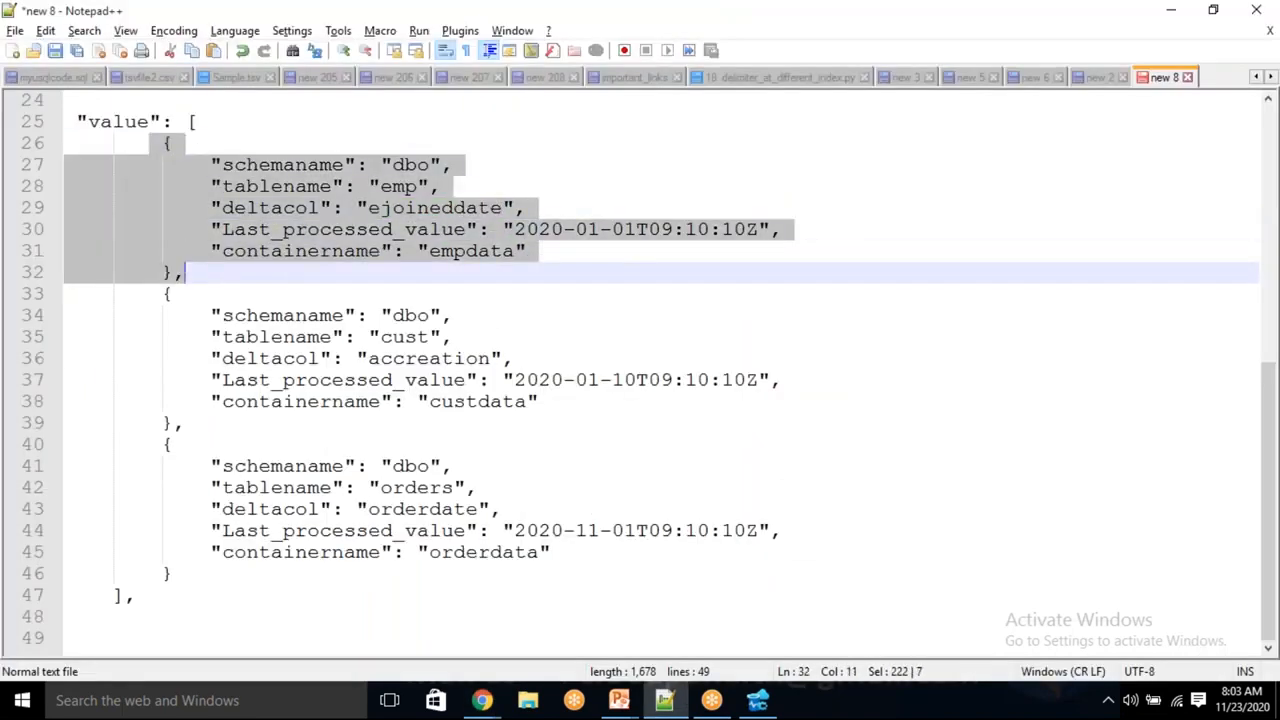
{"action": "key", "text": "alt+Tab"}
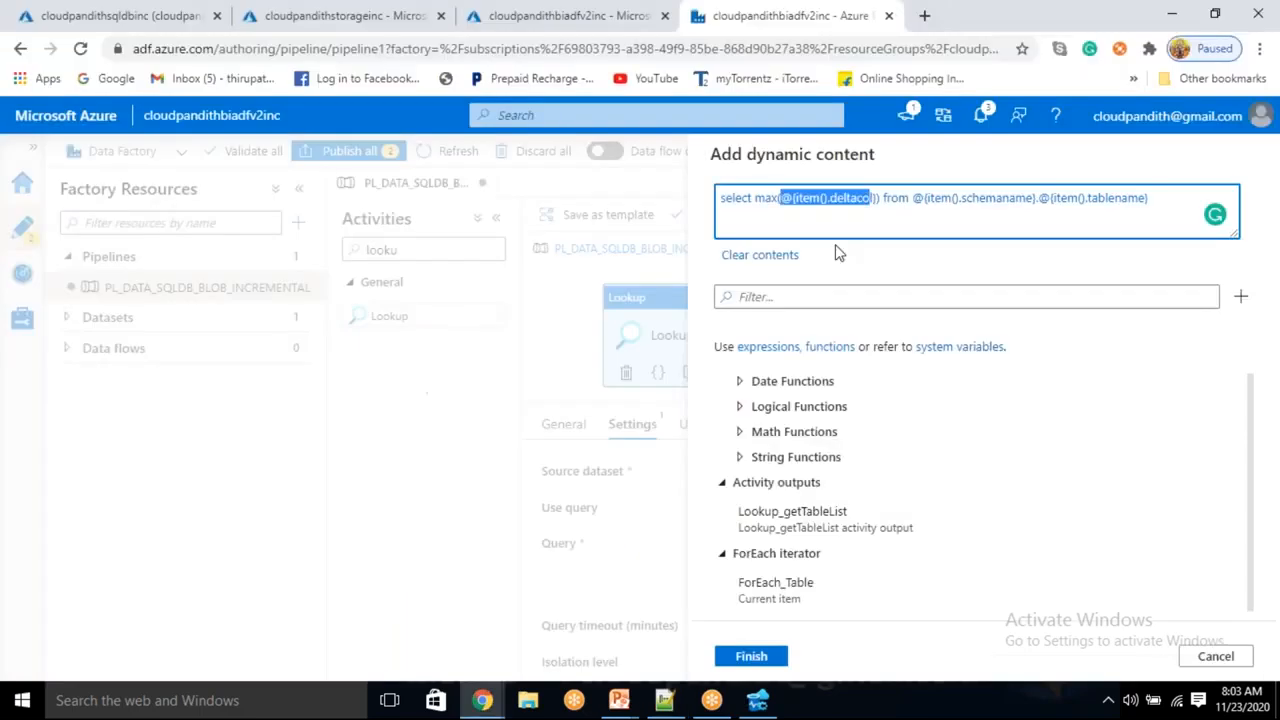
{"action": "double_click", "coordinate": [987, 197]}
{"action": "left_click", "coordinate": [1038, 199]}
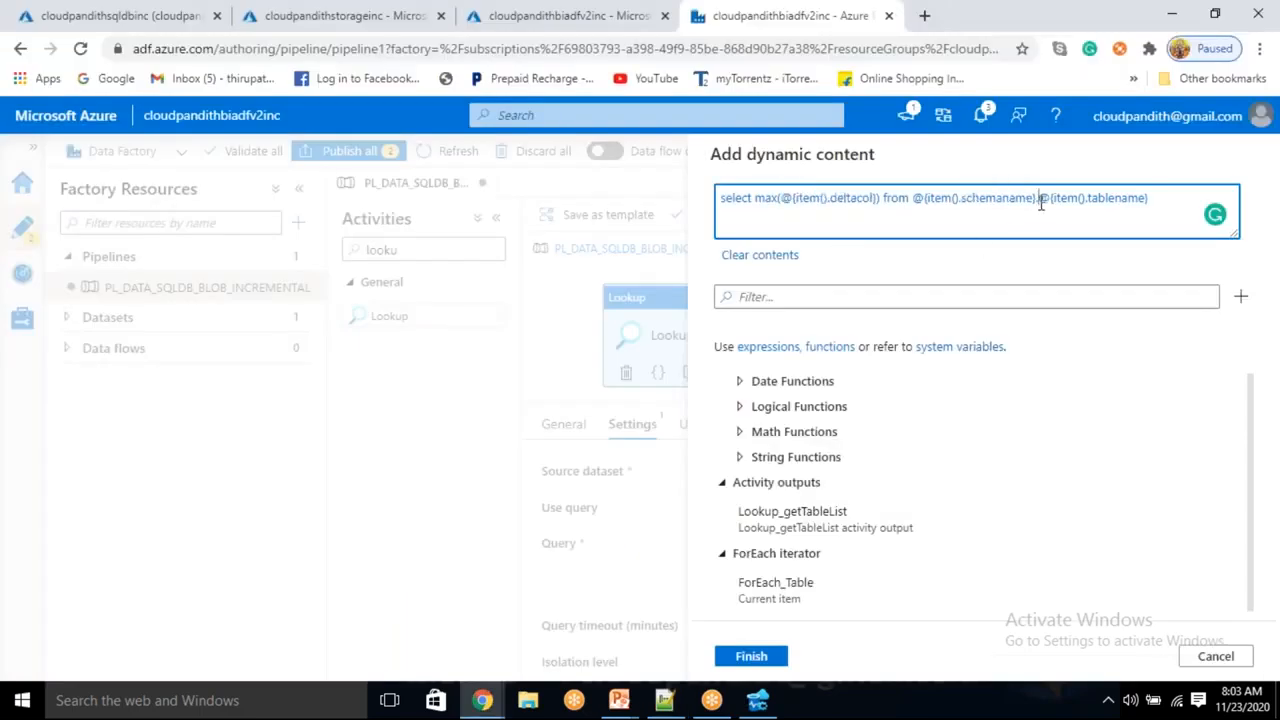
{"action": "type", "text": "."}
{"action": "double_click", "coordinate": [1064, 198]}
{"action": "key", "text": "alt+Tab"}
{"action": "double_click", "coordinate": [343, 186]}
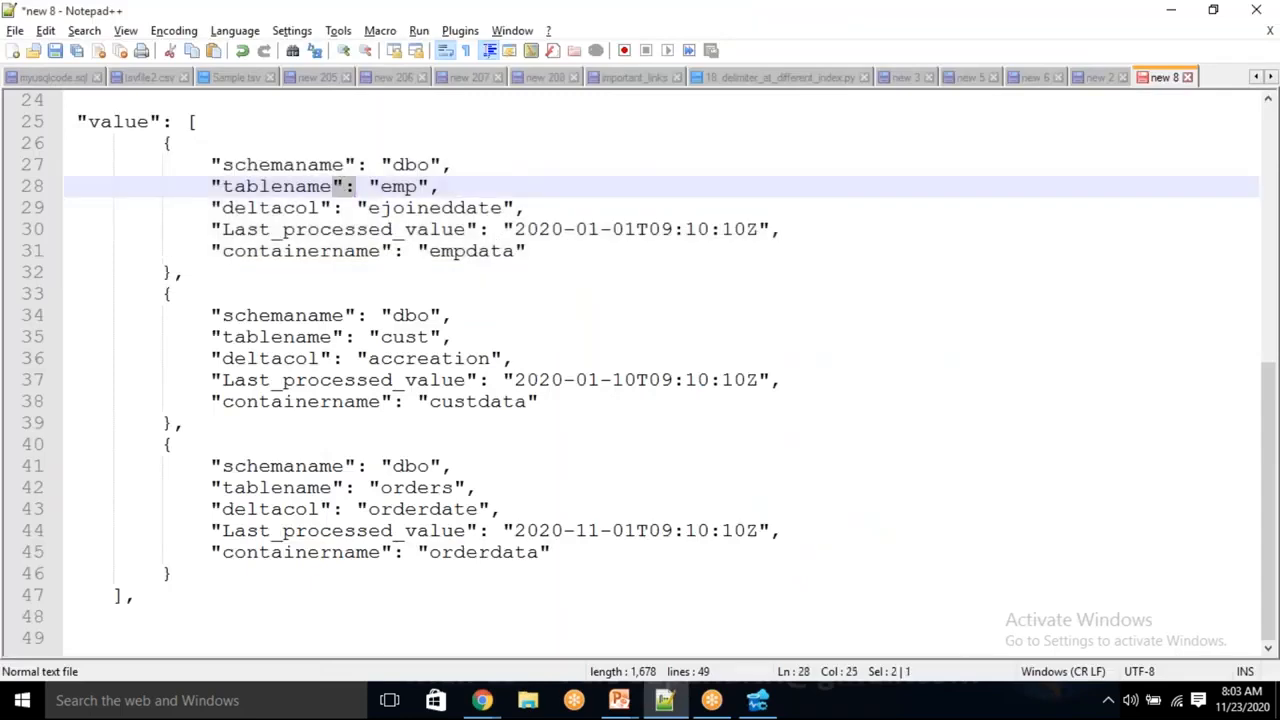
{"action": "key", "text": "alt+Tab"}
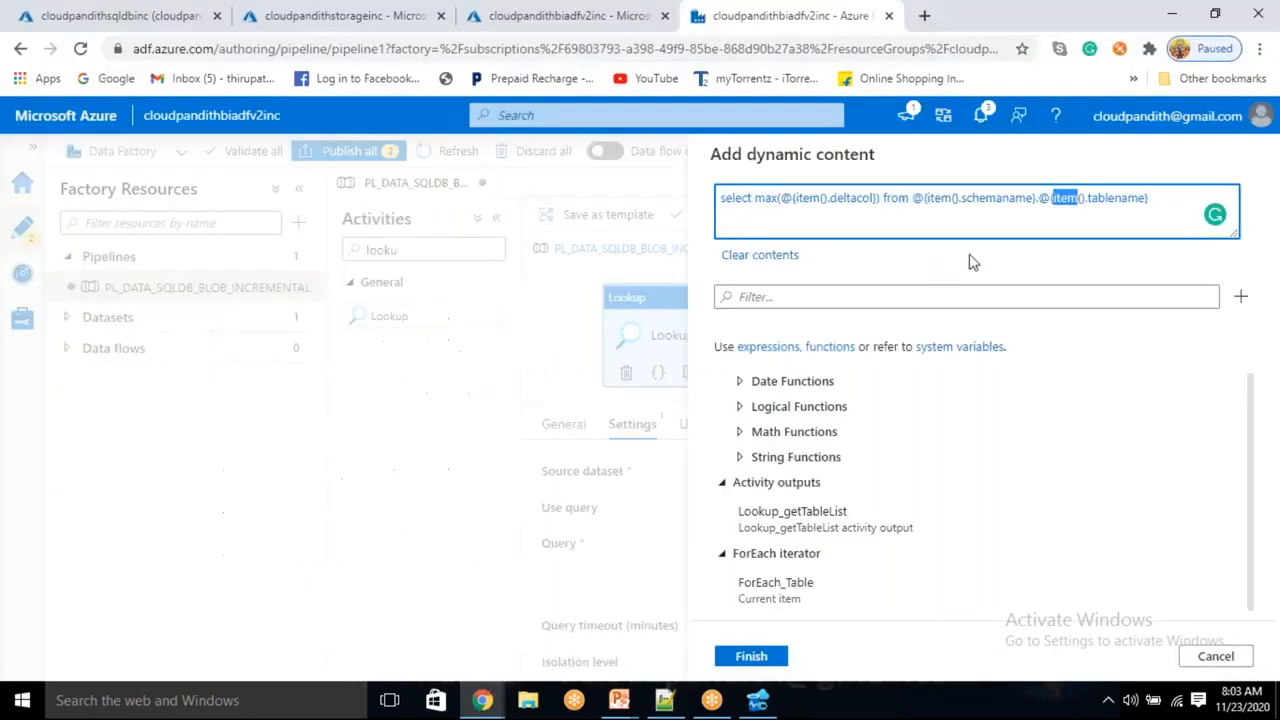
{"action": "left_click", "coordinate": [885, 197]}
Step: Alias the max result as maxvalue and check the emp entry's schema, table and delta column
{"action": "type", "text": "as from"}
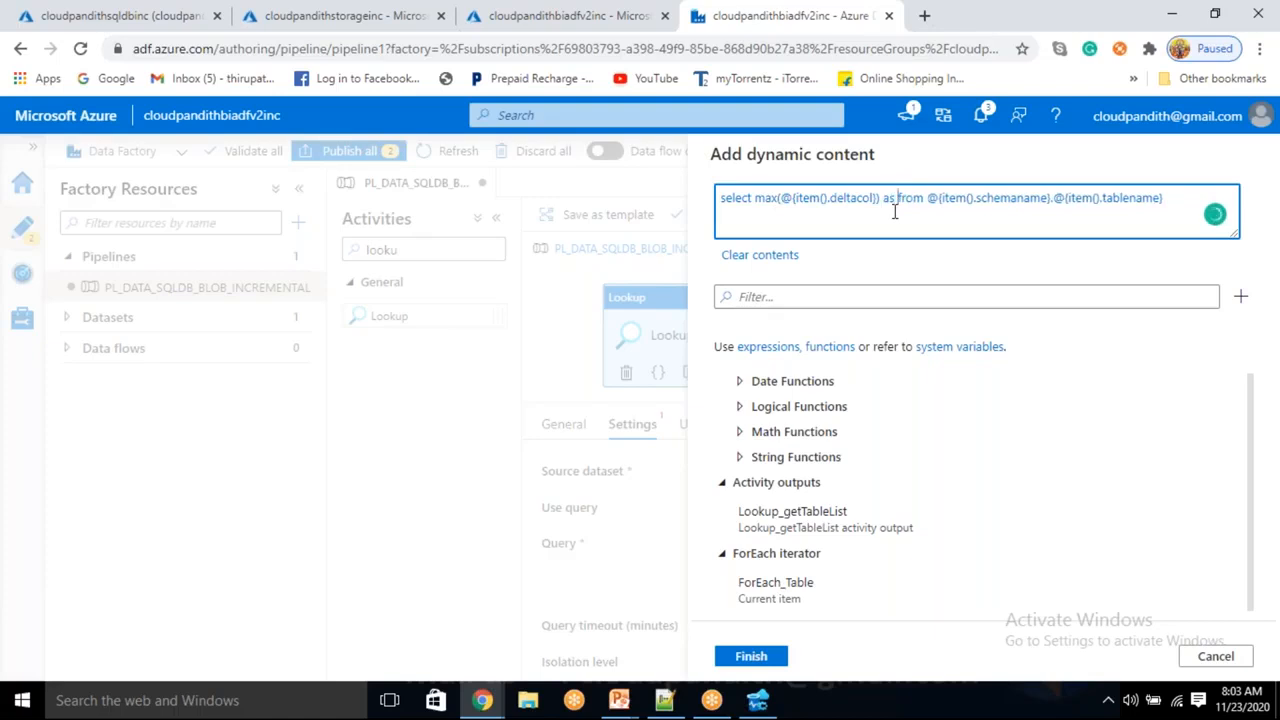
{"action": "type", "text": "maxv"}
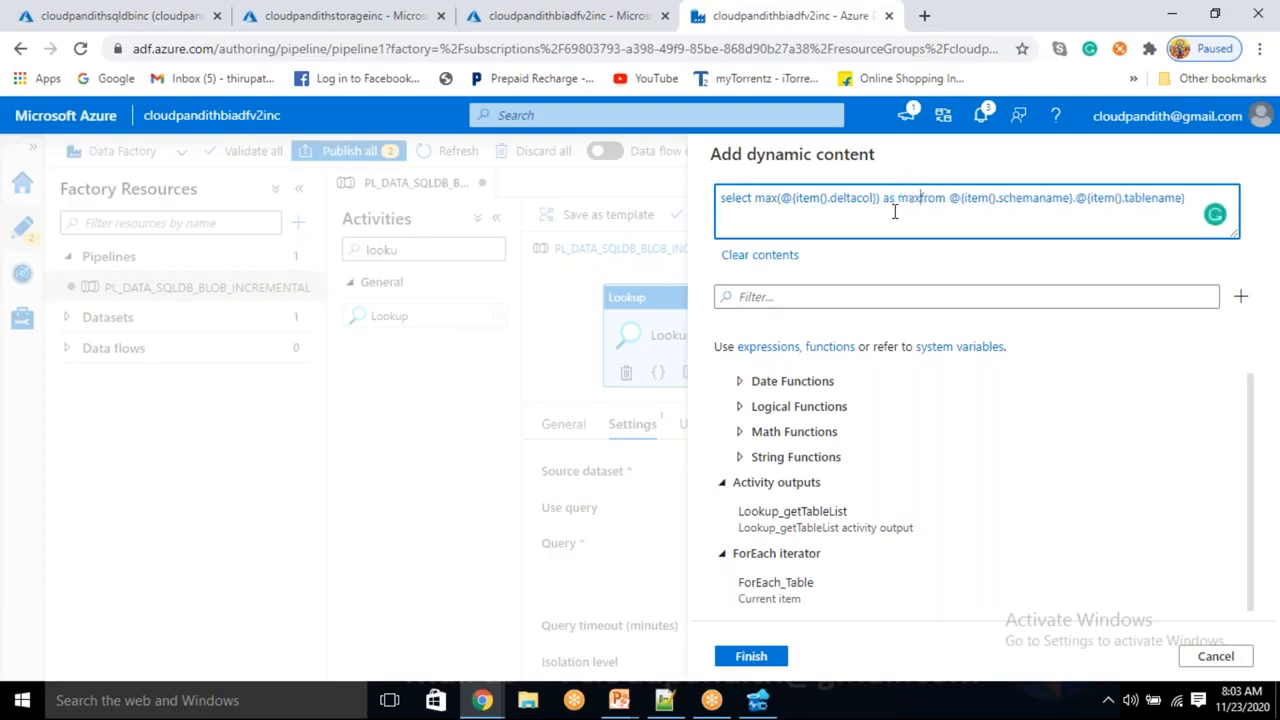
{"action": "type", "text": "alue"}
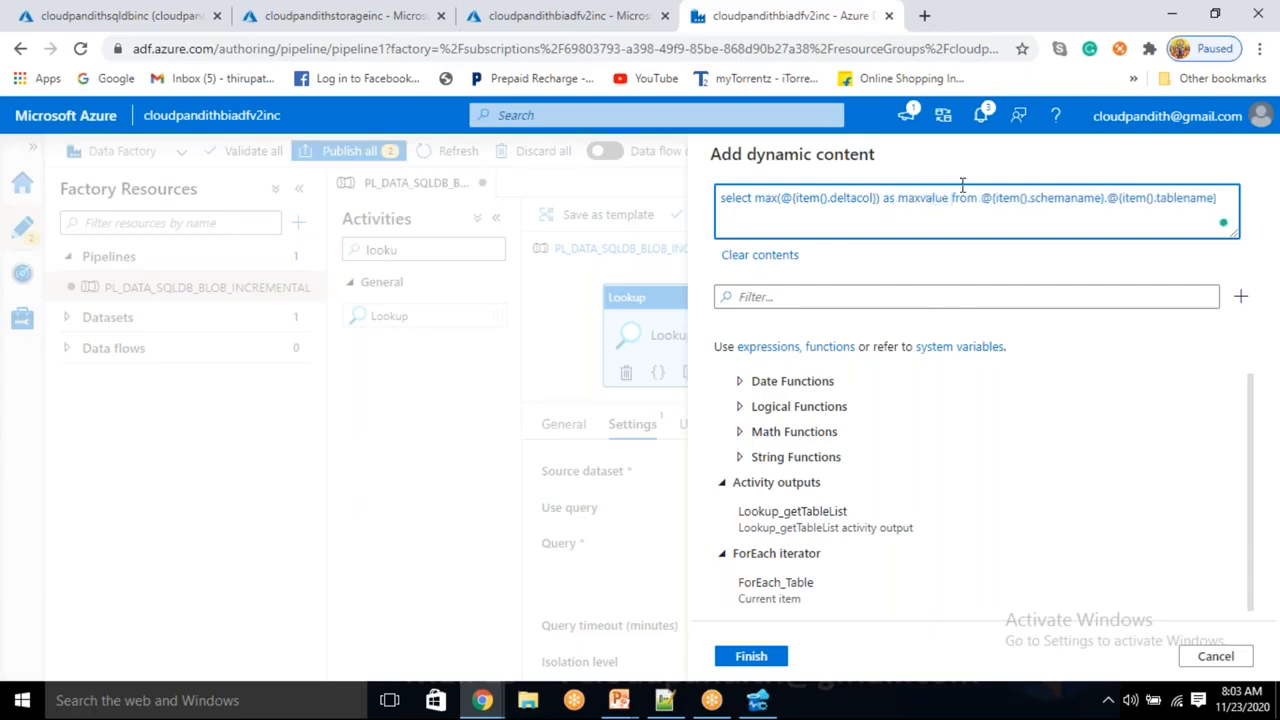
{"action": "key", "text": "alt+Tab"}
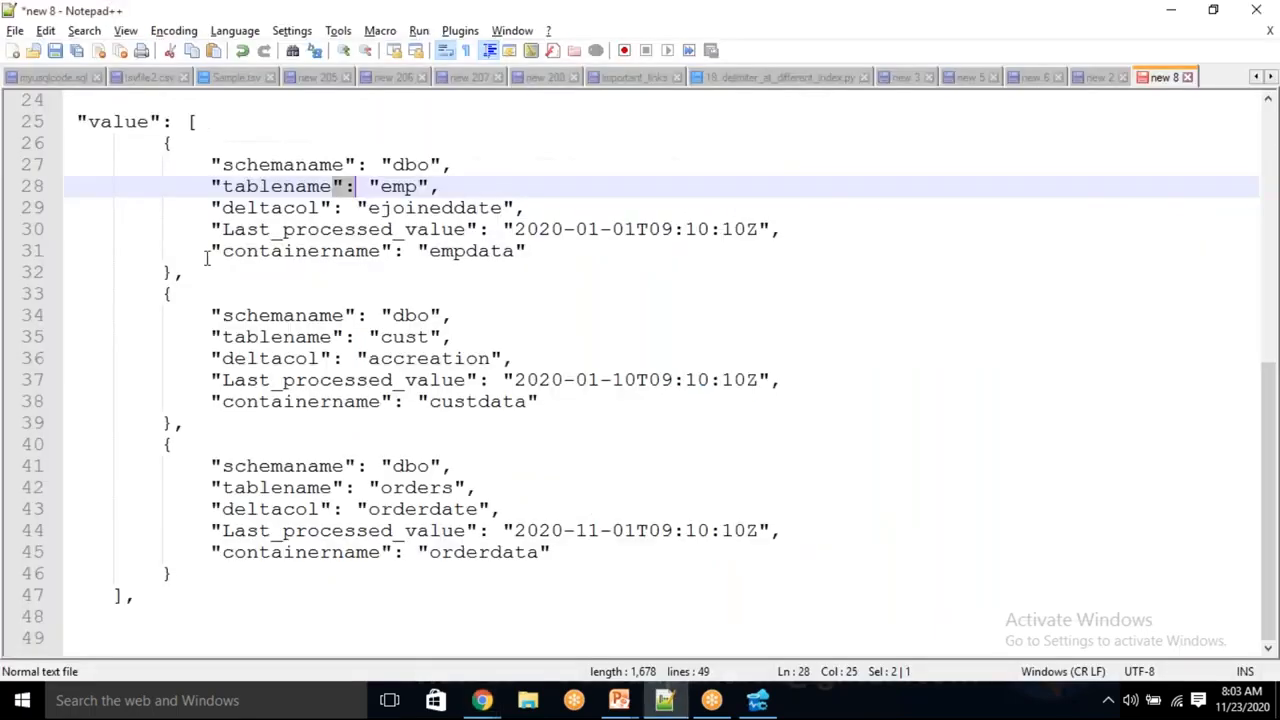
{"action": "left_click", "coordinate": [421, 209]}
{"action": "double_click", "coordinate": [421, 209]}
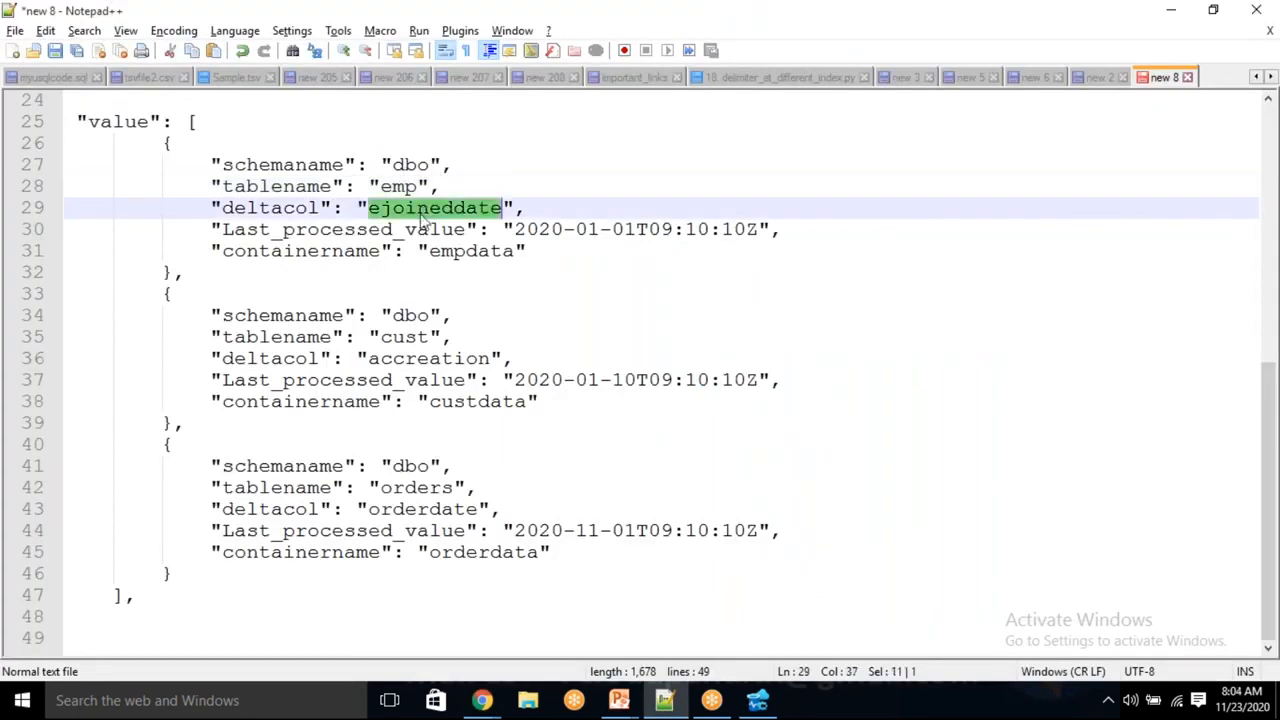
{"action": "left_click", "coordinate": [404, 166]}
{"action": "double_click", "coordinate": [404, 166]}
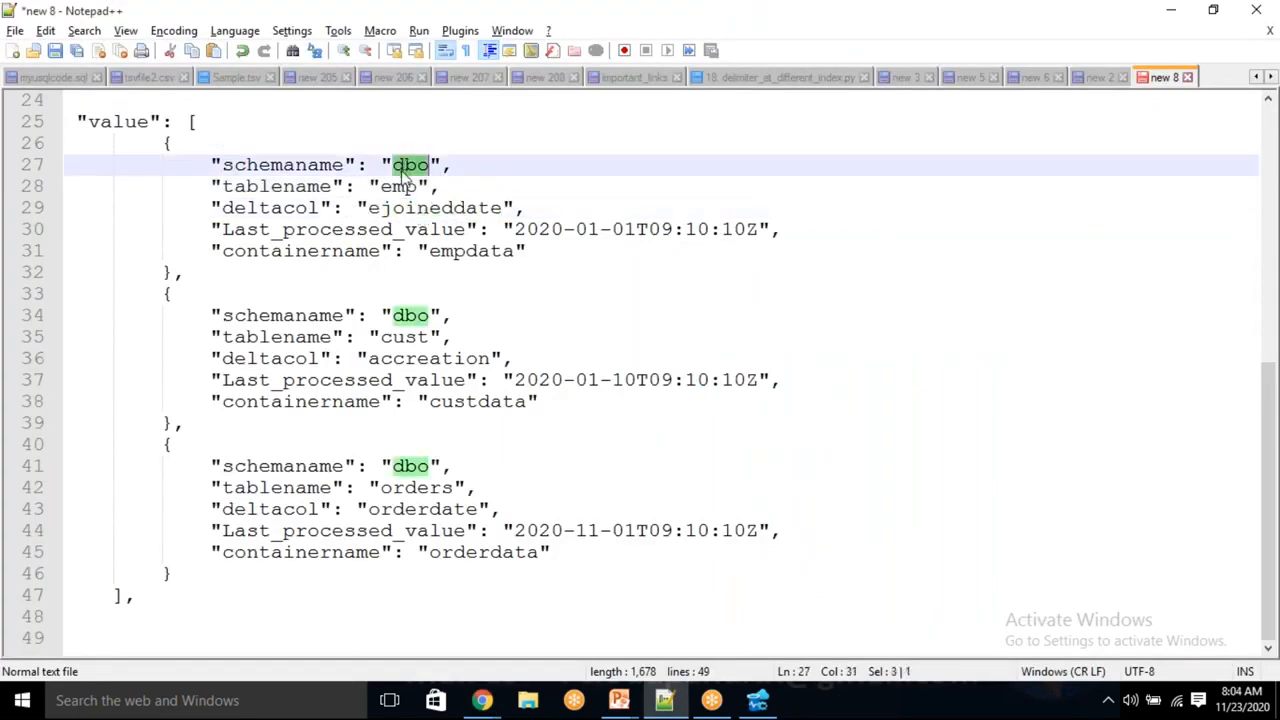
{"action": "double_click", "coordinate": [398, 187]}
Step: Compare with the cust entry (dbo, cust, accreation) and apply the expression as Lookup1's query
{"action": "left_click_drag", "start_coordinate": [152, 294], "coordinate": [200, 418]}
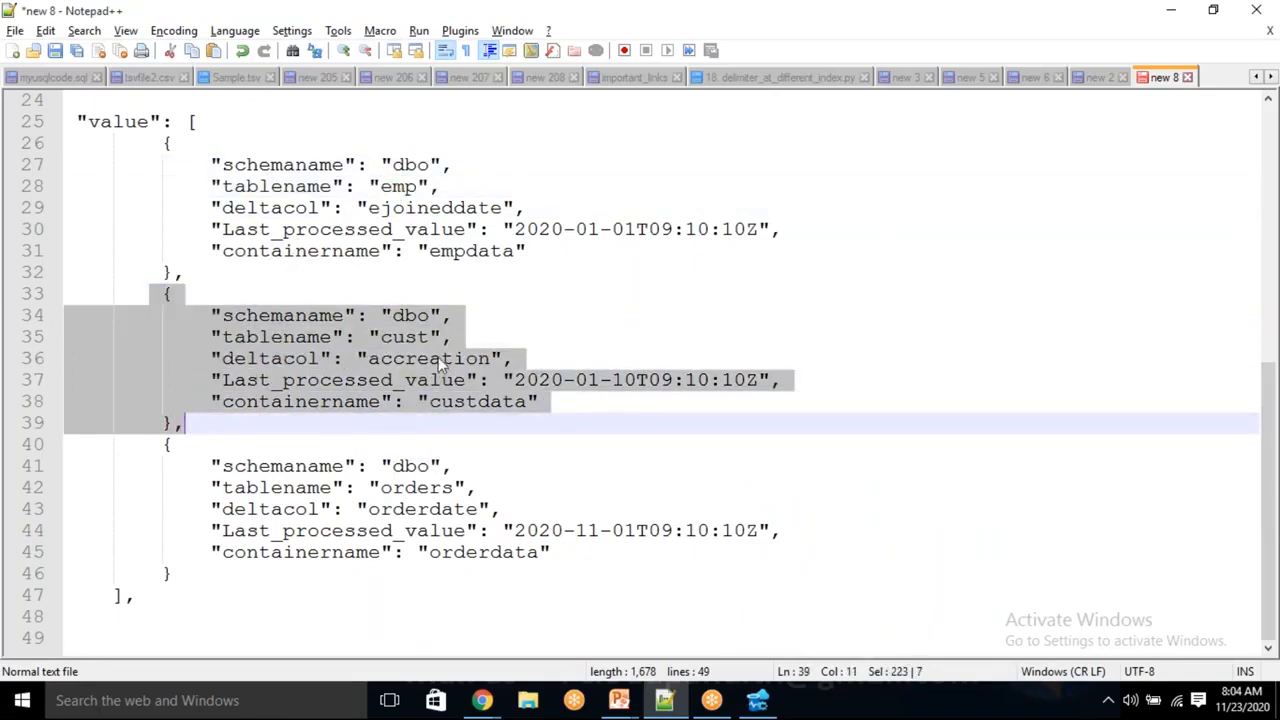
{"action": "double_click", "coordinate": [438, 362]}
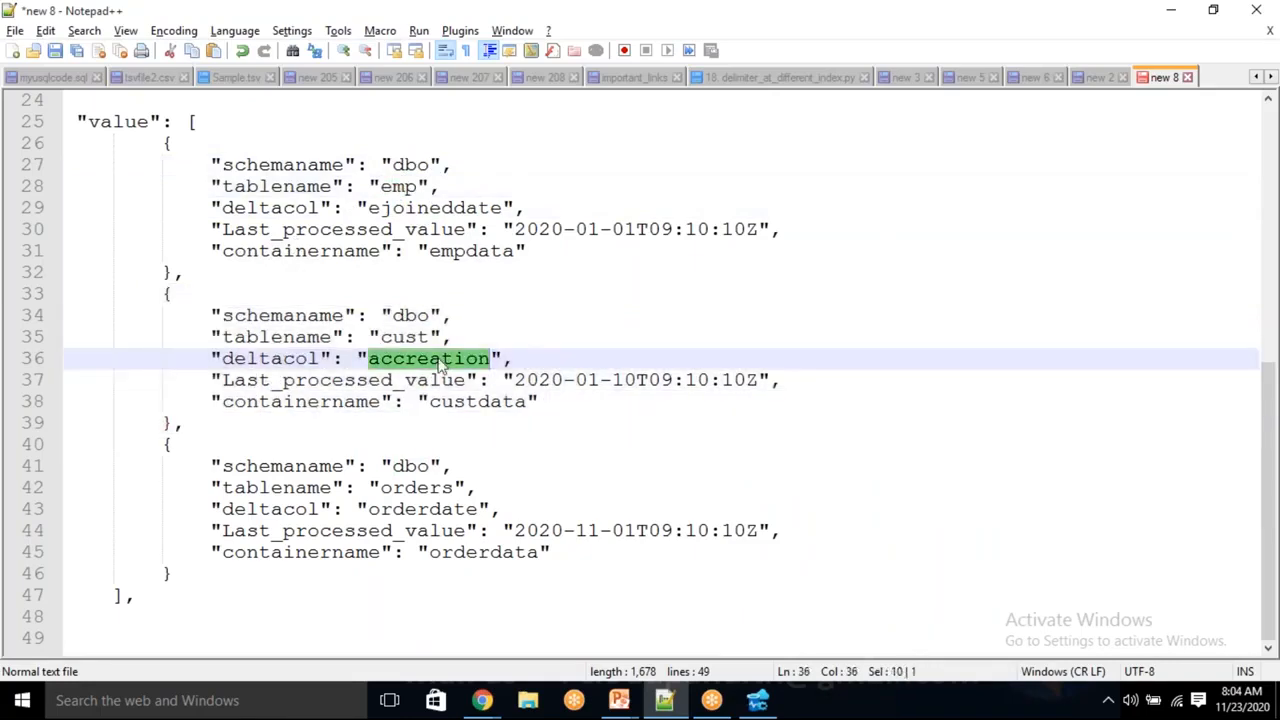
{"action": "double_click", "coordinate": [410, 316]}
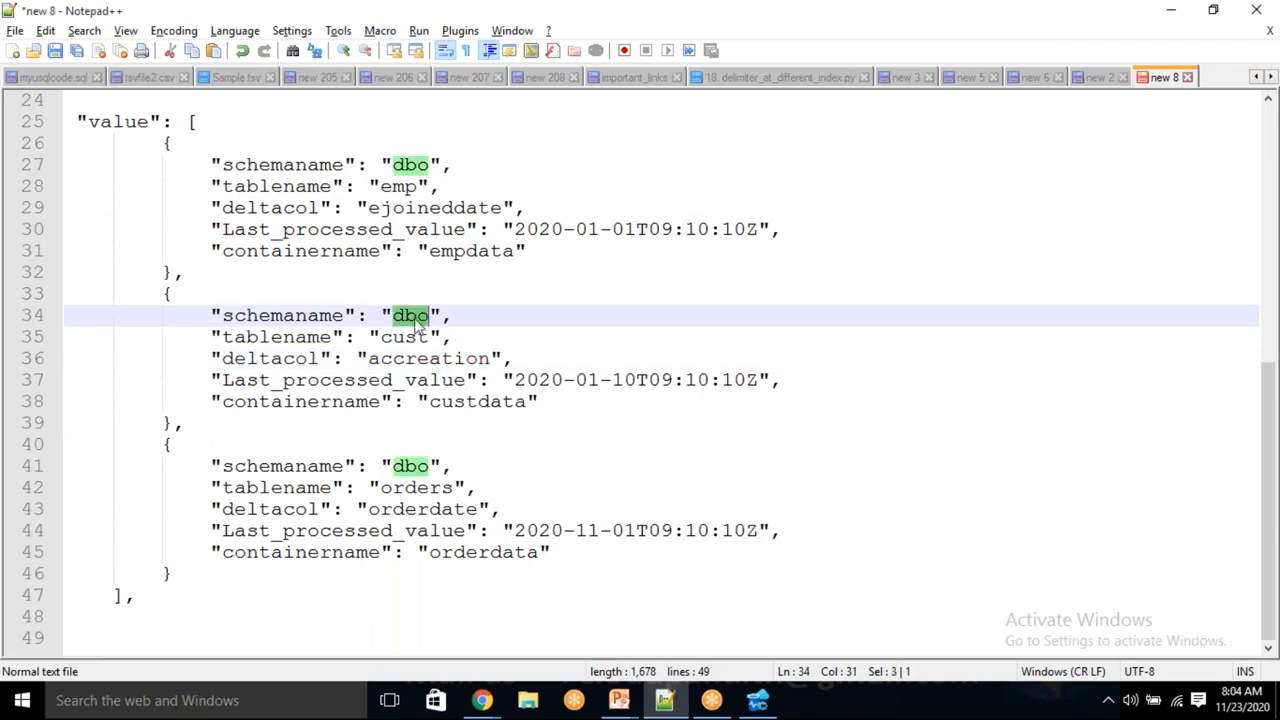
{"action": "double_click", "coordinate": [404, 338]}
{"action": "key", "text": "alt+Tab"}
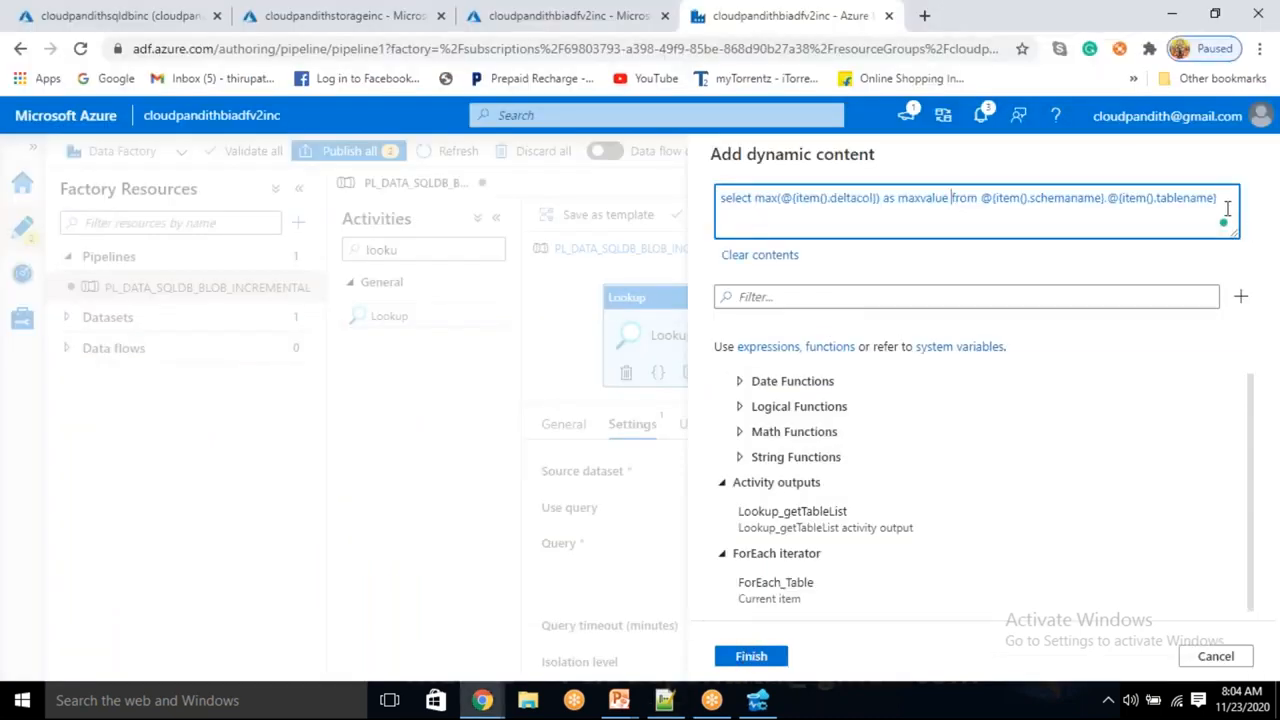
{"action": "left_click_drag", "start_coordinate": [1226, 199], "coordinate": [718, 214]}
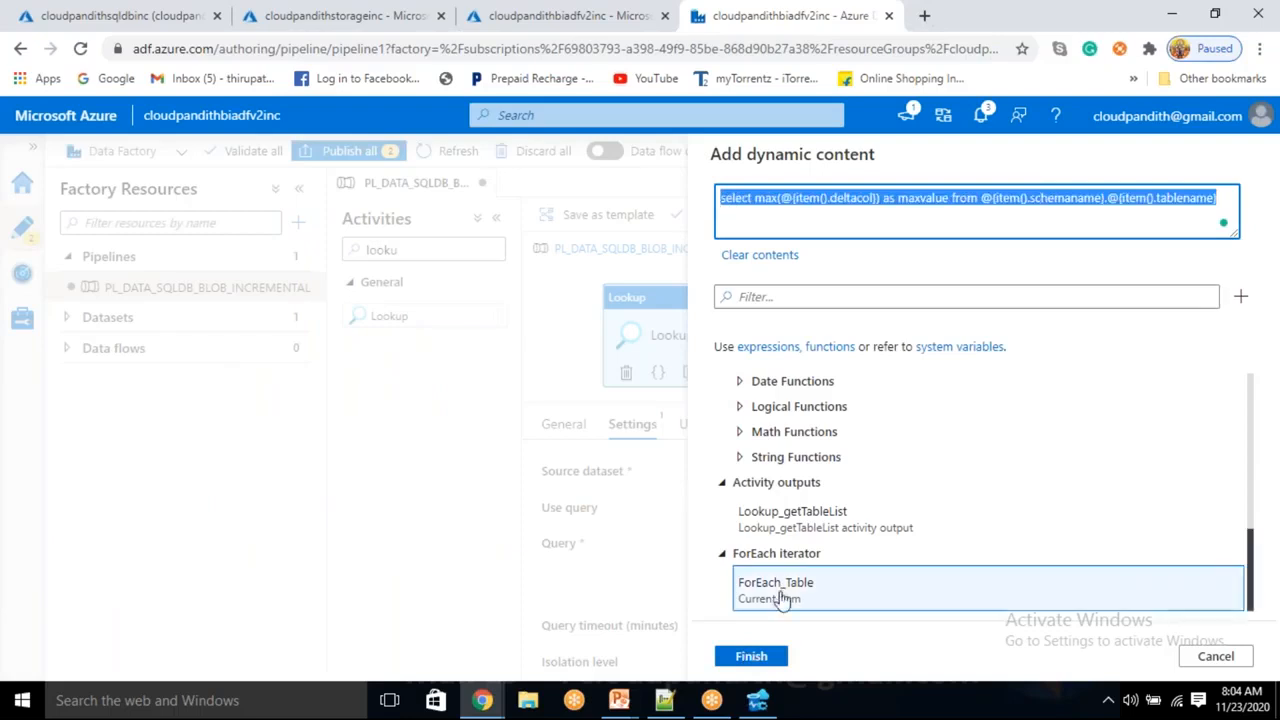
{"action": "left_click", "coordinate": [748, 662]}
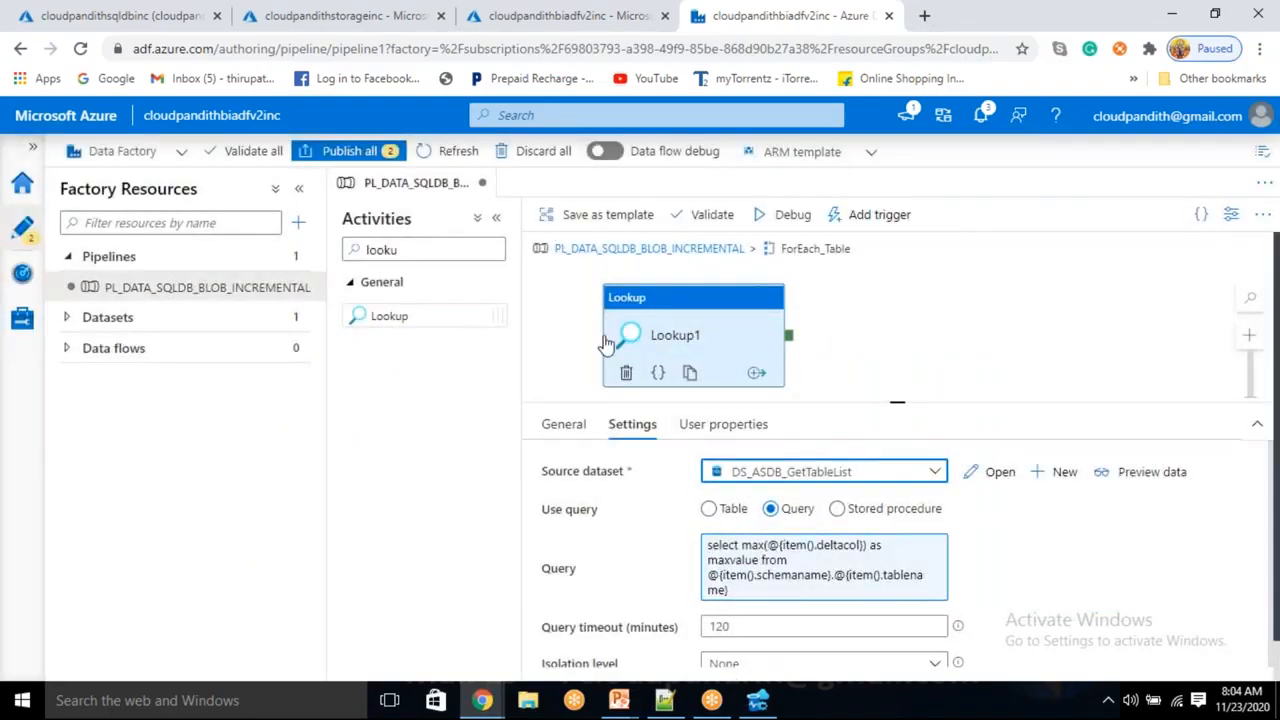
Step: Add a Copy data activity after Lookup1, connected to its success output
{"action": "double_click", "coordinate": [411, 252]}
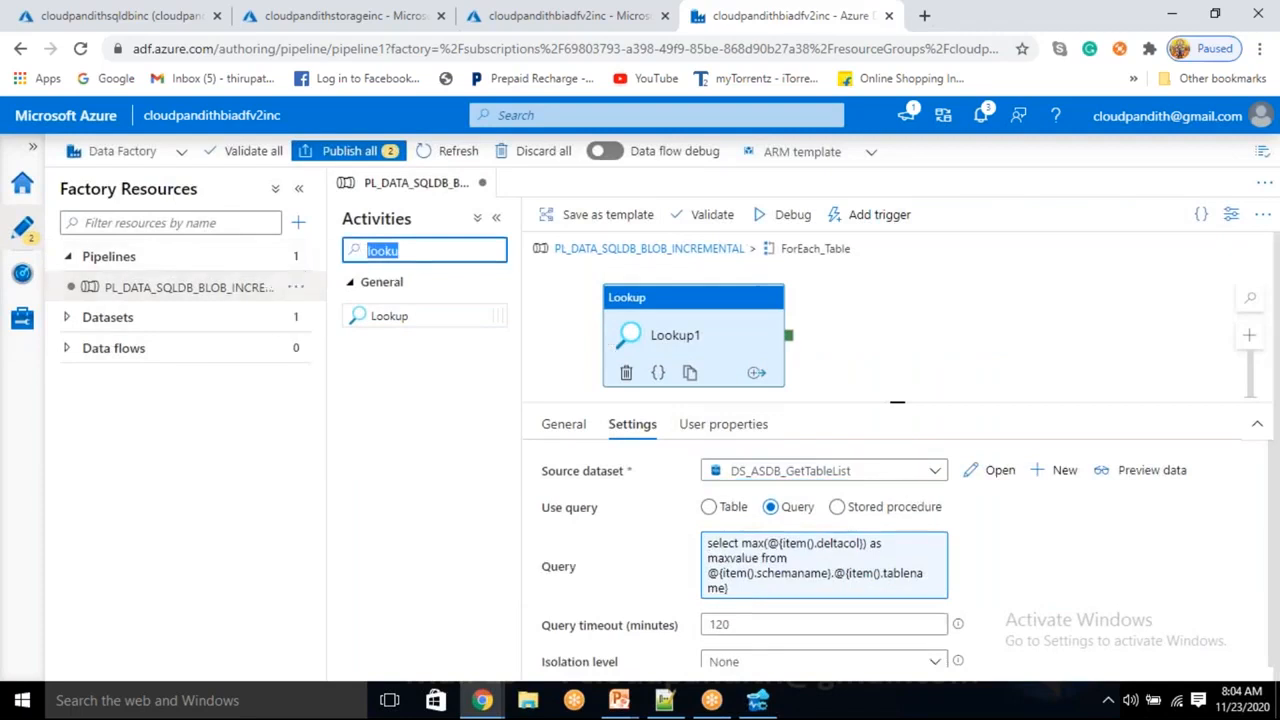
{"action": "type", "text": "copy"}
{"action": "left_click_drag", "start_coordinate": [408, 312], "coordinate": [955, 300]}
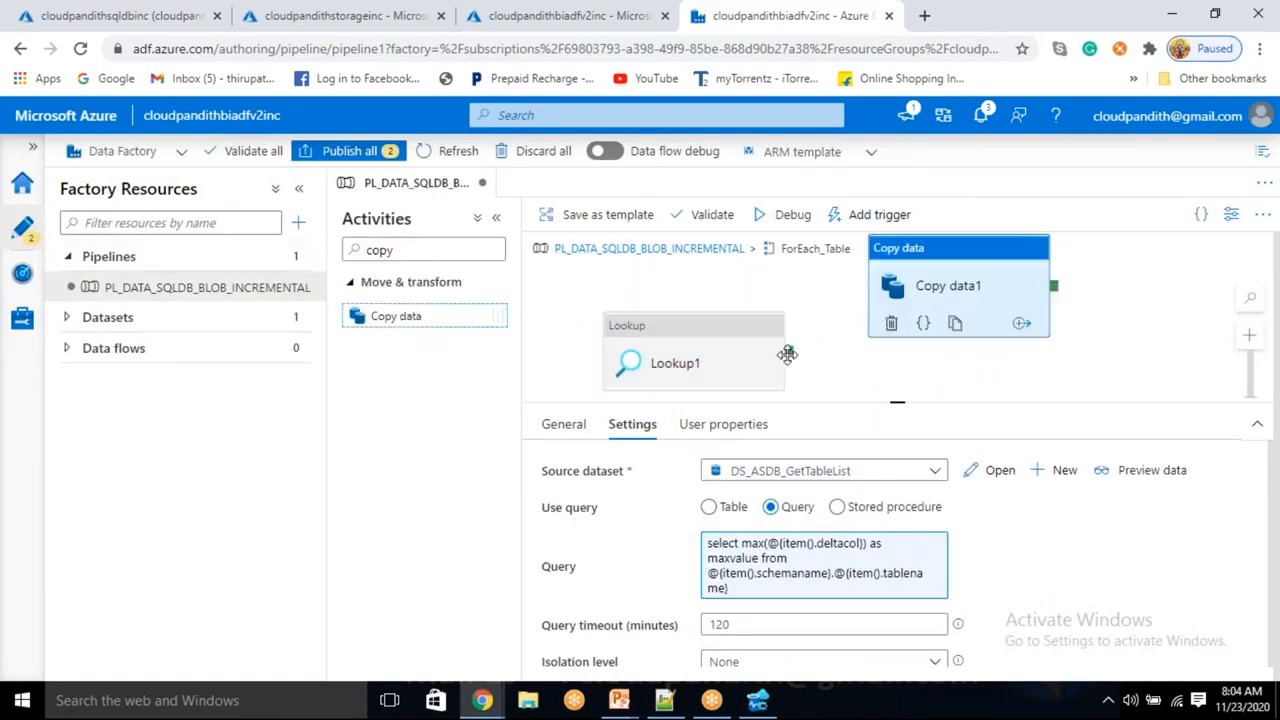
{"action": "left_click_drag", "start_coordinate": [789, 354], "coordinate": [940, 310]}
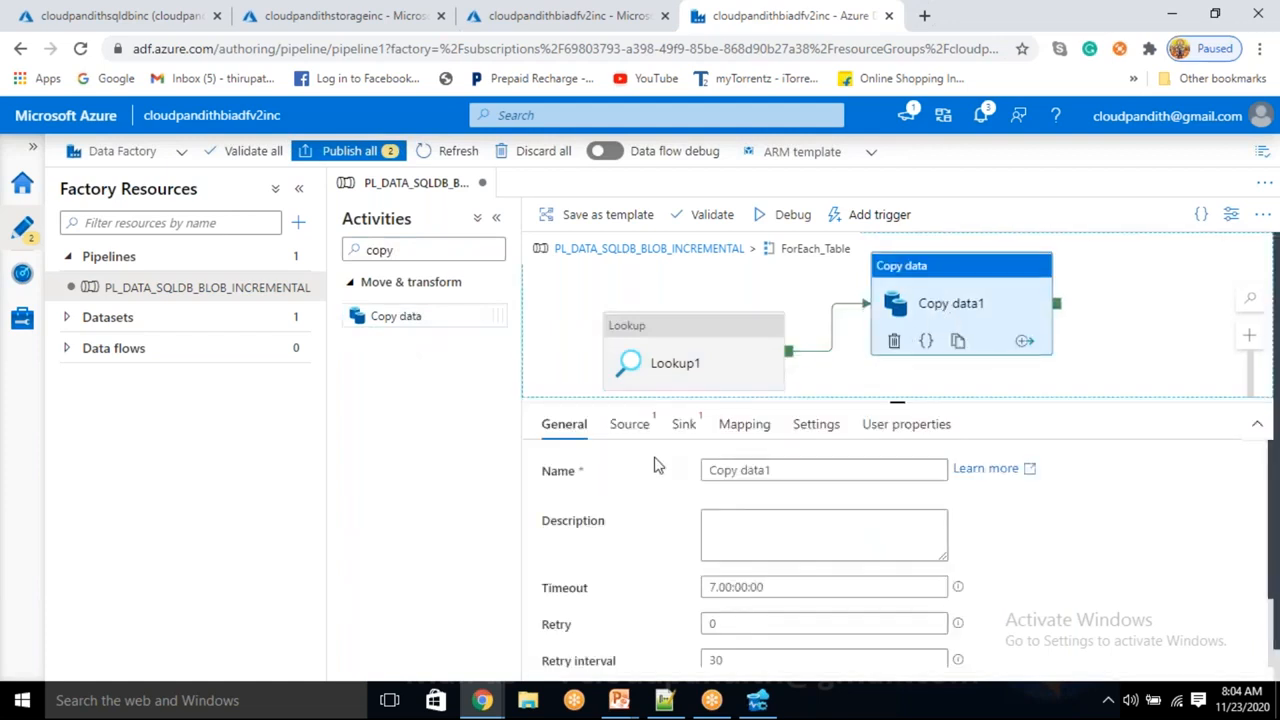
Step: Set Copy data1's source to DS_ASDB_GetTableList in Query mode, clearing the test query text
{"action": "left_click", "coordinate": [632, 426]}
{"action": "left_click", "coordinate": [751, 466]}
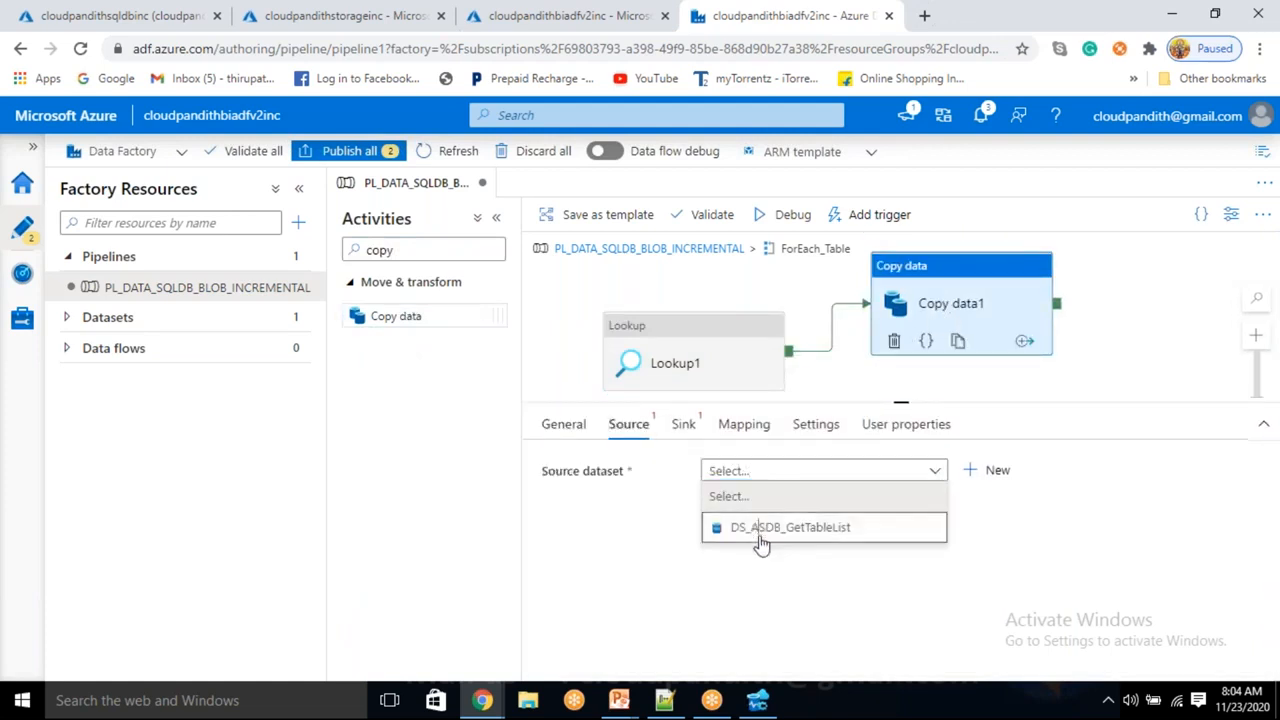
{"action": "left_click", "coordinate": [760, 540]}
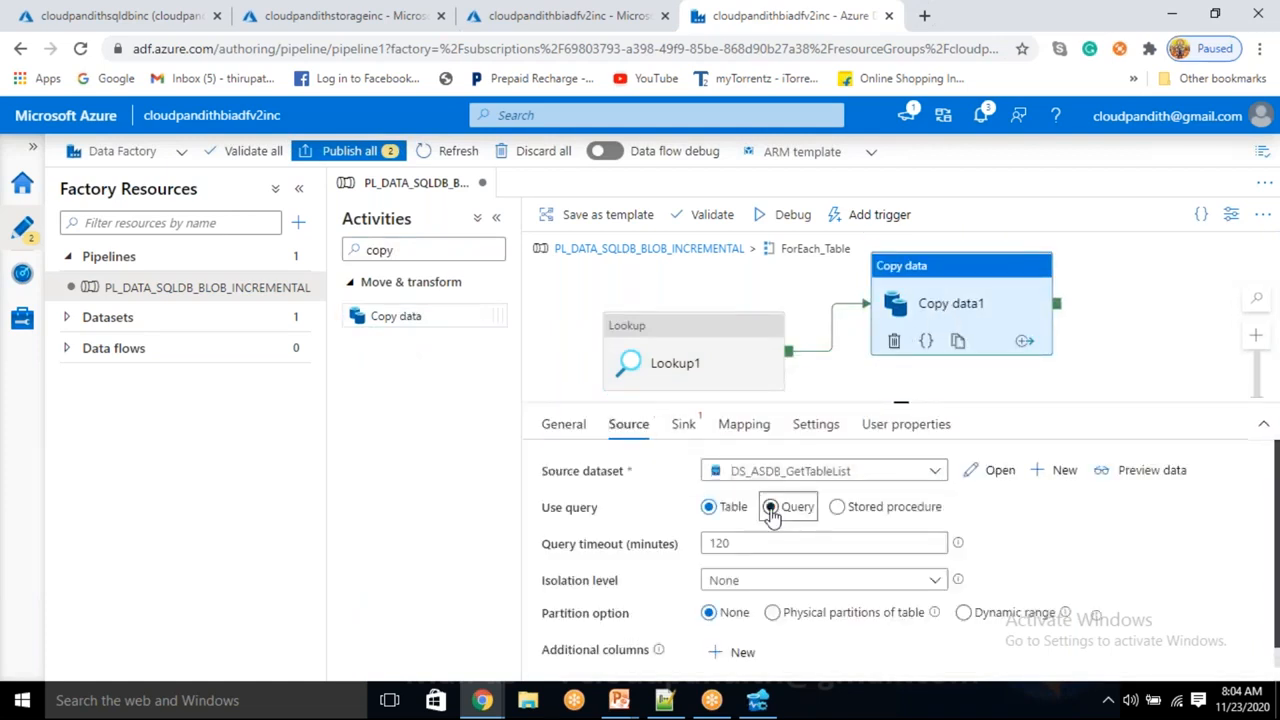
{"action": "left_click", "coordinate": [770, 507]}
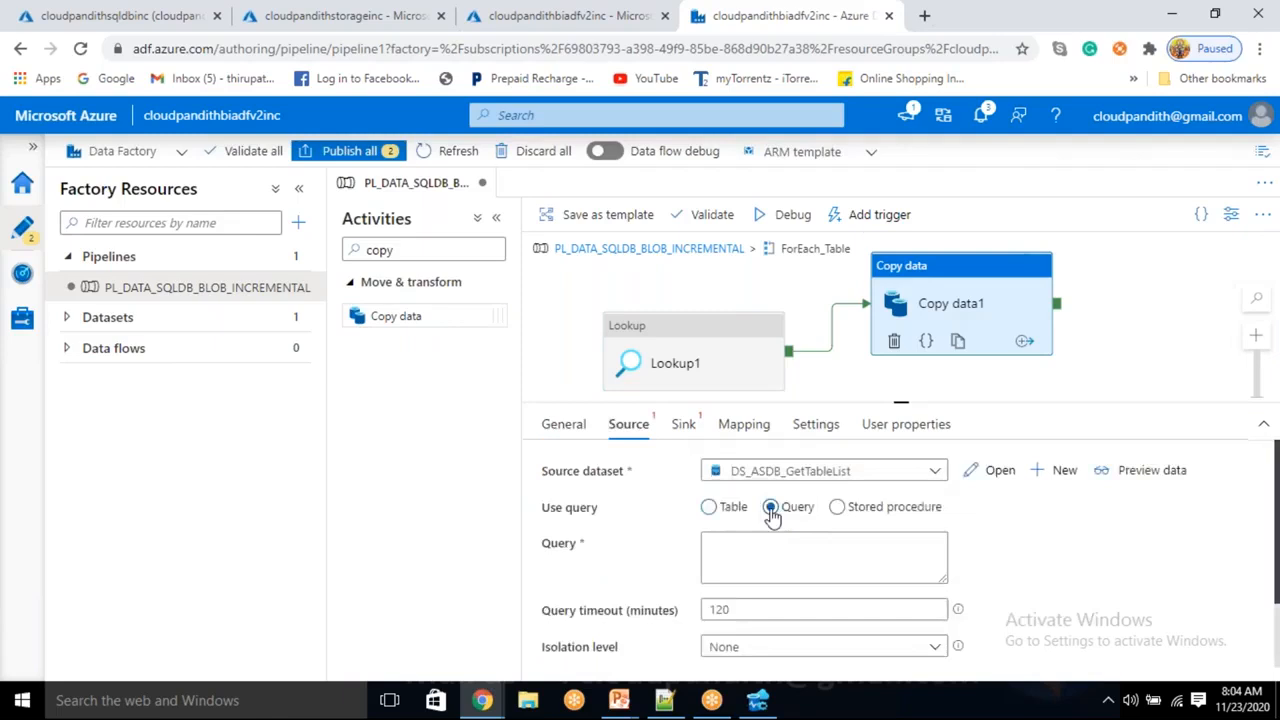
{"action": "left_click", "coordinate": [736, 570]}
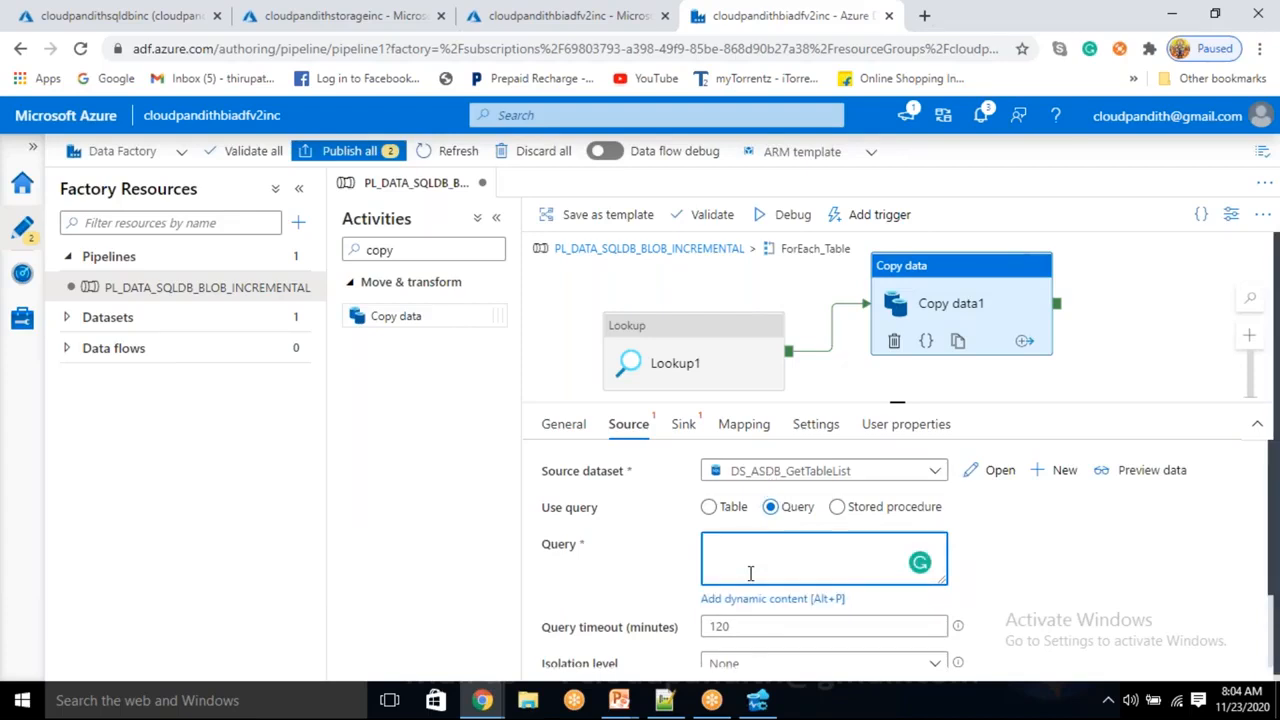
{"action": "type", "text": "select"}
{"action": "key", "text": "ctrl+a"}
{"action": "type", "text": "deltacol"}
{"action": "key", "text": "ctrl+a"}
{"action": "key", "text": "BackSpace"}
{"action": "left_click", "coordinate": [742, 598]}
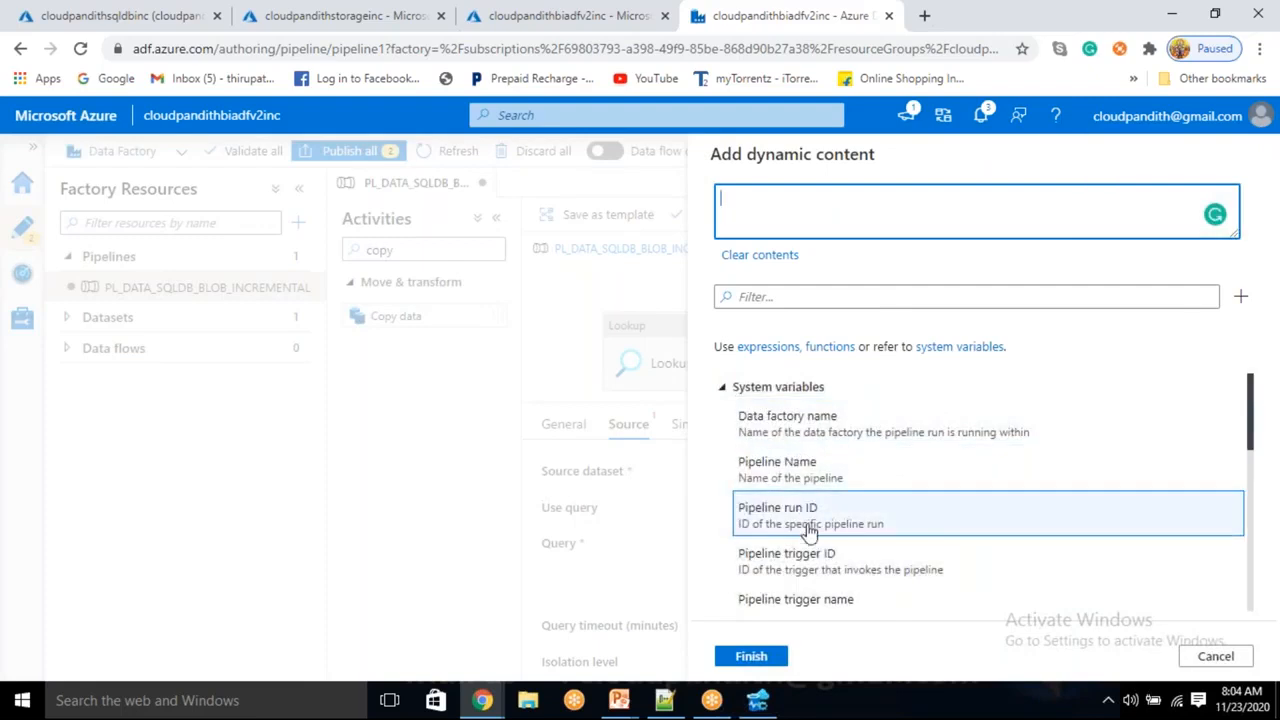
Step: Enter the source query select * from @{item().schemaname}.@{item().tablename} where @{item().deltacol}>'@{item().last_processed_value}'
{"action": "scroll", "coordinate": [812, 530], "scroll_direction": "down", "scroll_amount": 10}
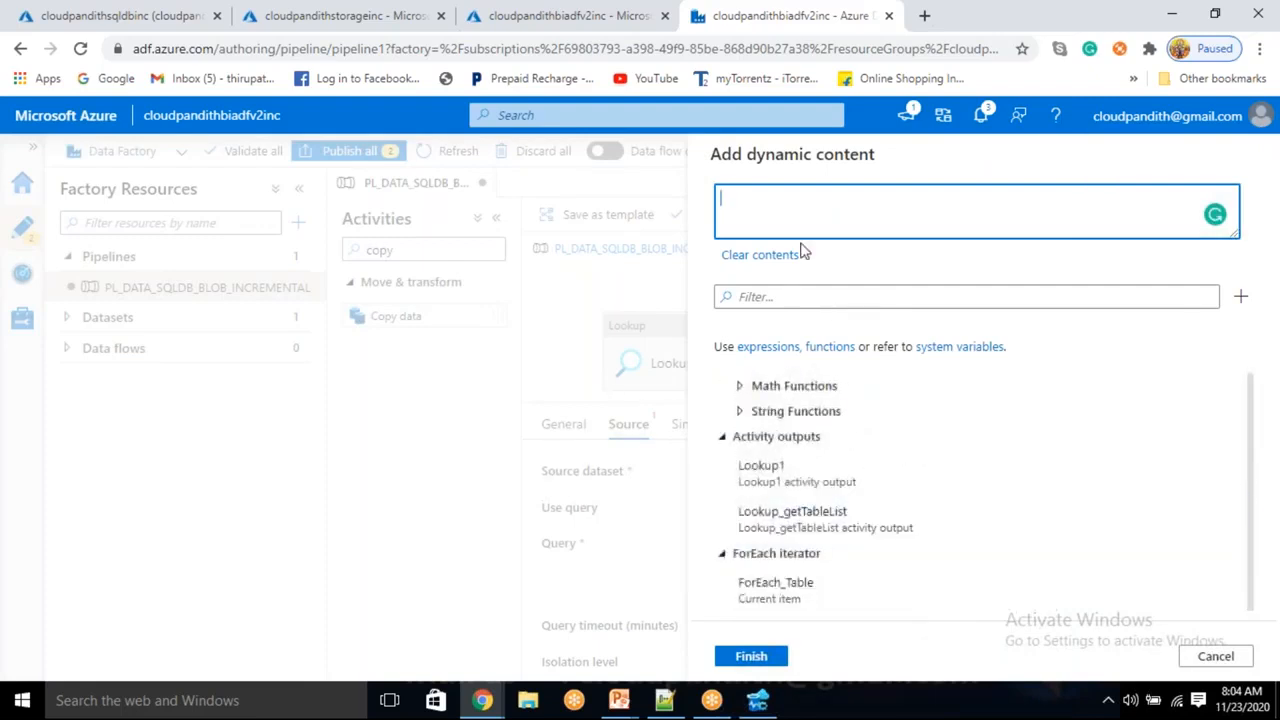
{"action": "type", "text": "select * from"}
{"action": "scroll", "coordinate": [880, 526], "scroll_direction": "up", "scroll_amount": 1}
{"action": "scroll", "coordinate": [880, 526], "scroll_direction": "down", "scroll_amount": 1}
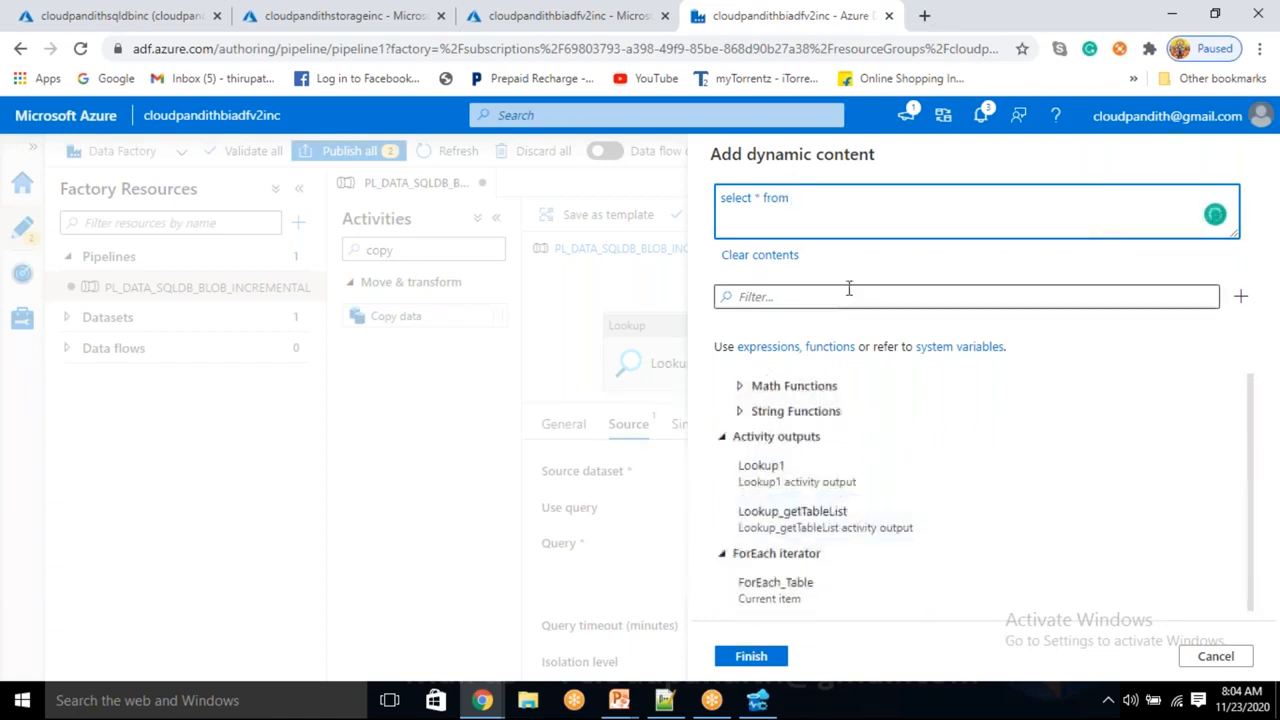
{"action": "type", "text": "@{"}
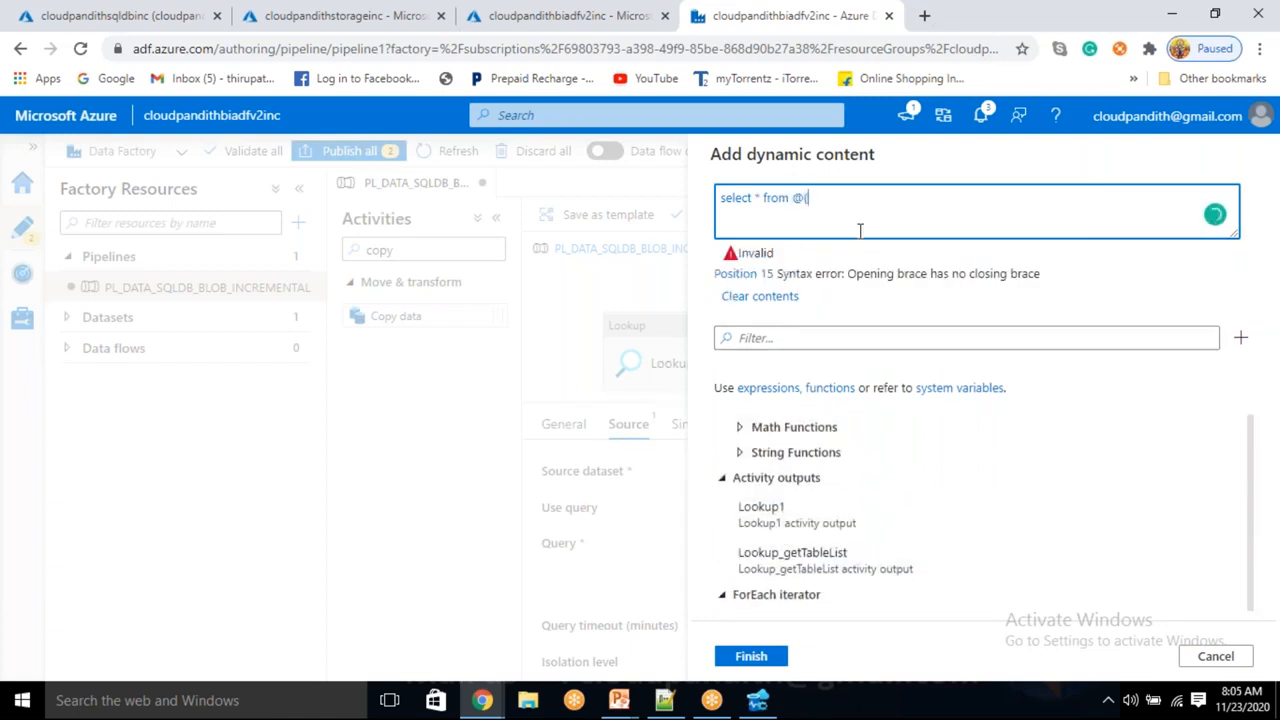
{"action": "type", "text": "item().schemaname"}
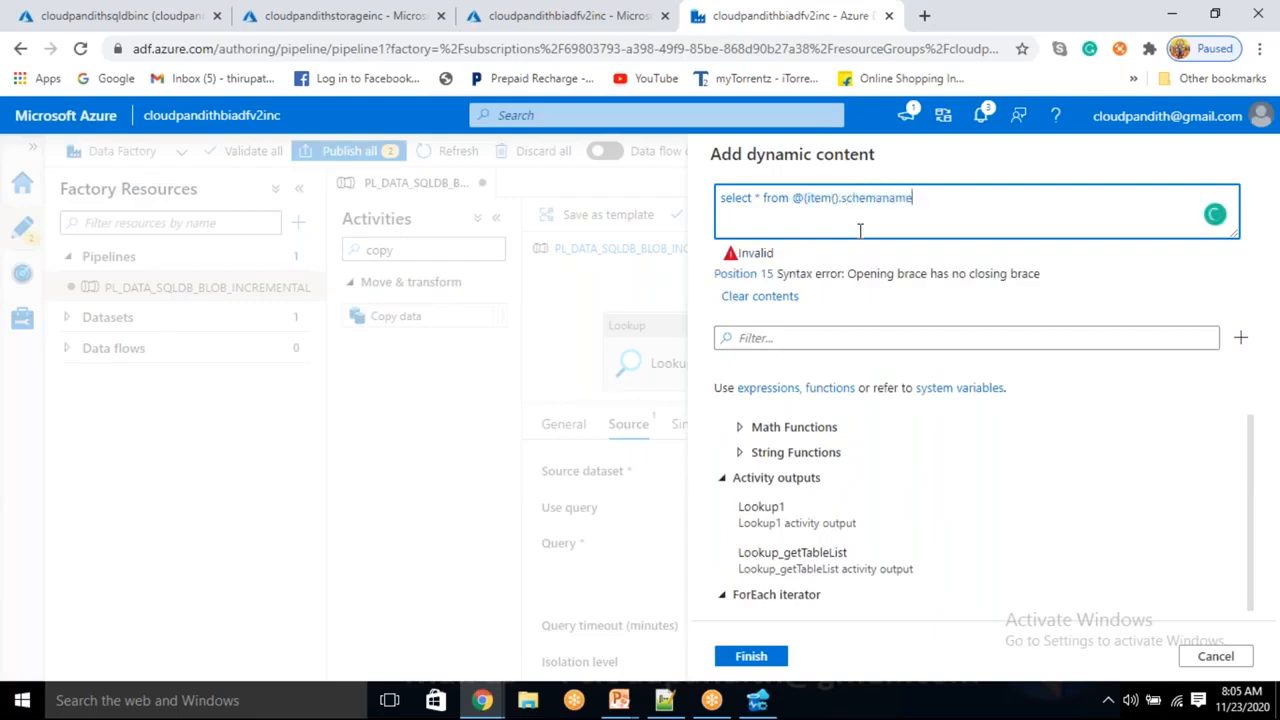
{"action": "type", "text": "}.@{item().tablename}"}
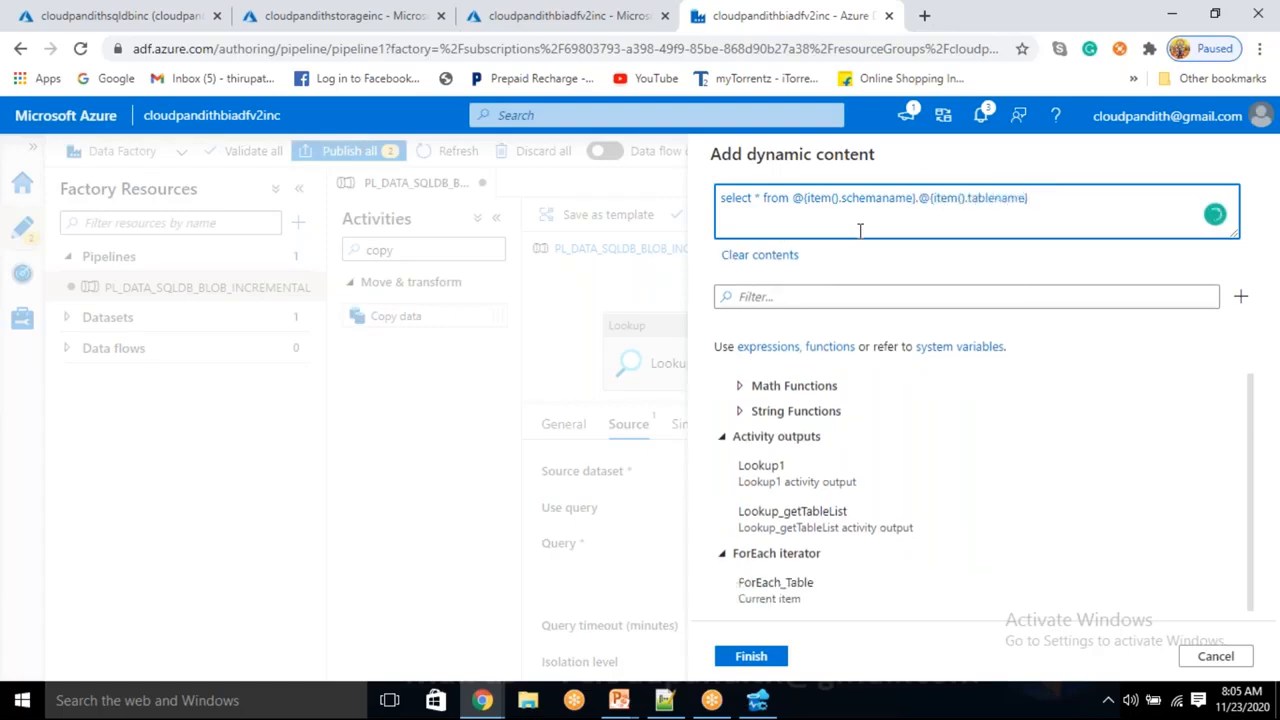
{"action": "type", "text": " wherte"}
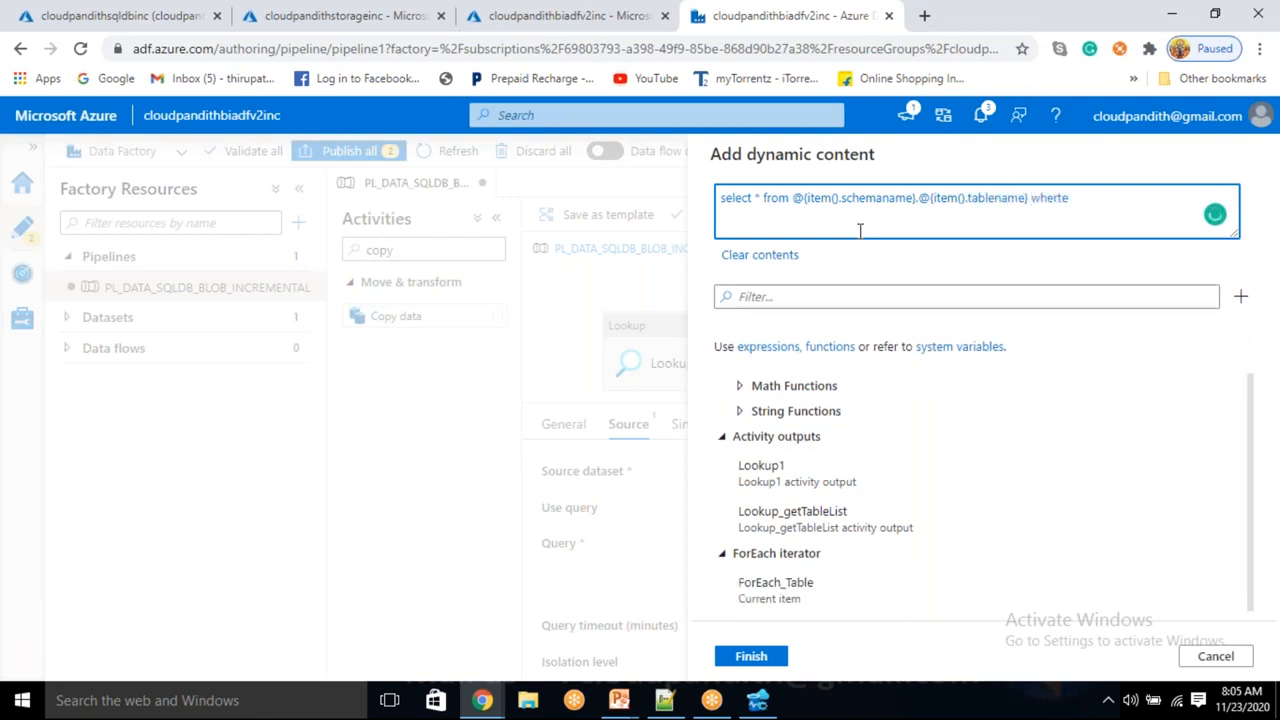
{"action": "type", "text": "e @{item().deltacol}>@"}
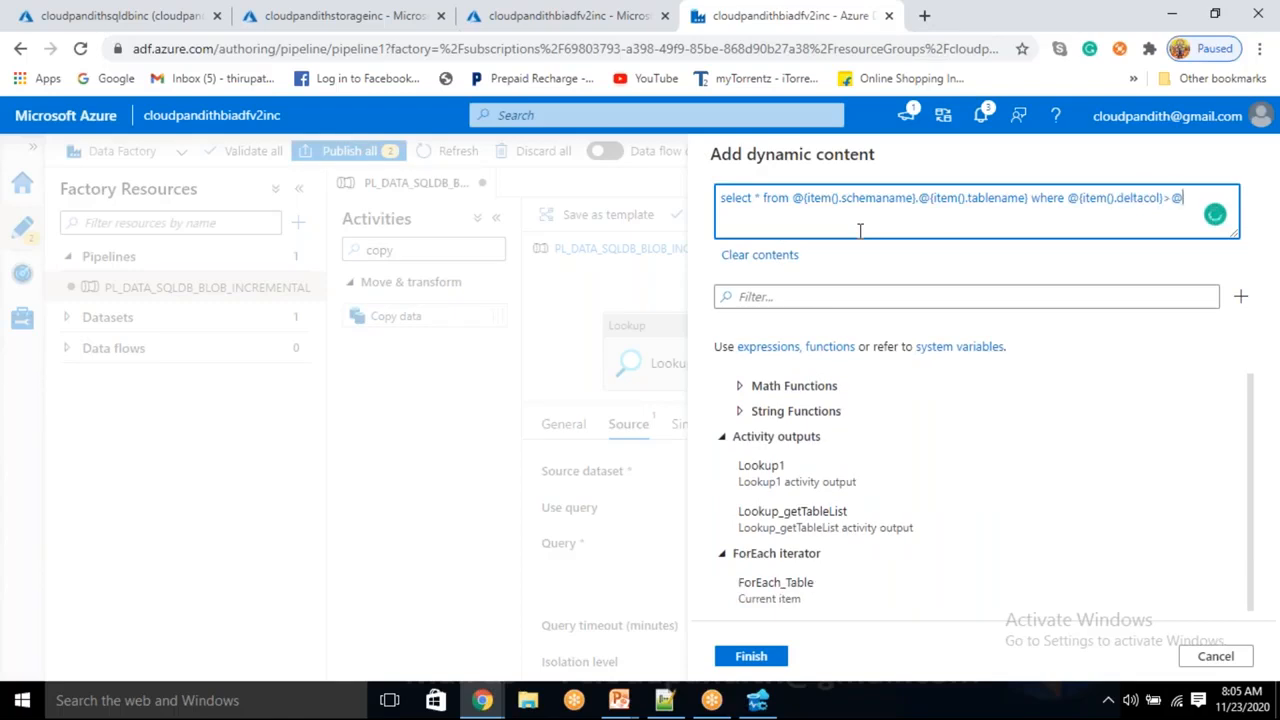
{"action": "type", "text": "{item("}
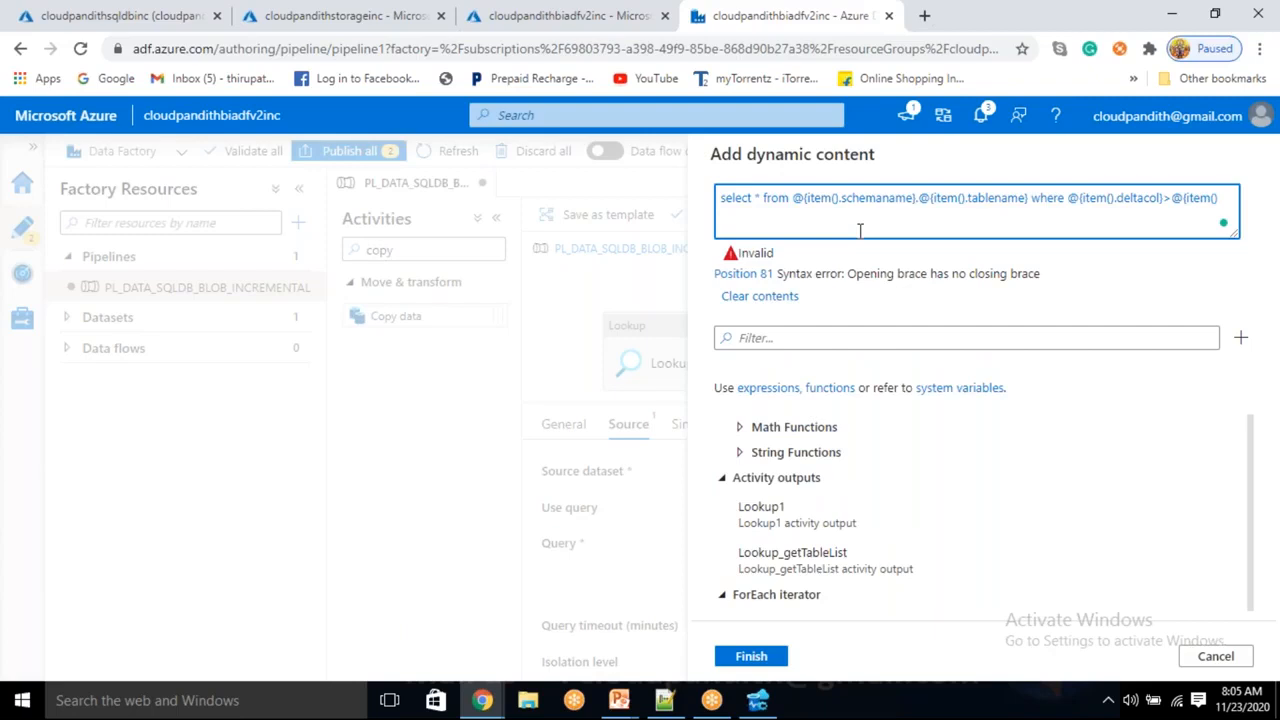
{"action": "type", "text": ").last_processed_val"}
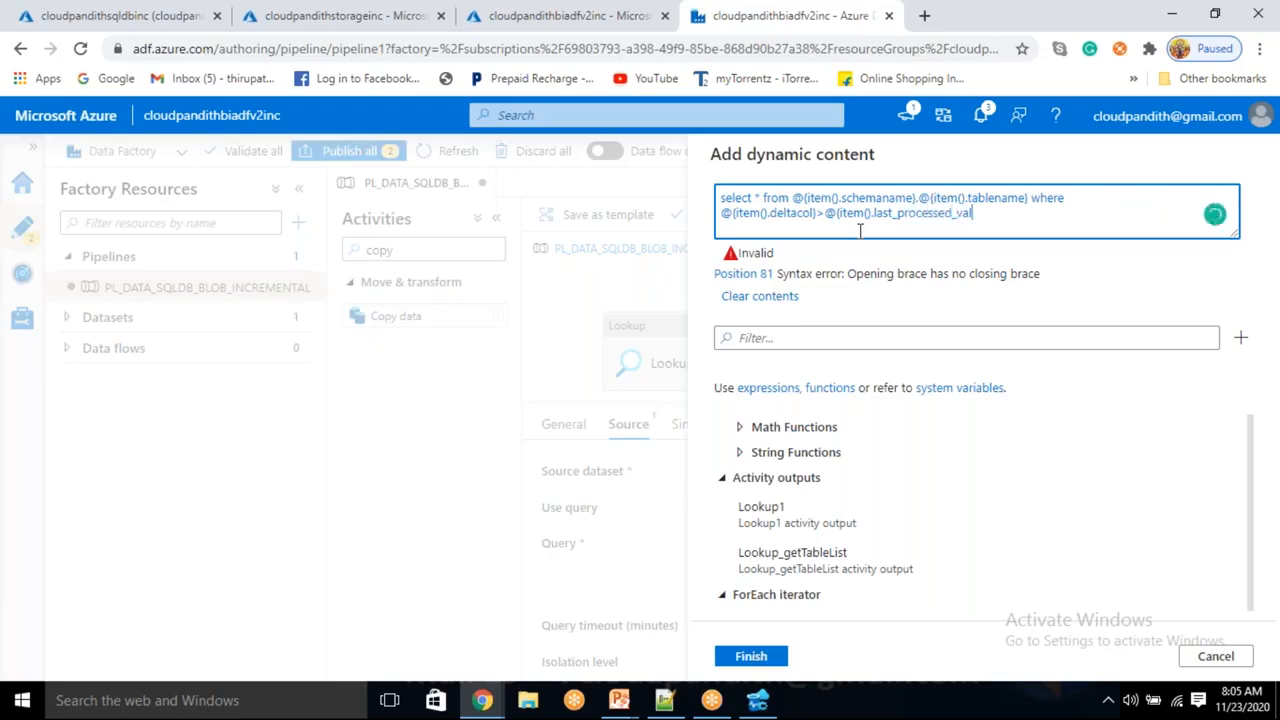
{"action": "type", "text": "ue}"}
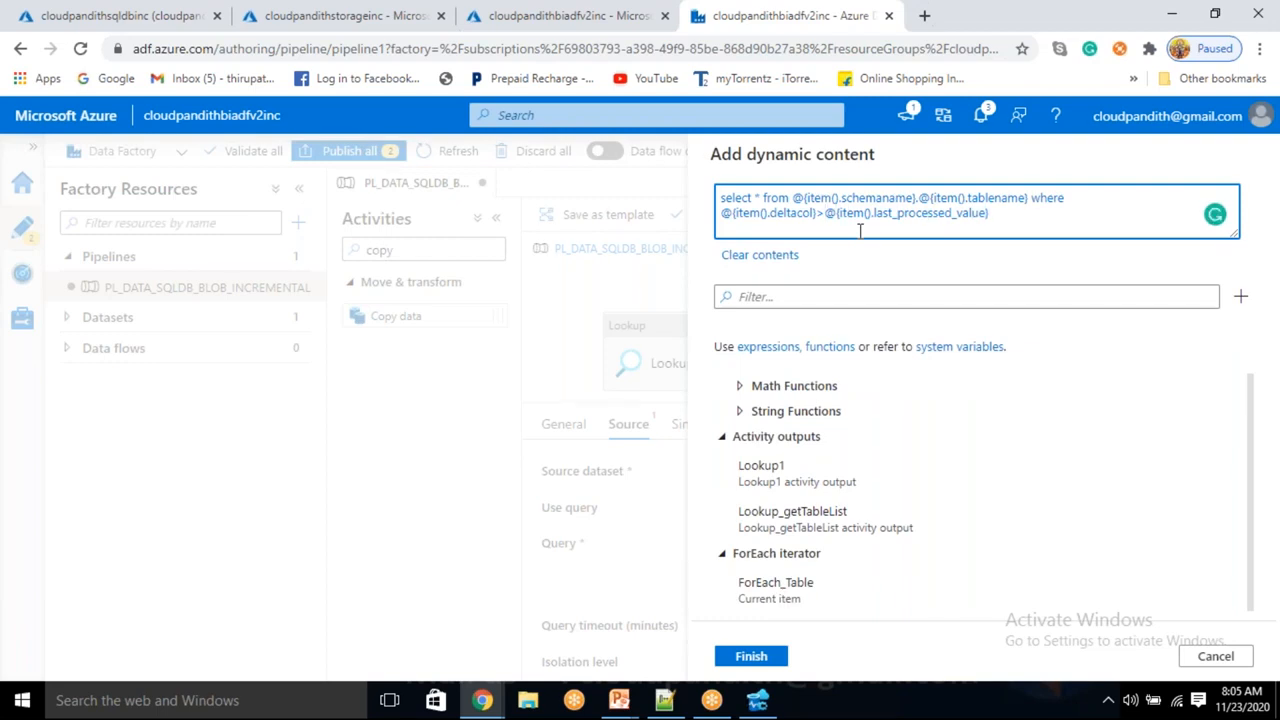
{"action": "type", "text": "'"}
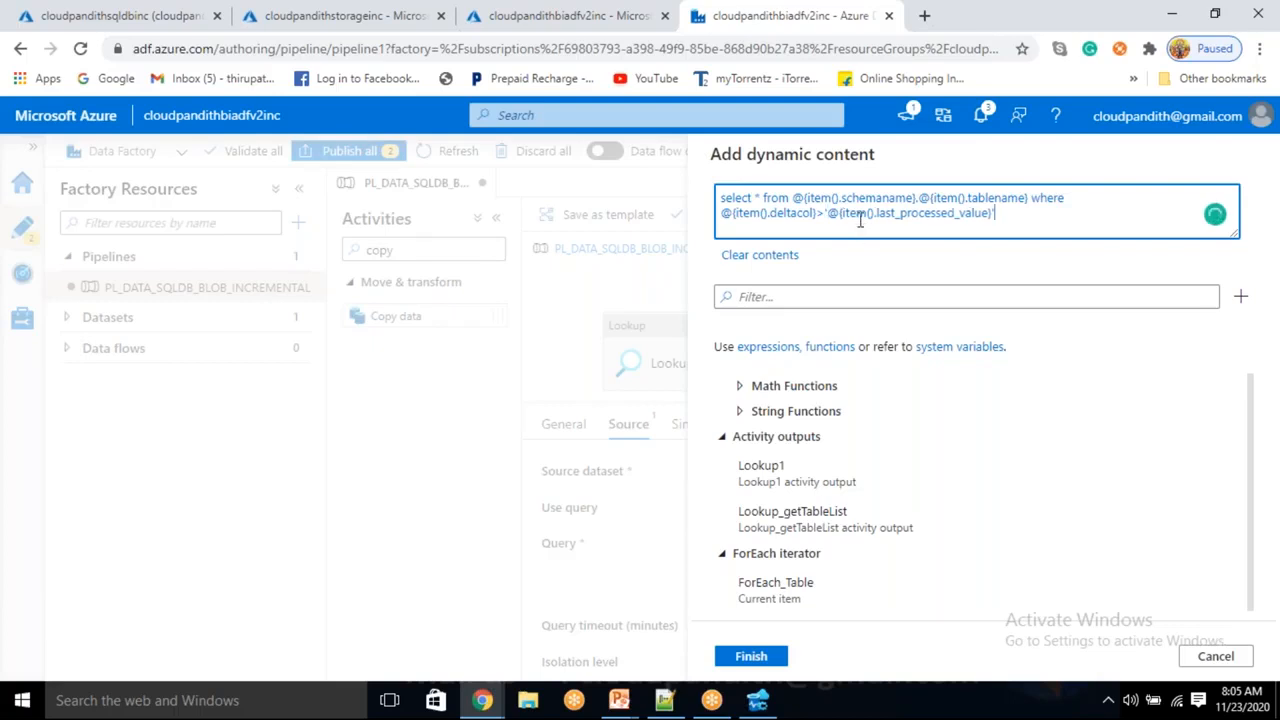
Step: Add a blank line to the JSON notes and start a new line in the SQL query window
{"action": "left_click", "coordinate": [664, 700]}
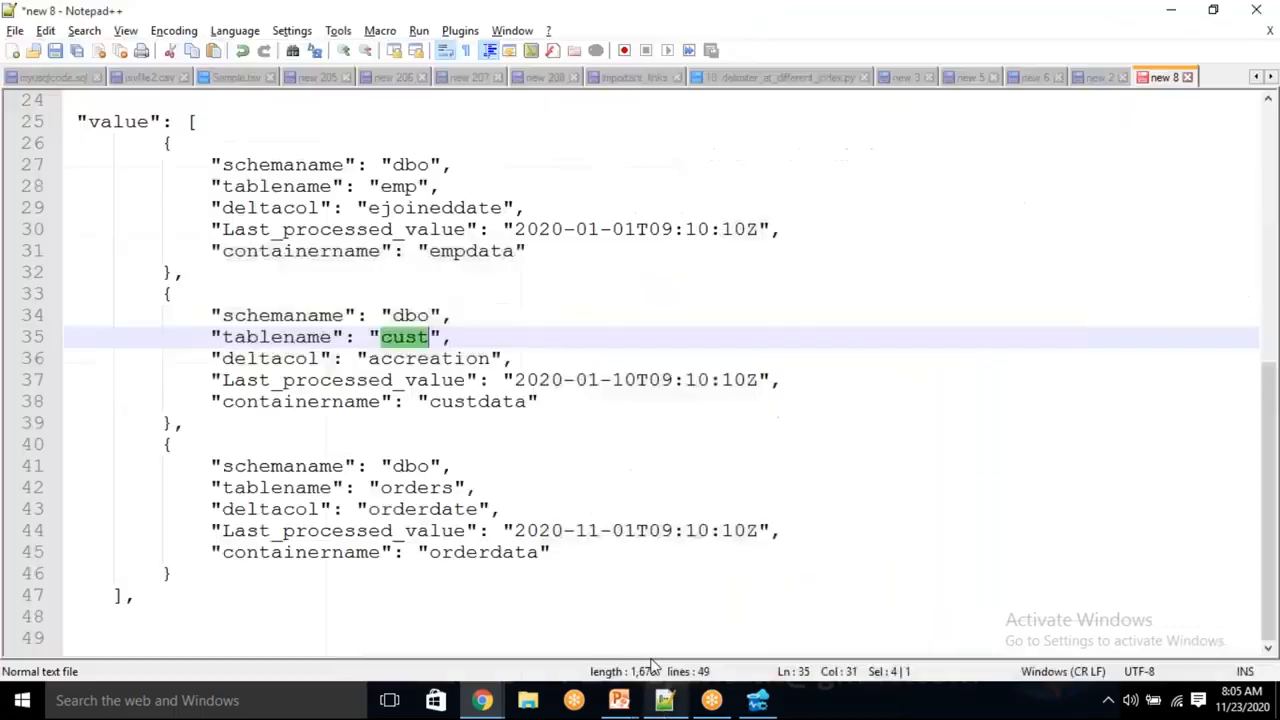
{"action": "left_click", "coordinate": [372, 626]}
{"action": "key", "text": "Return"}
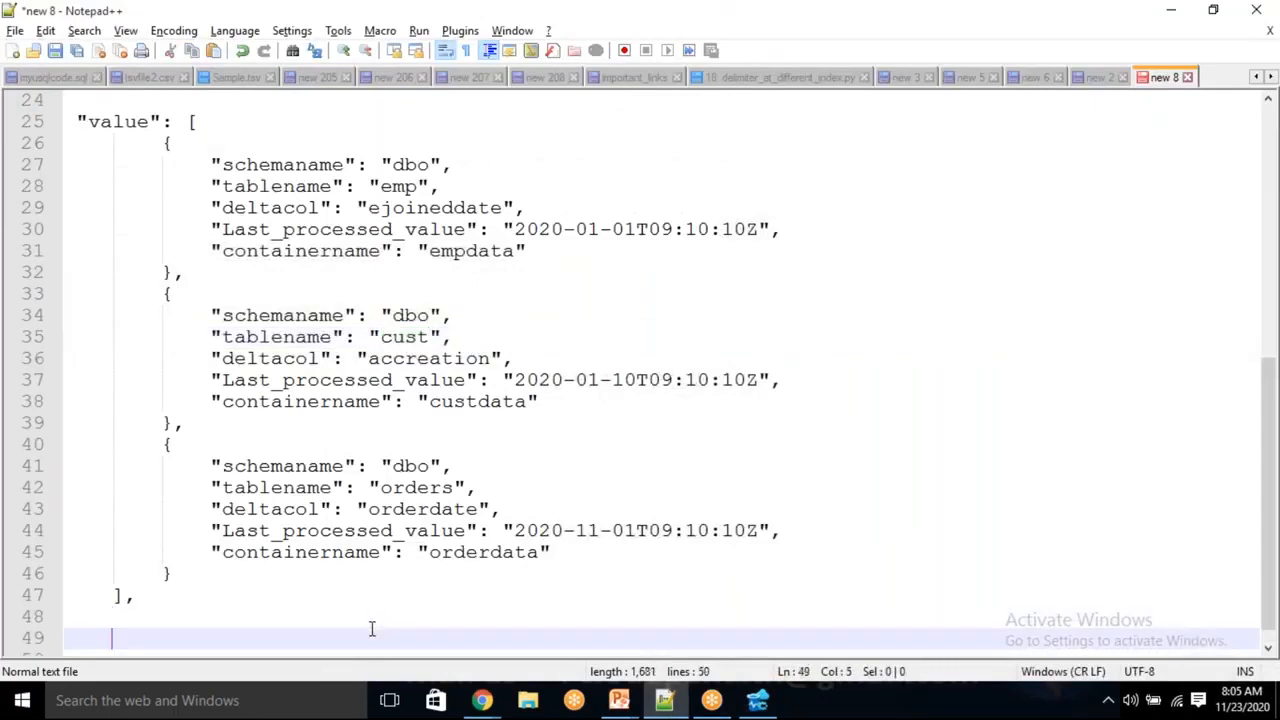
{"action": "left_click", "coordinate": [757, 700]}
{"action": "key", "text": "Return"}
{"action": "key", "text": "Return"}
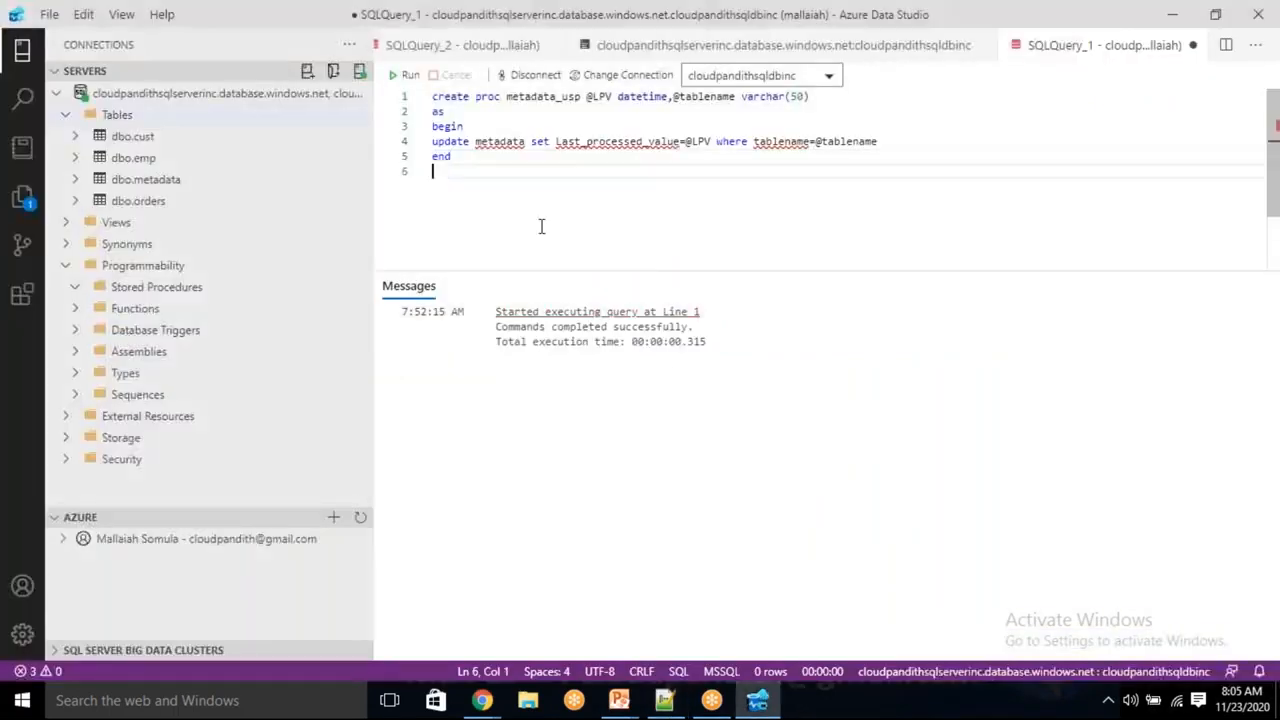
Step: Run select * from cust in Azure Data Studio
{"action": "type", "text": "select * from cust"}
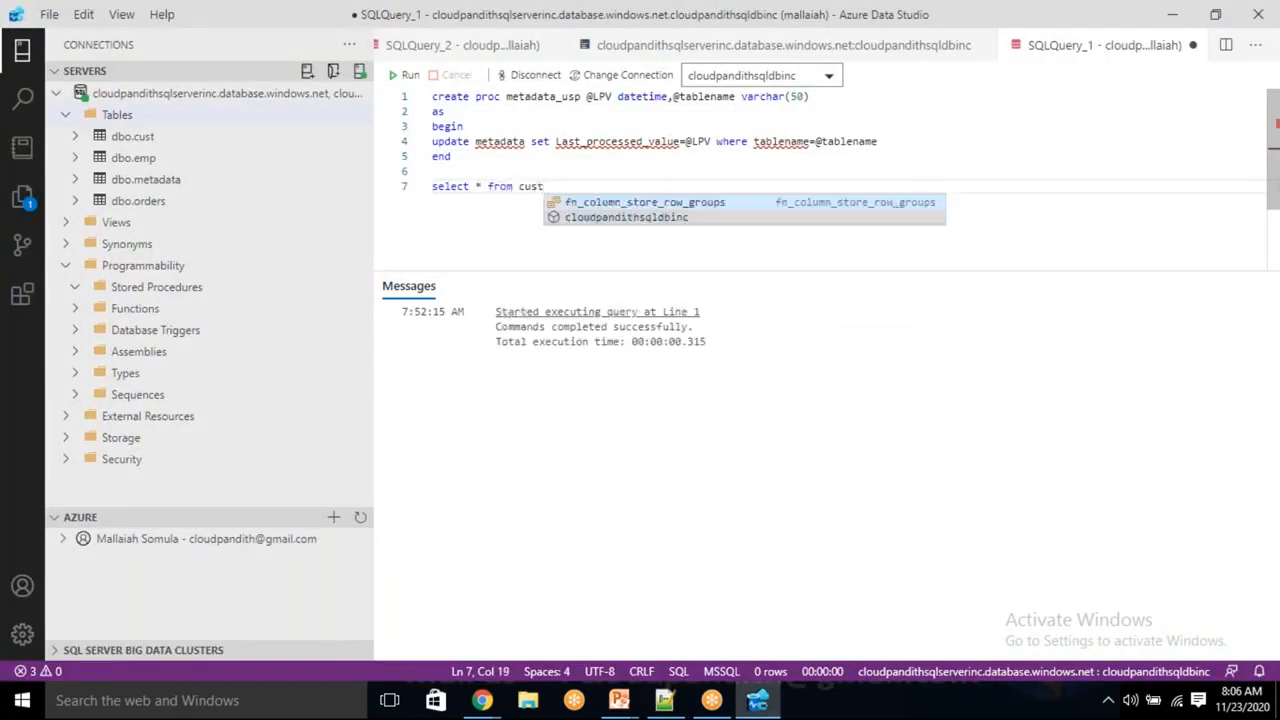
{"action": "key", "text": "shift+Home"}
{"action": "left_click", "coordinate": [410, 76]}
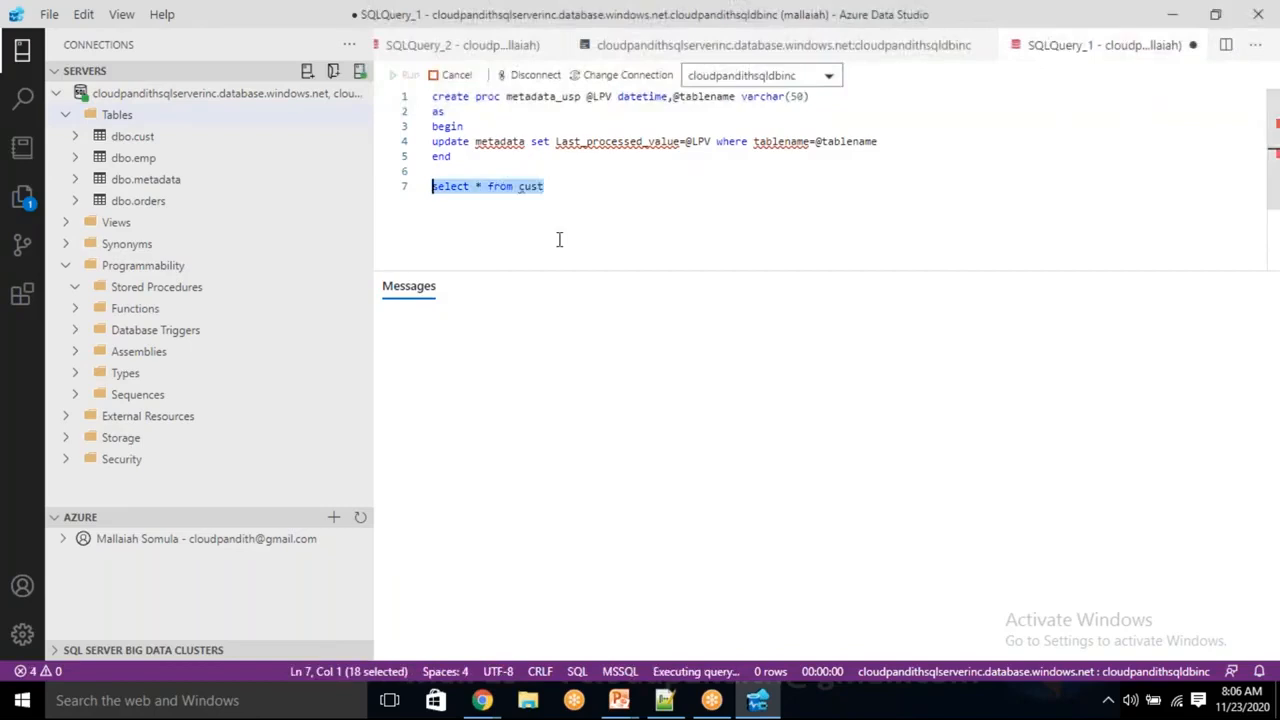
Step: Filter the cust query on accreation after the first row's copied date and run it
{"action": "left_click", "coordinate": [581, 192]}
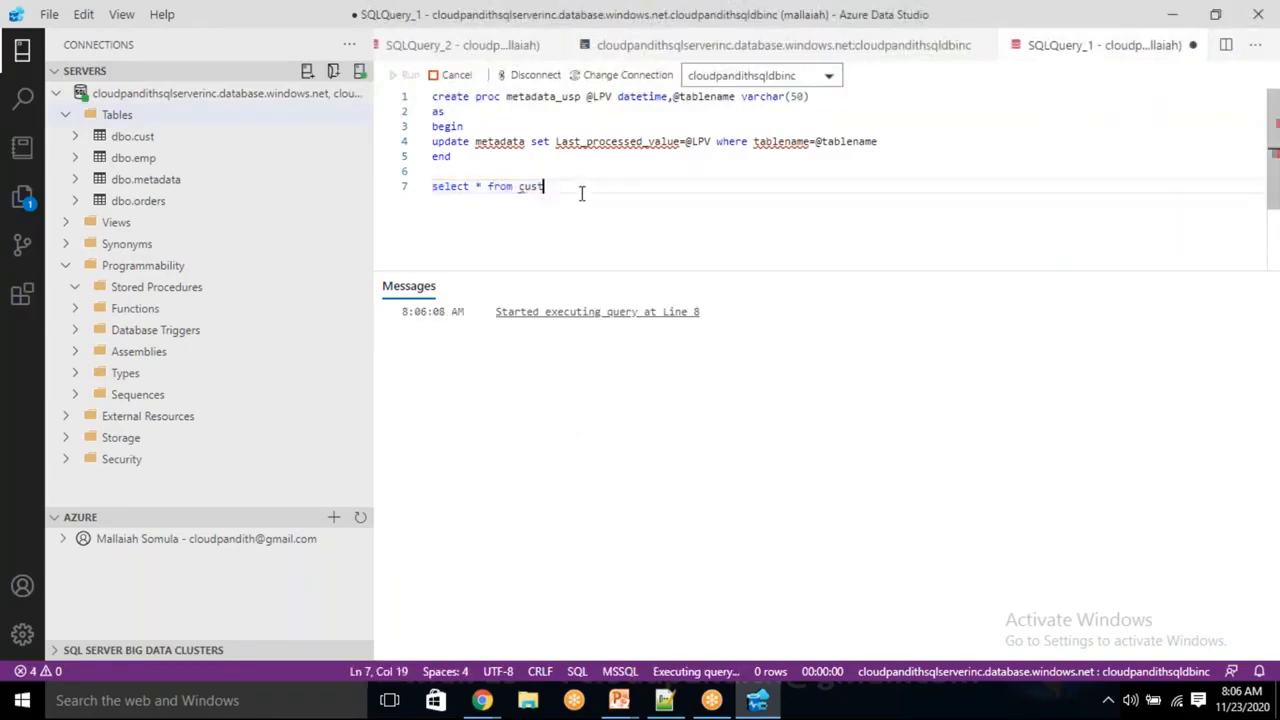
{"action": "type", "text": "where accretiond"}
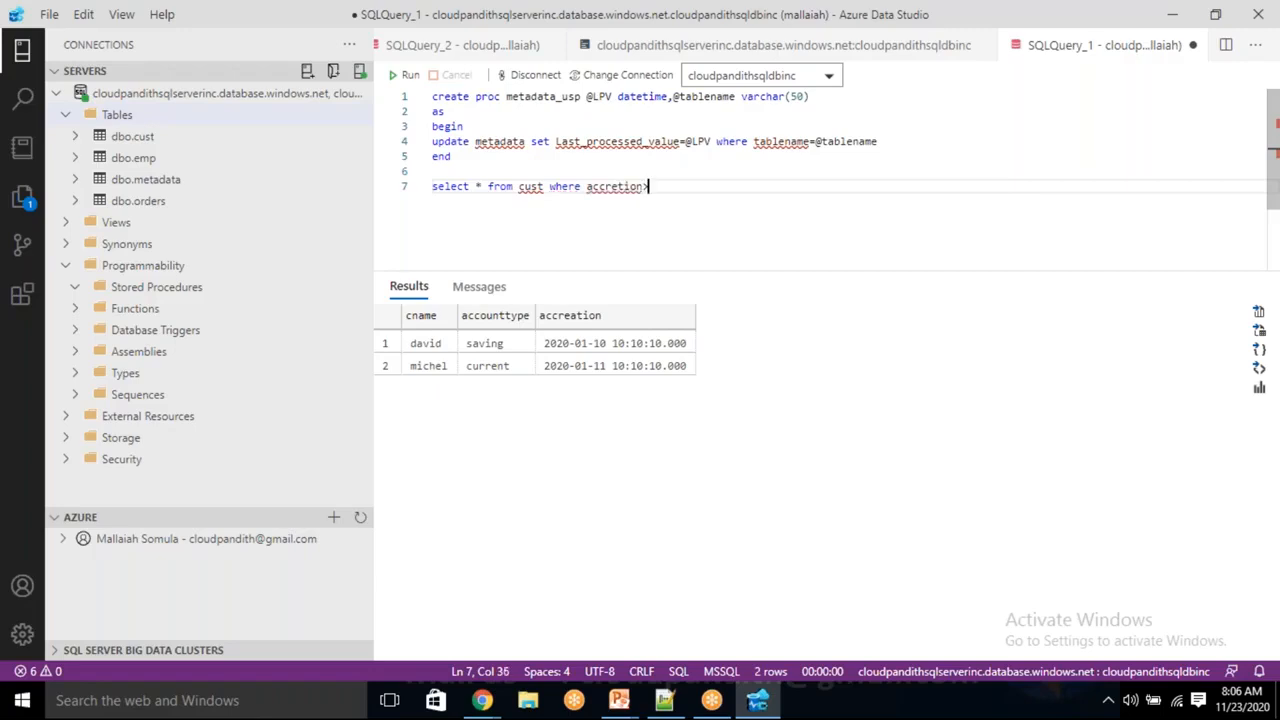
{"action": "left_click", "coordinate": [688, 350]}
{"action": "left_click", "coordinate": [667, 187]}
{"action": "key", "text": "ctrl+v"}
{"action": "key", "text": "ctrl+b"}
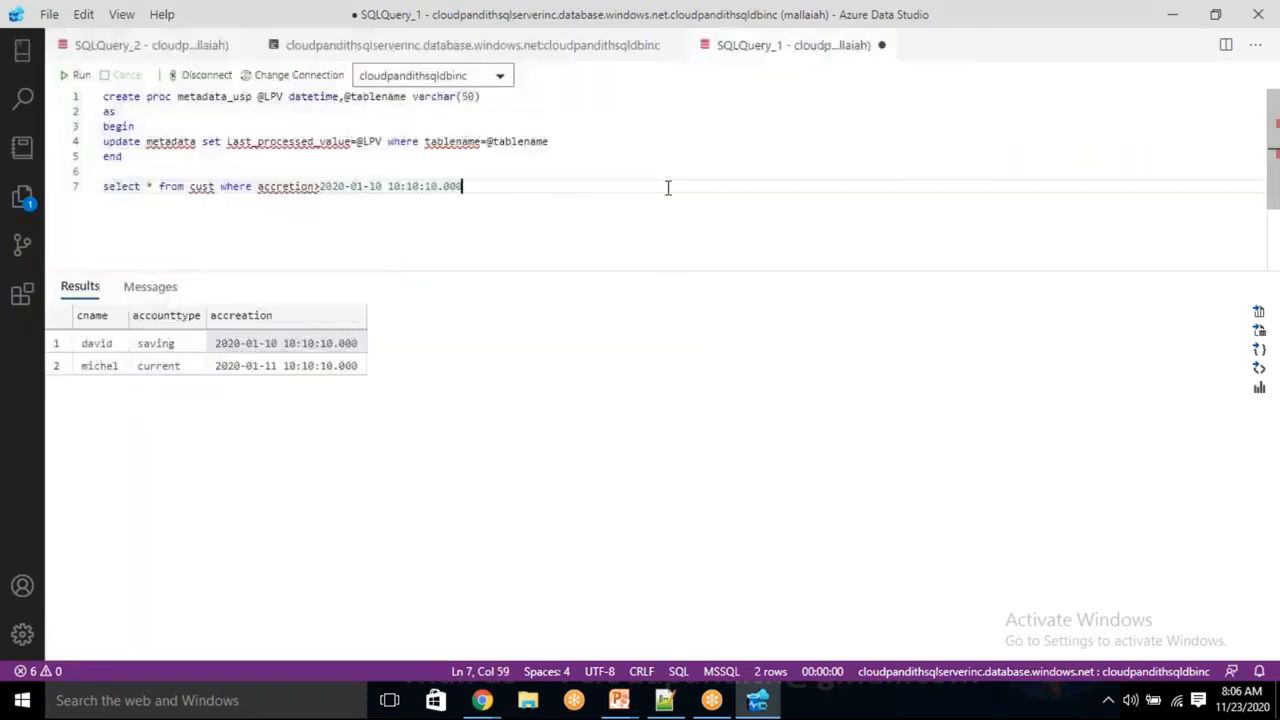
{"action": "left_click", "coordinate": [344, 187]}
{"action": "left_click_drag", "start_coordinate": [474, 186], "coordinate": [88, 189]}
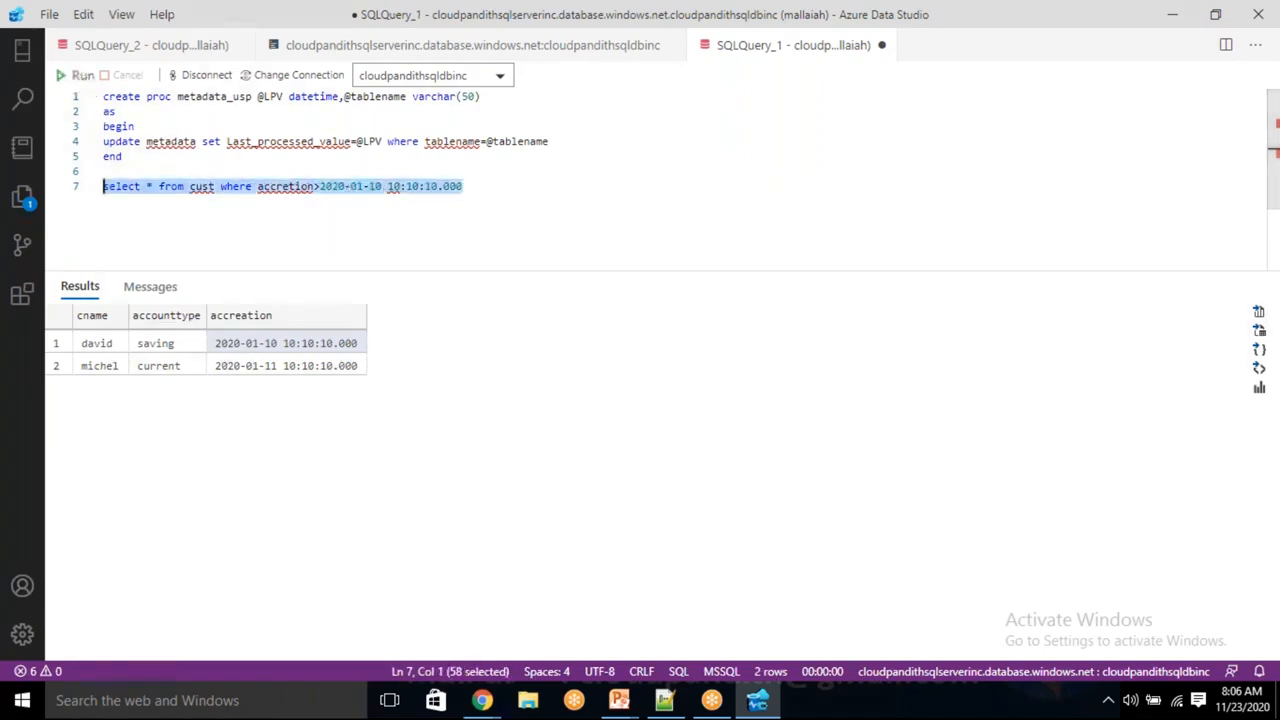
{"action": "key", "text": "F5"}
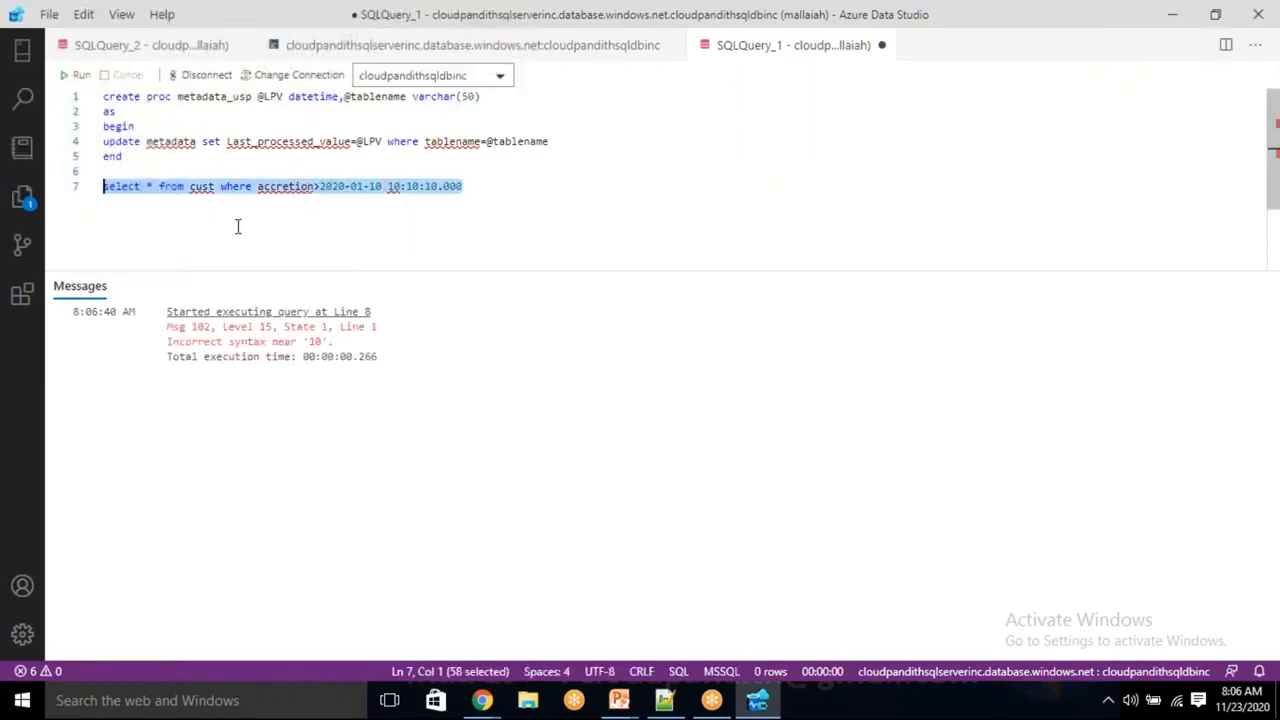
Step: Wrap the date in quotes and rerun the filtered cust query
{"action": "left_click", "coordinate": [334, 212]}
{"action": "type", "text": "'"}
{"action": "key", "text": "End"}
{"action": "type", "text": "'"}
{"action": "key", "text": "shift+Left"}
{"action": "key", "text": "shift+Left"}
{"action": "key", "text": "shift+Left"}
{"action": "left_click_drag", "start_coordinate": [332, 184], "coordinate": [103, 187]}
{"action": "left_click", "coordinate": [82, 76]}
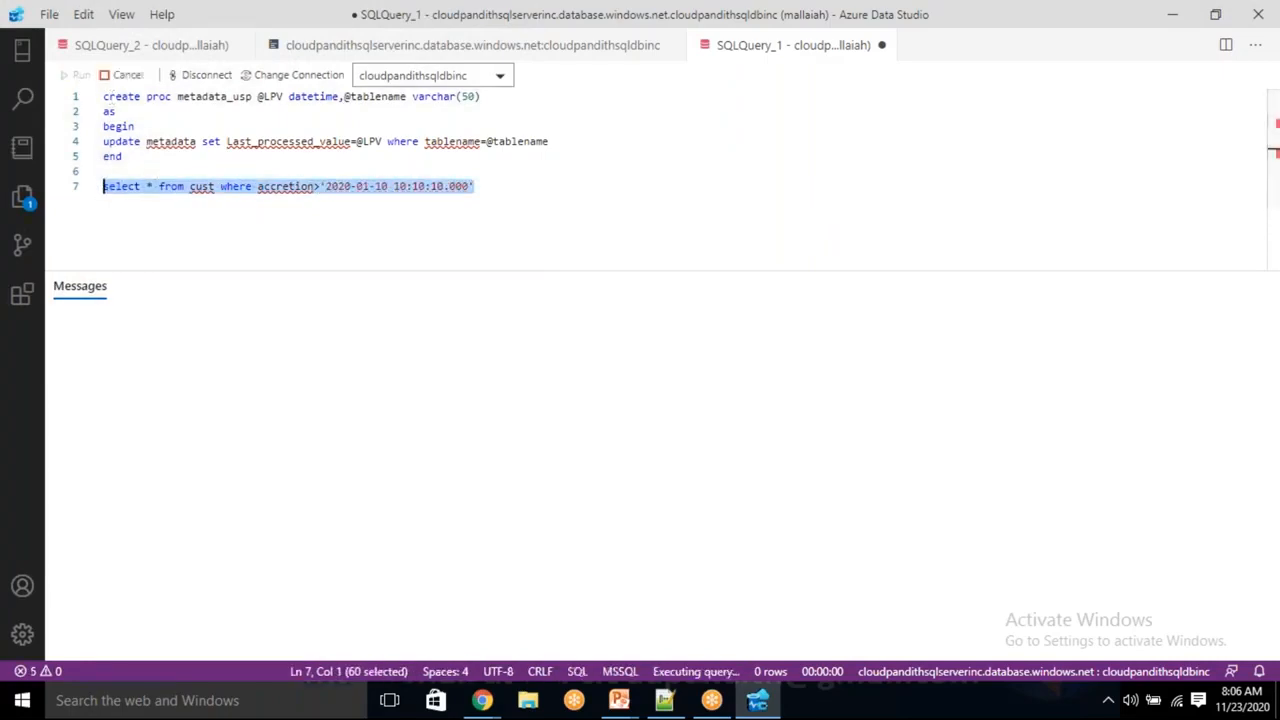
Step: Correct the misspelled accreation column name and rerun the query
{"action": "left_click", "coordinate": [346, 220]}
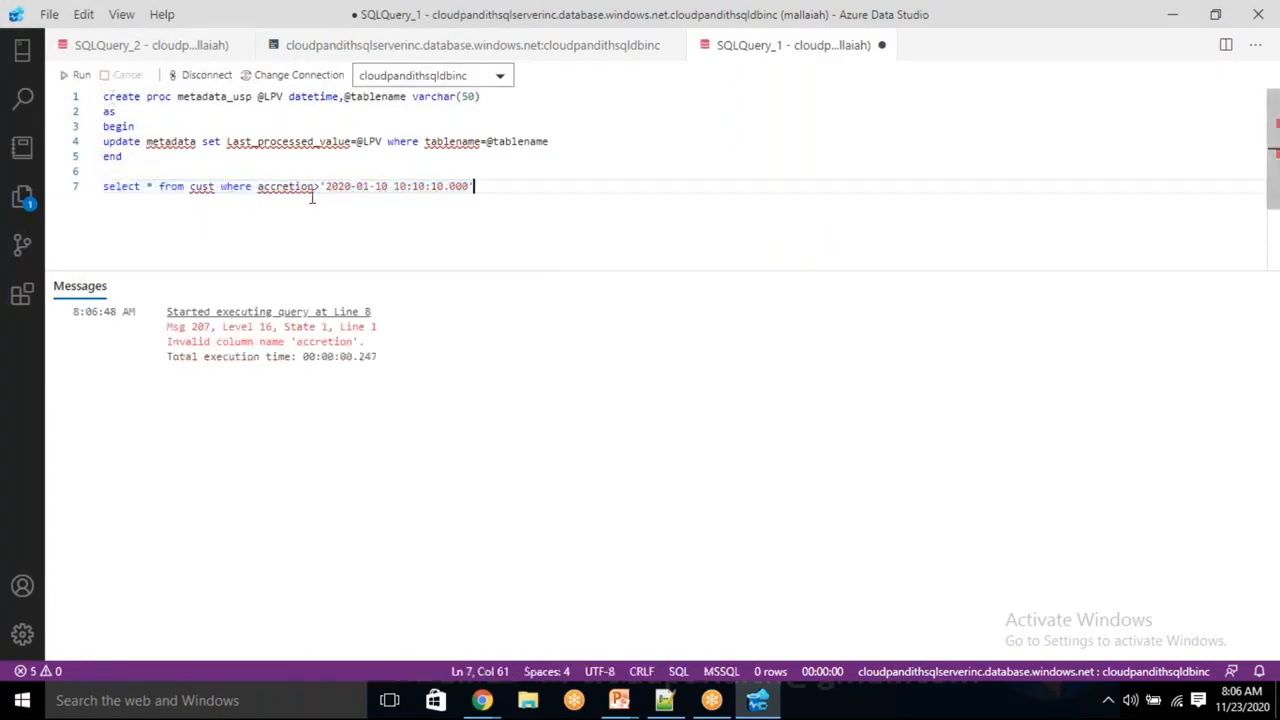
{"action": "mouse_move", "coordinate": [279, 186]}
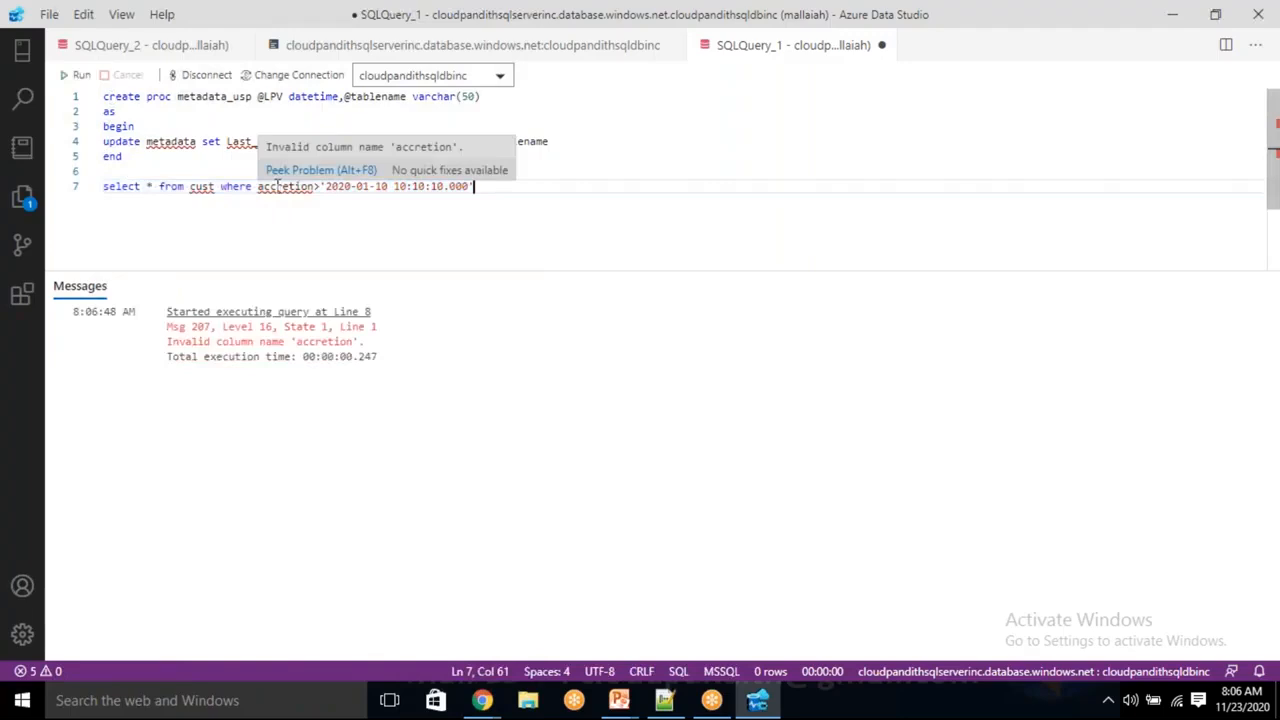
{"action": "left_click", "coordinate": [291, 186]}
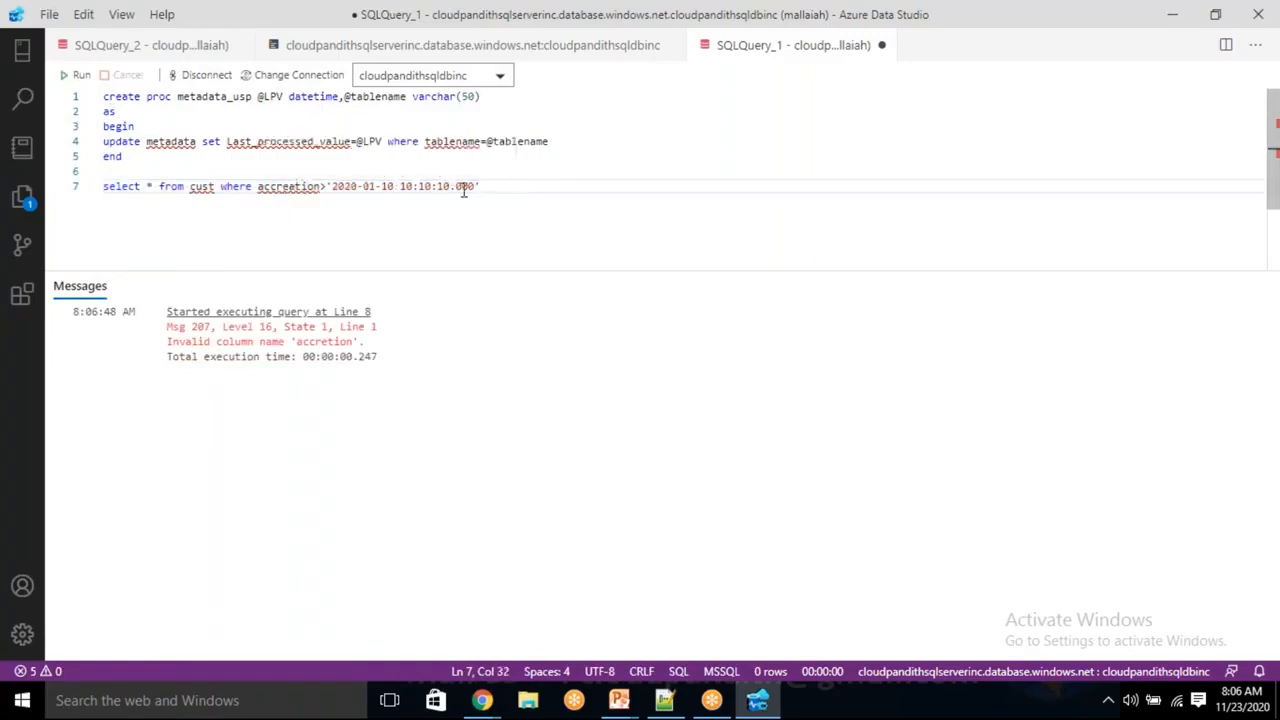
{"action": "left_click_drag", "start_coordinate": [489, 186], "coordinate": [257, 186]}
{"action": "key", "text": "End"}
{"action": "key", "text": "shift+Home"}
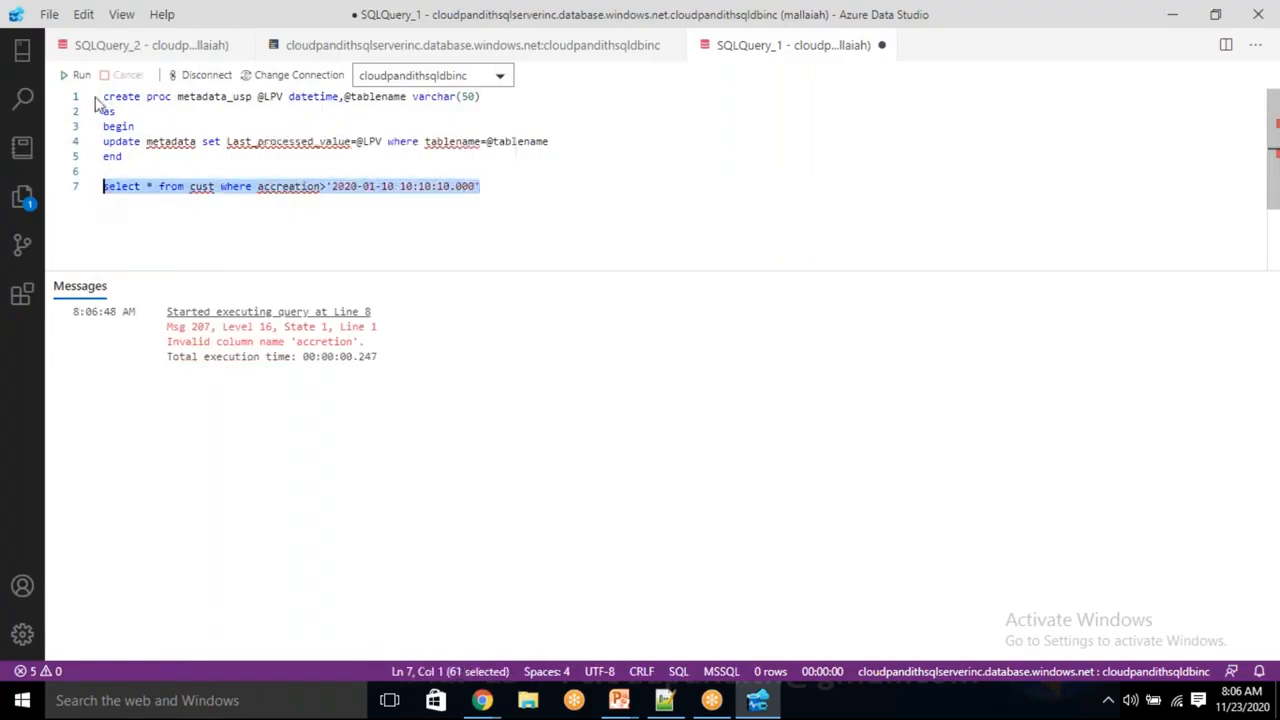
{"action": "left_click", "coordinate": [80, 75]}
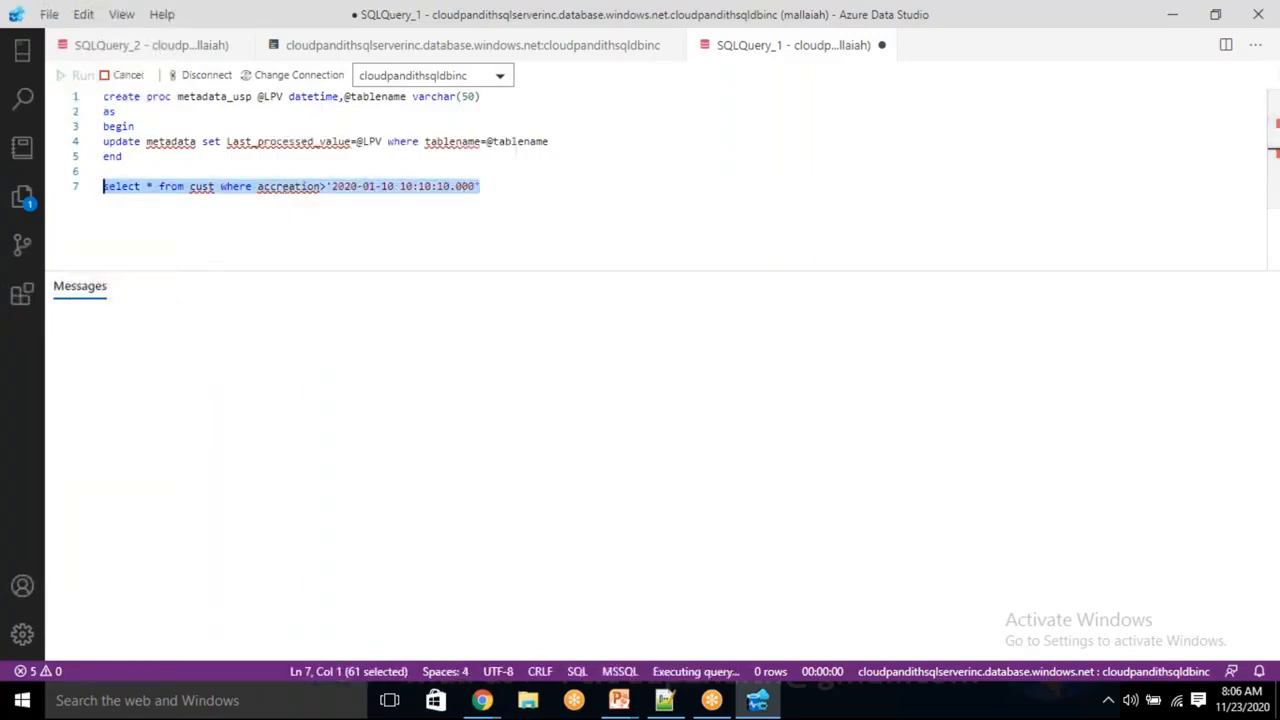
Step: Remove the quotes around the date and run the cust accreation filter again
{"action": "left_click", "coordinate": [324, 218]}
{"action": "left_click", "coordinate": [331, 187]}
{"action": "key", "text": "BackSpace"}
{"action": "key", "text": "End"}
{"action": "key", "text": "BackSpace"}
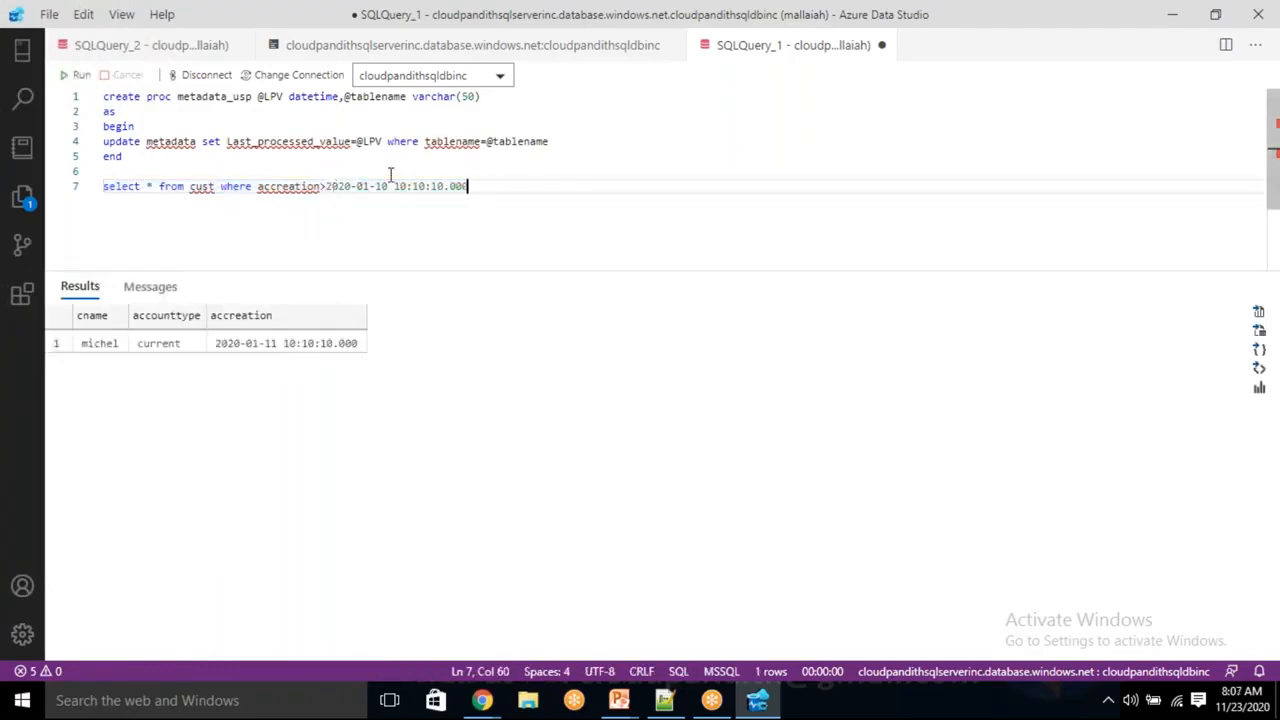
{"action": "left_click_drag", "start_coordinate": [514, 191], "coordinate": [103, 171]}
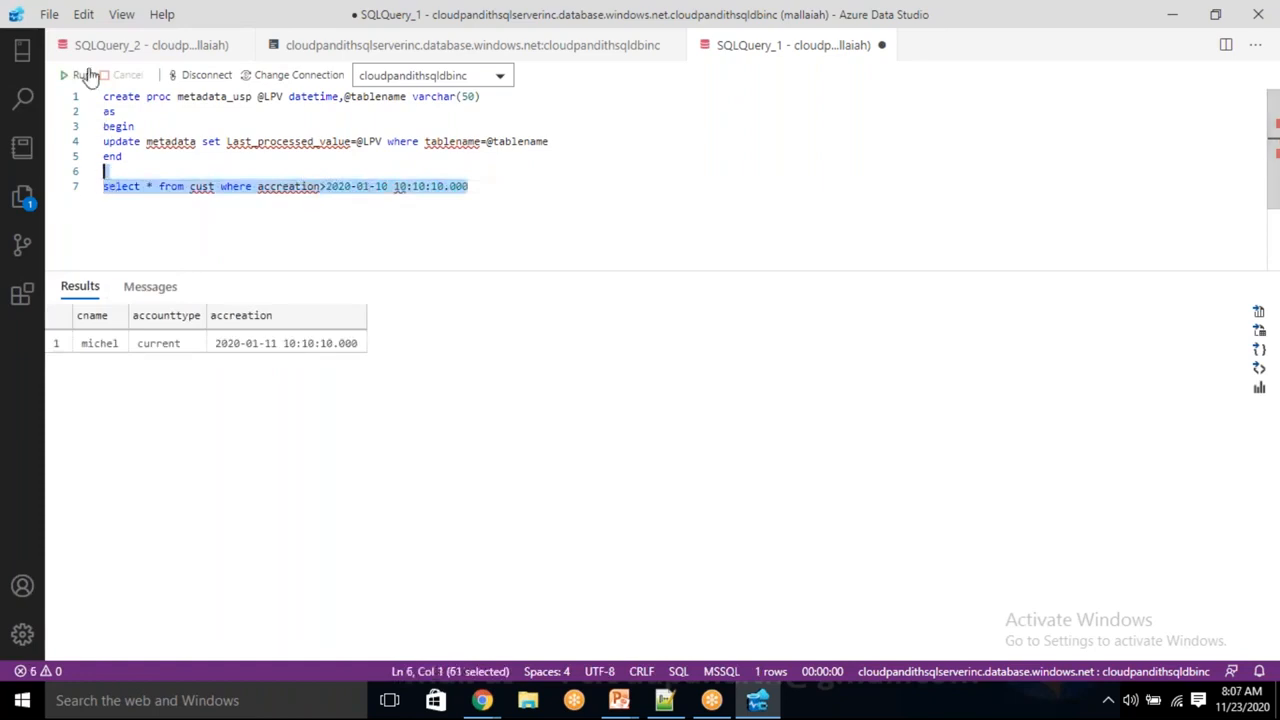
{"action": "left_click", "coordinate": [82, 75]}
{"action": "left_click", "coordinate": [300, 226]}
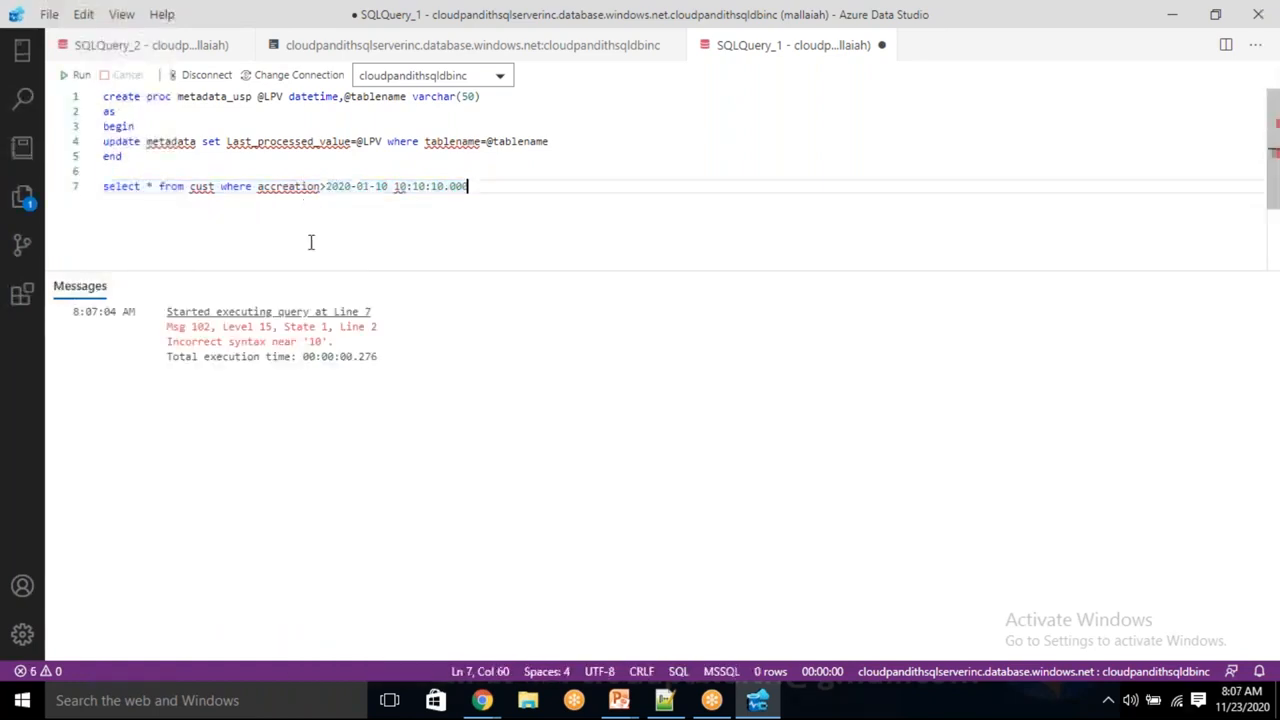
{"action": "key", "text": "alt+Tab"}
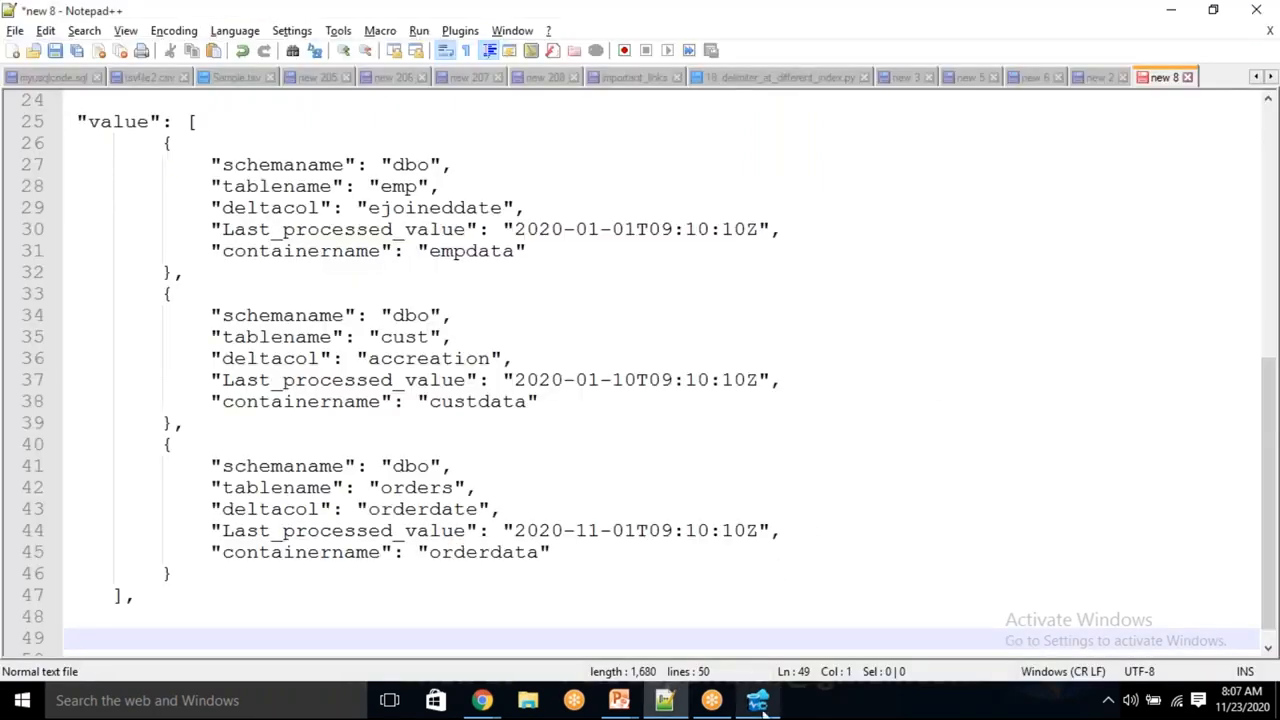
Step: Check the emp entry's deltacol value ejoineddate on line 29 of the table-list JSON
{"action": "key", "text": "alt+Tab"}
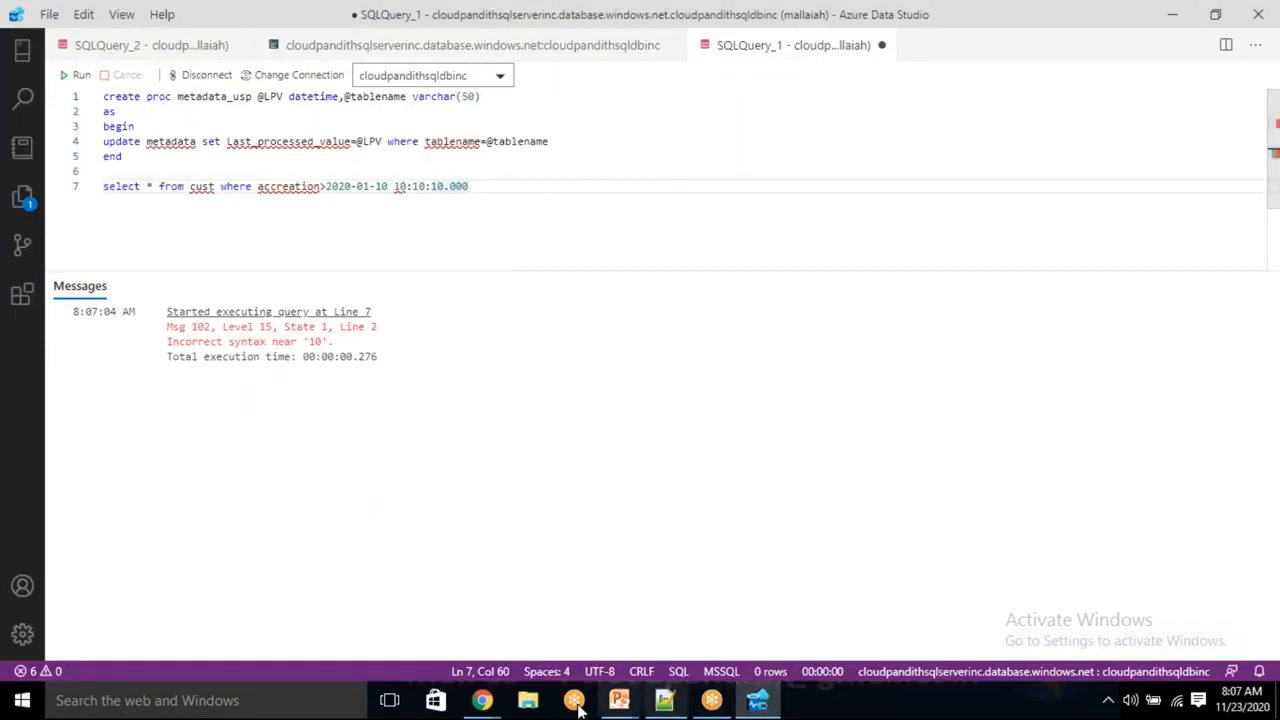
{"action": "mouse_move", "coordinate": [482, 700]}
{"action": "left_click", "coordinate": [530, 670]}
{"action": "left_click", "coordinate": [803, 199]}
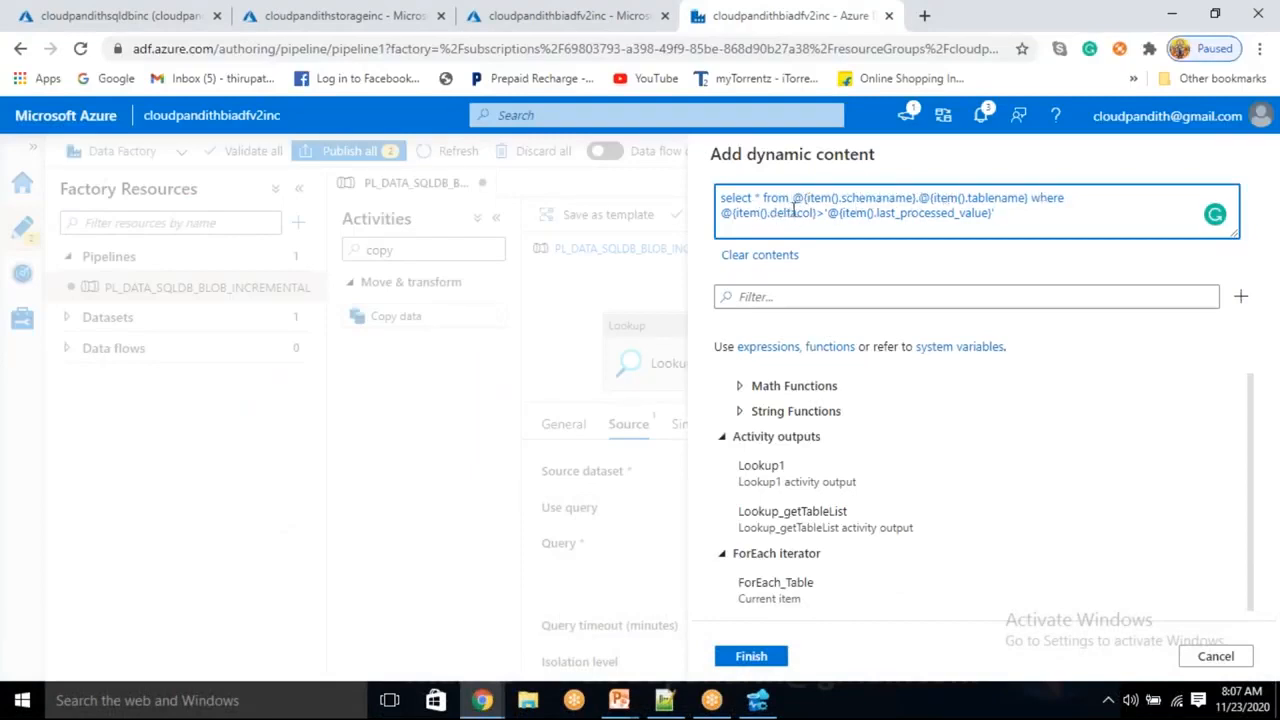
{"action": "key", "text": "alt+Tab"}
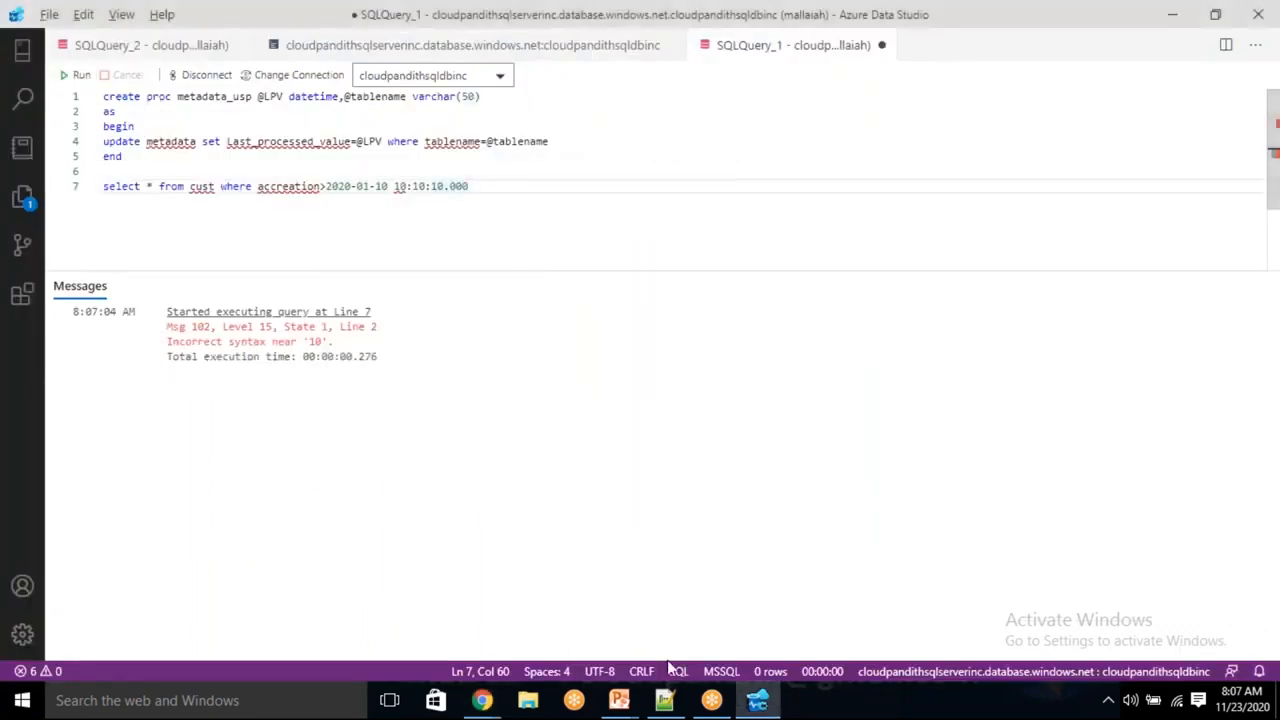
{"action": "left_click", "coordinate": [665, 700]}
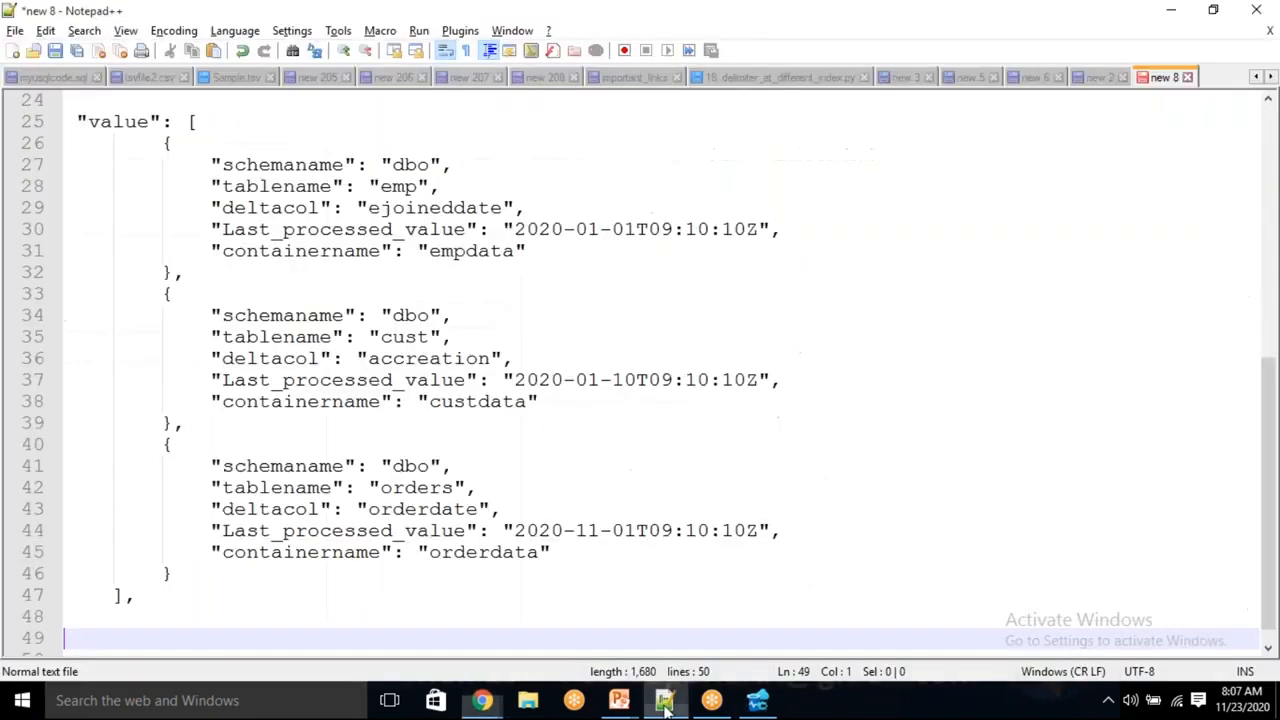
{"action": "double_click", "coordinate": [434, 200]}
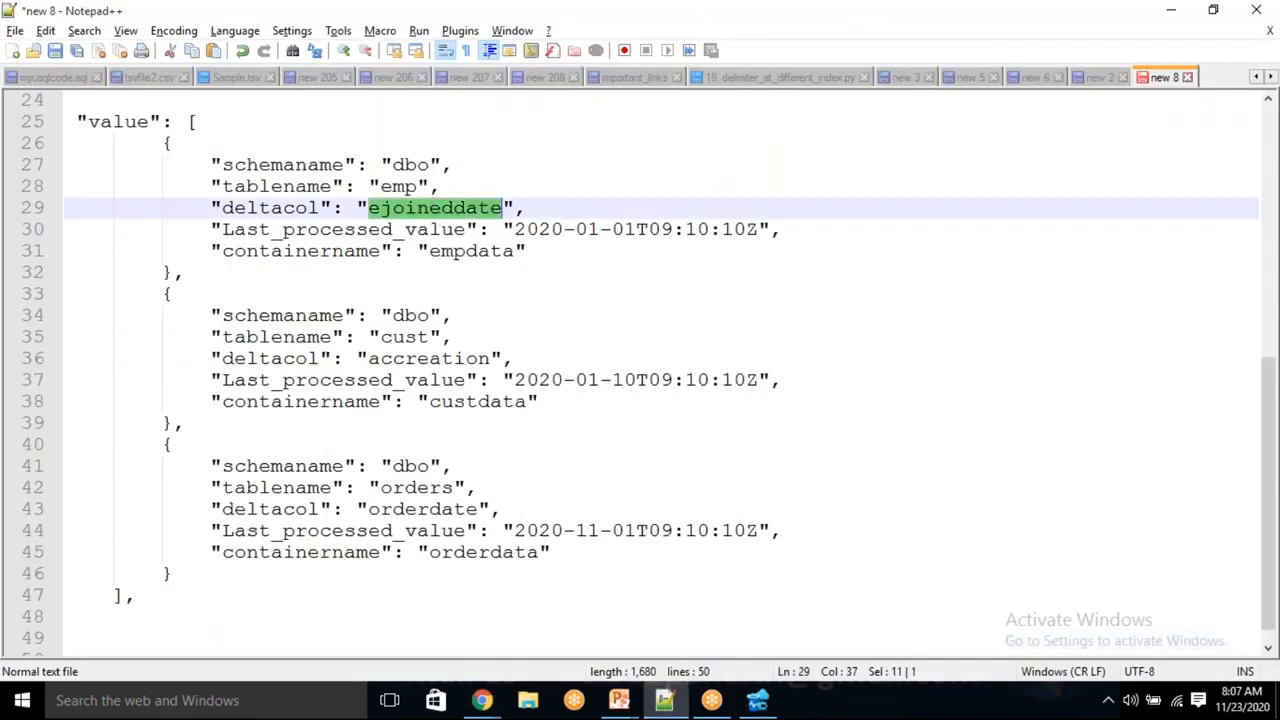
{"action": "key", "text": "alt+Tab"}
{"action": "key", "text": "alt+Tab"}
{"action": "key", "text": "alt+Tab"}
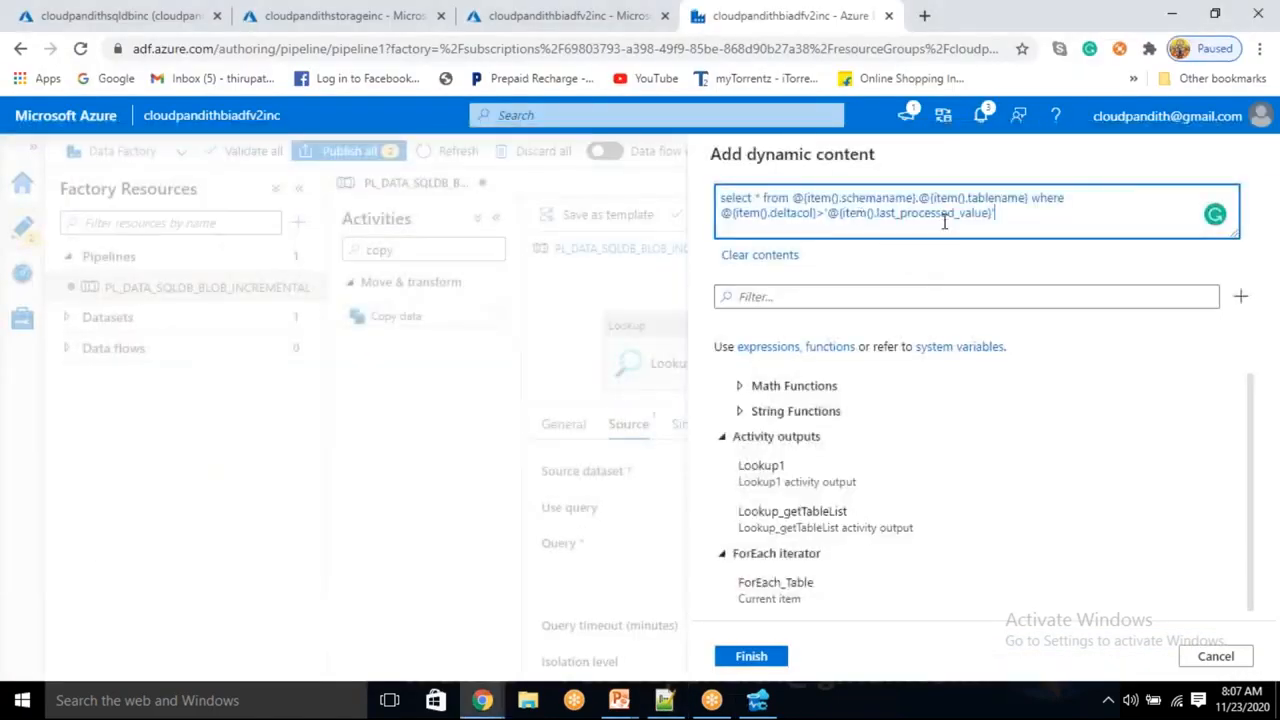
Step: Check emp's last-processed date, then apply the finished where-clause expression as Copy data1's source query
{"action": "key", "text": "alt+Tab"}
{"action": "left_click_drag", "start_coordinate": [517, 229], "coordinate": [757, 227]}
{"action": "key", "text": "alt+Tab"}
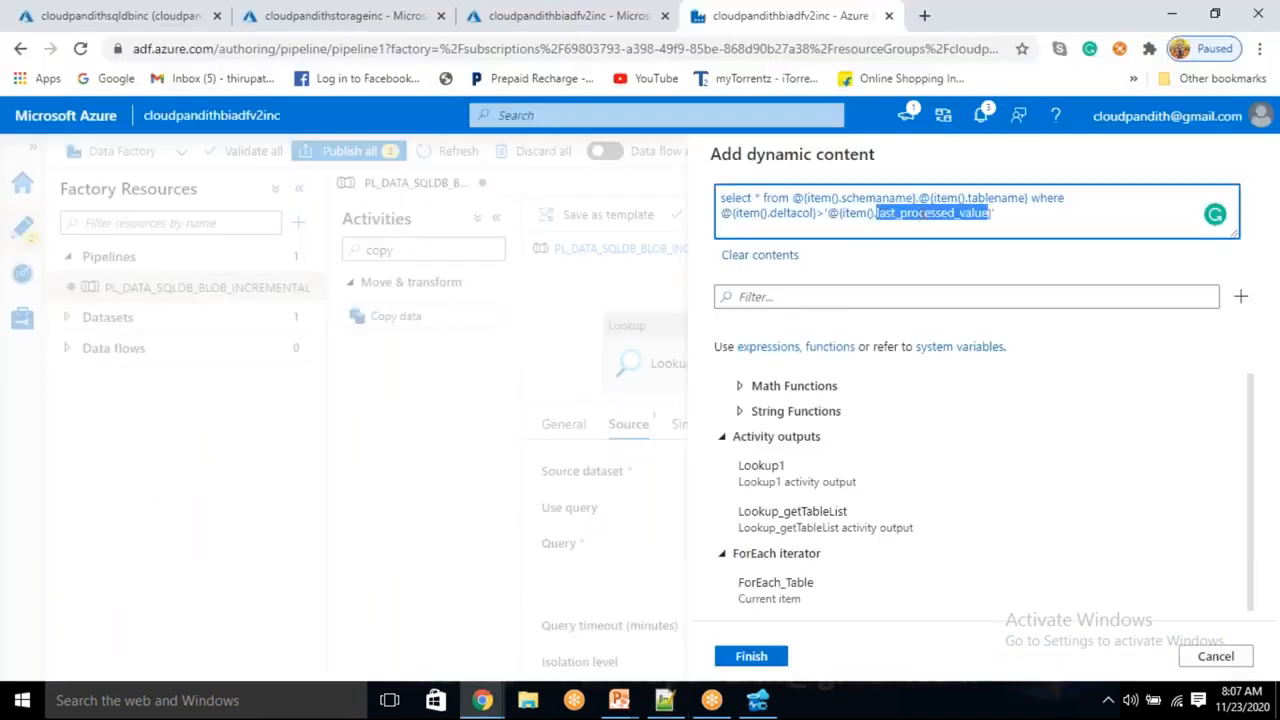
{"action": "left_click", "coordinate": [751, 656]}
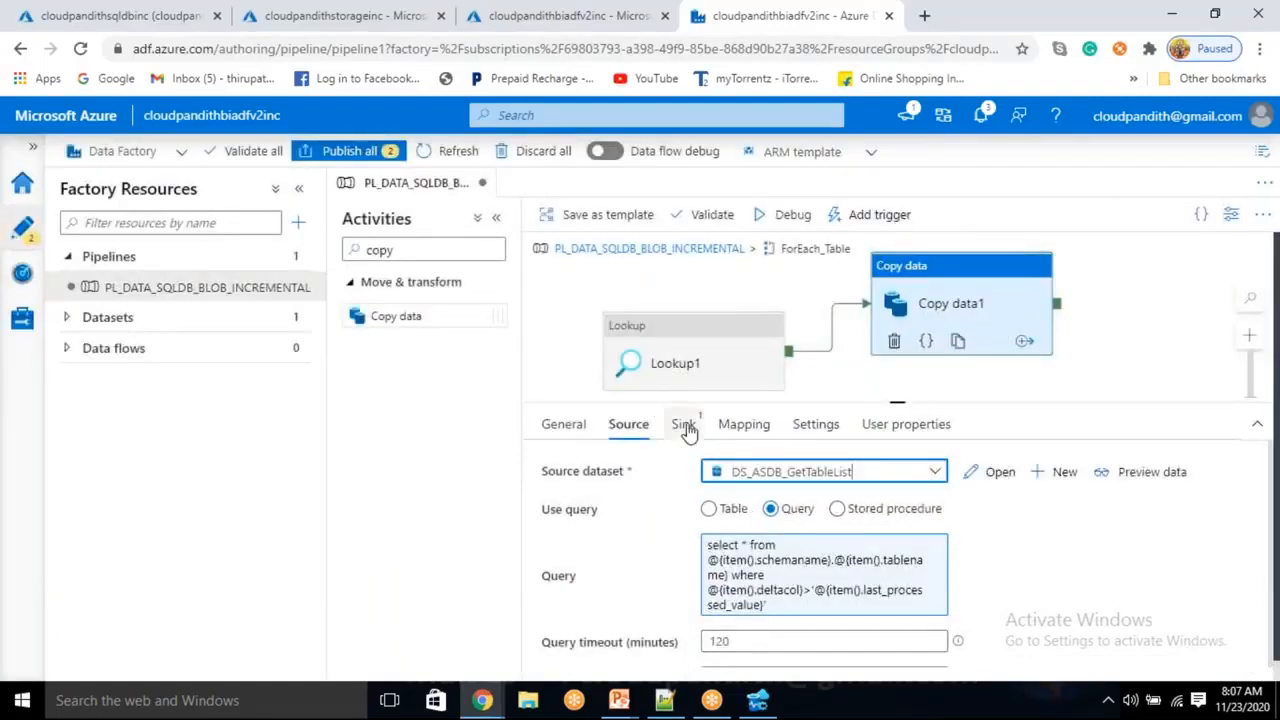
{"action": "left_click", "coordinate": [683, 426]}
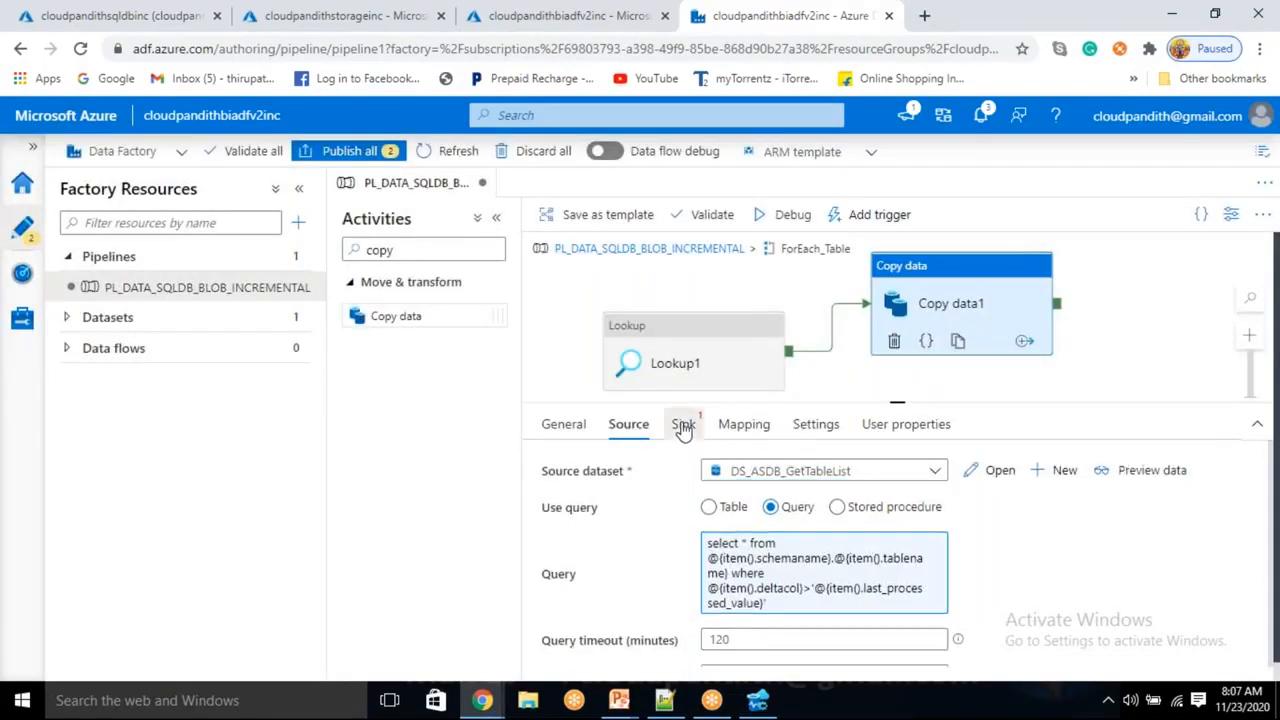
Step: Choose Azure Blob Storage with Json format for a new sink dataset
{"action": "left_click", "coordinate": [983, 471]}
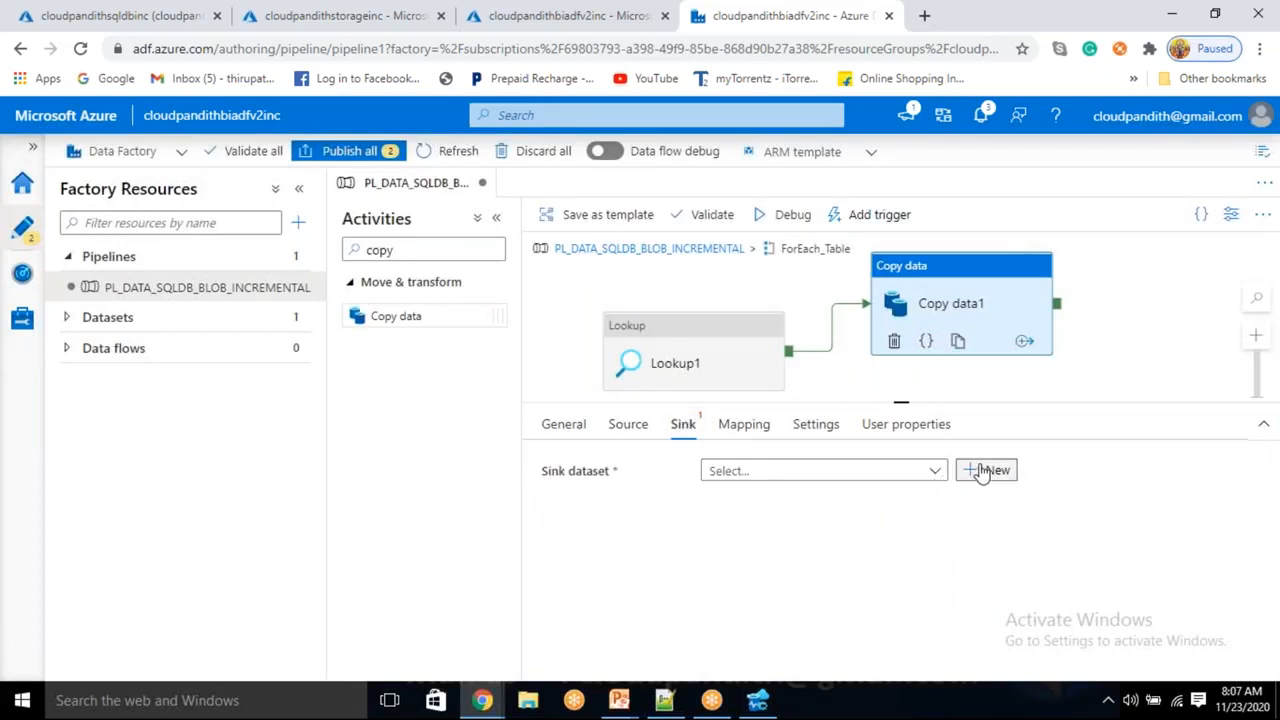
{"action": "left_click", "coordinate": [740, 410]}
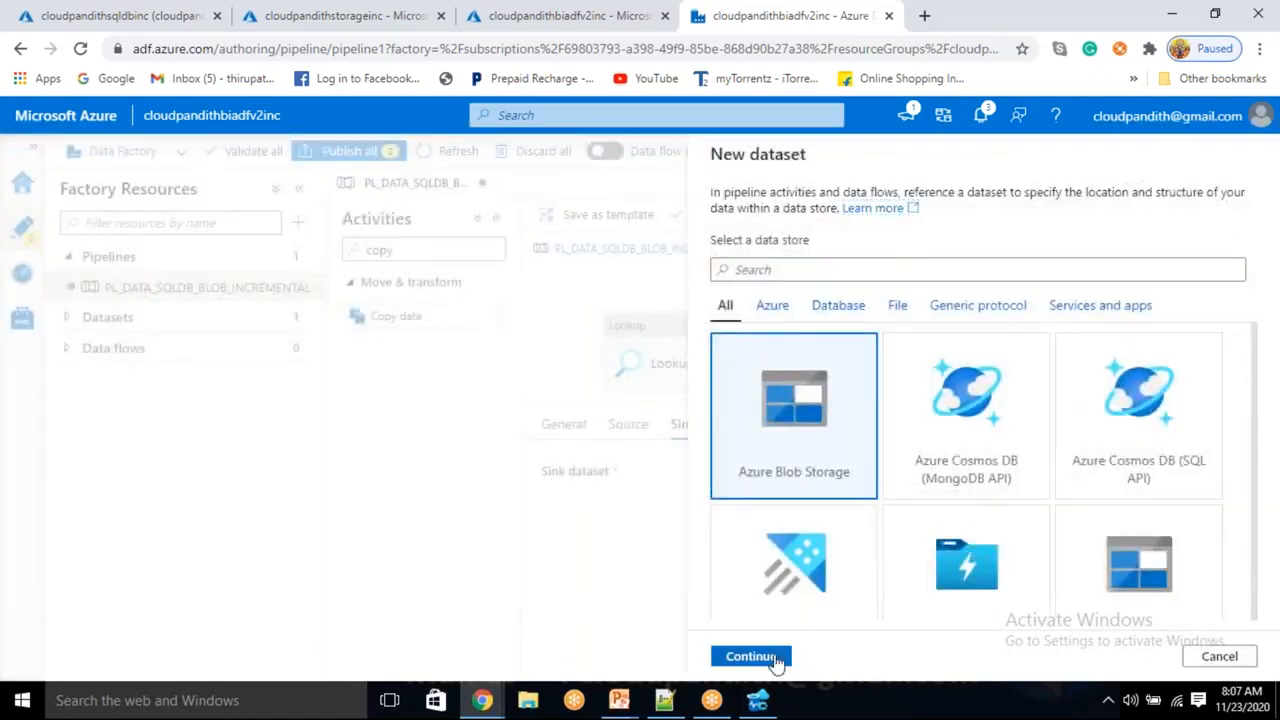
{"action": "left_click", "coordinate": [740, 656]}
{"action": "left_click", "coordinate": [1150, 310]}
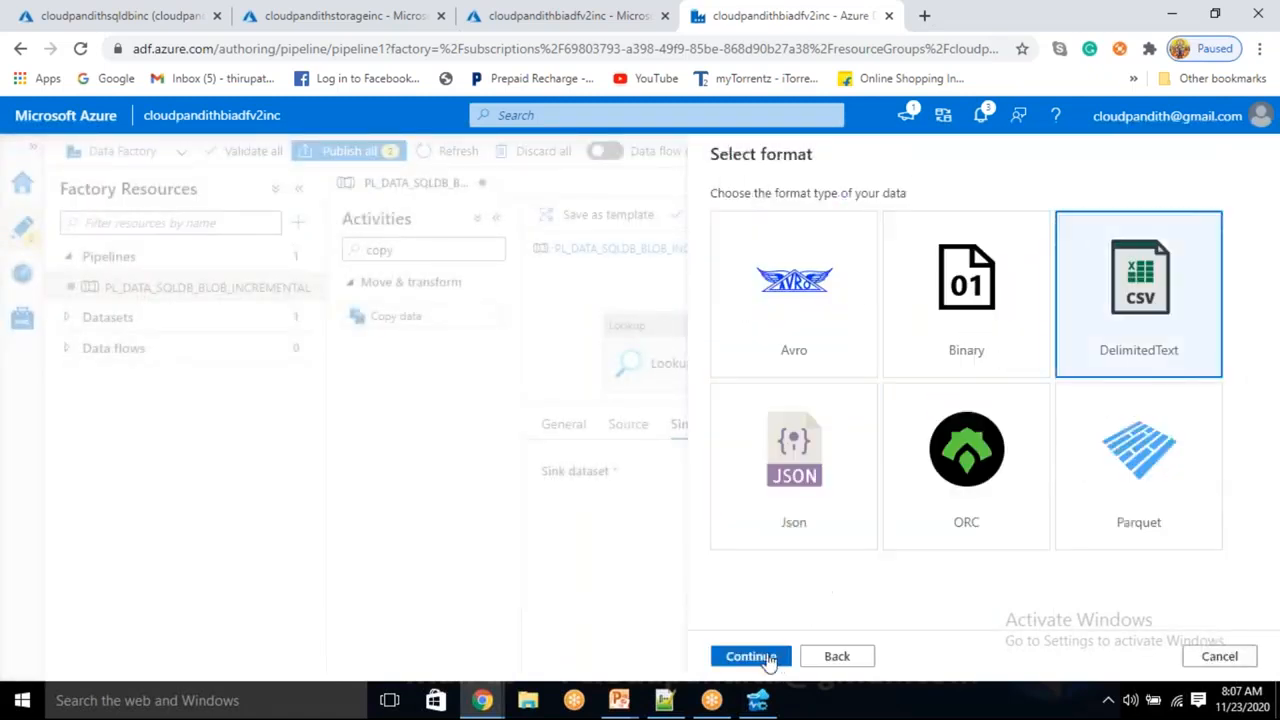
{"action": "left_click", "coordinate": [808, 480]}
{"action": "left_click", "coordinate": [751, 656]}
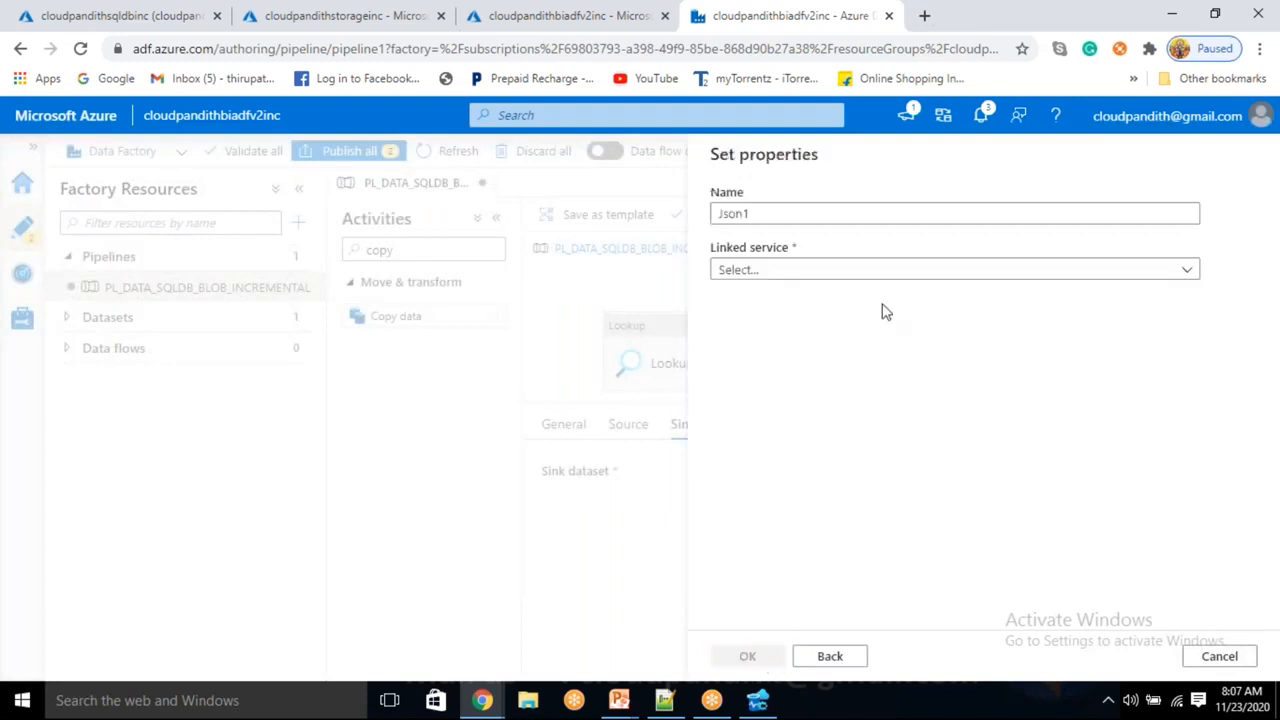
Step: Name the dataset DS_ABS_Sink, link it to LS_ABS, and create it
{"action": "left_click_drag", "start_coordinate": [783, 214], "coordinate": [631, 214]}
{"action": "key", "text": "BackSpace"}
{"action": "type", "text": "DS_ABS_Sink"}
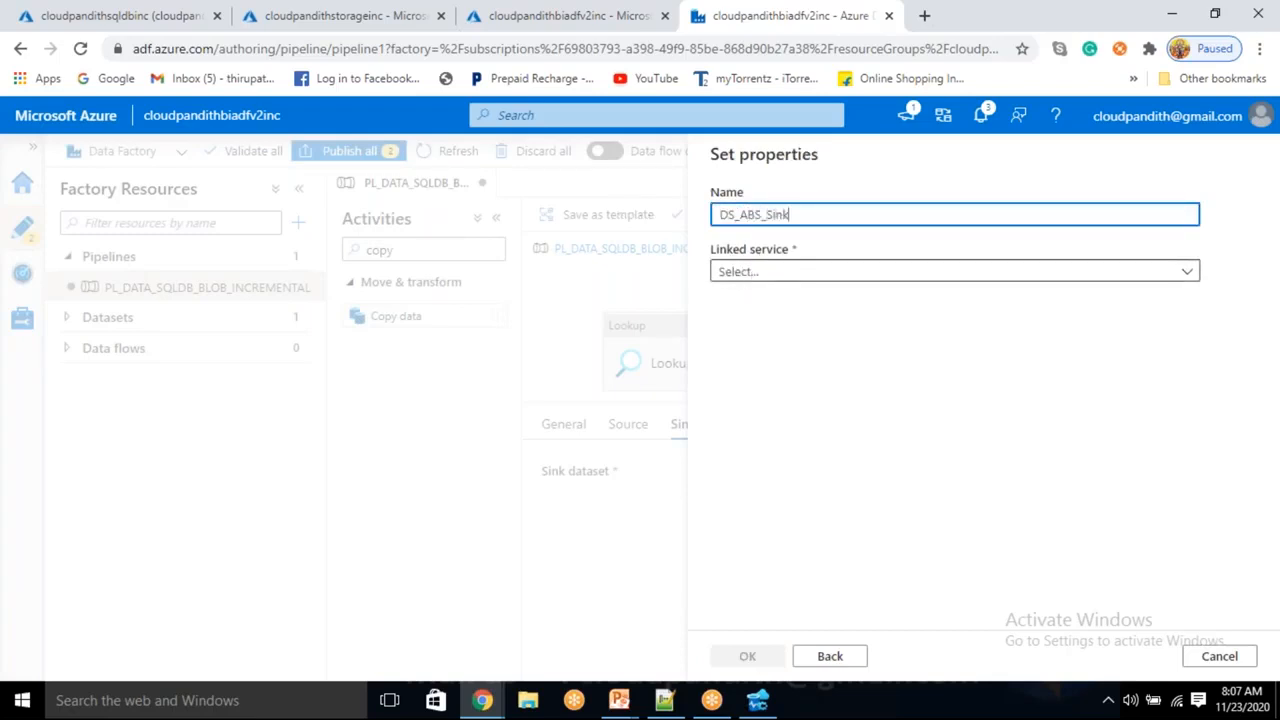
{"action": "left_click", "coordinate": [763, 273]}
{"action": "left_click", "coordinate": [746, 393]}
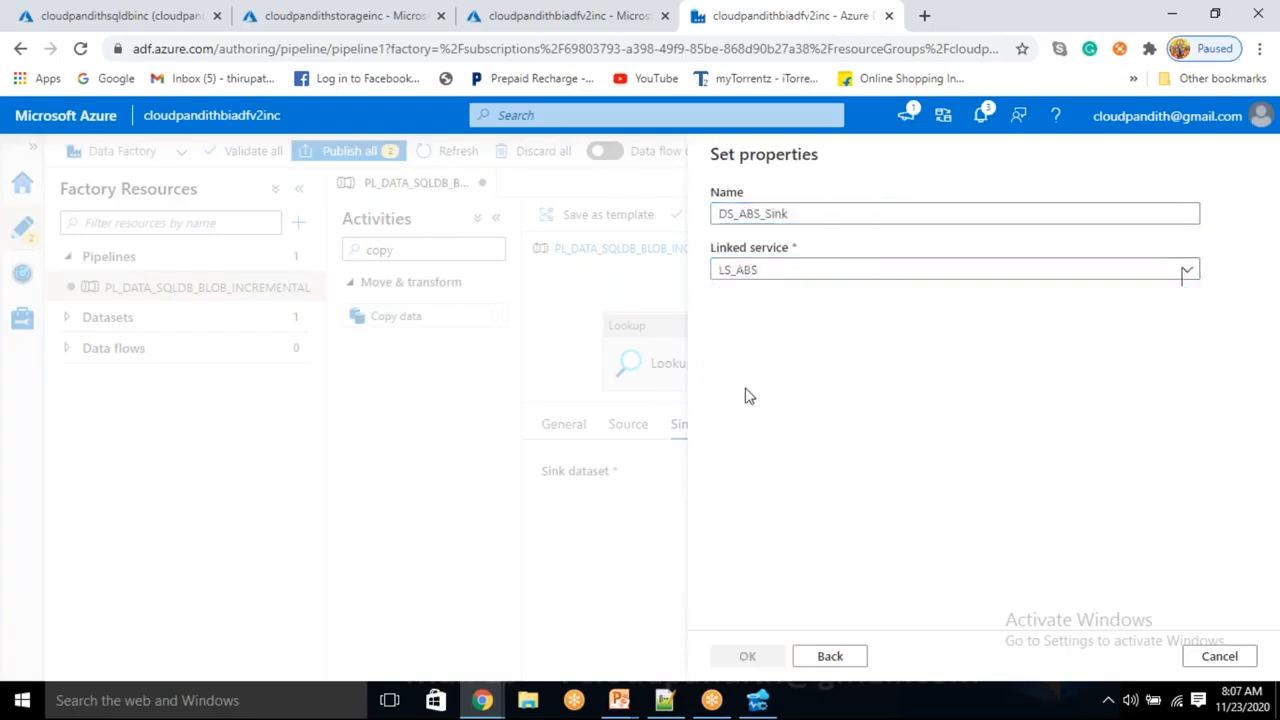
{"action": "left_click", "coordinate": [809, 320]}
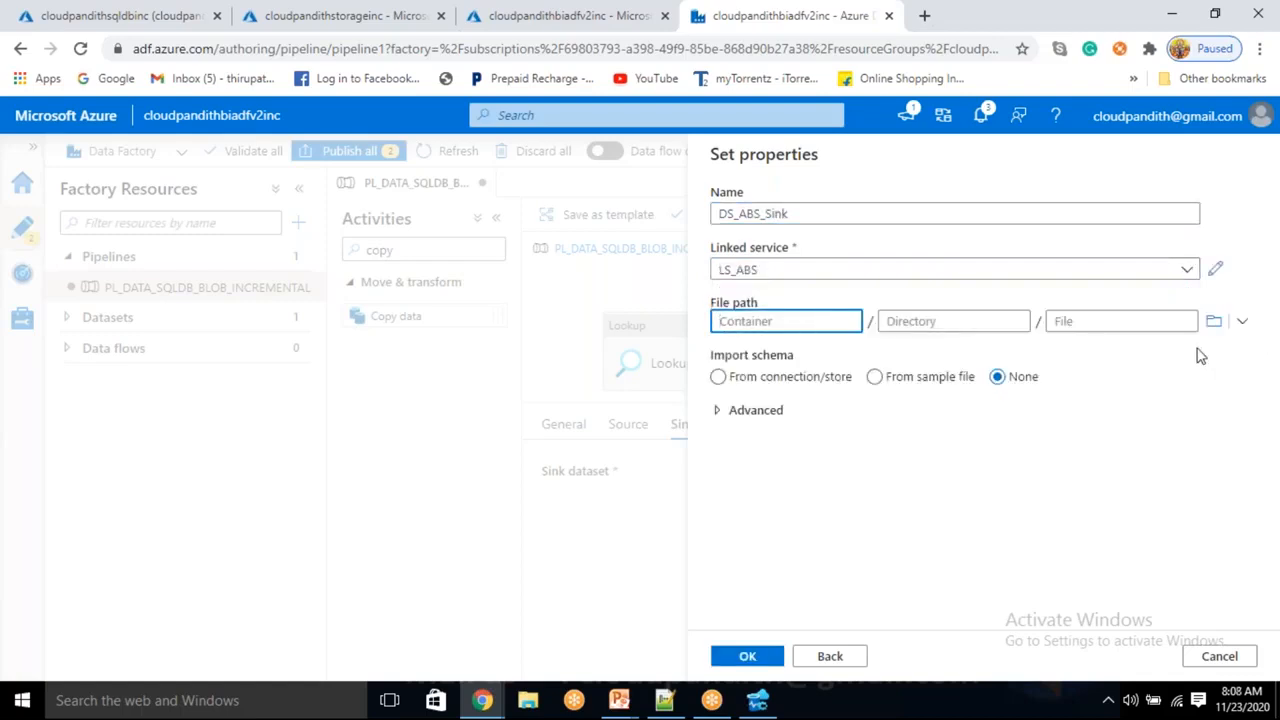
{"action": "left_click", "coordinate": [1213, 320]}
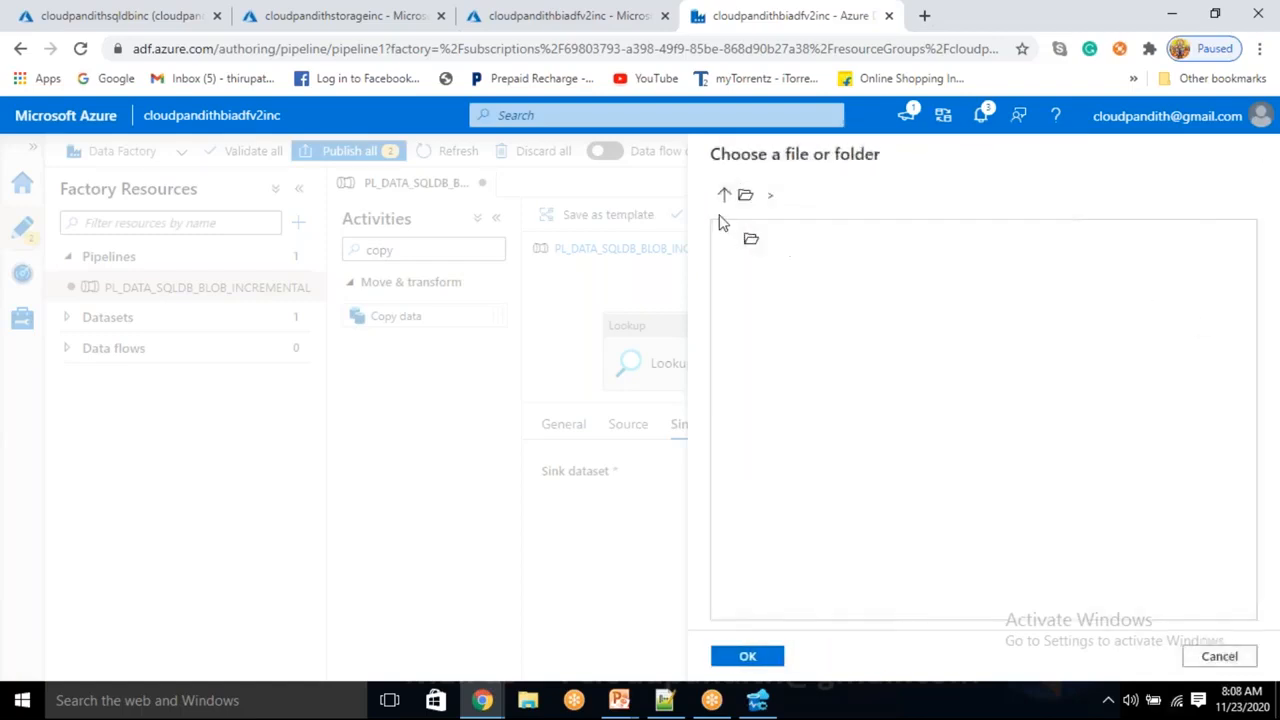
{"action": "left_click", "coordinate": [744, 194]}
{"action": "left_click", "coordinate": [1219, 655]}
{"action": "left_click", "coordinate": [788, 324]}
{"action": "left_click", "coordinate": [749, 656]}
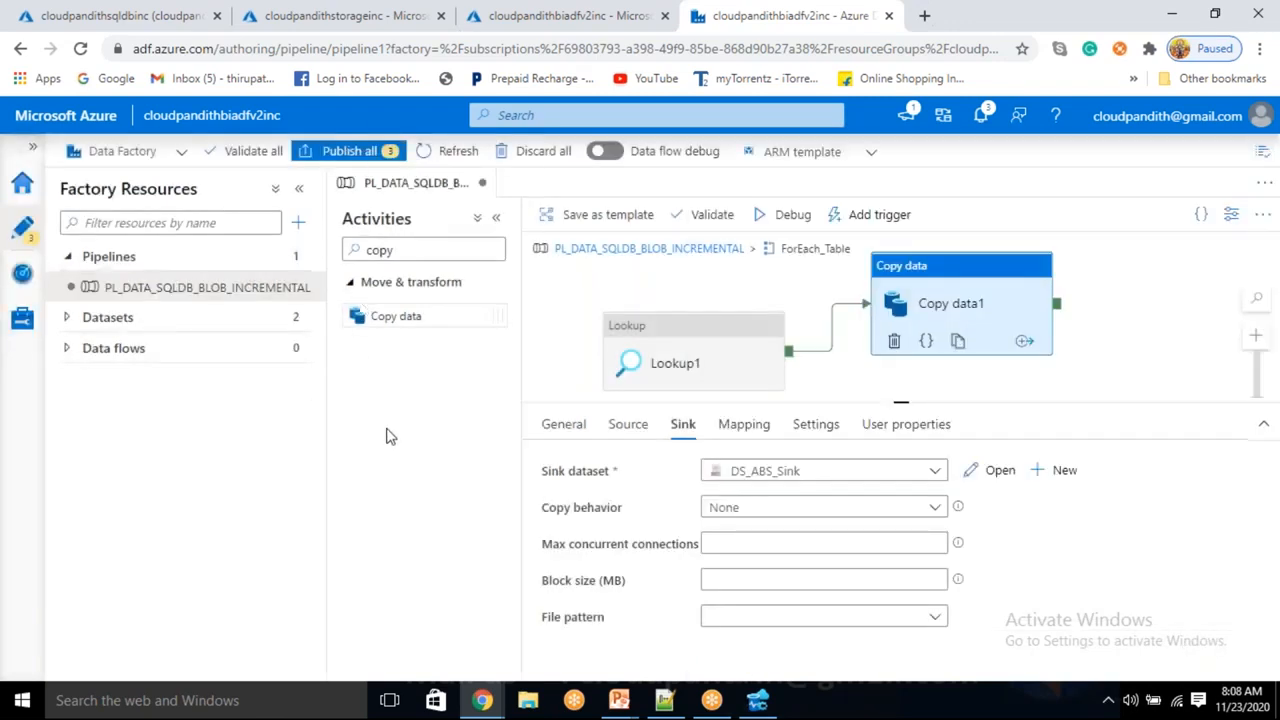
{"action": "left_click", "coordinate": [132, 318]}
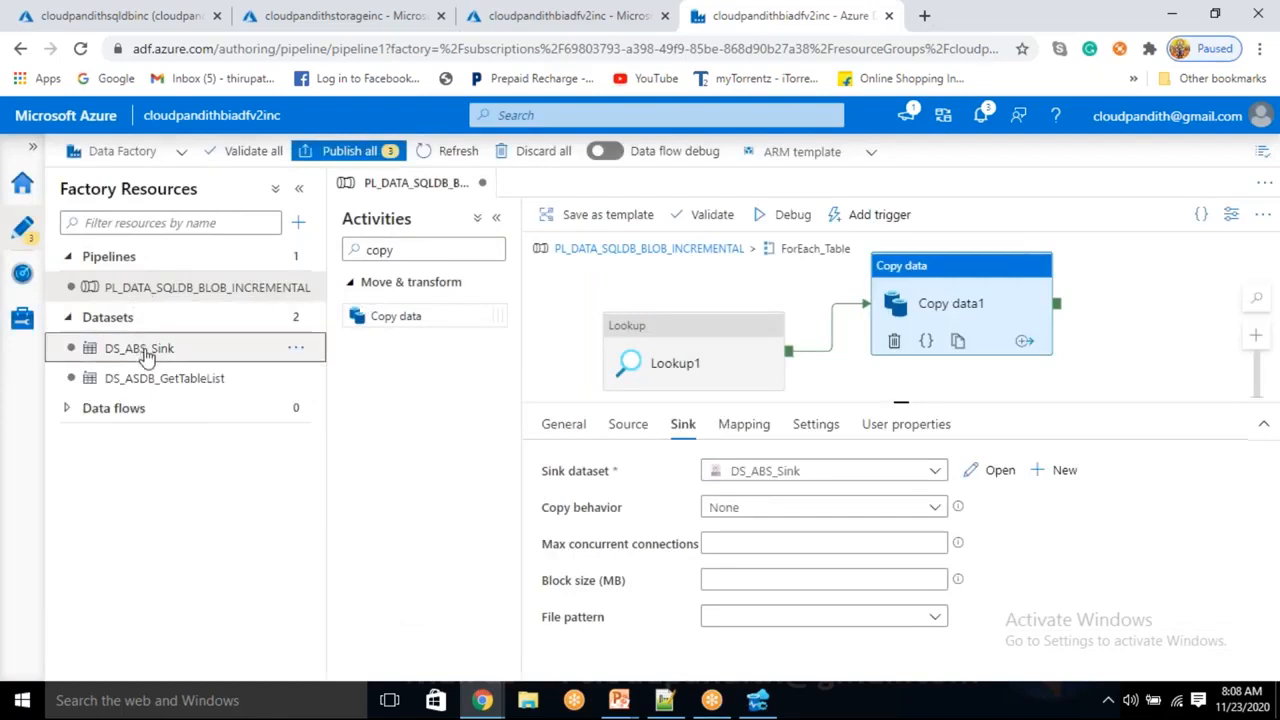
Step: Add a parameter named foldername to DS_ABS_Sink
{"action": "left_click", "coordinate": [146, 350]}
{"action": "left_click", "coordinate": [536, 259]}
{"action": "left_click", "coordinate": [397, 305]}
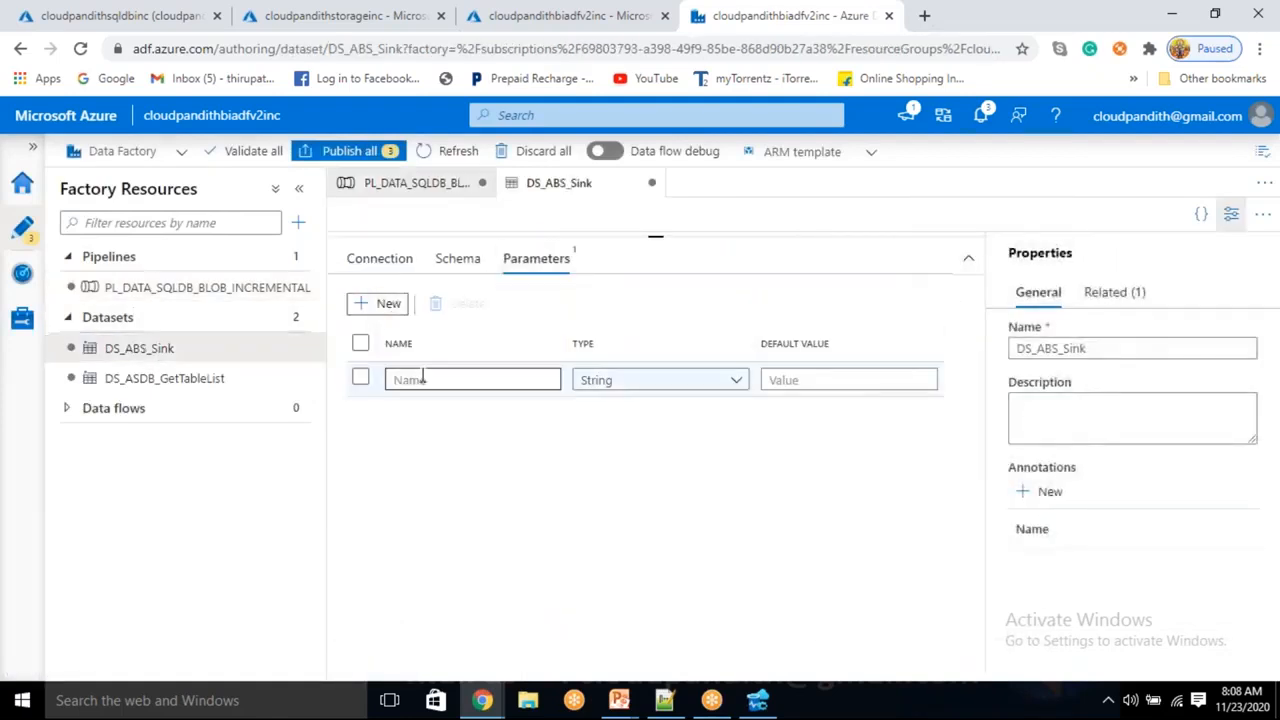
{"action": "type", "text": "container"}
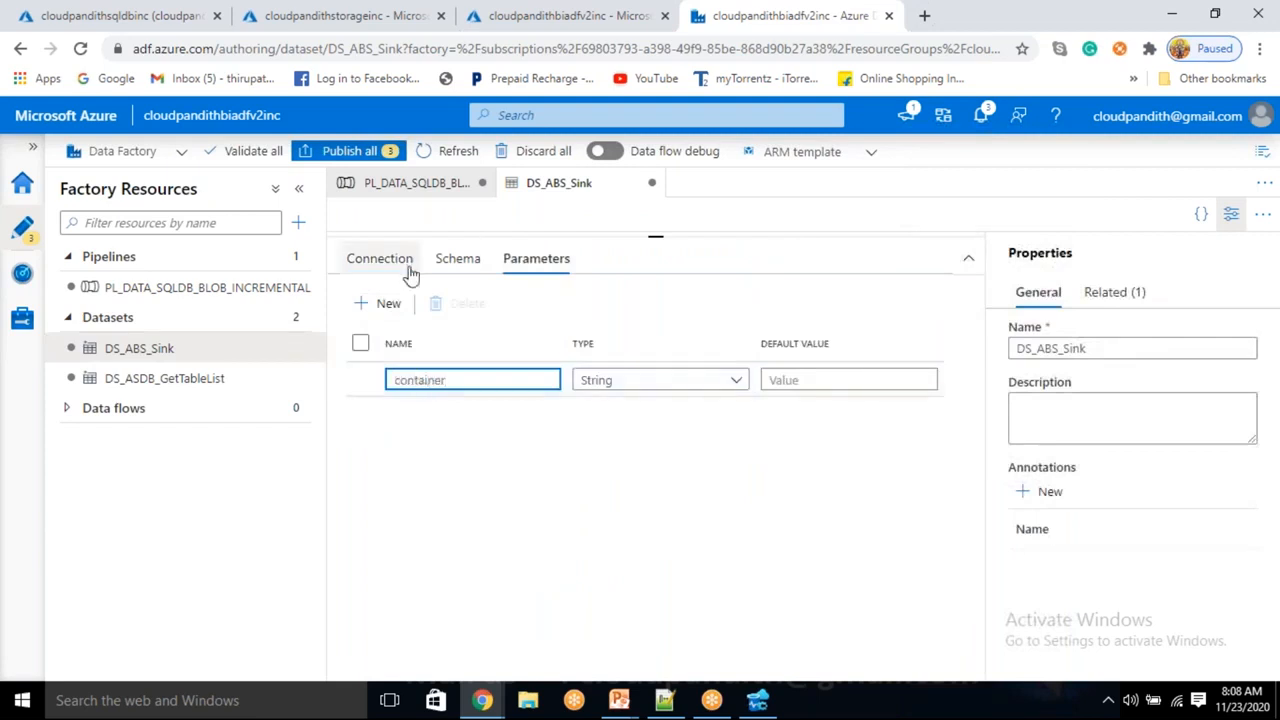
{"action": "type", "text": "na"}
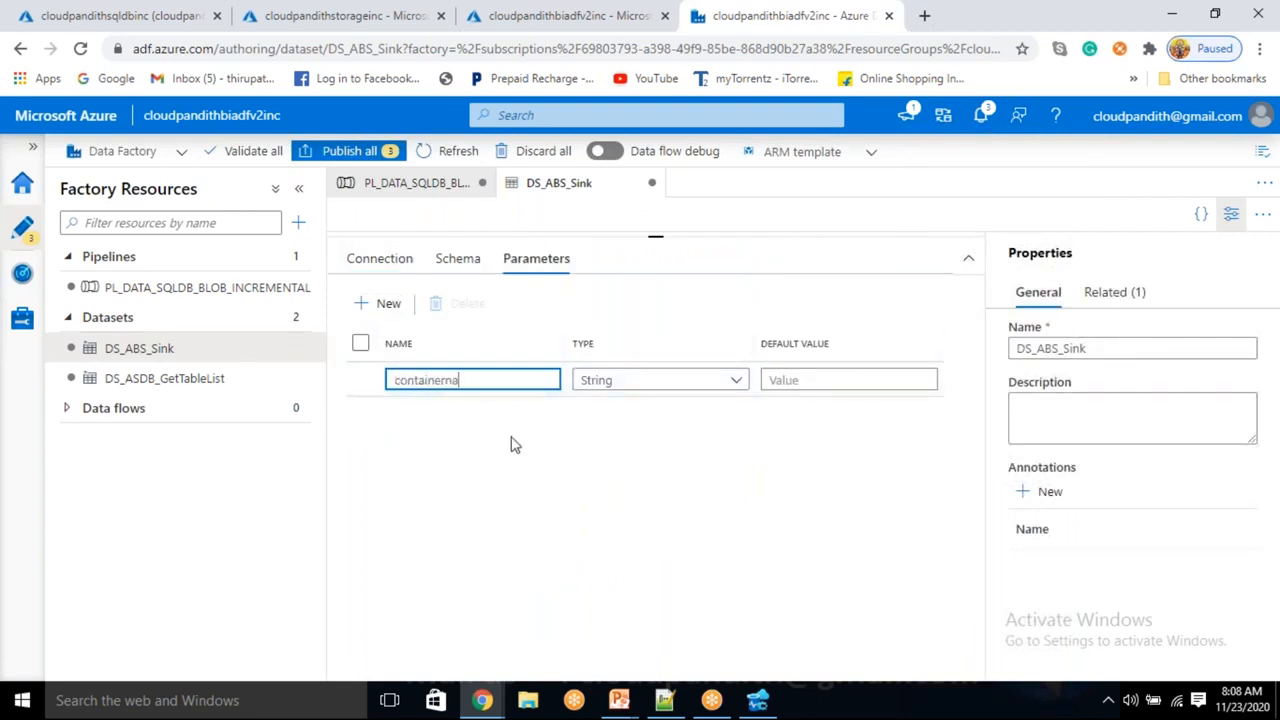
{"action": "key", "text": "BackSpace"}
{"action": "key", "text": "BackSpace"}
{"action": "type", "text": "foldername"}
{"action": "left_click", "coordinate": [395, 262]}
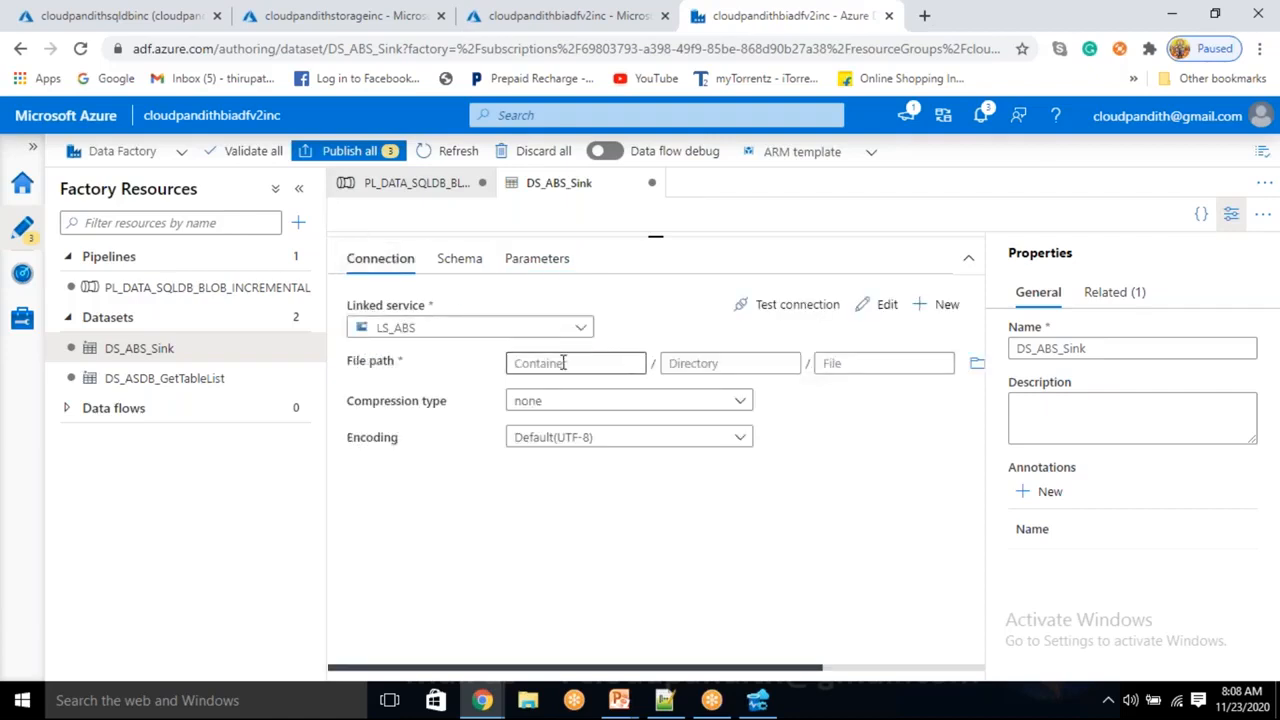
{"action": "left_click", "coordinate": [563, 363]}
{"action": "left_click", "coordinate": [549, 389]}
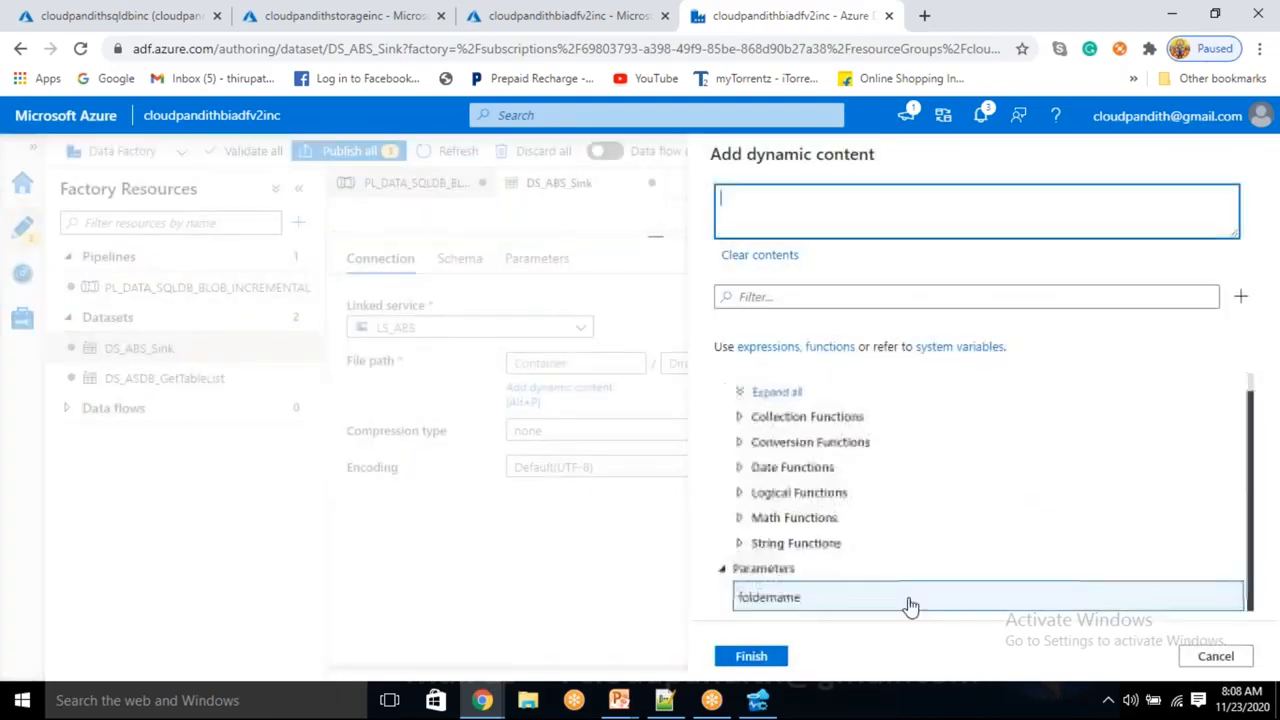
{"action": "left_click", "coordinate": [768, 598]}
{"action": "left_click", "coordinate": [751, 656]}
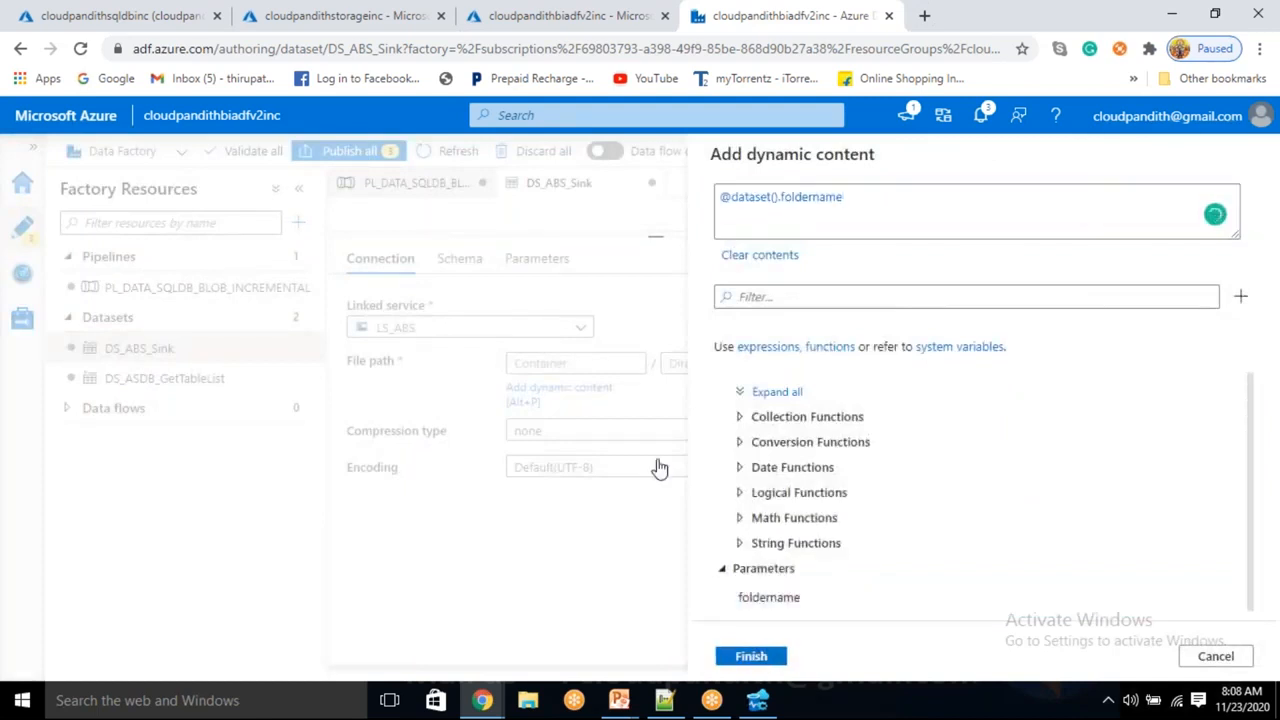
{"action": "left_click", "coordinate": [140, 289]}
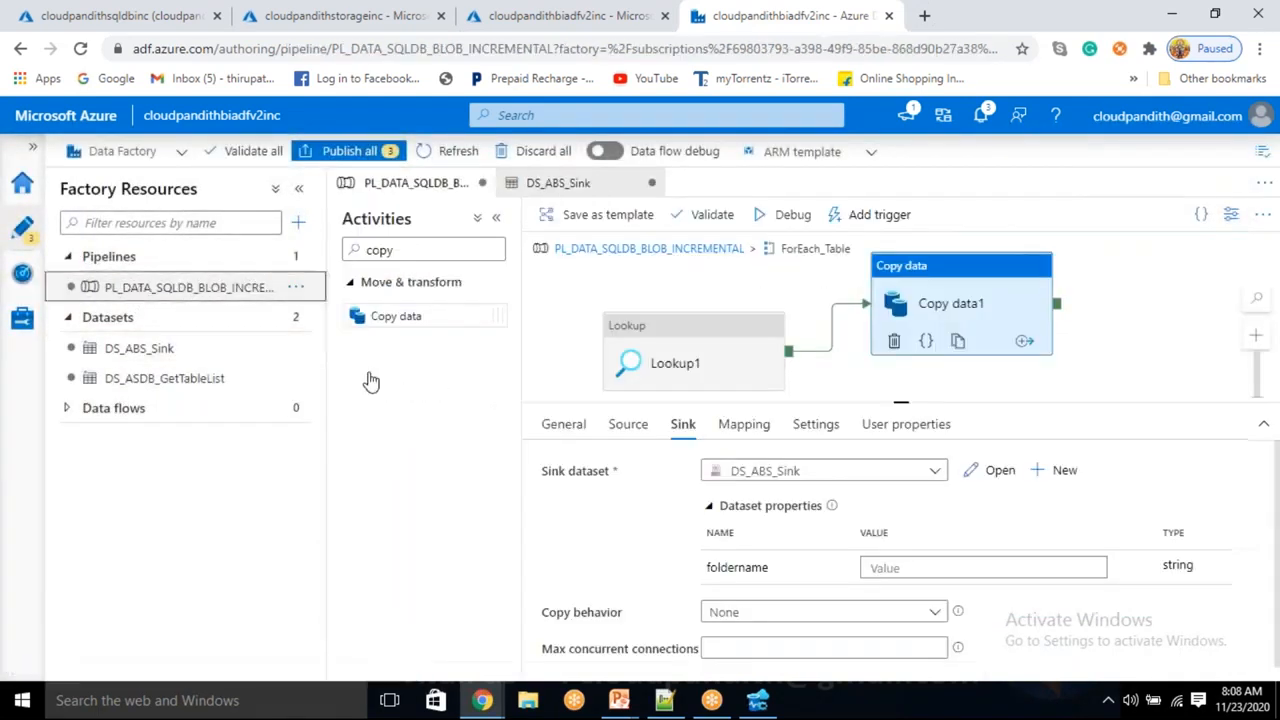
{"action": "left_click", "coordinate": [929, 569]}
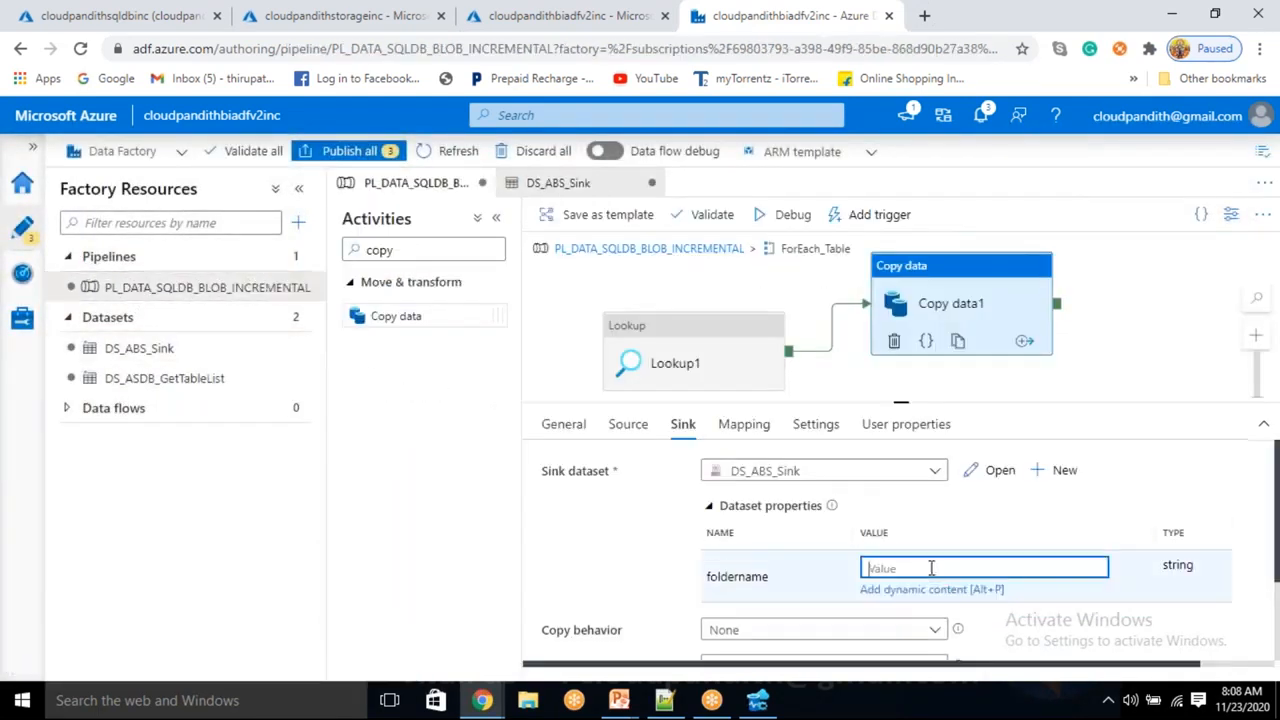
{"action": "type", "text": "@item"}
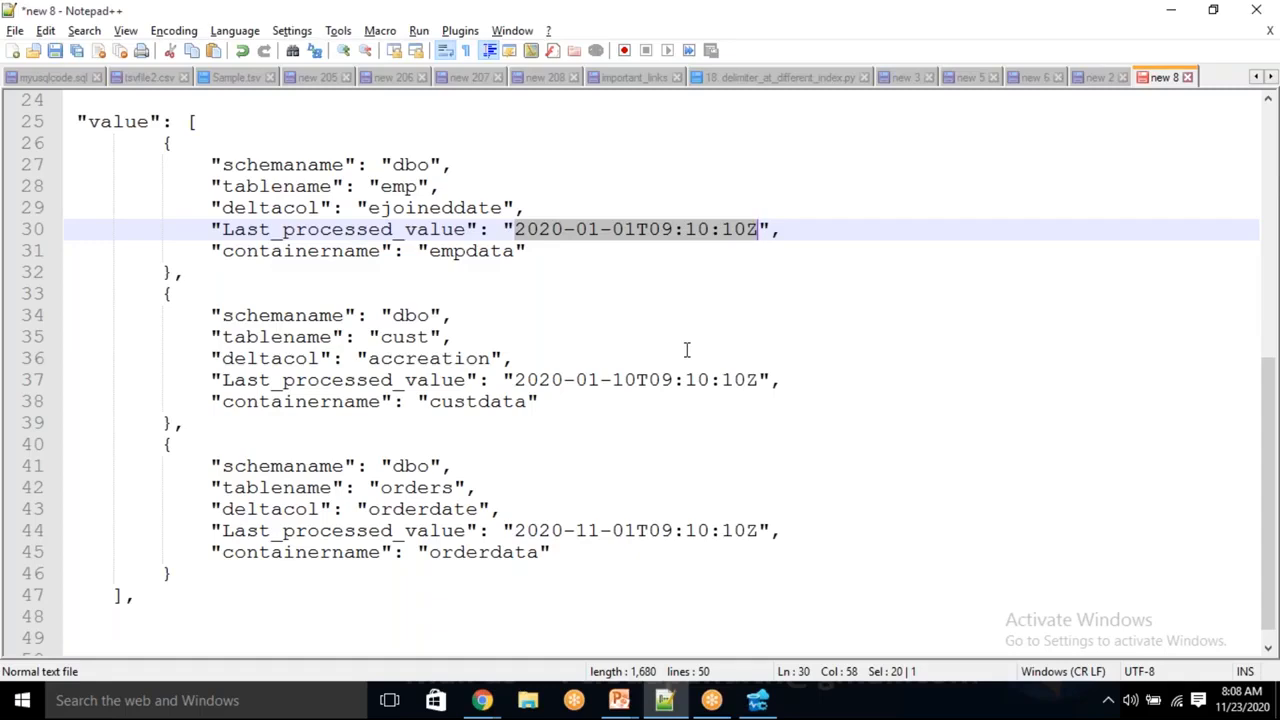
Step: Copy the containername key from the metadata JSON for the sink foldername value
{"action": "double_click", "coordinate": [350, 251]}
{"action": "key", "text": "ctrl+c"}
{"action": "key", "text": "alt+Tab"}
{"action": "left_click", "coordinate": [923, 566]}
{"action": "key", "text": "ctrl+v"}
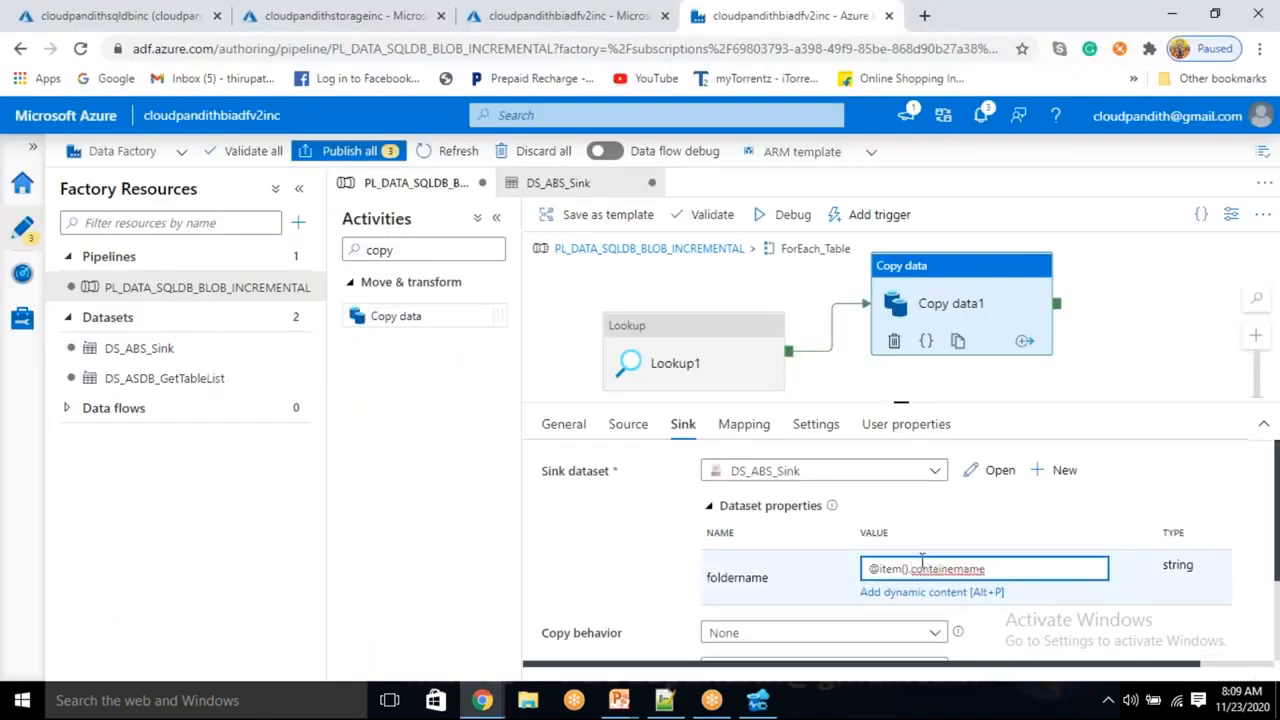
{"action": "left_click_drag", "start_coordinate": [416, 248], "coordinate": [327, 238]}
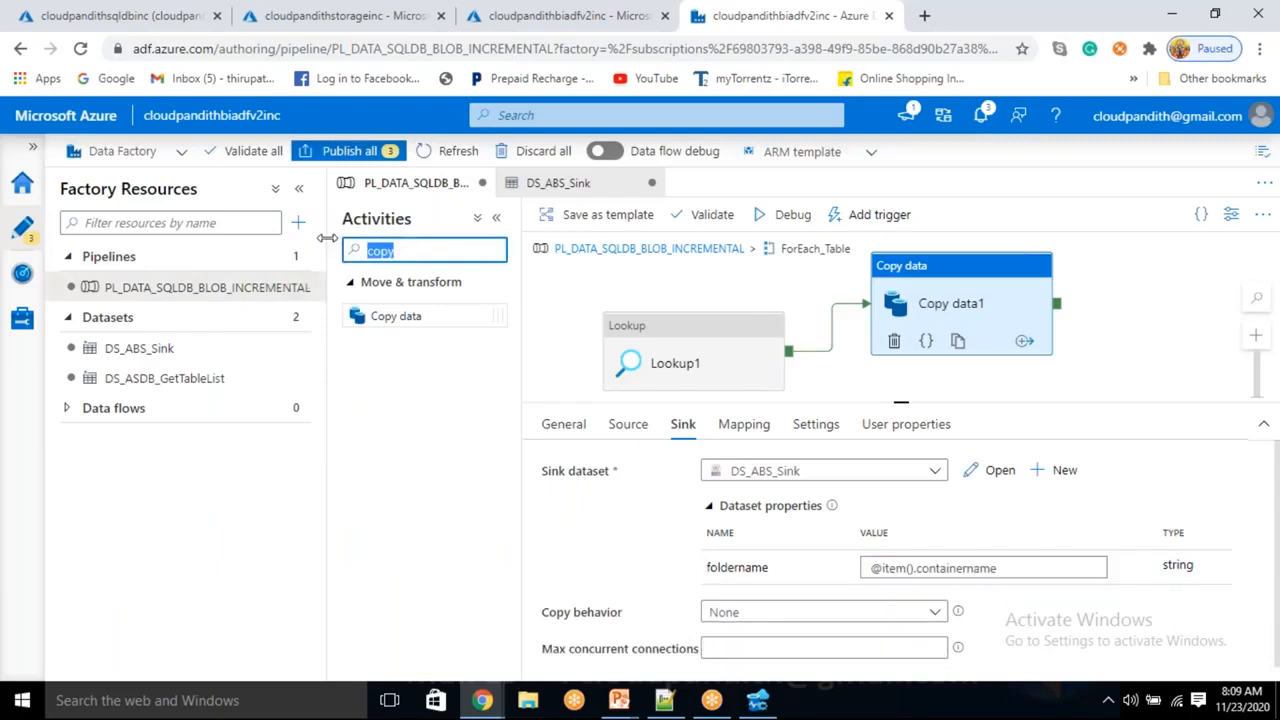
{"action": "type", "text": "stored"}
Step: Add Stored procedure1 inside ForEach_Table, running after Copy data1 succeeds
{"action": "left_click_drag", "start_coordinate": [423, 316], "coordinate": [1167, 302]}
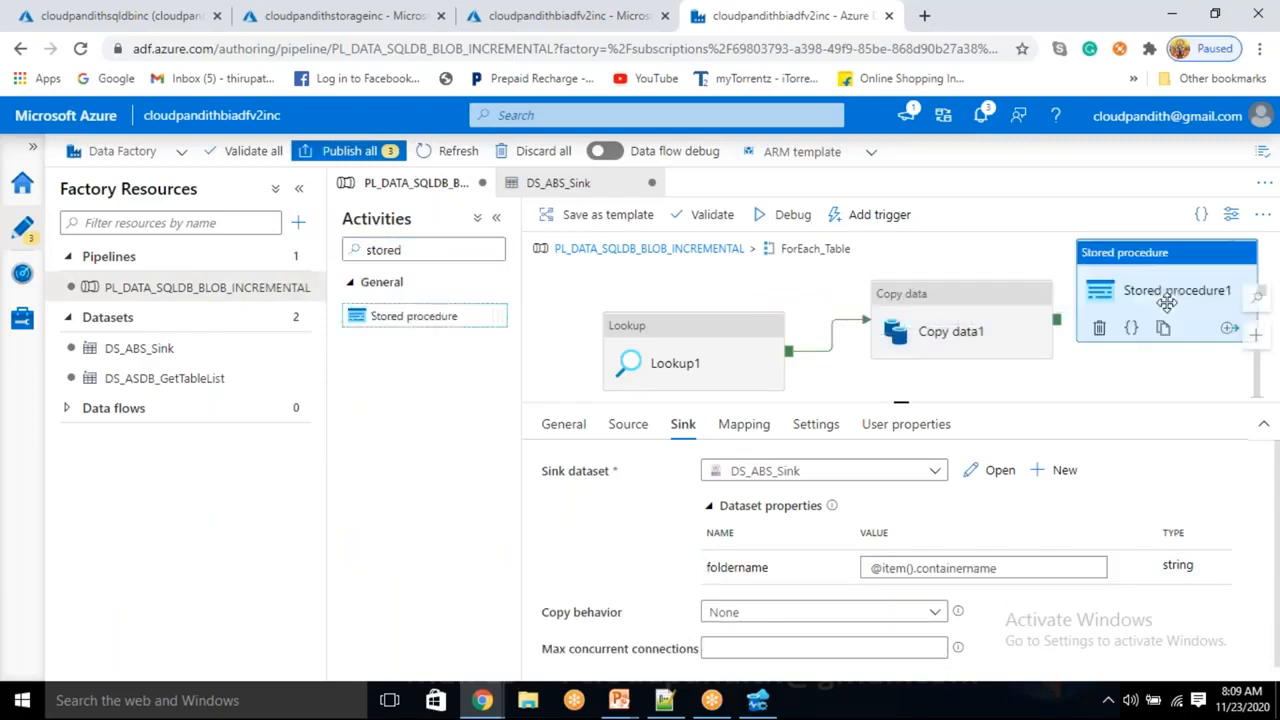
{"action": "left_click_drag", "start_coordinate": [1058, 320], "coordinate": [1154, 298]}
{"action": "left_click", "coordinate": [1160, 318]}
{"action": "left_click_drag", "start_coordinate": [836, 472], "coordinate": [689, 485]}
{"action": "left_click", "coordinate": [650, 440]}
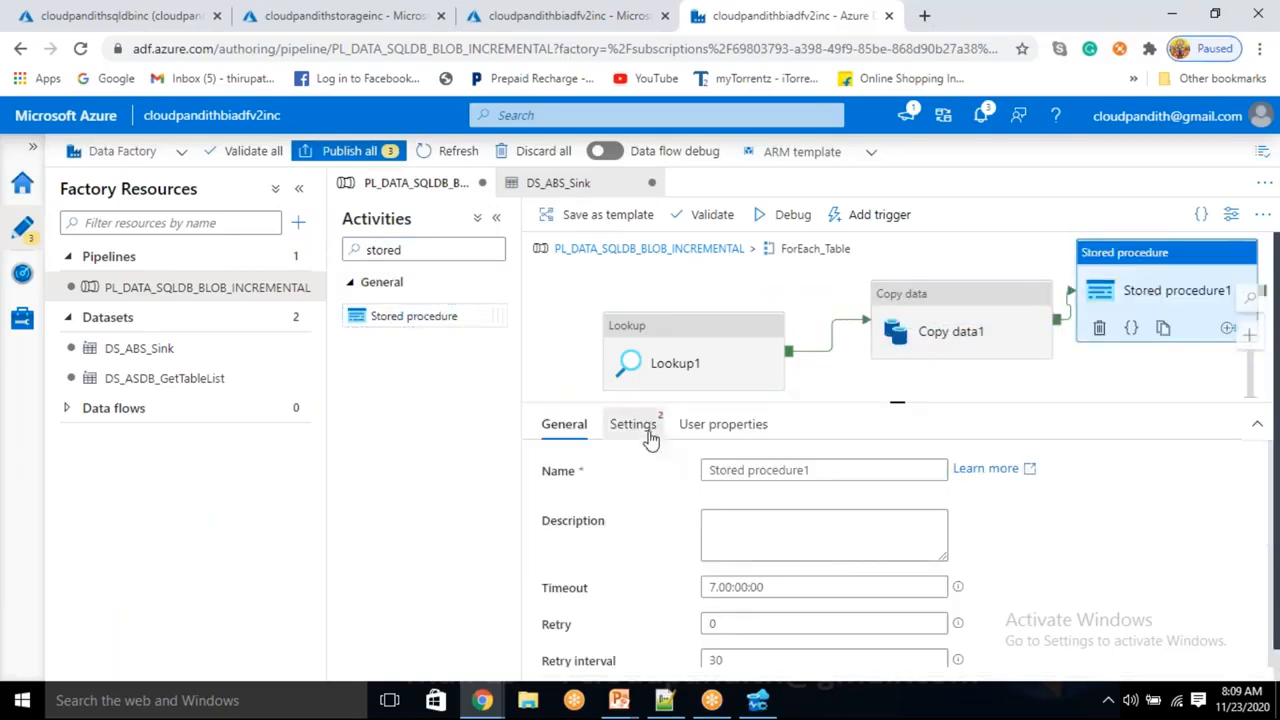
Step: Point Stored procedure1 at [dbo].[metadata_usp] on LS_ASDB and import its parameters
{"action": "left_click", "coordinate": [755, 474]}
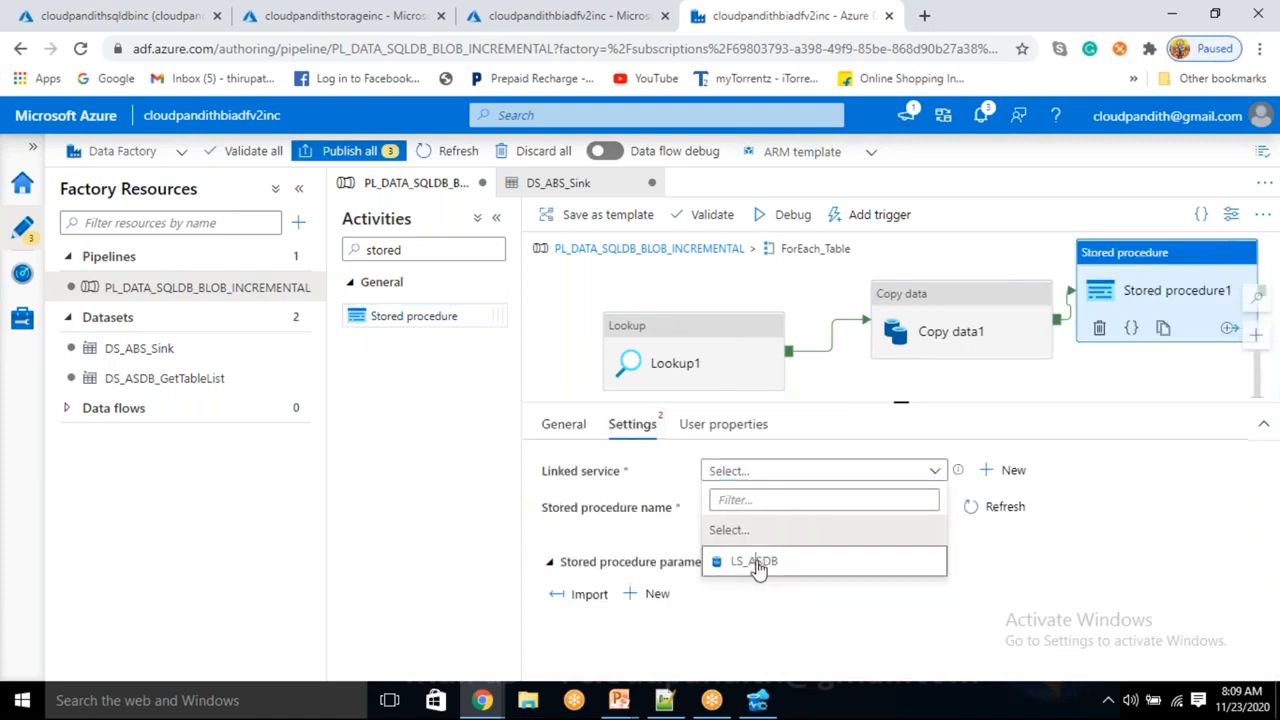
{"action": "left_click", "coordinate": [758, 563]}
{"action": "left_click", "coordinate": [760, 510]}
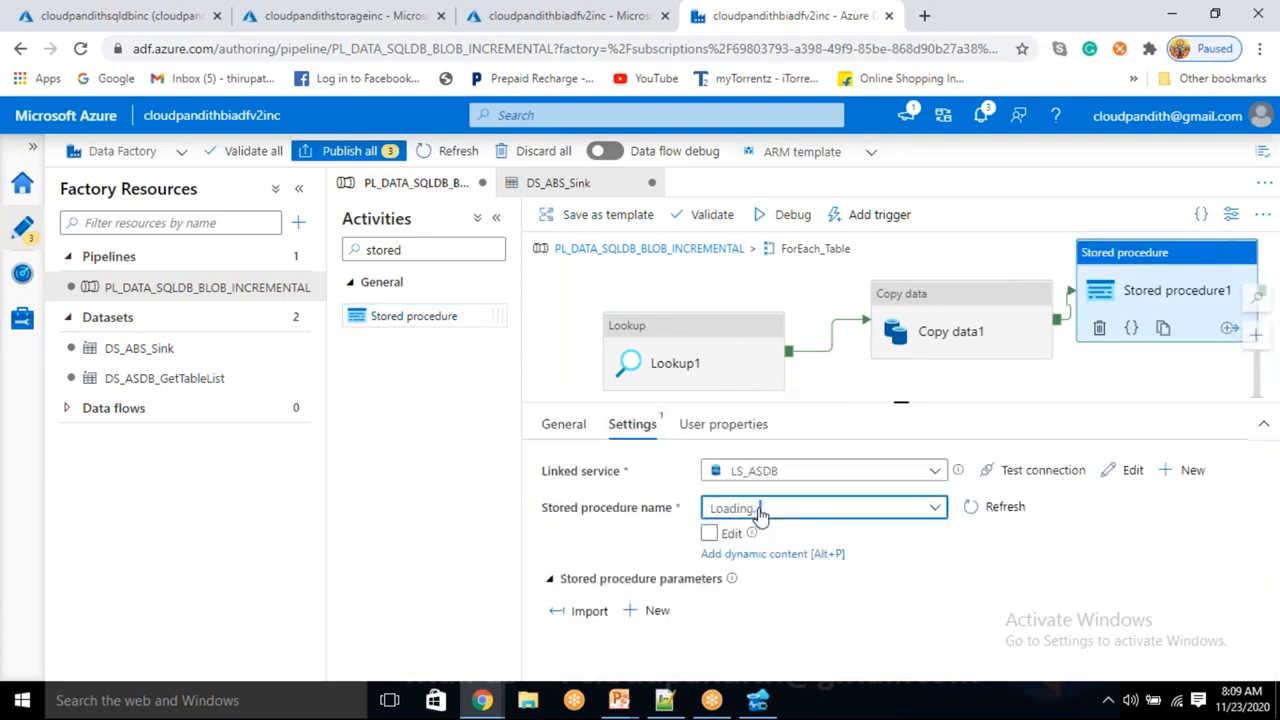
{"action": "left_click", "coordinate": [761, 516]}
{"action": "left_click", "coordinate": [760, 516]}
{"action": "left_click", "coordinate": [751, 604]}
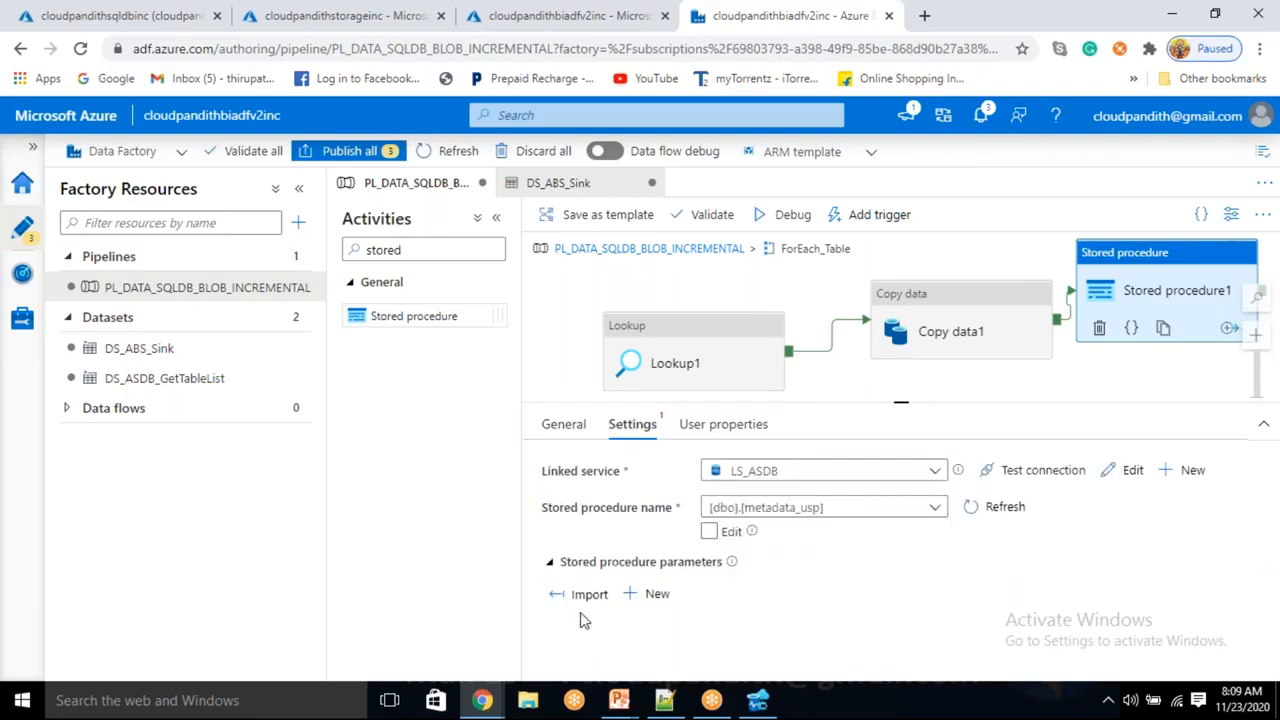
{"action": "left_click", "coordinate": [585, 593]}
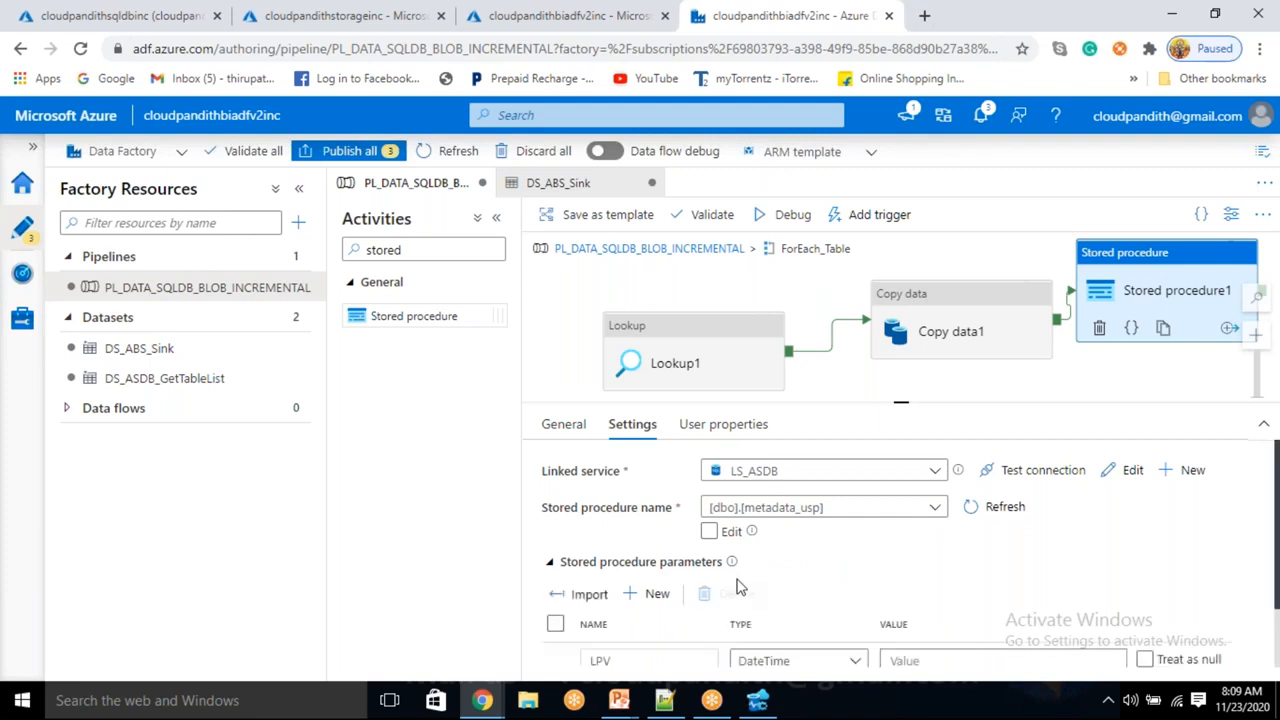
{"action": "scroll", "coordinate": [740, 587], "scroll_direction": "down", "scroll_amount": 1}
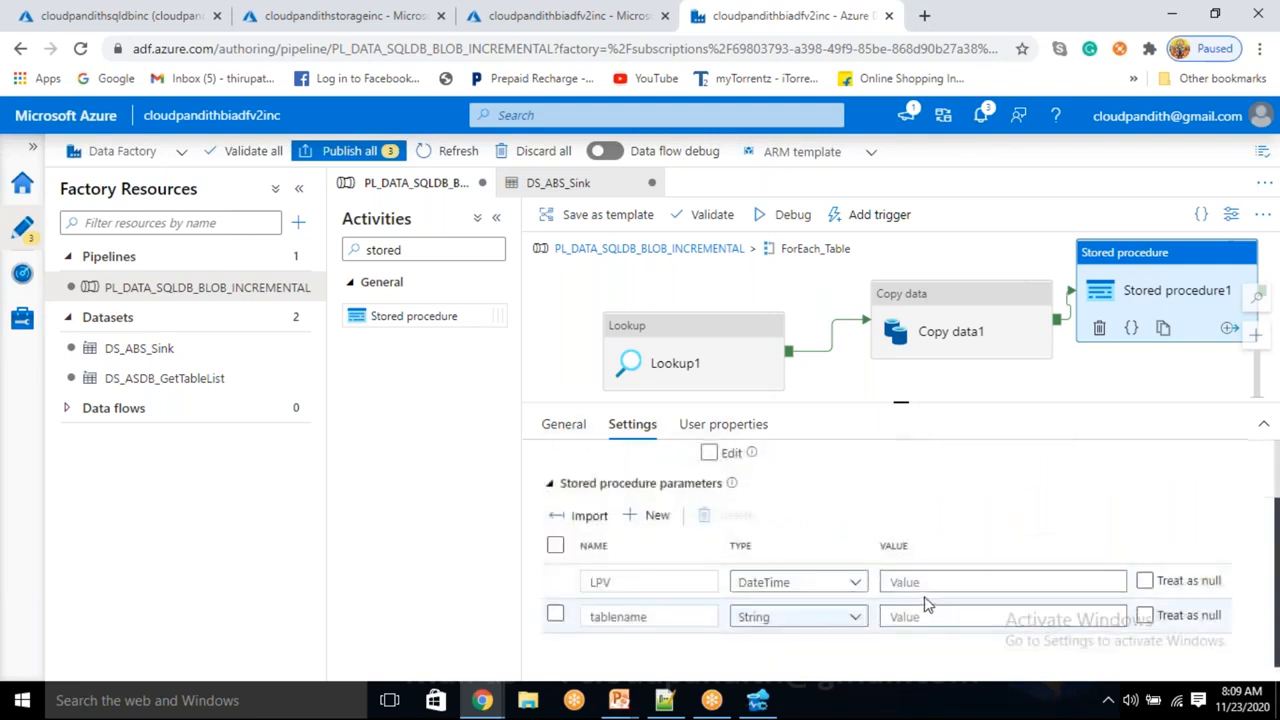
{"action": "left_click", "coordinate": [915, 583]}
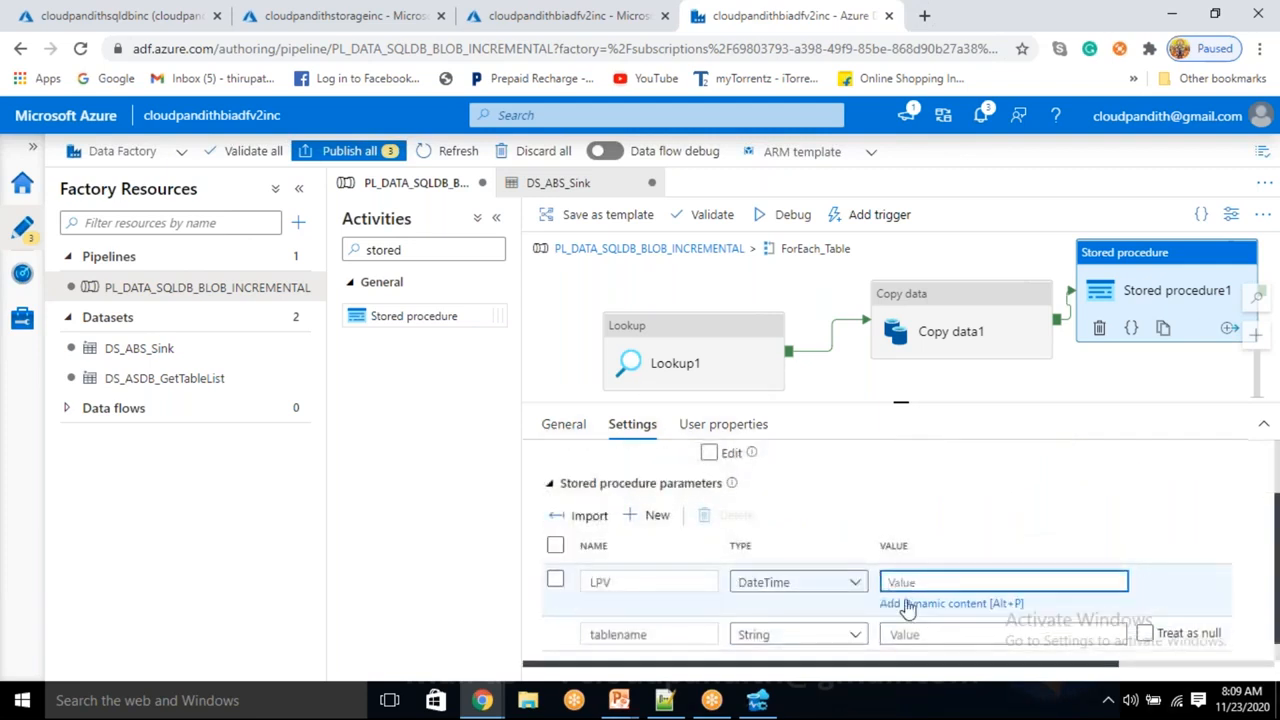
{"action": "left_click", "coordinate": [907, 604]}
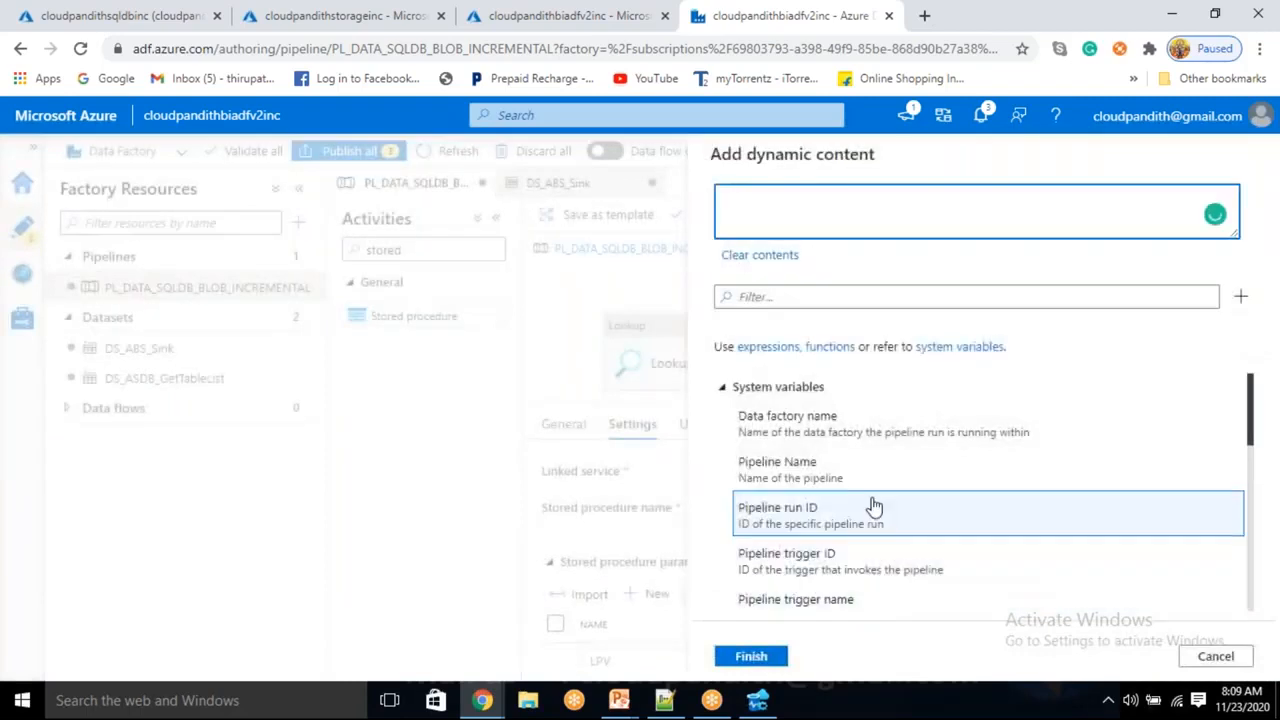
{"action": "scroll", "coordinate": [871, 508], "scroll_direction": "down", "scroll_amount": 5}
{"action": "left_click", "coordinate": [803, 603]}
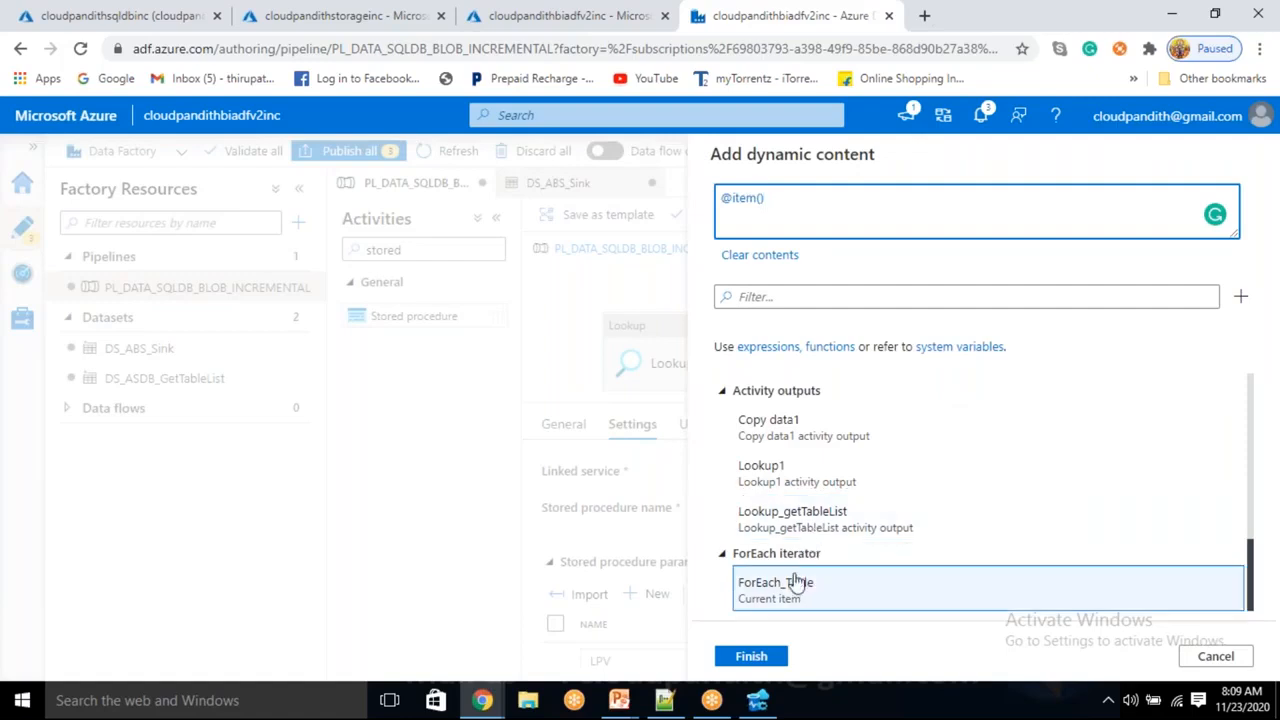
{"action": "left_click_drag", "start_coordinate": [717, 197], "coordinate": [765, 198]}
{"action": "key", "text": "BackSpace"}
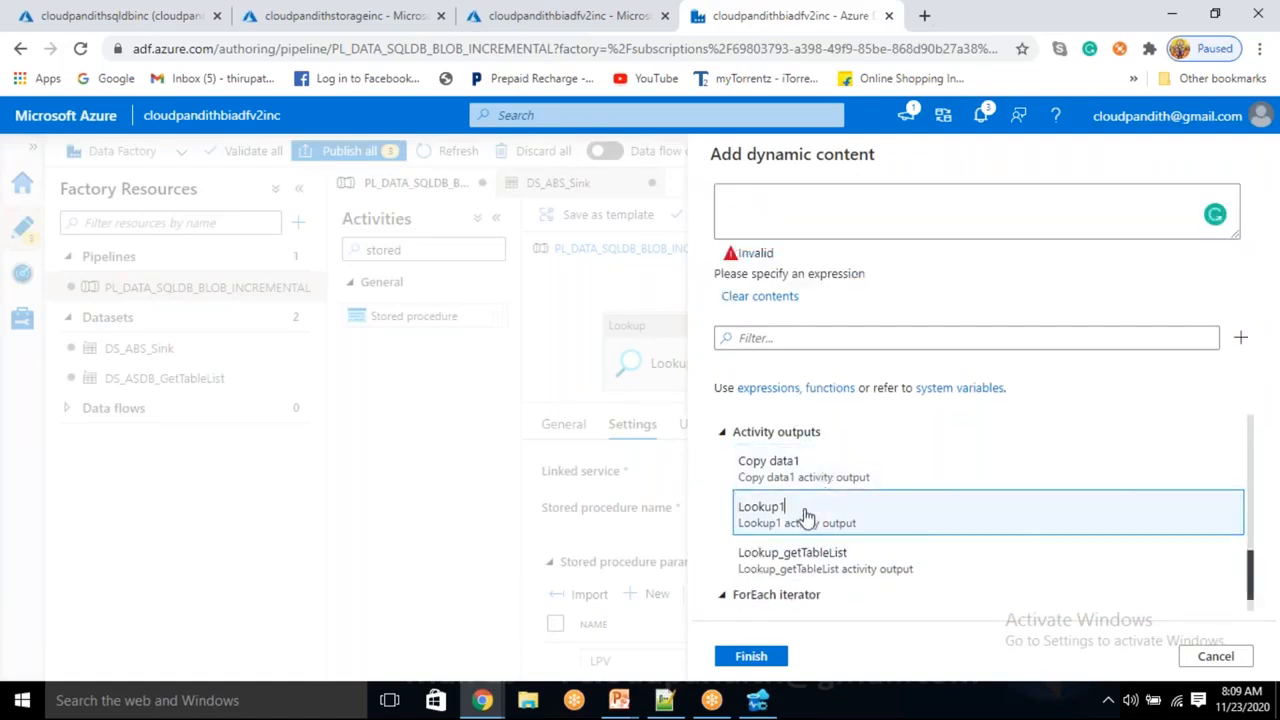
{"action": "left_click", "coordinate": [808, 515]}
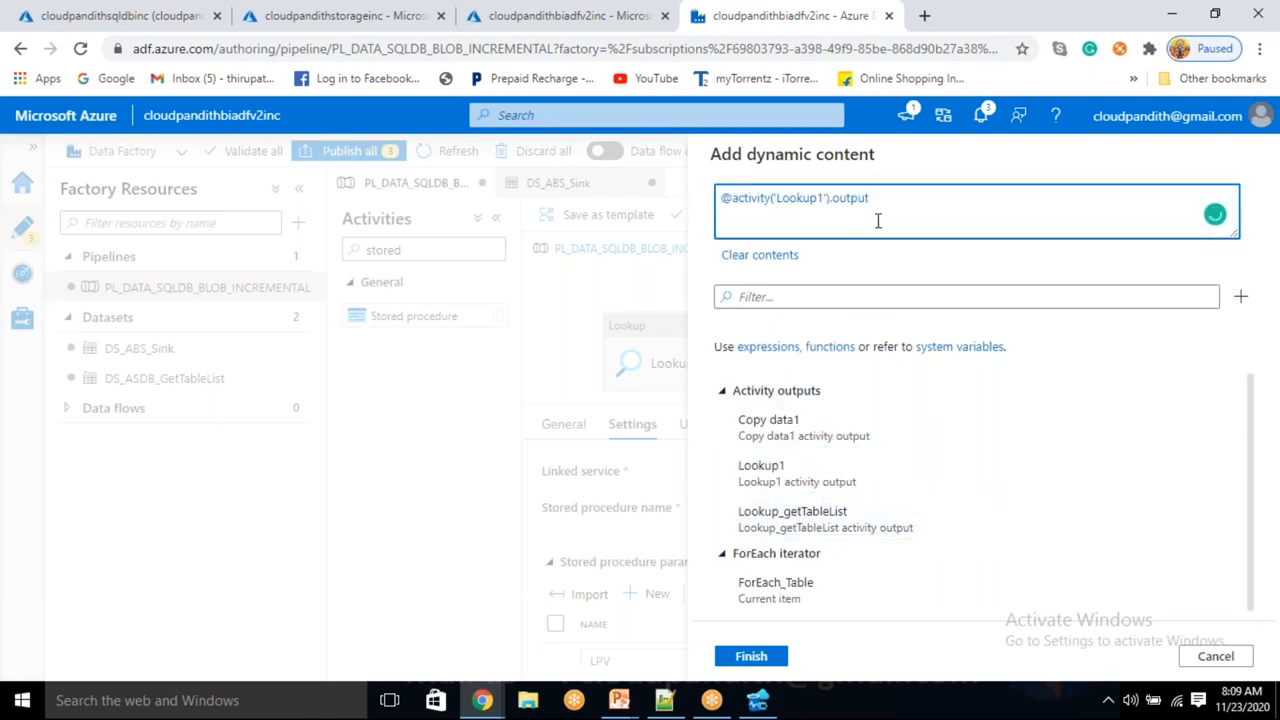
{"action": "type", "text": ".firstrow.maxvalue"}
{"action": "left_click", "coordinate": [768, 657]}
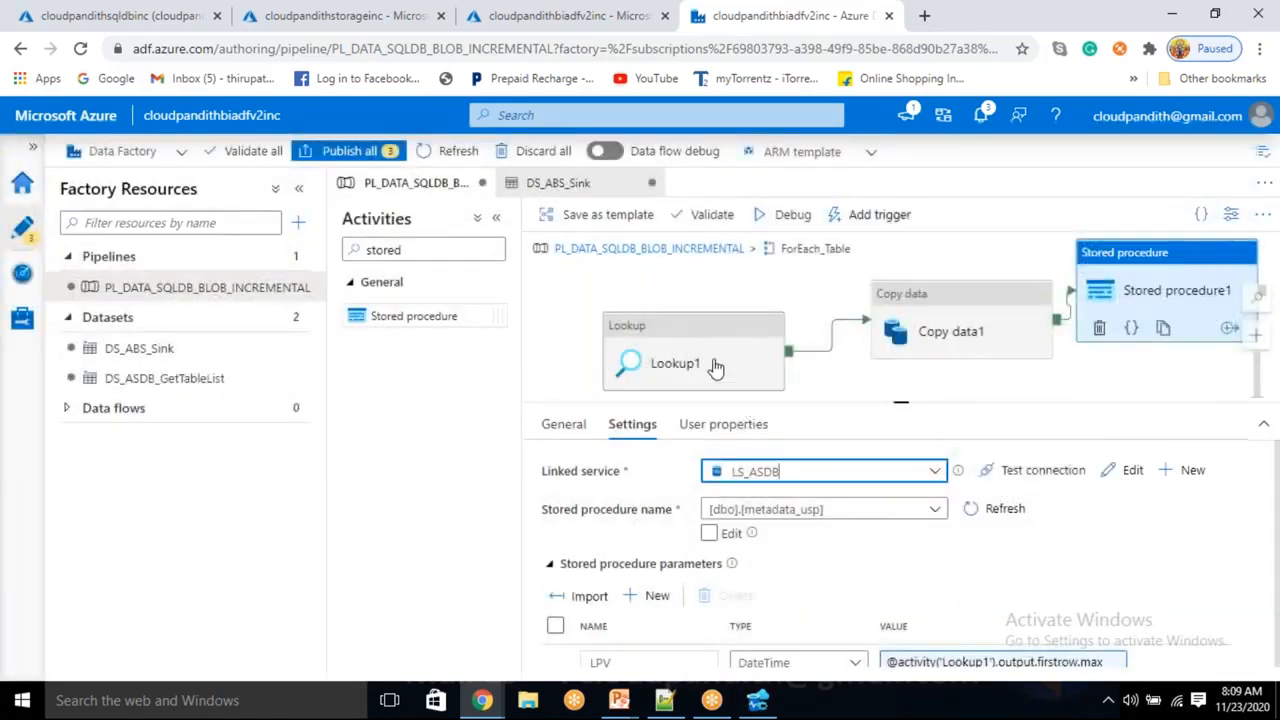
Step: Review Lookup1's max-value query and confirm that First row only is enabled
{"action": "left_click", "coordinate": [716, 367]}
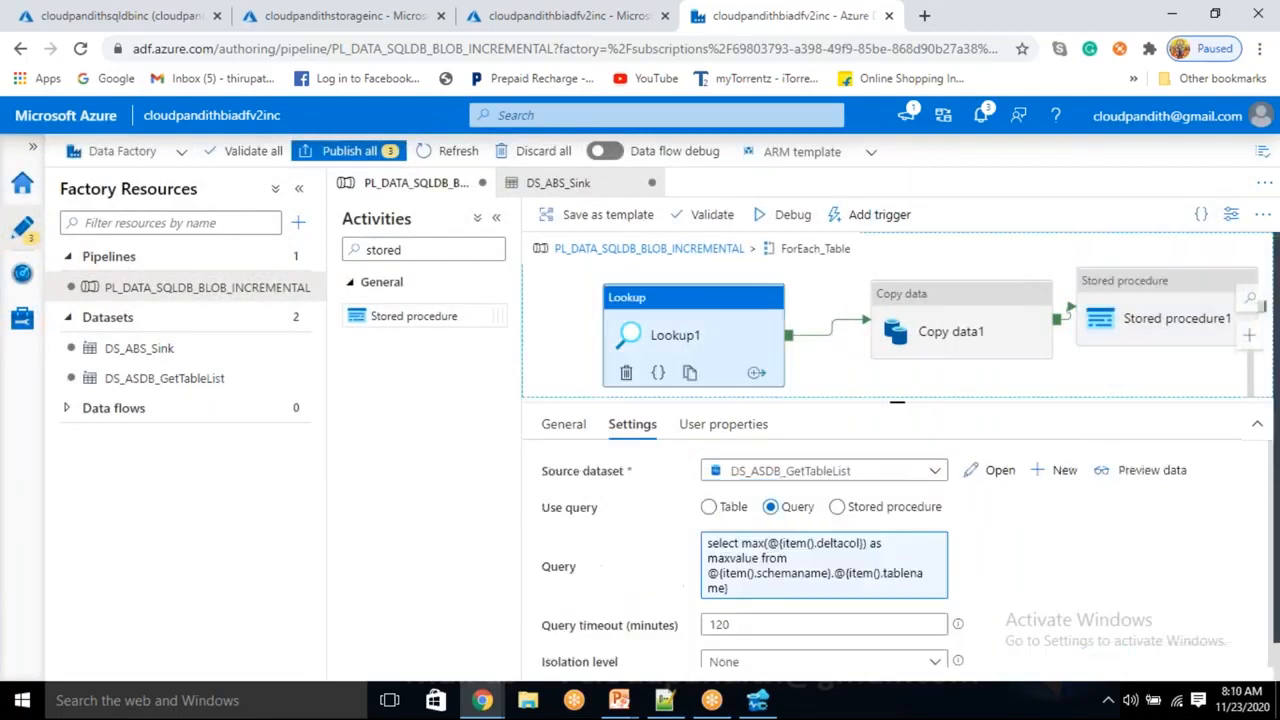
{"action": "left_click", "coordinate": [810, 558]}
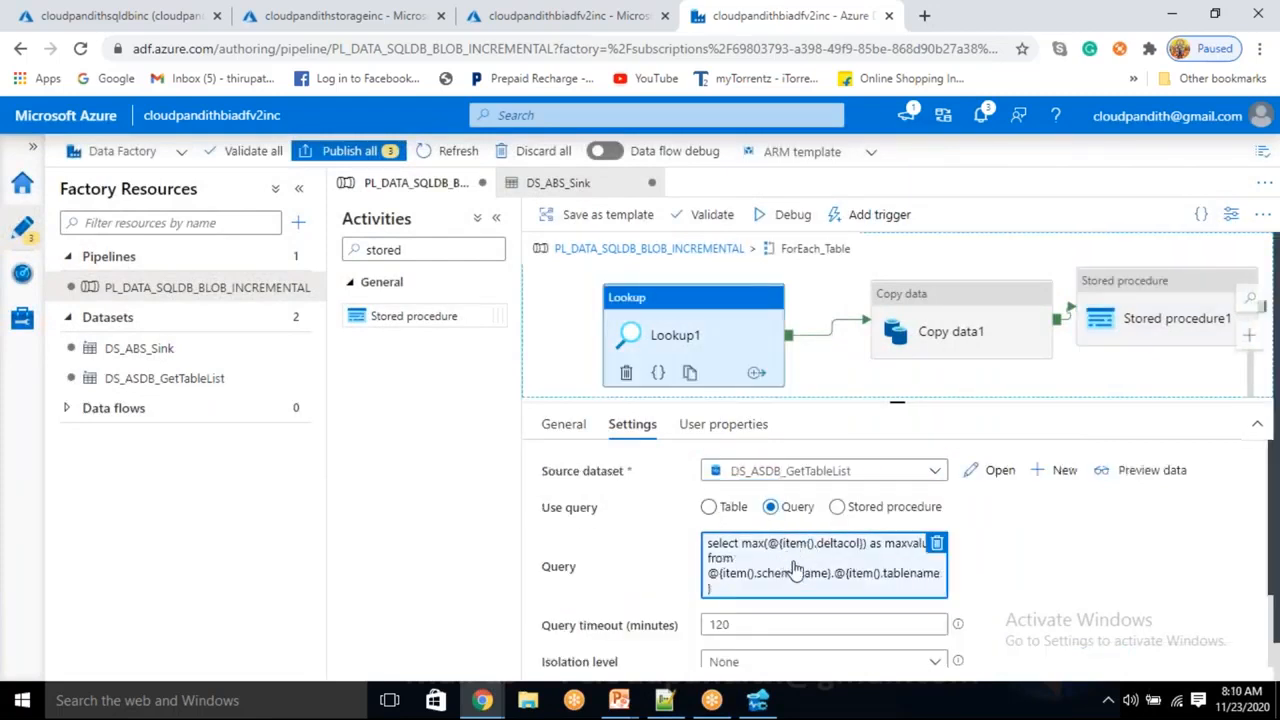
{"action": "scroll", "coordinate": [1022, 598], "scroll_direction": "down", "scroll_amount": 2}
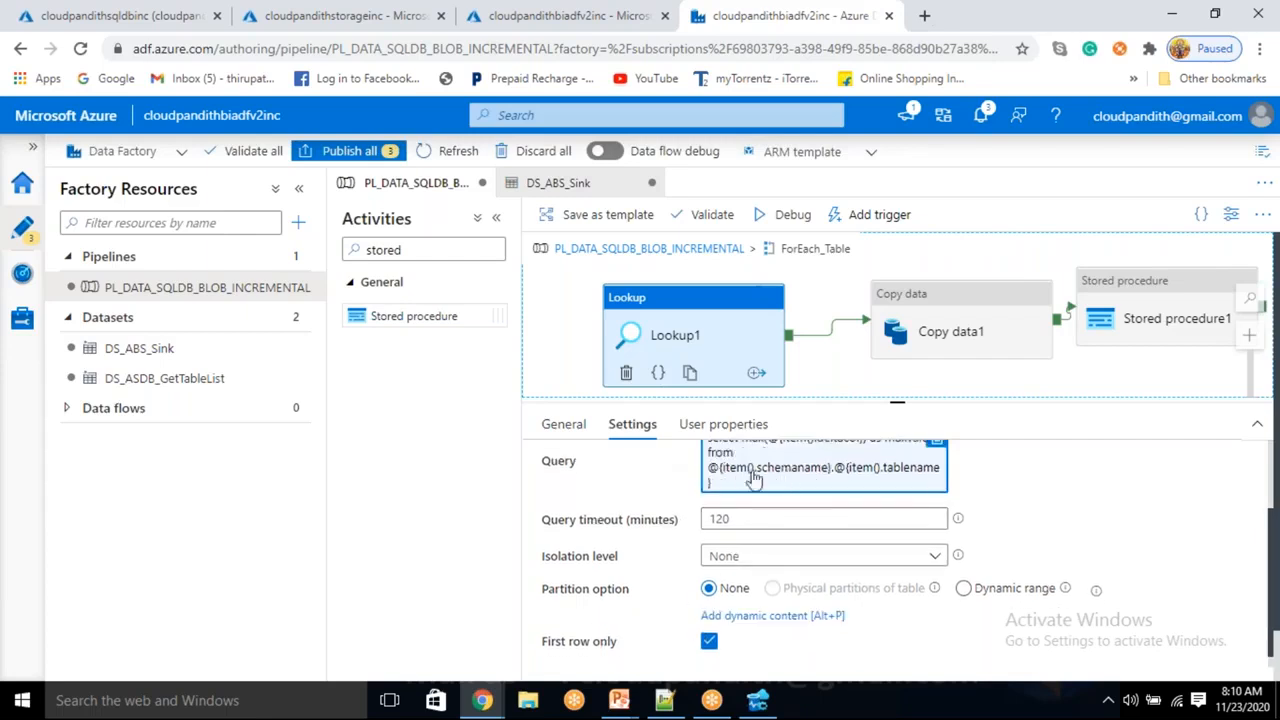
{"action": "scroll", "coordinate": [745, 477], "scroll_direction": "up", "scroll_amount": 1}
{"action": "scroll", "coordinate": [745, 525], "scroll_direction": "down", "scroll_amount": 1}
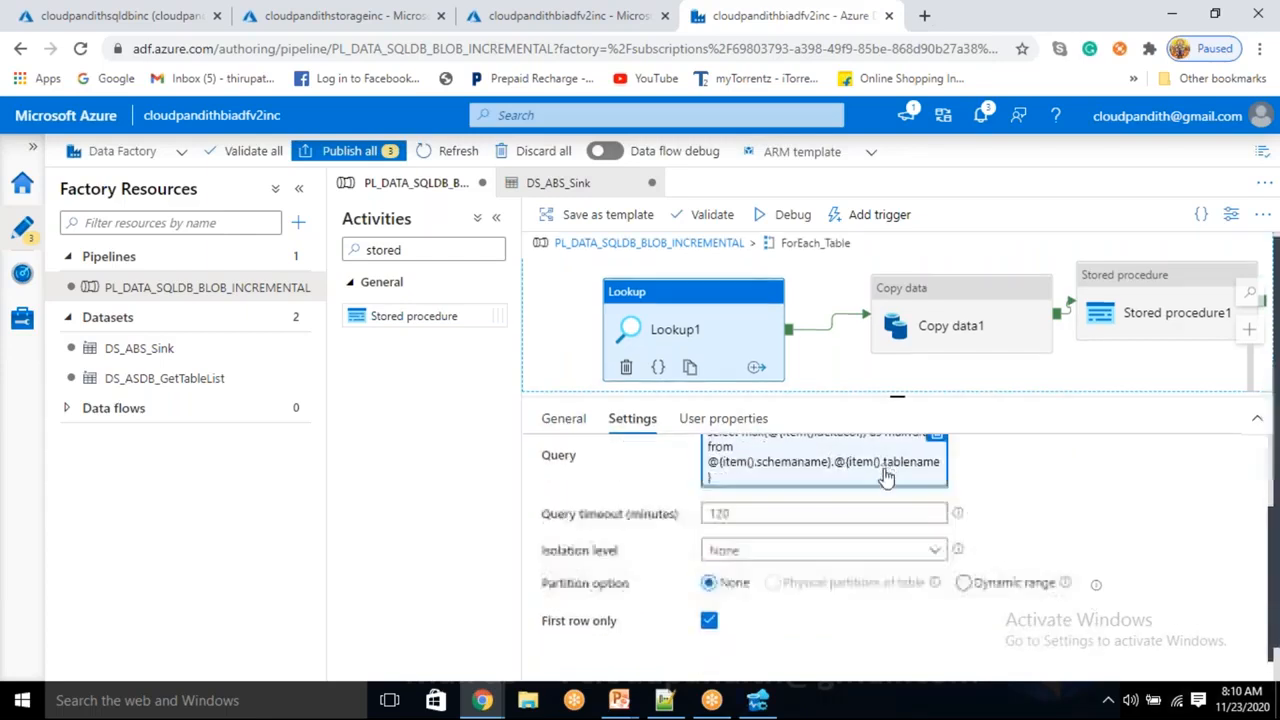
{"action": "scroll", "coordinate": [1063, 463], "scroll_direction": "up", "scroll_amount": 2}
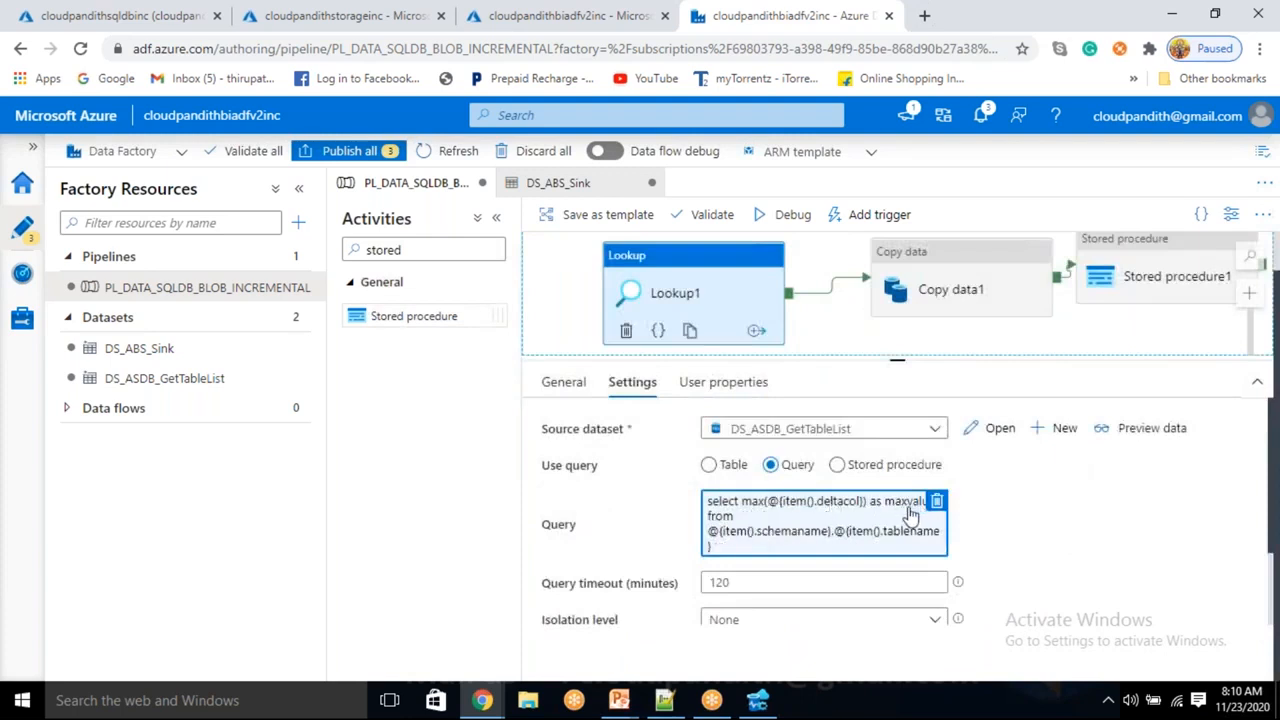
{"action": "left_click", "coordinate": [1160, 285]}
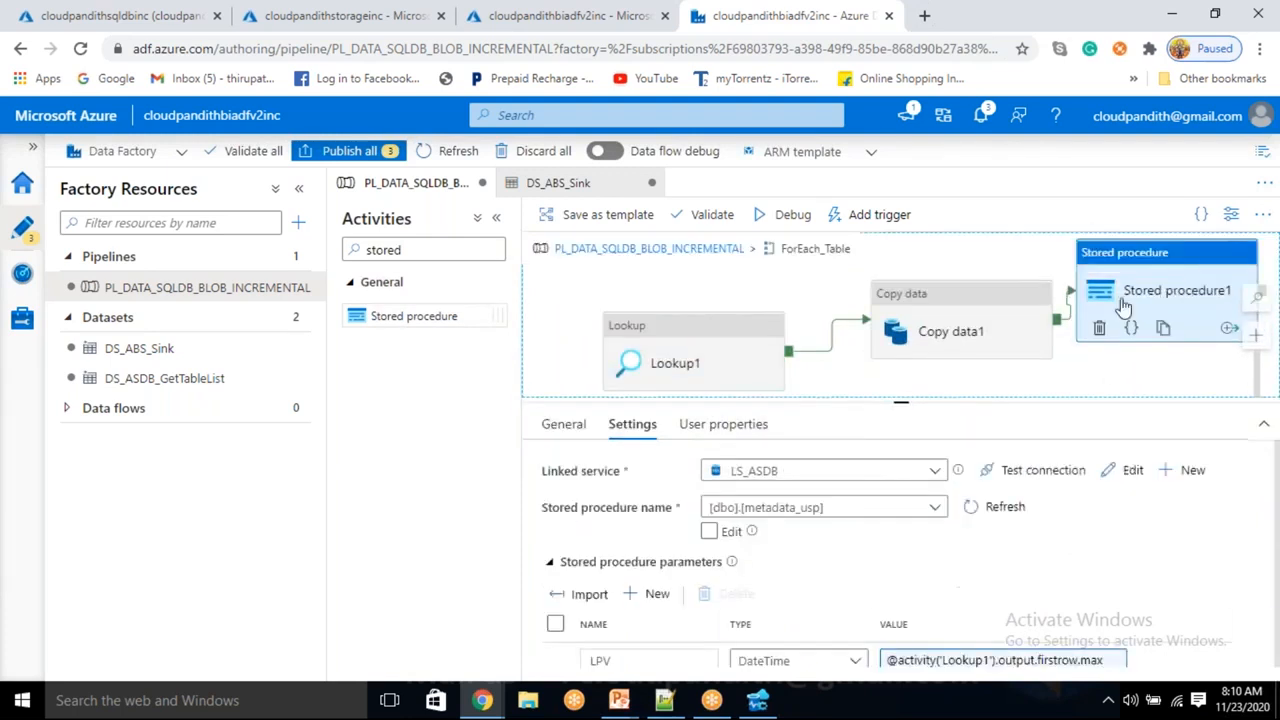
{"action": "scroll", "coordinate": [1006, 620], "scroll_direction": "down", "scroll_amount": 2}
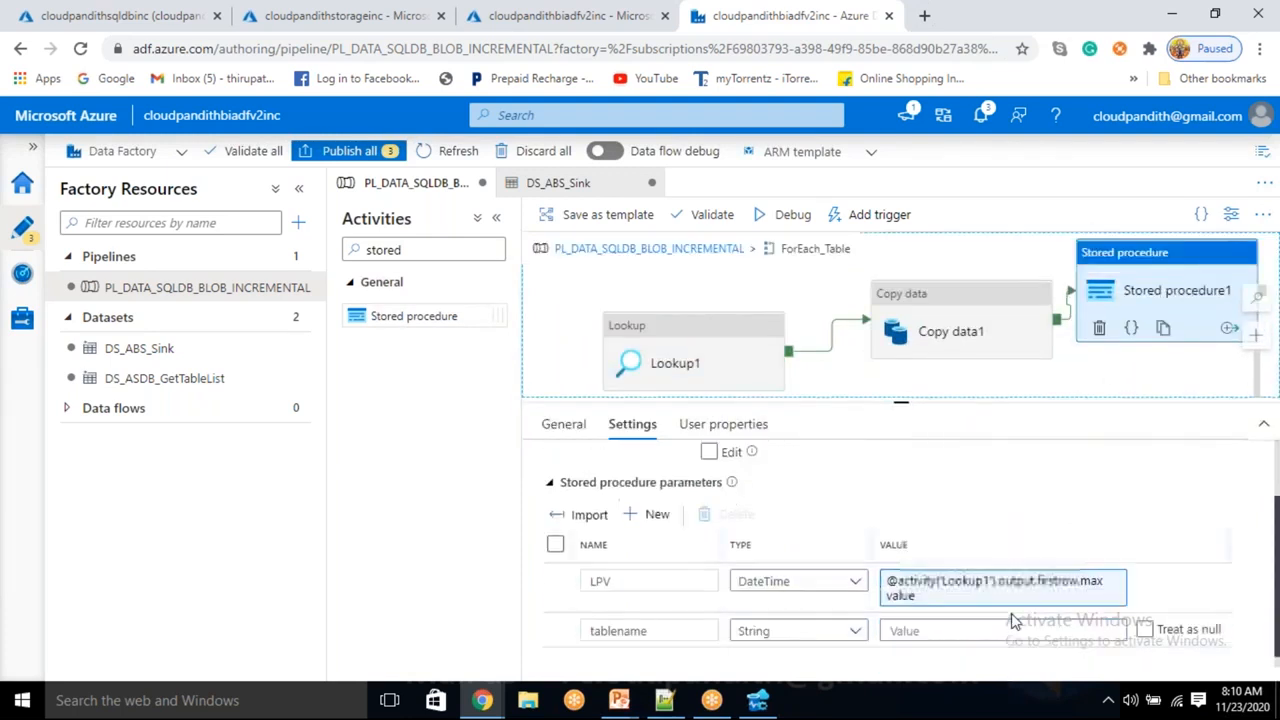
{"action": "left_click", "coordinate": [944, 615]}
{"action": "left_click", "coordinate": [909, 640]}
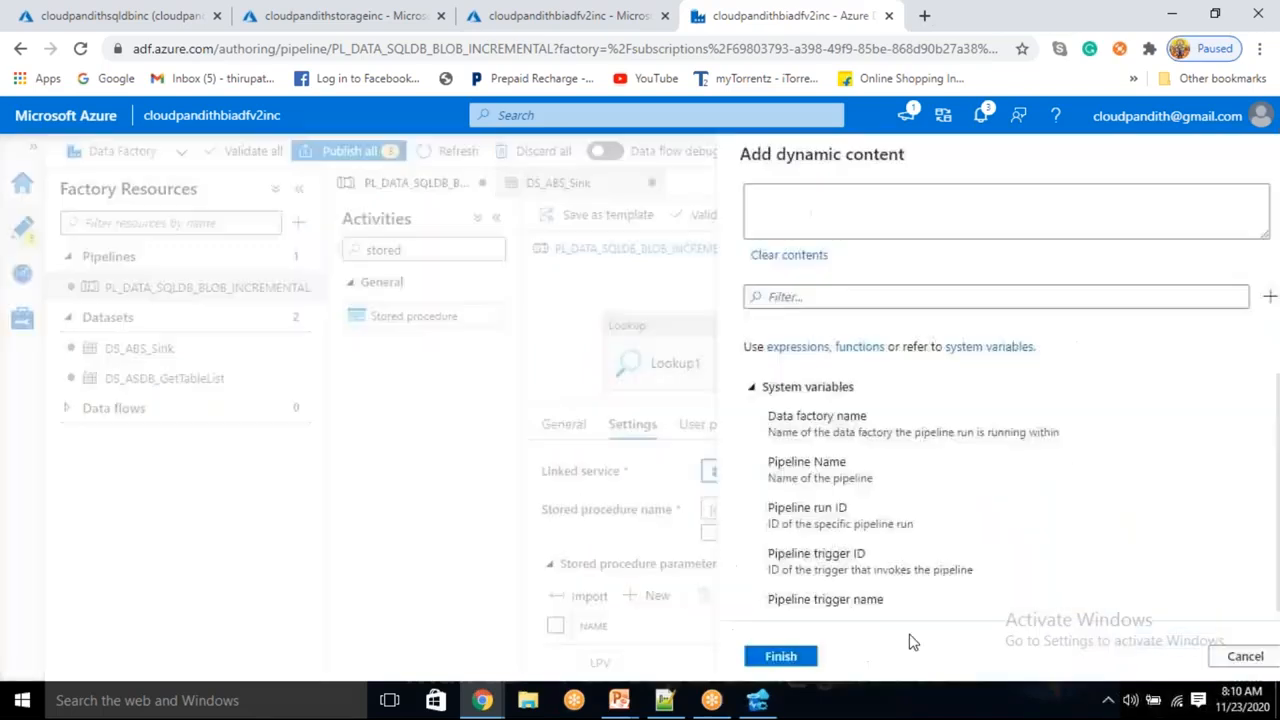
{"action": "scroll", "coordinate": [894, 510], "scroll_direction": "down", "scroll_amount": 5}
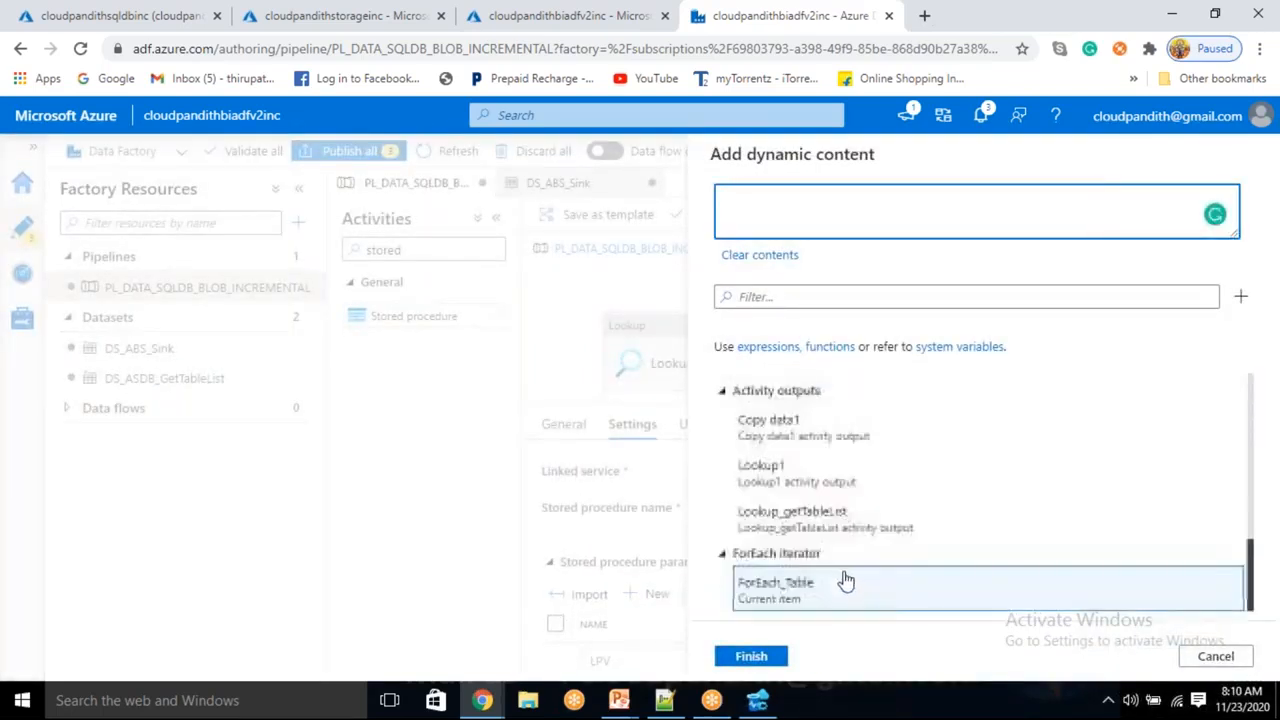
{"action": "left_click", "coordinate": [845, 581]}
{"action": "type", "text": ".tablename"}
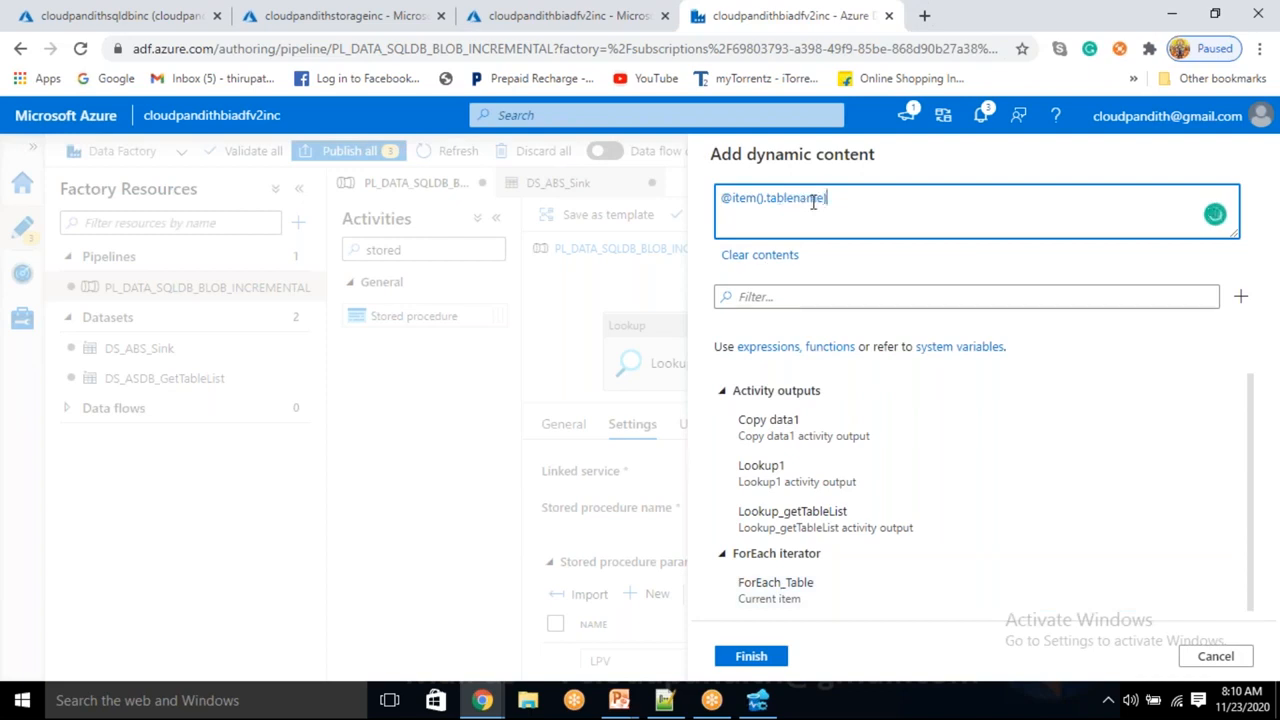
{"action": "type", "text": "("}
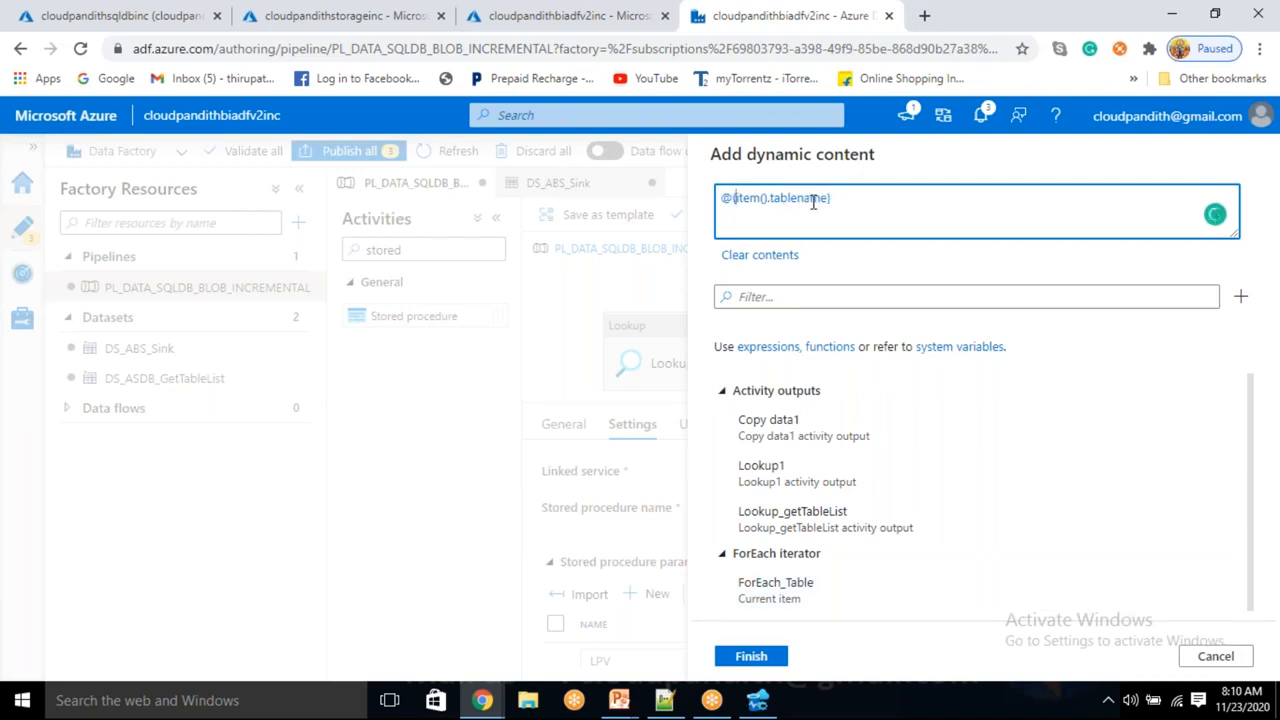
{"action": "left_click", "coordinate": [750, 657]}
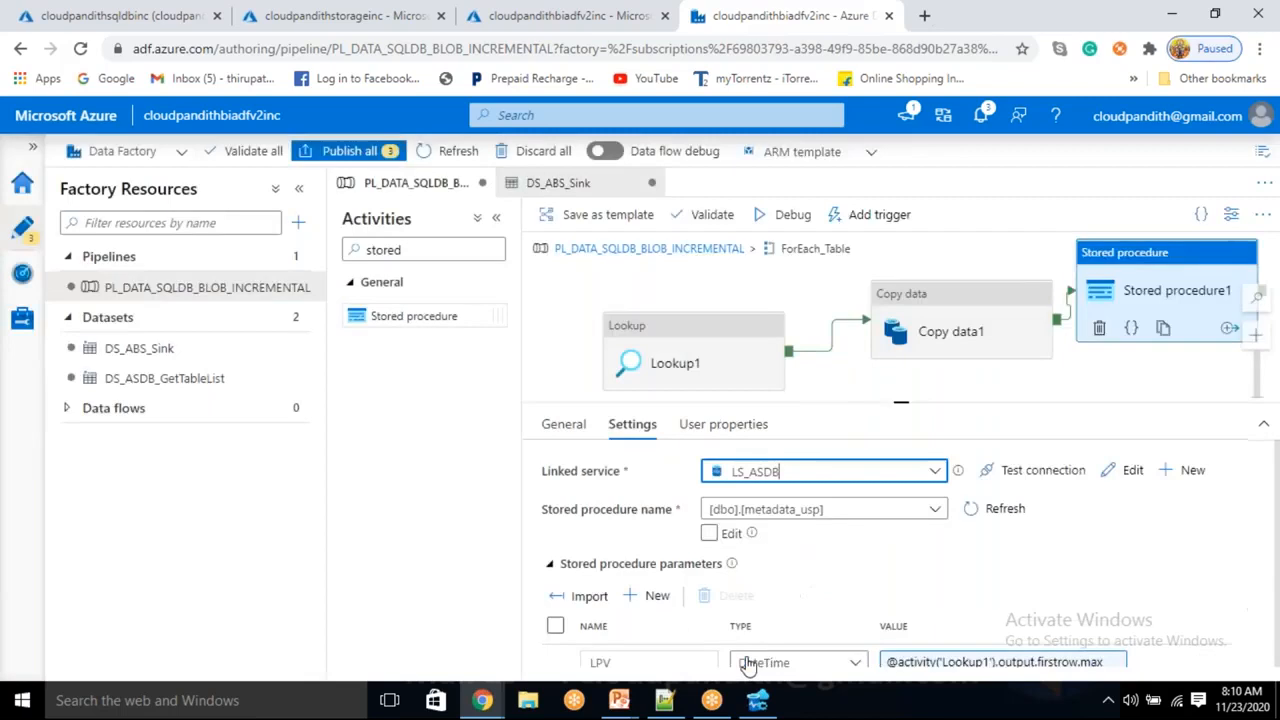
Step: Debug-run the pipeline from its top level and refresh until activities succeed, then switch to the slide show
{"action": "left_click", "coordinate": [618, 250]}
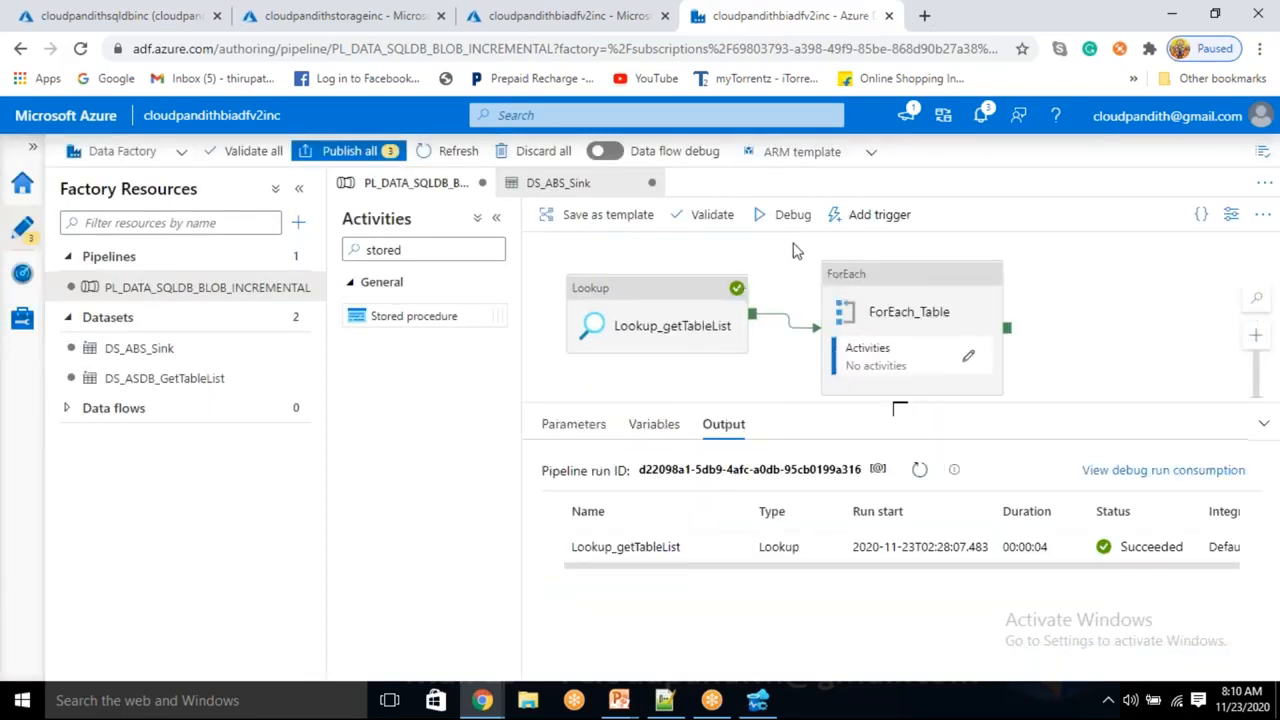
{"action": "left_click", "coordinate": [795, 216]}
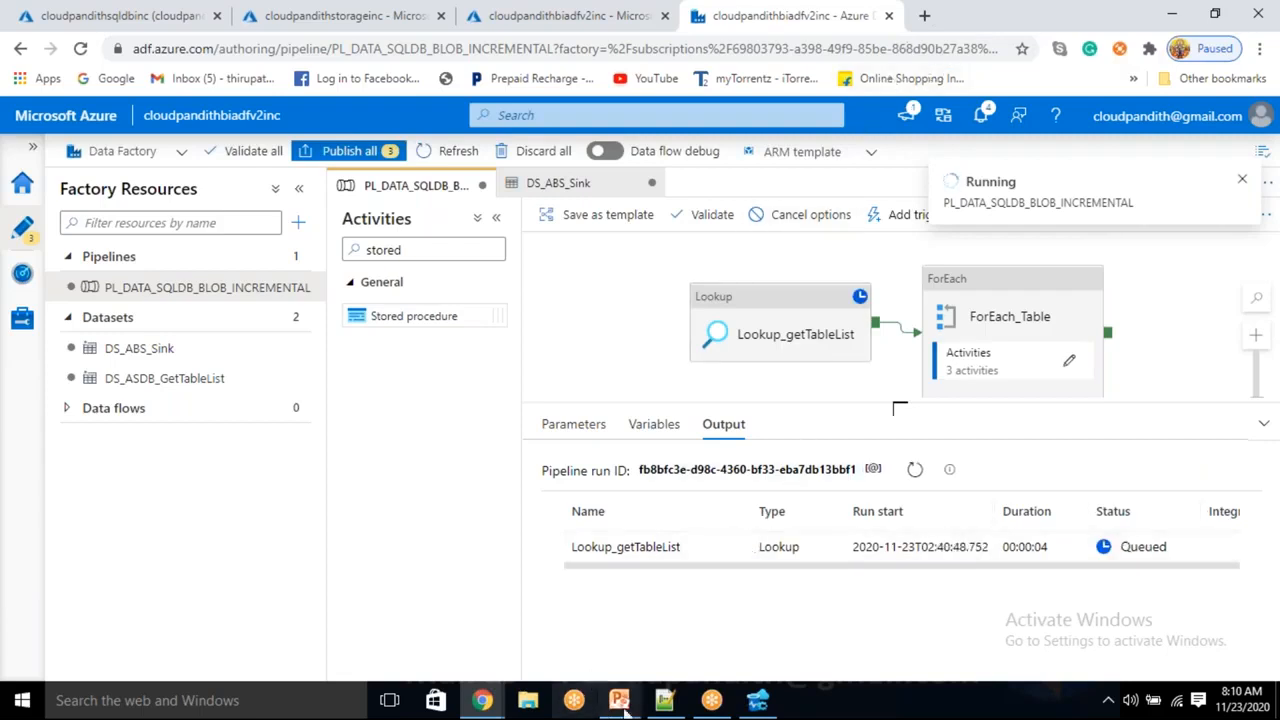
{"action": "mouse_move", "coordinate": [728, 556]}
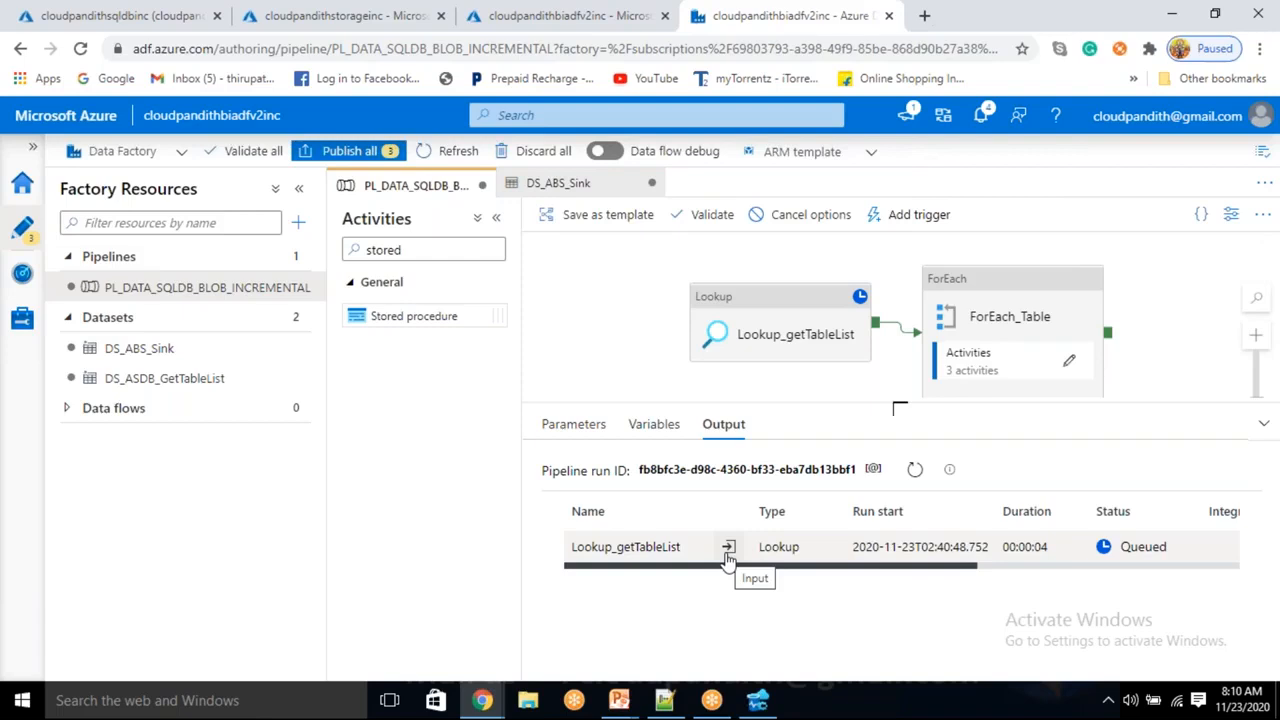
{"action": "left_click", "coordinate": [916, 473]}
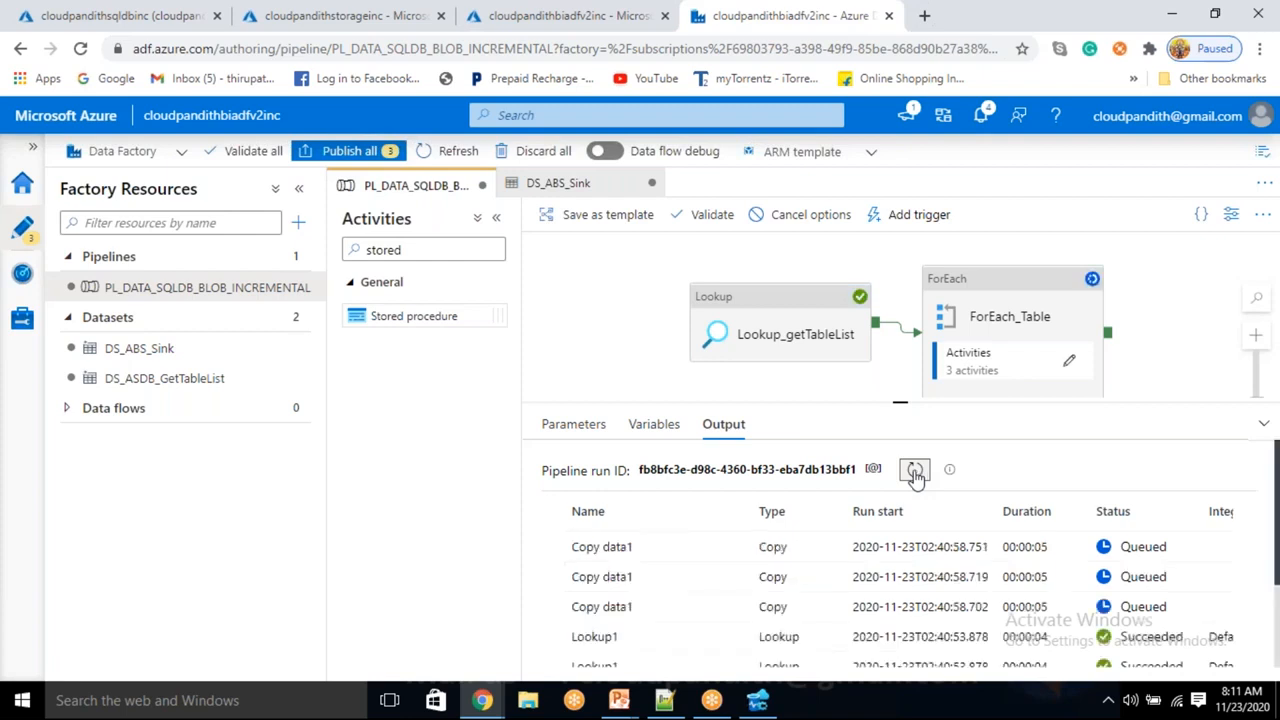
{"action": "scroll", "coordinate": [676, 624], "scroll_direction": "down", "scroll_amount": 3}
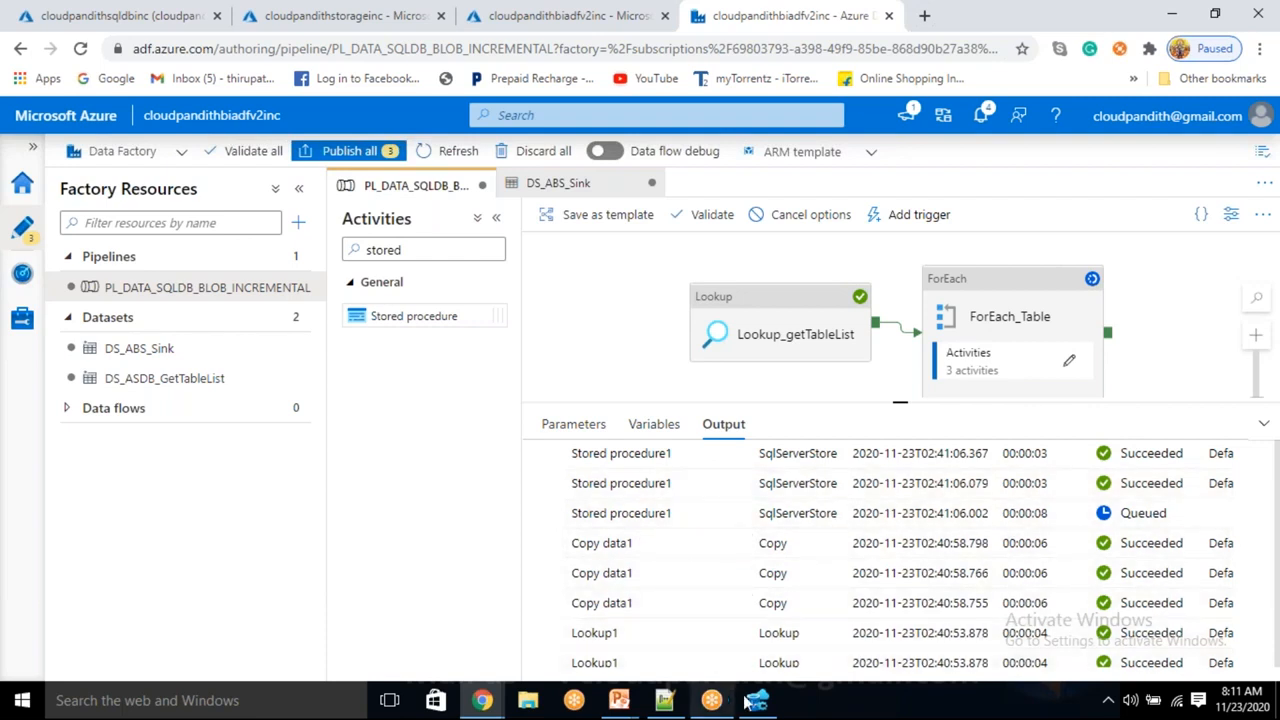
{"action": "left_click", "coordinate": [610, 704]}
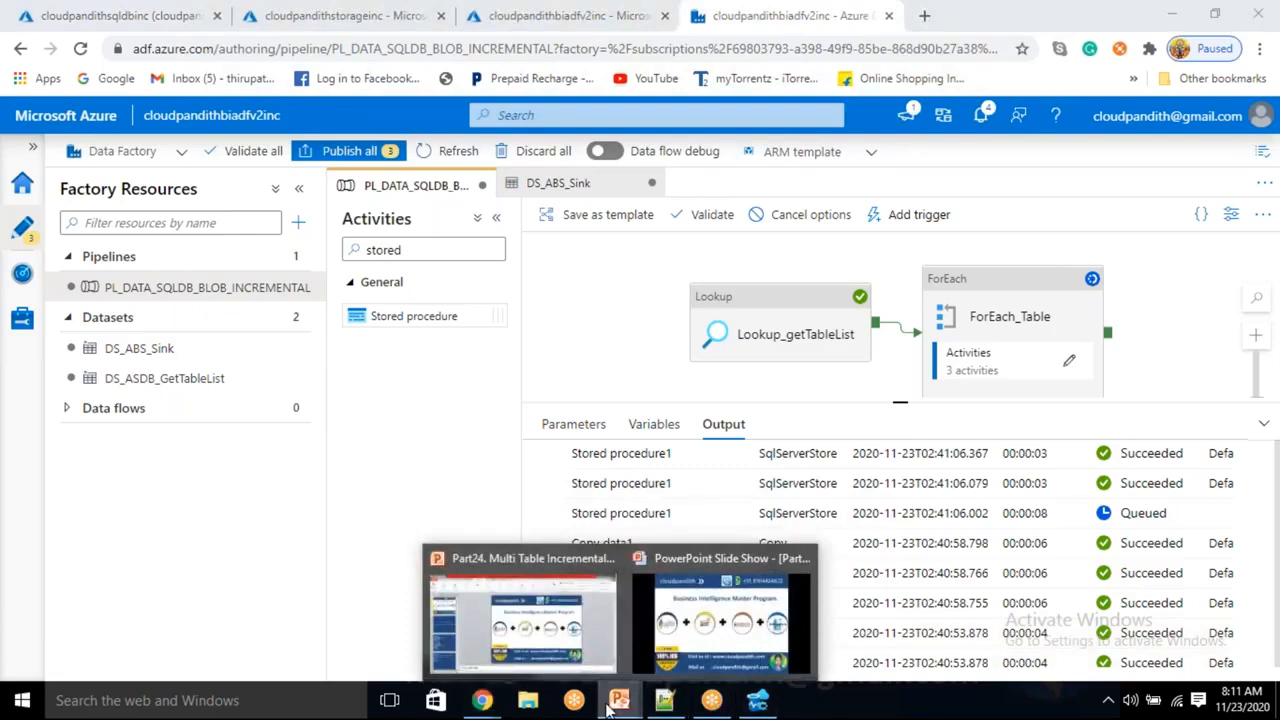
{"action": "left_click", "coordinate": [704, 635]}
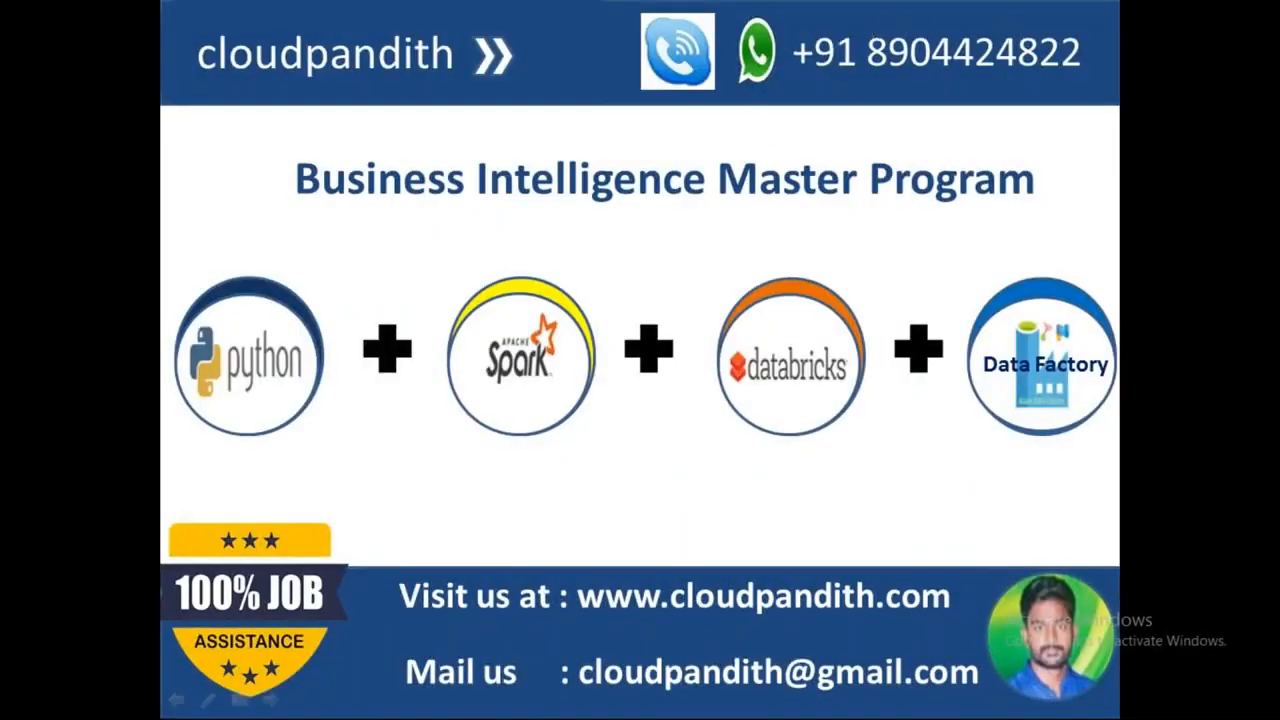
Step: Advance the Incremental Load slide's animation in PowerPoint, then return to Azure Data Studio
{"action": "mouse_move", "coordinate": [118, 676]}
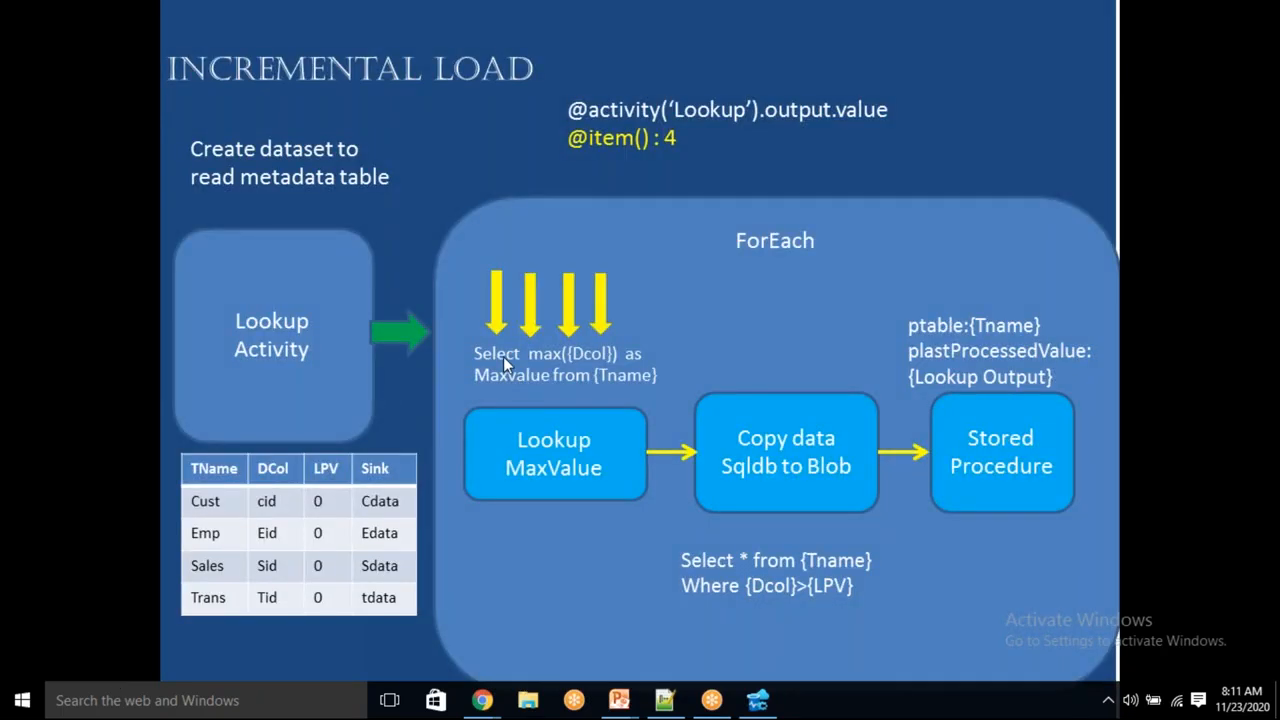
{"action": "left_click", "coordinate": [620, 282]}
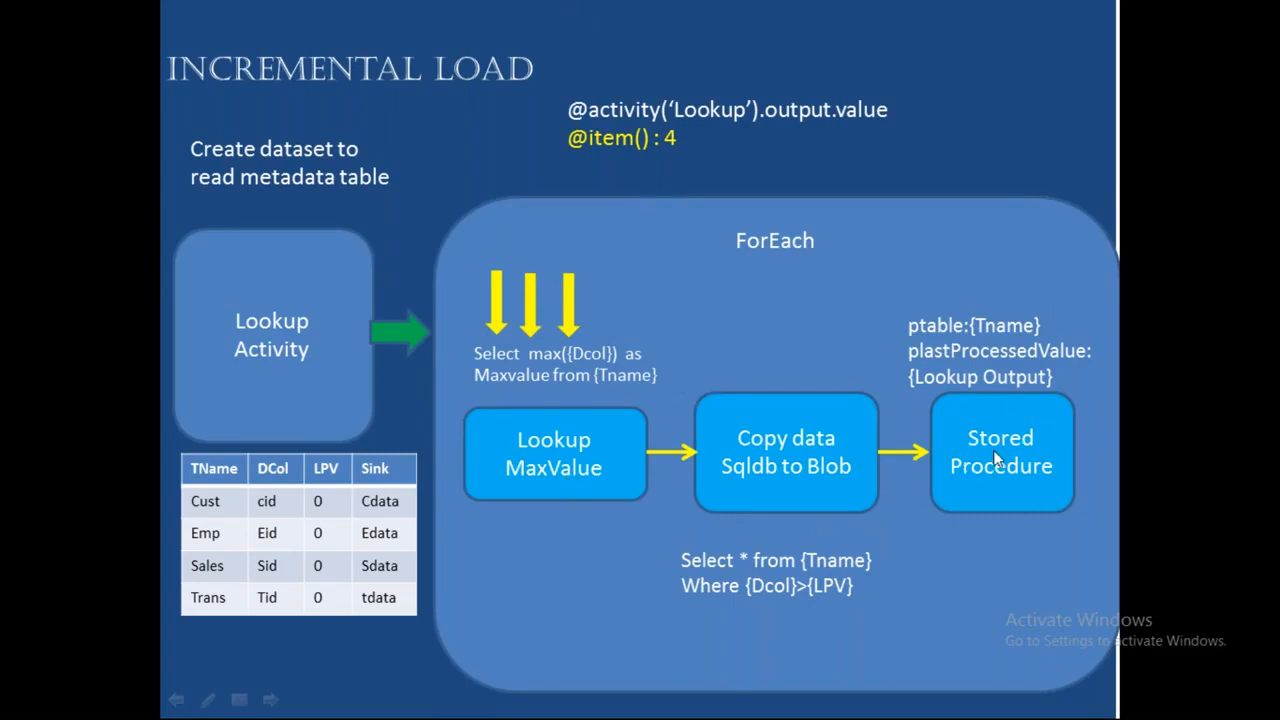
{"action": "key", "text": "alt+Tab"}
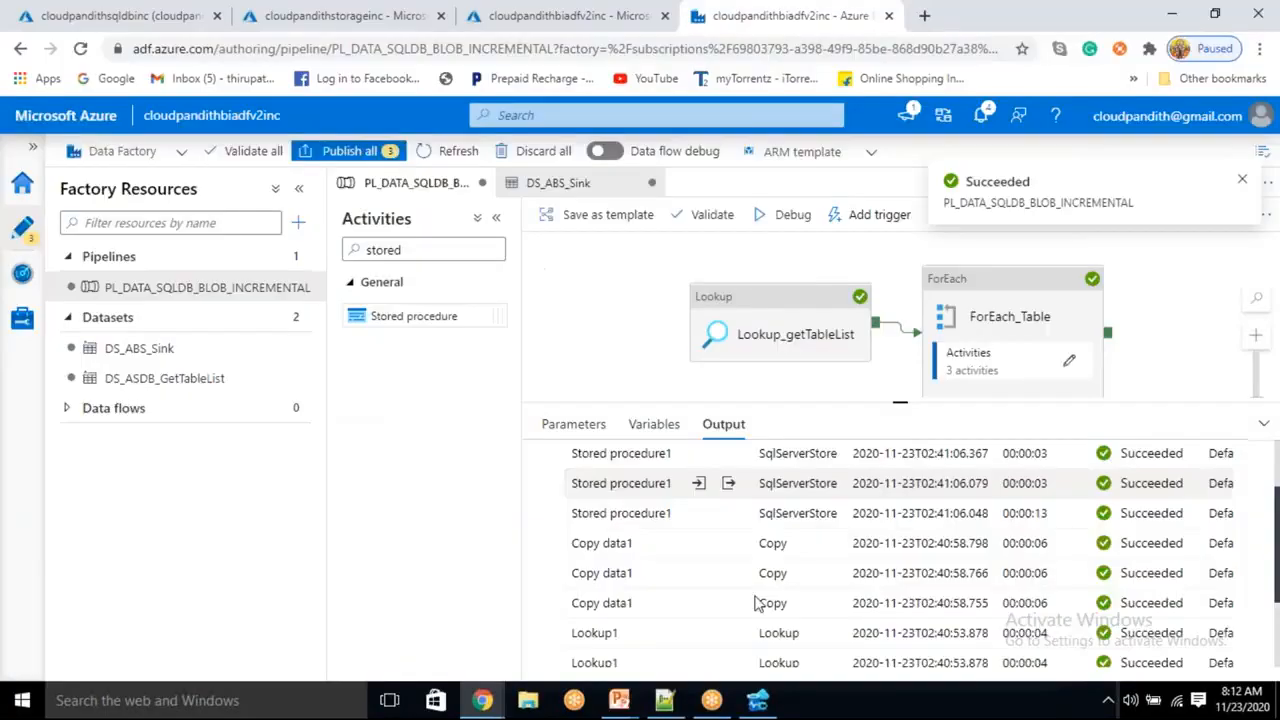
{"action": "left_click", "coordinate": [766, 704]}
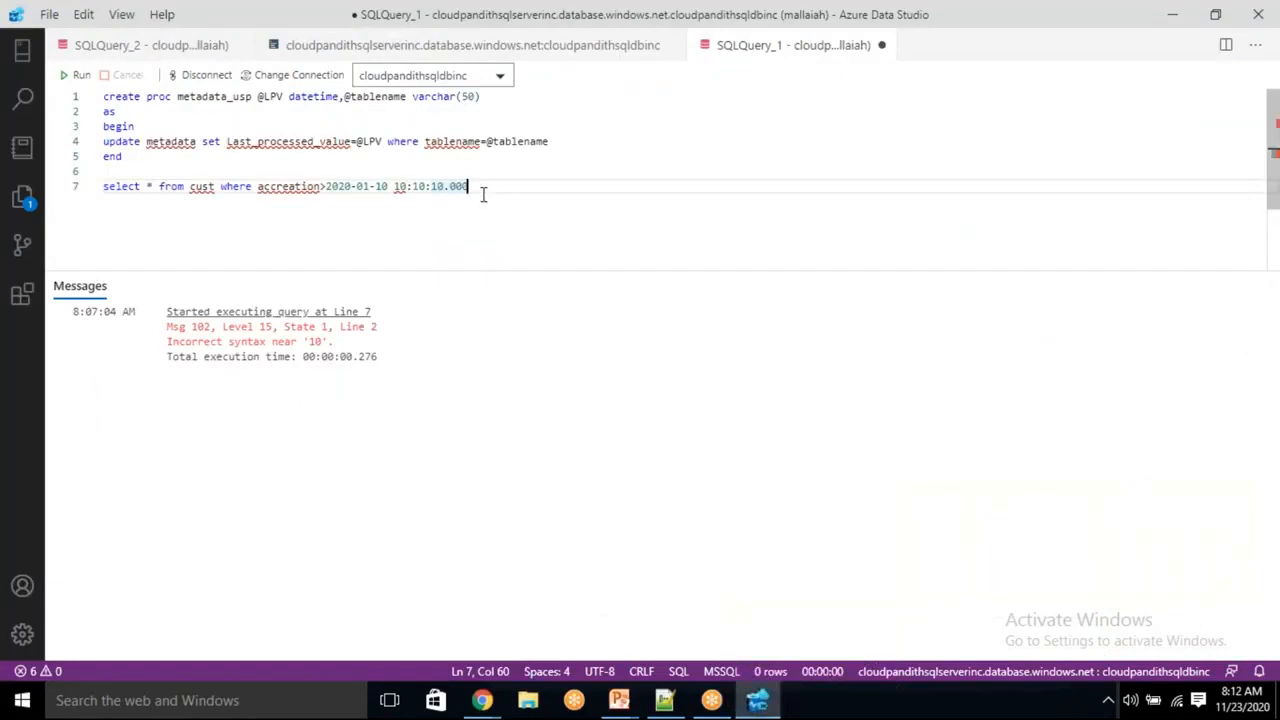
Step: Replace the old script with 'select * from metadata' and run it
{"action": "left_click_drag", "start_coordinate": [478, 187], "coordinate": [90, 105]}
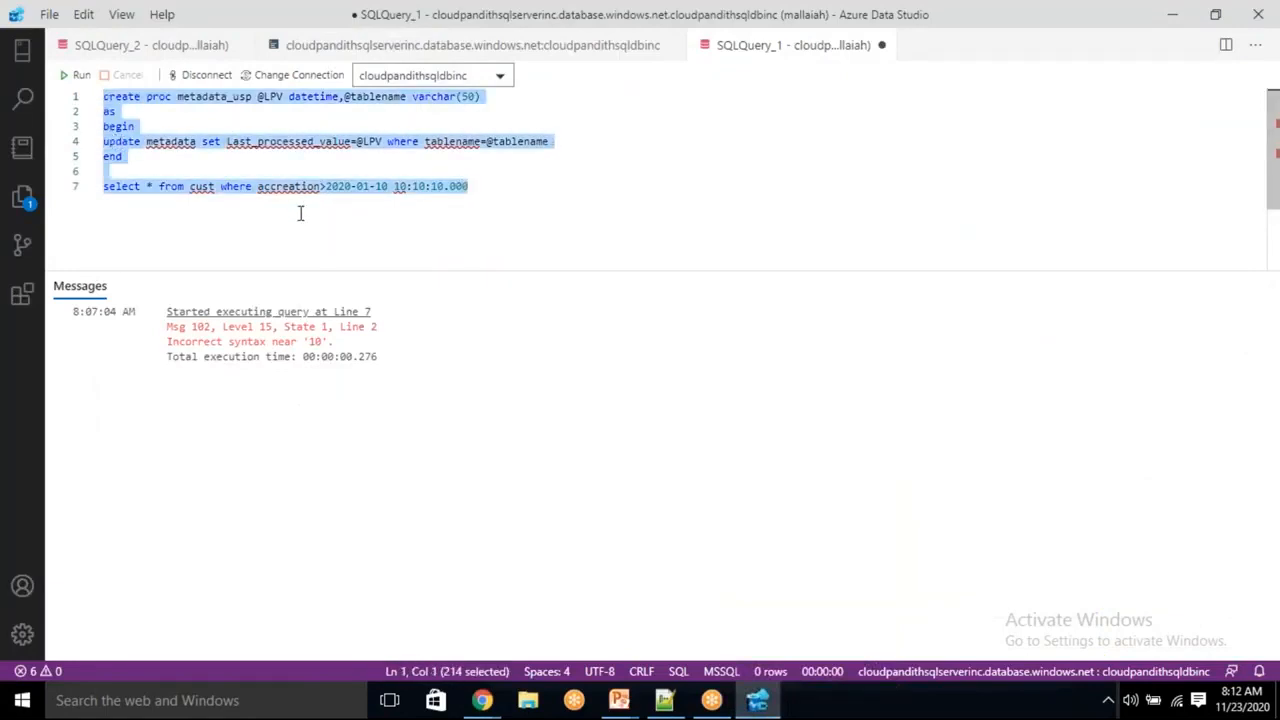
{"action": "key", "text": "Delete"}
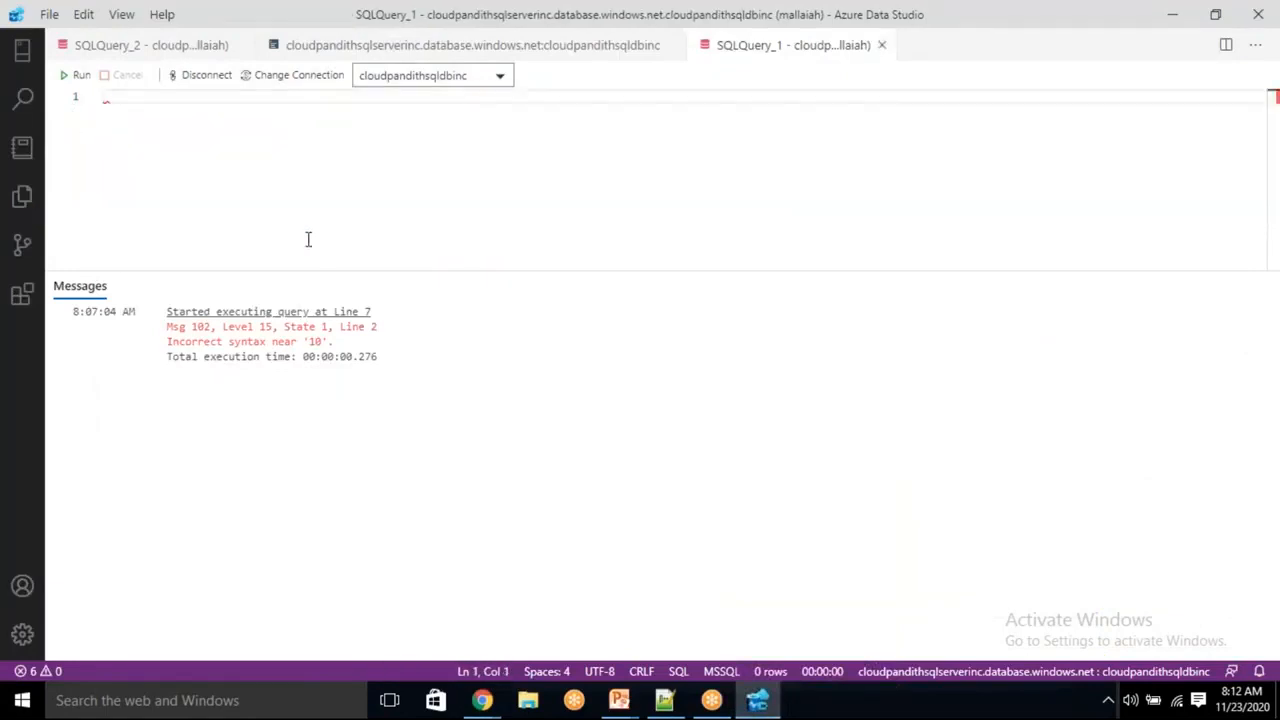
{"action": "type", "text": "selectr "}
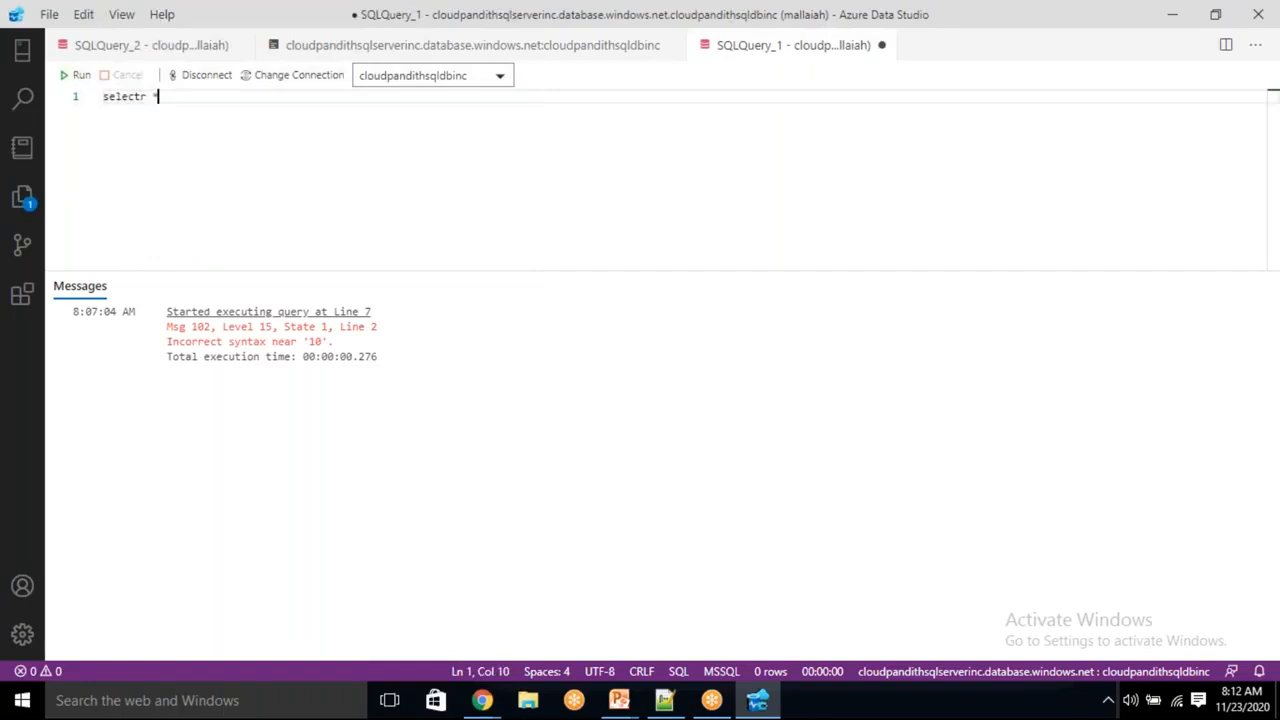
{"action": "type", "text": "* from meyada"}
{"action": "key", "text": "BackSpace"}
{"action": "key", "text": "BackSpace"}
{"action": "key", "text": "BackSpace"}
{"action": "type", "text": "tadata"}
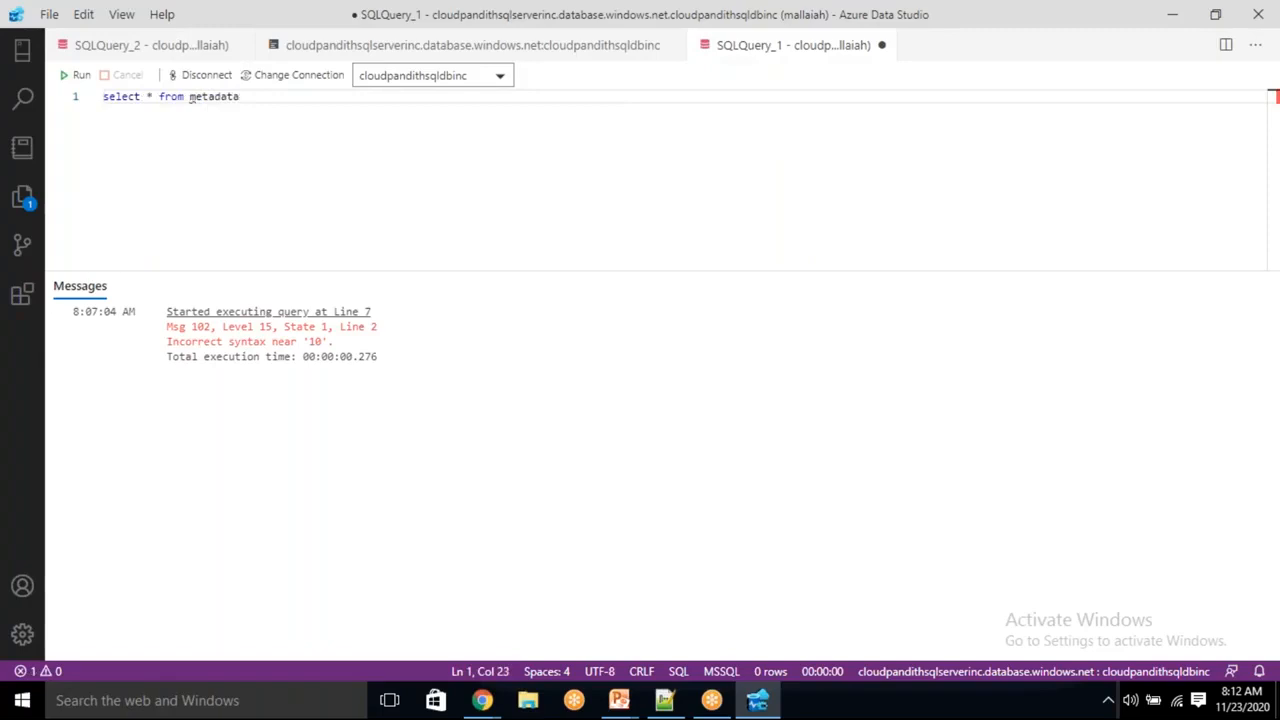
{"action": "left_click", "coordinate": [76, 75]}
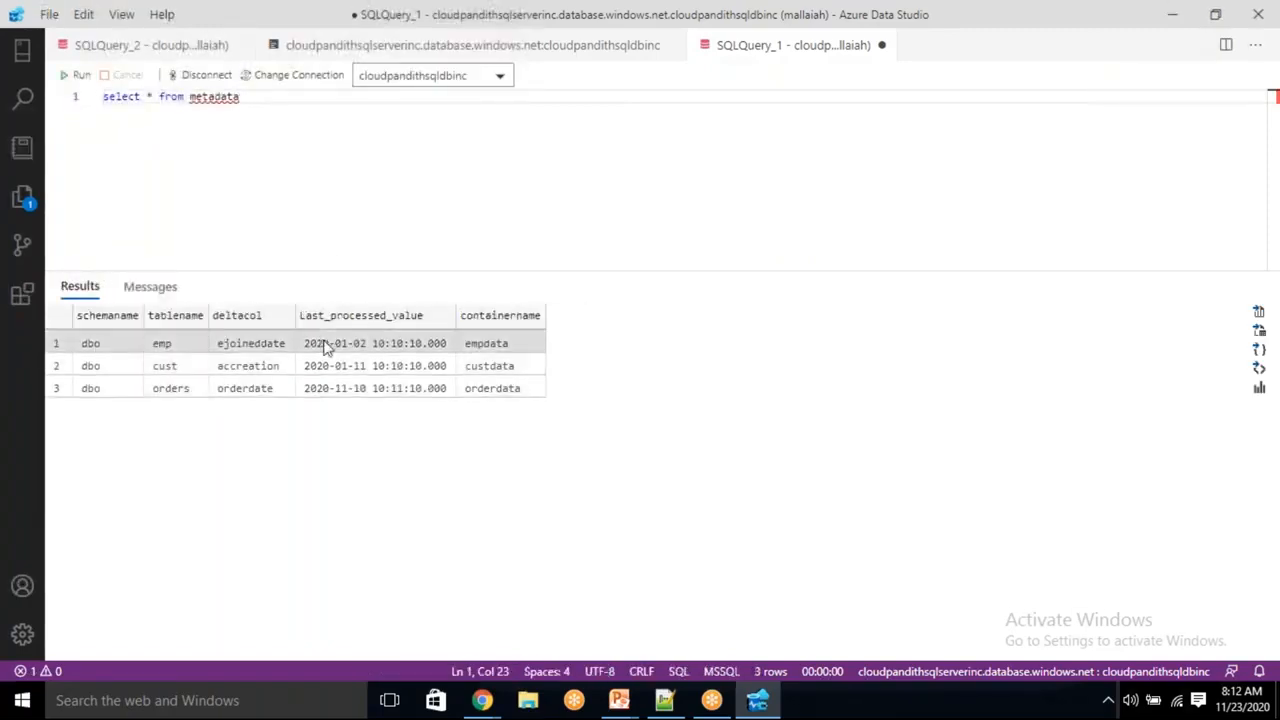
Step: Select the tablename, deltacol and Last_processed_value results, then switch to the Notepad++ notes
{"action": "left_click_drag", "start_coordinate": [312, 345], "coordinate": [420, 397]}
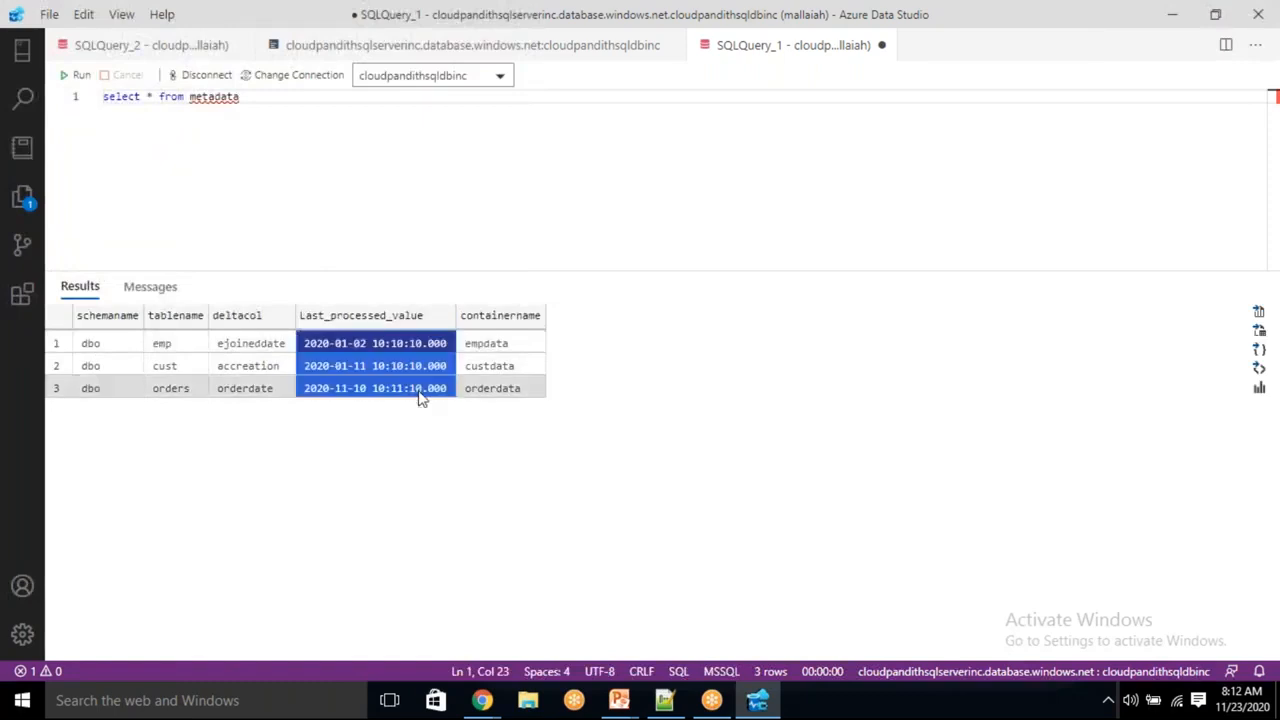
{"action": "left_click_drag", "start_coordinate": [166, 346], "coordinate": [369, 406]}
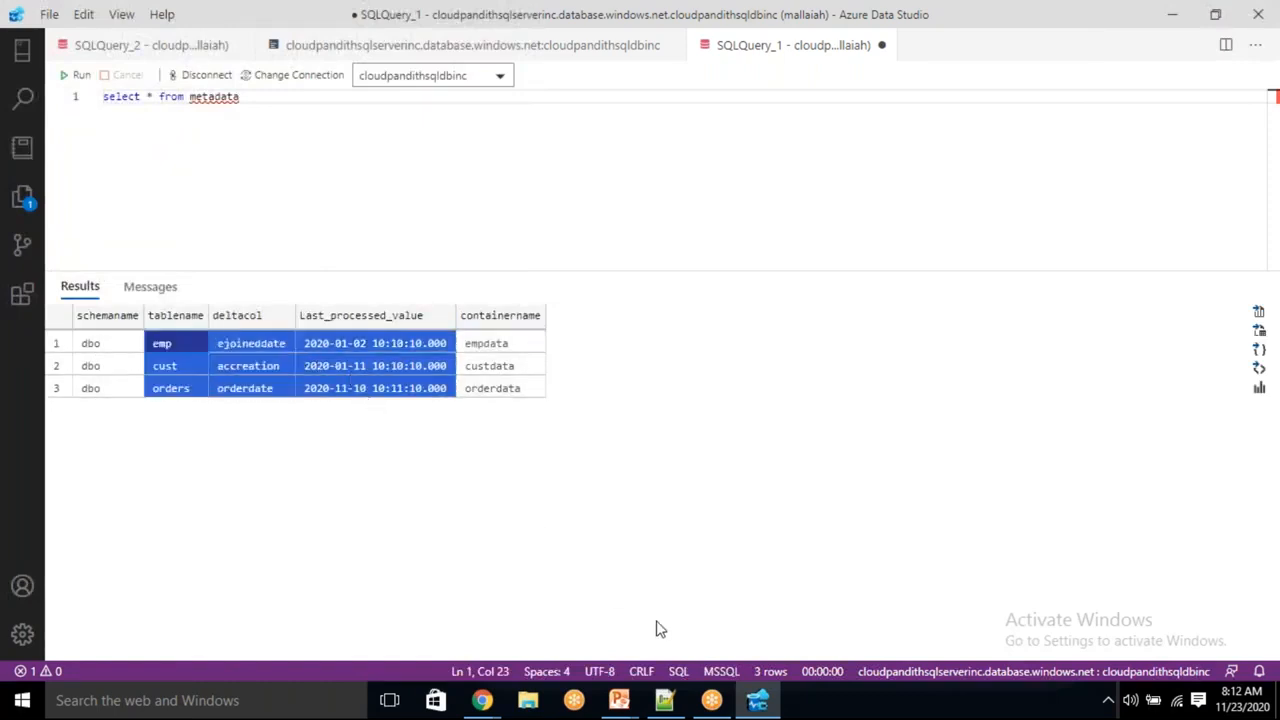
{"action": "left_click", "coordinate": [664, 700]}
{"action": "scroll", "coordinate": [422, 395], "scroll_direction": "up", "scroll_amount": 6}
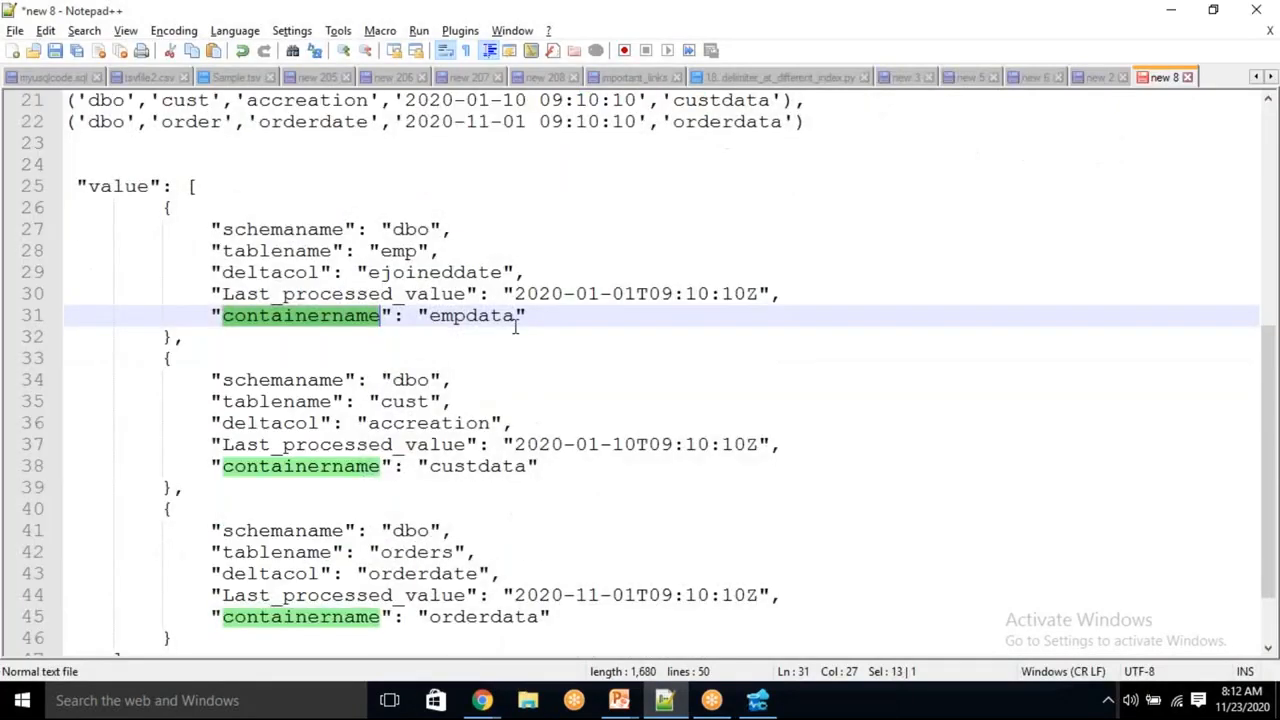
{"action": "left_click", "coordinate": [162, 474]}
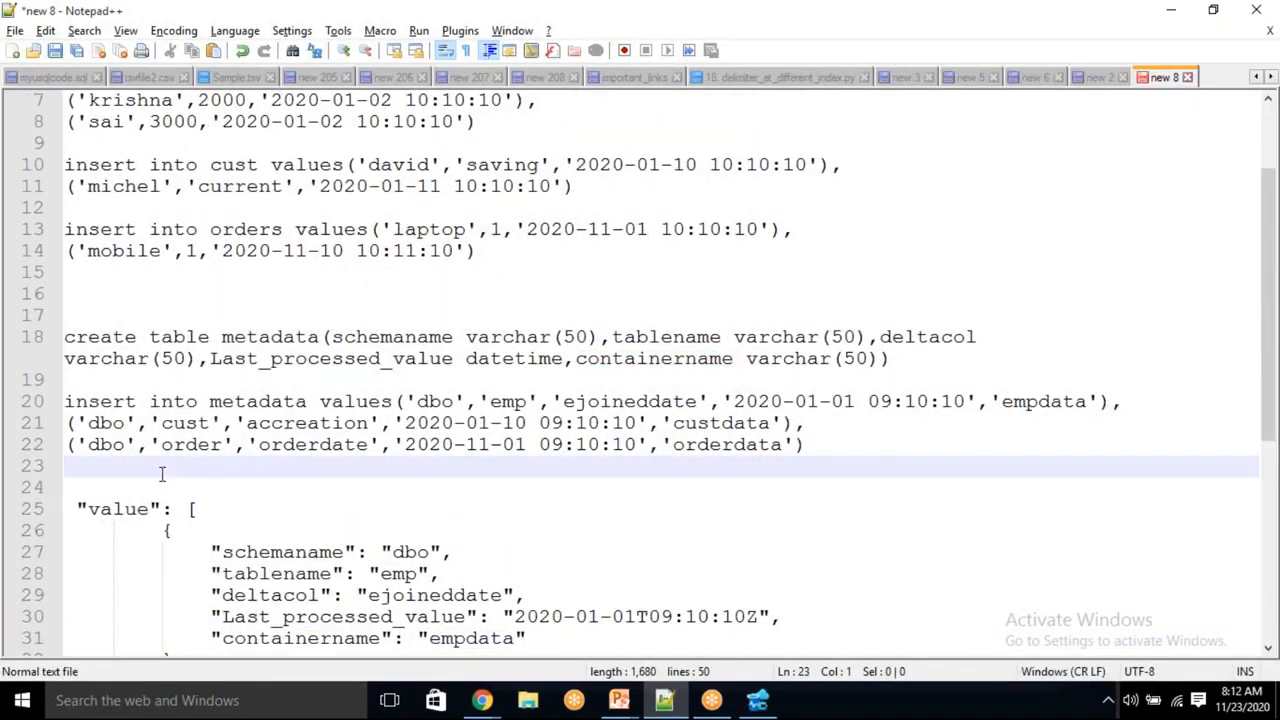
{"action": "key", "text": "Return"}
{"action": "key", "text": "Return"}
{"action": "key", "text": "Return"}
{"action": "key", "text": "Return"}
{"action": "key", "text": "Up"}
{"action": "key", "text": "Up"}
{"action": "key", "text": "ctrl+v"}
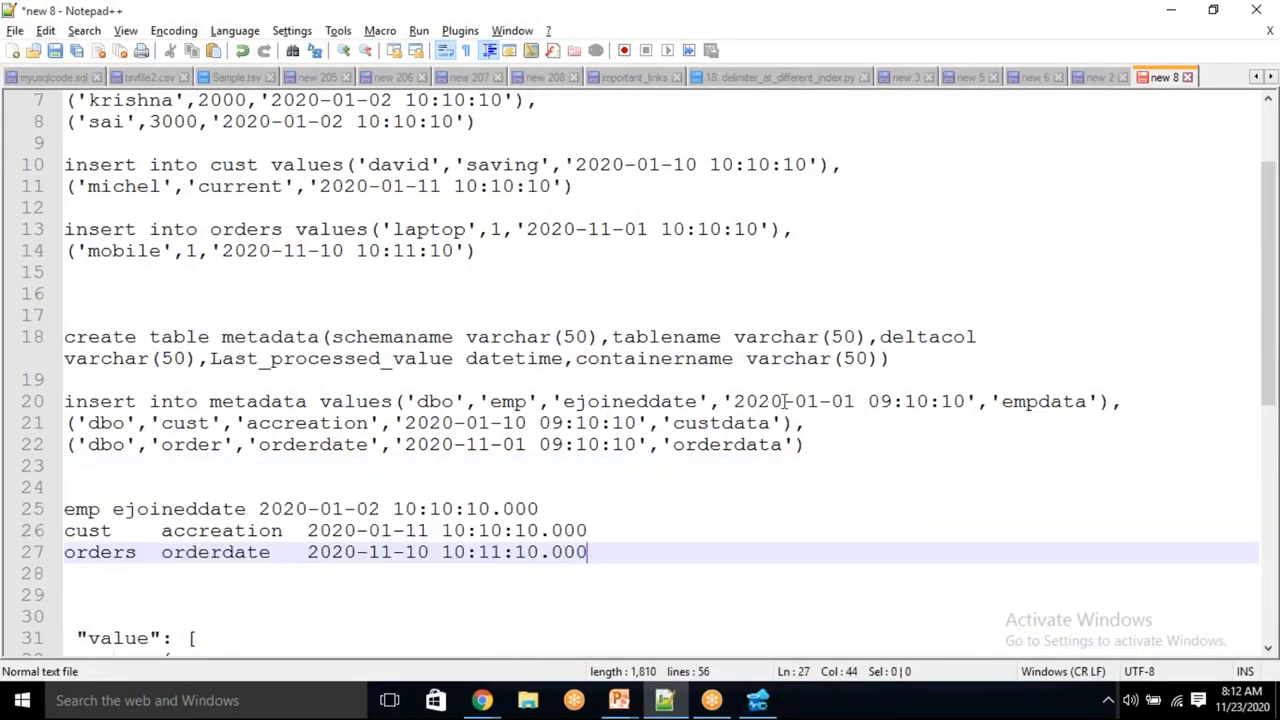
{"action": "left_click_drag", "start_coordinate": [308, 510], "coordinate": [503, 508]}
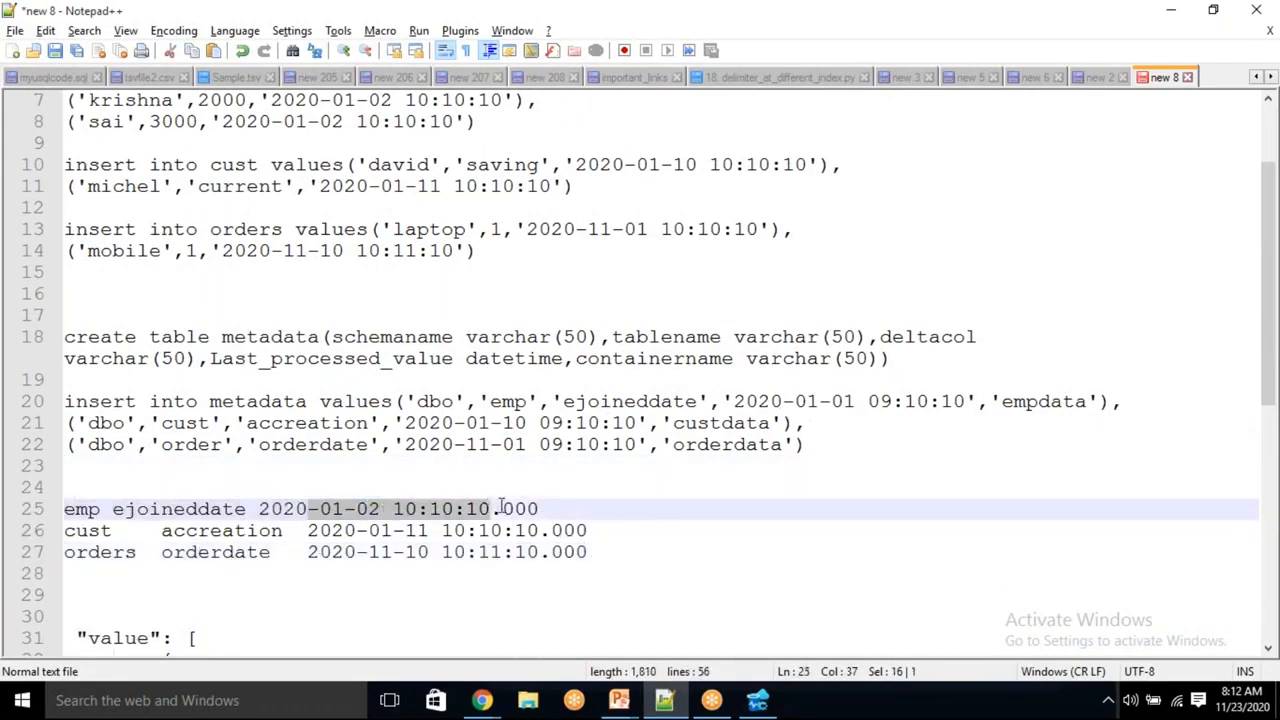
{"action": "double_click", "coordinate": [302, 424]}
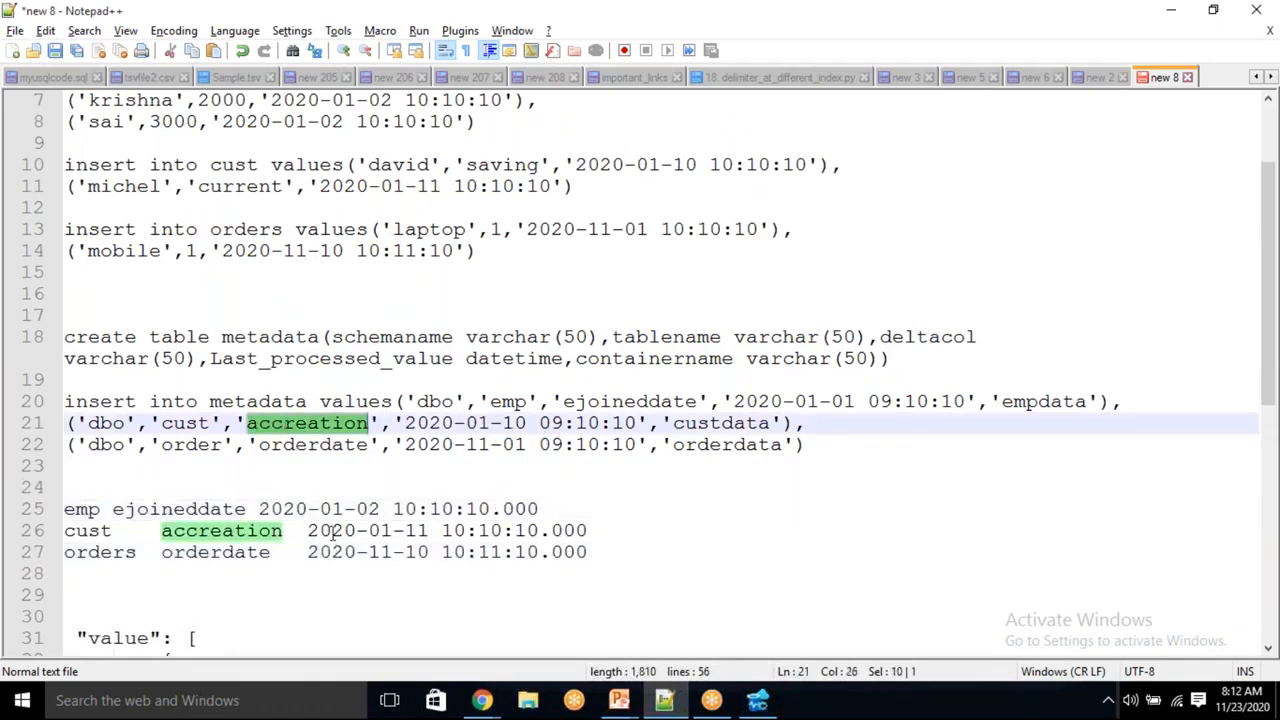
{"action": "left_click_drag", "start_coordinate": [330, 530], "coordinate": [441, 530]}
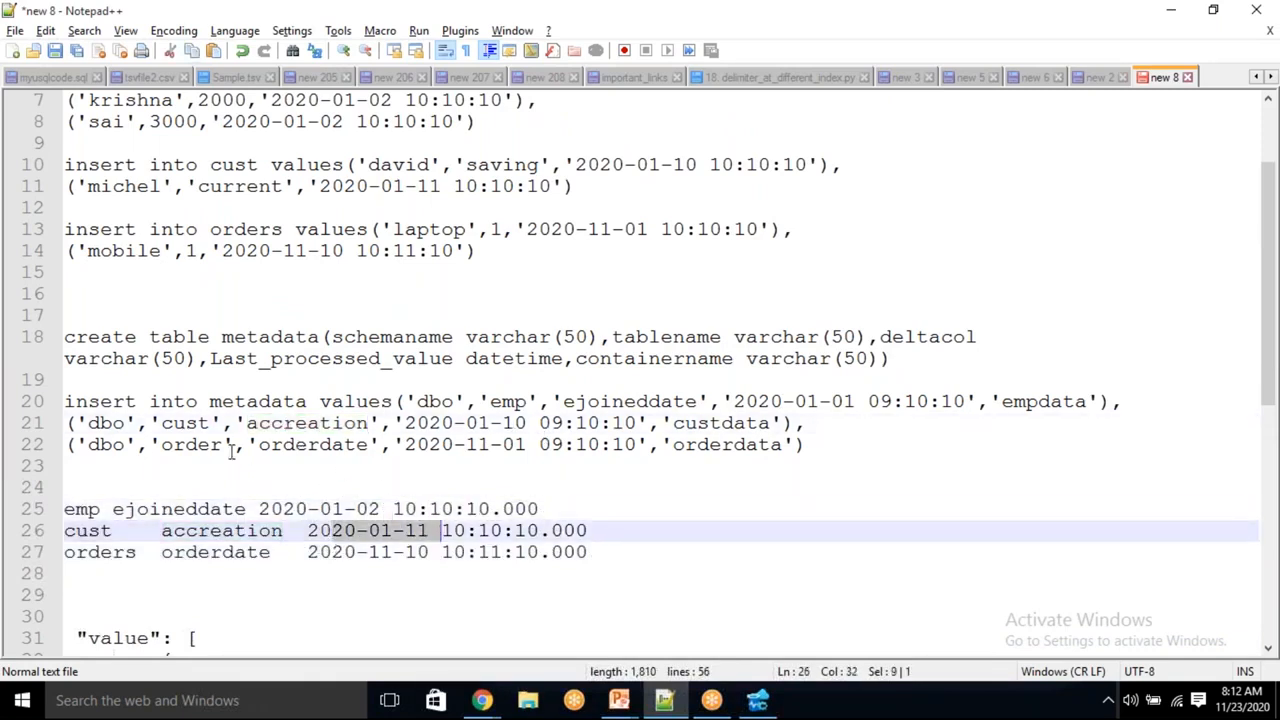
{"action": "double_click", "coordinate": [312, 444]}
{"action": "left_click_drag", "start_coordinate": [344, 552], "coordinate": [430, 555]}
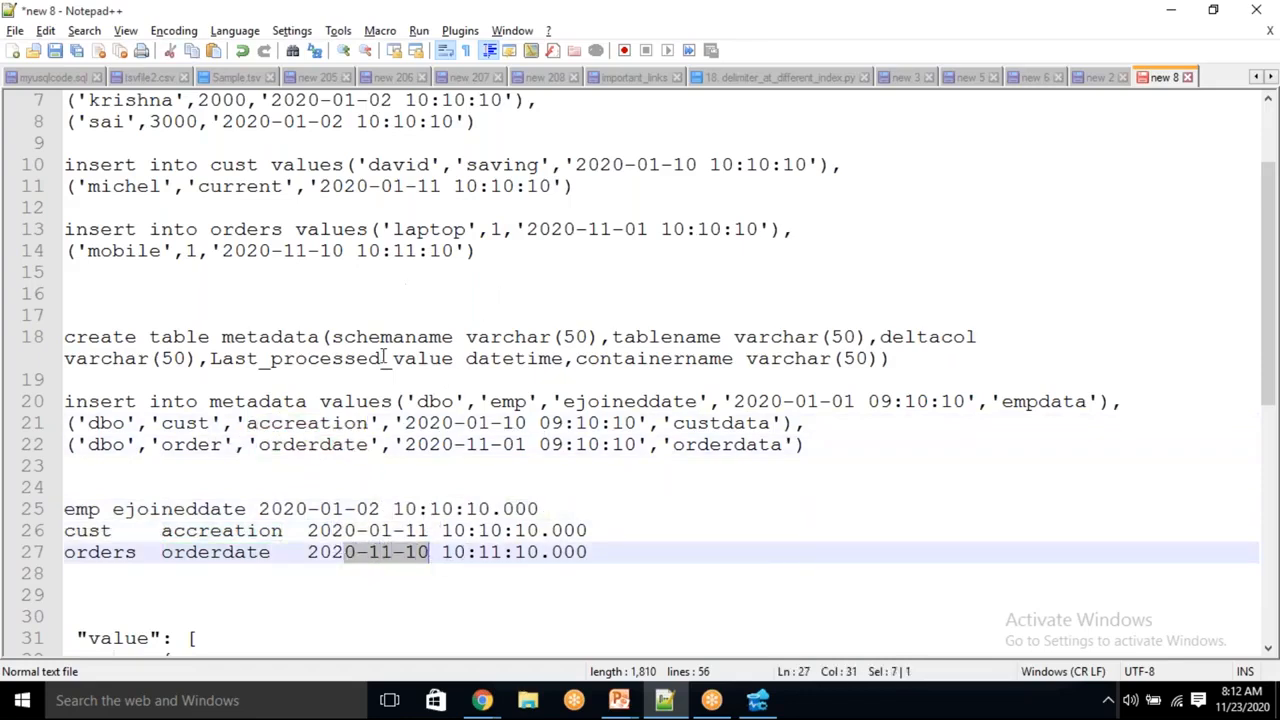
{"action": "double_click", "coordinate": [509, 401]}
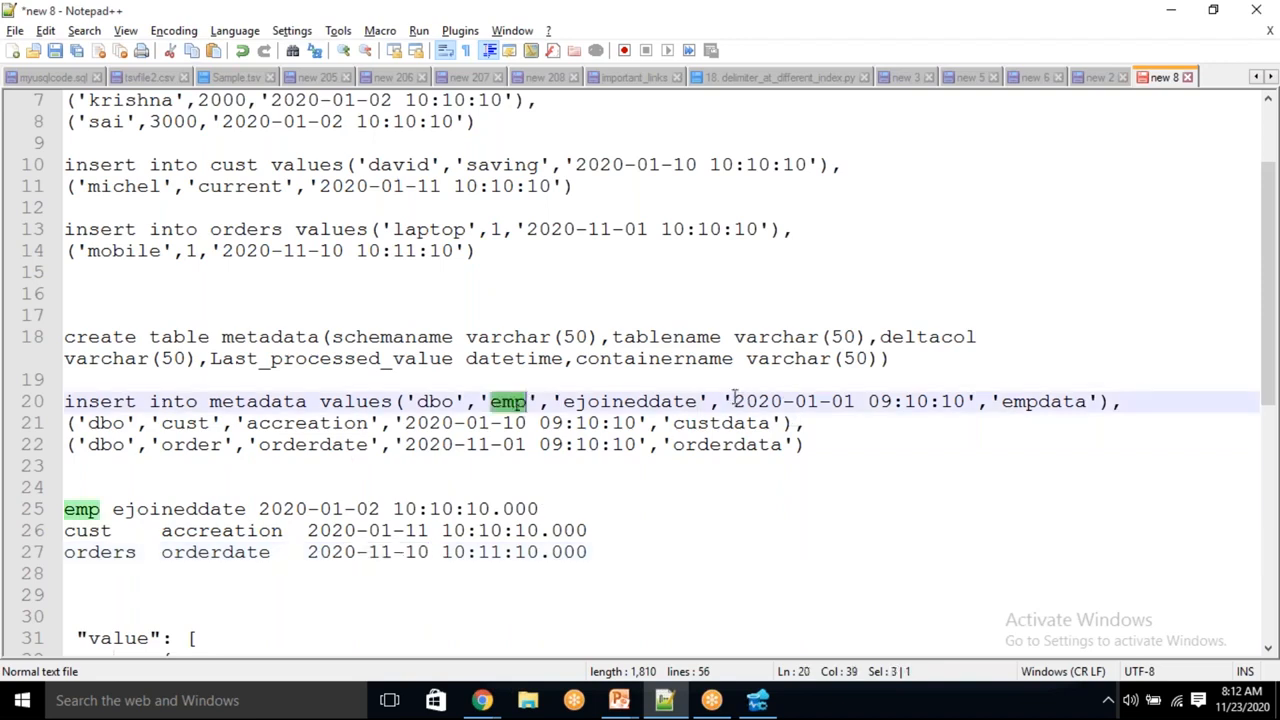
{"action": "left_click_drag", "start_coordinate": [724, 401], "coordinate": [978, 401]}
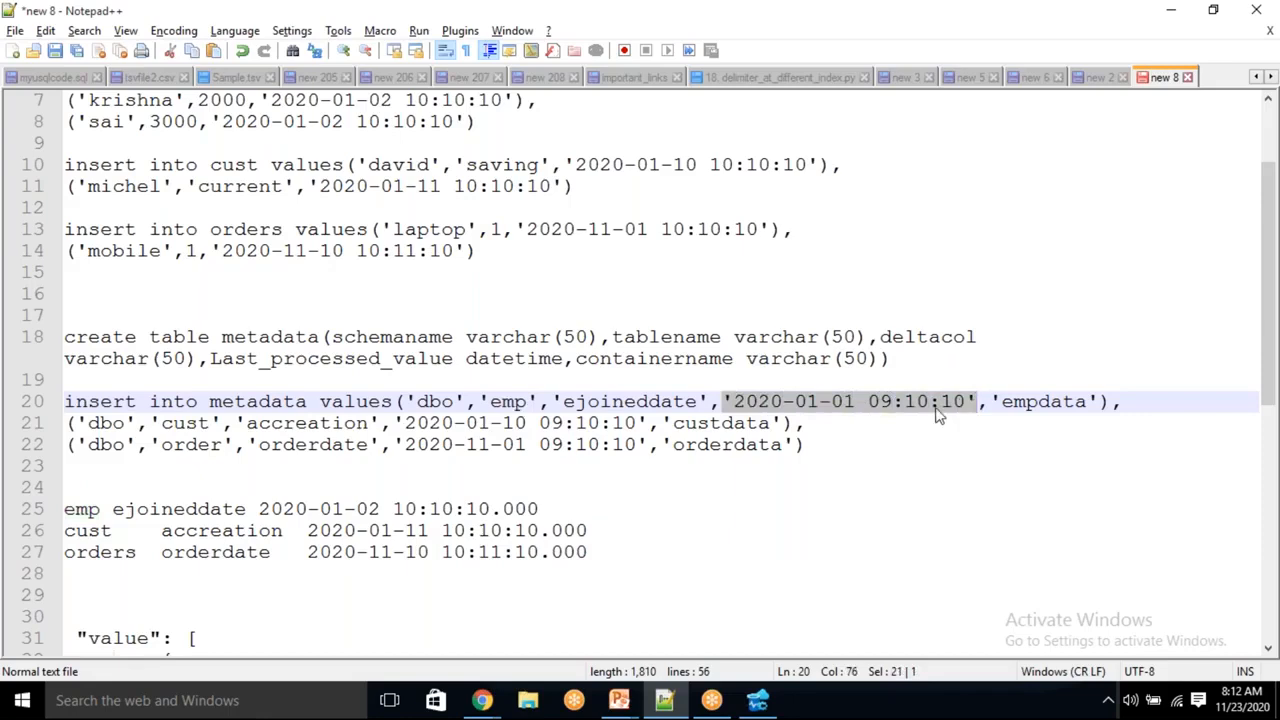
{"action": "scroll", "coordinate": [482, 150], "scroll_direction": "up", "scroll_amount": 1}
{"action": "left_click_drag", "start_coordinate": [492, 190], "coordinate": [331, 143]}
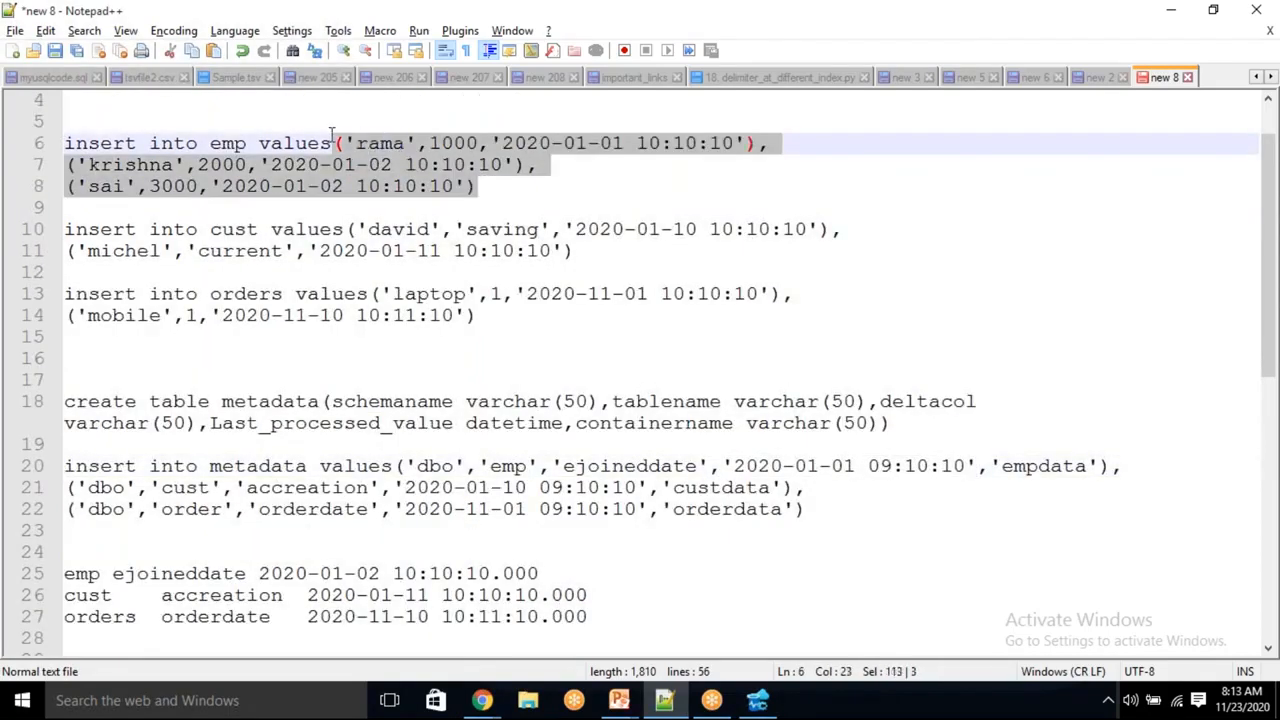
{"action": "left_click", "coordinate": [401, 203]}
{"action": "left_click_drag", "start_coordinate": [213, 186], "coordinate": [465, 186]}
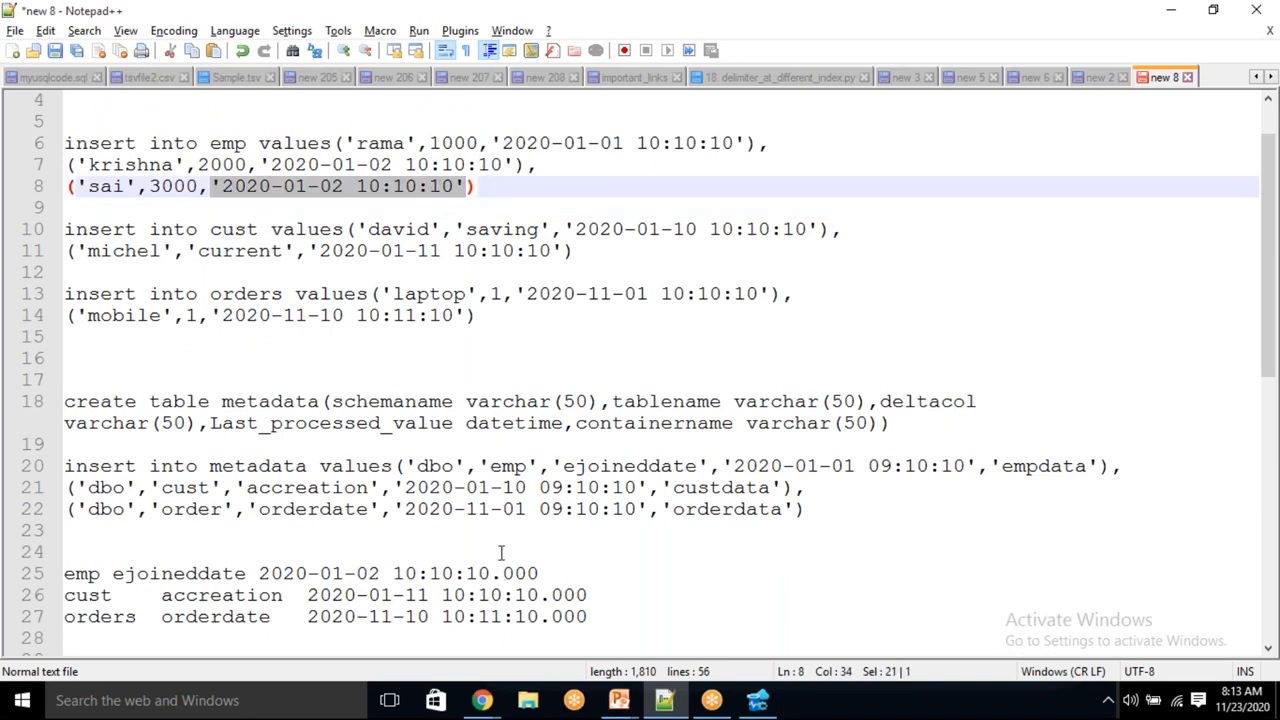
{"action": "double_click", "coordinate": [185, 487]}
{"action": "double_click", "coordinate": [292, 488]}
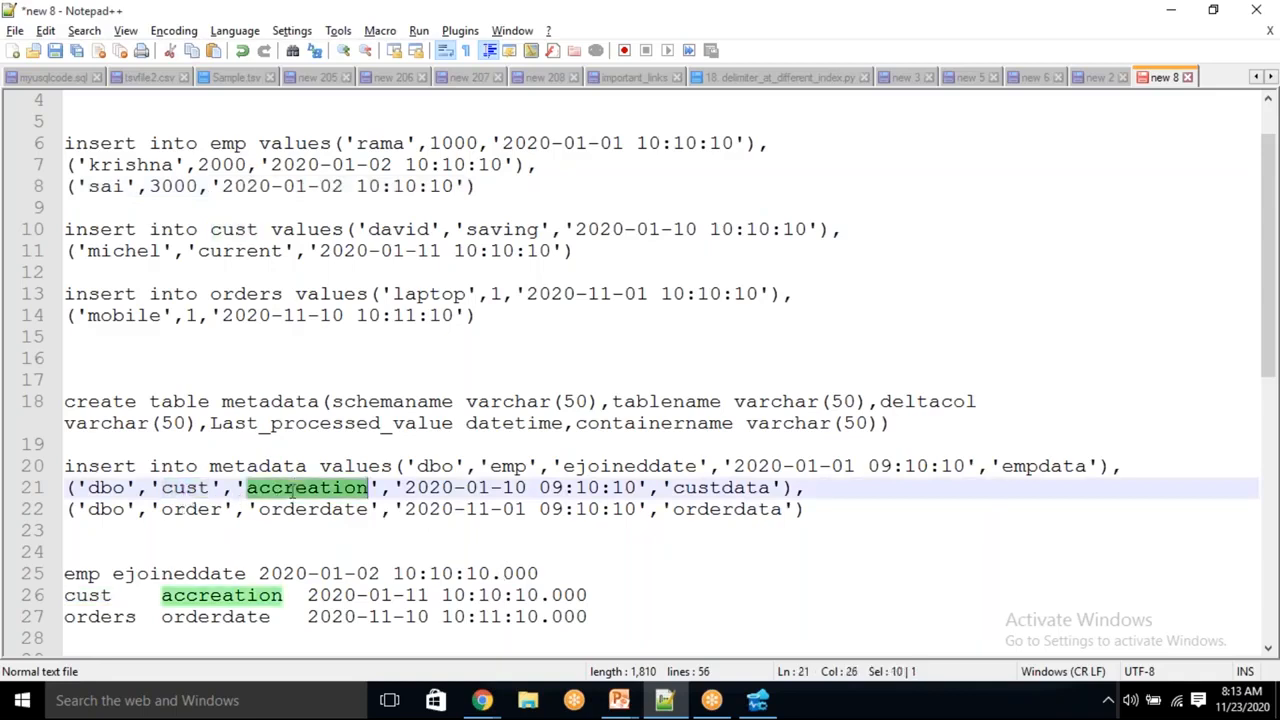
{"action": "left_click_drag", "start_coordinate": [397, 488], "coordinate": [650, 490]}
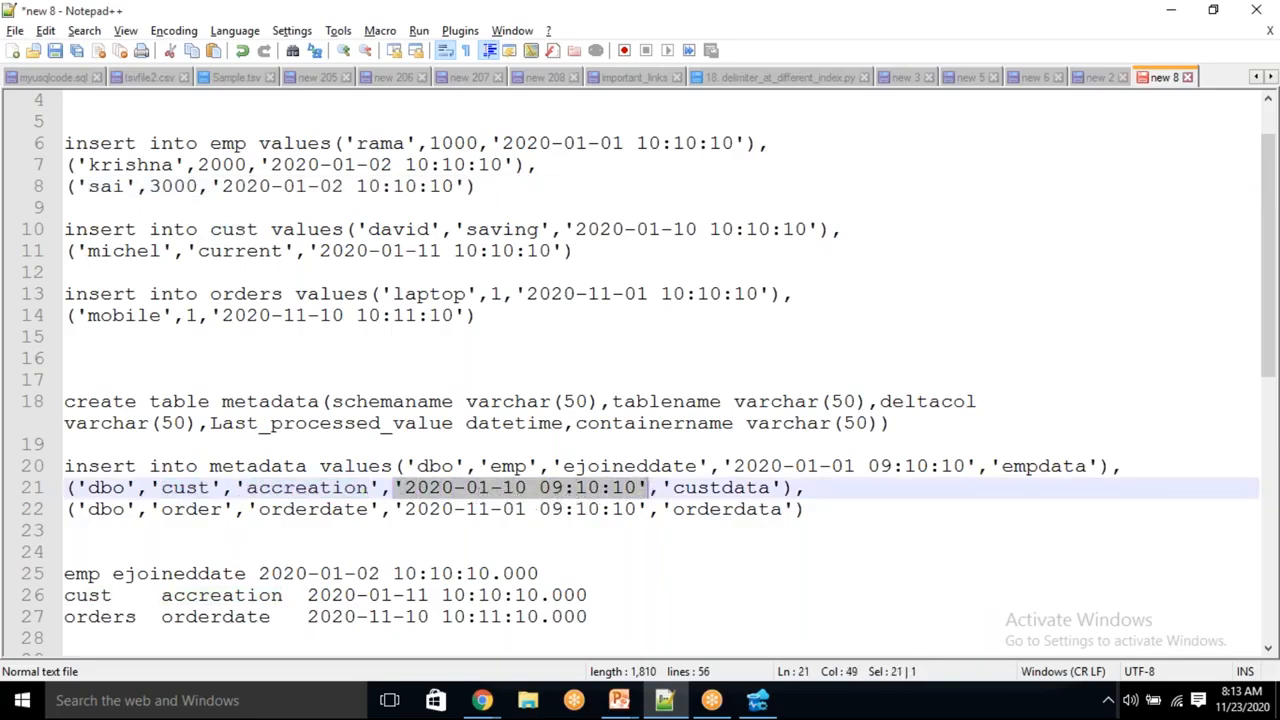
{"action": "left_click", "coordinate": [678, 228]}
{"action": "double_click", "coordinate": [720, 229]}
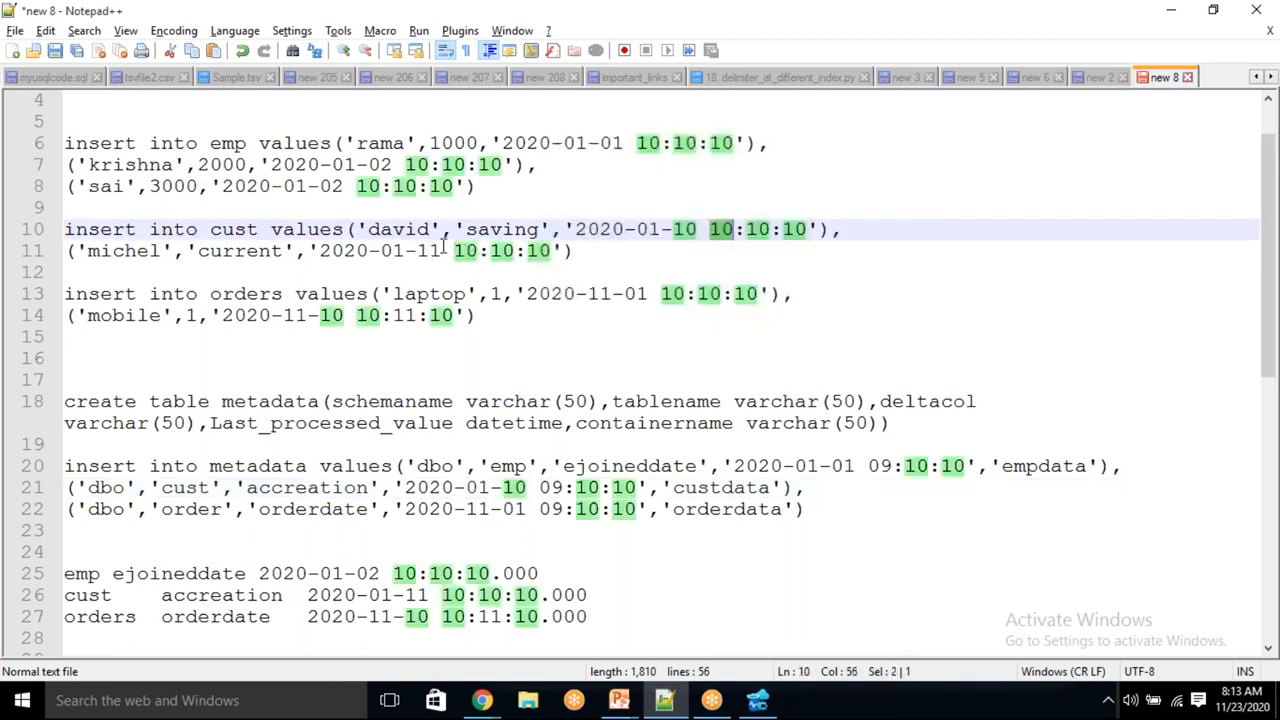
{"action": "left_click_drag", "start_coordinate": [455, 250], "coordinate": [483, 250]}
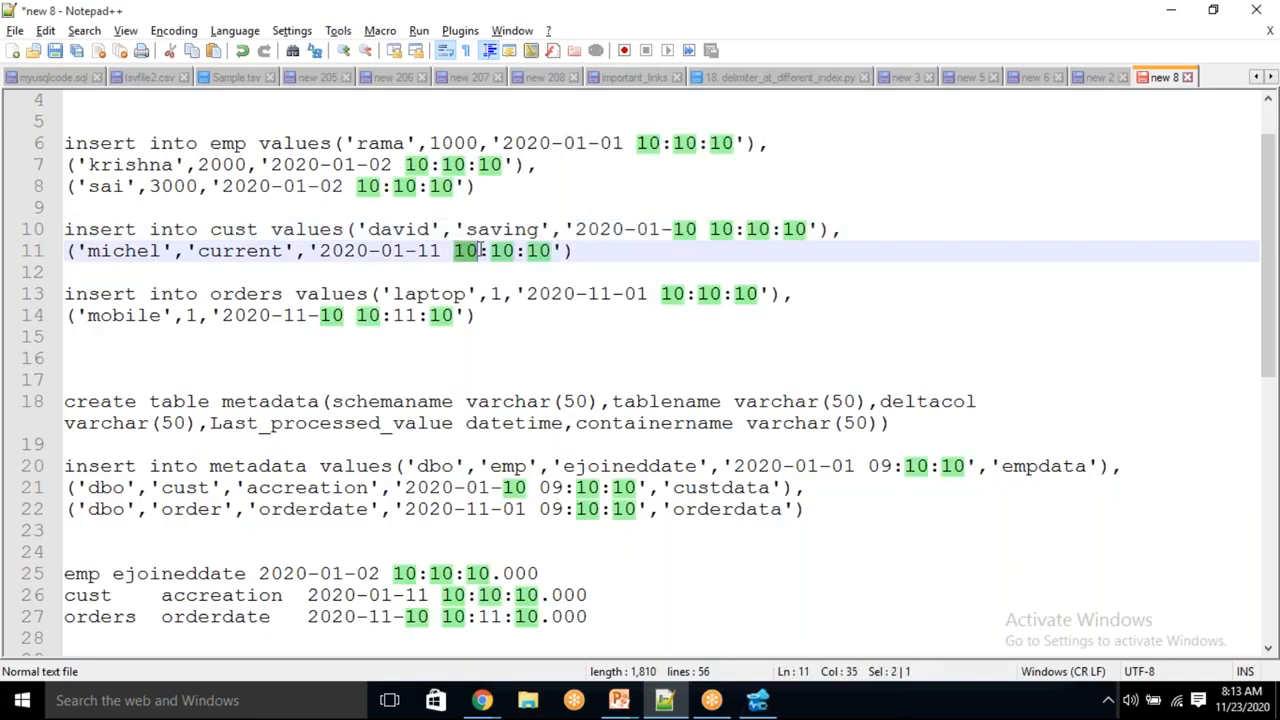
{"action": "left_click", "coordinate": [584, 251]}
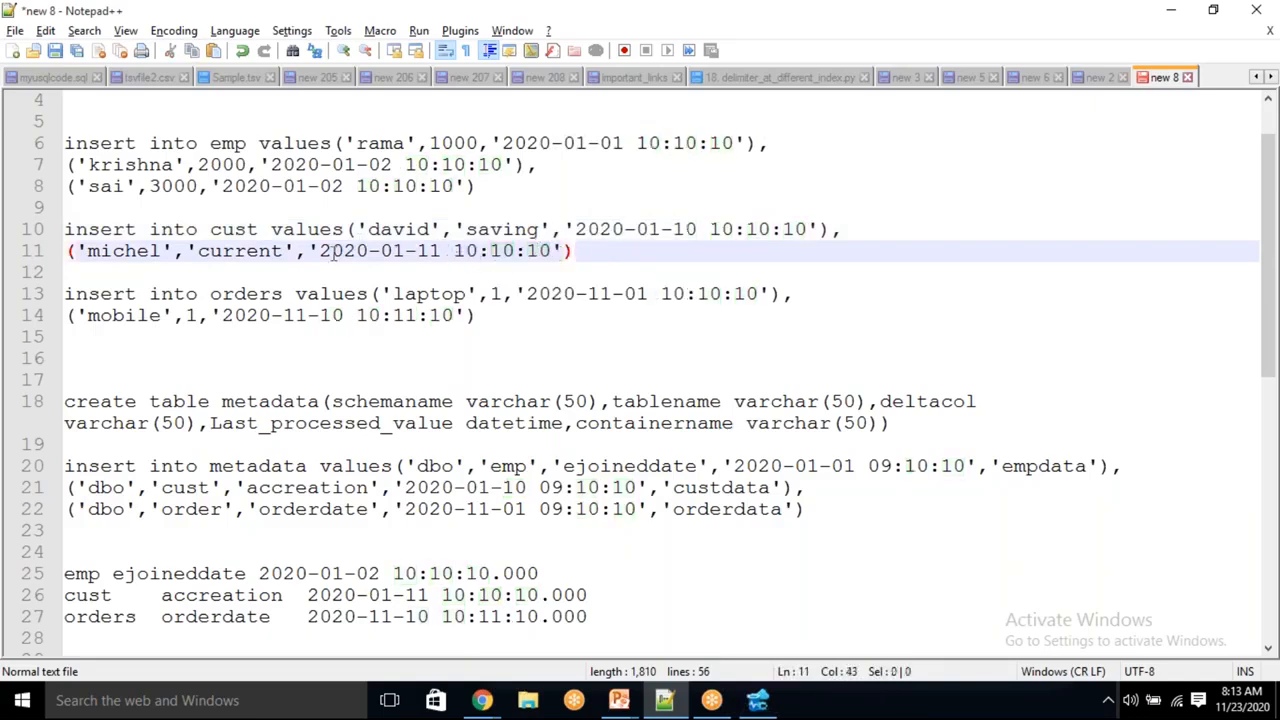
{"action": "left_click_drag", "start_coordinate": [316, 251], "coordinate": [564, 251]}
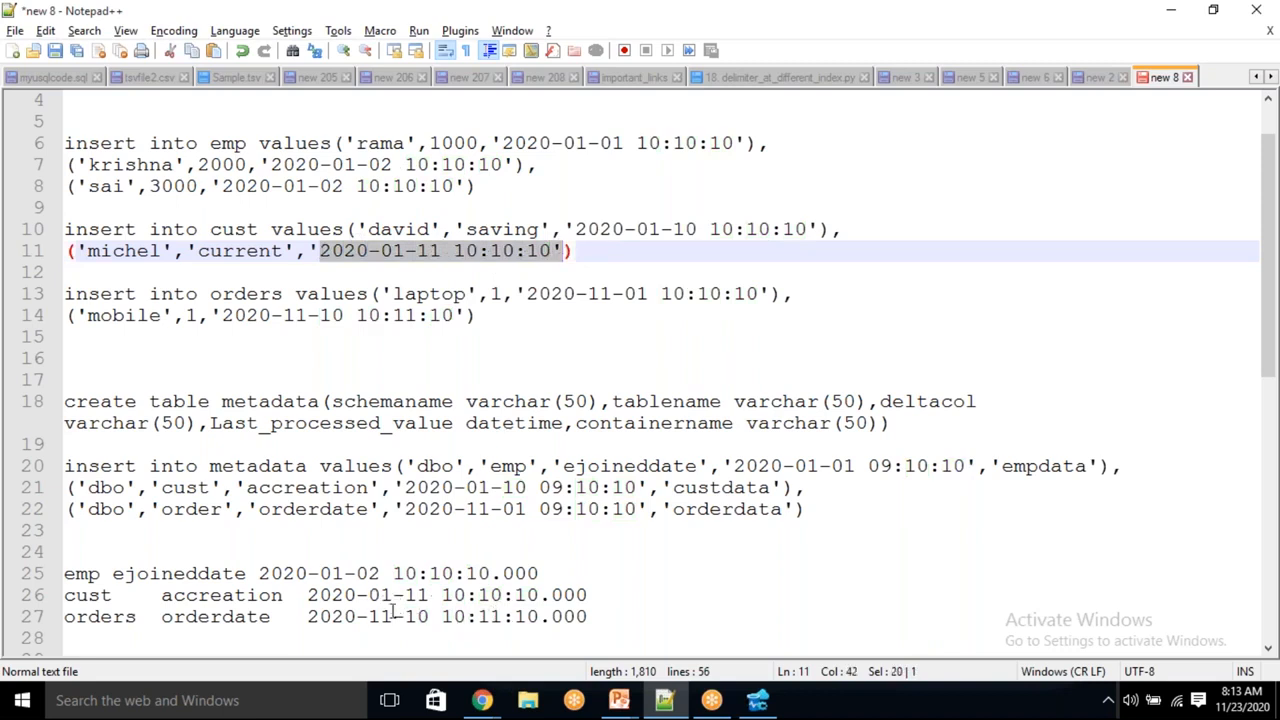
{"action": "left_click", "coordinate": [362, 267]}
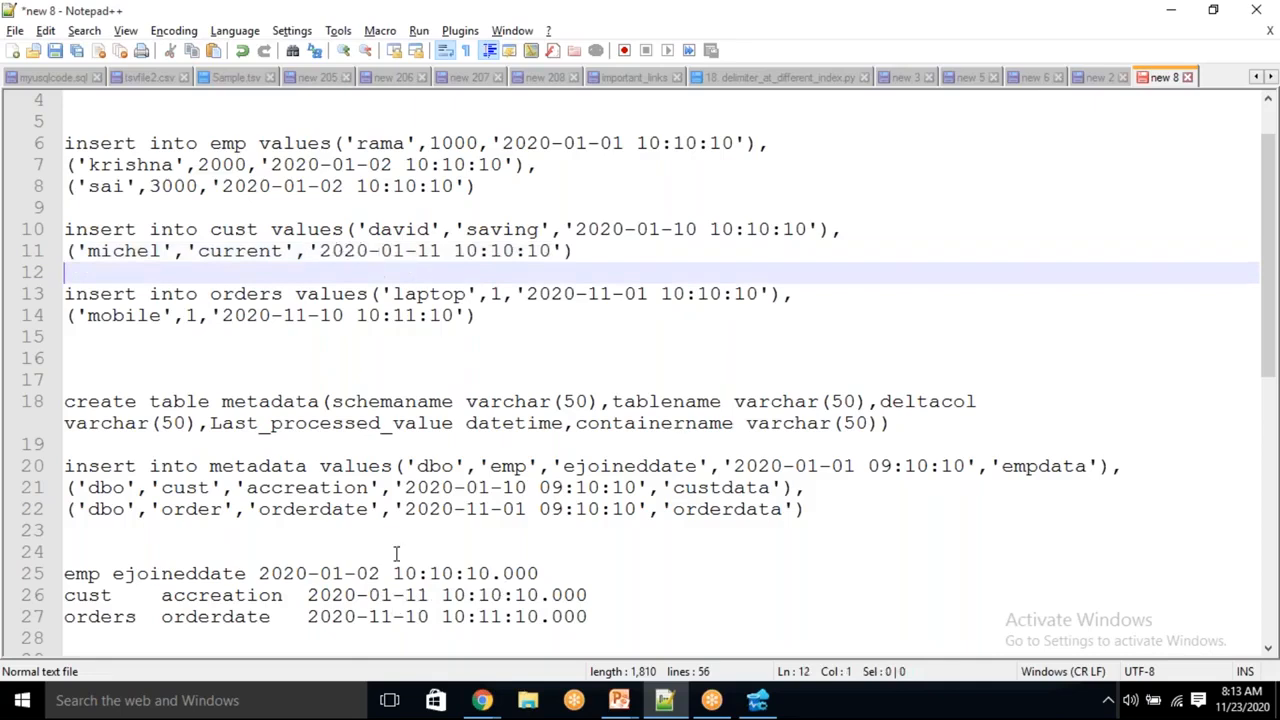
{"action": "left_click_drag", "start_coordinate": [320, 597], "coordinate": [588, 597]}
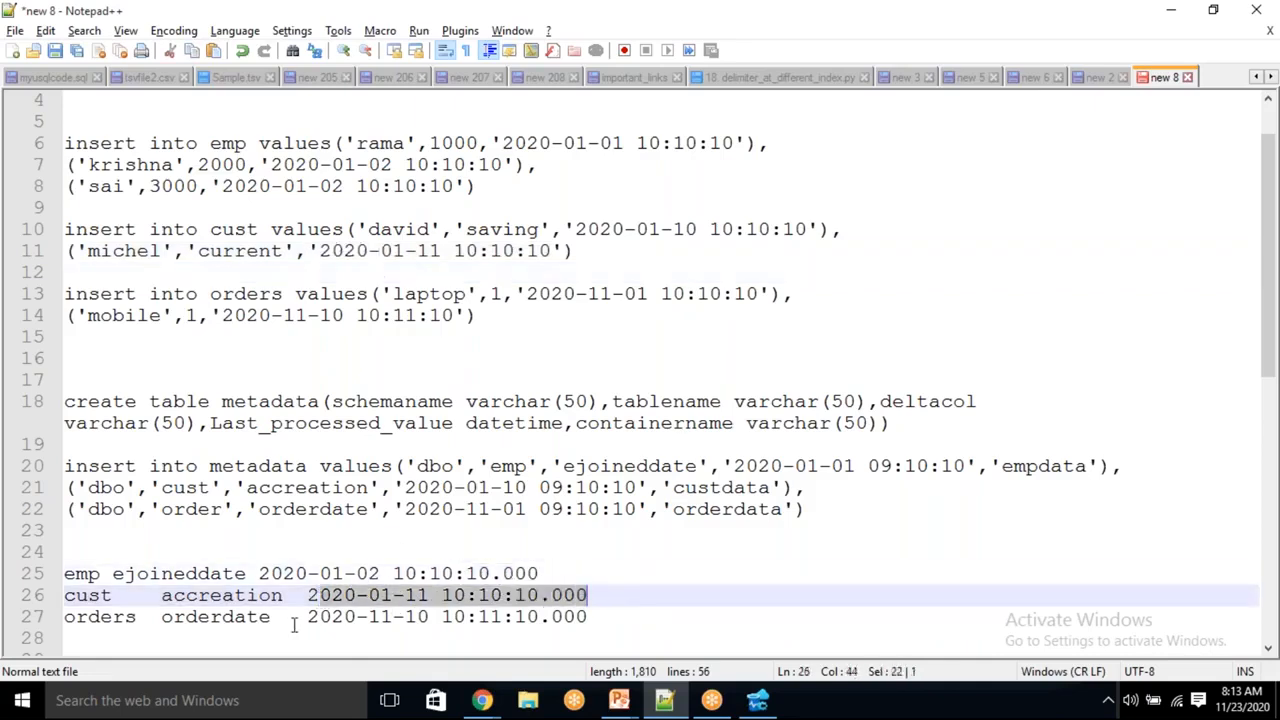
{"action": "left_click_drag", "start_coordinate": [310, 617], "coordinate": [433, 617]}
{"action": "left_click_drag", "start_coordinate": [220, 315], "coordinate": [455, 318]}
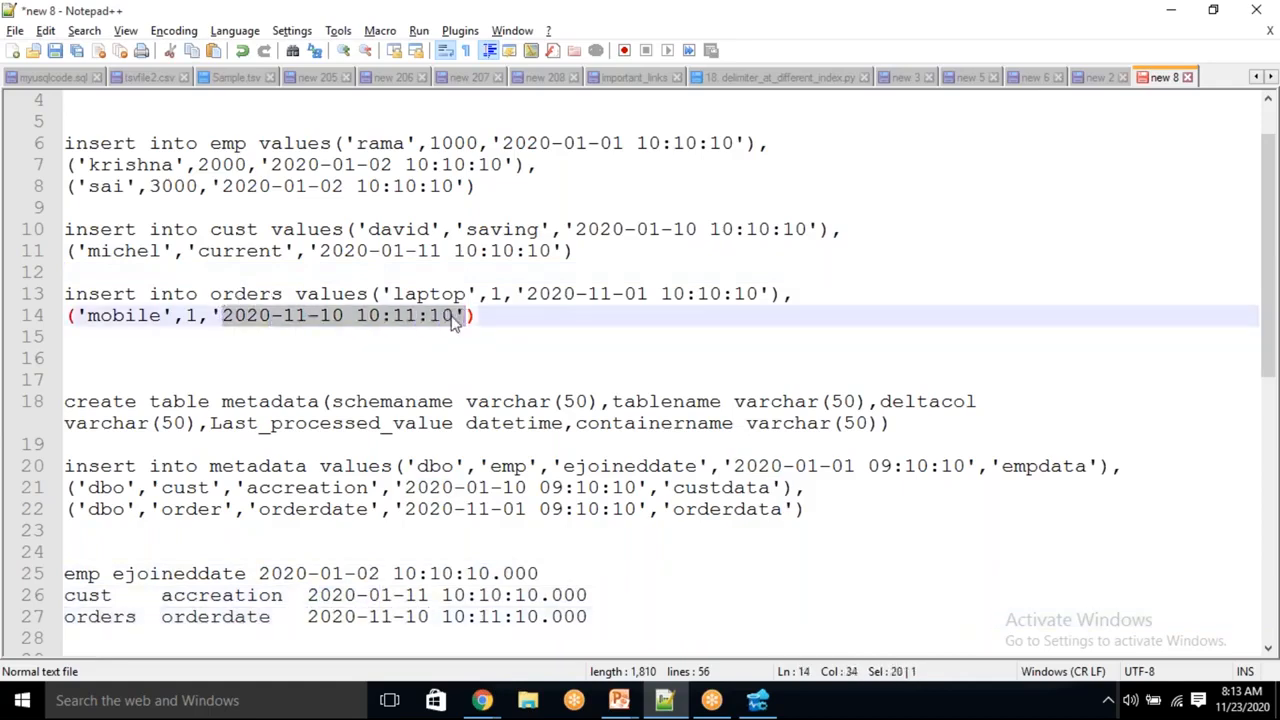
{"action": "left_click", "coordinate": [532, 336]}
{"action": "double_click", "coordinate": [230, 143]}
{"action": "left_click_drag", "start_coordinate": [476, 210], "coordinate": [358, 137]}
{"action": "double_click", "coordinate": [237, 230]}
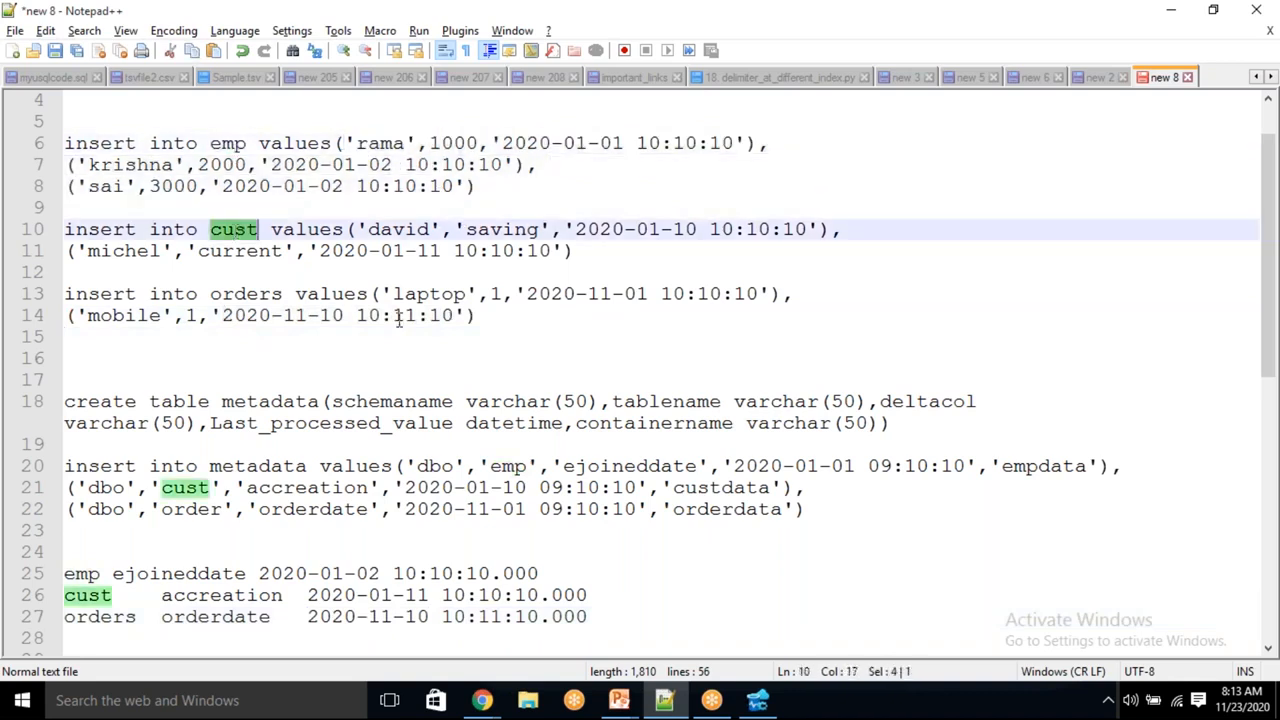
{"action": "key", "text": "alt+Tab"}
Step: Bring the Data Factory window forward and review a copy run's transfer statistics
{"action": "left_click", "coordinate": [492, 712]}
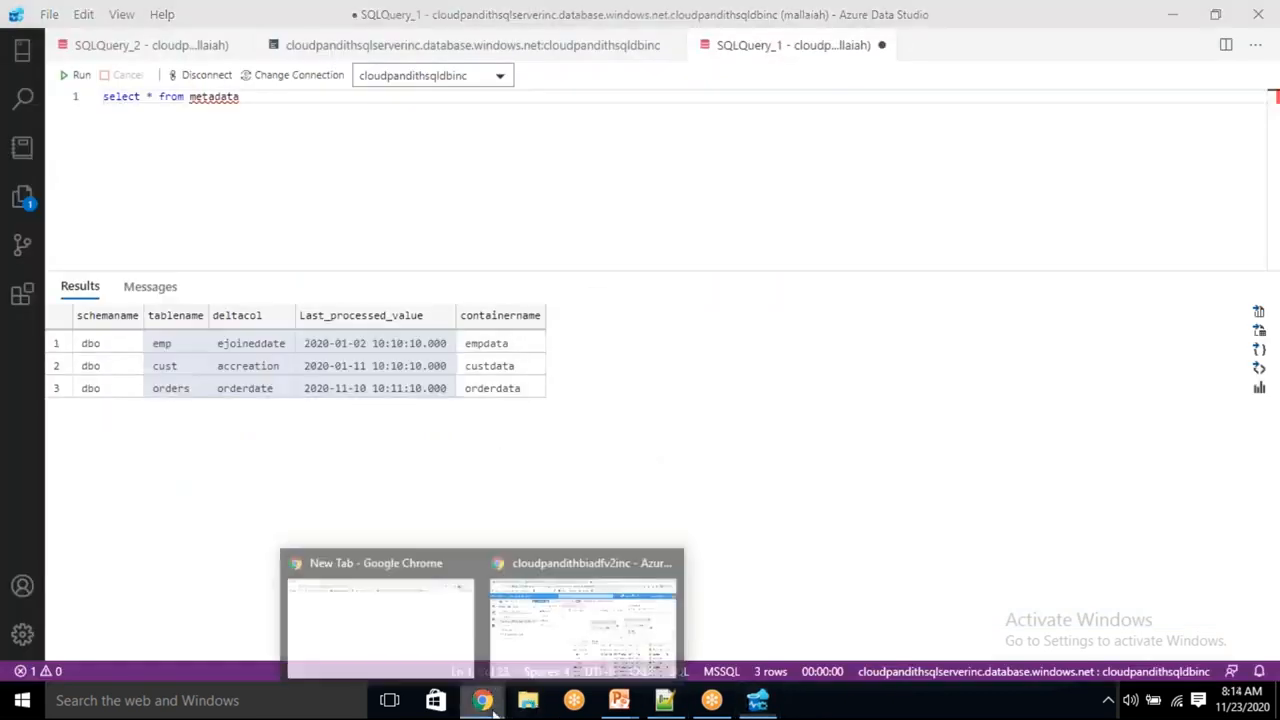
{"action": "left_click", "coordinate": [588, 585]}
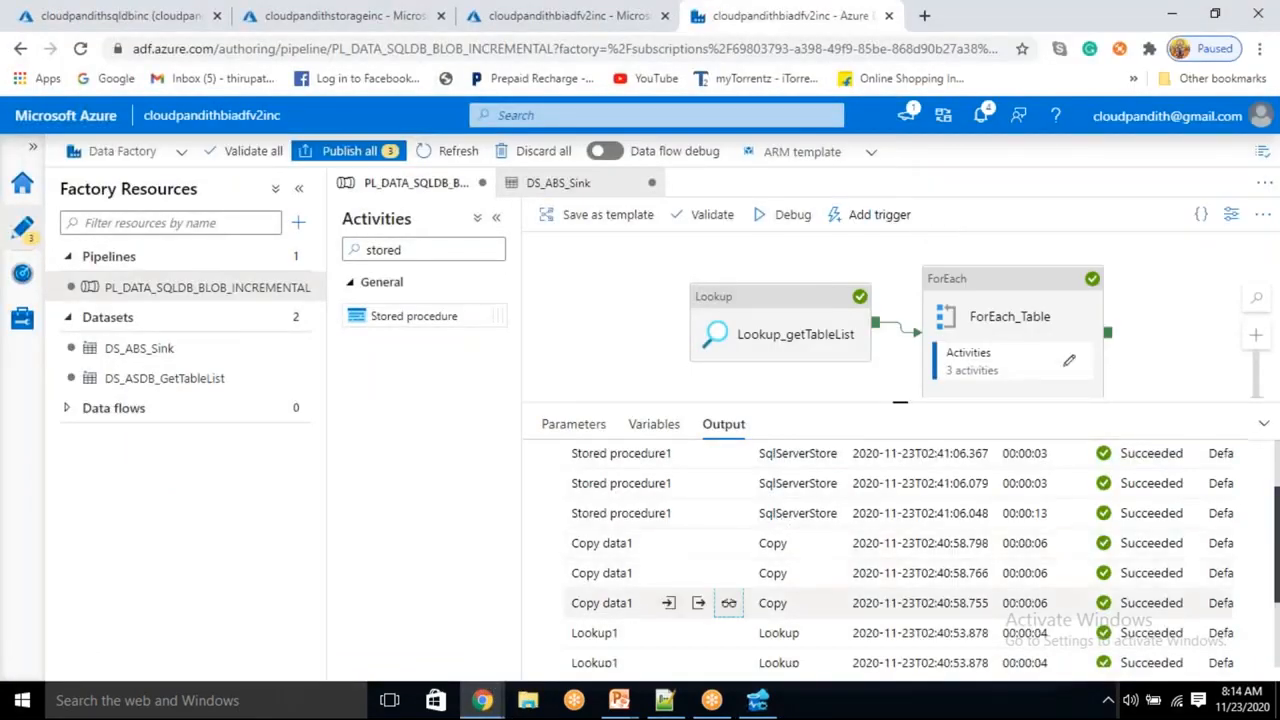
{"action": "left_click", "coordinate": [728, 603]}
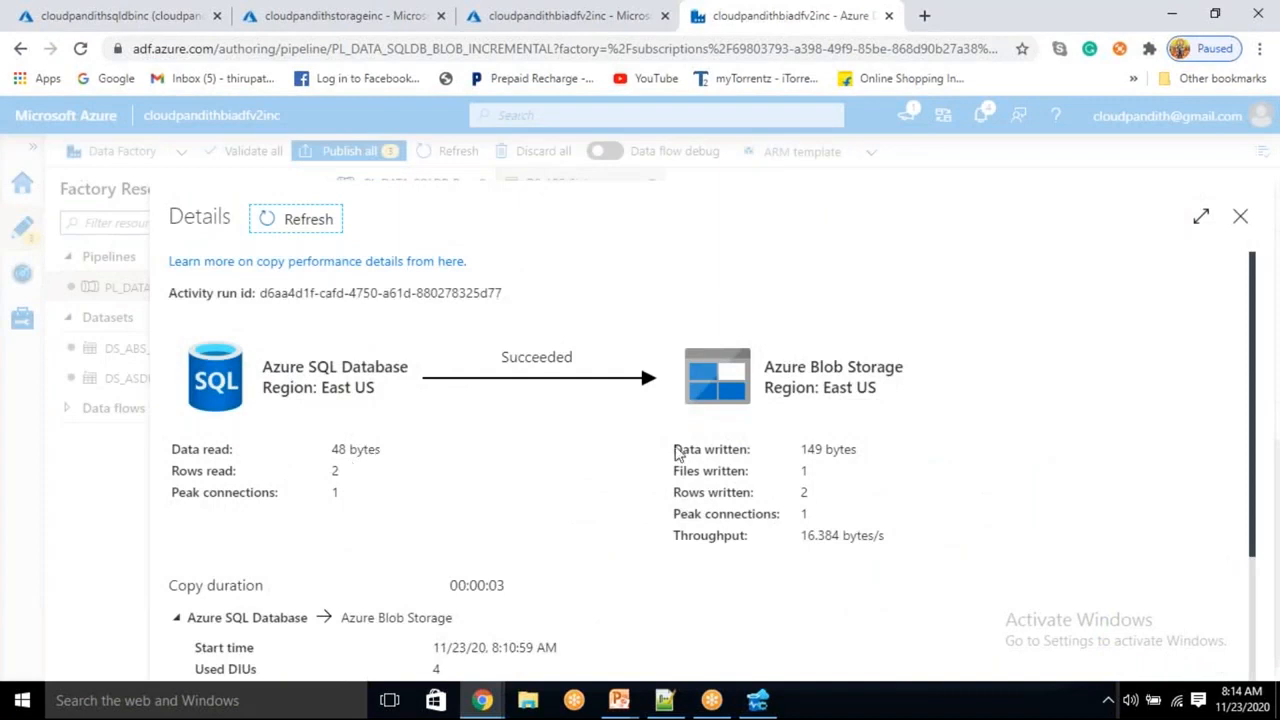
{"action": "scroll", "coordinate": [569, 517], "scroll_direction": "down", "scroll_amount": 2}
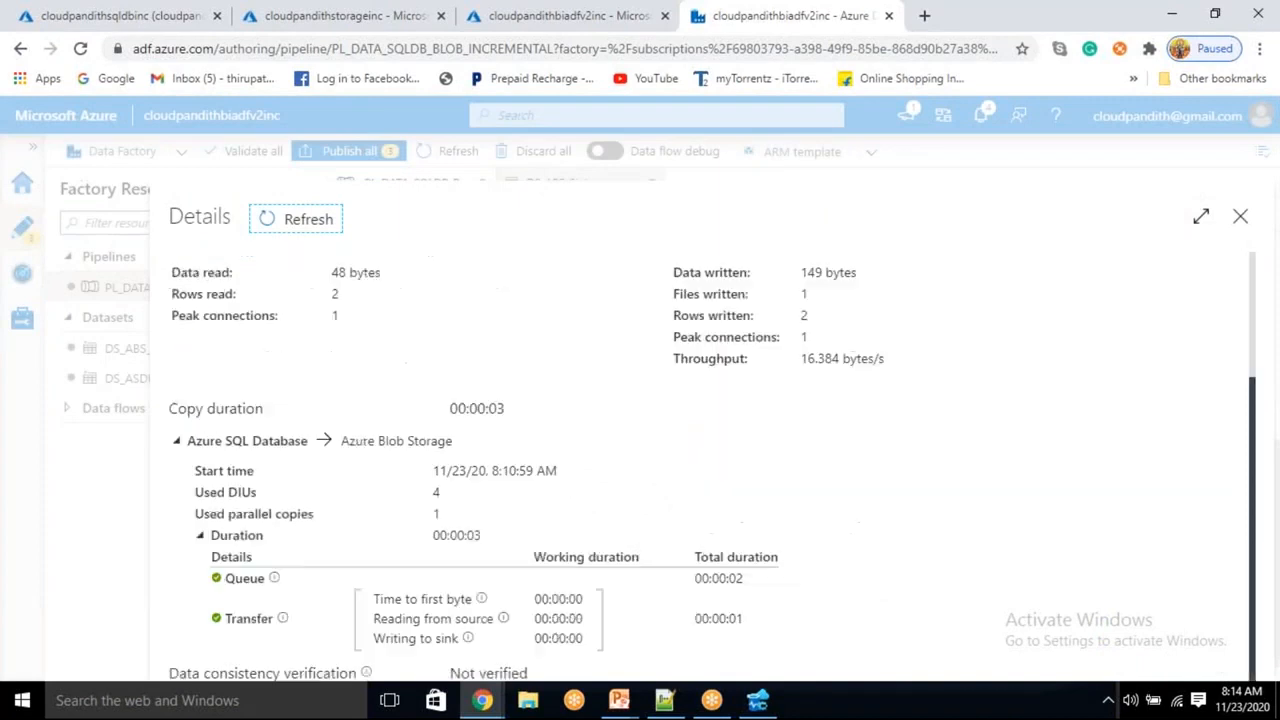
{"action": "left_click", "coordinate": [1241, 221]}
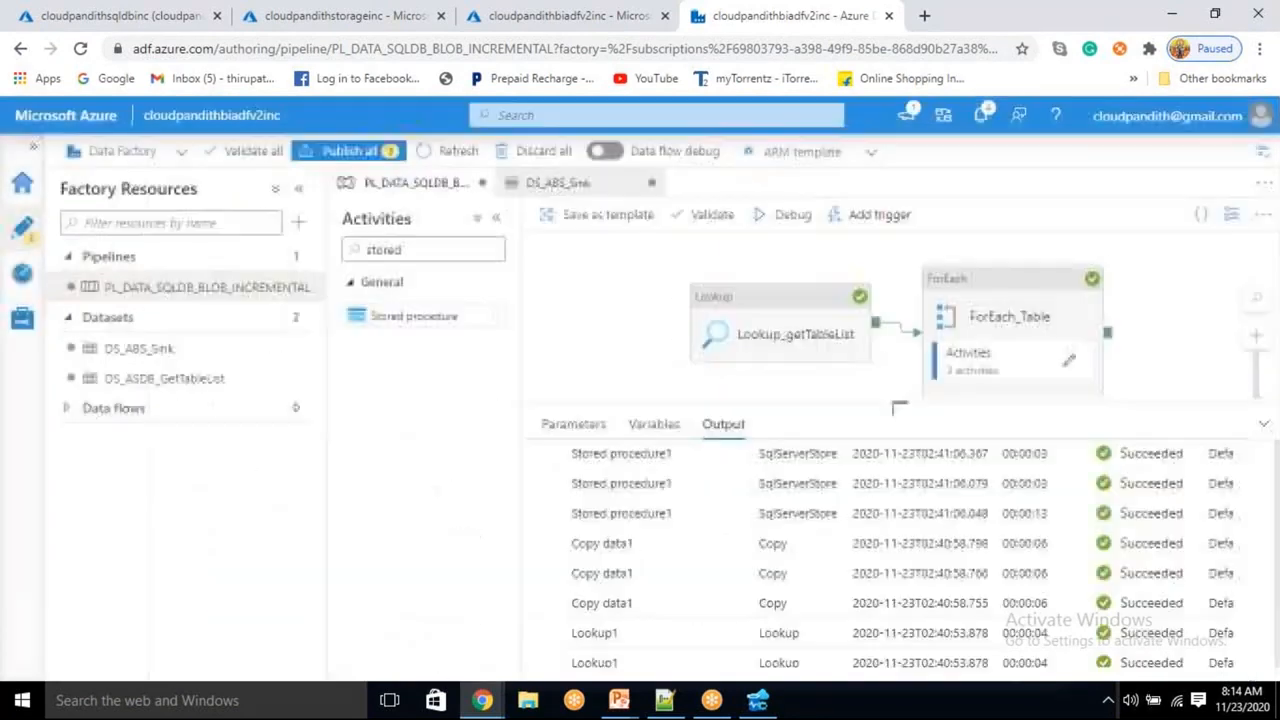
Step: Inspect the input queries and output row counts of the orders and cust Copy data1 runs
{"action": "left_click", "coordinate": [668, 604]}
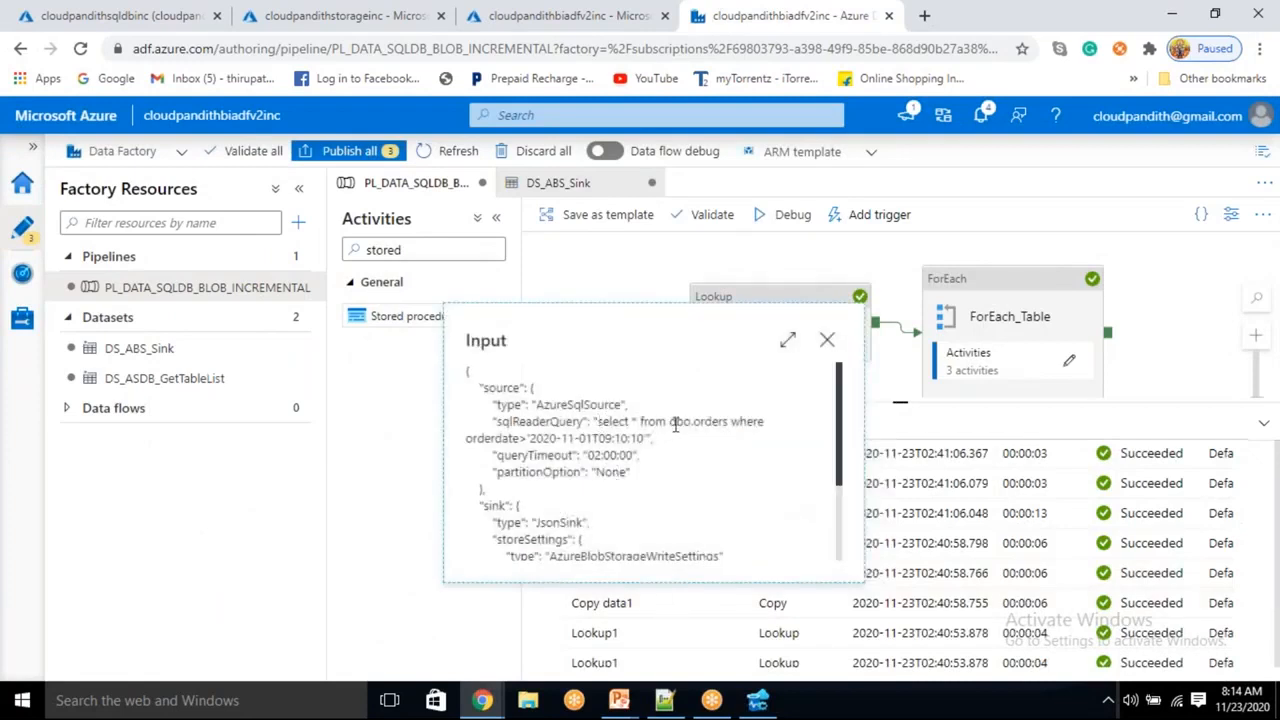
{"action": "double_click", "coordinate": [714, 419]}
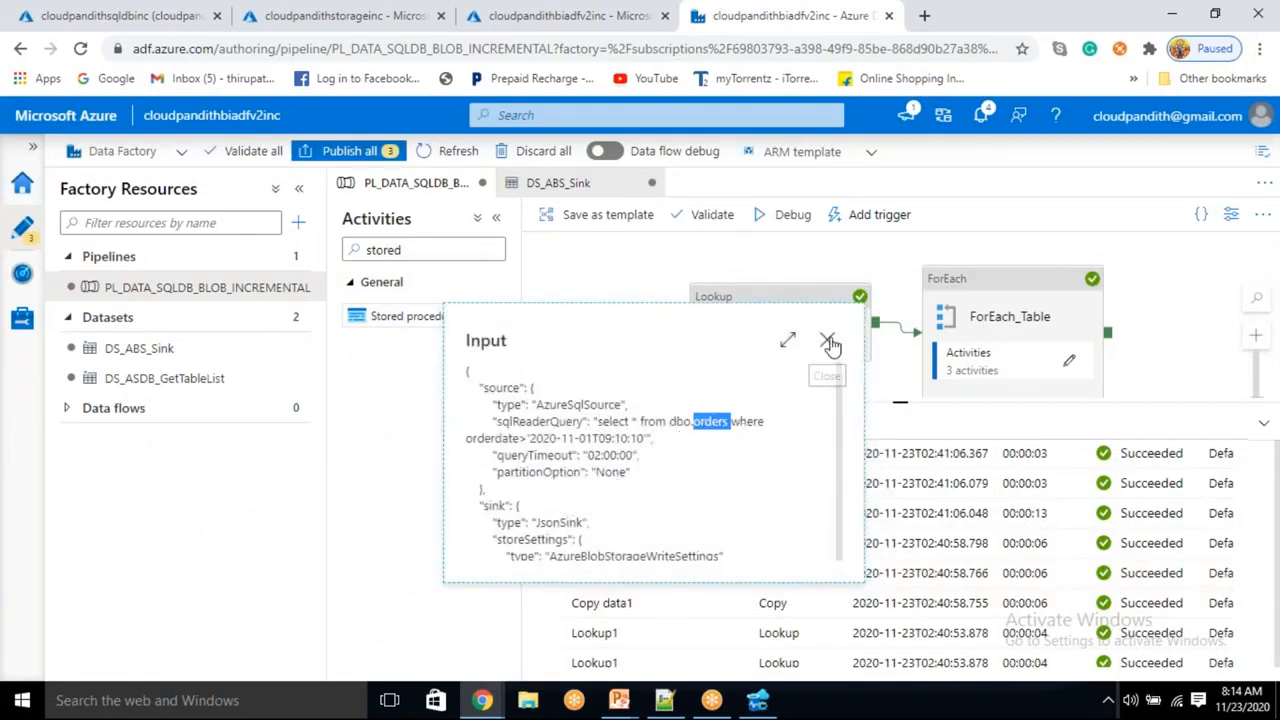
{"action": "left_click", "coordinate": [827, 340]}
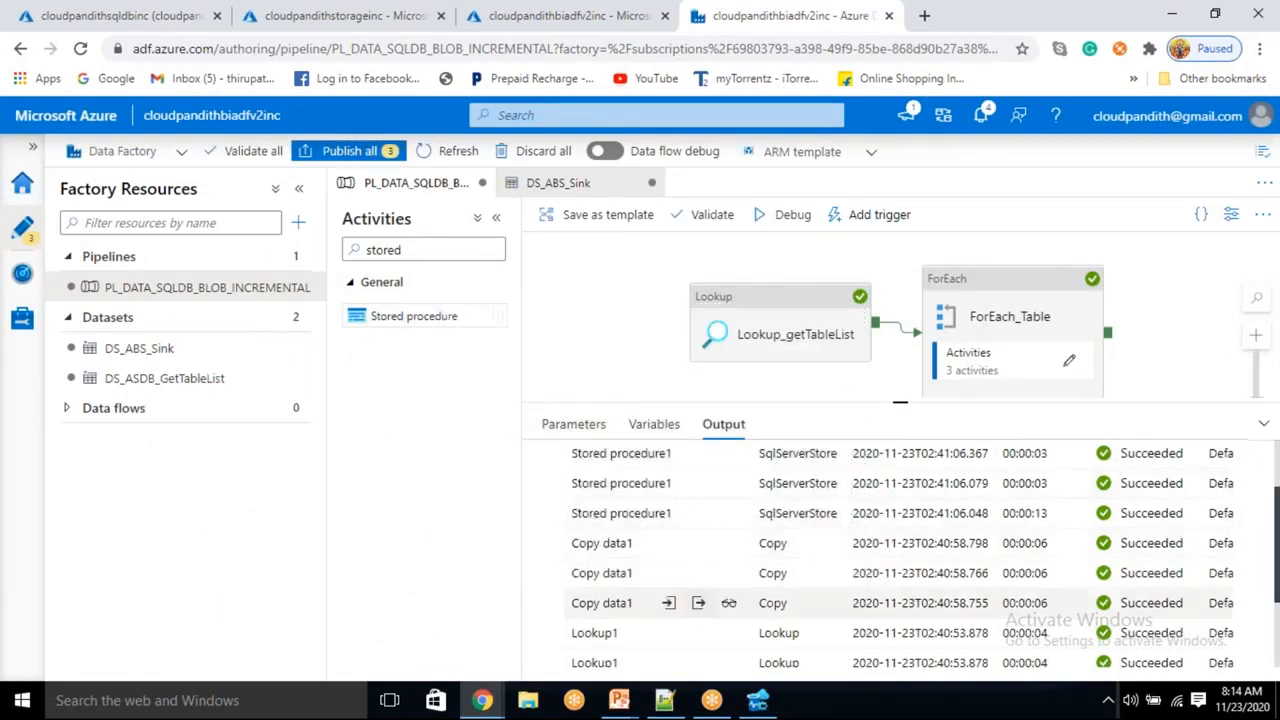
{"action": "left_click", "coordinate": [698, 603]}
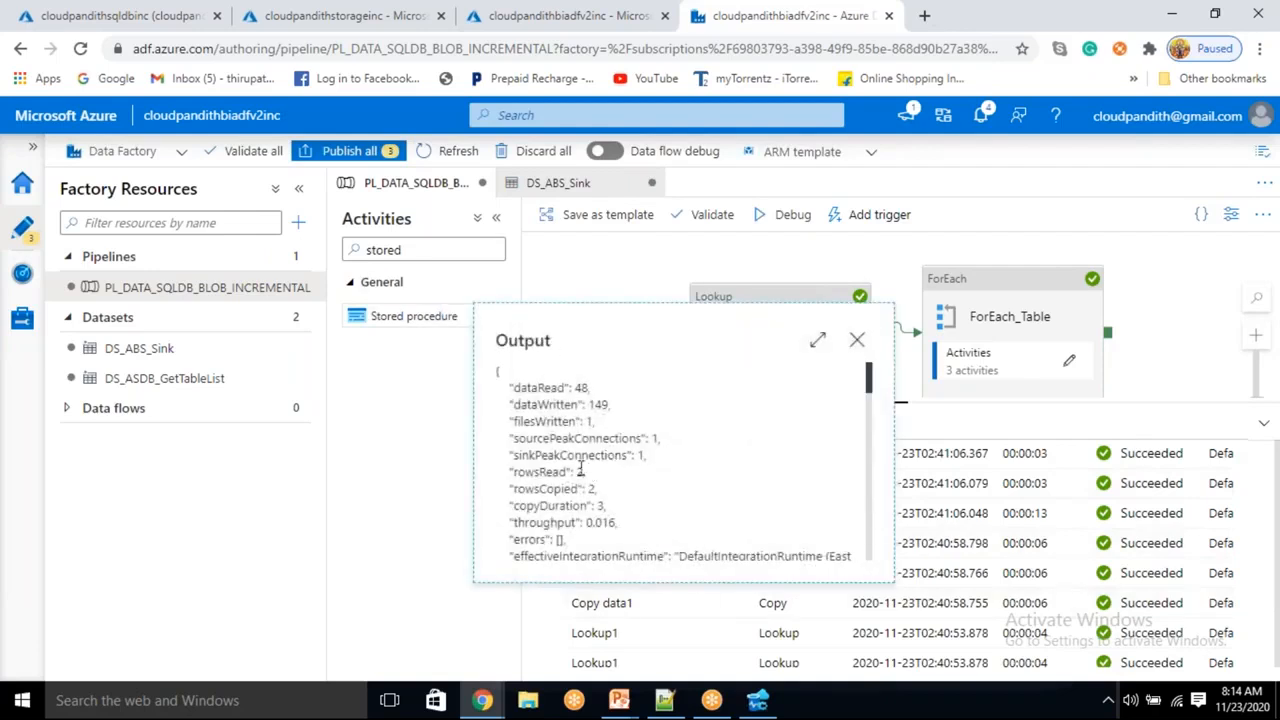
{"action": "left_click", "coordinate": [857, 340]}
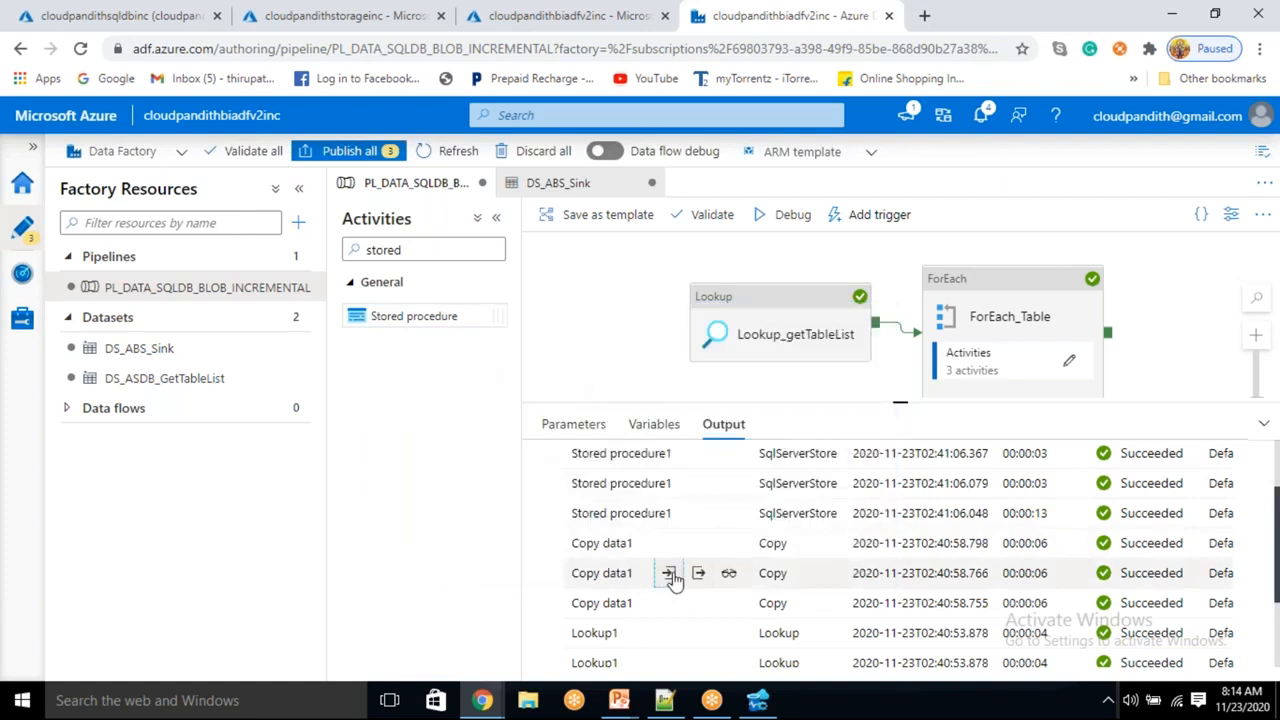
{"action": "left_click", "coordinate": [669, 574]}
{"action": "double_click", "coordinate": [702, 391]}
{"action": "left_click", "coordinate": [827, 310]}
{"action": "left_click", "coordinate": [699, 573]}
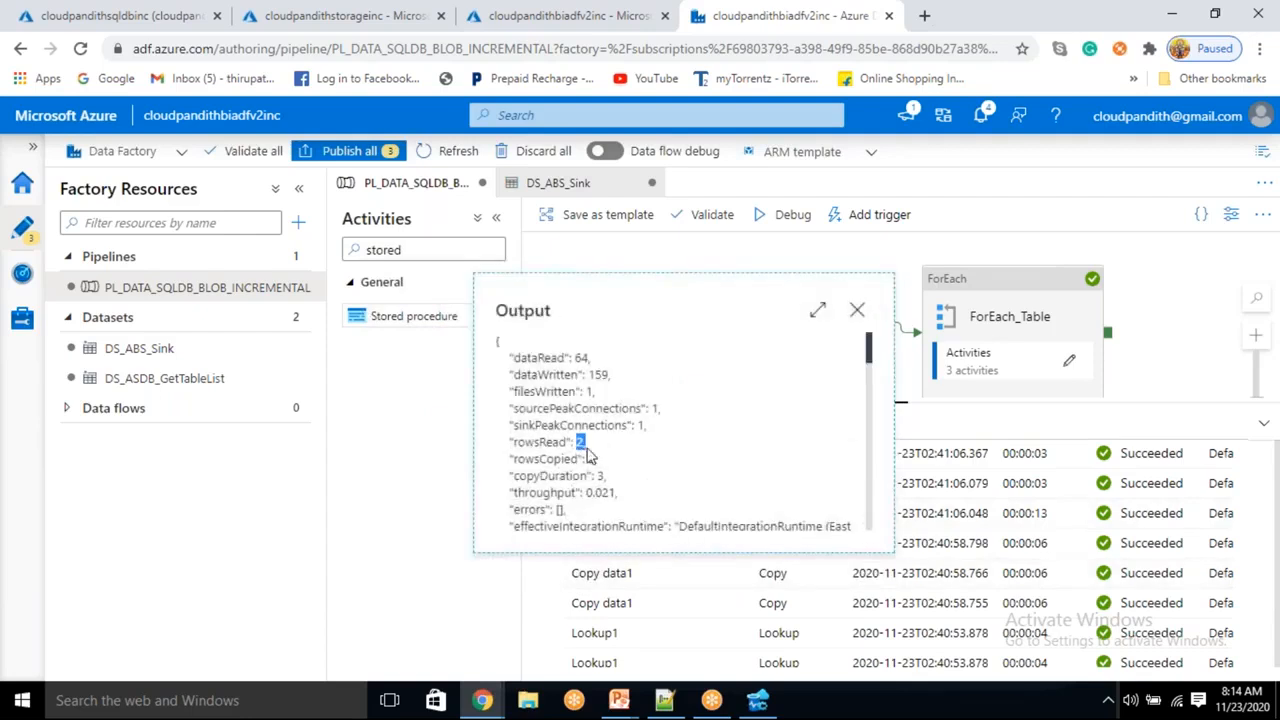
{"action": "left_click", "coordinate": [857, 310]}
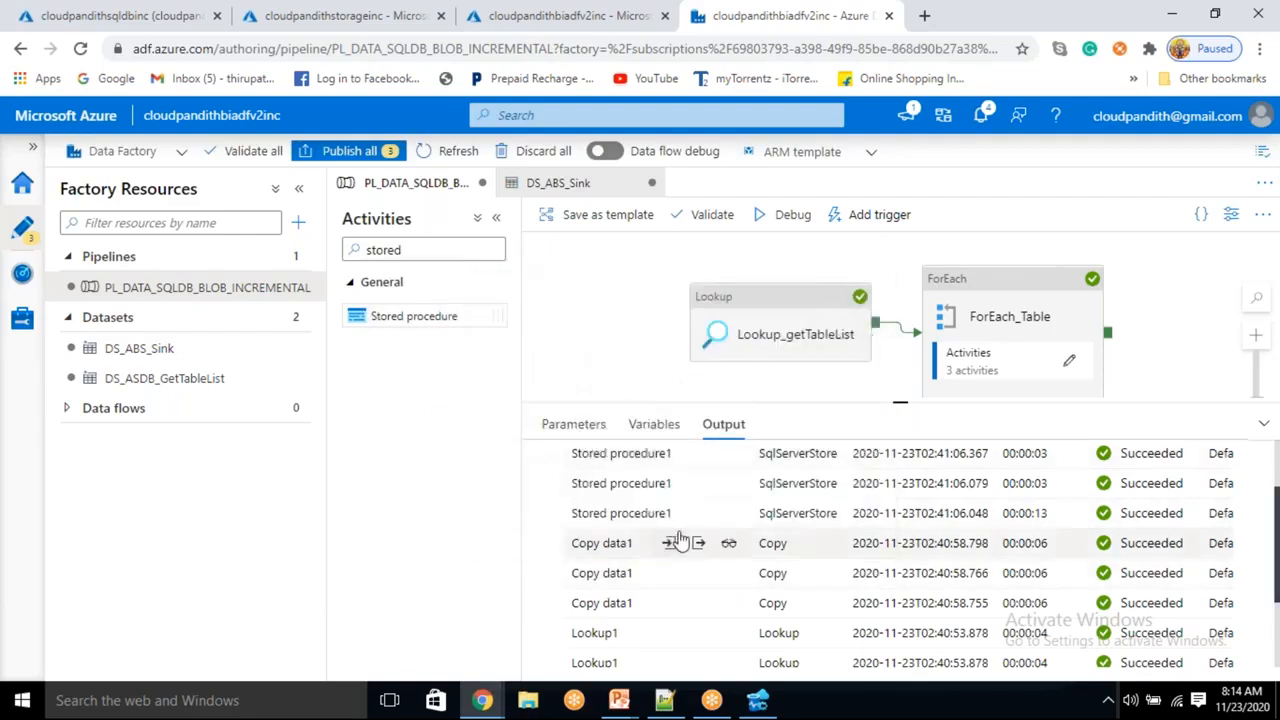
Step: Check the emp Copy data1 run's input and rows-read output, then start a fresh debug run
{"action": "left_click", "coordinate": [670, 543]}
{"action": "left_click_drag", "start_coordinate": [695, 361], "coordinate": [712, 362]}
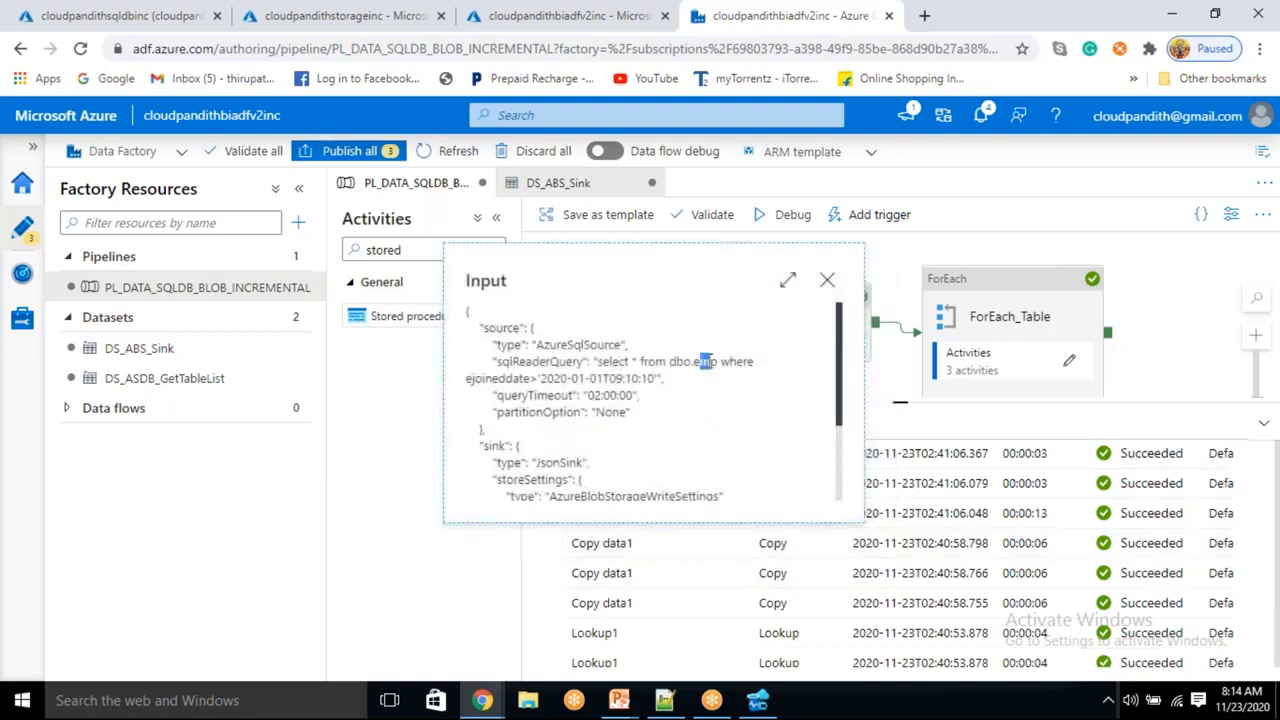
{"action": "left_click", "coordinate": [827, 280]}
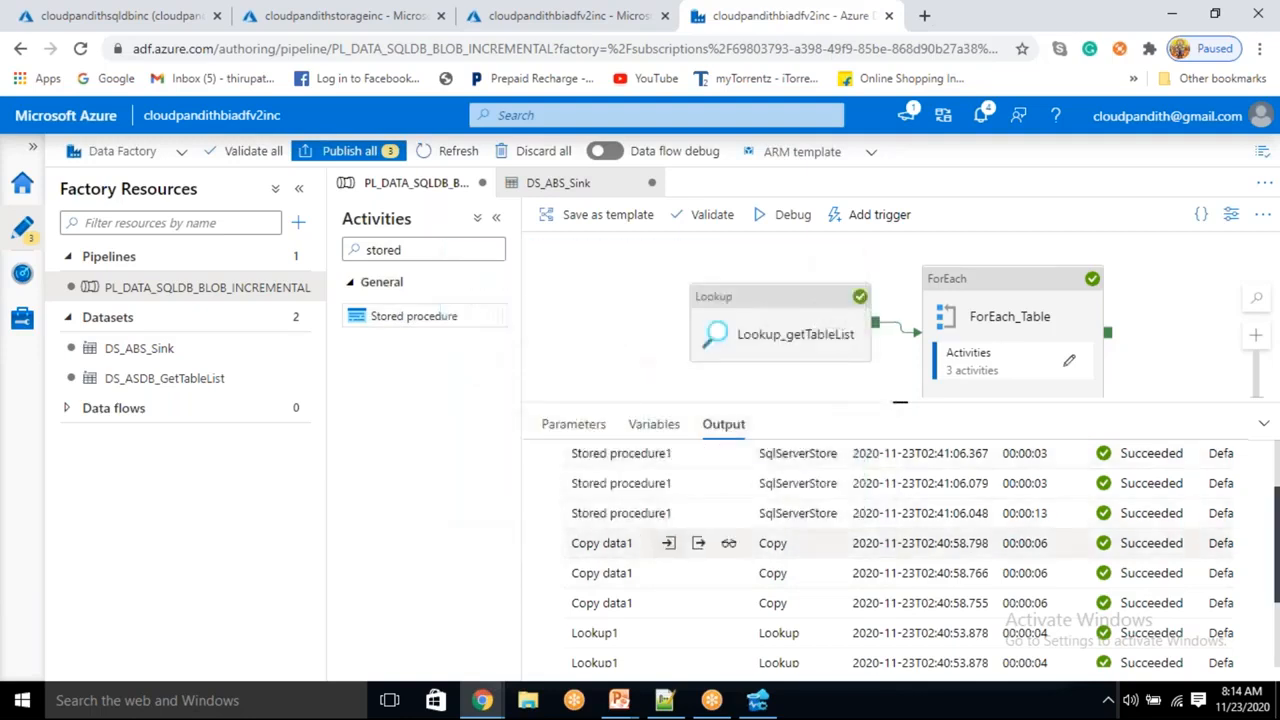
{"action": "left_click", "coordinate": [698, 543]}
{"action": "left_click_drag", "start_coordinate": [568, 396], "coordinate": [586, 427]}
{"action": "left_click", "coordinate": [594, 430]}
{"action": "left_click", "coordinate": [856, 280]}
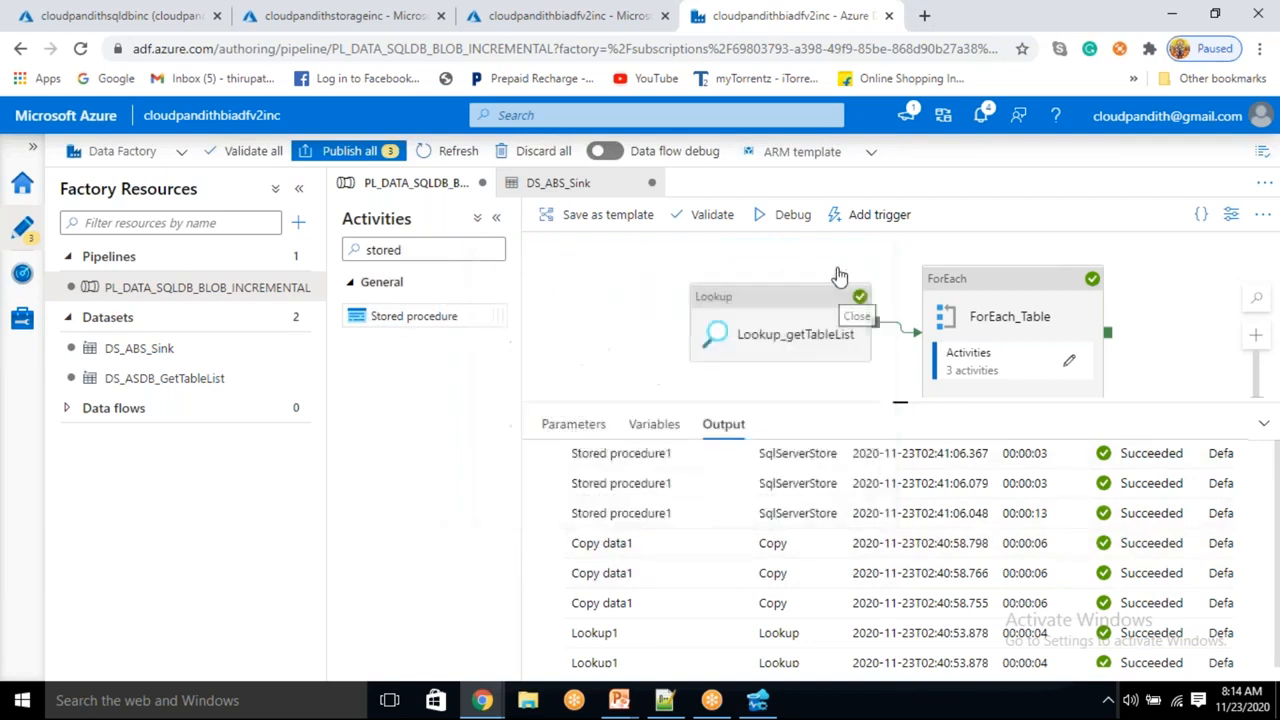
{"action": "left_click", "coordinate": [788, 220]}
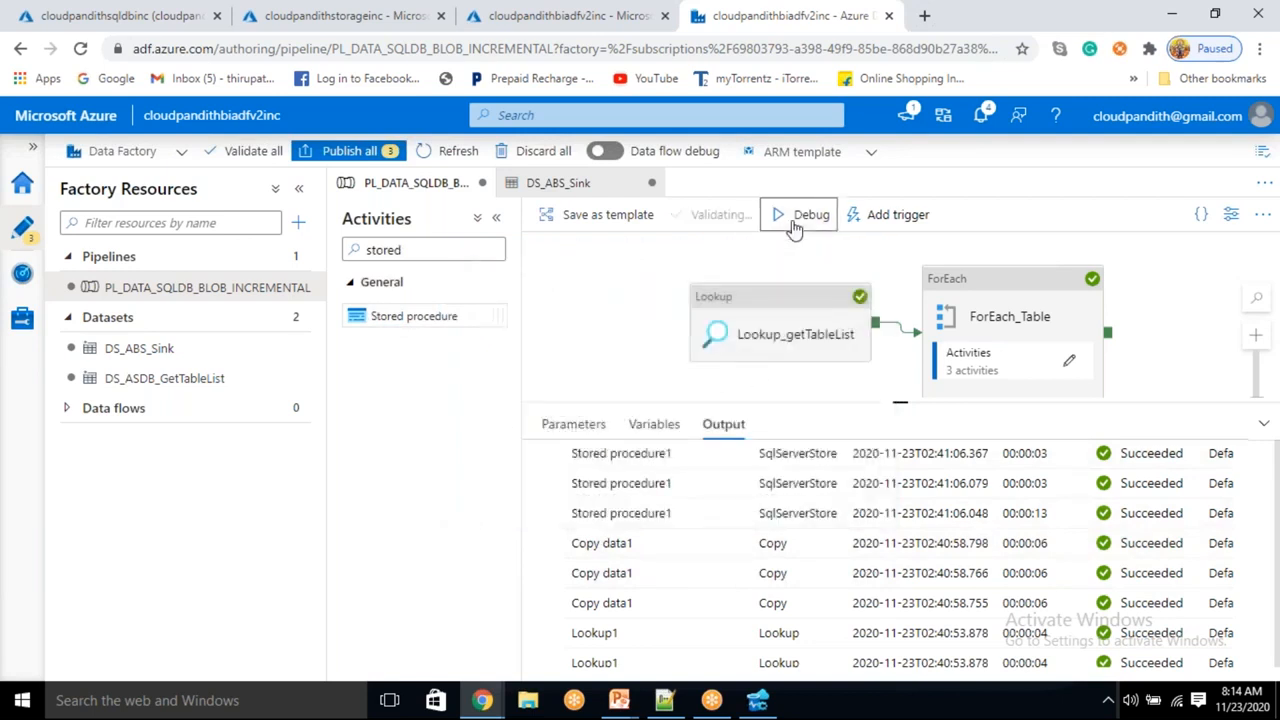
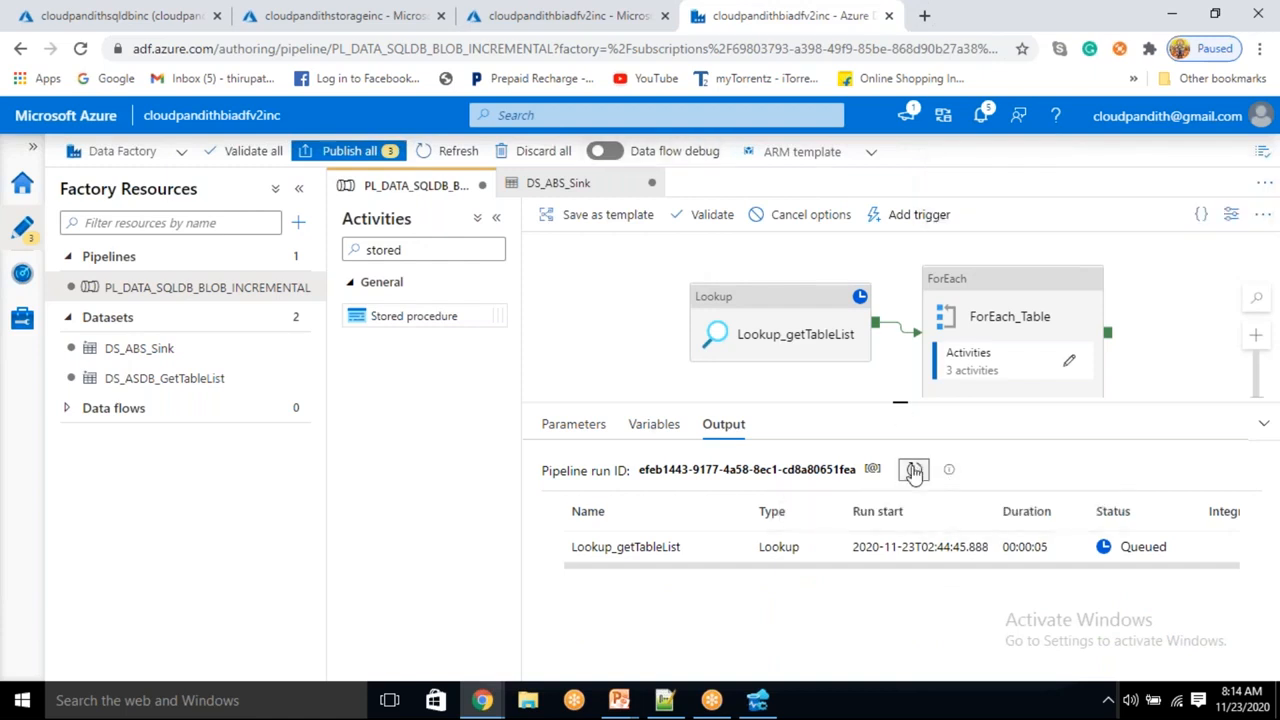
Step: Refresh the debug run's activity statuses until every activity shows Succeeded
{"action": "left_click", "coordinate": [913, 472]}
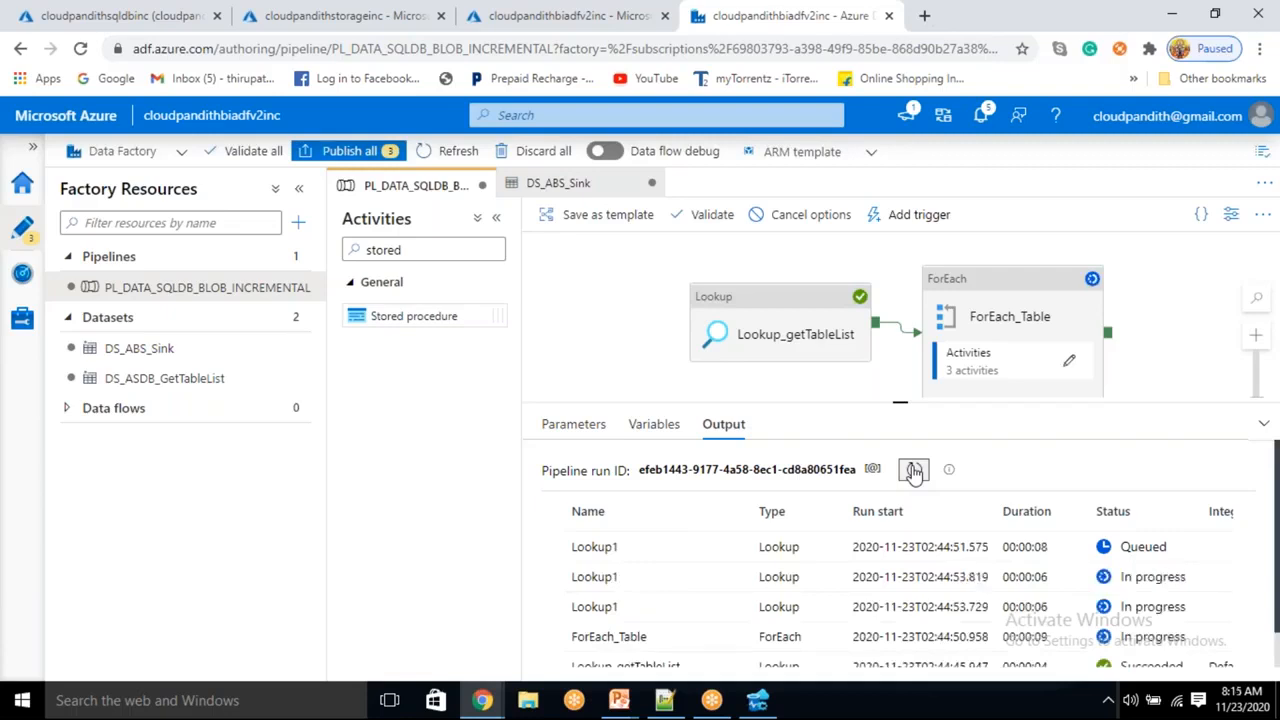
{"action": "left_click", "coordinate": [913, 472]}
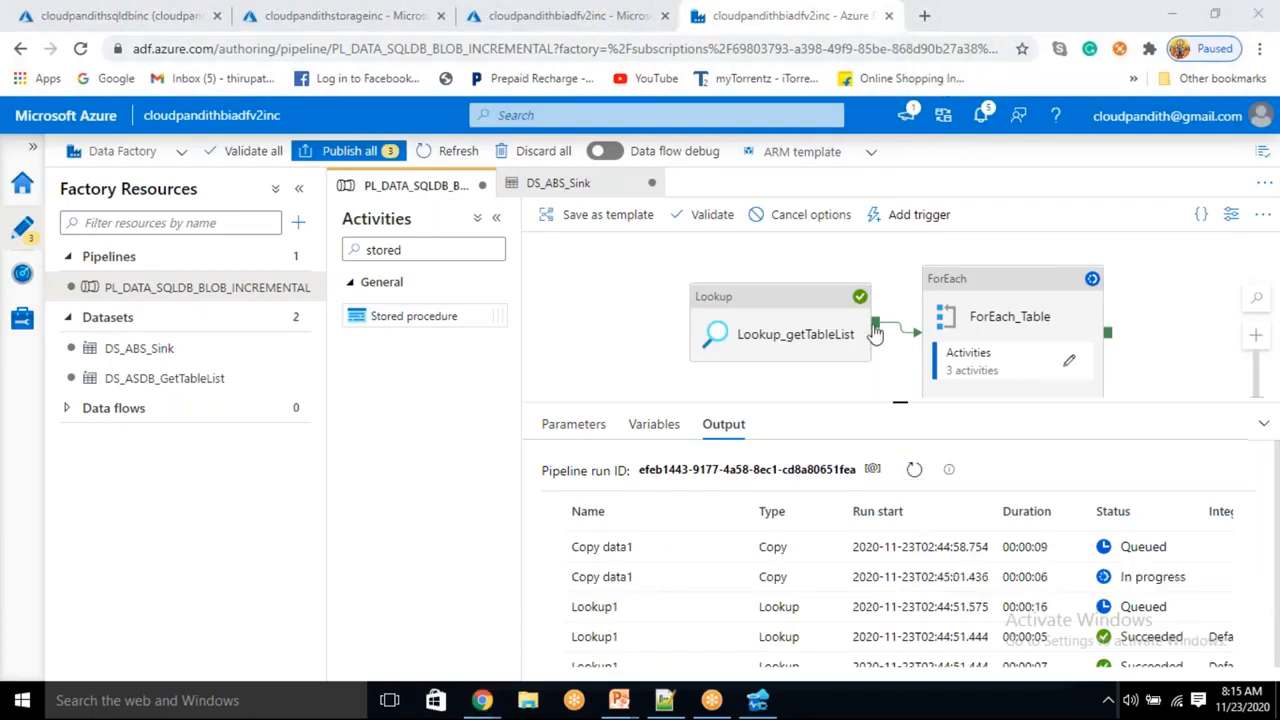
{"action": "left_click", "coordinate": [914, 469]}
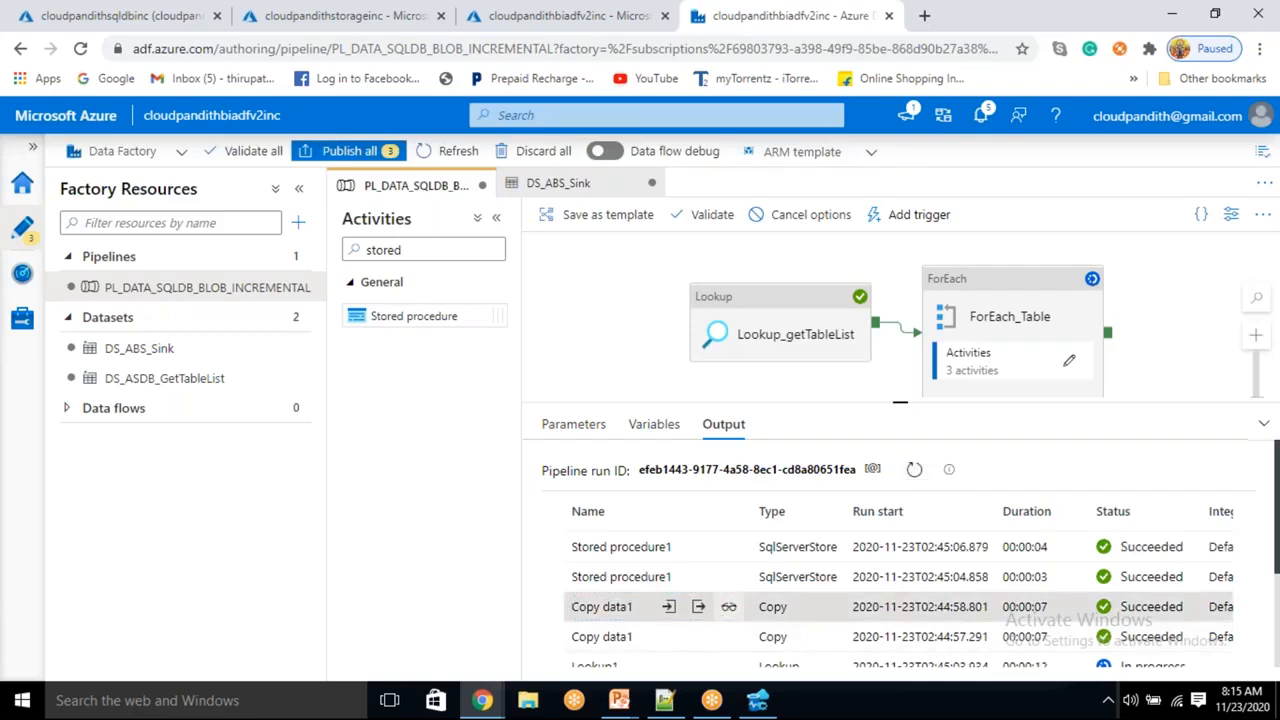
Step: Review each Copy data1 run's details, then bring up the metadata results in Azure Data Studio
{"action": "left_click", "coordinate": [729, 606]}
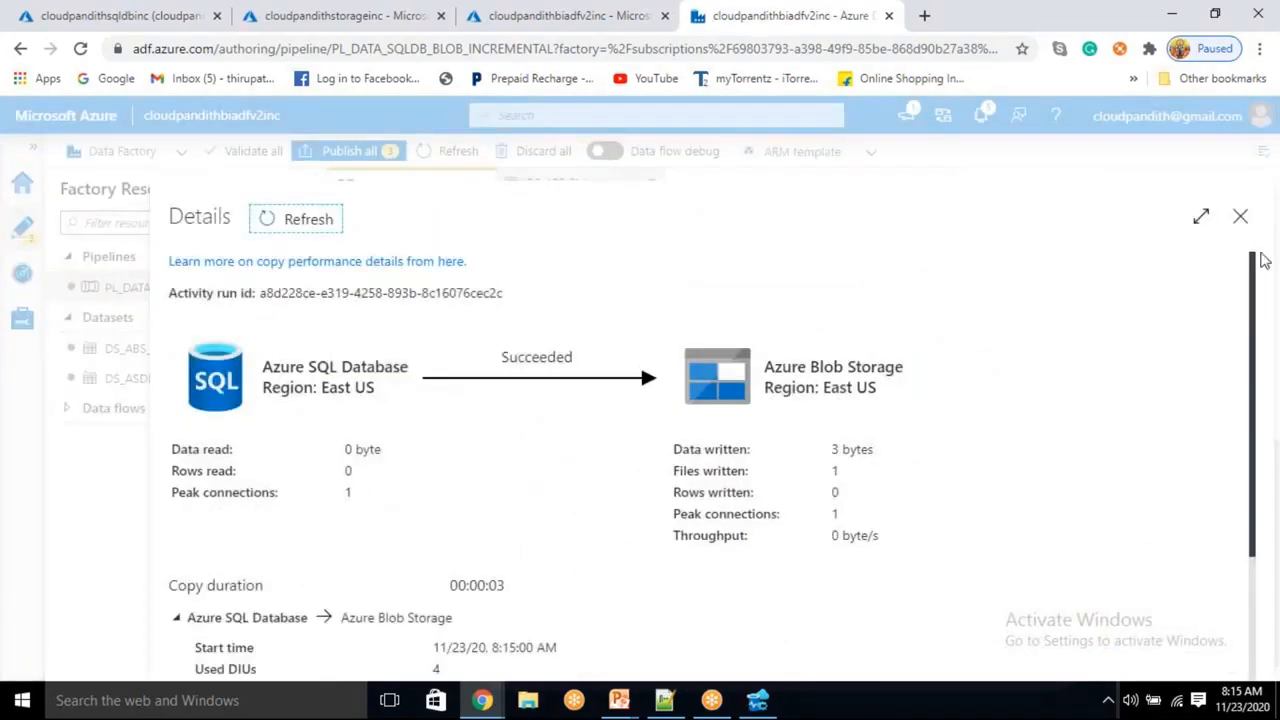
{"action": "left_click", "coordinate": [1240, 219]}
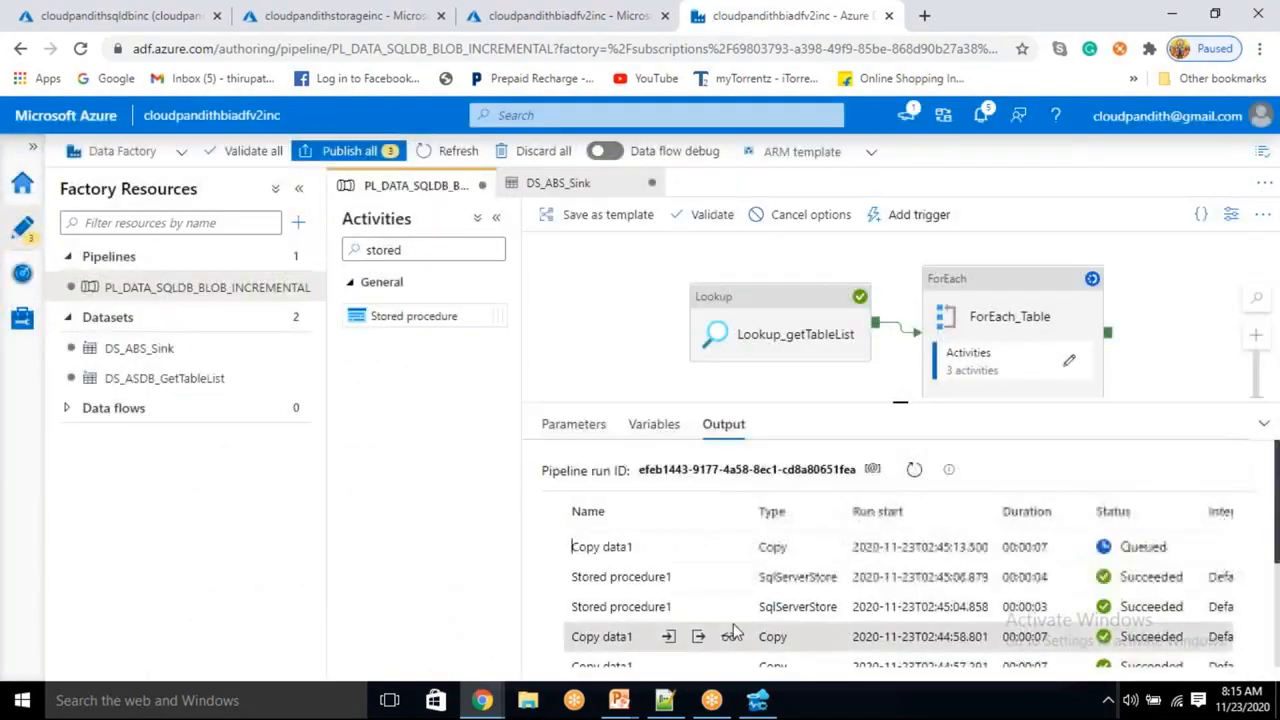
{"action": "scroll", "coordinate": [716, 645], "scroll_direction": "down", "scroll_amount": 1}
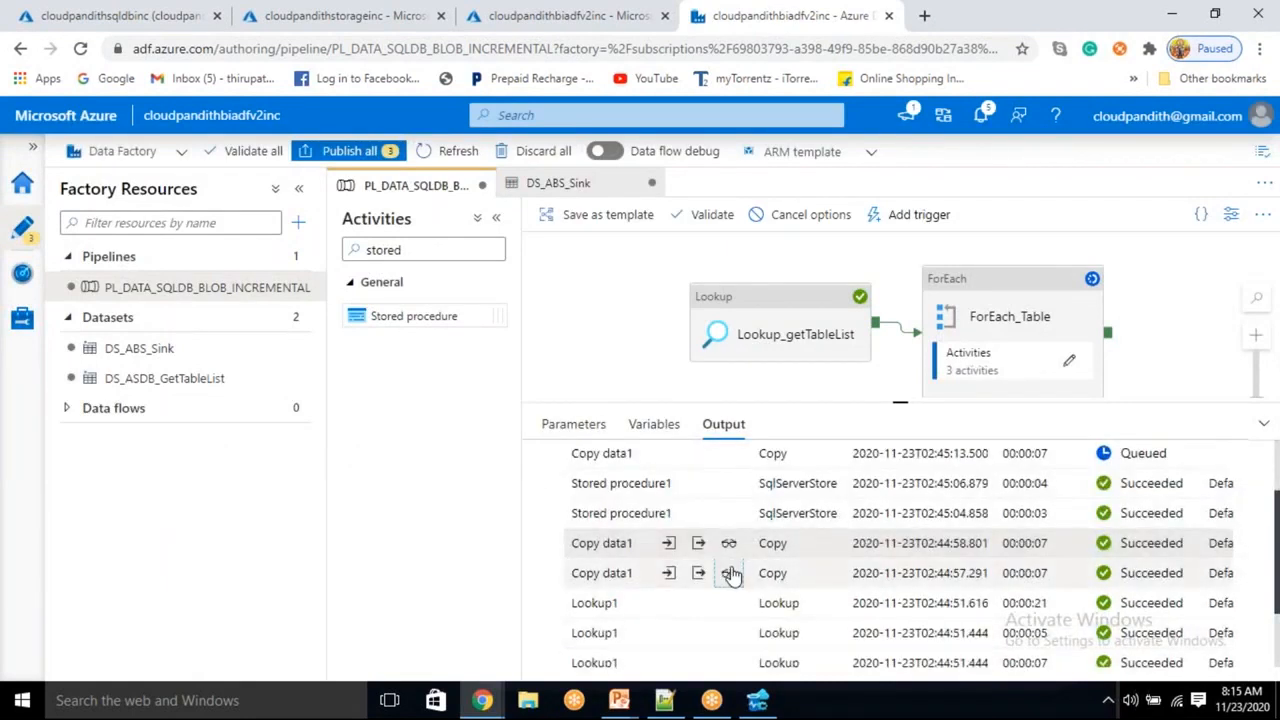
{"action": "left_click", "coordinate": [729, 573]}
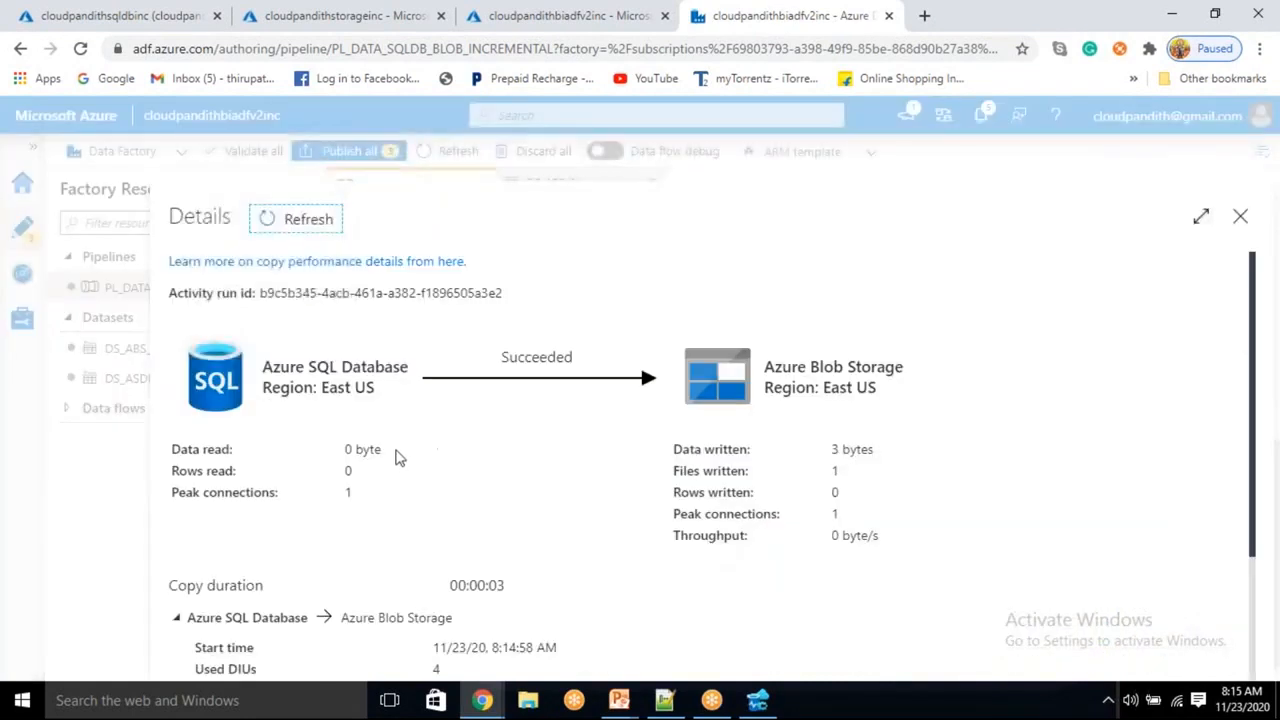
{"action": "left_click", "coordinate": [1239, 216]}
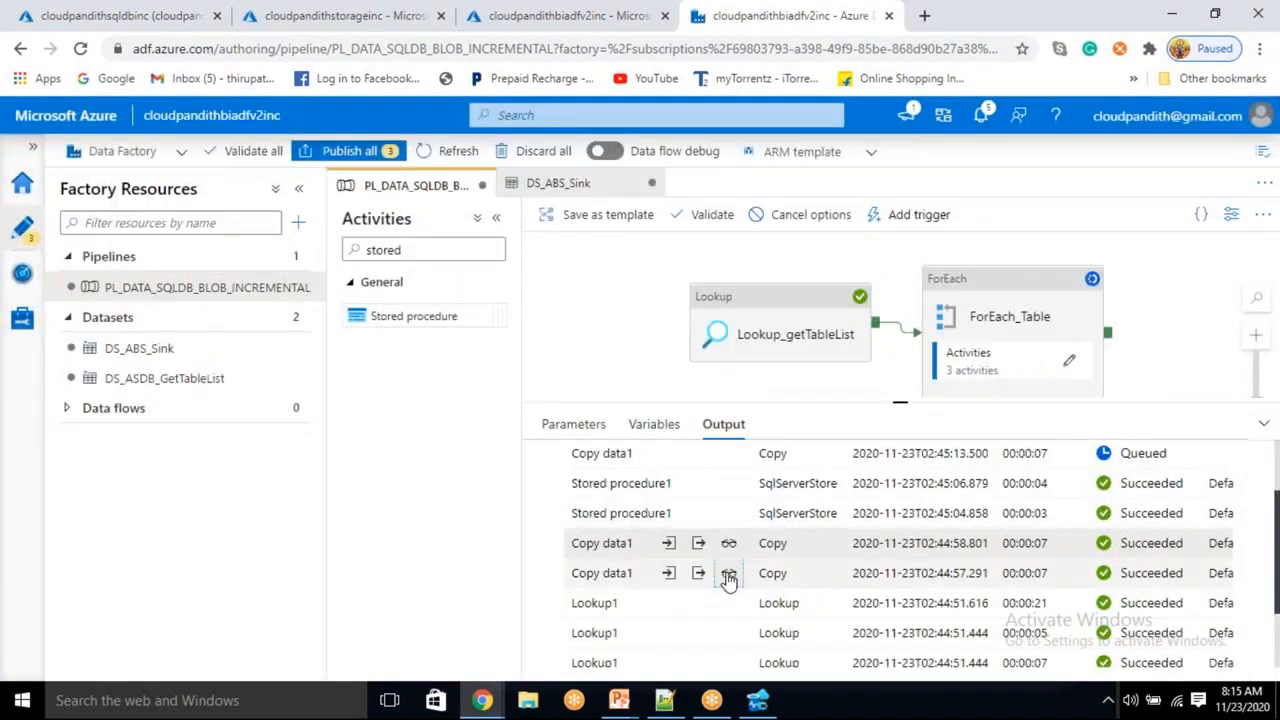
{"action": "left_click", "coordinate": [728, 576]}
{"action": "left_click", "coordinate": [1240, 219]}
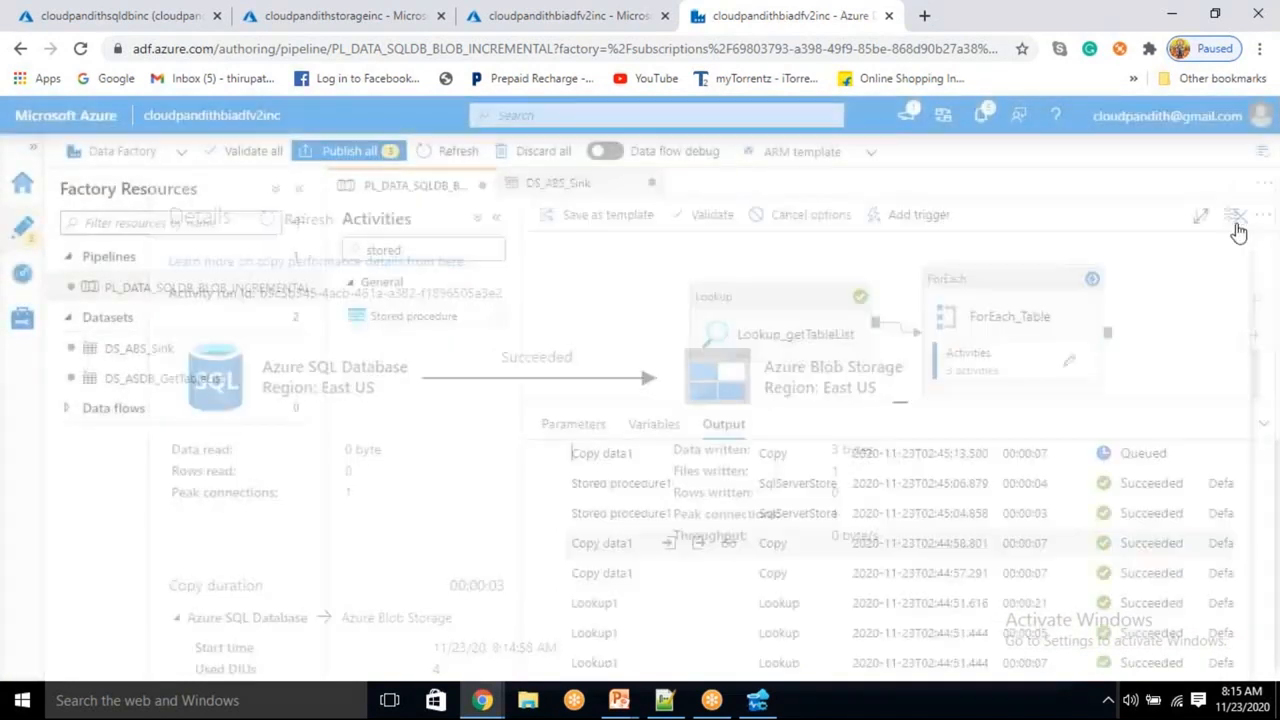
{"action": "scroll", "coordinate": [900, 540], "scroll_direction": "down", "scroll_amount": 2}
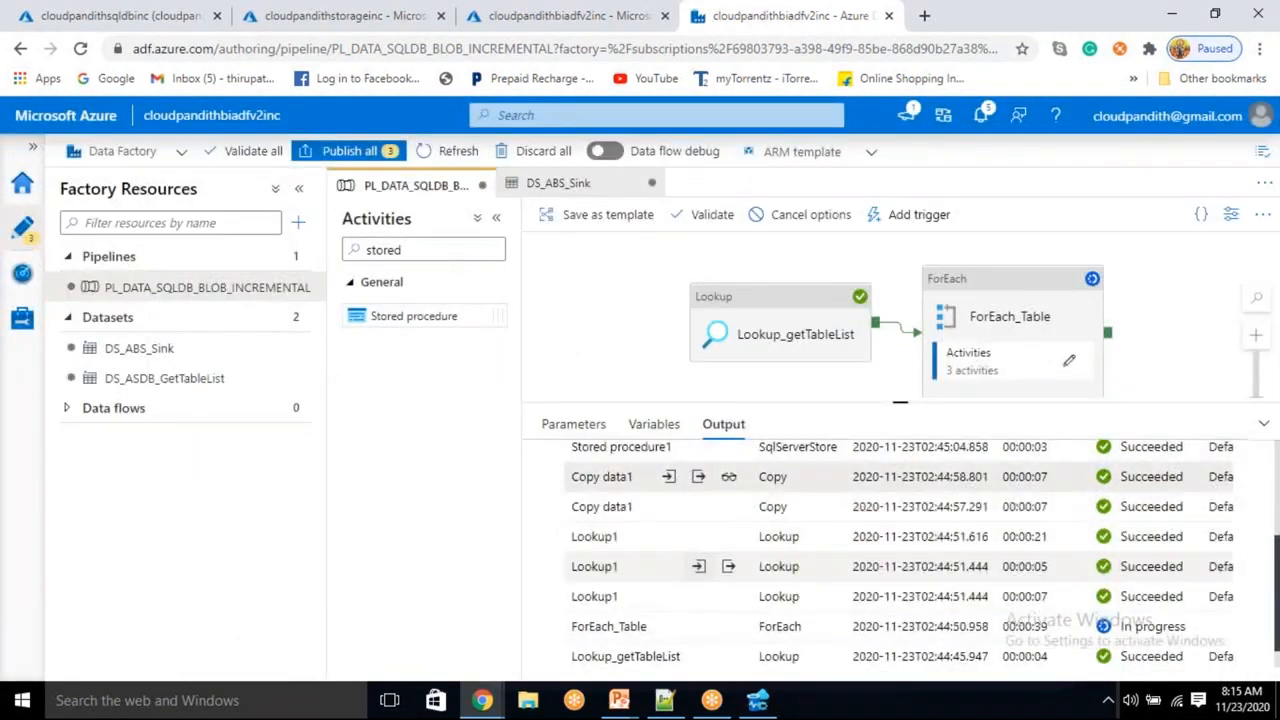
{"action": "scroll", "coordinate": [730, 580], "scroll_direction": "up", "scroll_amount": 3}
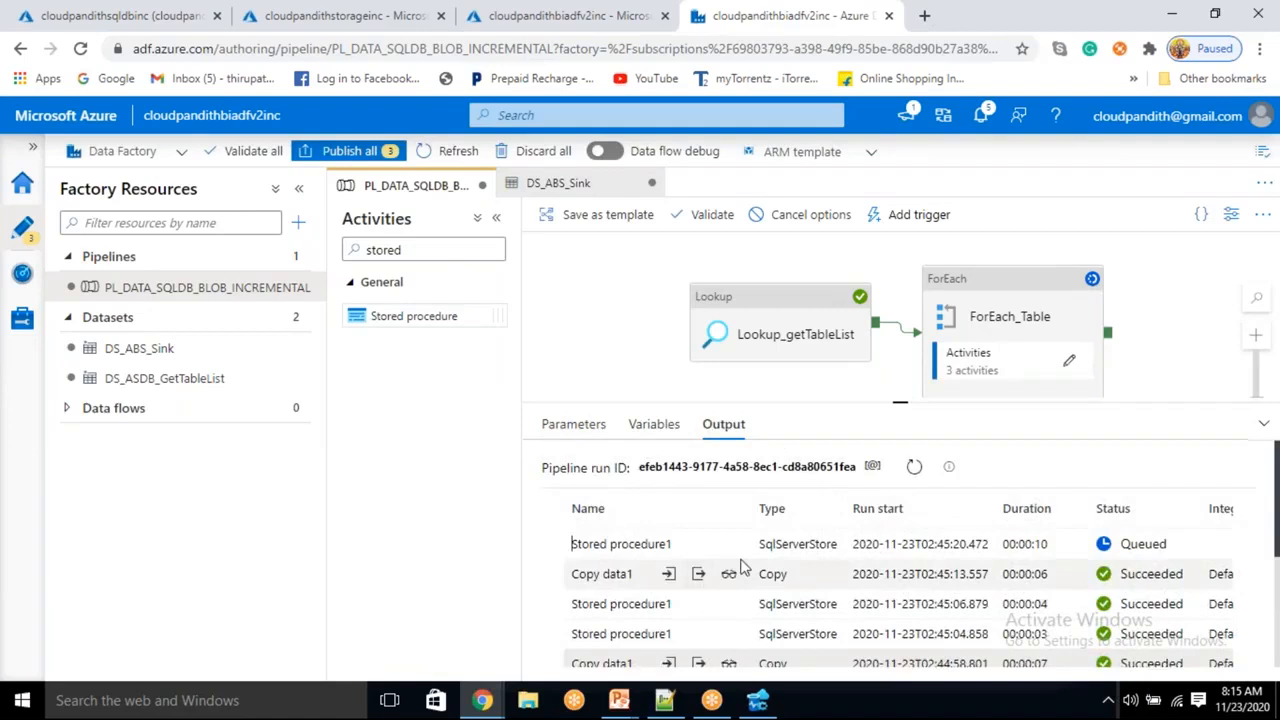
{"action": "left_click", "coordinate": [729, 577]}
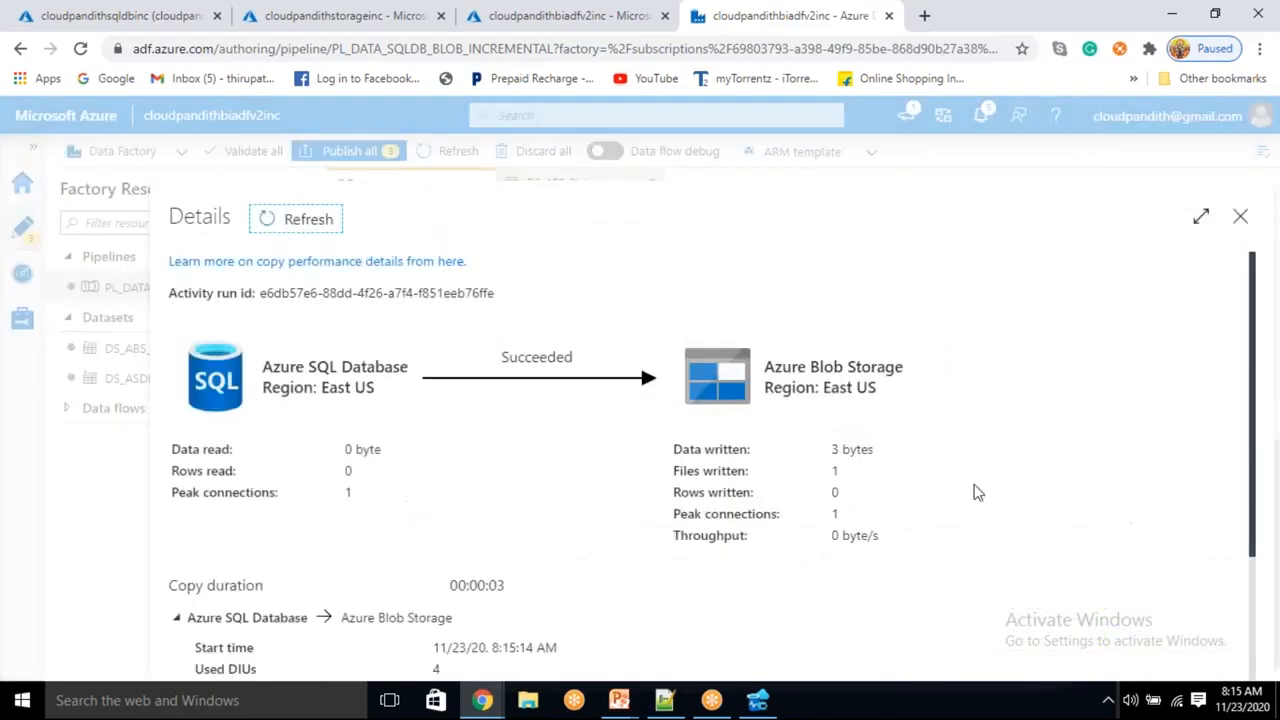
{"action": "left_click", "coordinate": [1240, 220]}
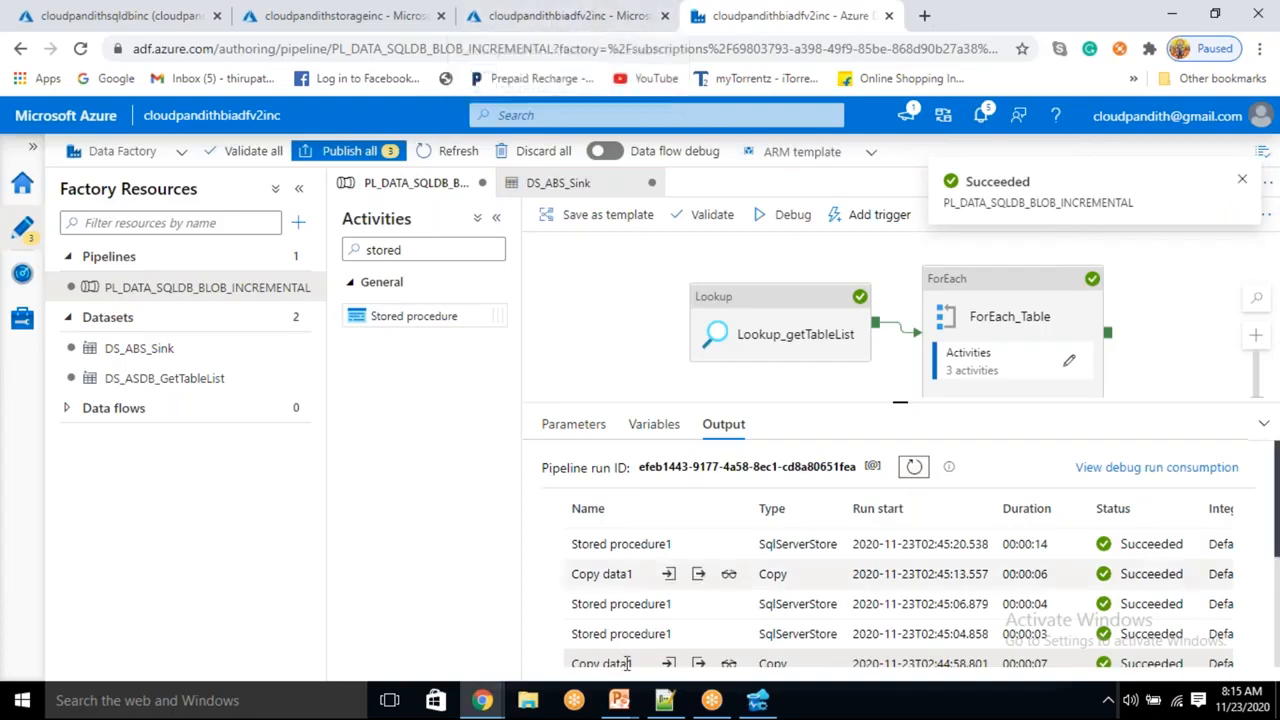
{"action": "left_click", "coordinate": [758, 701]}
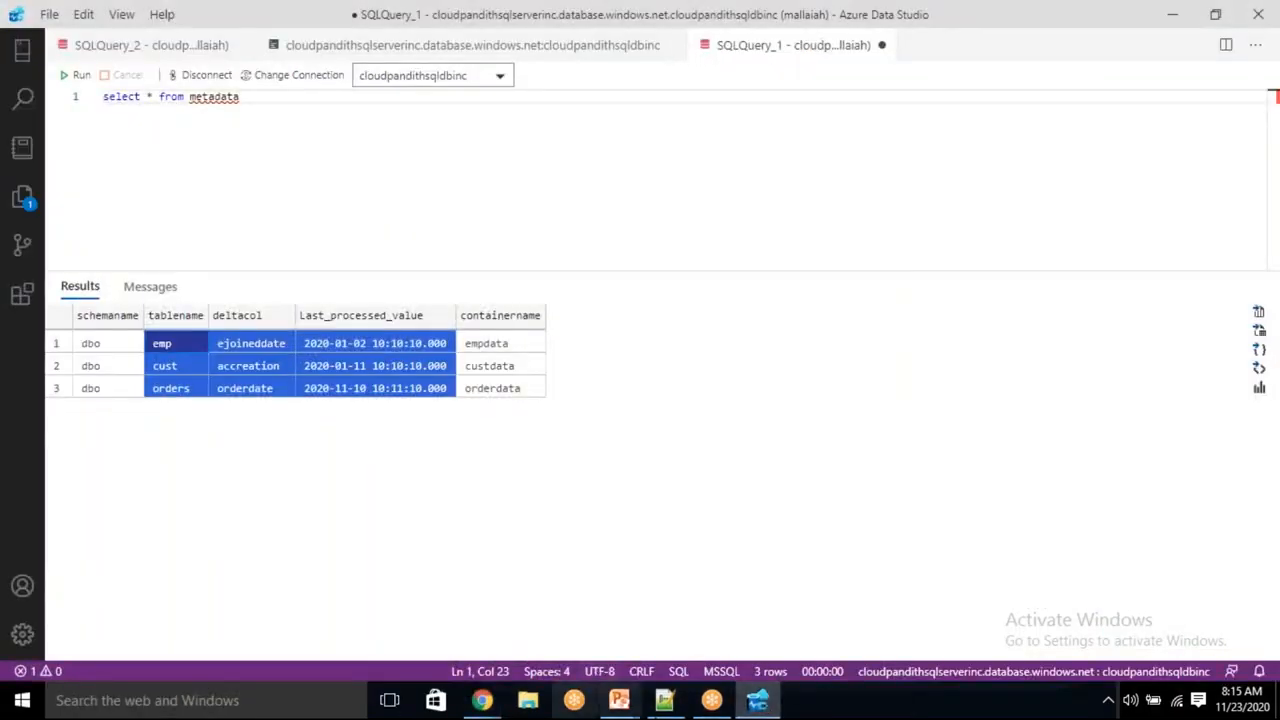
Step: In Notepad++, start a new insert into emp statement with salary 4000
{"action": "left_click", "coordinate": [664, 700]}
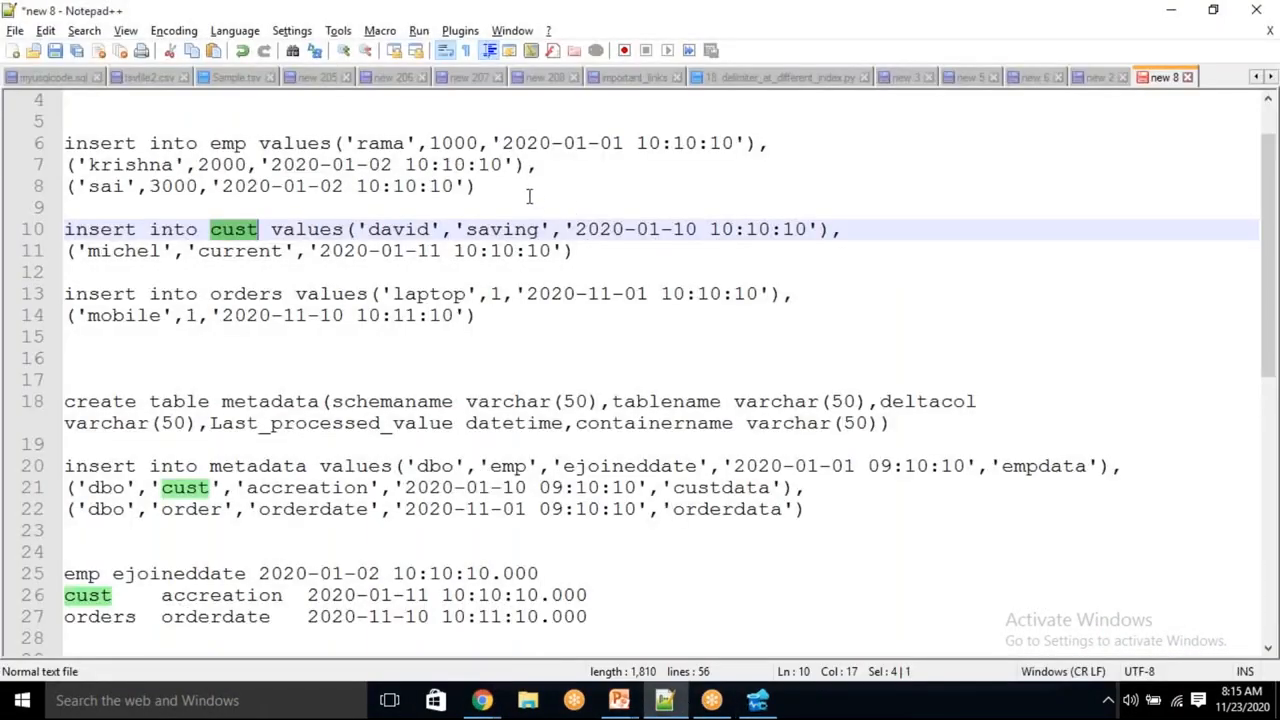
{"action": "left_click", "coordinate": [528, 193]}
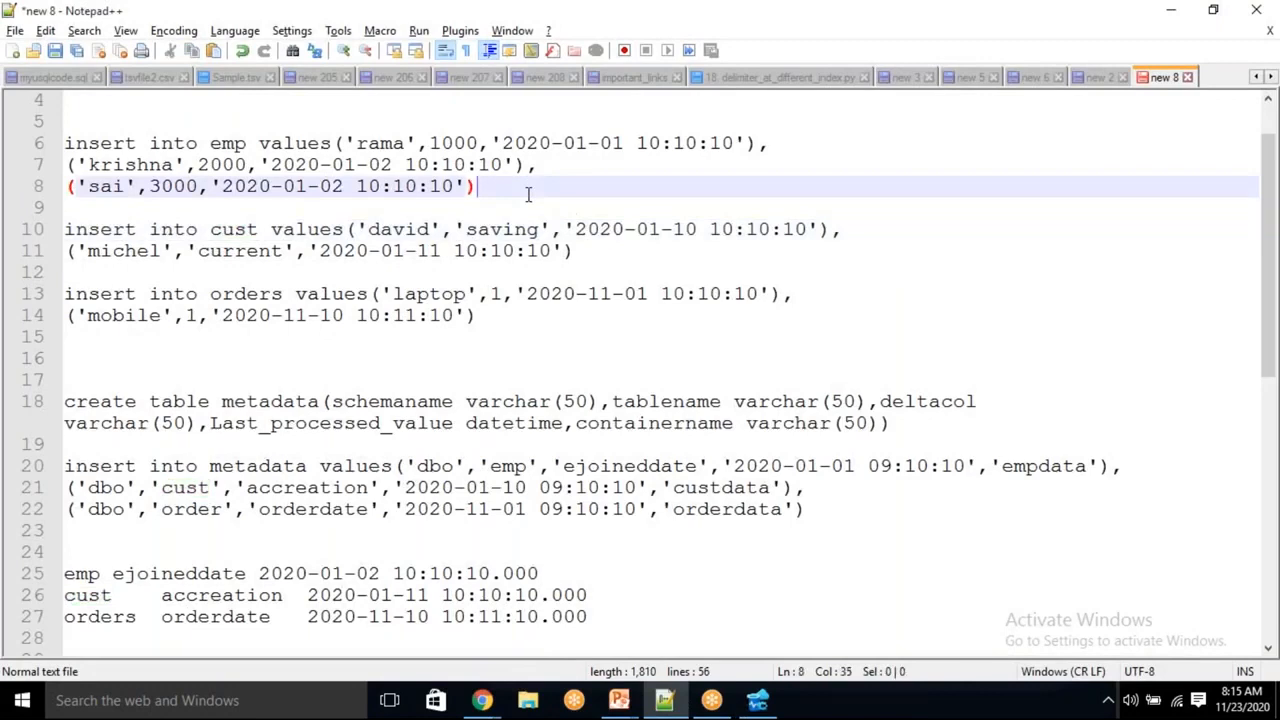
{"action": "key", "text": "Return"}
{"action": "key", "text": "Return"}
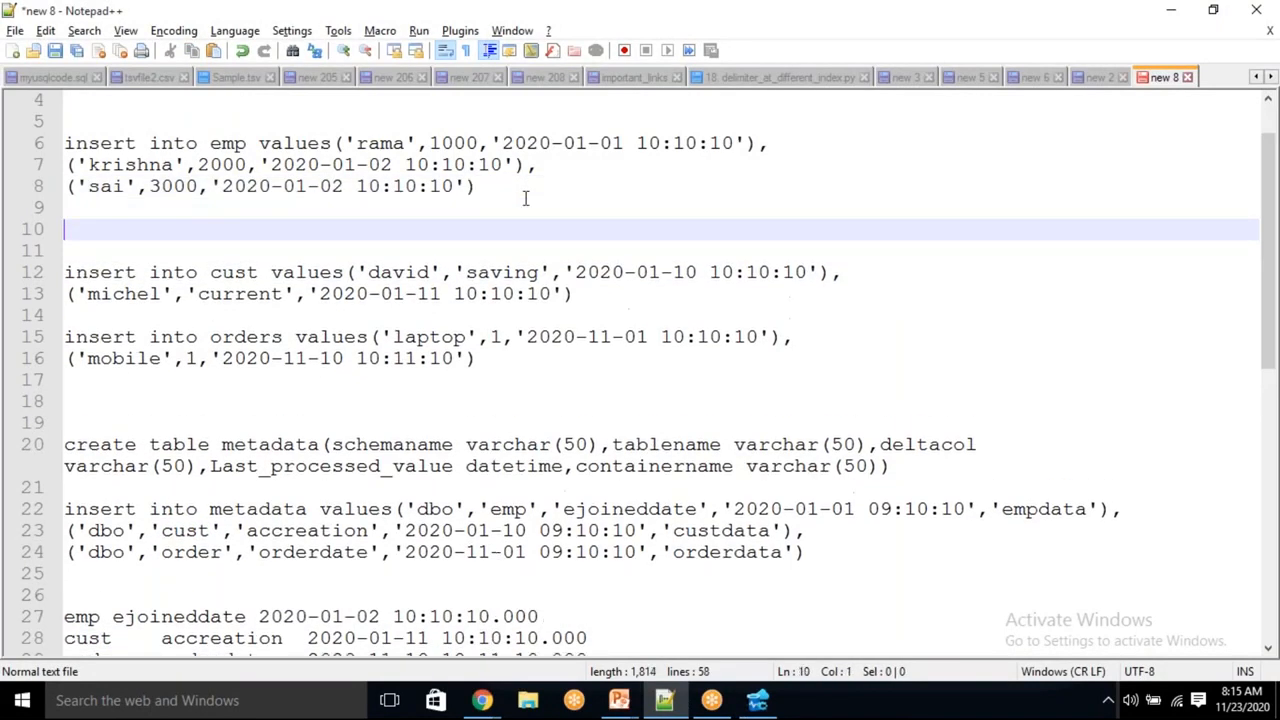
{"action": "type", "text": "insert i"}
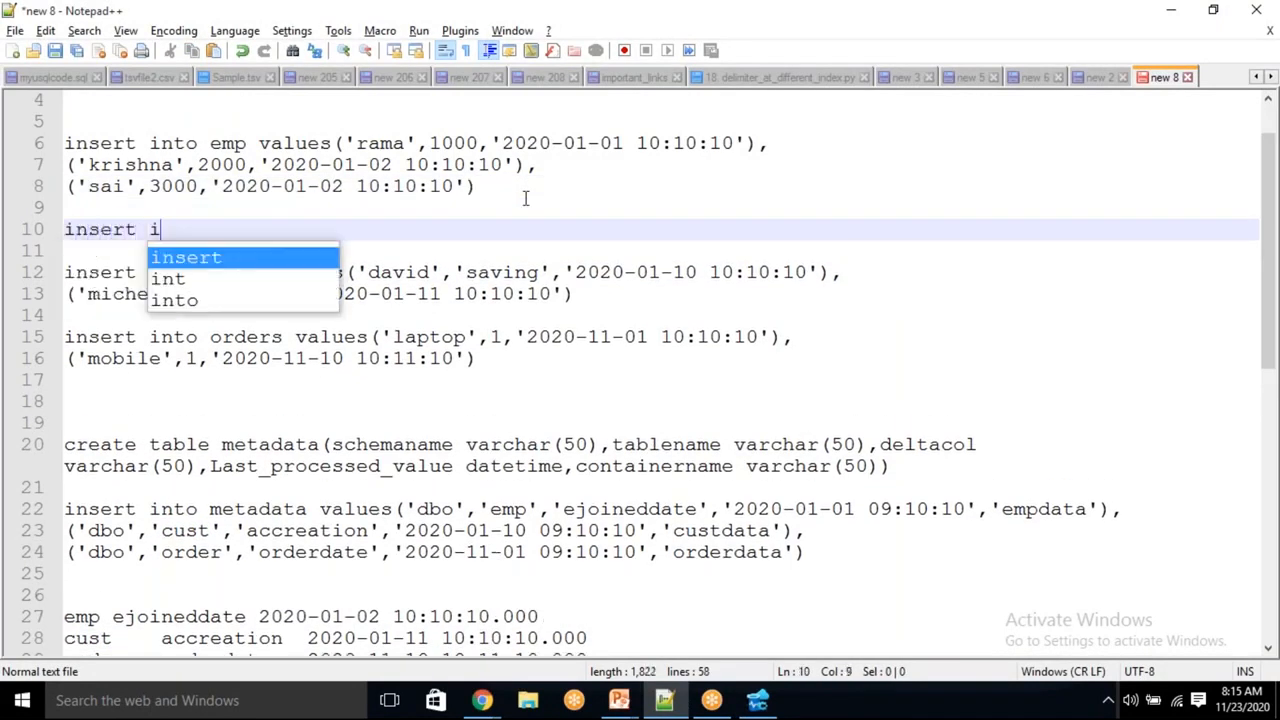
{"action": "type", "text": "nto emp "}
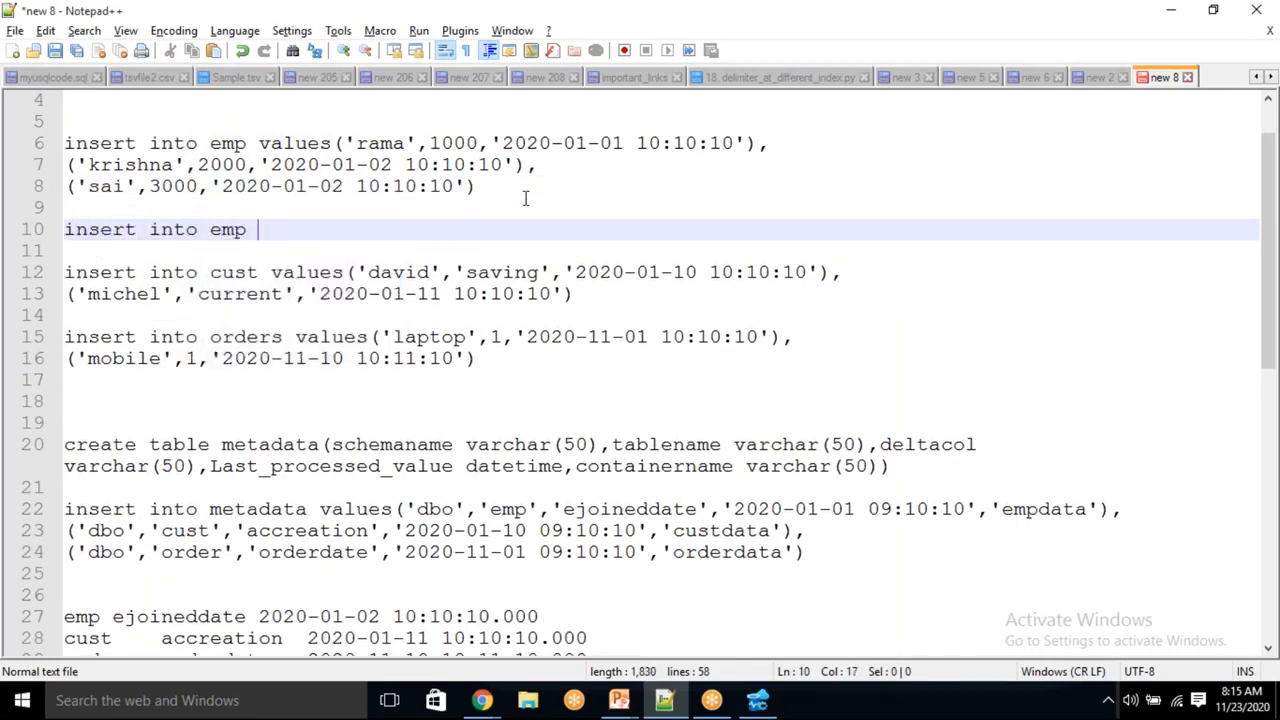
{"action": "type", "text": "values"}
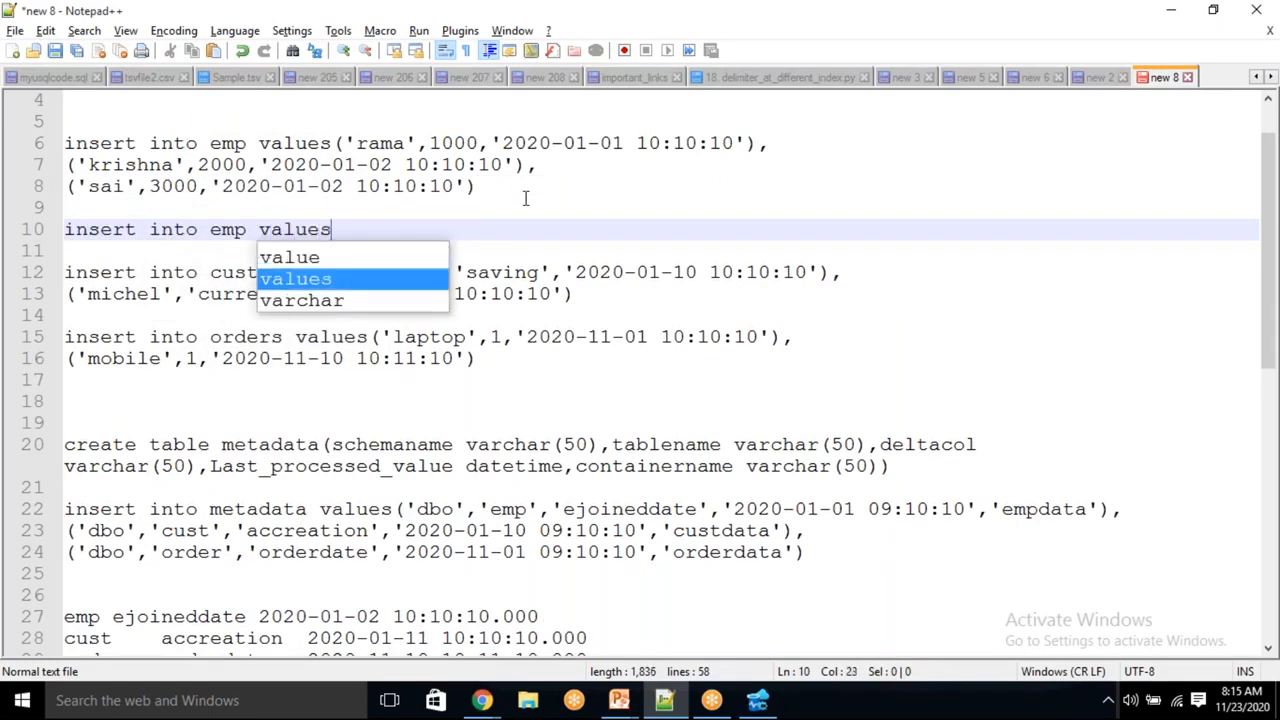
{"action": "type", "text": "("}
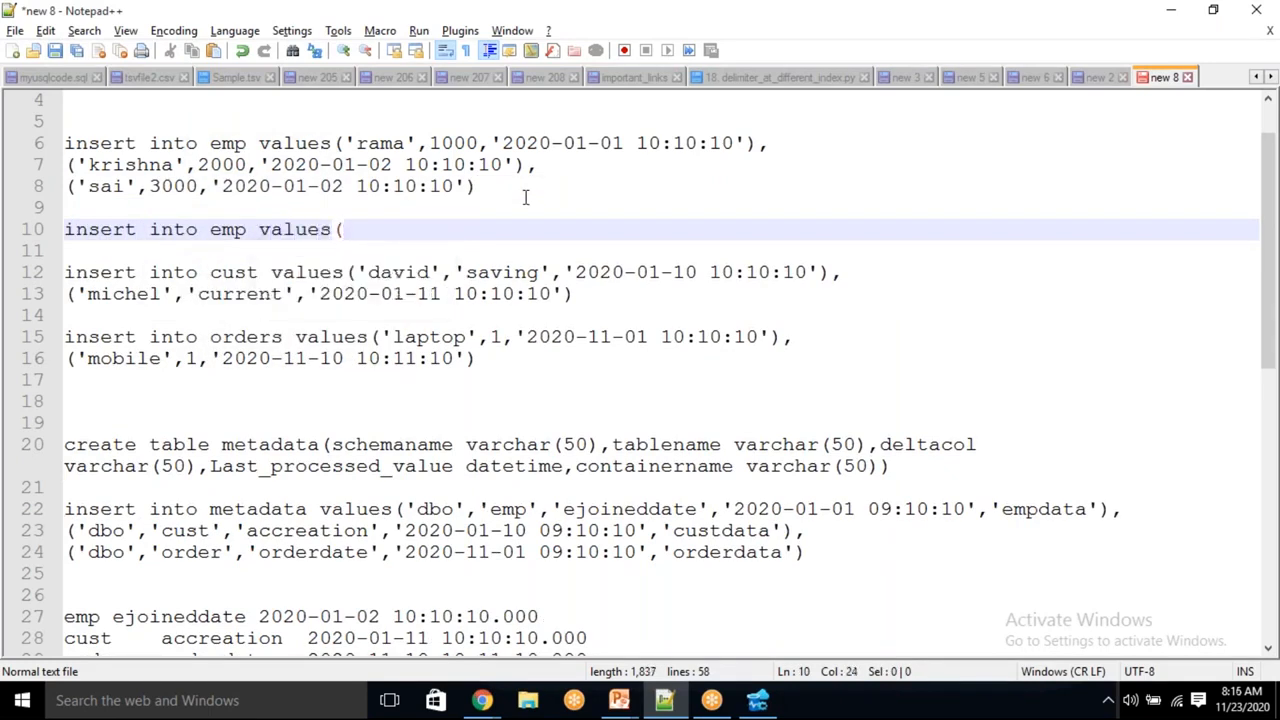
{"action": "type", "text": "''"}
{"action": "type", "text": "srinu"}
{"action": "type", "text": ",4090"}
{"action": "key", "text": "BackSpace"}
{"action": "key", "text": "BackSpace"}
{"action": "type", "text": "00,"}
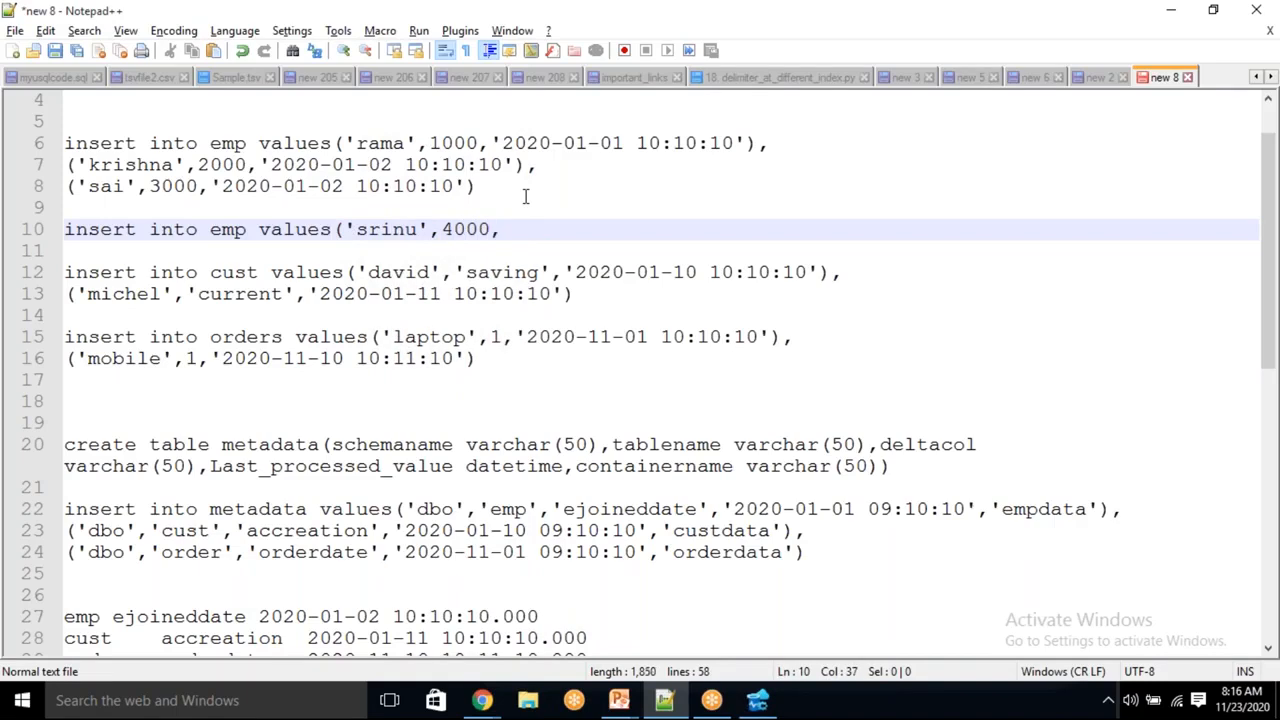
{"action": "left_click_drag", "start_coordinate": [212, 190], "coordinate": [468, 190]}
{"action": "key", "text": "ctrl+c"}
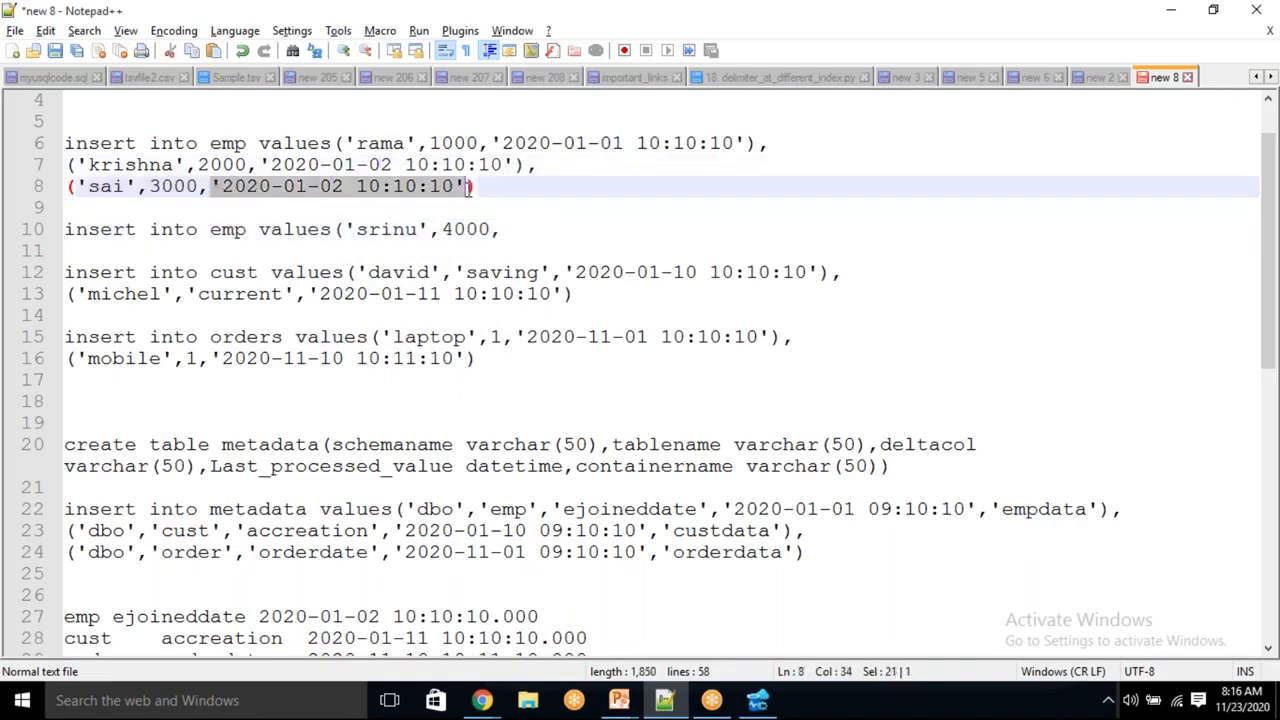
{"action": "left_click", "coordinate": [507, 229]}
{"action": "key", "text": "ctrl+v"}
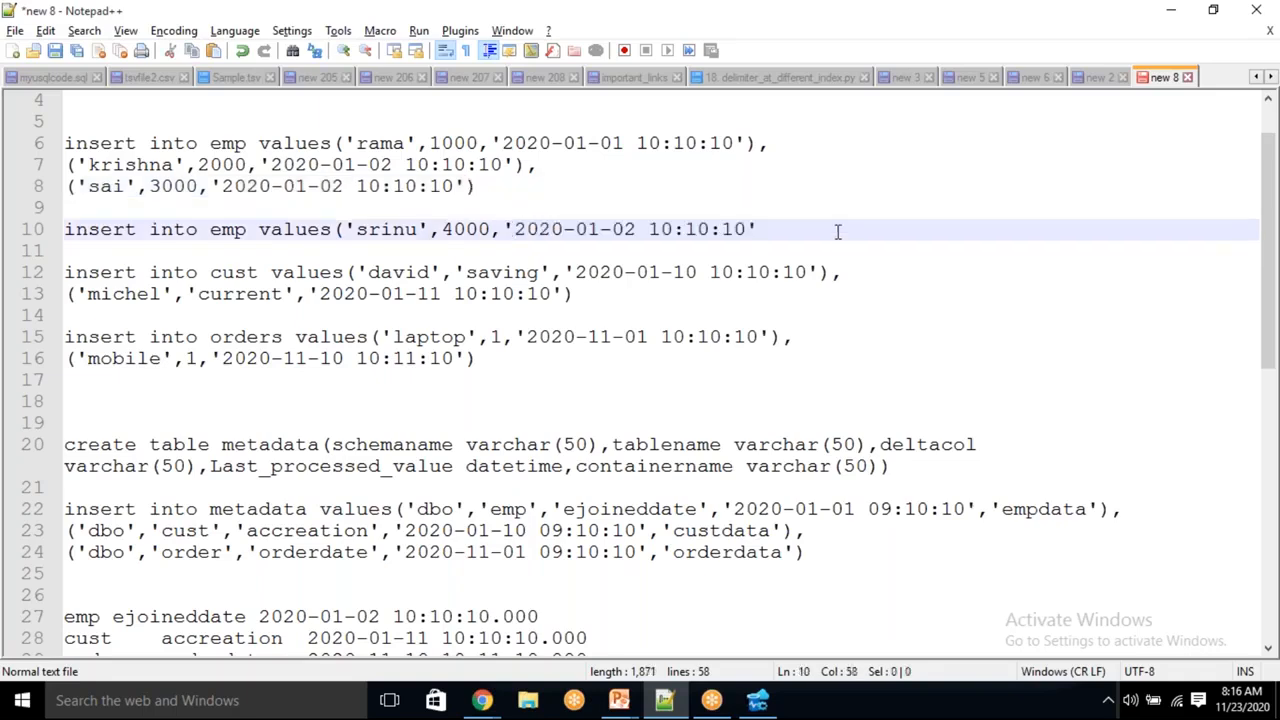
{"action": "key", "text": "Return"}
{"action": "type", "text": ")"}
{"action": "key", "text": "BackSpace"}
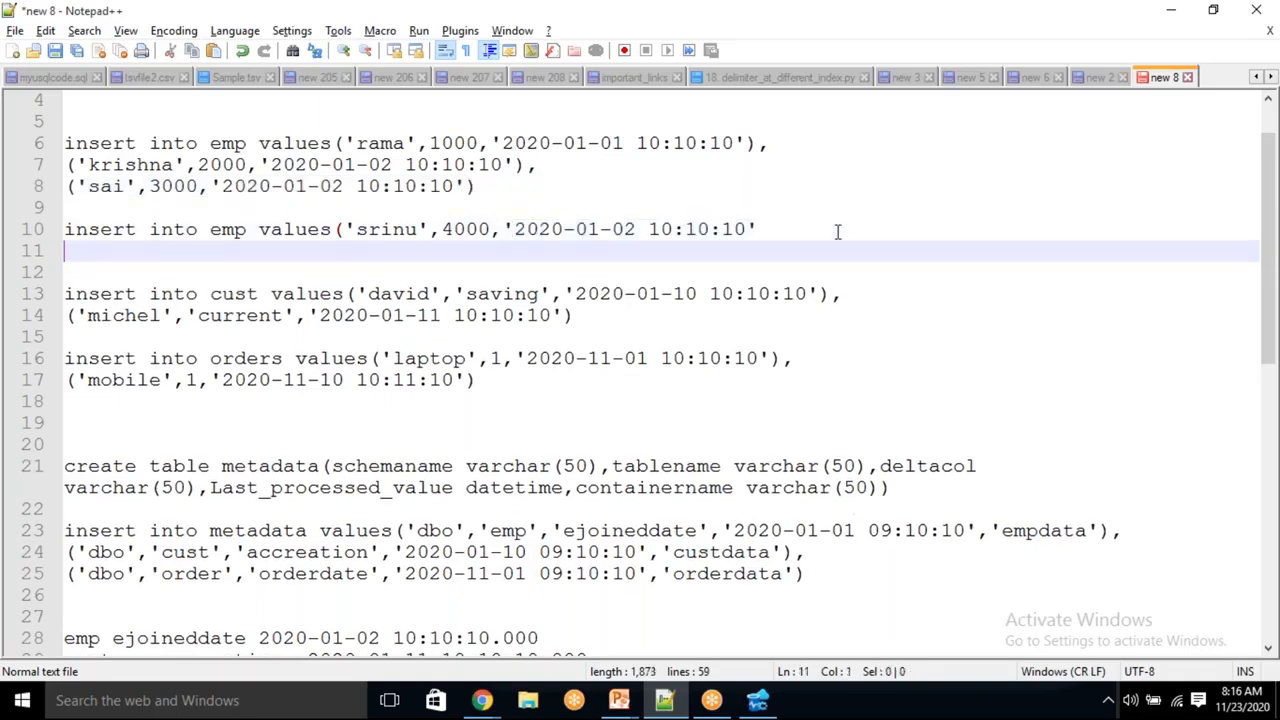
{"action": "key", "text": "BackSpace"}
{"action": "type", "text": ")"}
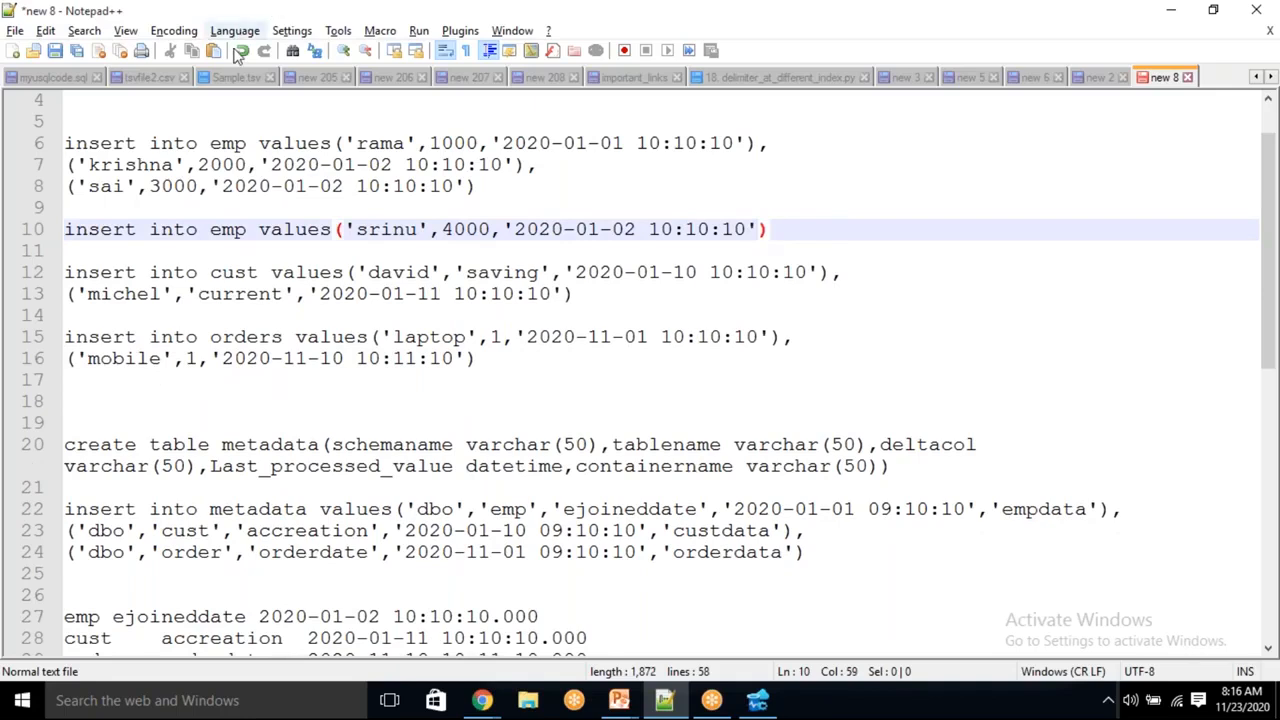
{"action": "left_click", "coordinate": [637, 229]}
{"action": "key", "text": "BackSpace"}
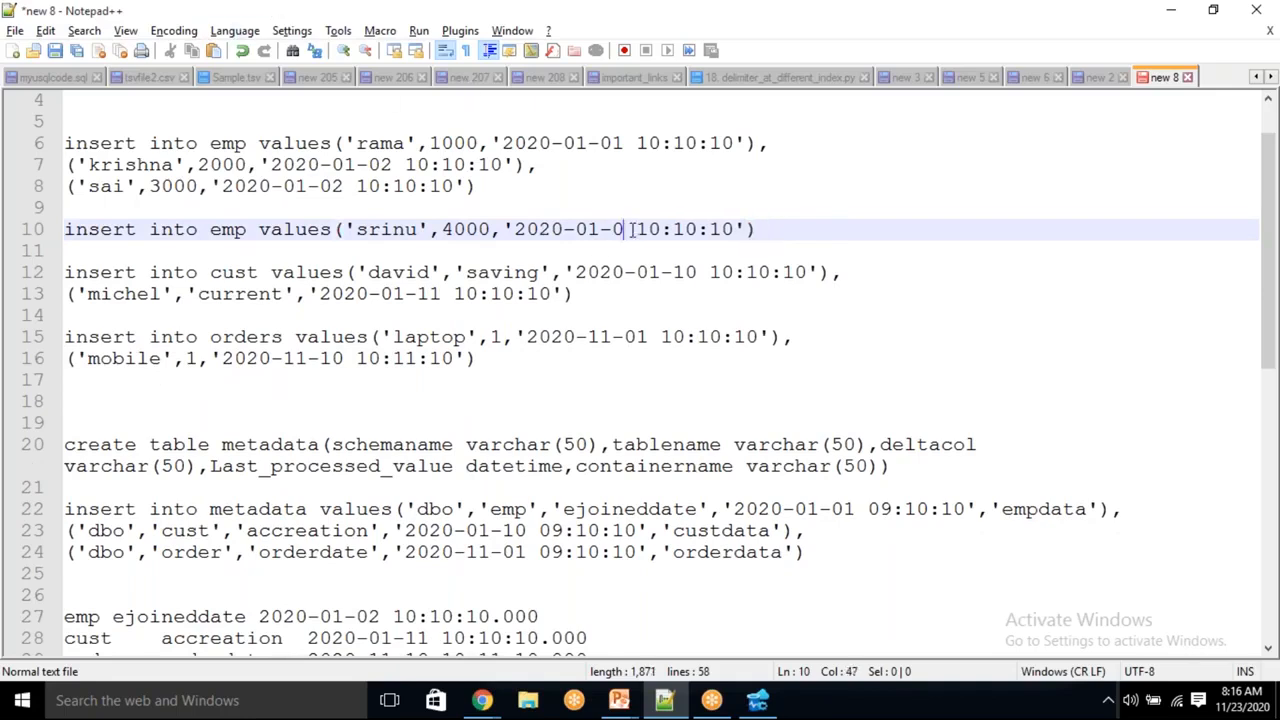
{"action": "type", "text": "3"}
Step: Cut the new insert statement and return to Azure Data Studio
{"action": "key", "text": "End"}
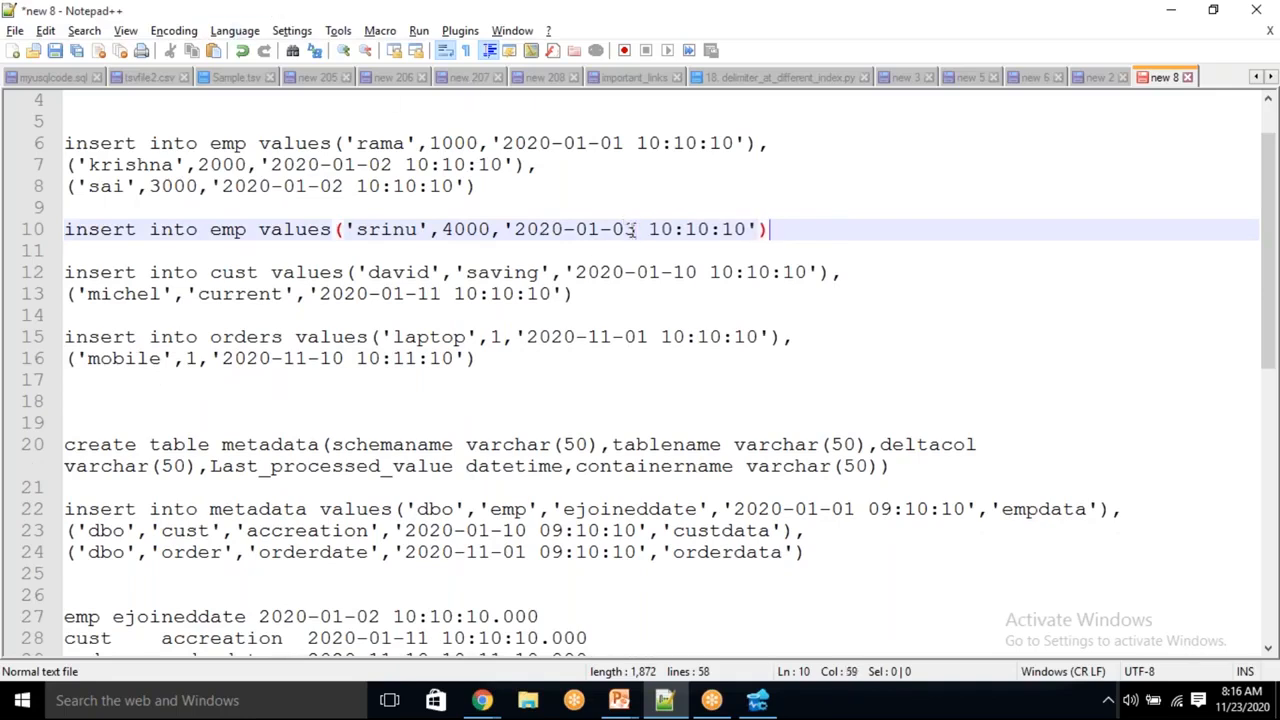
{"action": "key", "text": "shift+Home"}
{"action": "key", "text": "ctrl+c"}
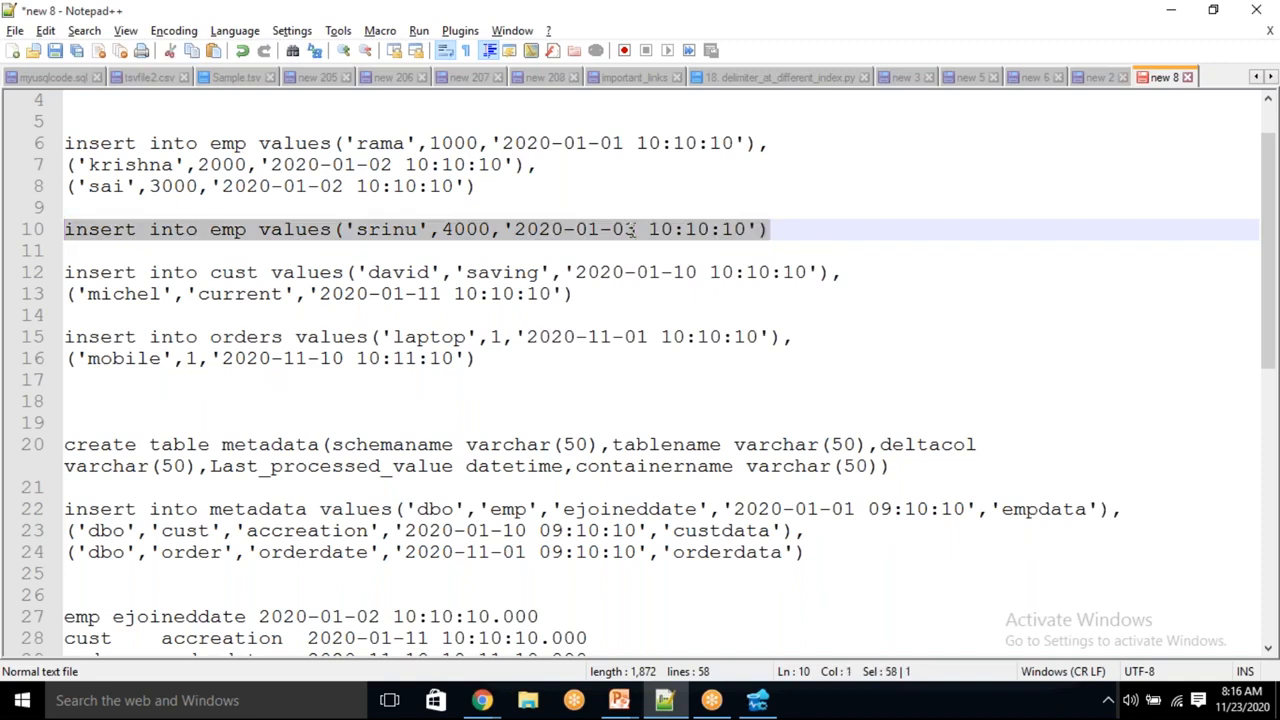
{"action": "key", "text": "Delete"}
{"action": "key", "text": "alt+Tab"}
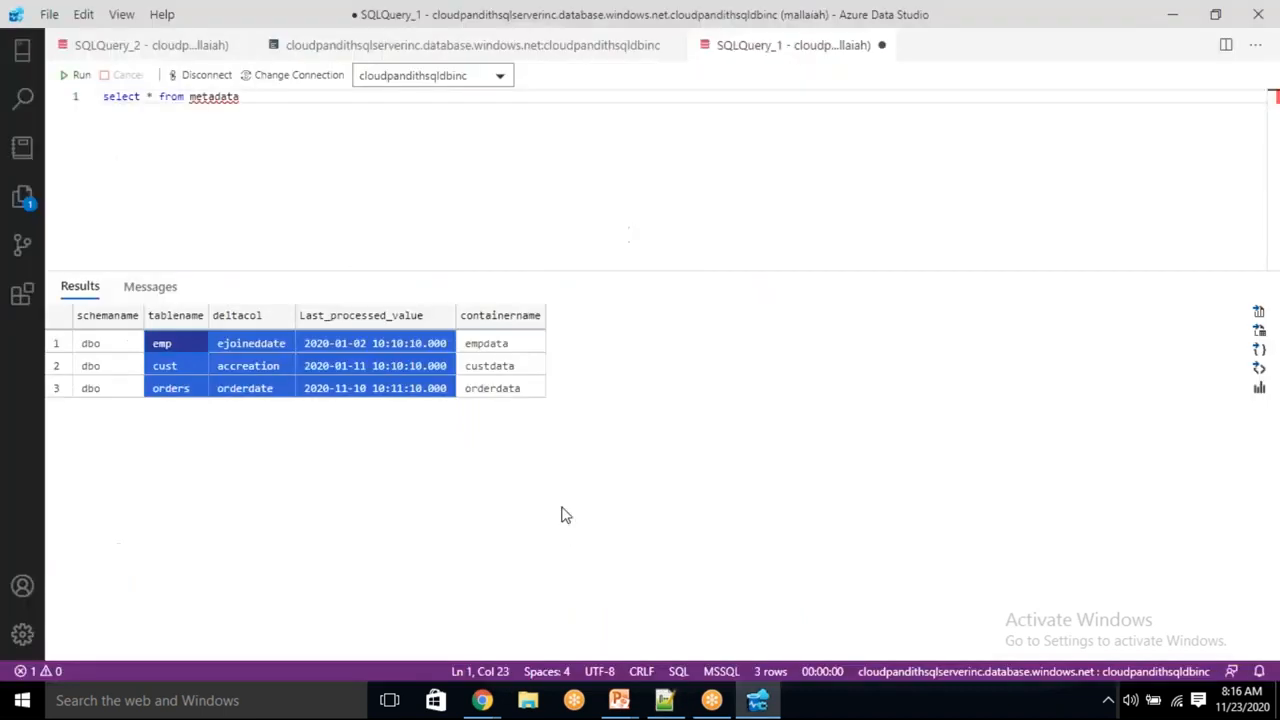
Step: Replace the metadata query with the new emp insert and run it
{"action": "left_click", "coordinate": [268, 155]}
{"action": "key", "text": "ctrl+a"}
{"action": "key", "text": "Delete"}
{"action": "key", "text": "ctrl+v"}
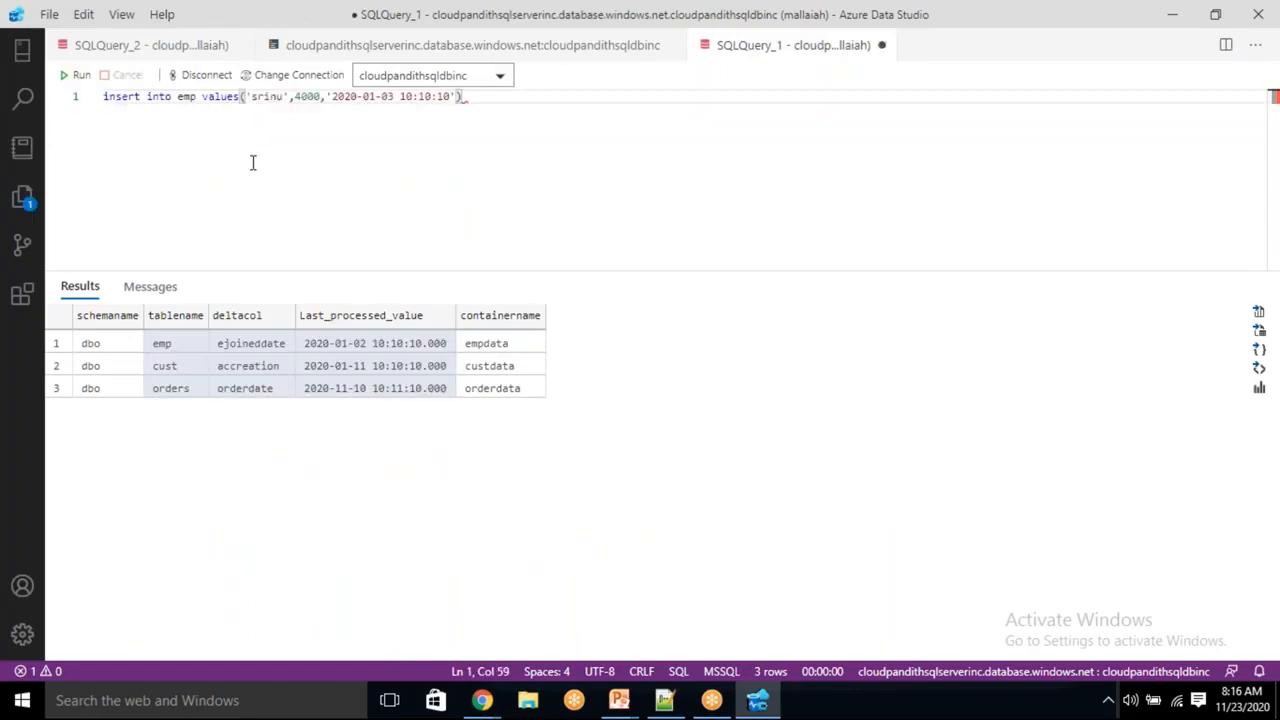
{"action": "left_click", "coordinate": [82, 75]}
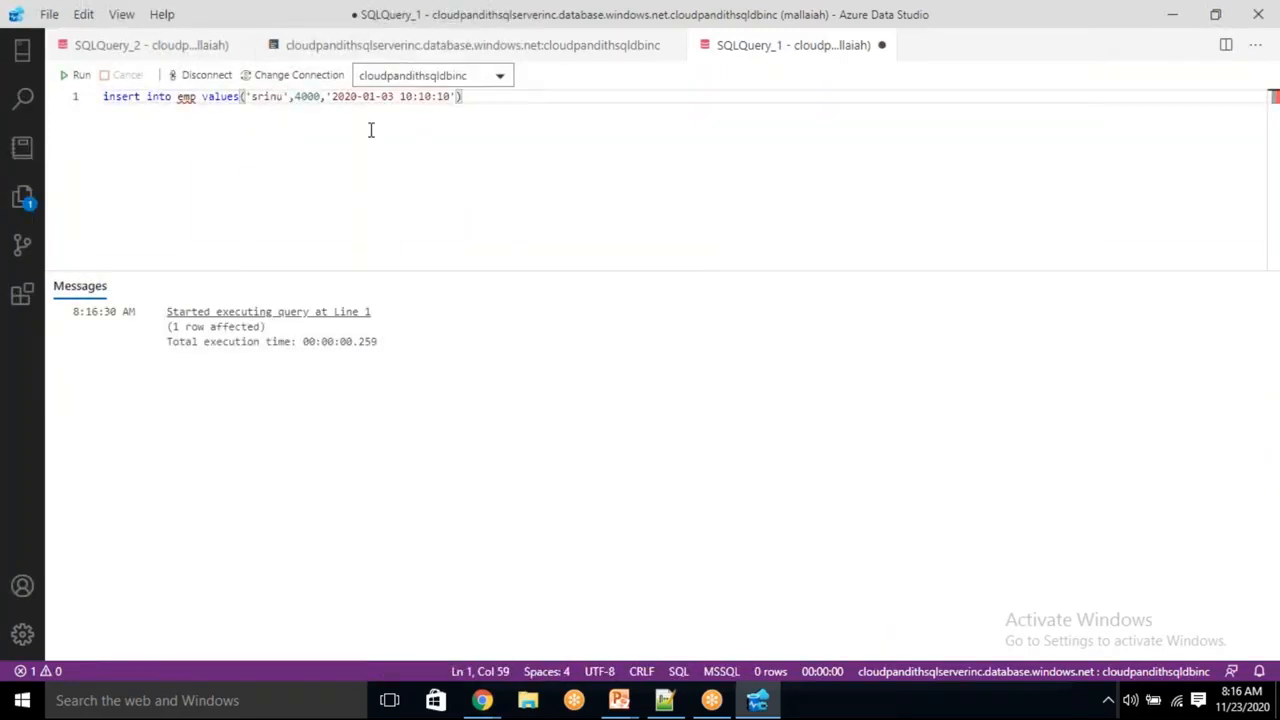
Step: Run 'select * from emp' and 'select * from cust' to show emp's four rows
{"action": "key", "text": "shift+Home"}
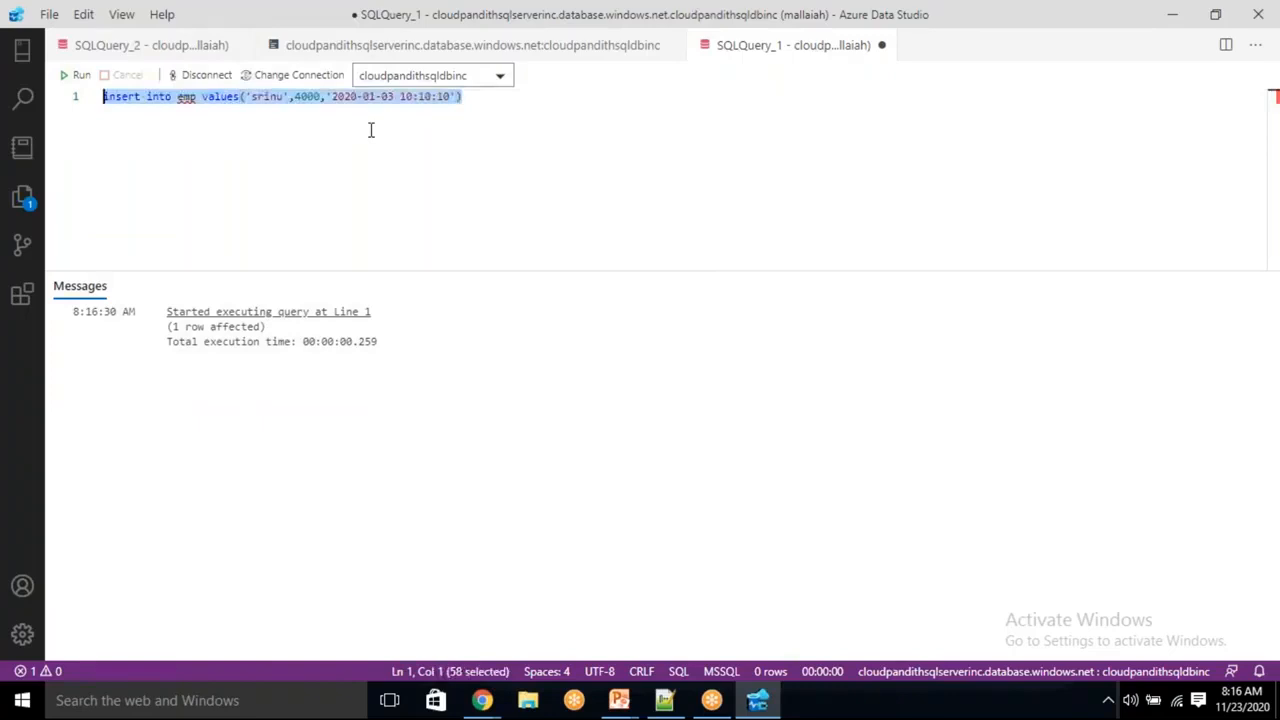
{"action": "key", "text": "Delete"}
{"action": "type", "text": "sel"}
{"action": "key", "text": "BackSpace"}
{"action": "key", "text": "BackSpace"}
{"action": "key", "text": "BackSpace"}
{"action": "type", "text": "select * from emp"}
{"action": "key", "text": "Return"}
{"action": "type", "text": "sele"}
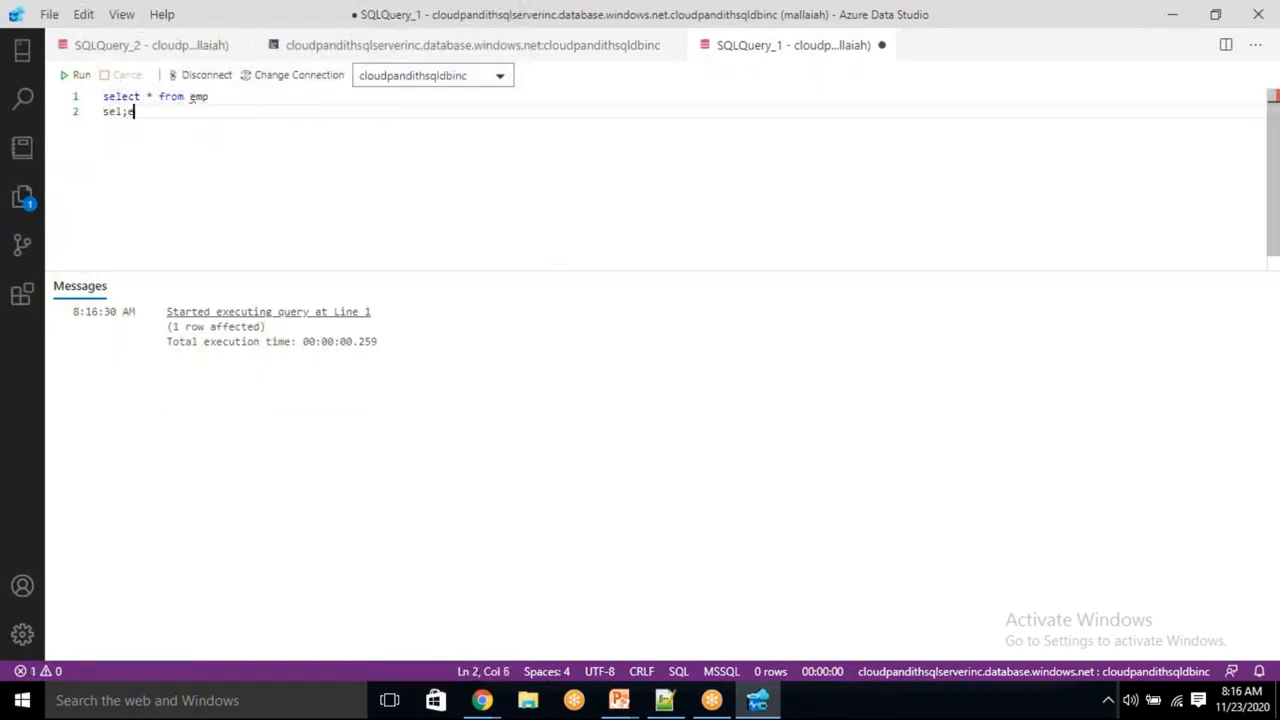
{"action": "type", "text": "ct * from c"}
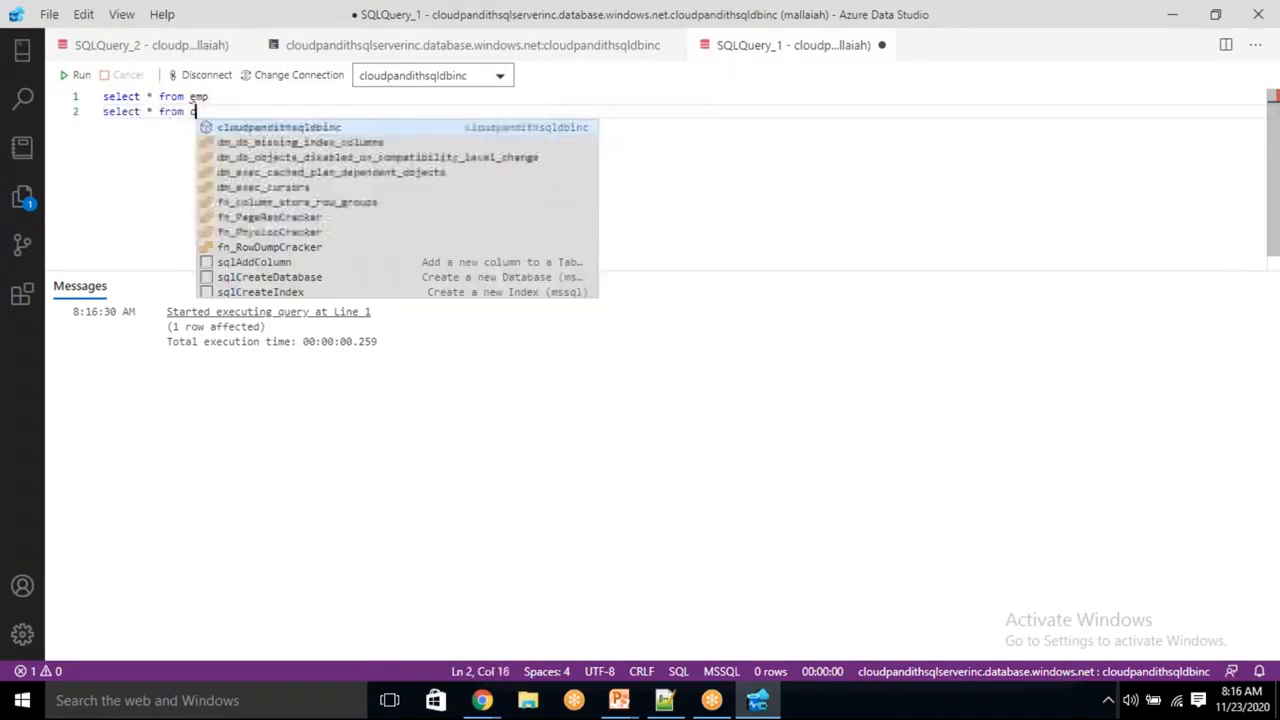
{"action": "type", "text": "ust"}
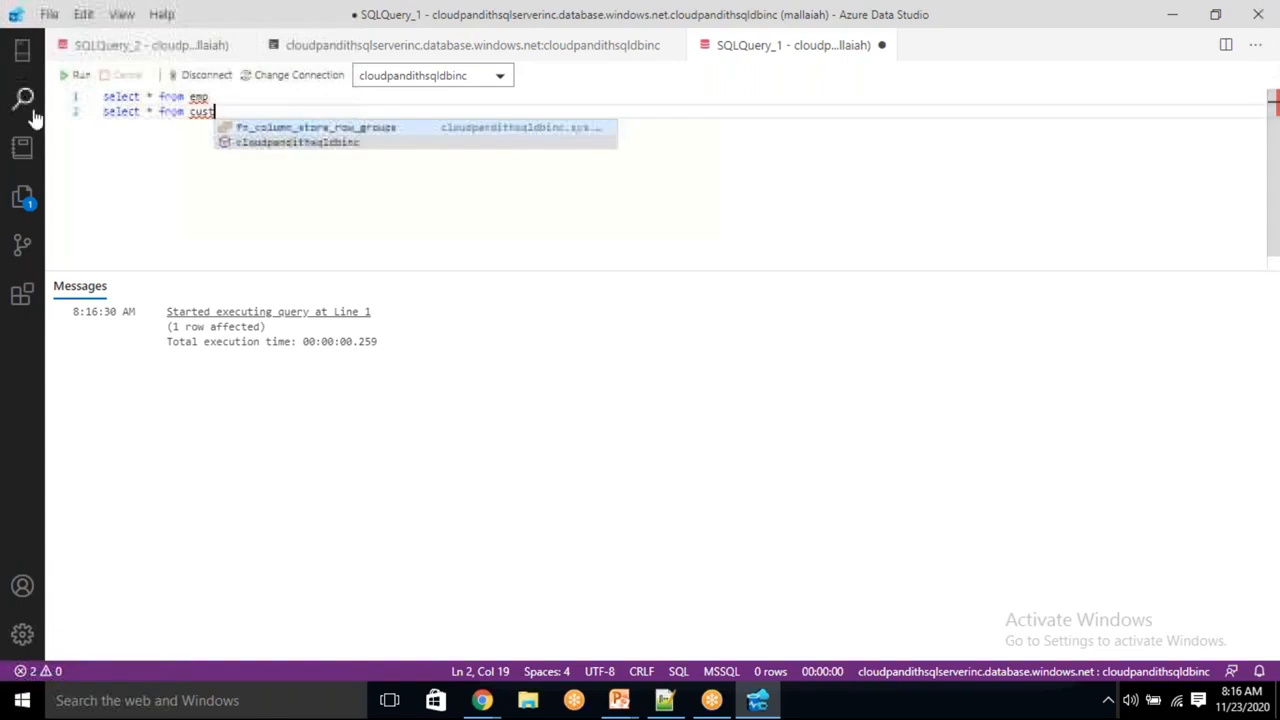
{"action": "left_click", "coordinate": [80, 75]}
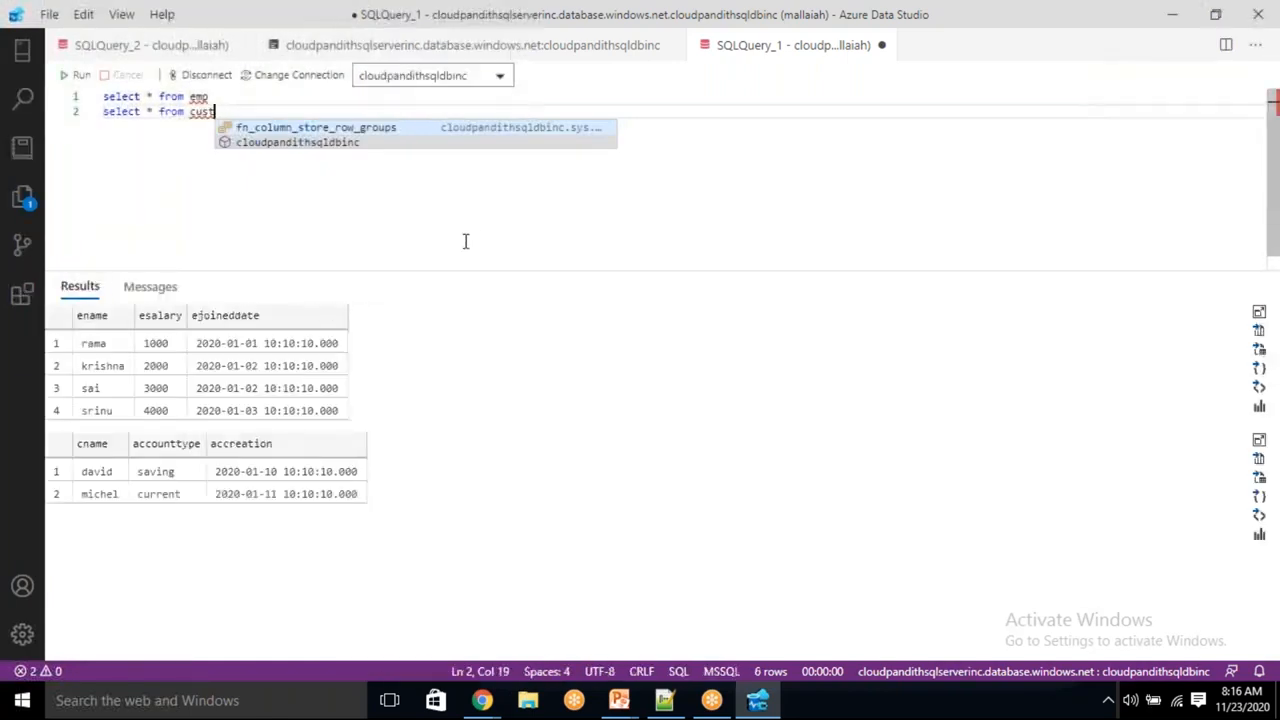
{"action": "double_click", "coordinate": [199, 96]}
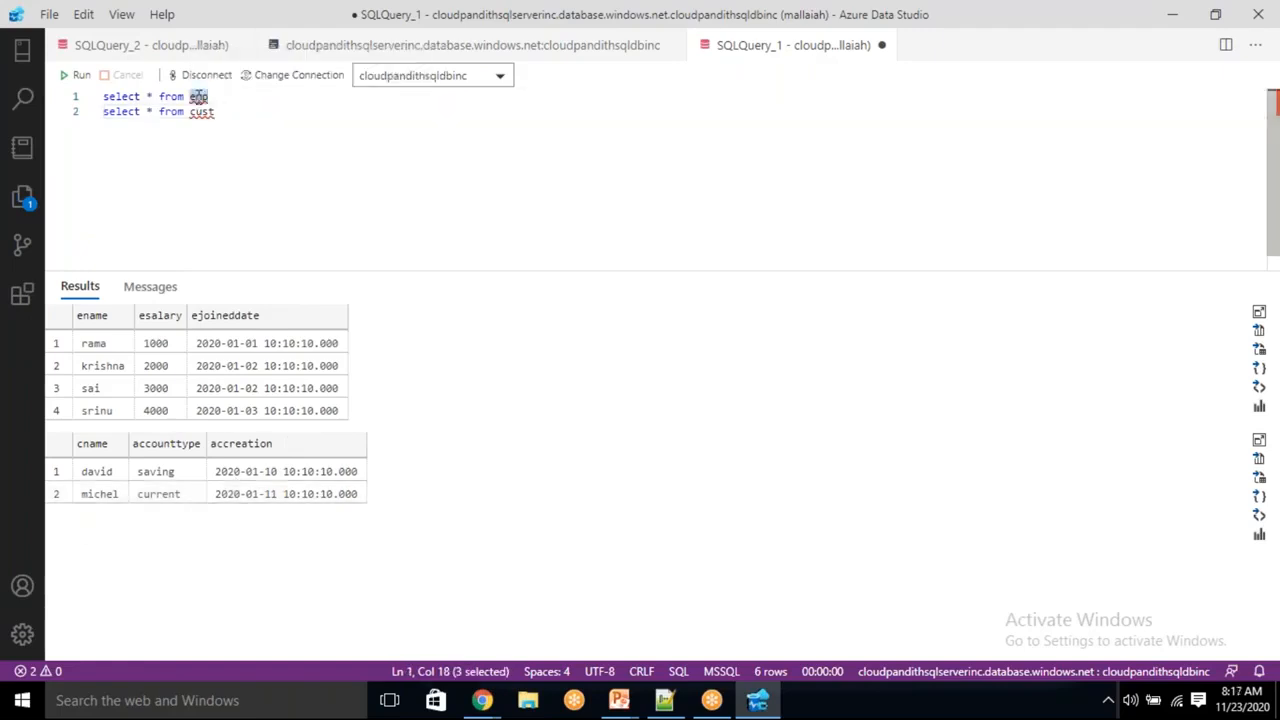
{"action": "left_click", "coordinate": [664, 702]}
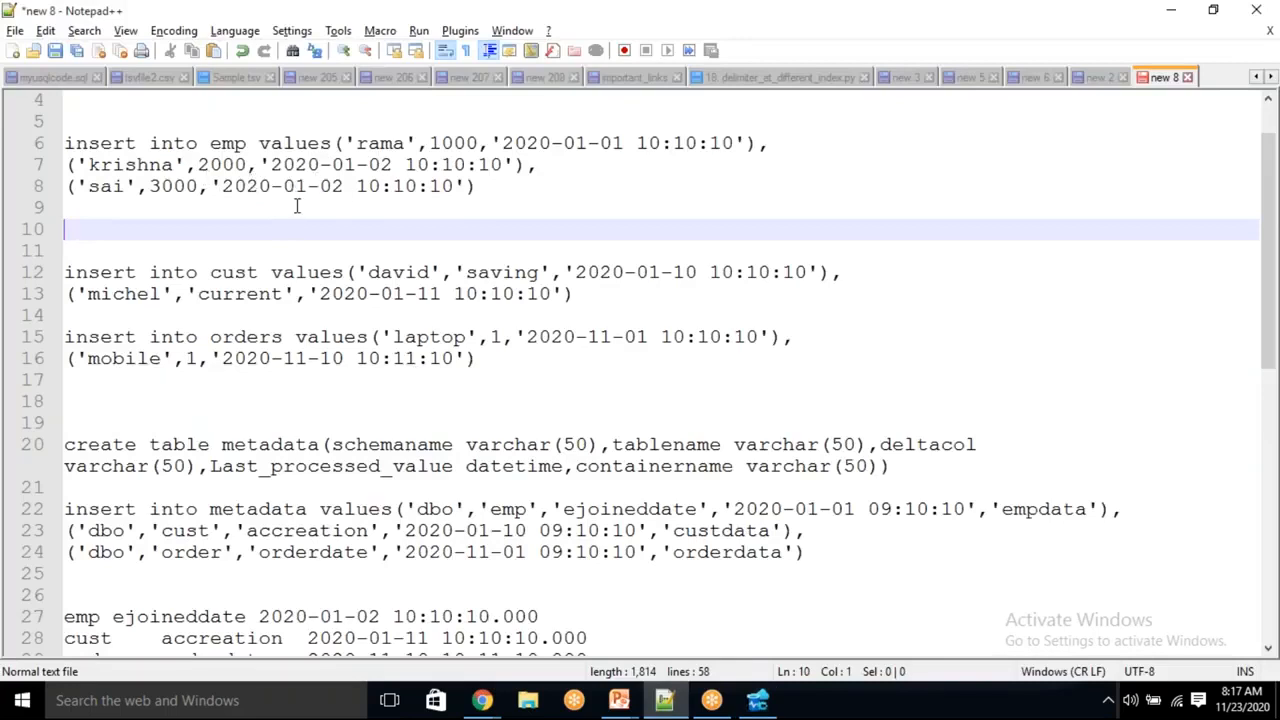
Step: Change the second query to 'select * from metadata' and run both queries
{"action": "key", "text": "alt+Tab"}
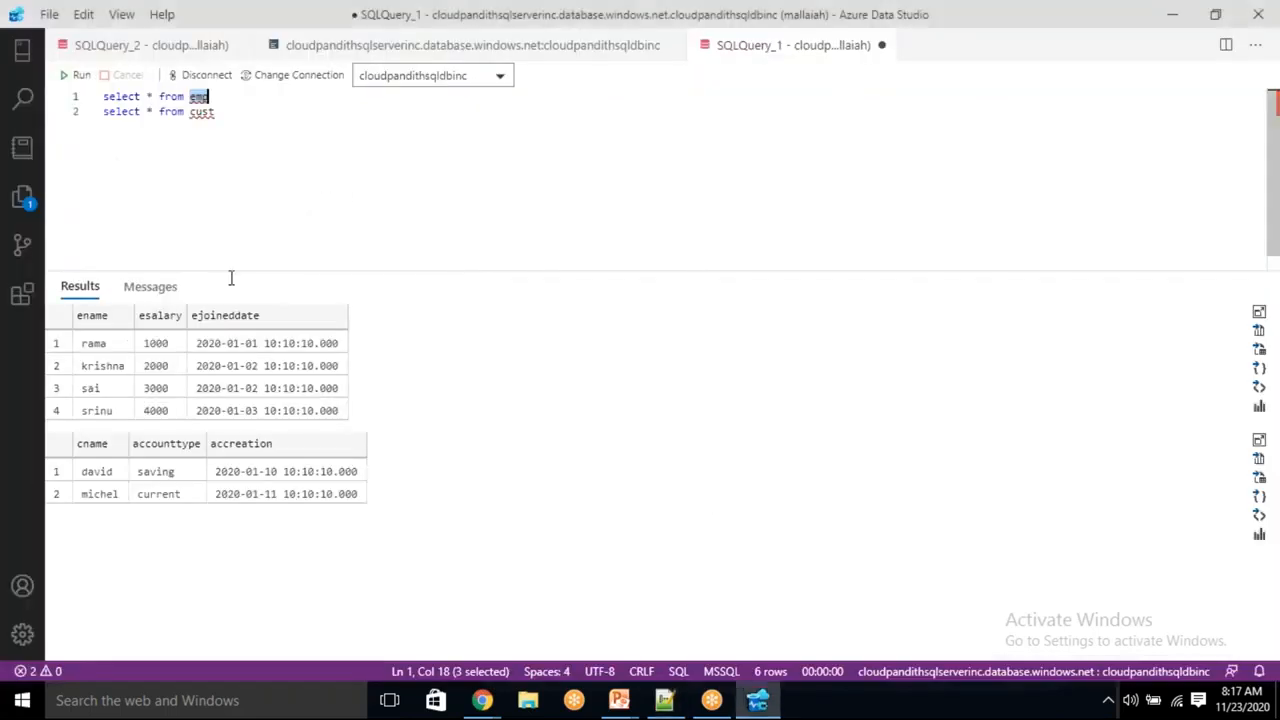
{"action": "left_click", "coordinate": [107, 481]}
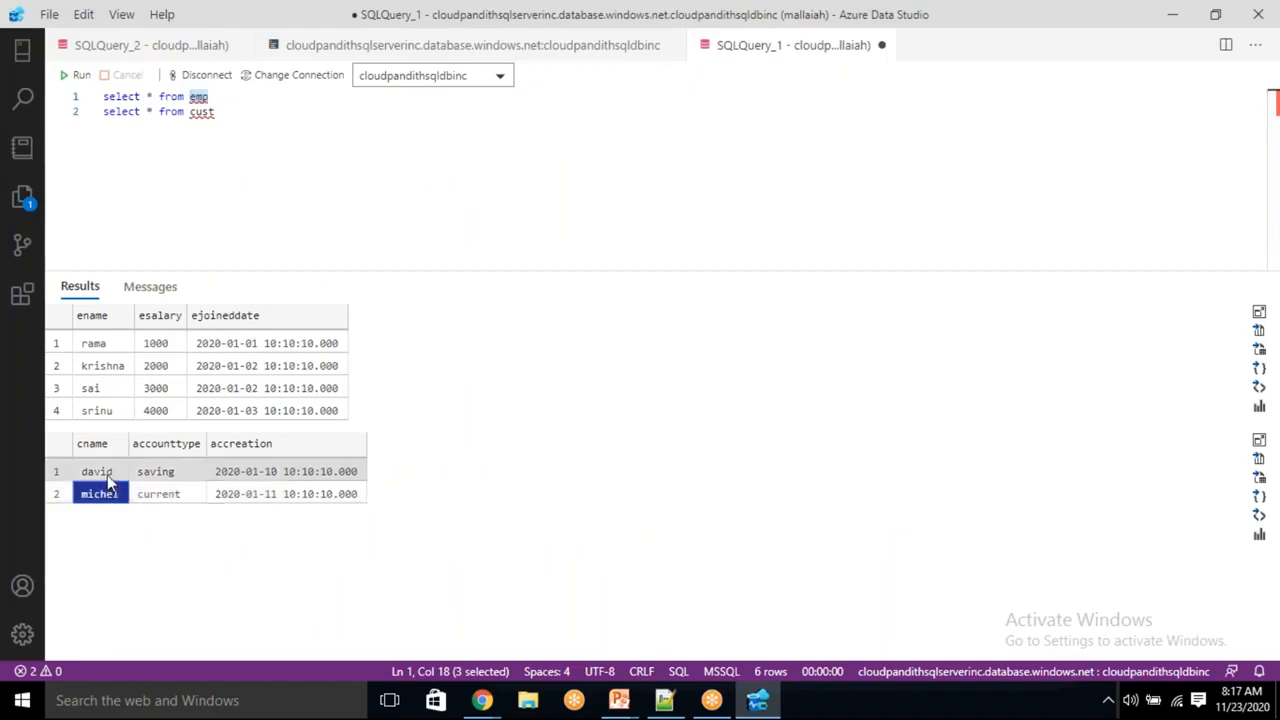
{"action": "left_click", "coordinate": [234, 106]}
{"action": "left_click", "coordinate": [231, 102]}
{"action": "left_click", "coordinate": [226, 113]}
{"action": "key", "text": "BackSpace"}
{"action": "key", "text": "BackSpace"}
{"action": "type", "text": "metadata"}
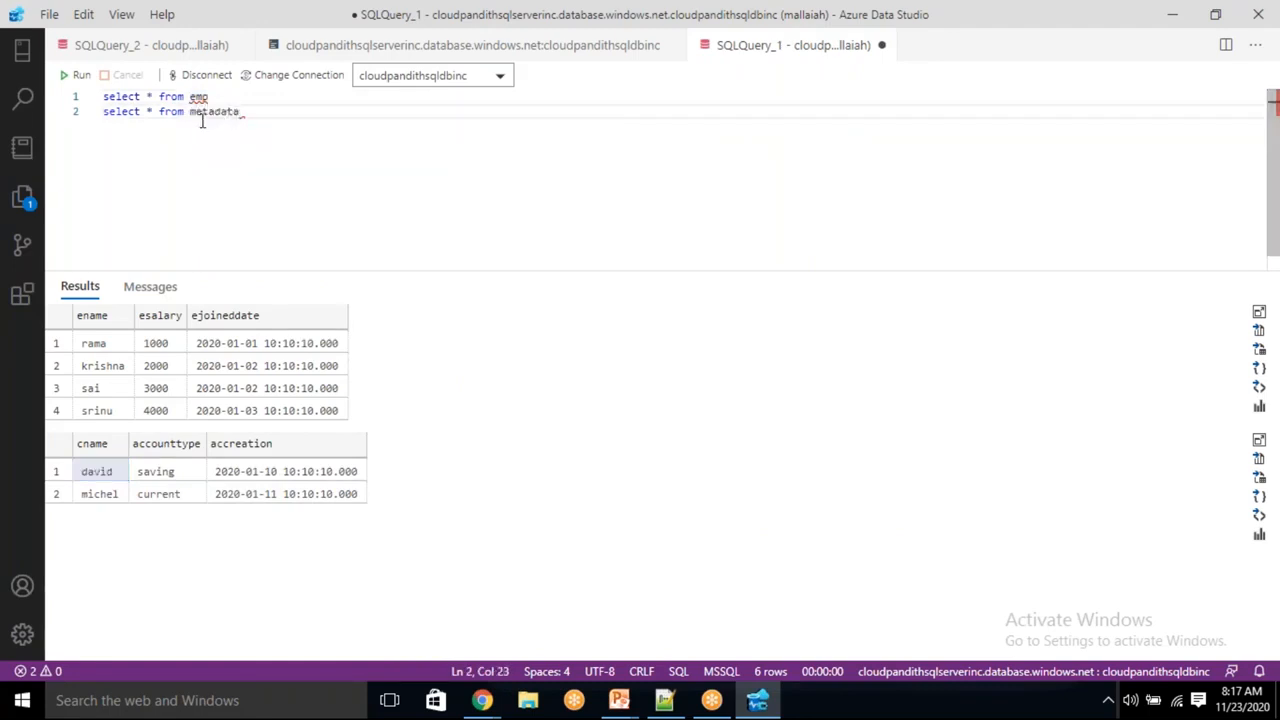
{"action": "left_click", "coordinate": [82, 76]}
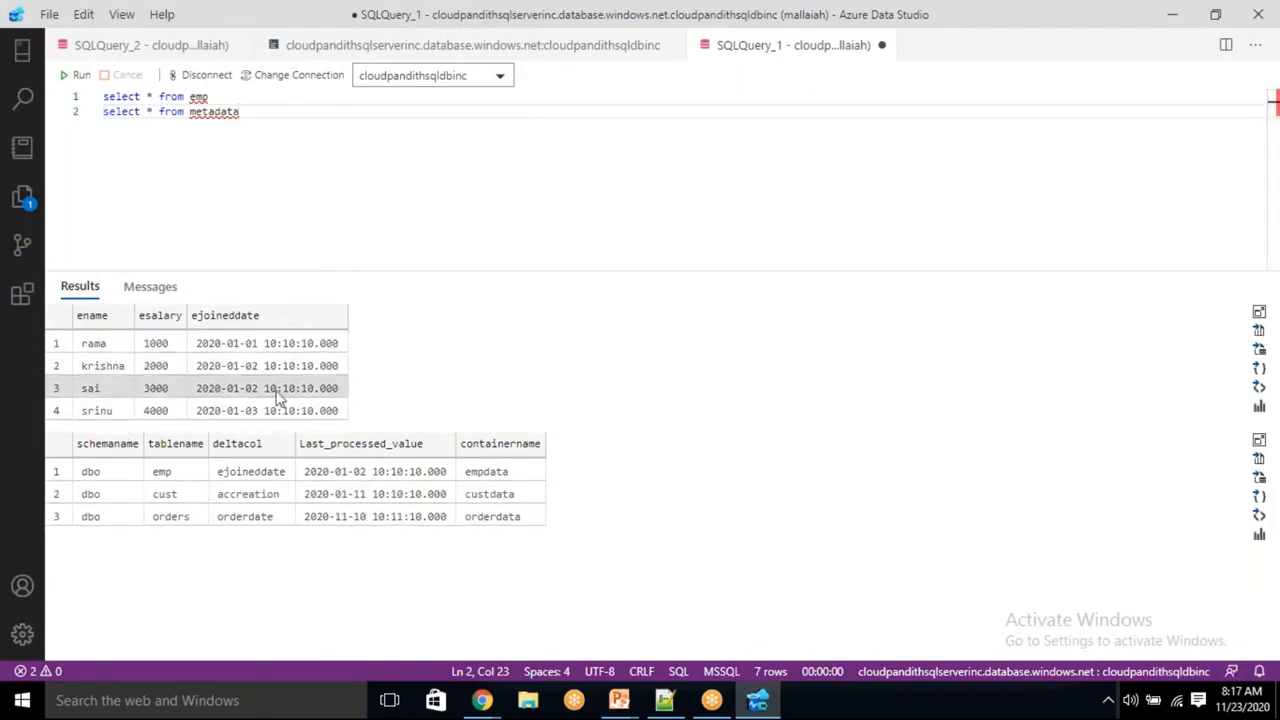
{"action": "left_click", "coordinate": [335, 471]}
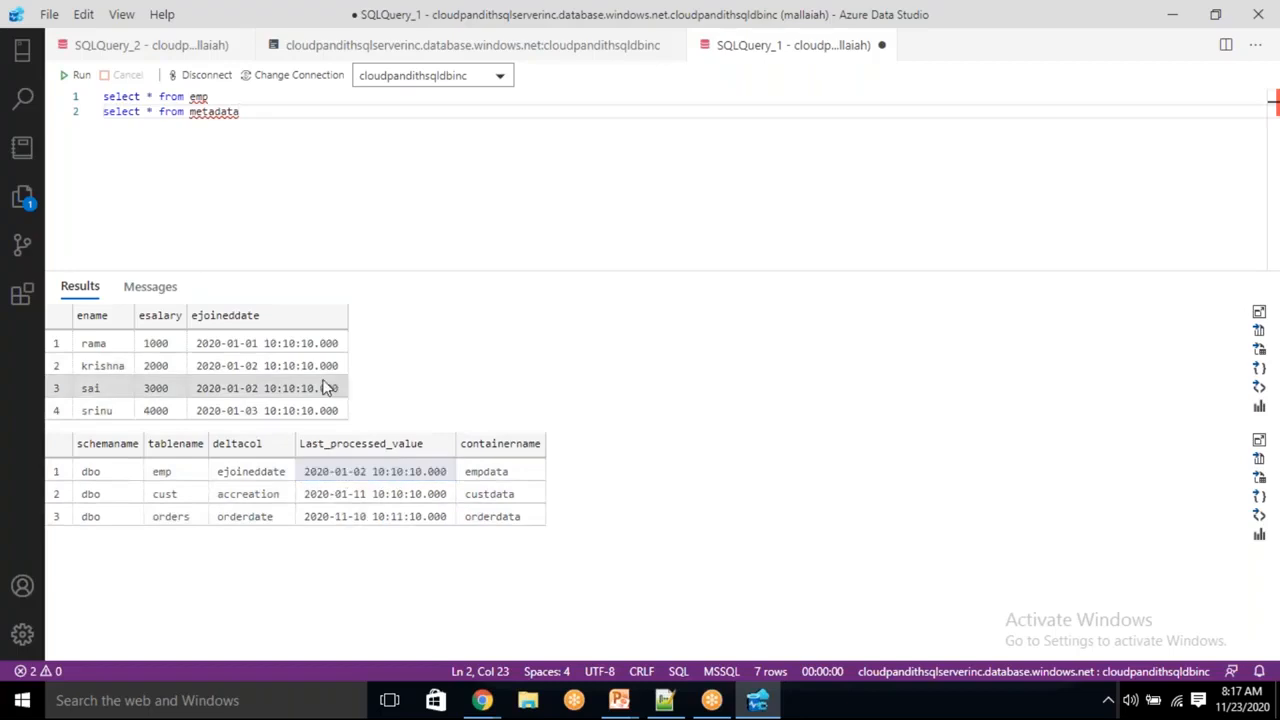
{"action": "left_click", "coordinate": [247, 387]}
{"action": "left_click_drag", "start_coordinate": [247, 387], "coordinate": [222, 340]}
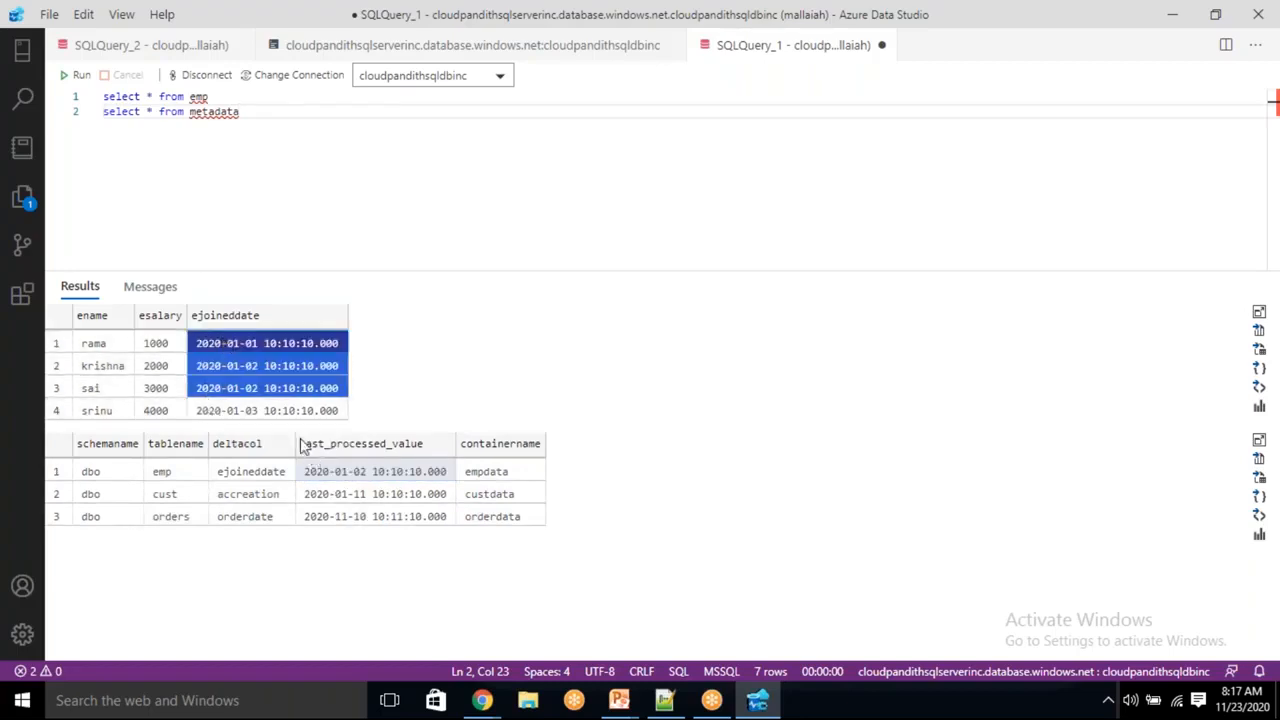
{"action": "left_click", "coordinate": [255, 415]}
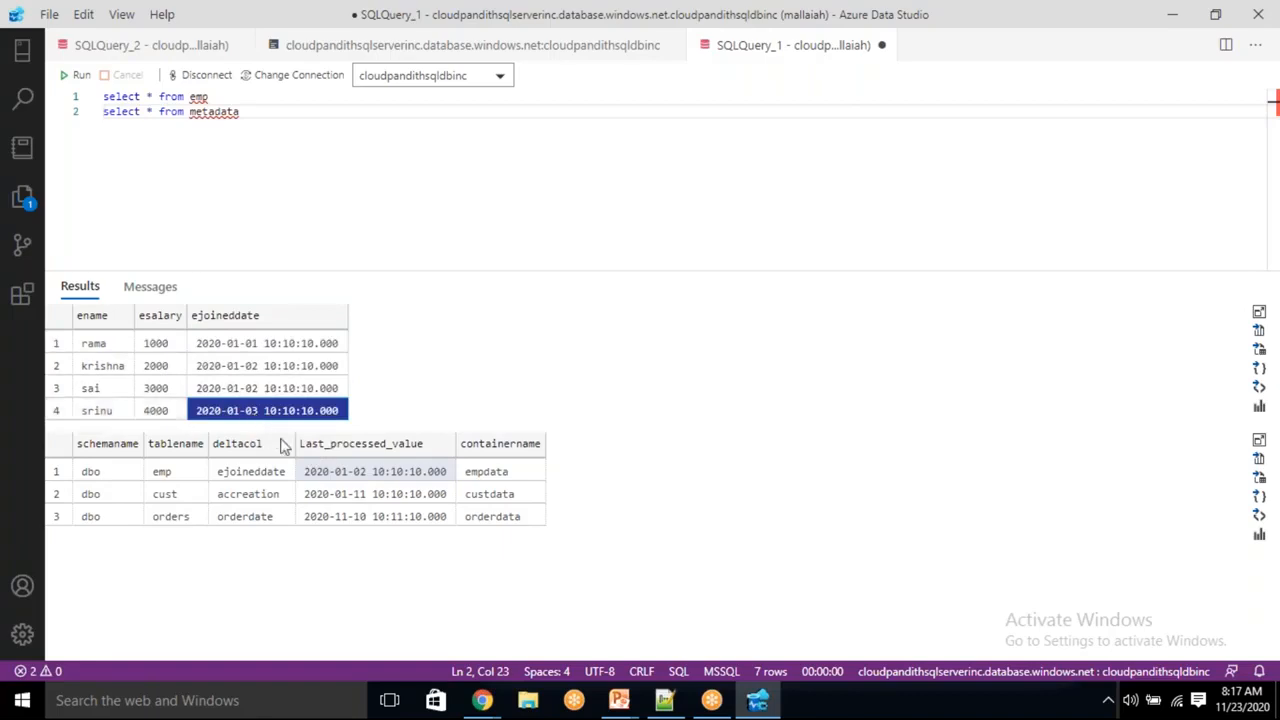
{"action": "left_click", "coordinate": [505, 472]}
{"action": "left_click", "coordinate": [495, 494]}
{"action": "left_click", "coordinate": [503, 516]}
{"action": "left_click", "coordinate": [502, 497]}
{"action": "left_click", "coordinate": [502, 514]}
{"action": "left_click", "coordinate": [497, 497]}
{"action": "left_click", "coordinate": [495, 514]}
{"action": "left_click", "coordinate": [493, 496]}
{"action": "left_click", "coordinate": [503, 516]}
{"action": "left_click", "coordinate": [497, 494]}
{"action": "left_click", "coordinate": [485, 473]}
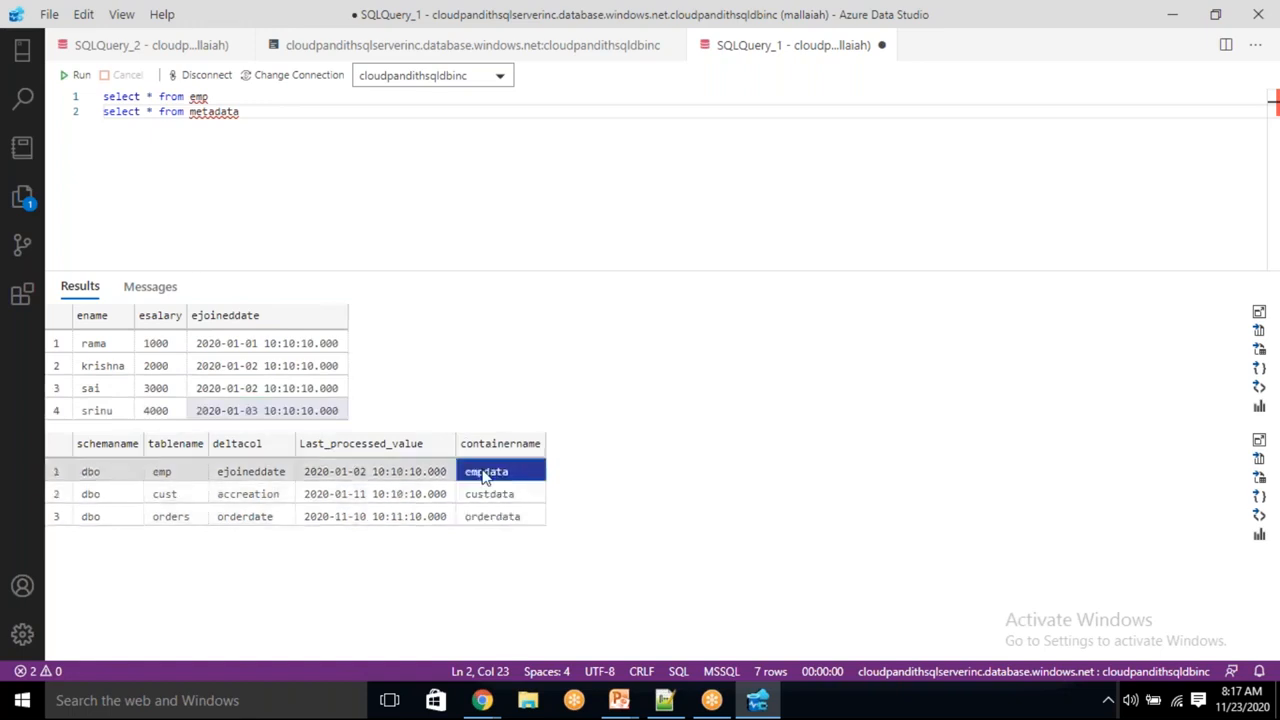
{"action": "left_click", "coordinate": [104, 413]}
Step: Bring the Data Factory browser window back into view
{"action": "key", "text": "alt+Tab"}
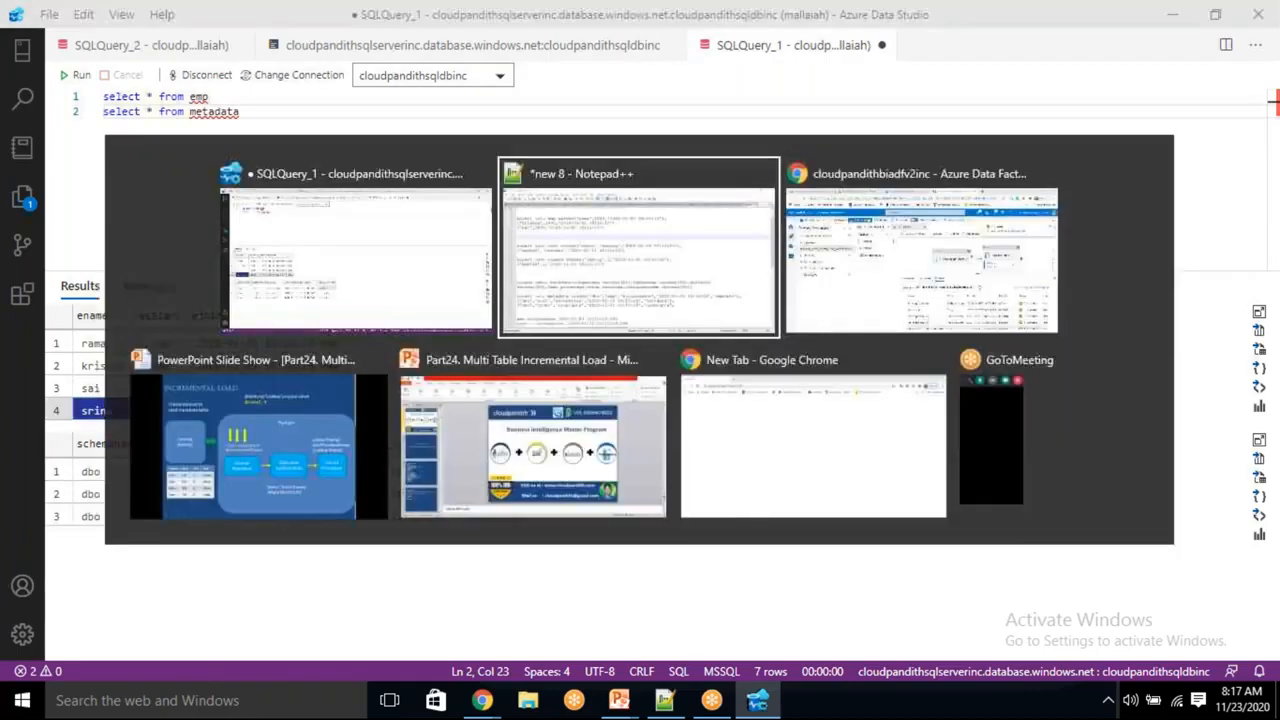
{"action": "mouse_move", "coordinate": [485, 703]}
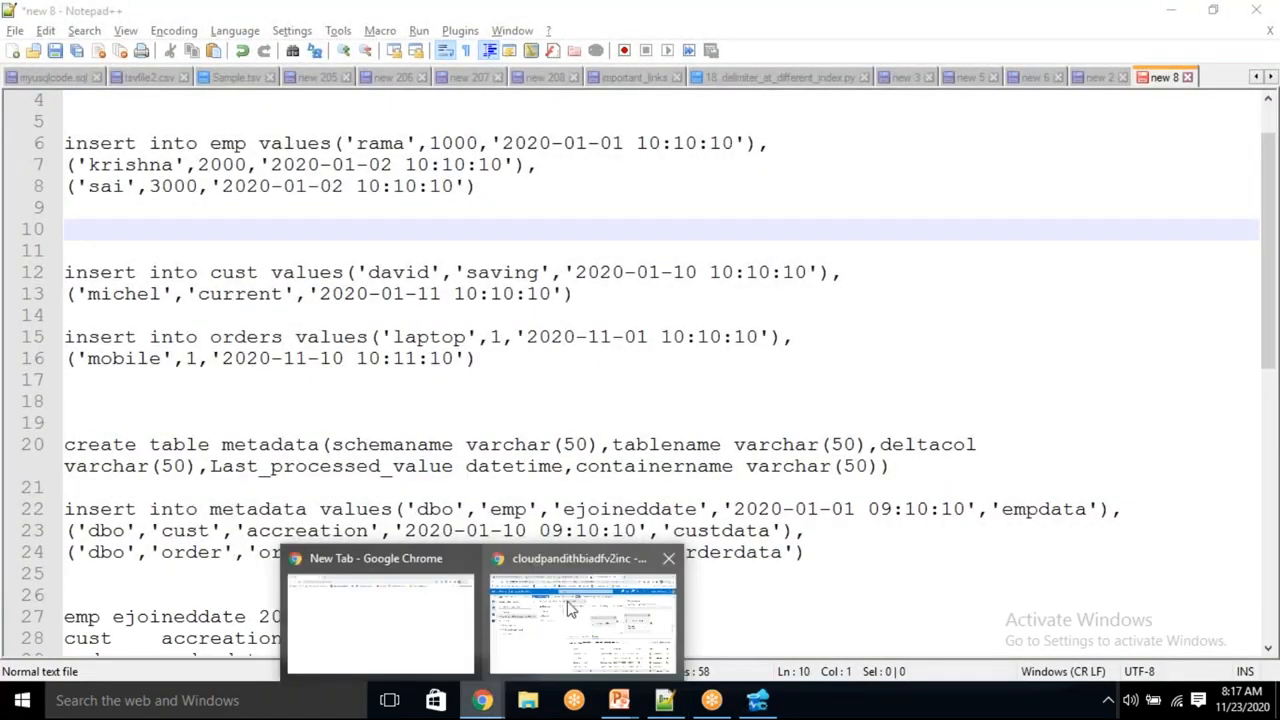
{"action": "left_click", "coordinate": [573, 610]}
Step: Debug-run PL_DATA_SQLDB_BLOB_INCREMENTAL again and refresh until every activity shows Succeeded
{"action": "left_click", "coordinate": [782, 215]}
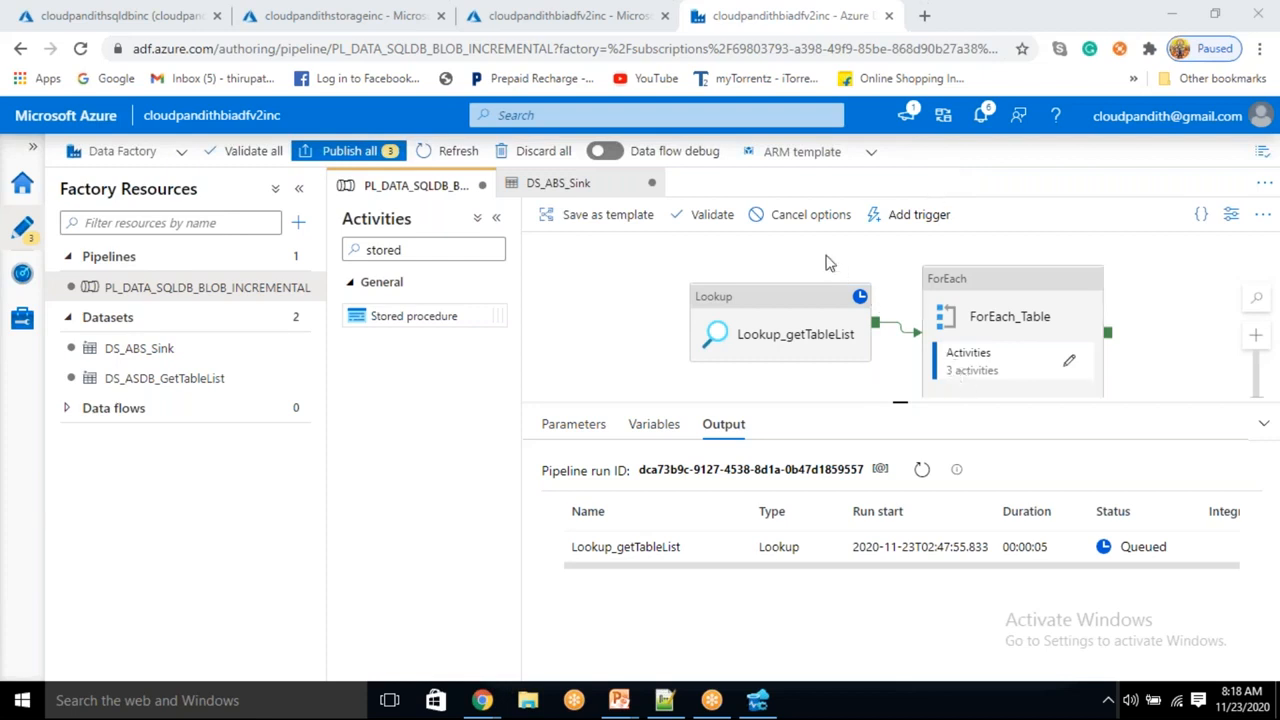
{"action": "left_click", "coordinate": [921, 471]}
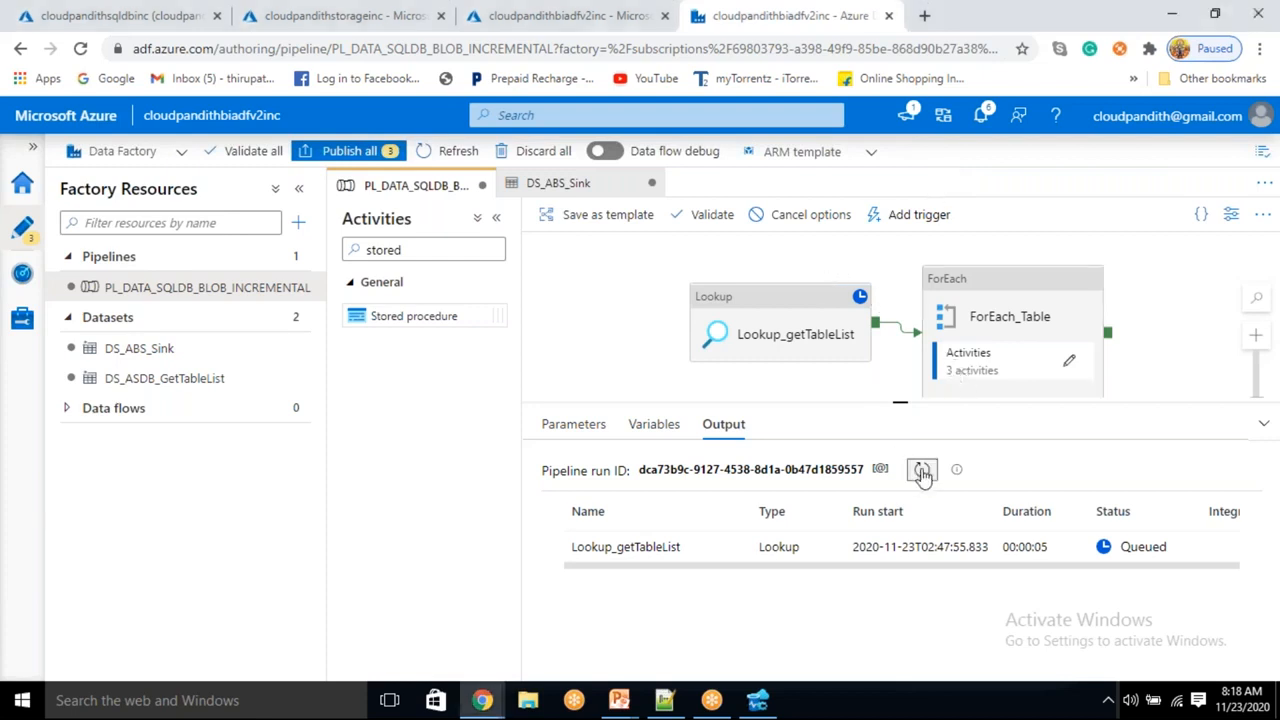
{"action": "left_click", "coordinate": [921, 471]}
{"action": "left_click", "coordinate": [921, 471]}
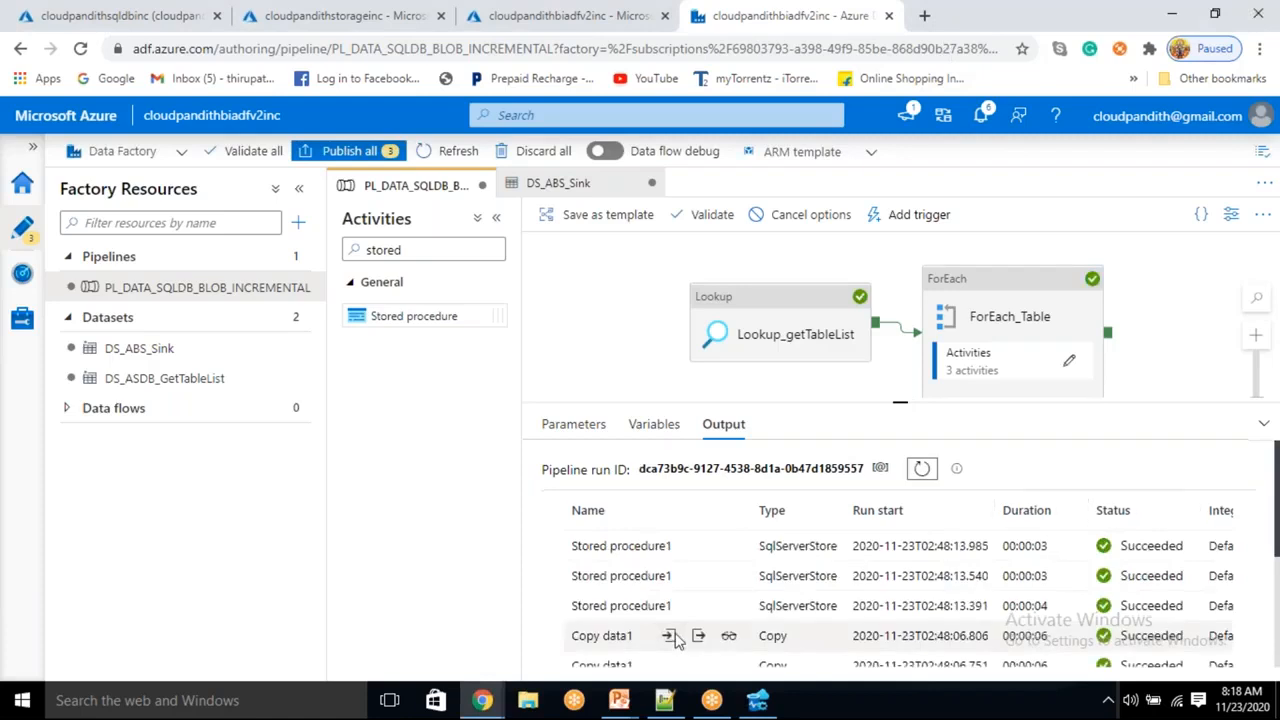
{"action": "scroll", "coordinate": [675, 640], "scroll_direction": "down", "scroll_amount": 5}
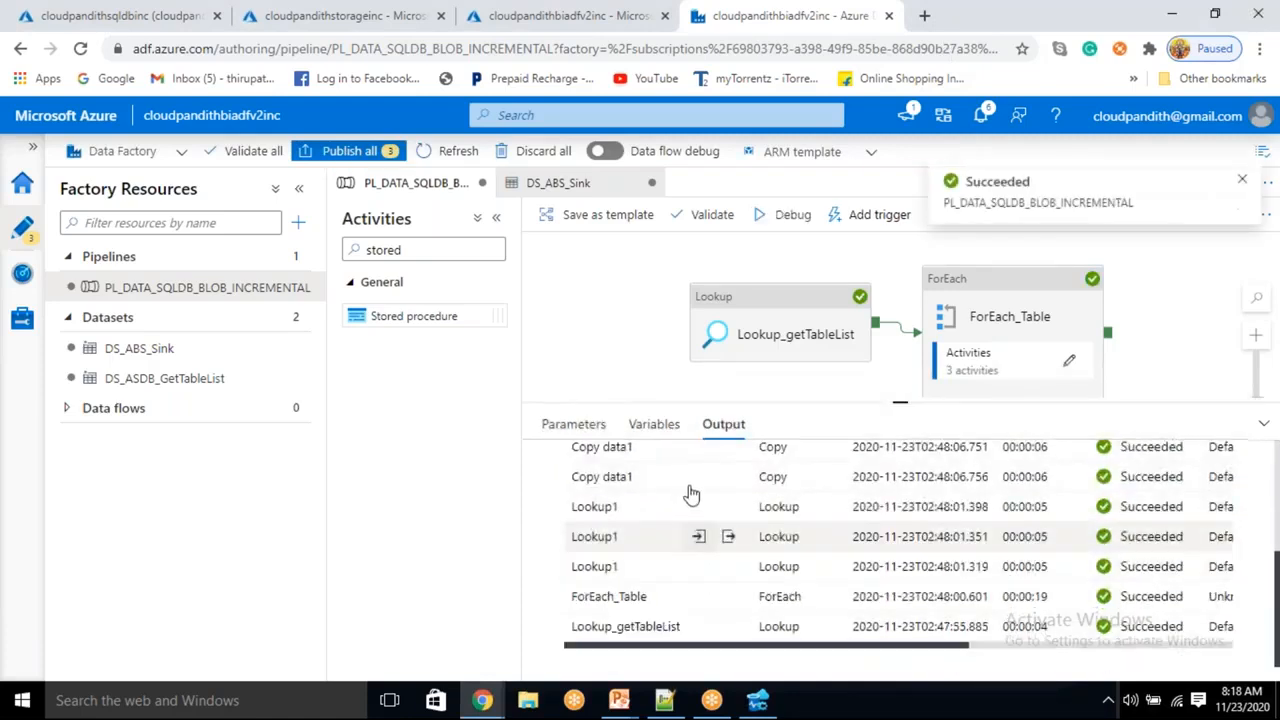
Step: Inspect one Copy data1 run's input and output, noting its rowsRead count
{"action": "mouse_move", "coordinate": [676, 480]}
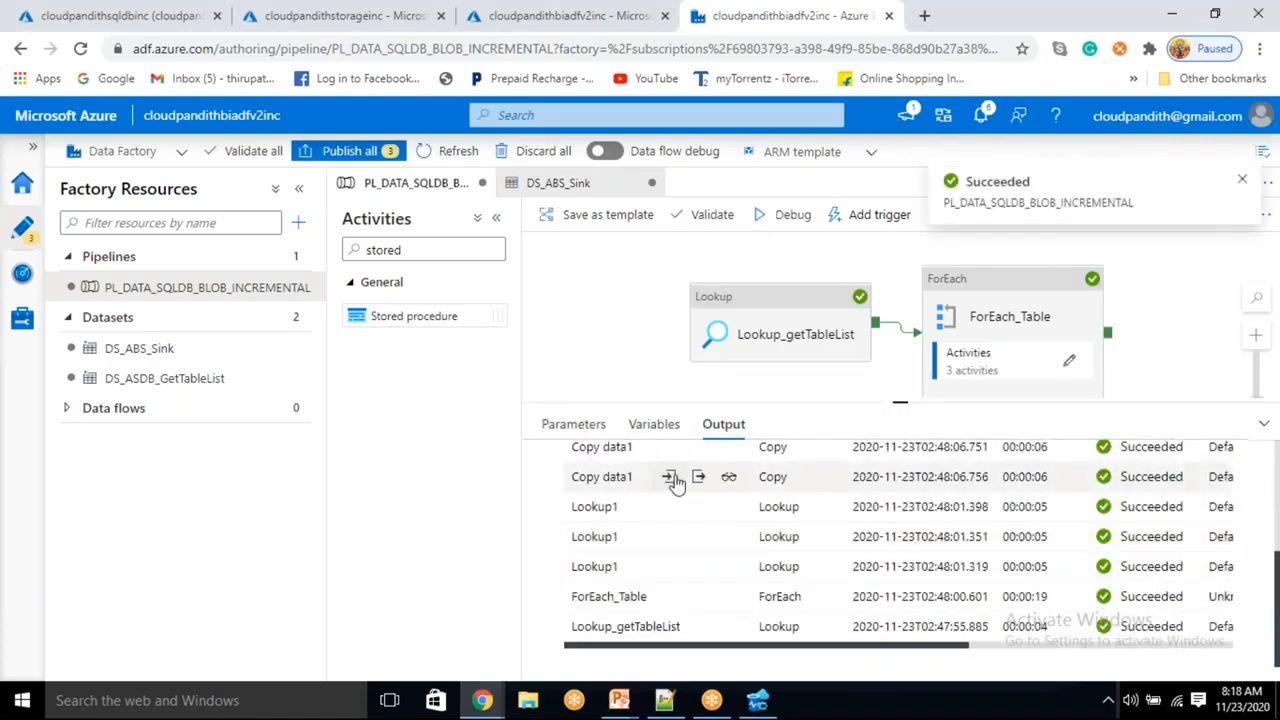
{"action": "left_click", "coordinate": [669, 477]}
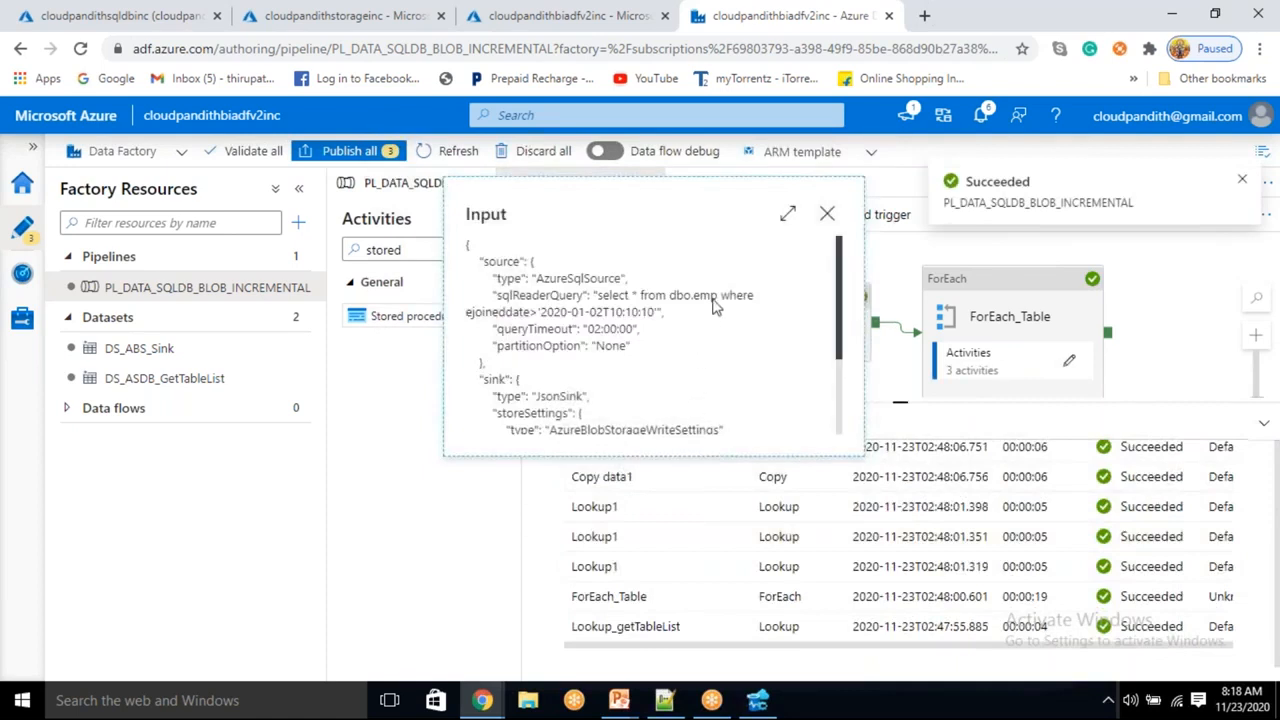
{"action": "left_click", "coordinate": [825, 216]}
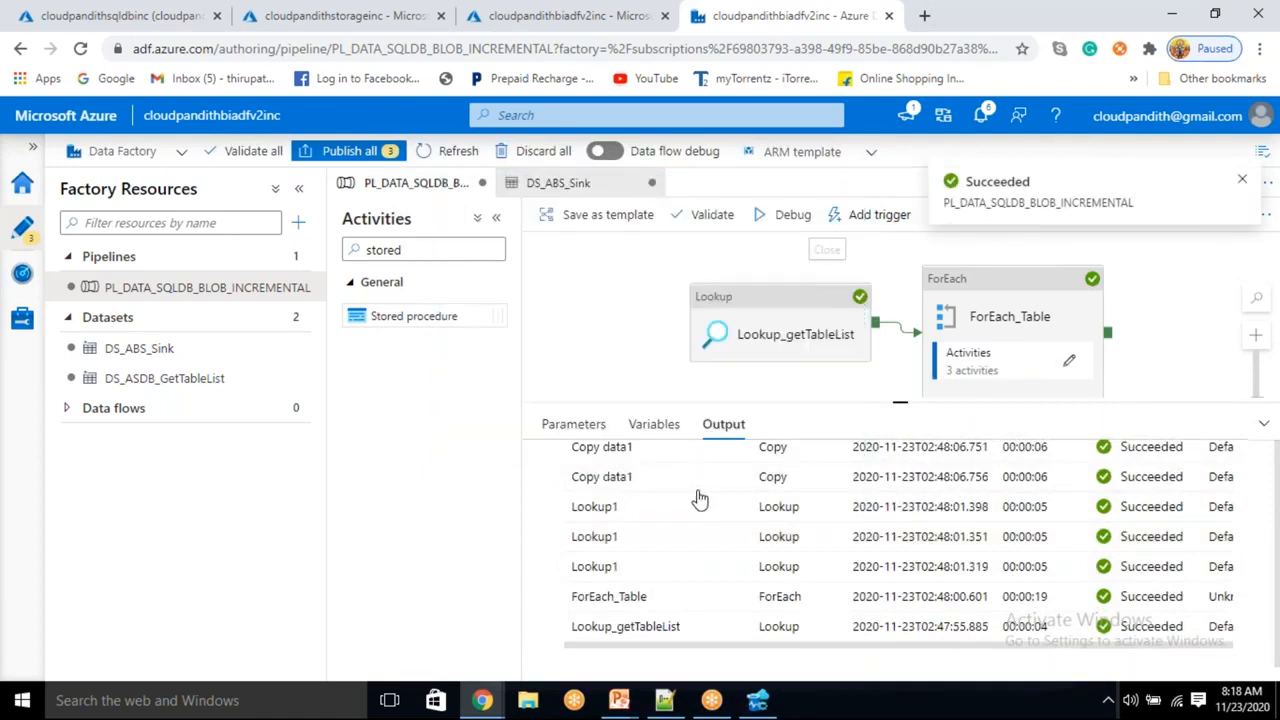
{"action": "left_click", "coordinate": [699, 477]}
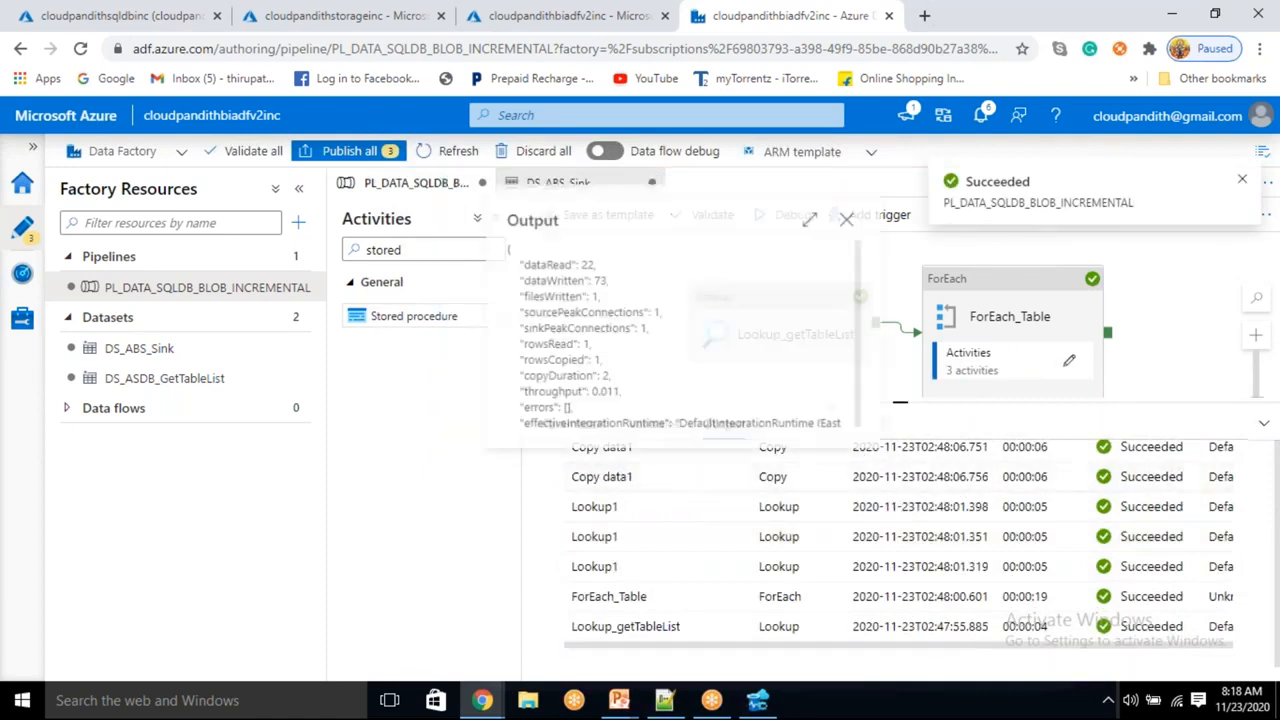
{"action": "left_click", "coordinate": [567, 352]}
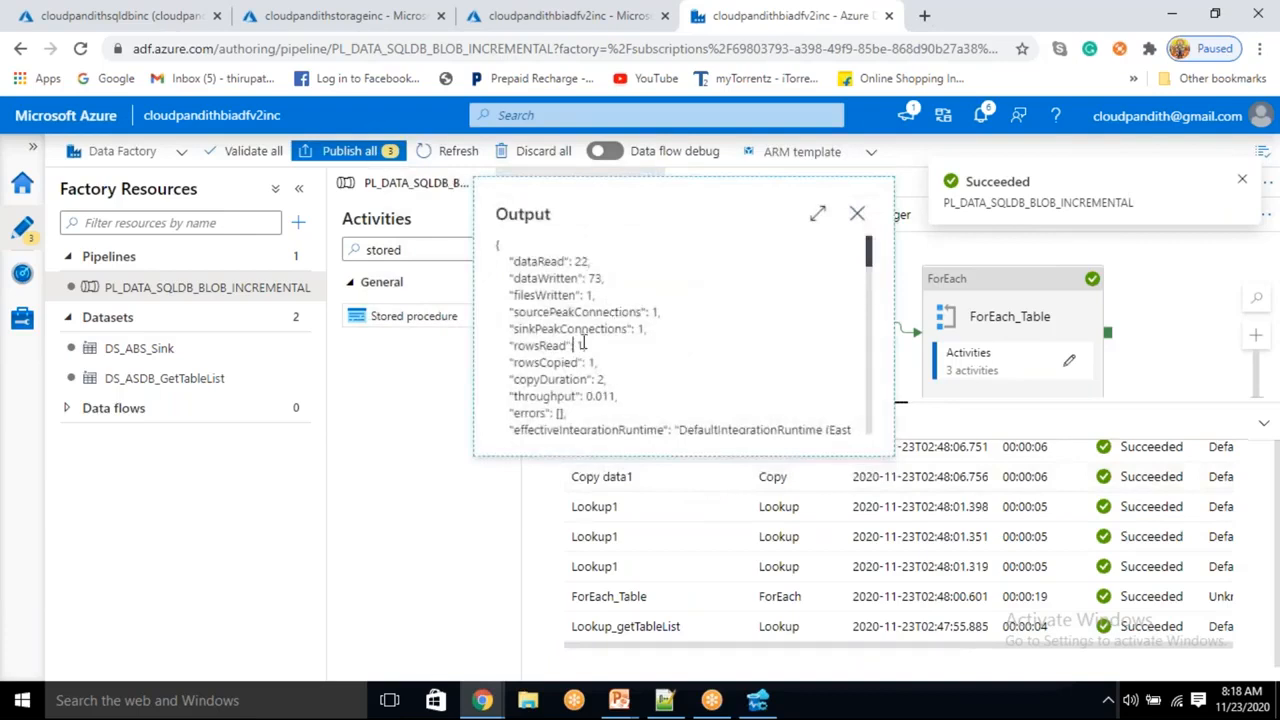
{"action": "double_click", "coordinate": [579, 345]}
{"action": "left_click", "coordinate": [580, 346]}
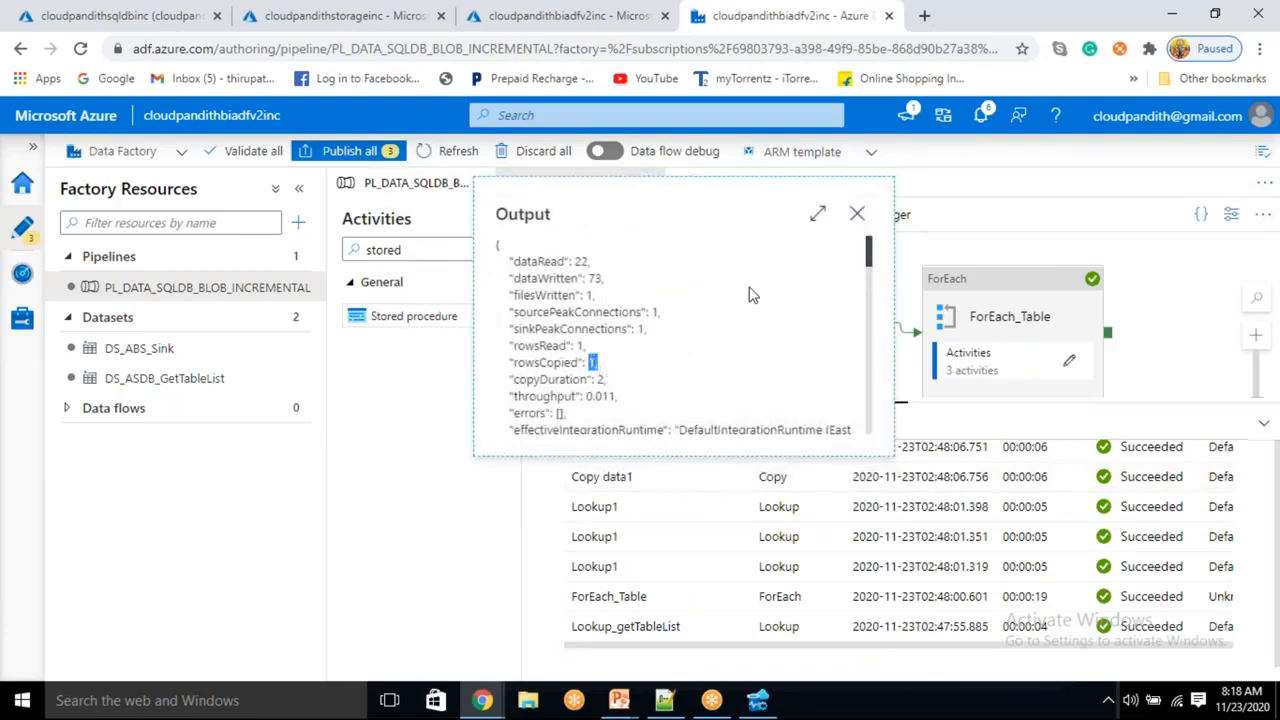
{"action": "left_click", "coordinate": [848, 222]}
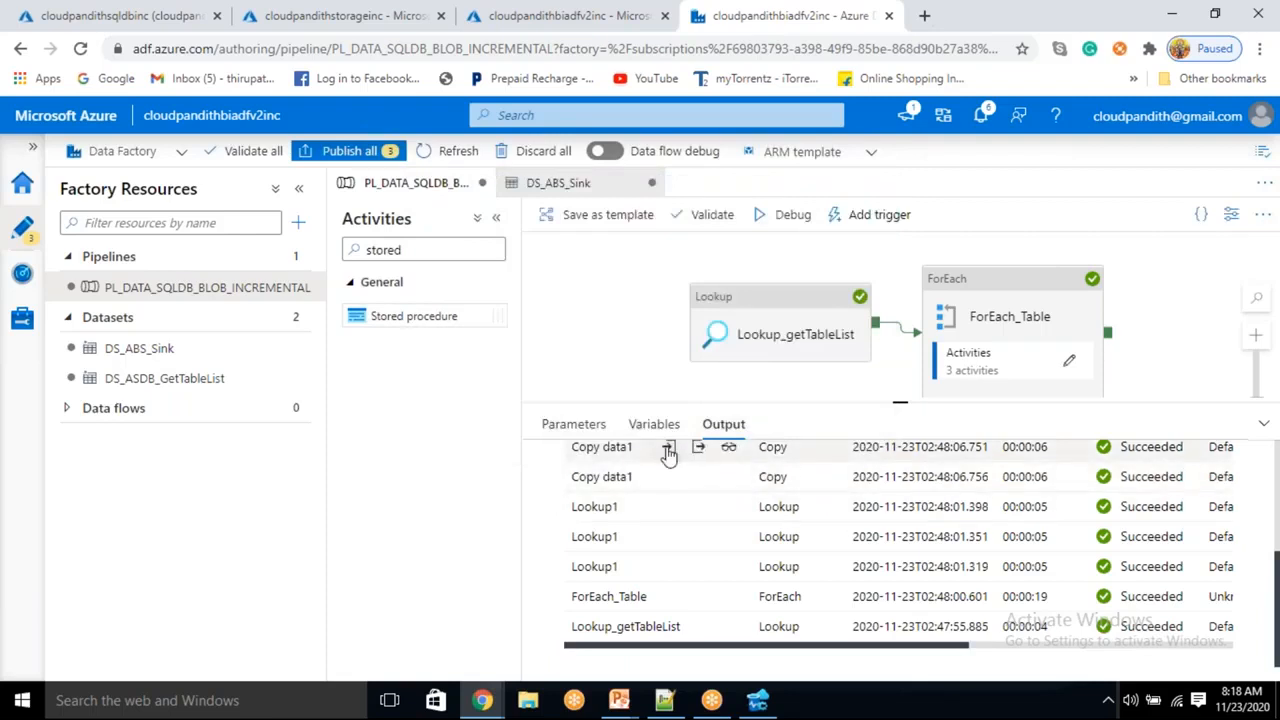
Step: Review the cust copy run's input and output details
{"action": "left_click", "coordinate": [668, 449]}
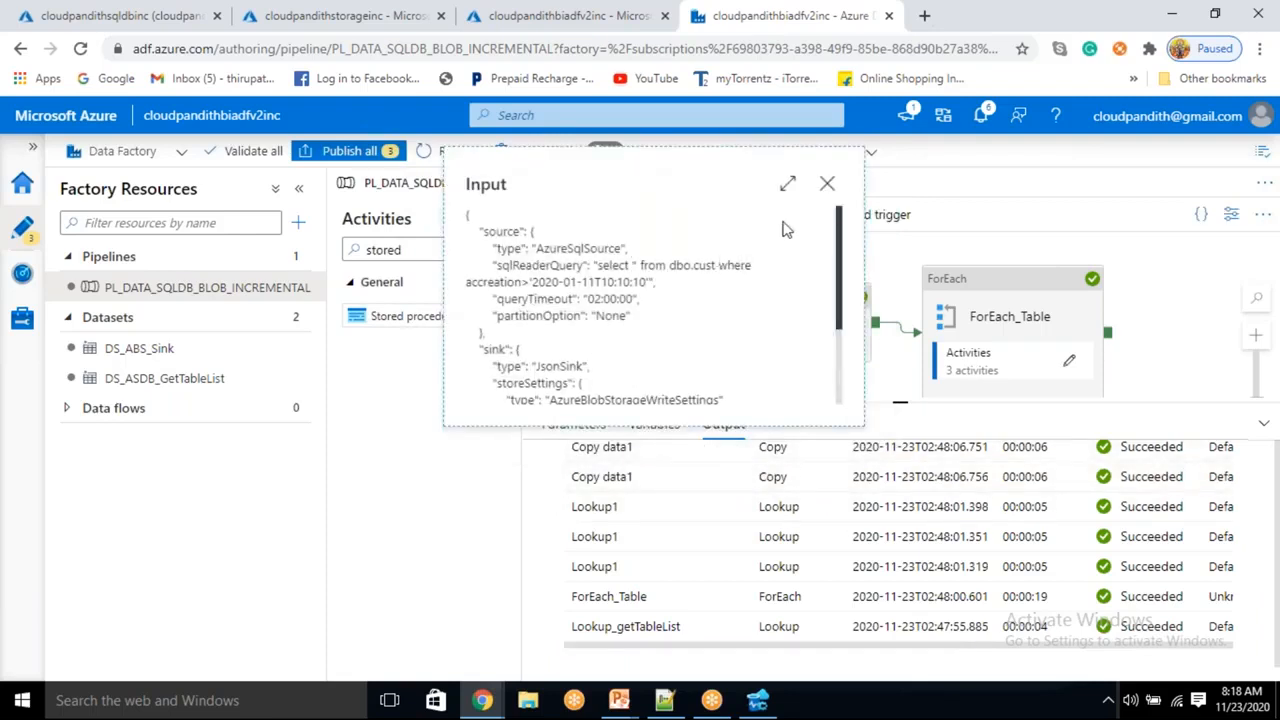
{"action": "left_click", "coordinate": [829, 187]}
{"action": "left_click", "coordinate": [697, 448]}
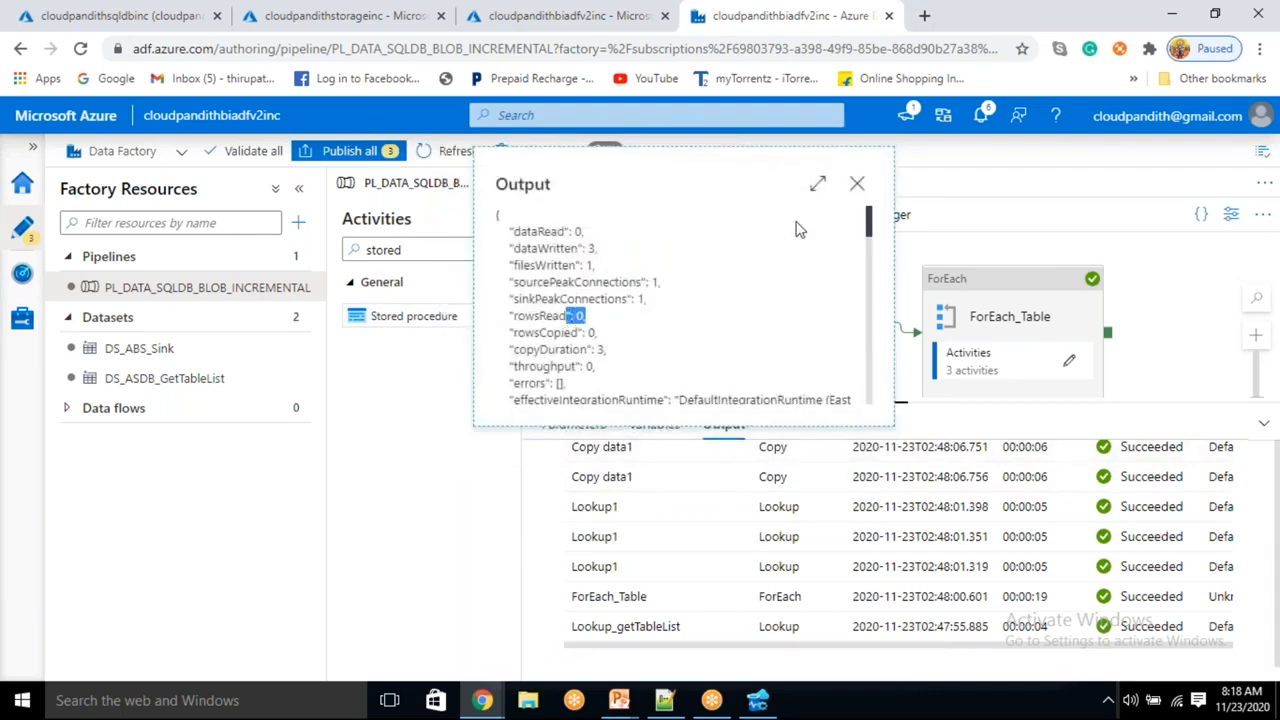
{"action": "left_click", "coordinate": [858, 185]}
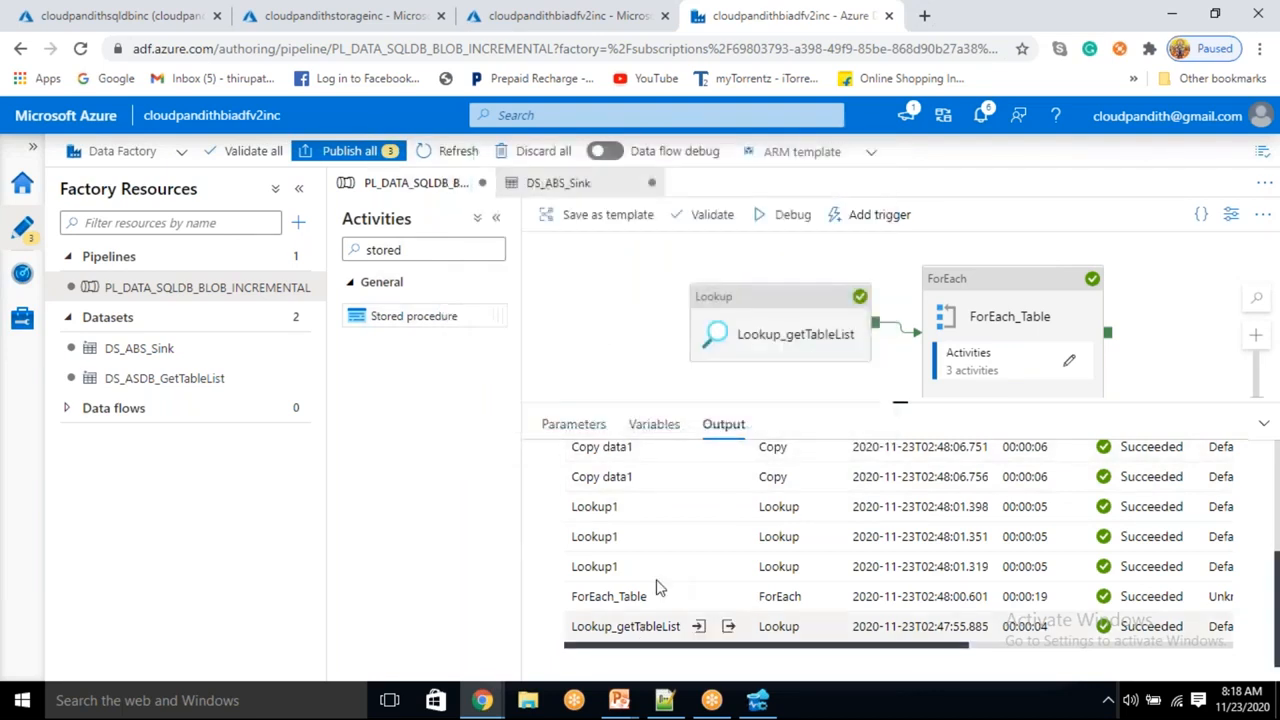
{"action": "scroll", "coordinate": [657, 585], "scroll_direction": "up", "scroll_amount": 3}
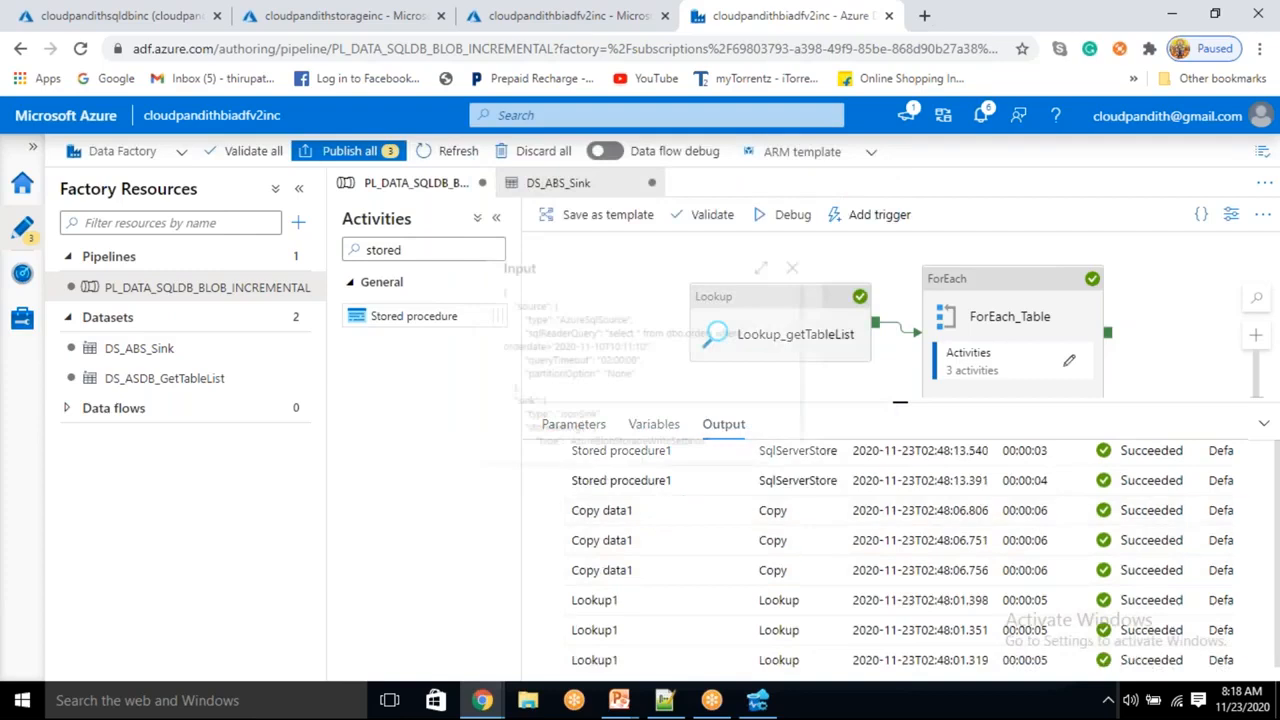
Step: Confirm another Copy data1 run reports rowsRead 0 and rowsCopied 0
{"action": "left_click", "coordinate": [668, 510]}
{"action": "left_click", "coordinate": [826, 248]}
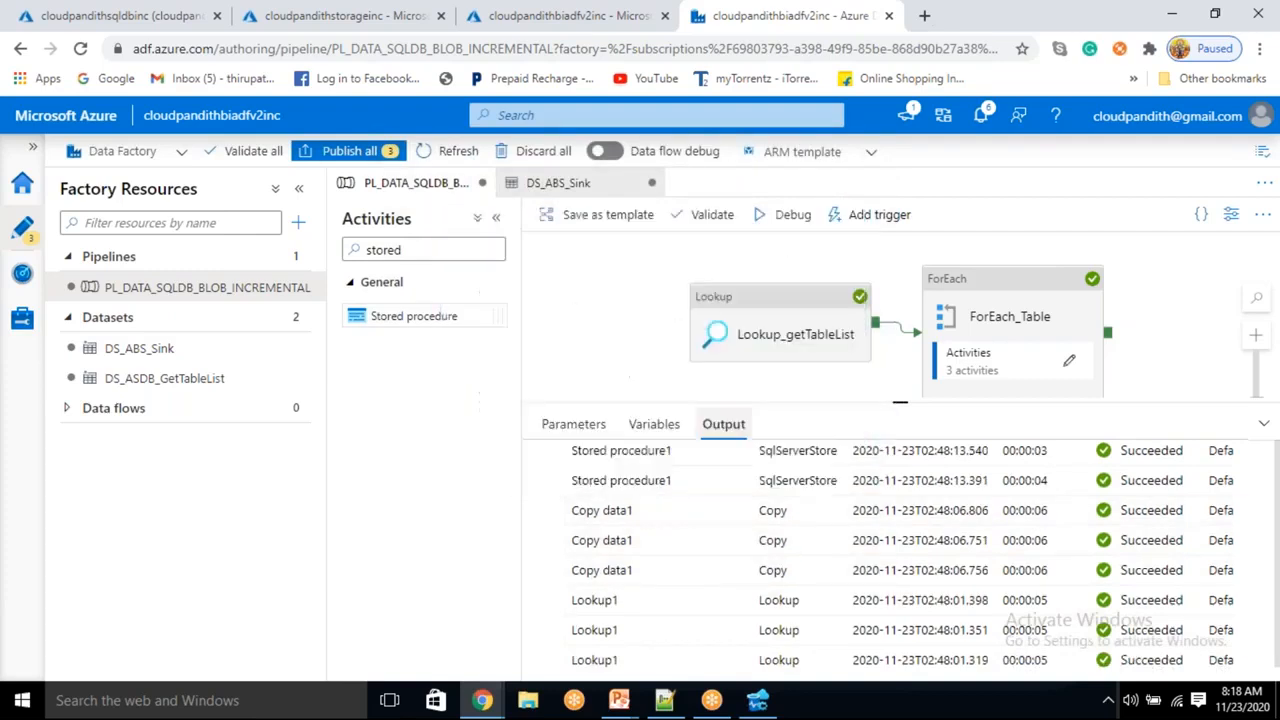
{"action": "left_click", "coordinate": [699, 515]}
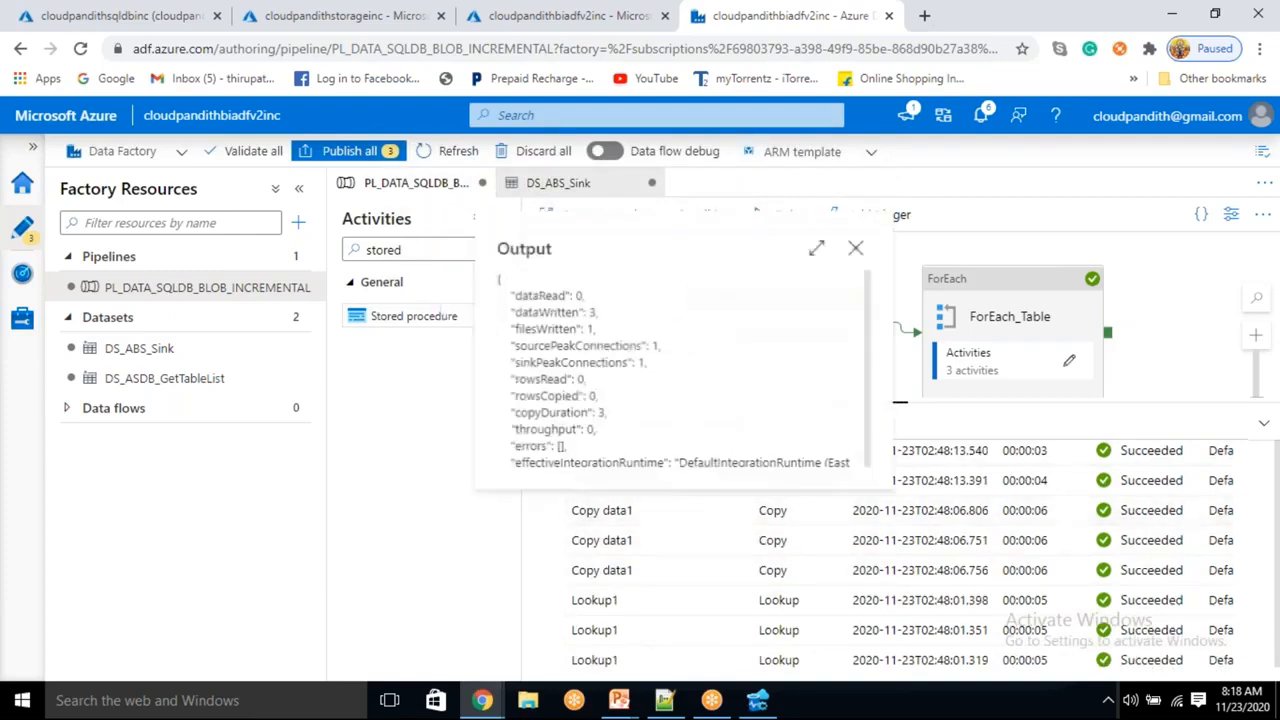
{"action": "double_click", "coordinate": [578, 379]}
{"action": "double_click", "coordinate": [591, 397]}
{"action": "left_click", "coordinate": [658, 405]}
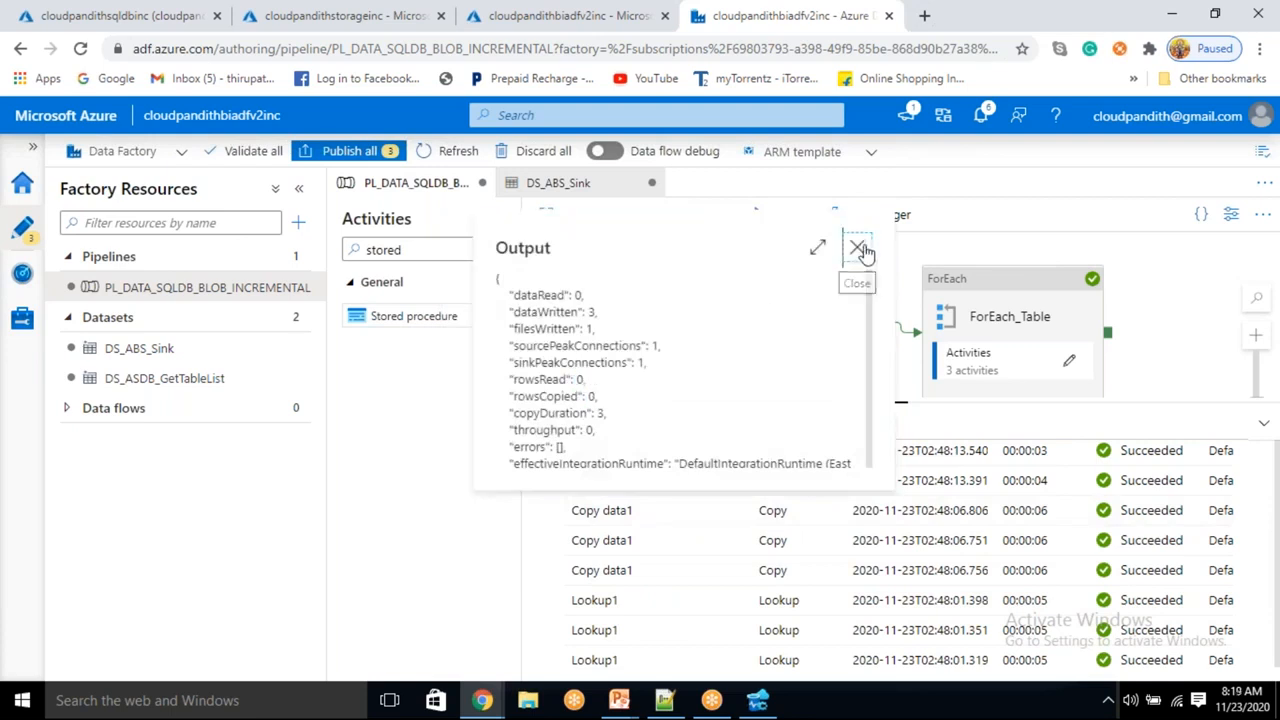
{"action": "left_click", "coordinate": [857, 250]}
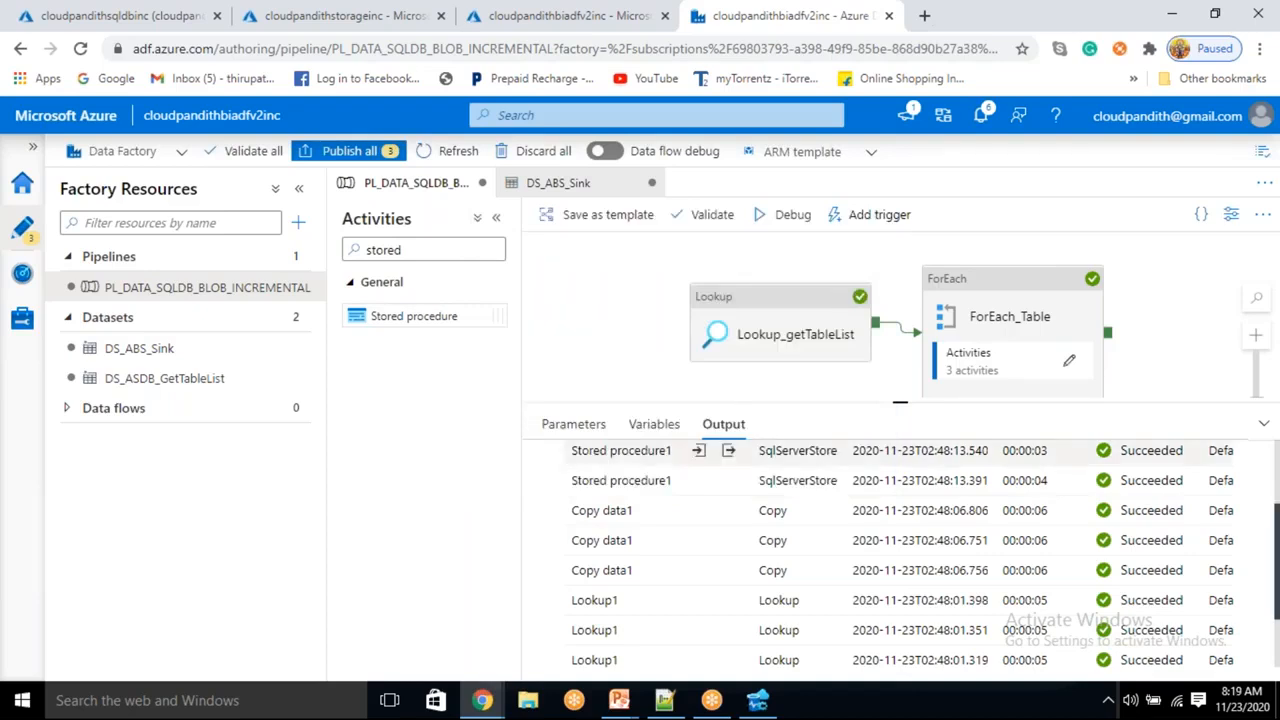
{"action": "left_click", "coordinate": [670, 701]}
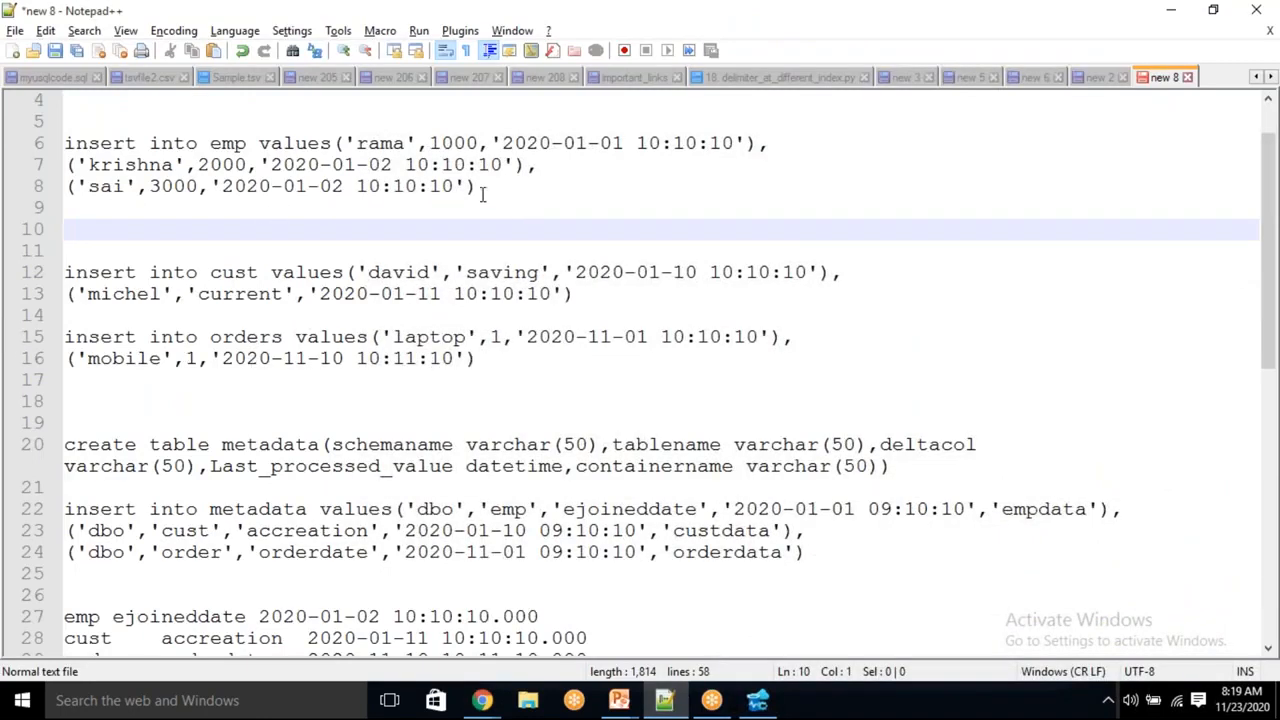
Step: Change the three emp insert dates to 2020-01-06, 2020-01-07 and 2020-01-08
{"action": "left_click_drag", "start_coordinate": [514, 205], "coordinate": [340, 143]}
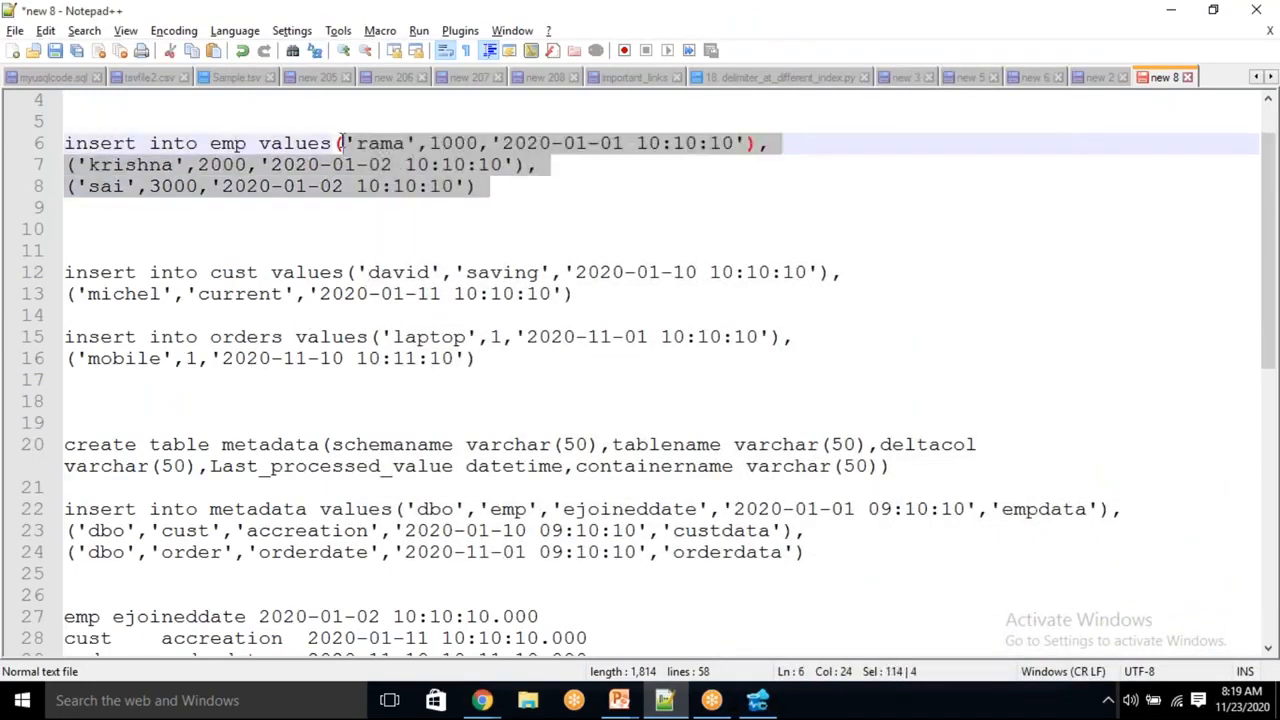
{"action": "left_click", "coordinate": [492, 209]}
{"action": "left_click_drag", "start_coordinate": [505, 200], "coordinate": [383, 164]}
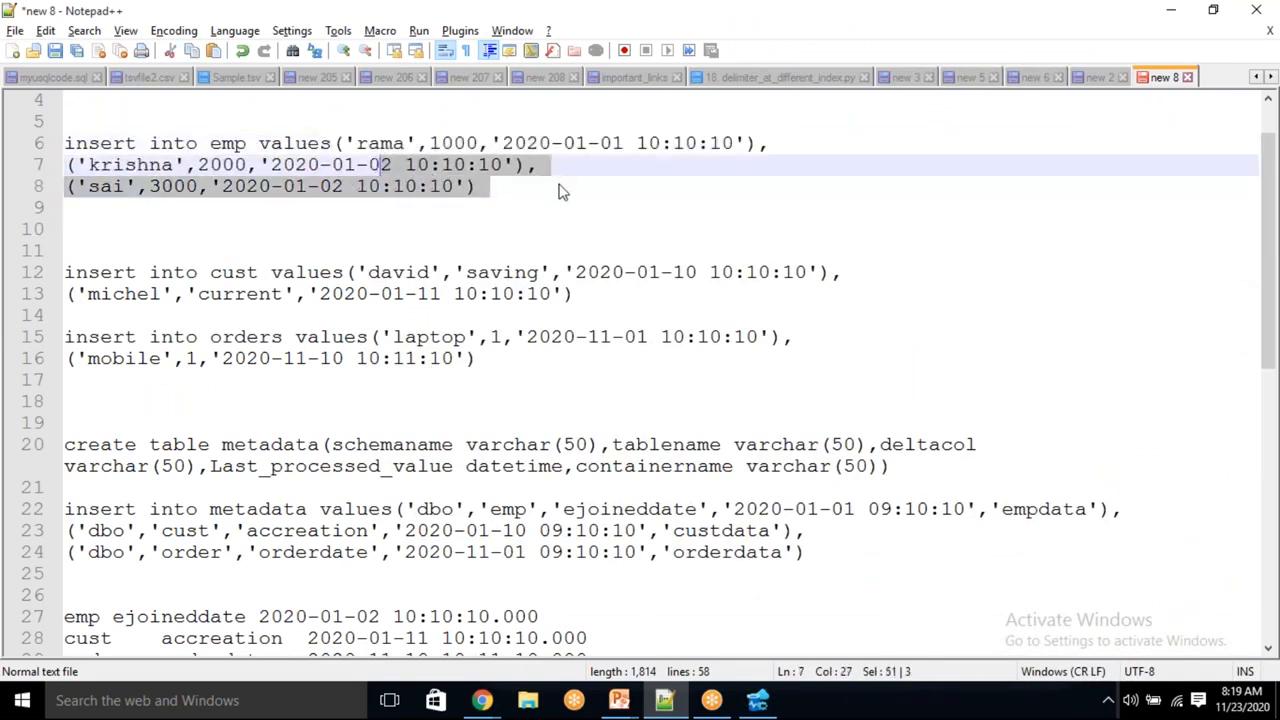
{"action": "left_click", "coordinate": [563, 189]}
{"action": "left_click", "coordinate": [622, 143]}
{"action": "key", "text": "BackSpace"}
{"action": "type", "text": "6"}
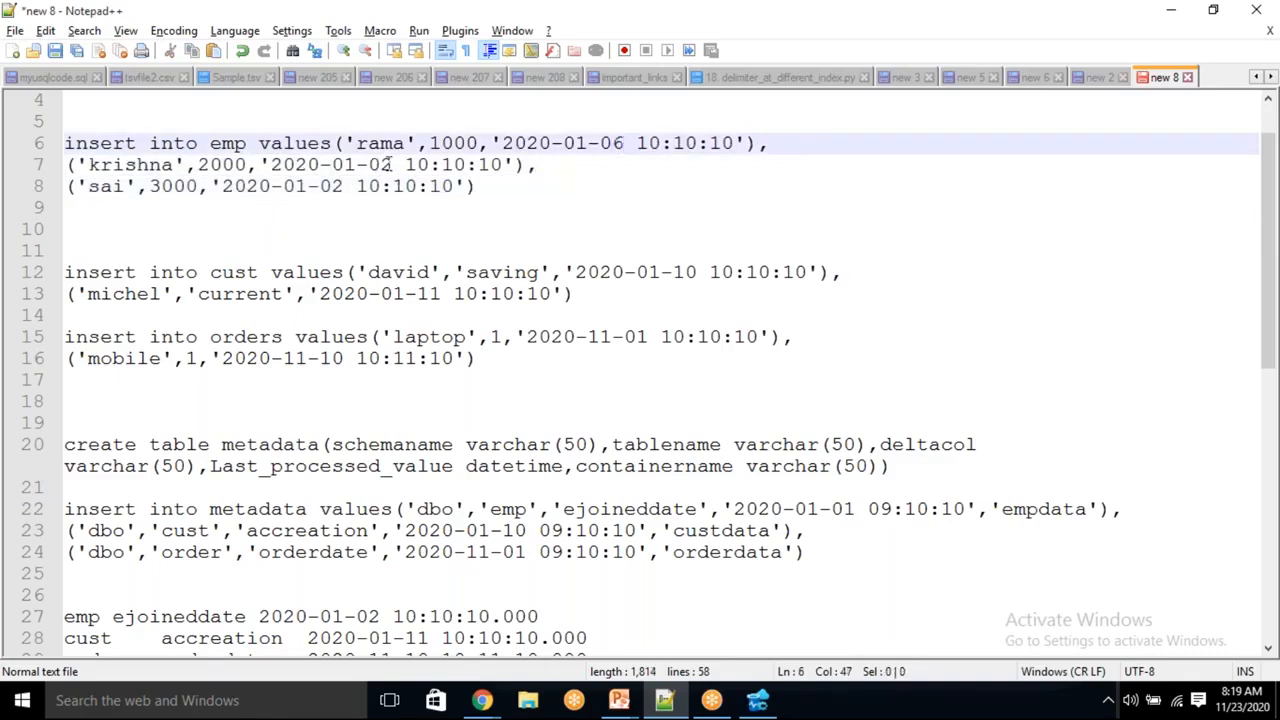
{"action": "left_click", "coordinate": [388, 165]}
{"action": "key", "text": "BackSpace"}
{"action": "type", "text": "7"}
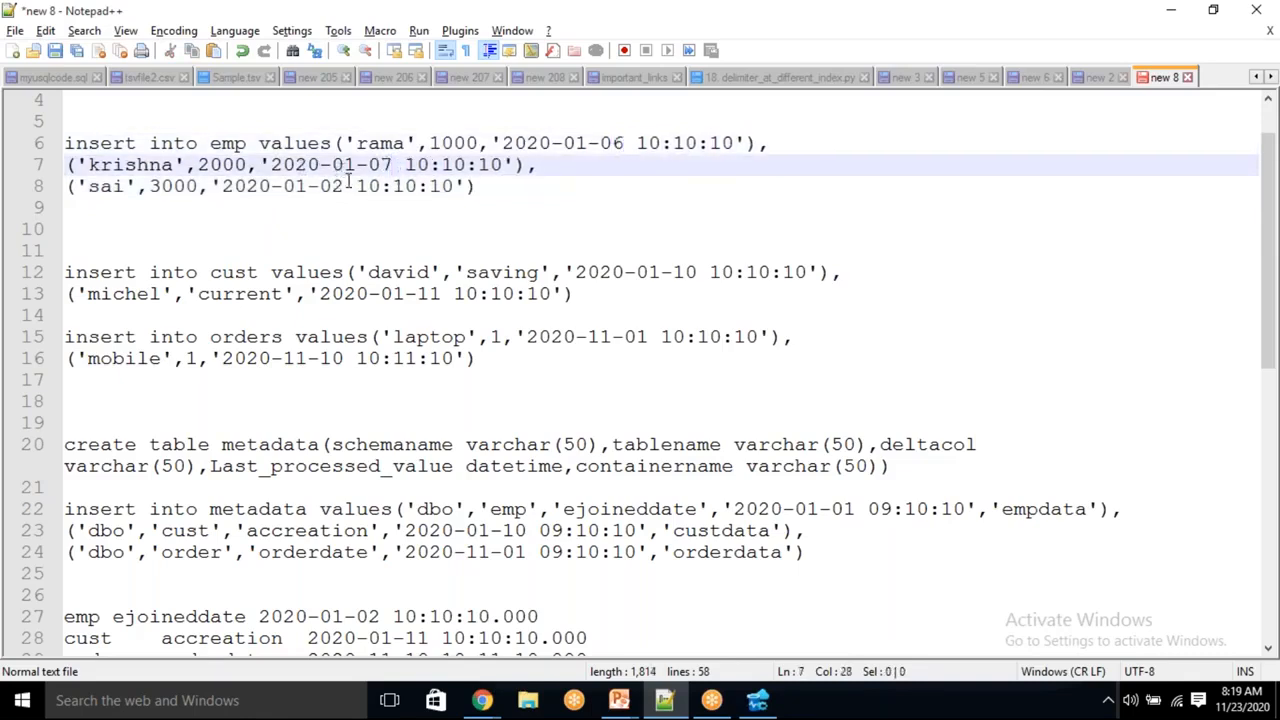
{"action": "left_click", "coordinate": [346, 185]}
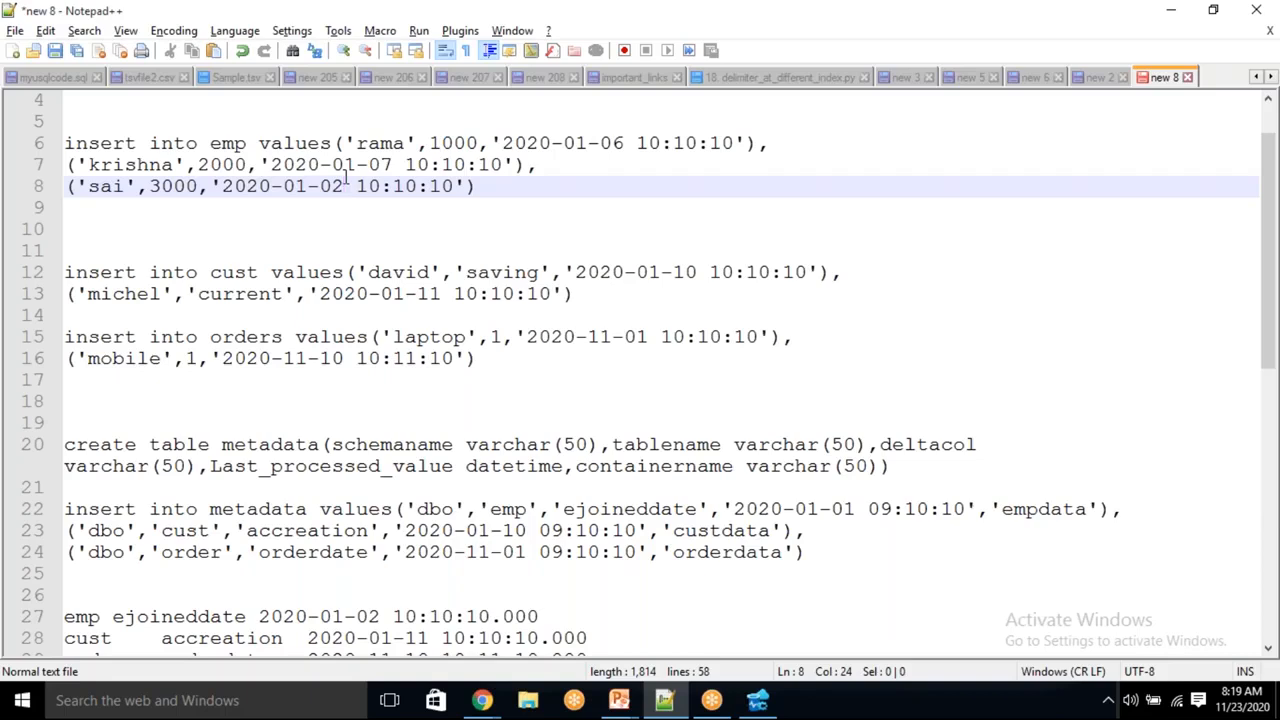
{"action": "key", "text": "BackSpace"}
{"action": "type", "text": "8"}
{"action": "key", "text": "Down"}
{"action": "left_click", "coordinate": [496, 184]}
{"action": "left_click_drag", "start_coordinate": [478, 186], "coordinate": [358, 143]}
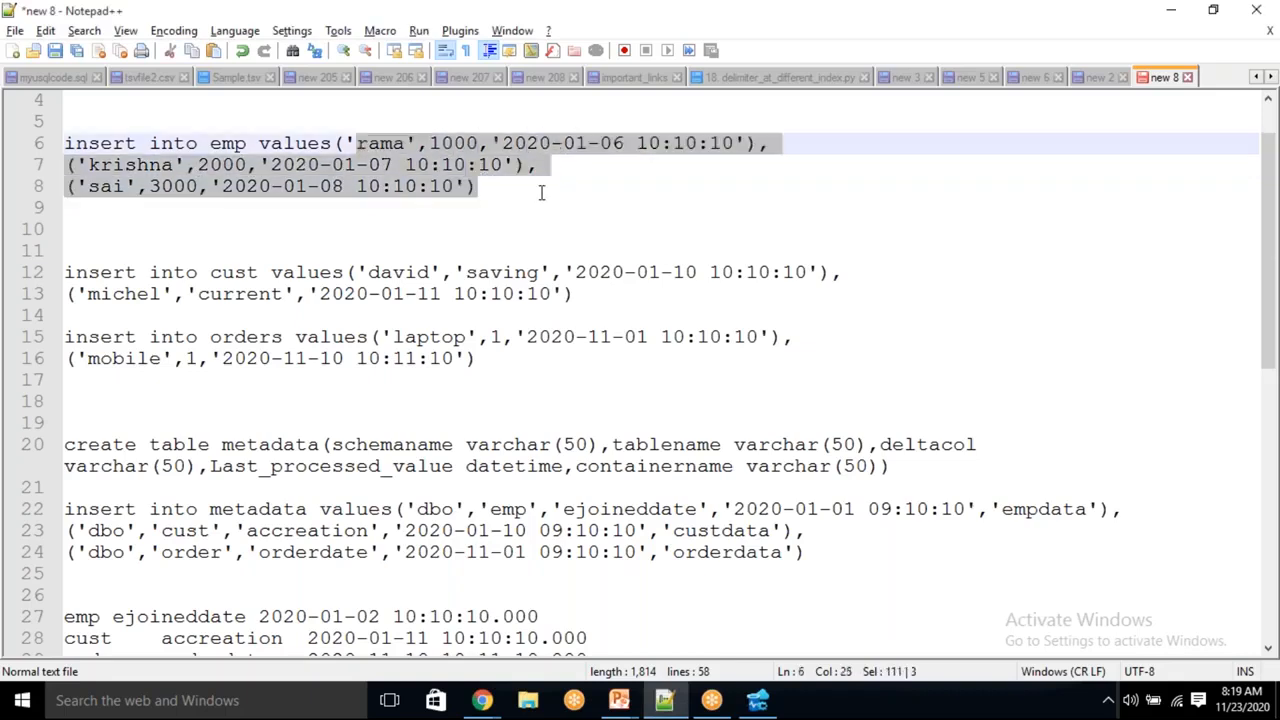
{"action": "left_click", "coordinate": [543, 207]}
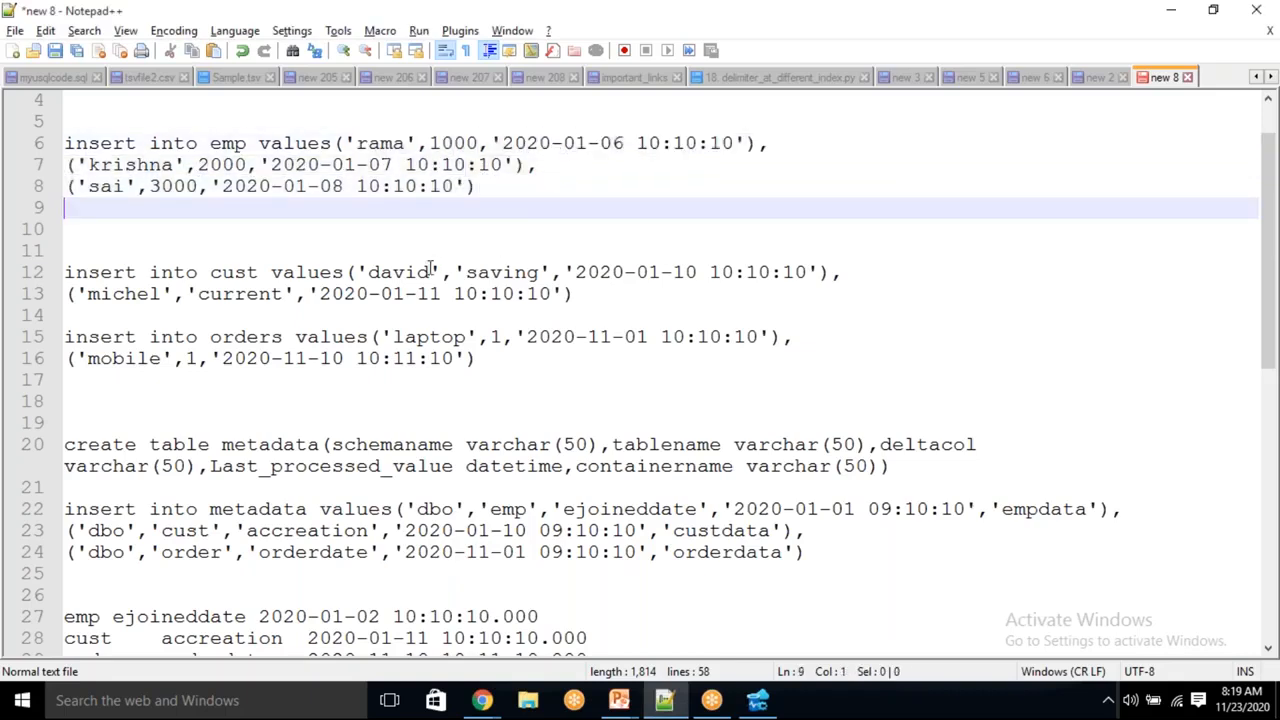
Step: Change the cust insert dates to 2020-01-20 and 2020-01-21
{"action": "left_click", "coordinate": [694, 271]}
{"action": "key", "text": "BackSpace"}
{"action": "key", "text": "BackSpace"}
{"action": "type", "text": "20"}
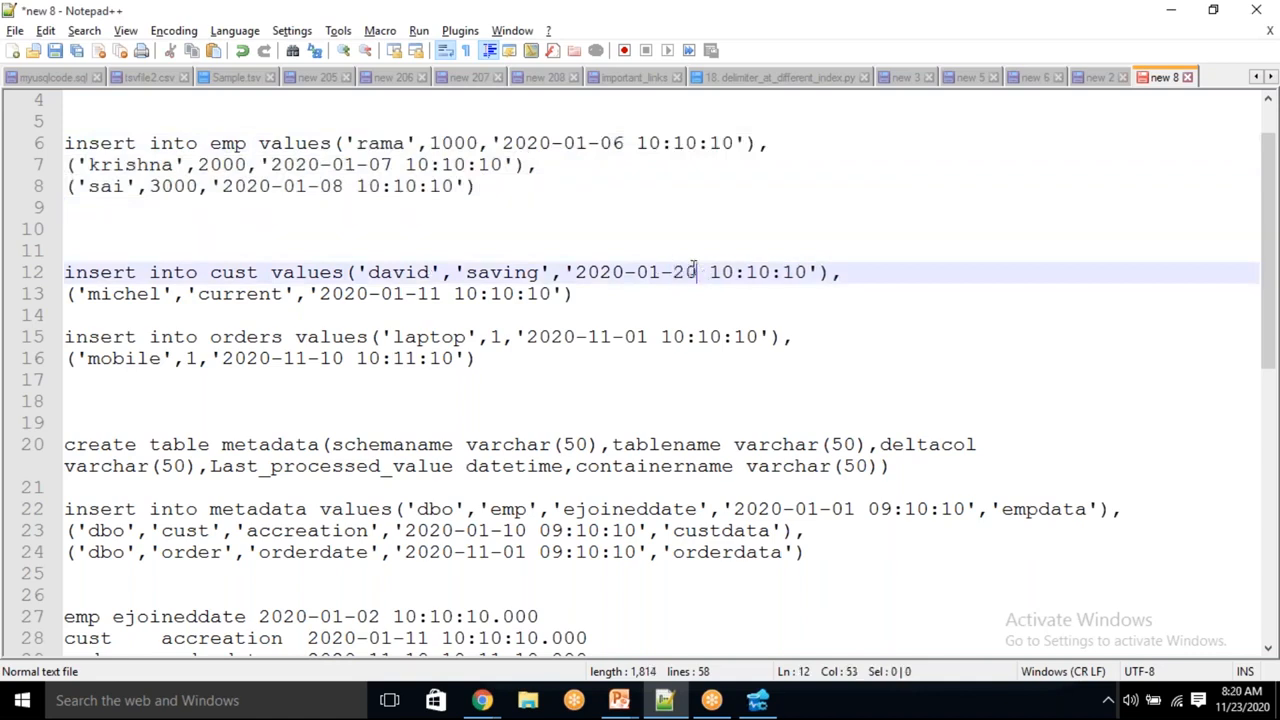
{"action": "left_click", "coordinate": [438, 293]}
{"action": "key", "text": "BackSpace"}
{"action": "key", "text": "BackSpace"}
{"action": "type", "text": "21"}
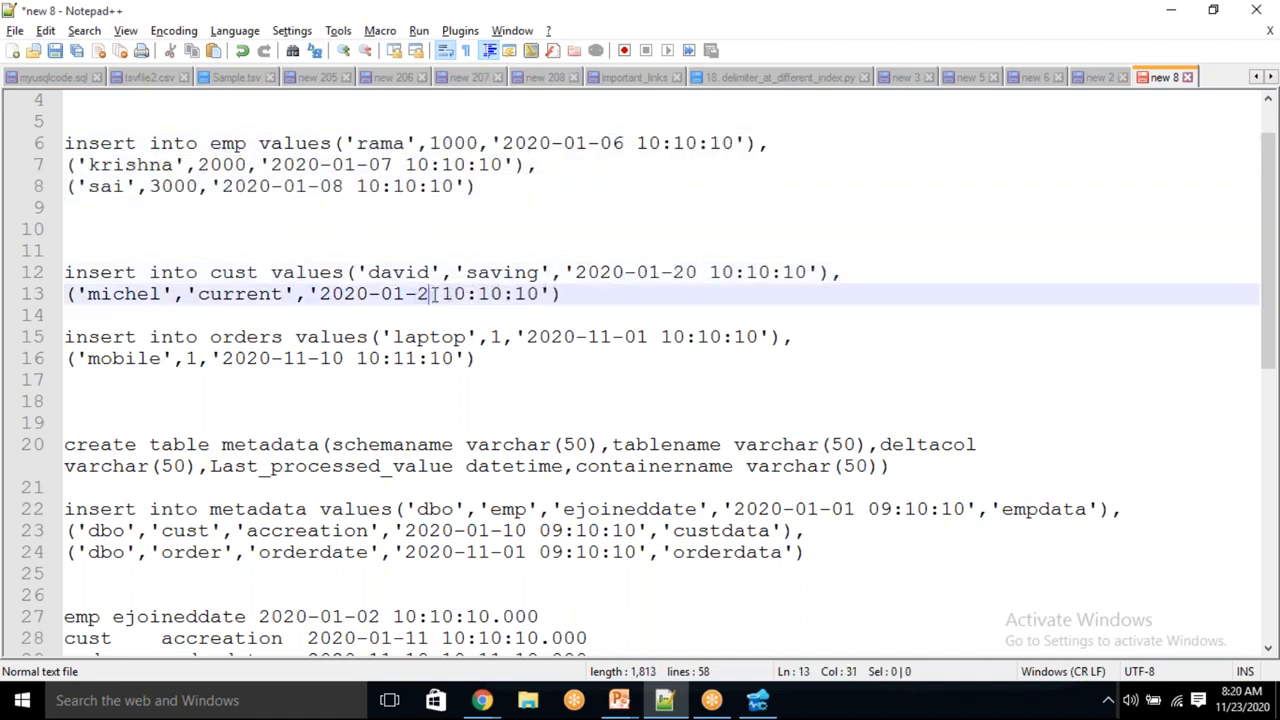
Step: Set the orders dates to 2020-11-15 and 2020-11-16, then cut all the insert statements
{"action": "left_click", "coordinate": [648, 336]}
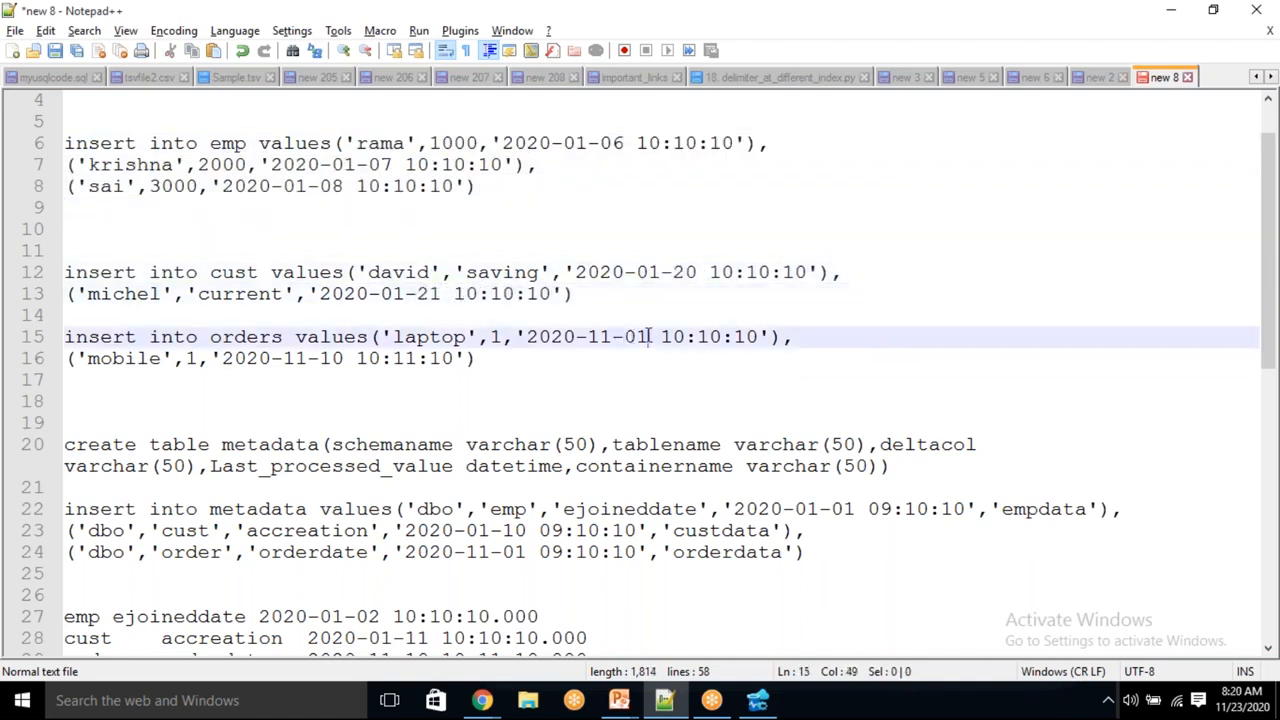
{"action": "key", "text": "Right"}
{"action": "key", "text": "Right"}
{"action": "key", "text": "Right"}
{"action": "key", "text": "BackSpace"}
{"action": "key", "text": "BackSpace"}
{"action": "type", "text": "15"}
{"action": "left_click", "coordinate": [349, 357]}
{"action": "key", "text": "BackSpace"}
{"action": "type", "text": "6"}
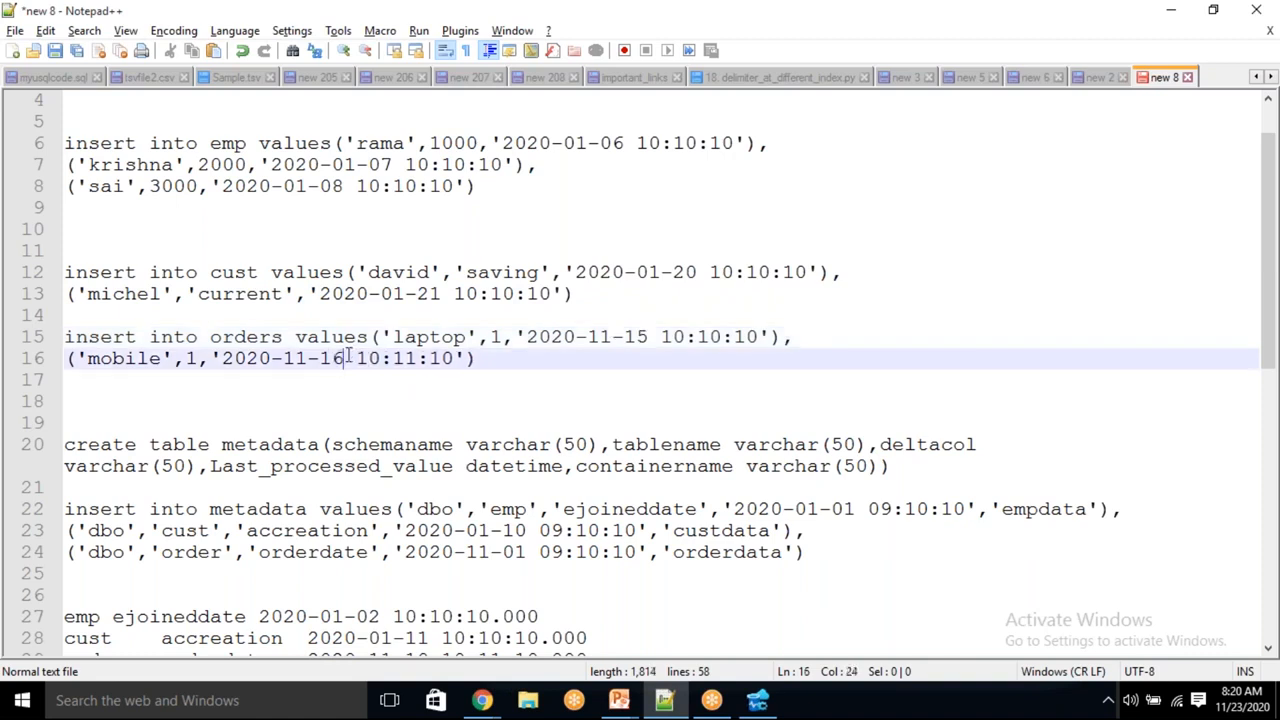
{"action": "left_click_drag", "start_coordinate": [508, 360], "coordinate": [66, 143]}
{"action": "key", "text": "ctrl+c"}
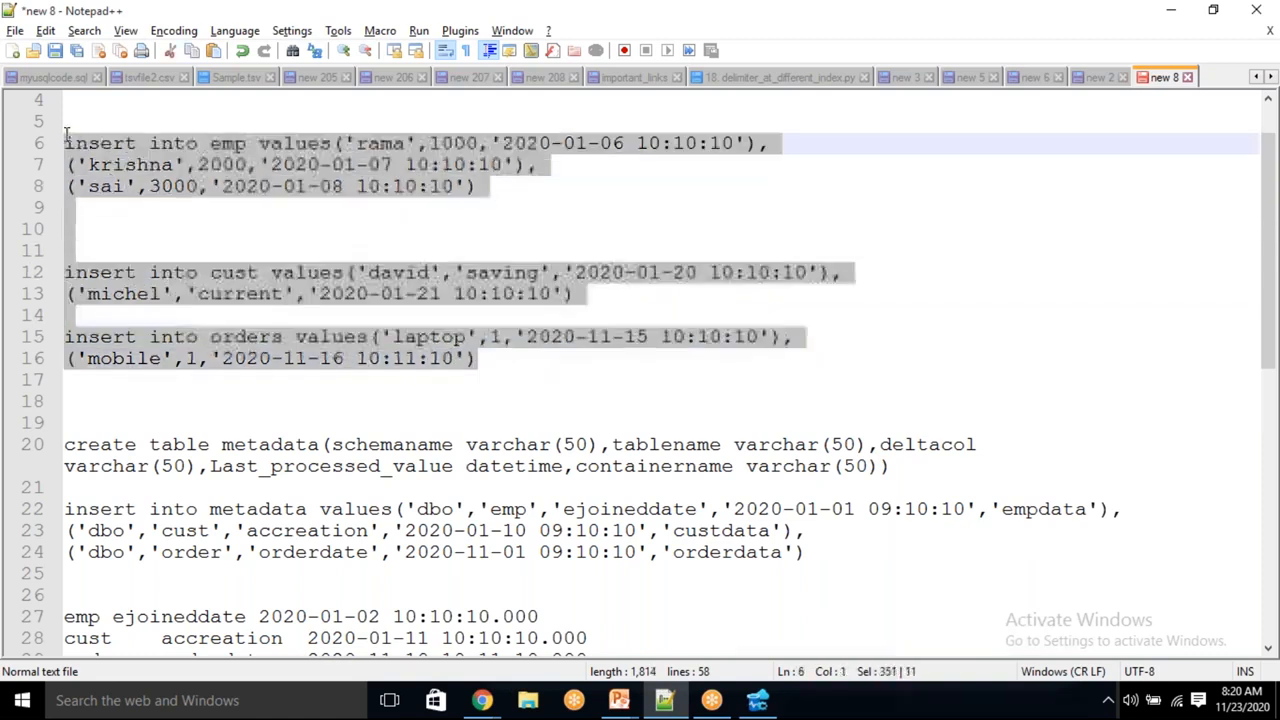
{"action": "key", "text": "Delete"}
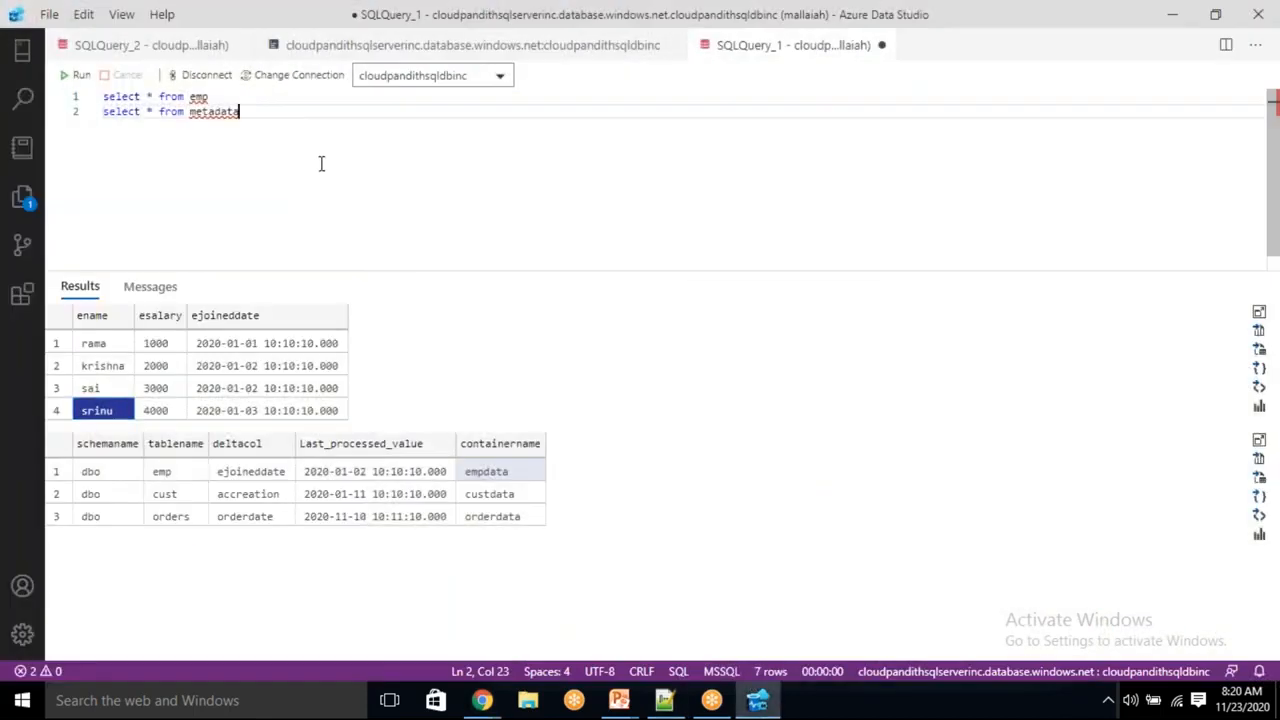
Step: Replace the editor text with the emp, cust and orders inserts and run them (3, 2, 2 rows)
{"action": "left_click", "coordinate": [321, 163]}
{"action": "key", "text": "ctrl+a"}
{"action": "key", "text": "Delete"}
{"action": "key", "text": "ctrl+v"}
{"action": "key", "text": "F5"}
Step: Clear the query editor and go back to the Data Factory browser window
{"action": "left_click", "coordinate": [226, 157]}
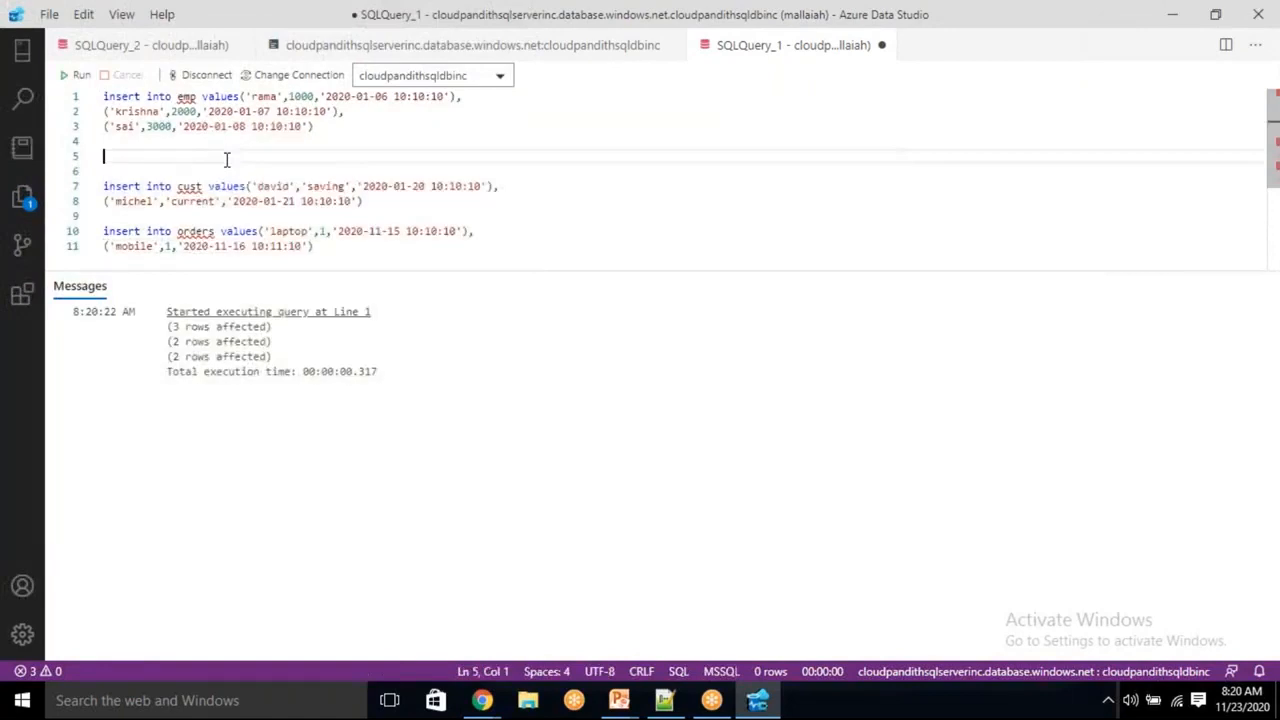
{"action": "key", "text": "ctrl+a"}
{"action": "key", "text": "Delete"}
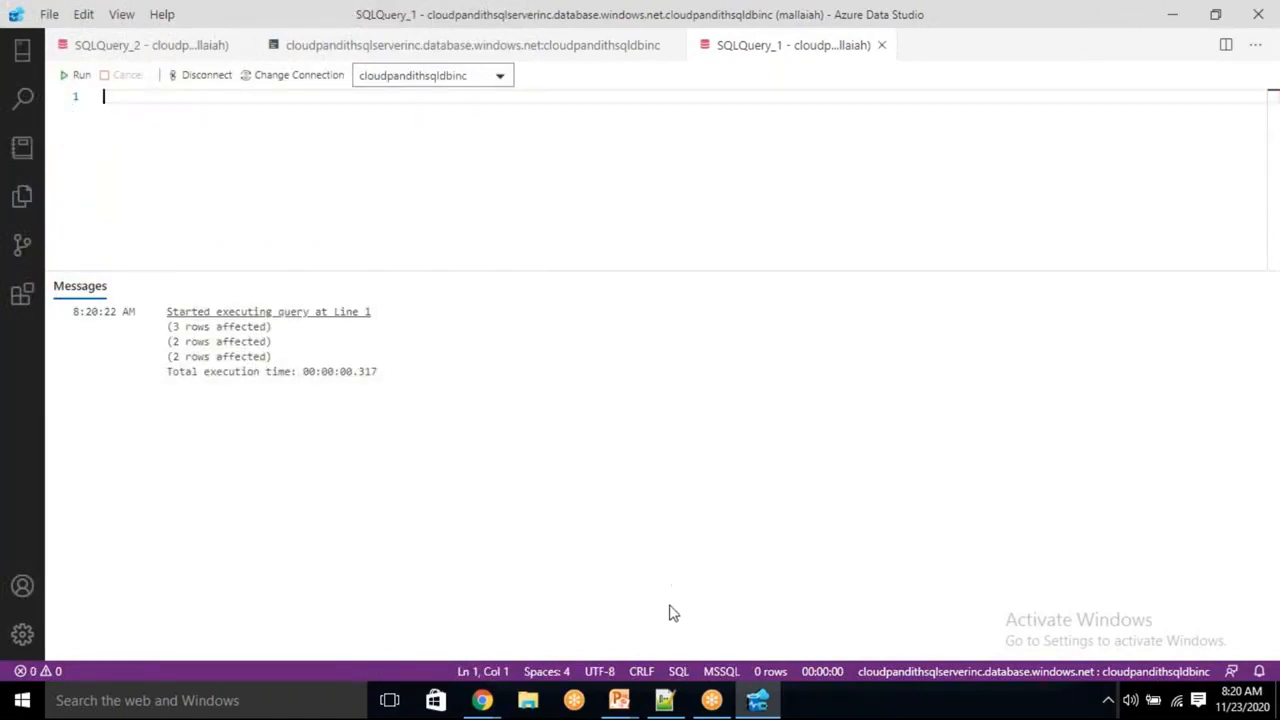
{"action": "left_click", "coordinate": [484, 698]}
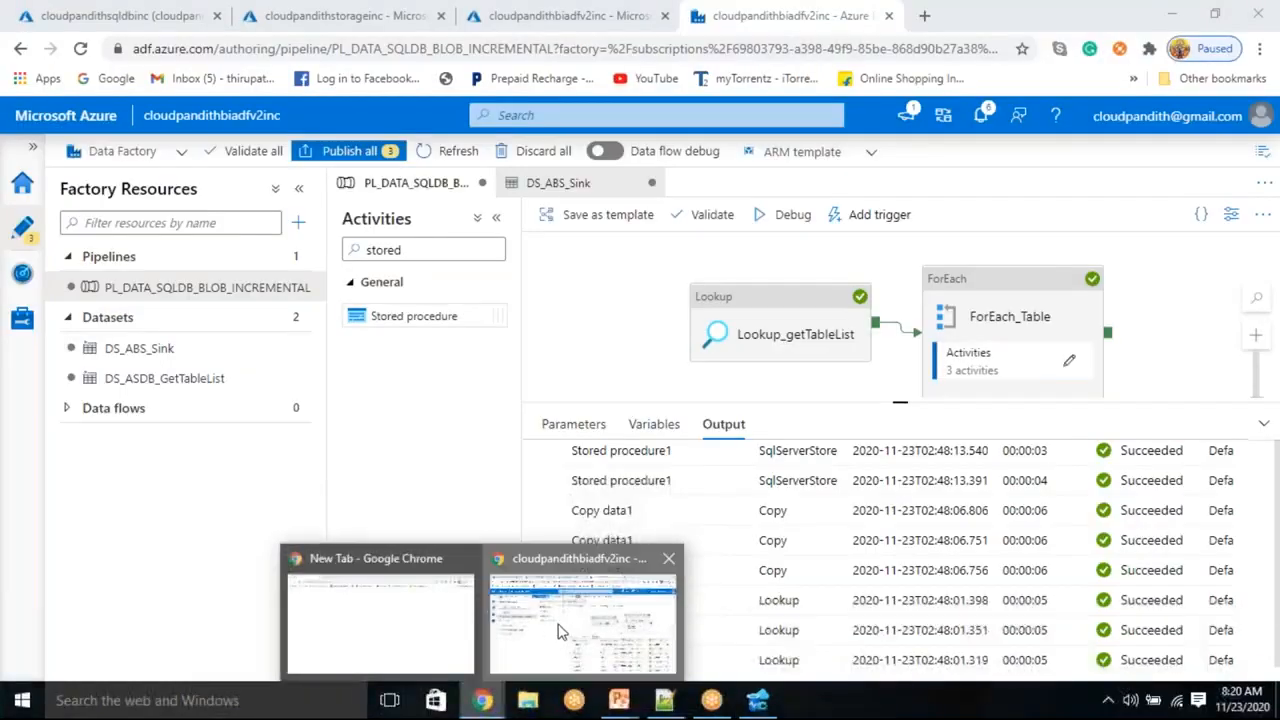
{"action": "left_click", "coordinate": [569, 615]}
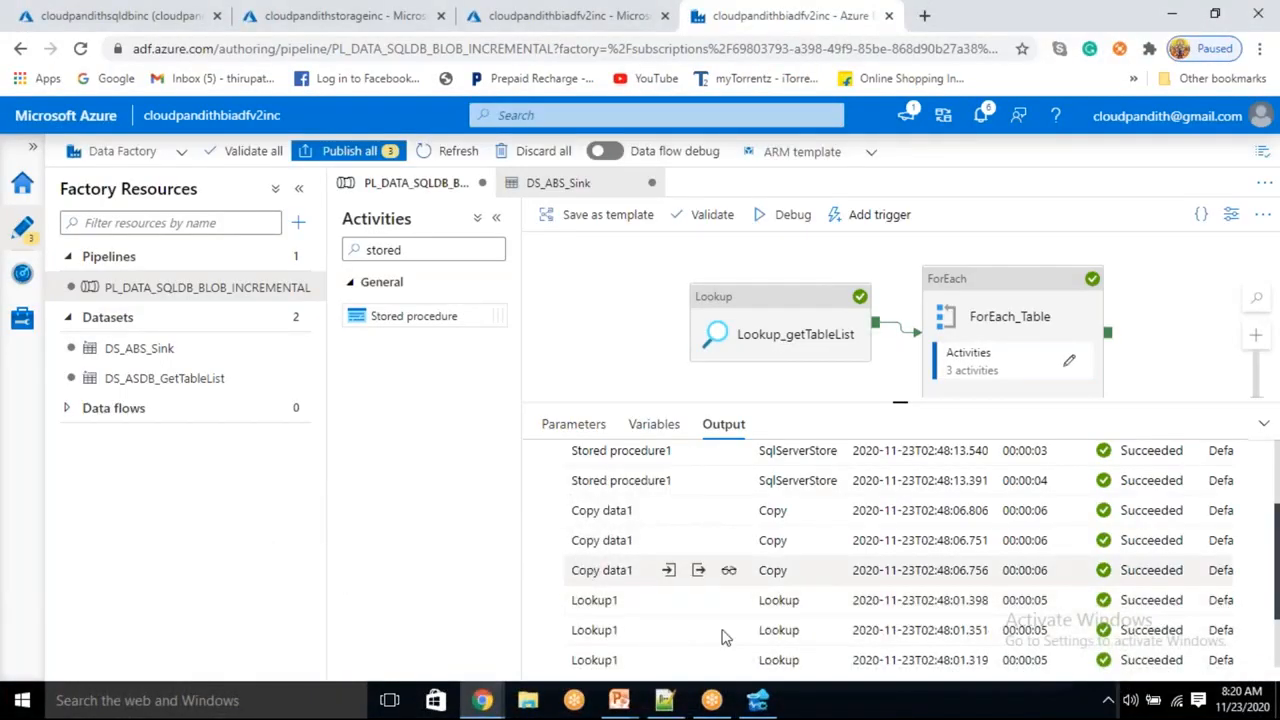
Step: Paste the updated insert statements back into the Notepad++ script and check the emp rows
{"action": "left_click", "coordinate": [664, 700]}
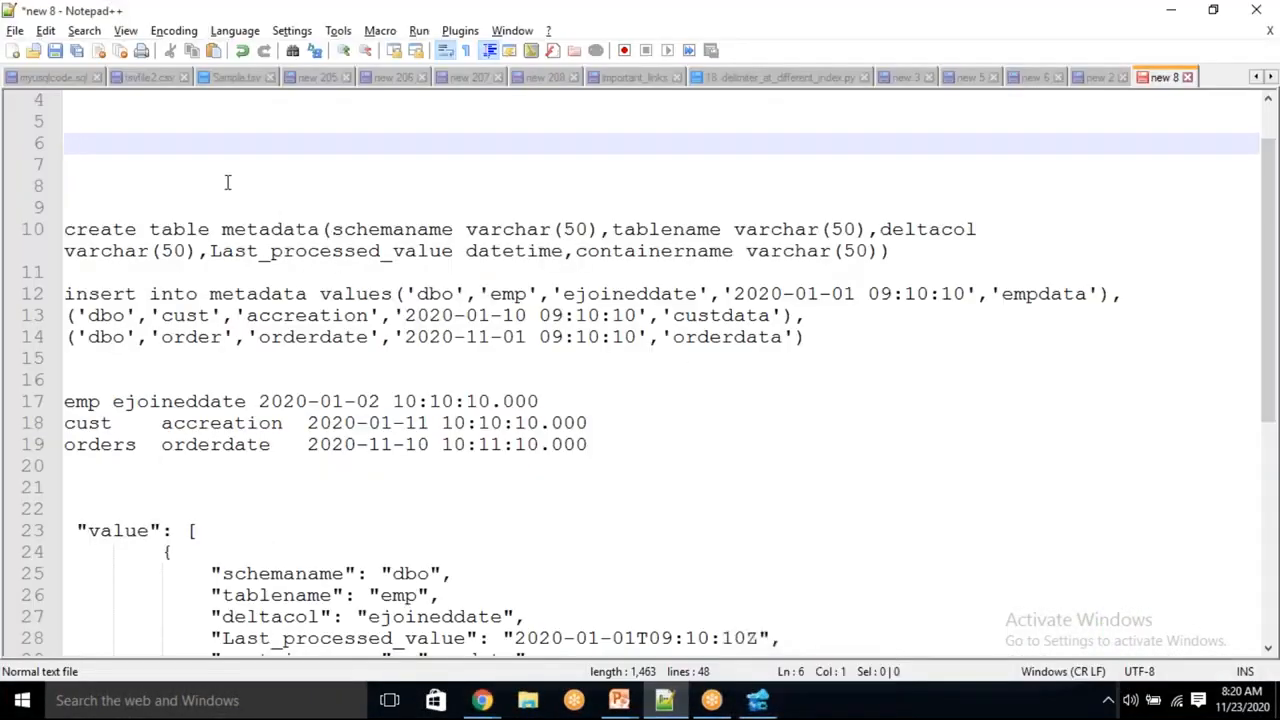
{"action": "key", "text": "ctrl+v"}
{"action": "left_click", "coordinate": [476, 190]}
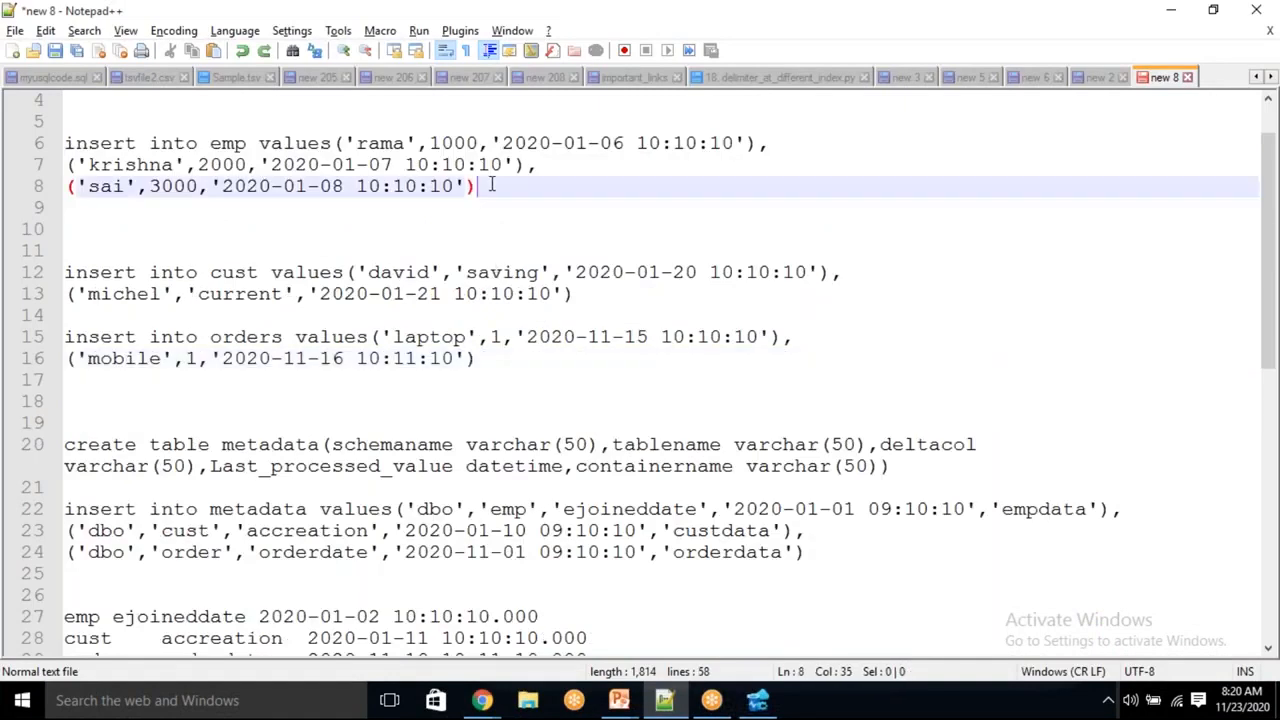
{"action": "key", "text": "shift+Up"}
{"action": "key", "text": "shift+Up"}
{"action": "key", "text": "shift+Up"}
Step: Review the updated cust and orders rows, then start a new pipeline debug run
{"action": "left_click_drag", "start_coordinate": [600, 290], "coordinate": [453, 268]}
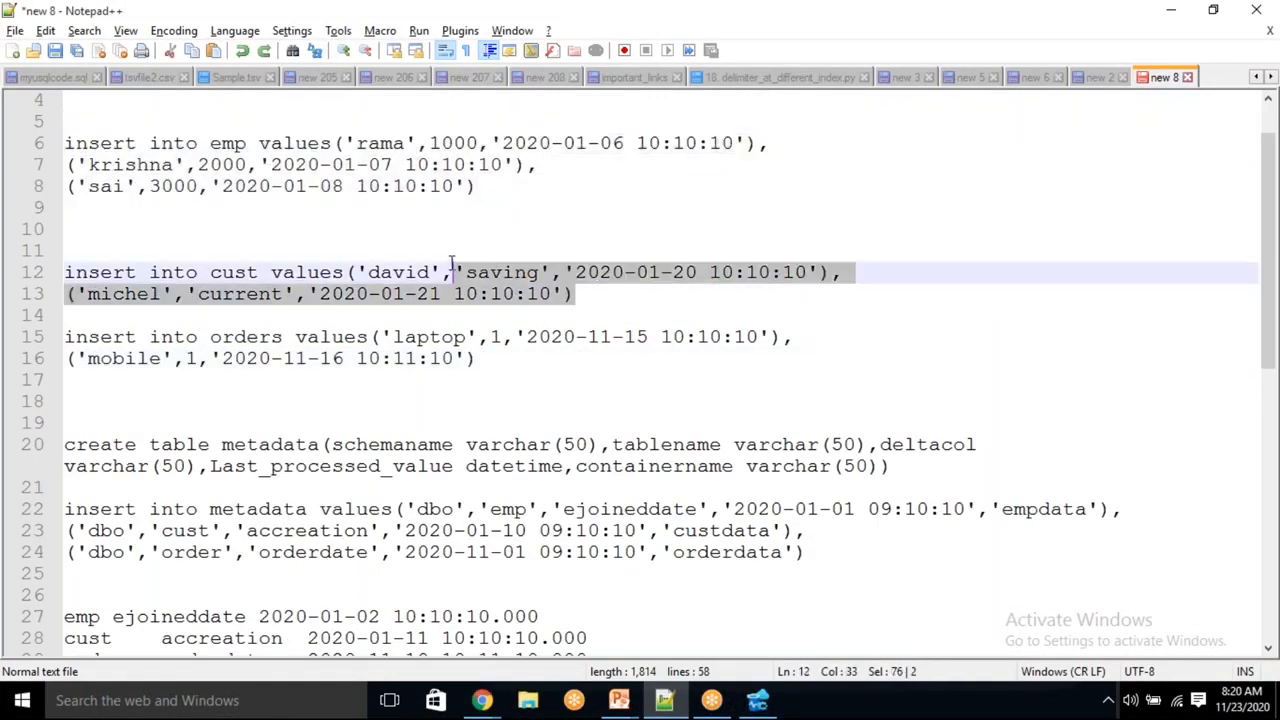
{"action": "left_click", "coordinate": [573, 291]}
{"action": "left_click_drag", "start_coordinate": [486, 362], "coordinate": [440, 330]}
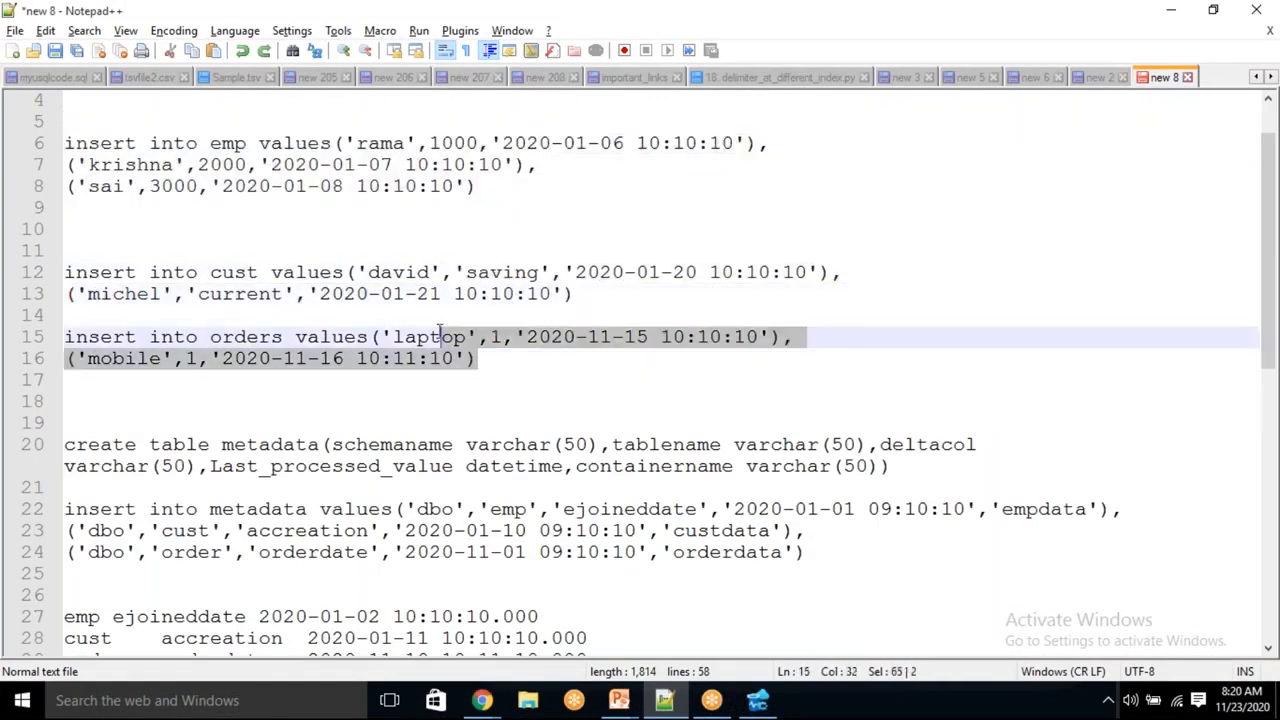
{"action": "left_click", "coordinate": [572, 381]}
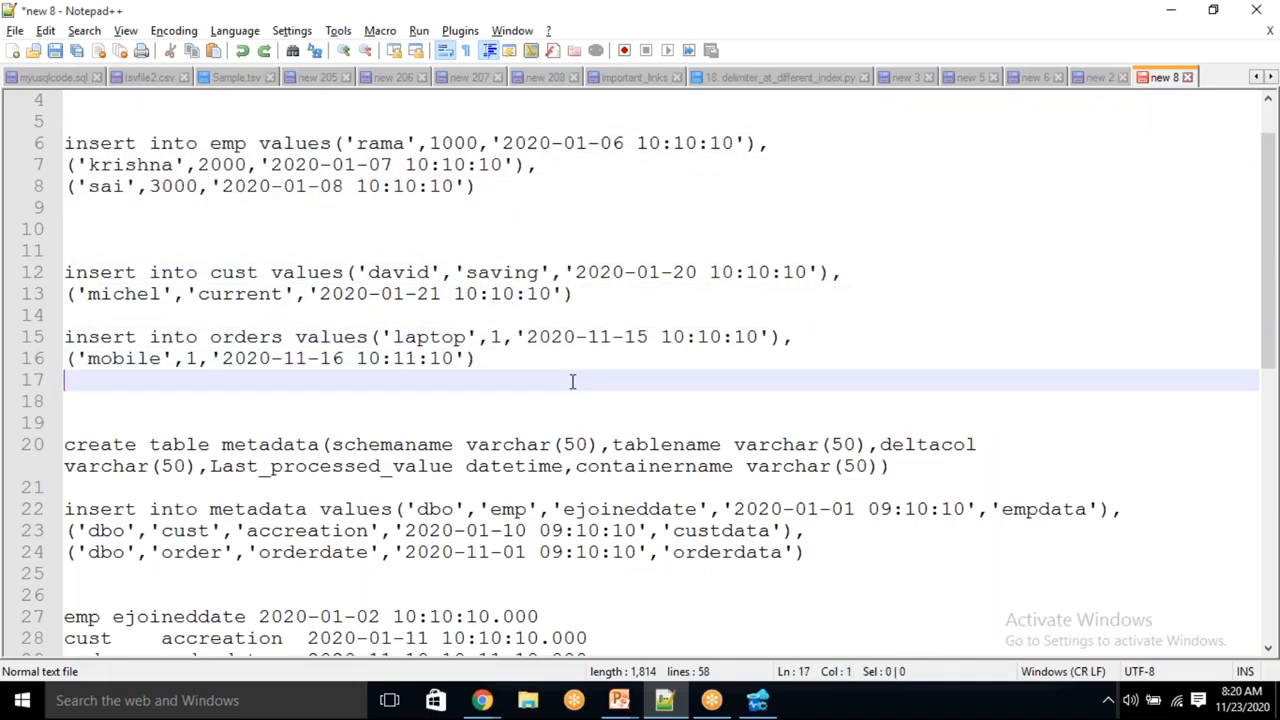
{"action": "key", "text": "alt+Tab"}
{"action": "left_click", "coordinate": [800, 220]}
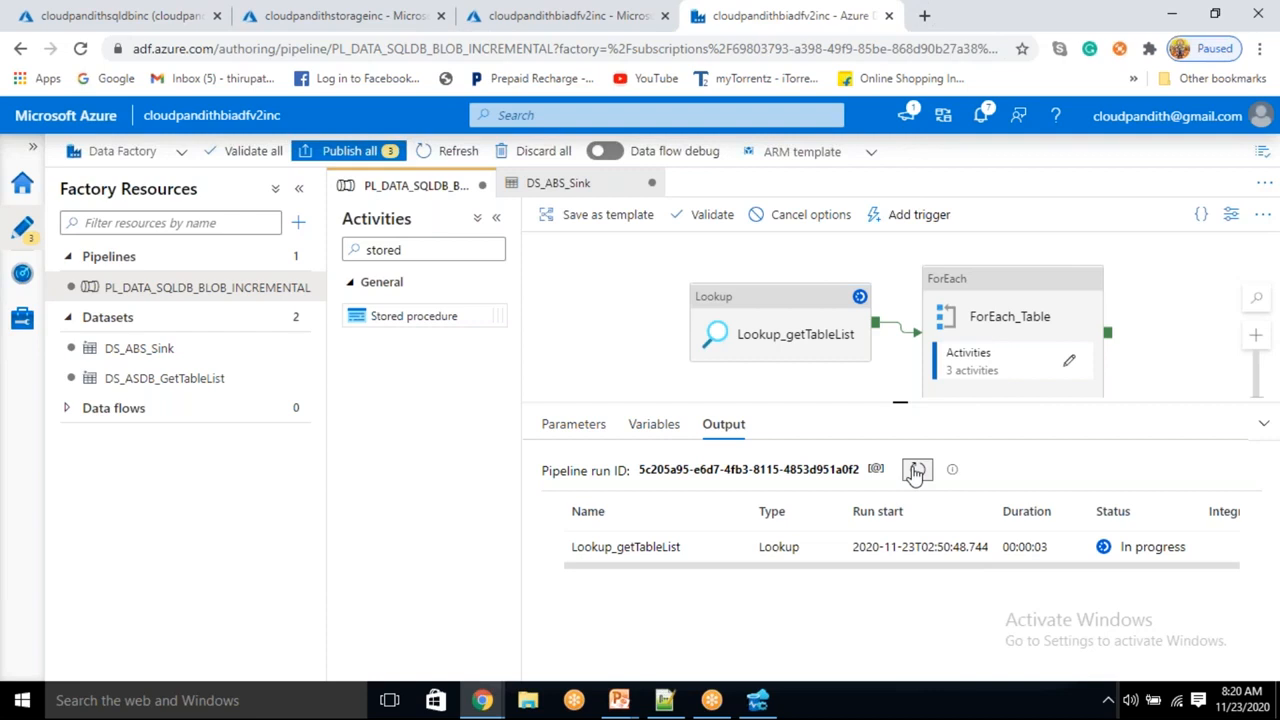
Step: Refresh the Output pane until the lookup, copy and stored procedure runs all show Succeeded
{"action": "left_click", "coordinate": [915, 470]}
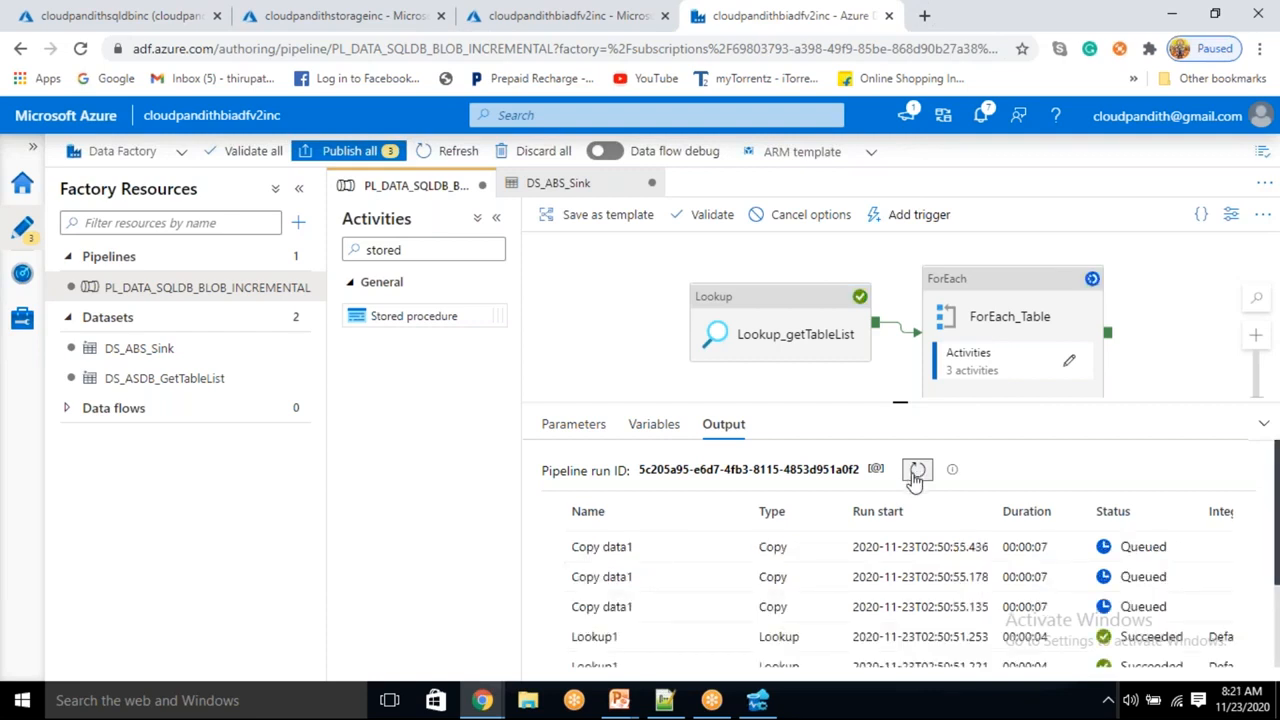
{"action": "left_click", "coordinate": [915, 470]}
{"action": "left_click", "coordinate": [915, 472]}
{"action": "left_click", "coordinate": [915, 472]}
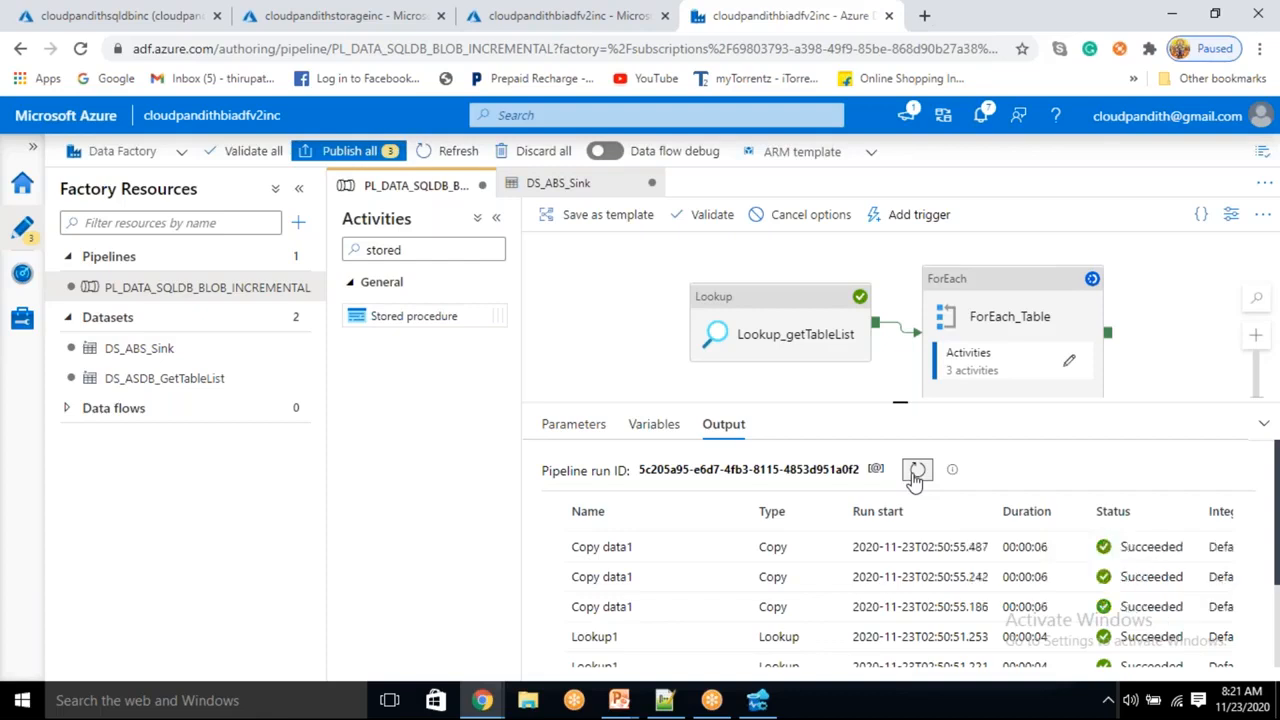
{"action": "left_click", "coordinate": [915, 472]}
{"action": "left_click", "coordinate": [915, 472]}
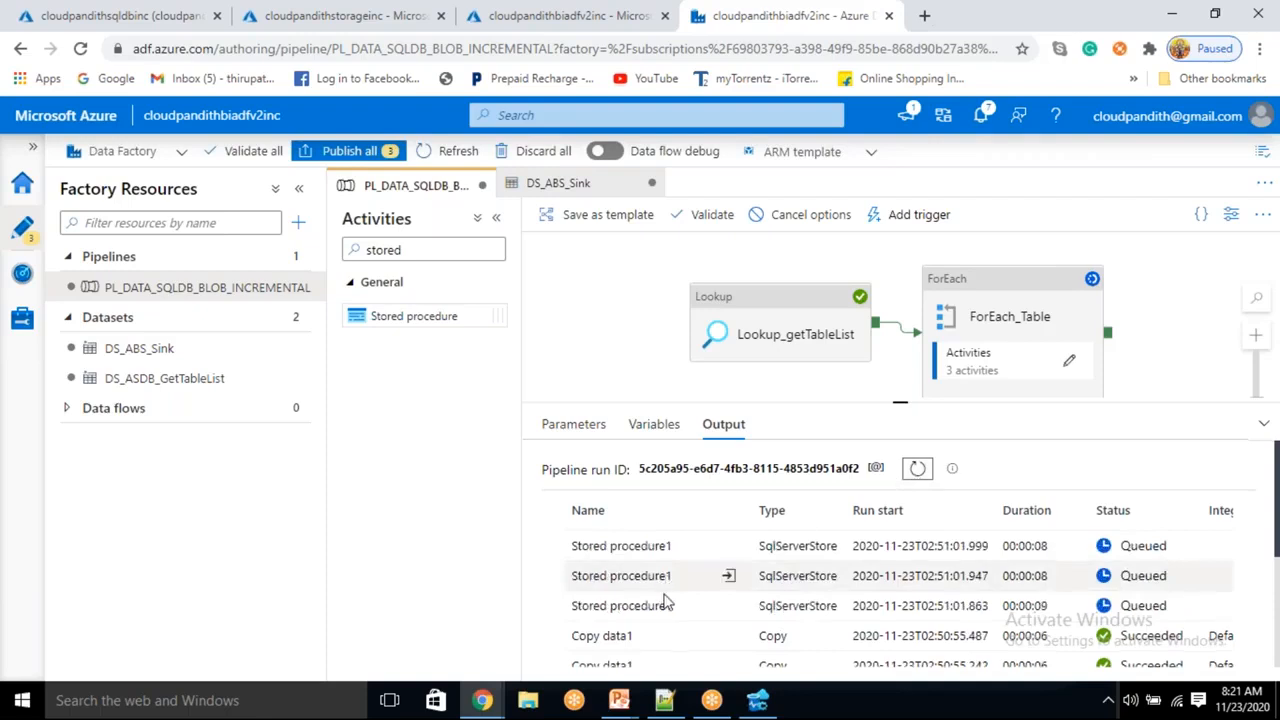
{"action": "scroll", "coordinate": [665, 590], "scroll_direction": "down", "scroll_amount": 5}
{"action": "scroll", "coordinate": [665, 600], "scroll_direction": "up", "scroll_amount": 2}
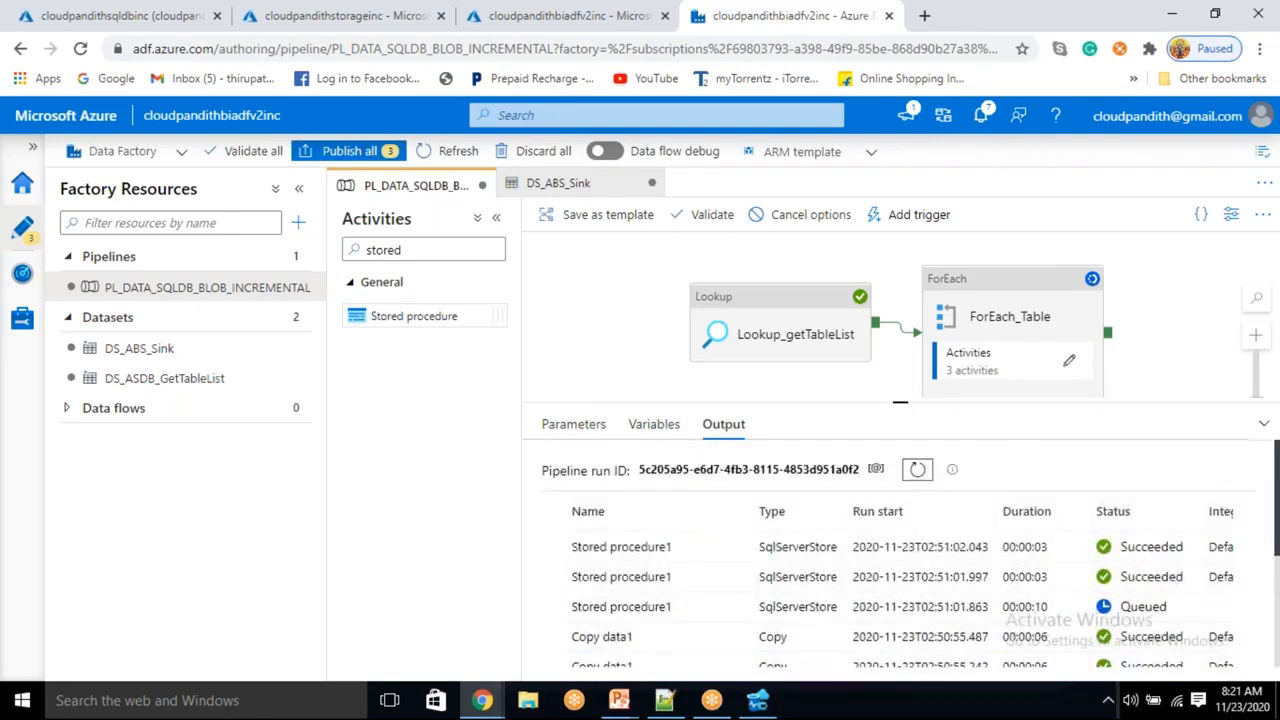
{"action": "left_click", "coordinate": [917, 472]}
{"action": "left_click", "coordinate": [918, 472]}
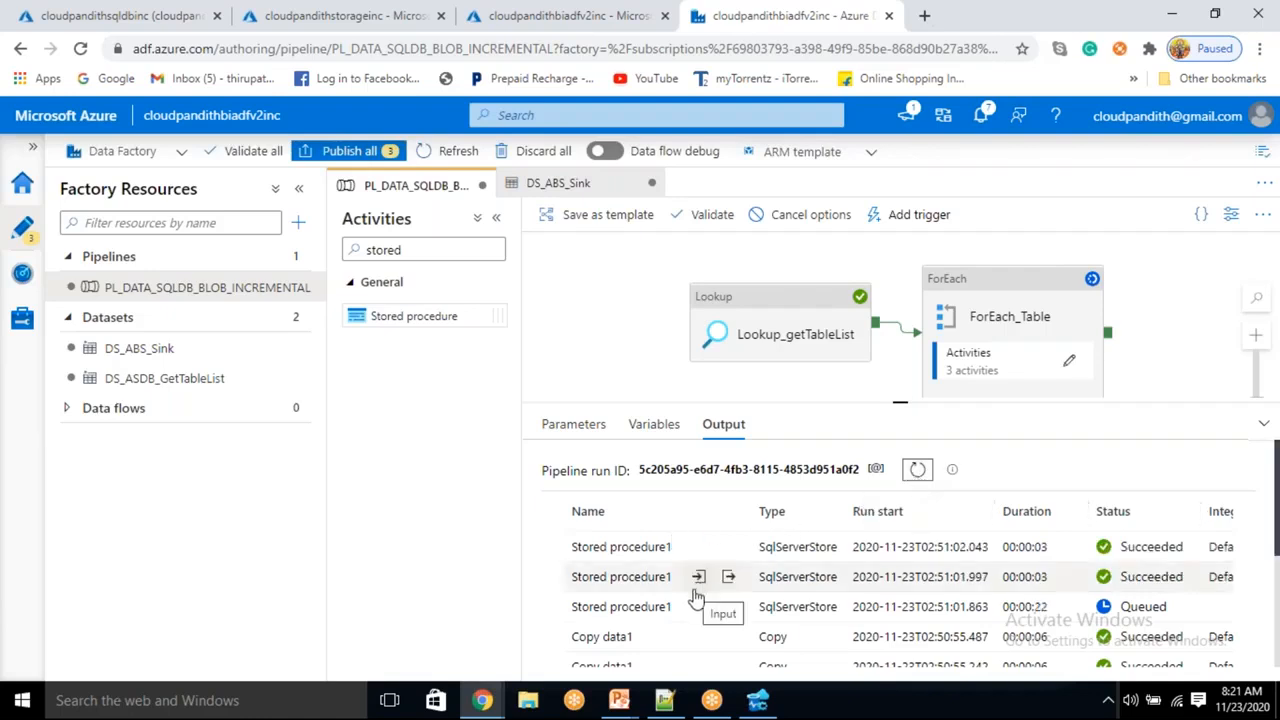
{"action": "scroll", "coordinate": [903, 488], "scroll_direction": "down", "scroll_amount": 1}
{"action": "scroll", "coordinate": [903, 488], "scroll_direction": "down", "scroll_amount": 3}
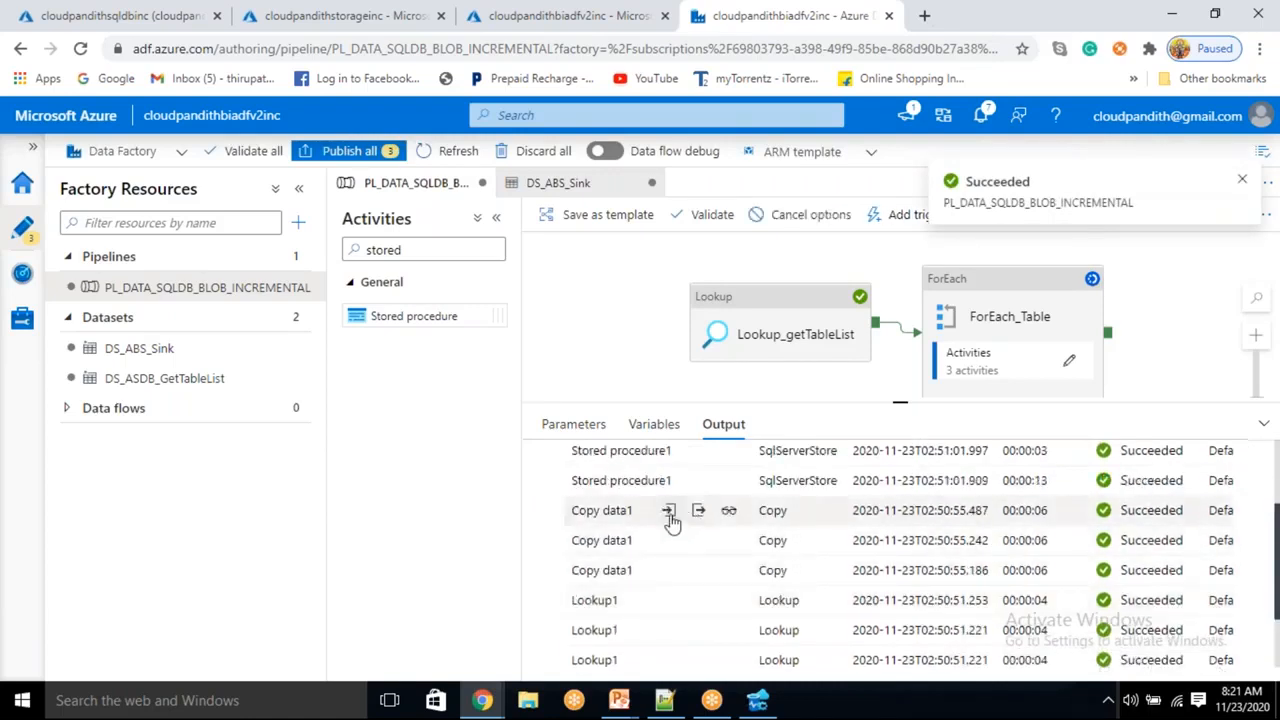
{"action": "left_click", "coordinate": [668, 511]}
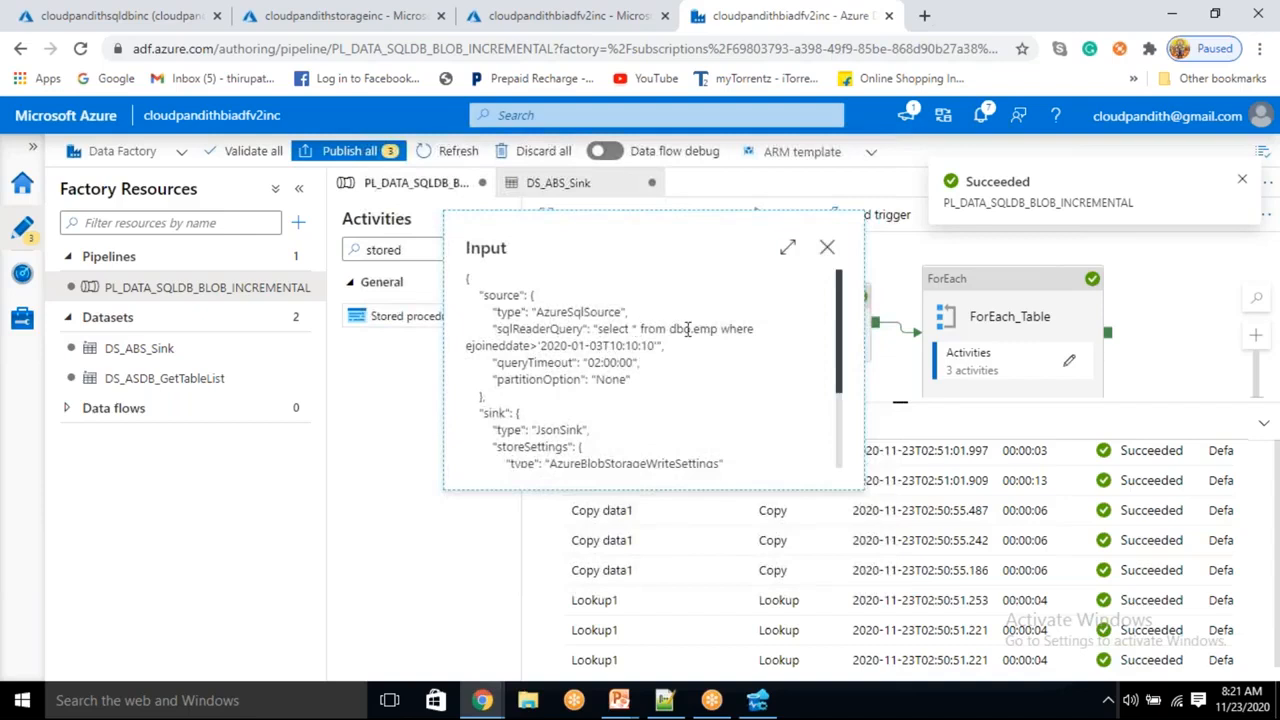
{"action": "left_click", "coordinate": [827, 247]}
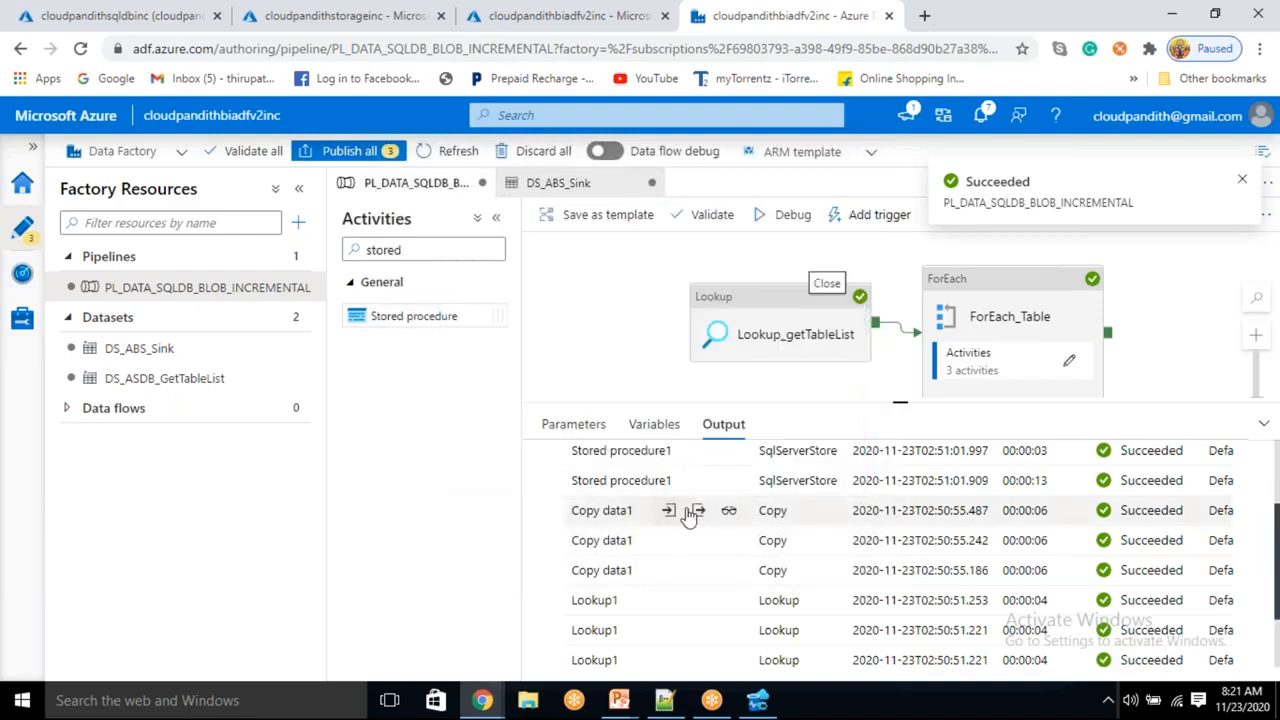
{"action": "left_click", "coordinate": [698, 510]}
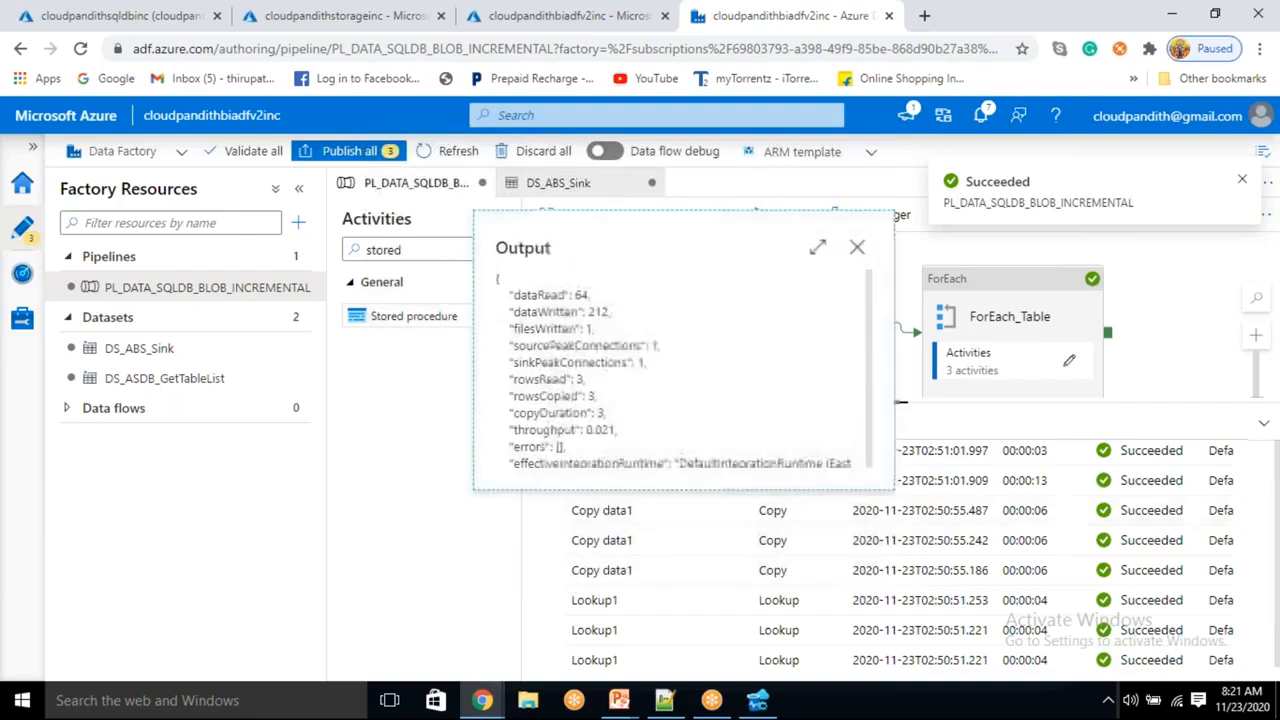
{"action": "left_click", "coordinate": [857, 247]}
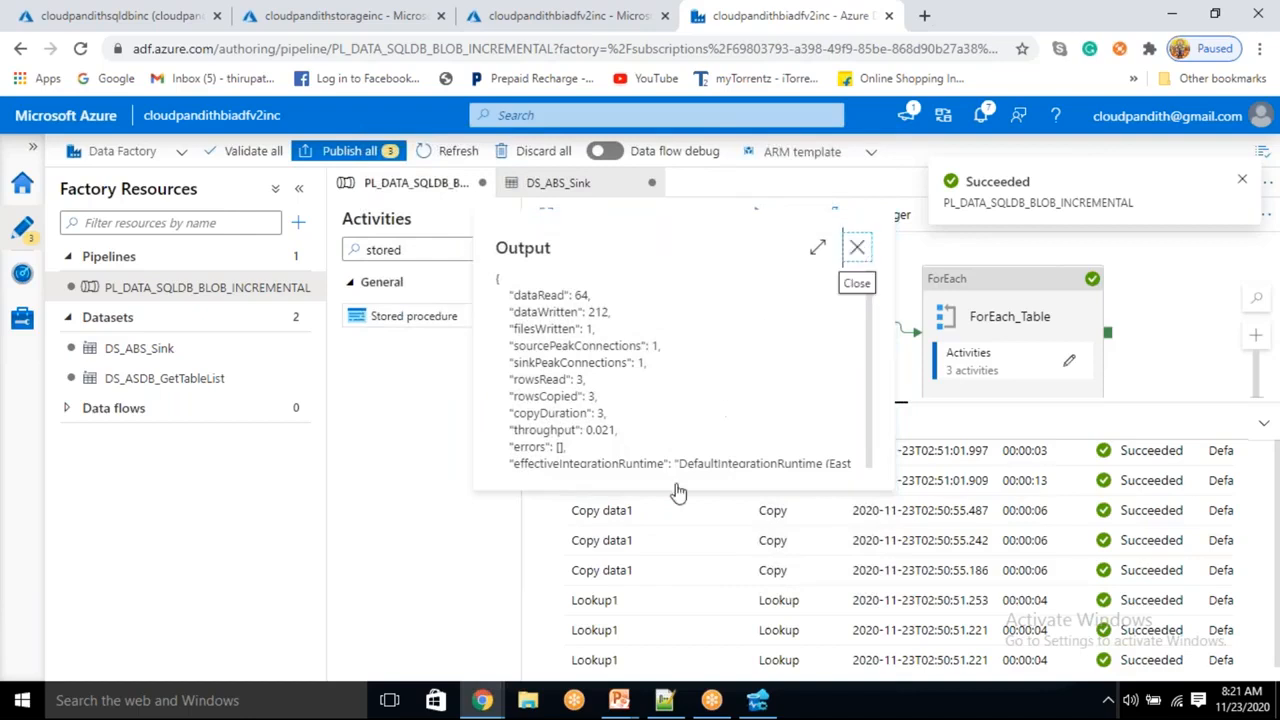
{"action": "left_click", "coordinate": [670, 541]}
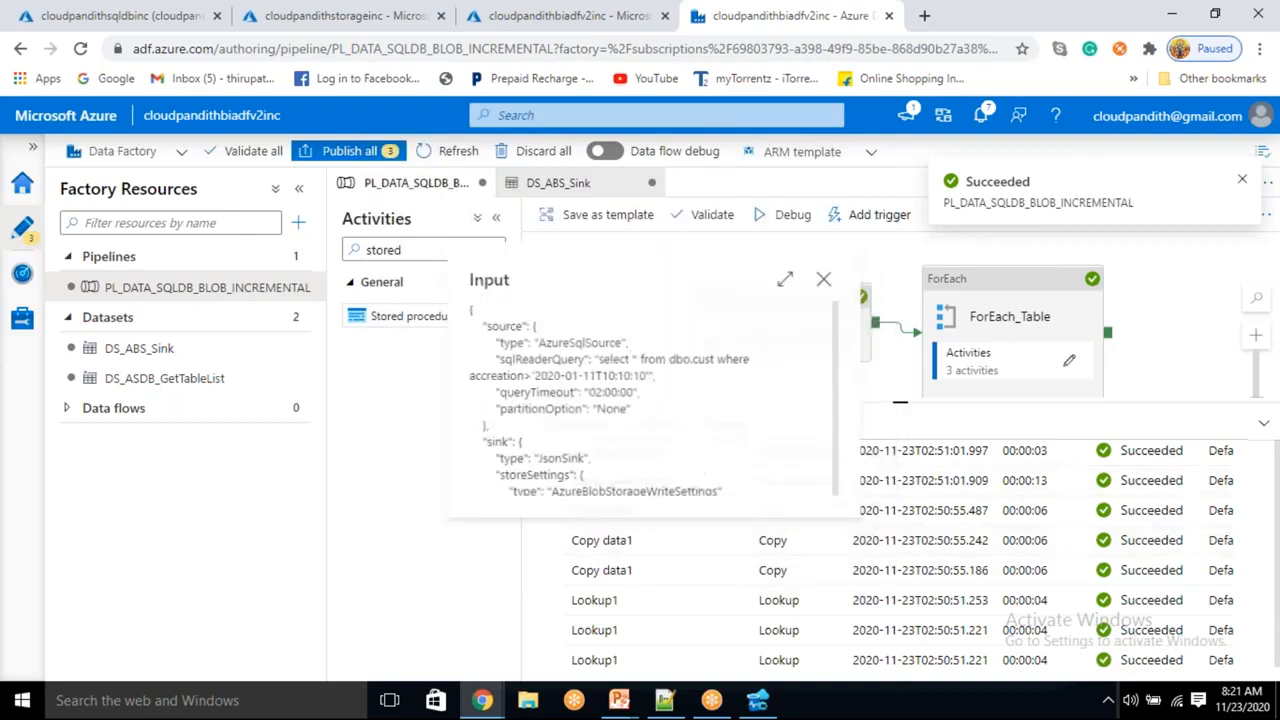
{"action": "left_click", "coordinate": [827, 277]}
{"action": "mouse_move", "coordinate": [692, 543]}
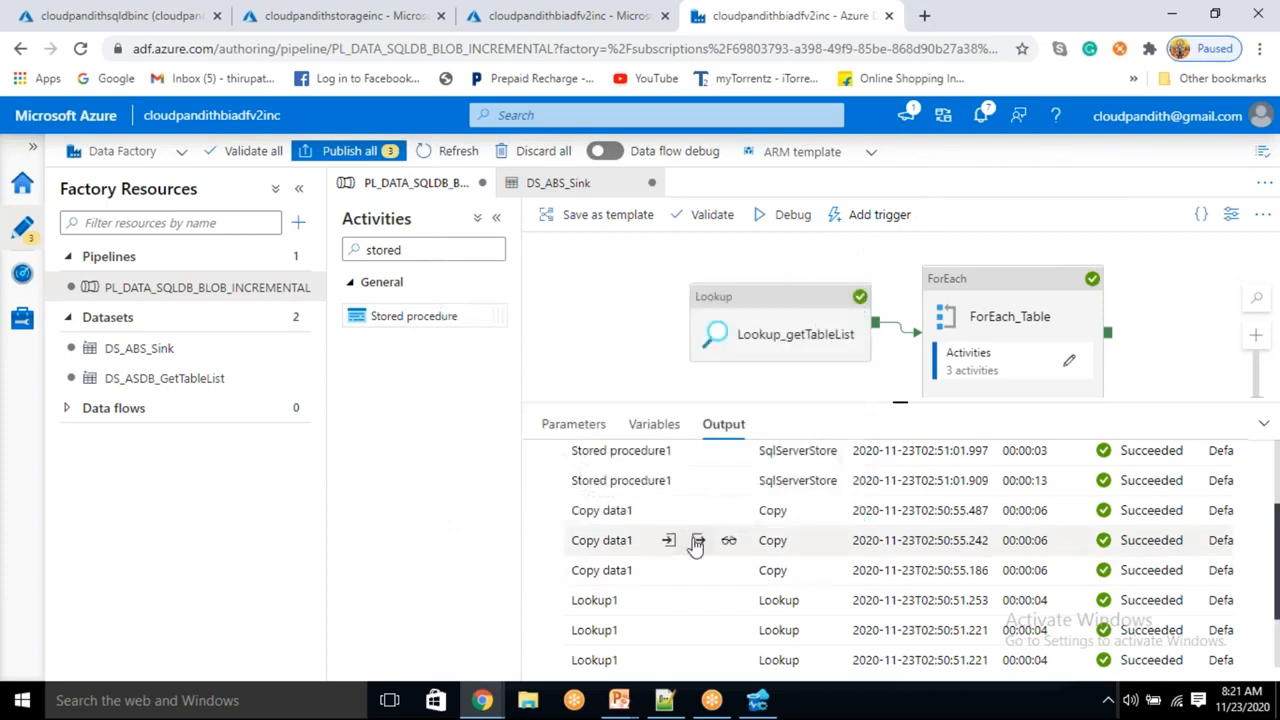
{"action": "left_click", "coordinate": [697, 541]}
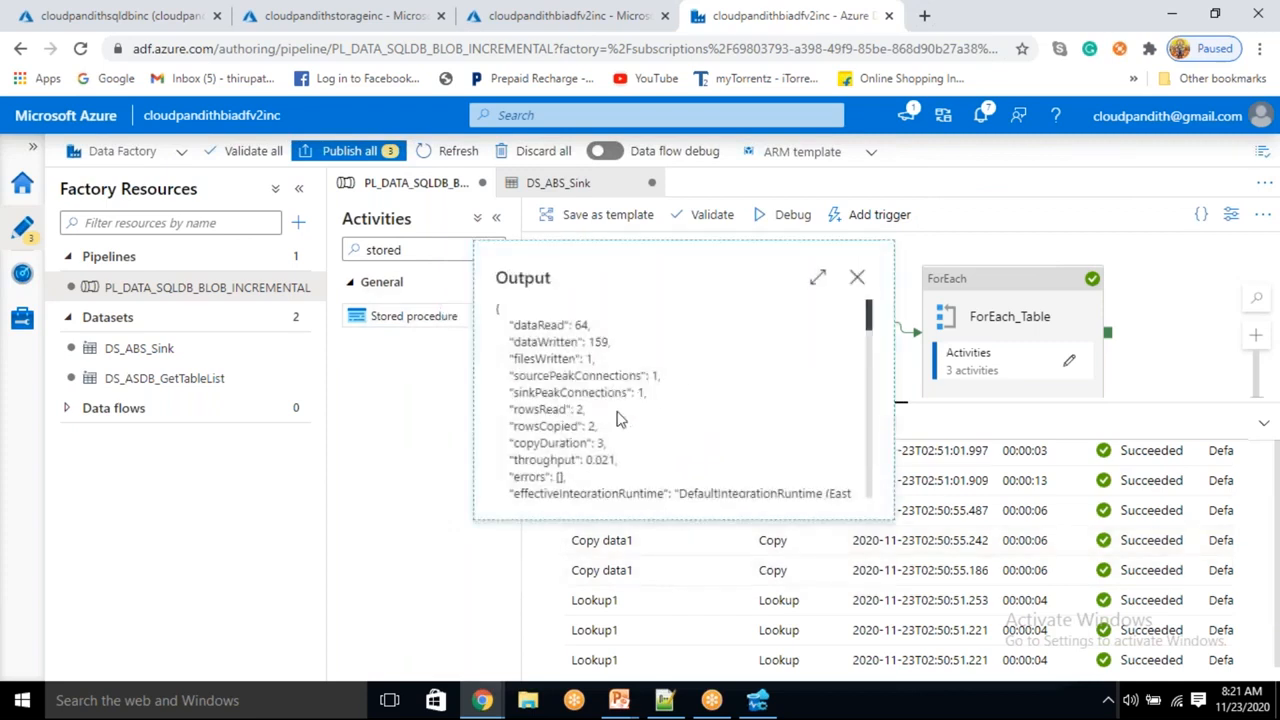
{"action": "double_click", "coordinate": [563, 410]}
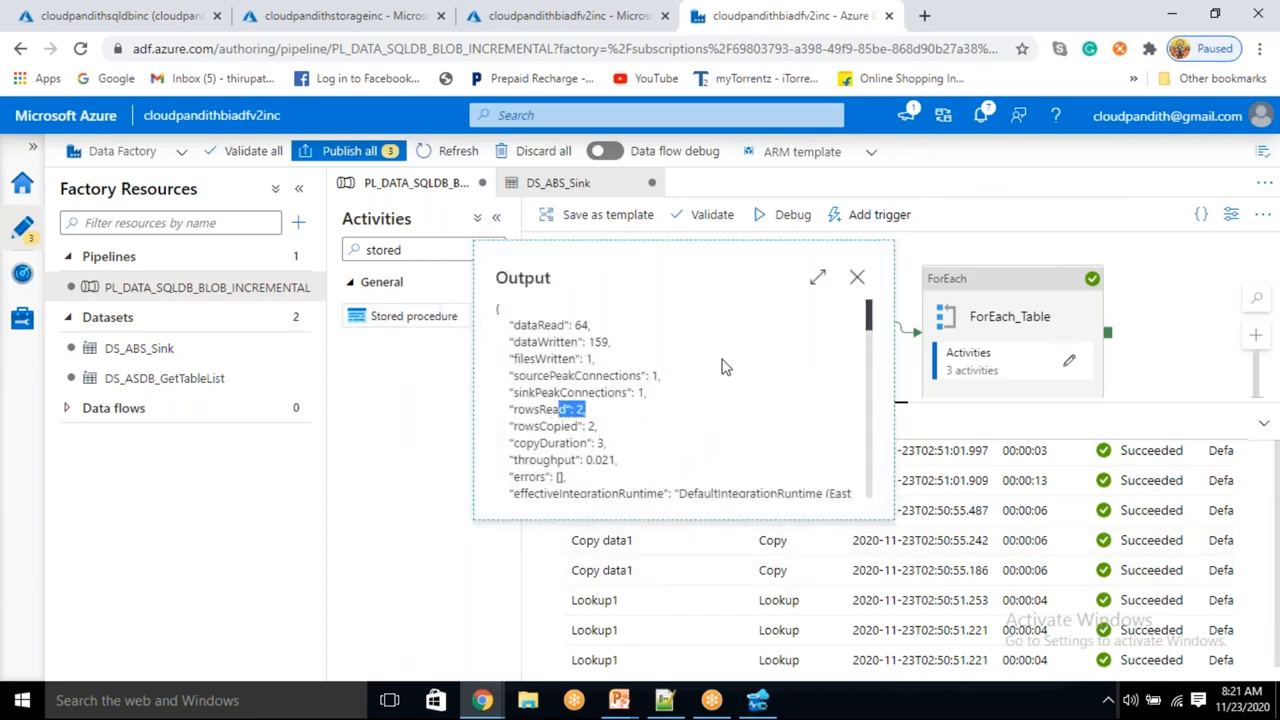
{"action": "left_click", "coordinate": [857, 277]}
{"action": "mouse_move", "coordinate": [666, 569]}
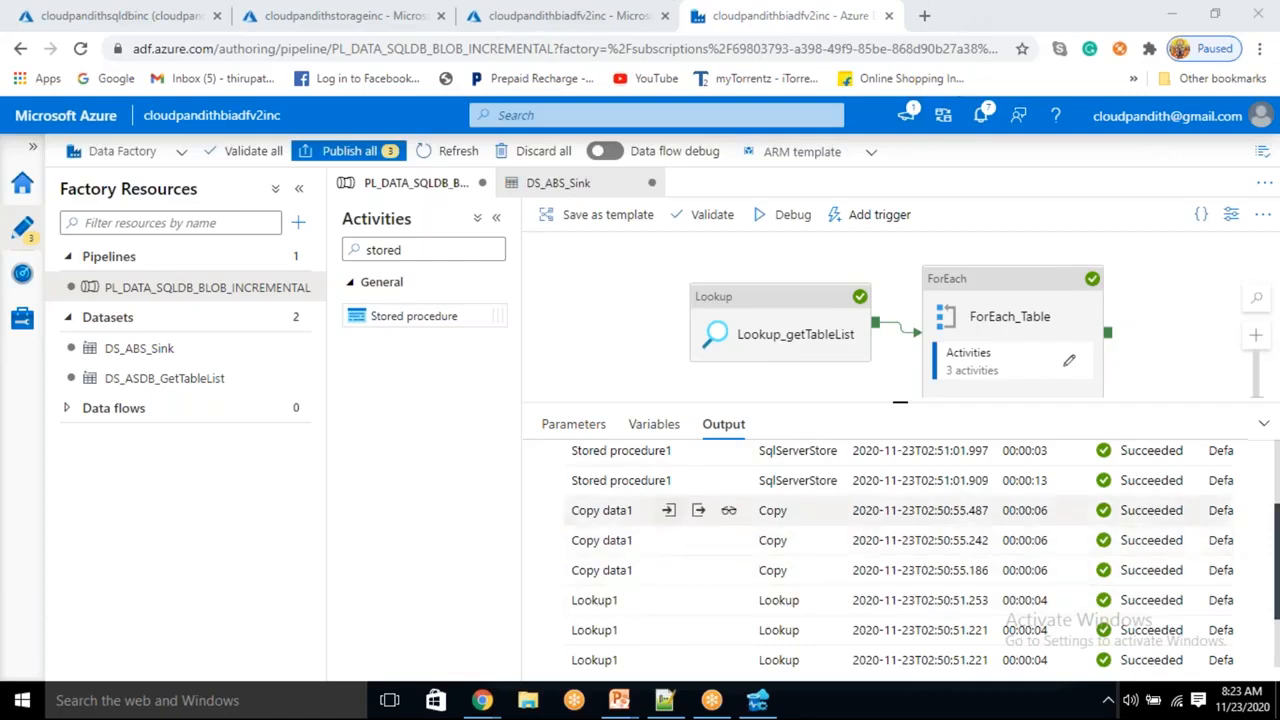
Step: Review the first Copy data1 run's input and its rows read and copied counts
{"action": "left_click", "coordinate": [671, 511]}
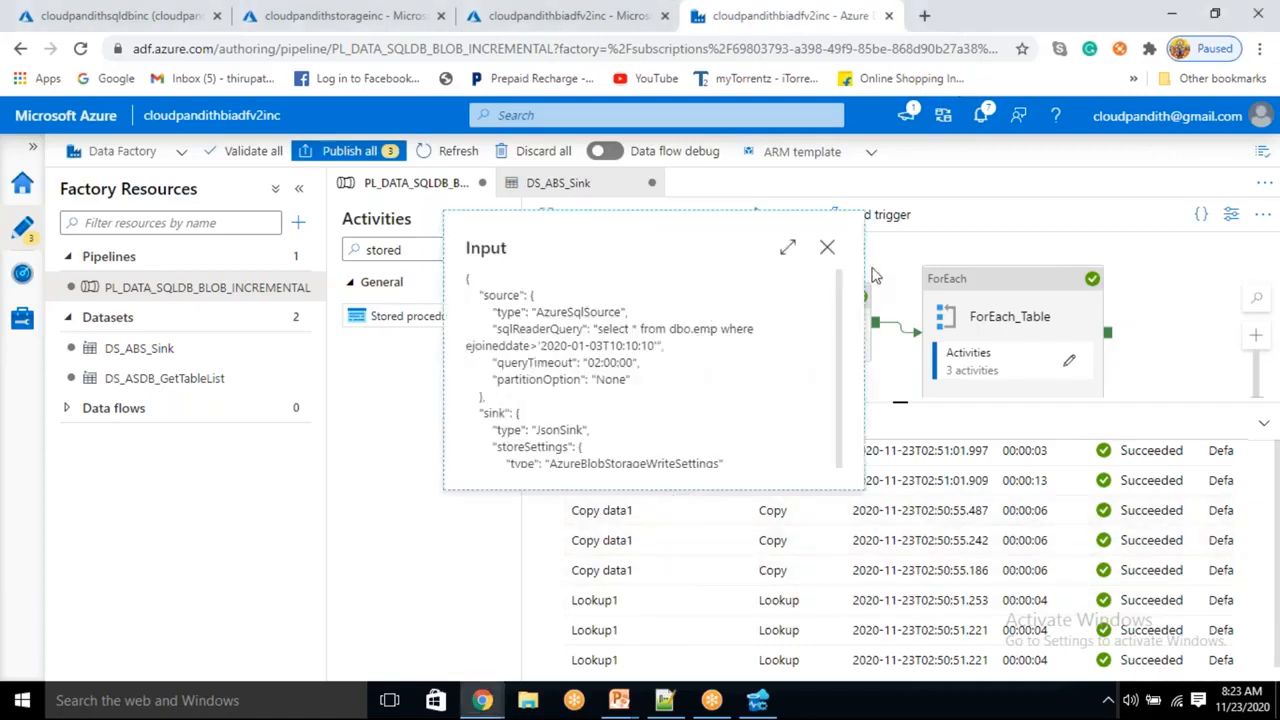
{"action": "left_click", "coordinate": [827, 248]}
{"action": "left_click", "coordinate": [703, 511]}
{"action": "left_click_drag", "start_coordinate": [578, 382], "coordinate": [621, 402]}
{"action": "left_click", "coordinate": [863, 252]}
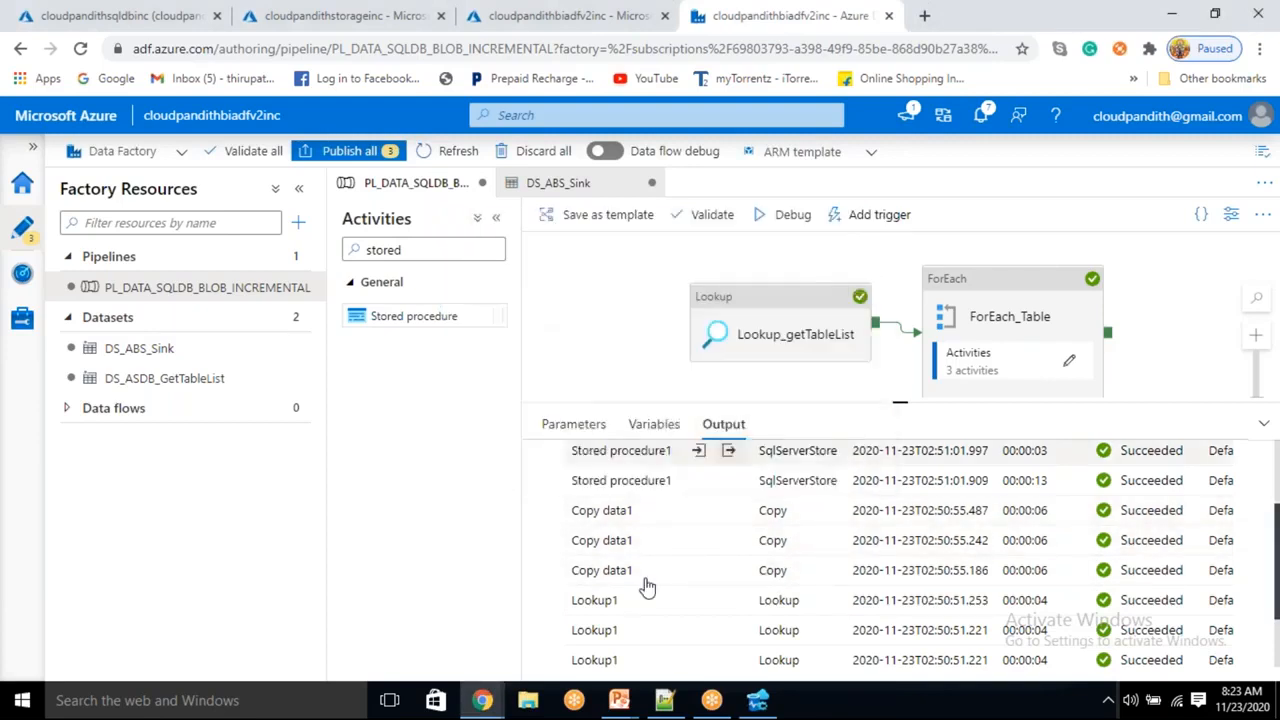
Step: Check the second copy's date filter in the source query and its rowsCopied of 2
{"action": "left_click", "coordinate": [670, 540]}
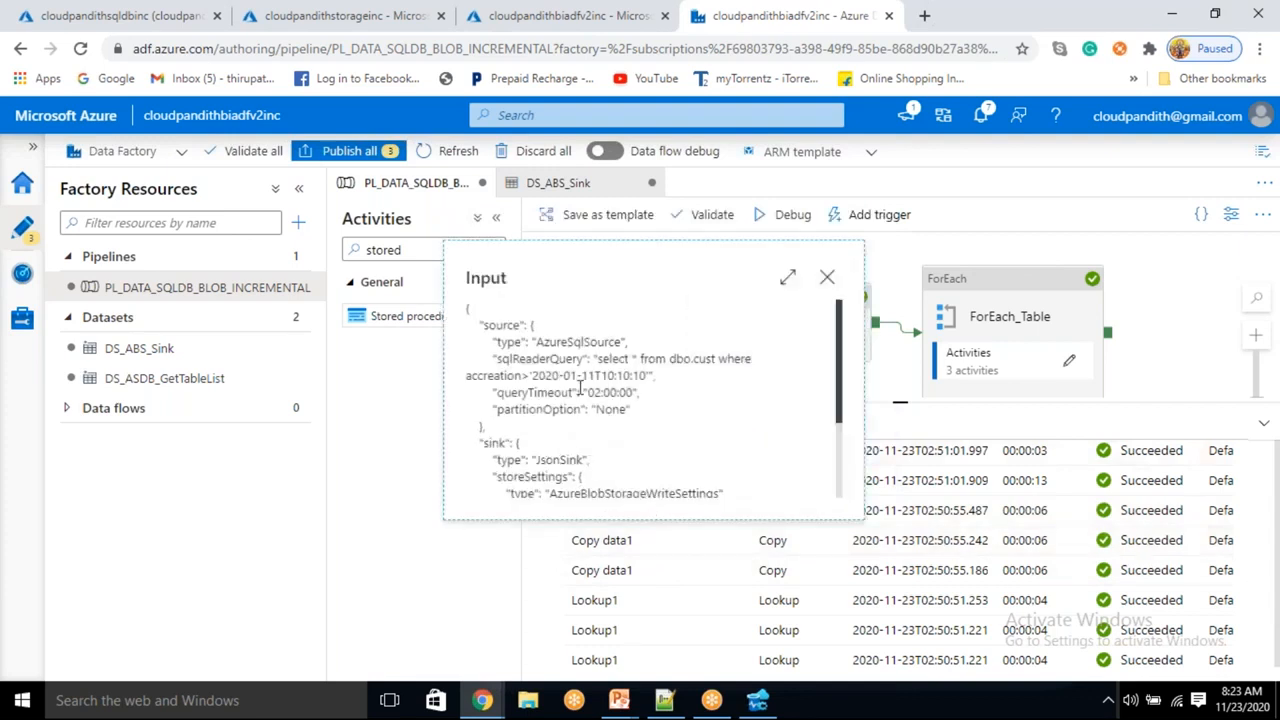
{"action": "left_click_drag", "start_coordinate": [745, 376], "coordinate": [757, 358]}
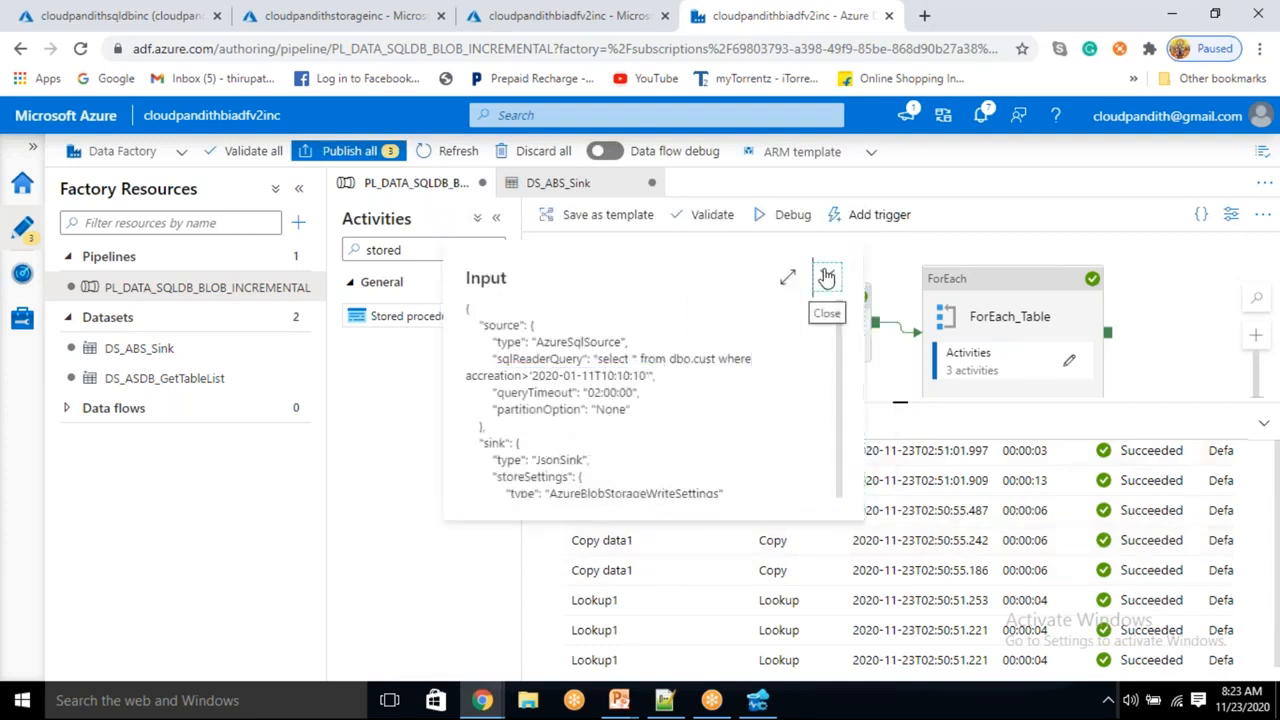
{"action": "left_click", "coordinate": [827, 277]}
{"action": "left_click", "coordinate": [698, 540]}
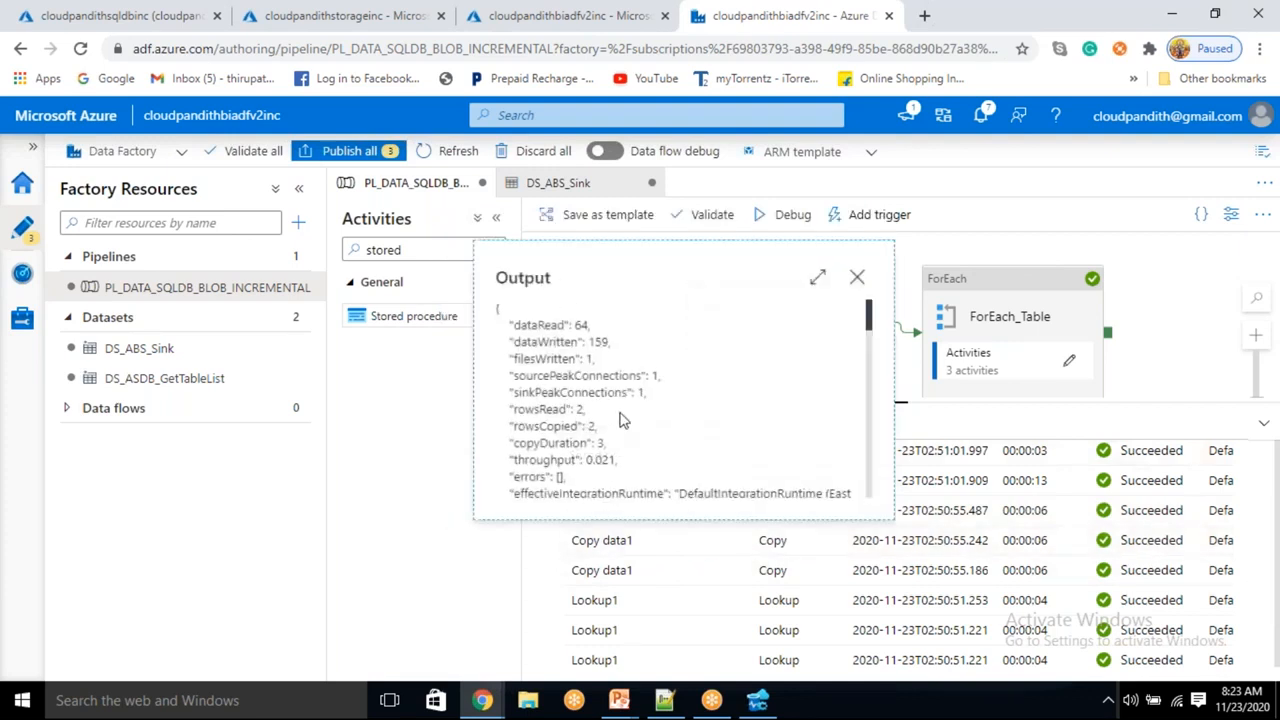
{"action": "double_click", "coordinate": [592, 426]}
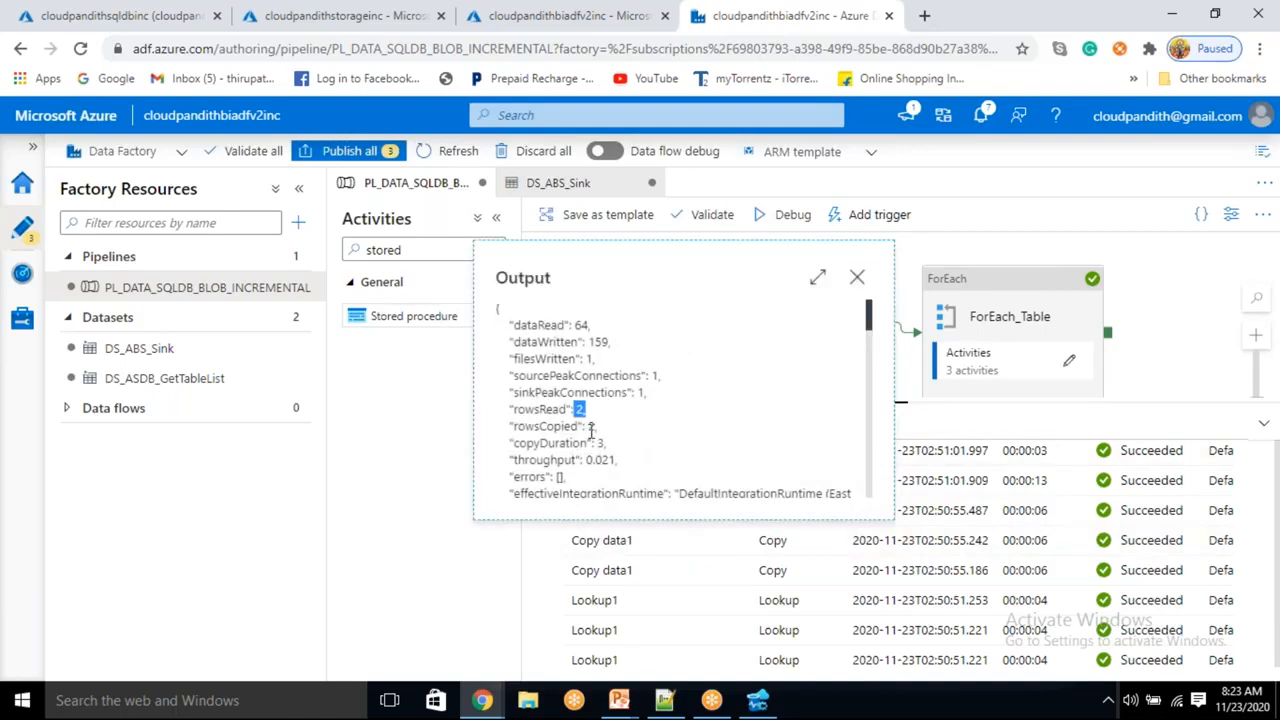
{"action": "left_click", "coordinate": [857, 277]}
Step: Check the third copy's dbo.orders source query and rowsRead of 2, then bring up Azure Data Studio
{"action": "left_click", "coordinate": [670, 570]}
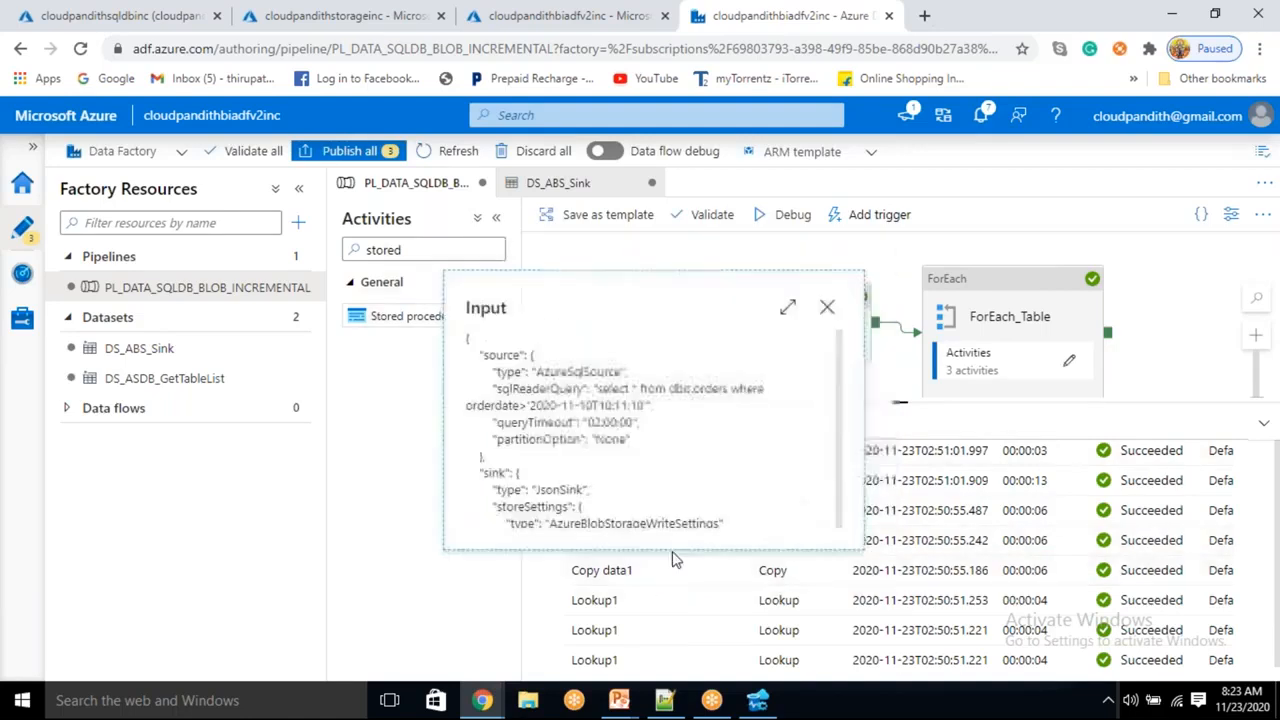
{"action": "left_click_drag", "start_coordinate": [667, 388], "coordinate": [764, 388]}
{"action": "left_click", "coordinate": [680, 583]}
{"action": "left_click", "coordinate": [698, 572]}
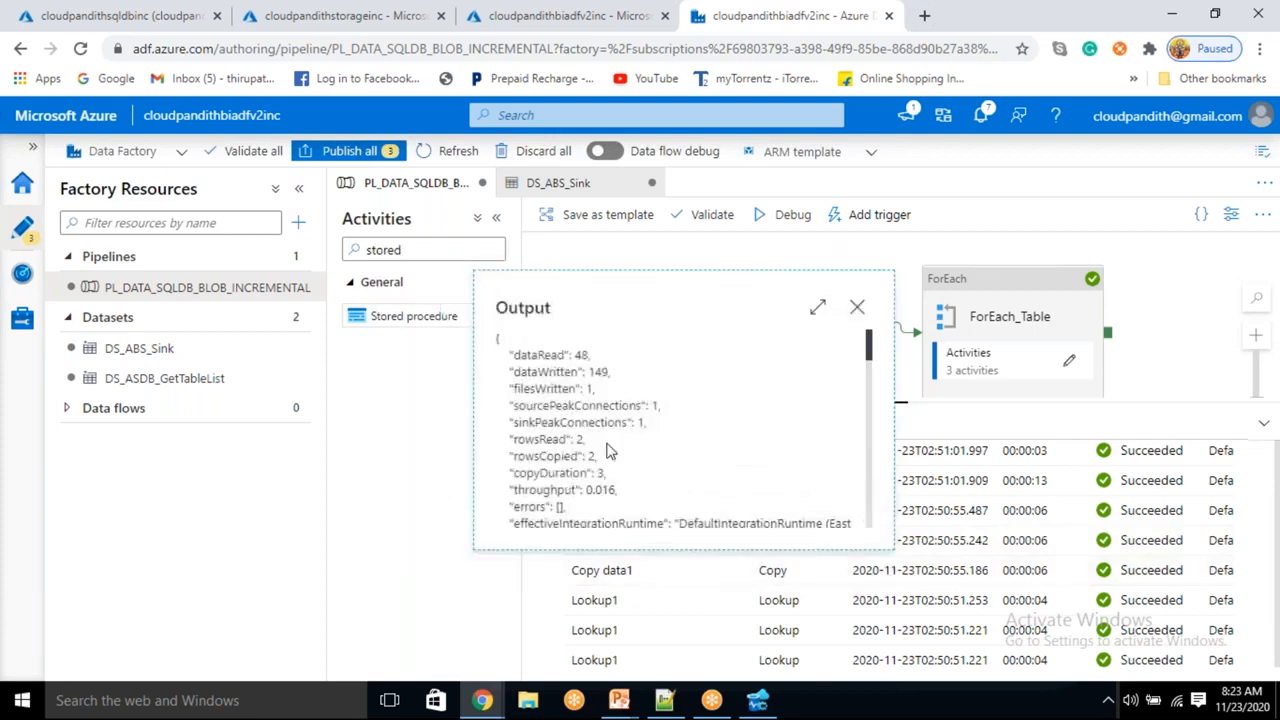
{"action": "left_click_drag", "start_coordinate": [565, 439], "coordinate": [628, 455]}
{"action": "left_click", "coordinate": [757, 700]}
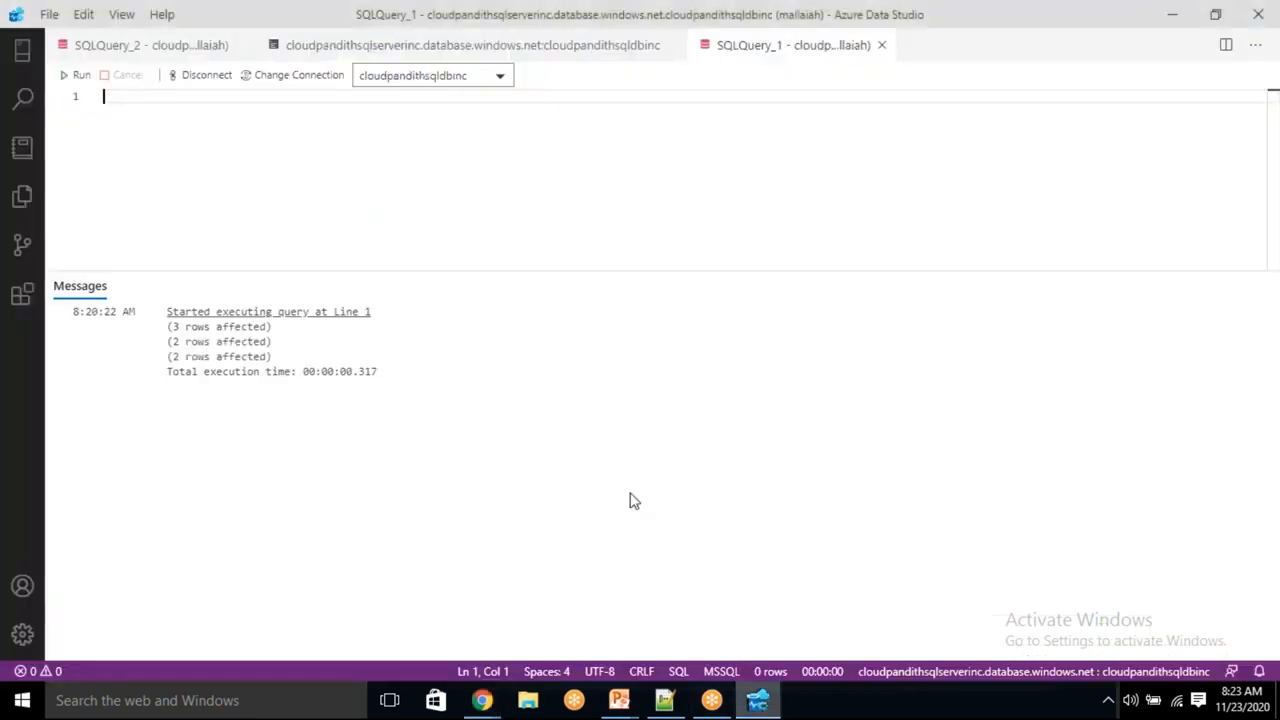
Step: Write 'select * from metadata' in SQLQuery_1 and run it
{"action": "type", "text": "select"}
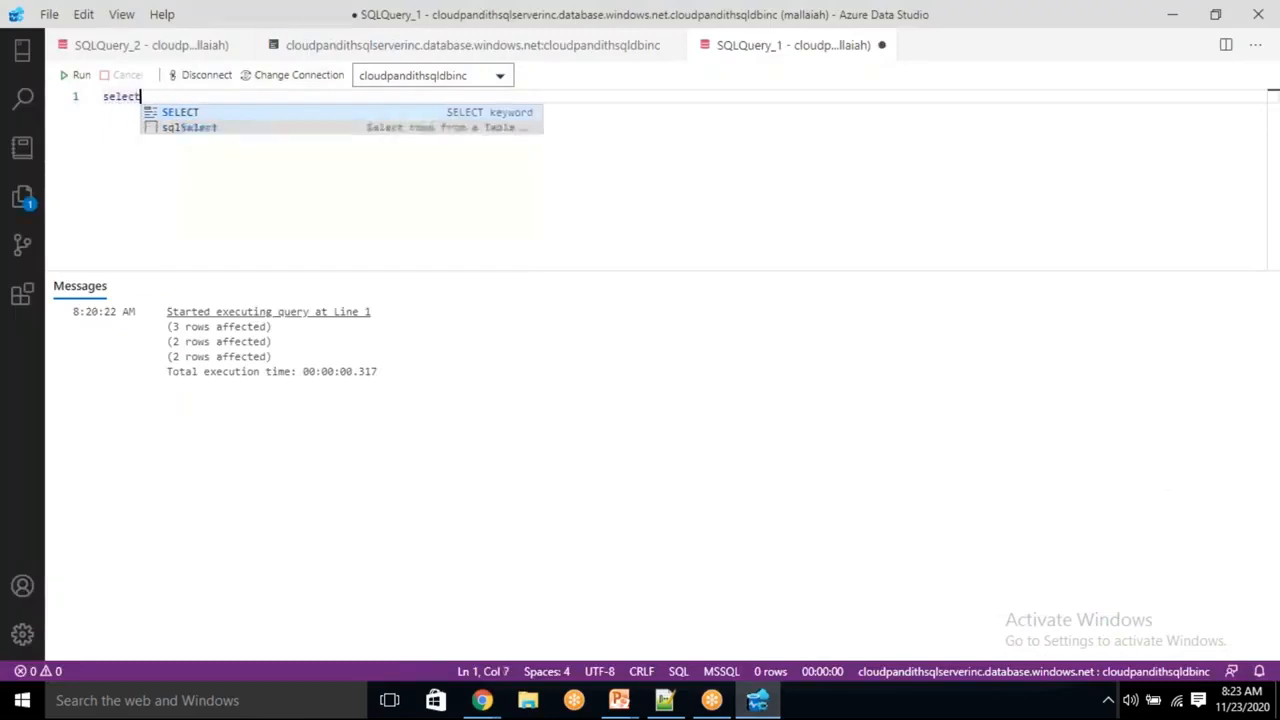
{"action": "type", "text": " * form empl"}
{"action": "key", "text": "BackSpace"}
{"action": "key", "text": "BackSpace"}
{"action": "key", "text": "BackSpace"}
{"action": "key", "text": "BackSpace"}
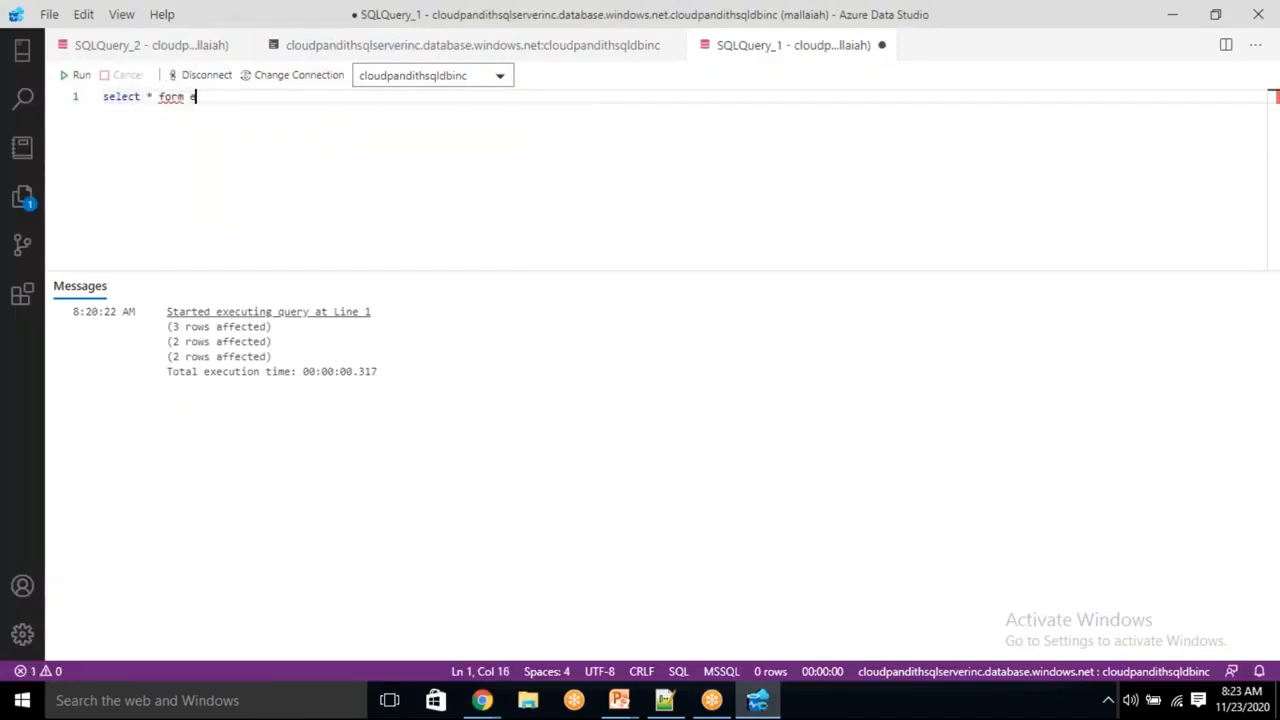
{"action": "type", "text": "metadata"}
{"action": "key", "text": "BackSpace"}
{"action": "key", "text": "BackSpace"}
{"action": "type", "text": "ro"}
{"action": "left_click", "coordinate": [70, 75]}
Step: Cancel the hanging metadata query and rerun it with the whole query selected
{"action": "left_click", "coordinate": [252, 149]}
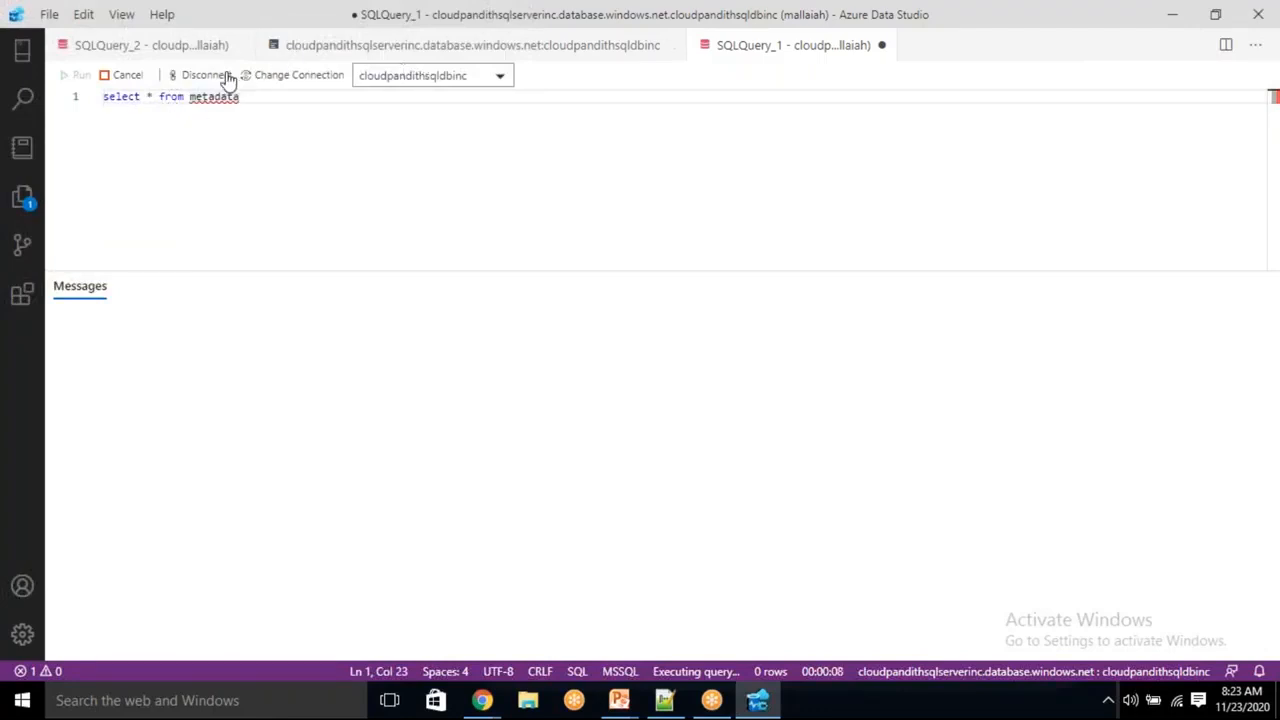
{"action": "left_click", "coordinate": [122, 75]}
{"action": "left_click", "coordinate": [80, 76]}
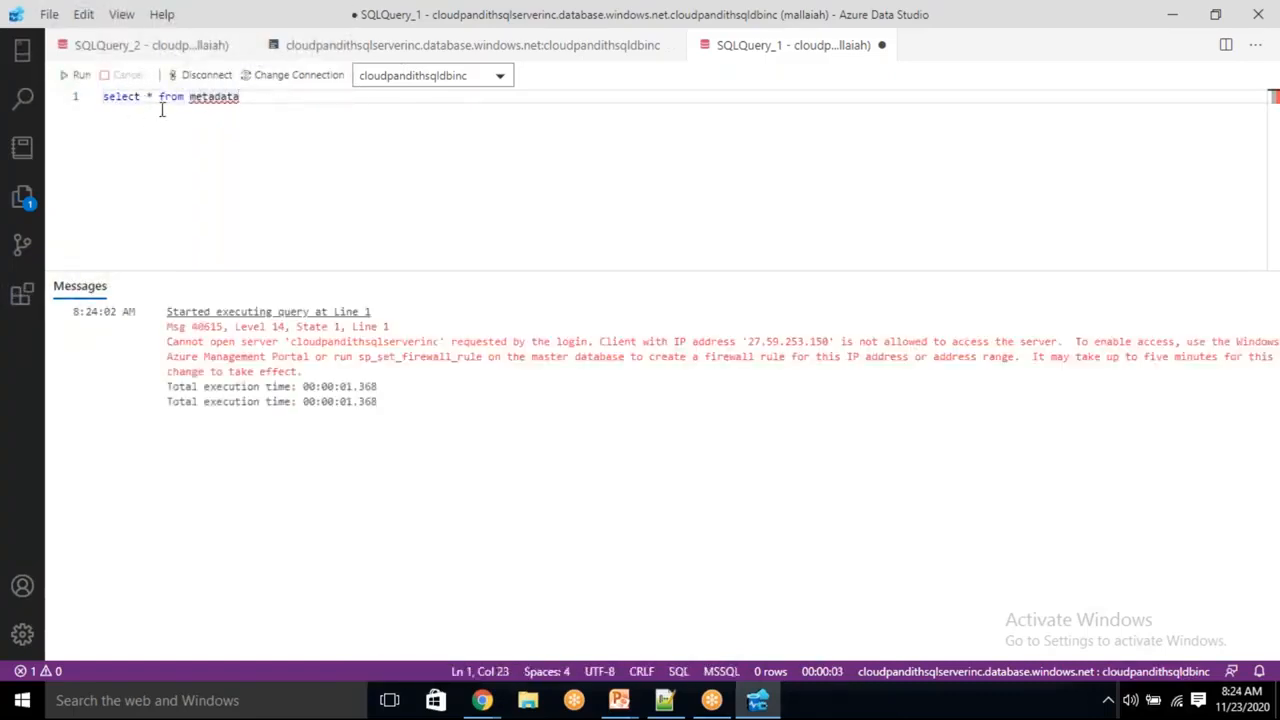
{"action": "left_click_drag", "start_coordinate": [242, 97], "coordinate": [69, 94]}
{"action": "left_click", "coordinate": [68, 76]}
{"action": "left_click", "coordinate": [237, 163]}
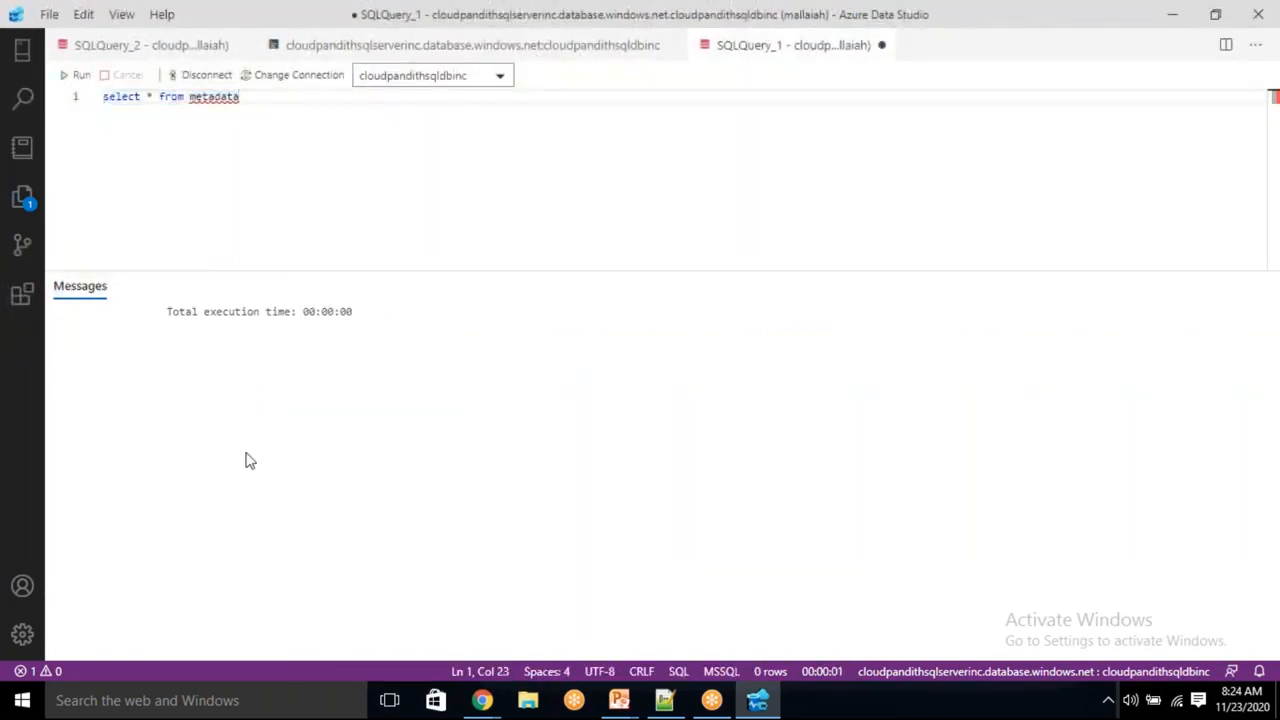
Step: Run the selected metadata query once more, then move to the empty SQLQuery_2 editor
{"action": "left_click", "coordinate": [183, 381]}
{"action": "left_click_drag", "start_coordinate": [254, 98], "coordinate": [104, 97]}
{"action": "left_click", "coordinate": [79, 77]}
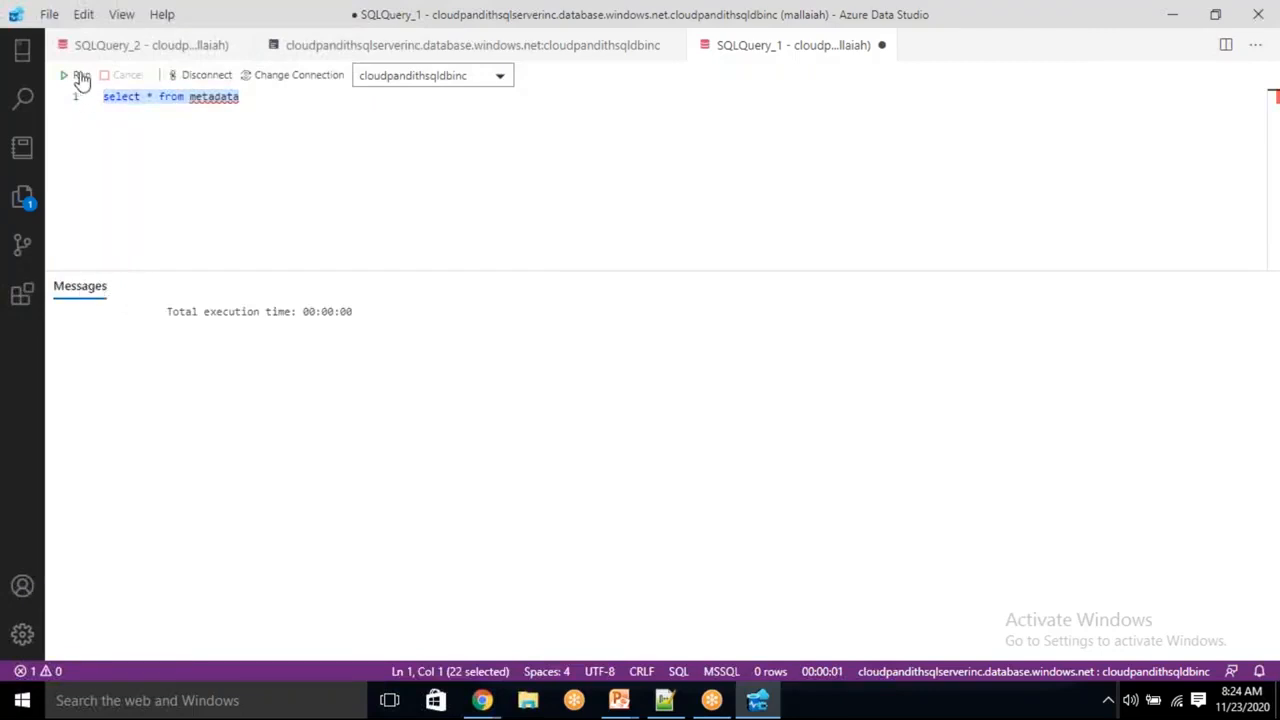
{"action": "left_click", "coordinate": [187, 47]}
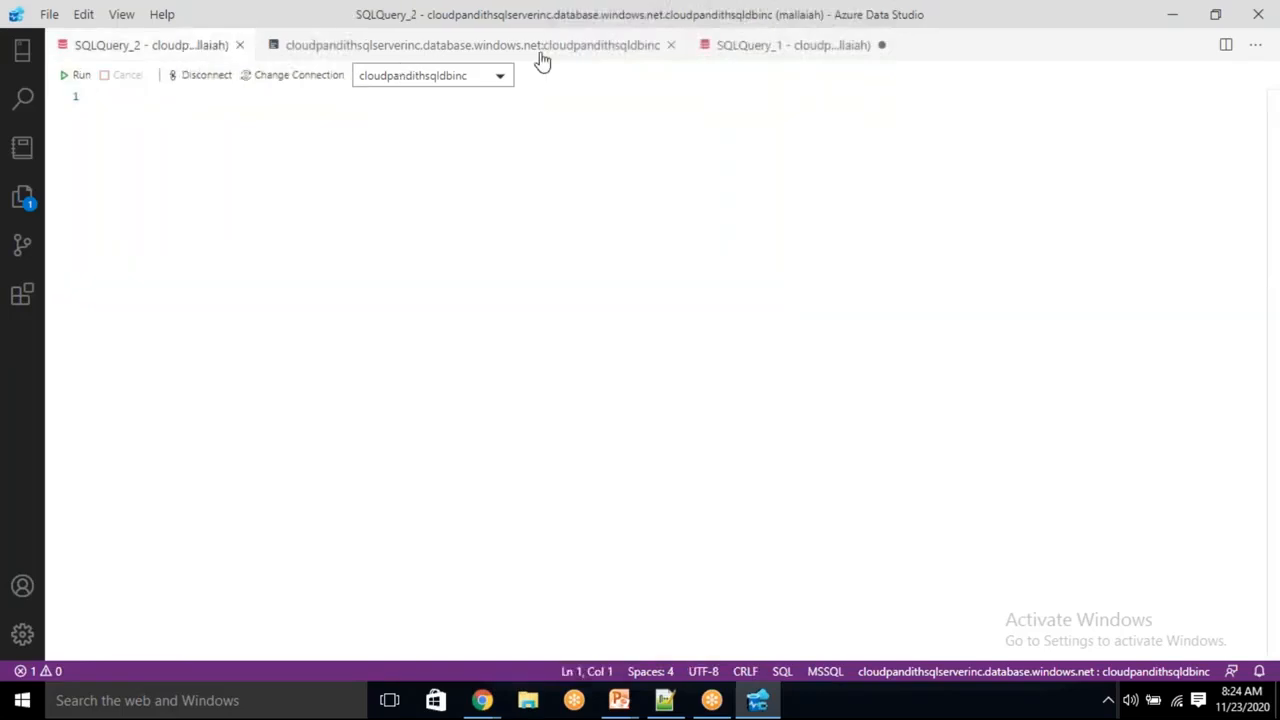
Step: Close SQLQuery_1 and reconnect with the recent server details, which raises the firewall-rule prompt
{"action": "left_click", "coordinate": [881, 45]}
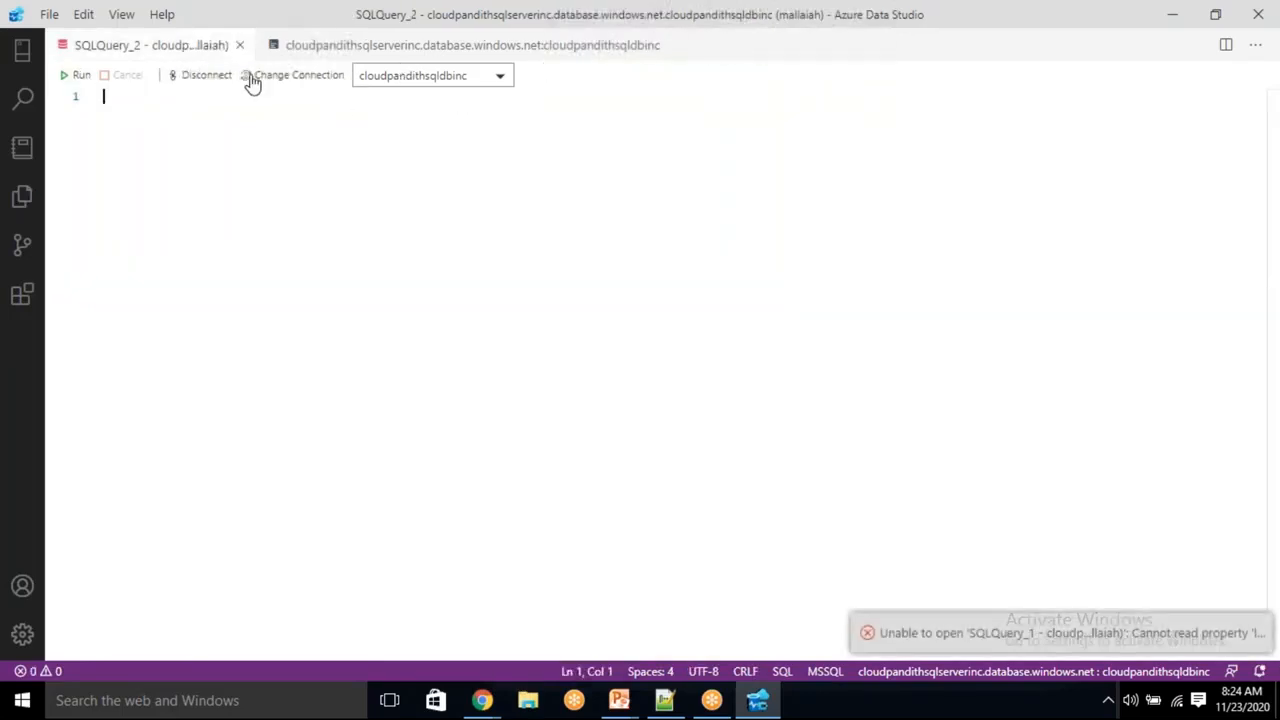
{"action": "left_click", "coordinate": [220, 78]}
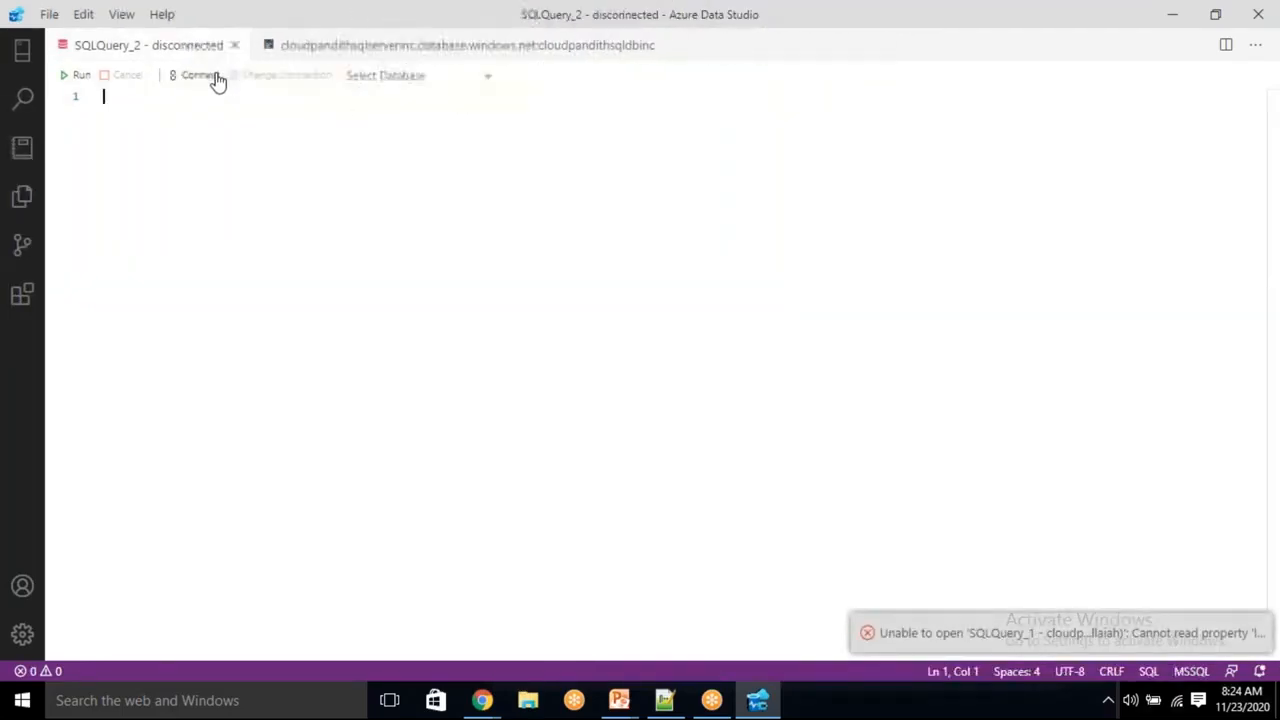
{"action": "left_click", "coordinate": [205, 78]}
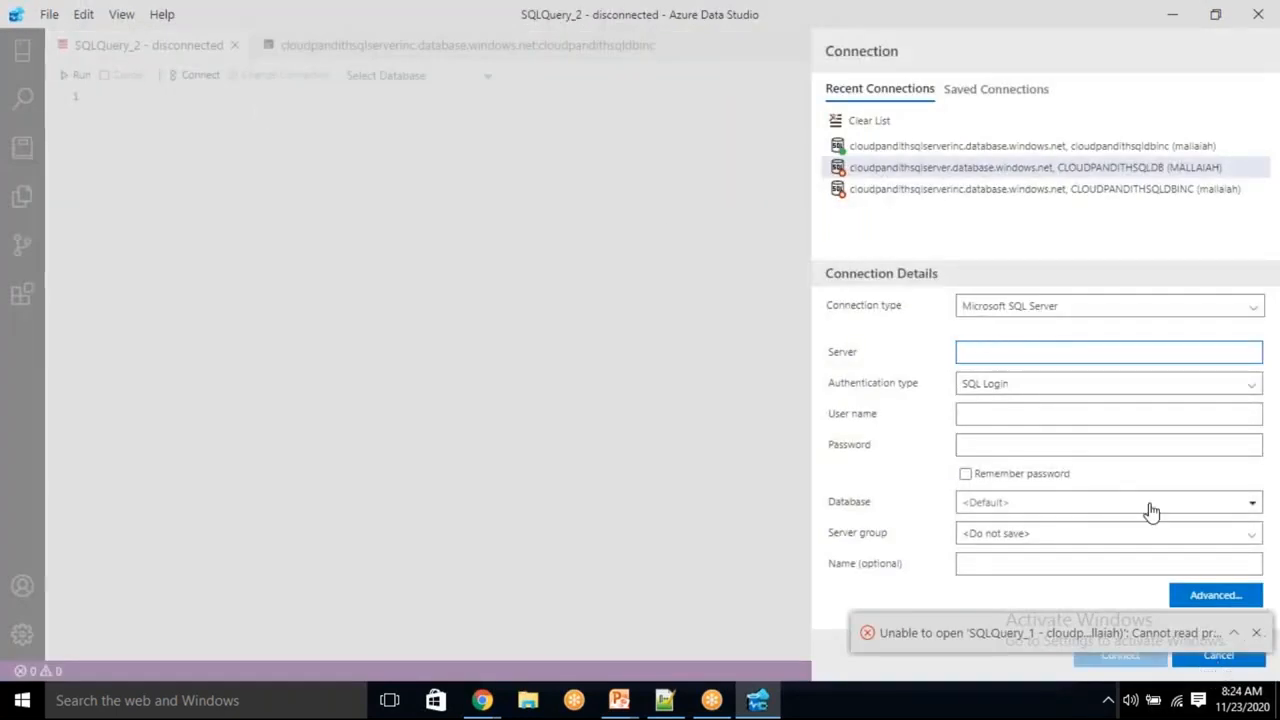
{"action": "left_click", "coordinate": [914, 148]}
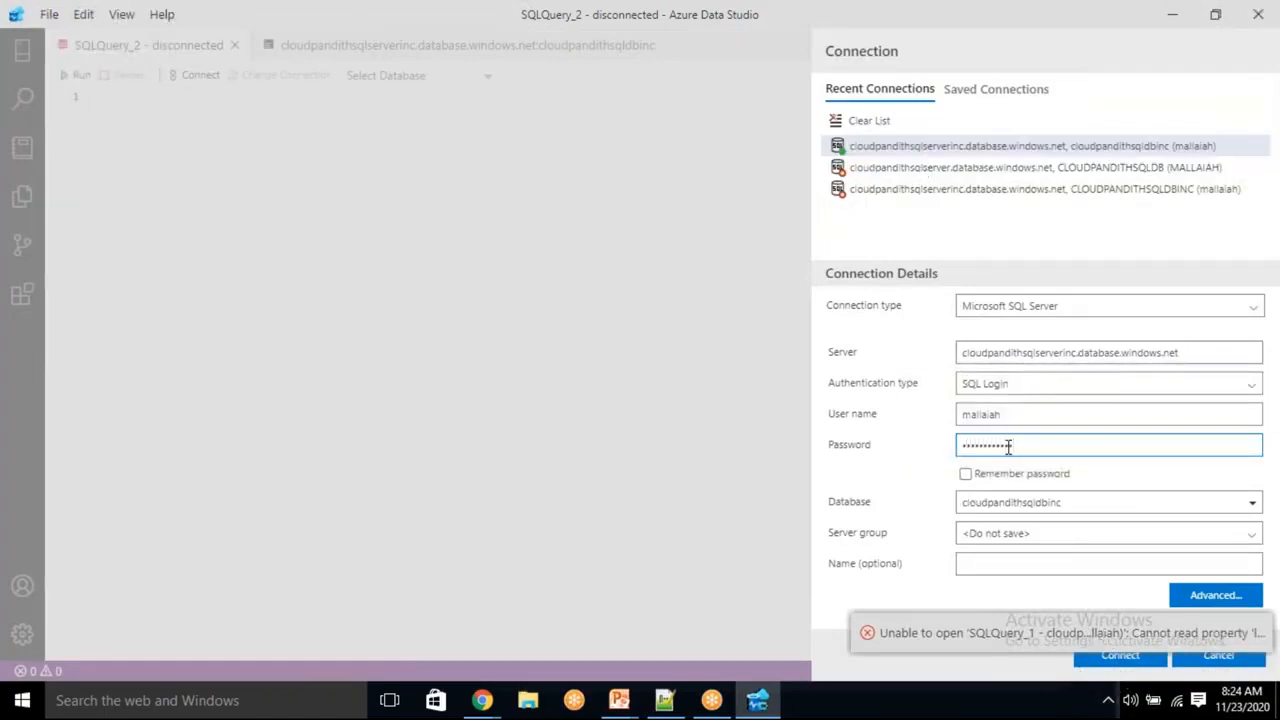
{"action": "left_click", "coordinate": [1128, 663]}
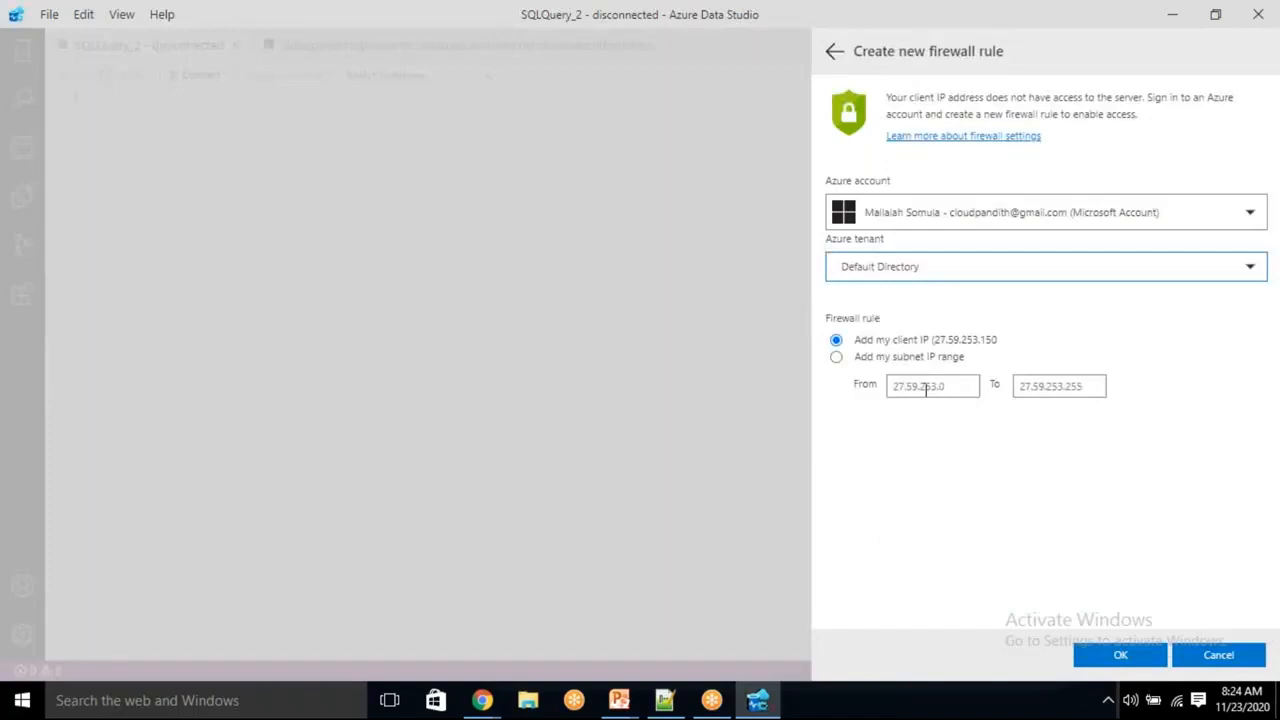
{"action": "mouse_move", "coordinate": [482, 700]}
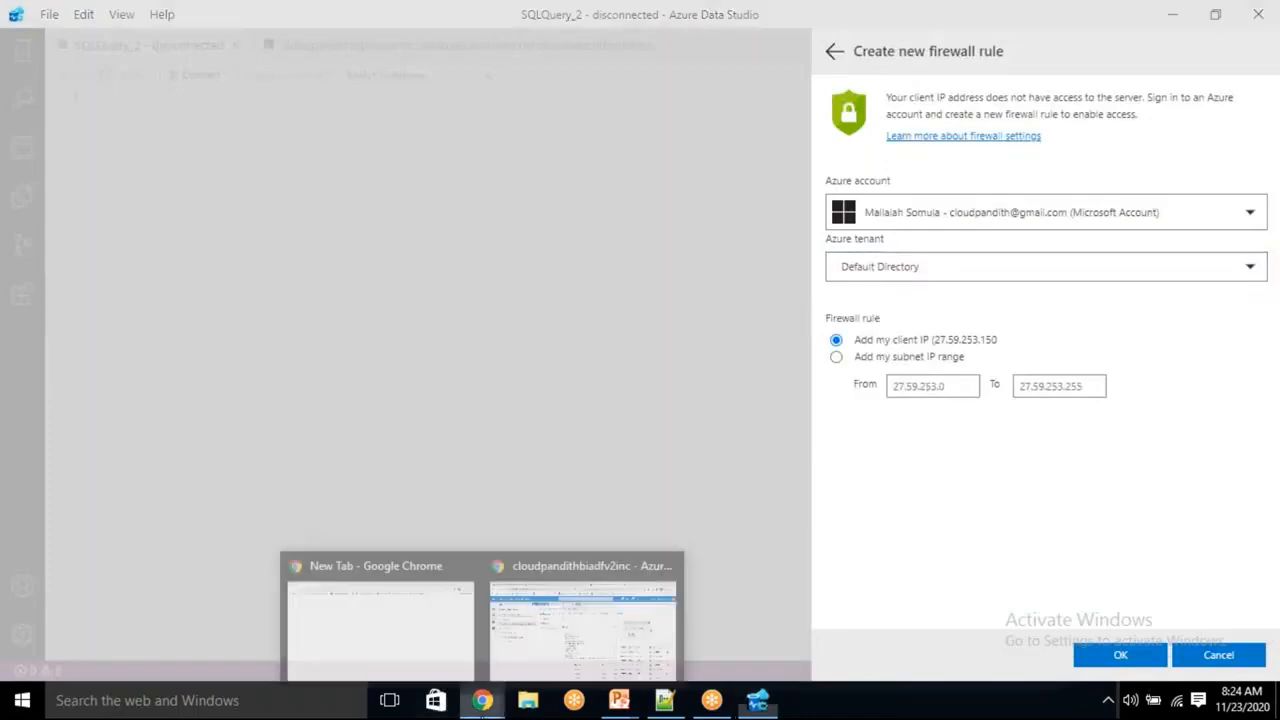
{"action": "left_click", "coordinate": [594, 623]}
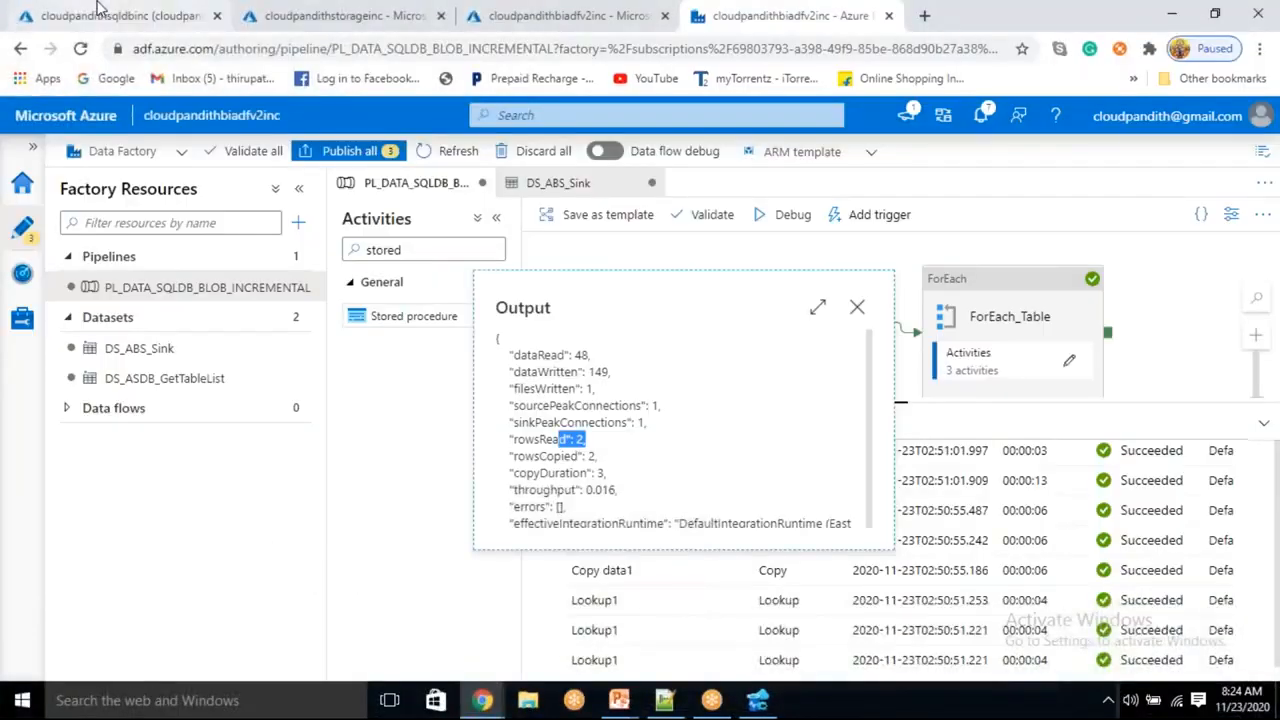
Step: Add a server firewall rule for the client IP in the portal, confirm the save, and dismiss the prompt
{"action": "left_click", "coordinate": [110, 15]}
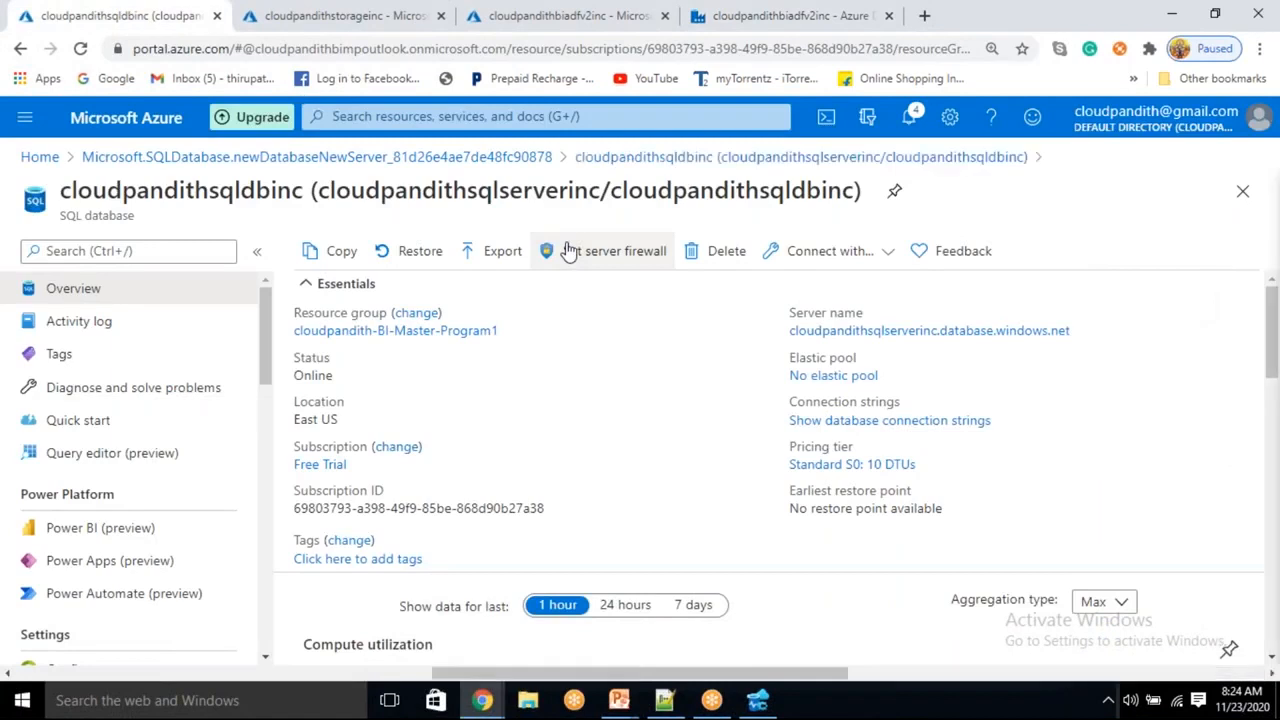
{"action": "left_click", "coordinate": [568, 251]}
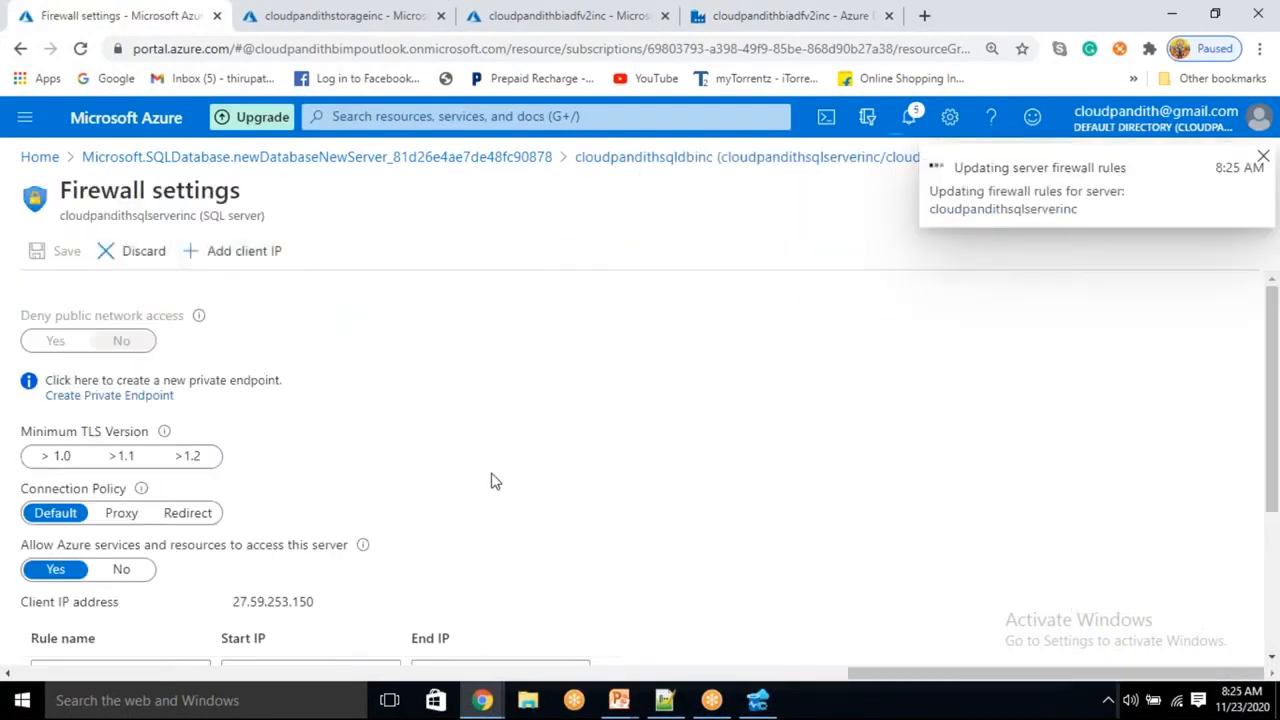
{"action": "scroll", "coordinate": [491, 480], "scroll_direction": "down", "scroll_amount": 3}
{"action": "scroll", "coordinate": [500, 500], "scroll_direction": "up", "scroll_amount": 2}
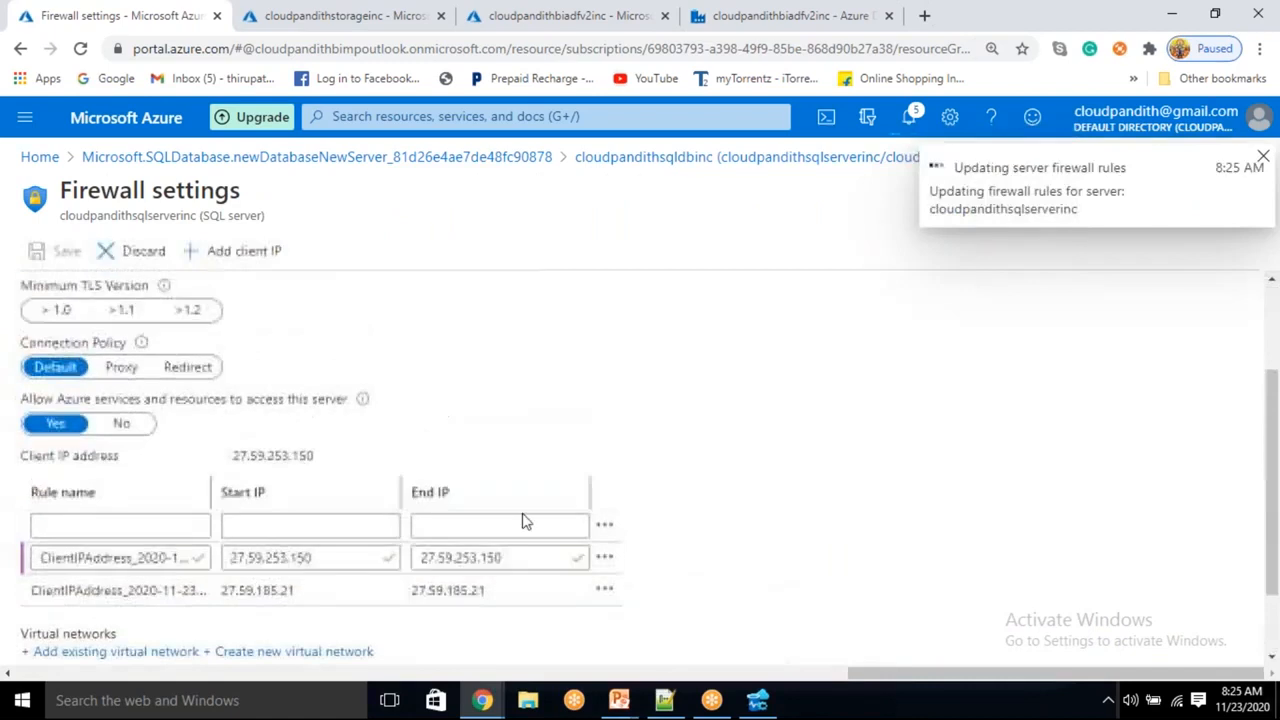
{"action": "left_click", "coordinate": [757, 700]}
{"action": "key", "text": "alt+Tab"}
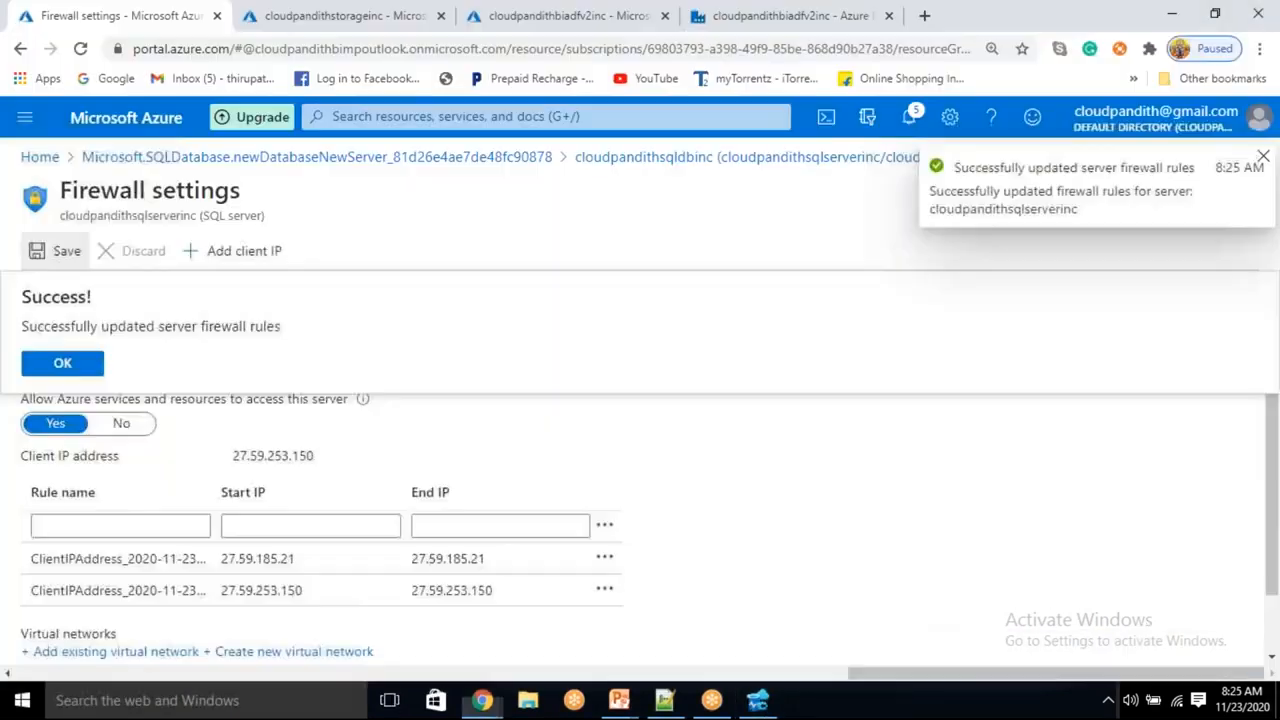
{"action": "key", "text": "alt+Tab"}
{"action": "left_click", "coordinate": [1220, 656]}
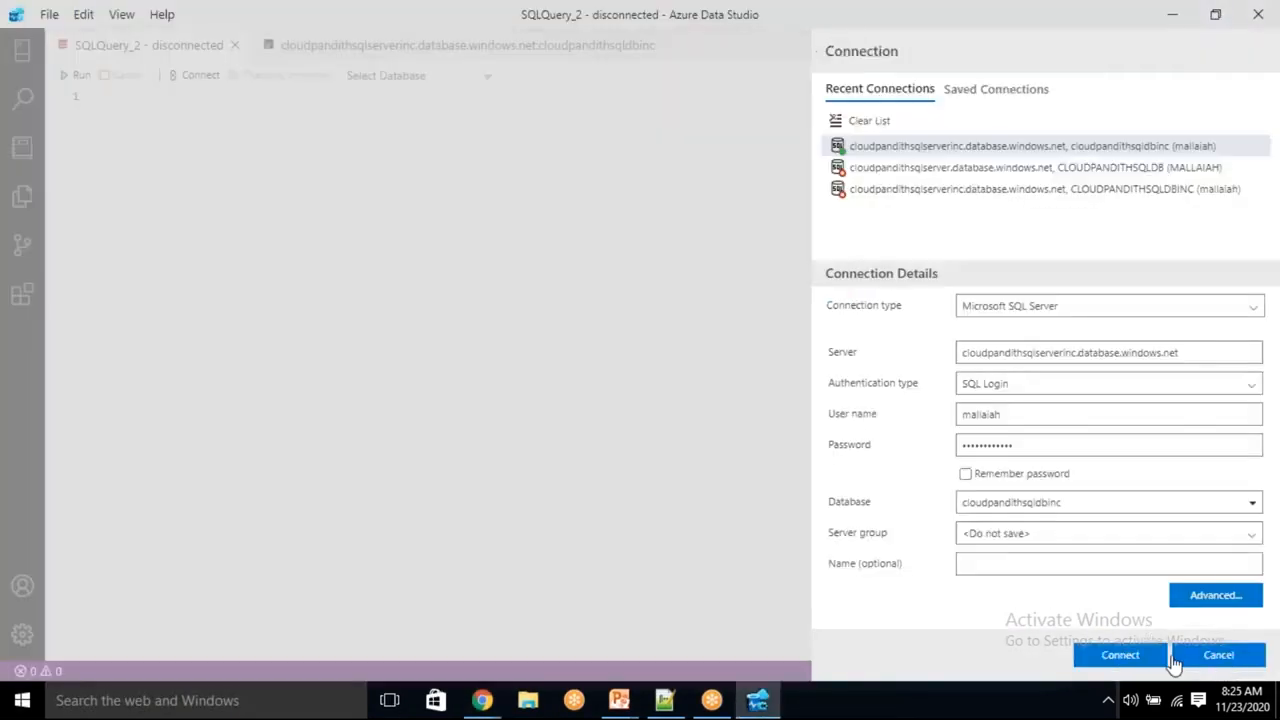
Step: Connect to cloudpandithsqldbinc, run SELECT * FROM METADATA, and select the emp, cust and orders rows
{"action": "left_click", "coordinate": [1121, 656]}
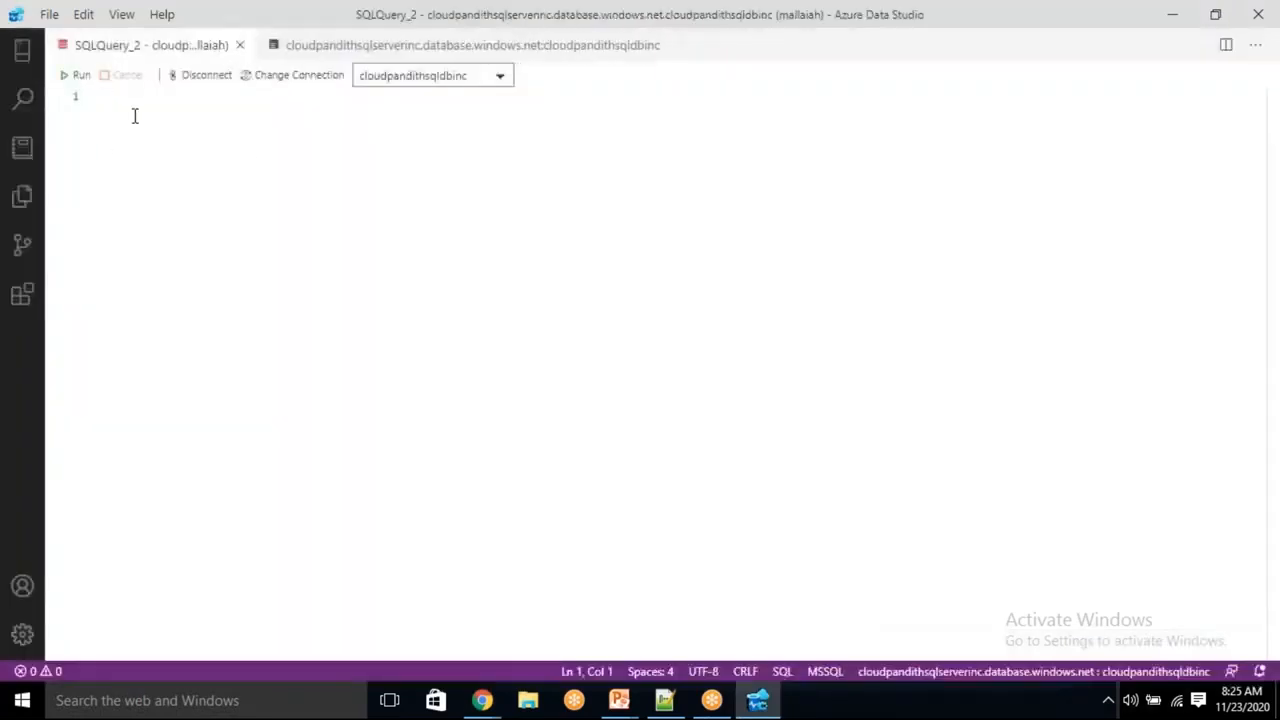
{"action": "type", "text": "SELECT * F"}
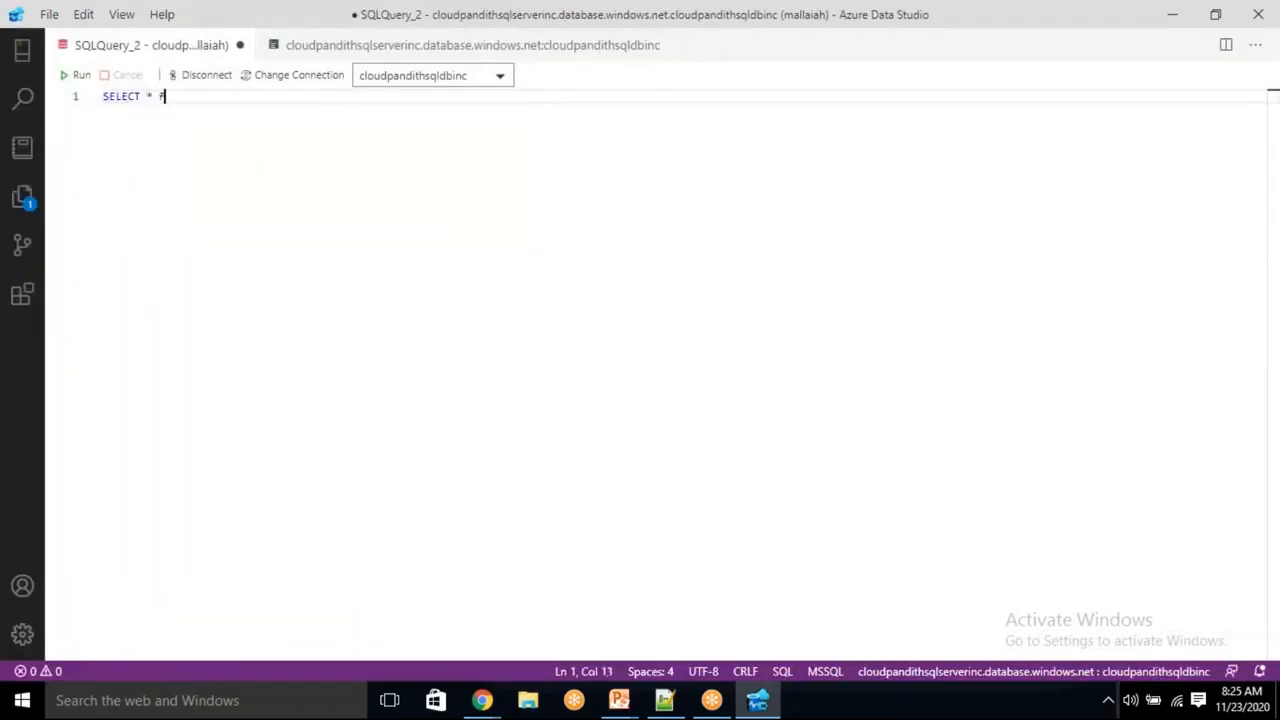
{"action": "type", "text": "ROM METADATA"}
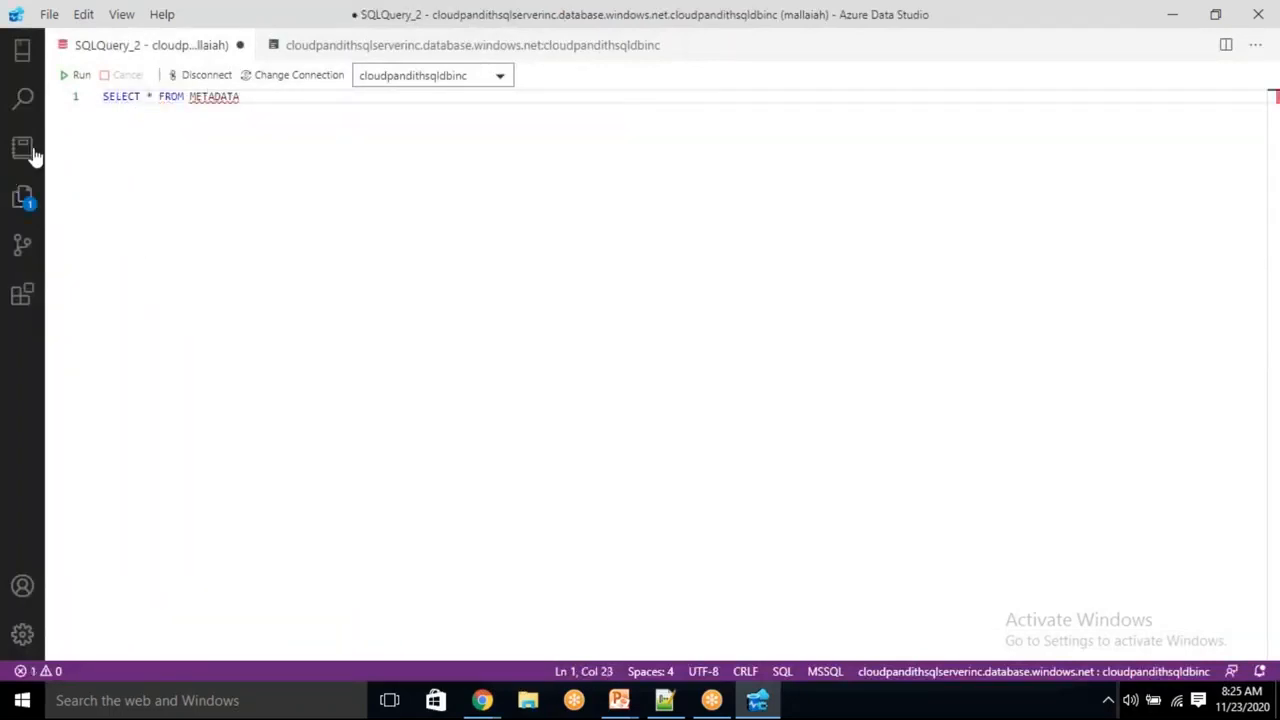
{"action": "left_click", "coordinate": [76, 76]}
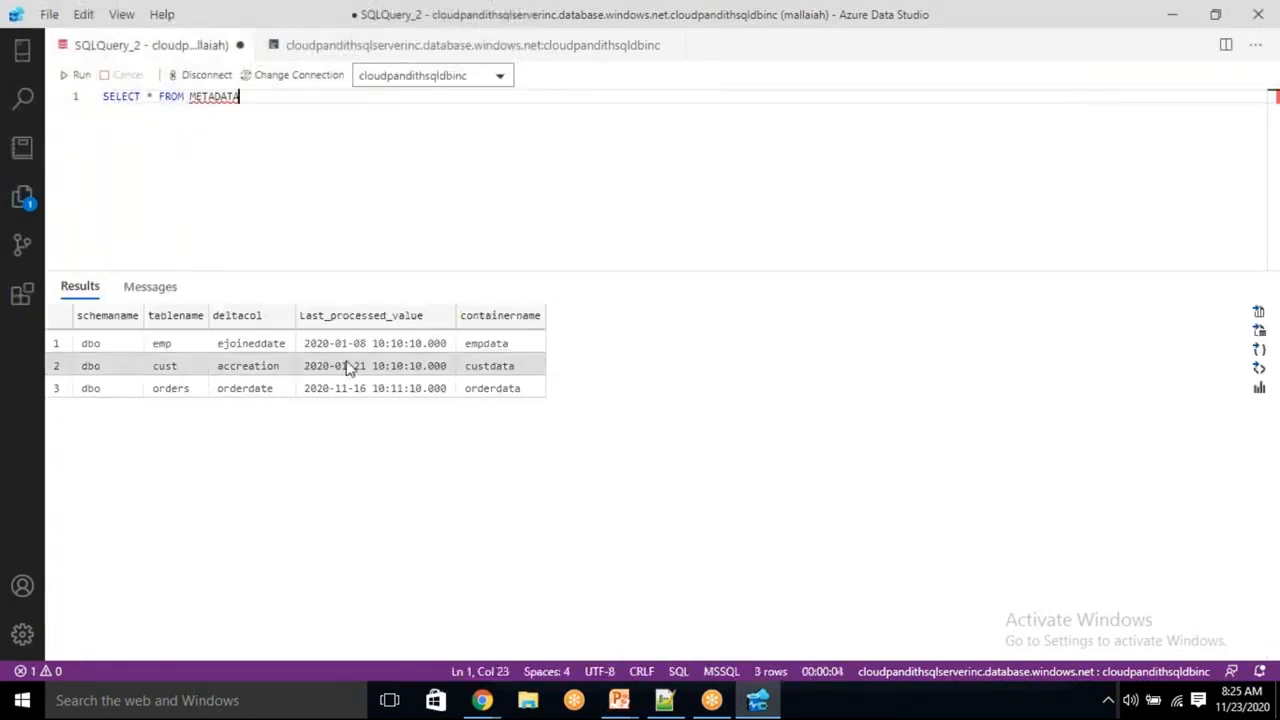
{"action": "left_click", "coordinate": [350, 343]}
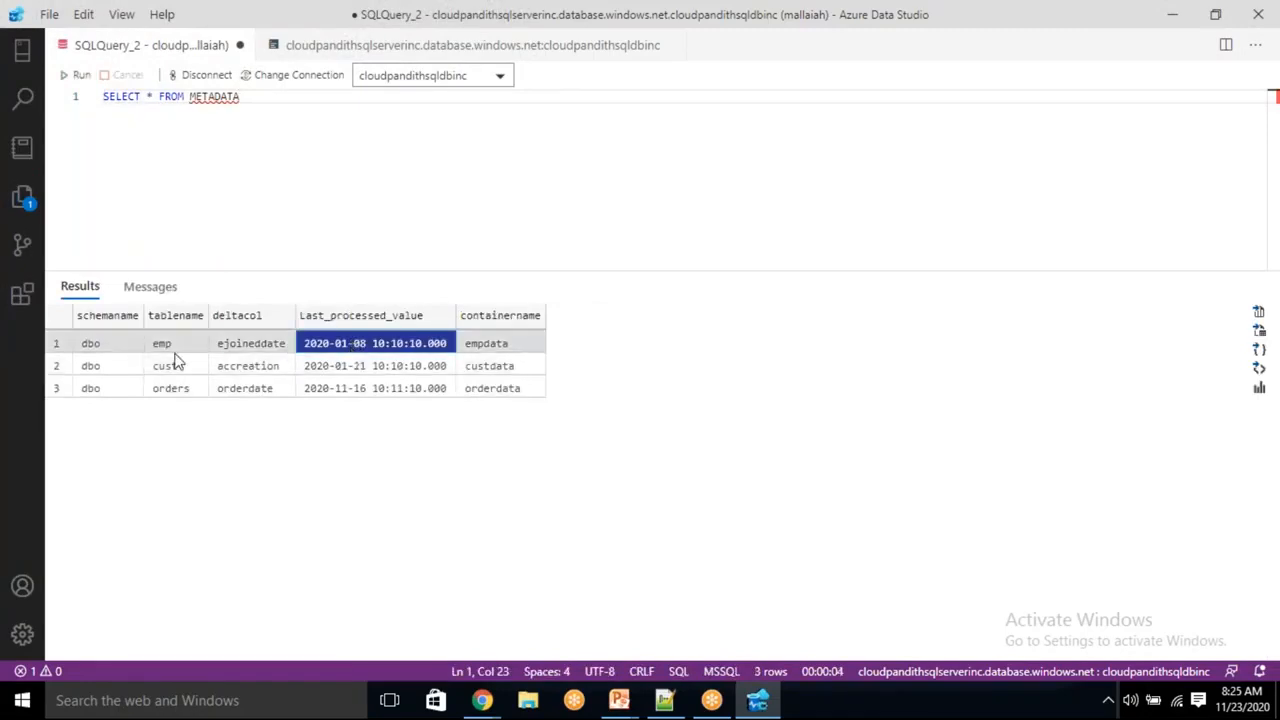
{"action": "left_click_drag", "start_coordinate": [139, 346], "coordinate": [399, 390]}
{"action": "key", "text": "ctrl+c"}
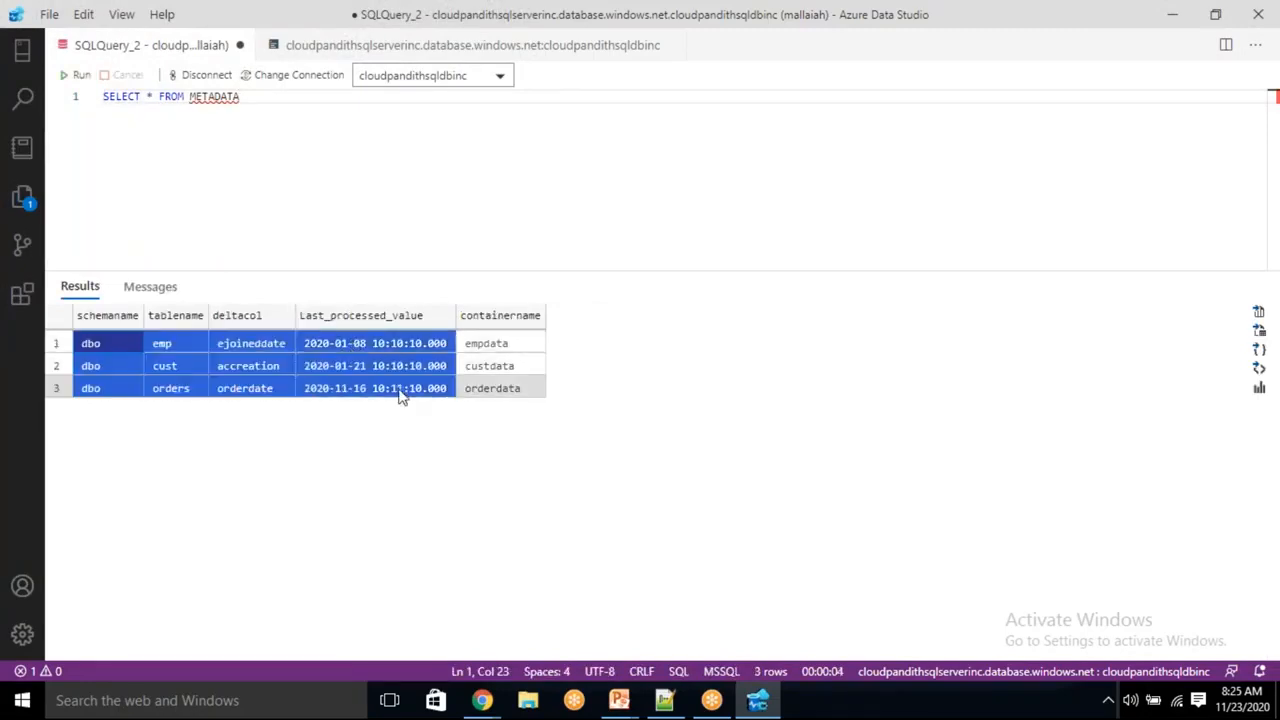
Step: Paste the three copied metadata rows on a new line below line 31 in Notepad++
{"action": "left_click", "coordinate": [664, 700]}
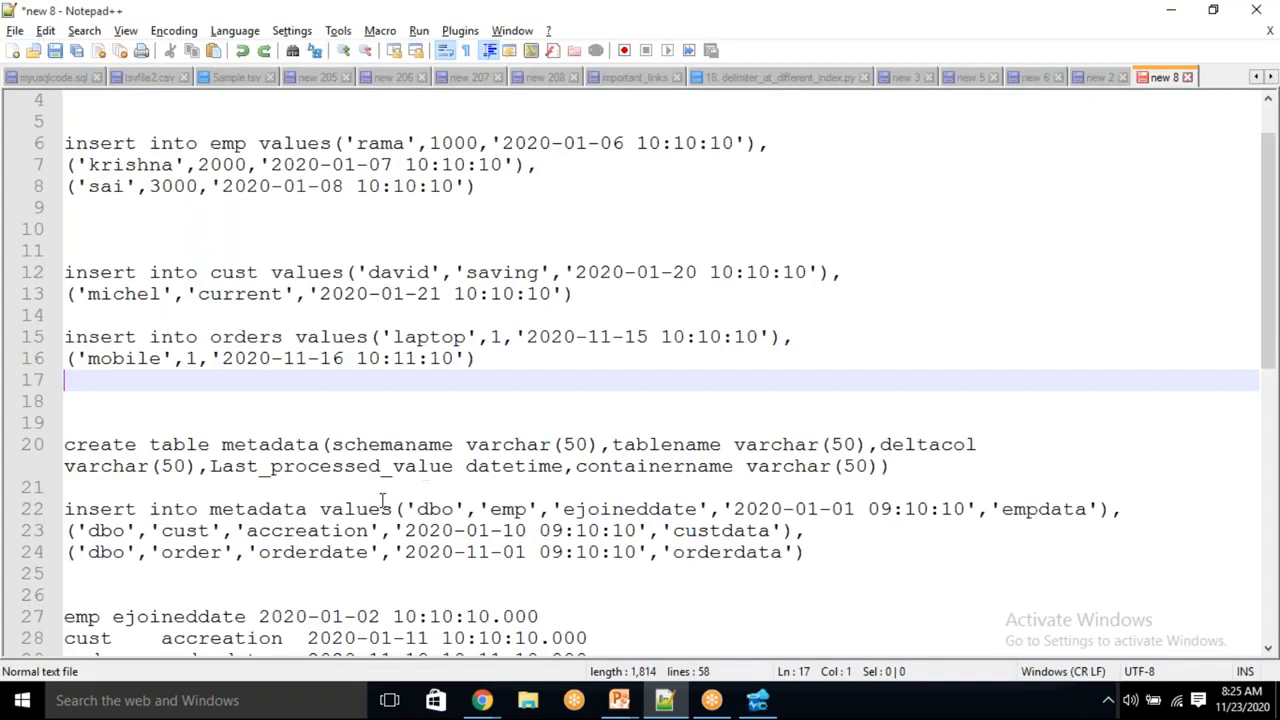
{"action": "scroll", "coordinate": [360, 571], "scroll_direction": "down", "scroll_amount": 2}
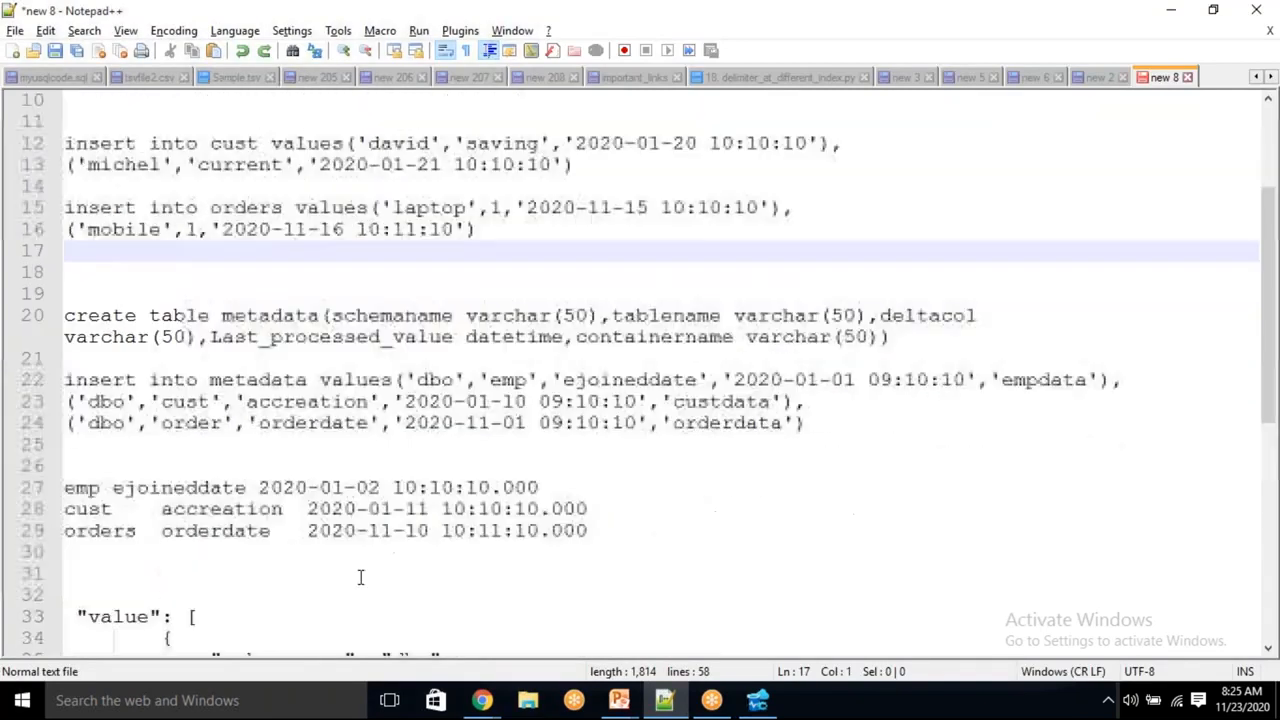
{"action": "left_click", "coordinate": [183, 571]}
{"action": "key", "text": "Return"}
{"action": "key", "text": "Return"}
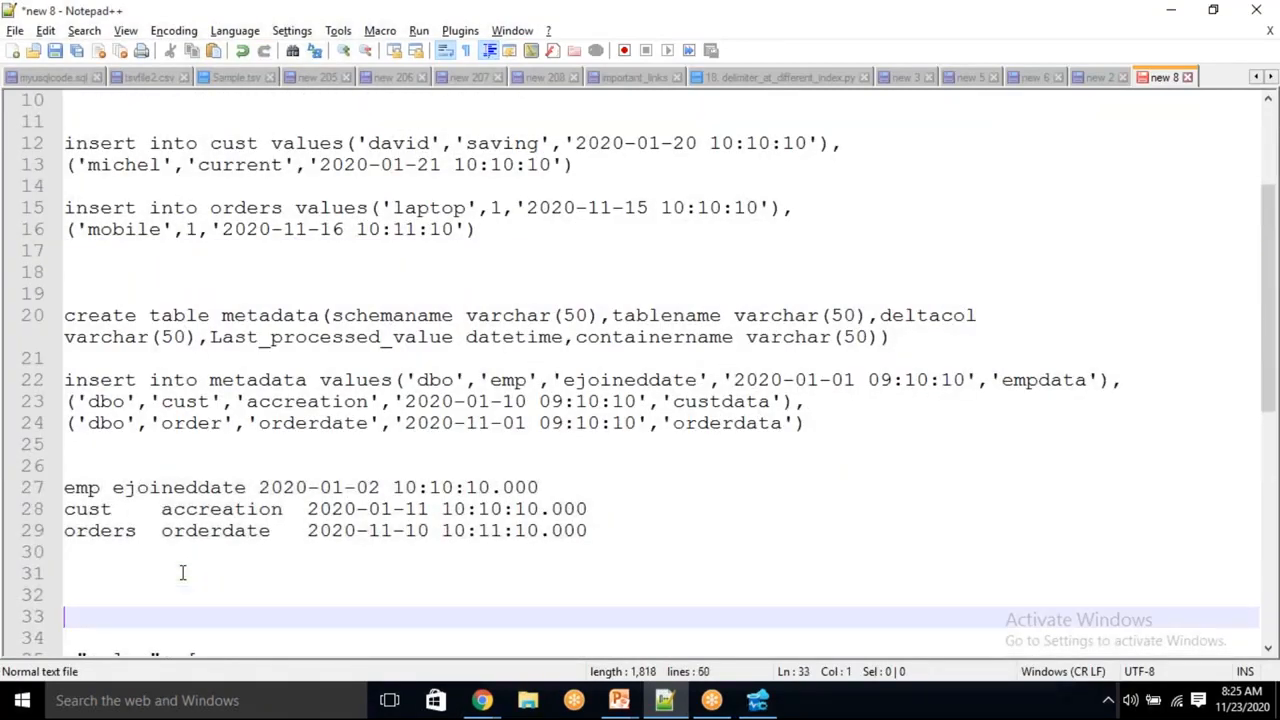
{"action": "key", "text": "ctrl+v"}
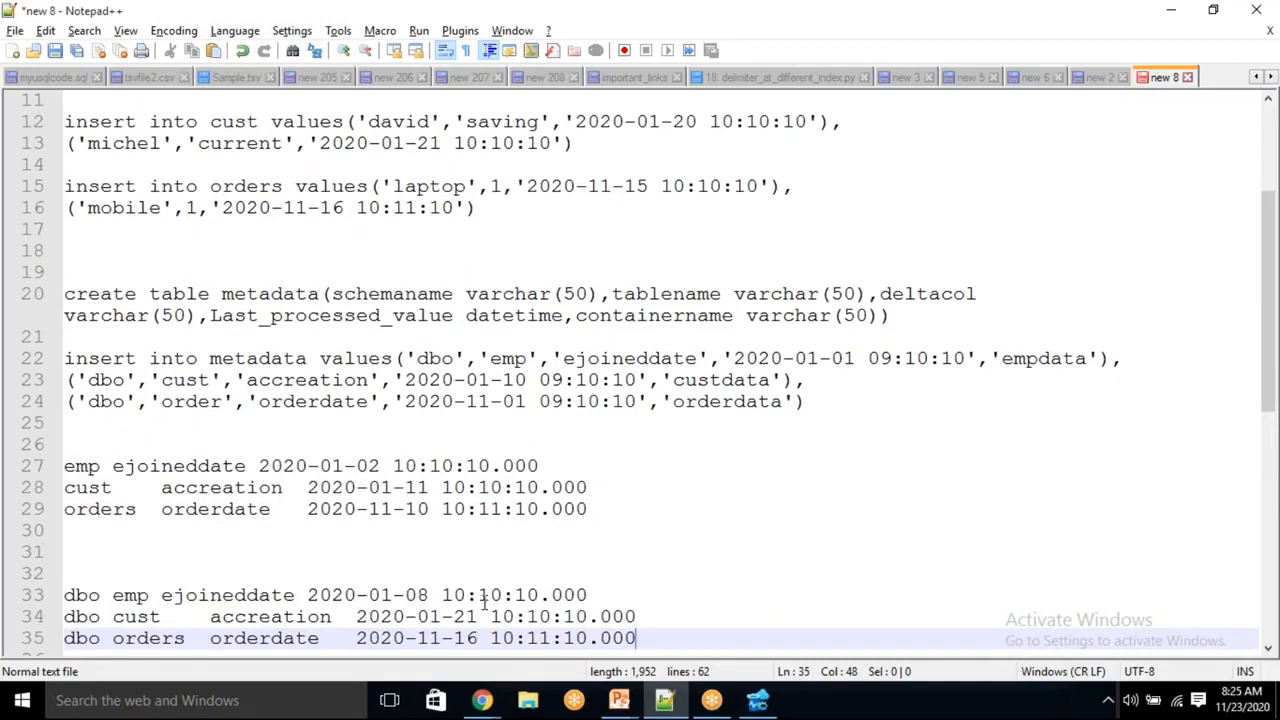
Step: Compare emp's inserted join dates with its new last-processed value 2020-01-08
{"action": "left_click_drag", "start_coordinate": [345, 594], "coordinate": [405, 594]}
{"action": "scroll", "coordinate": [308, 195], "scroll_direction": "up", "scroll_amount": 1}
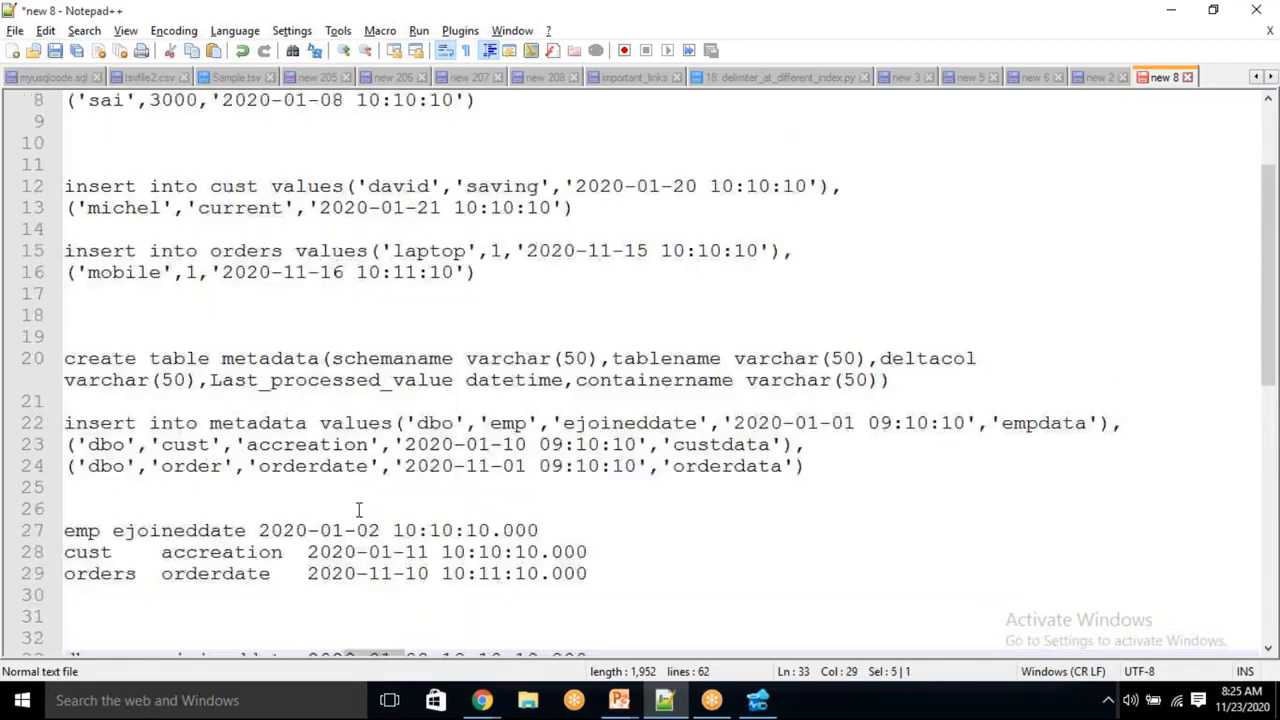
{"action": "scroll", "coordinate": [308, 195], "scroll_direction": "down", "scroll_amount": 2}
{"action": "scroll", "coordinate": [355, 163], "scroll_direction": "up", "scroll_amount": 2}
{"action": "scroll", "coordinate": [441, 142], "scroll_direction": "down", "scroll_amount": 2}
{"action": "scroll", "coordinate": [423, 185], "scroll_direction": "up", "scroll_amount": 4}
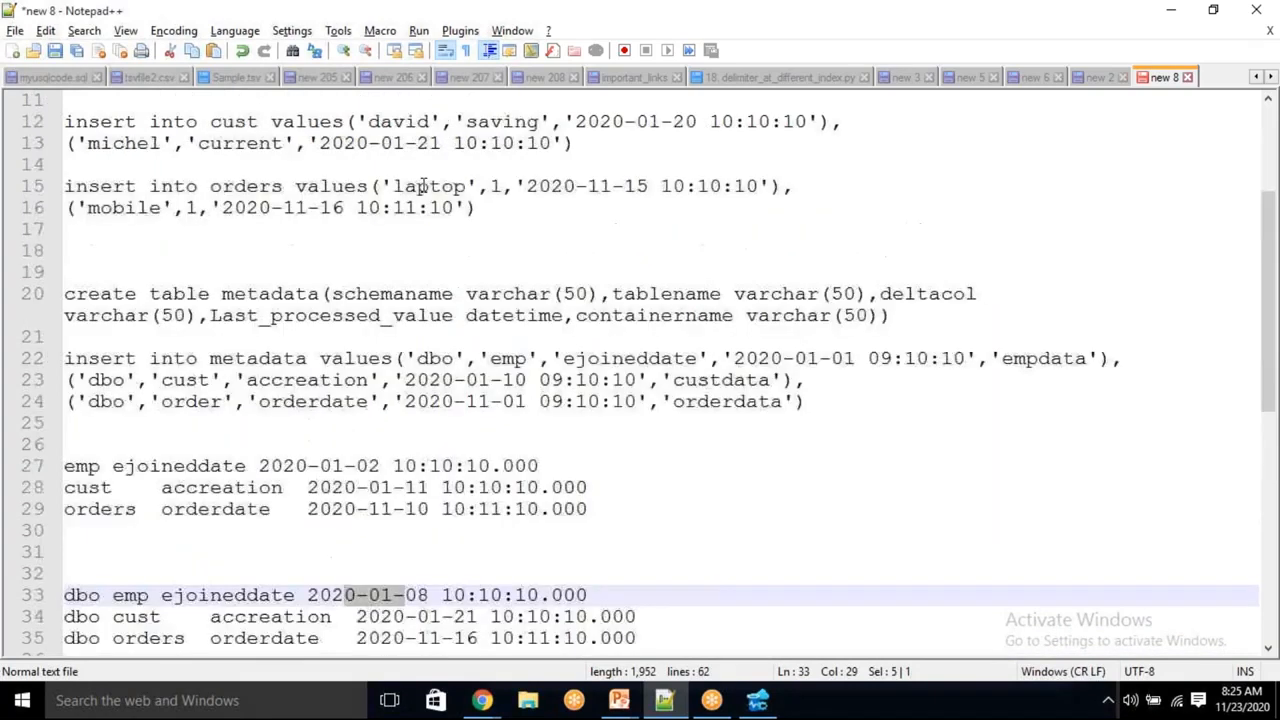
{"action": "left_click_drag", "start_coordinate": [583, 190], "coordinate": [622, 190]}
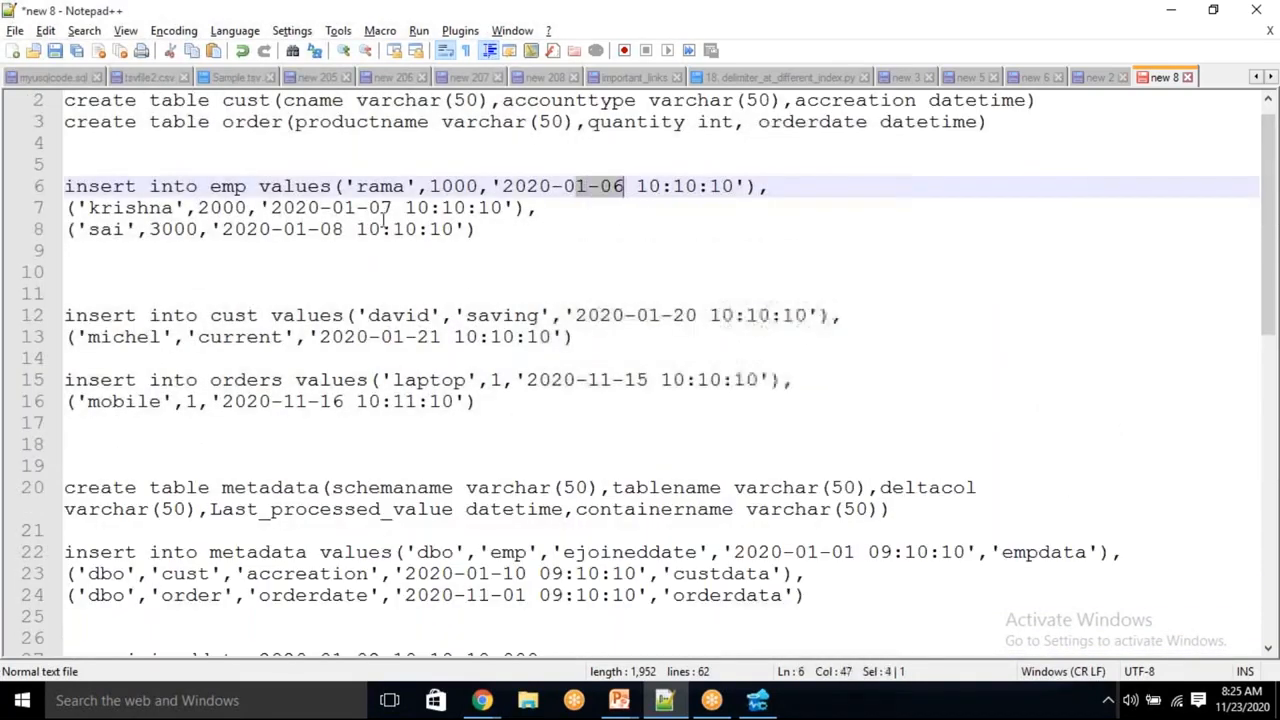
{"action": "left_click_drag", "start_coordinate": [345, 207], "coordinate": [432, 187]}
{"action": "left_click_drag", "start_coordinate": [300, 229], "coordinate": [370, 229]}
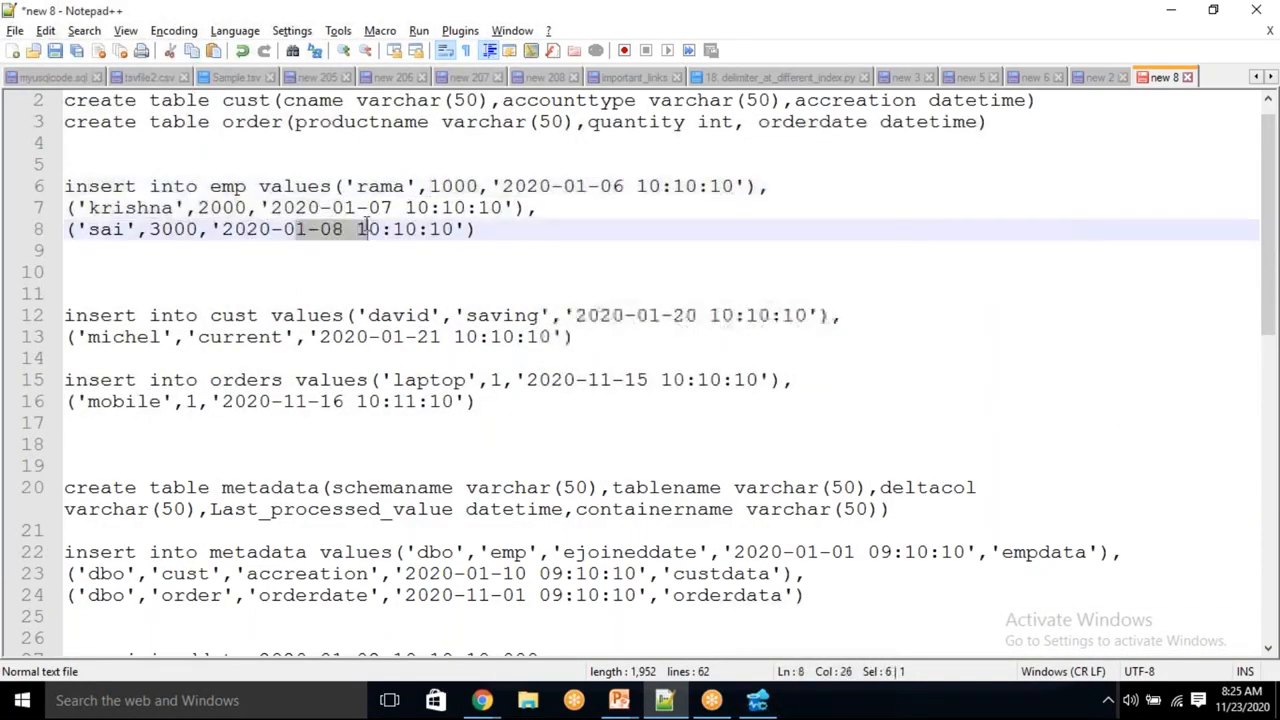
{"action": "scroll", "coordinate": [376, 428], "scroll_direction": "down", "scroll_amount": 3}
{"action": "left_click_drag", "start_coordinate": [367, 597], "coordinate": [456, 618]}
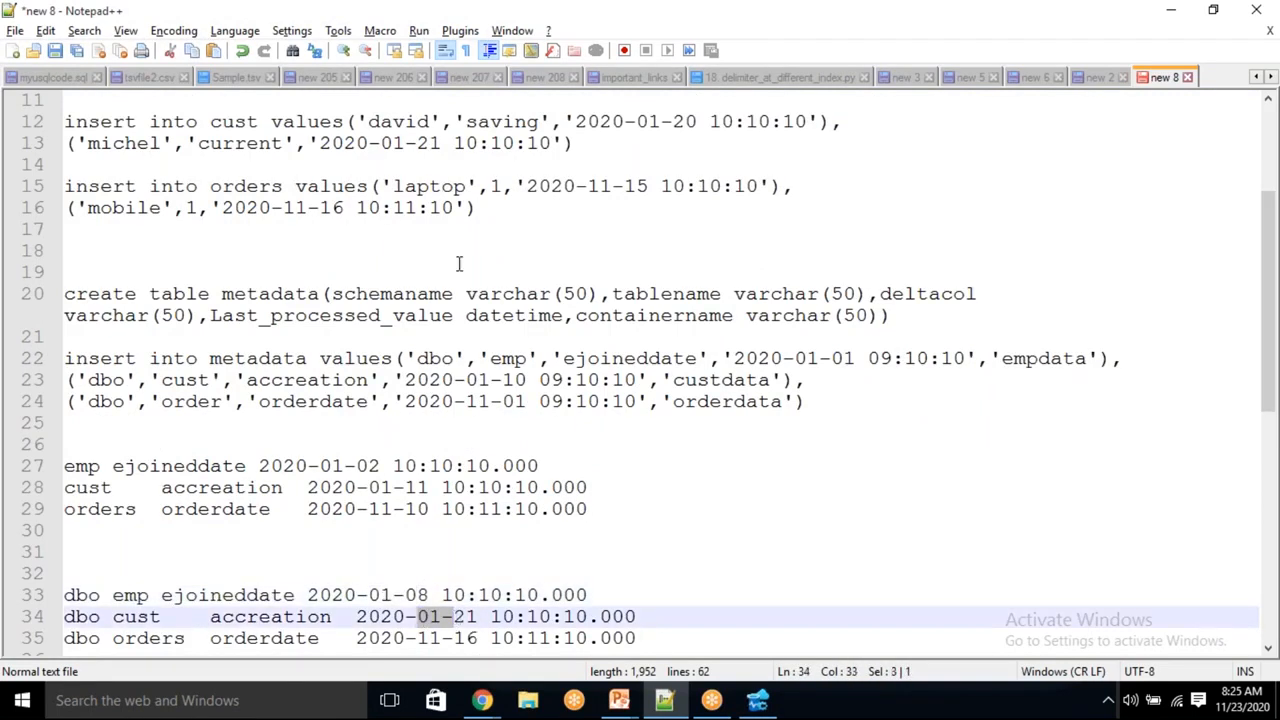
Step: Match cust's 2020-01-21 and orders' 2020-11-16 dates to the new metadata rows, then return to the portal
{"action": "left_click_drag", "start_coordinate": [368, 143], "coordinate": [454, 142]}
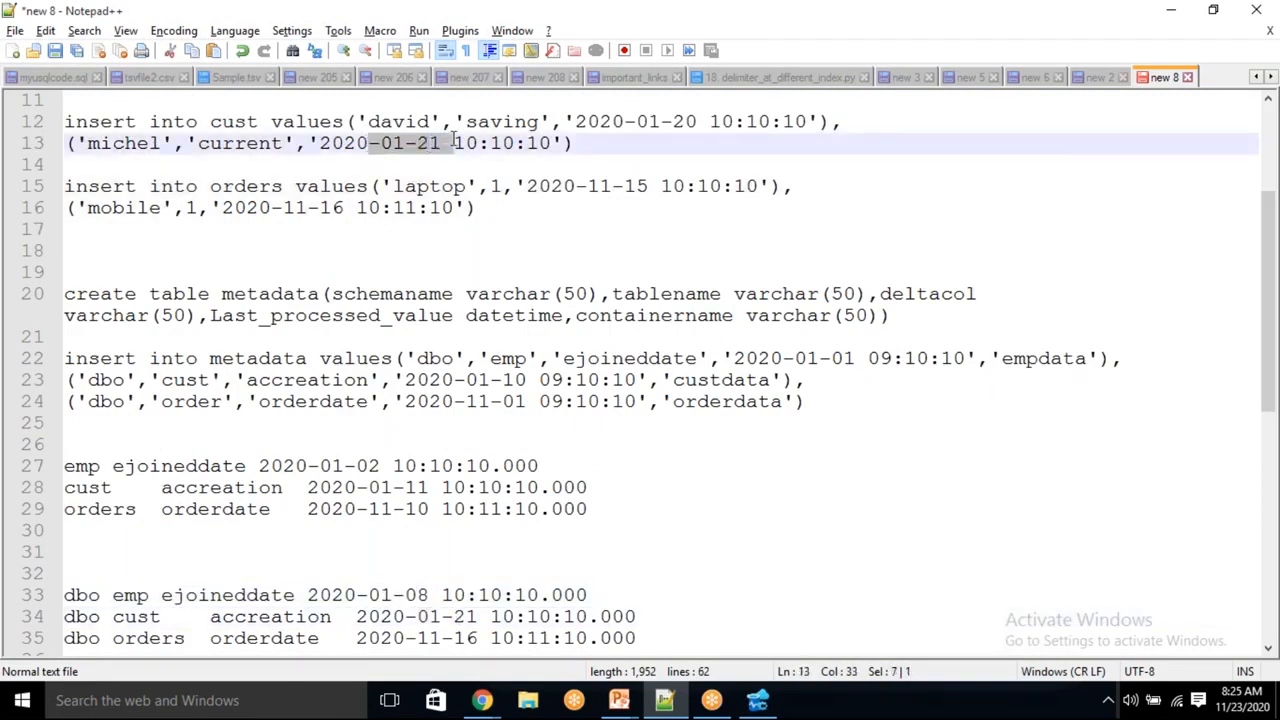
{"action": "double_click", "coordinate": [272, 188]}
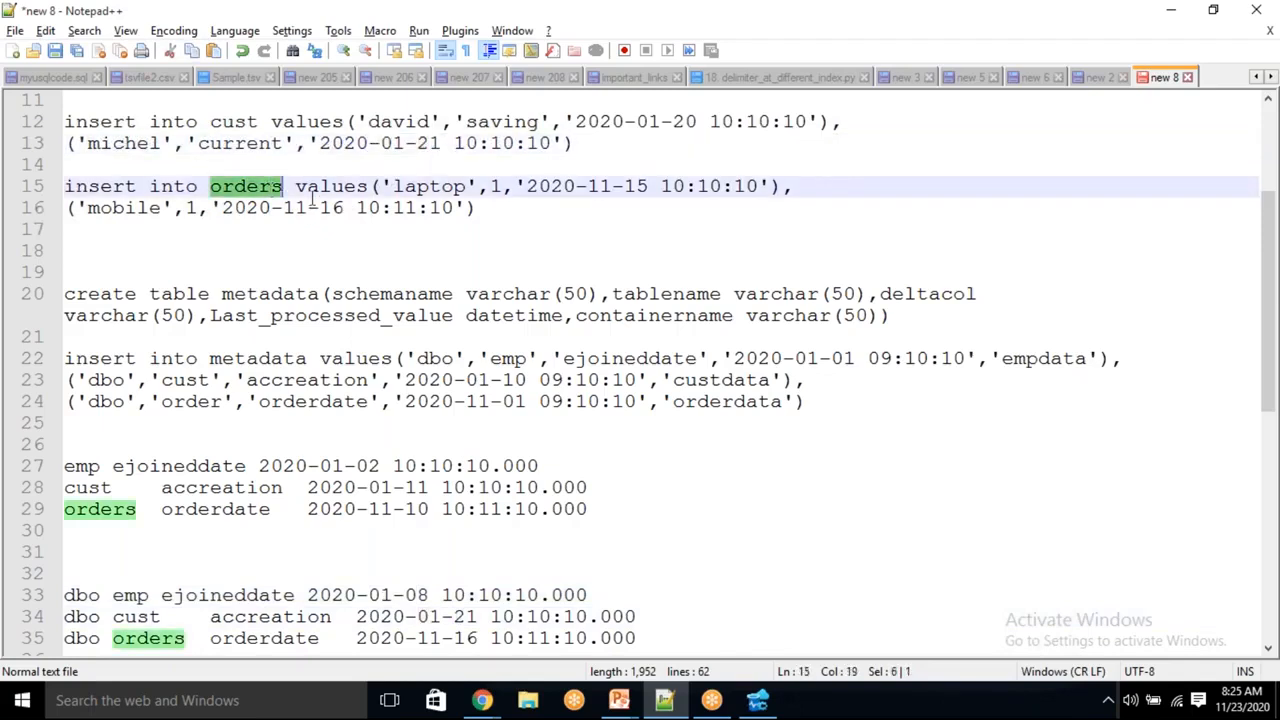
{"action": "left_click_drag", "start_coordinate": [274, 212], "coordinate": [345, 207]}
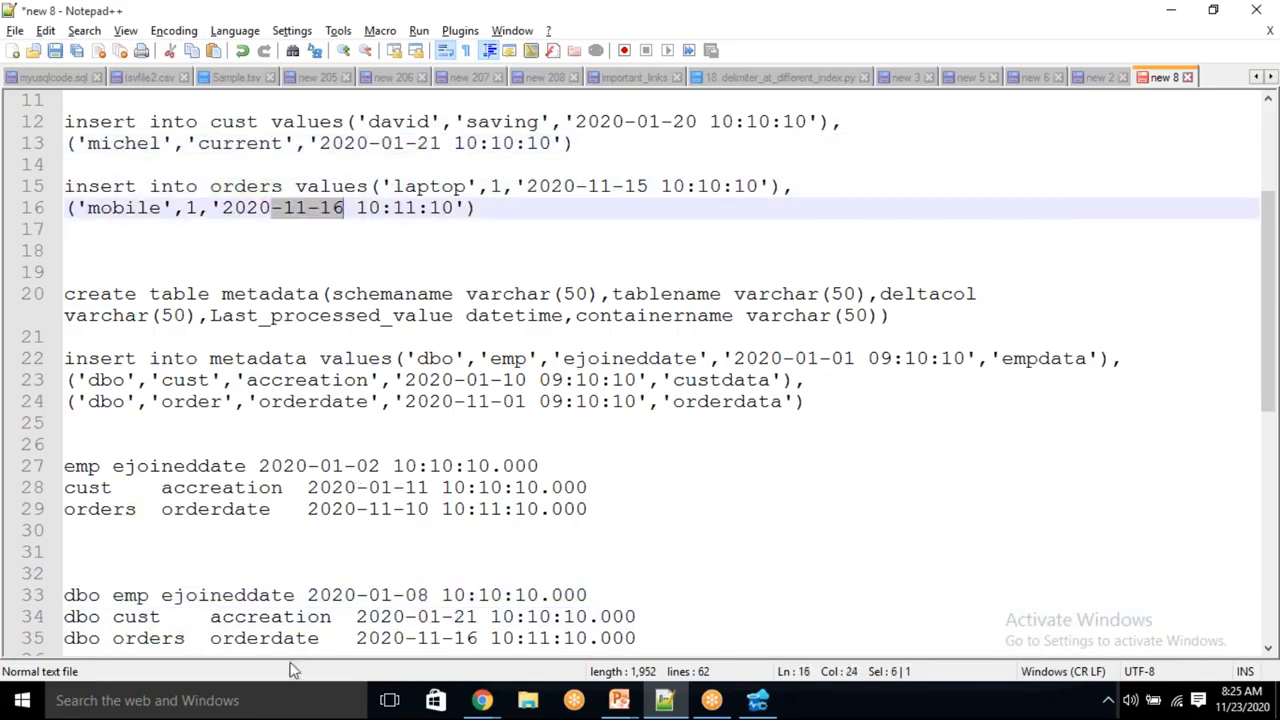
{"action": "double_click", "coordinate": [172, 638]}
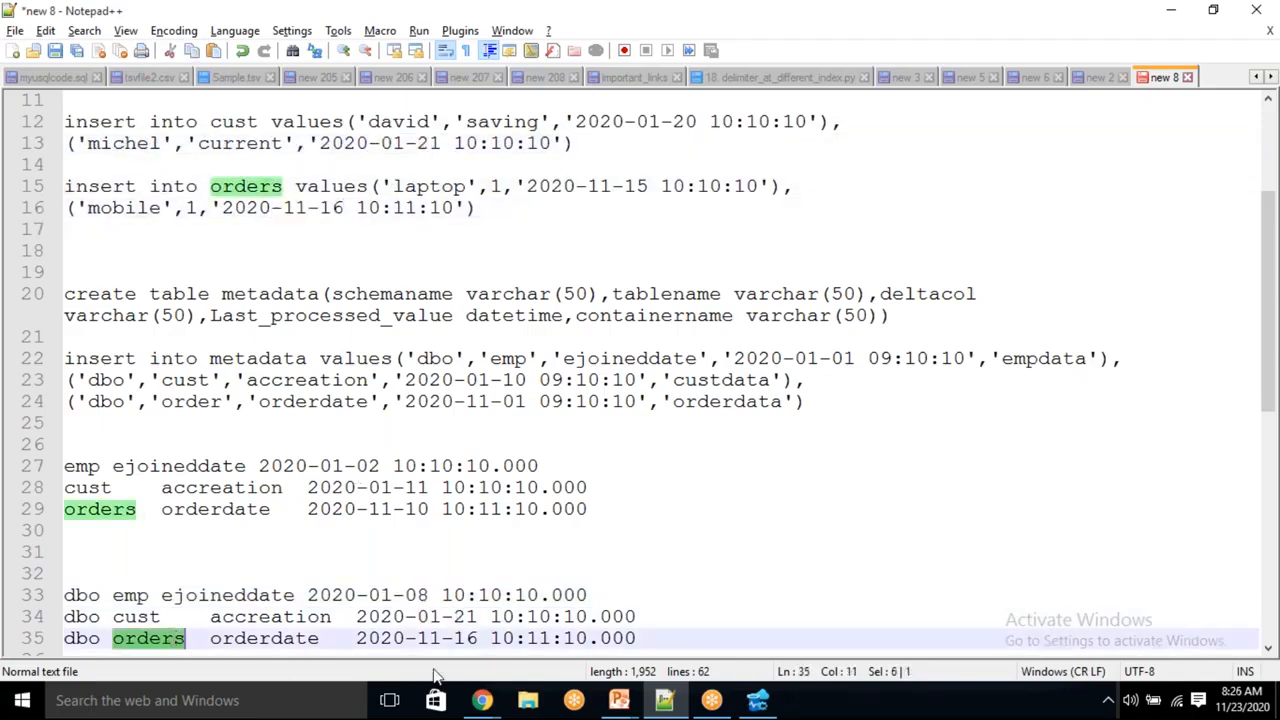
{"action": "left_click_drag", "start_coordinate": [395, 640], "coordinate": [490, 638]}
{"action": "left_click_drag", "start_coordinate": [647, 637], "coordinate": [102, 595]}
{"action": "left_click", "coordinate": [481, 701]}
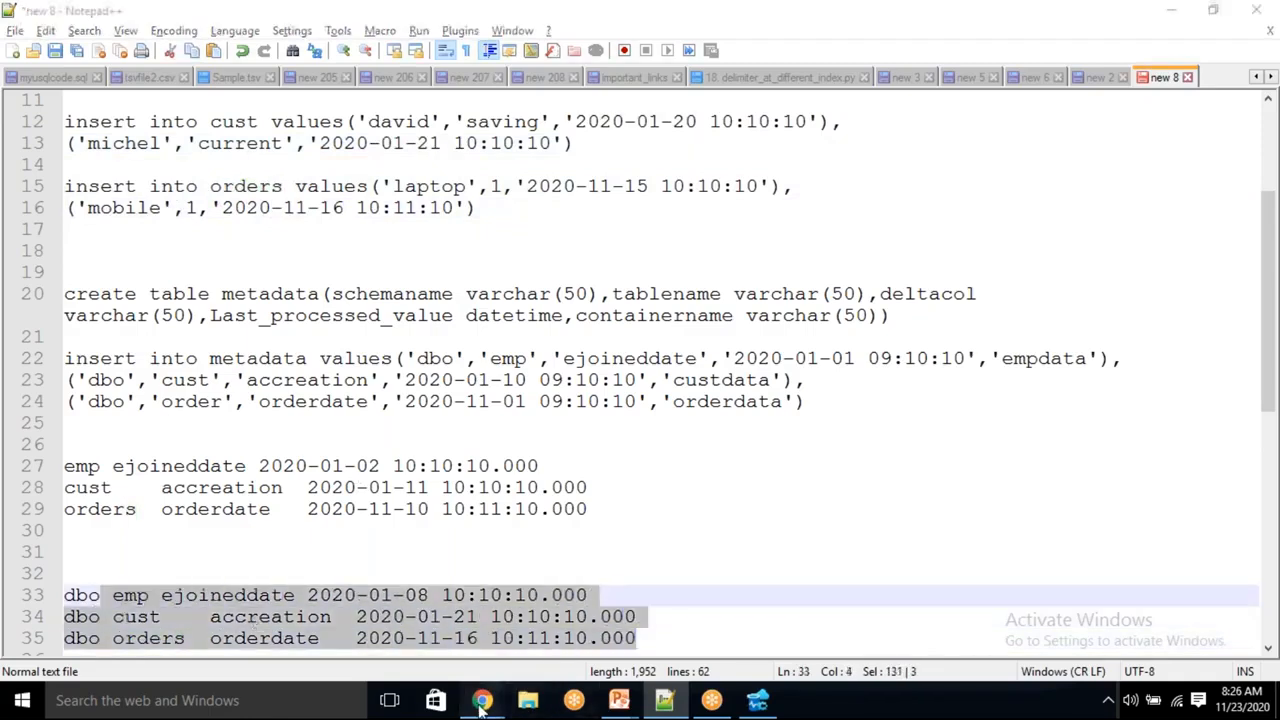
{"action": "left_click", "coordinate": [555, 650]}
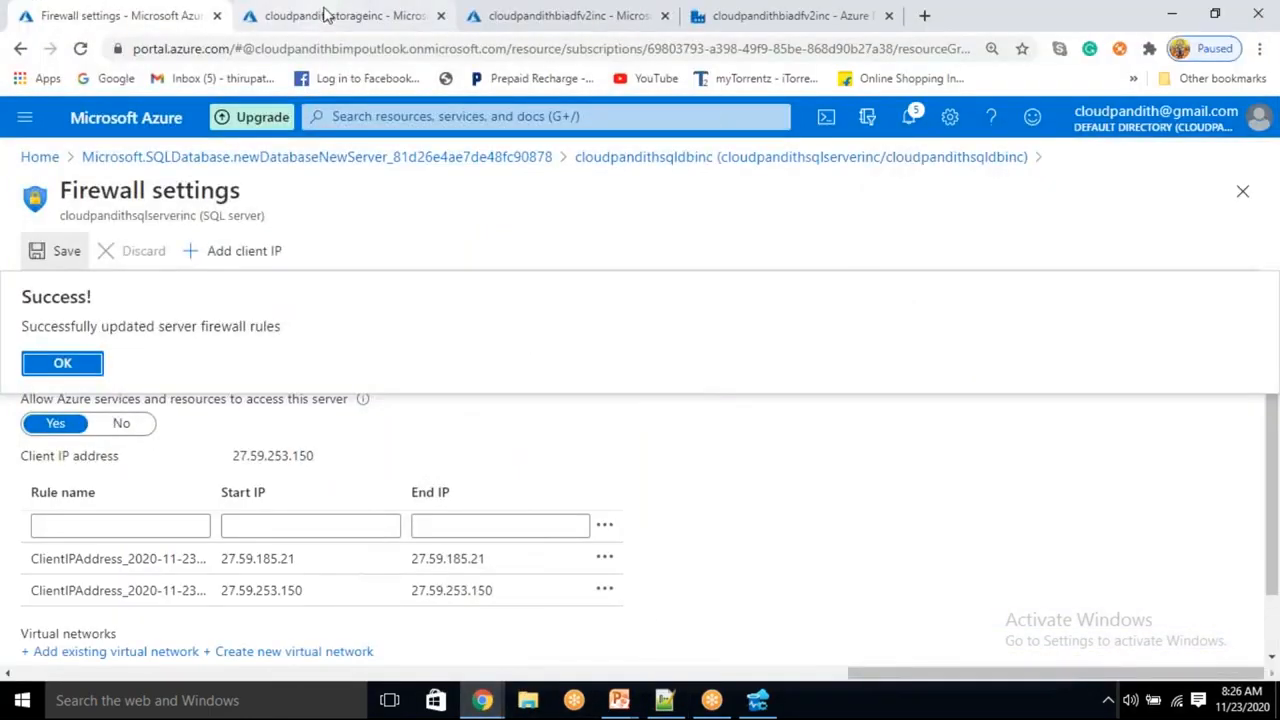
Step: Open the custdata container and compare its blobs' modification times from 8:11:03 to 8:20
{"action": "left_click", "coordinate": [325, 14]}
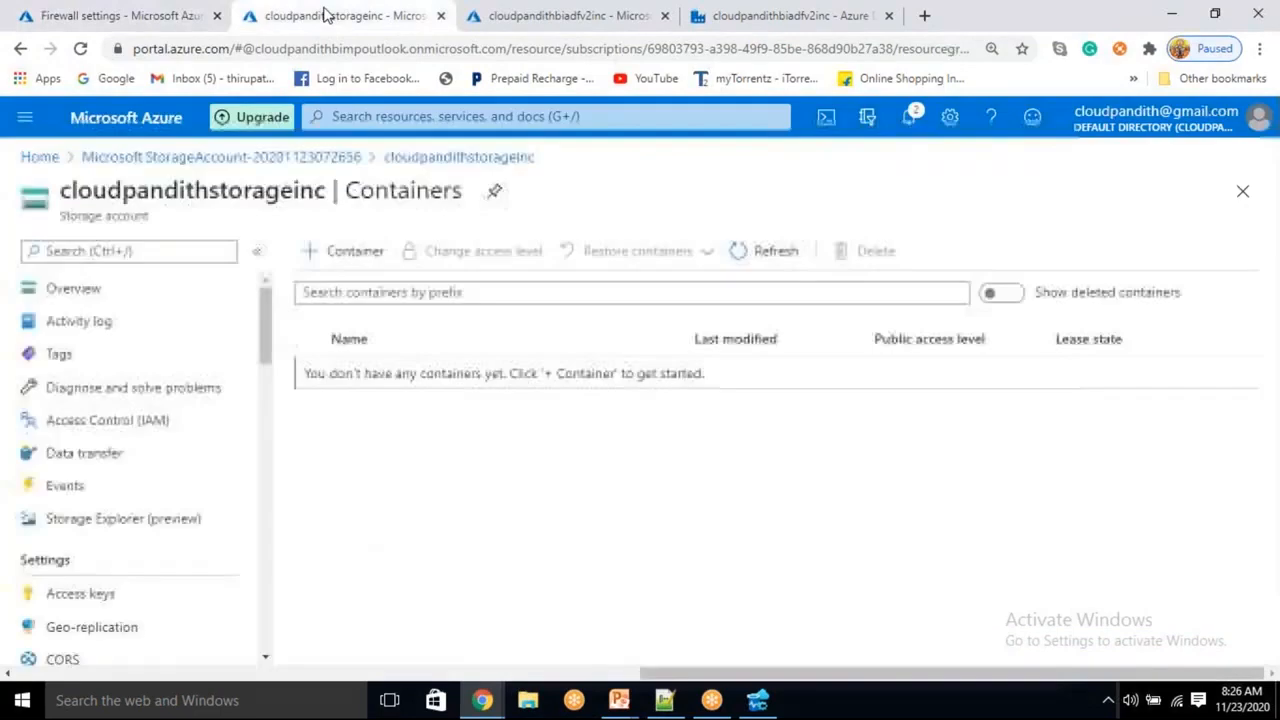
{"action": "left_click", "coordinate": [750, 262]}
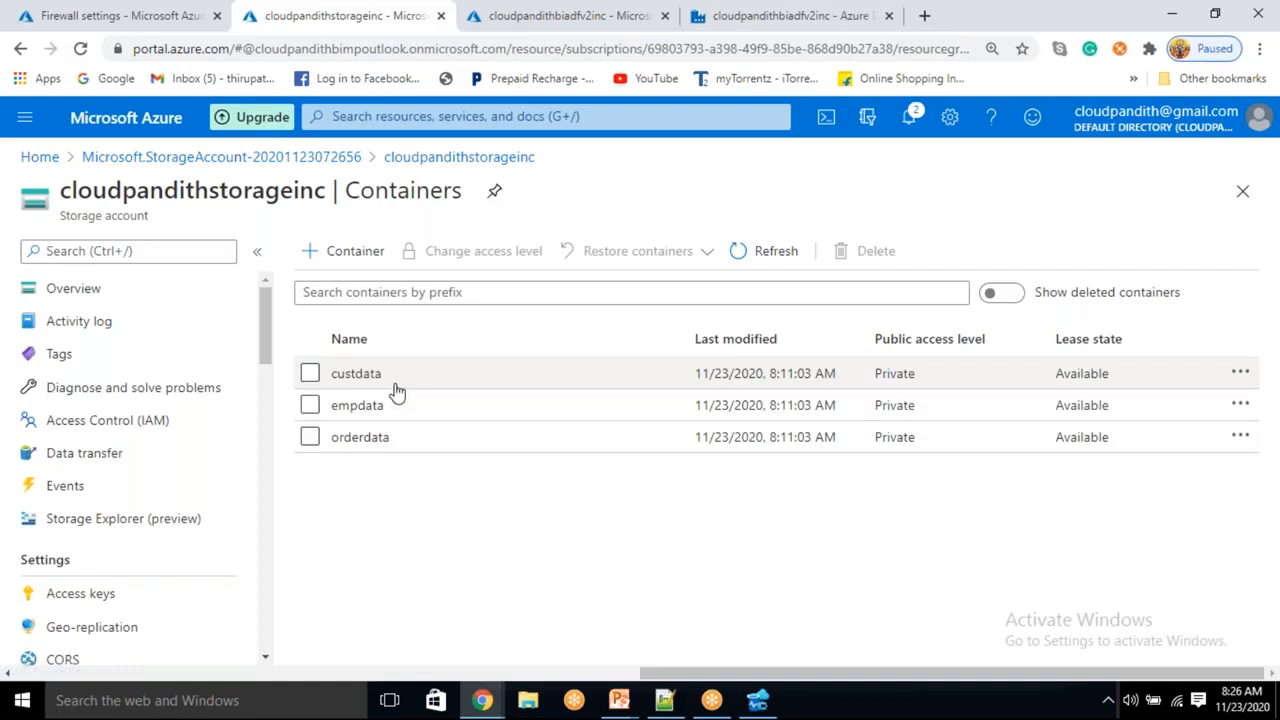
{"action": "left_click", "coordinate": [386, 378]}
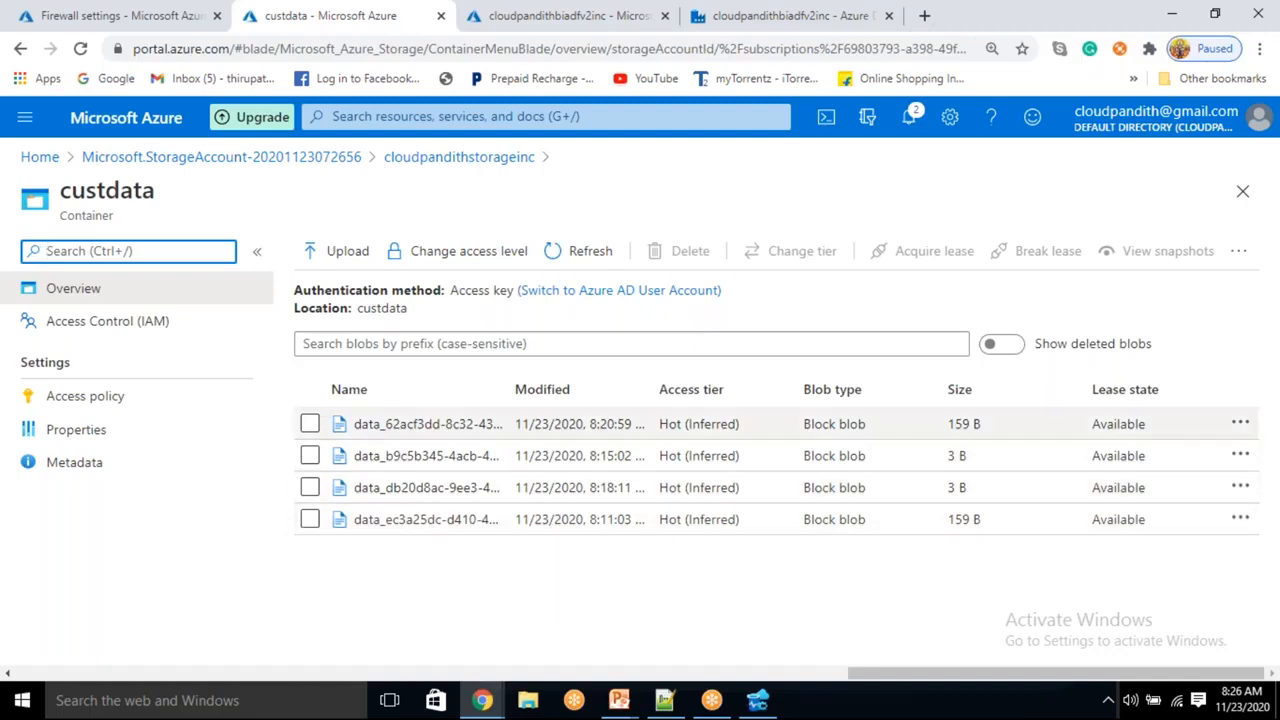
{"action": "left_click_drag", "start_coordinate": [588, 520], "coordinate": [628, 520]}
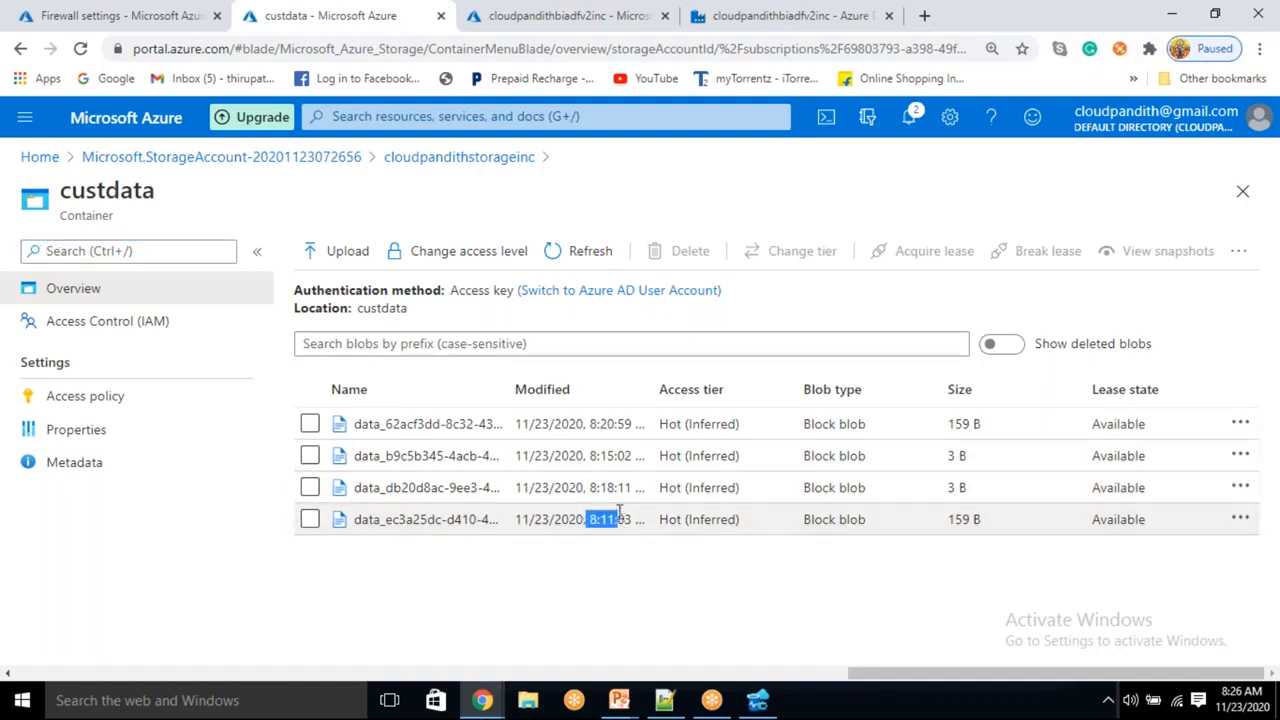
{"action": "left_click_drag", "start_coordinate": [588, 455], "coordinate": [632, 489]}
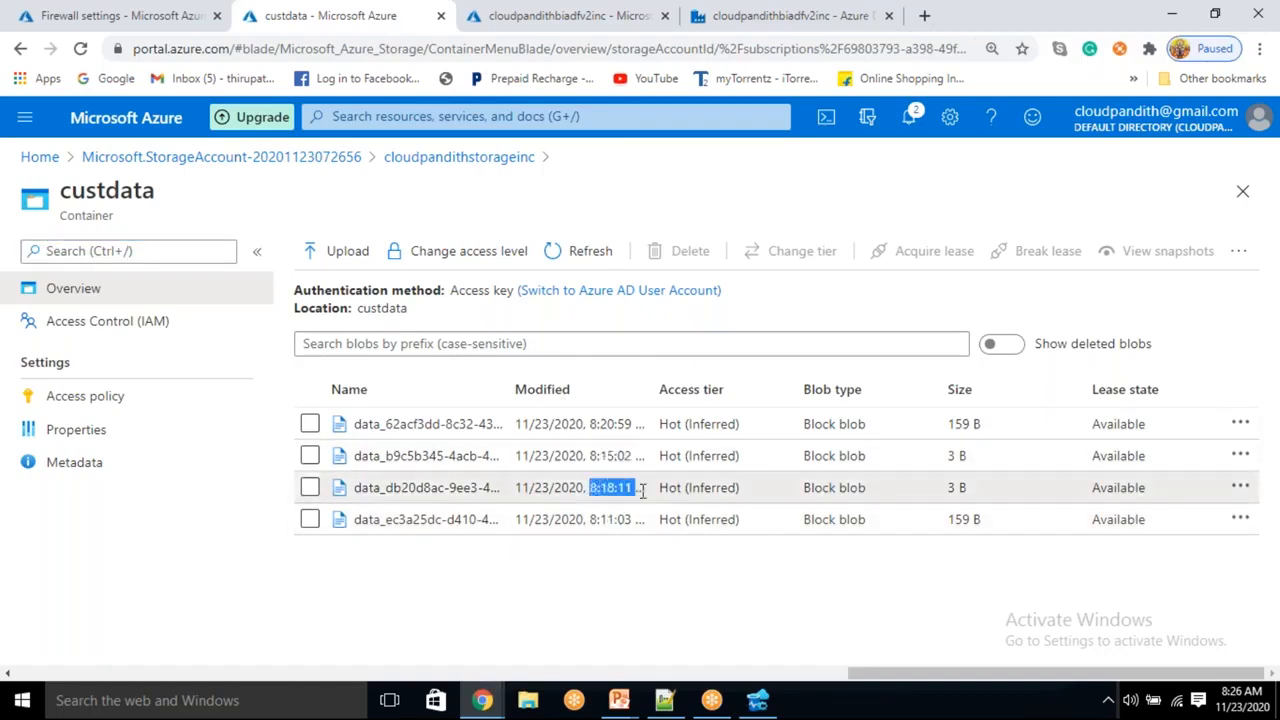
{"action": "left_click_drag", "start_coordinate": [588, 424], "coordinate": [621, 435]}
Step: Inspect the two JSON records in the custdata blob modified at 8:11:03
{"action": "left_click", "coordinate": [443, 523]}
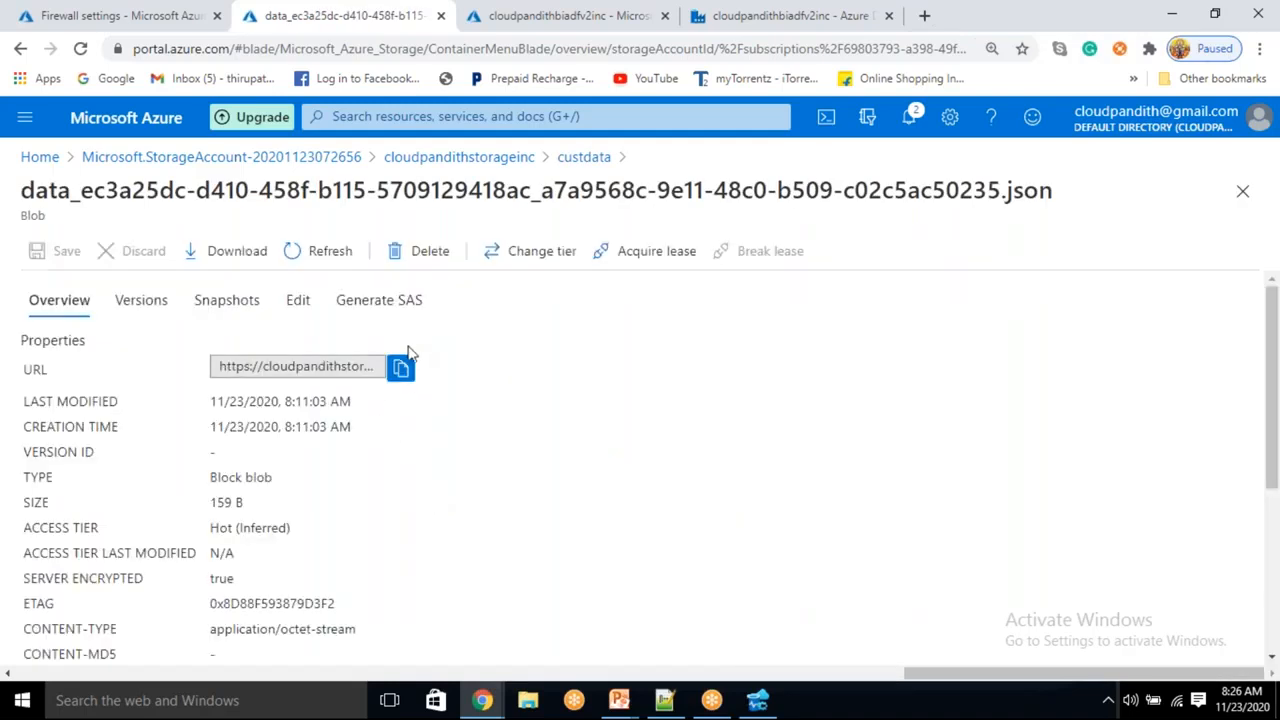
{"action": "left_click", "coordinate": [298, 300]}
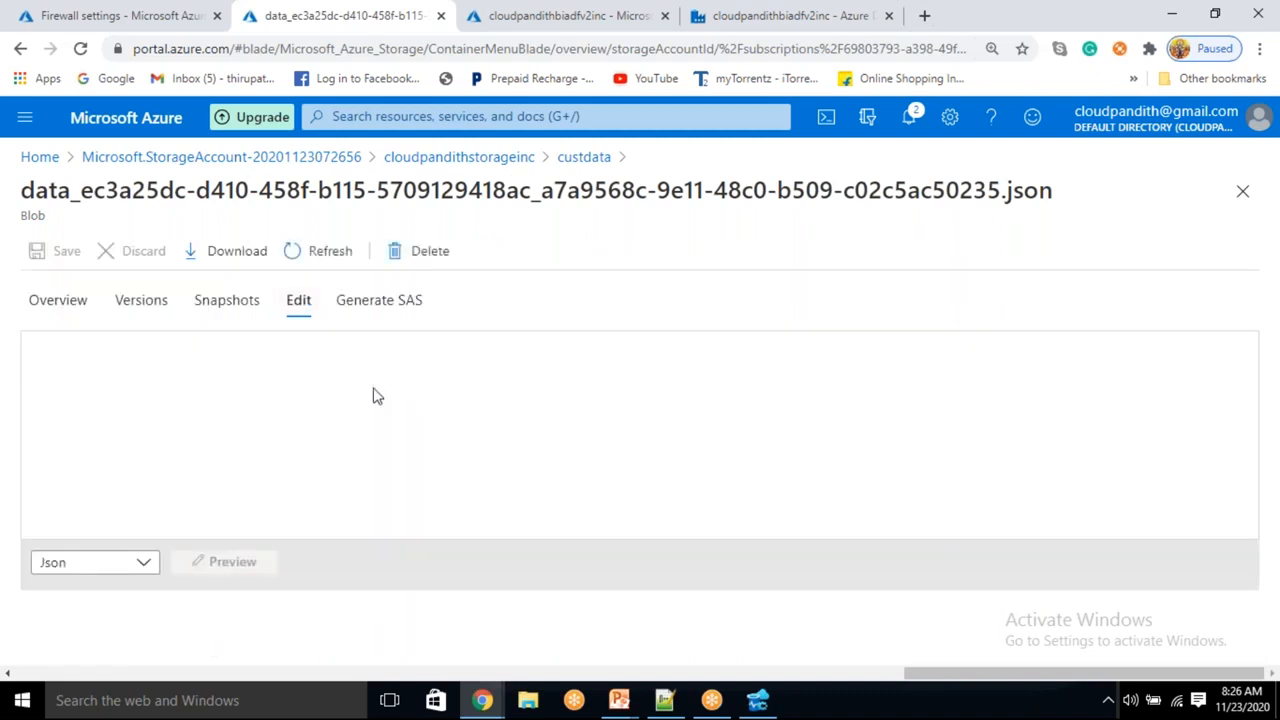
{"action": "left_click", "coordinate": [766, 355]}
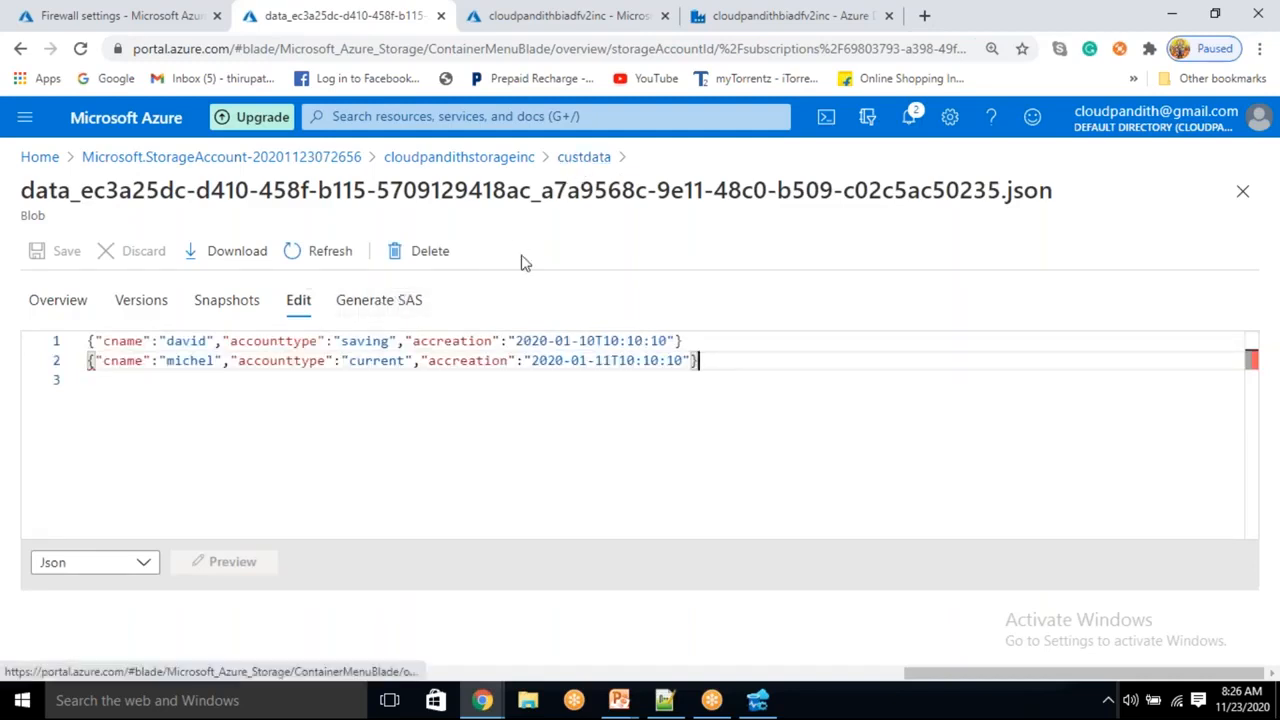
{"action": "left_click_drag", "start_coordinate": [722, 353], "coordinate": [22, 360]}
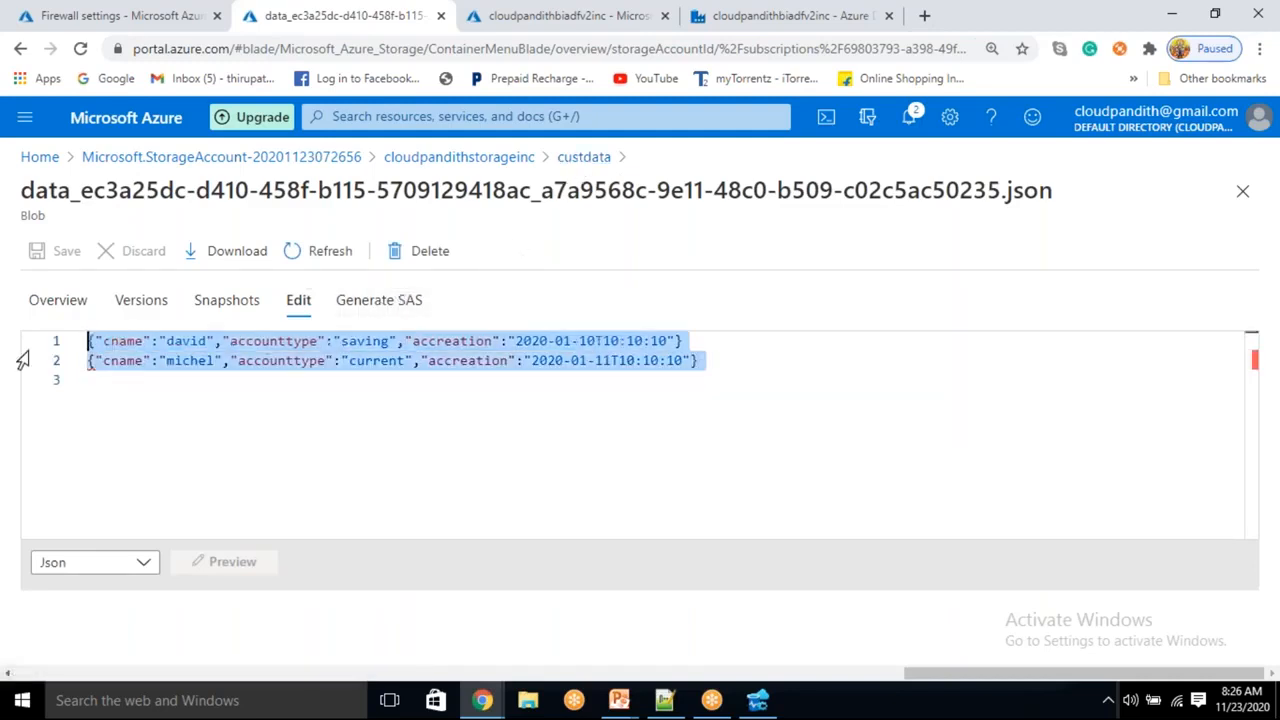
{"action": "left_click", "coordinate": [344, 404]}
{"action": "key", "text": "ctrl+a"}
{"action": "left_click", "coordinate": [259, 408]}
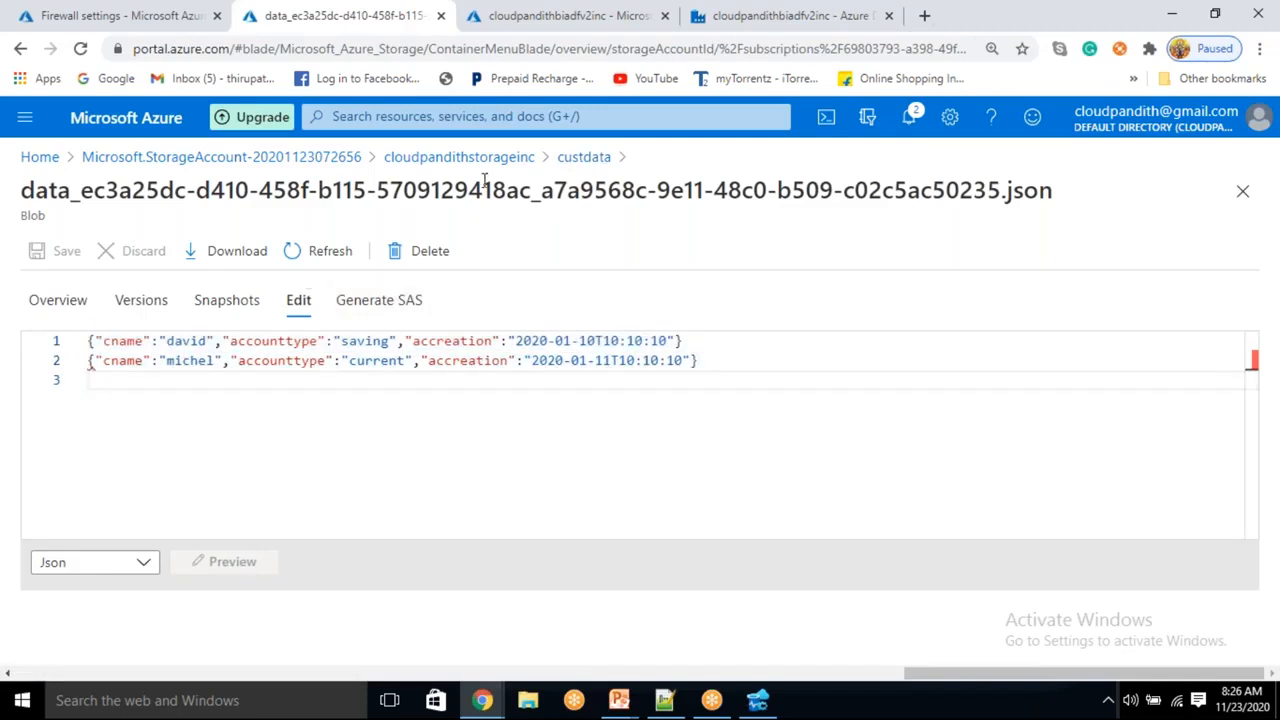
{"action": "left_click", "coordinate": [584, 158]}
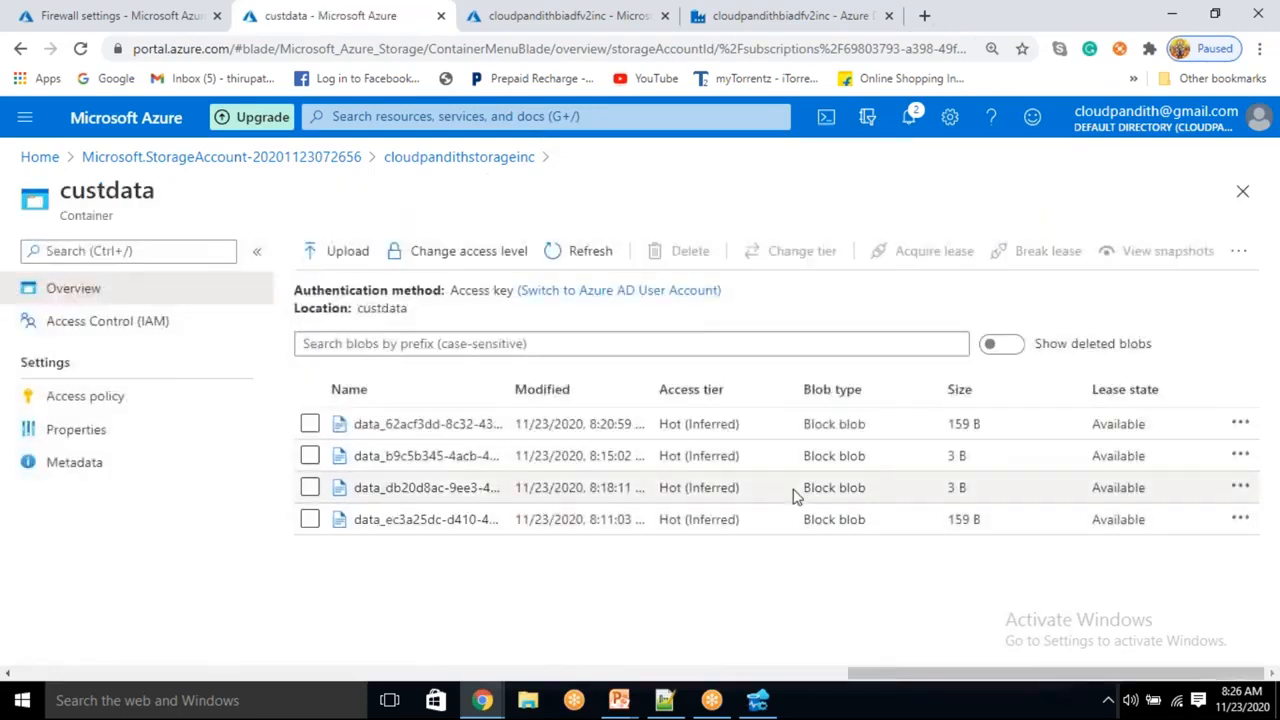
Step: Note the 3 B blobs, then check the newest 8:20:59 blob's 2020-01-20 and 2020-01-21 rows
{"action": "left_click_drag", "start_coordinate": [1003, 492], "coordinate": [929, 486]}
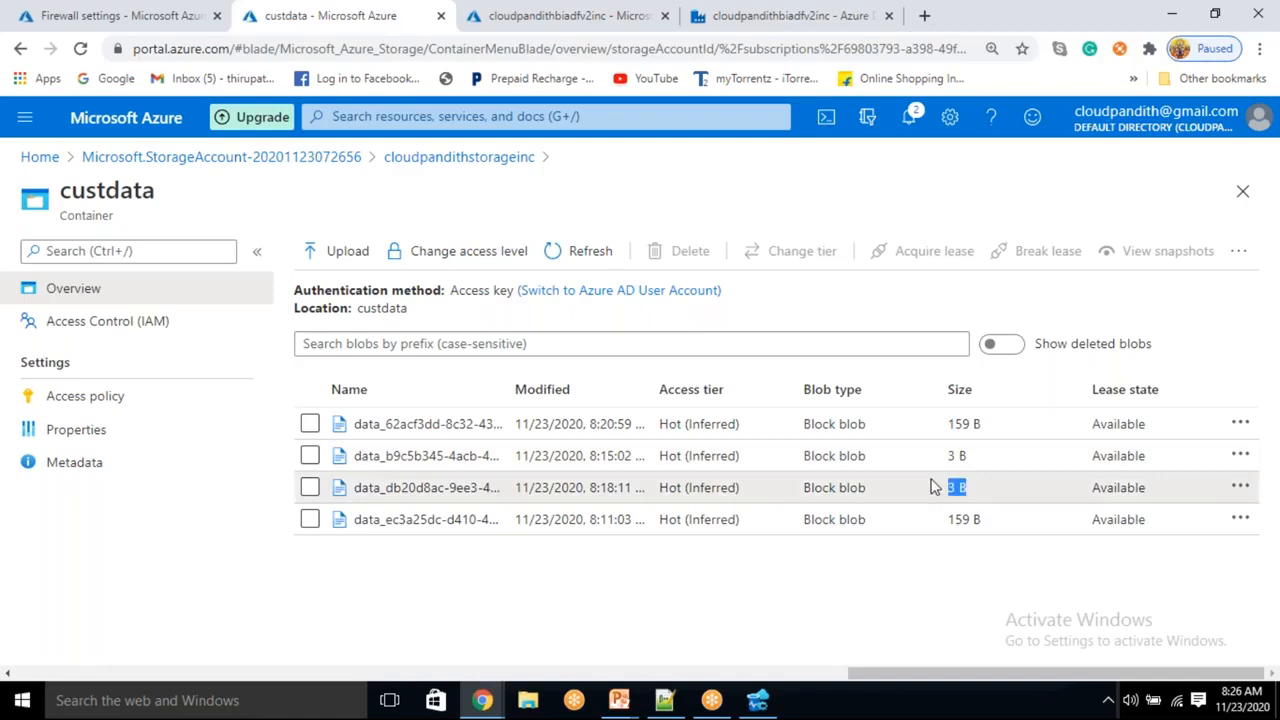
{"action": "left_click_drag", "start_coordinate": [990, 456], "coordinate": [920, 457]}
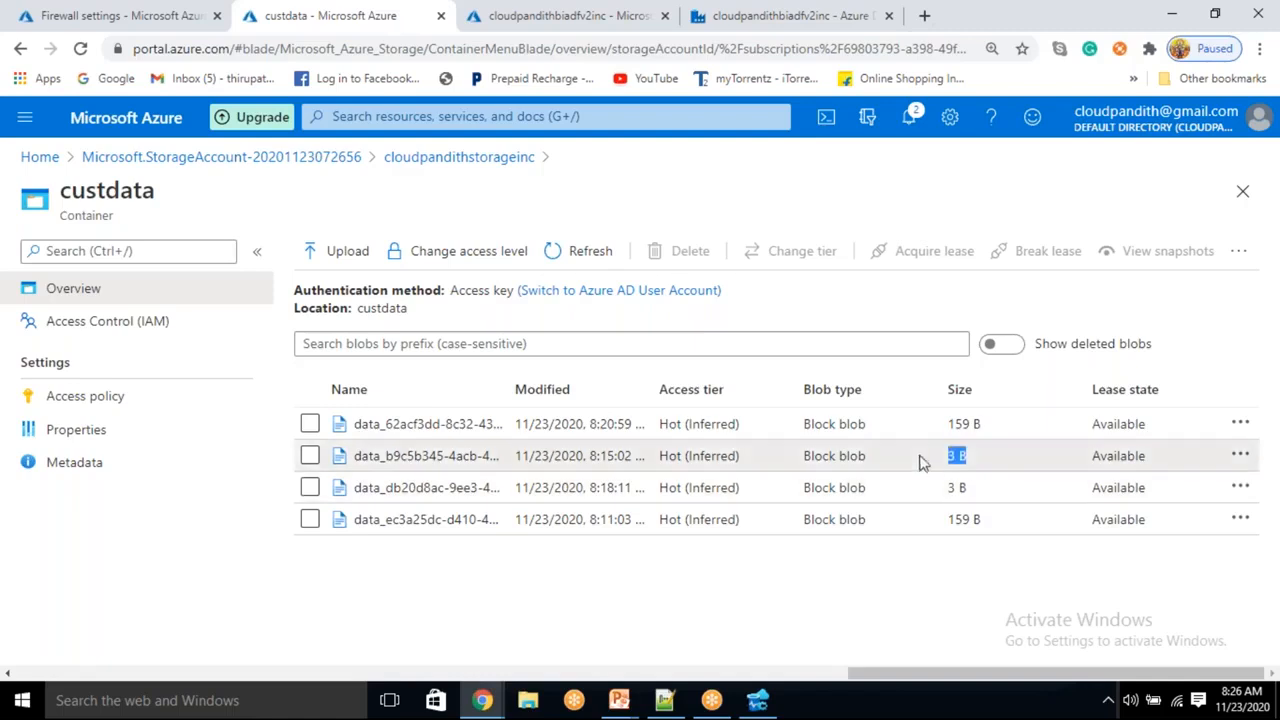
{"action": "left_click", "coordinate": [419, 431]}
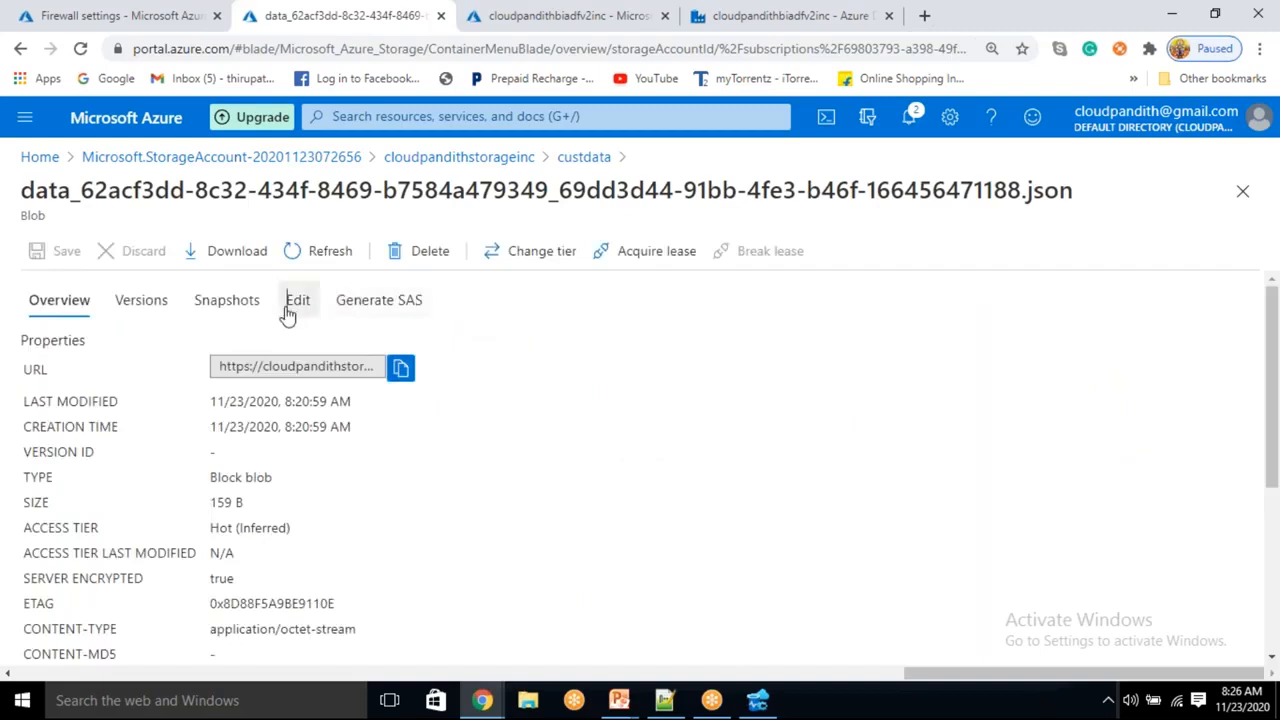
{"action": "left_click", "coordinate": [292, 306]}
{"action": "left_click", "coordinate": [309, 423]}
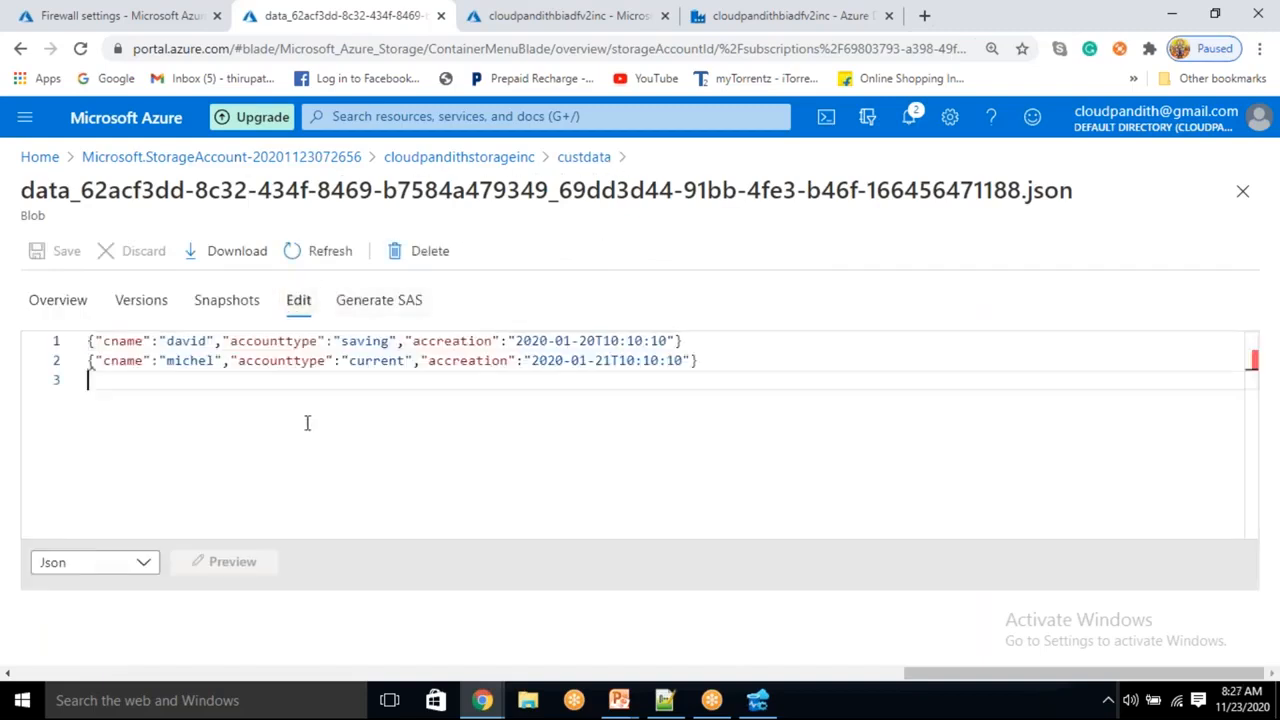
{"action": "double_click", "coordinate": [574, 342]}
{"action": "left_click_drag", "start_coordinate": [578, 362], "coordinate": [606, 363]}
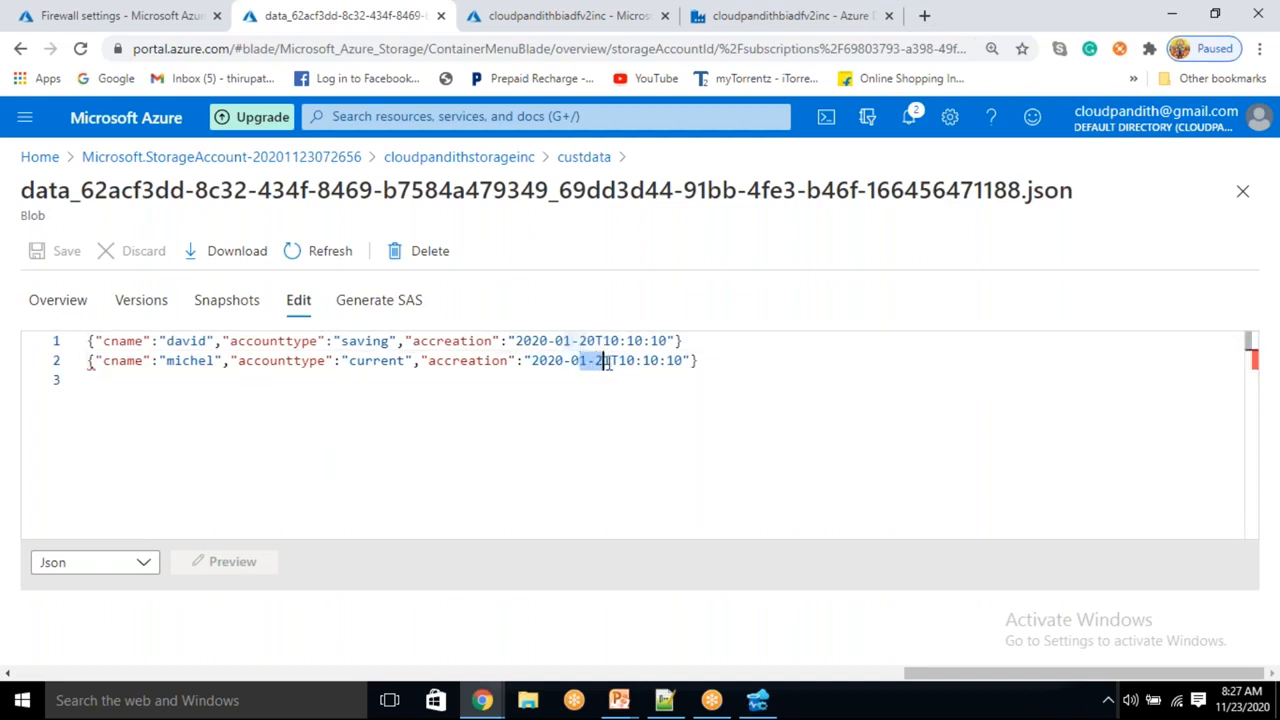
{"action": "left_click", "coordinate": [502, 165]}
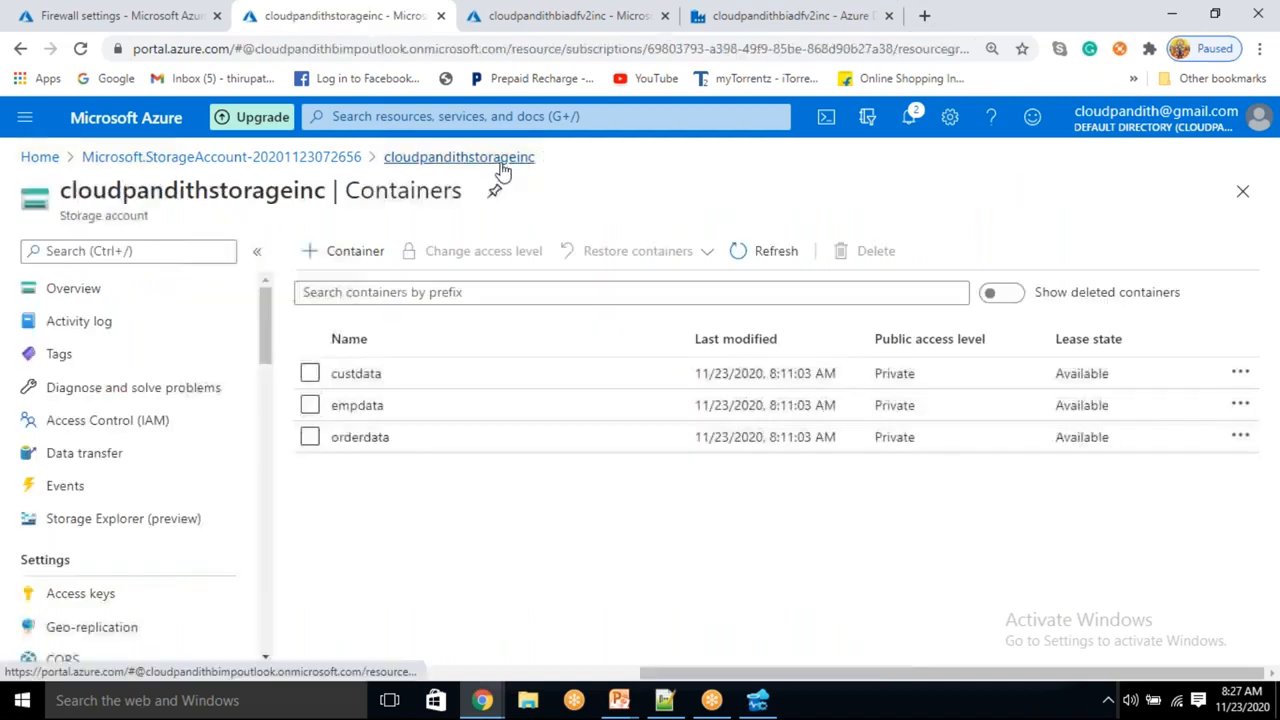
{"action": "left_click", "coordinate": [370, 407]}
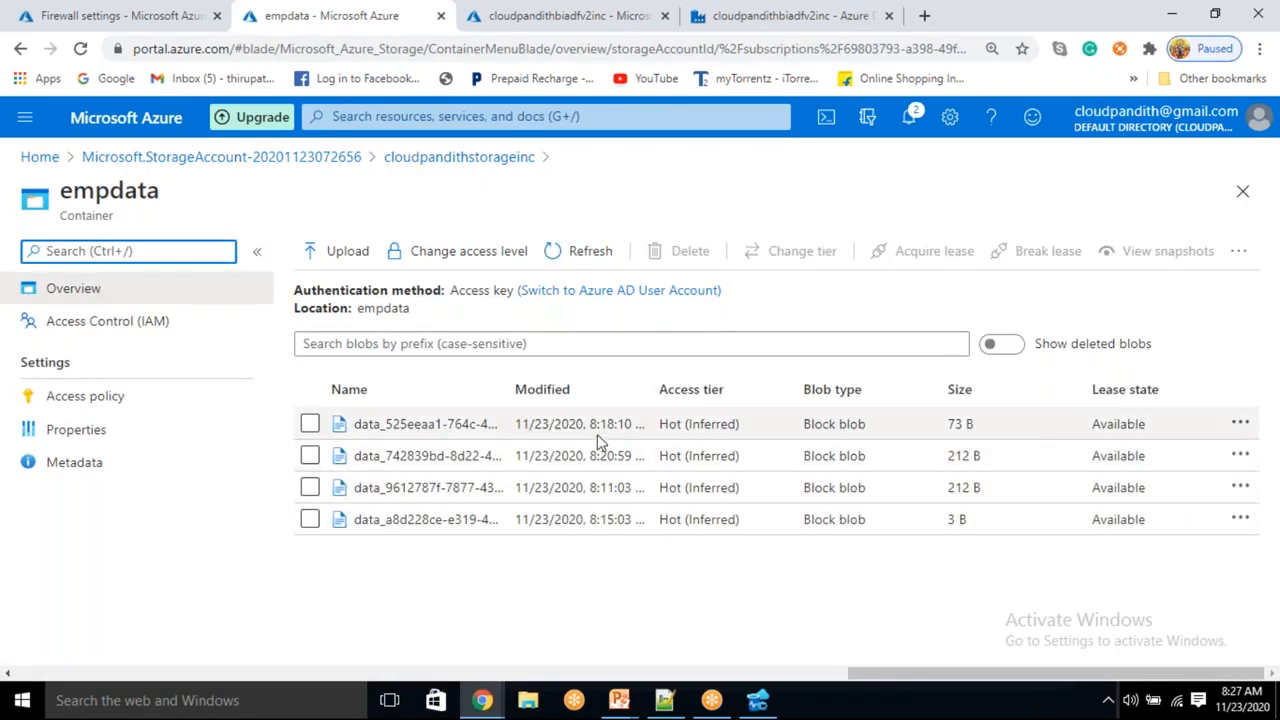
{"action": "left_click", "coordinate": [426, 488]}
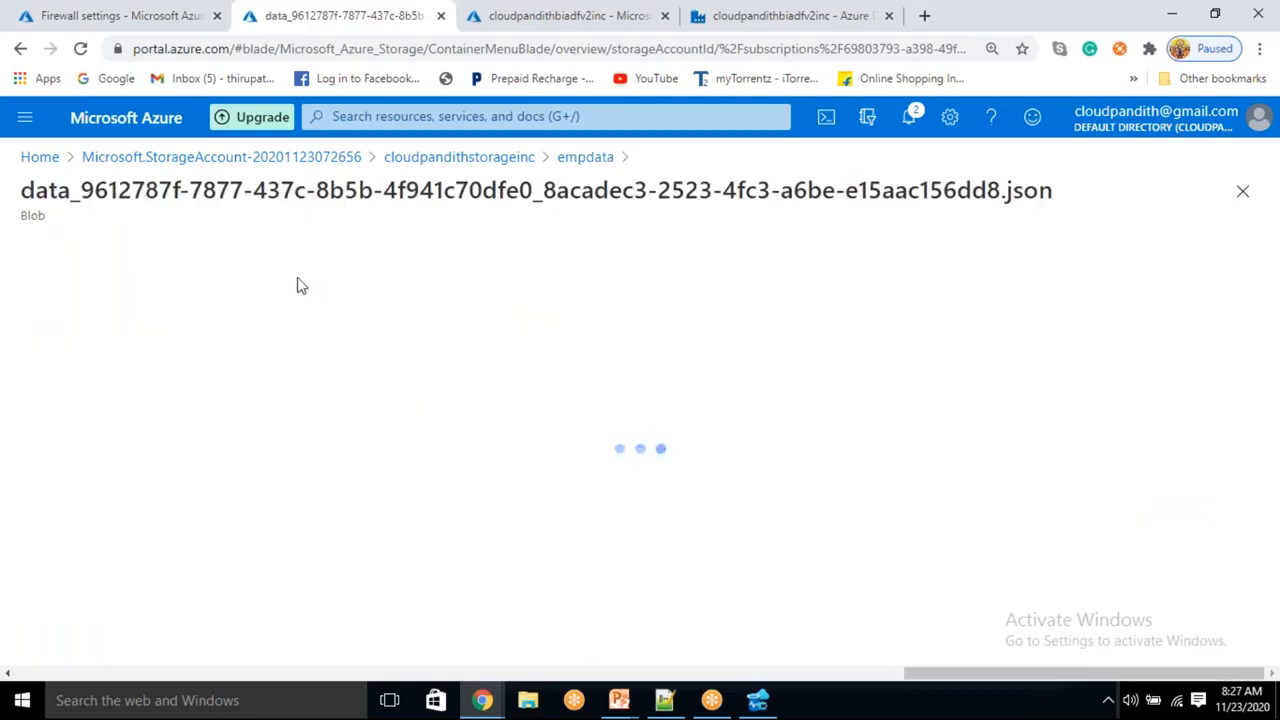
{"action": "left_click", "coordinate": [302, 305]}
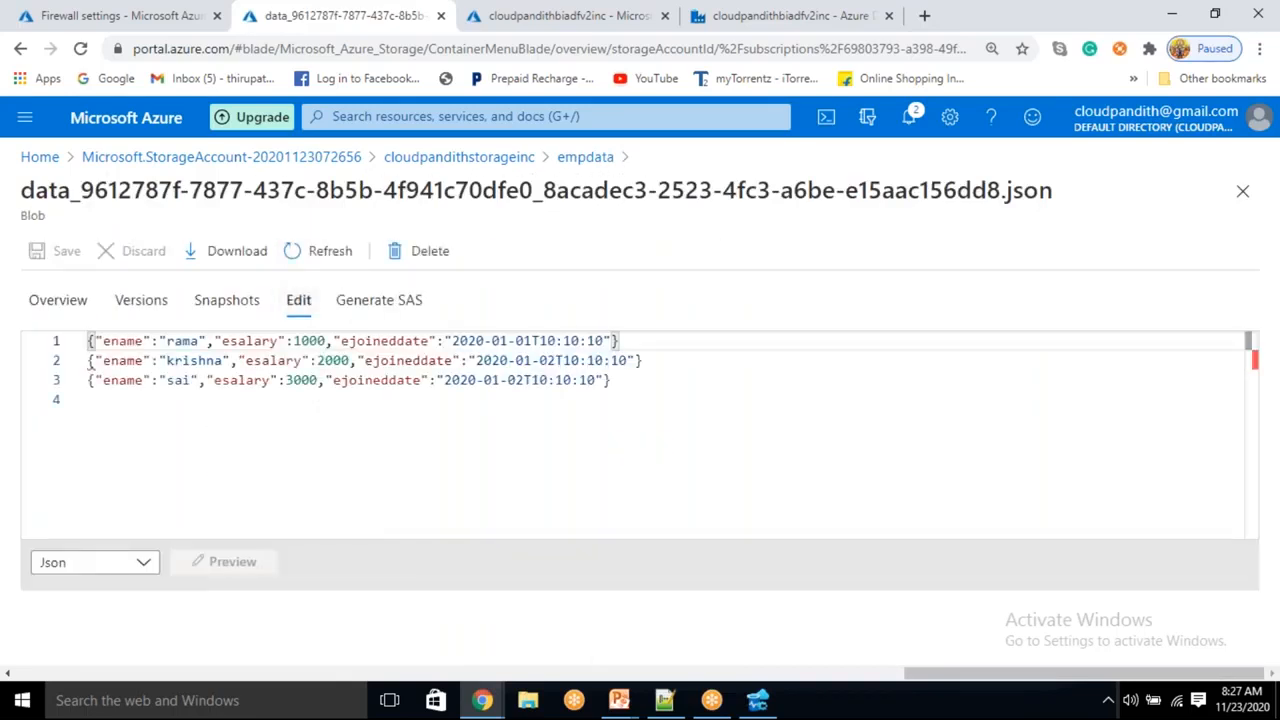
{"action": "left_click", "coordinate": [646, 388]}
{"action": "key", "text": "ctrl+a"}
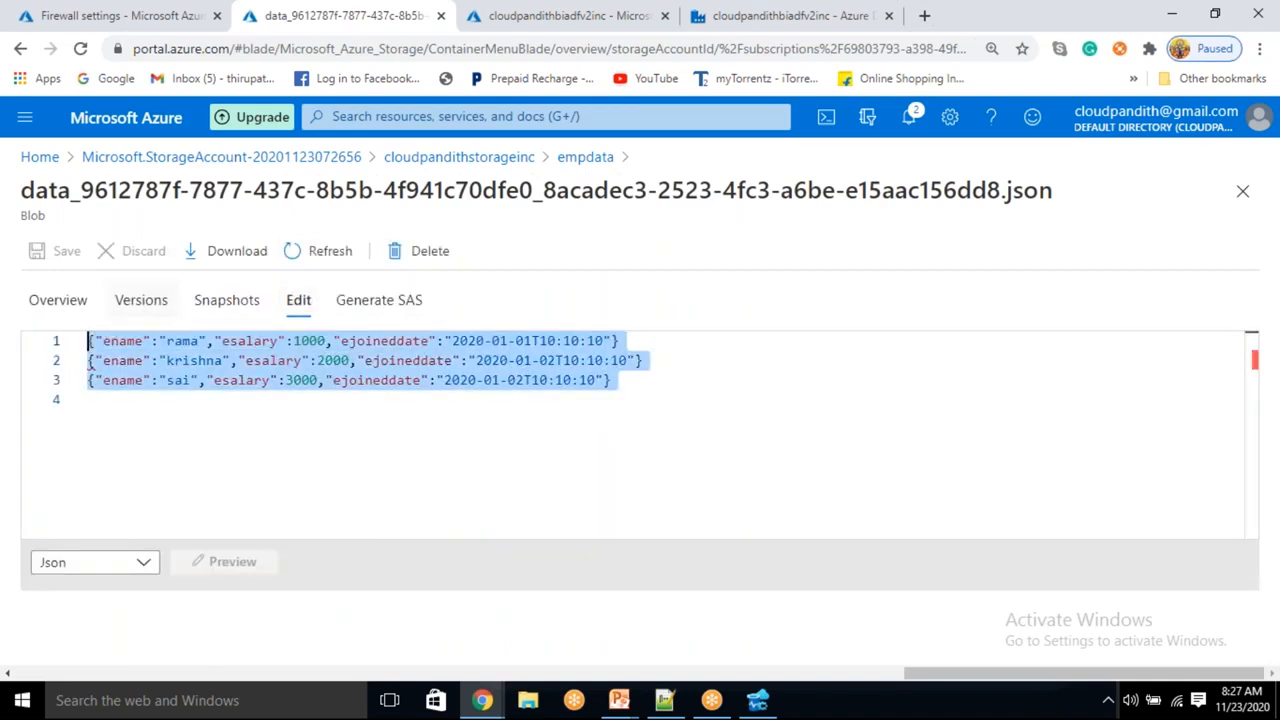
{"action": "left_click", "coordinate": [587, 160]}
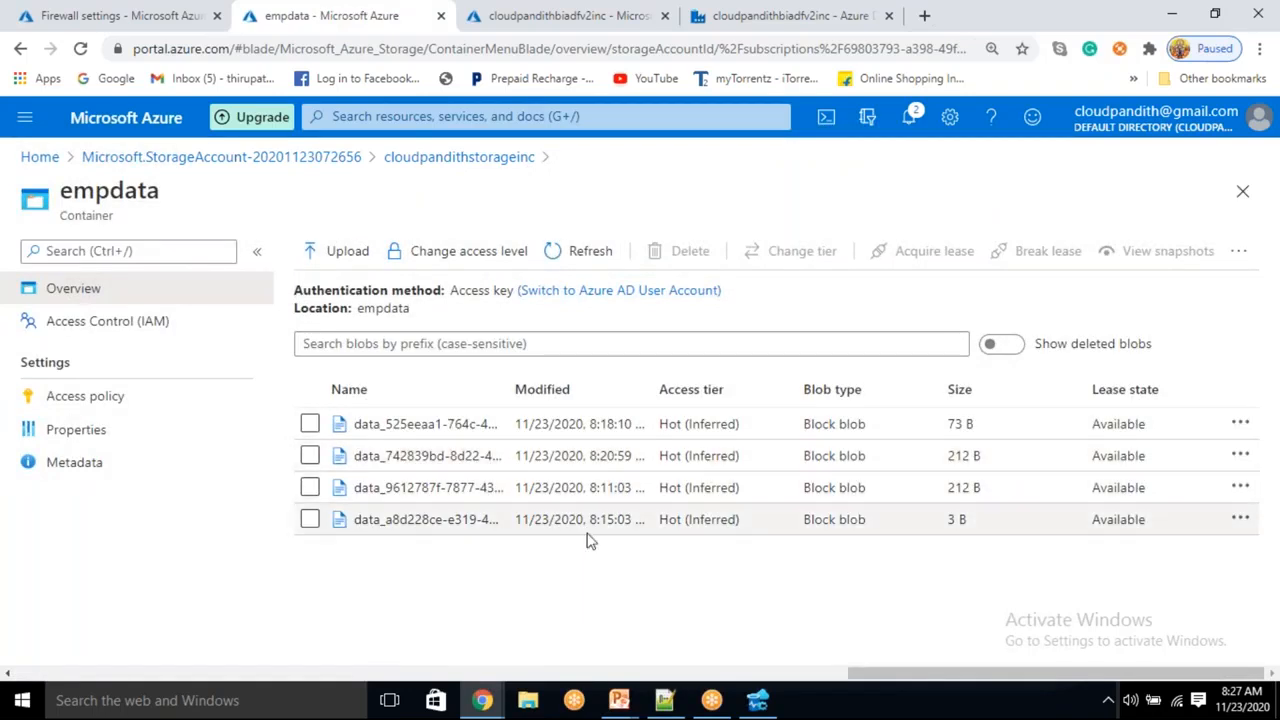
{"action": "left_click_drag", "start_coordinate": [997, 519], "coordinate": [923, 525]}
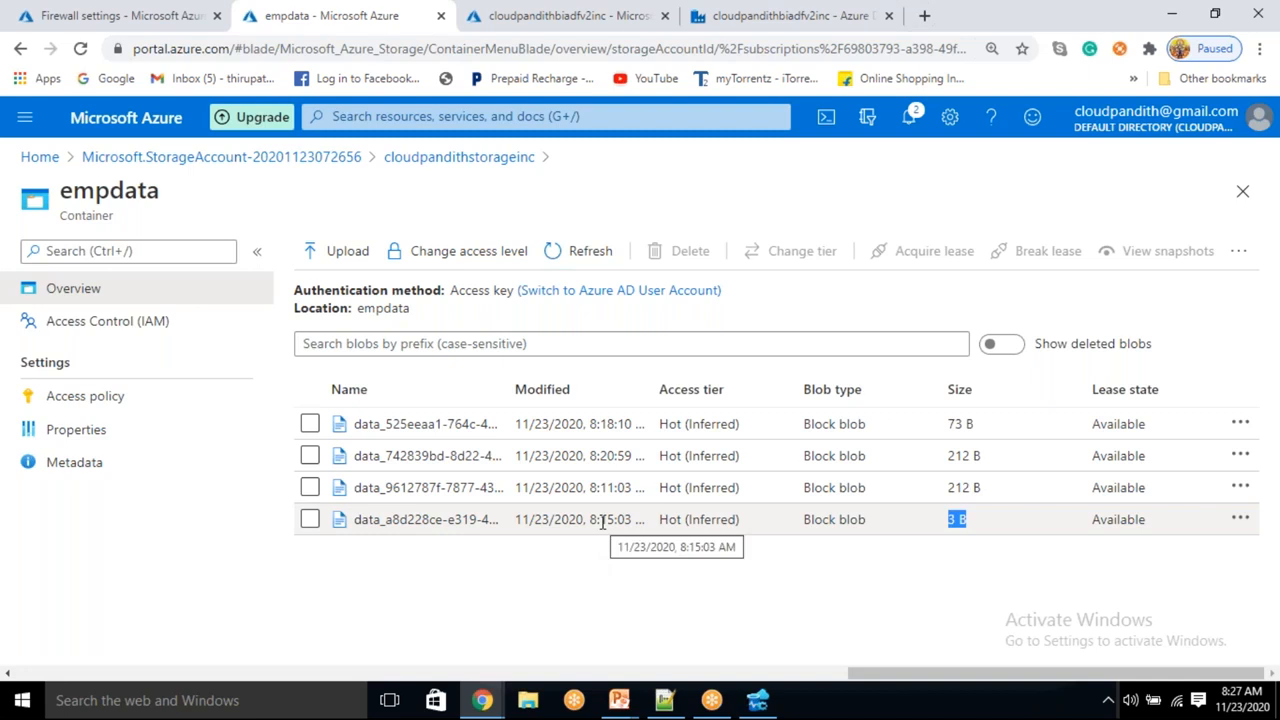
{"action": "left_click", "coordinate": [457, 426]}
{"action": "left_click", "coordinate": [457, 426]}
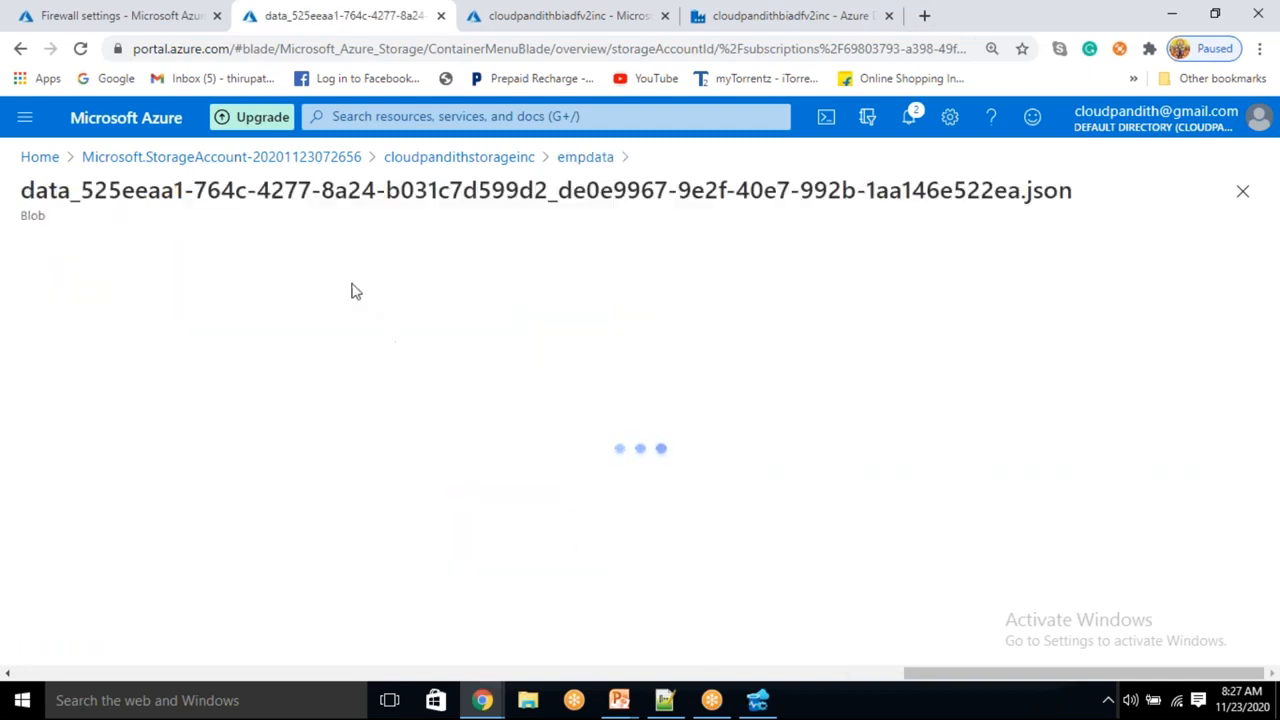
{"action": "left_click", "coordinate": [299, 300]}
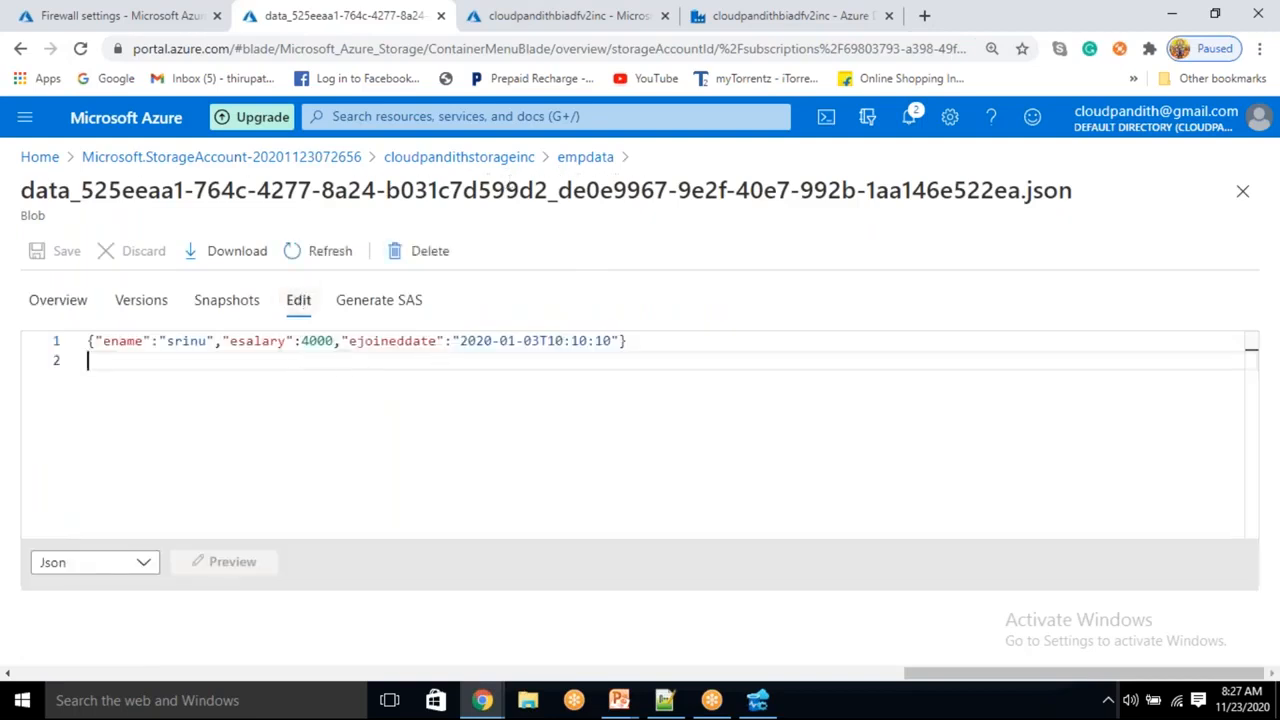
{"action": "left_click", "coordinate": [587, 158]}
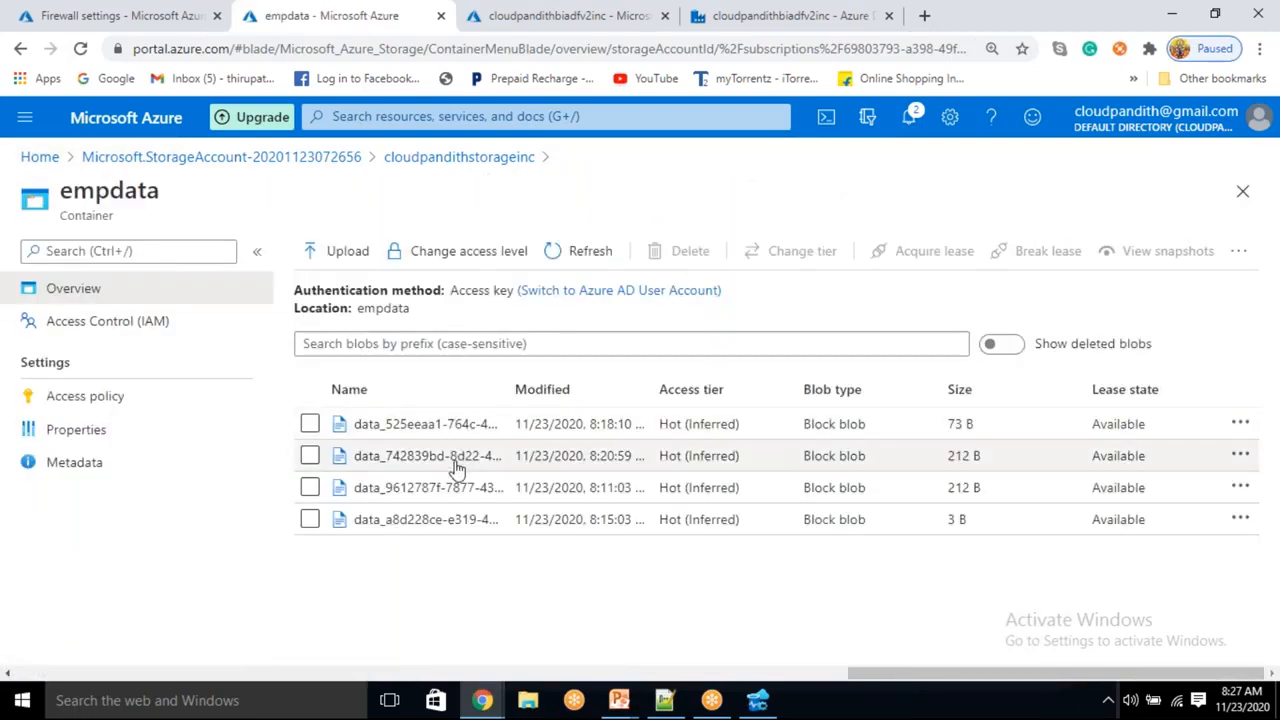
{"action": "left_click", "coordinate": [455, 462]}
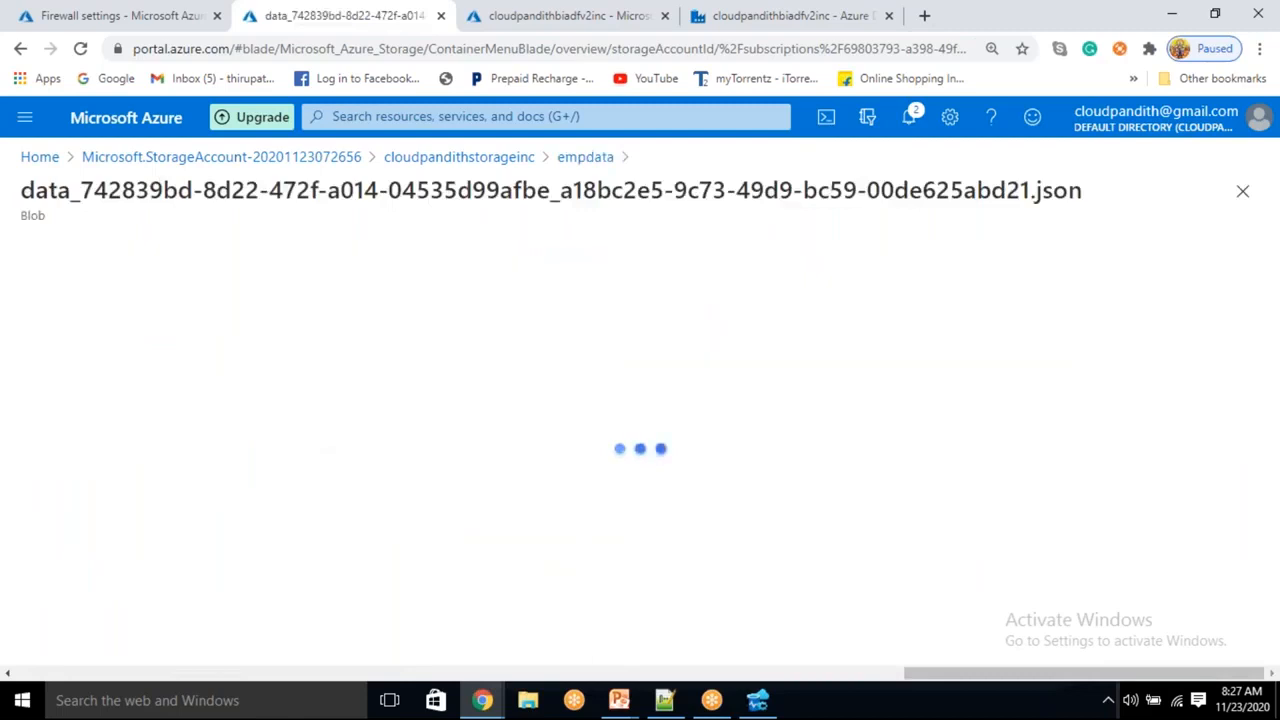
{"action": "left_click", "coordinate": [302, 300]}
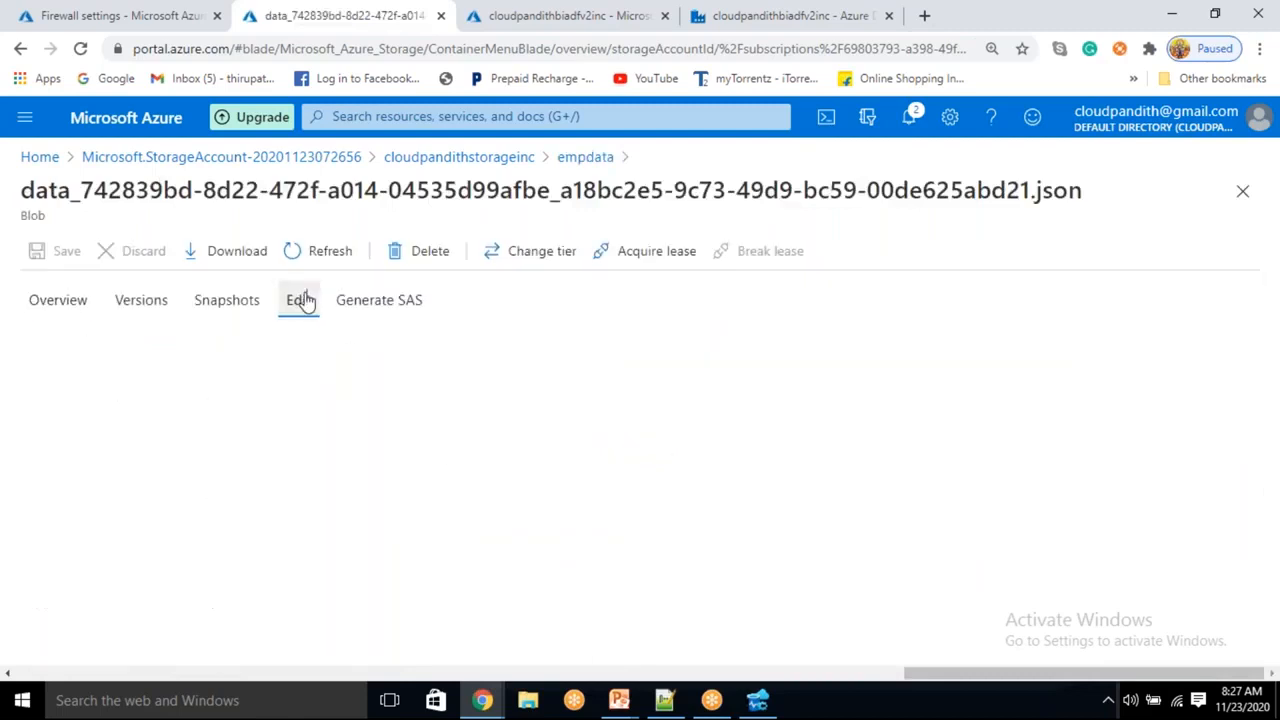
{"action": "left_click_drag", "start_coordinate": [689, 397], "coordinate": [88, 340]}
{"action": "left_click", "coordinate": [646, 397]}
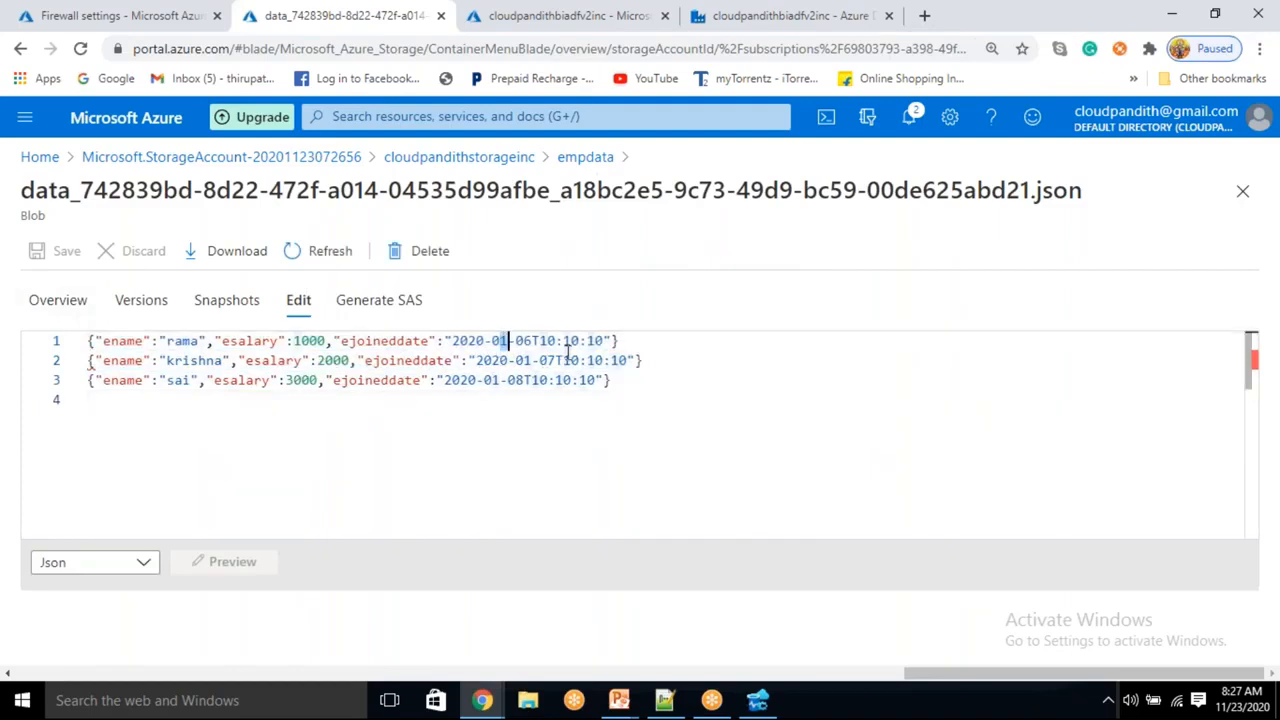
{"action": "left_click_drag", "start_coordinate": [501, 343], "coordinate": [565, 360]}
{"action": "double_click", "coordinate": [512, 384]}
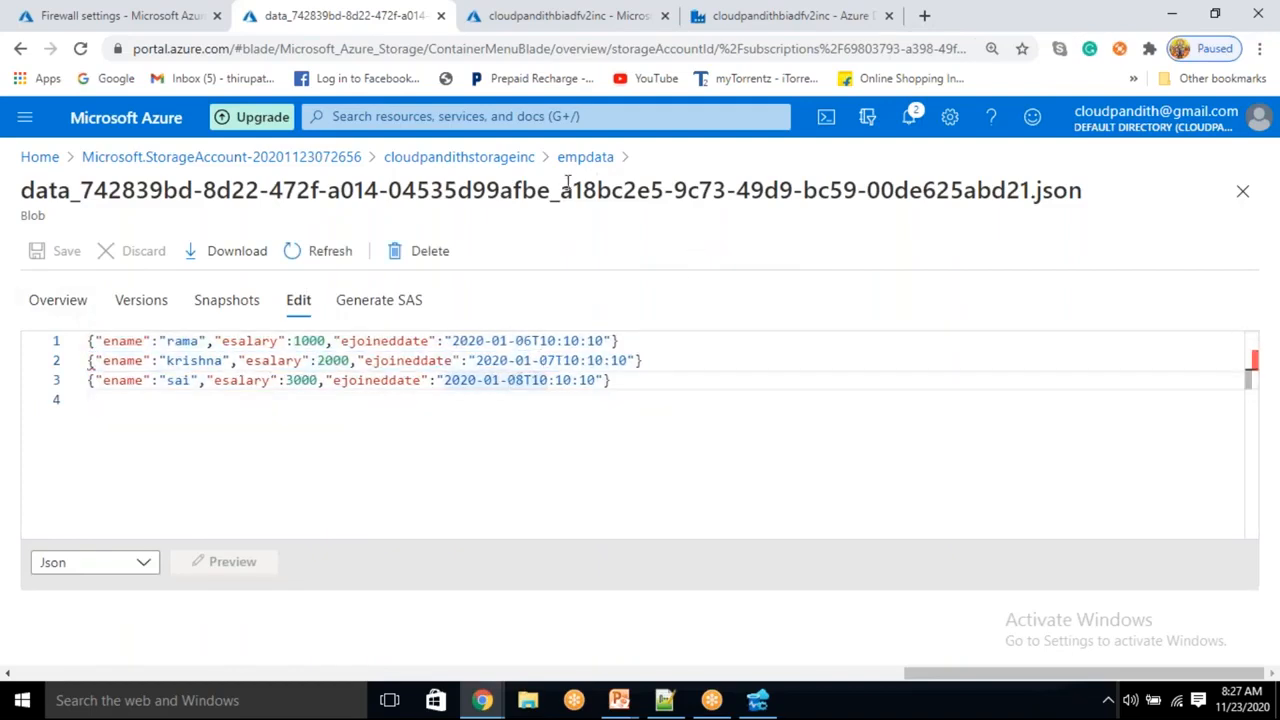
{"action": "left_click", "coordinate": [505, 160]}
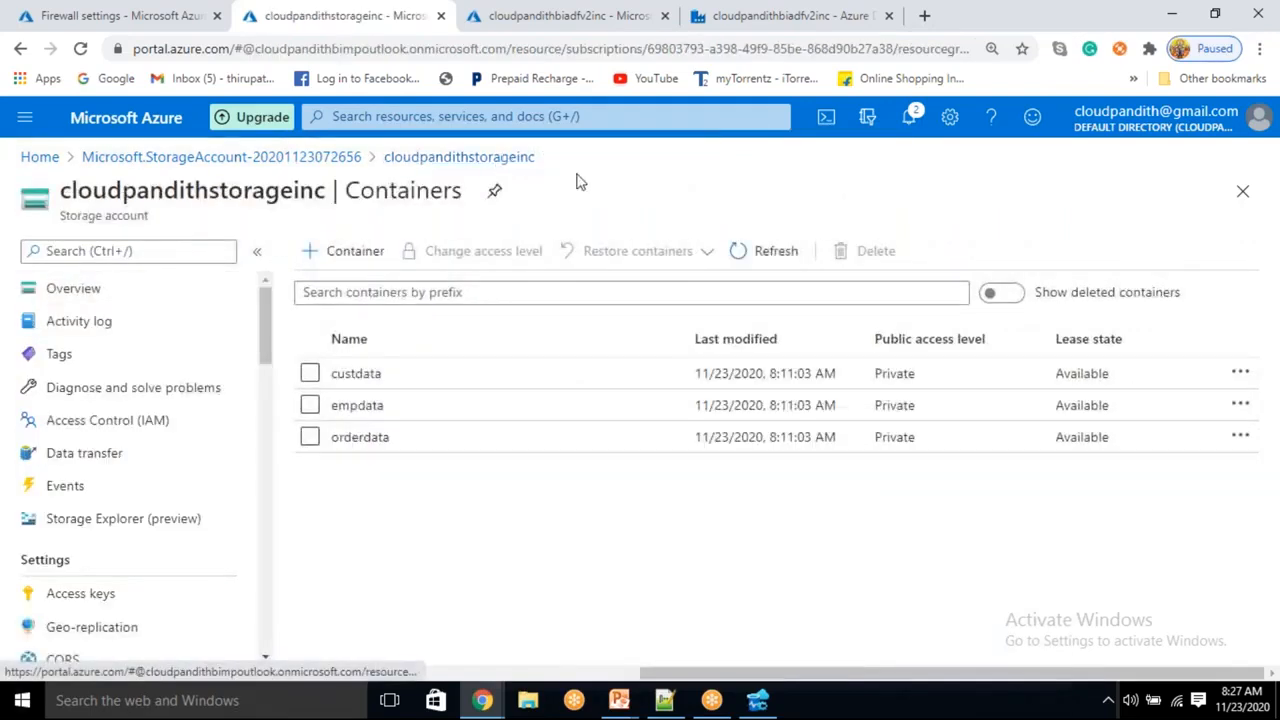